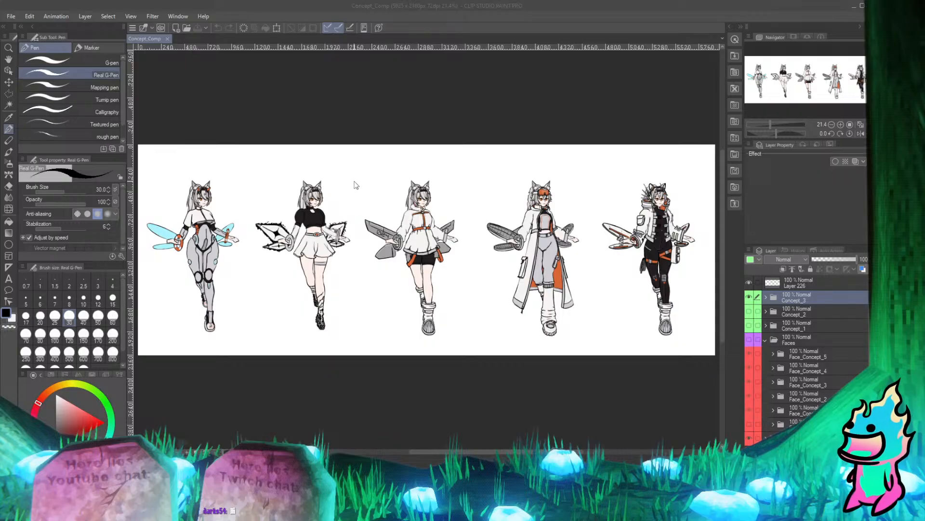
Compare the three character lineups by switching the visibility of the Concept_1, Concept_2 and Concept_3 folders.
click(749, 311)
click(749, 297)
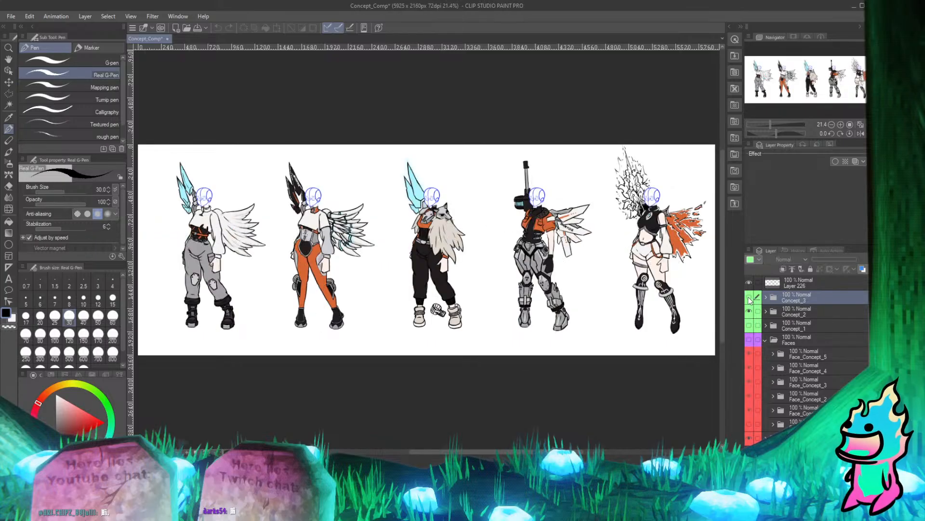
click(749, 325)
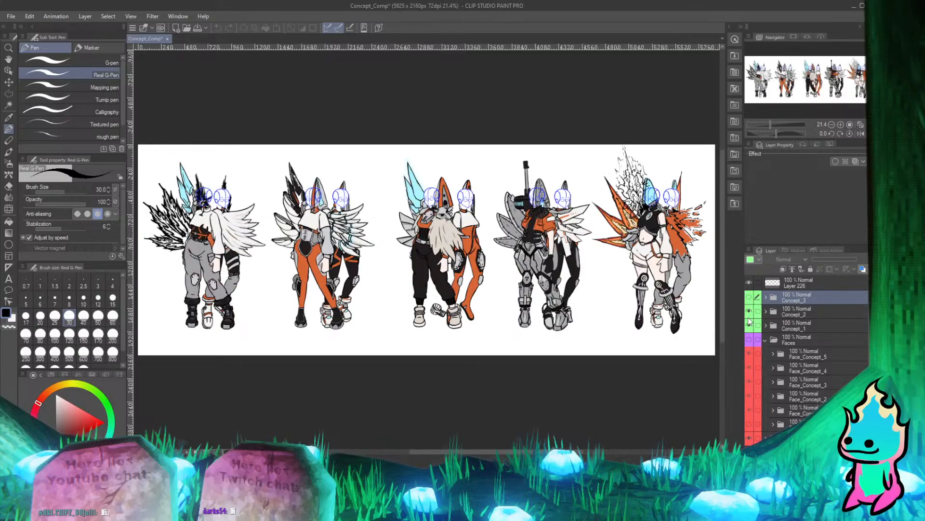
click(749, 311)
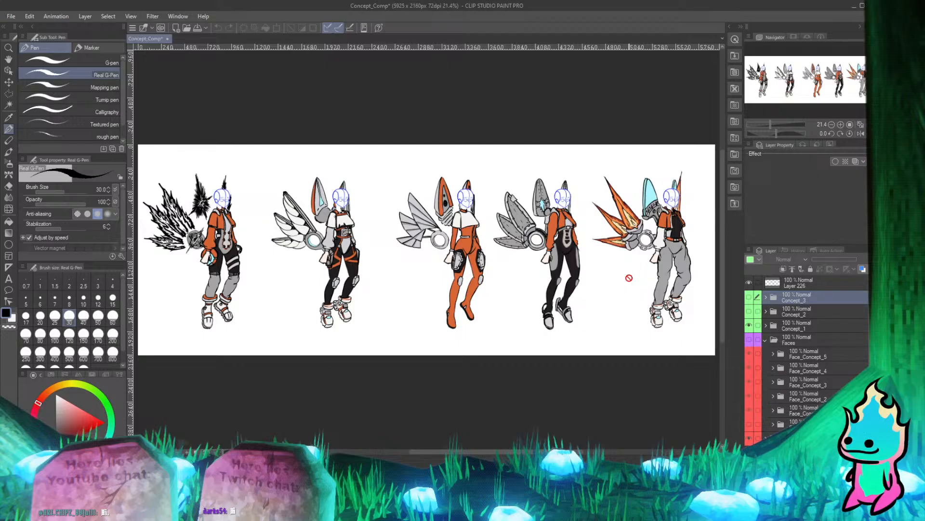
click(749, 311)
click(749, 325)
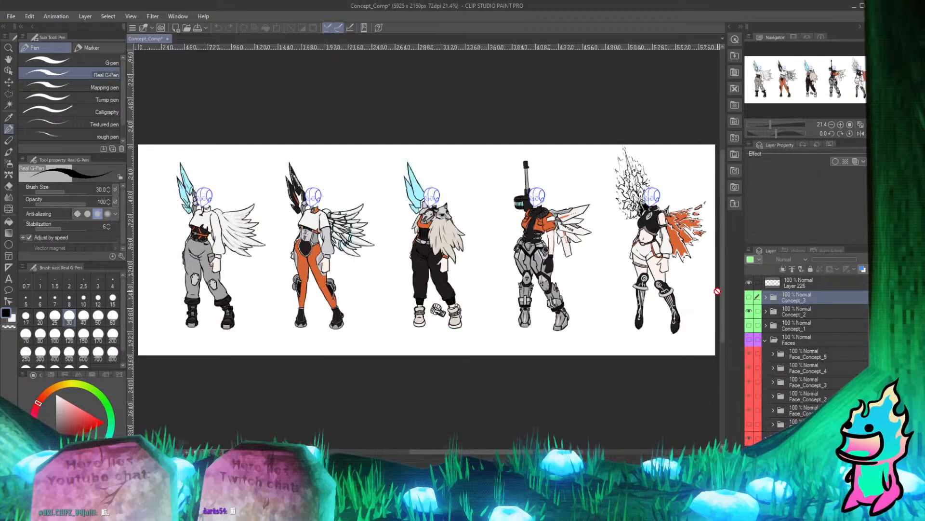
click(749, 296)
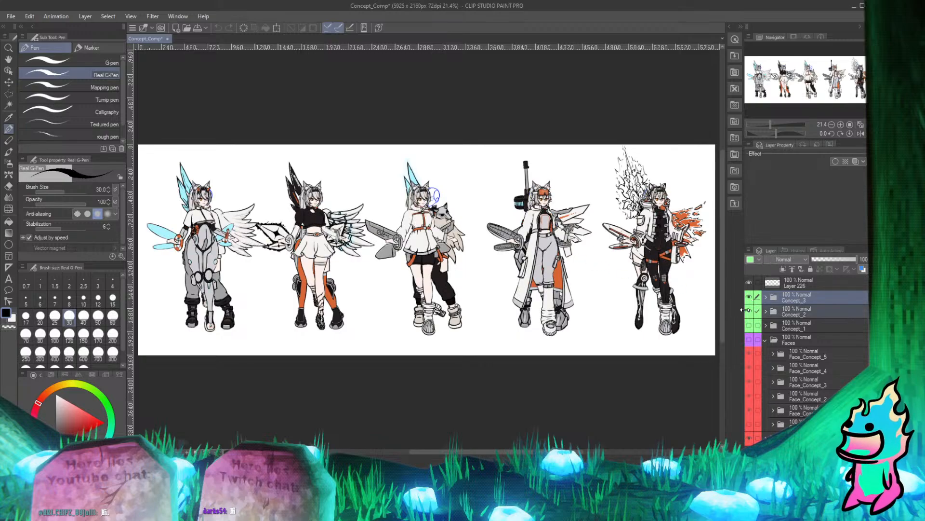
click(749, 310)
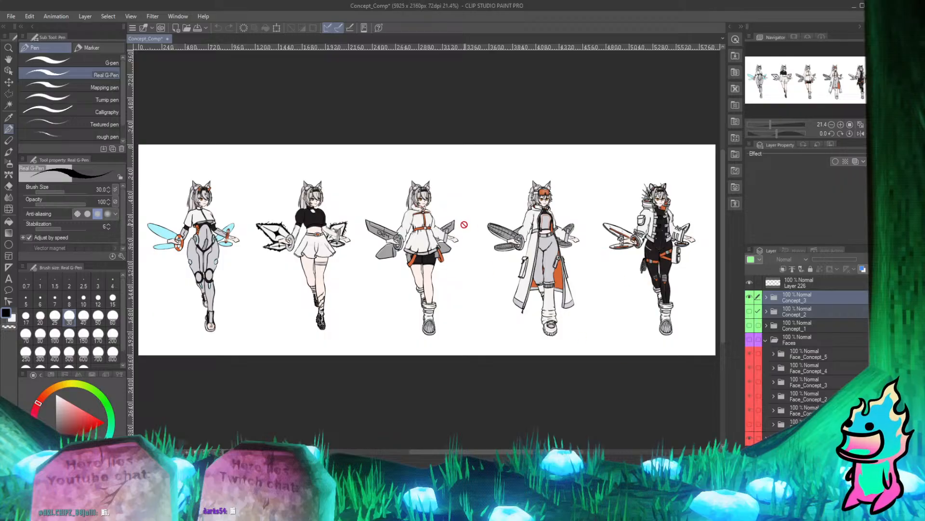
Examine the character outfits and weapons in the Concept_3 lineup up close.
scroll(223, 198, up, 5)
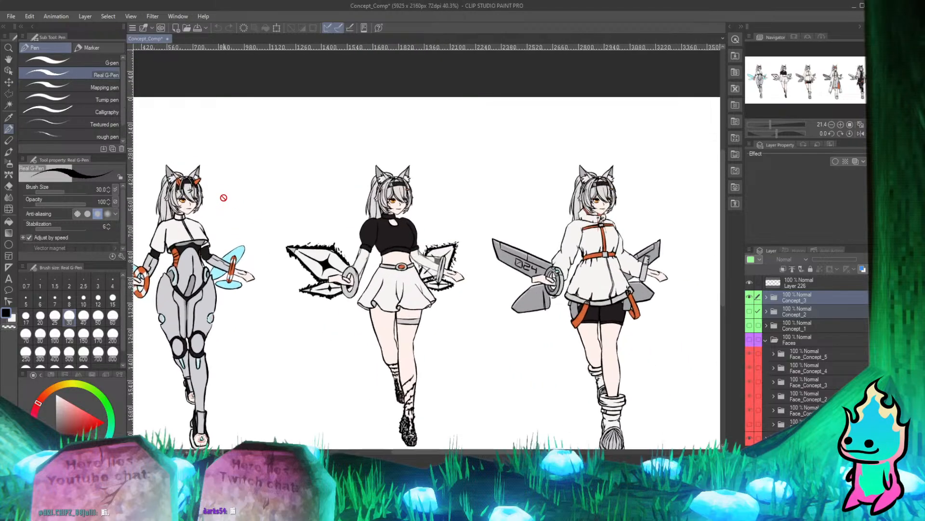
scroll(367, 208, down, 3)
scroll(138, 200, up, 5)
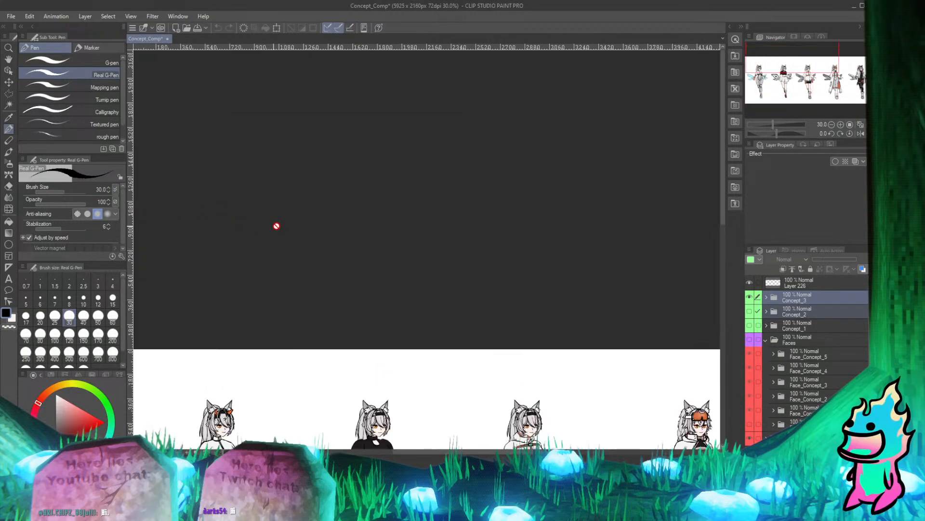
scroll(338, 188, down, 6)
scroll(373, 422, up, 7)
scroll(407, 191, down, 7)
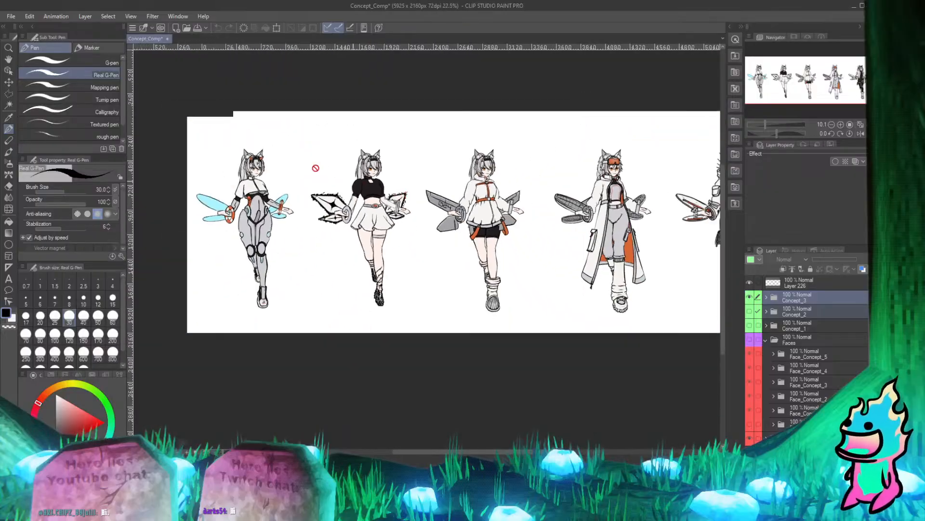
scroll(198, 139, up, 2)
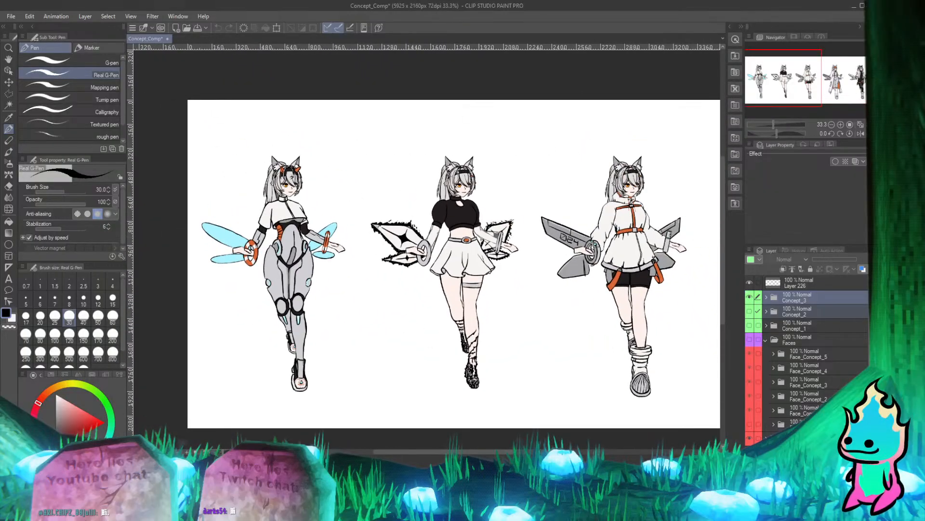
Show the Concept_2 folder in place of the Concept_3 folder and view its full lineup.
click(751, 300)
click(752, 311)
click(750, 297)
scroll(354, 209, down, 4)
scroll(554, 210, up, 2)
scroll(307, 209, down, 2)
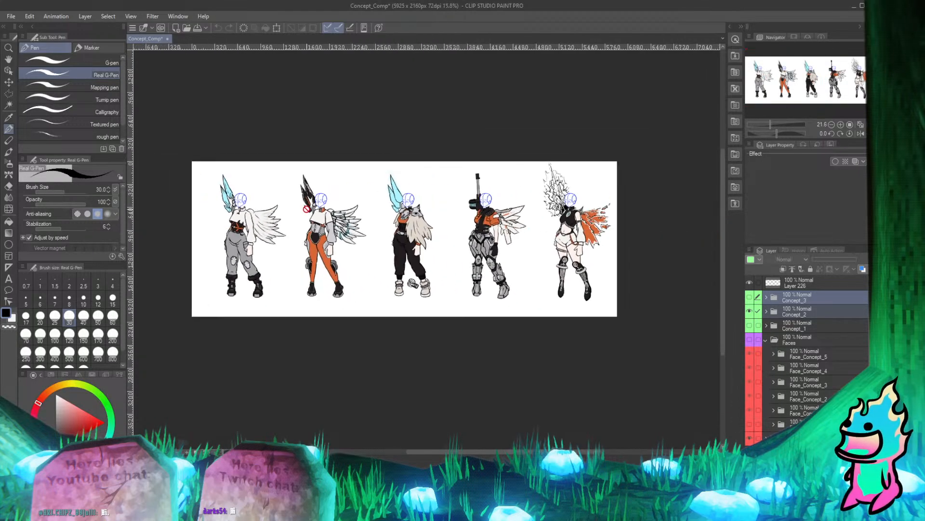
scroll(461, 205, up, 1)
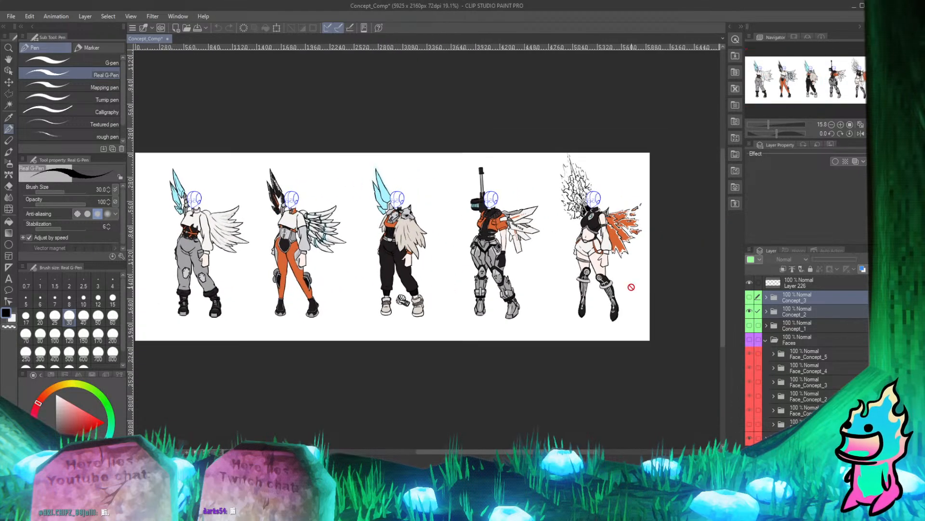
Show the Faces folder and make it the active layer folder.
click(750, 340)
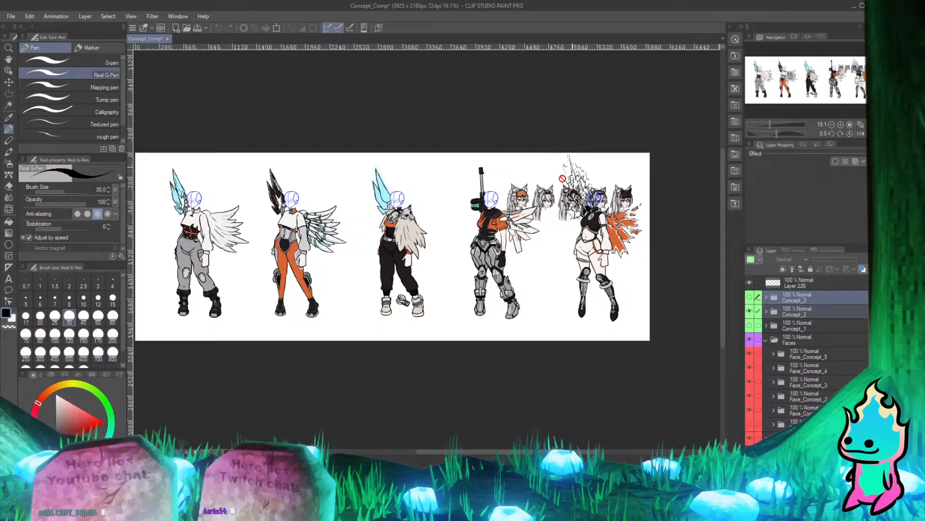
scroll(562, 179, down, 2)
scroll(602, 193, up, 5)
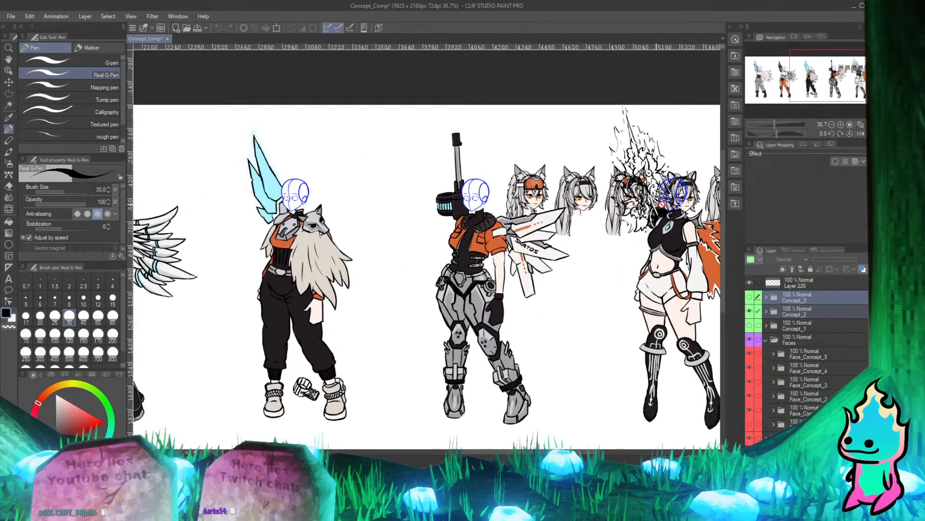
click(795, 341)
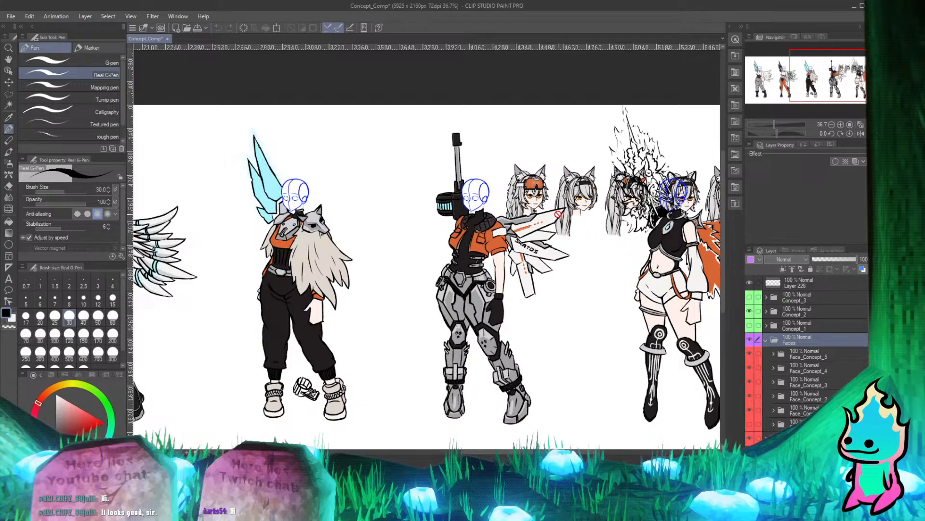
Hide the Concept_2 folder and show the Concept_1 folder beneath the visible faces.
click(749, 312)
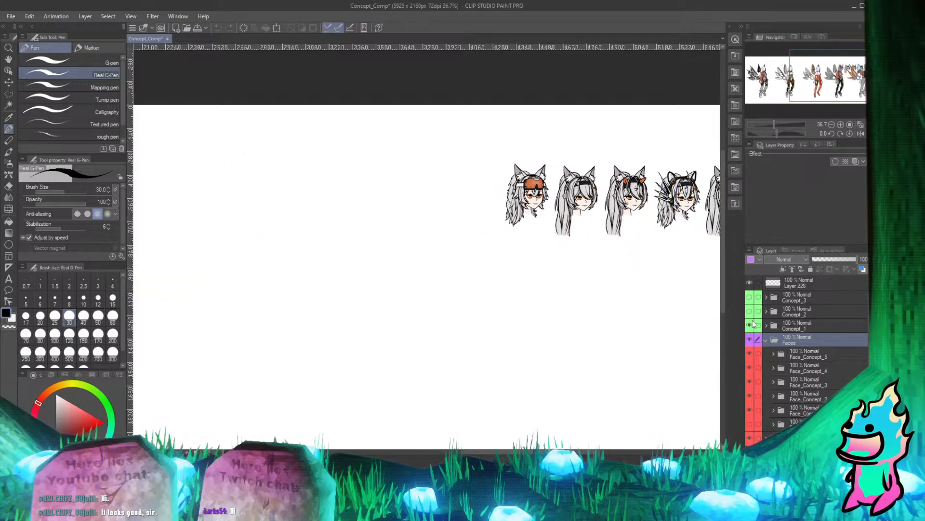
click(753, 324)
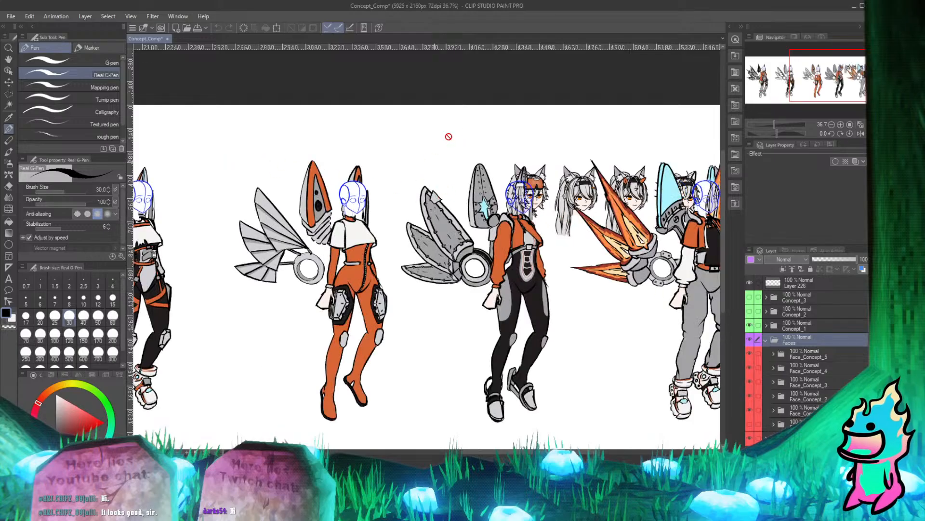
scroll(448, 137, down, 2)
scroll(453, 188, up, 2)
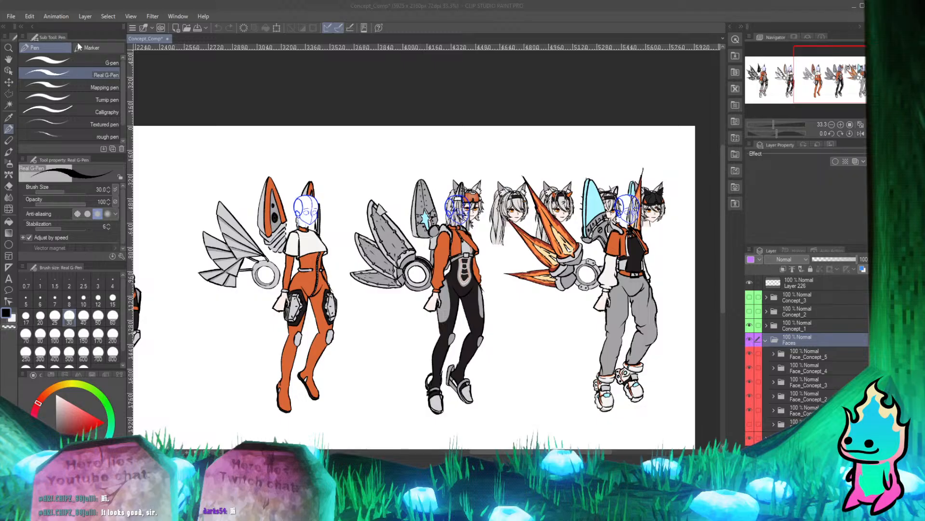
Move the Faces folder so the face with the black cat-eared cap sits on the head guide of the last Concept_1 character.
click(9, 82)
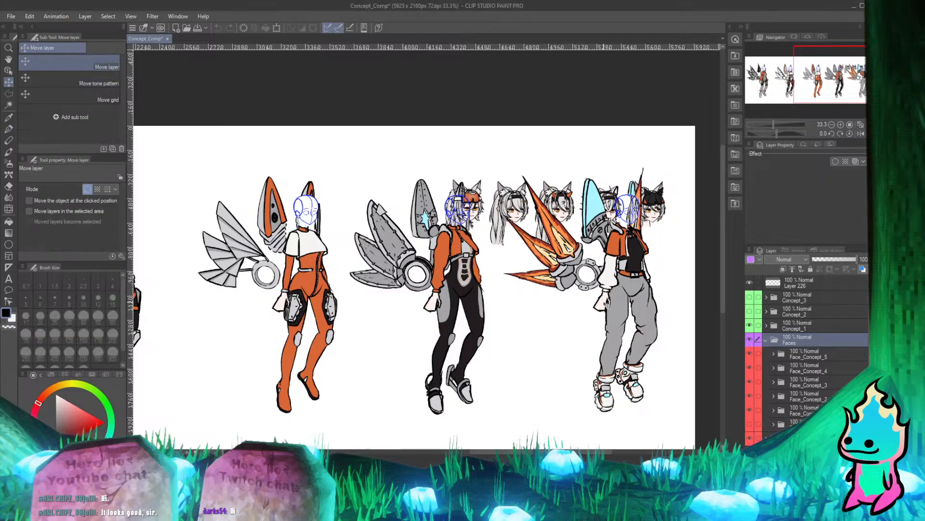
scroll(637, 209, up, 2)
scroll(369, 199, down, 3)
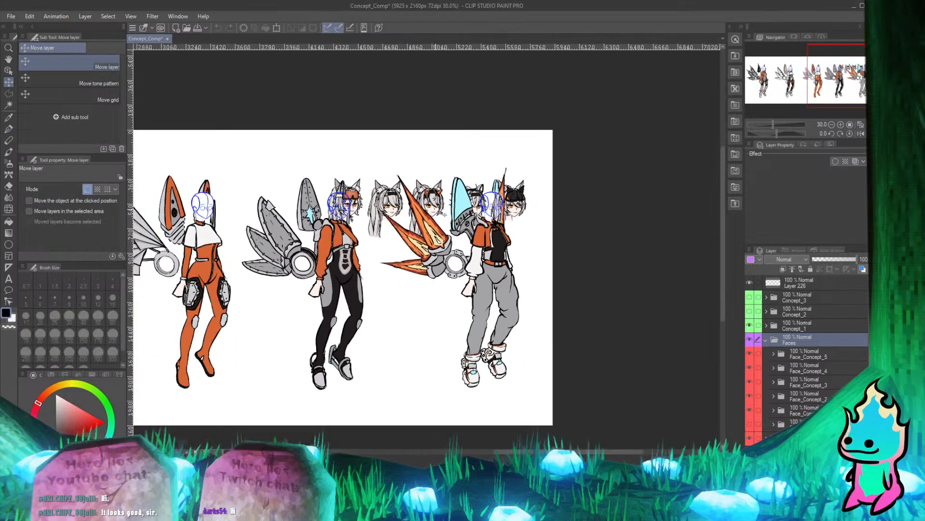
scroll(550, 211, up, 2)
scroll(419, 185, up, 2)
scroll(535, 231, down, 3)
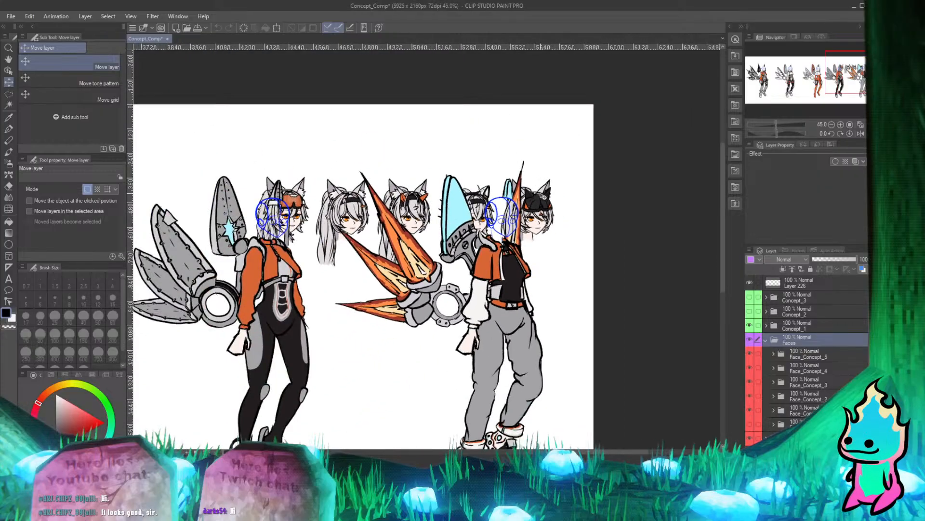
scroll(534, 209, up, 3)
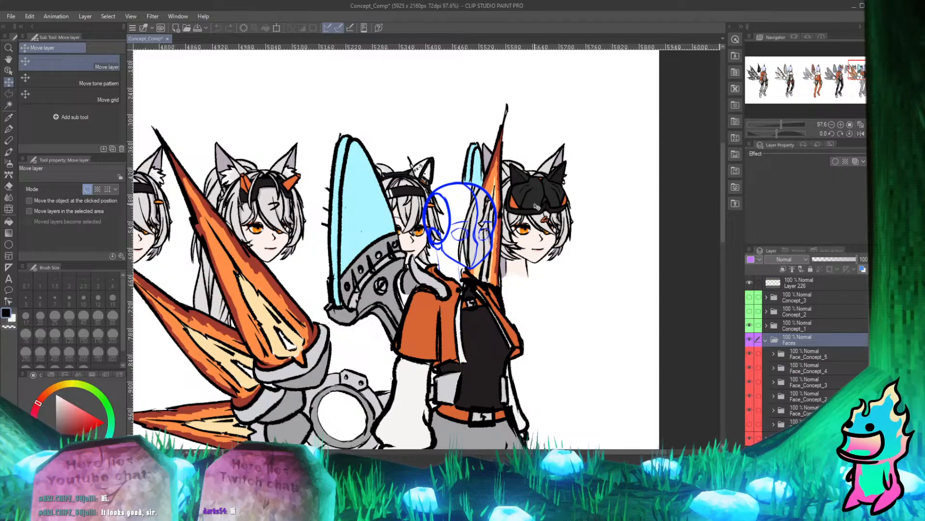
scroll(567, 212, down, 3)
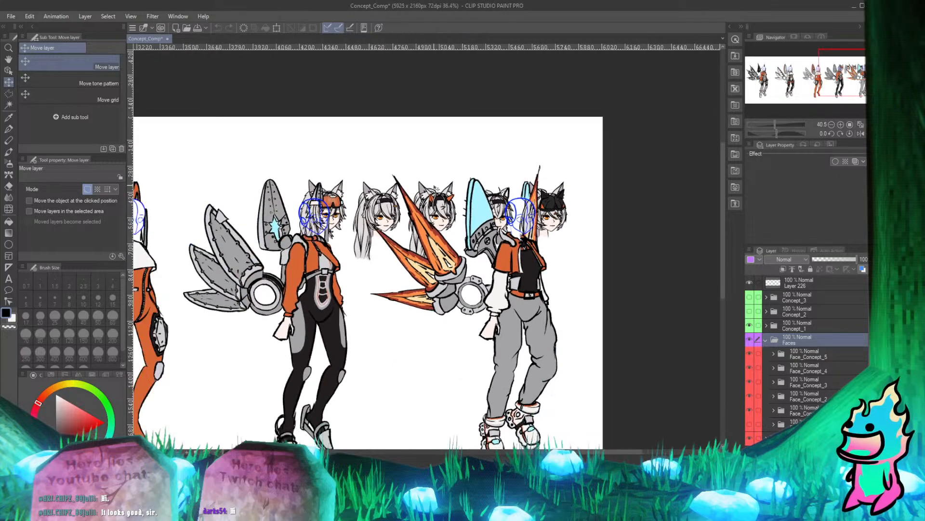
scroll(554, 203, down, 2)
scroll(554, 204, up, 3)
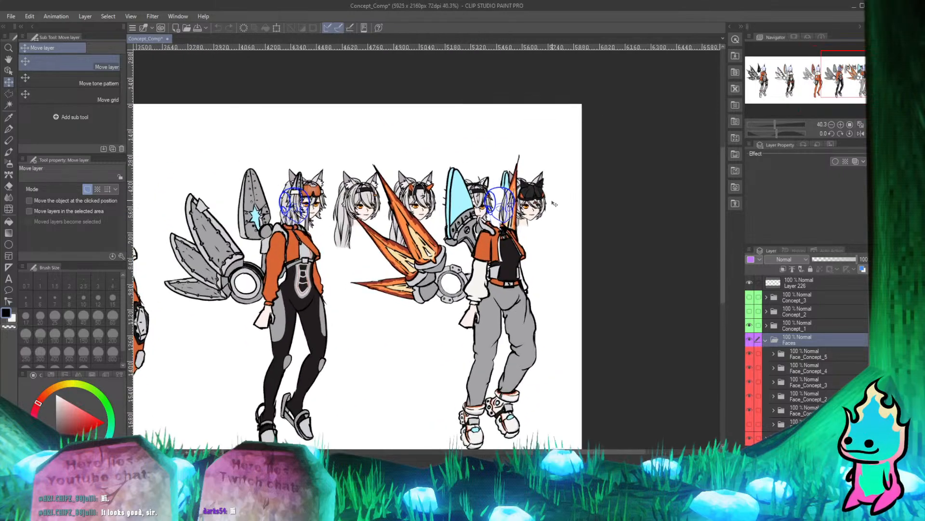
drag(540, 202, 512, 202)
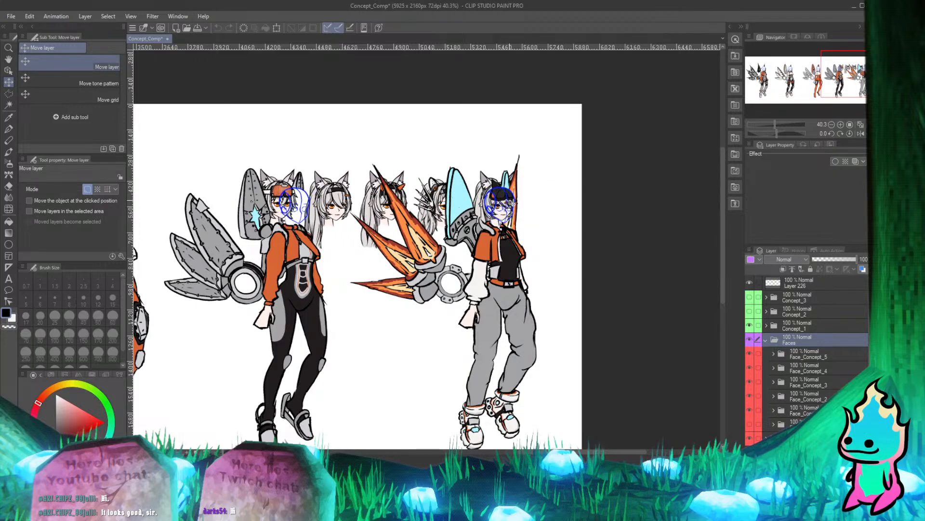
scroll(512, 203, up, 5)
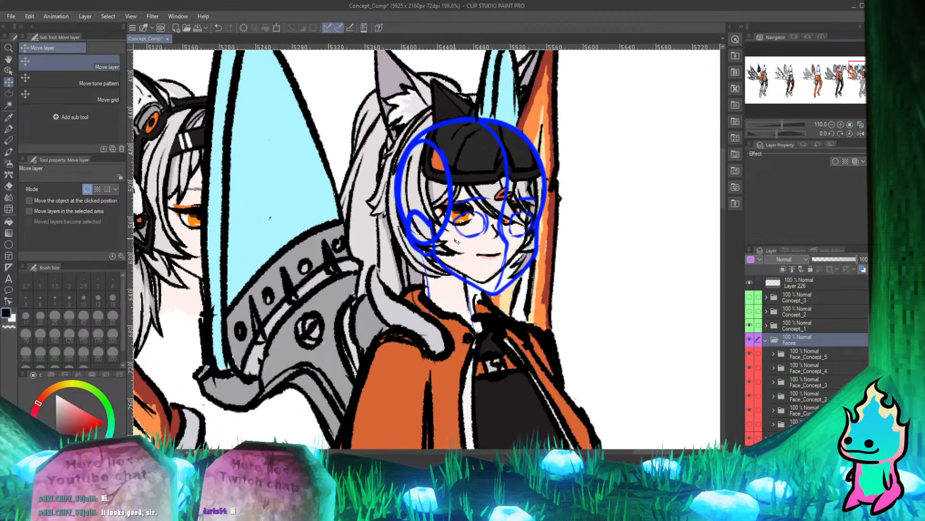
mouse_move(457, 242)
mouse_down()
mouse_move(456, 251)
mouse_move(472, 251)
mouse_up()
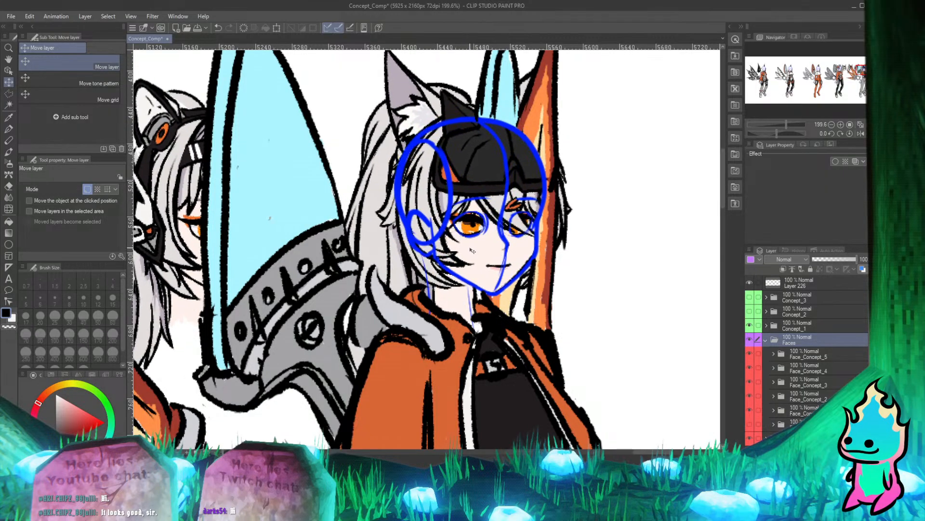
Shift the Faces folder so the face with the black headband and spiked ear piece aligns with the last character's head guide.
scroll(472, 250, down, 8)
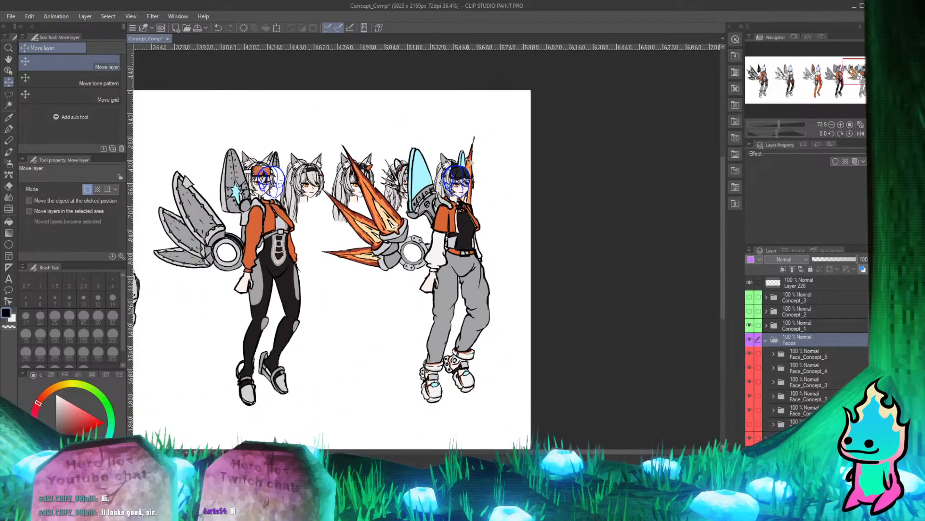
scroll(453, 196, down, 3)
scroll(474, 169, up, 3)
scroll(523, 157, down, 2)
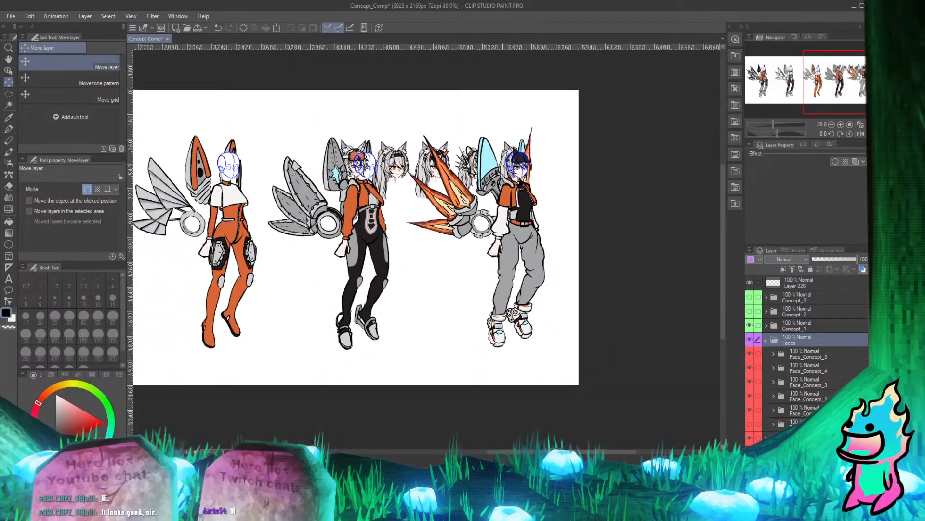
scroll(526, 155, up, 3)
scroll(430, 164, down, 2)
scroll(414, 167, up, 3)
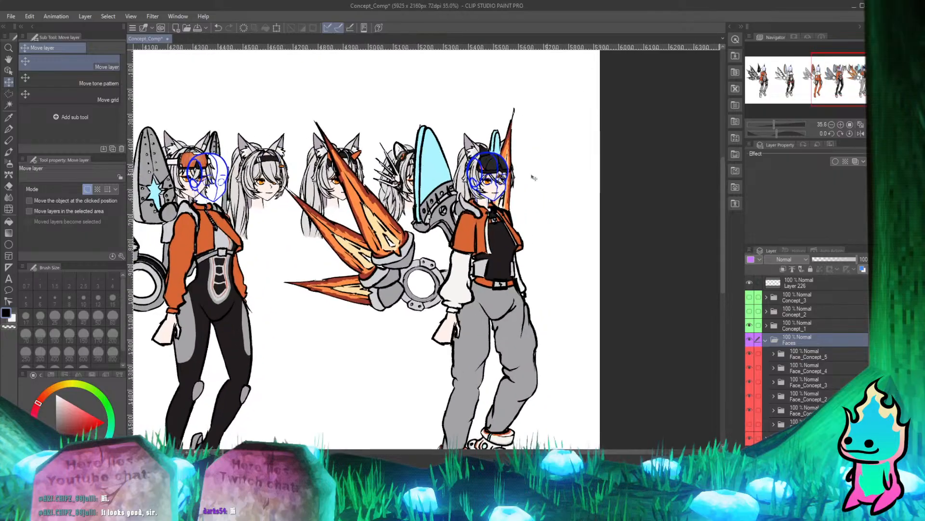
drag(438, 172, 471, 173)
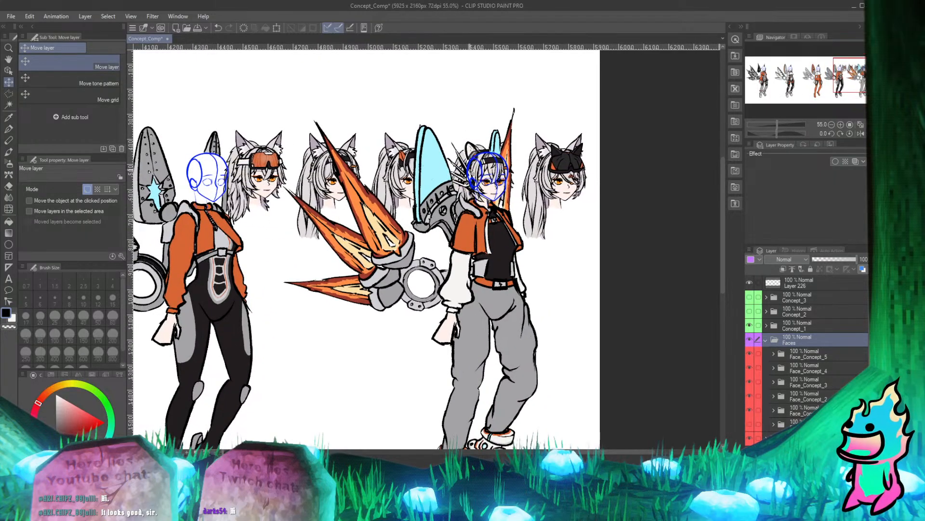
scroll(471, 173, up, 3)
scroll(535, 187, up, 2)
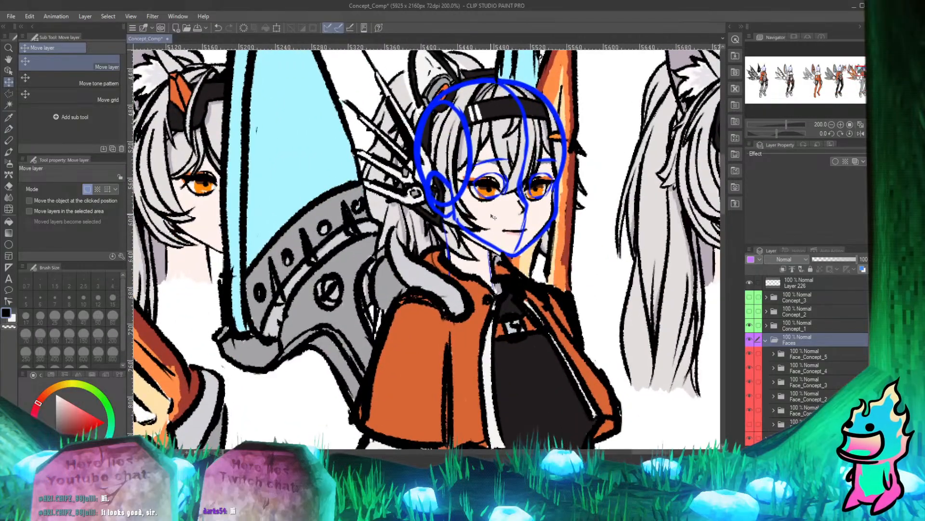
drag(493, 217, 501, 218)
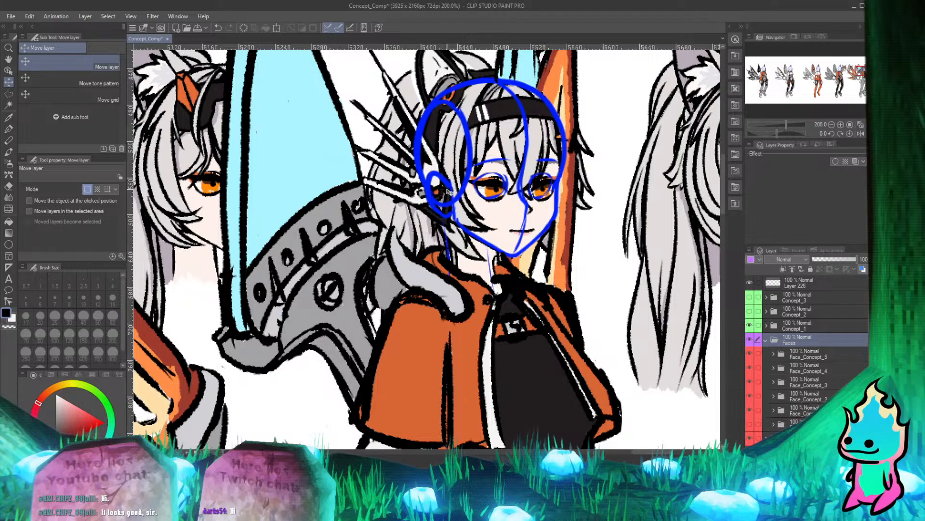
scroll(520, 212, down, 4)
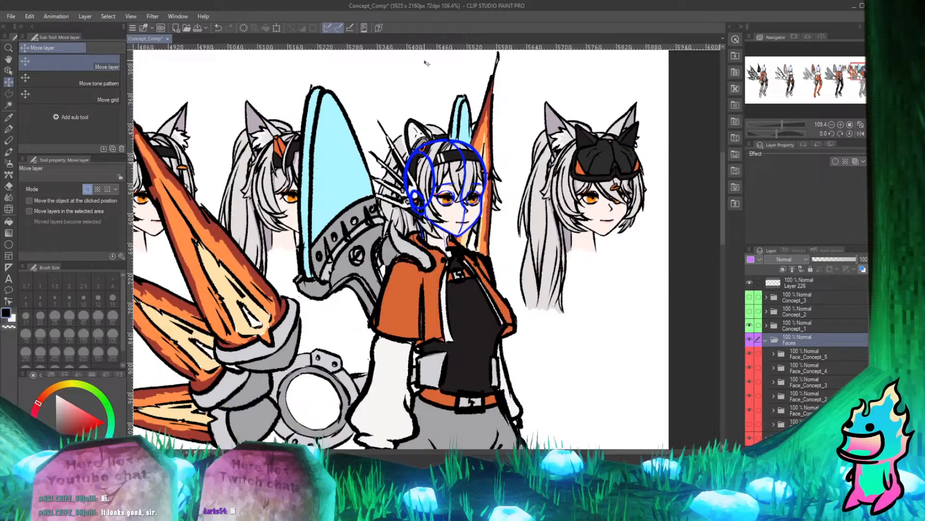
Examine the face with the black headband and spiked ear piece on the last Concept_1 character, up close and within the full lineup.
scroll(419, 206, down, 3)
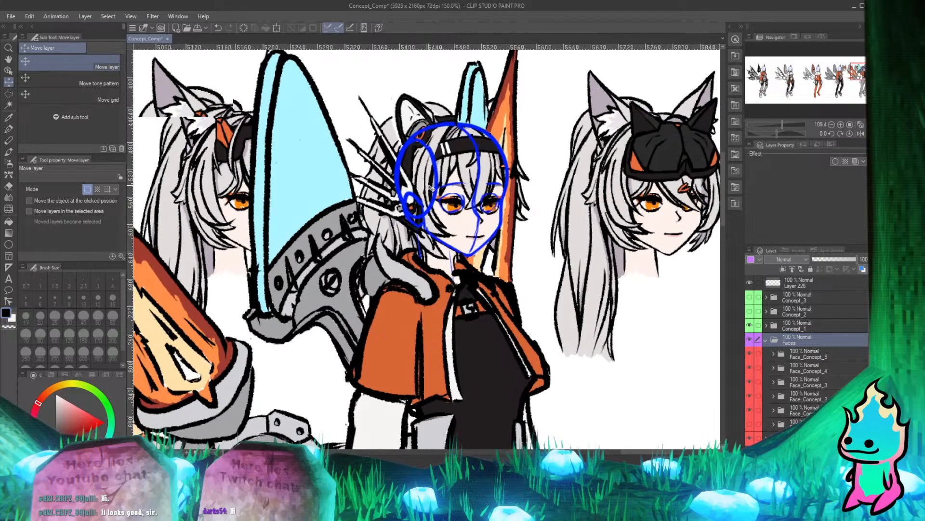
scroll(459, 150, down, 3)
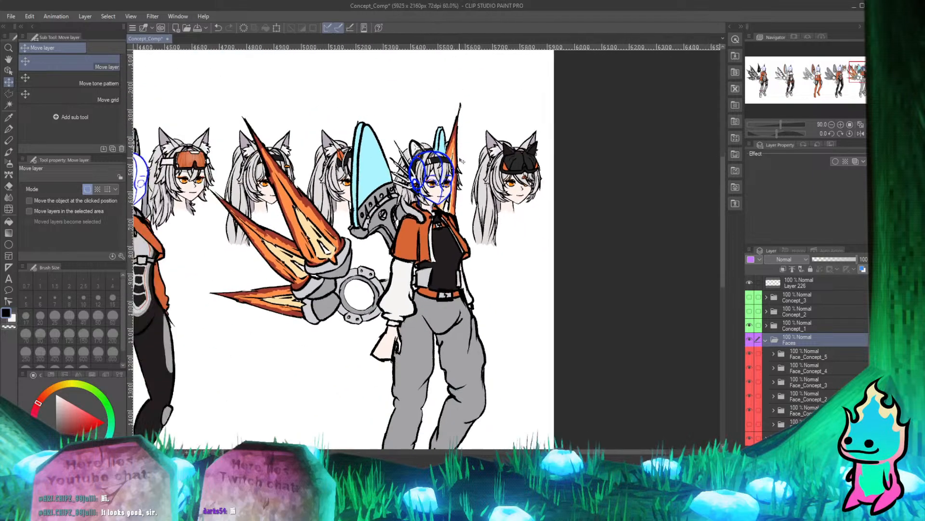
scroll(446, 164, down, 3)
scroll(337, 181, up, 2)
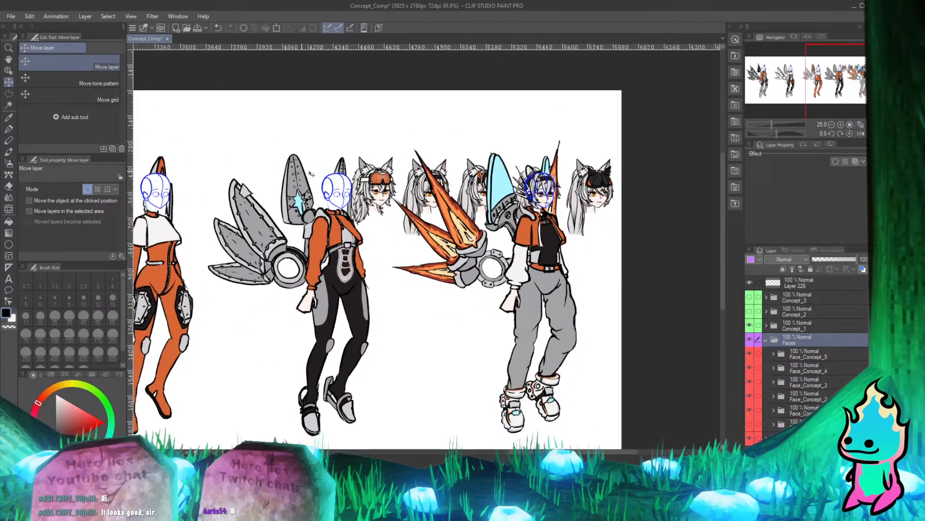
scroll(350, 177, down, 5)
scroll(294, 173, up, 3)
scroll(284, 176, down, 1)
scroll(284, 176, down, 2)
scroll(562, 174, up, 8)
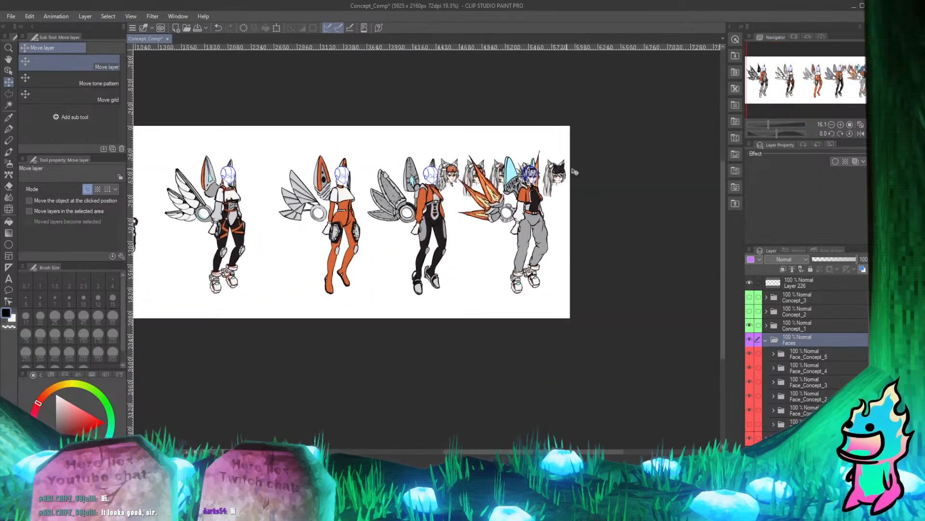
scroll(520, 173, down, 5)
scroll(486, 169, up, 1)
scroll(510, 166, up, 3)
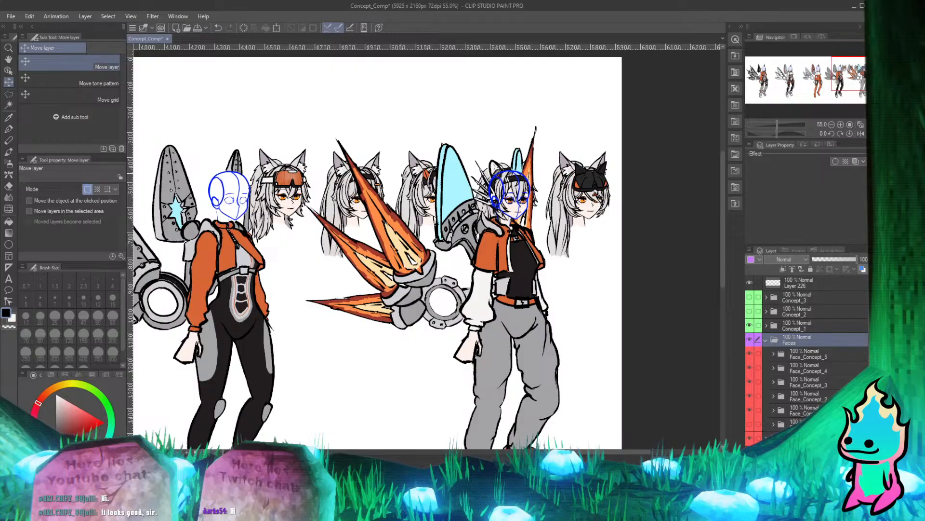
scroll(424, 150, down, 3)
scroll(366, 169, up, 3)
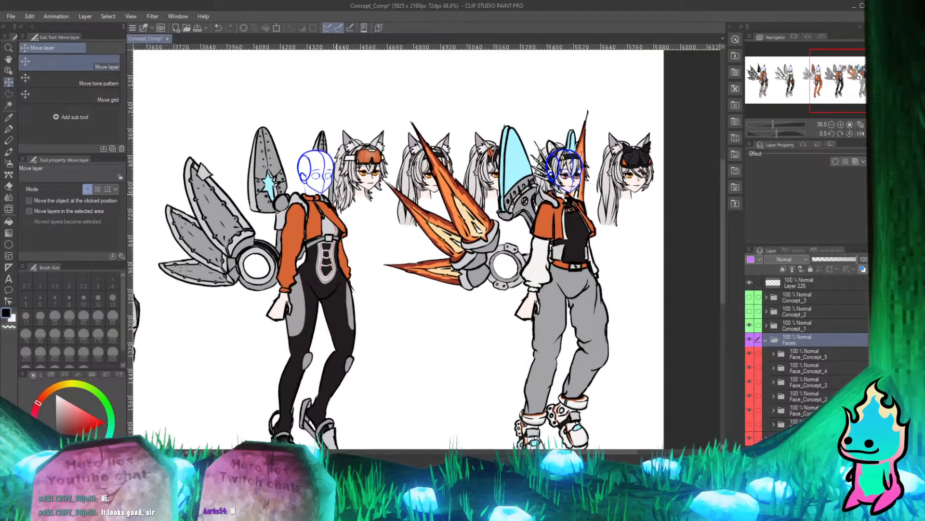
scroll(530, 158, down, 5)
scroll(537, 158, up, 2)
scroll(379, 172, down, 3)
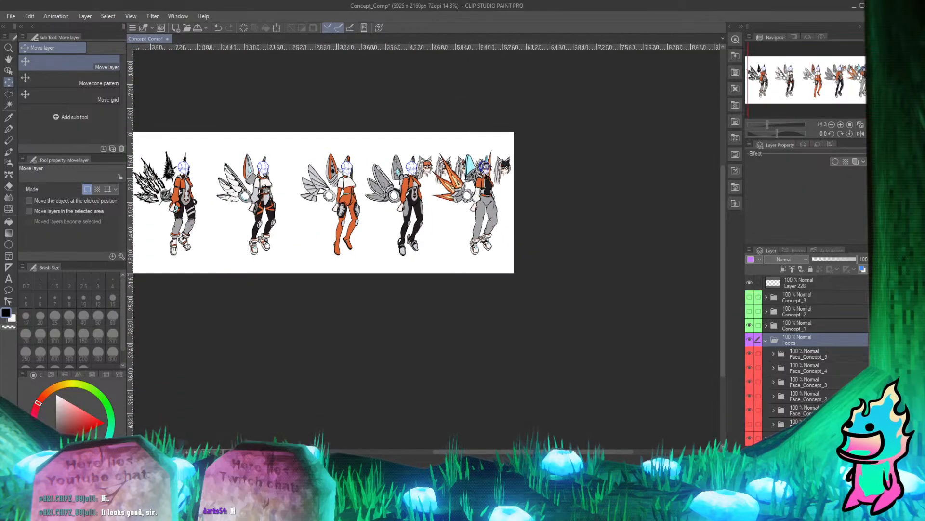
scroll(379, 172, up, 3)
scroll(379, 172, down, 2)
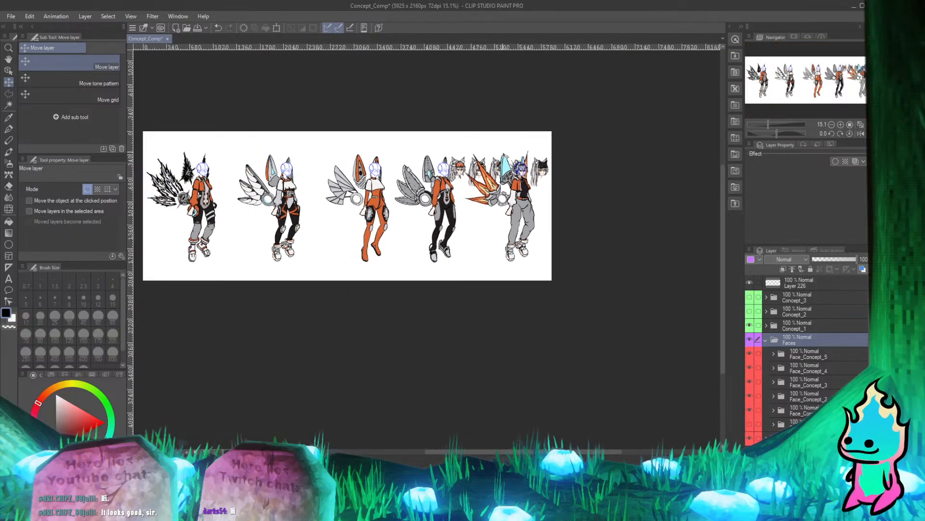
Try the ponytailed face with the plain black headband on the last Concept_1 character's head guide by moving the Faces folder.
scroll(522, 189, up, 5)
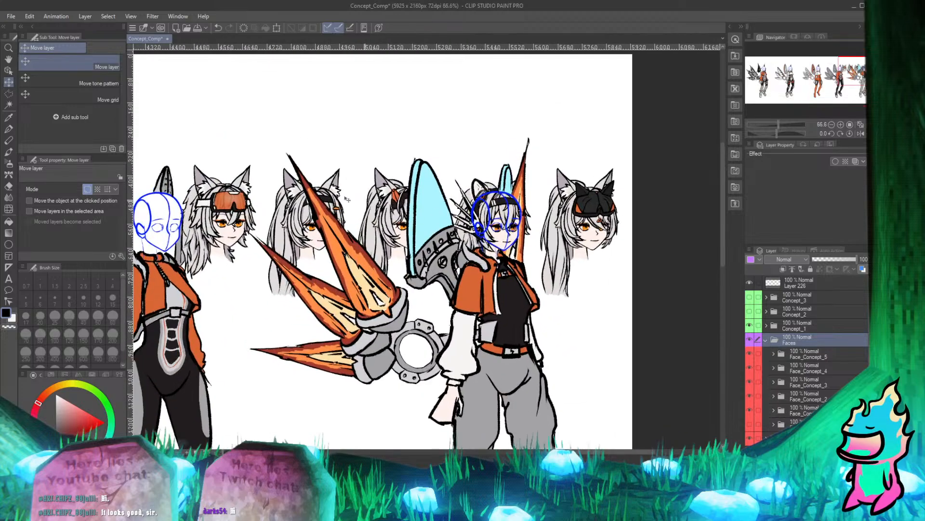
drag(383, 212, 552, 210)
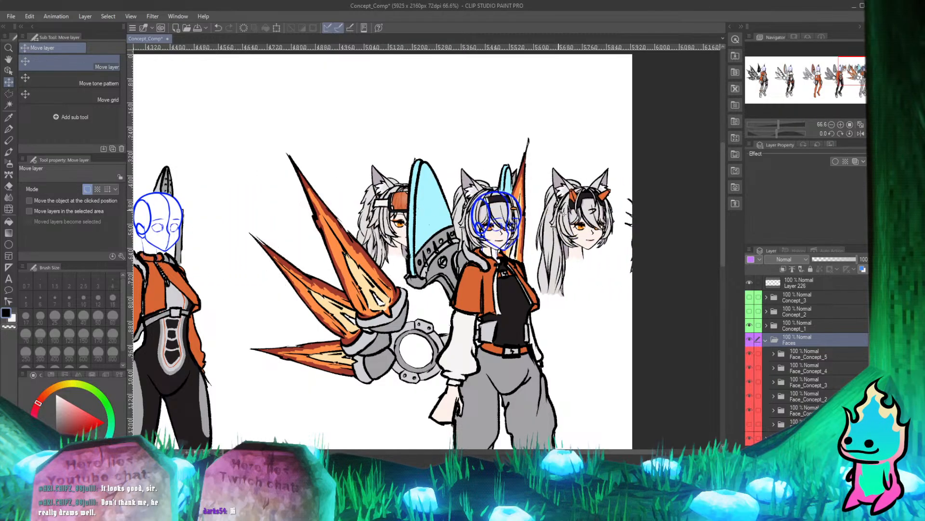
Shift the Faces folder so the face with the spiked ear piece sits on the fourth Concept_1 character's head guide.
drag(469, 220, 200, 225)
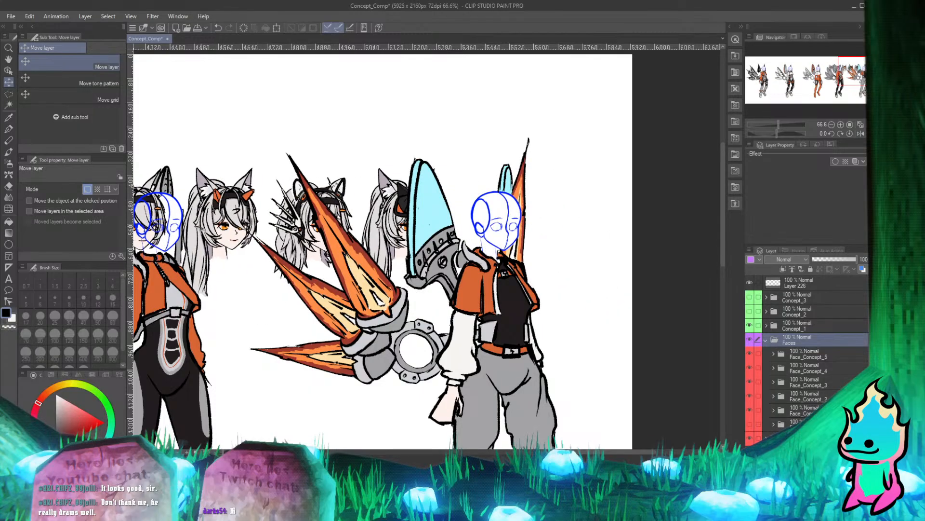
scroll(425, 211, down, 2)
scroll(236, 230, up, 2)
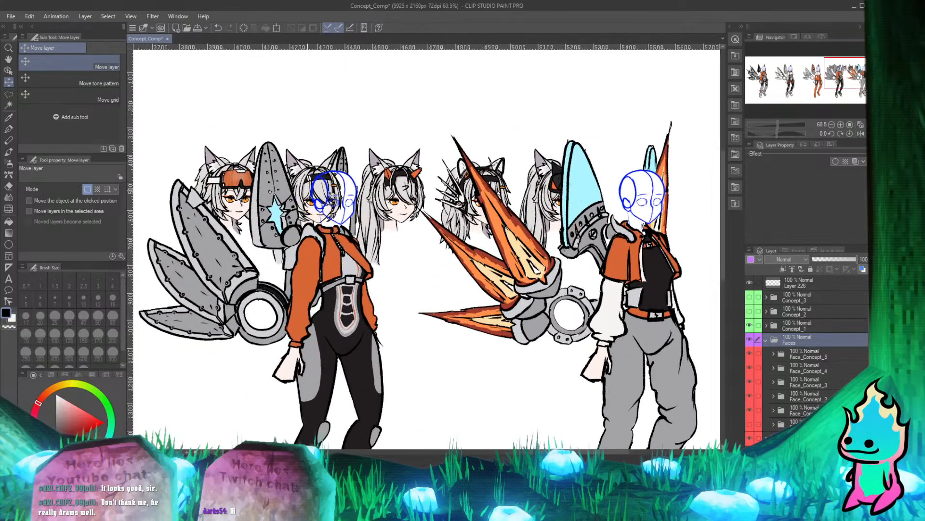
drag(333, 195, 173, 208)
Examine the spiked-ear-piece face on the fourth character and compare it with the rest of the Concept_1 lineup.
scroll(462, 212, down, 3)
scroll(470, 214, up, 2)
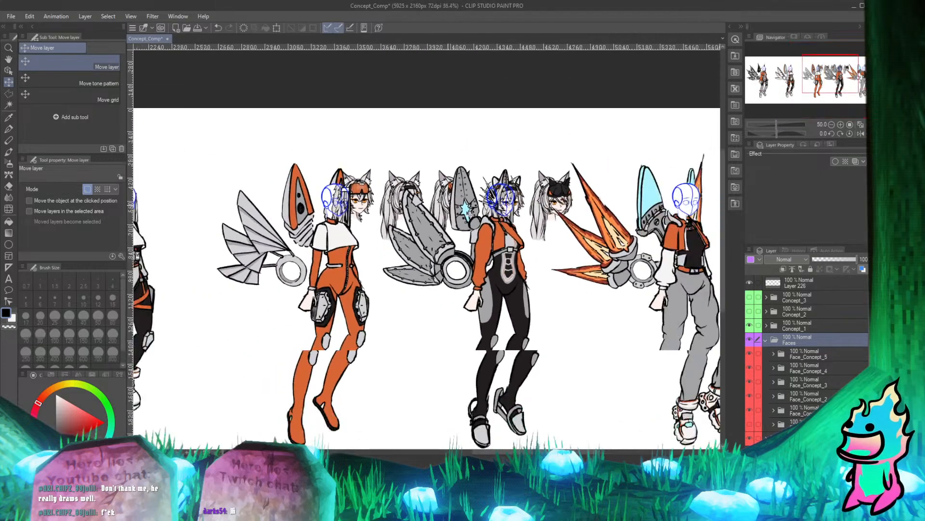
scroll(436, 223, up, 1)
scroll(435, 222, down, 3)
scroll(436, 223, up, 1)
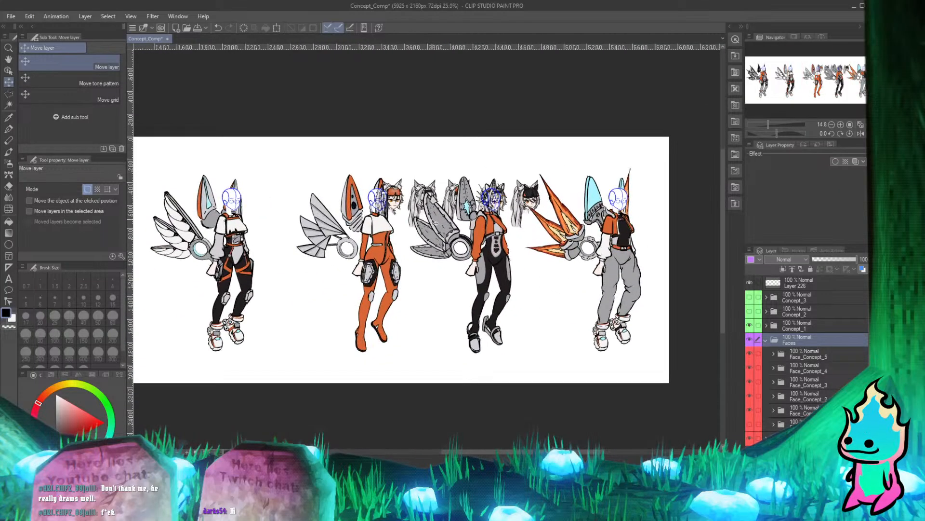
scroll(435, 223, down, 2)
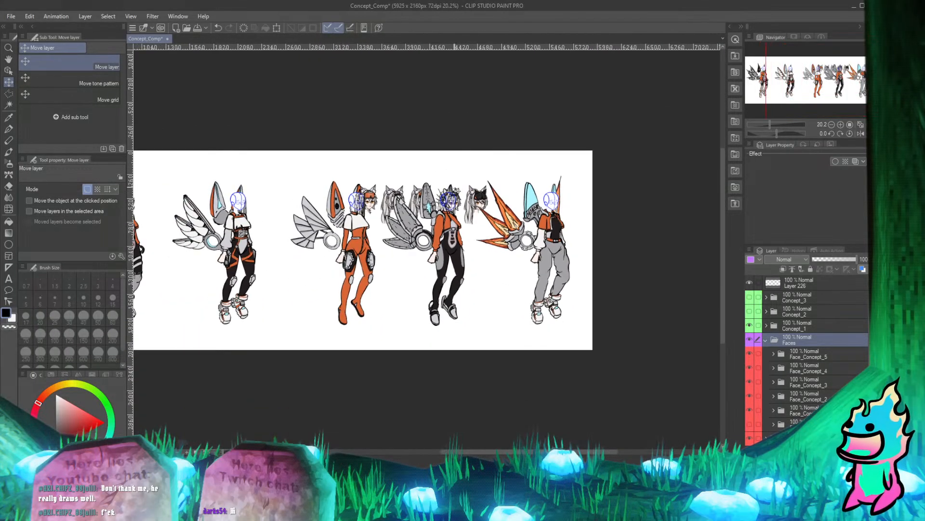
scroll(455, 196, up, 3)
scroll(455, 196, down, 4)
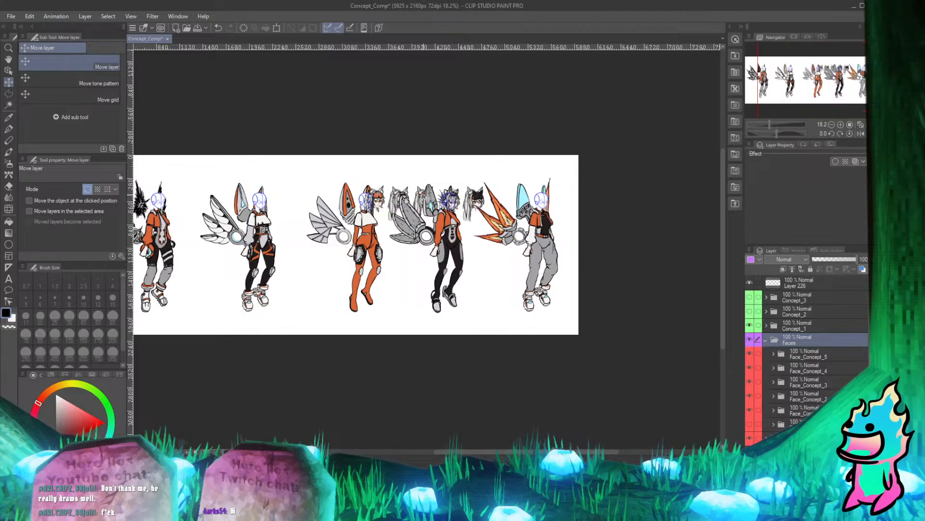
scroll(383, 193, down, 1)
scroll(383, 192, up, 2)
scroll(382, 192, down, 3)
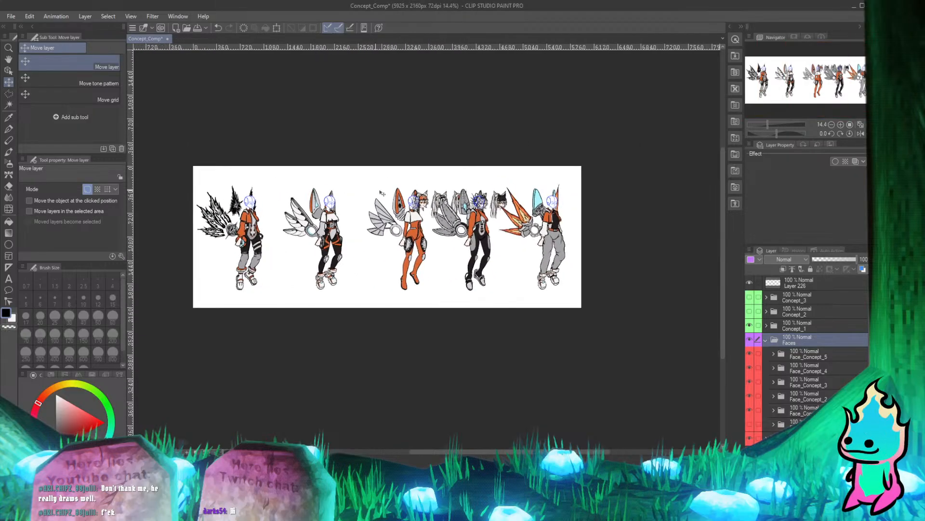
scroll(382, 193, up, 3)
scroll(412, 199, down, 1)
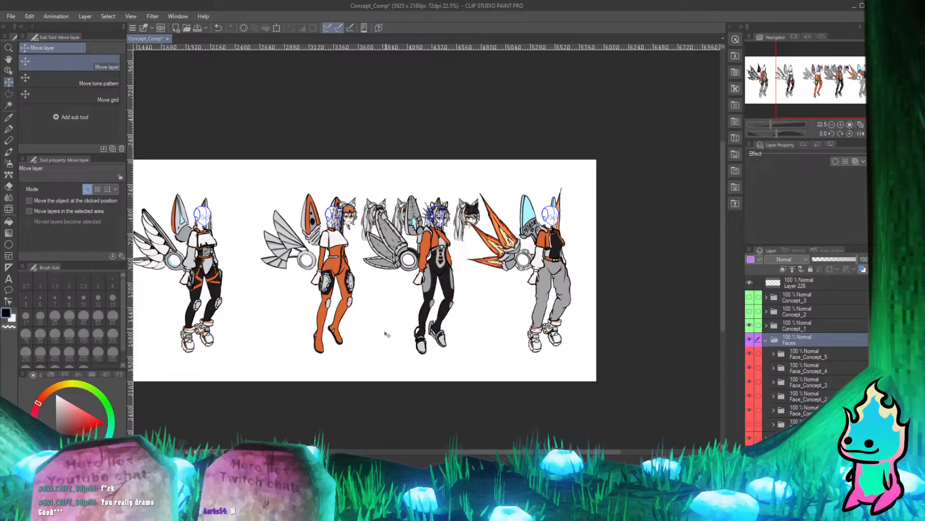
Move the Faces folder so the ponytailed face with the plain black headband sits on the fourth character's head guide.
drag(370, 214, 427, 213)
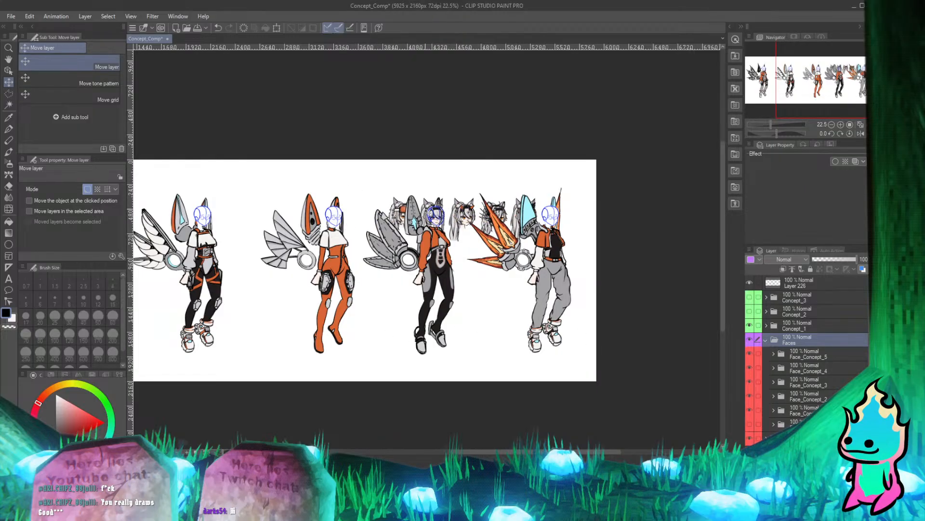
scroll(493, 194, up, 4)
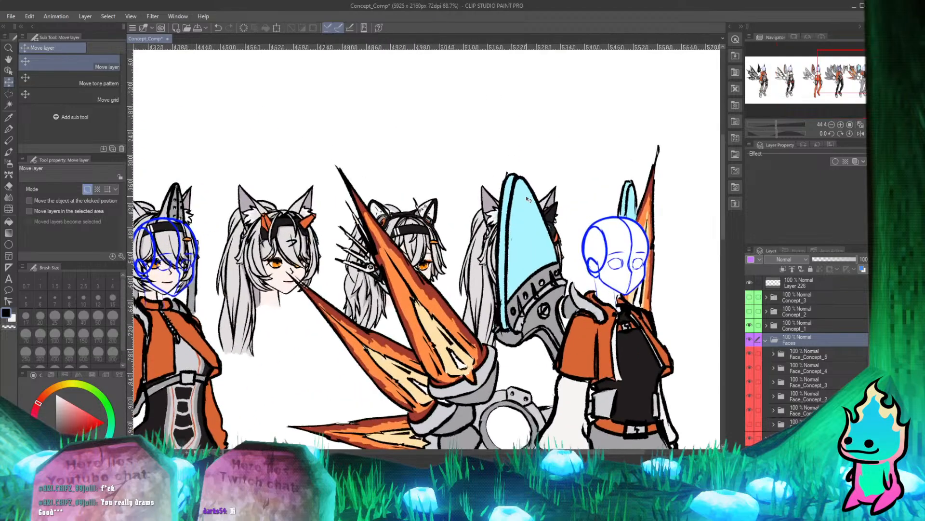
scroll(540, 198, down, 2)
scroll(558, 201, up, 1)
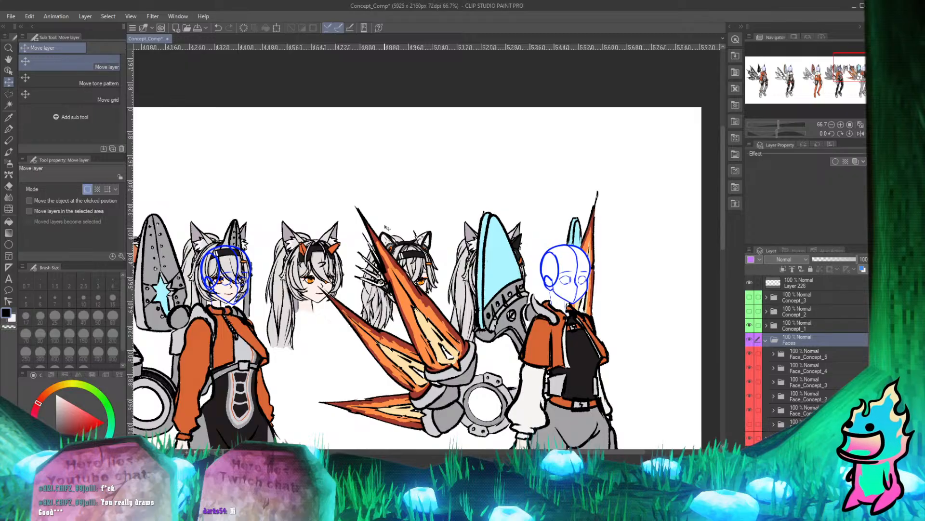
Compare the separate face designs with the fourth and last Concept_1 characters at close and full-body range.
scroll(424, 246, up, 1)
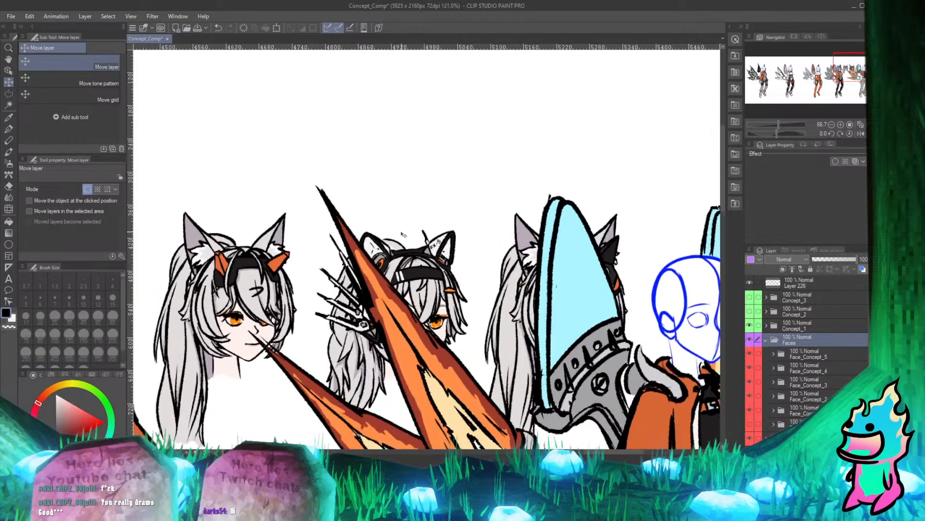
scroll(405, 237, down, 2)
scroll(468, 236, up, 2)
scroll(458, 238, down, 2)
scroll(457, 237, up, 1)
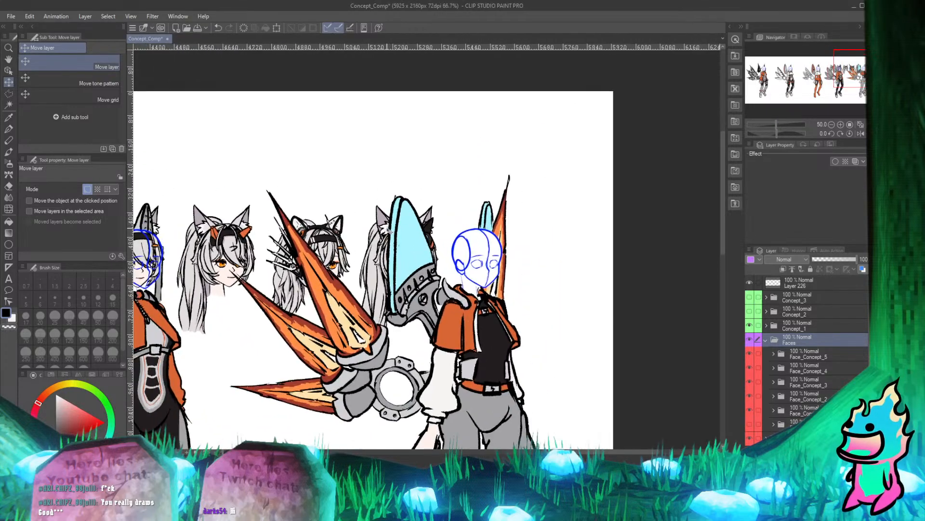
scroll(402, 202, down, 1)
scroll(402, 203, up, 2)
scroll(298, 235, down, 2)
scroll(297, 235, up, 1)
scroll(297, 235, down, 1)
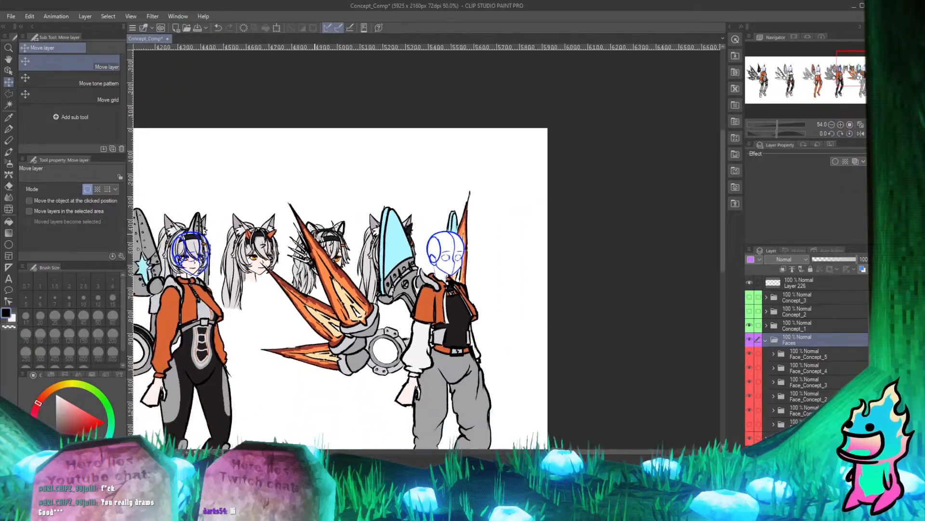
scroll(276, 239, up, 1)
scroll(328, 248, up, 1)
scroll(327, 245, up, 1)
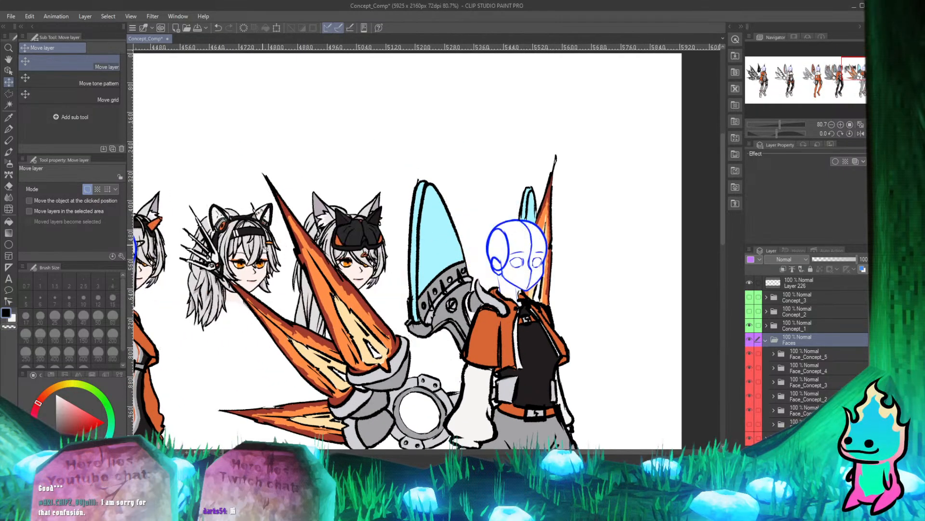
Move the Faces folder to bring the spiked-ear-piece face back onto the fourth character's head guide and fine-tune its alignment.
scroll(284, 246, down, 2)
scroll(371, 248, up, 1)
drag(408, 252, 293, 255)
scroll(291, 265, up, 8)
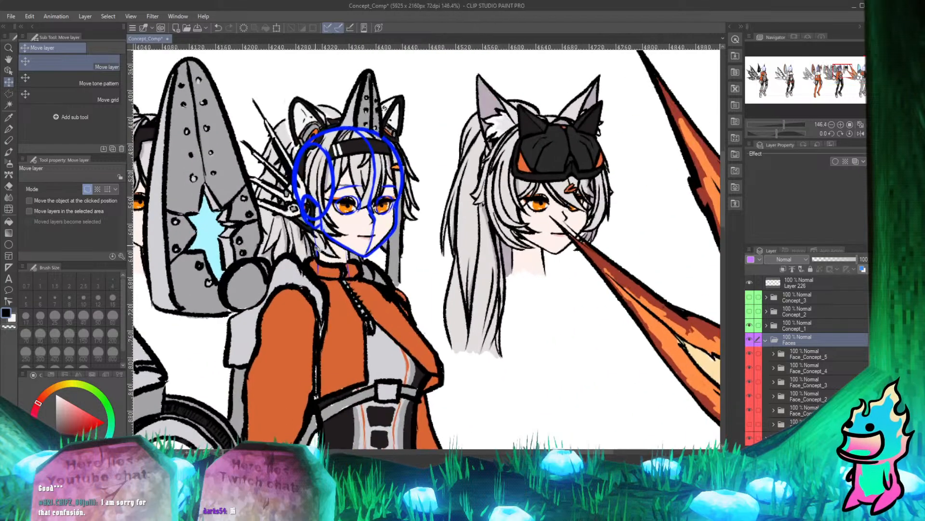
drag(373, 196, 375, 196)
scroll(377, 196, down, 4)
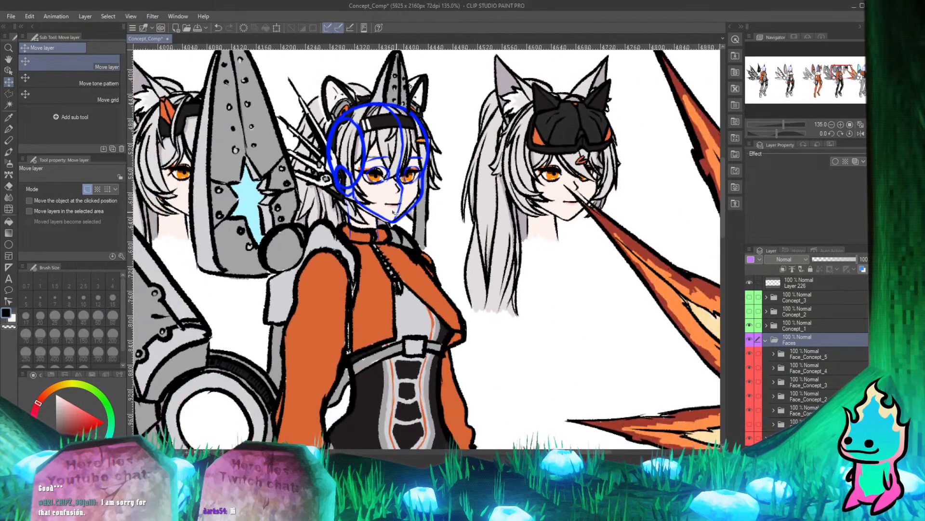
Undo the recent moves of the Faces folder.
key(ctrl+z)
scroll(371, 172, down, 7)
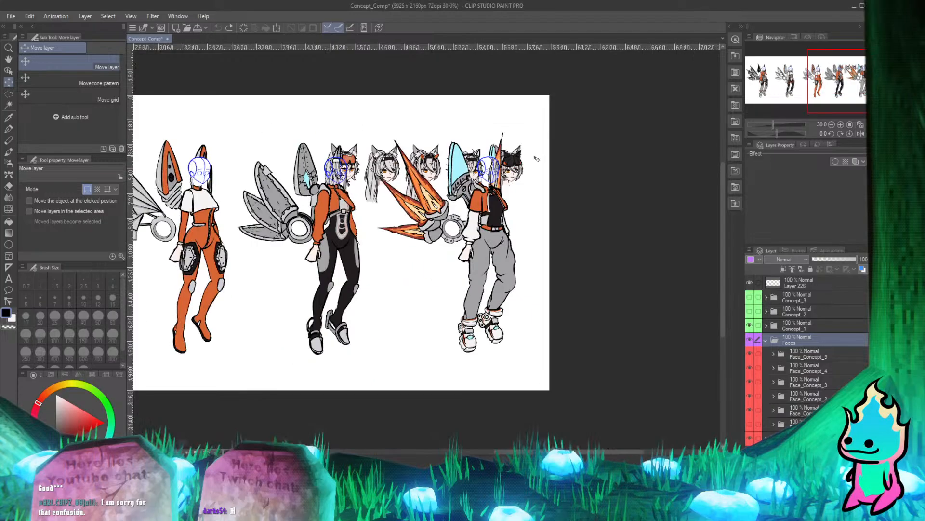
Move the Faces folder so the face with the orange goggles sits over the last Concept_1 character's head guide.
scroll(506, 157, up, 4)
scroll(501, 159, down, 5)
scroll(502, 159, up, 4)
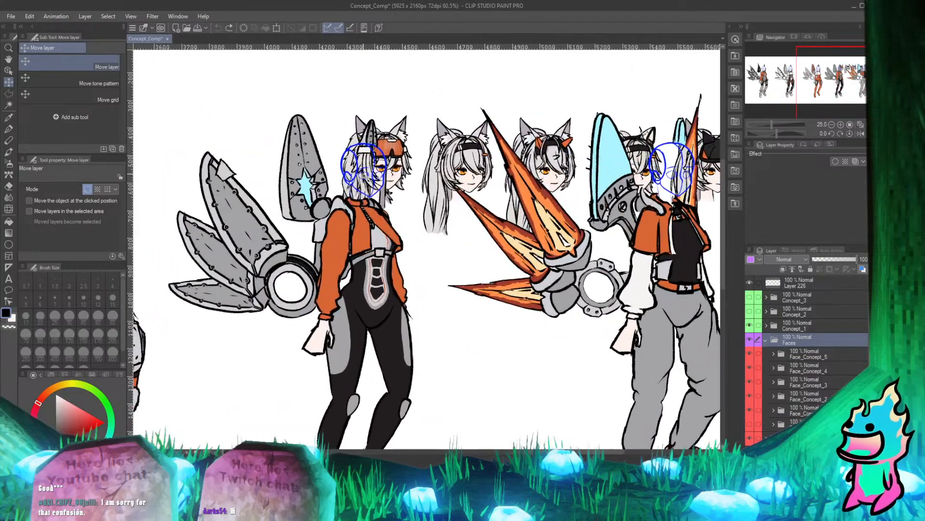
scroll(501, 159, down, 6)
scroll(510, 181, up, 2)
scroll(510, 182, down, 2)
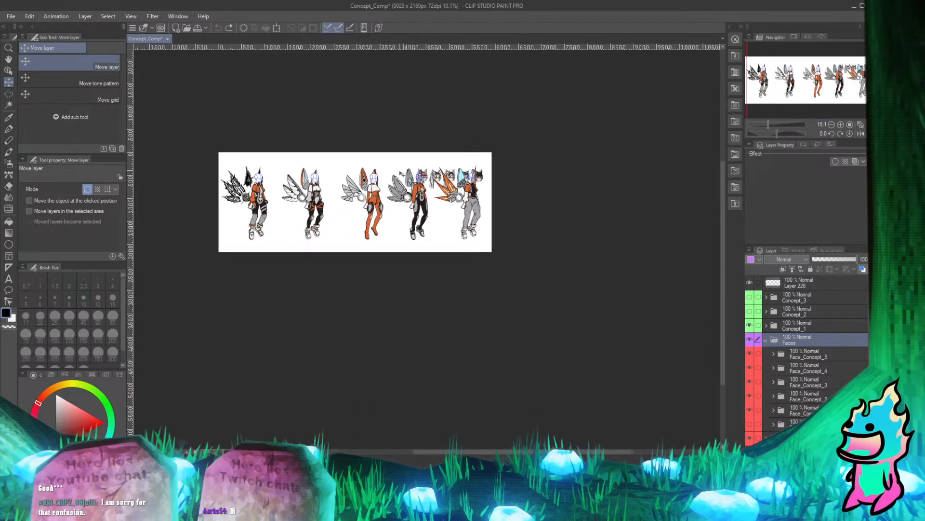
scroll(510, 182, up, 3)
scroll(460, 176, up, 4)
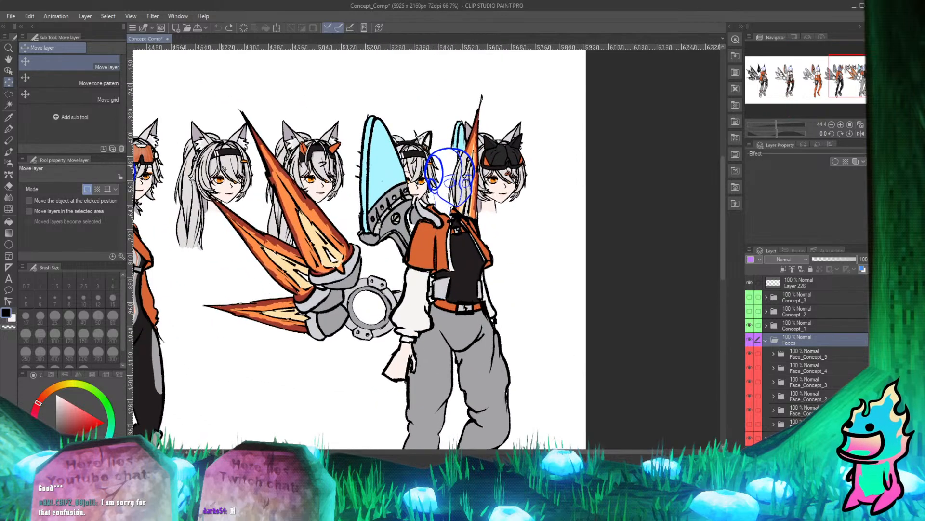
drag(339, 163, 534, 180)
Nudge the Faces folder down so the goggled face's eyes and chin line up with the last character's head guide.
scroll(489, 179, up, 3)
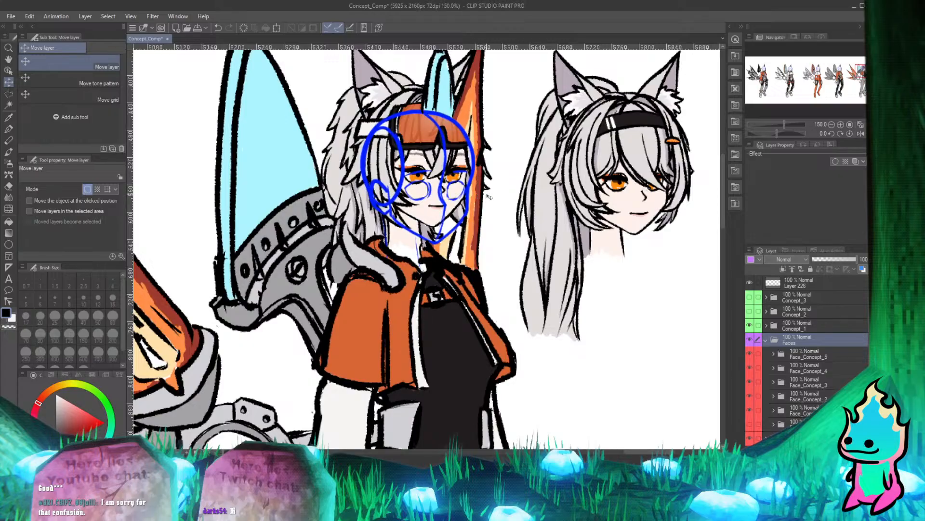
scroll(491, 197, up, 2)
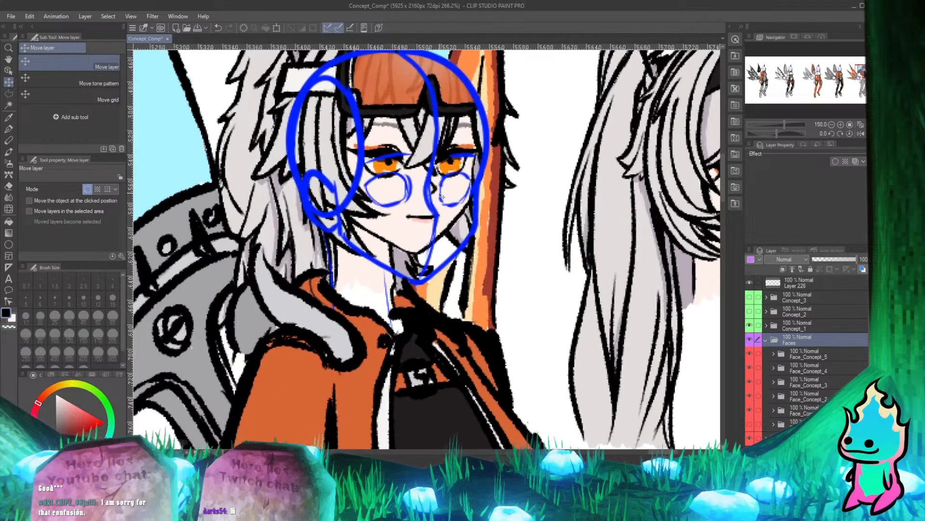
scroll(404, 183, up, 1)
mouse_move(419, 187)
mouse_down()
mouse_move(408, 217)
mouse_move(422, 214)
mouse_up()
scroll(422, 213, down, 2)
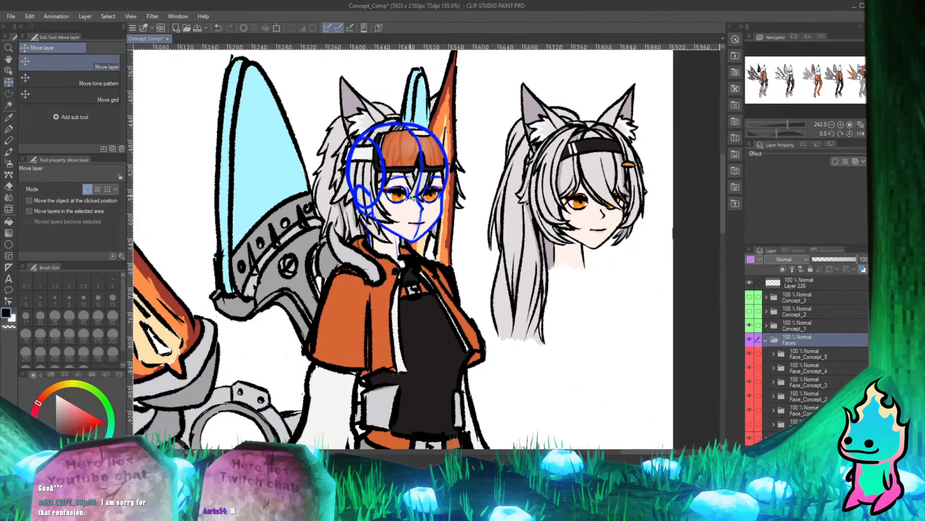
scroll(453, 198, up, 2)
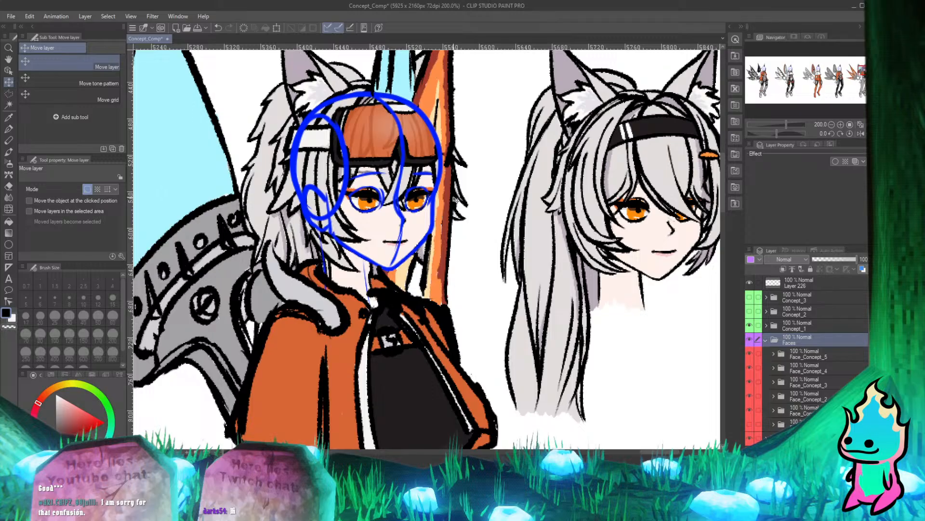
Nudge the Faces folder slightly and check the goggled face's fit on the last character's head guide.
scroll(441, 234, up, 6)
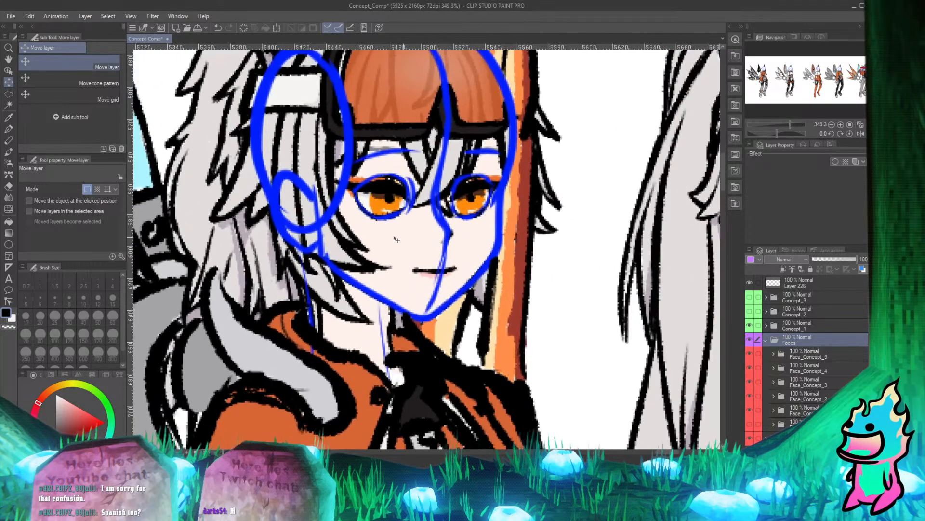
mouse_move(403, 239)
mouse_down()
mouse_move(384, 241)
mouse_move(406, 232)
mouse_move(406, 241)
mouse_up()
scroll(398, 219, down, 5)
scroll(388, 211, up, 4)
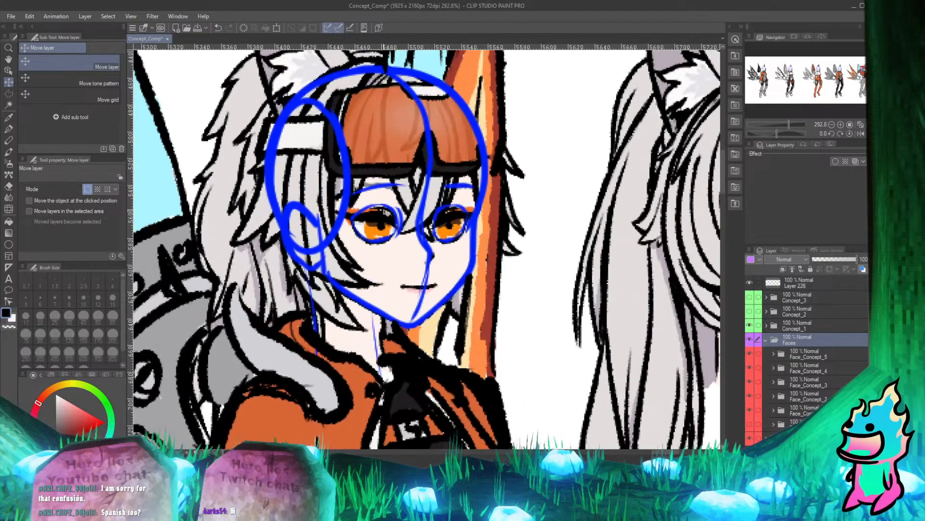
scroll(419, 181, down, 3)
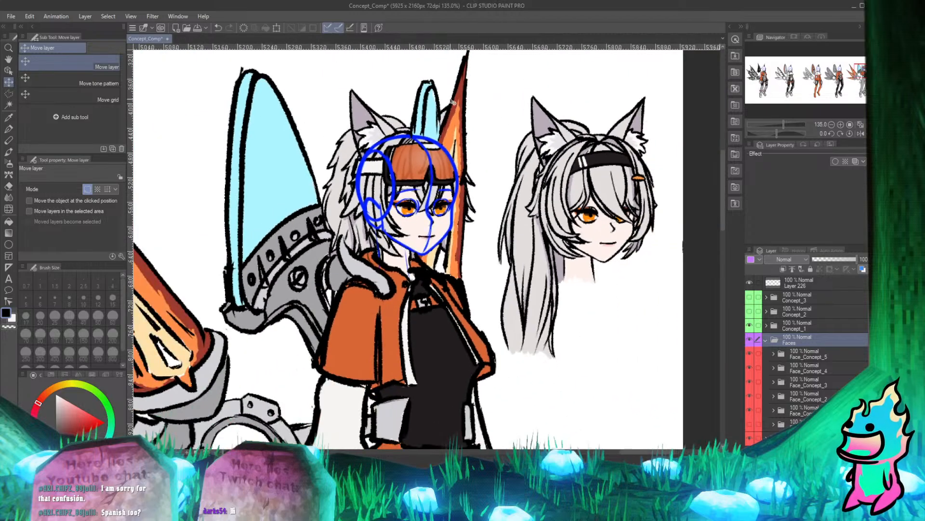
scroll(453, 102, down, 3)
scroll(453, 103, up, 3)
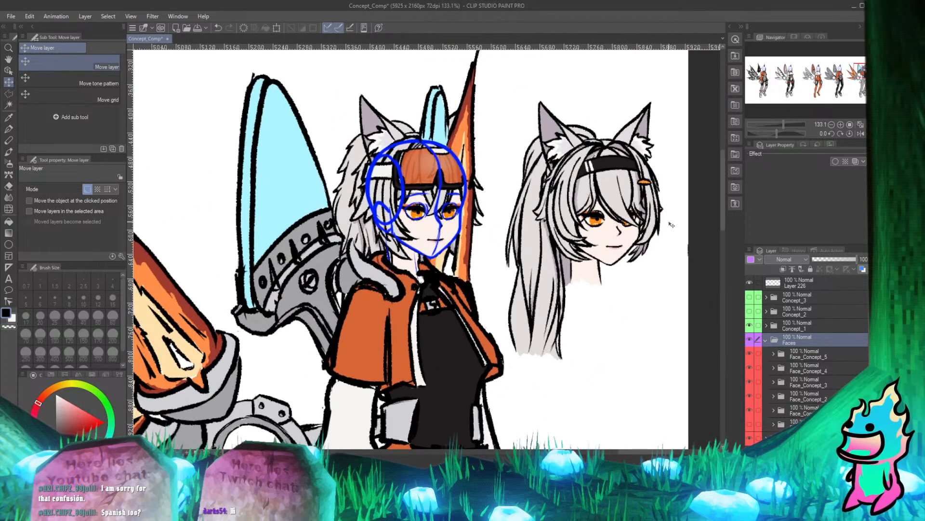
Select the Face_Concept_1 folder inside the Faces folder.
click(766, 340)
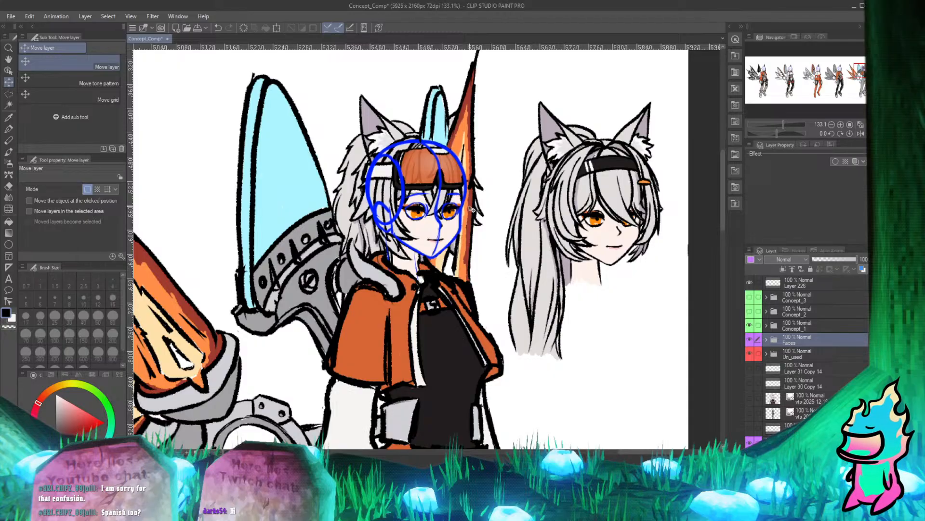
scroll(468, 200, down, 6)
scroll(468, 200, up, 4)
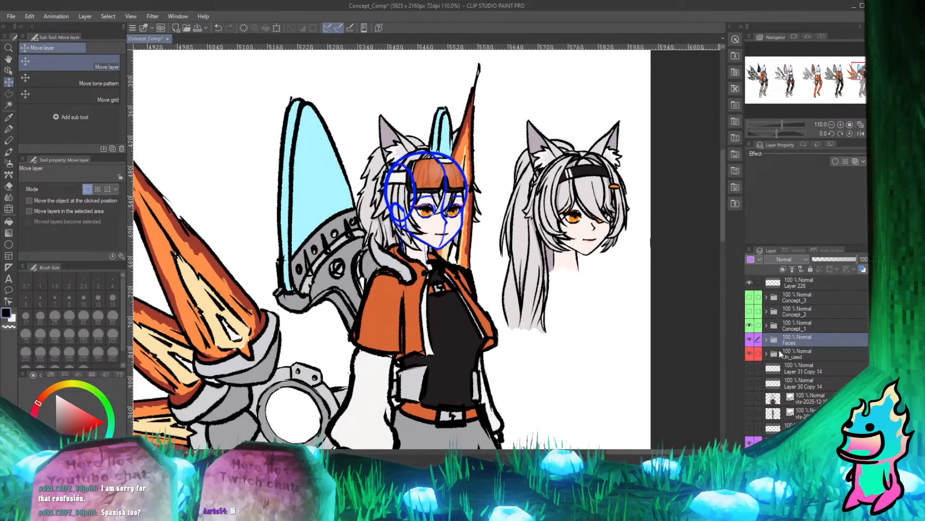
click(766, 340)
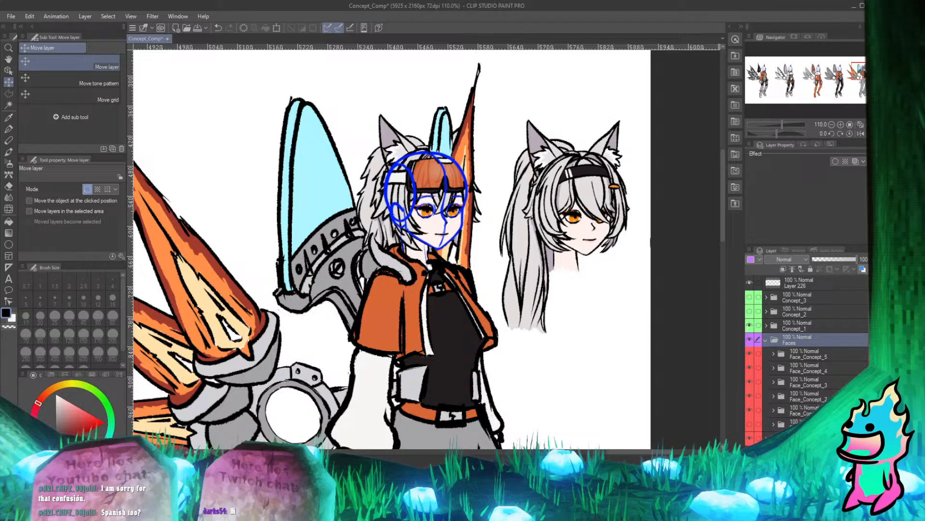
click(800, 410)
Expand the Concept_1 folder and collapse its Concept_art_3 subfolder.
click(766, 325)
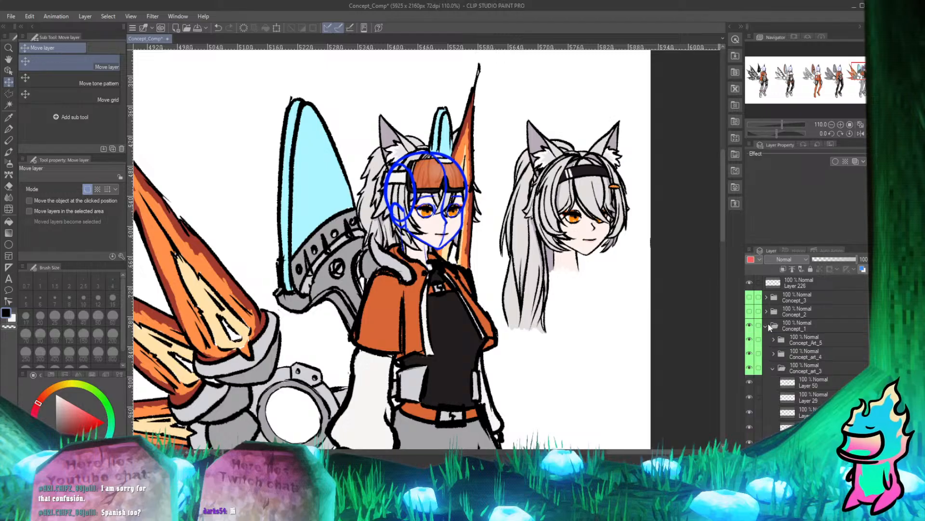
scroll(803, 336, down, 5)
scroll(802, 336, down, 5)
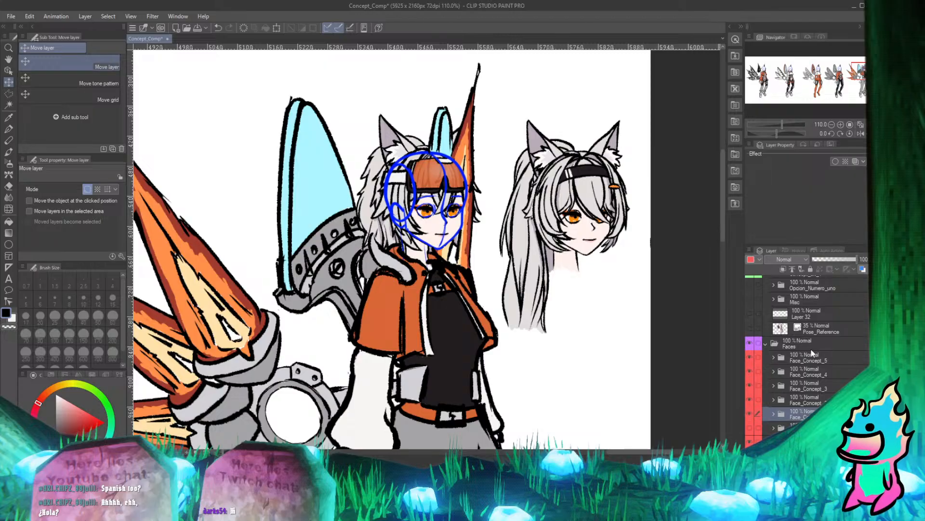
scroll(815, 357, up, 3)
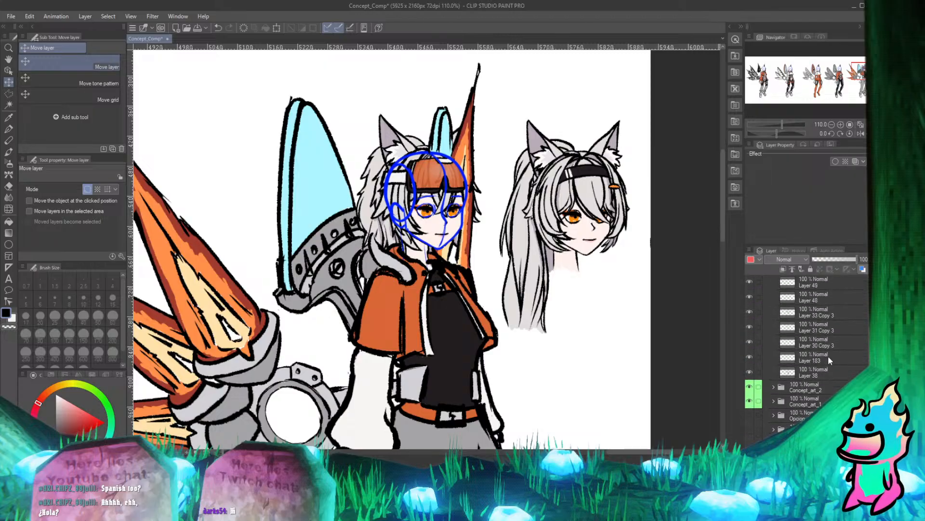
scroll(778, 372, up, 3)
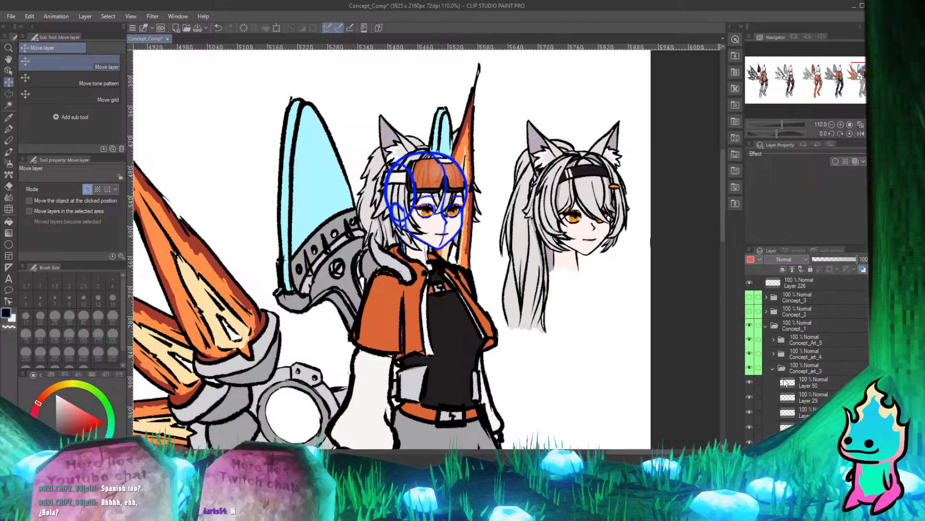
click(774, 367)
Place a copy of the Face_Concept_1 folder inside Concept_Art_5, below Layer 185.
scroll(822, 348, down, 2)
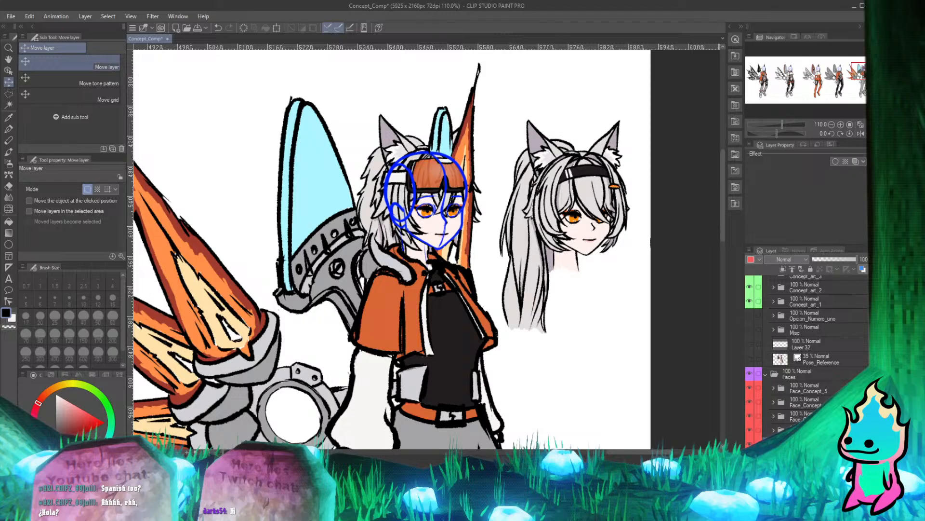
scroll(805, 356, up, 4)
scroll(805, 357, down, 4)
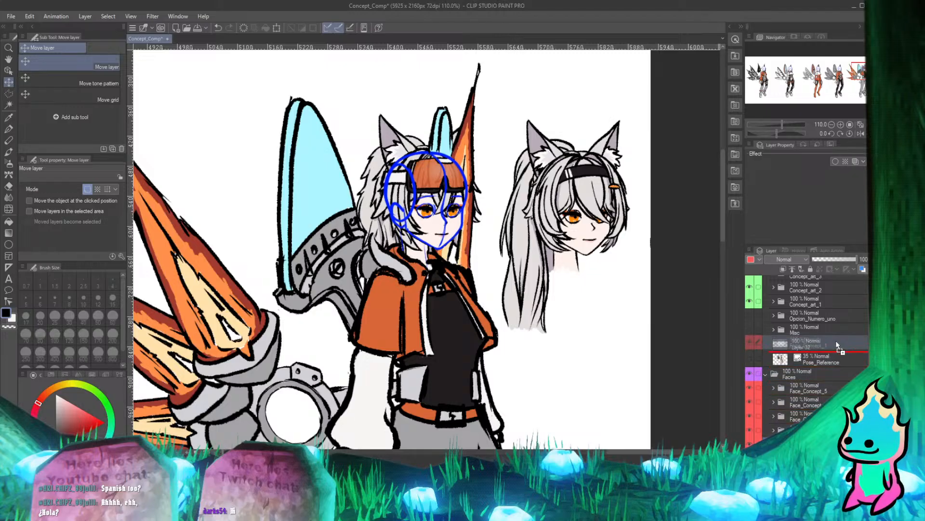
drag(837, 343, 829, 287)
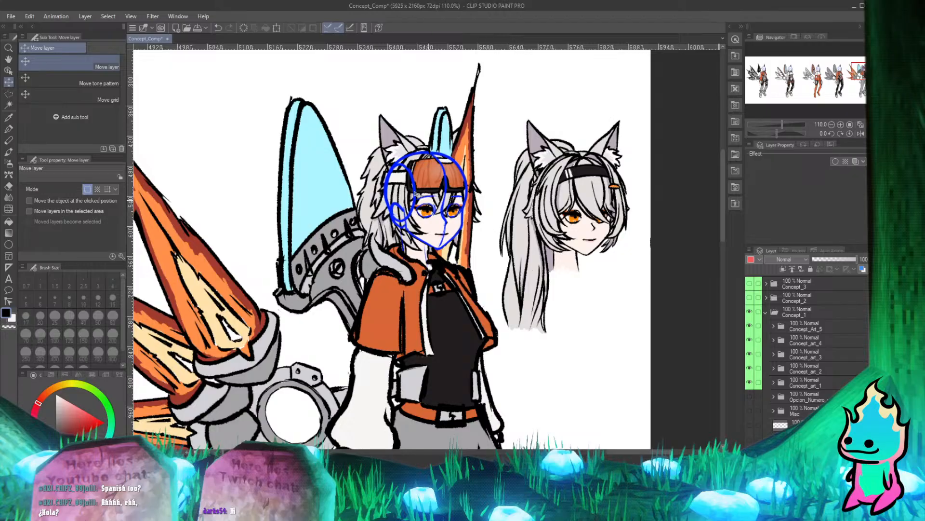
scroll(415, 194, down, 5)
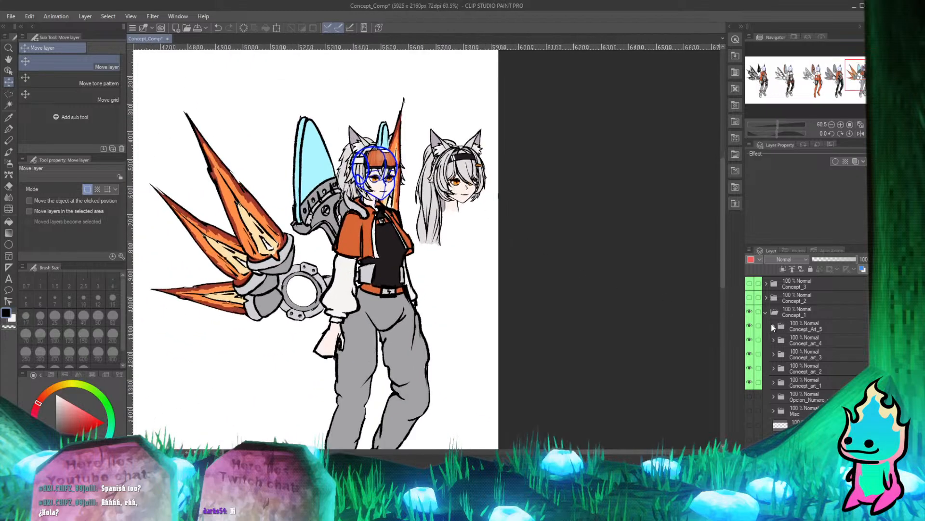
click(772, 325)
scroll(830, 340, down, 5)
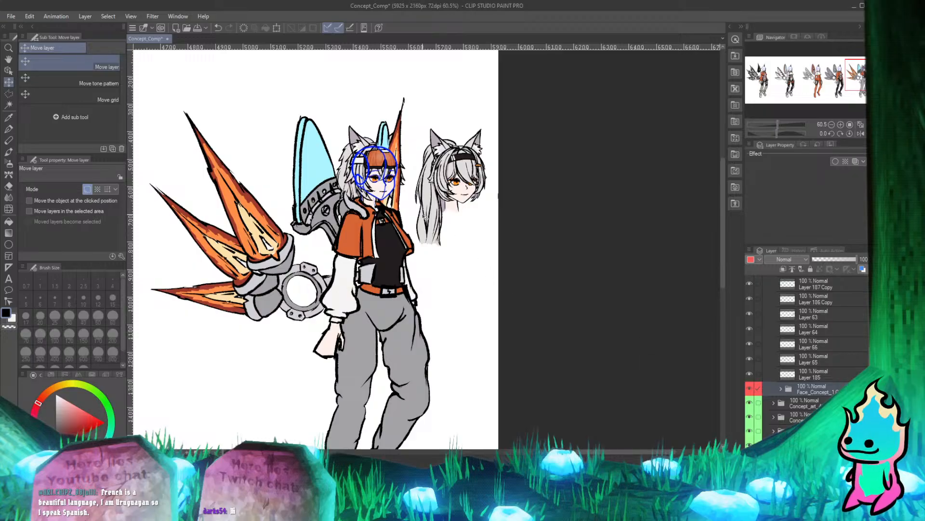
Hide the Faces folder and check the copied goggled face on the last character's body.
scroll(396, 190, up, 3)
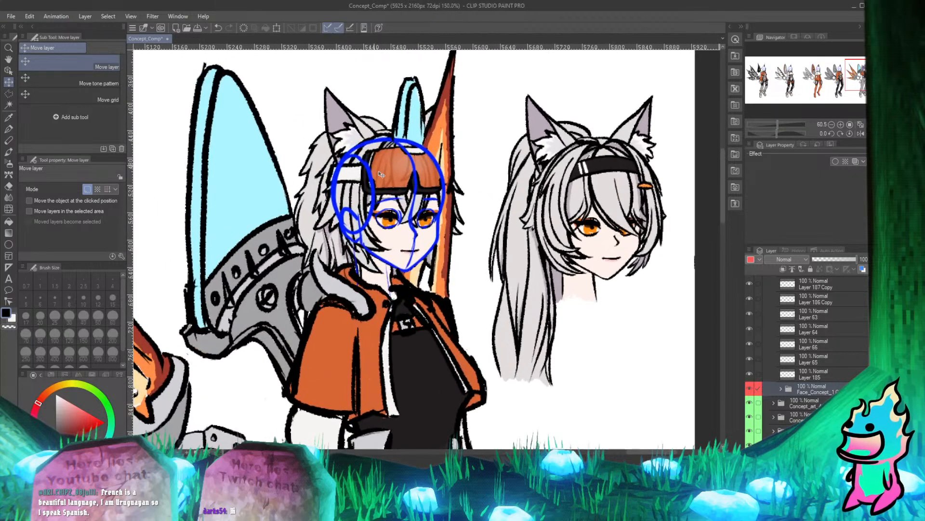
scroll(419, 279, down, 1)
scroll(409, 225, up, 2)
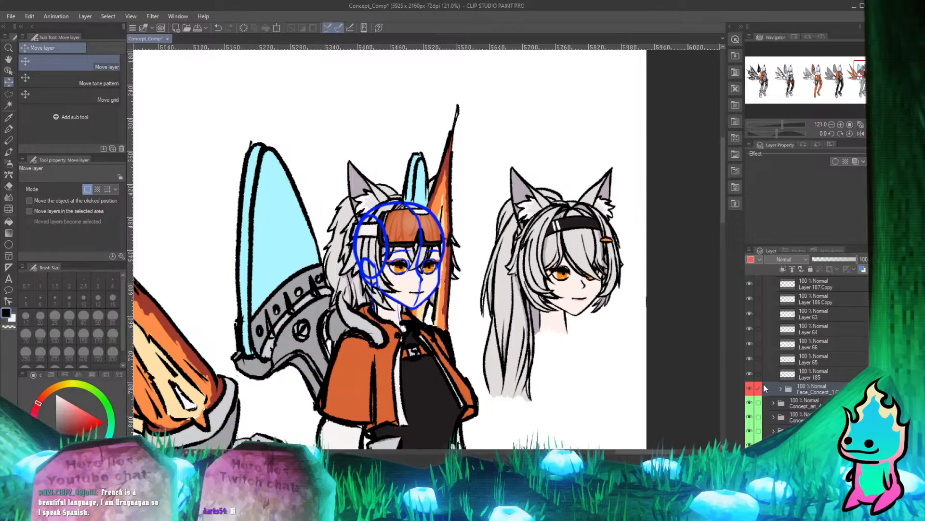
scroll(424, 178, down, 1)
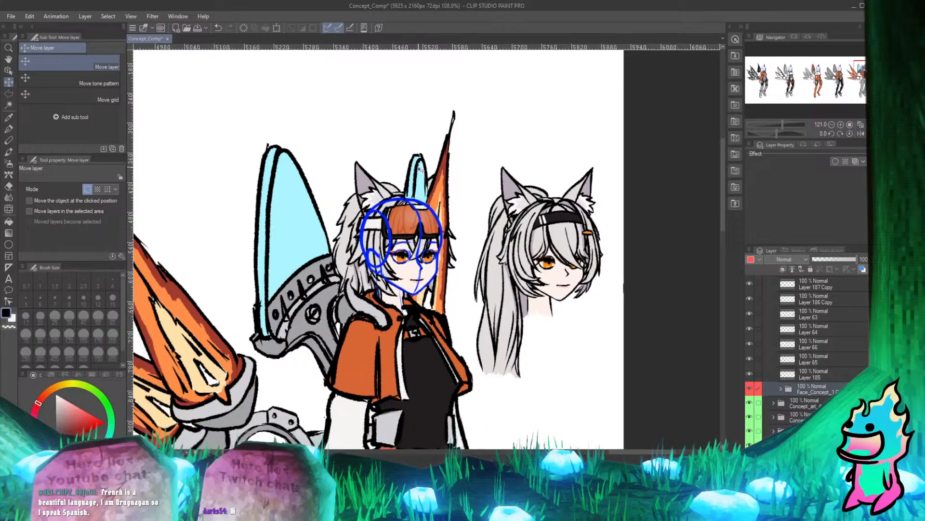
scroll(807, 344, up, 5)
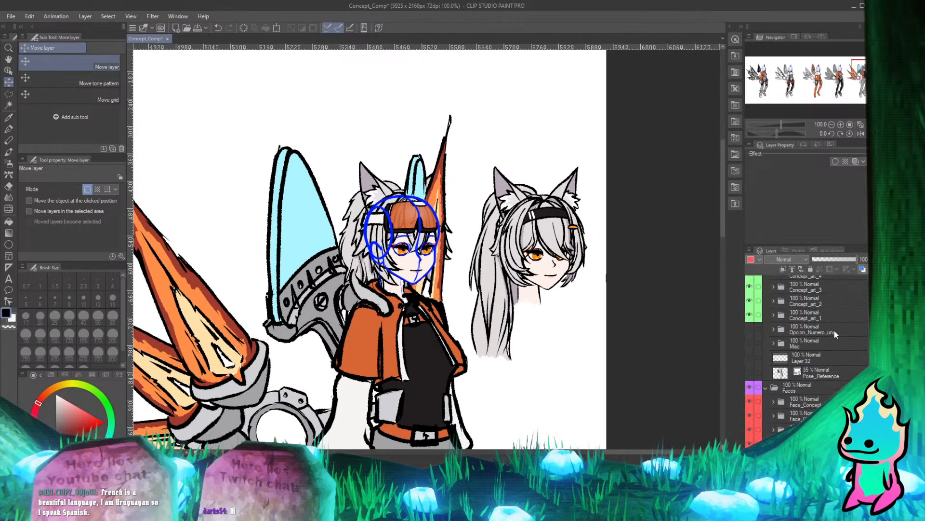
click(749, 375)
scroll(772, 343, up, 5)
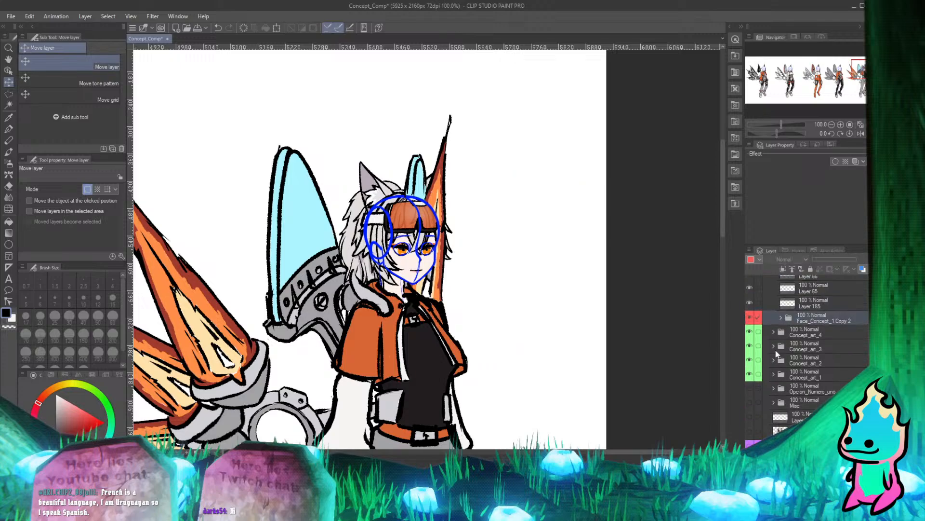
scroll(269, 211, down, 2)
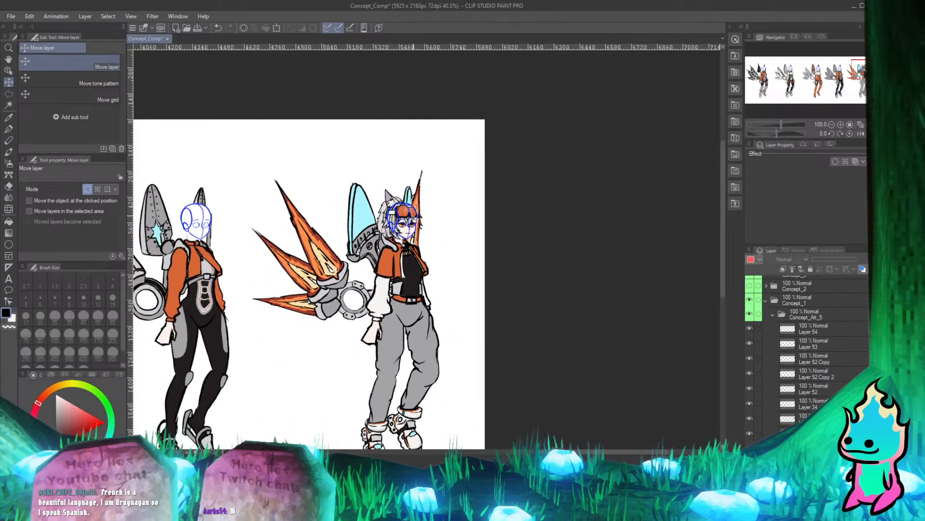
scroll(402, 245, up, 5)
scroll(401, 244, down, 4)
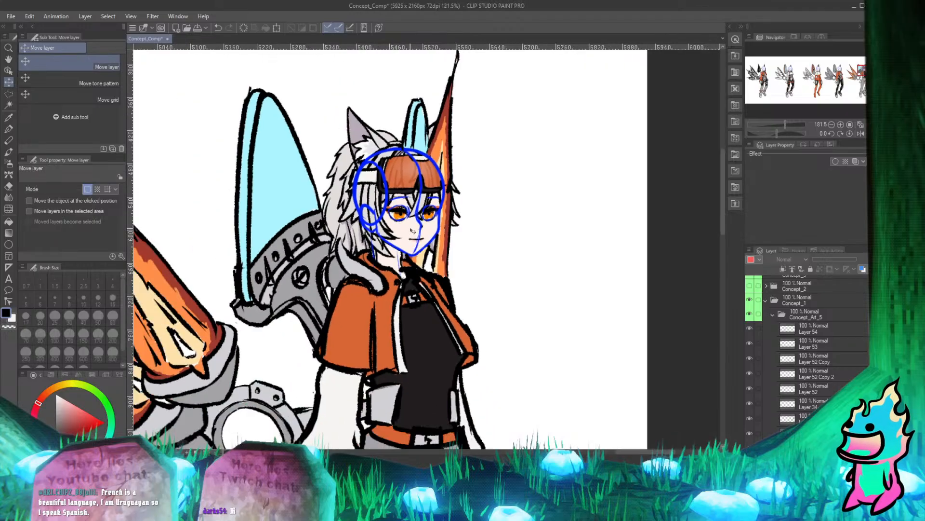
scroll(444, 227, down, 2)
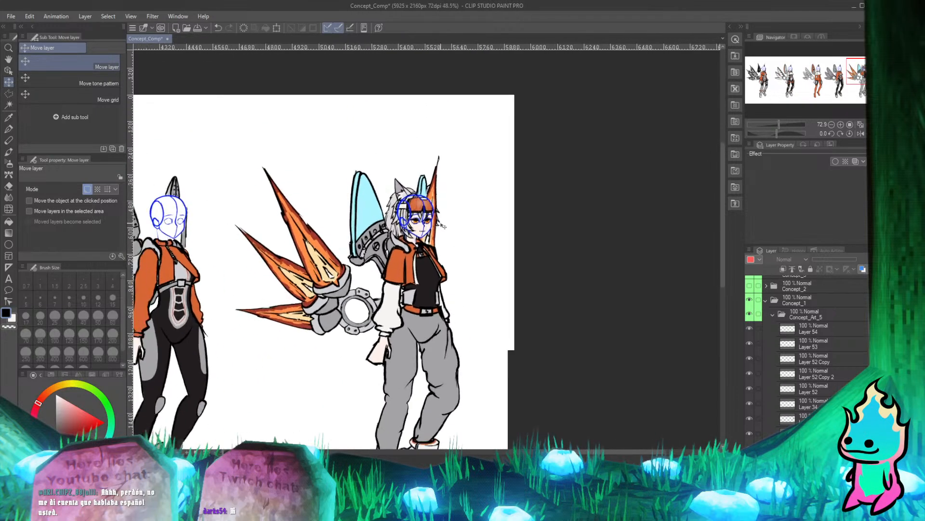
Try moving the copied face folder higher in Concept_Art_5, first to just above Layer 63, and undo the moves.
scroll(785, 330, down, 5)
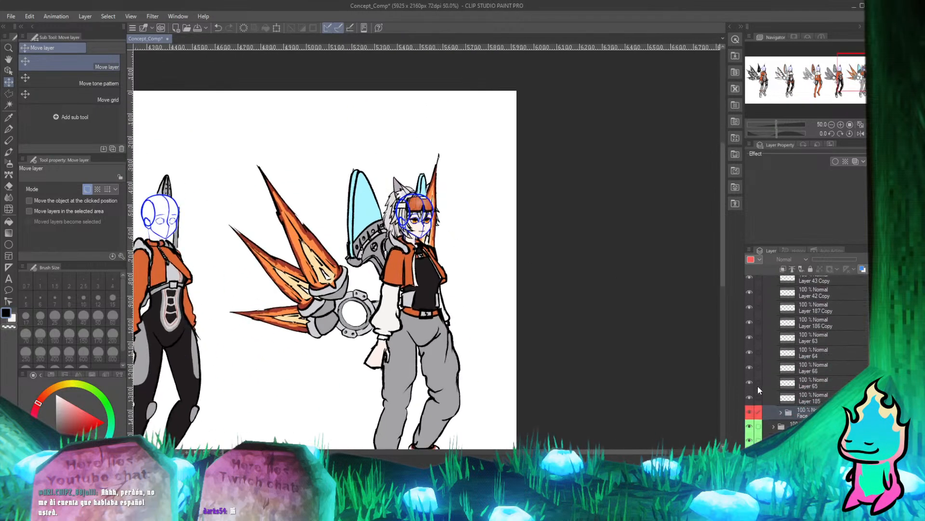
scroll(409, 222, up, 9)
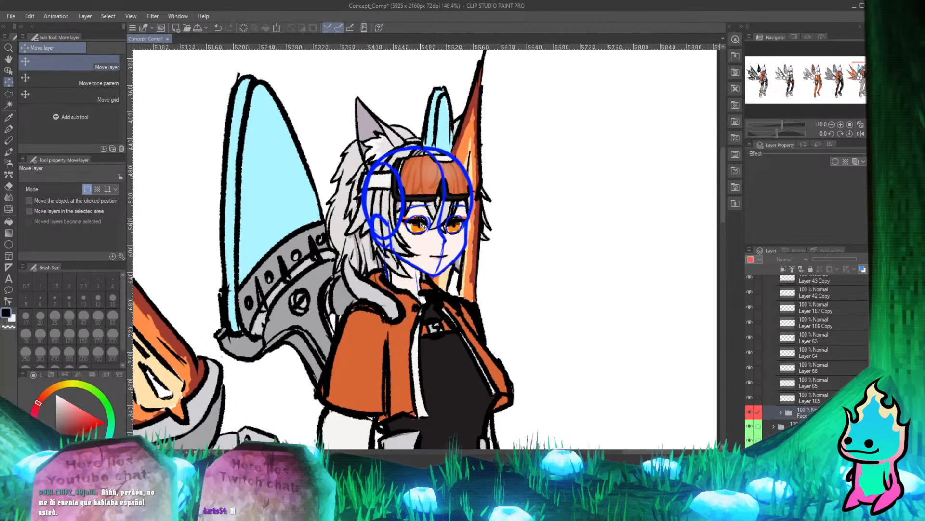
scroll(429, 228, down, 5)
scroll(795, 418, up, 1)
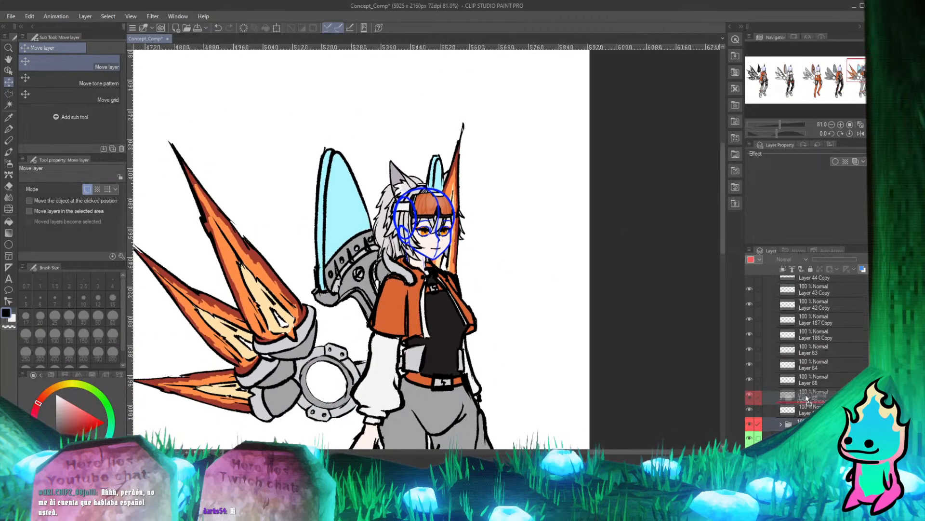
drag(806, 395, 797, 338)
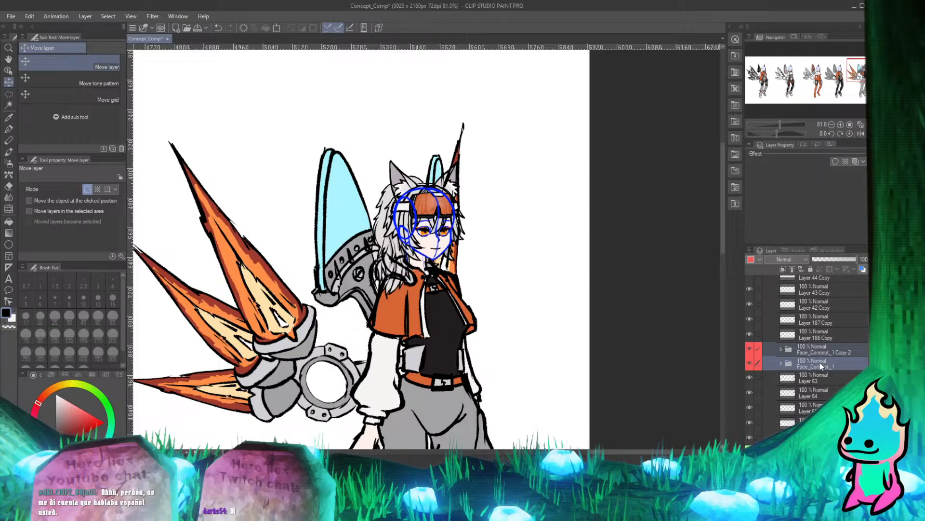
key(ctrl+z)
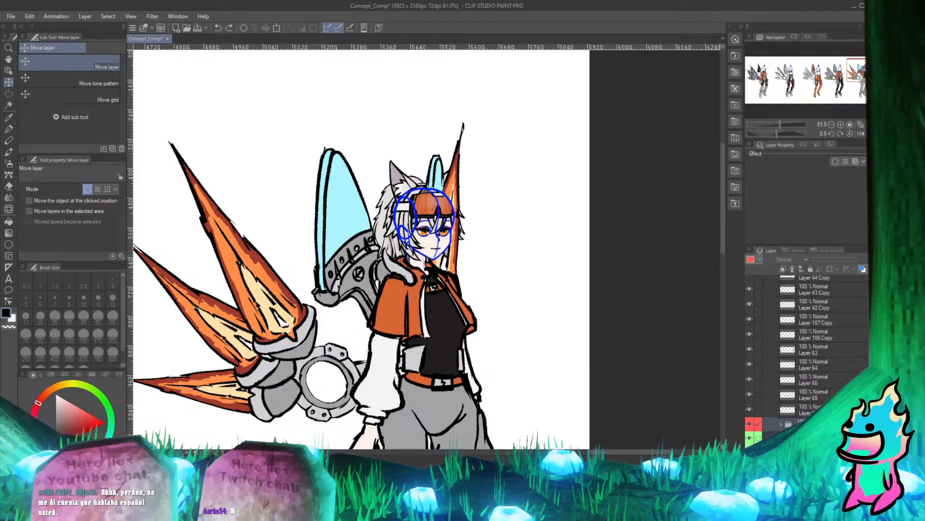
drag(813, 428, 812, 287)
key(ctrl+z)
Move the copied Face_Concept_1 folder to the top of Concept_Art_5, above Layer 54.
scroll(840, 334, down, 7)
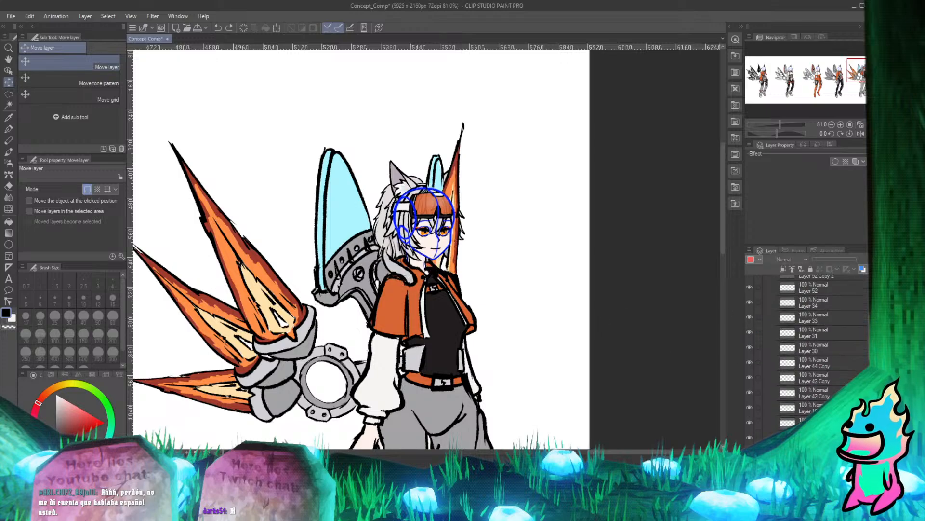
scroll(838, 334, up, 1)
click(830, 328)
scroll(827, 326, up, 1)
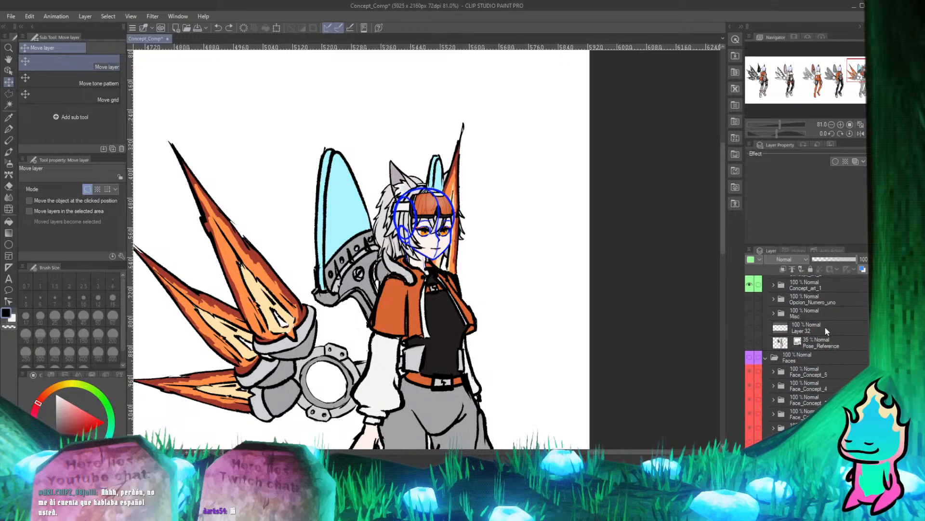
scroll(833, 352, down, 3)
scroll(833, 360, up, 3)
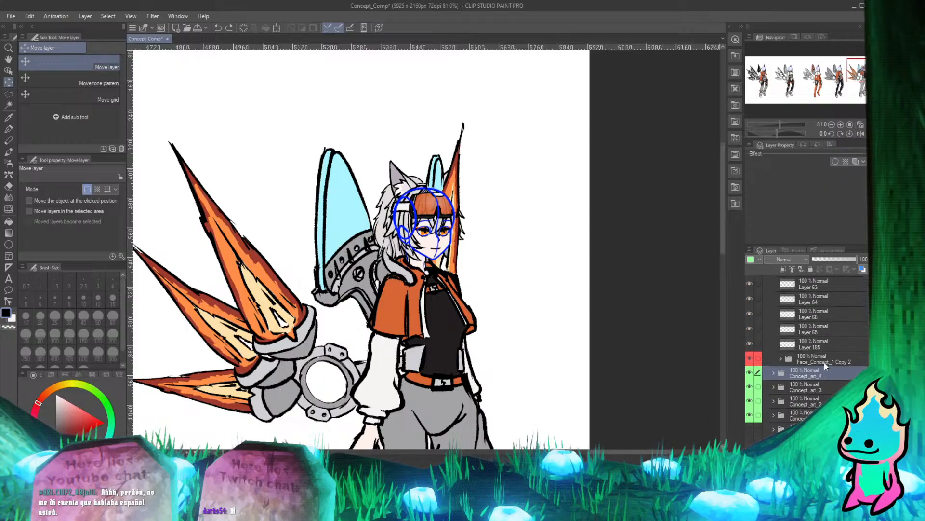
click(825, 361)
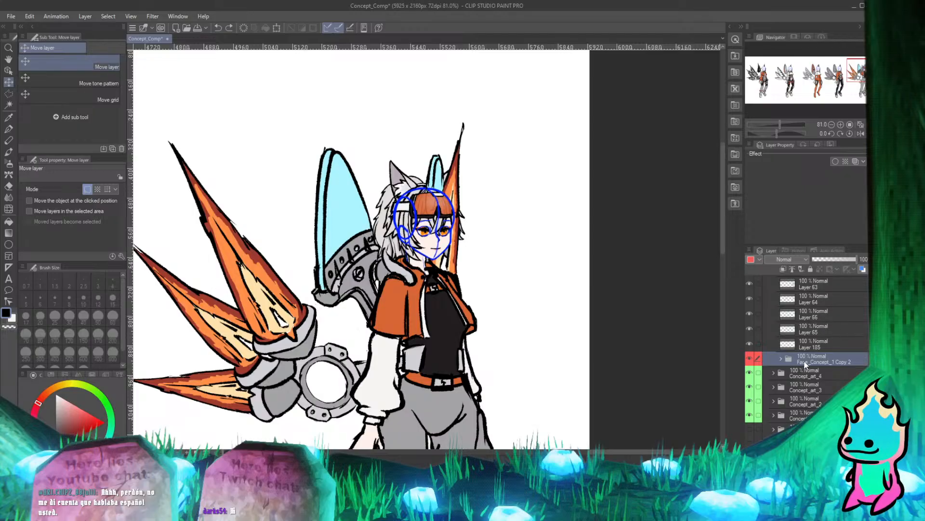
drag(811, 339, 821, 308)
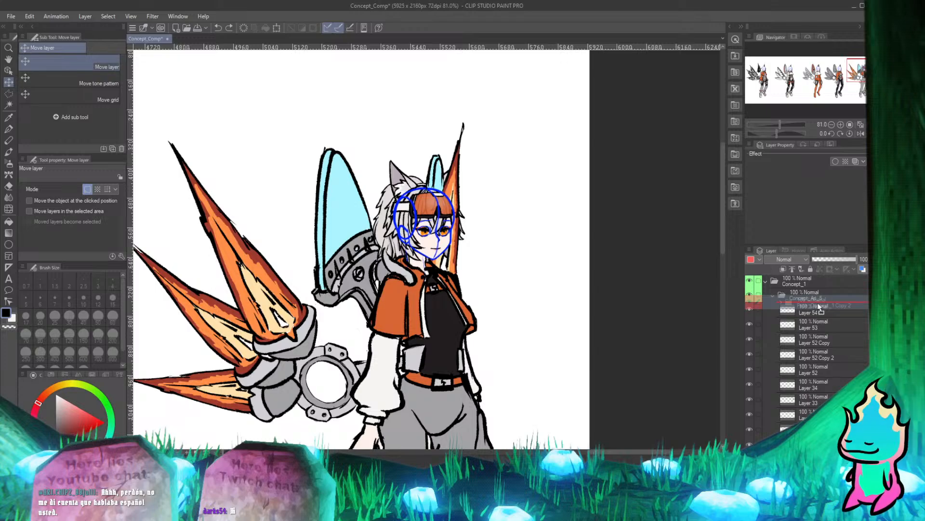
mouse_move(820, 307)
mouse_down()
mouse_move(825, 318)
mouse_move(826, 302)
mouse_up()
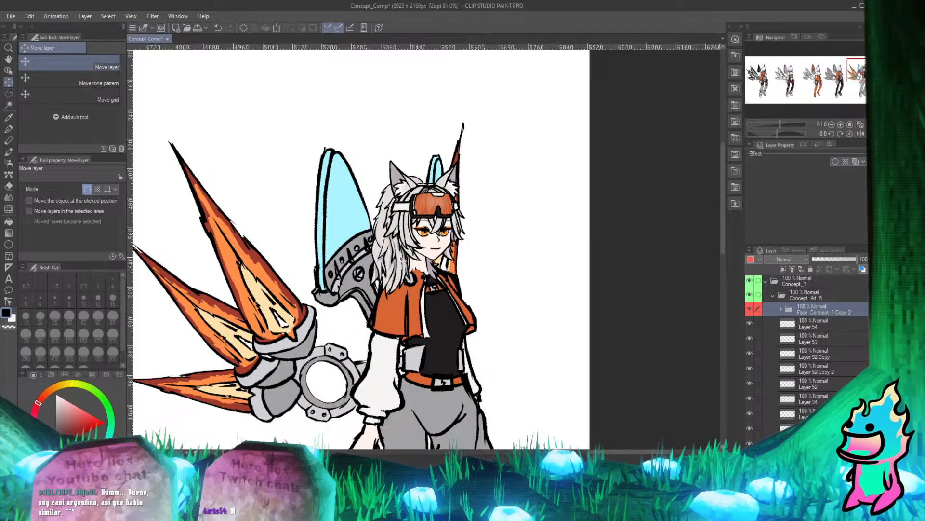
Move the copied Face_Concept_1 folder down within Concept_Art_5 to just below Layer 33, checking how its hair overlaps the jacket.
scroll(410, 257, down, 3)
scroll(433, 259, up, 3)
scroll(593, 293, up, 3)
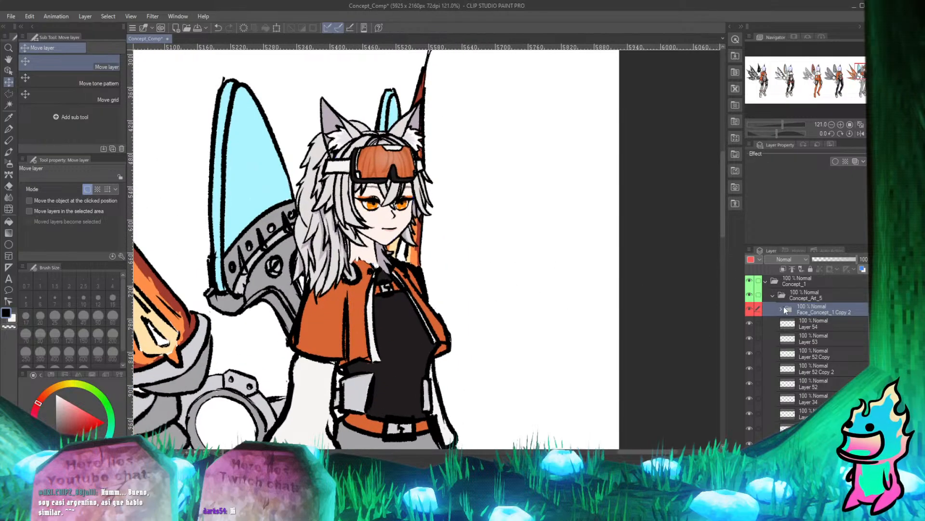
drag(803, 311, 810, 381)
scroll(784, 369, down, 2)
scroll(783, 369, down, 2)
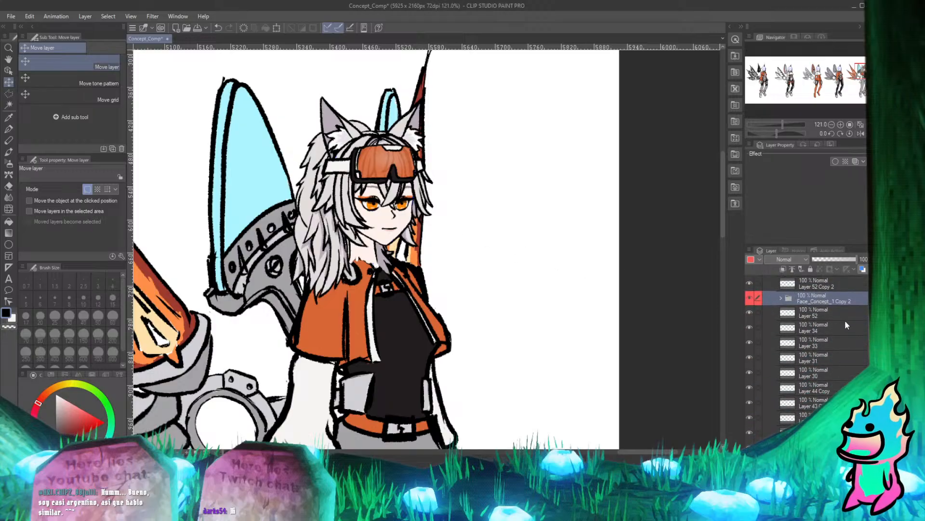
drag(823, 302, 829, 352)
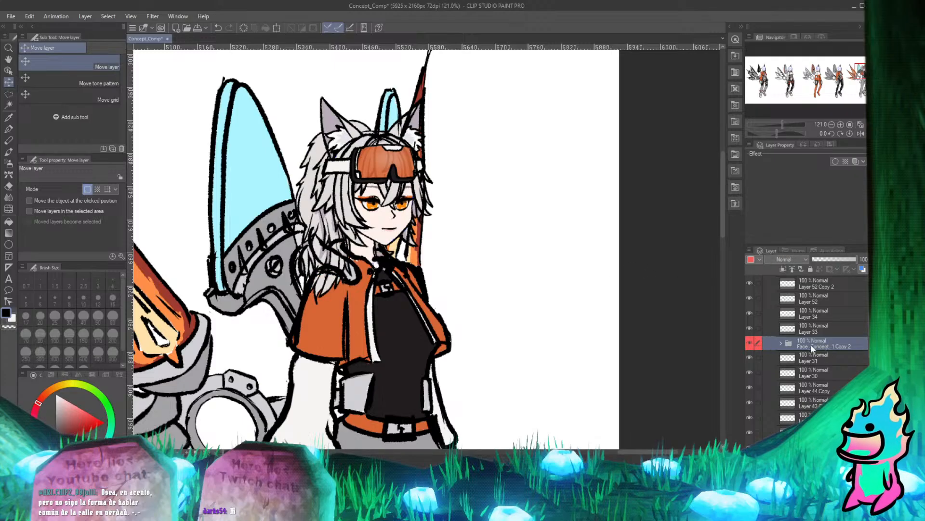
click(749, 345)
click(748, 345)
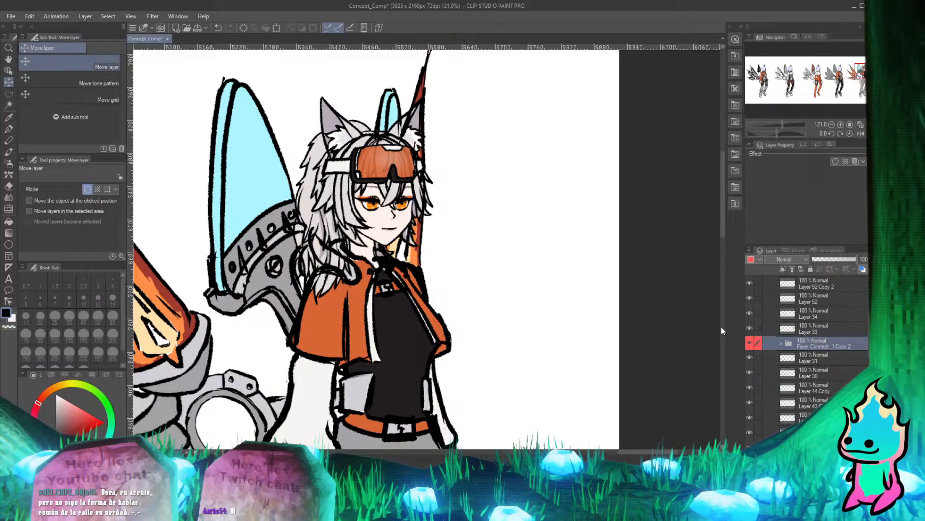
click(749, 342)
click(749, 343)
scroll(373, 229, down, 8)
scroll(375, 208, up, 7)
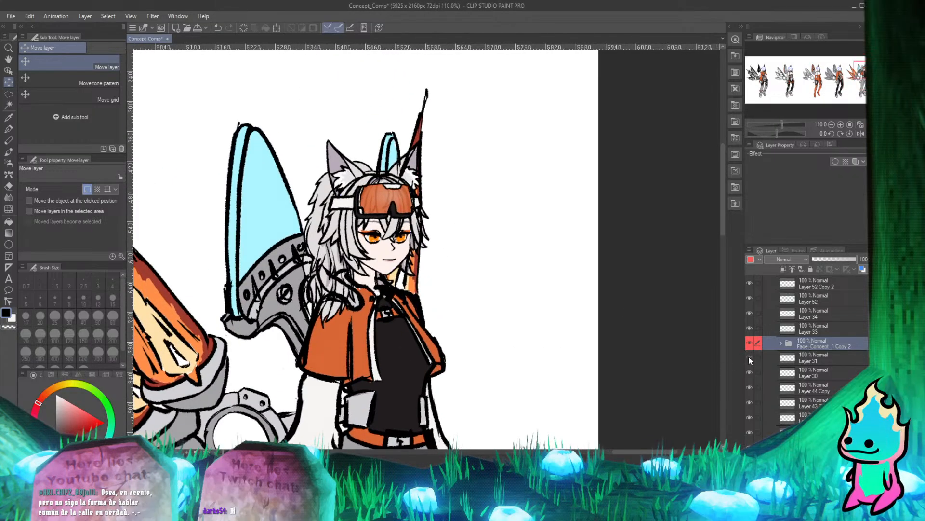
Move the copied face folder below Layer 31 and Layer 30, hiding those two head guide sketch layers.
mouse_move(811, 340)
mouse_down()
mouse_move(810, 374)
mouse_move(809, 353)
mouse_up()
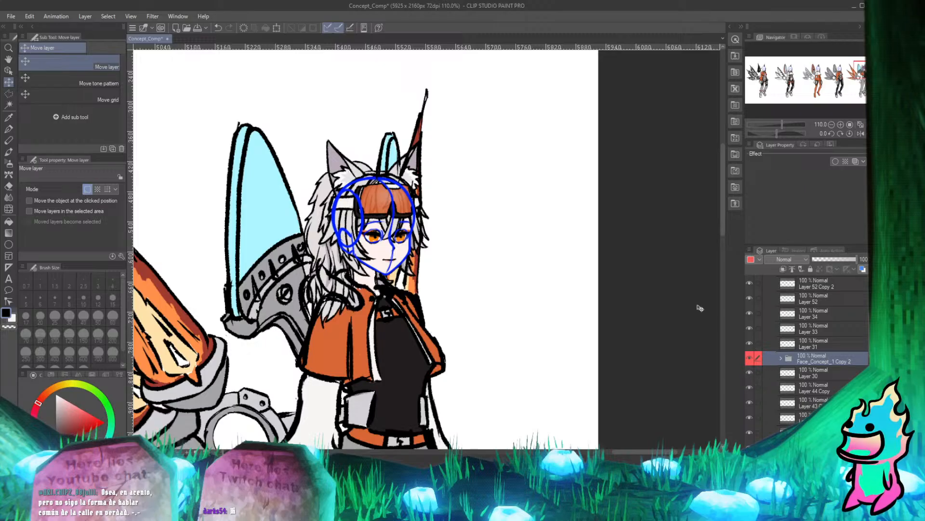
scroll(554, 249, down, 5)
scroll(539, 261, up, 2)
click(751, 342)
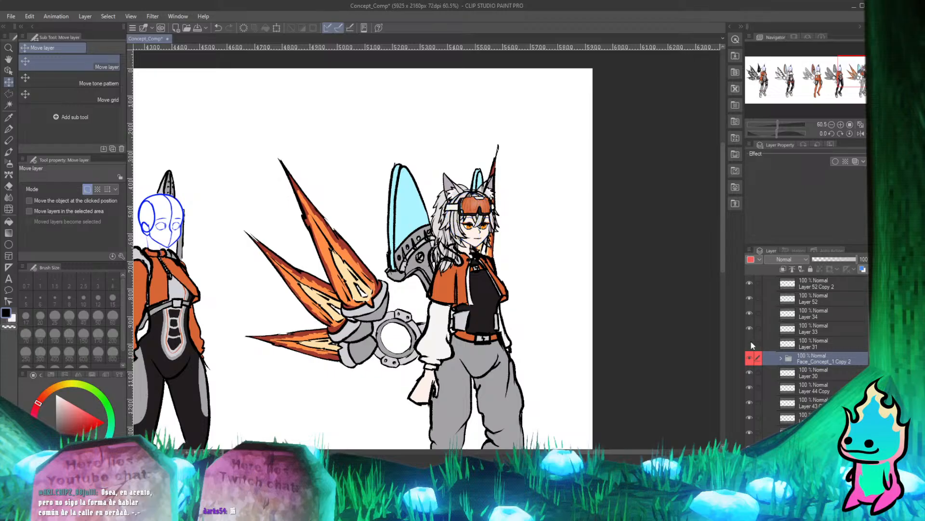
click(751, 342)
click(751, 343)
drag(808, 361, 799, 379)
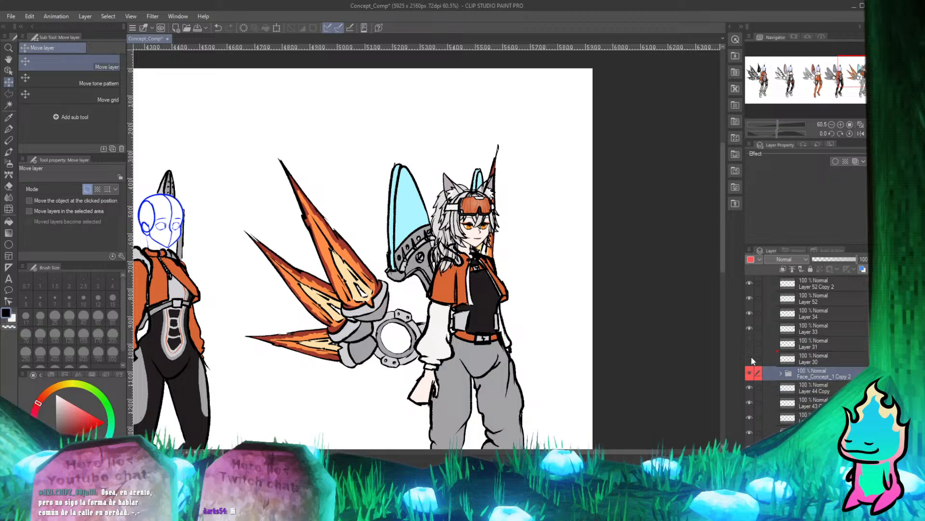
Delete the hidden sketch layers, Layer 31 and Layer 30, together.
click(823, 357)
ctrl+click(827, 344)
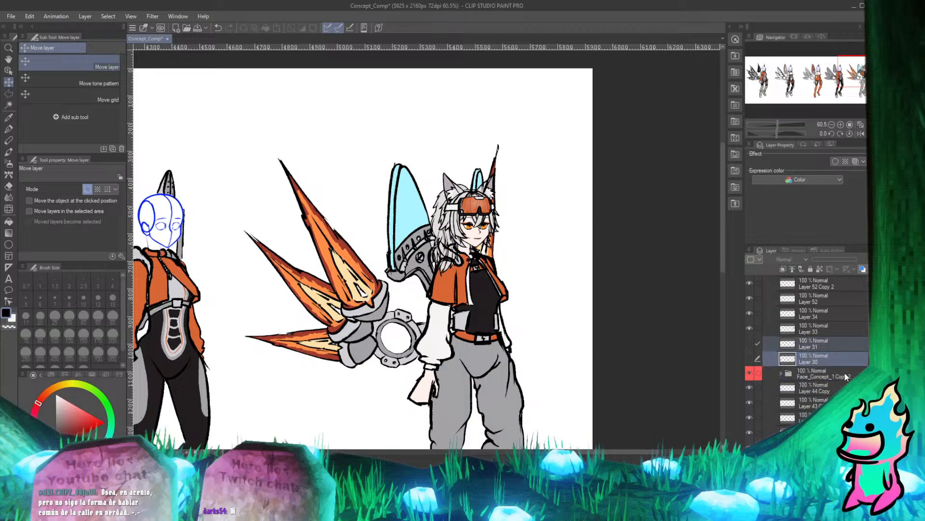
key(Delete)
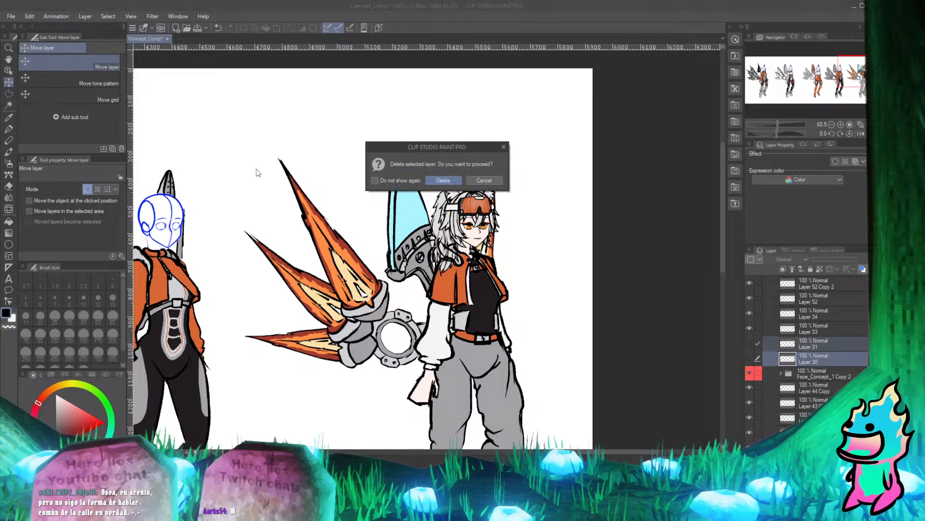
click(443, 180)
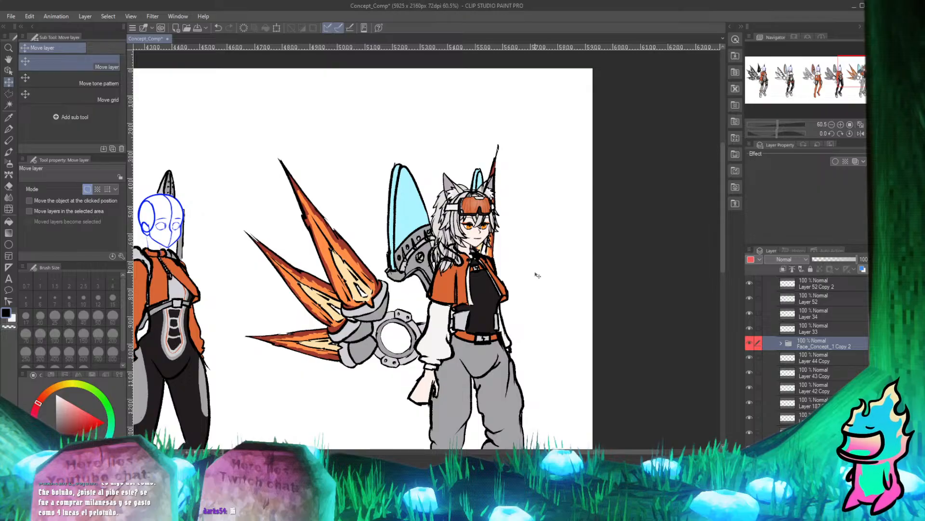
Place the copied face folder just below Layer 187 Copy and check how the head overlaps the outfit.
scroll(488, 246, up, 5)
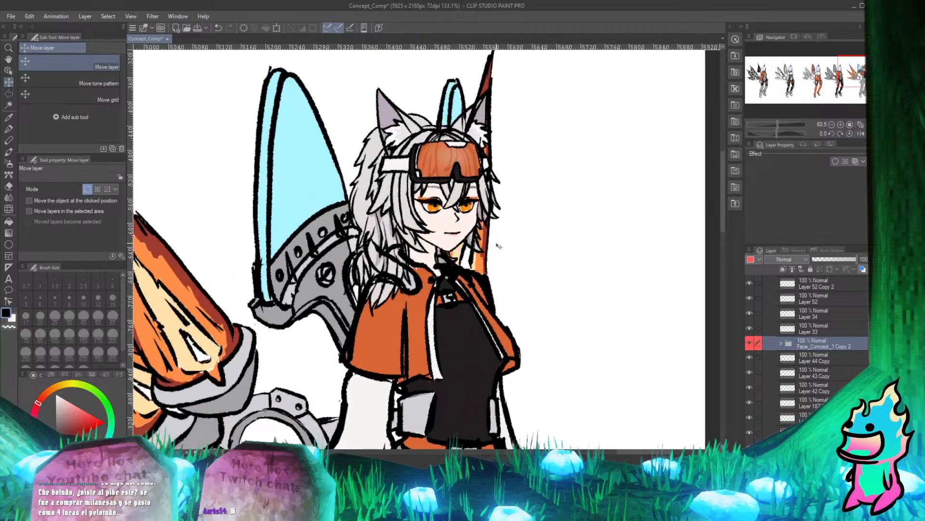
scroll(488, 246, up, 1)
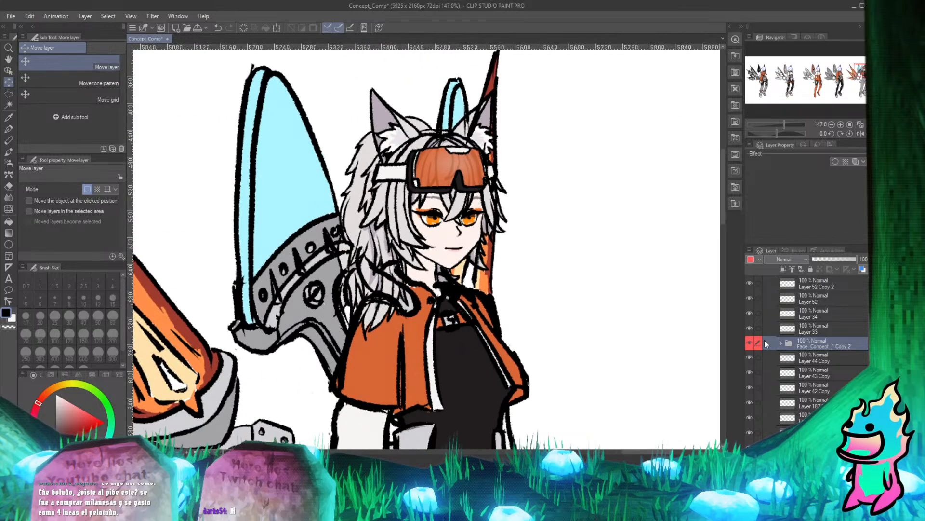
scroll(459, 218, down, 3)
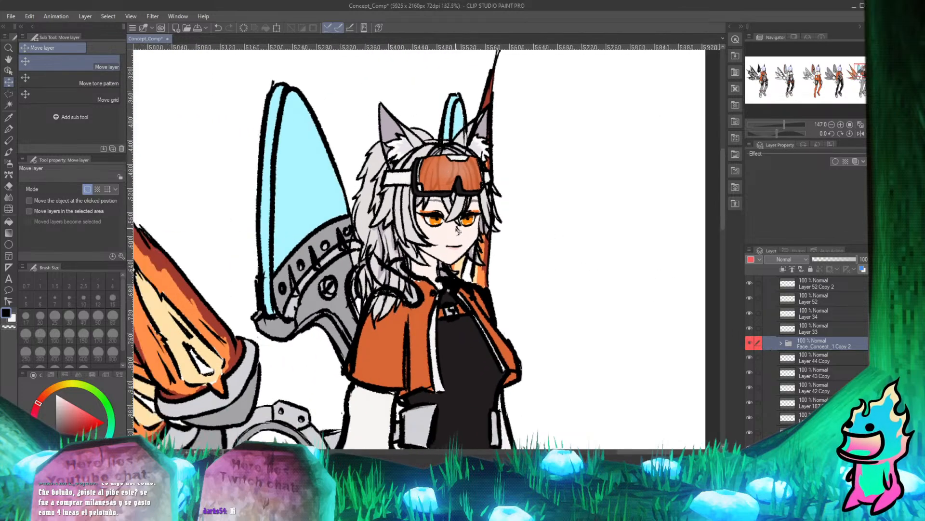
scroll(459, 218, up, 3)
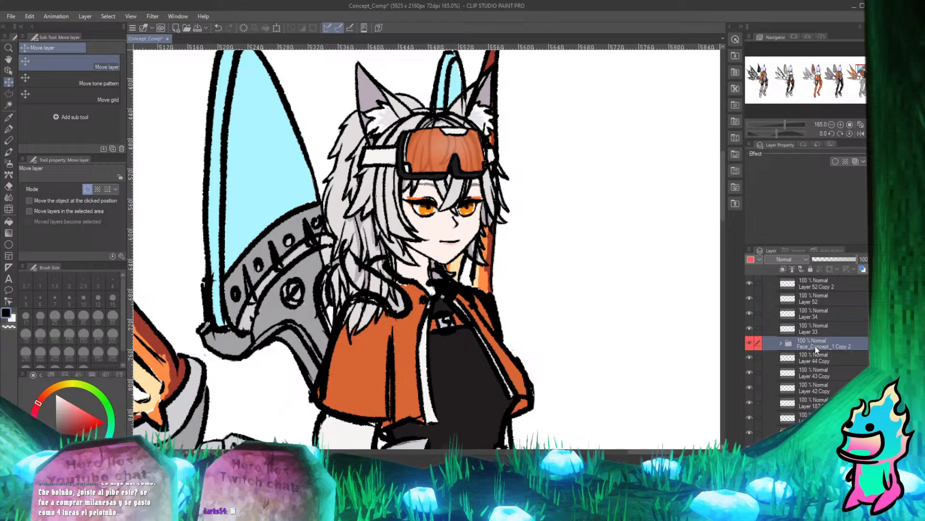
drag(817, 347, 814, 410)
scroll(368, 231, down, 3)
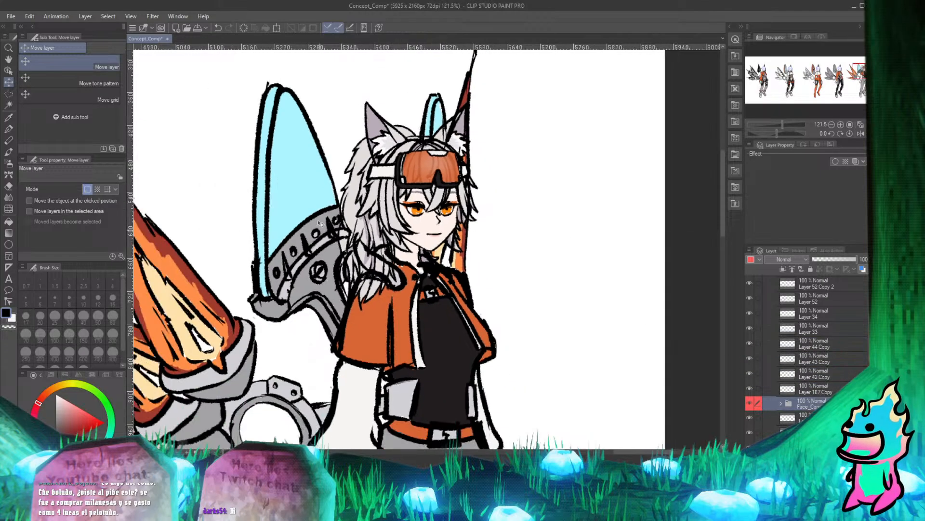
scroll(377, 270, up, 3)
scroll(806, 362, down, 2)
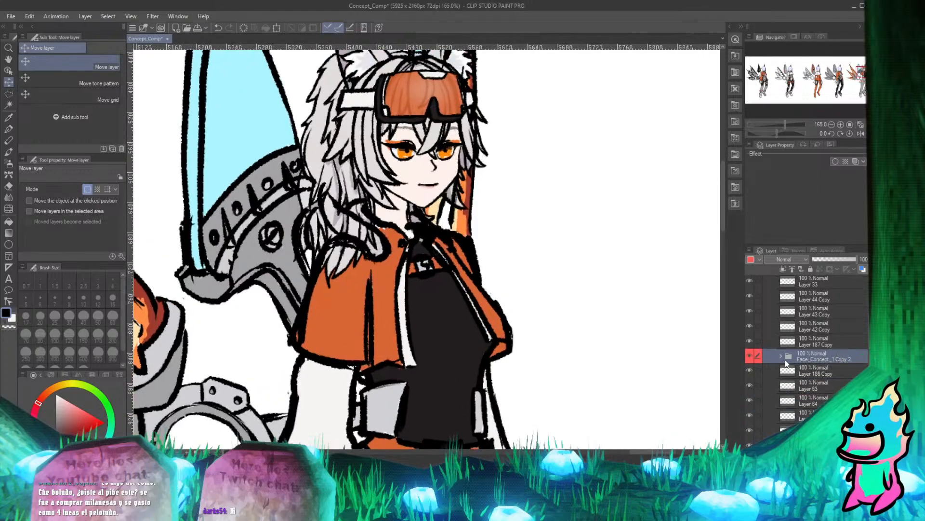
Move the copied face folder down between Layer 63 and Layer 64, behind the jacket's collar piece.
drag(806, 361, 809, 388)
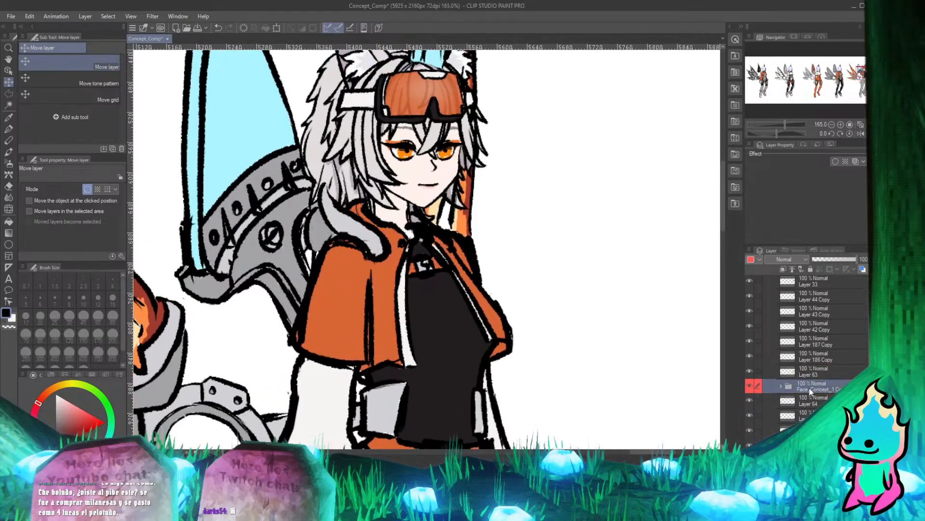
scroll(498, 210, down, 2)
scroll(498, 211, up, 3)
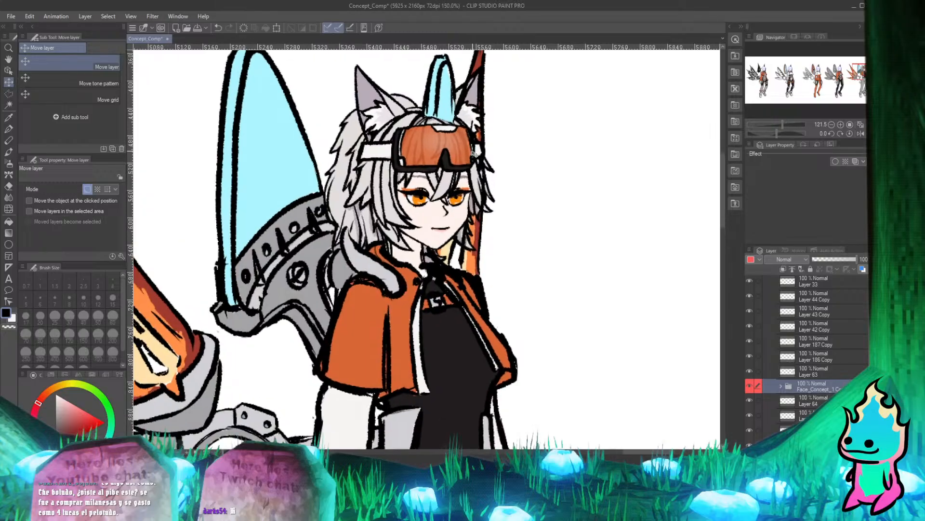
Toggle Layer 63's visibility to check which parts it draws over the head.
click(749, 371)
click(749, 371)
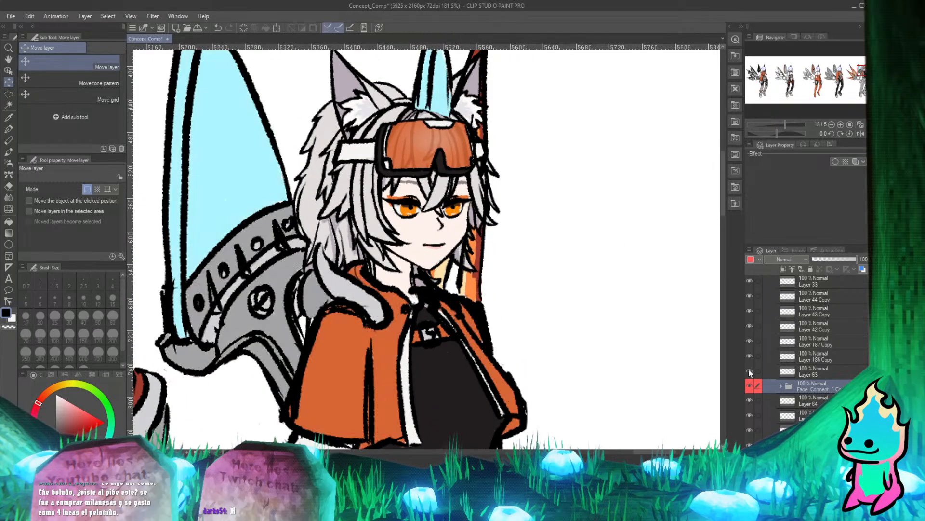
click(749, 370)
click(749, 370)
scroll(451, 187, down, 3)
scroll(504, 140, up, 2)
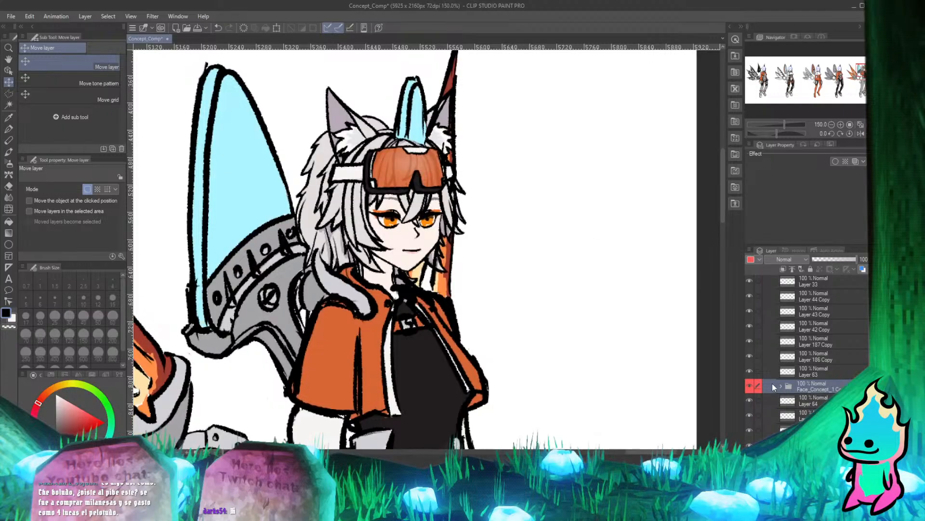
click(748, 370)
click(748, 370)
click(748, 370)
click(748, 370)
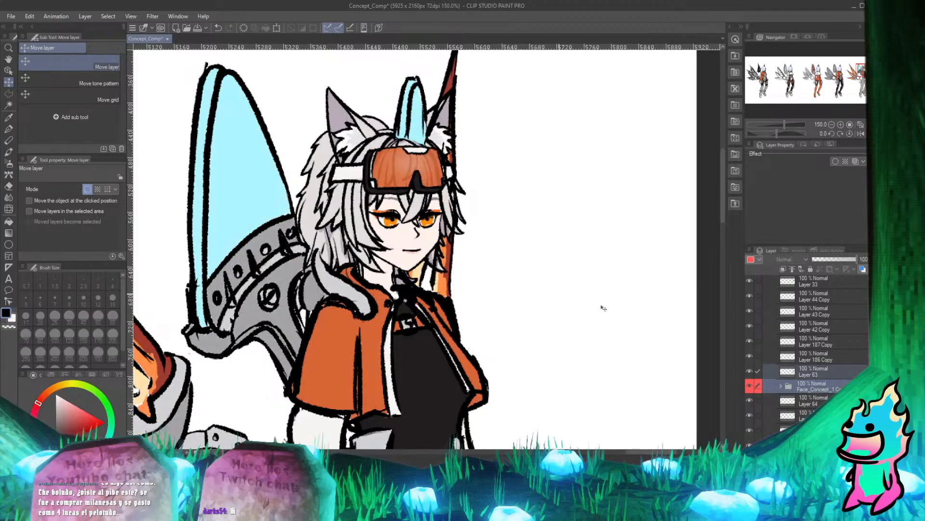
Examine where the small cyan wing and the collar overlap the goggled head.
click(815, 400)
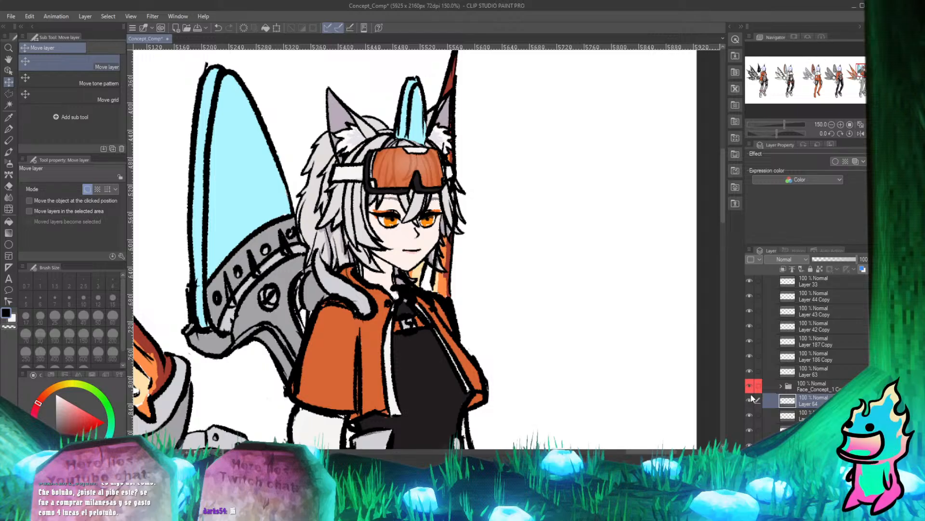
click(793, 384)
scroll(416, 174, down, 3)
scroll(400, 130, up, 3)
scroll(399, 131, up, 2)
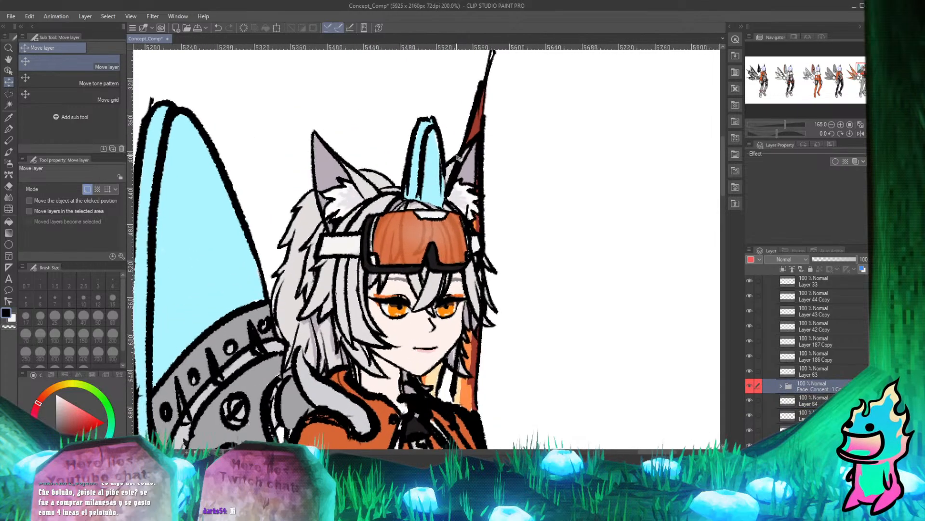
scroll(385, 193, down, 2)
scroll(370, 256, up, 4)
scroll(369, 256, down, 3)
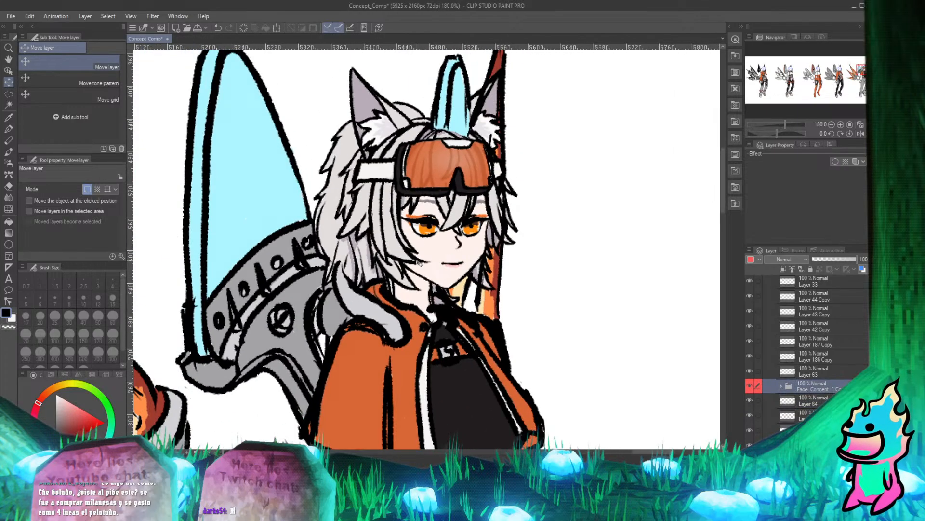
scroll(376, 275, up, 1)
scroll(384, 289, down, 1)
scroll(389, 307, up, 3)
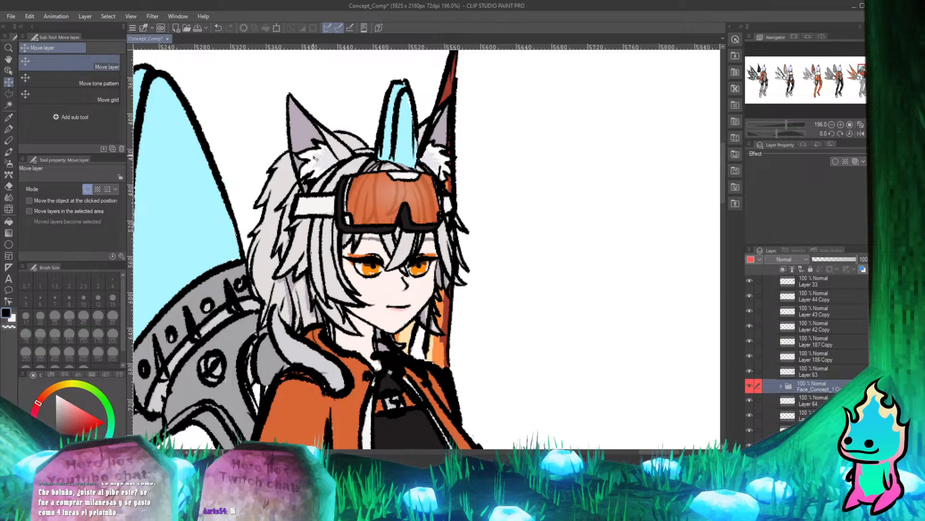
On Layer 63, erase the base of the small cyan wing over the hair with the size 17 Hard eraser, undoing the last stroke.
key(p)
scroll(463, 135, down, 2)
scroll(463, 135, up, 2)
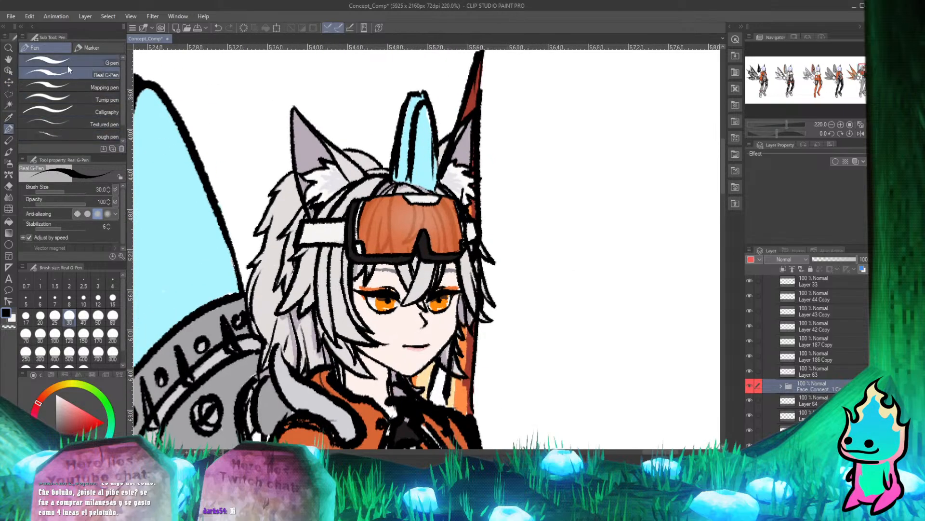
click(798, 375)
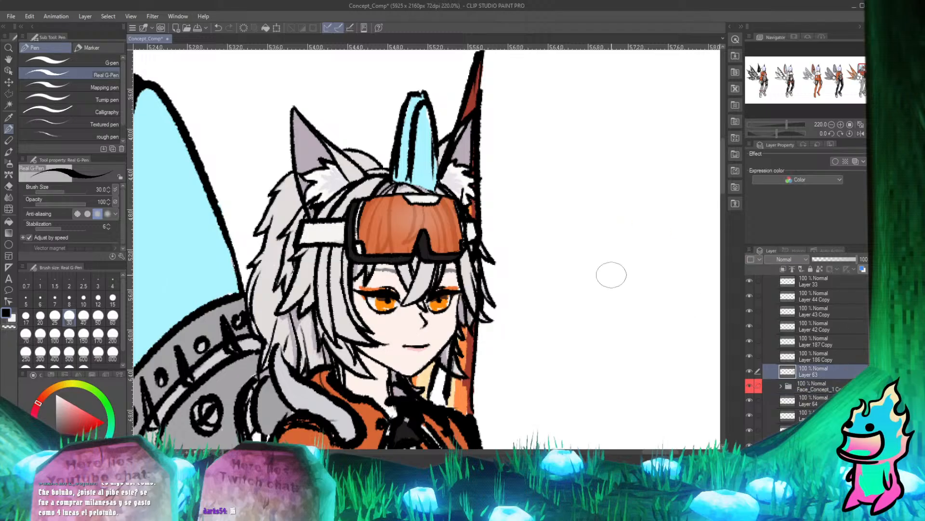
scroll(424, 159, up, 3)
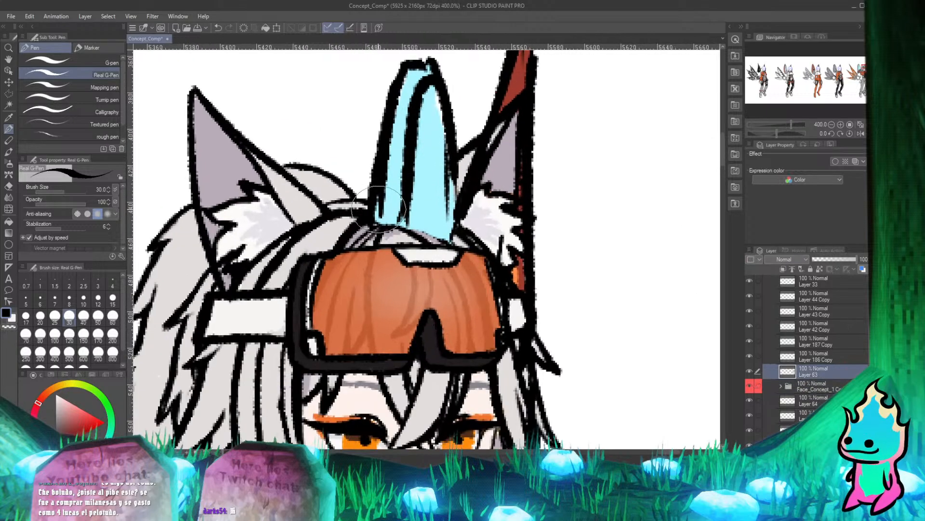
key(e)
mouse_move(388, 210)
mouse_down()
mouse_move(433, 217)
mouse_move(443, 241)
mouse_move(435, 218)
mouse_move(411, 218)
mouse_move(449, 191)
mouse_move(454, 211)
mouse_move(424, 210)
mouse_move(456, 172)
mouse_move(421, 207)
mouse_move(463, 164)
mouse_up()
key(p)
key(e)
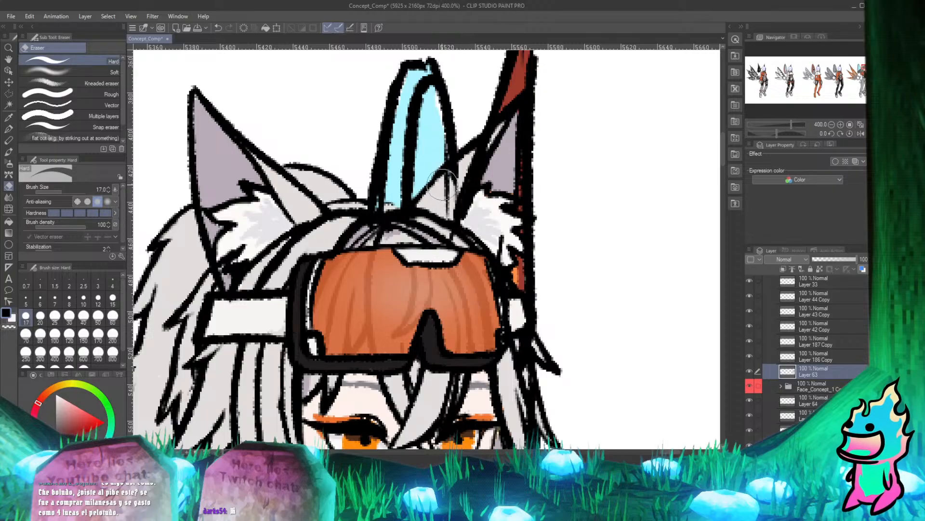
key(p)
key(ctrl+z)
On Layer 63, erase the remaining bits of the small cyan wing over the hair and ear with the size 17 Hard eraser.
key(e)
drag(418, 213, 461, 167)
key(p)
key(e)
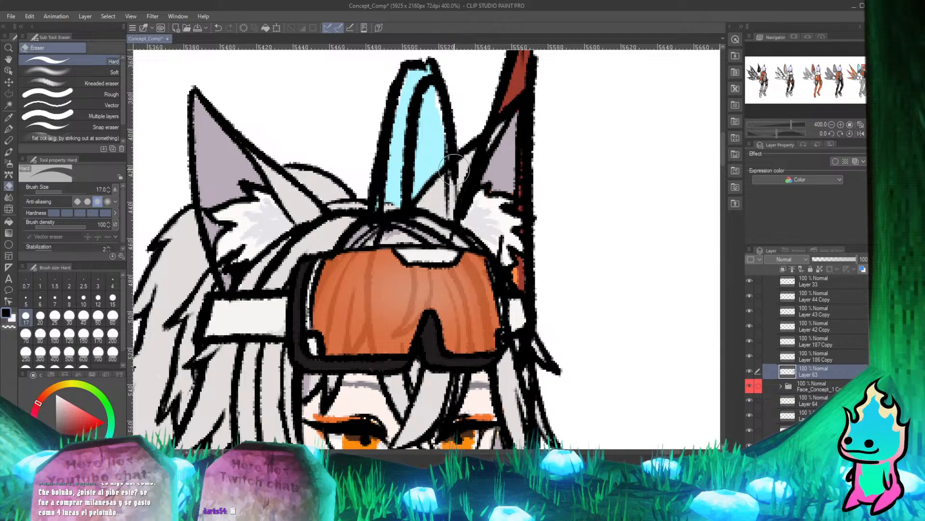
key(p)
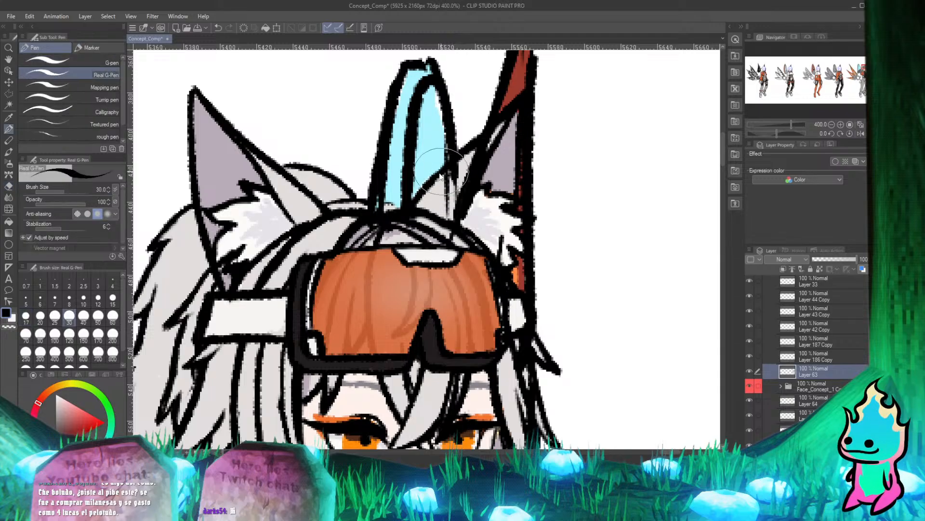
key(e)
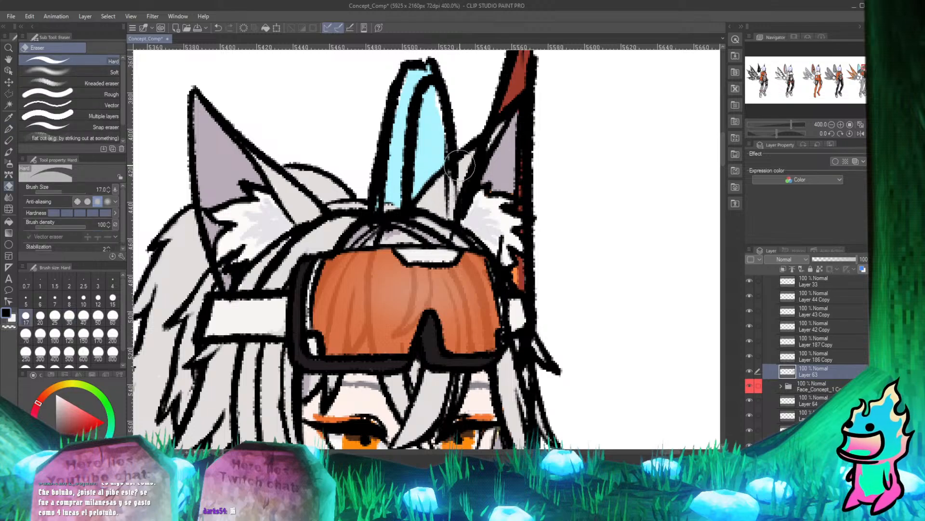
key(p)
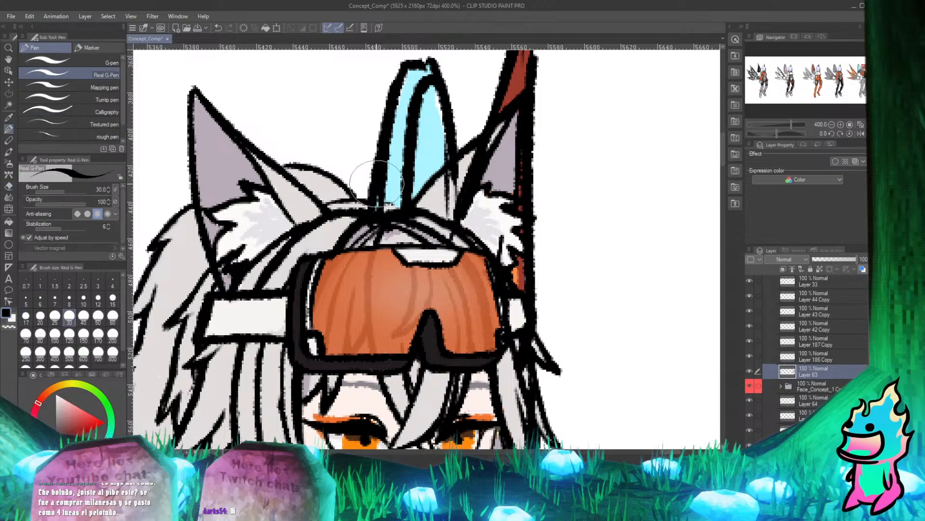
key(e)
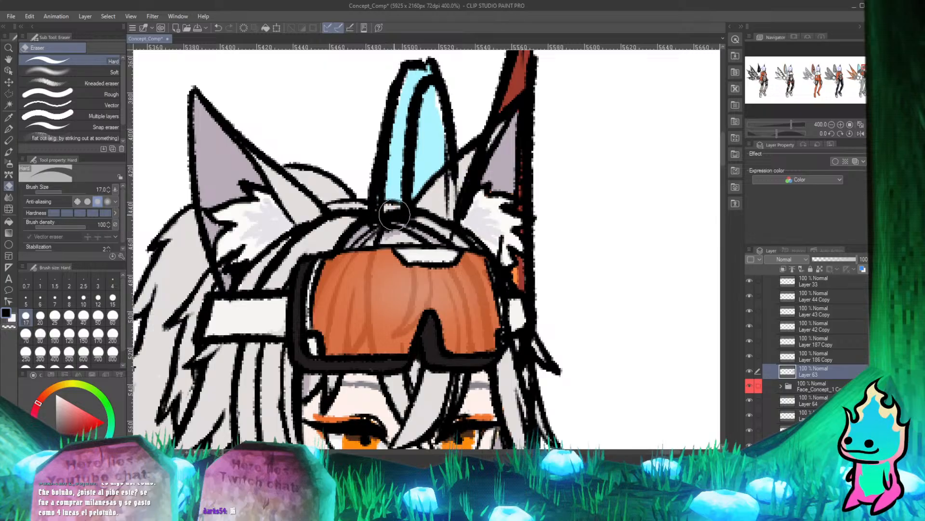
key(p)
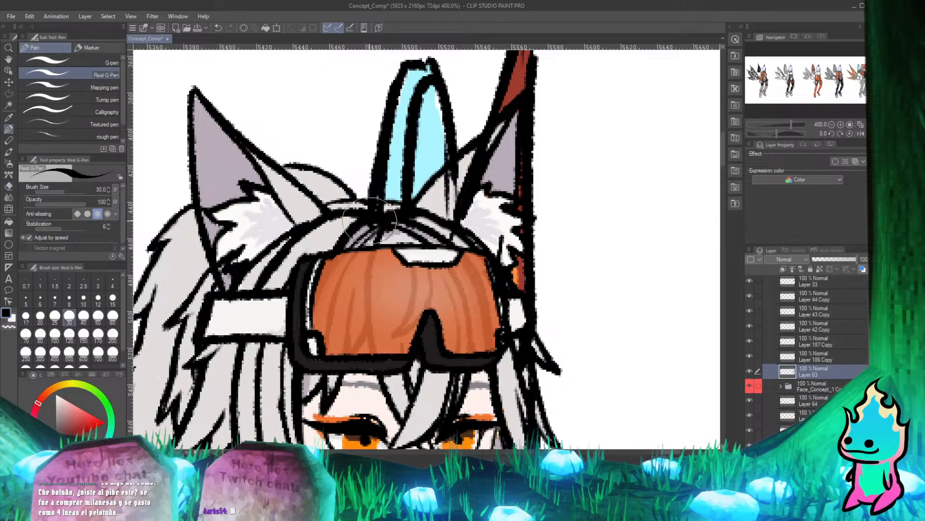
Examine the goggled head, the wings and the jacket collar for parts that still overlap the face.
scroll(307, 94, down, 3)
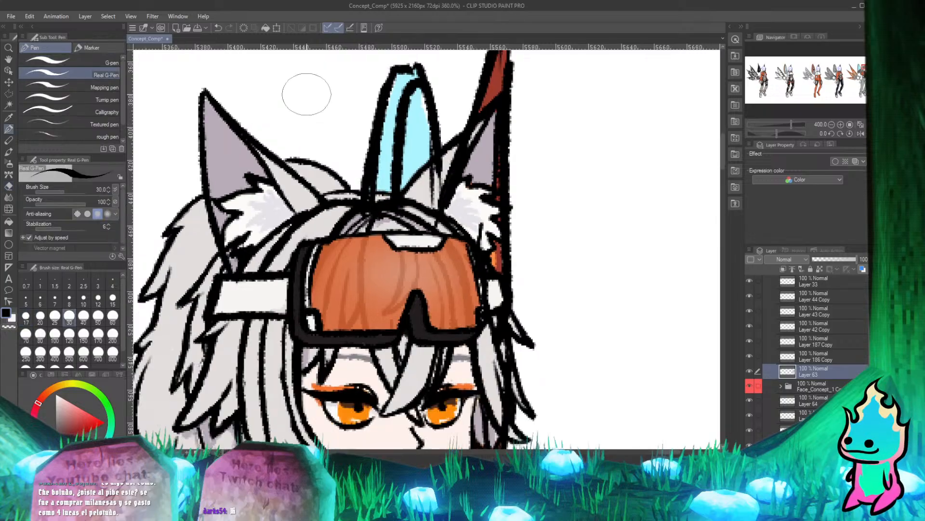
scroll(427, 174, up, 3)
scroll(427, 174, down, 3)
scroll(434, 217, up, 3)
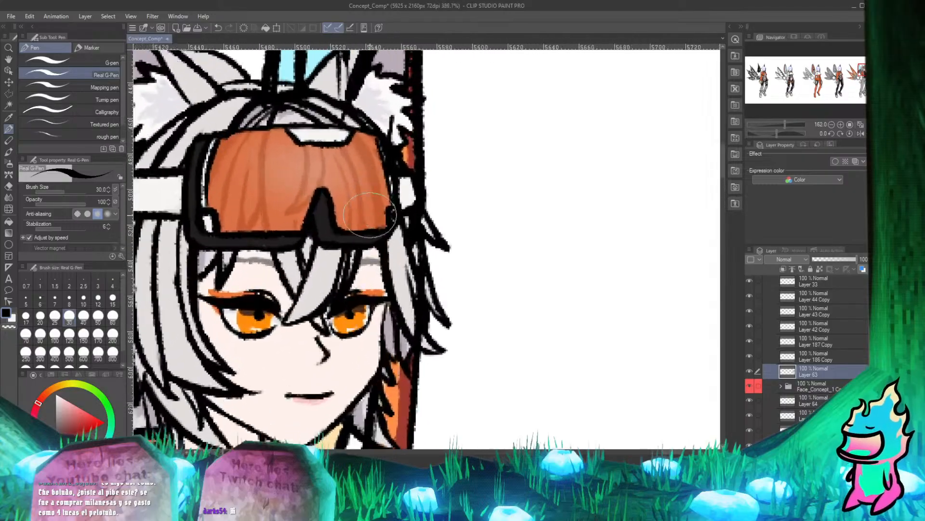
scroll(445, 262, down, 2)
scroll(444, 262, up, 2)
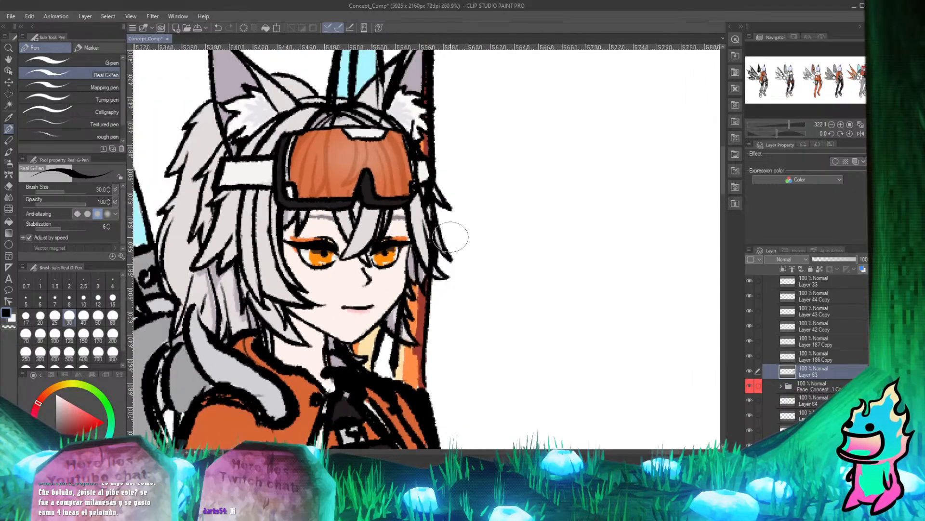
scroll(420, 293, down, 3)
scroll(428, 157, up, 2)
scroll(415, 155, down, 3)
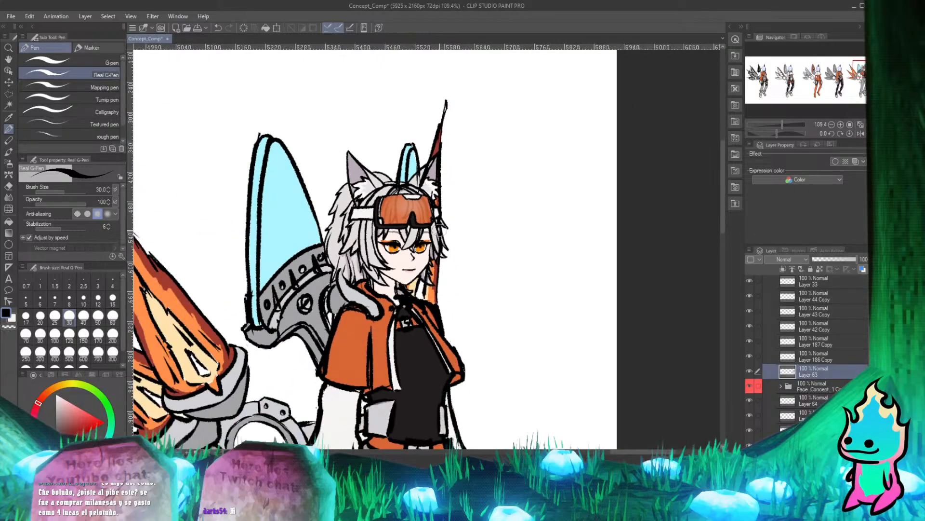
scroll(400, 152, up, 1)
scroll(390, 150, down, 1)
scroll(390, 148, down, 2)
scroll(324, 154, up, 2)
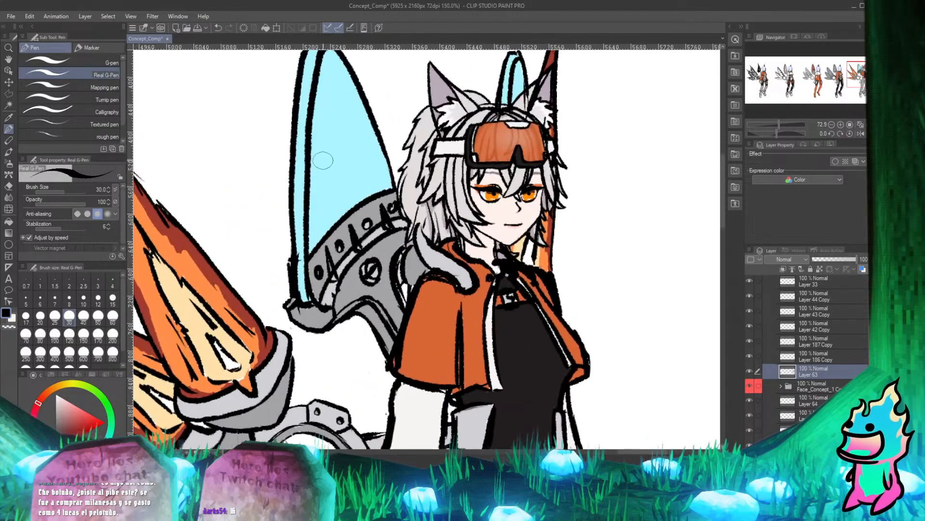
scroll(323, 160, down, 2)
scroll(420, 166, up, 2)
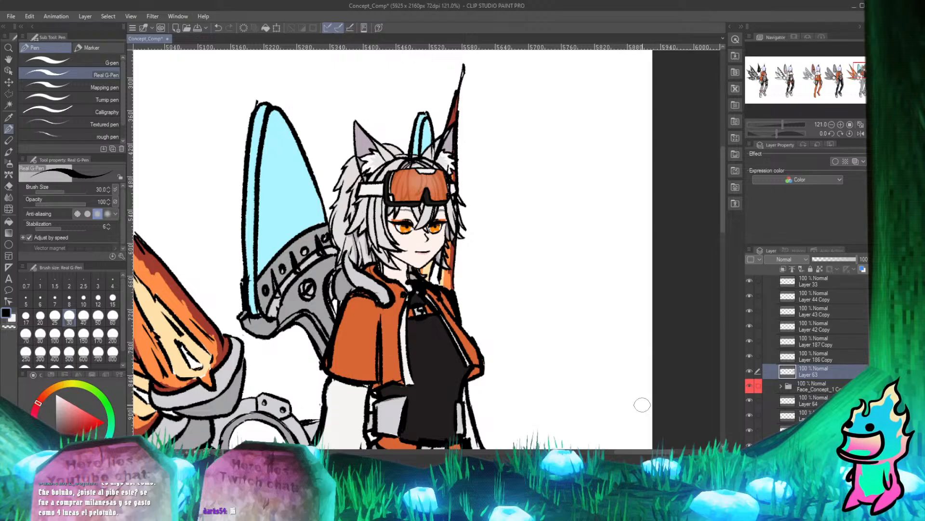
scroll(318, 263, up, 2)
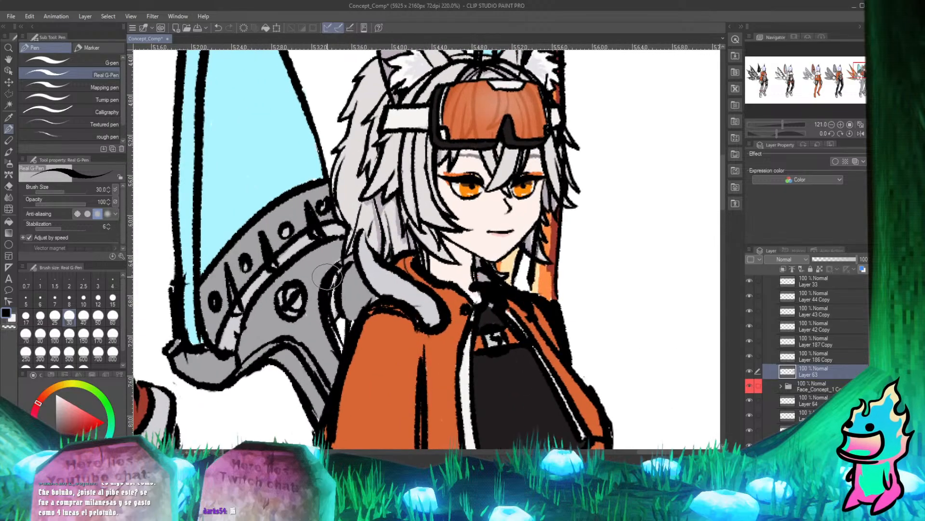
scroll(338, 262, up, 2)
scroll(465, 259, down, 3)
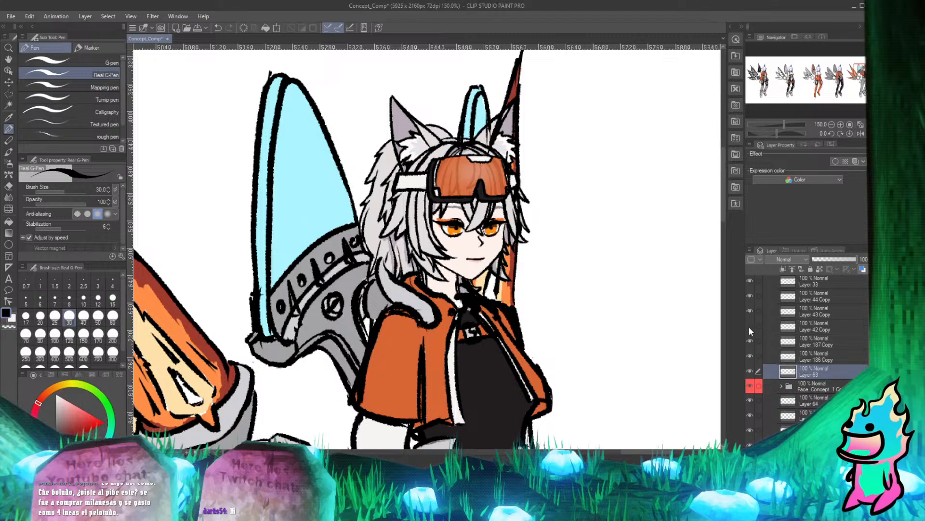
Toggle Layer 33's visibility to check its contents, and make it the active layer.
click(753, 284)
click(752, 283)
click(753, 284)
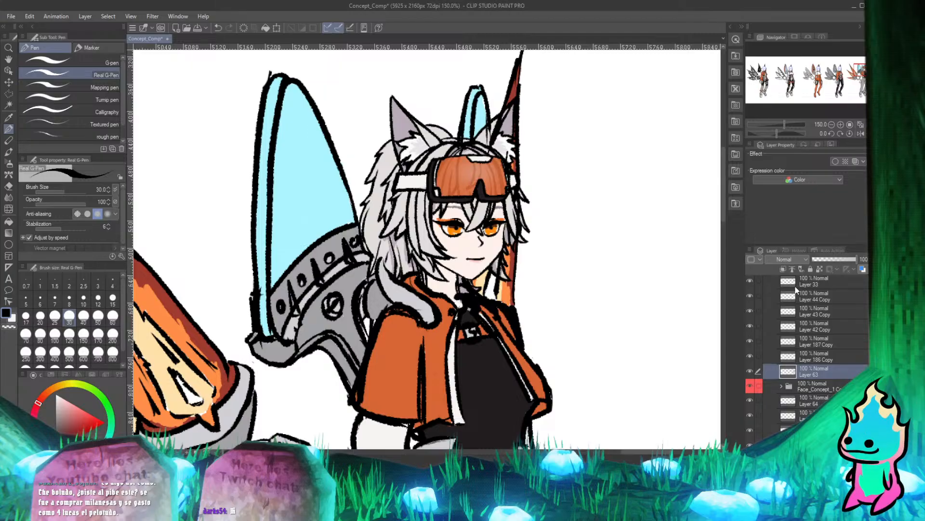
click(818, 285)
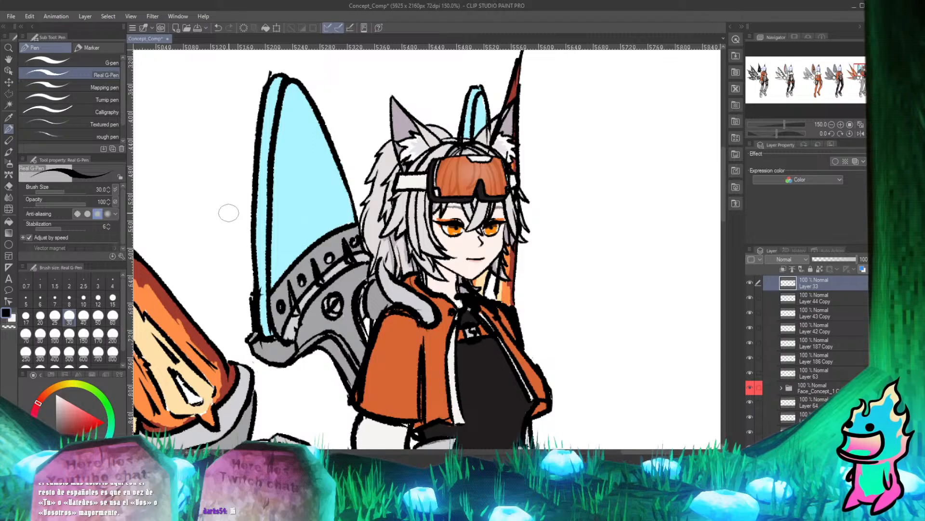
On Layer 33, try to erase the wing outline that crosses the ear beside the small cyan wing.
scroll(504, 178, up, 2)
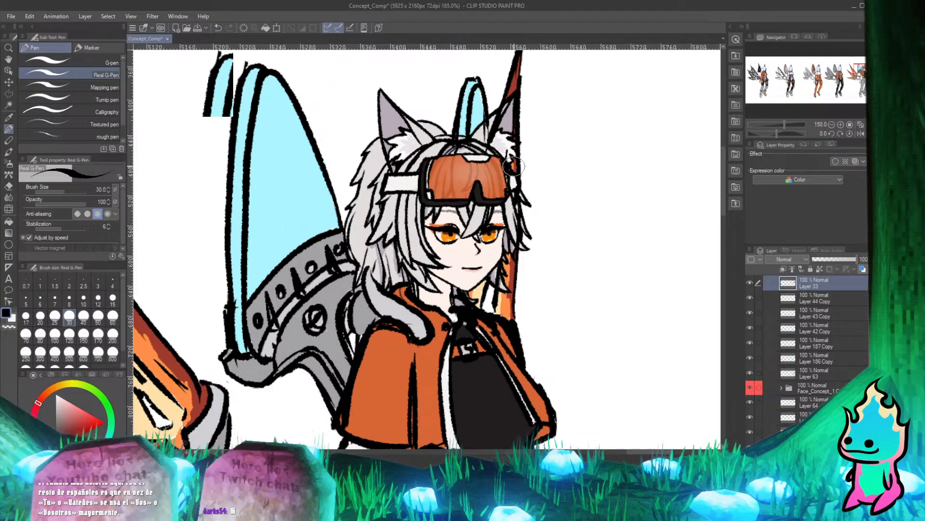
drag(427, 166, 372, 188)
scroll(439, 138, up, 4)
scroll(429, 159, down, 3)
drag(424, 163, 417, 221)
scroll(417, 222, up, 2)
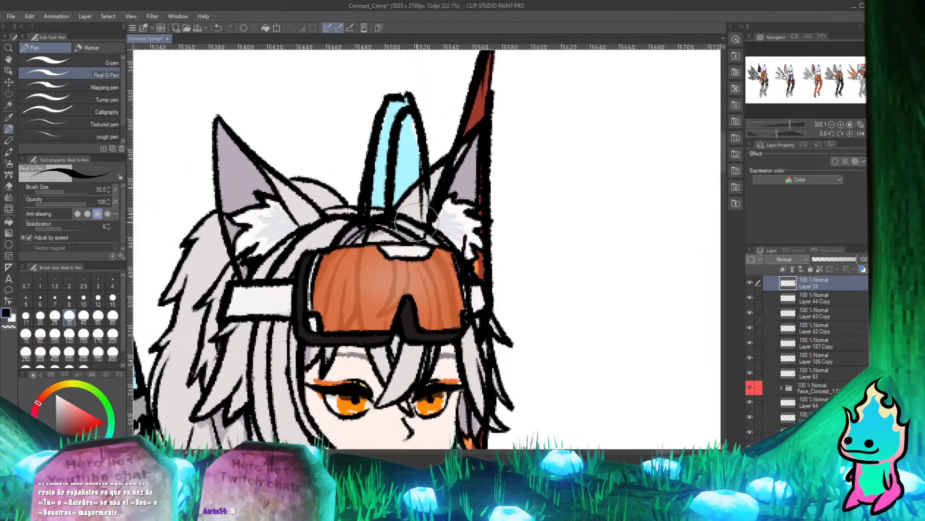
key(e)
drag(434, 180, 431, 204)
key(p)
key(e)
drag(450, 167, 429, 219)
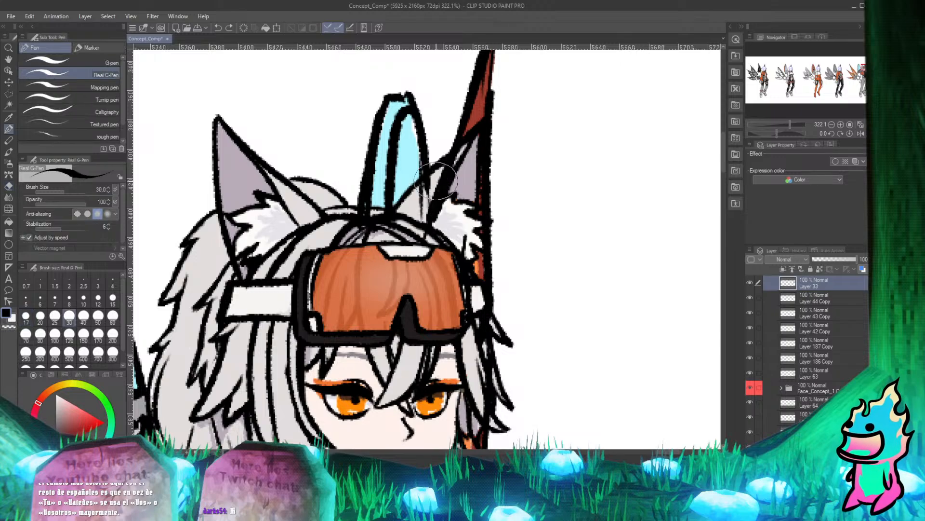
scroll(436, 161, up, 5)
scroll(439, 157, down, 2)
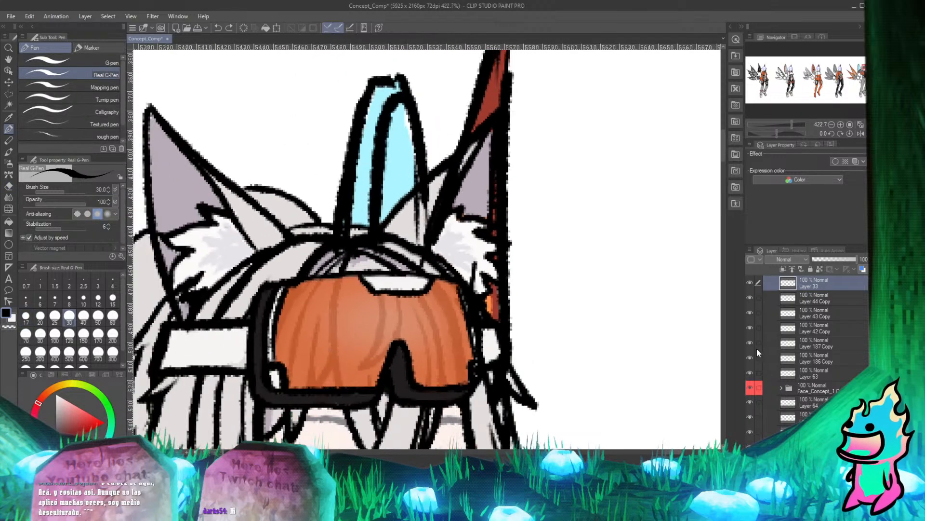
Toggle Layer 33's visibility to check which outlines it draws over the ears and hair.
click(751, 282)
click(751, 282)
click(750, 282)
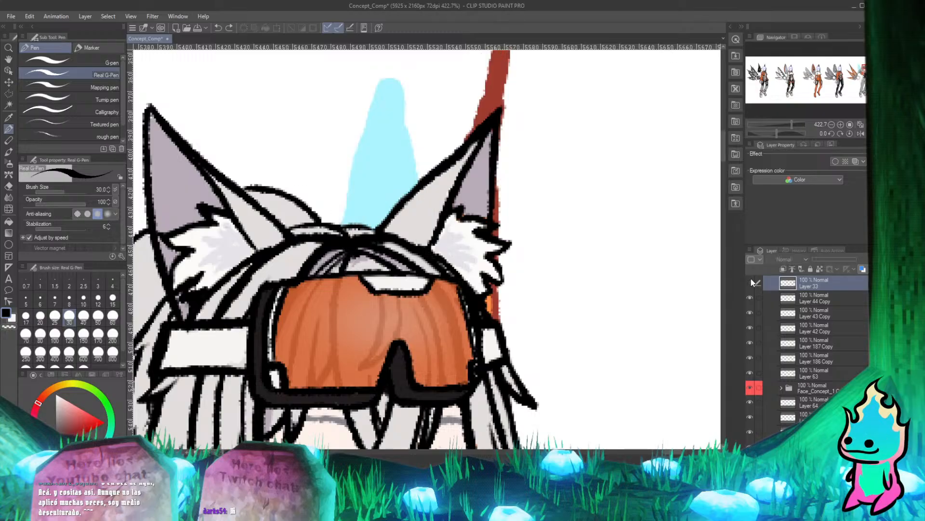
click(751, 282)
scroll(819, 341, up, 3)
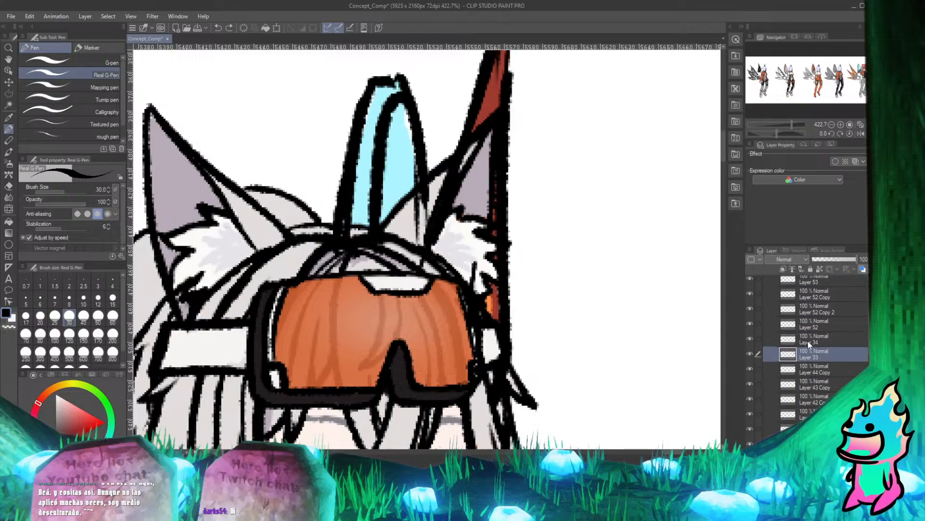
click(752, 354)
click(752, 355)
Try erasing the lines across the ear again, toggling Layer 33's visibility to compare them with the head's own line art.
key(e)
drag(416, 223, 437, 196)
key(p)
click(748, 354)
click(748, 355)
click(747, 356)
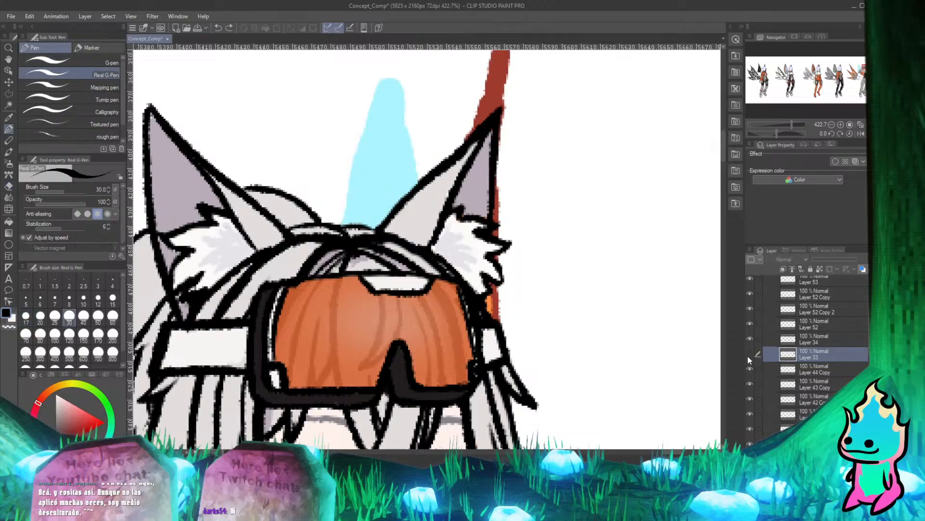
click(748, 356)
key(e)
mouse_move(425, 199)
mouse_down()
mouse_move(411, 227)
mouse_move(441, 197)
mouse_move(428, 236)
mouse_move(442, 184)
mouse_move(417, 216)
mouse_move(436, 185)
mouse_up()
key(p)
drag(467, 141, 421, 240)
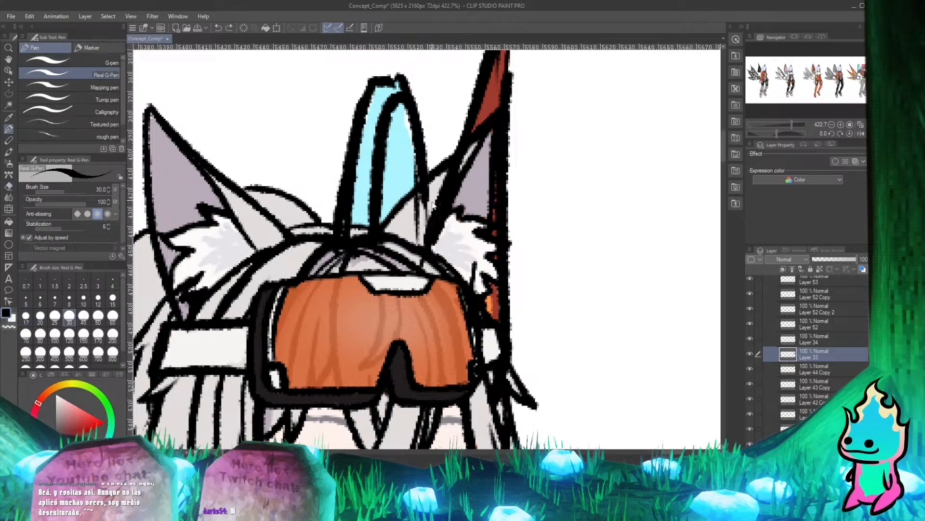
On Layer 33, erase the outlines crossing the ear and the small cyan wing's base over the hair with the size 17 Hard eraser.
key(e)
mouse_move(435, 198)
mouse_down()
mouse_move(418, 237)
mouse_move(428, 241)
mouse_up()
key(p)
key(e)
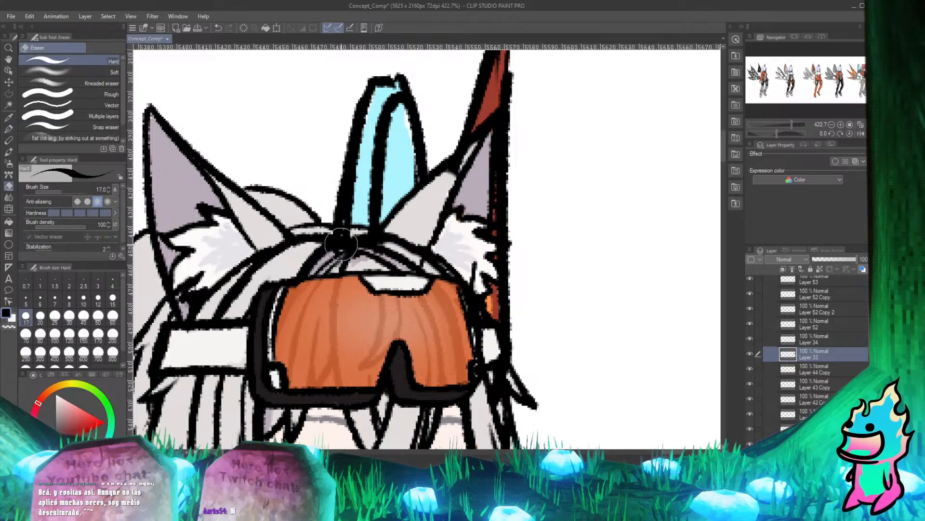
mouse_move(337, 245)
mouse_down()
mouse_move(382, 250)
mouse_move(364, 248)
mouse_up()
key(p)
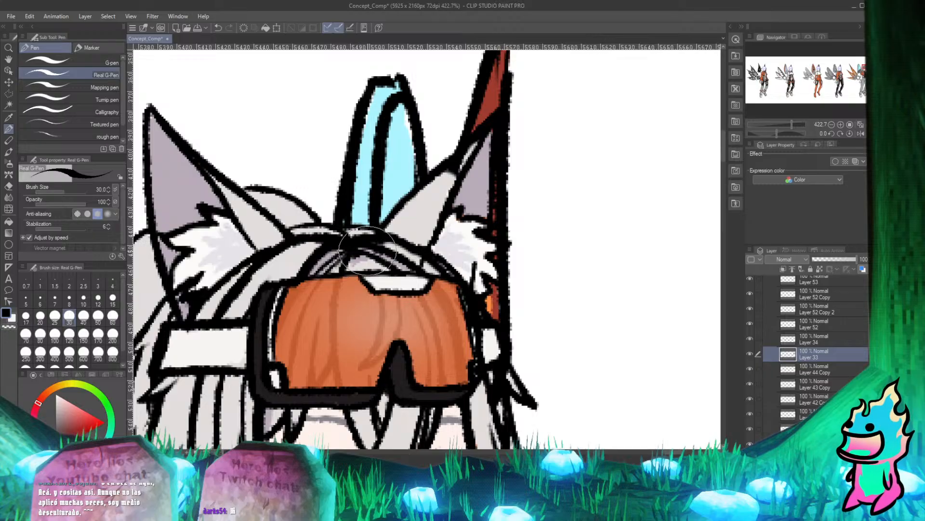
Erase the leftover thick line on Layer 33 near the tip of the ear beside the small cyan wing.
scroll(480, 143, up, 3)
key(e)
mouse_move(448, 193)
mouse_down()
mouse_move(446, 202)
mouse_move(466, 174)
mouse_up()
key(p)
scroll(454, 205, down, 4)
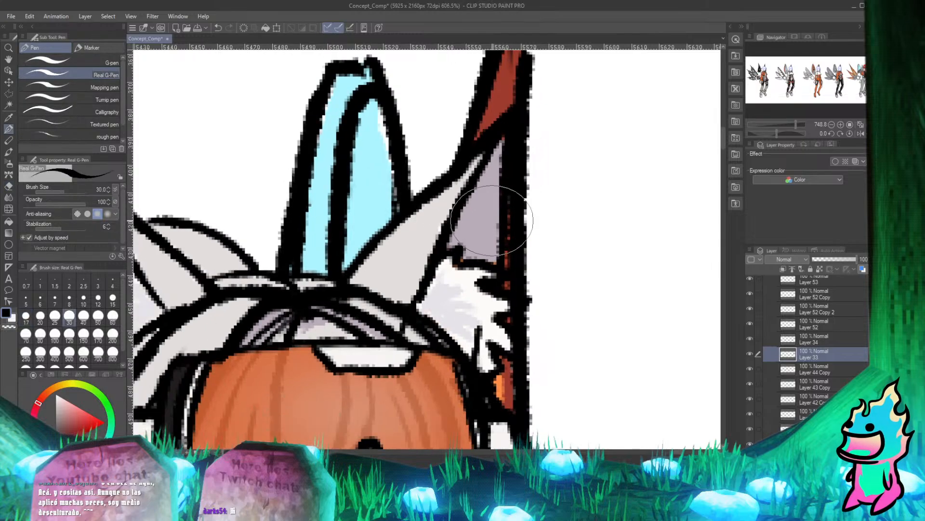
On Layer 33, erase the orange wing's outline where it crosses the goggle strap and the hair just below it.
scroll(516, 234, up, 2)
scroll(524, 275, down, 1)
scroll(458, 218, up, 2)
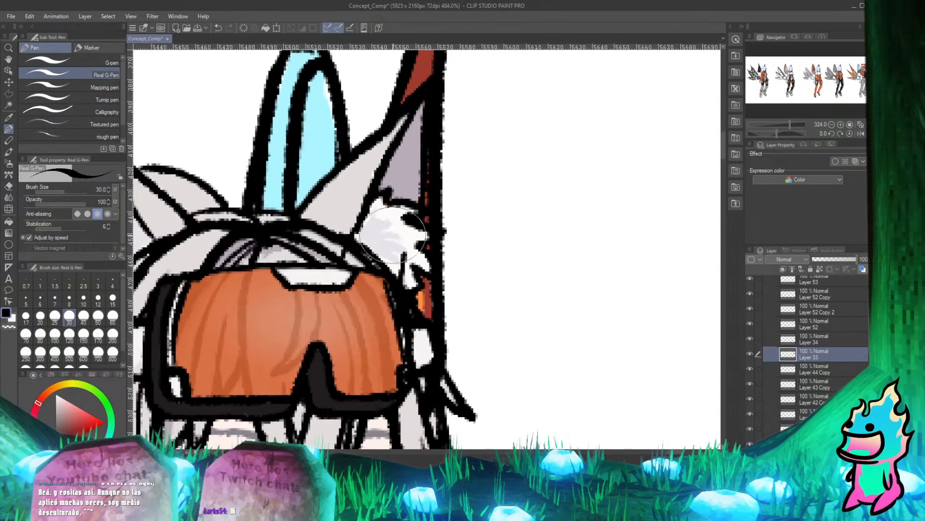
scroll(419, 274, down, 1)
scroll(376, 331, up, 1)
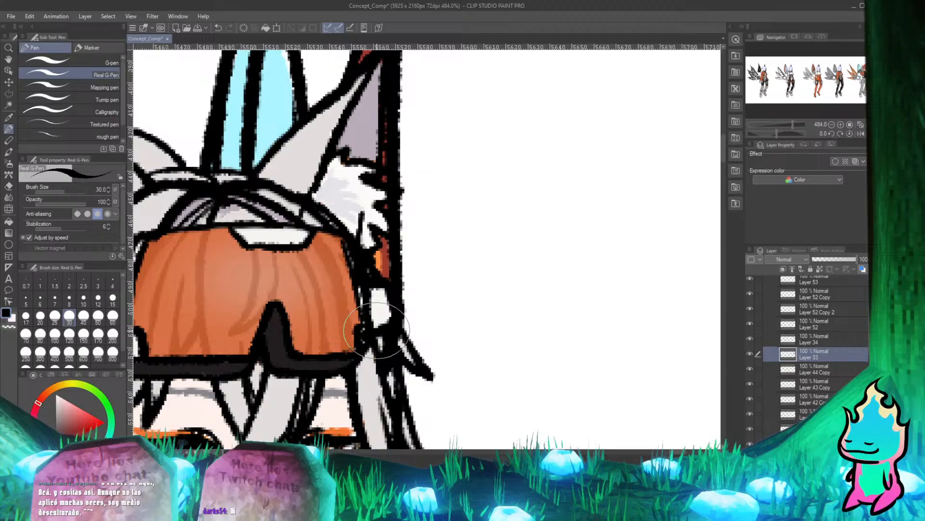
key(e)
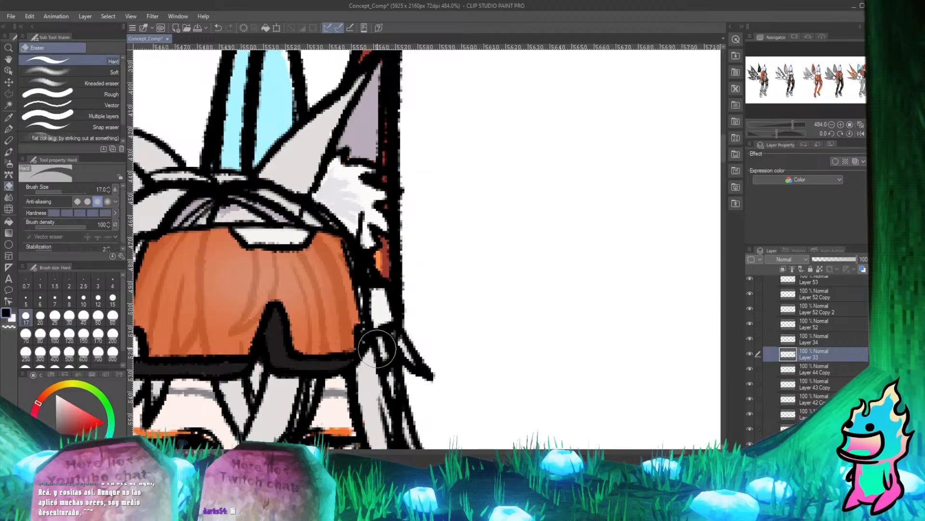
key(p)
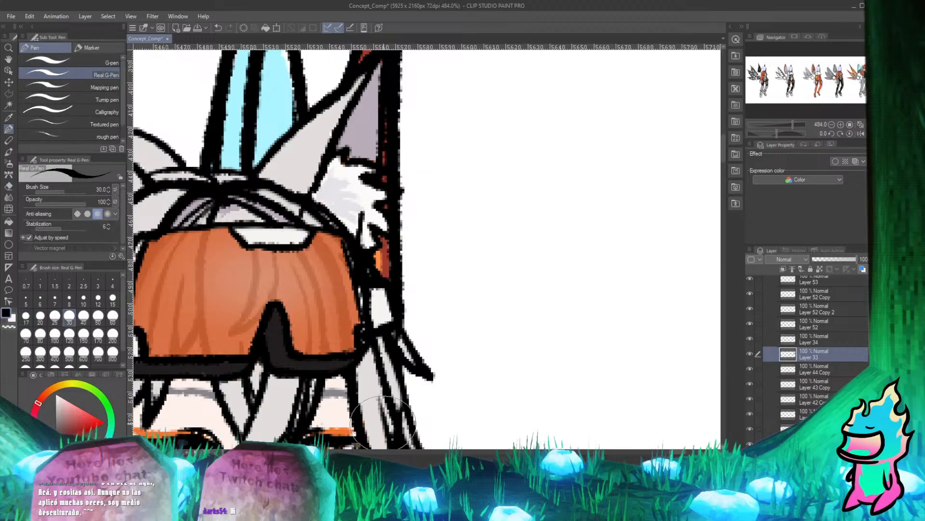
On Layer 33, erase the orange wing's outline where it crosses the hair strands beside the eye, using the size 17 Hard eraser.
scroll(334, 212, down, 3)
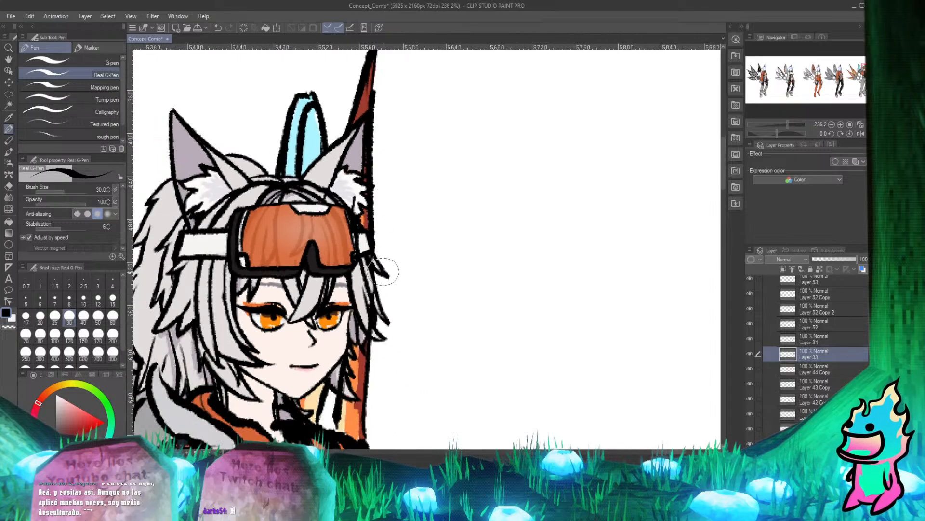
scroll(359, 332, up, 2)
scroll(355, 314, down, 3)
scroll(358, 315, up, 4)
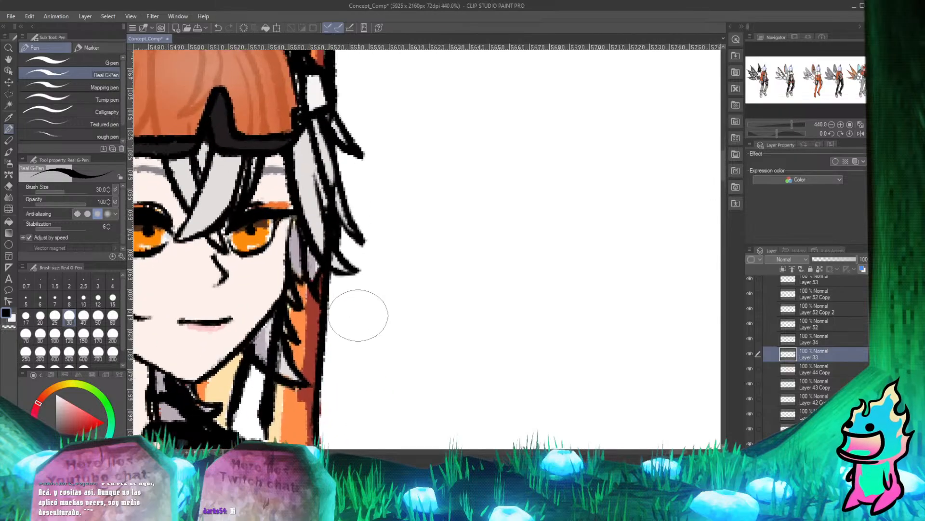
key(e)
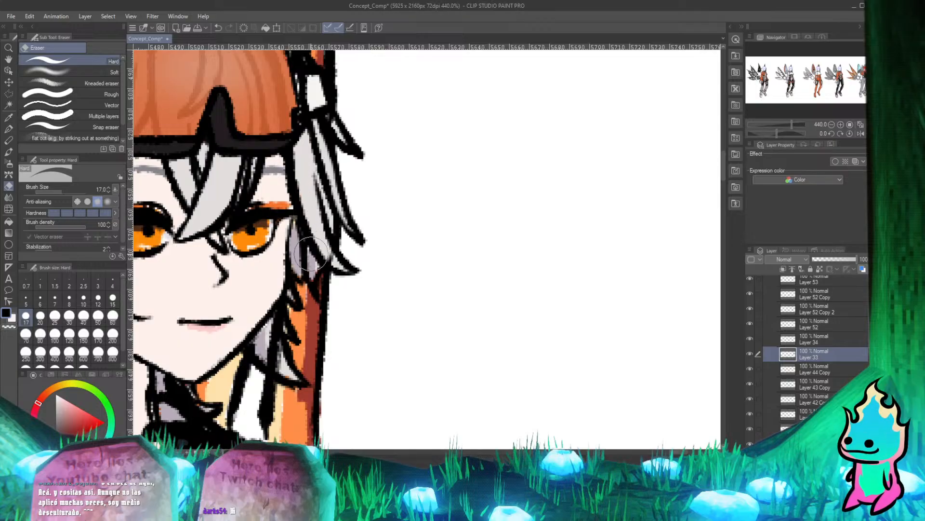
key(p)
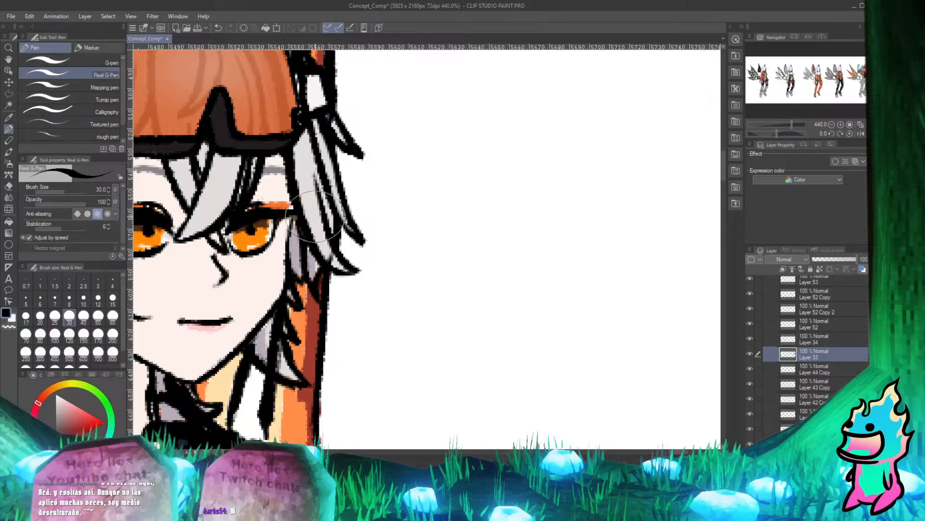
scroll(315, 215, down, 3)
scroll(263, 319, up, 3)
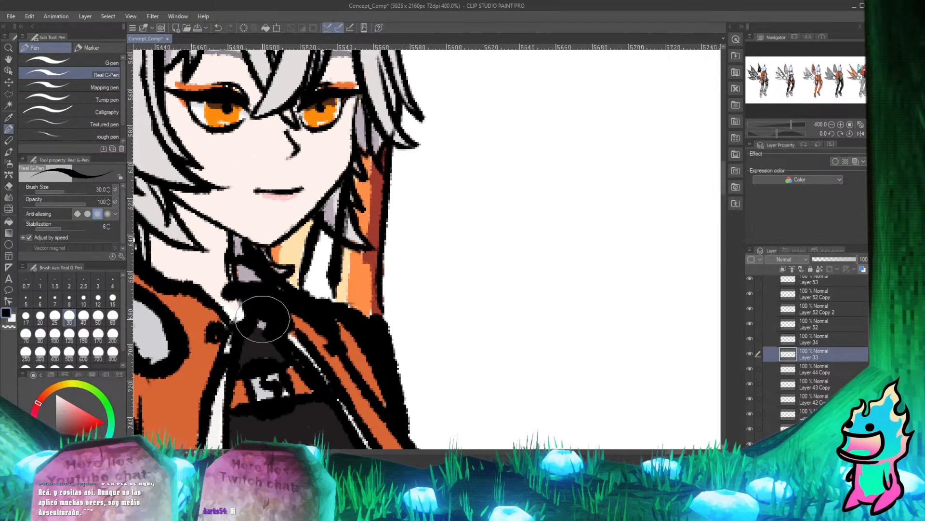
Erase the leftover Layer 33 lines over the hair lock beside the jaw and the hair tips next to the cheek.
key(e)
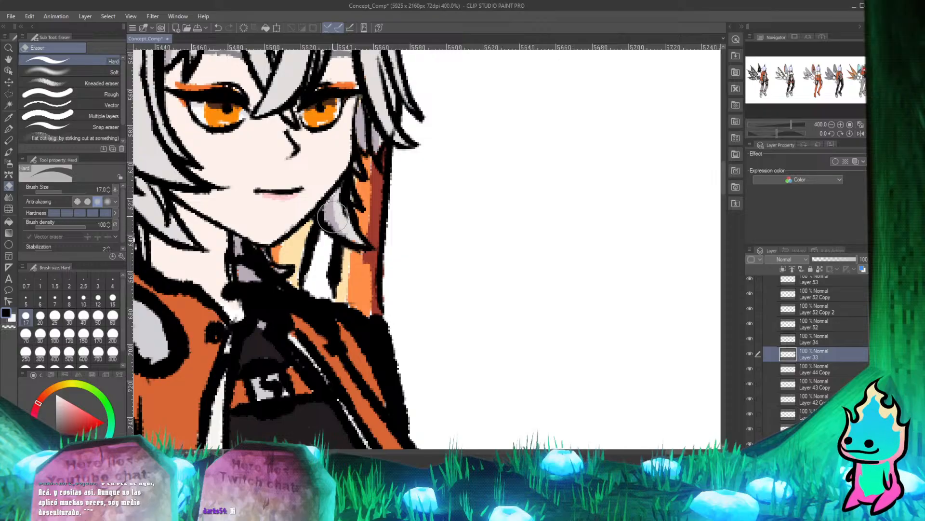
drag(351, 189, 324, 210)
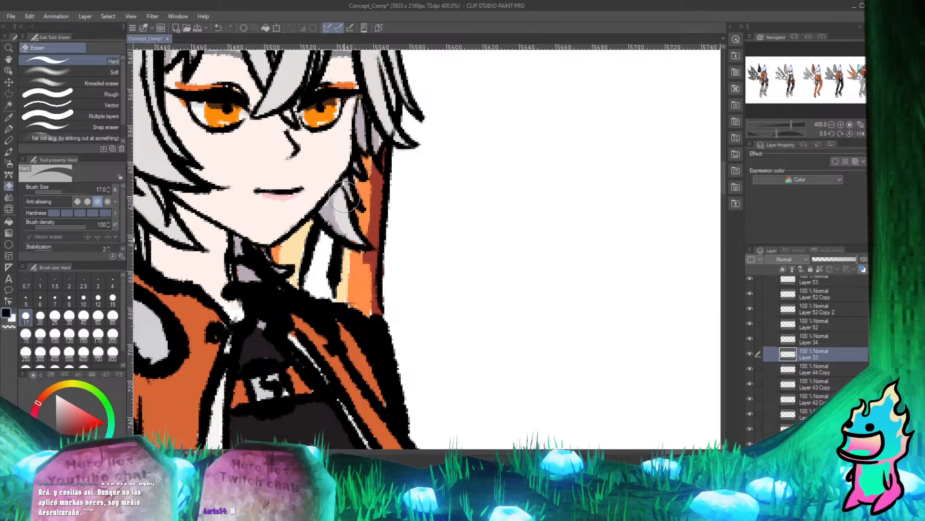
key(p)
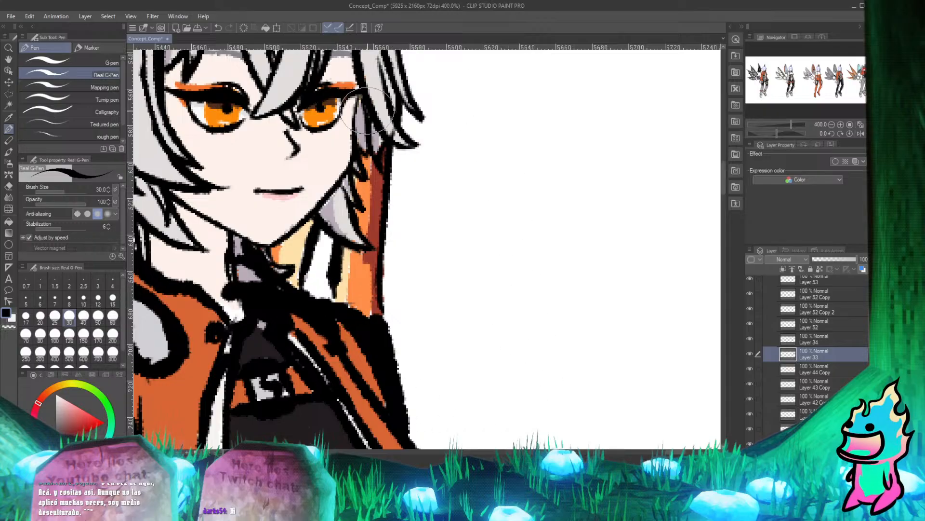
scroll(362, 246, down, 1)
scroll(362, 246, up, 3)
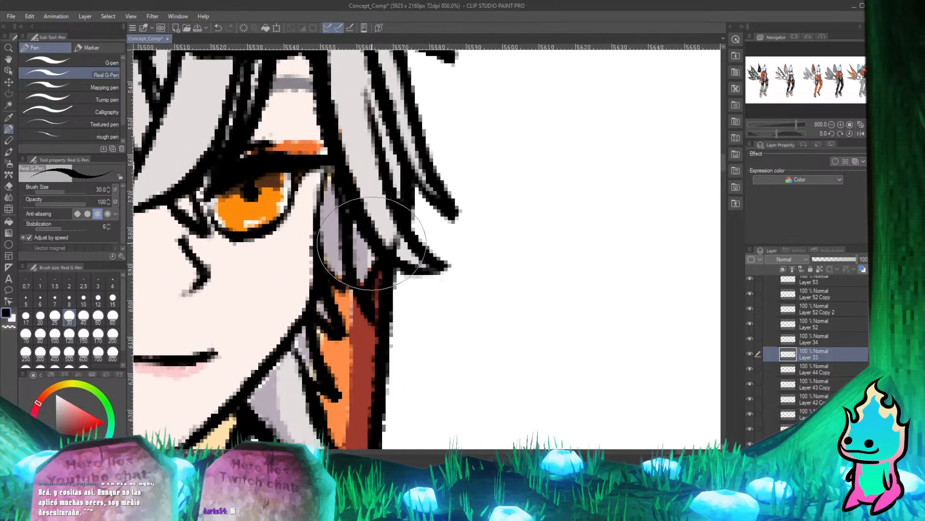
key(e)
key(p)
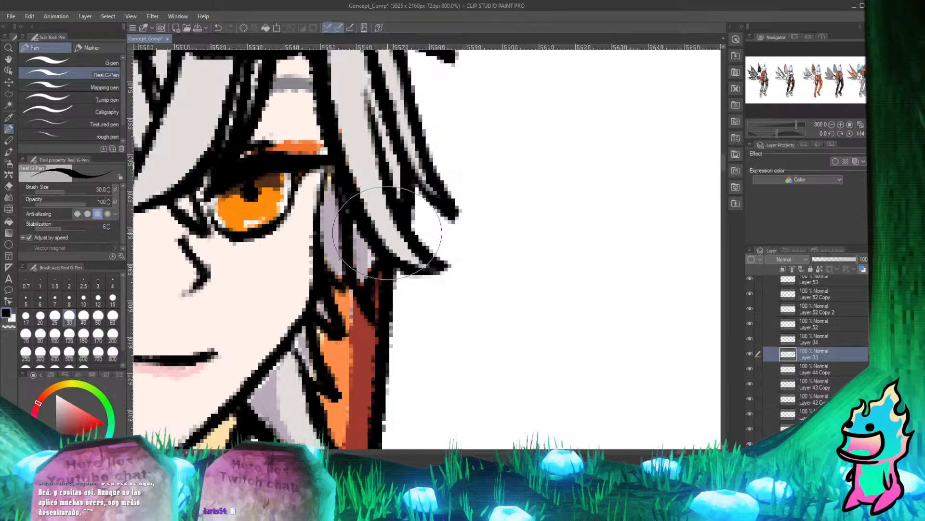
Erase the stray Layer 33 lines over the white ear fluff just above the goggles.
scroll(387, 231, down, 5)
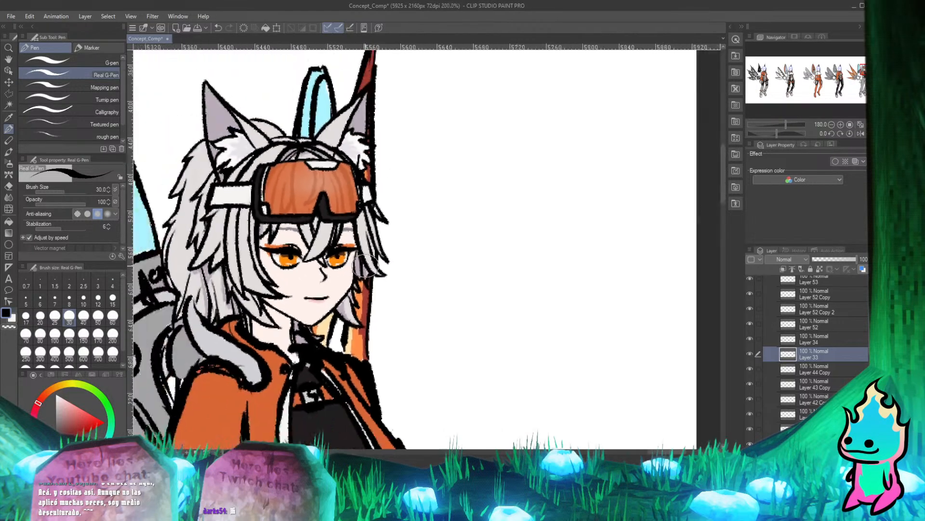
scroll(365, 265, down, 1)
scroll(327, 270, up, 2)
scroll(299, 277, down, 2)
scroll(289, 282, up, 2)
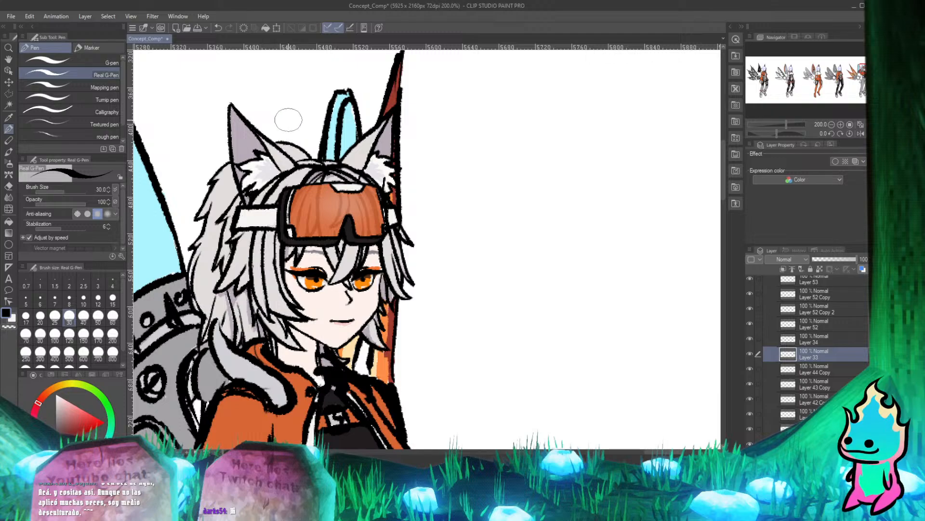
scroll(372, 144, up, 1)
scroll(372, 145, up, 3)
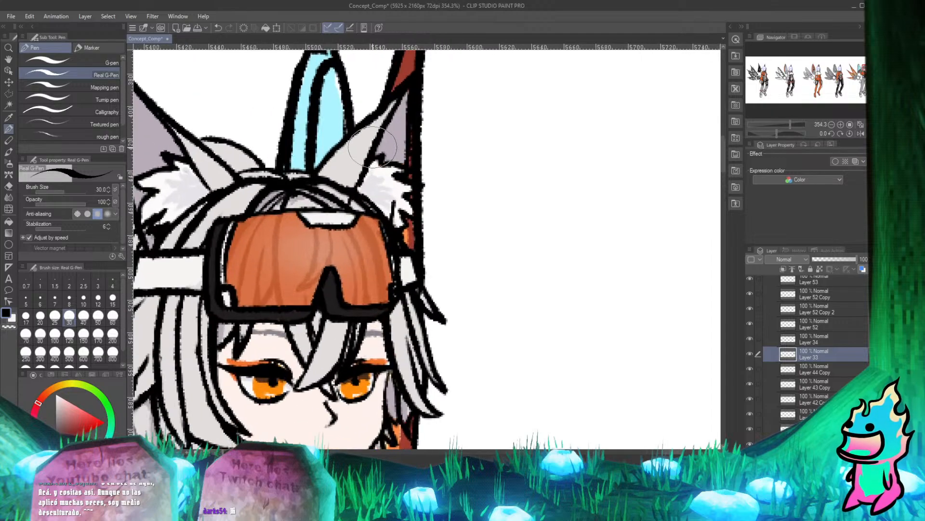
key(e)
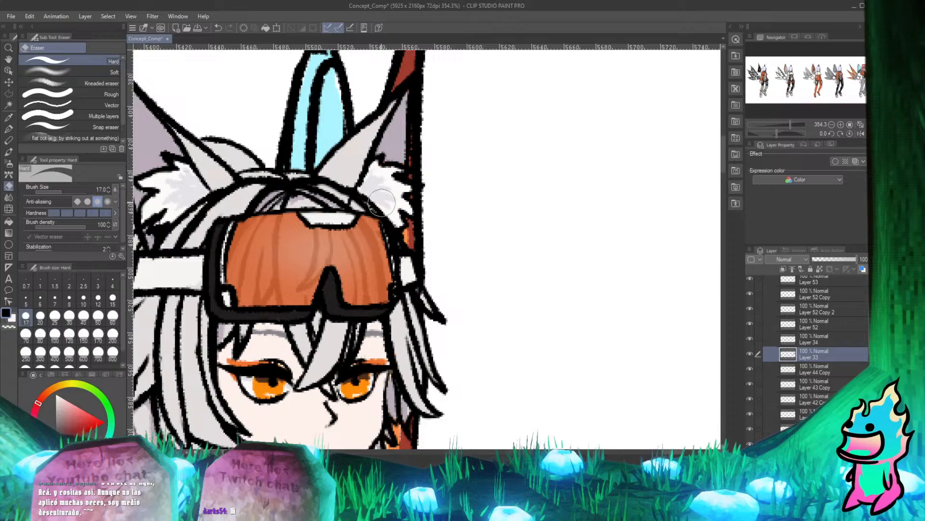
key(p)
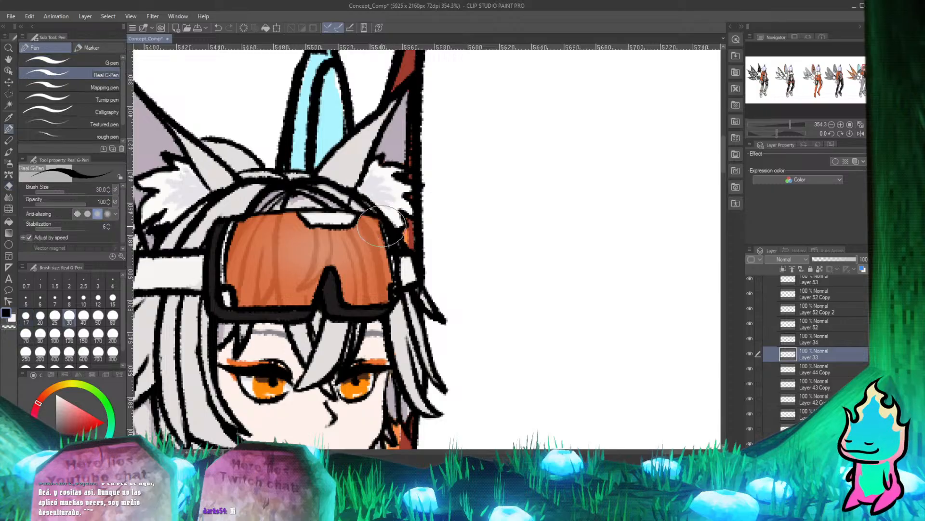
scroll(380, 225, down, 4)
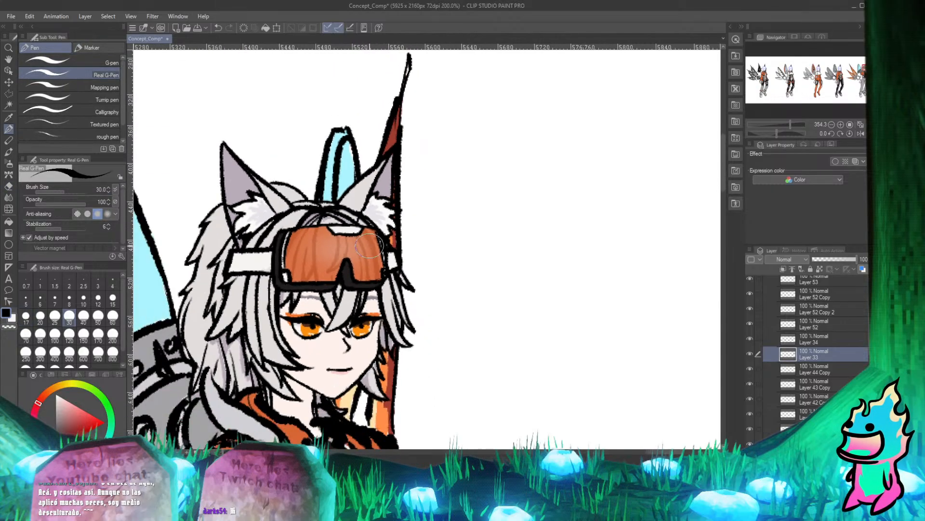
scroll(388, 118, up, 2)
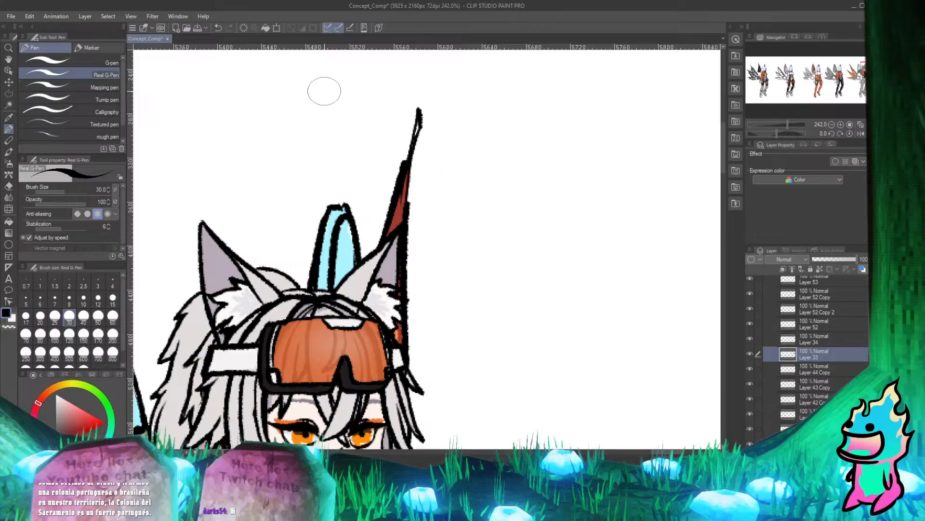
Examine the last character's cleaned-up head at full-figure scale and compare it with the other characters on the sheet.
scroll(359, 95, down, 6)
scroll(359, 94, up, 6)
scroll(392, 123, down, 5)
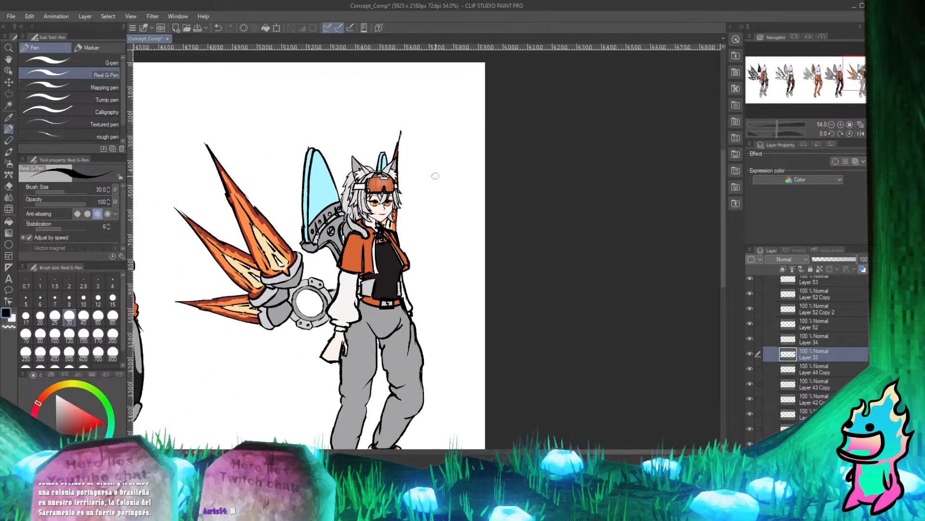
scroll(429, 295, down, 6)
scroll(354, 348, up, 3)
scroll(367, 270, down, 2)
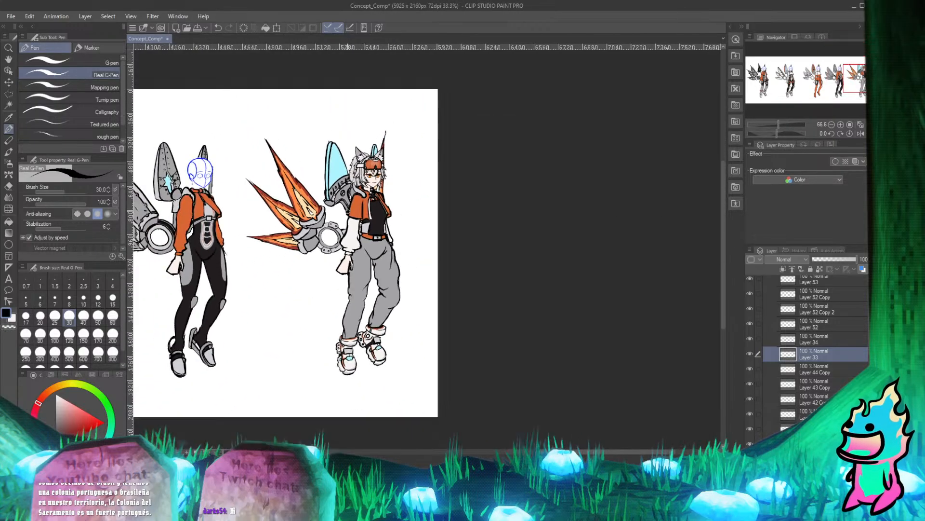
scroll(378, 204, up, 3)
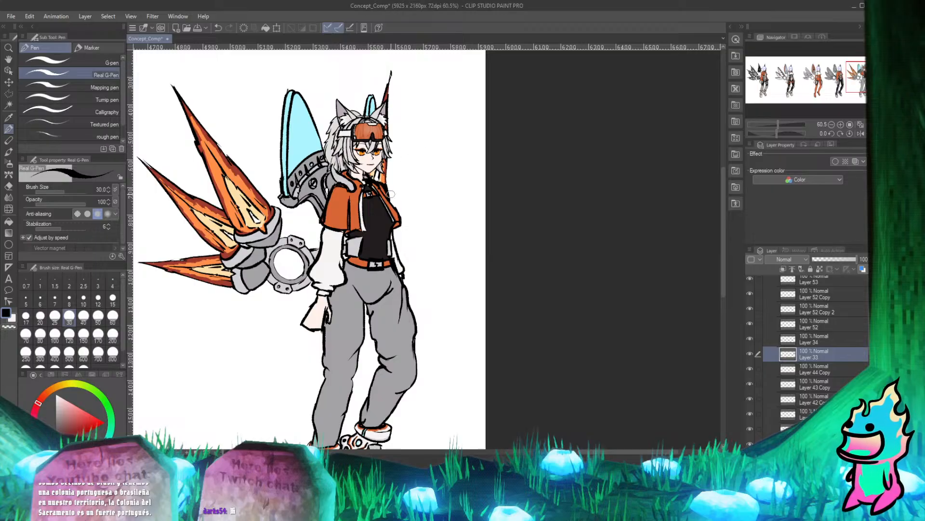
scroll(376, 235, down, 2)
scroll(376, 166, up, 2)
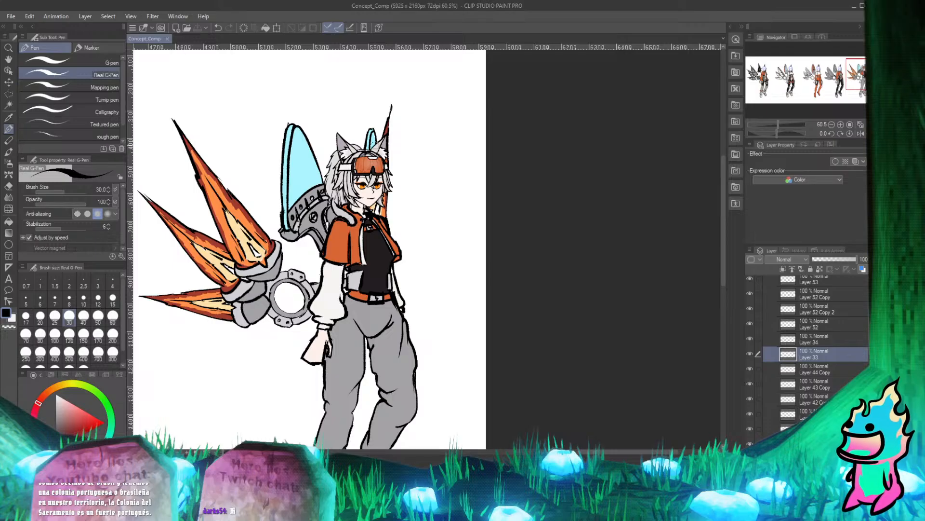
scroll(342, 190, down, 4)
scroll(241, 162, up, 4)
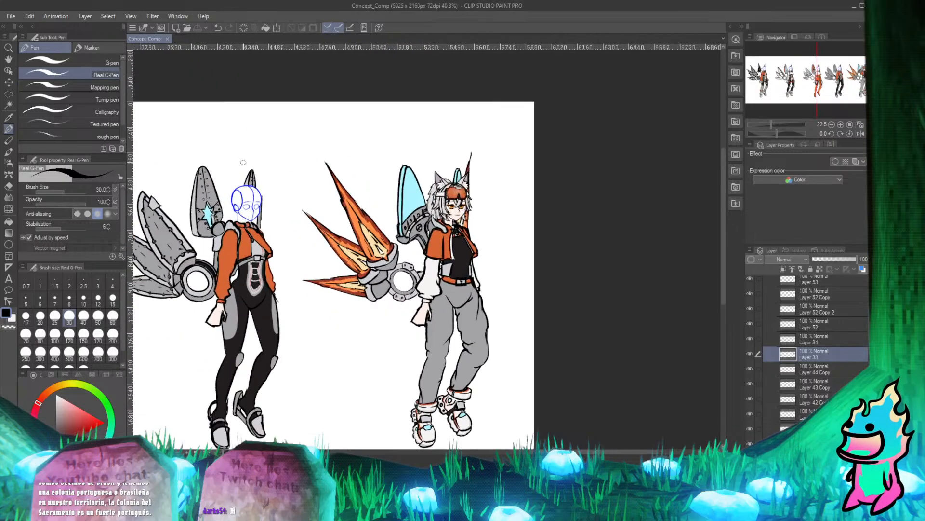
scroll(265, 211, down, 4)
scroll(263, 211, up, 1)
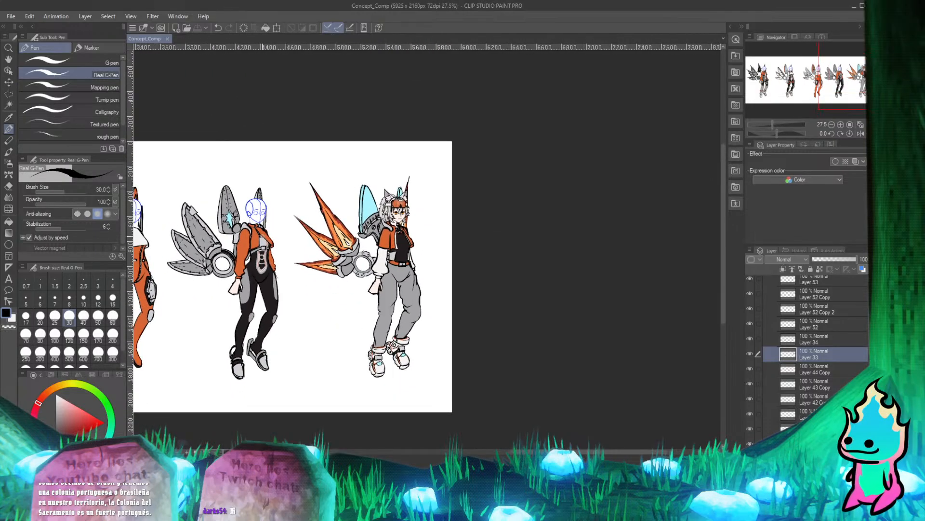
scroll(331, 289, down, 1)
scroll(331, 289, up, 4)
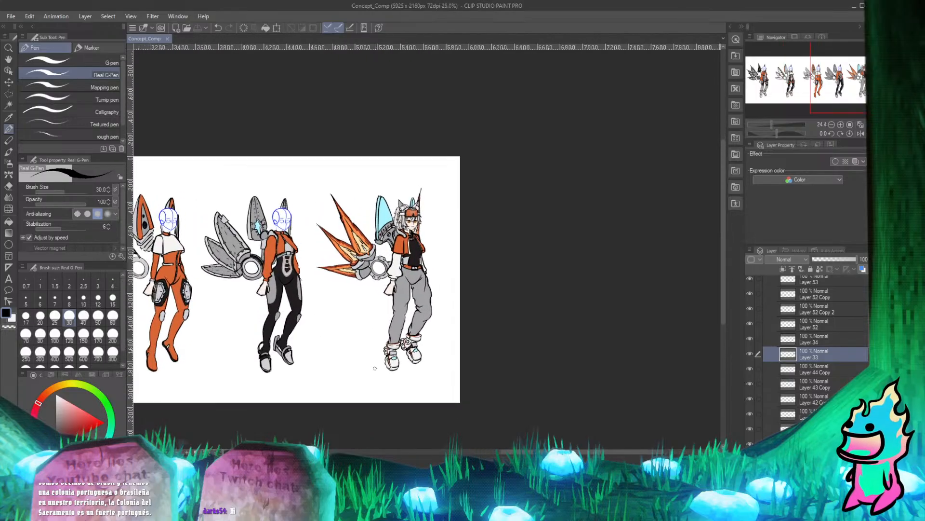
scroll(331, 289, down, 2)
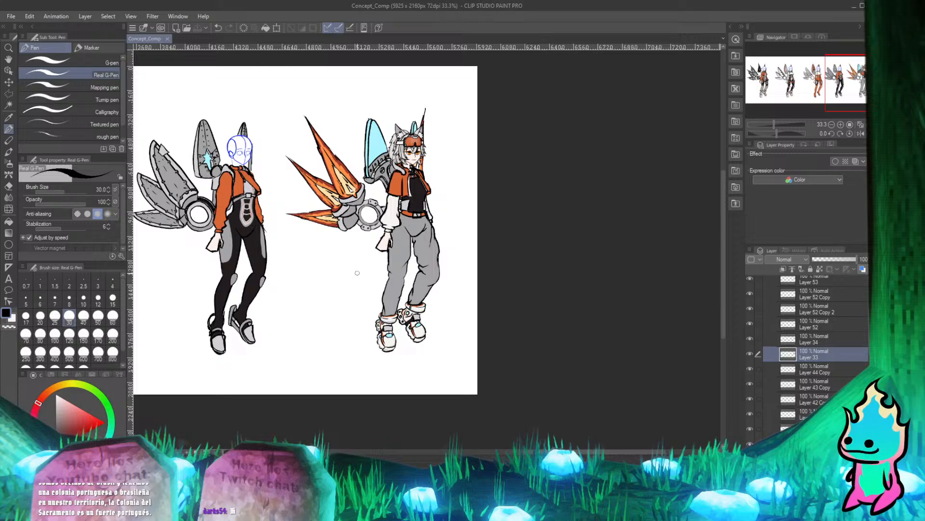
scroll(358, 273, down, 2)
scroll(444, 248, up, 4)
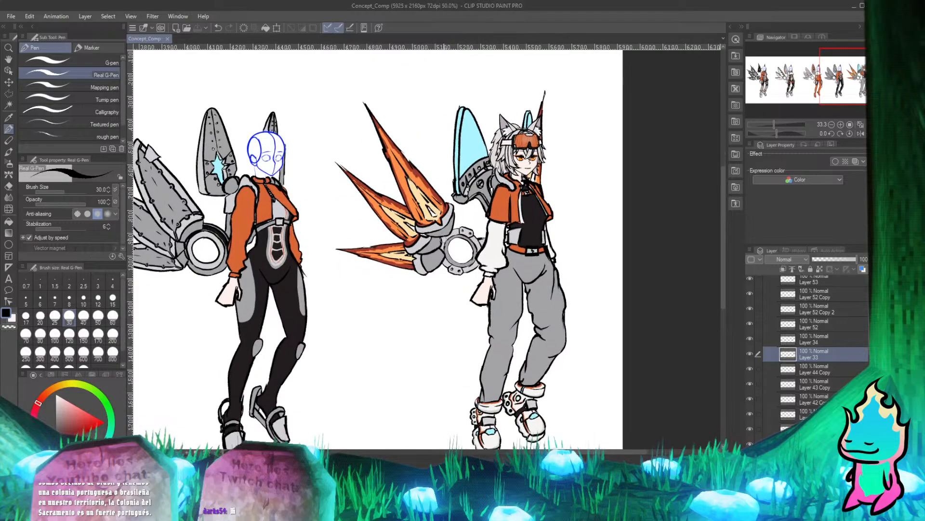
Collapse the Concept_Art_5 folder and select the Concept_art_1 folder, leaving its layers collapsed.
scroll(328, 263, up, 1)
scroll(803, 343, up, 3)
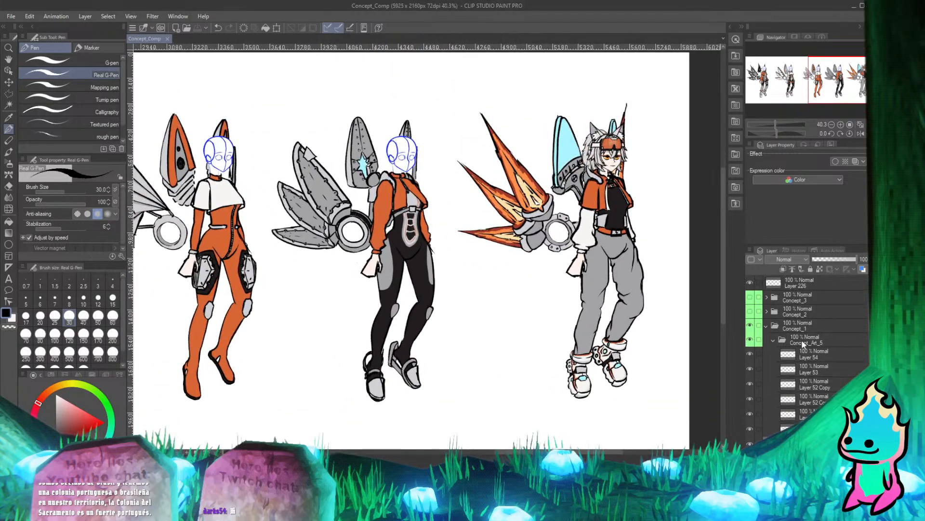
click(772, 338)
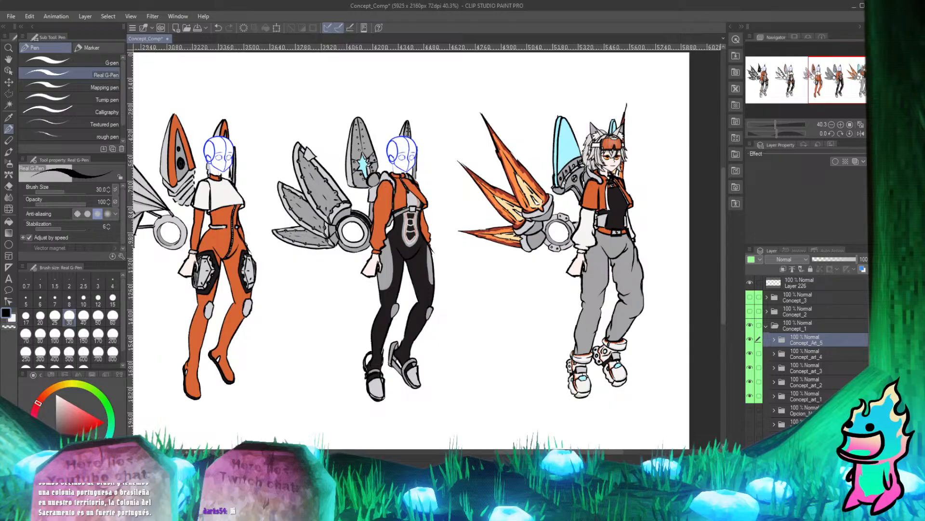
click(814, 397)
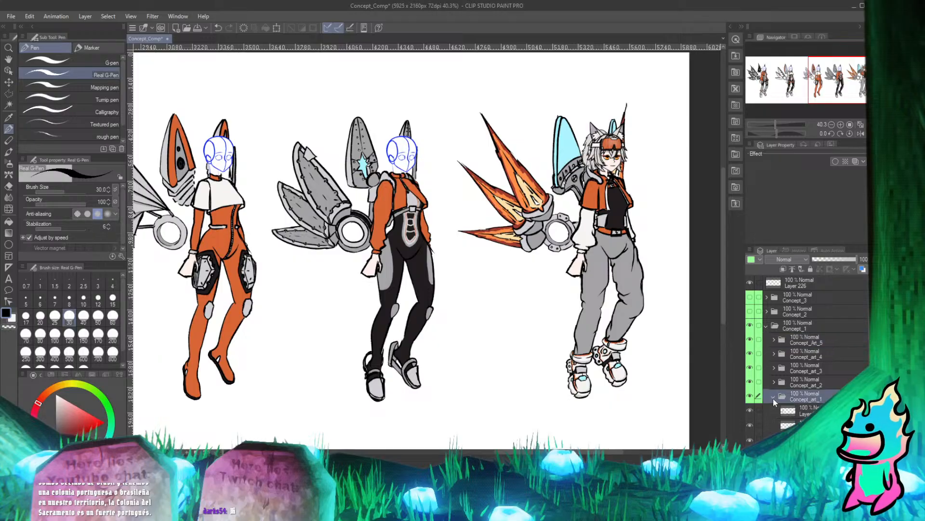
scroll(441, 220, down, 3)
scroll(448, 227, up, 1)
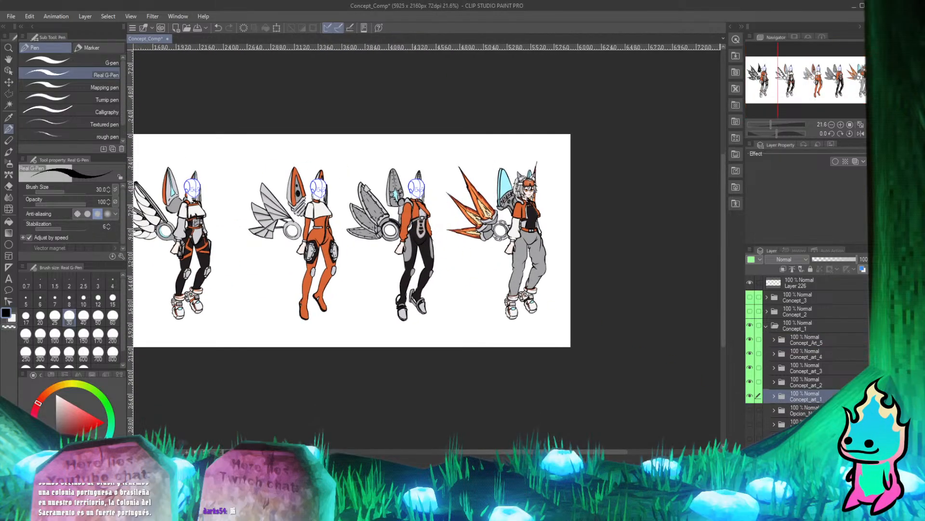
Make the Faces folder visible and select it.
scroll(772, 385, down, 3)
click(750, 409)
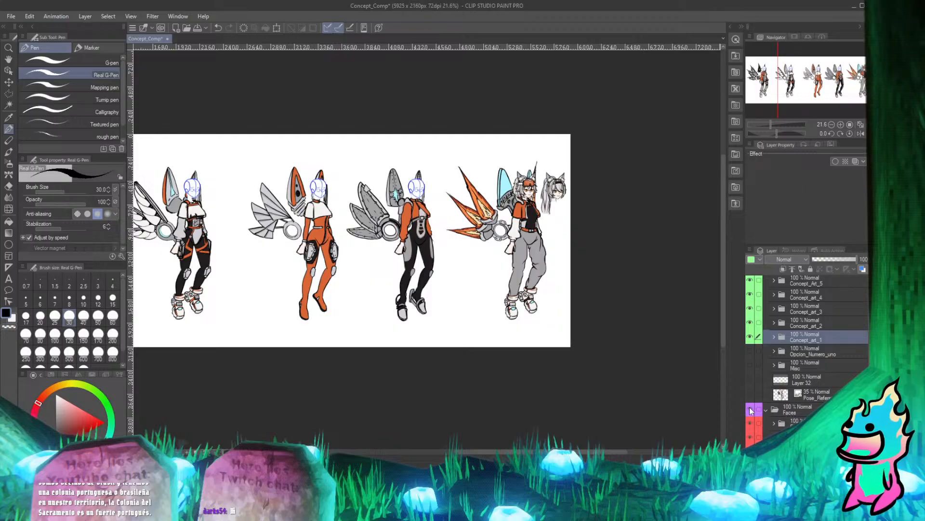
click(807, 410)
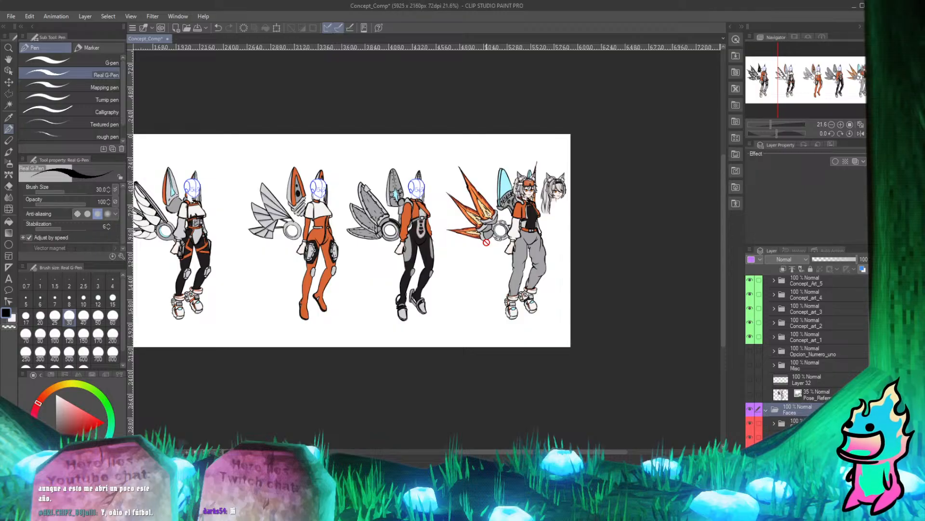
Duplicate the Faces folder and move the copy with the Move layer tool so its goggled face sits on the fourth character's head.
click(8, 82)
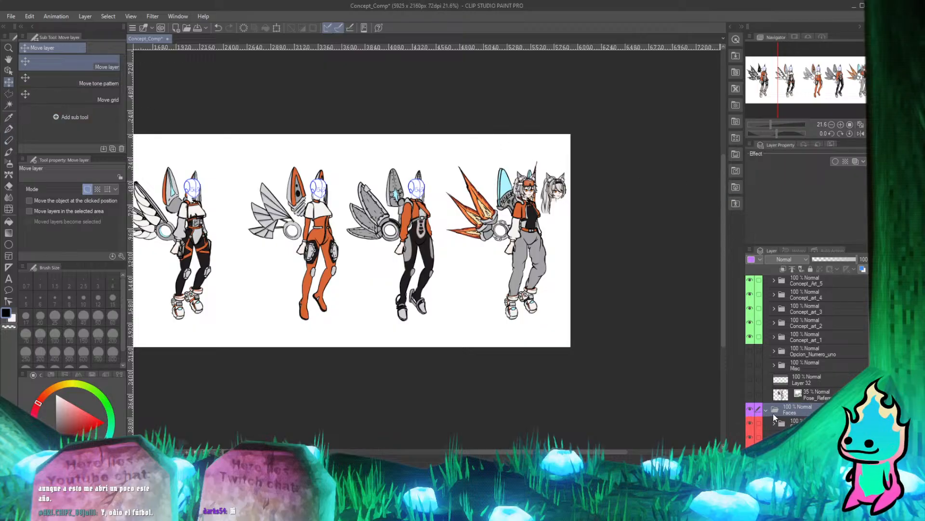
scroll(560, 233, down, 2)
scroll(560, 227, up, 4)
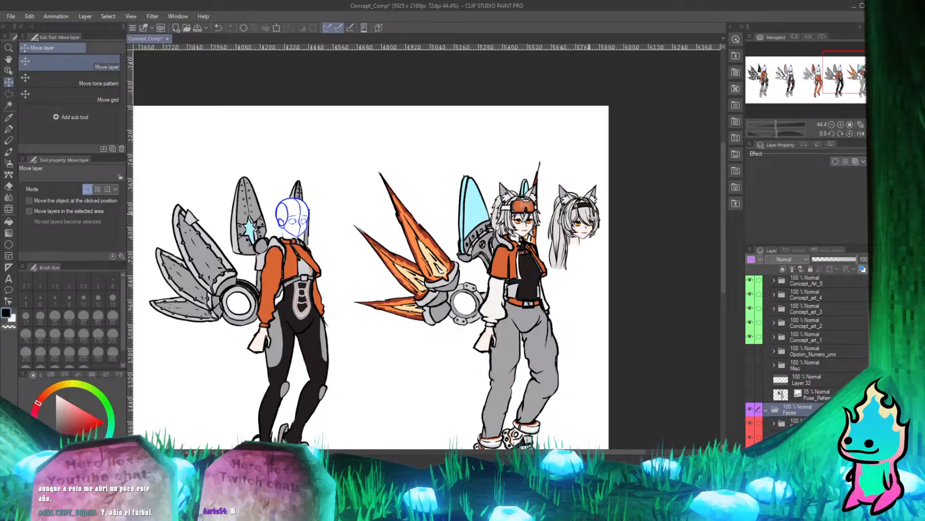
drag(585, 214, 349, 217)
scroll(427, 208, down, 4)
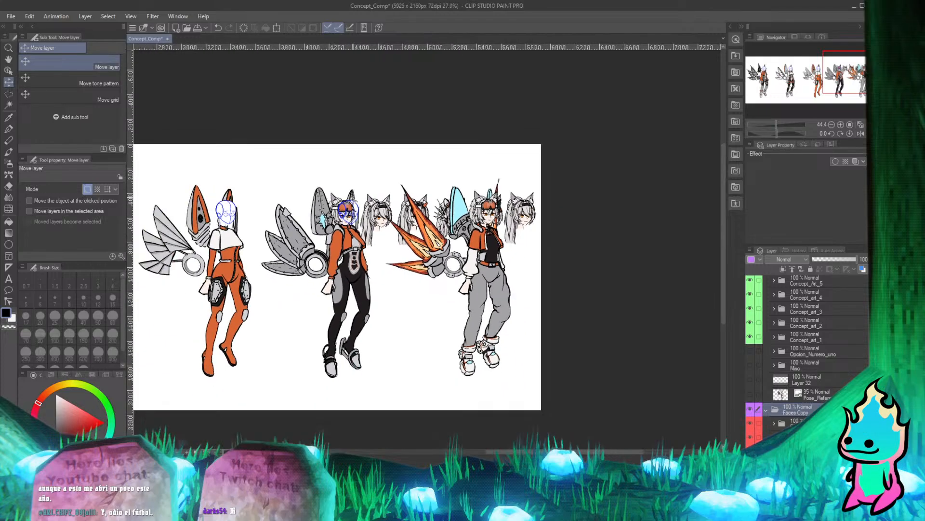
Try the black-headband face on the fourth character by moving the Faces Copy folder until it lines up with the sketched head.
scroll(384, 223, up, 5)
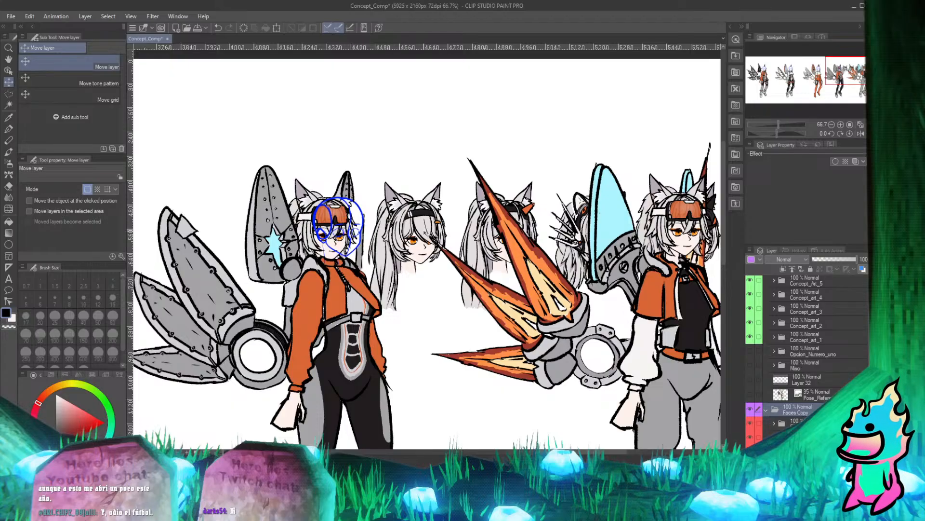
drag(415, 234, 338, 234)
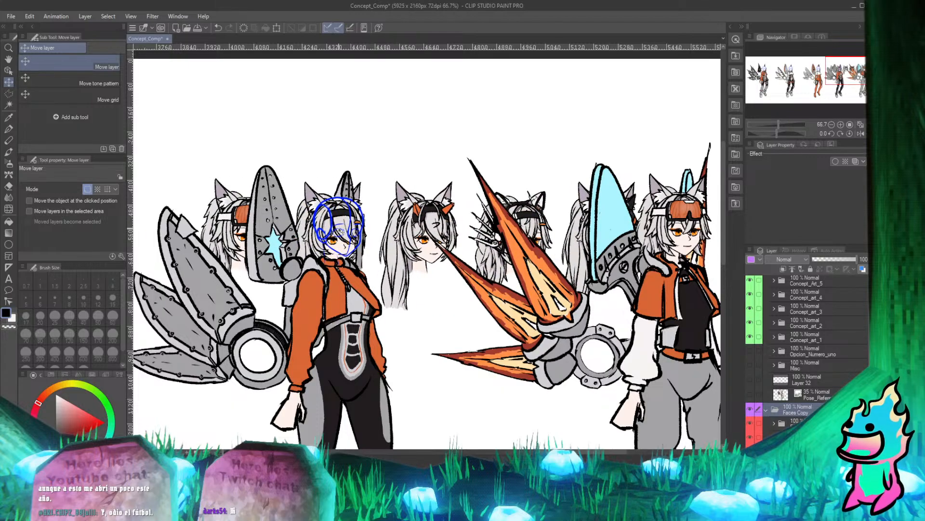
scroll(338, 233, up, 1)
scroll(365, 239, down, 2)
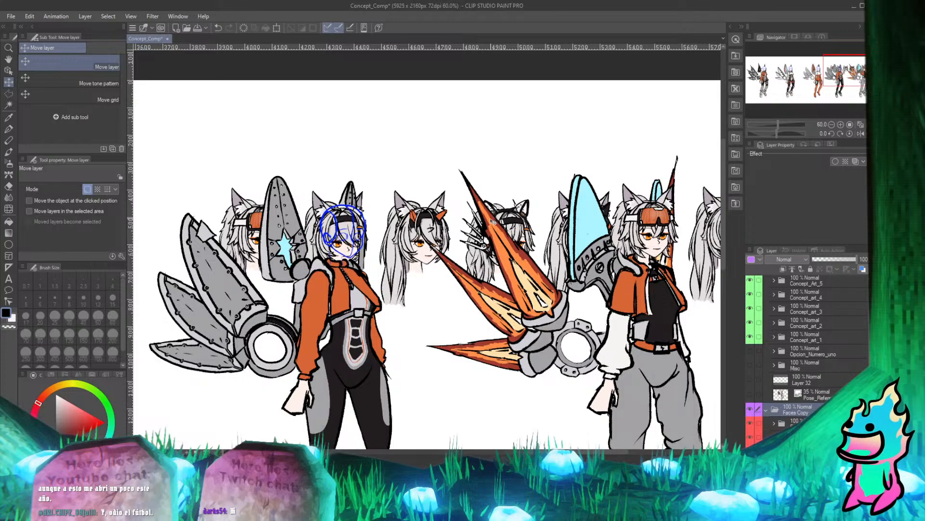
scroll(319, 202, up, 3)
scroll(319, 203, up, 2)
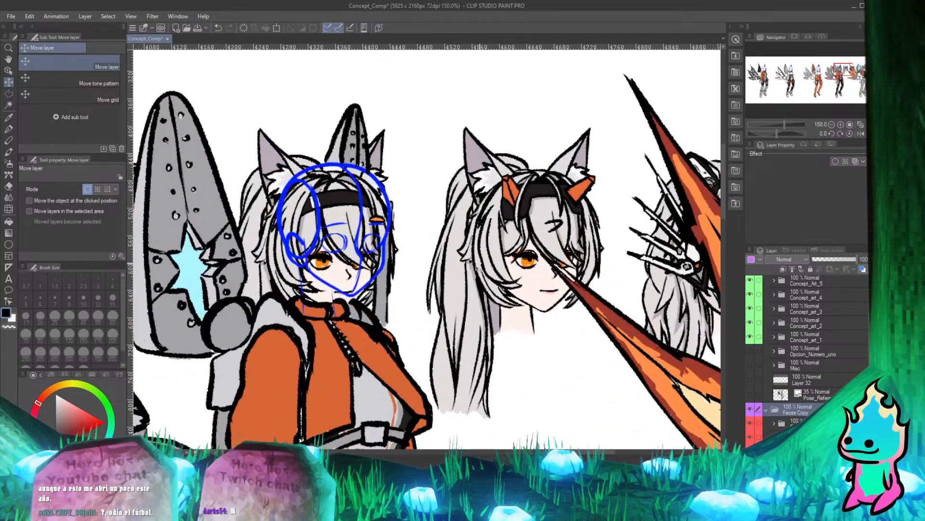
scroll(473, 267, up, 1)
drag(474, 267, 485, 299)
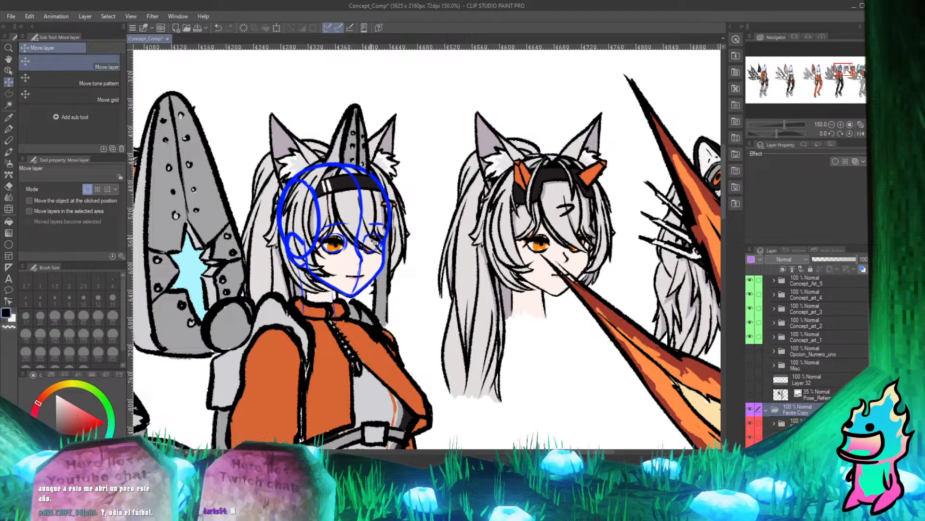
Examine the headband face on the fourth character at close-up and full-sheet scale, comparing it with the other characters and spare faces.
scroll(358, 326, down, 4)
scroll(420, 167, down, 2)
scroll(423, 169, up, 2)
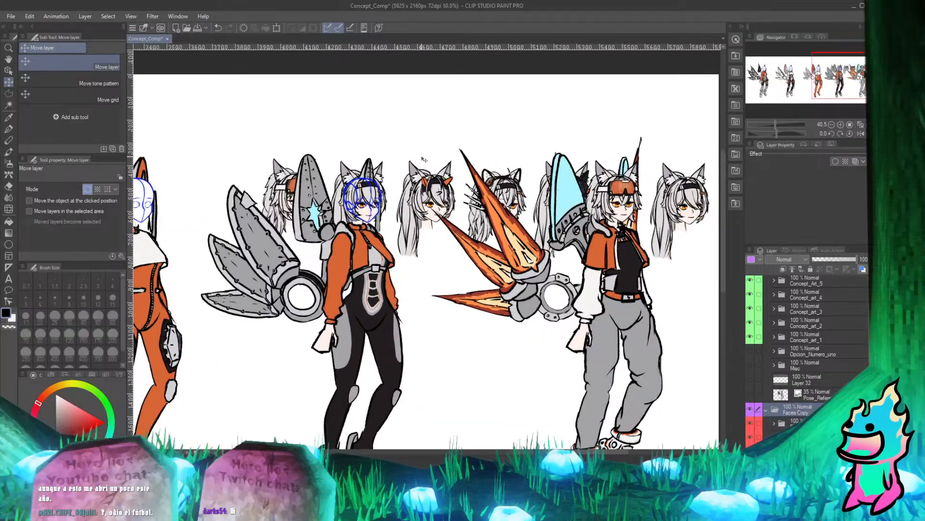
scroll(424, 178, down, 2)
scroll(423, 177, down, 2)
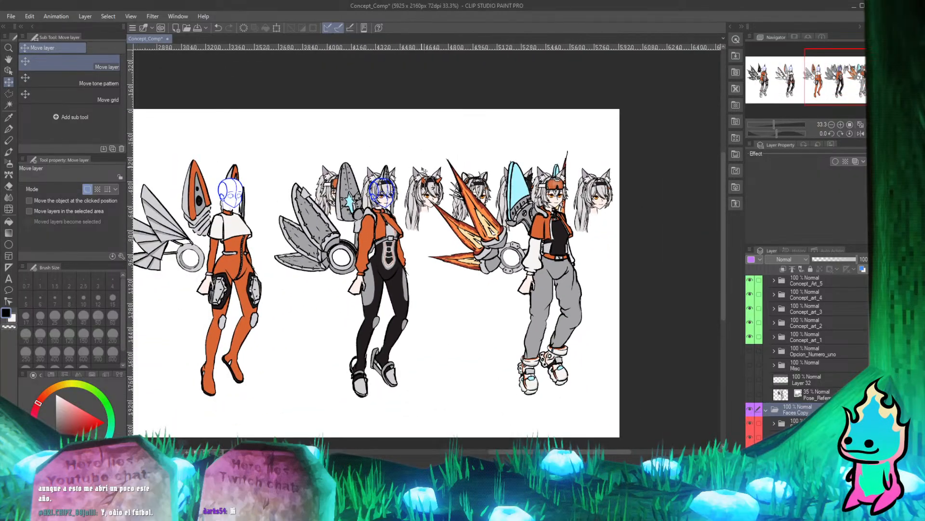
scroll(491, 166, up, 1)
scroll(477, 173, down, 4)
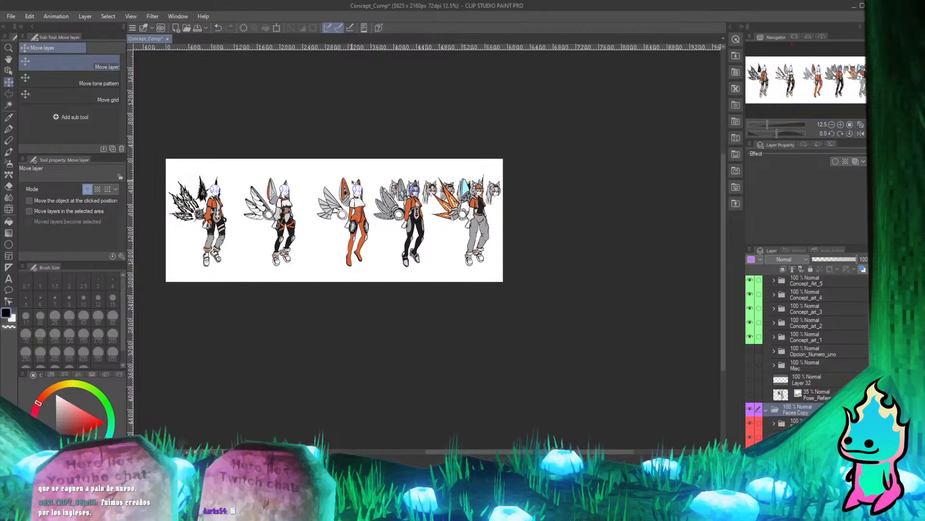
scroll(391, 181, up, 2)
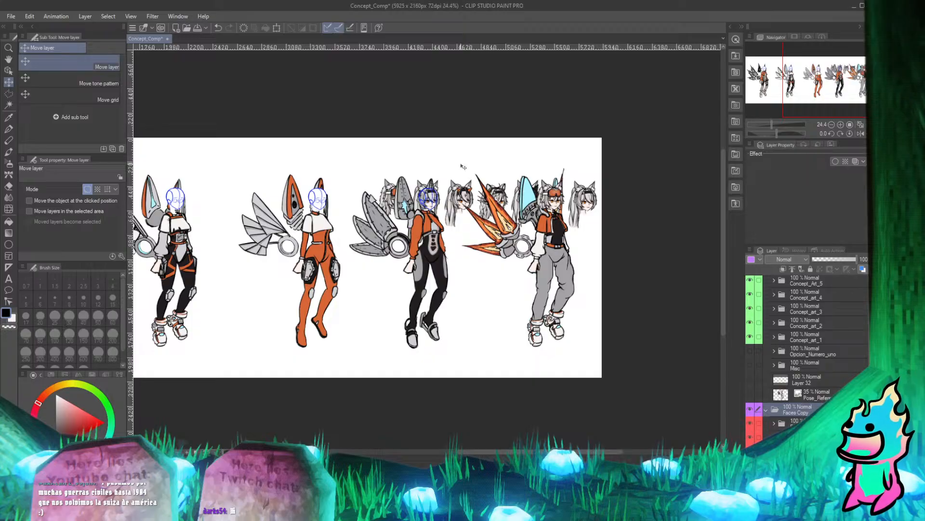
scroll(454, 159, up, 6)
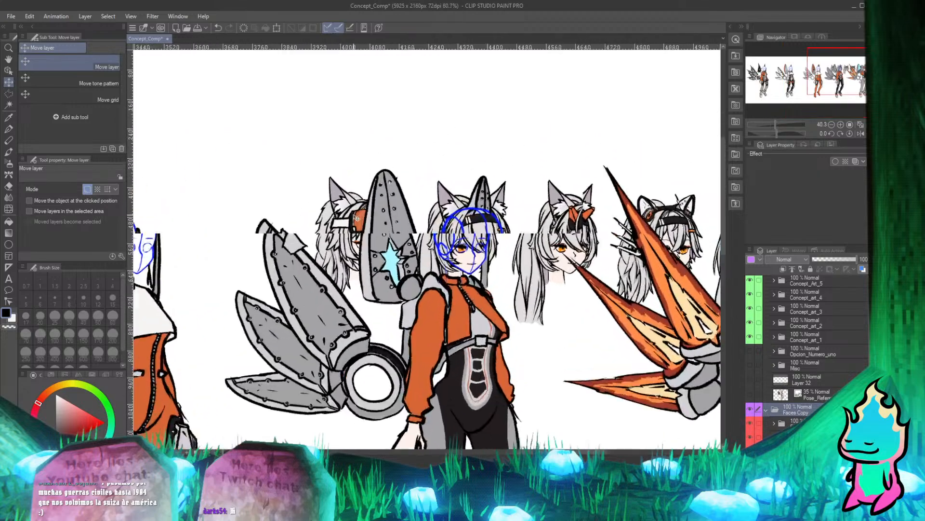
scroll(455, 173, down, 7)
scroll(476, 232, up, 6)
scroll(476, 231, down, 4)
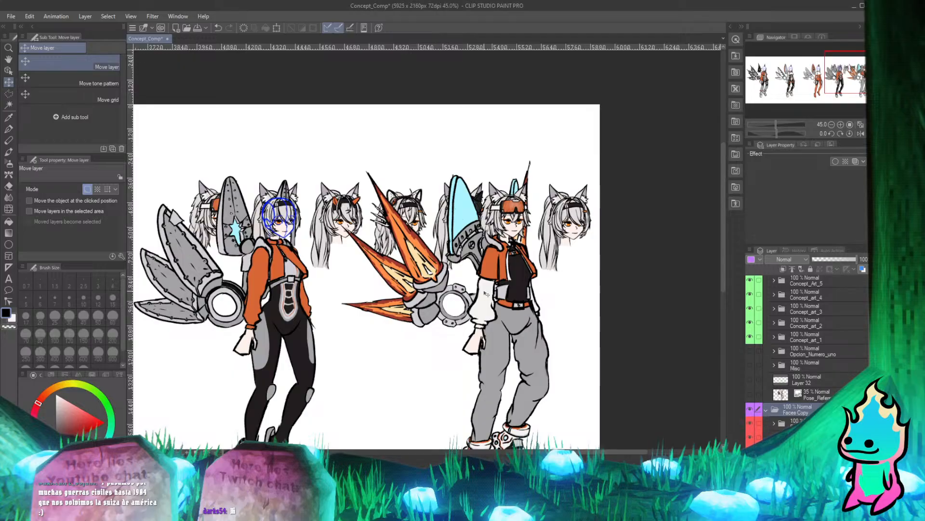
scroll(317, 183, up, 5)
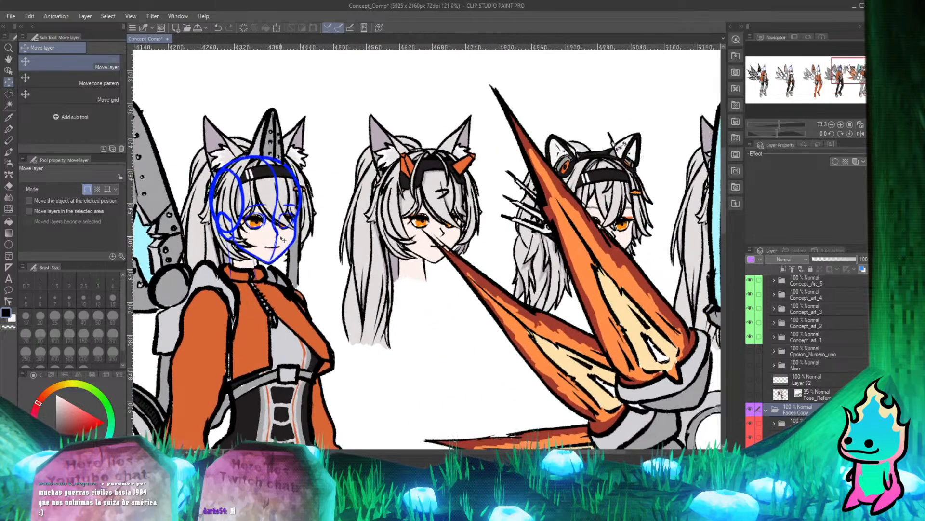
scroll(472, 153, down, 3)
scroll(472, 153, down, 4)
scroll(657, 188, up, 4)
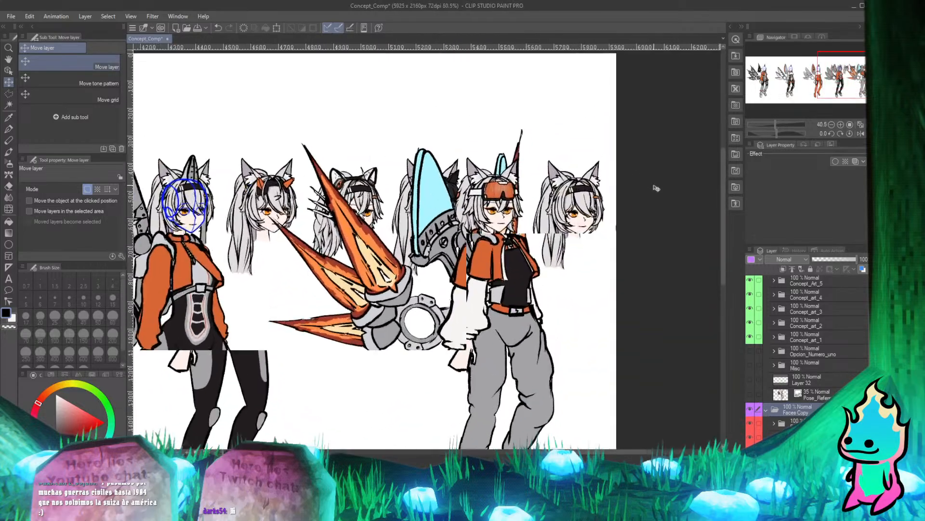
scroll(431, 178, down, 3)
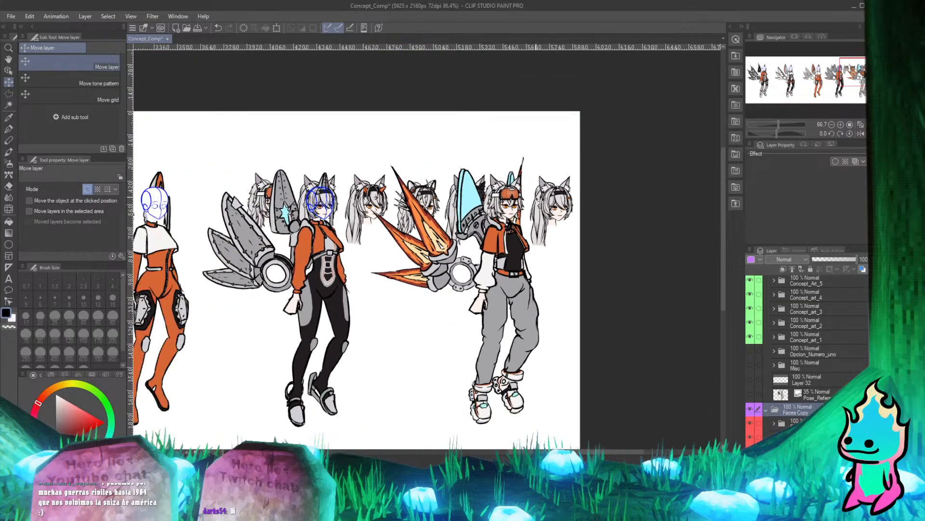
scroll(445, 192, up, 2)
scroll(444, 192, down, 2)
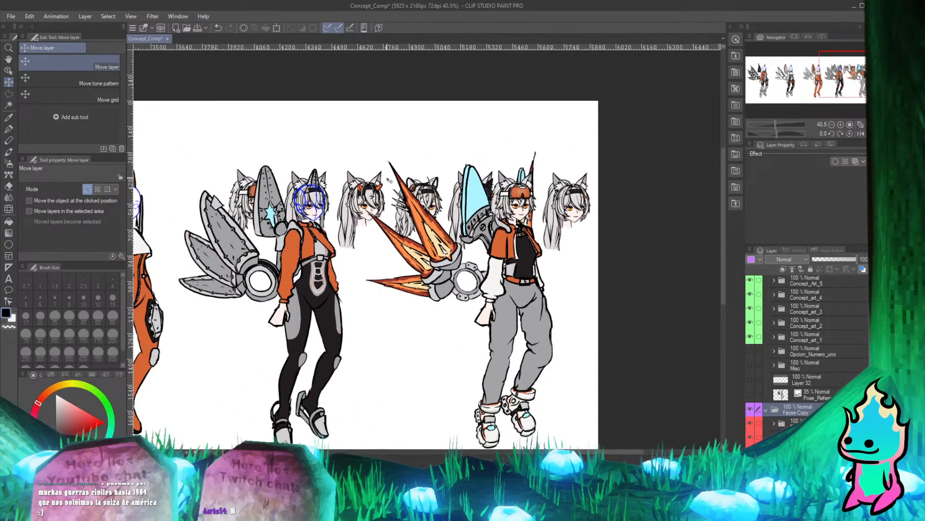
scroll(389, 179, up, 2)
scroll(389, 180, down, 1)
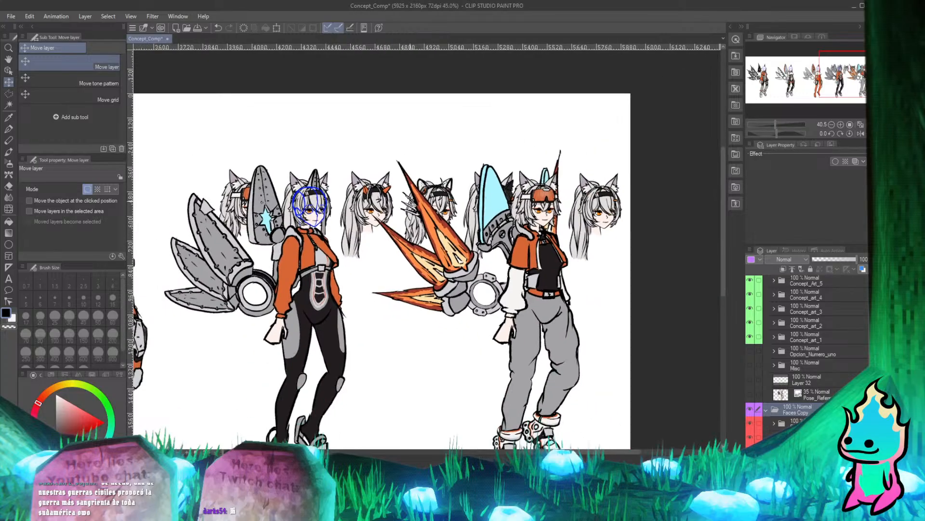
scroll(385, 265, down, 3)
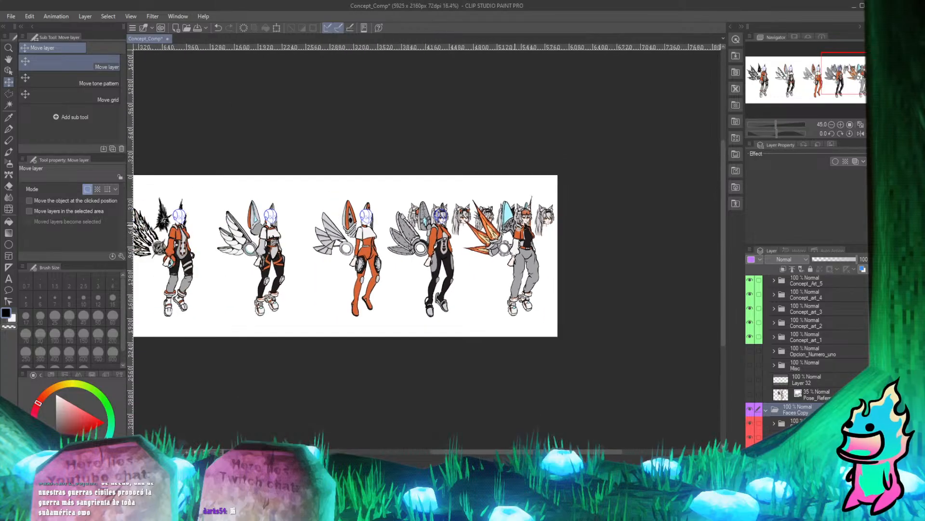
scroll(386, 265, up, 1)
scroll(386, 265, down, 1)
scroll(562, 215, up, 4)
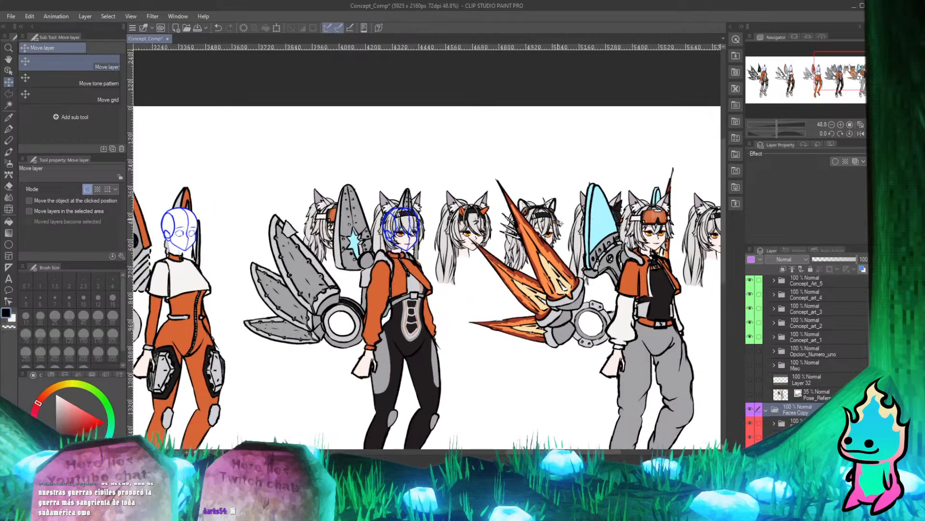
Move the Faces Copy folder so its black-cap face sits on the fourth character's sketched head.
scroll(555, 212, down, 3)
scroll(559, 213, up, 2)
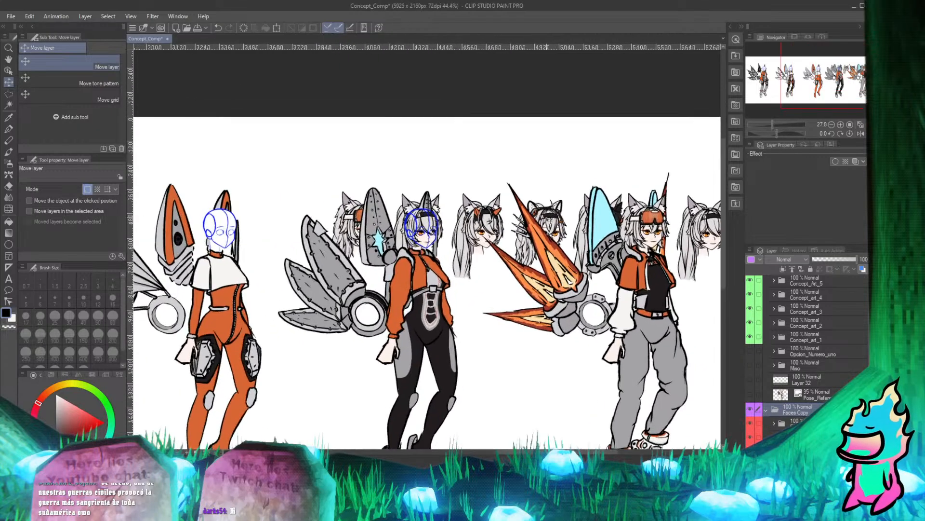
drag(530, 224, 382, 213)
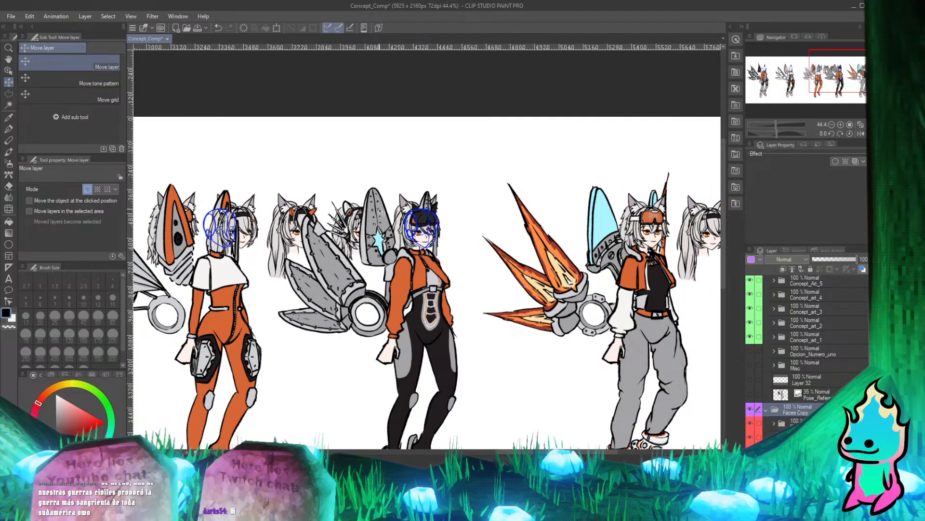
Examine the black-cap face on the fourth character against the whole character line-up at several scales.
scroll(308, 208, down, 4)
scroll(293, 208, up, 3)
scroll(293, 208, down, 4)
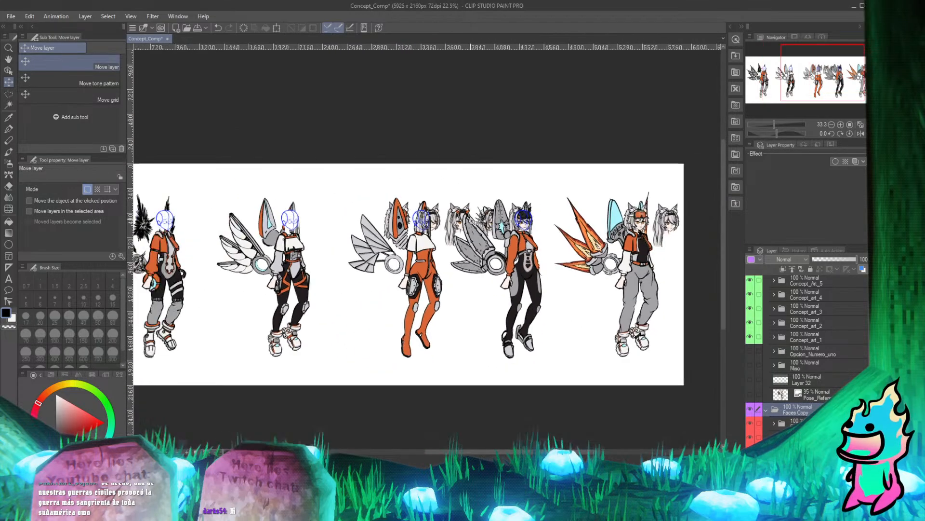
scroll(293, 208, up, 4)
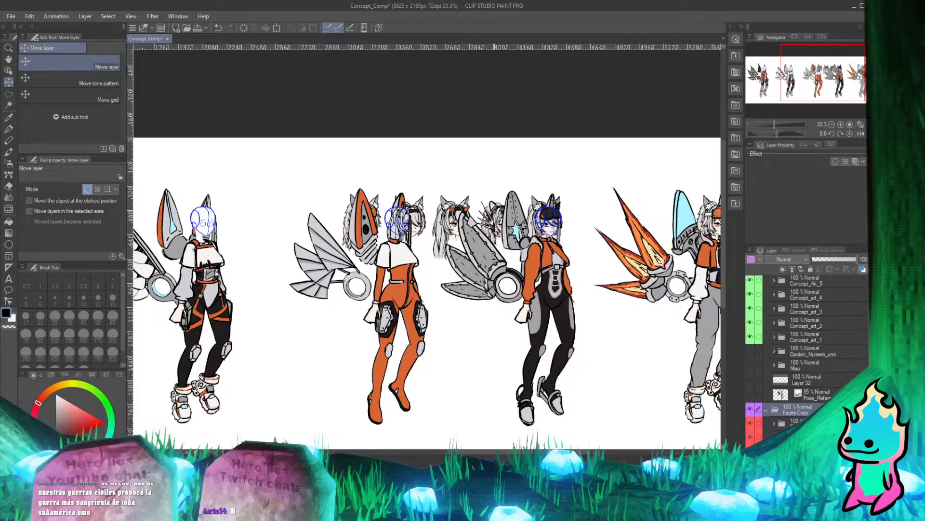
scroll(495, 210, down, 4)
scroll(493, 210, up, 4)
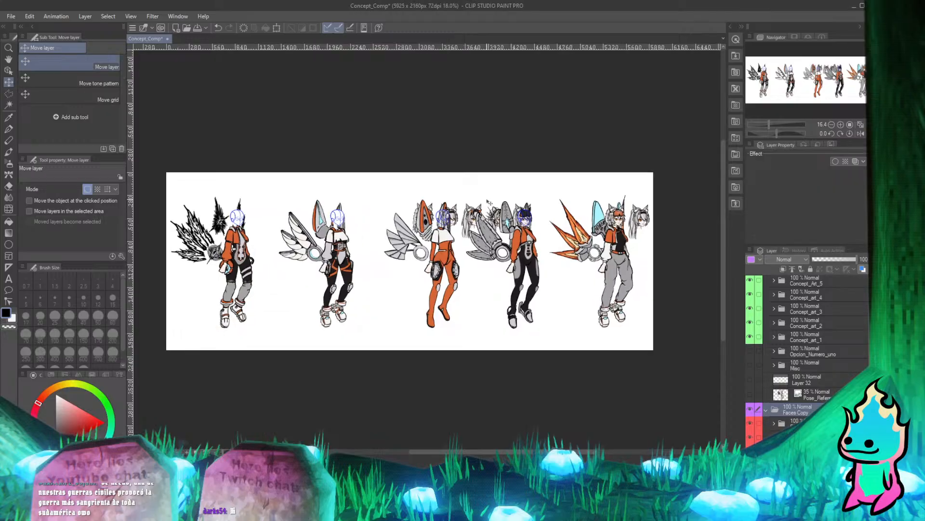
scroll(492, 211, down, 3)
scroll(503, 205, up, 1)
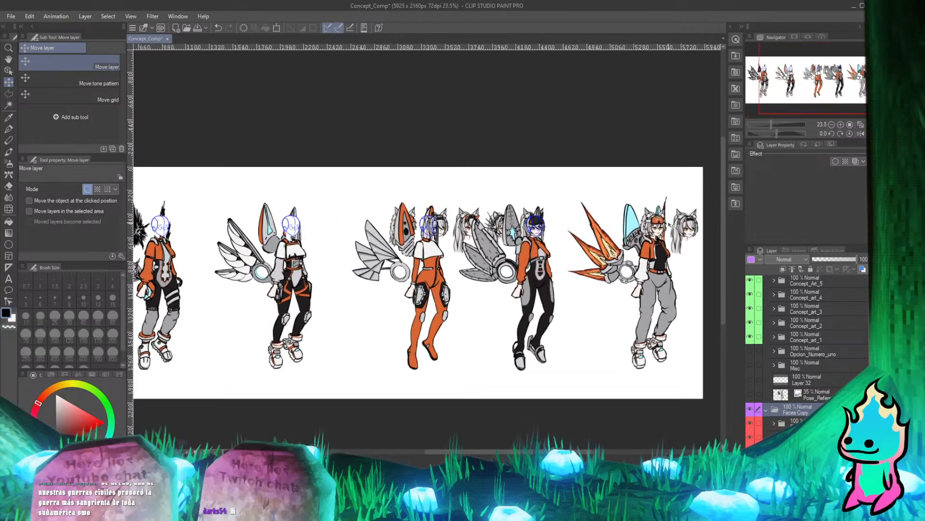
scroll(667, 225, down, 3)
scroll(668, 225, up, 4)
scroll(693, 228, up, 3)
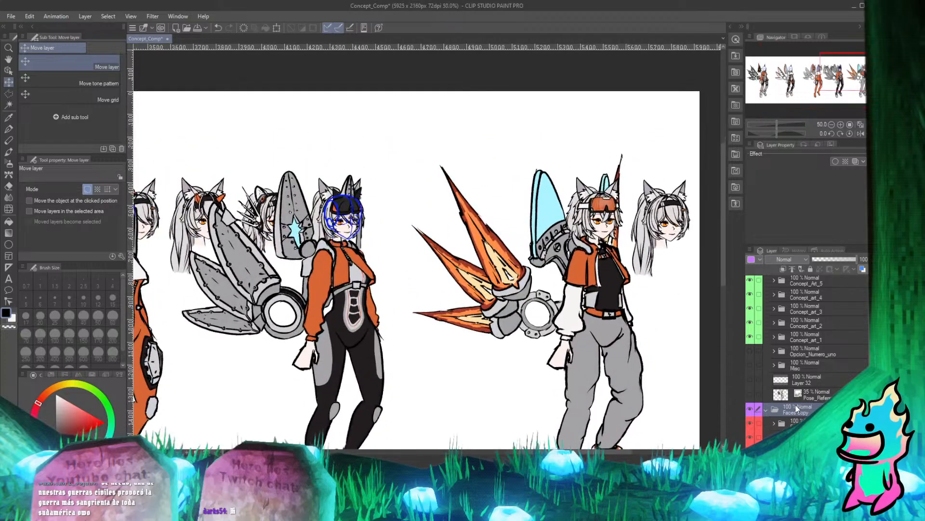
Hide the original Faces folder while leaving the Faces Copy folder visible.
scroll(796, 399, down, 4)
scroll(796, 398, down, 3)
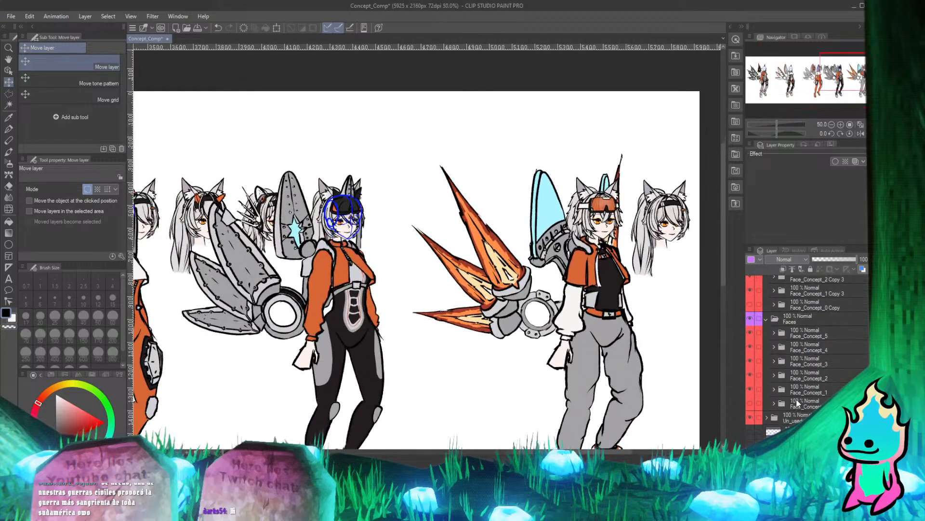
scroll(796, 403, up, 3)
scroll(796, 403, down, 3)
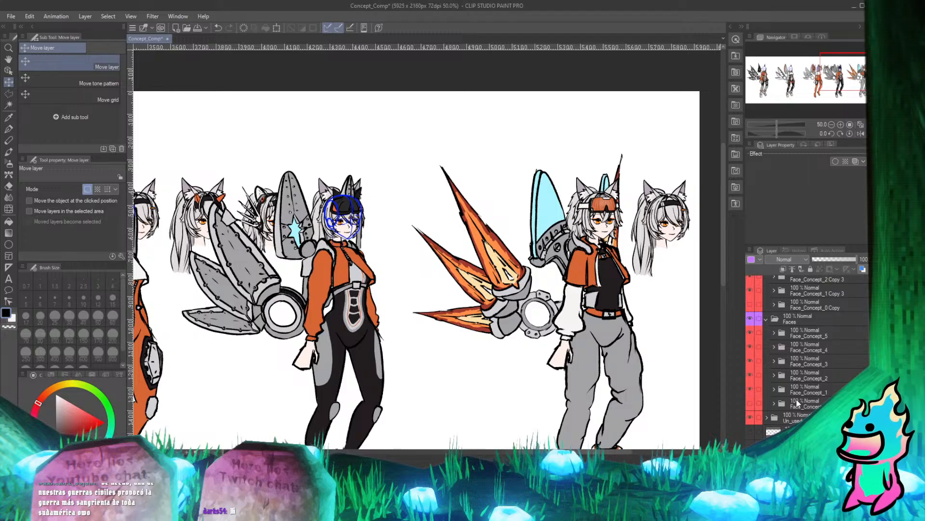
scroll(796, 403, up, 3)
scroll(797, 403, down, 1)
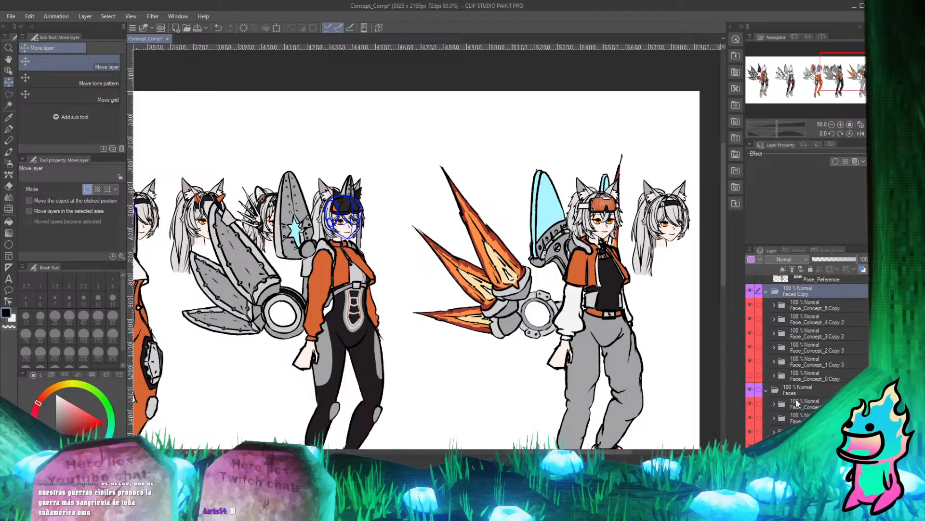
click(750, 293)
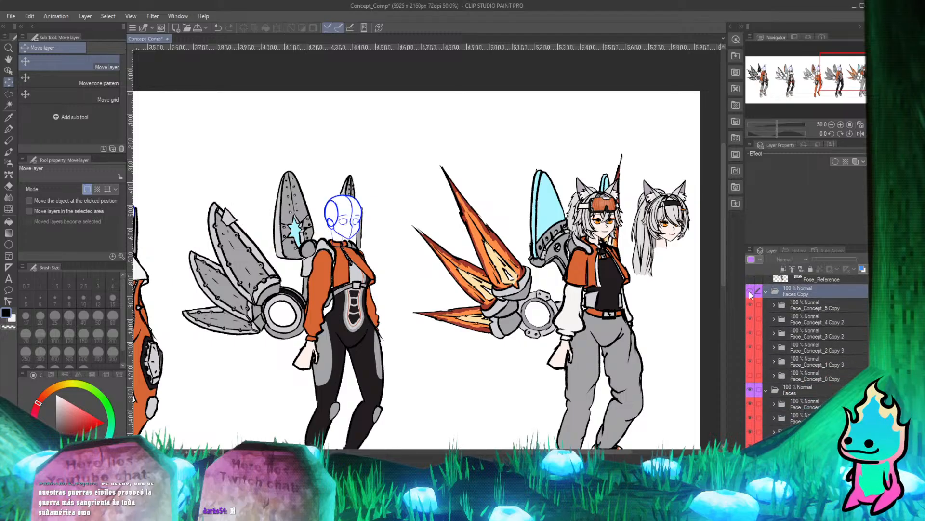
click(750, 293)
click(750, 390)
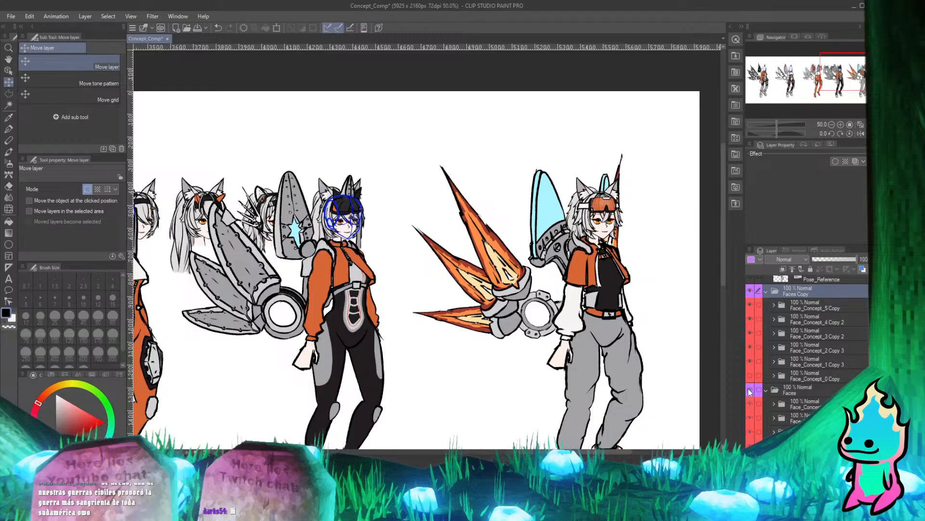
click(750, 390)
click(750, 390)
click(750, 390)
click(750, 390)
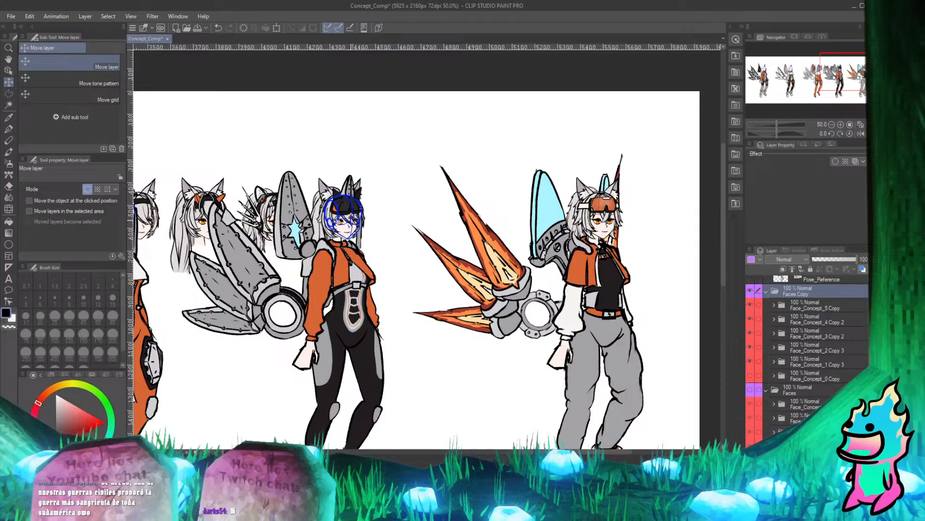
Examine how the black-cap face fits the fourth character's sketched head and collar, at full-figure scale and up close.
scroll(400, 206, down, 3)
scroll(248, 200, up, 3)
scroll(249, 199, down, 3)
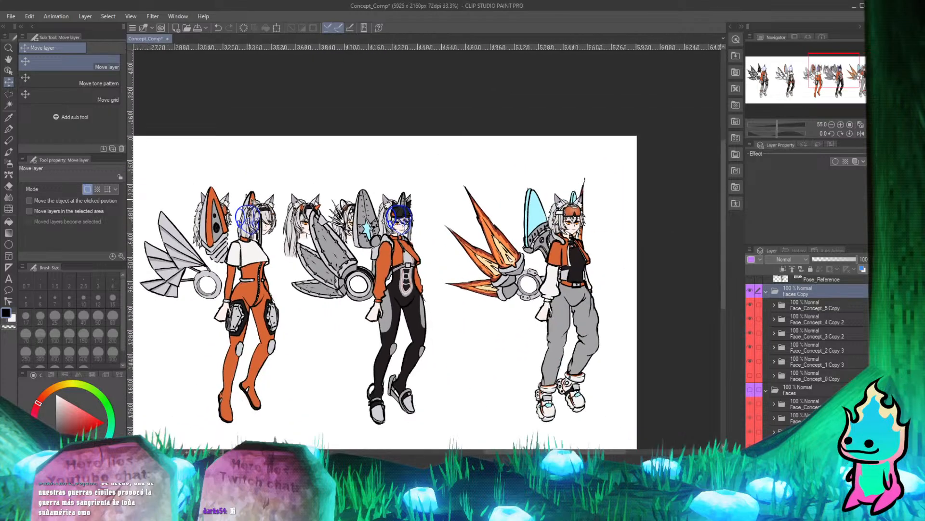
scroll(329, 222, up, 6)
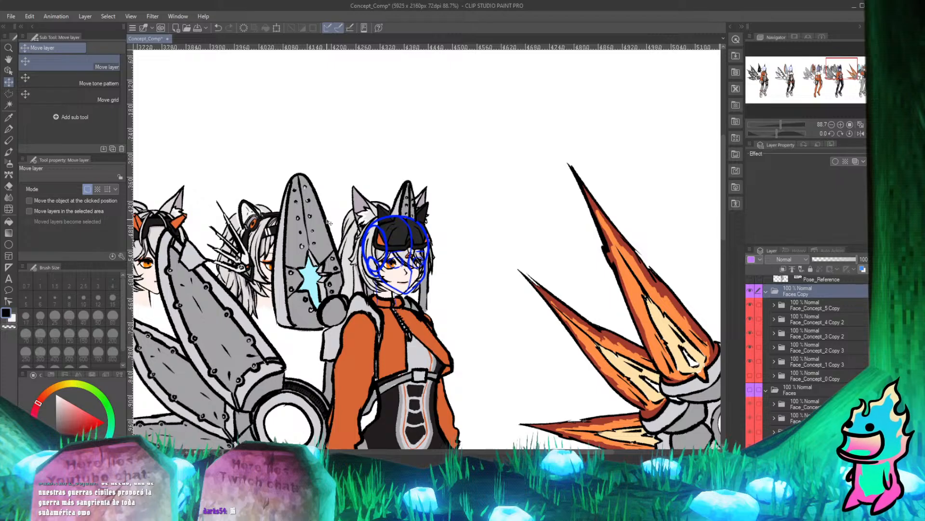
scroll(347, 203, down, 6)
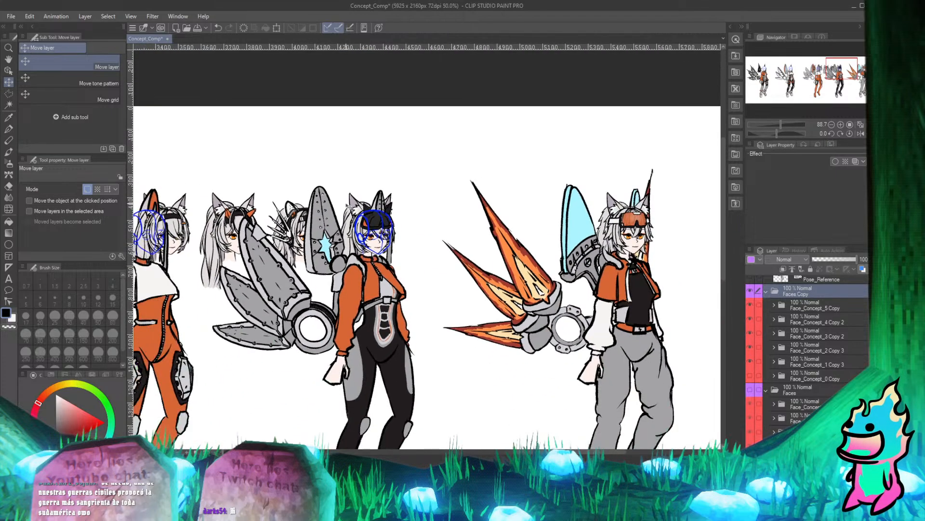
scroll(356, 227, up, 7)
scroll(347, 175, up, 3)
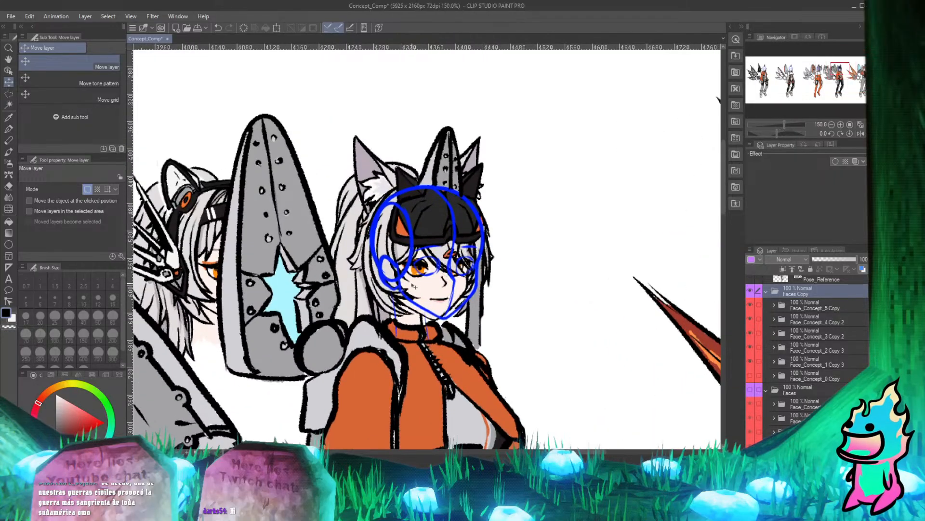
Nudge the Faces Copy folder to fine-tune the black-cap face on the fourth character's sketched head.
scroll(404, 260, up, 4)
drag(438, 273, 457, 272)
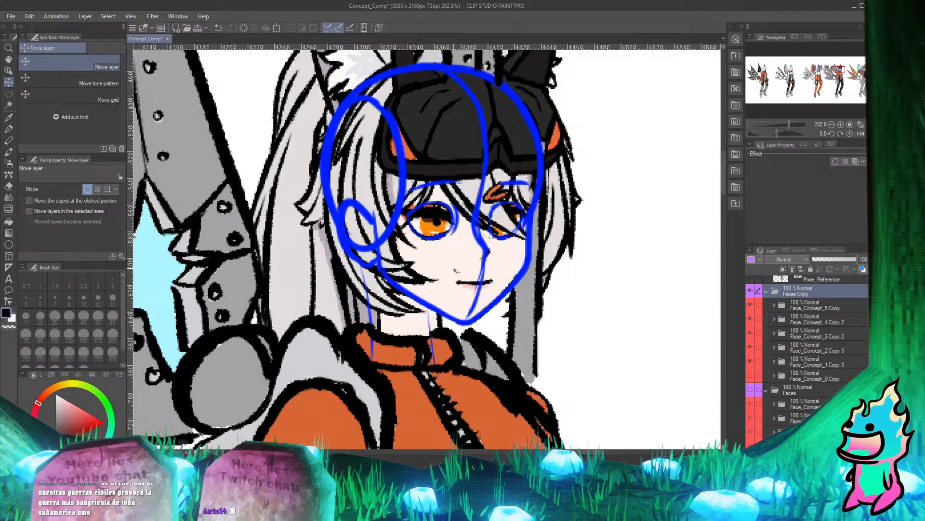
scroll(366, 202, down, 6)
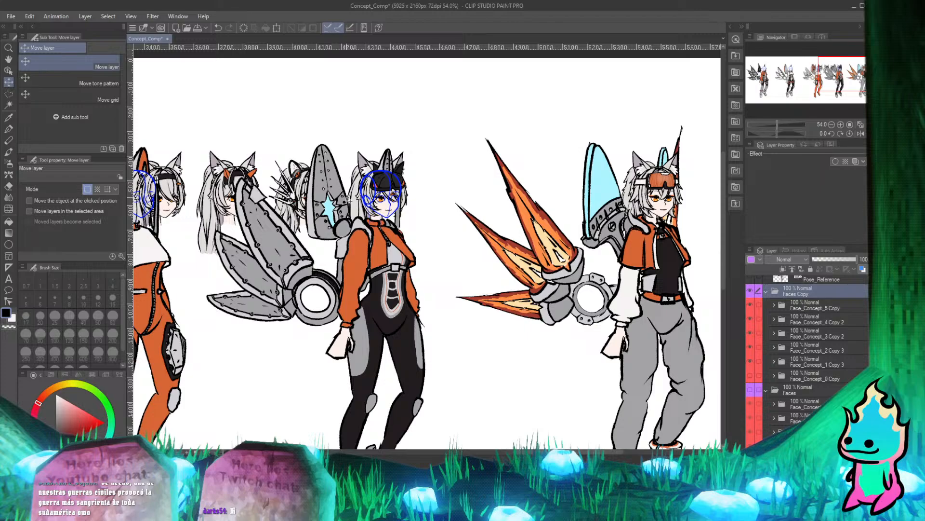
scroll(366, 161, down, 2)
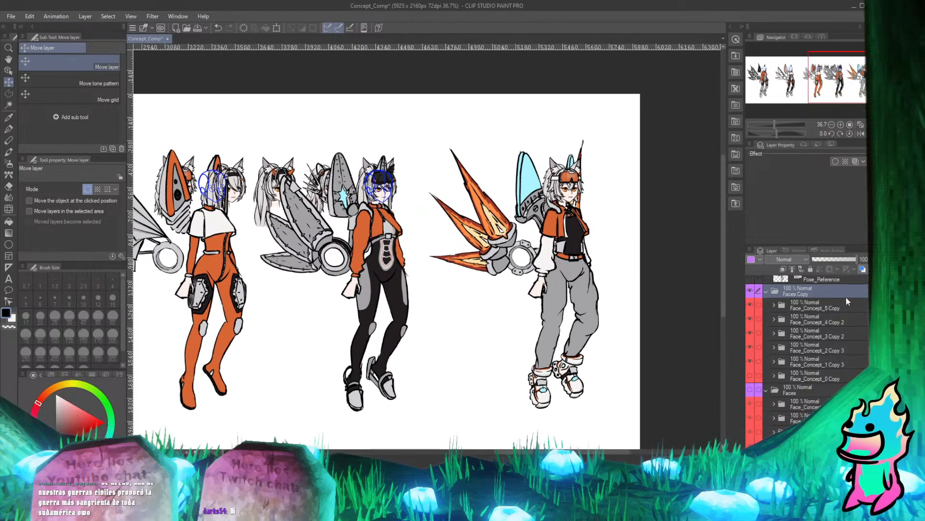
Delete the Faces Copy folder and make the original Faces folder visible again.
click(766, 290)
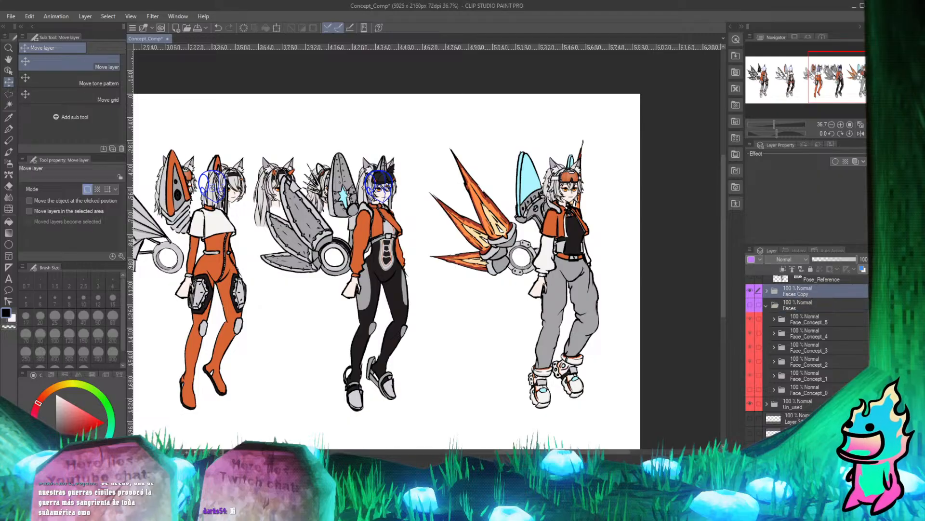
key(Delete)
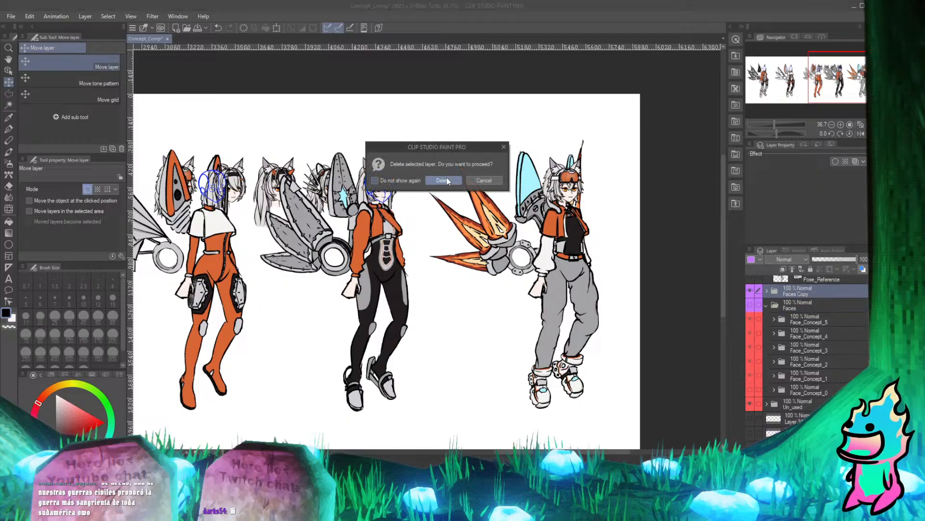
click(446, 181)
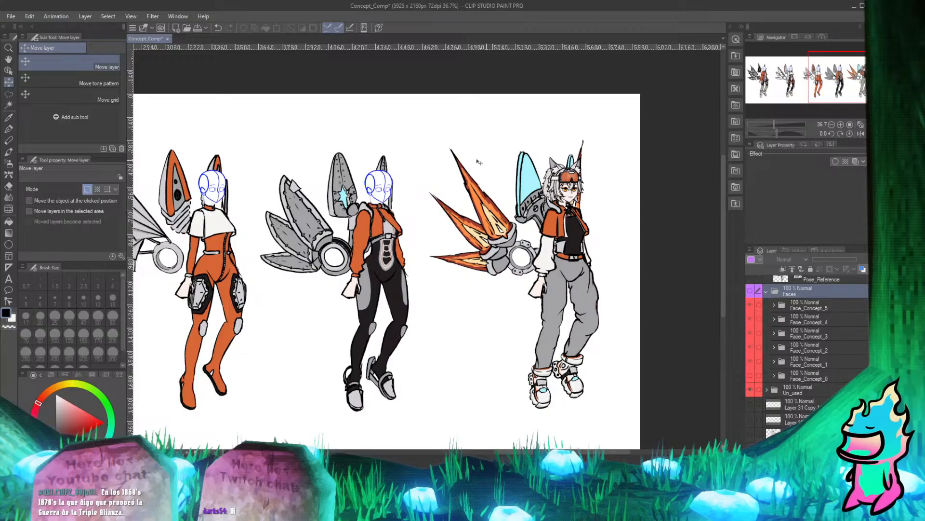
click(750, 290)
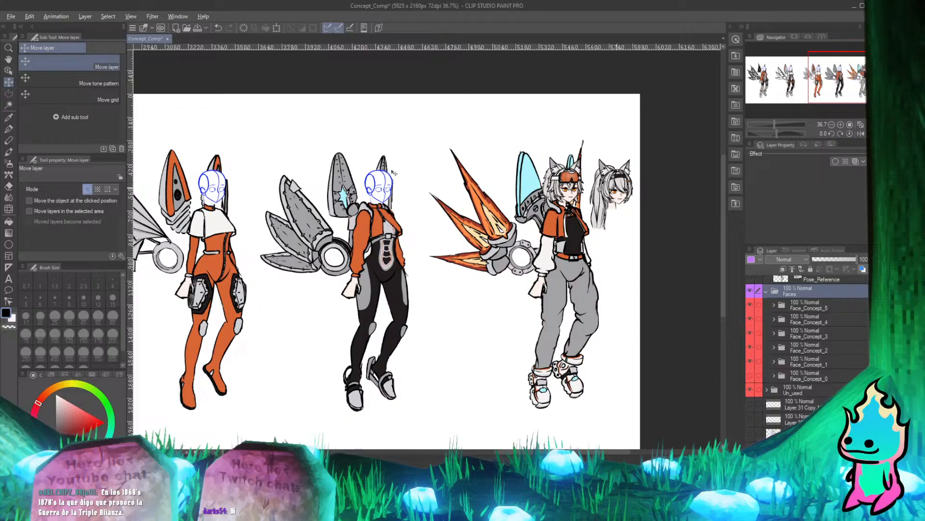
Move the original Faces folder so its black-headband face with mechanical ears sits on the fourth character's sketched head.
drag(391, 170, 257, 178)
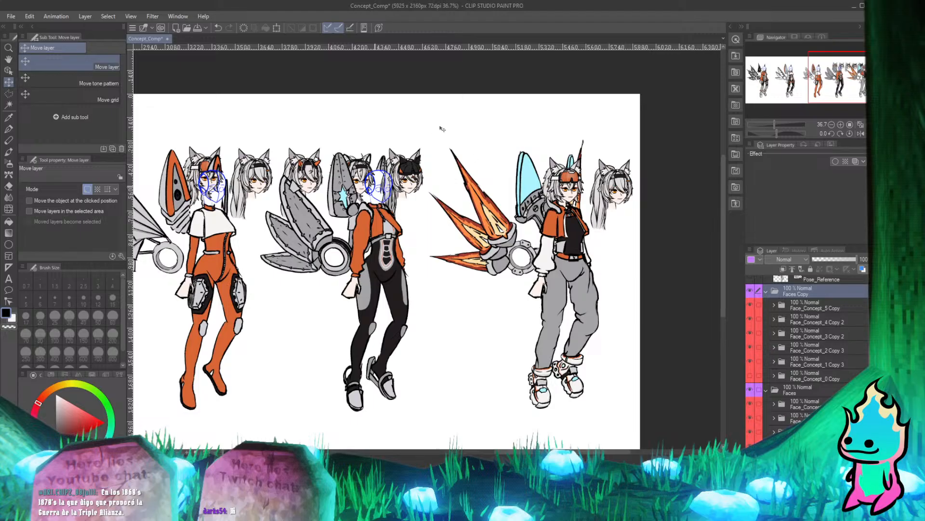
key(ctrl+z)
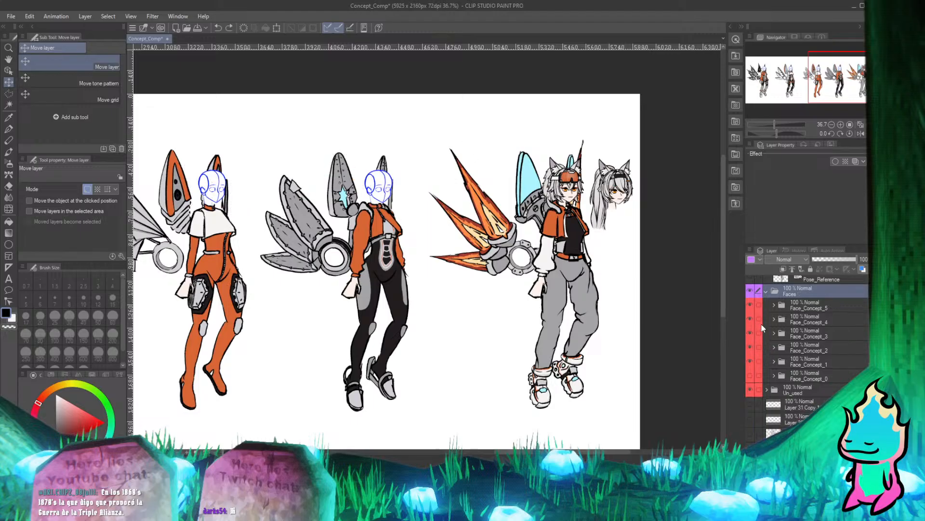
drag(622, 162, 222, 163)
Examine the black-headband face on the fourth character, up close and against the whole character line-up.
scroll(400, 162, up, 2)
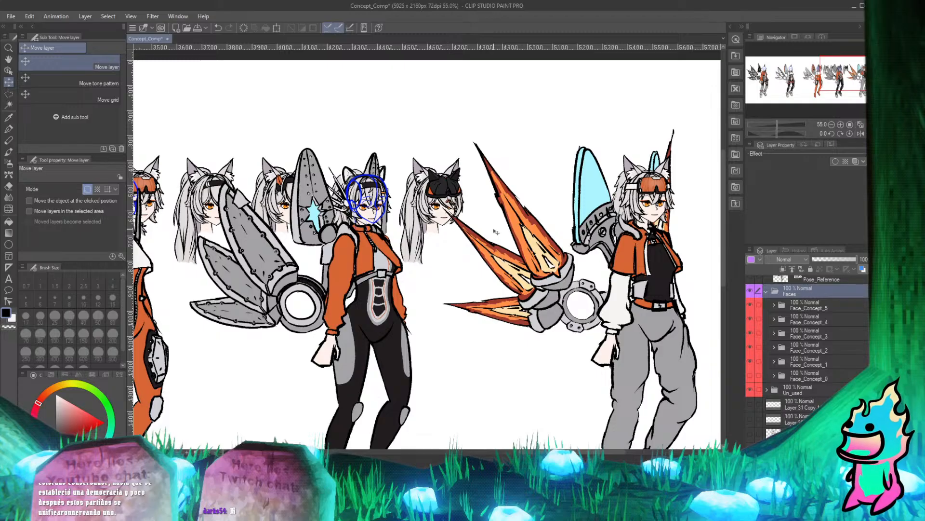
scroll(396, 177, up, 3)
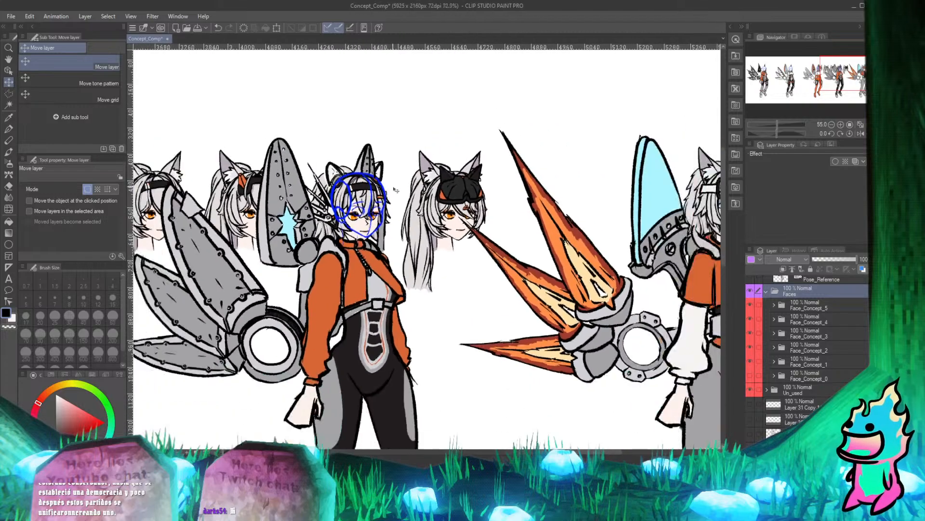
scroll(398, 176, down, 2)
scroll(434, 217, up, 5)
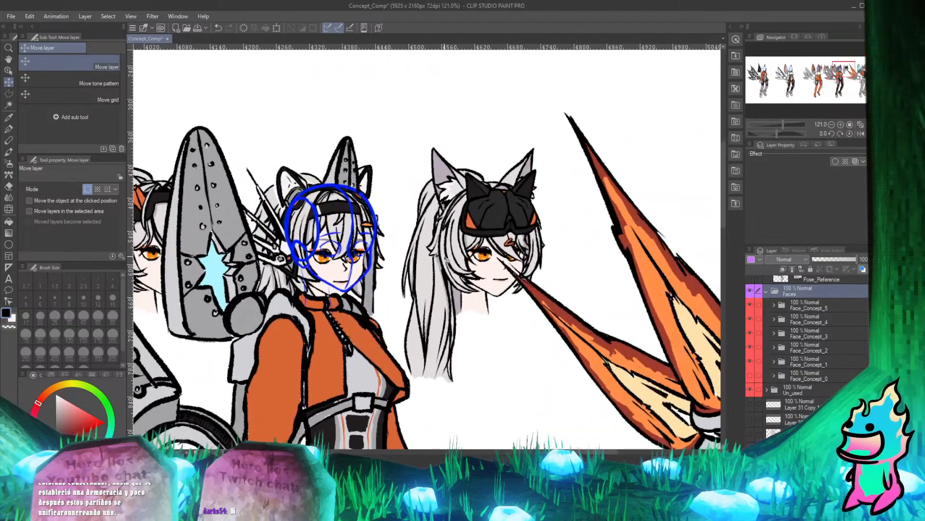
scroll(452, 245, down, 5)
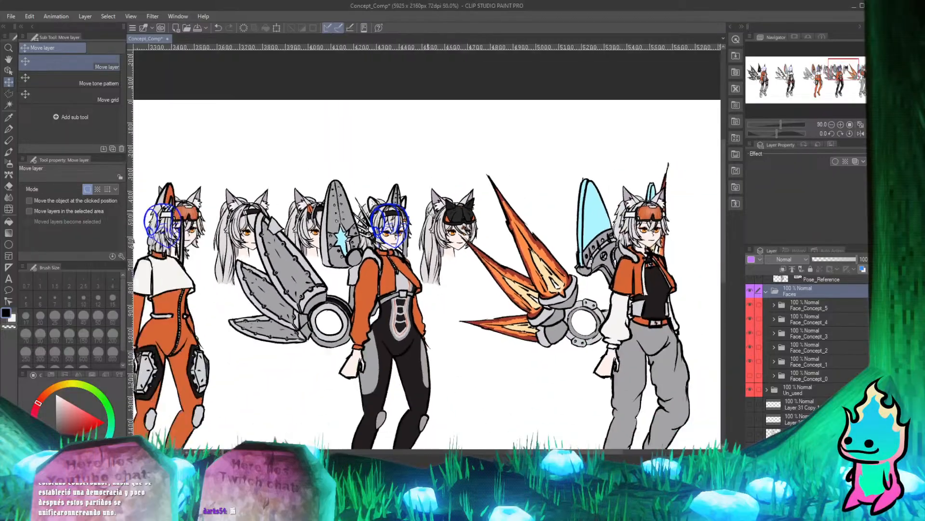
scroll(402, 219, down, 1)
scroll(403, 226, up, 2)
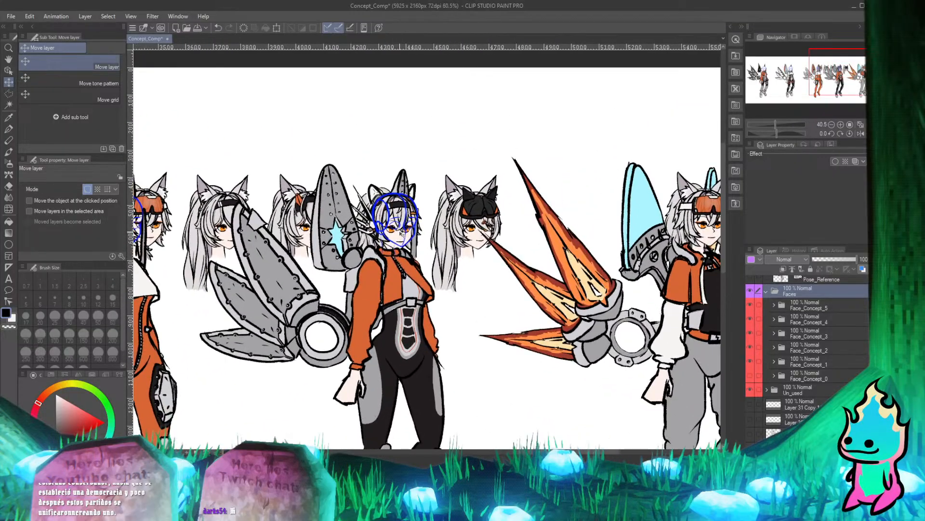
scroll(402, 234, down, 3)
scroll(402, 233, up, 1)
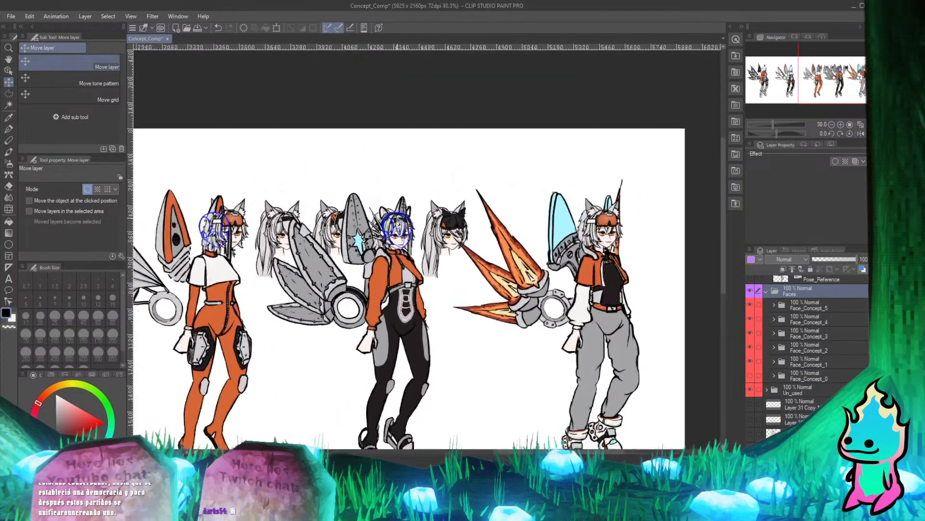
scroll(402, 234, down, 1)
scroll(269, 202, down, 2)
scroll(268, 202, up, 2)
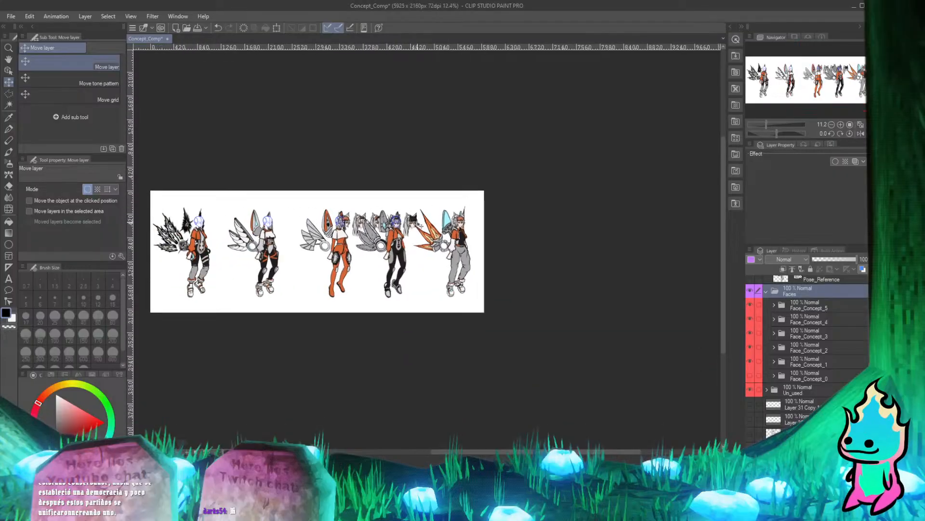
scroll(337, 215, down, 3)
scroll(338, 214, up, 4)
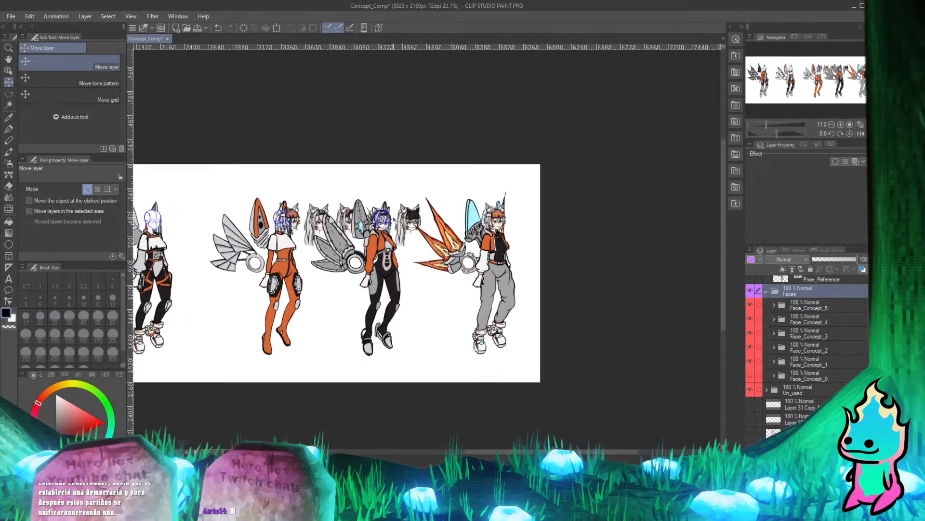
scroll(338, 241, down, 2)
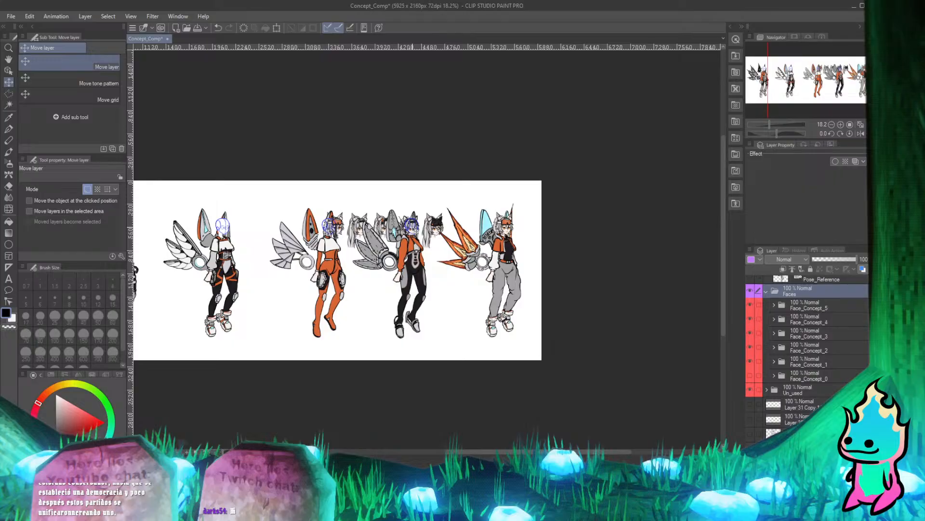
scroll(381, 223, up, 8)
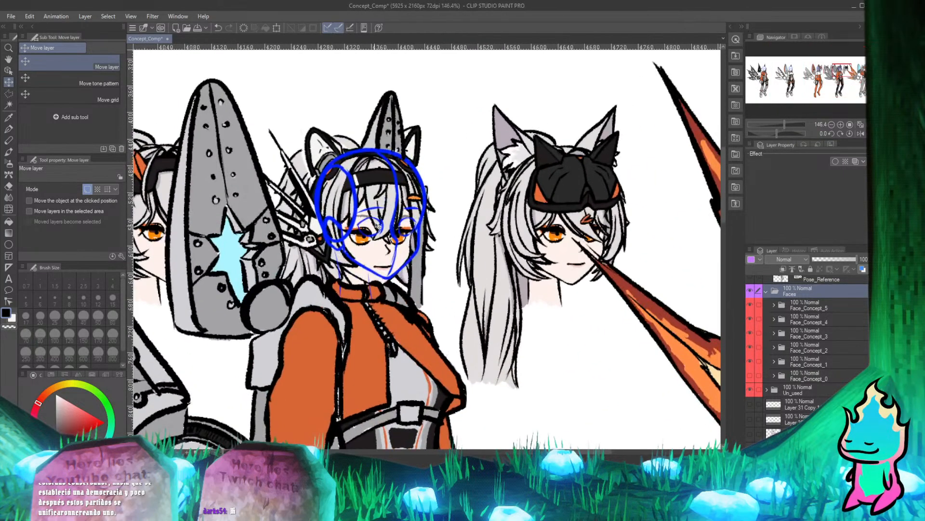
Nudge the Faces folder to align the headband face's eyes and chin with the fourth head's blue sketch lines.
mouse_move(381, 224)
mouse_down()
mouse_move(400, 203)
mouse_move(400, 213)
mouse_move(376, 214)
mouse_up()
scroll(375, 213, down, 3)
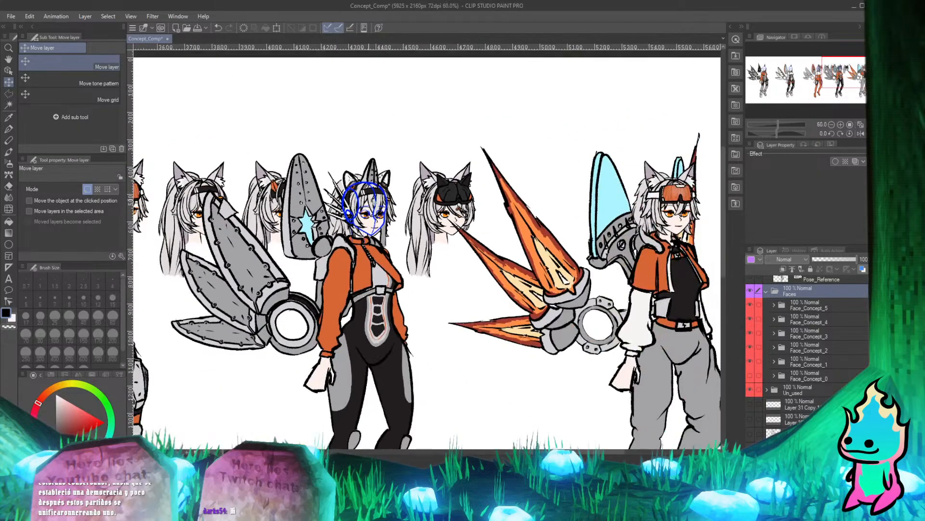
scroll(409, 264, up, 6)
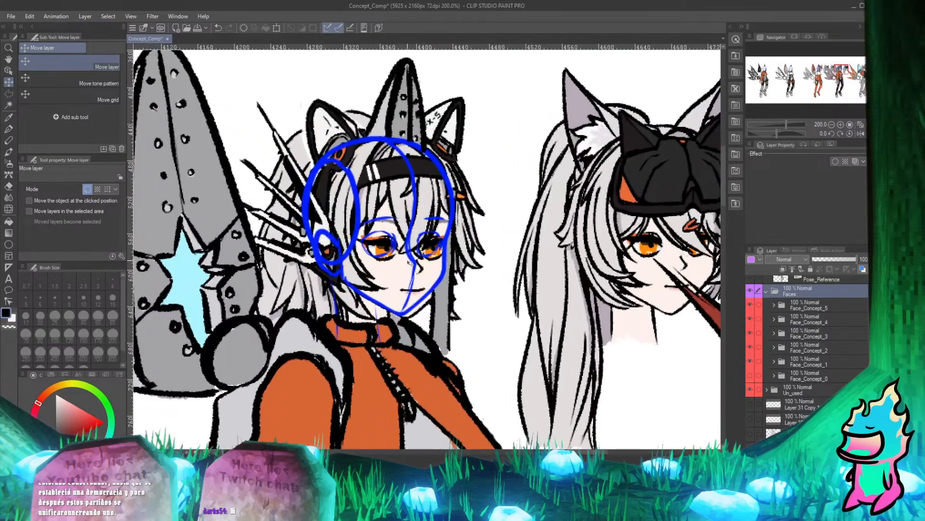
drag(409, 263, 400, 259)
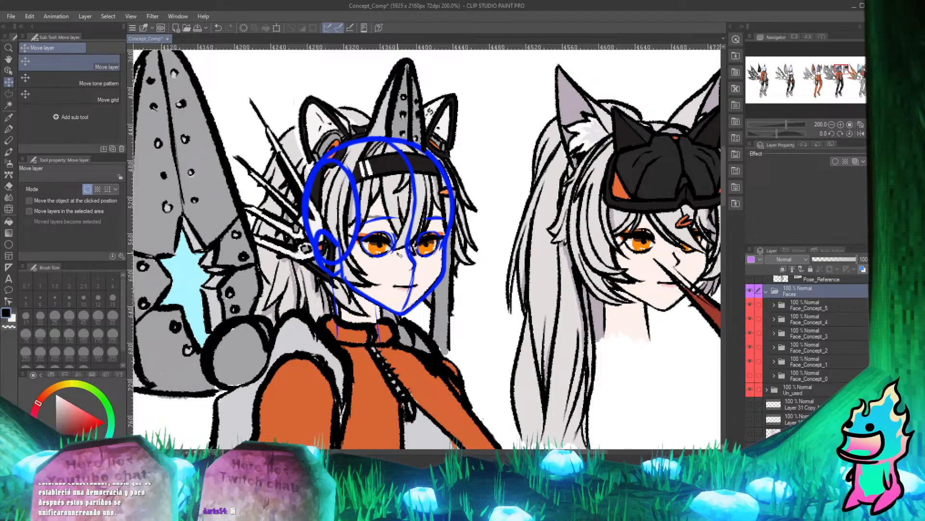
scroll(400, 259, up, 3)
scroll(393, 280, down, 3)
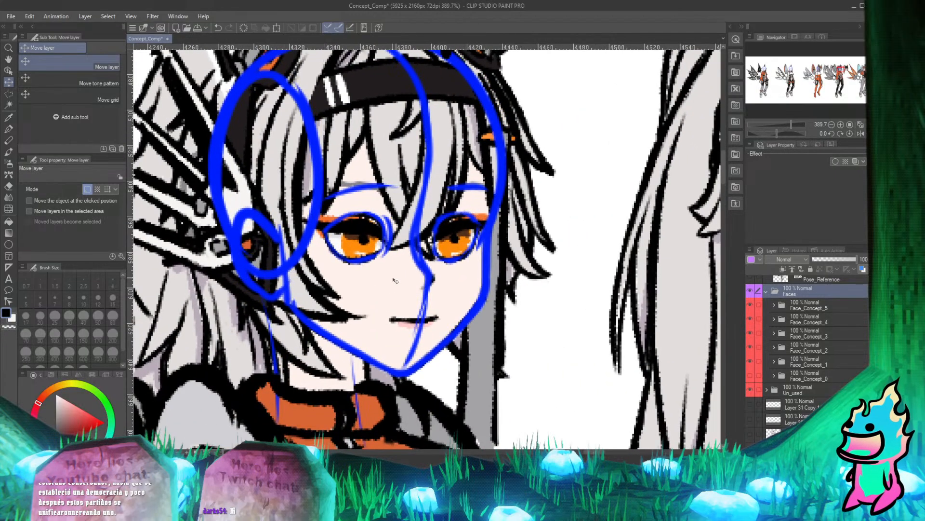
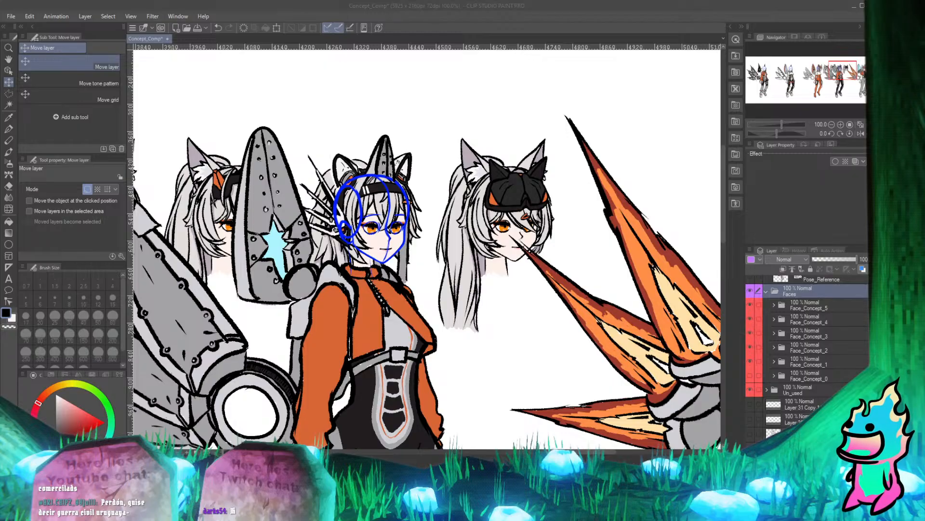
Examine how the black-headband face fits the fourth character's blue head sketch, both up close and beside the neighbouring faces.
scroll(373, 188, down, 5)
scroll(378, 181, up, 5)
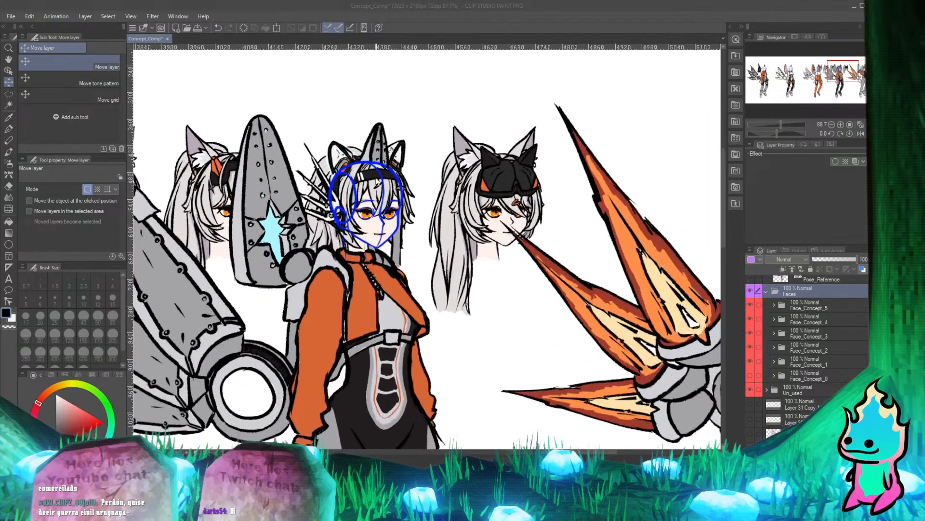
scroll(376, 181, up, 4)
scroll(384, 207, down, 4)
scroll(392, 261, up, 4)
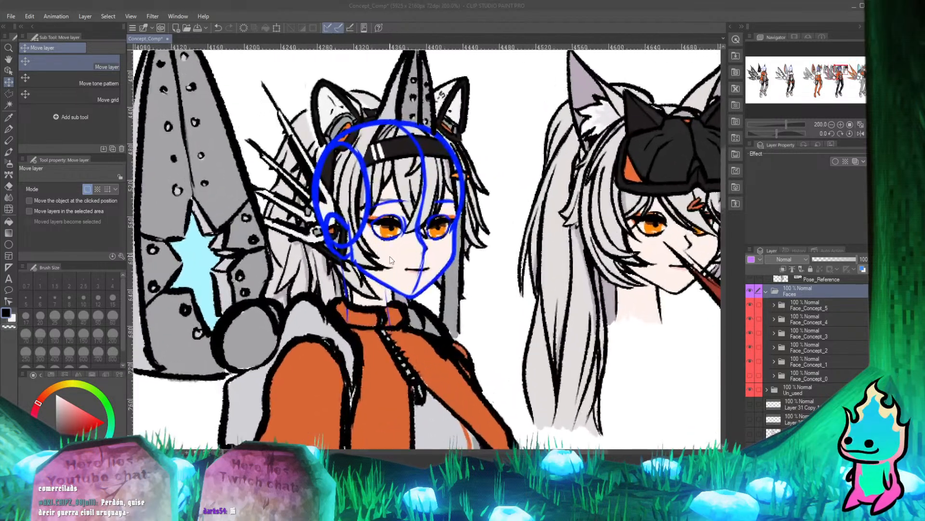
scroll(391, 260, up, 3)
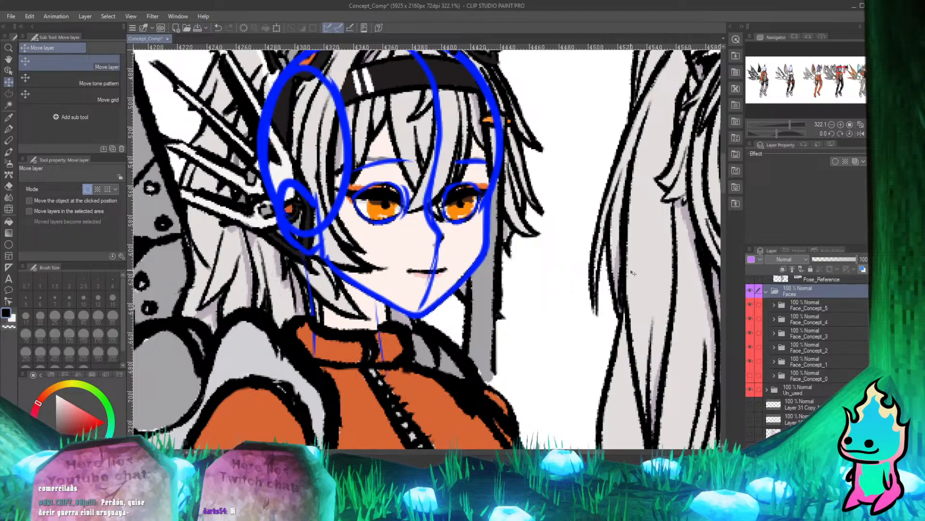
mouse_move(633, 273)
mouse_down()
mouse_move(576, 266)
mouse_move(665, 271)
mouse_up()
scroll(514, 205, down, 3)
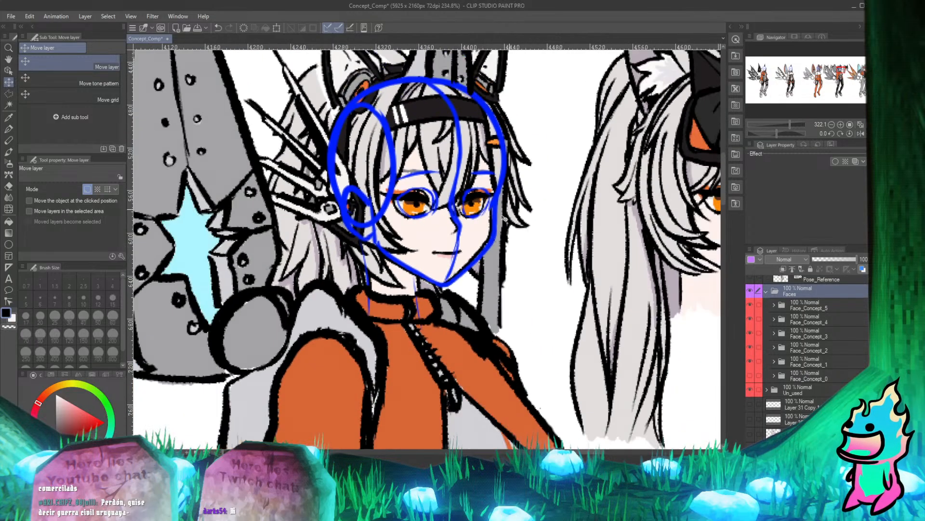
scroll(503, 218, down, 5)
scroll(409, 179, up, 4)
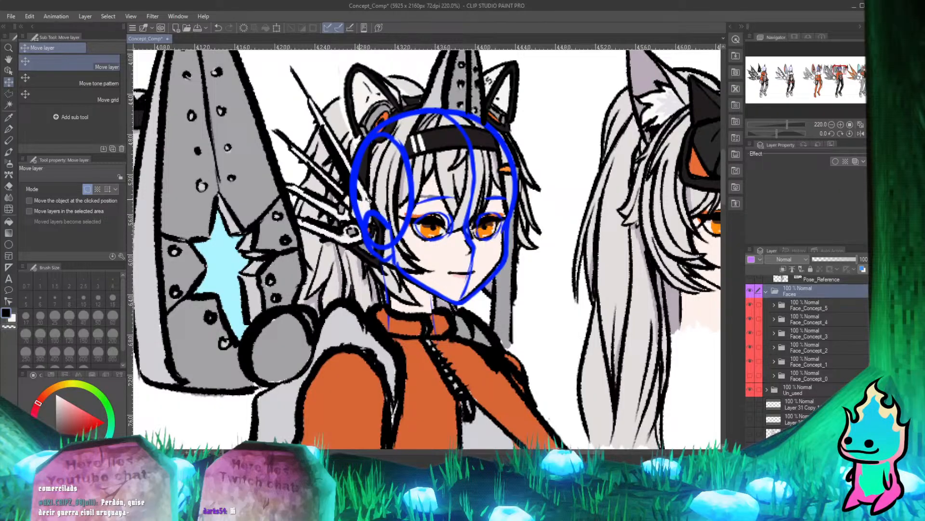
scroll(403, 124, down, 3)
scroll(402, 125, up, 5)
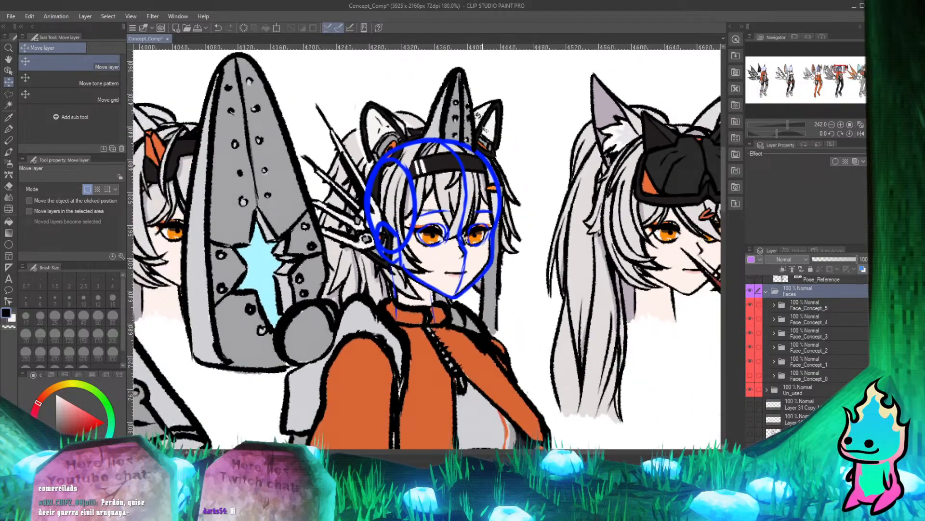
scroll(403, 125, down, 2)
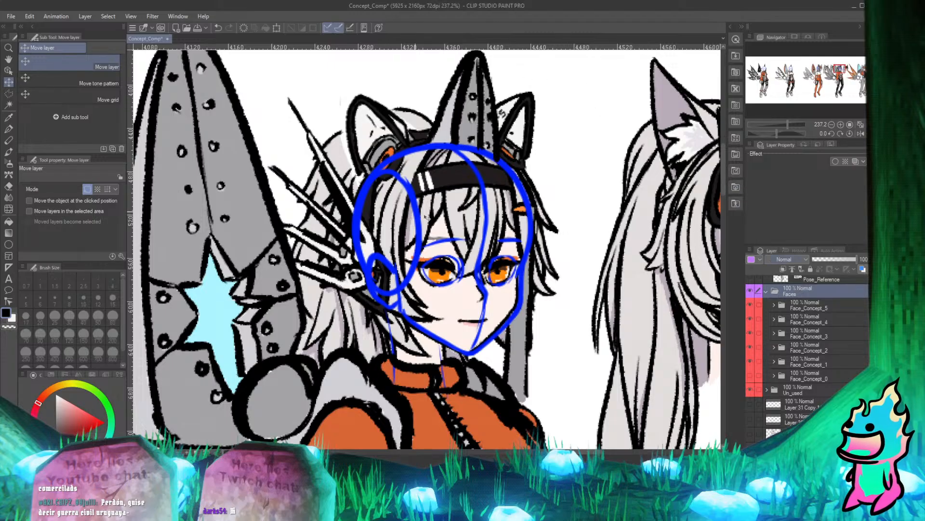
scroll(386, 244, down, 5)
scroll(406, 247, down, 2)
scroll(444, 247, up, 2)
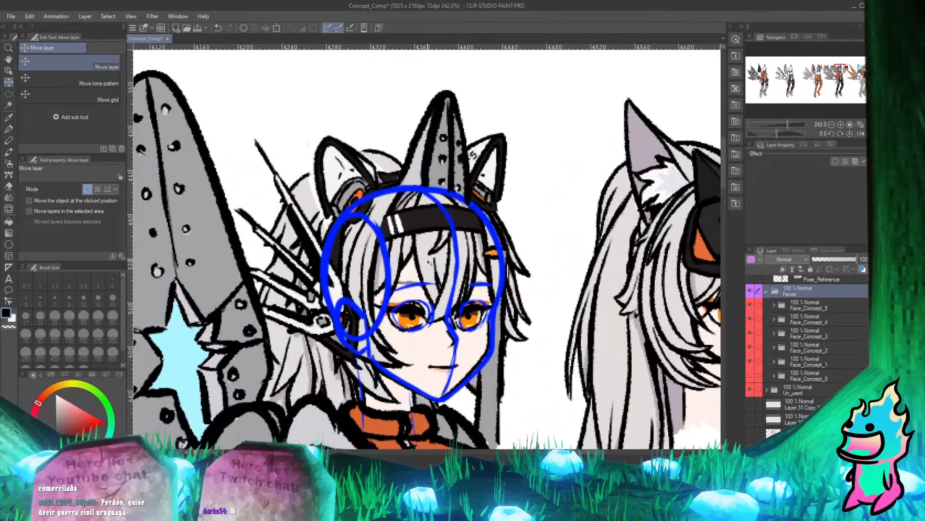
scroll(310, 222, down, 2)
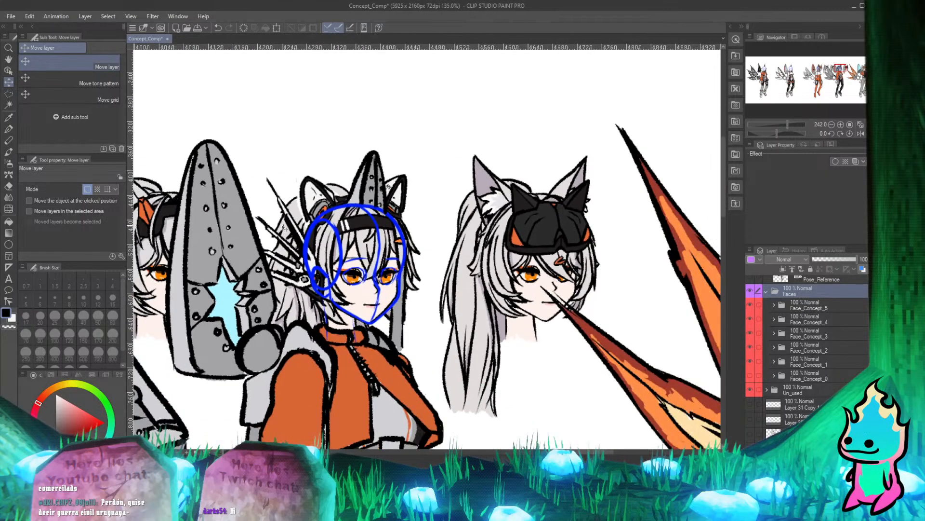
scroll(405, 269, up, 1)
Place a copy of the Face_Concept_4 folder inside the Concept_art_4 folder, below its other layers.
scroll(836, 362, up, 6)
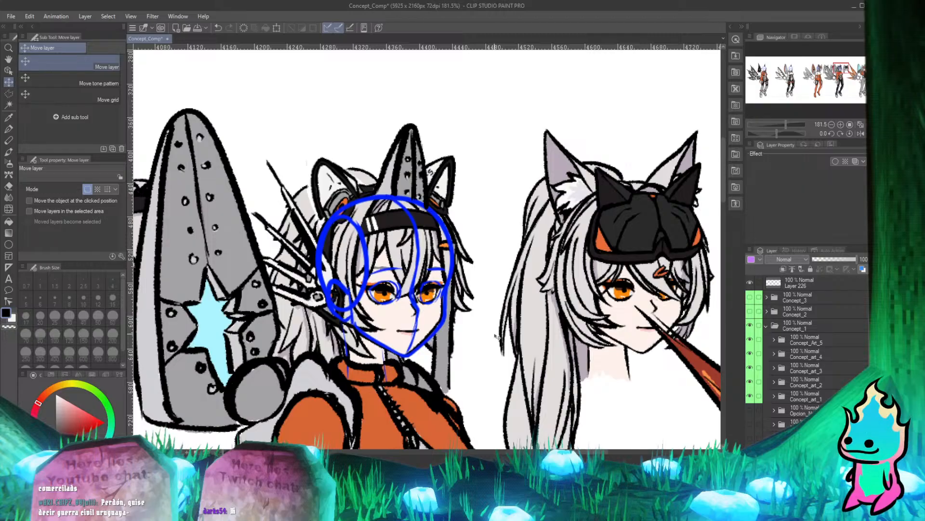
scroll(374, 323, down, 8)
scroll(371, 313, up, 3)
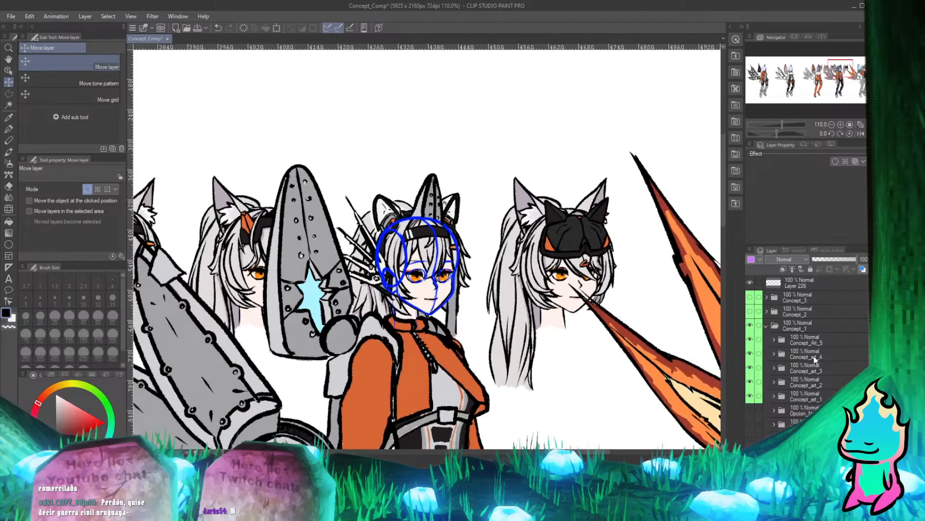
scroll(815, 359, down, 5)
click(802, 352)
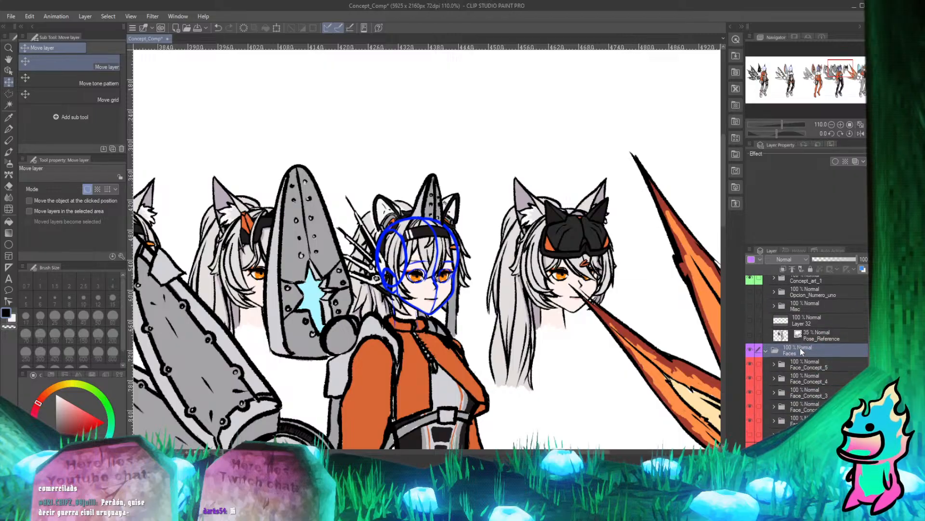
scroll(831, 383, down, 3)
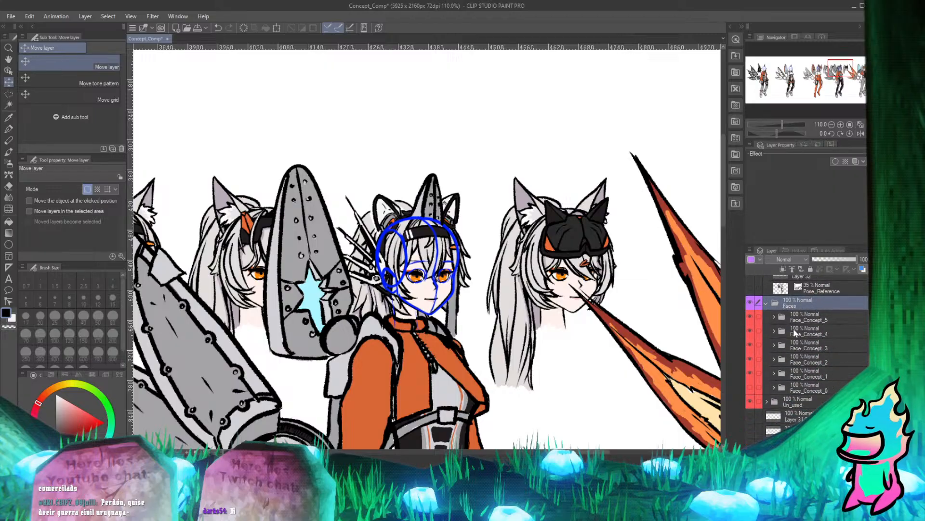
scroll(794, 332, up, 6)
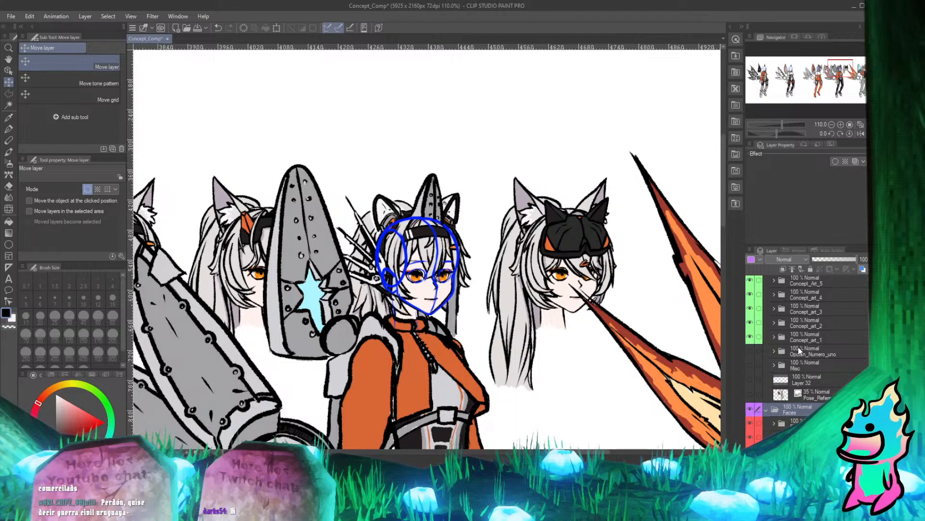
click(801, 437)
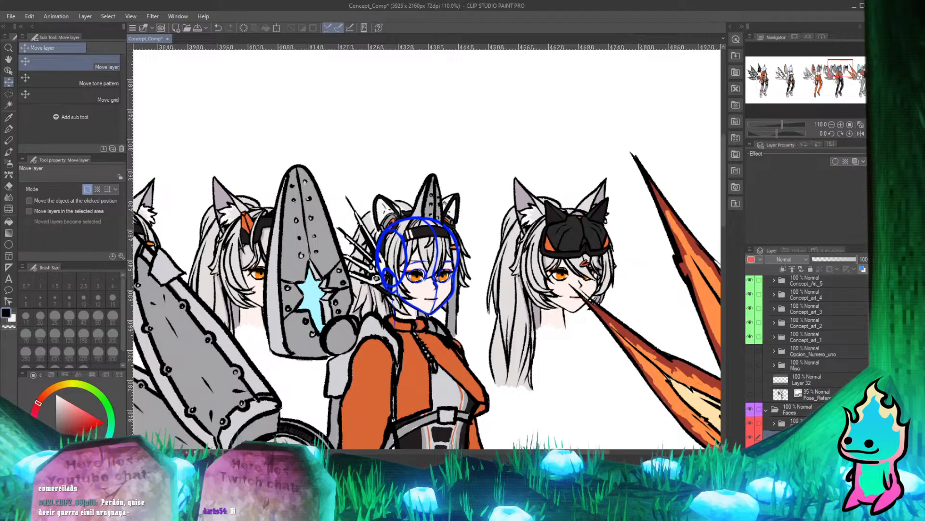
click(774, 295)
scroll(819, 370, down, 4)
click(758, 388)
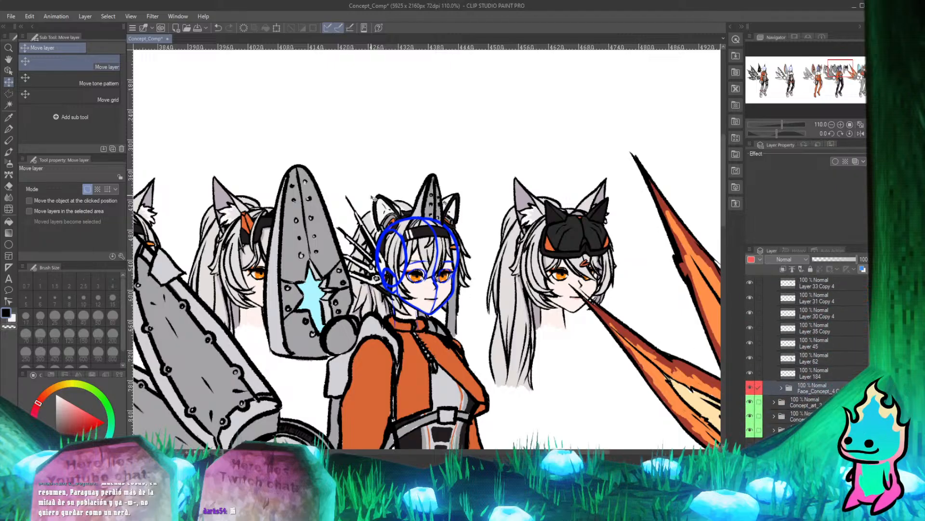
Inspect the headband face on the fourth character at several magnifications, checking the eyes, chin and collar area.
scroll(374, 199, up, 5)
scroll(398, 215, down, 5)
scroll(829, 352, up, 2)
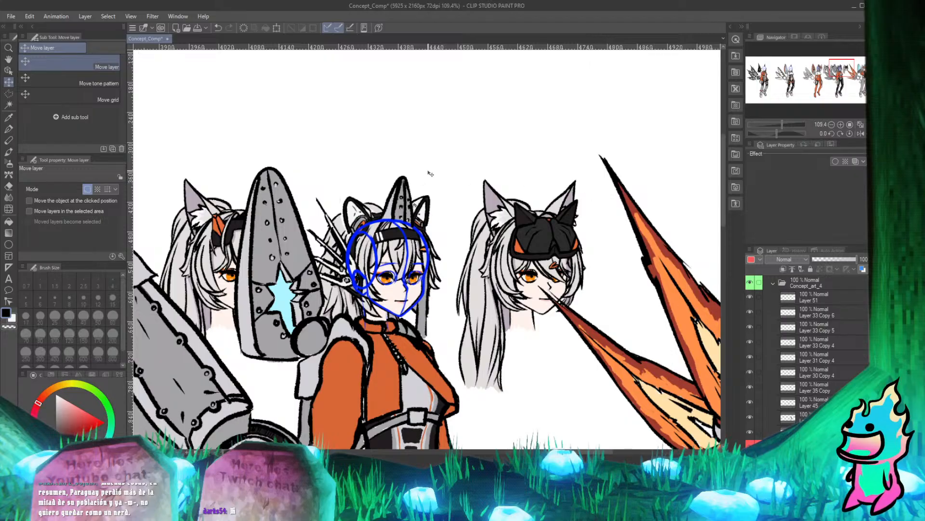
scroll(430, 173, up, 5)
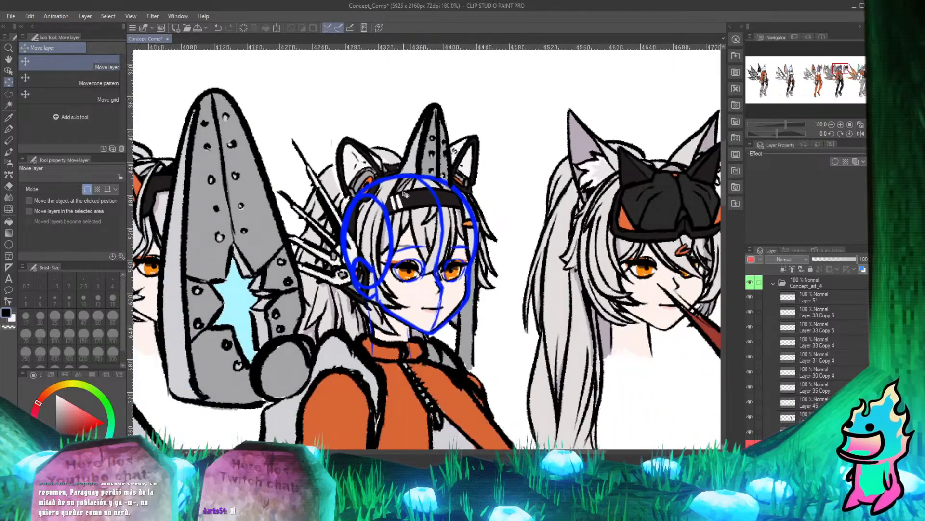
scroll(404, 194, down, 3)
scroll(424, 262, up, 4)
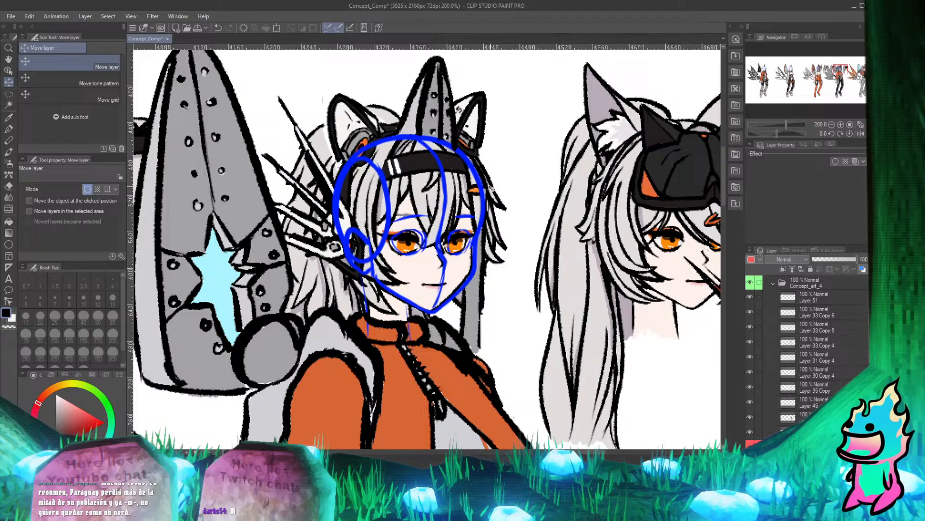
scroll(422, 273, up, 2)
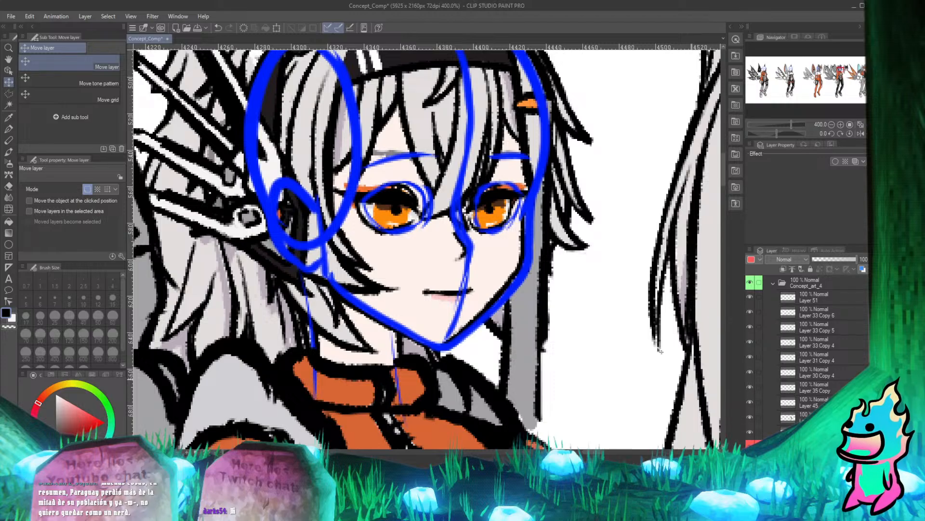
scroll(484, 94, down, 3)
scroll(483, 94, up, 1)
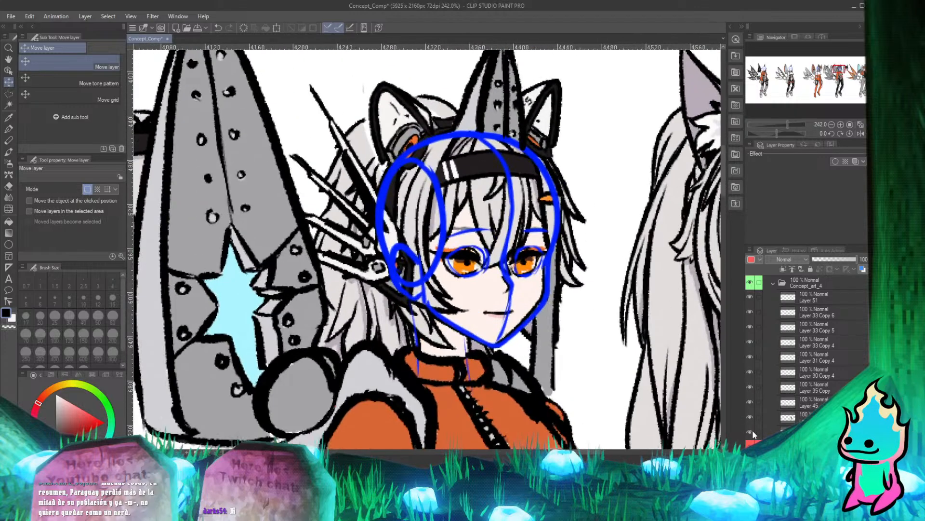
Briefly hide and reshow the lower layers of Concept_art_4, including Layer 62 and Layer 45, to identify their contents.
click(751, 430)
click(751, 416)
click(751, 416)
click(751, 403)
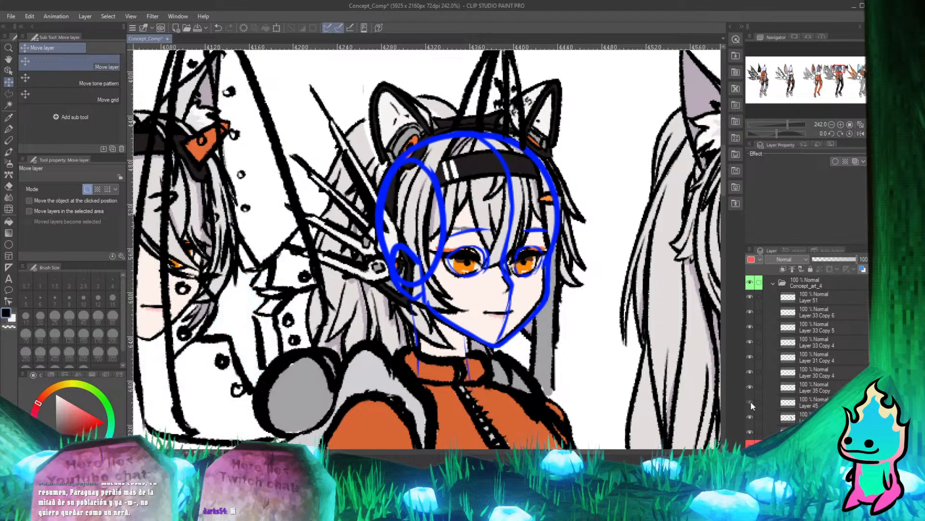
click(751, 402)
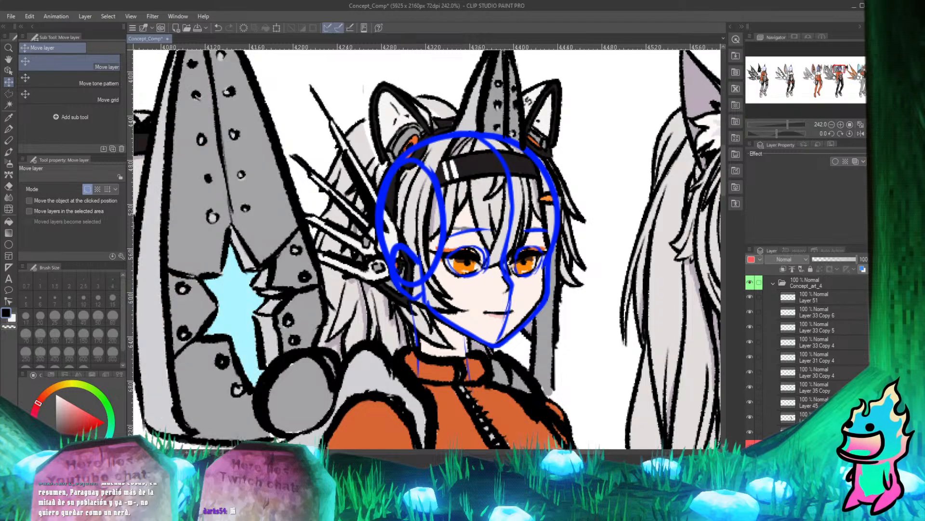
scroll(583, 337, down, 5)
scroll(503, 171, up, 4)
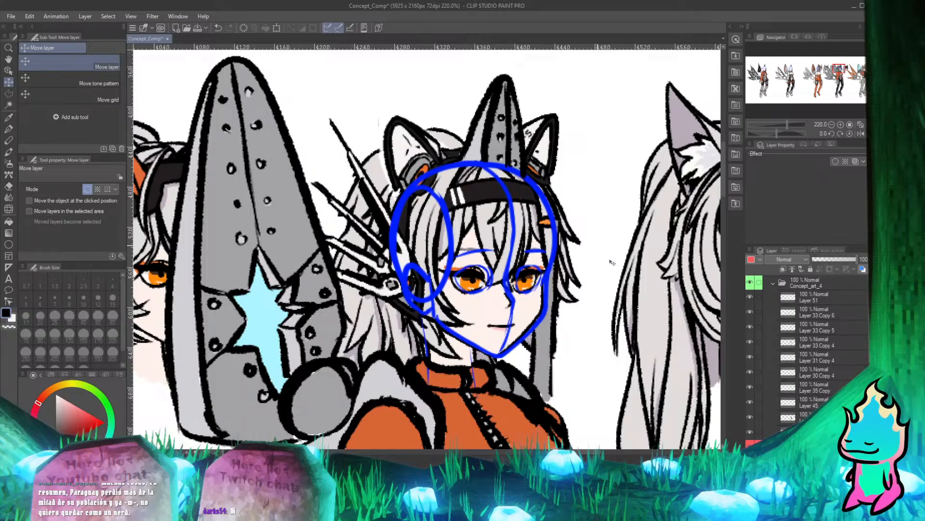
click(750, 416)
click(750, 417)
click(806, 431)
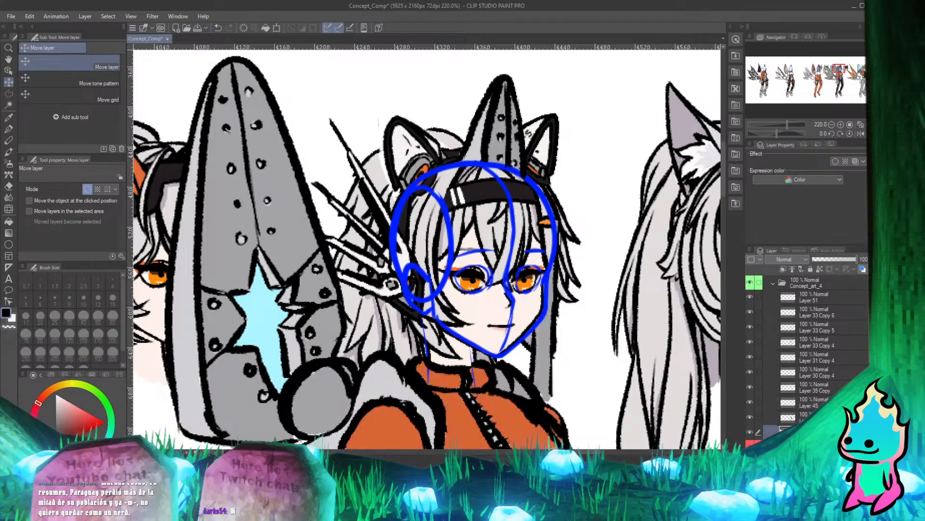
With the full line-up in view, toggle Layer 62, Layer 45 and Layer 35 Copy to find the fourth character's blue sketch.
scroll(407, 91, down, 8)
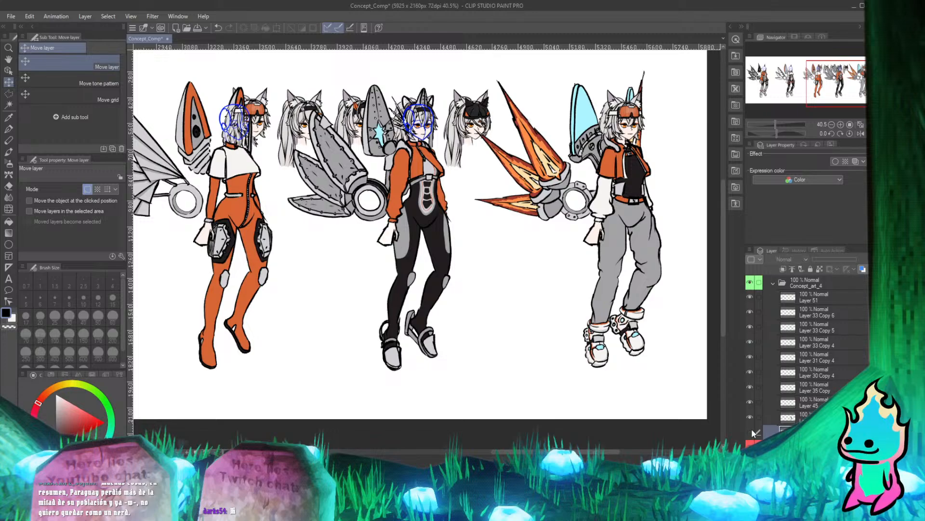
click(750, 416)
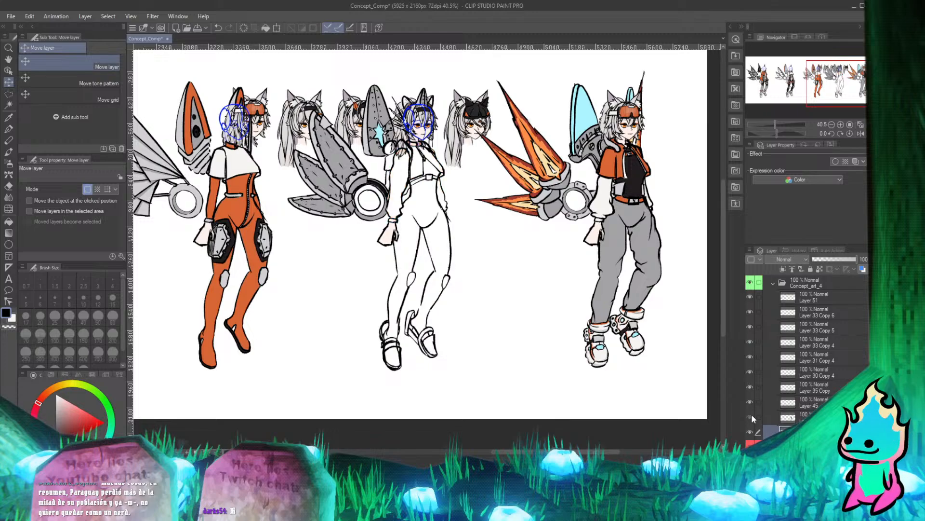
click(750, 416)
click(751, 416)
click(751, 416)
click(751, 415)
click(751, 416)
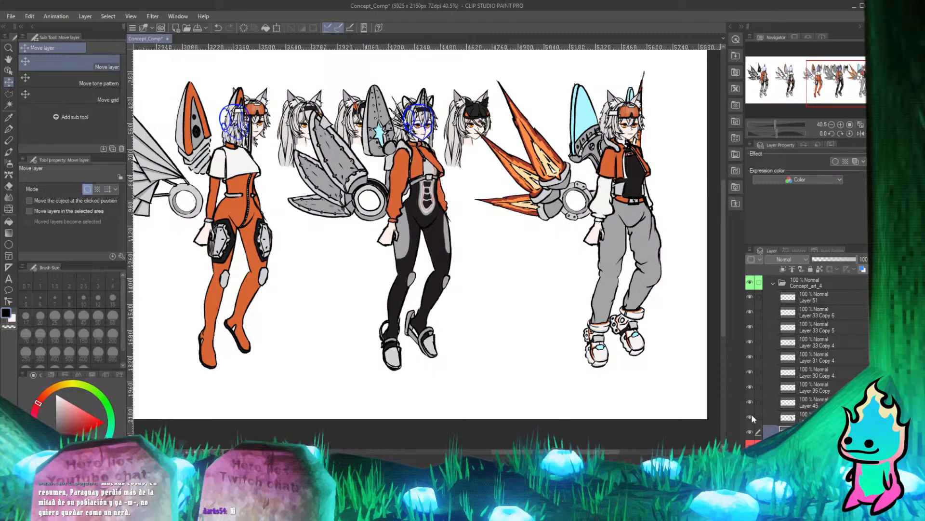
click(749, 401)
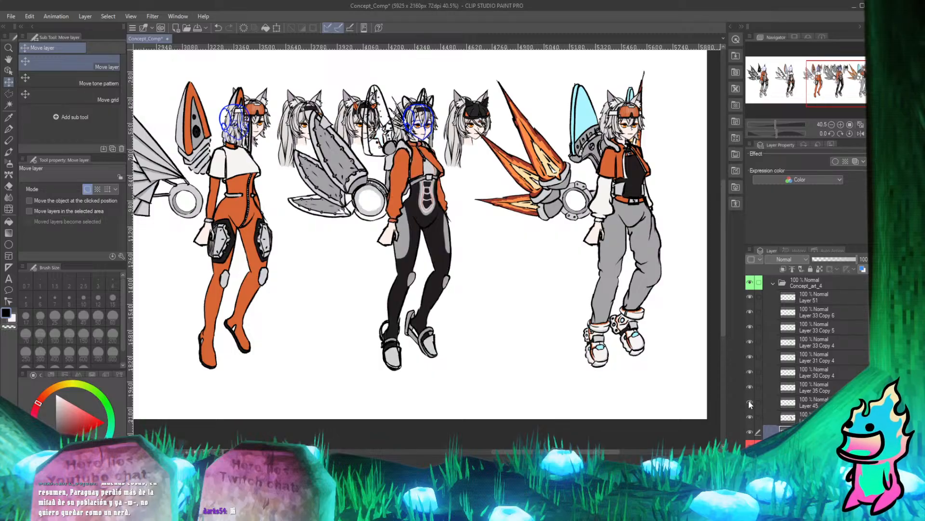
click(749, 402)
click(749, 401)
click(748, 401)
click(750, 386)
click(750, 386)
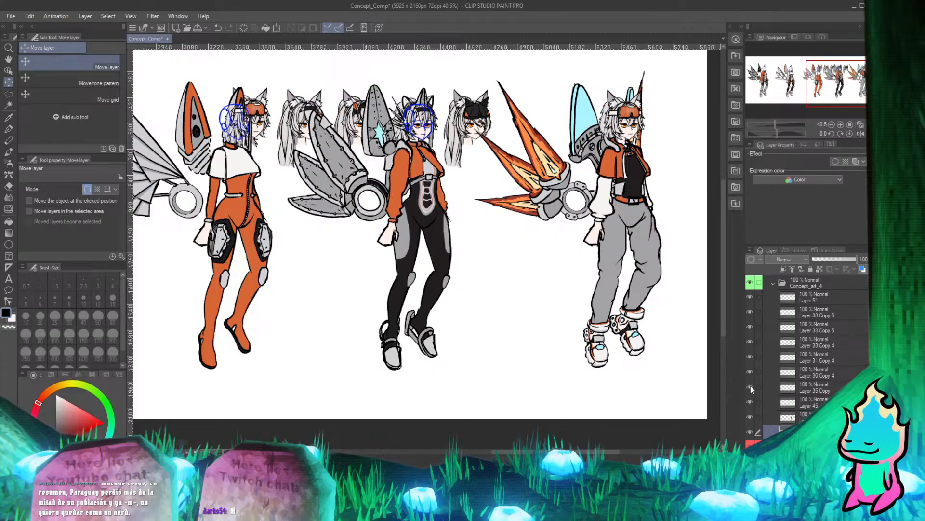
click(750, 385)
click(750, 386)
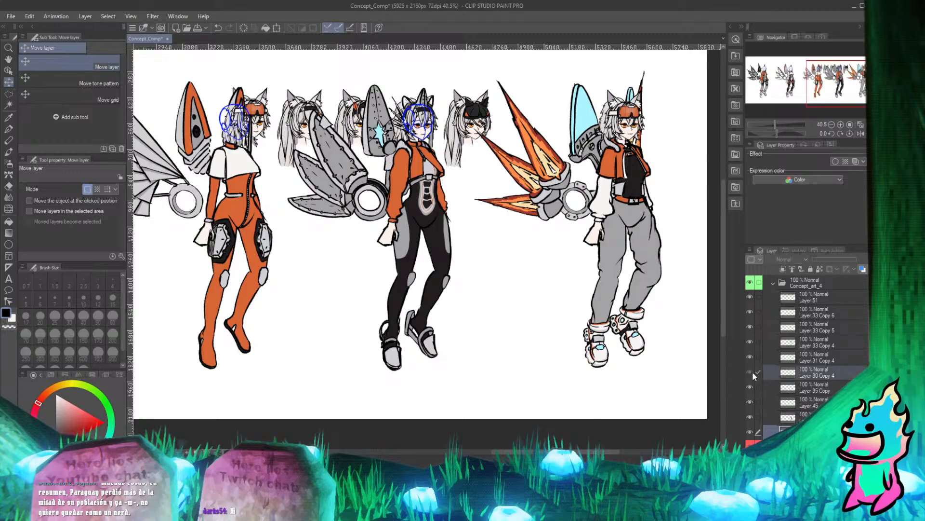
Hide Layer 31 Copy 4 and Layer 30 Copy 4 to remove the blue head sketch from the fourth character.
click(750, 356)
click(750, 355)
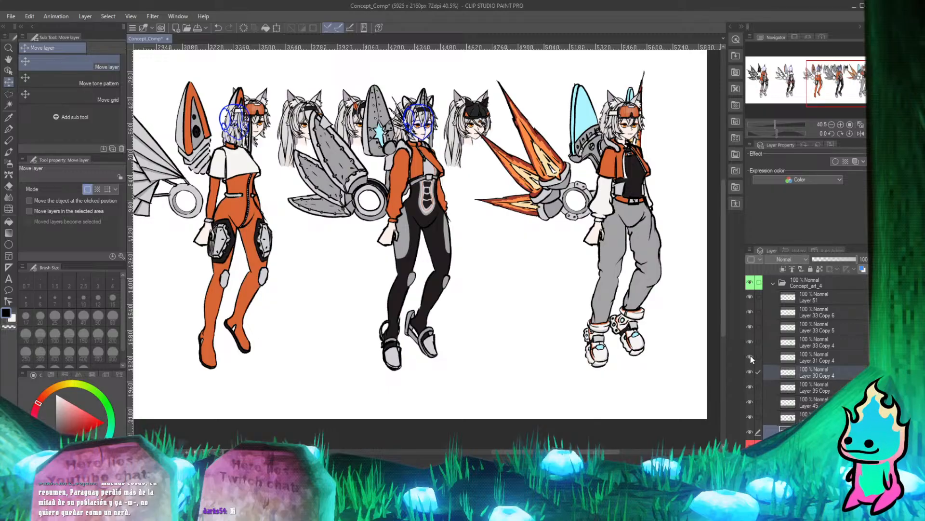
click(750, 356)
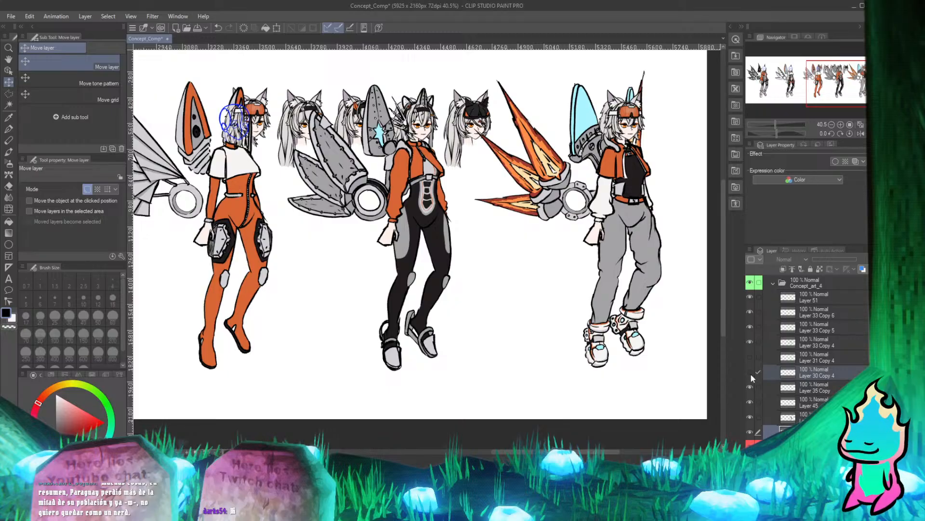
scroll(430, 124, up, 14)
scroll(478, 261, down, 6)
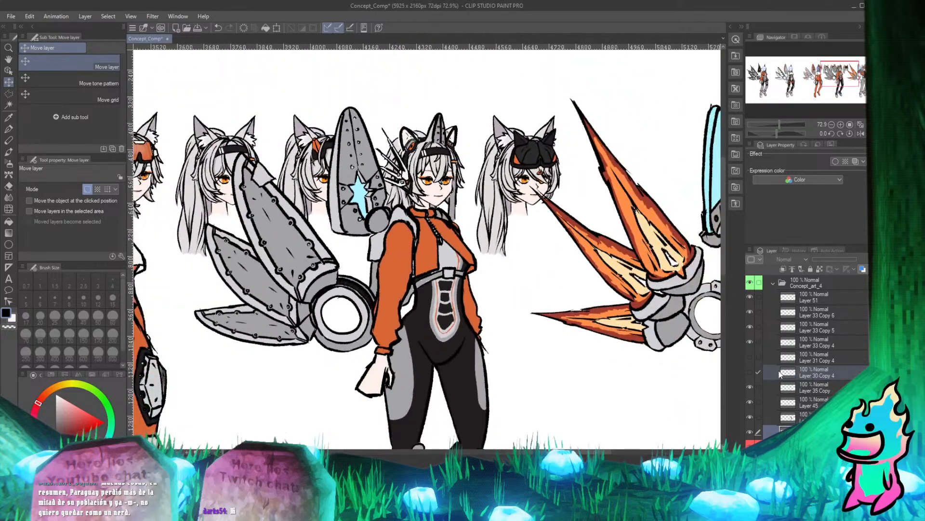
click(750, 372)
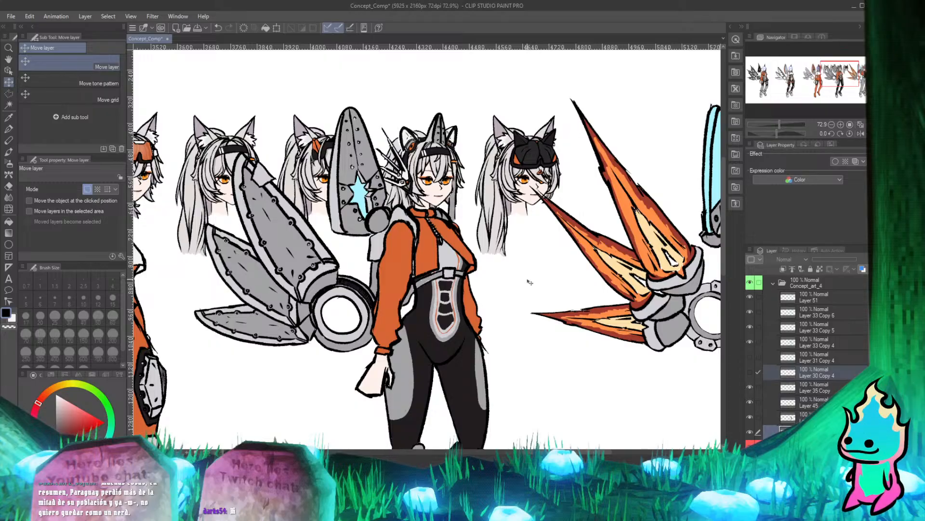
Delete the hidden blue sketch layers Layer 31 Copy 4 and Layer 30 Copy 4 from the Concept_art_4 folder.
scroll(407, 172, down, 2)
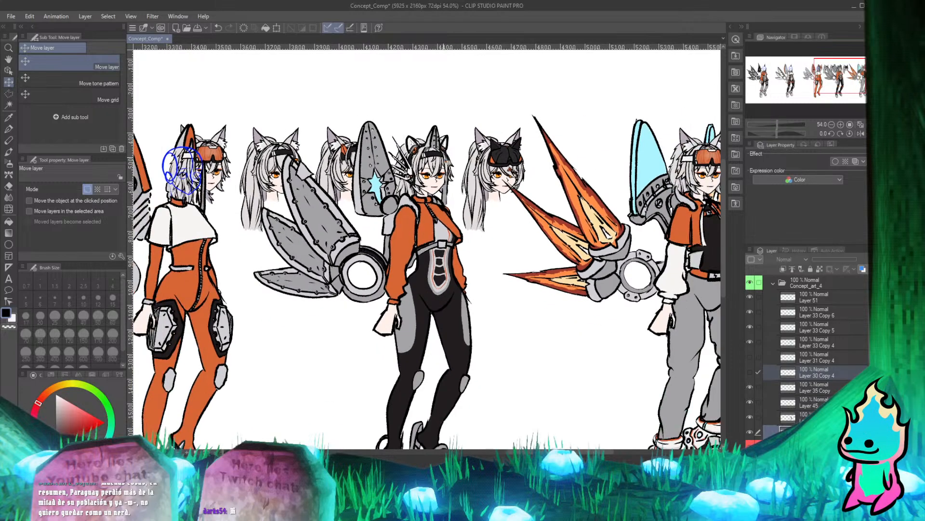
scroll(385, 146, up, 5)
scroll(386, 146, up, 2)
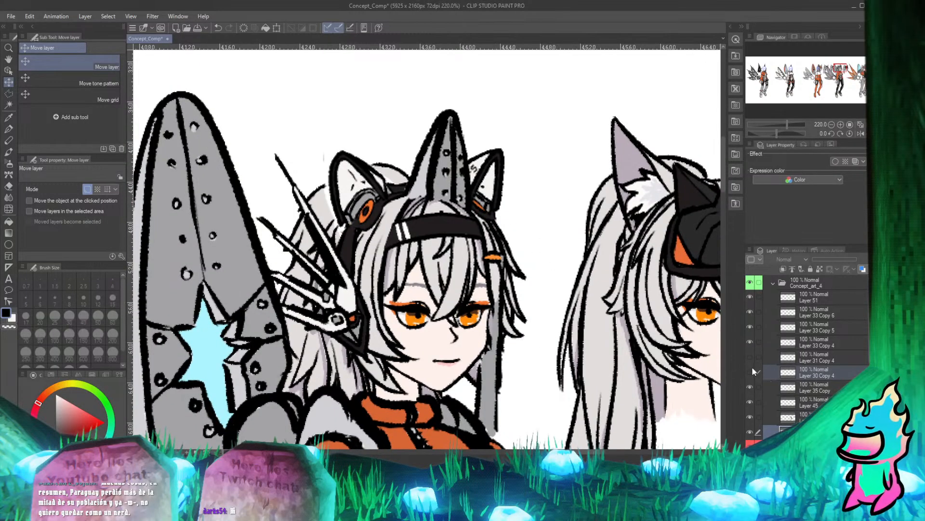
shift+click(805, 360)
click(808, 356)
ctrl+click(811, 375)
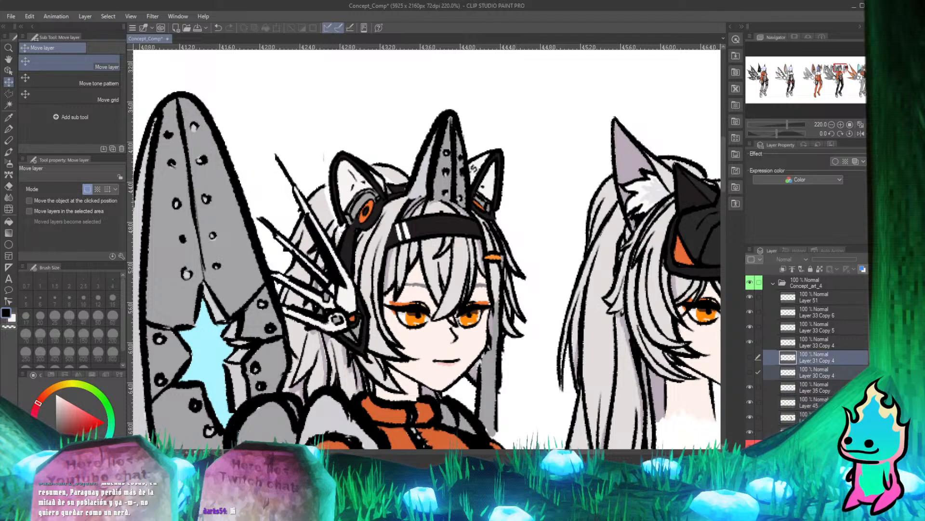
key(Delete)
click(450, 182)
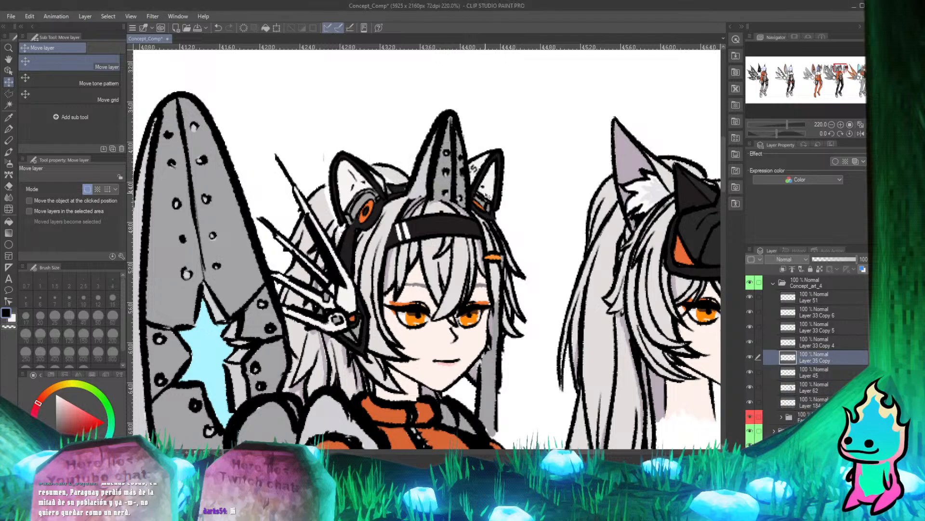
Toggle Layer 33 Copy 4 and Layer 45 to identify which parts of the fourth character each one holds.
scroll(451, 224, down, 3)
scroll(456, 208, up, 1)
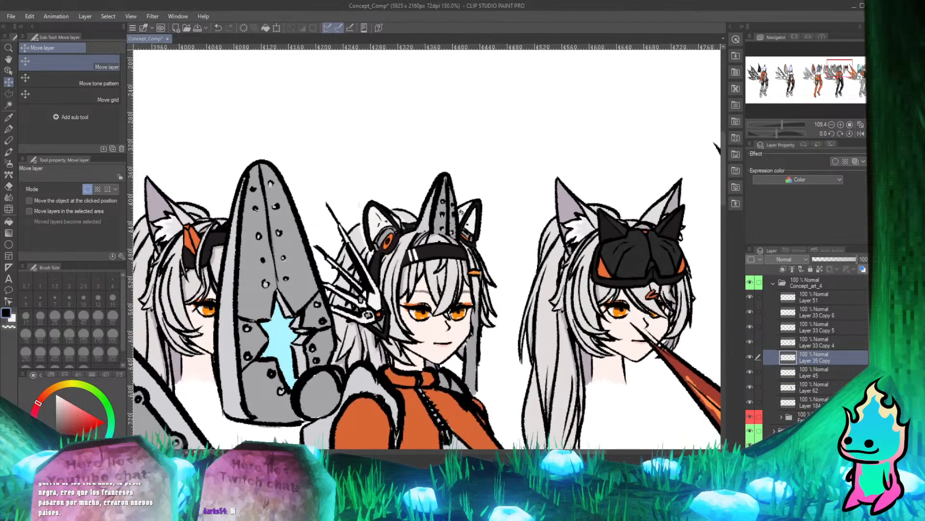
click(751, 341)
click(751, 341)
click(750, 341)
click(750, 341)
click(750, 342)
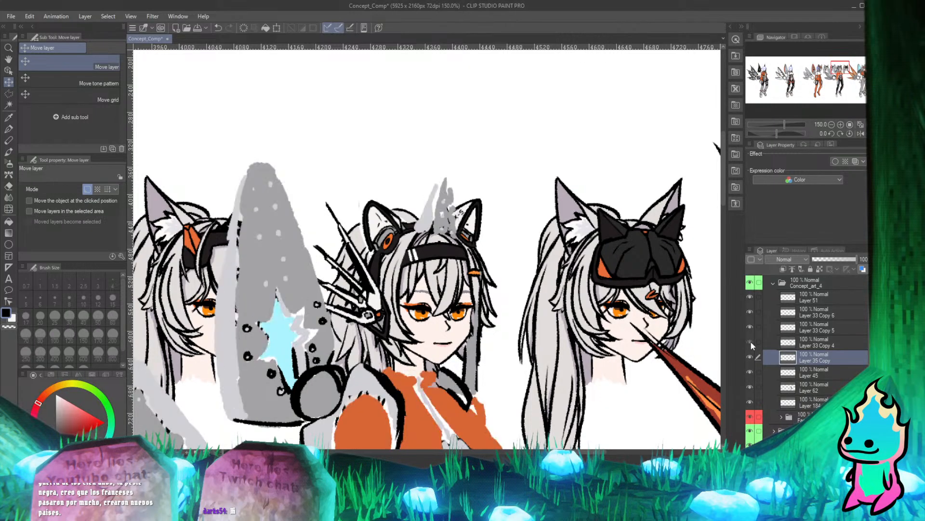
click(750, 341)
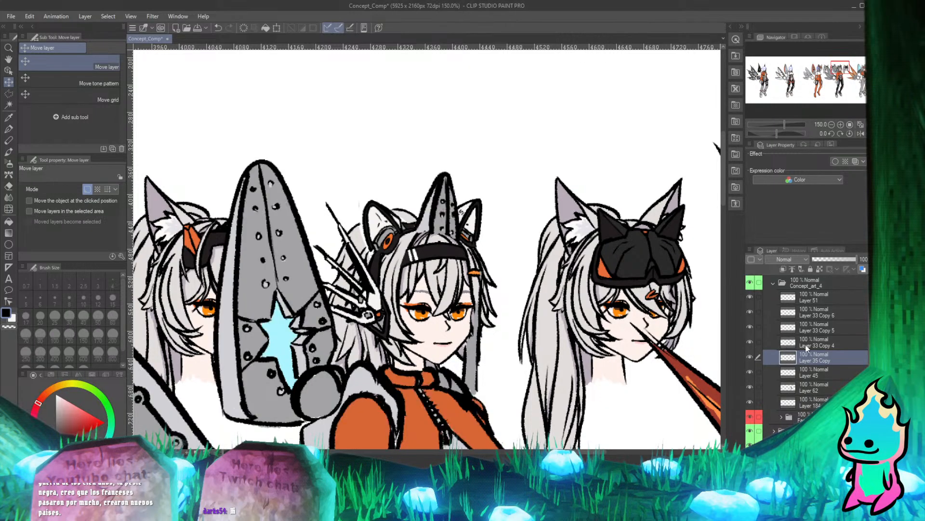
click(750, 372)
click(750, 371)
click(750, 370)
click(750, 370)
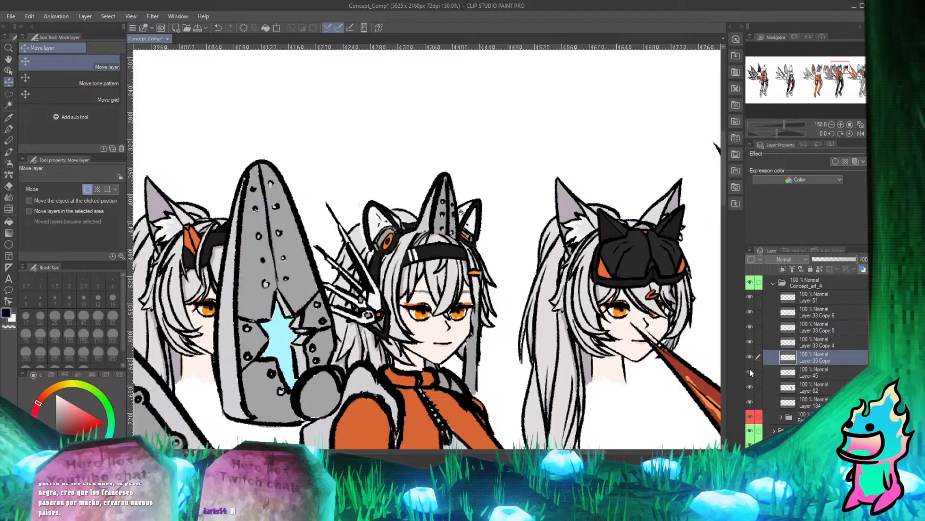
click(816, 374)
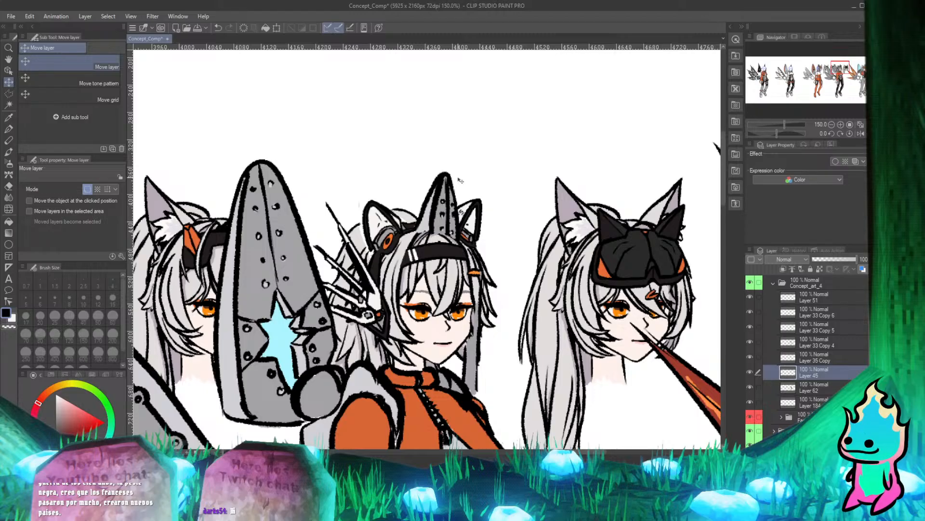
Check the fourth character's head up close, toggling Layer 35 Copy, Layer 62 and Layer 45 to identify the fin's fill.
scroll(420, 173, up, 5)
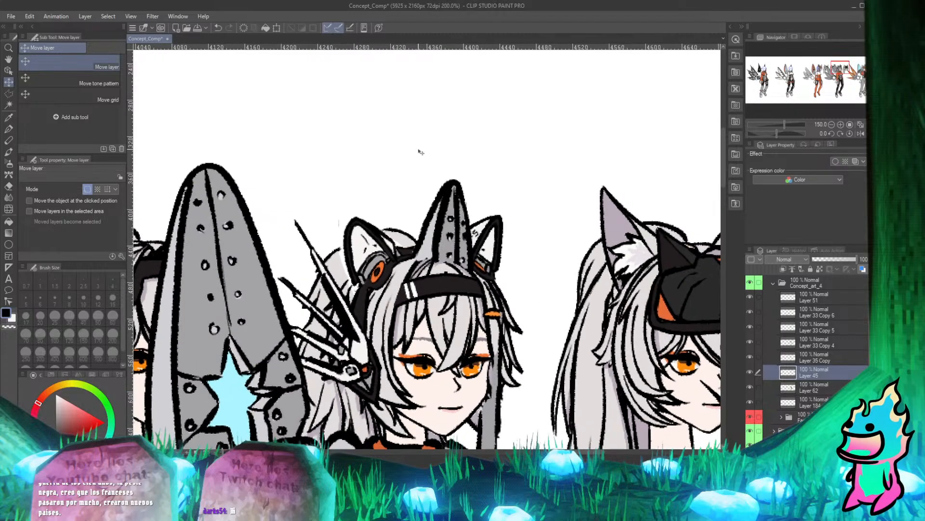
scroll(408, 214, down, 2)
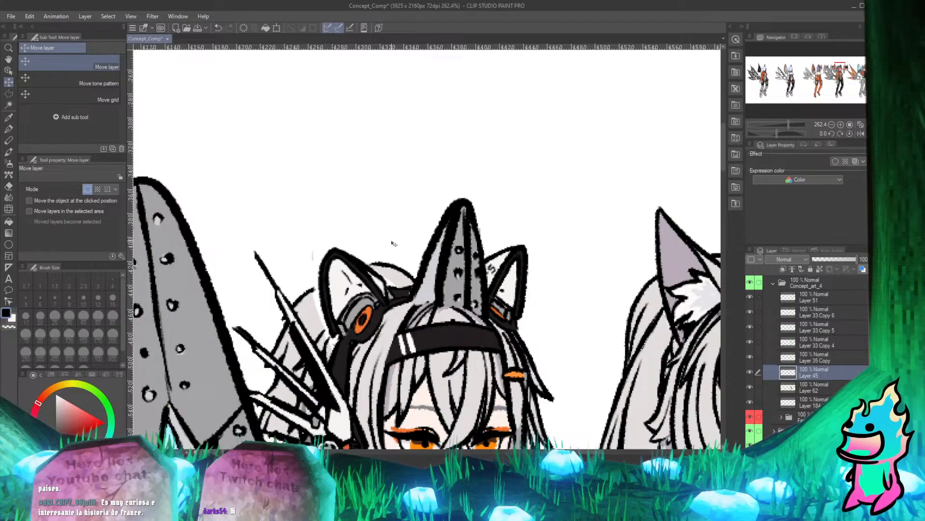
click(751, 351)
click(751, 353)
scroll(539, 241, down, 3)
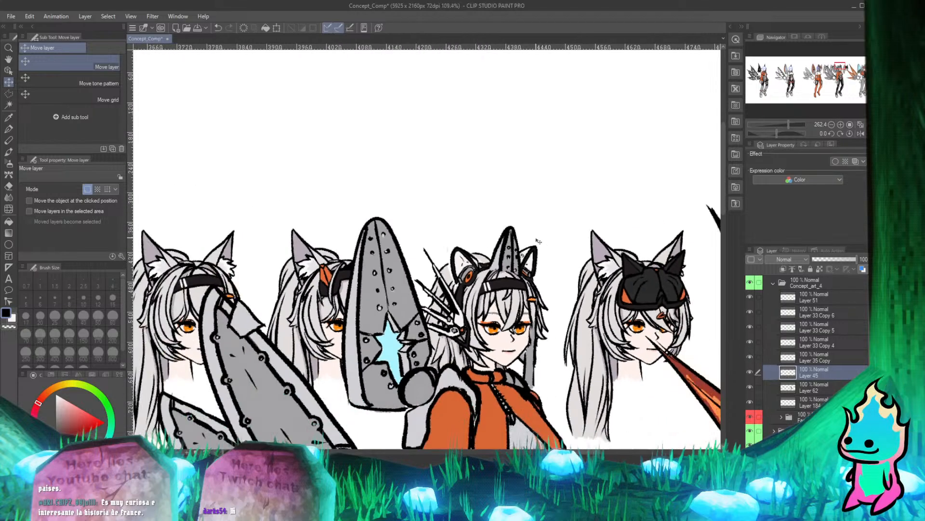
scroll(538, 241, up, 4)
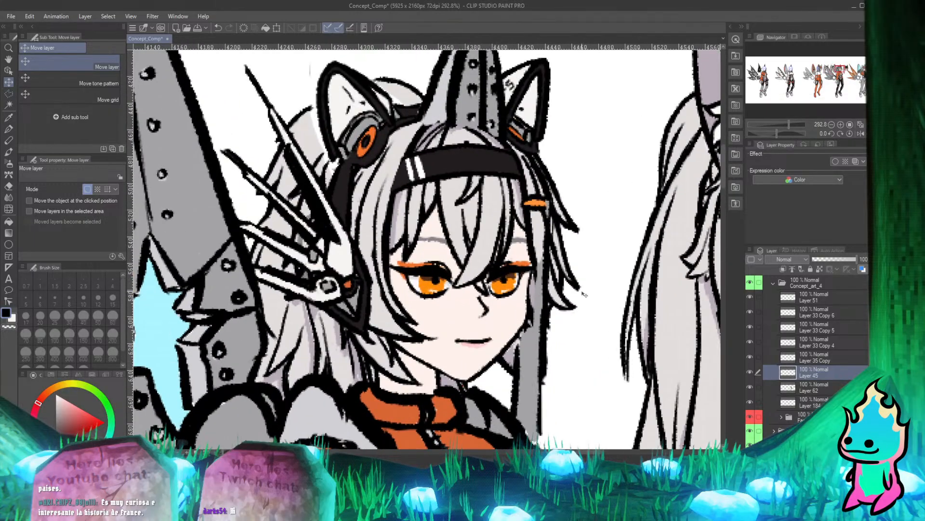
click(748, 389)
click(748, 389)
click(814, 387)
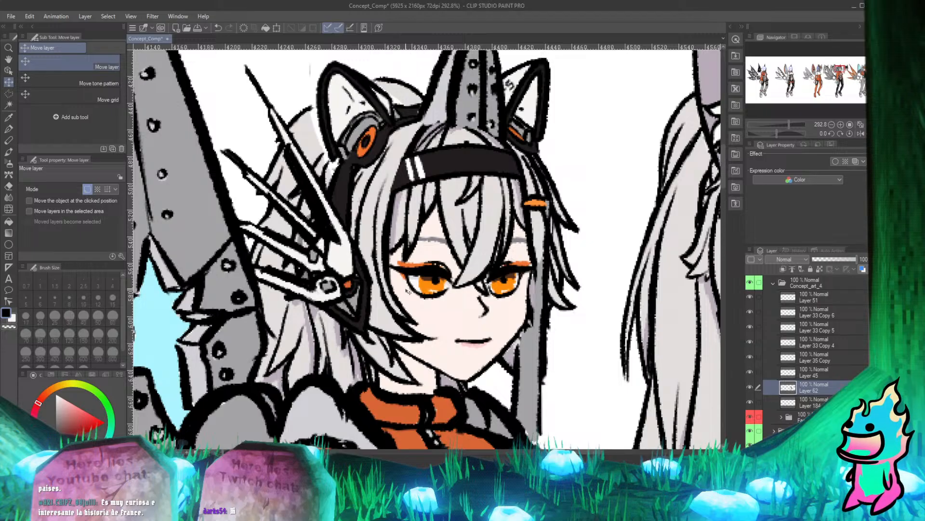
click(749, 386)
click(750, 386)
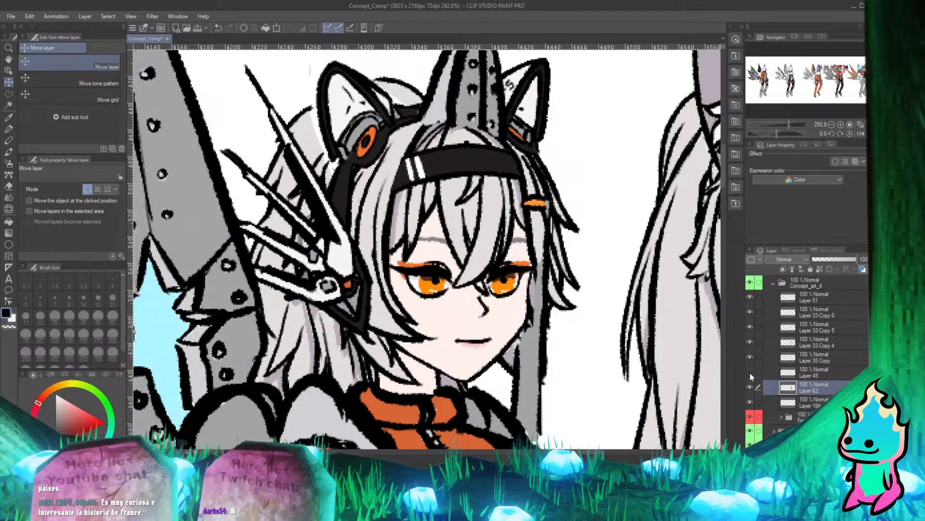
click(751, 372)
Erase Layer 45's grey fill from the ear beside the central fin's base, and undo the stroke across the headset band.
scroll(487, 193, down, 3)
drag(500, 91, 491, 176)
scroll(492, 175, up, 2)
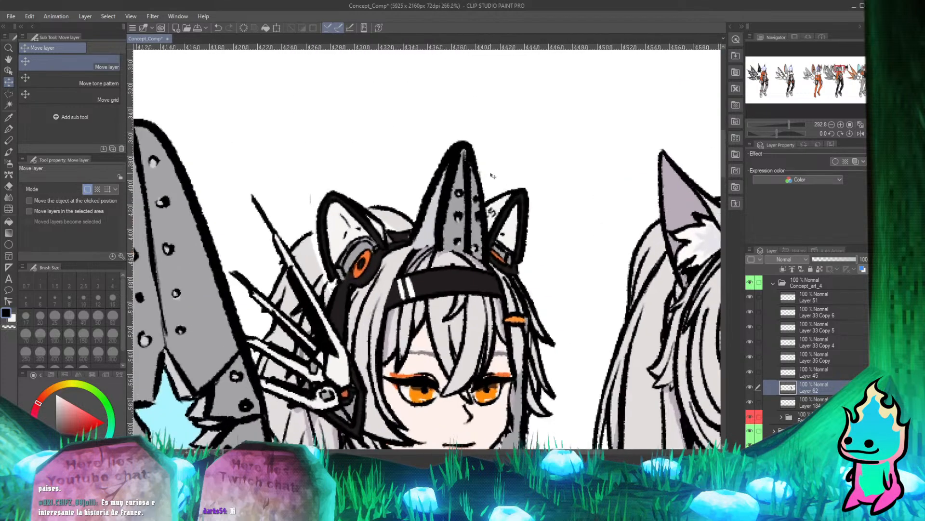
scroll(493, 175, up, 1)
click(10, 128)
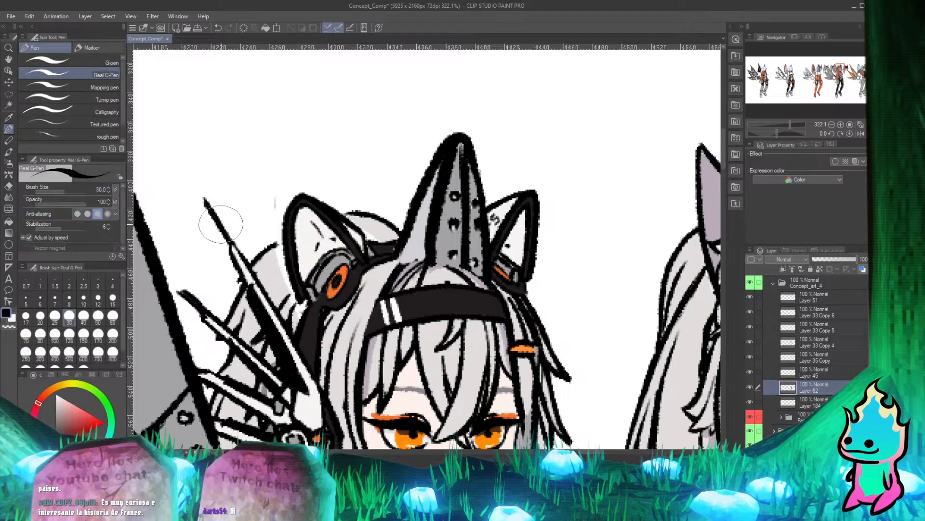
key(e)
key(p)
click(750, 371)
click(751, 372)
click(752, 370)
click(750, 371)
click(775, 374)
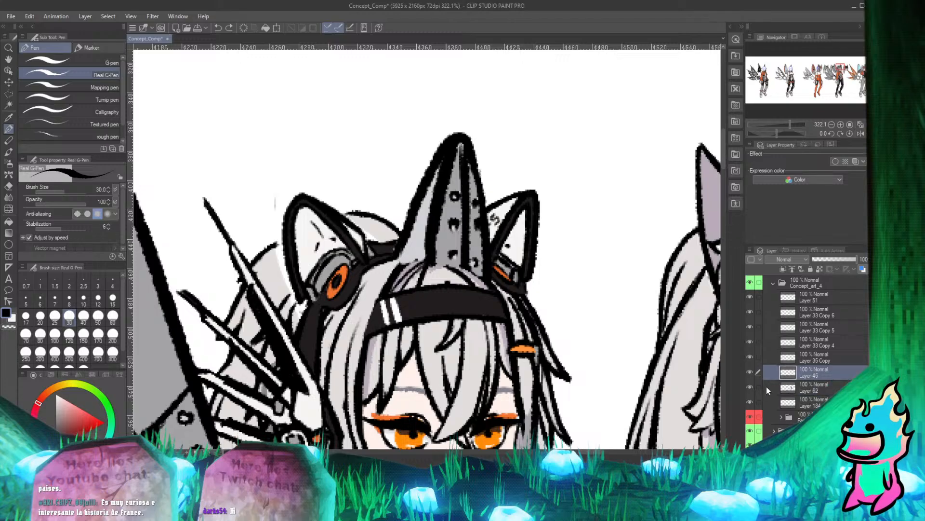
key(e)
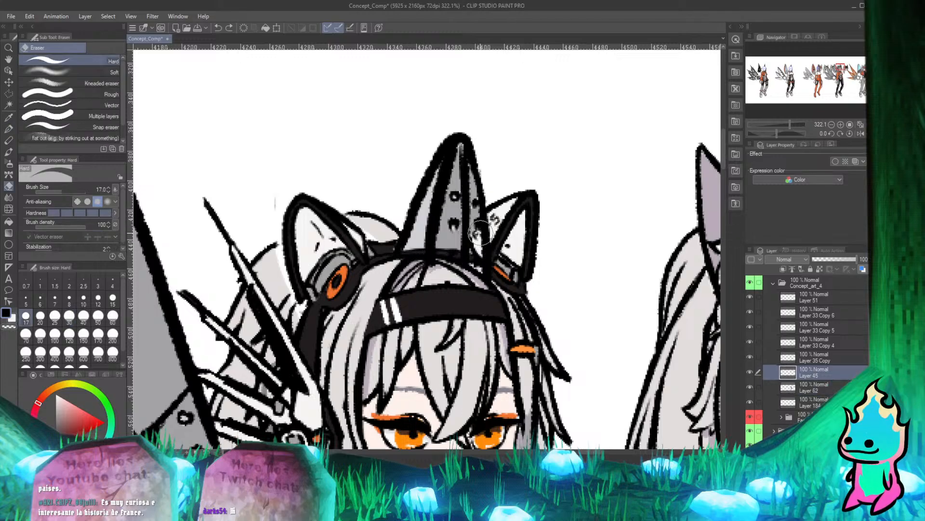
drag(488, 225, 471, 249)
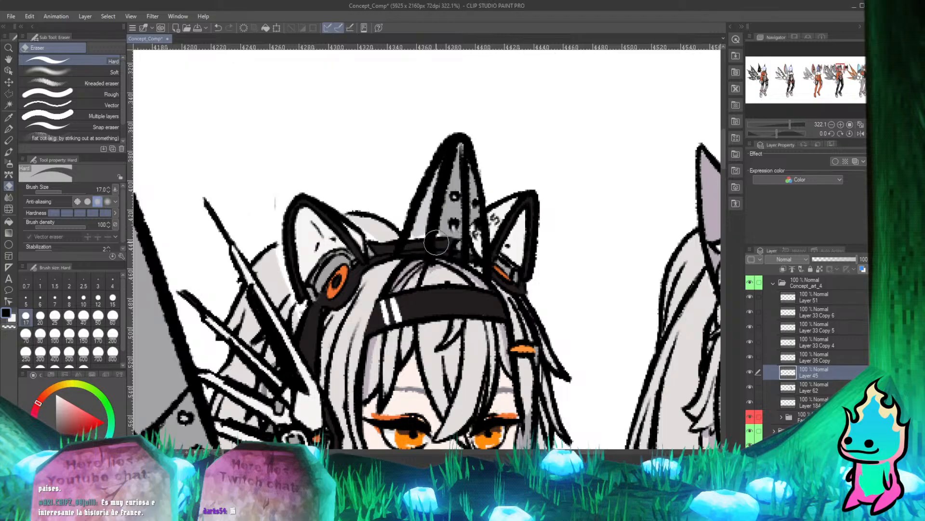
key(p)
key(ctrl+z)
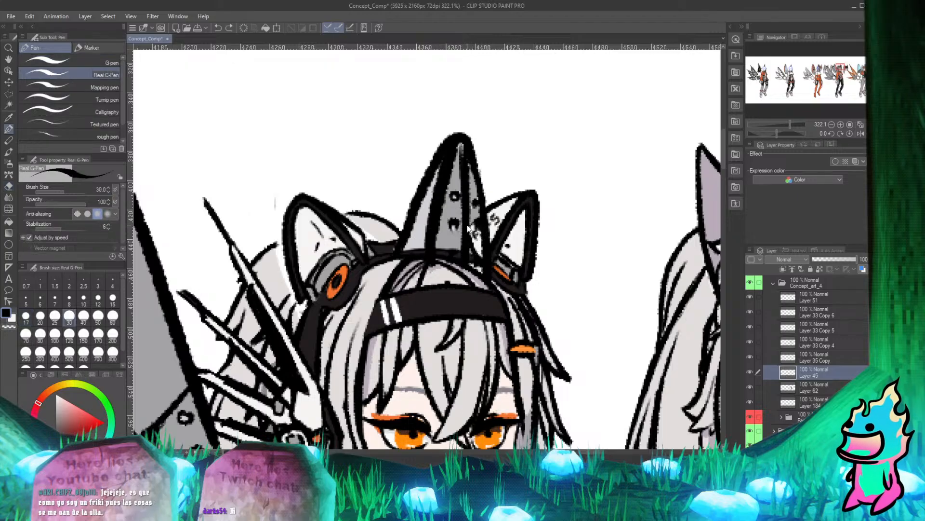
Erase Layer 45's grey fin fill where it covers the black headset band, following the band's upper edge.
scroll(446, 186, up, 4)
scroll(464, 233, down, 2)
scroll(448, 245, up, 4)
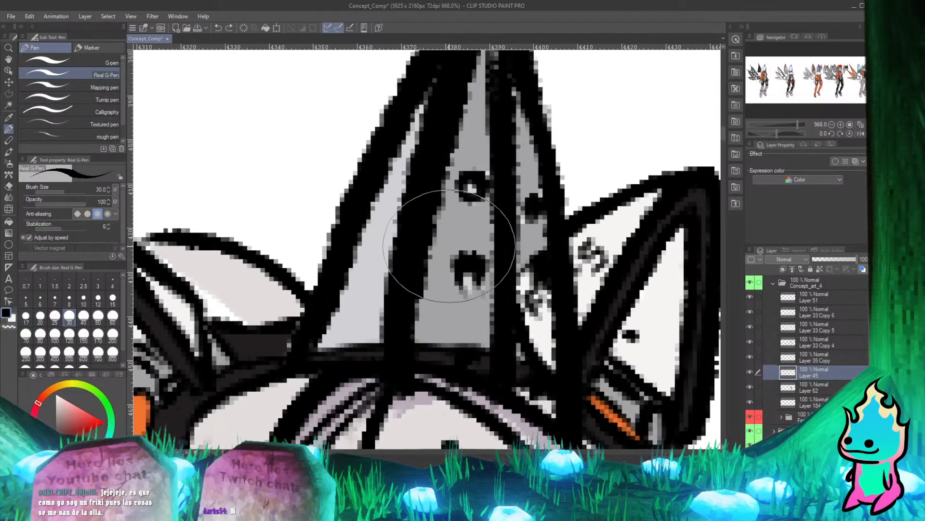
key(e)
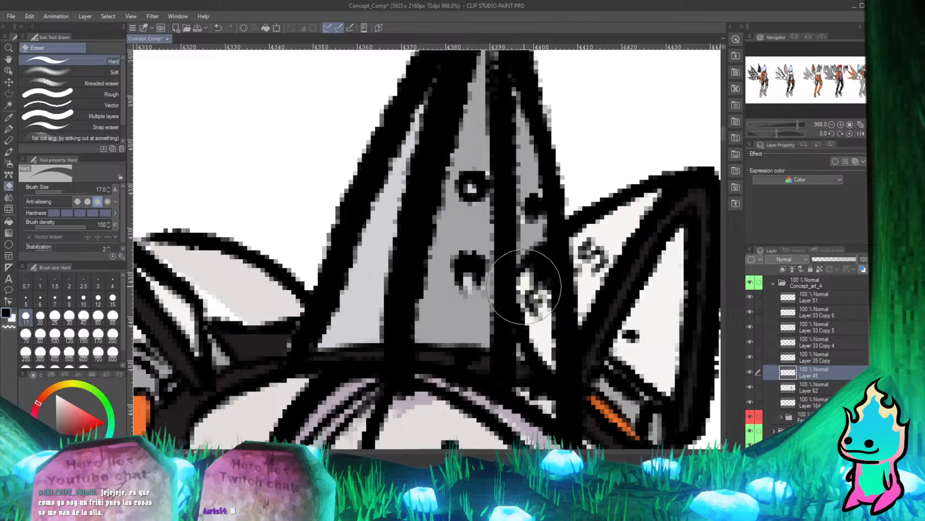
mouse_move(479, 349)
mouse_down()
mouse_move(460, 372)
mouse_move(347, 369)
mouse_up()
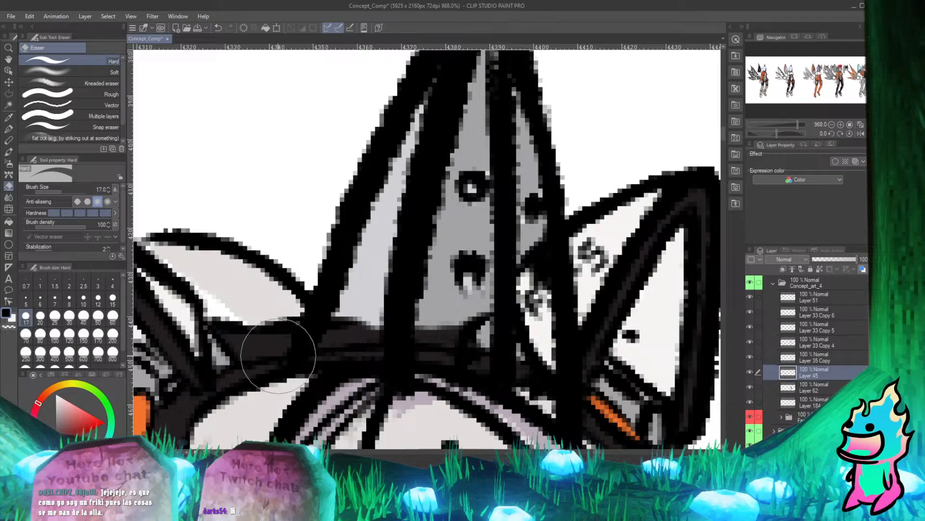
key(p)
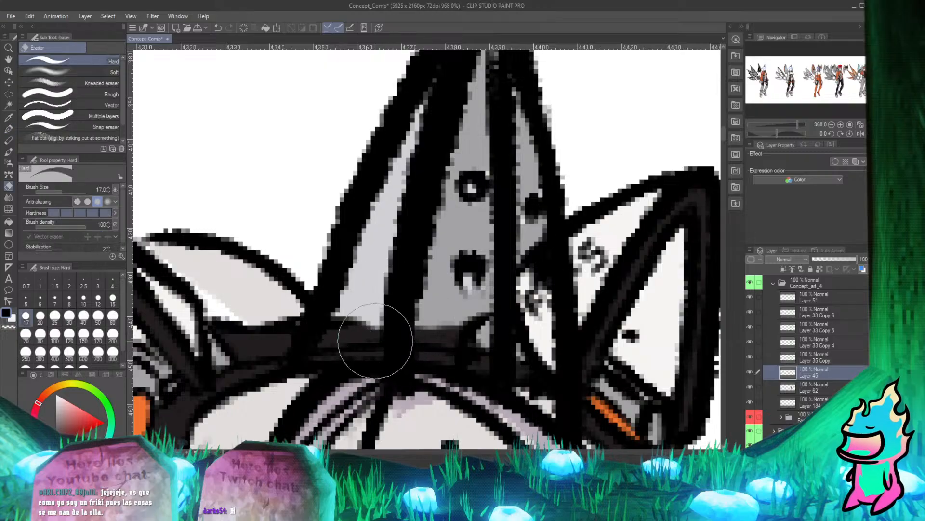
mouse_move(362, 341)
mouse_down()
mouse_move(382, 332)
mouse_move(432, 335)
mouse_move(471, 333)
mouse_up()
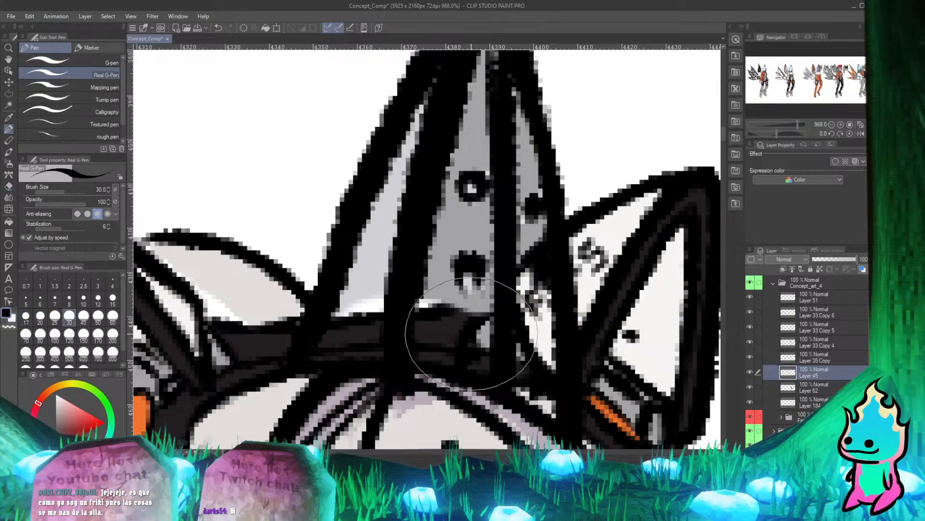
key(e)
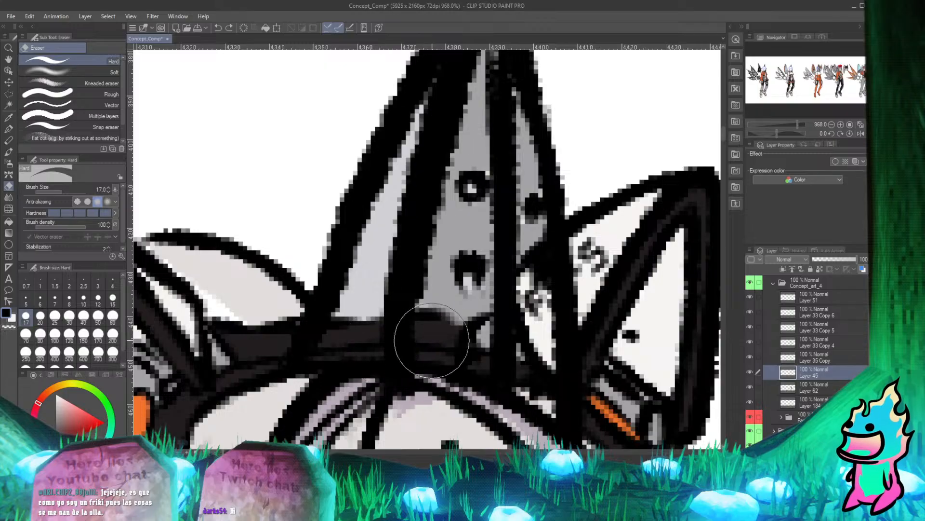
mouse_move(431, 341)
mouse_down()
mouse_move(491, 338)
mouse_move(348, 347)
mouse_move(451, 338)
mouse_move(503, 321)
mouse_move(482, 318)
mouse_up()
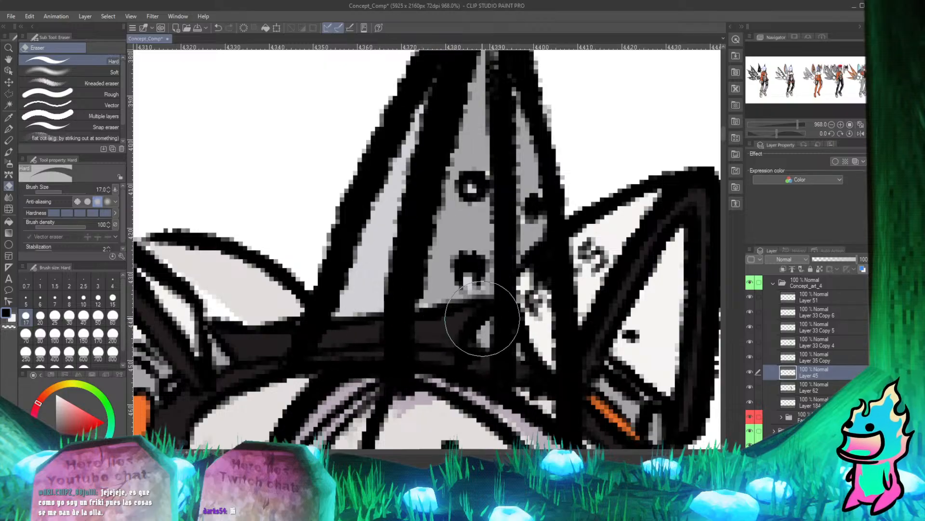
key(p)
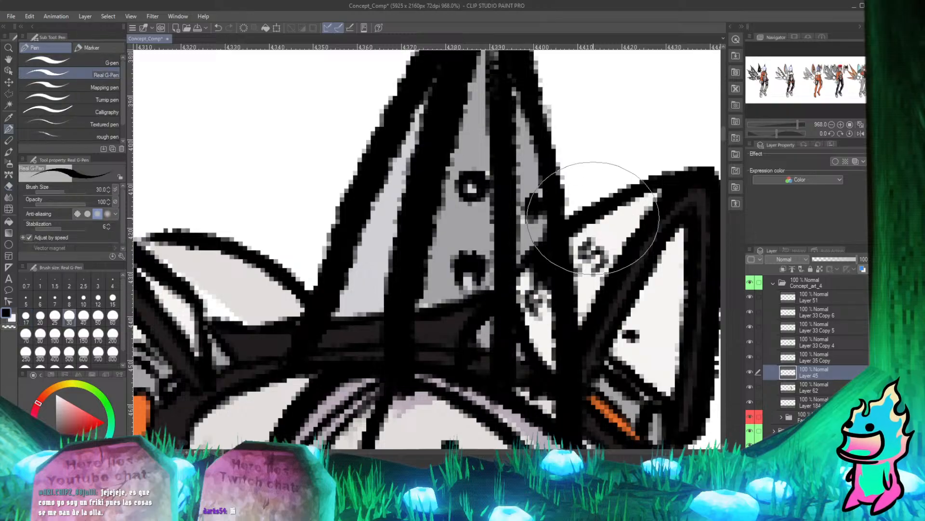
Inspect the fin's base at several magnifications and toggle Layer 62, Layer 35 Copy and Layer 33 Copy 4 to find its outlines.
scroll(593, 216, down, 8)
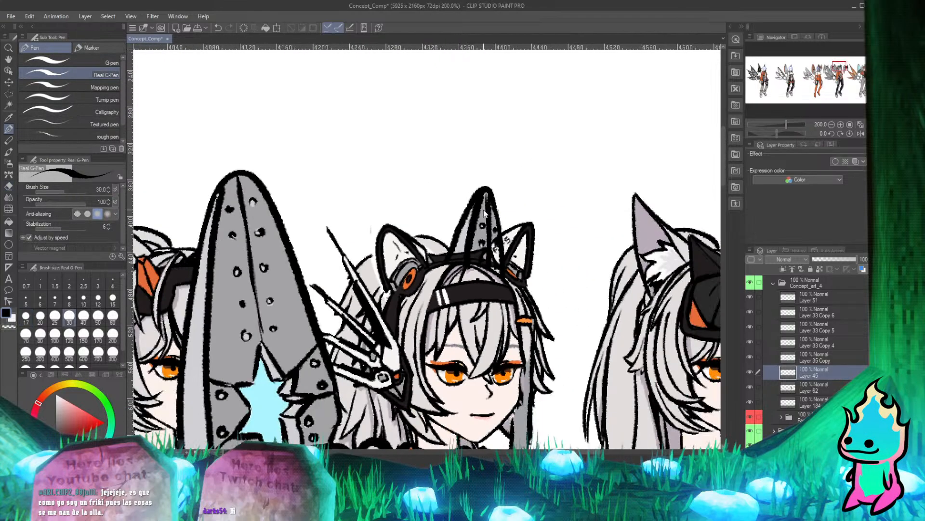
scroll(485, 213, up, 4)
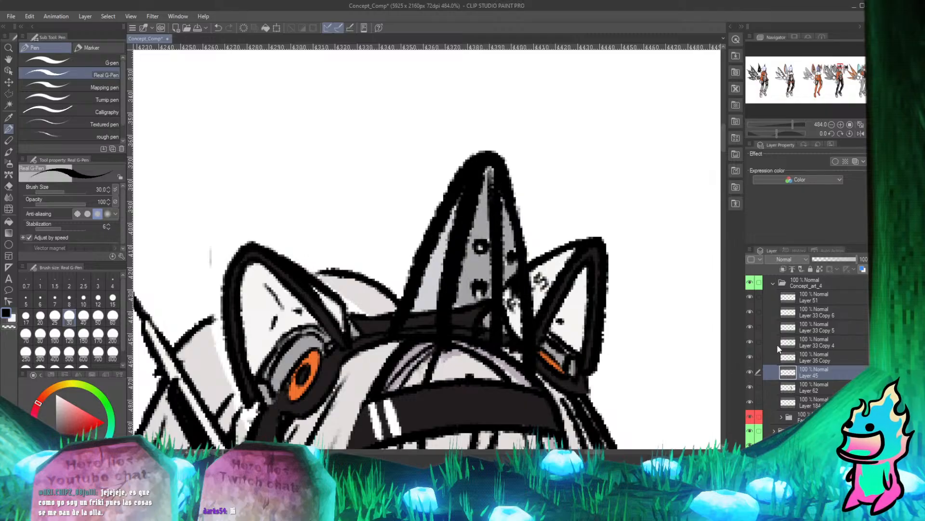
scroll(625, 221, down, 3)
scroll(603, 342, up, 2)
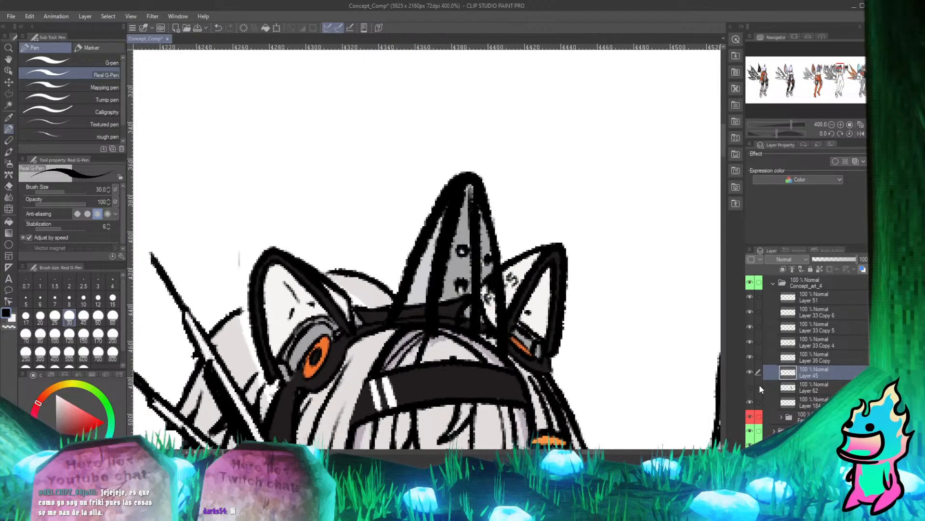
scroll(484, 340, down, 2)
scroll(484, 340, up, 2)
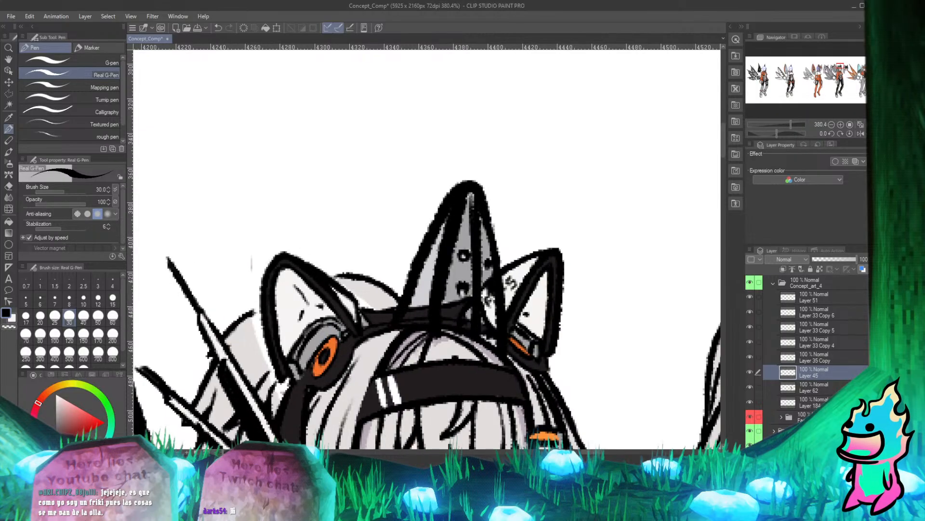
click(752, 358)
click(749, 342)
click(749, 342)
click(749, 342)
click(749, 341)
Erase Layer 33 Copy 4's black fin outlines where they cross the FX-5 ear and the headset band beneath it.
click(815, 342)
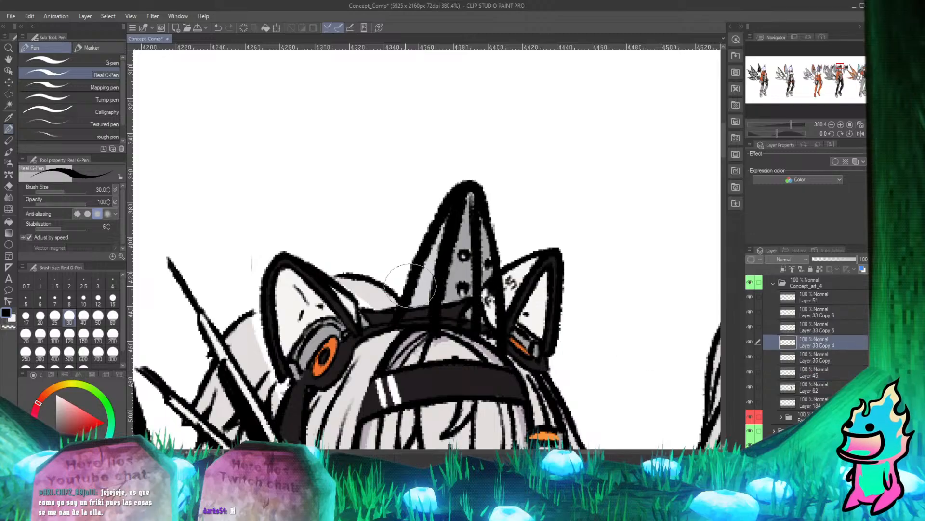
scroll(422, 294, up, 3)
key(e)
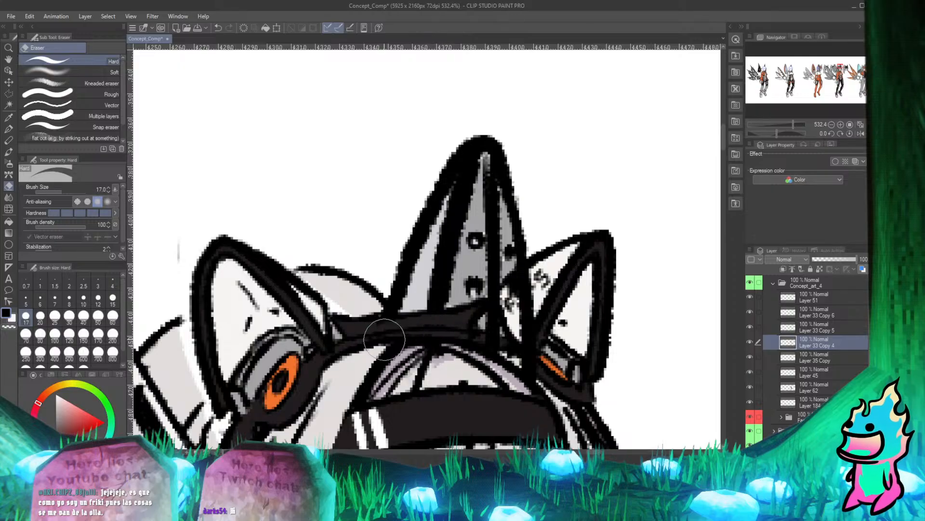
key(p)
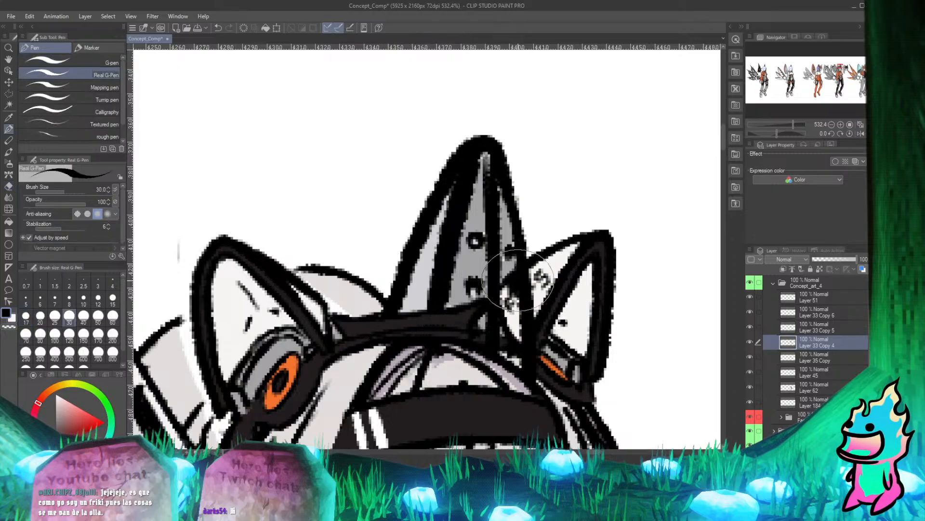
key(e)
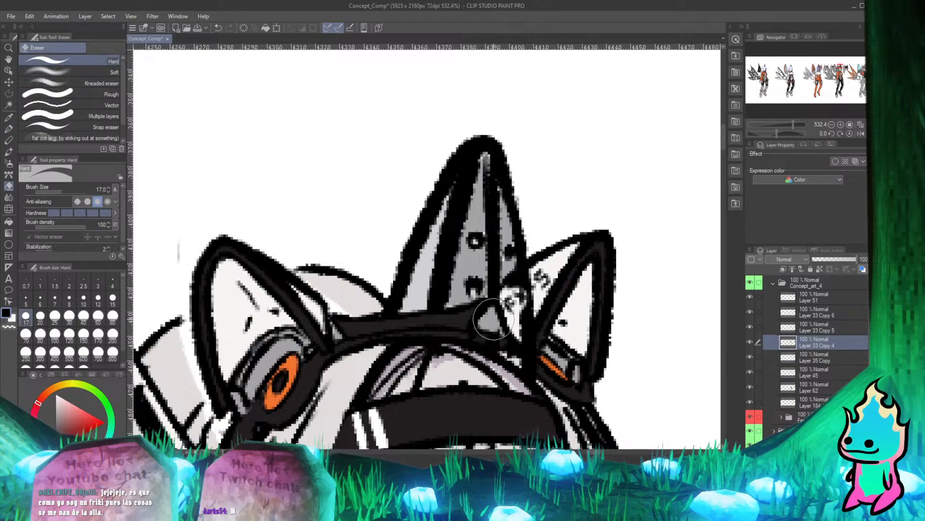
mouse_move(494, 319)
mouse_down()
mouse_move(540, 279)
mouse_move(491, 349)
mouse_move(529, 349)
mouse_up()
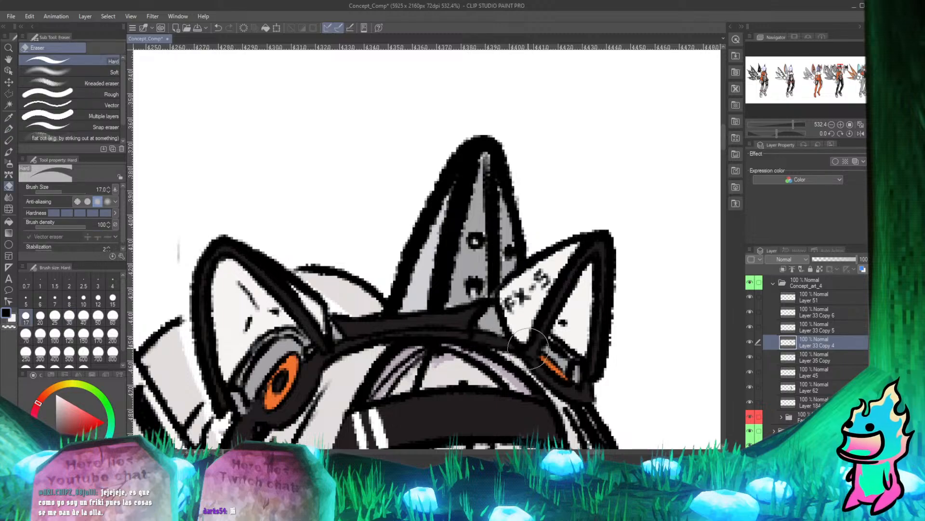
key(p)
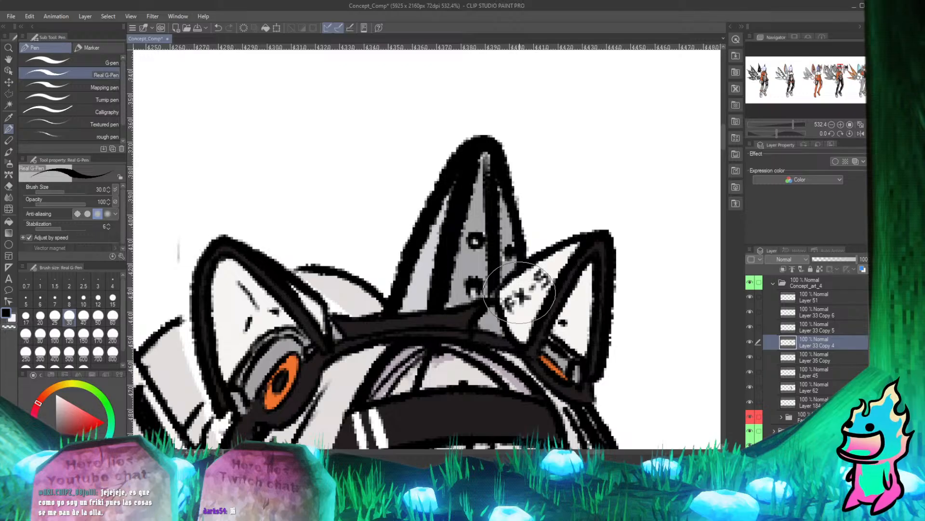
Erase Layer 35 Copy's black outline where it covers the hair beside and below the orange hair clip.
scroll(519, 292, down, 6)
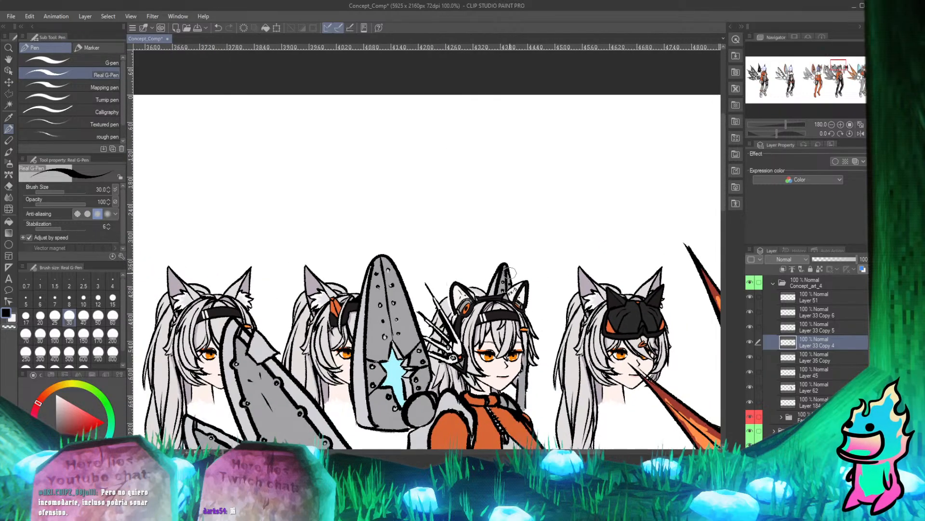
scroll(512, 306, up, 2)
scroll(512, 305, down, 2)
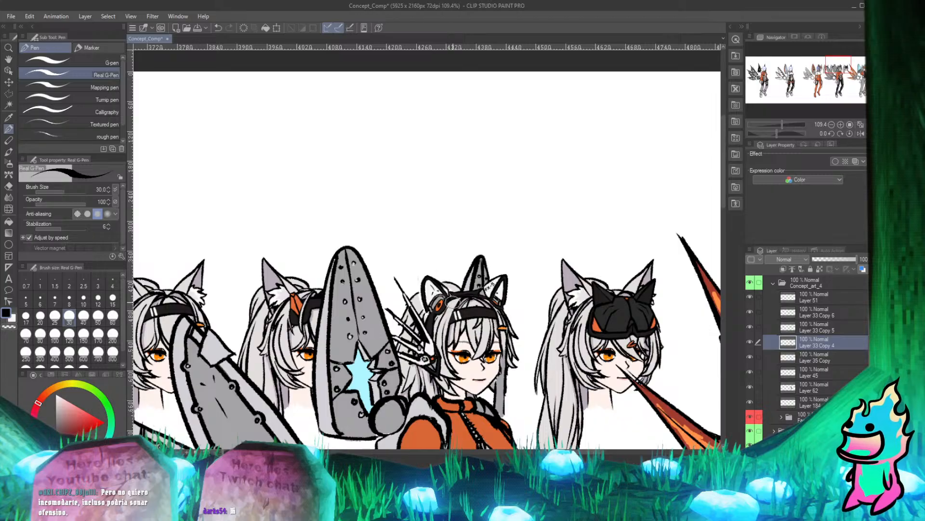
scroll(454, 302, down, 2)
scroll(454, 302, up, 6)
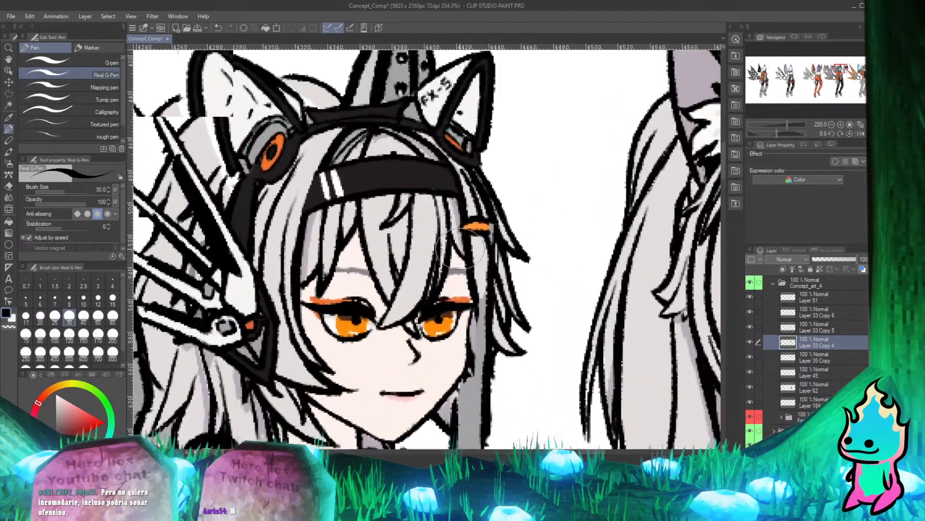
scroll(460, 249, down, 4)
scroll(449, 246, up, 5)
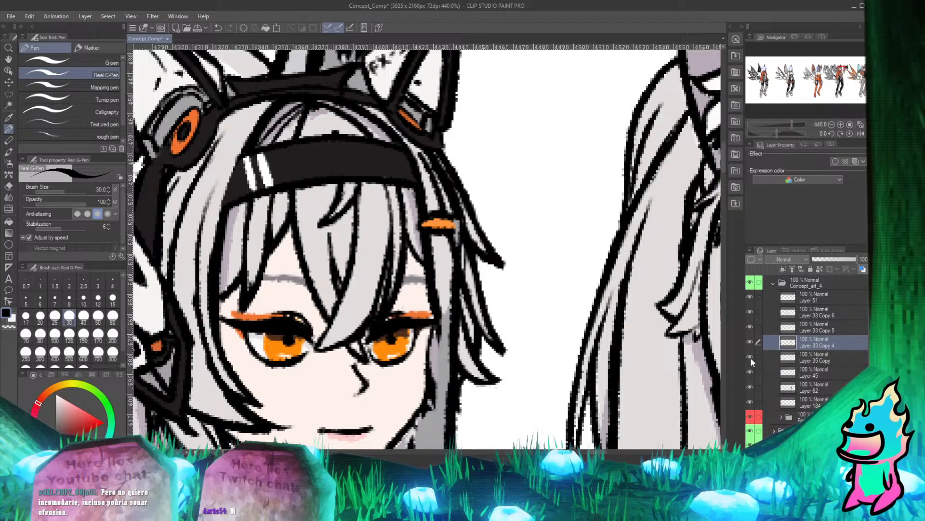
click(802, 357)
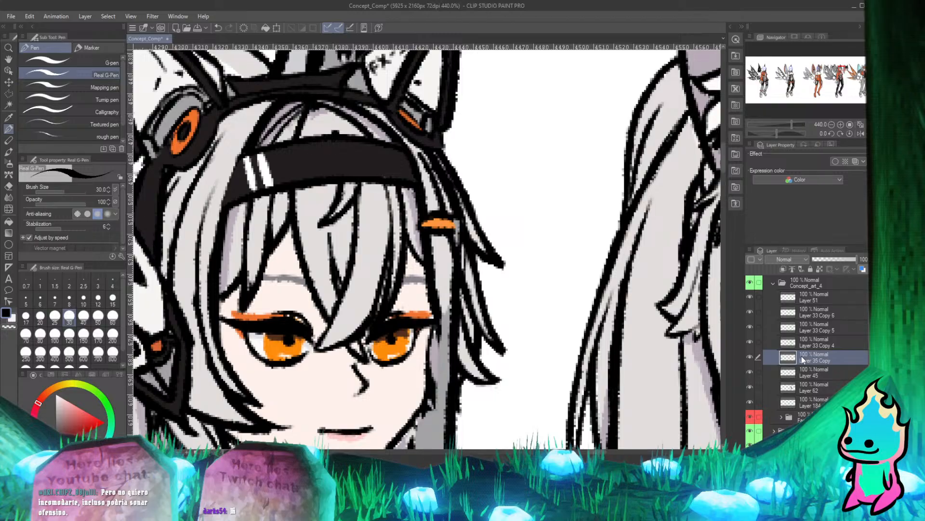
key(e)
drag(455, 217, 461, 271)
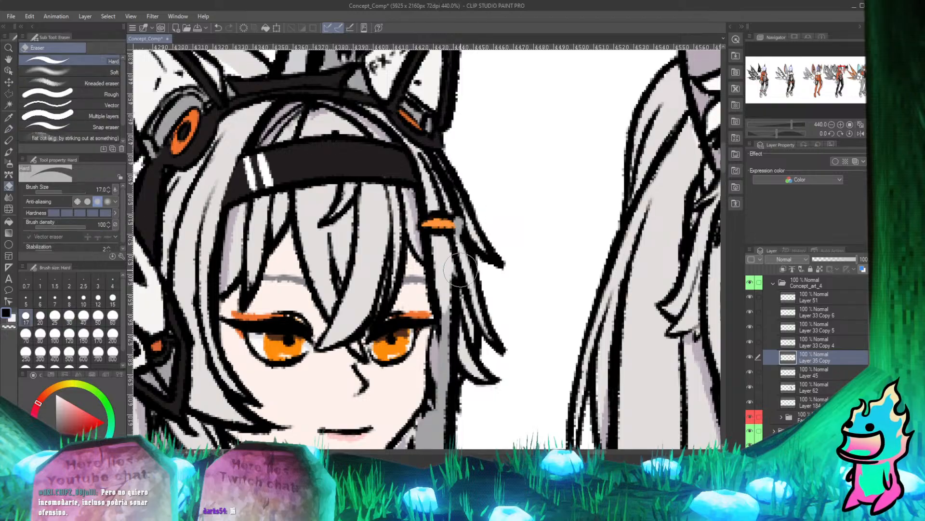
drag(455, 225, 454, 313)
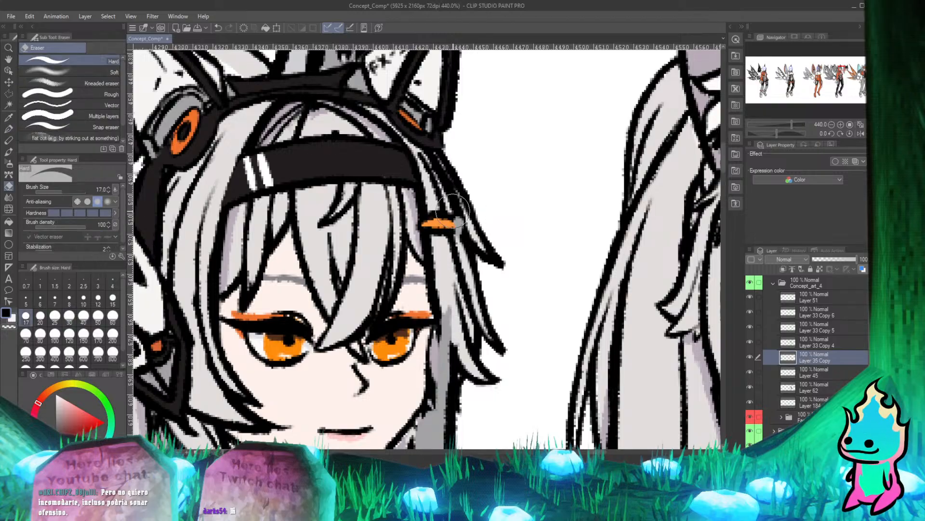
key(p)
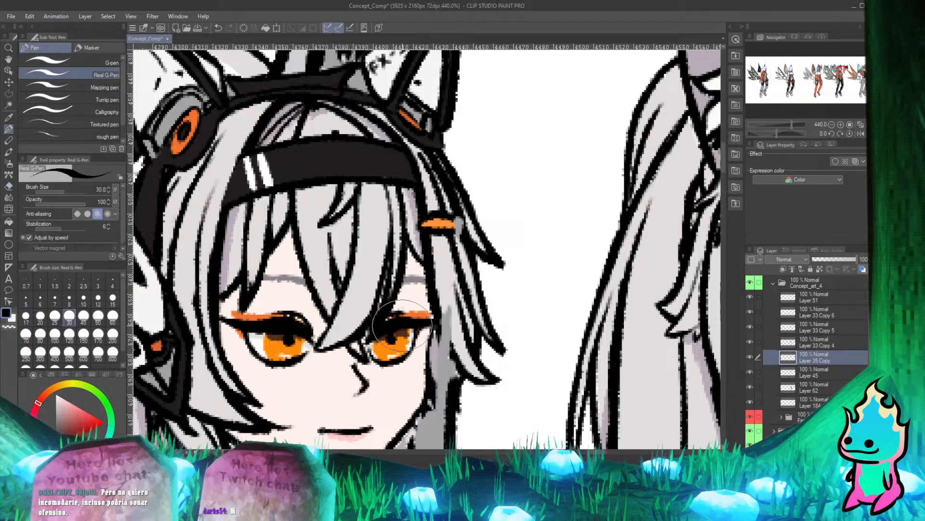
Toggle Layer 62 to identify the grey strip overlapping the hair beside the face, and make that layer active.
scroll(505, 288, down, 3)
scroll(505, 287, up, 3)
key(e)
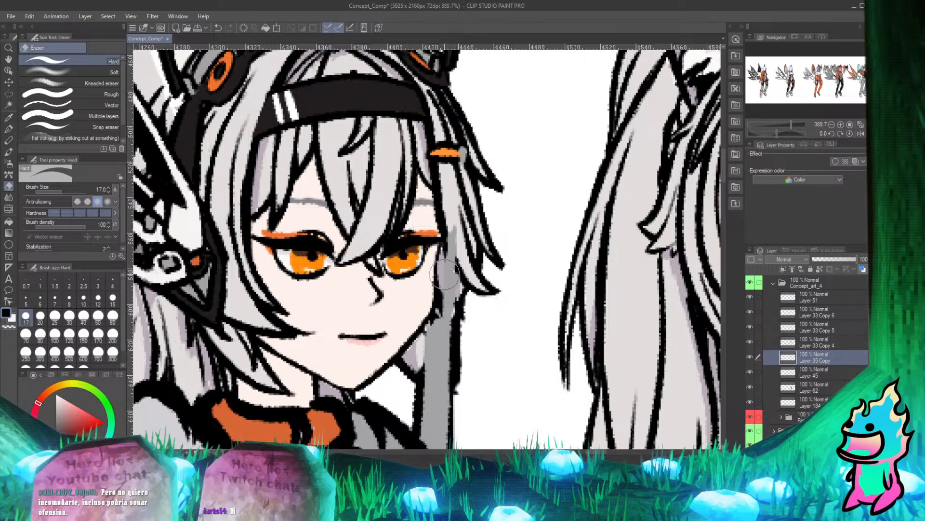
key(p)
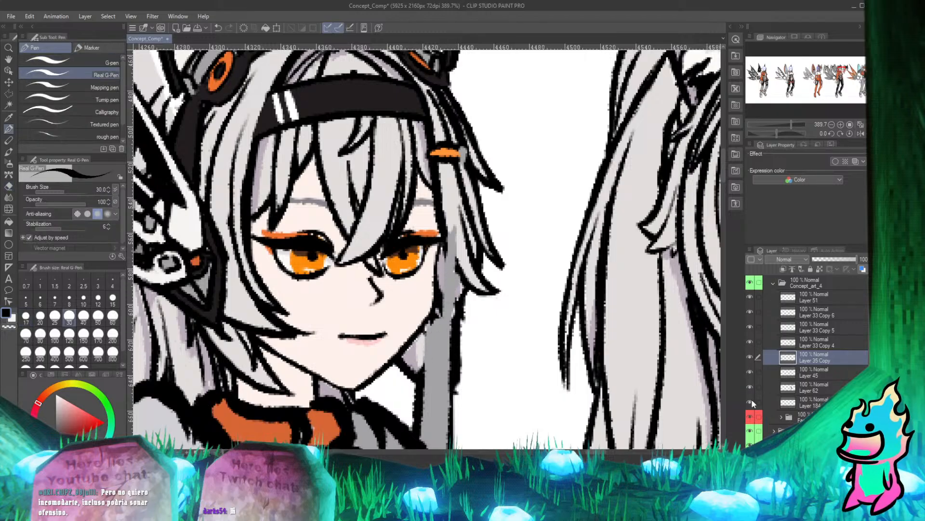
click(750, 386)
click(750, 387)
click(750, 387)
click(750, 387)
click(814, 388)
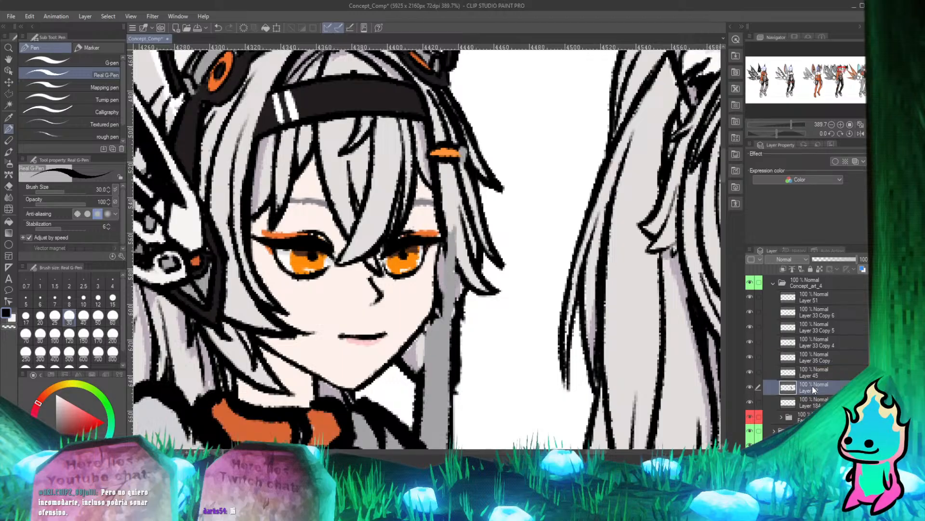
Try erasing Layer 62's grey strip and outlines from the hair strands beside the cheek and jaw.
key(e)
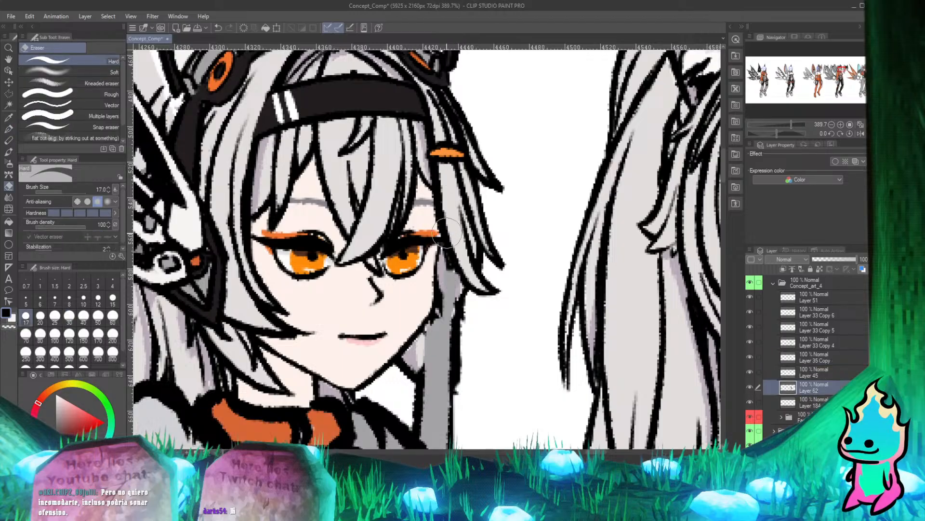
key(p)
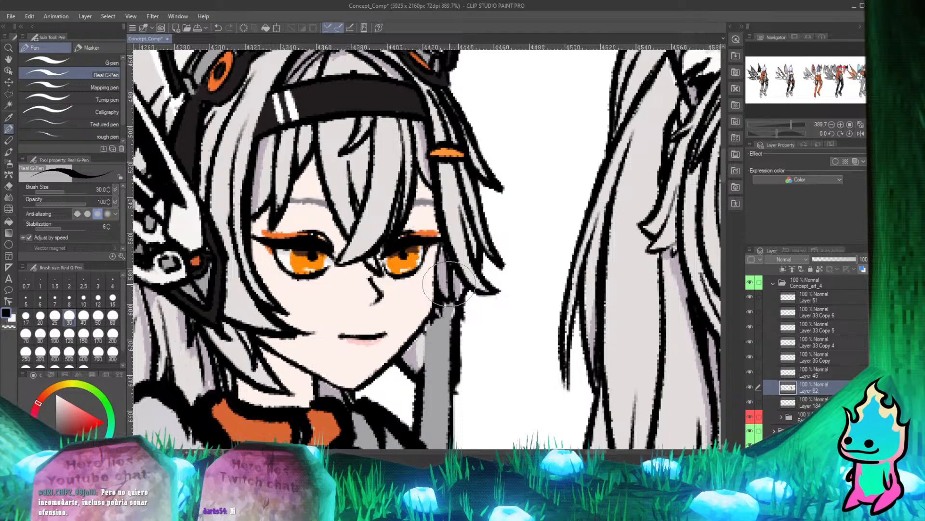
key(e)
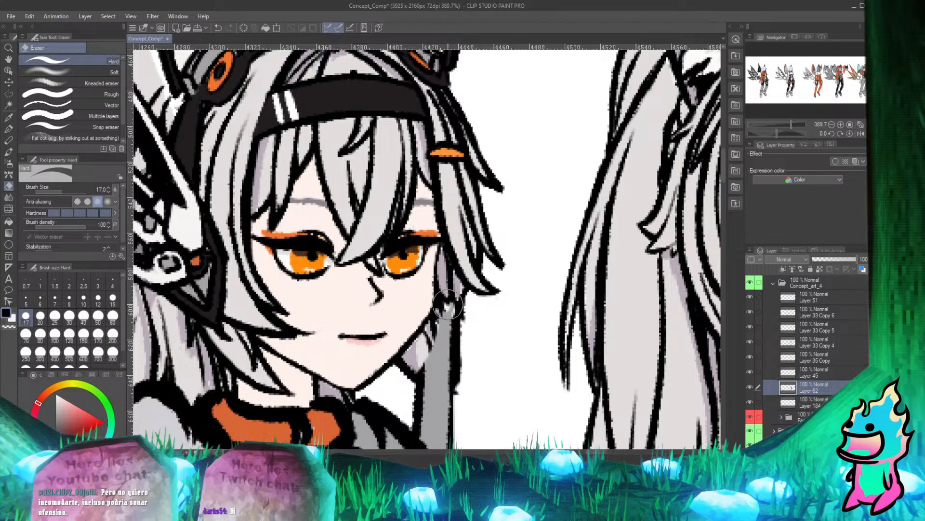
key(p)
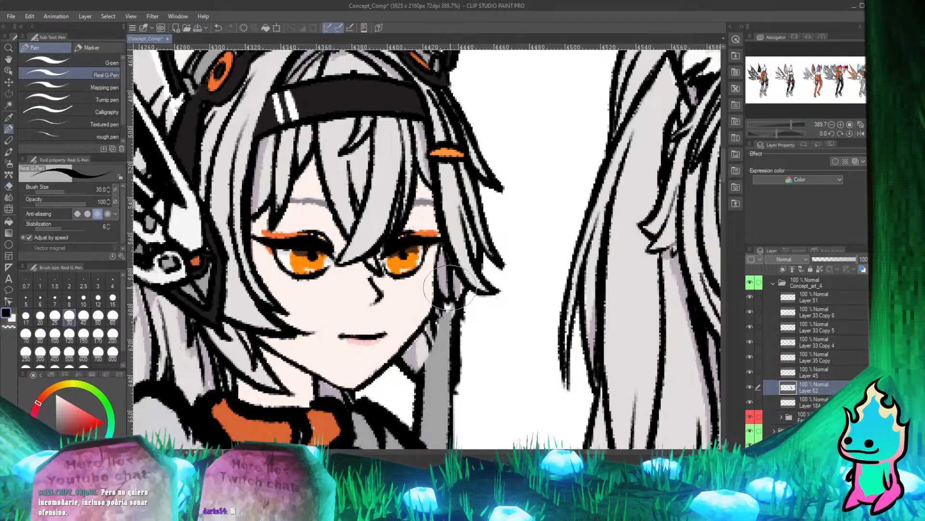
Undo the recent Layer 62 erasures around the hair strands beside the cheek and jaw.
scroll(449, 288, up, 2)
scroll(495, 310, down, 2)
scroll(434, 299, up, 3)
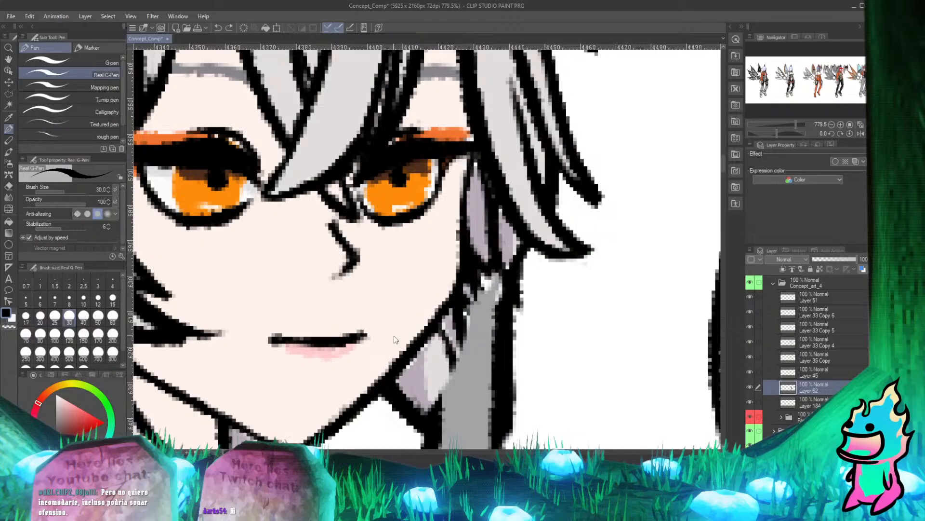
key(ctrl+z)
key(ctrl+z)
key(ctrl+z)
key(ctrl+z)
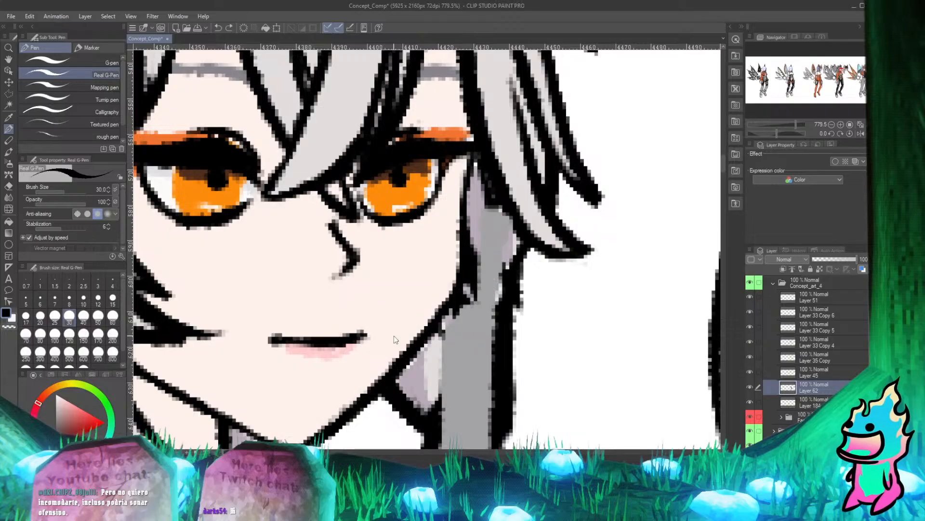
key(ctrl+y)
key(ctrl+y)
key(ctrl+y)
key(ctrl+y)
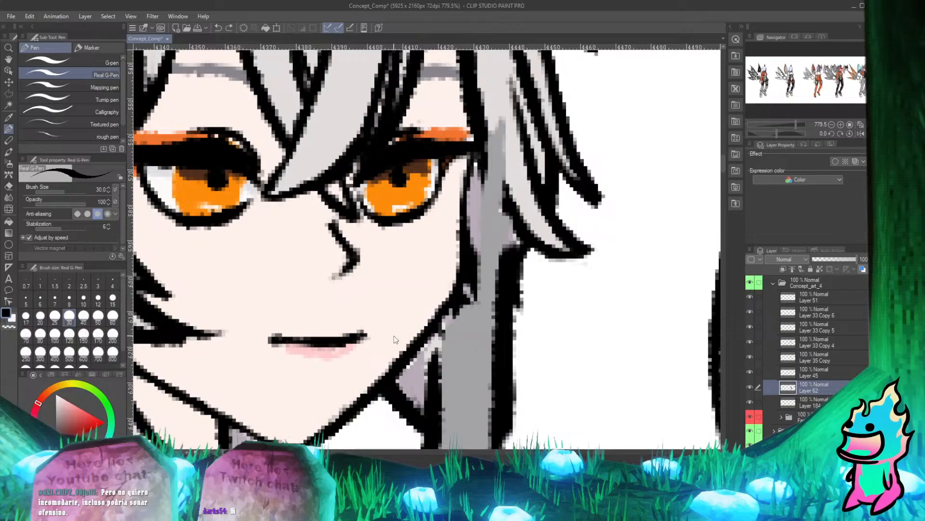
key(ctrl+y)
Erase Layer 62's black outline and grey fill where they cover the pointed hair lock beneath the jaw.
scroll(400, 322, down, 2)
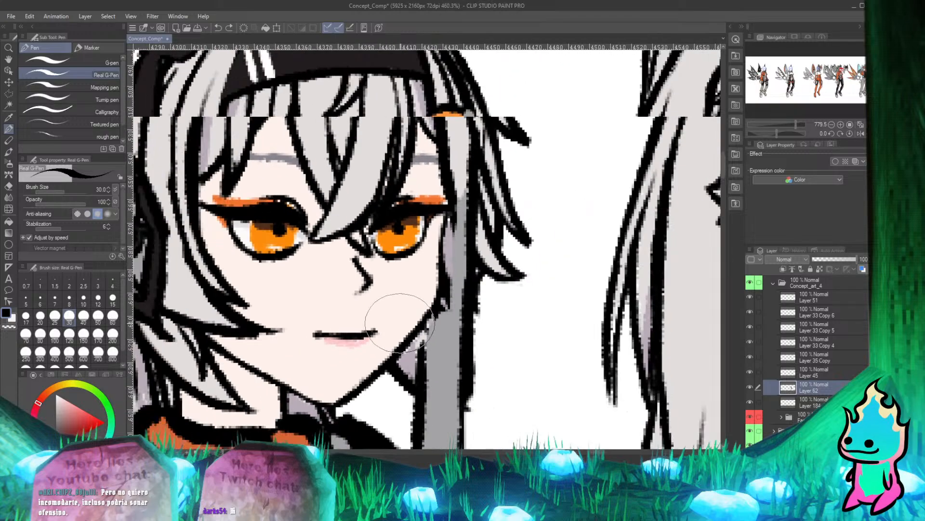
scroll(424, 347, up, 2)
key(e)
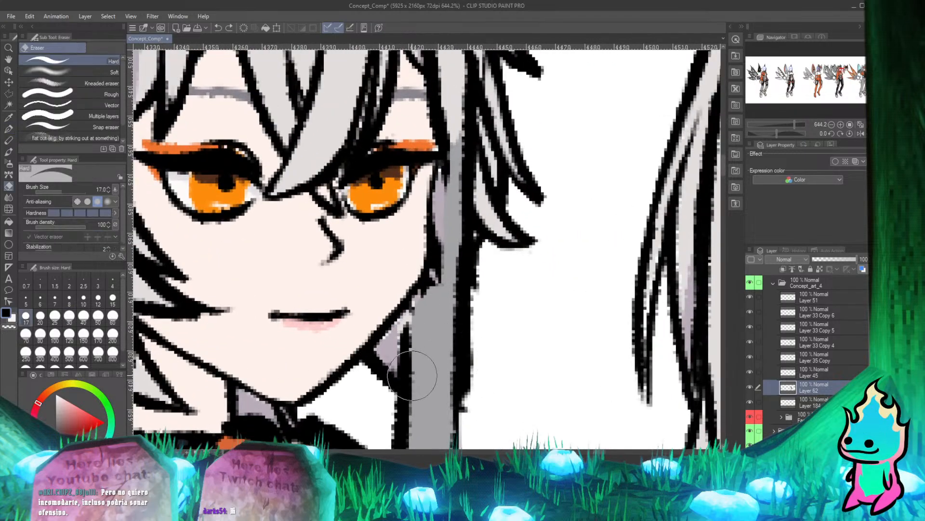
drag(398, 353, 416, 371)
mouse_move(389, 331)
mouse_down()
mouse_move(417, 354)
mouse_move(401, 322)
mouse_move(412, 332)
mouse_move(418, 316)
mouse_move(422, 362)
mouse_up()
mouse_move(403, 310)
mouse_down()
mouse_move(418, 347)
mouse_move(411, 328)
mouse_up()
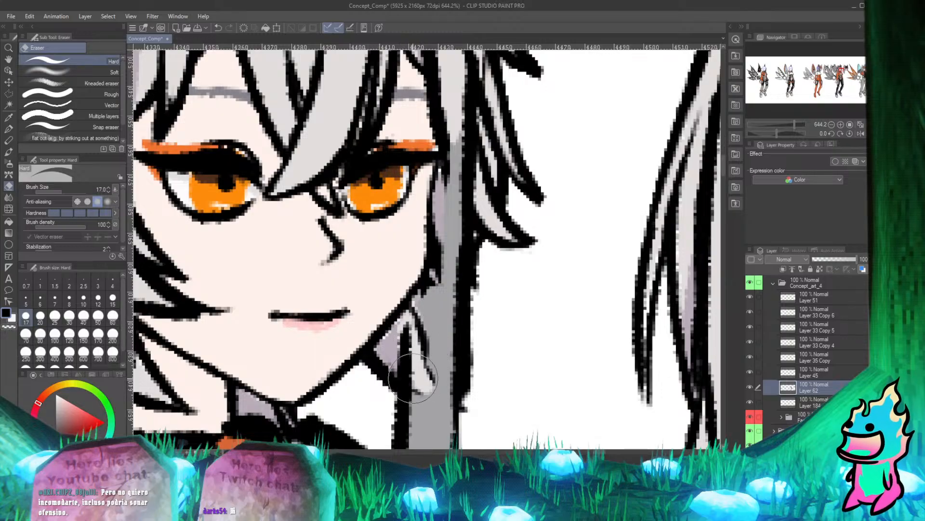
mouse_move(412, 379)
mouse_down()
mouse_move(451, 403)
mouse_move(430, 399)
mouse_move(454, 402)
mouse_up()
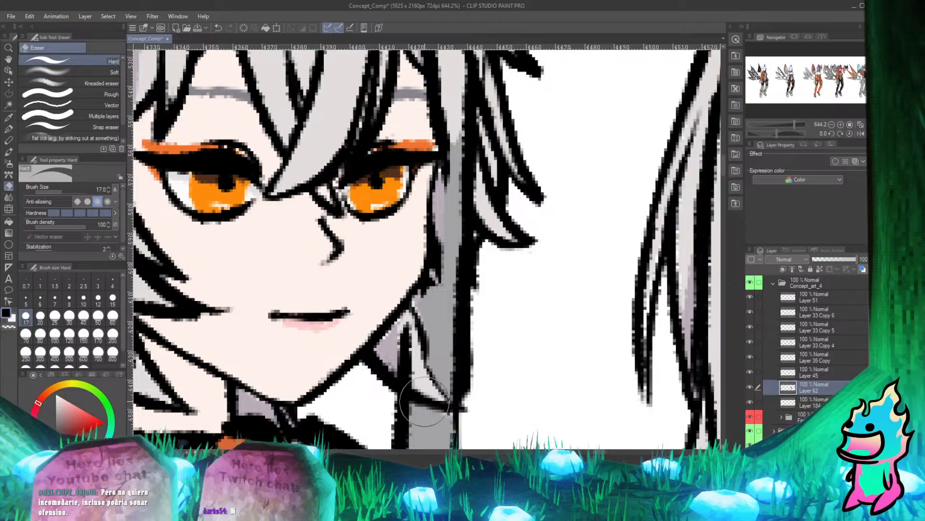
key(p)
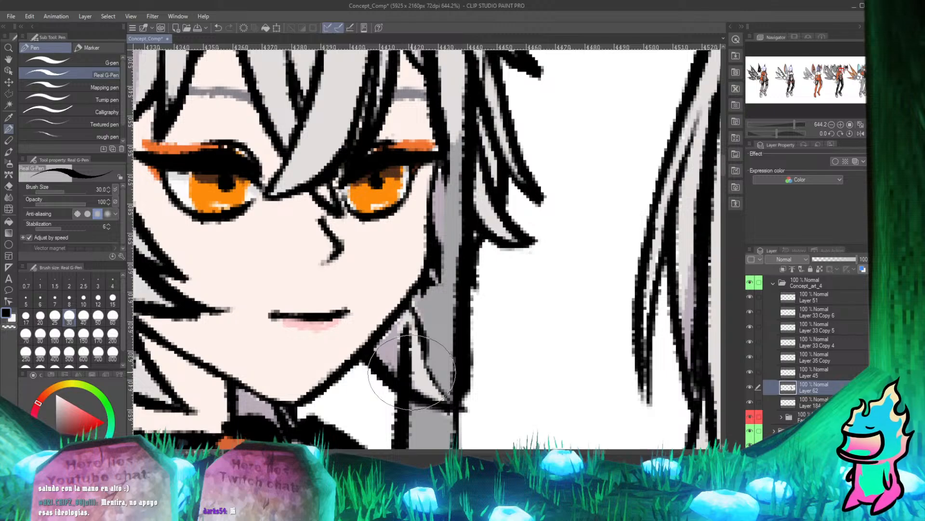
Clean Layer 62's leftover grey off the outlines of the lock beneath the jaw, down to its pointed tip.
scroll(412, 371, up, 3)
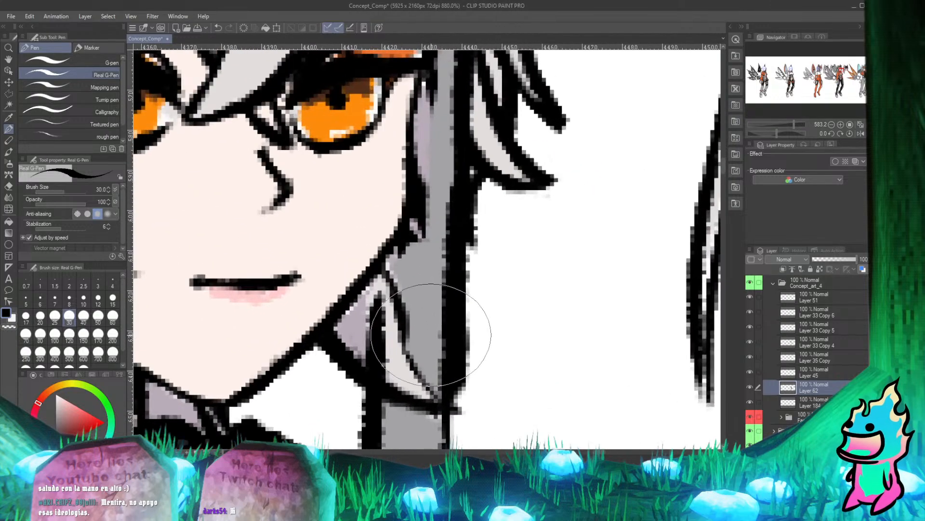
key(e)
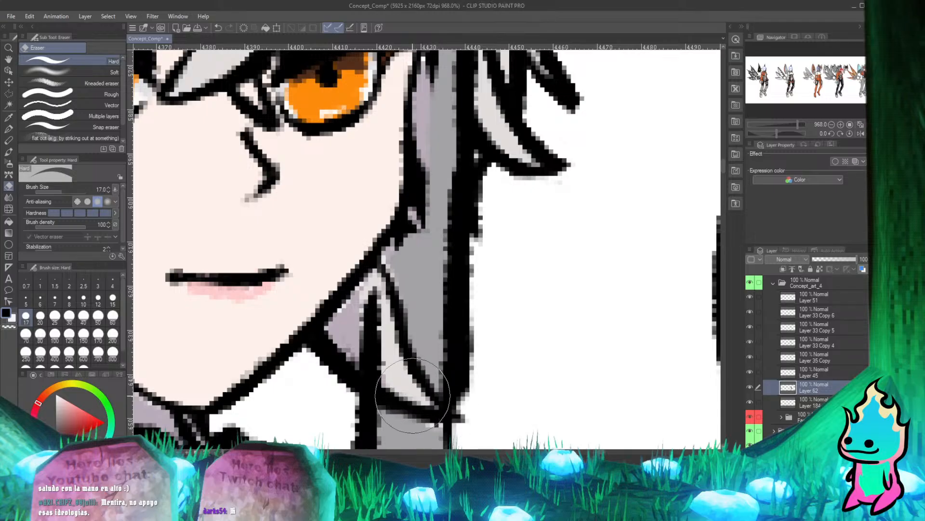
key(p)
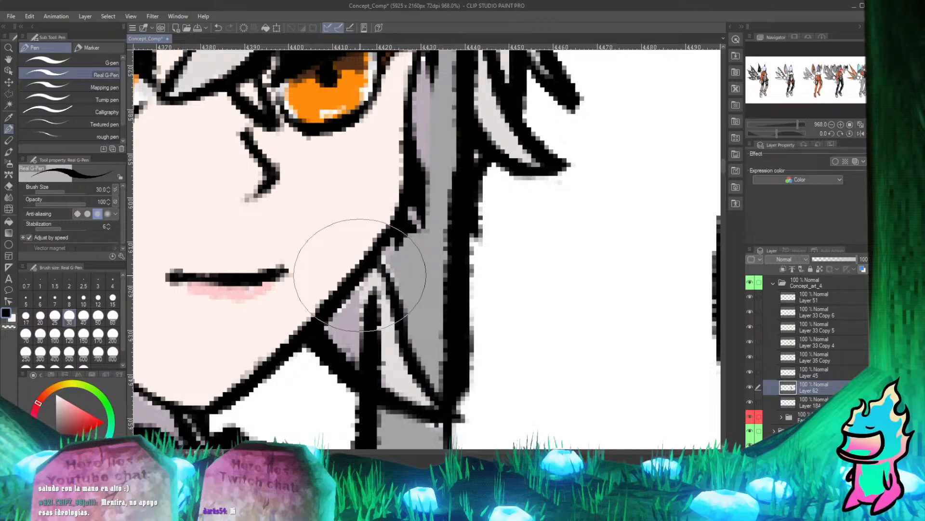
Erase Layer 62's grey fill from the hair strand beside the eye and cheek, and undo the stroke near the jaw.
scroll(360, 275, down, 4)
scroll(481, 175, up, 3)
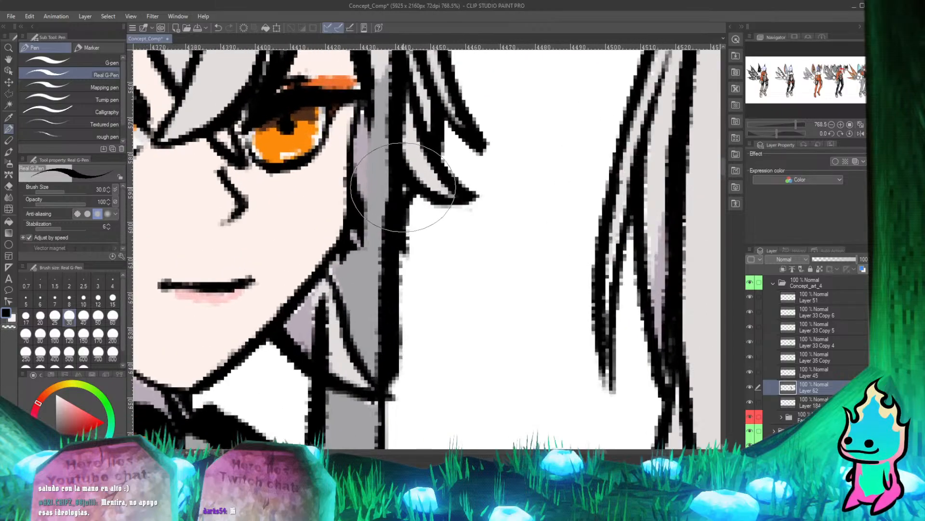
key(e)
mouse_move(372, 162)
mouse_down()
mouse_move(375, 178)
mouse_move(369, 110)
mouse_move(372, 203)
mouse_move(369, 191)
mouse_move(352, 270)
mouse_move(343, 261)
mouse_move(350, 300)
mouse_move(348, 280)
mouse_up()
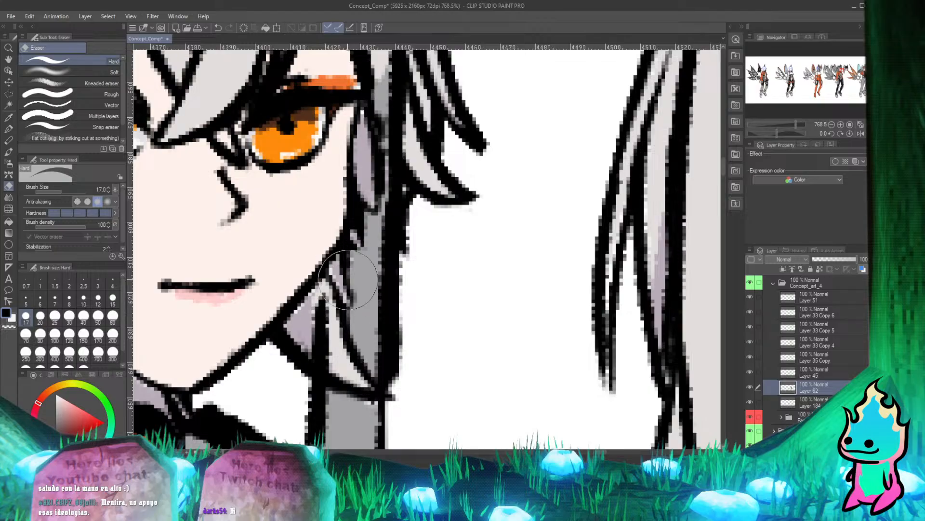
key(p)
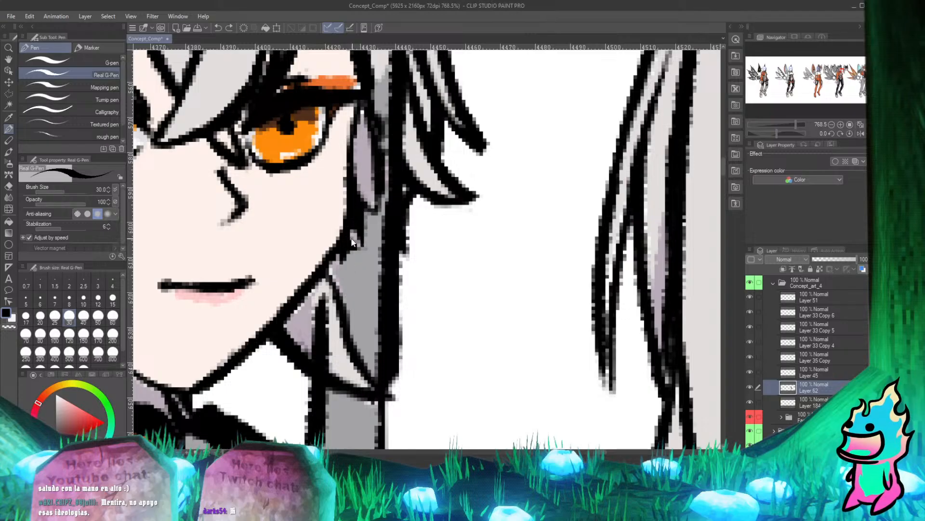
Erase Layer 62's grey fill over the small pointed hair tips between the cheek edge and the lock beneath the jaw.
key(e)
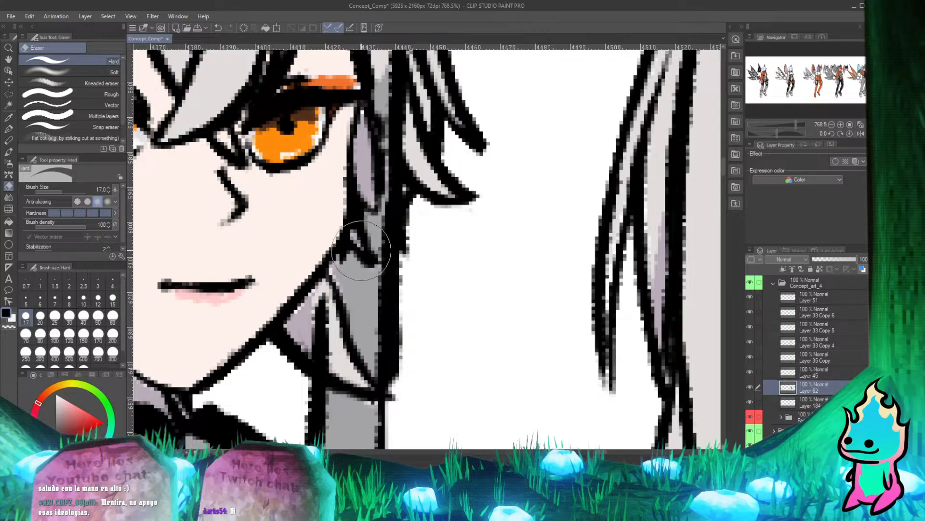
drag(359, 251, 354, 298)
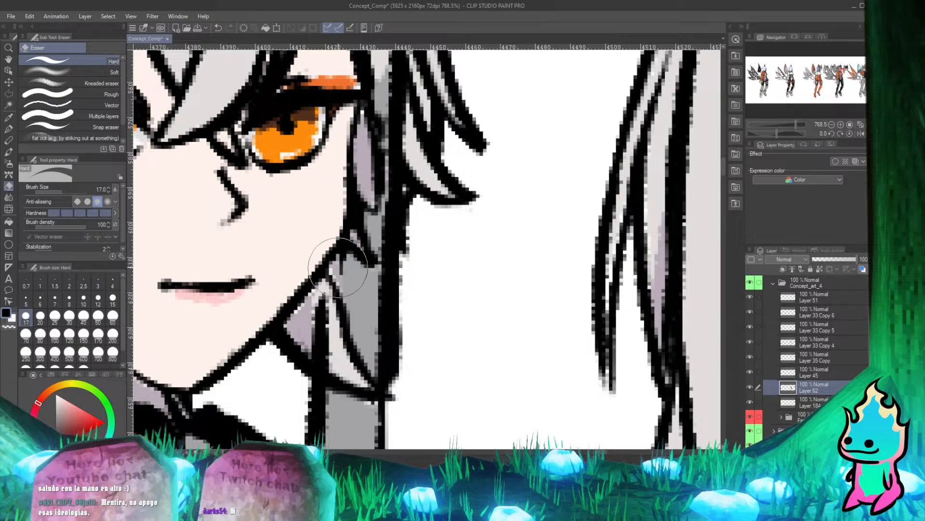
drag(346, 295, 350, 311)
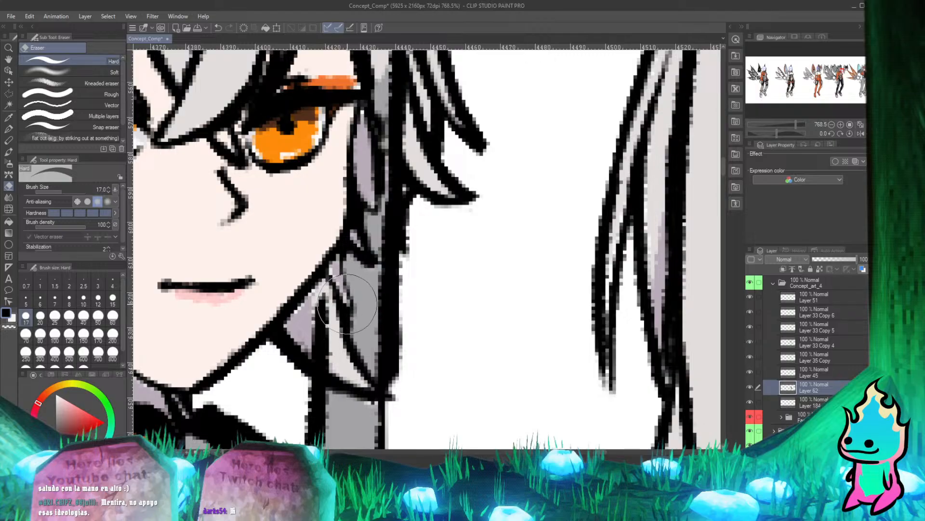
drag(340, 264, 352, 298)
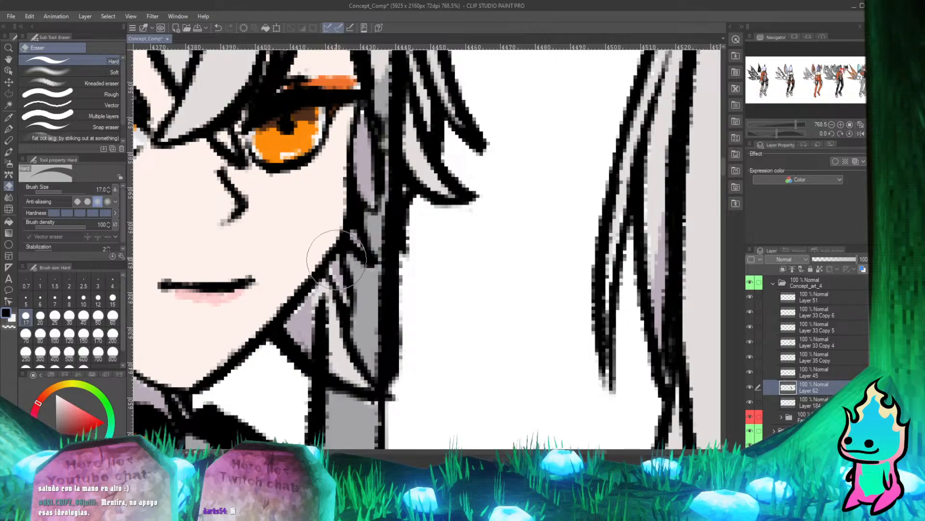
drag(337, 250, 352, 301)
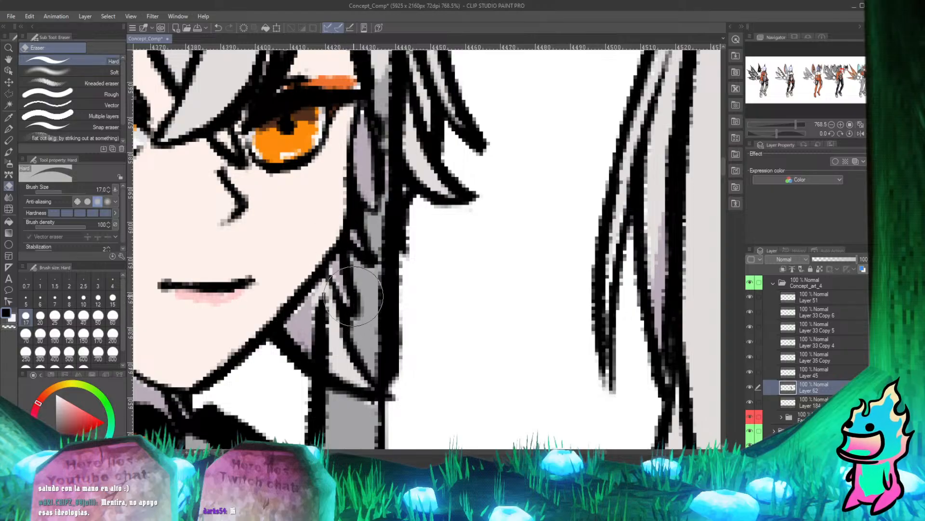
key(p)
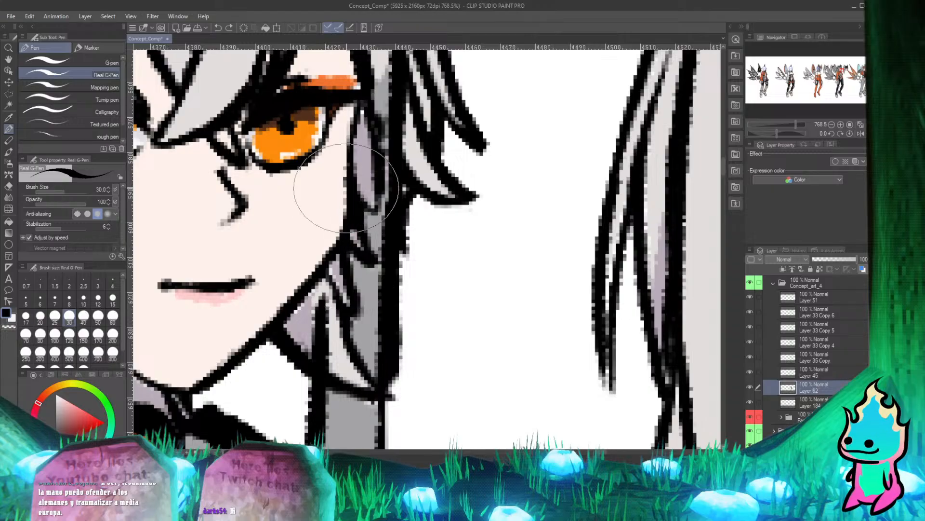
Erase Layer 62's grey at the lower tip of the lilac hair strand beside the cheek, and save the file.
scroll(346, 188, down, 4)
scroll(335, 185, up, 3)
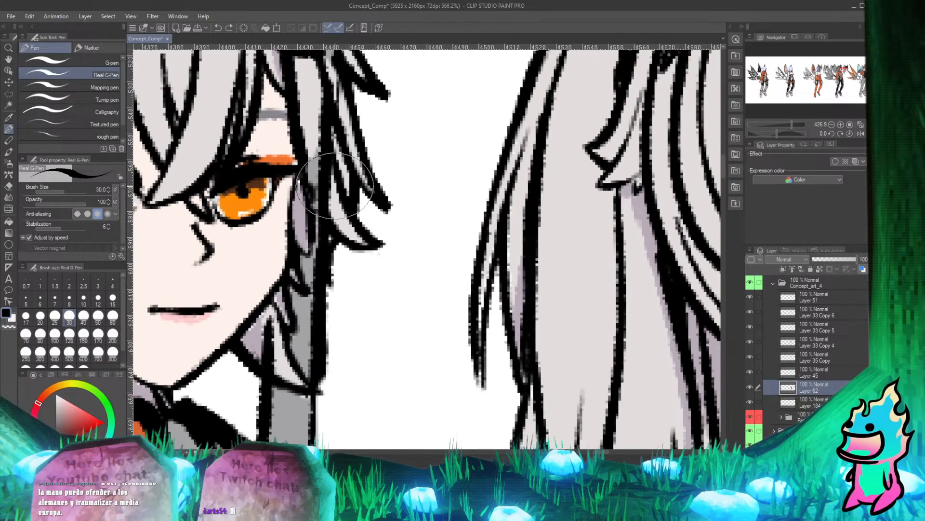
key(e)
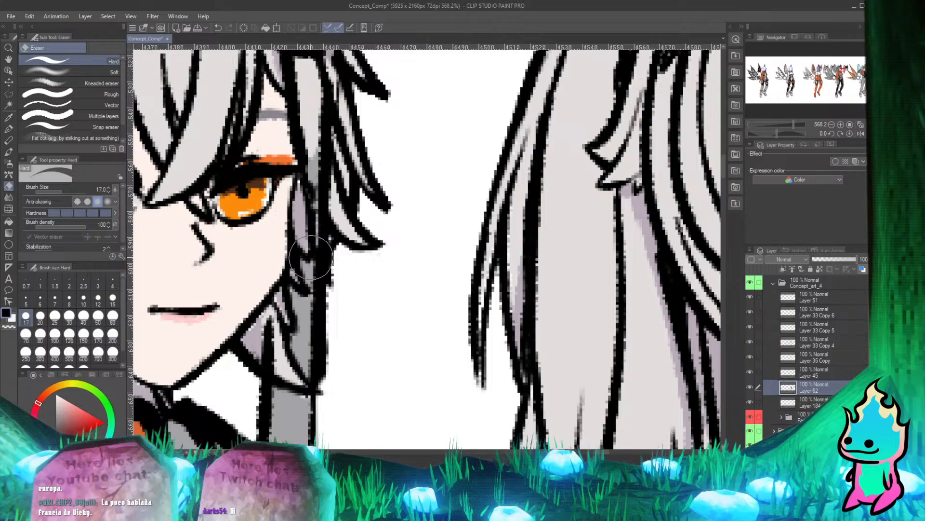
key(p)
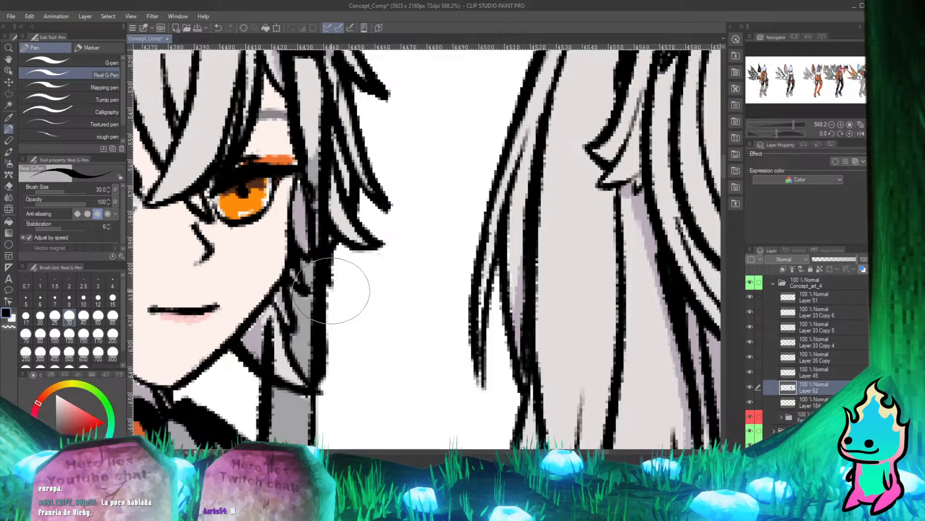
key(alt+Tab)
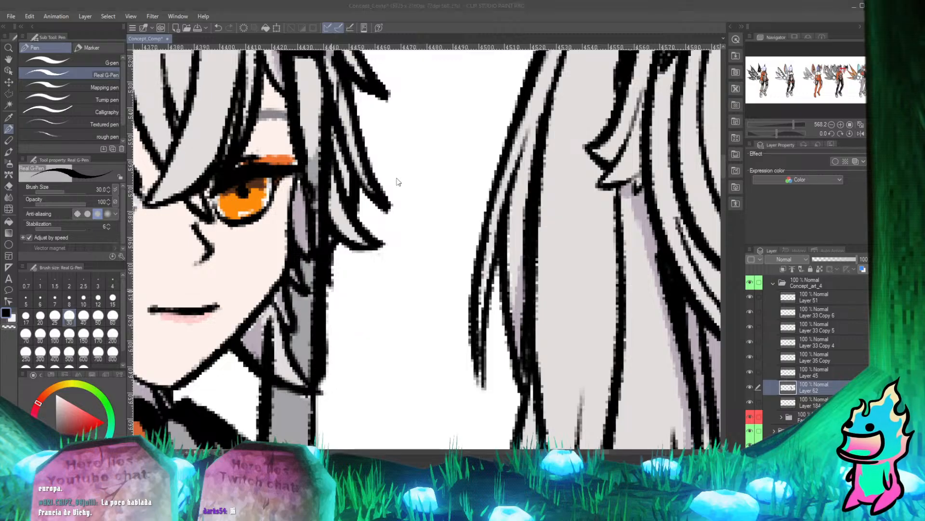
key(alt+Tab)
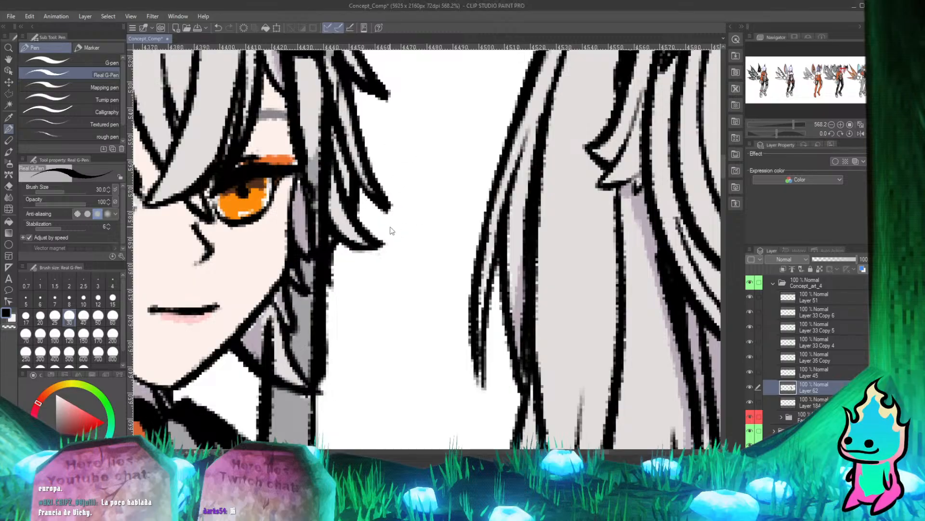
key(ctrl+s)
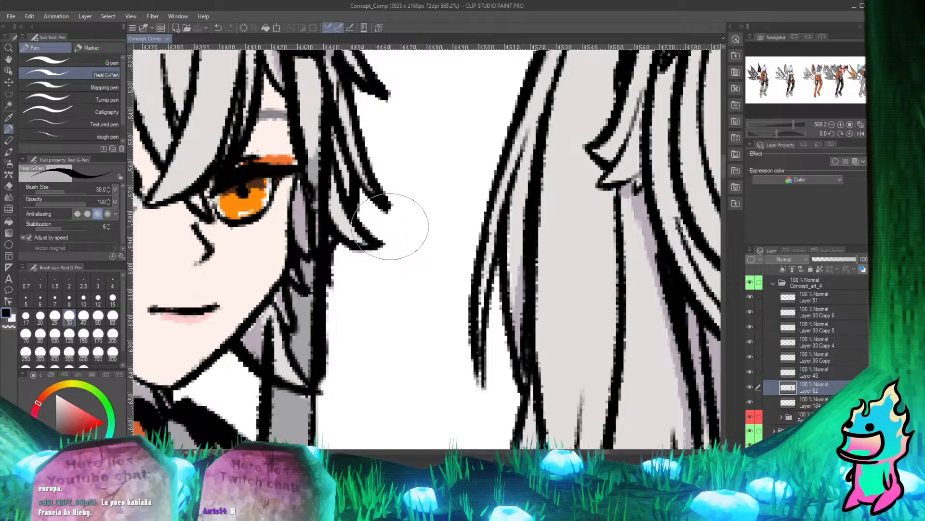
Erase Layer 62's grey fill from the long hair strand beside the eye, down to the cheek.
scroll(391, 226, up, 3)
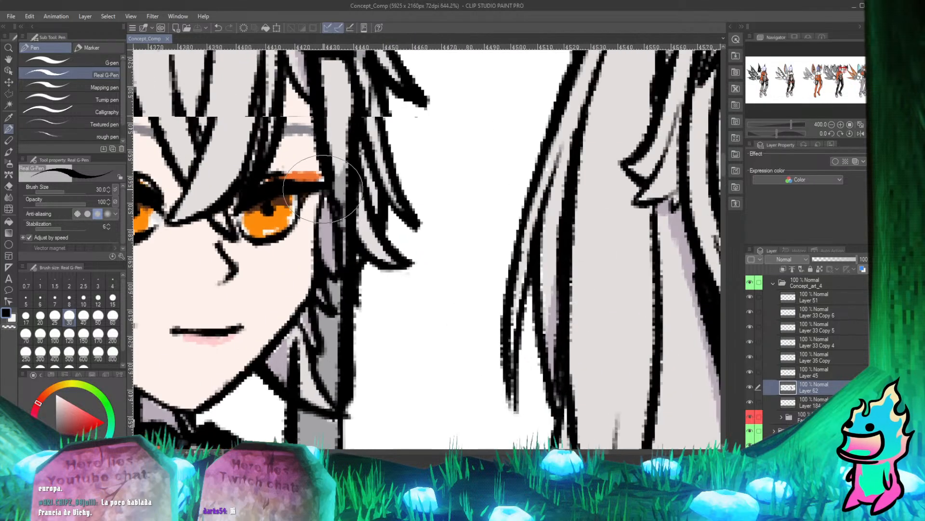
scroll(336, 198, down, 1)
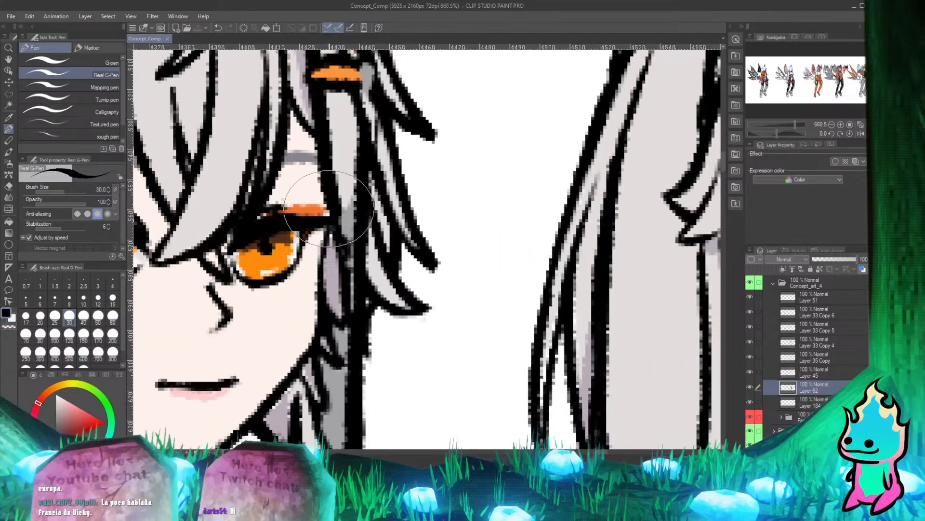
key(e)
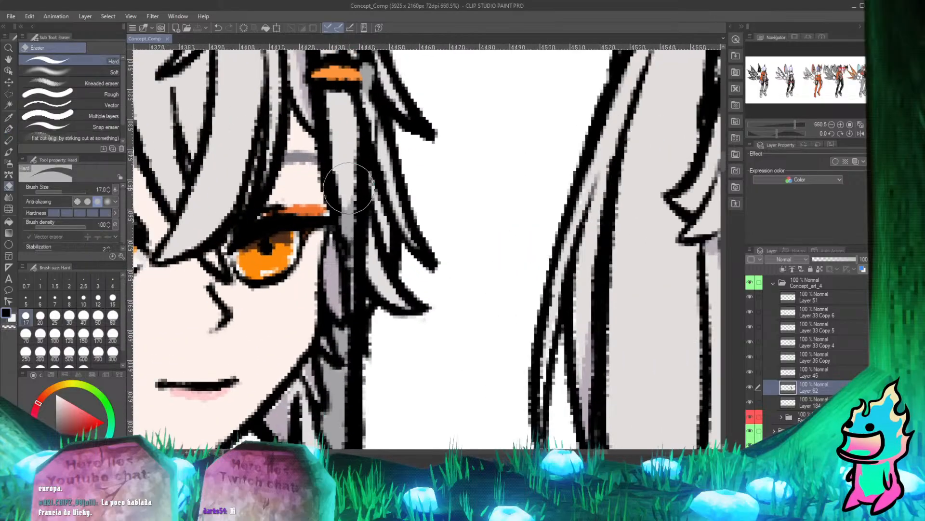
mouse_move(351, 188)
mouse_down()
mouse_move(346, 263)
mouse_move(361, 277)
mouse_move(350, 288)
mouse_up()
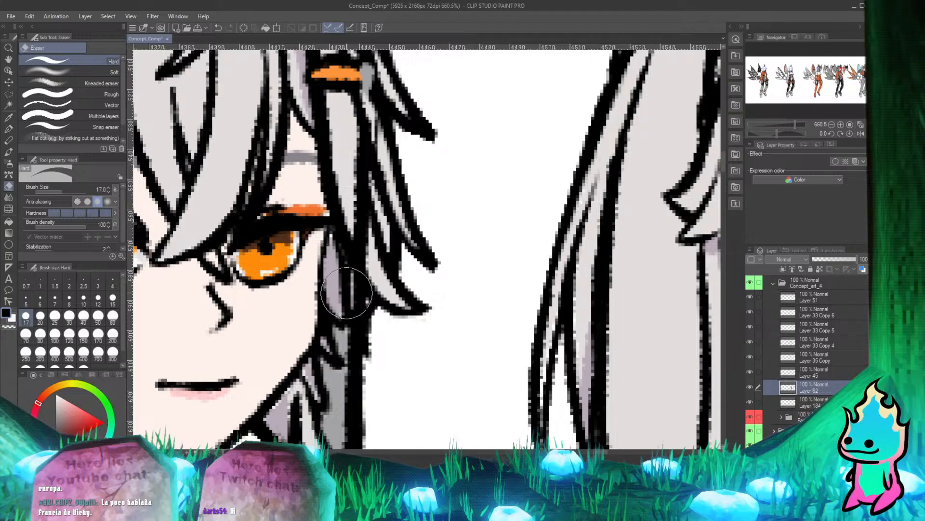
key(p)
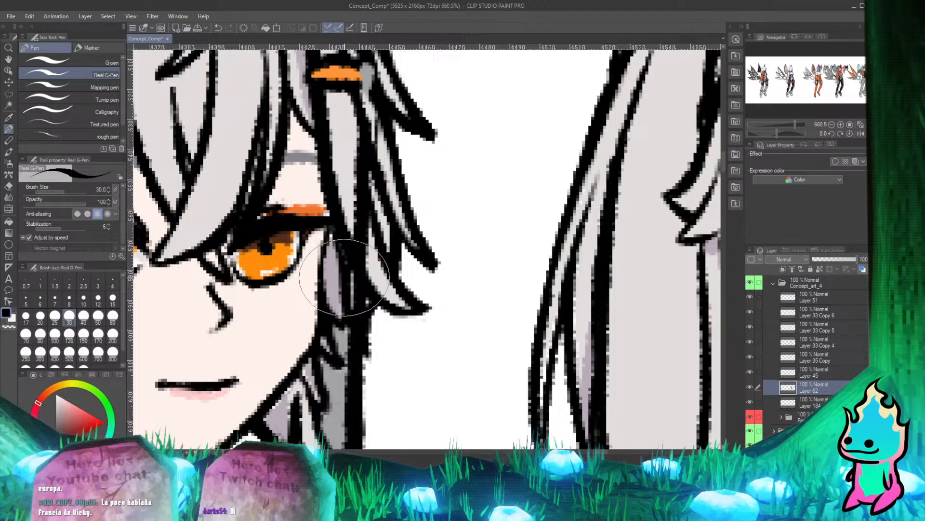
Erase Layer 62's leftover grey and dark marks from the hair beside and just below the orange hair clip.
scroll(344, 277, down, 5)
scroll(321, 111, up, 5)
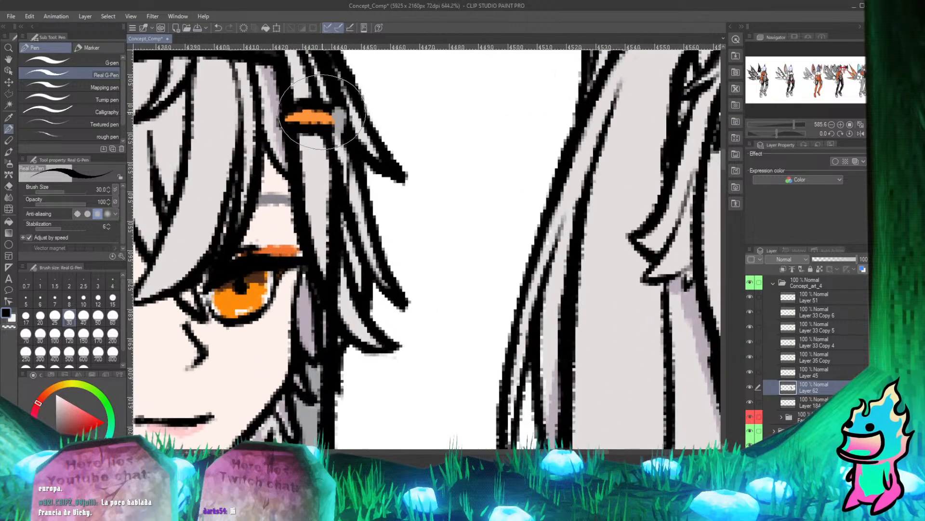
scroll(322, 112, up, 3)
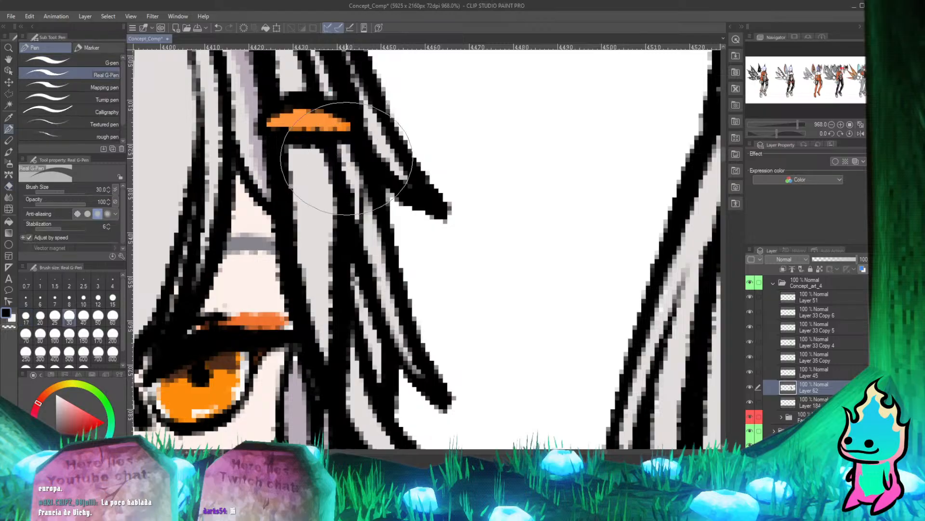
scroll(347, 158, down, 5)
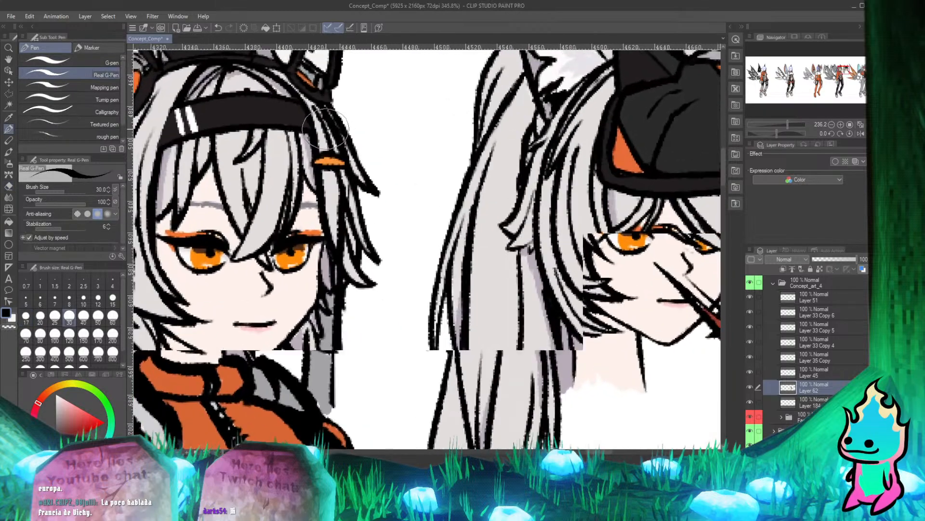
scroll(325, 128, down, 3)
scroll(345, 171, up, 5)
key(e)
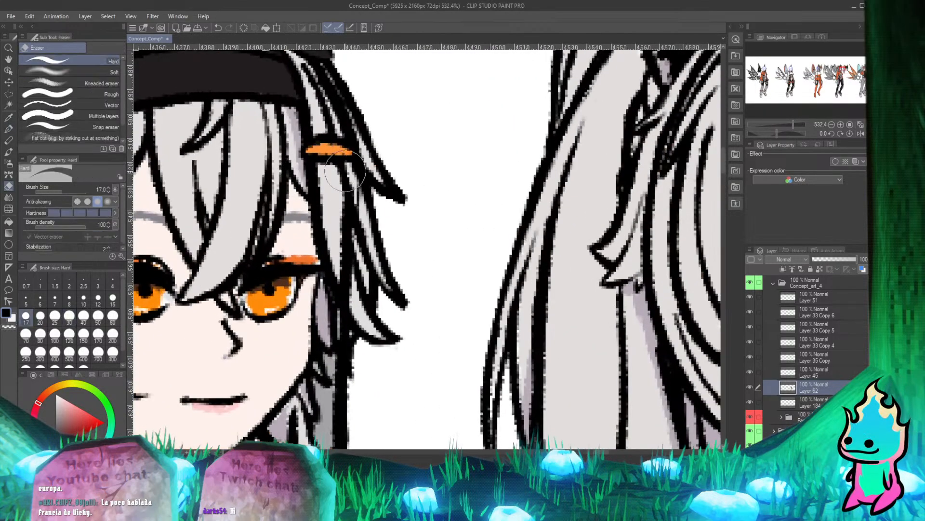
key(p)
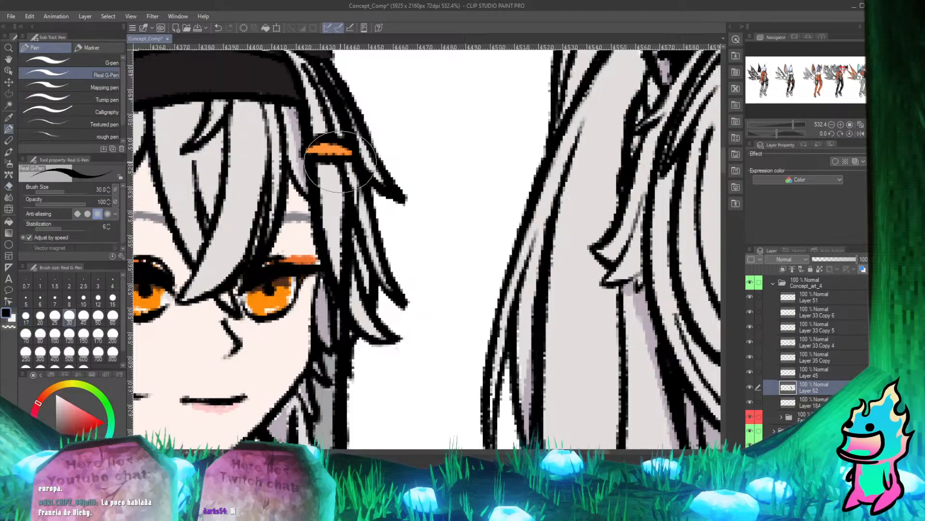
Identify Layer 35 Copy by toggling its visibility, and erase its black line across the hair lock beneath the jaw.
scroll(332, 178, down, 5)
scroll(333, 260, up, 3)
scroll(322, 263, down, 3)
scroll(313, 307, up, 3)
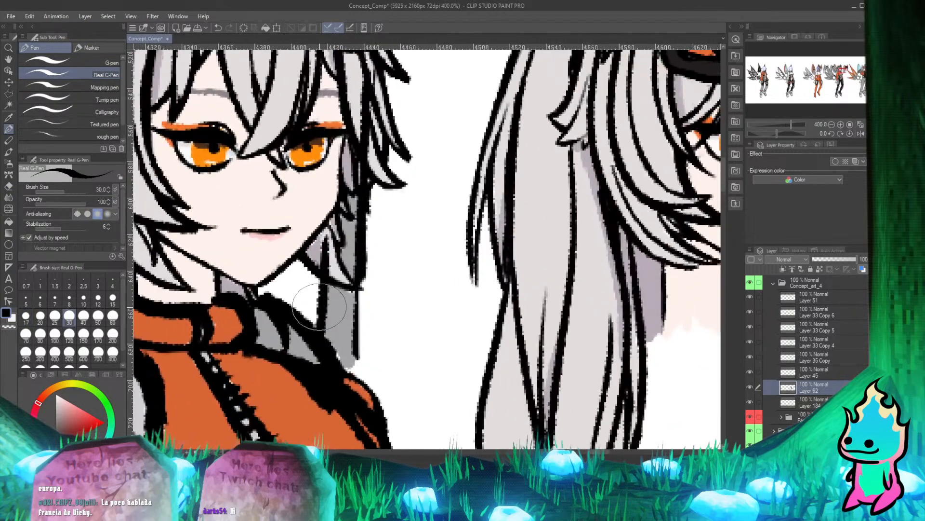
click(750, 357)
click(750, 357)
click(750, 357)
click(750, 357)
click(800, 357)
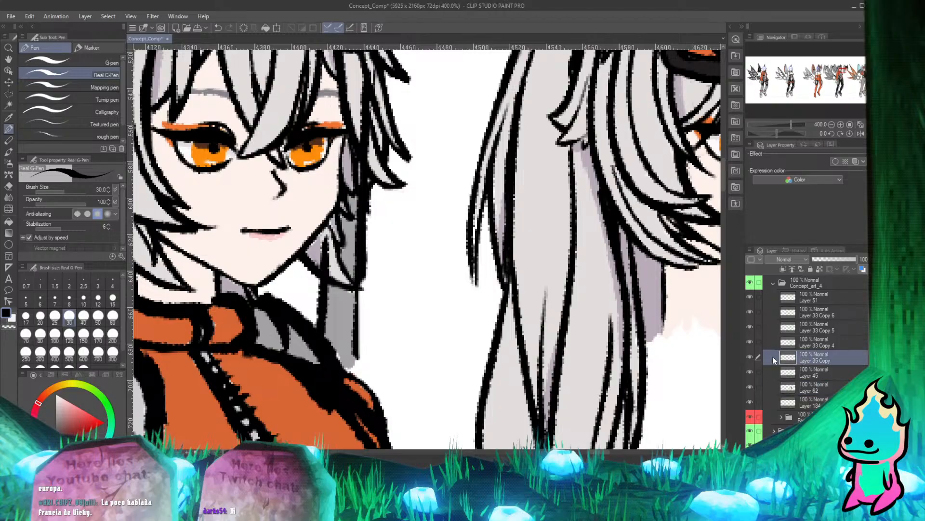
key(e)
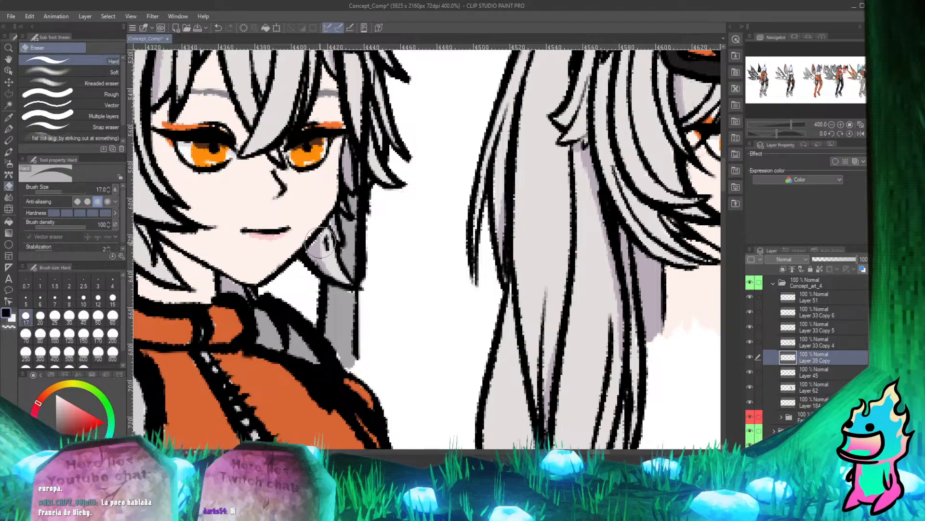
key(p)
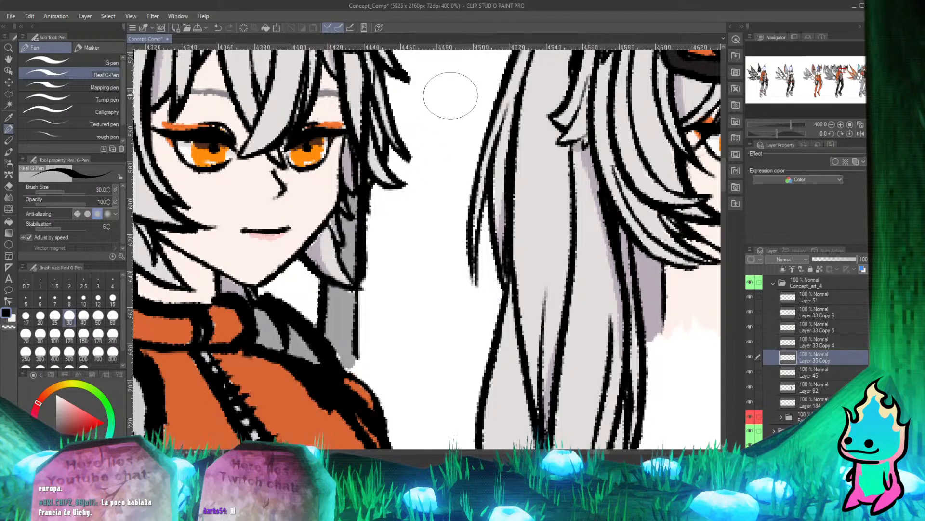
Erase Layer 35 Copy's black outline where it crosses the hair strands below the orange clip, down beside the eye.
scroll(451, 96, down, 2)
drag(451, 96, 433, 150)
scroll(388, 140, up, 2)
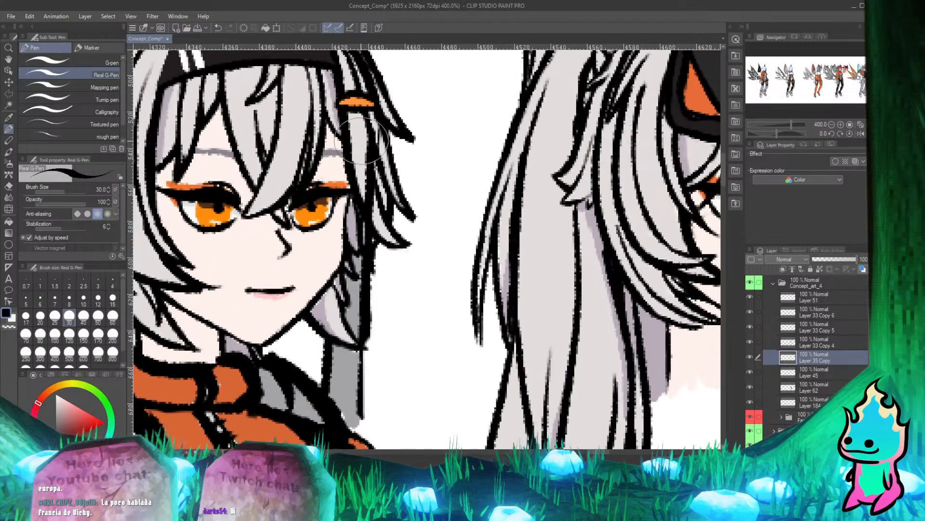
key(e)
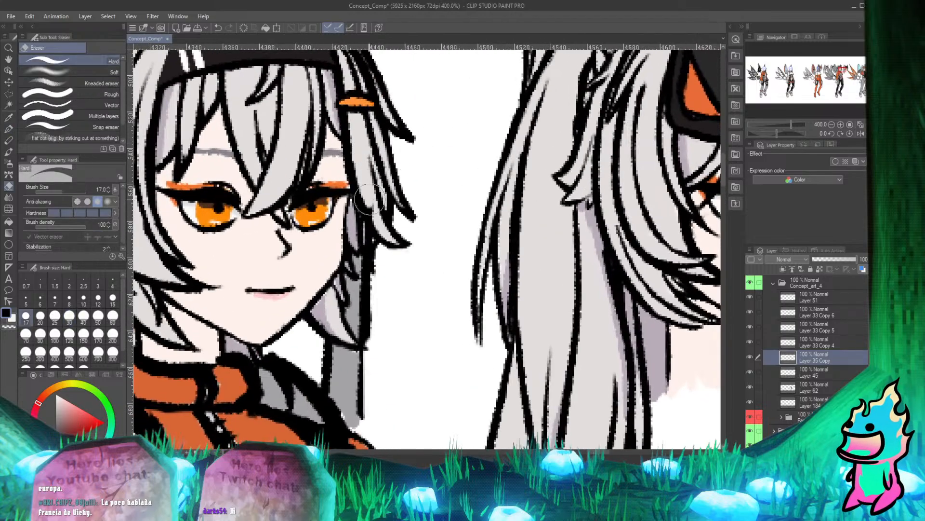
key(p)
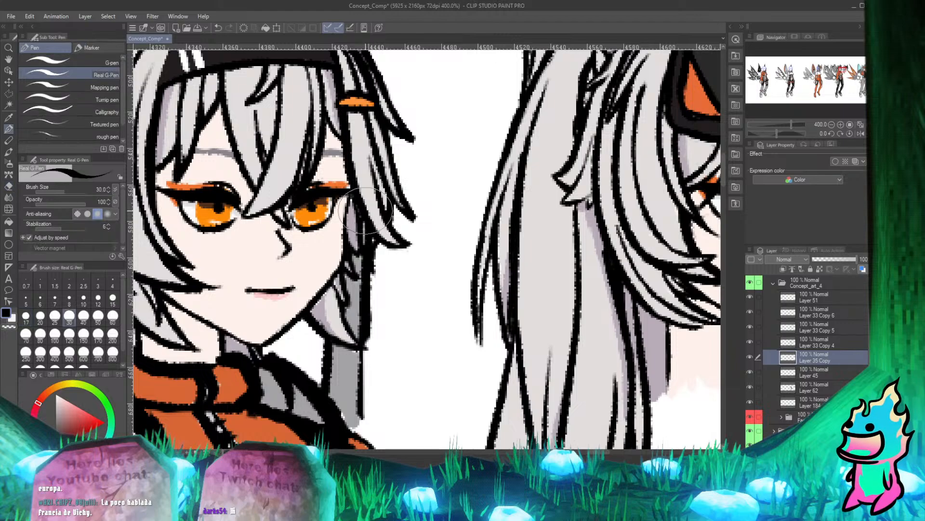
key(e)
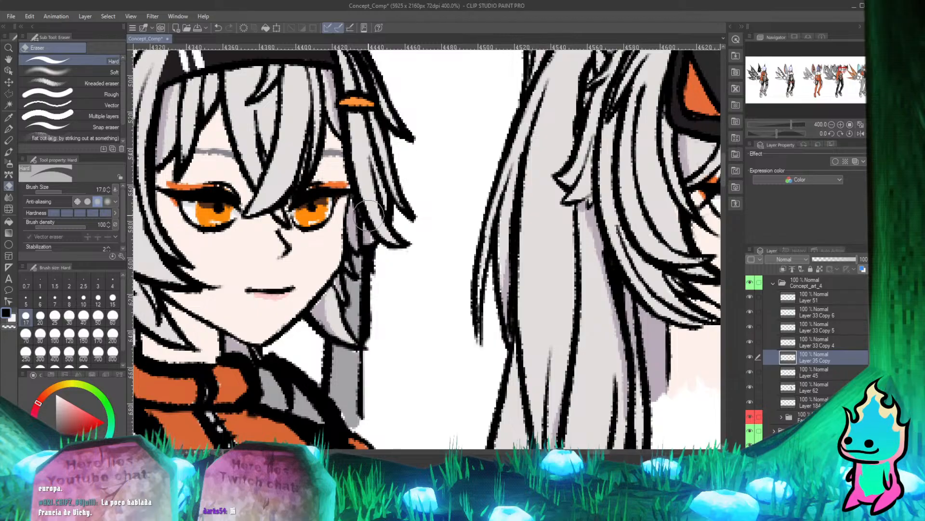
key(p)
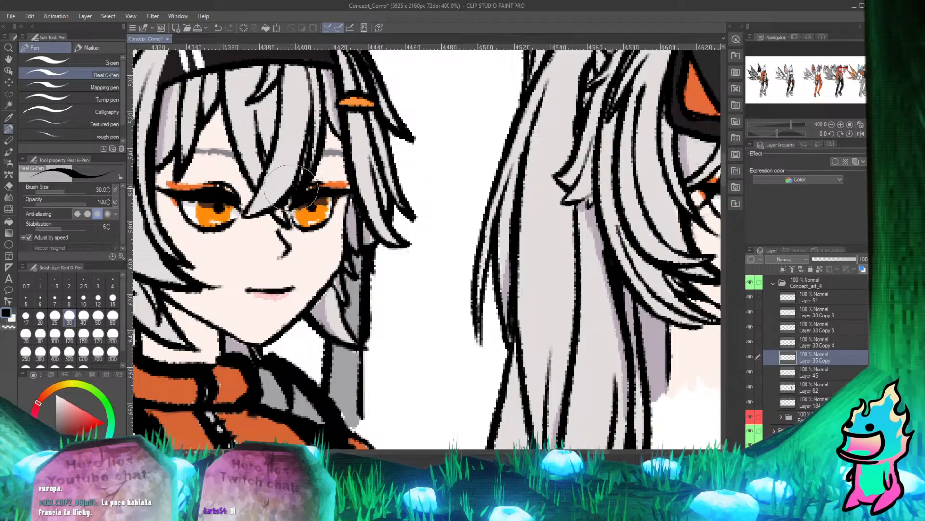
Examine the cleaned-up head up close and against the neighbouring characters' heads and bodies.
scroll(291, 190, down, 8)
scroll(328, 261, up, 3)
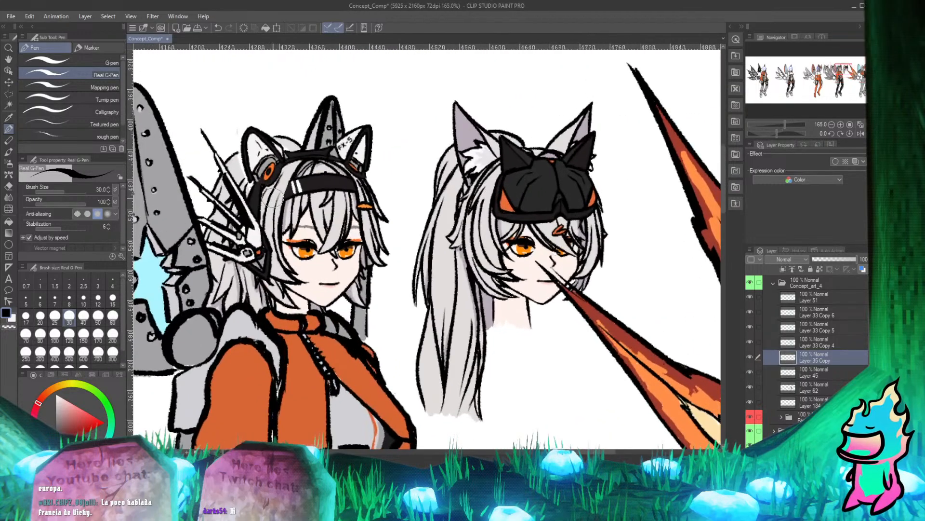
scroll(331, 152, up, 2)
scroll(331, 153, up, 1)
scroll(356, 125, down, 2)
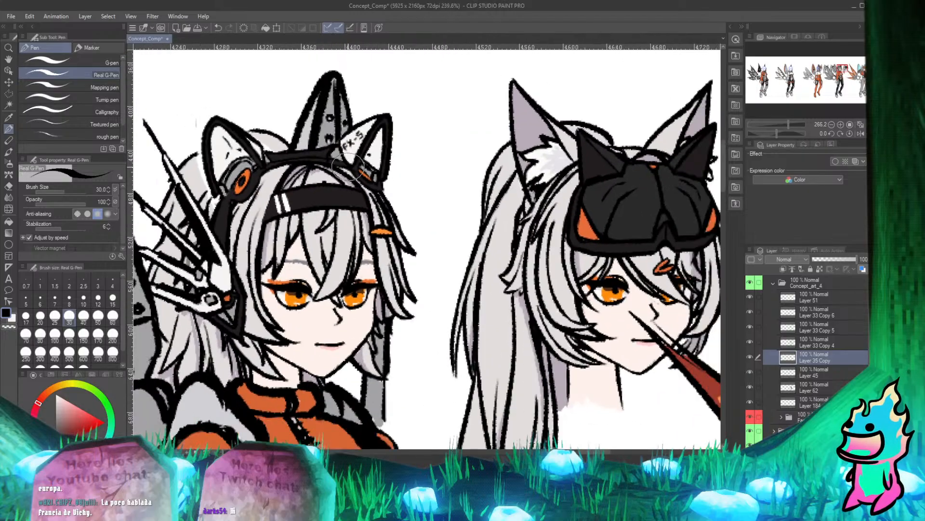
scroll(374, 169, up, 3)
scroll(374, 169, down, 5)
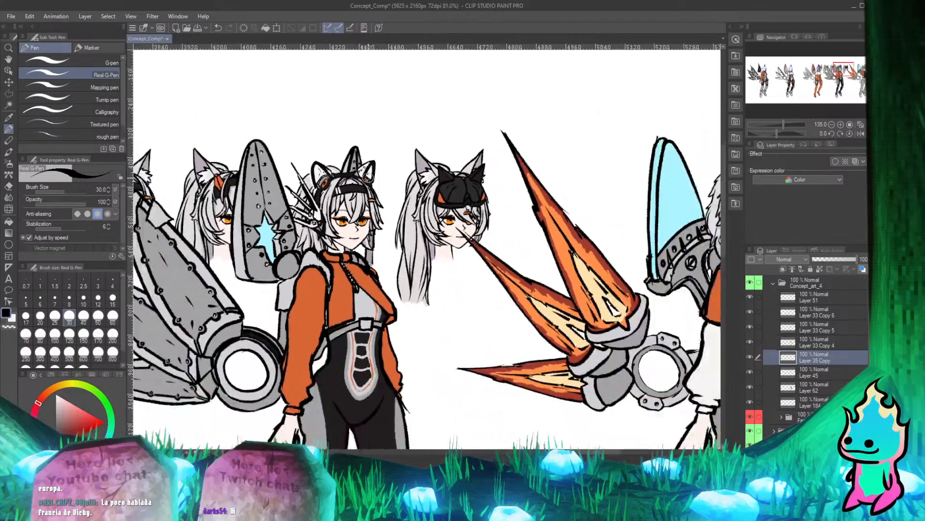
scroll(345, 210, down, 2)
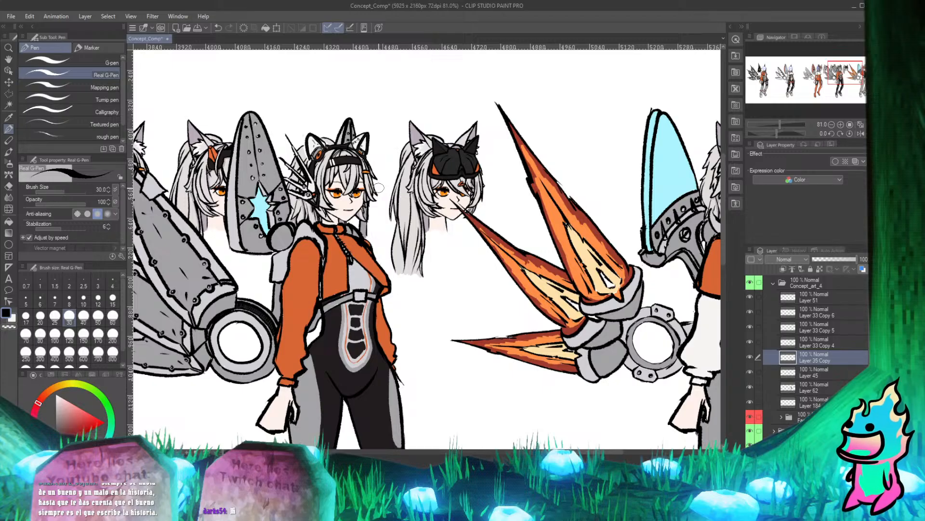
Compare the black-suited character's finished head with the loose goggled head and the other characters in the row.
scroll(265, 244, down, 10)
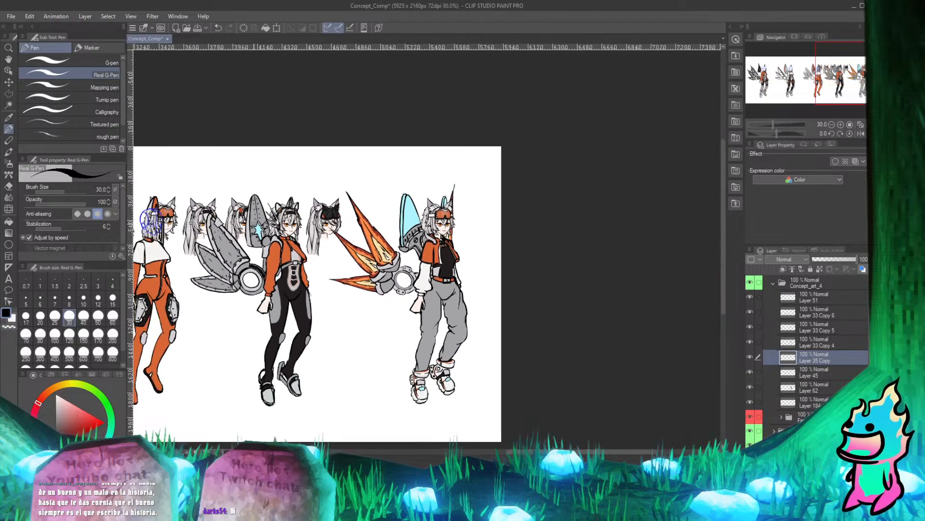
scroll(294, 212, up, 10)
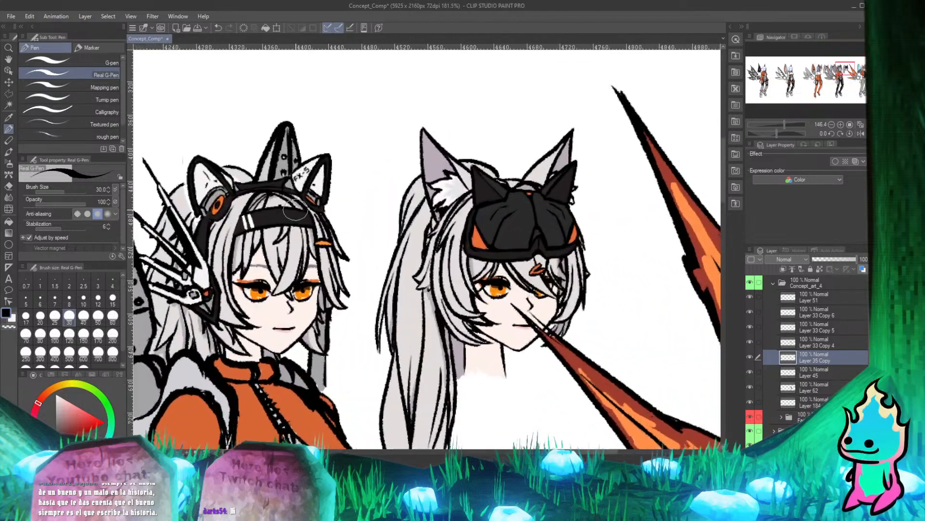
scroll(318, 241, down, 3)
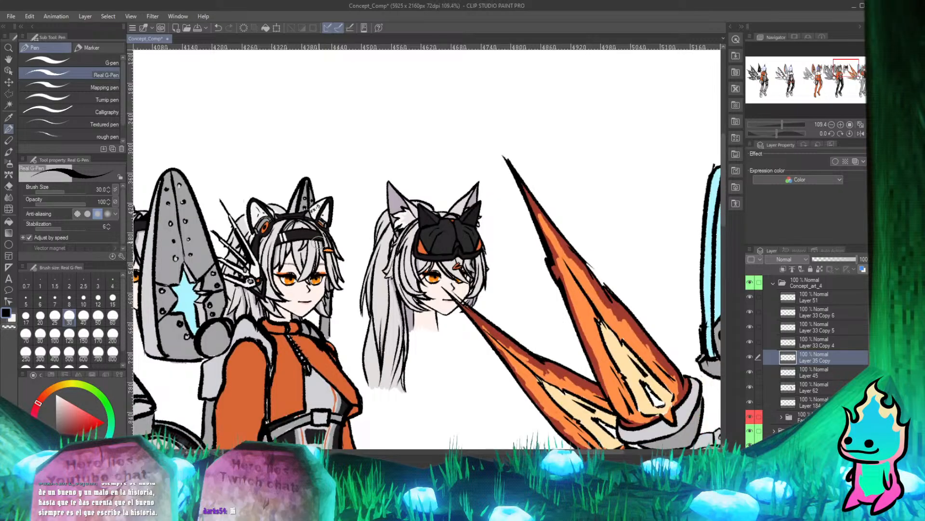
scroll(318, 243, down, 2)
scroll(289, 253, up, 2)
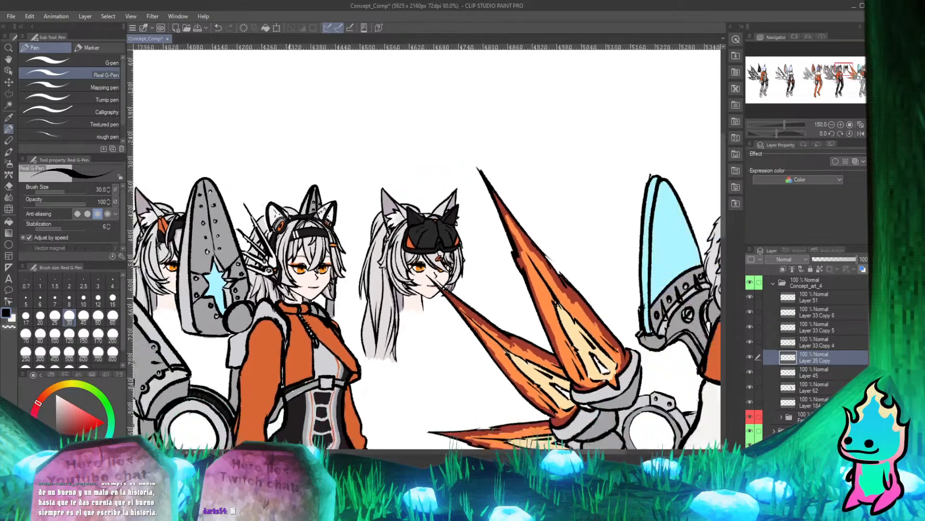
scroll(250, 234, down, 5)
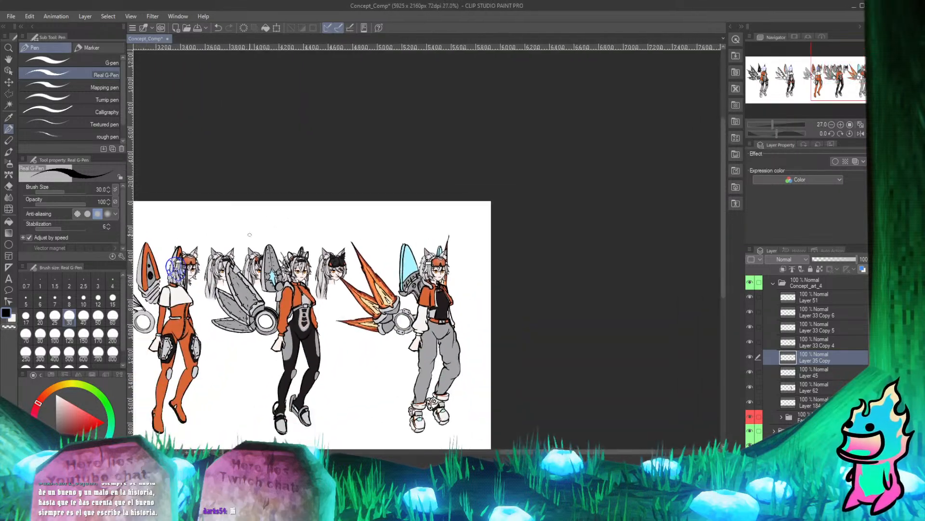
Switch to the Move layer tool and collapse the Concept_art_4 layer folder to reach the Faces folder.
click(10, 83)
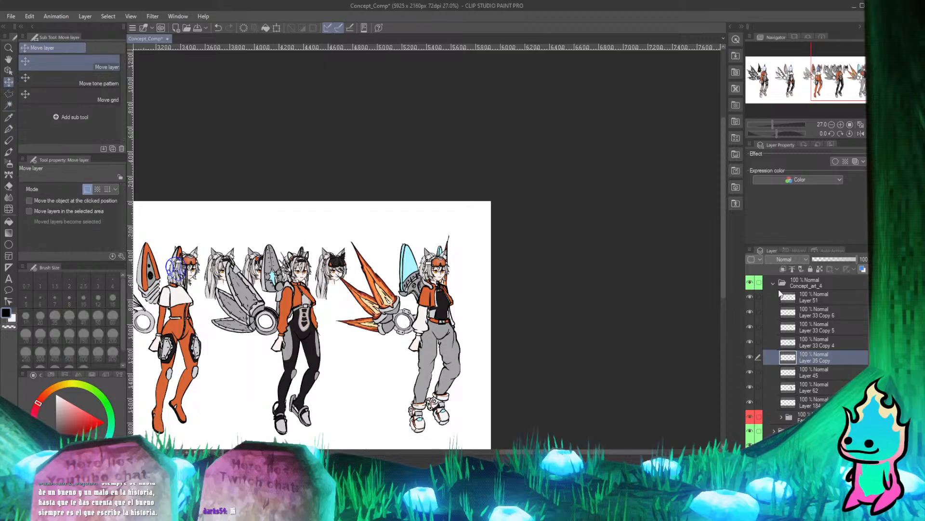
scroll(405, 305, down, 4)
scroll(289, 280, up, 4)
scroll(289, 280, up, 3)
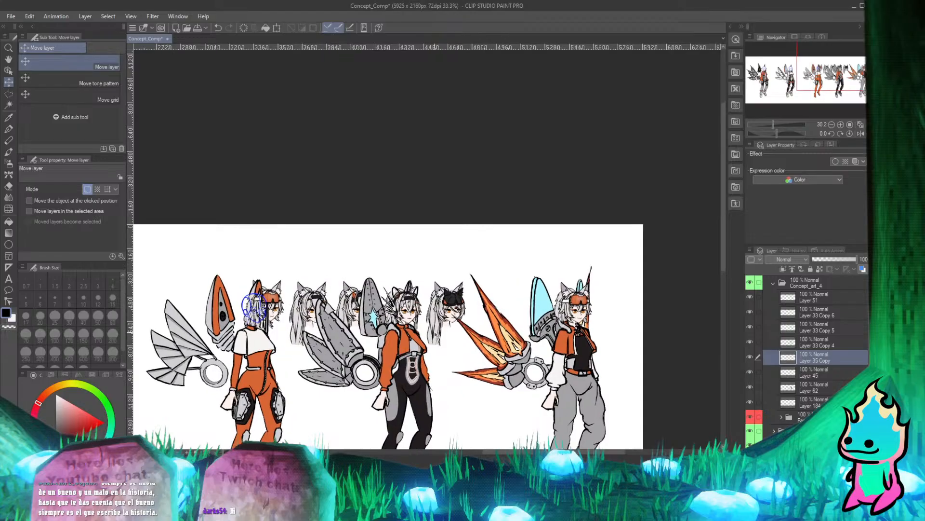
scroll(653, 283, down, 2)
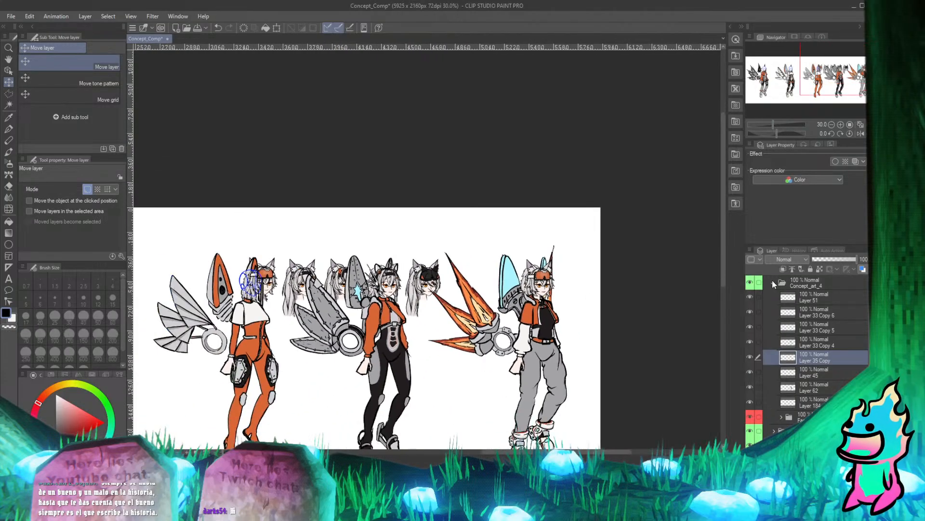
click(773, 282)
scroll(430, 247, down, 4)
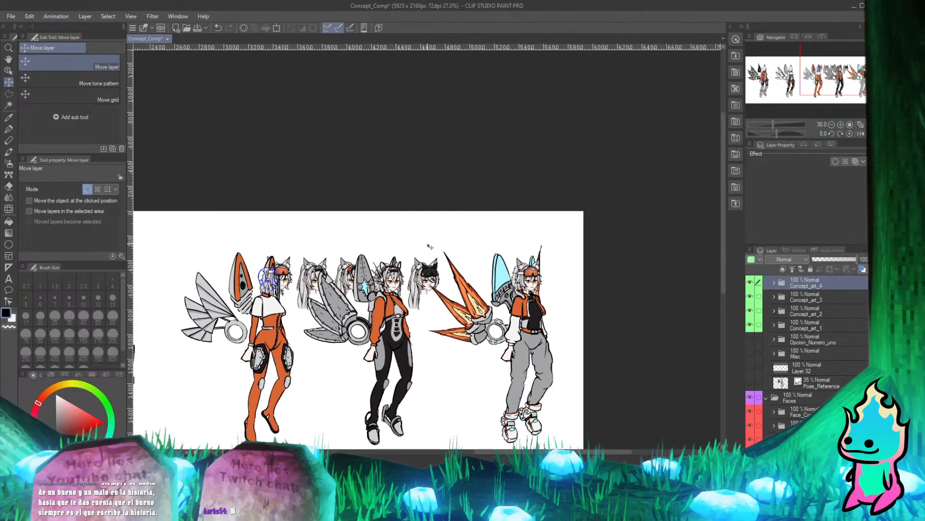
scroll(445, 259, up, 4)
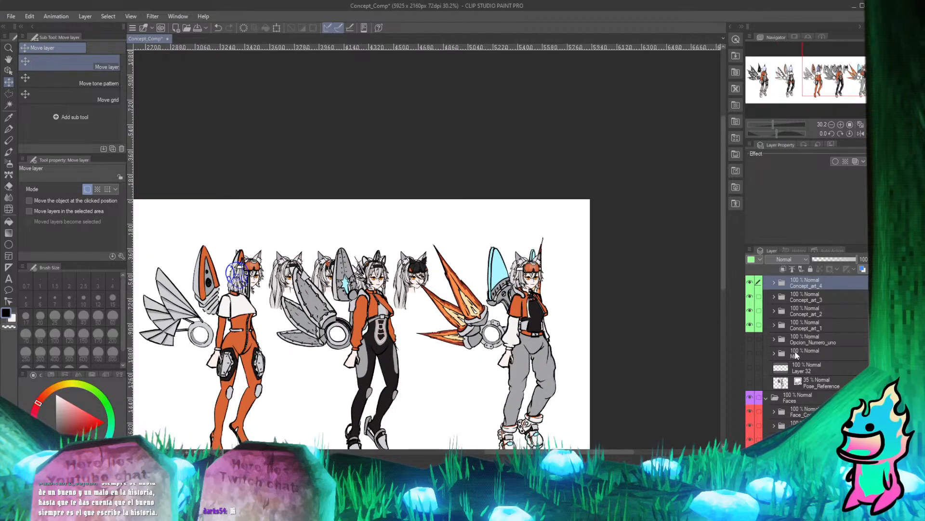
click(771, 283)
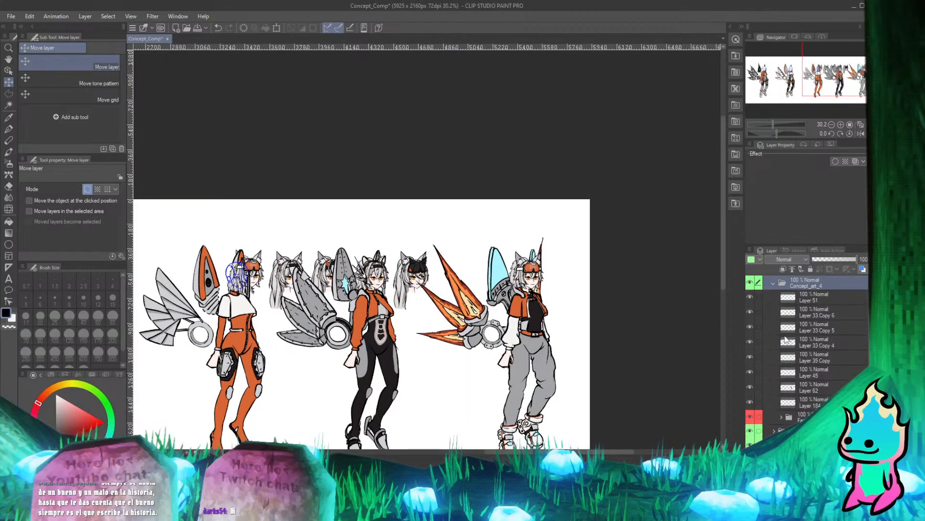
click(773, 282)
scroll(416, 288, down, 3)
scroll(416, 289, up, 3)
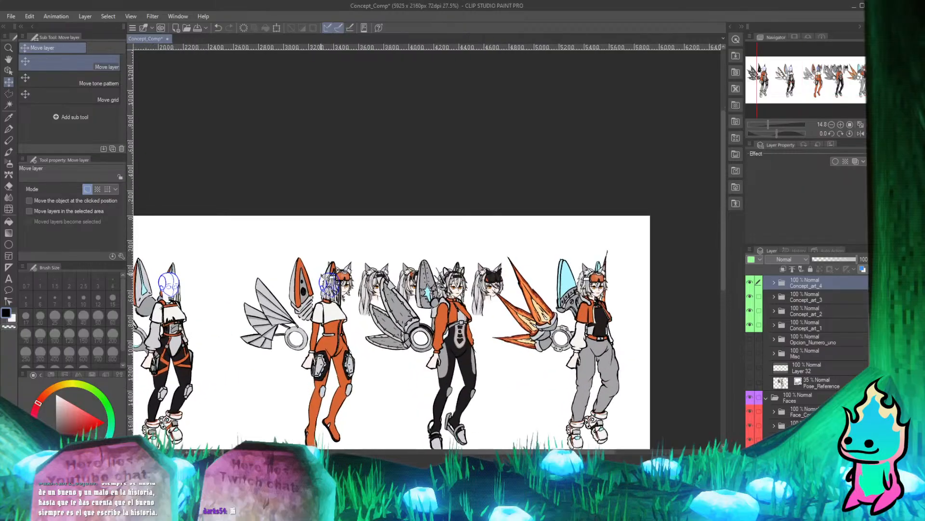
Select the Faces folder and shift all its heads left so that one face lands on the orange-suited character's blue head sketch.
click(792, 398)
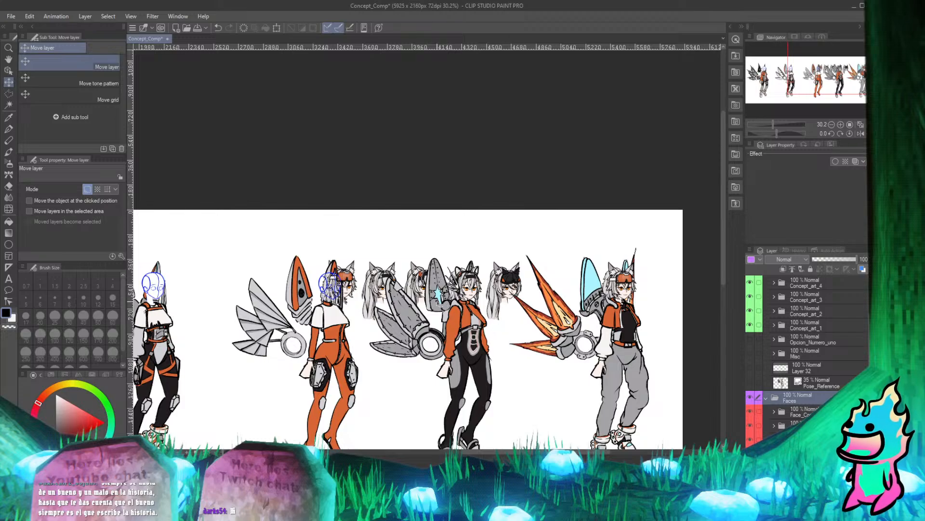
scroll(450, 311, down, 1)
scroll(368, 279, down, 2)
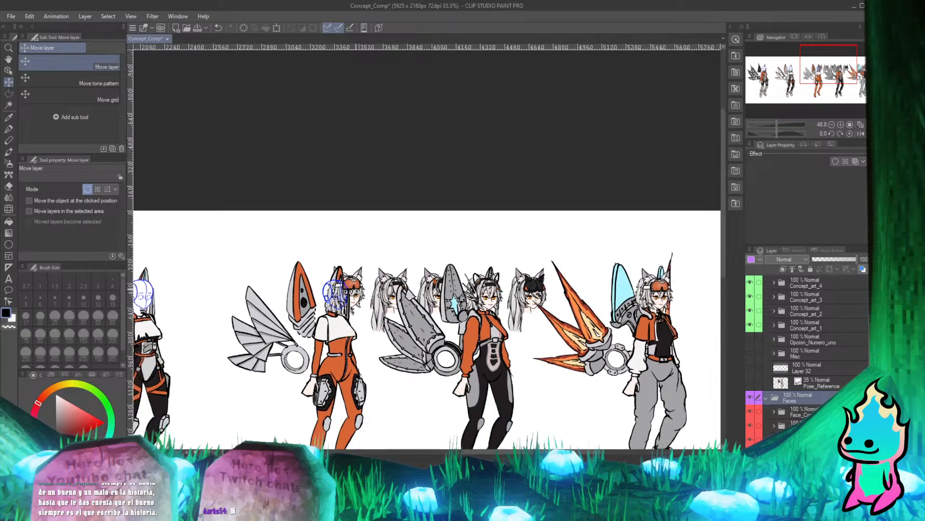
scroll(365, 278, up, 6)
scroll(400, 285, down, 10)
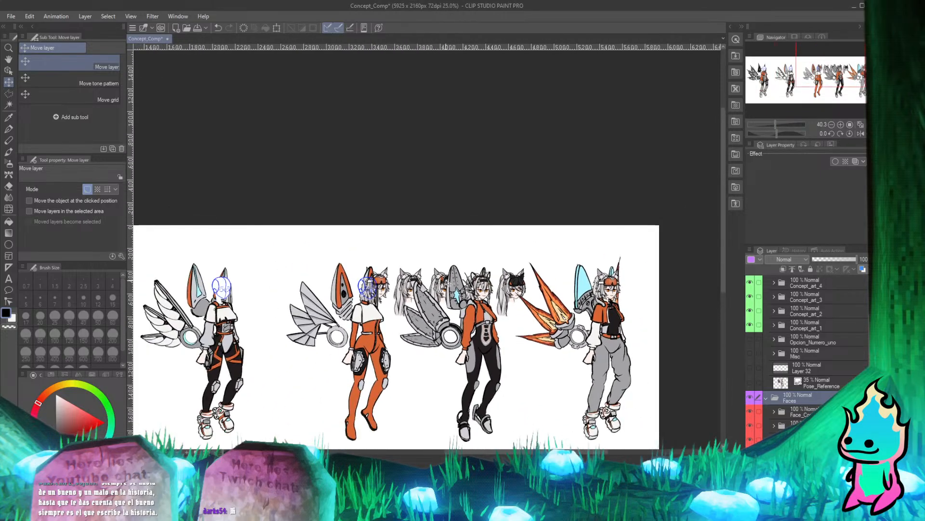
scroll(429, 283, up, 3)
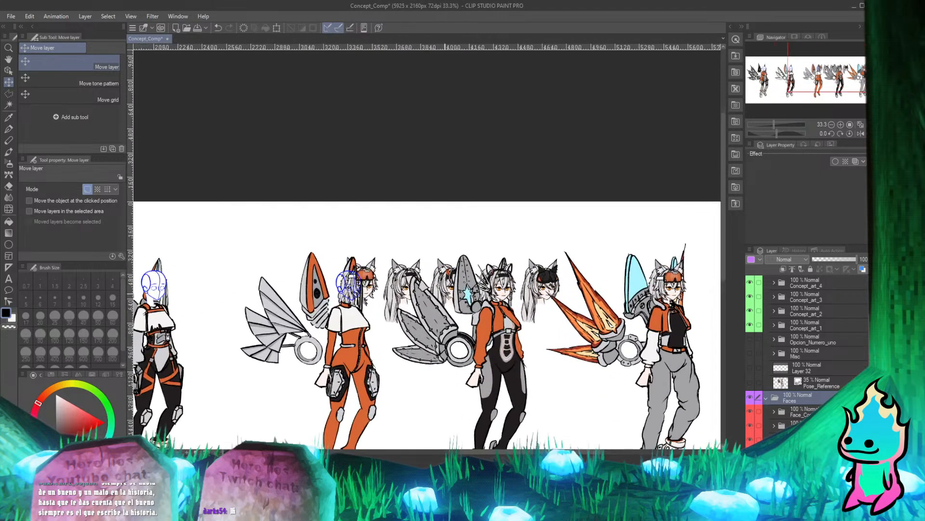
scroll(507, 316, down, 1)
scroll(507, 317, up, 2)
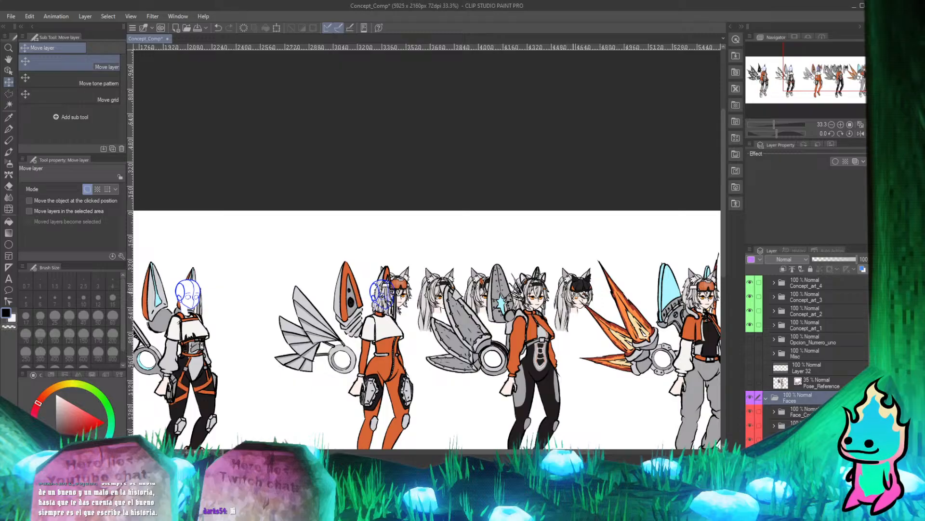
drag(578, 297, 472, 301)
Check the shifted heads' placement across the whole character row, focusing on the face over the orange-suited character's sketch.
scroll(472, 297, down, 2)
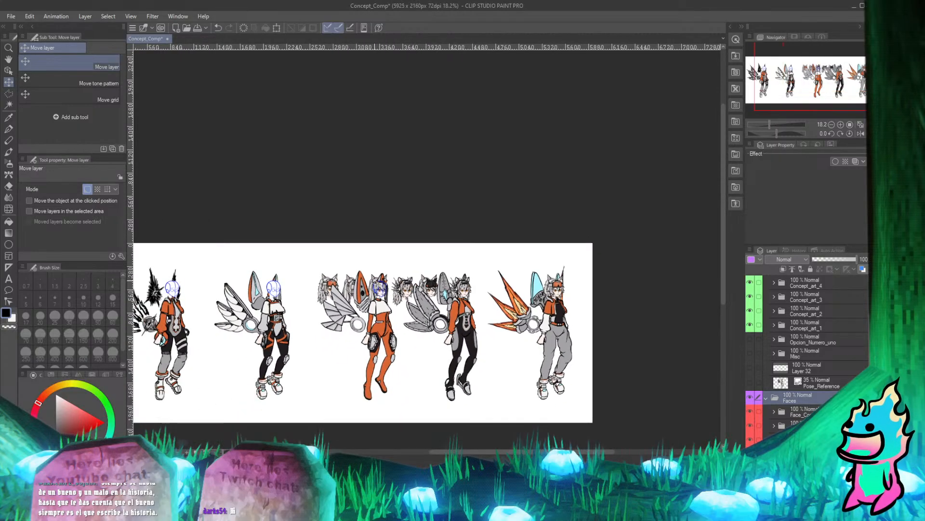
scroll(381, 288, up, 3)
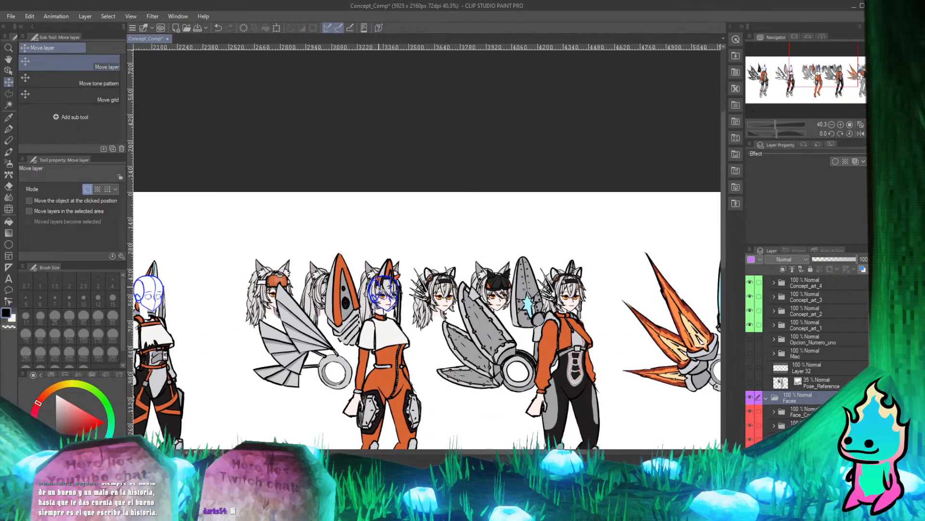
scroll(393, 274, down, 3)
scroll(396, 275, up, 3)
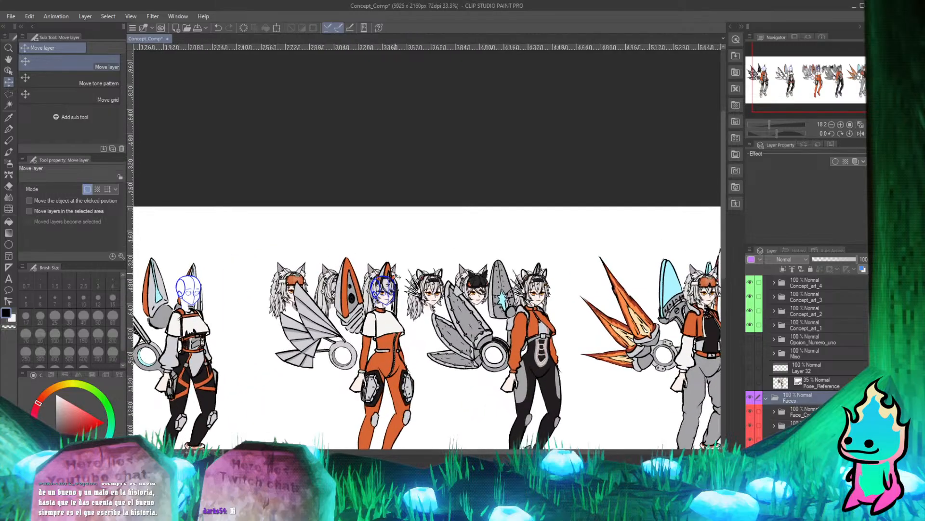
scroll(398, 277, down, 3)
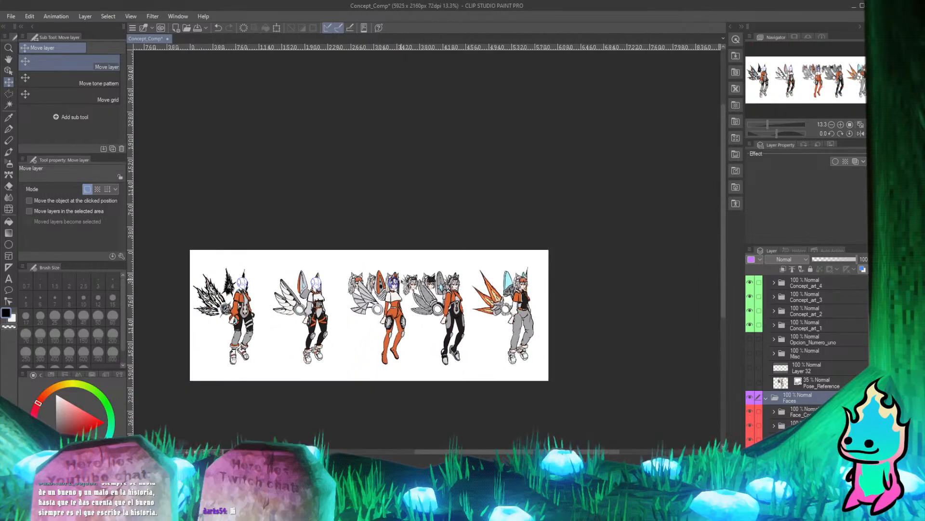
scroll(398, 279, up, 1)
scroll(393, 282, up, 3)
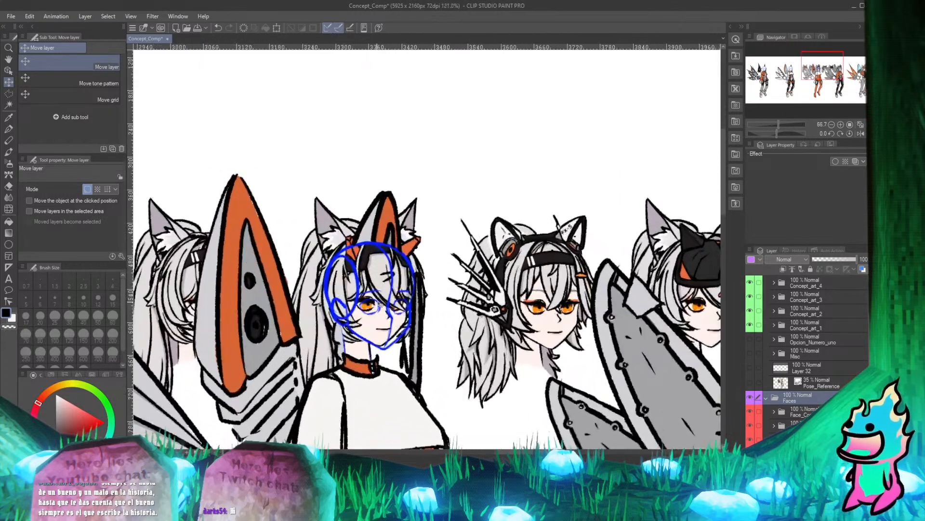
scroll(393, 282, down, 4)
scroll(381, 298, up, 5)
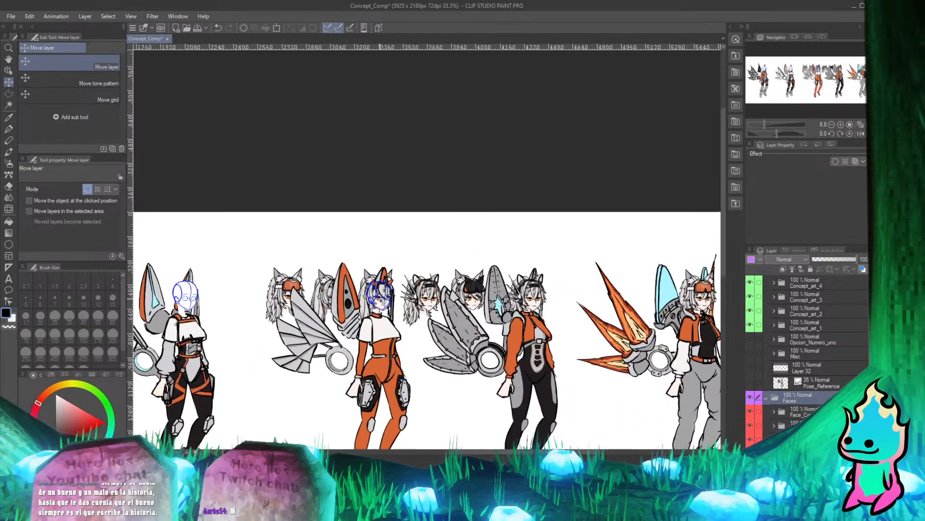
scroll(384, 304, down, 2)
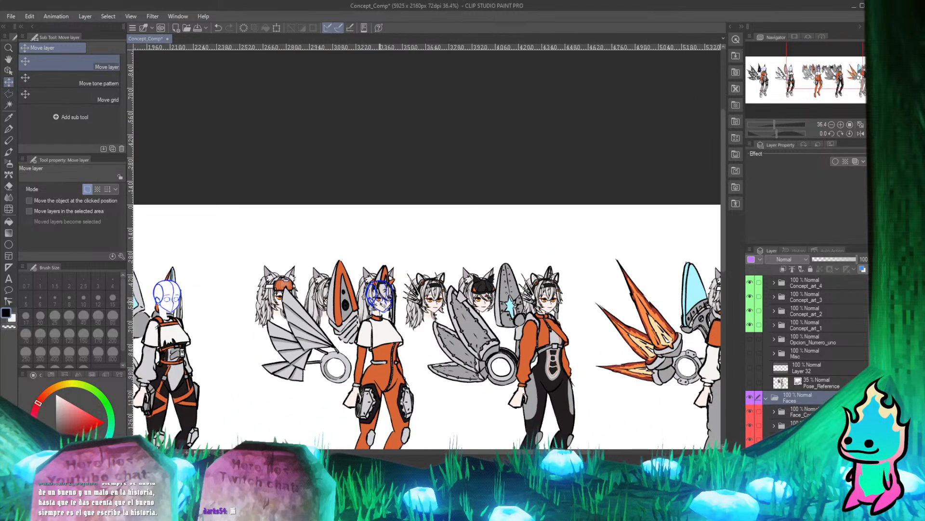
Compare the loose heads between the orange-suited and black-suited characters with the head already fitted on the black-suited one.
scroll(381, 297, up, 2)
scroll(618, 285, up, 3)
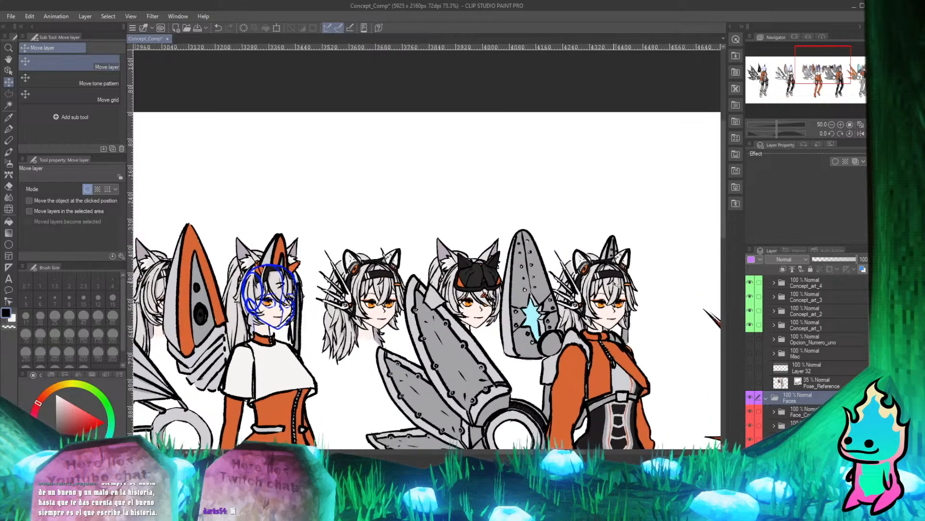
scroll(615, 299, down, 2)
scroll(610, 313, up, 2)
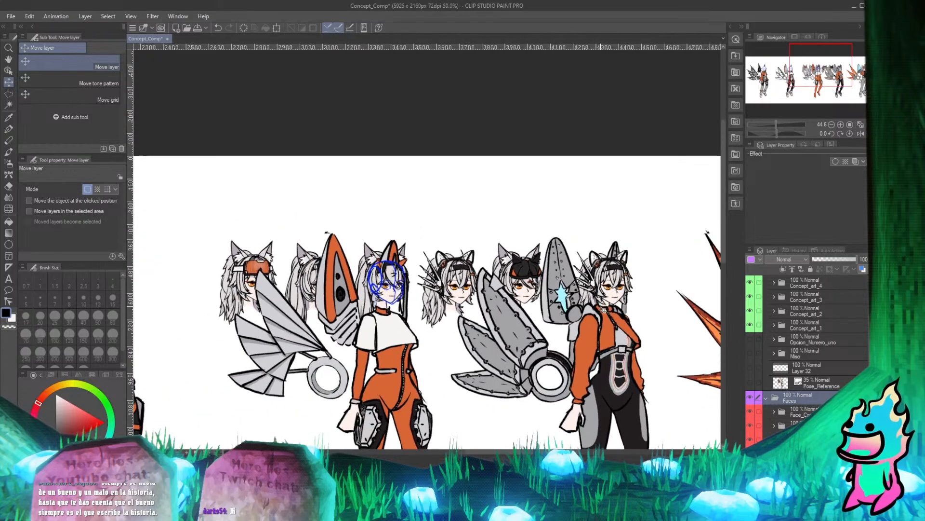
scroll(610, 314, up, 1)
scroll(607, 312, down, 2)
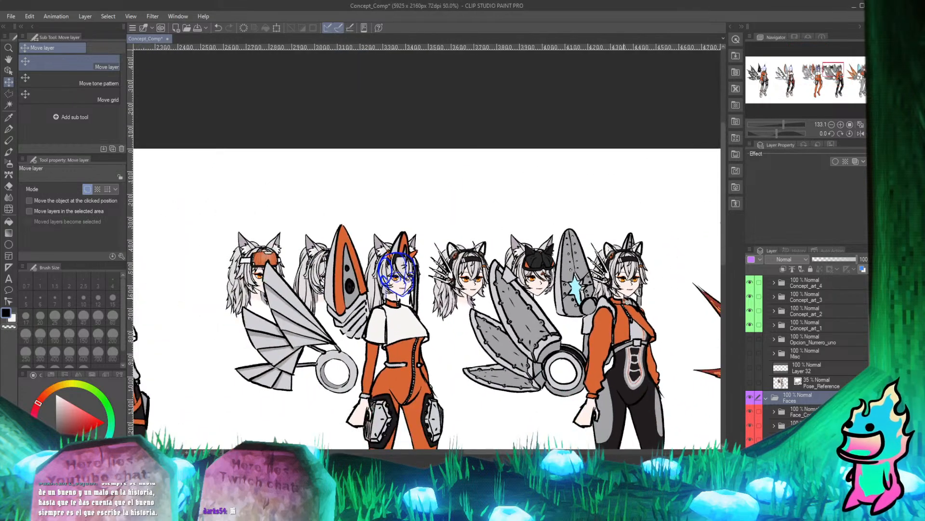
scroll(603, 312, up, 2)
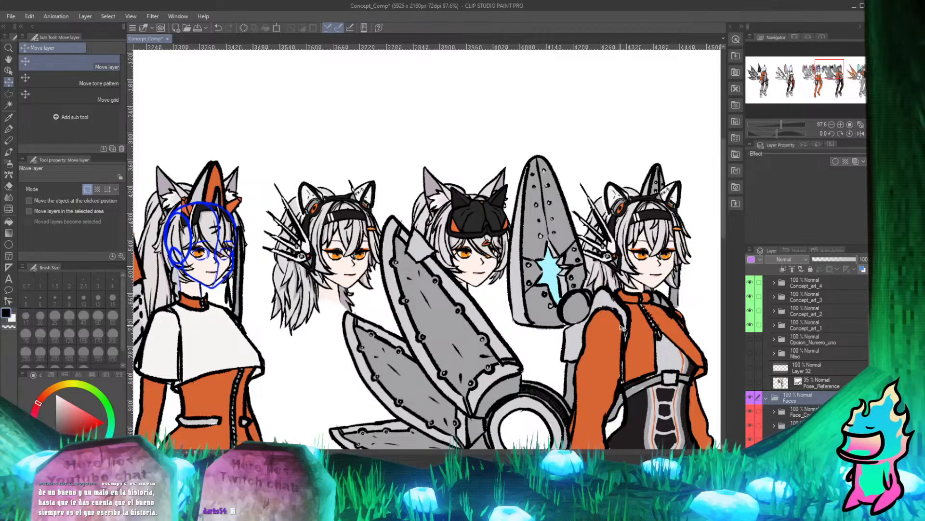
scroll(646, 353, up, 3)
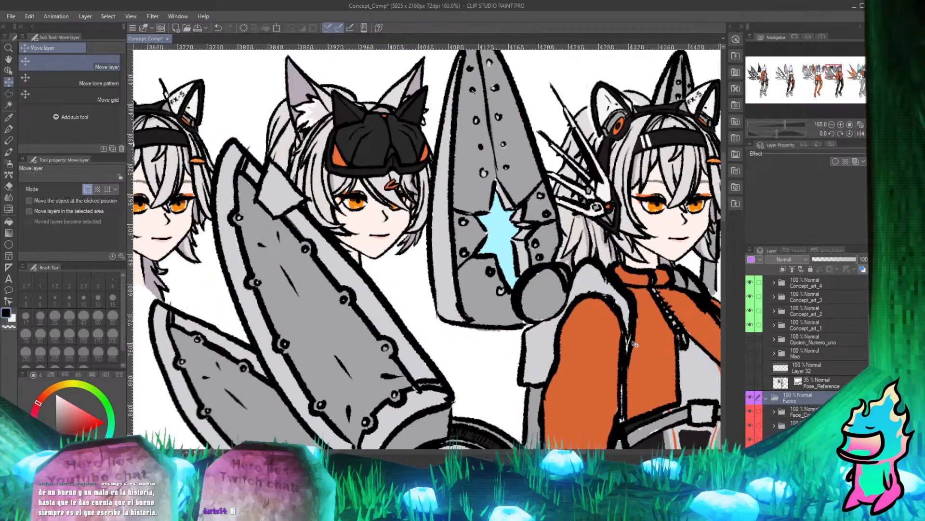
scroll(550, 324, down, 1)
scroll(550, 324, down, 2)
Examine how the face fits the orange-suited character's blue head sketch, jawline, neck and collar.
scroll(416, 297, up, 2)
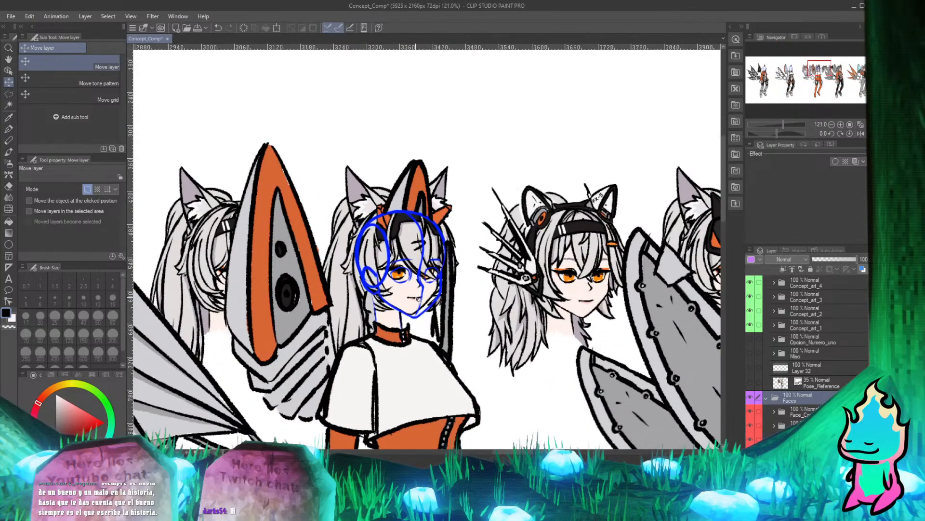
scroll(417, 299, up, 1)
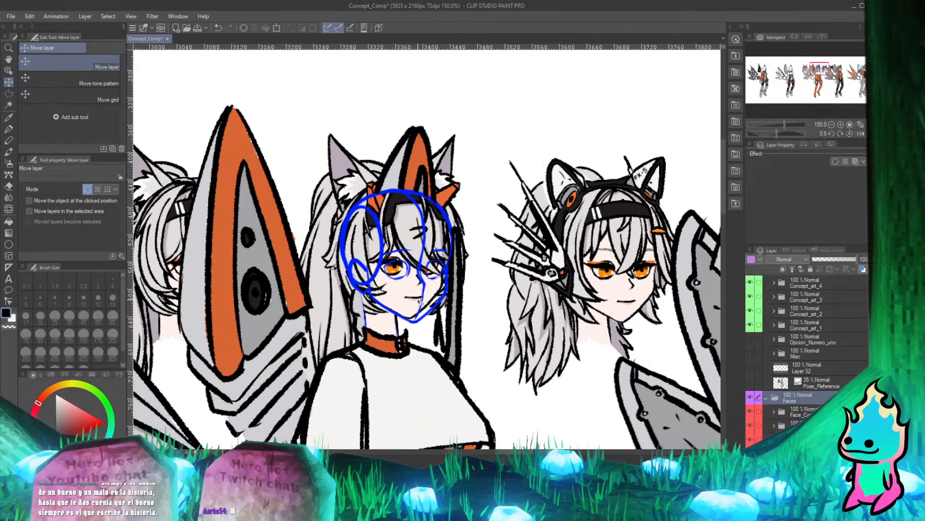
scroll(421, 301, up, 4)
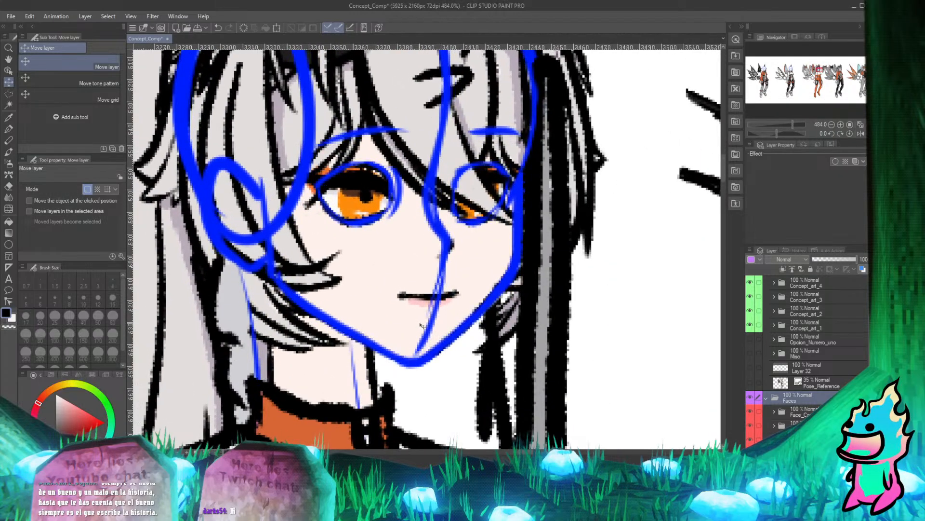
scroll(420, 326, down, 5)
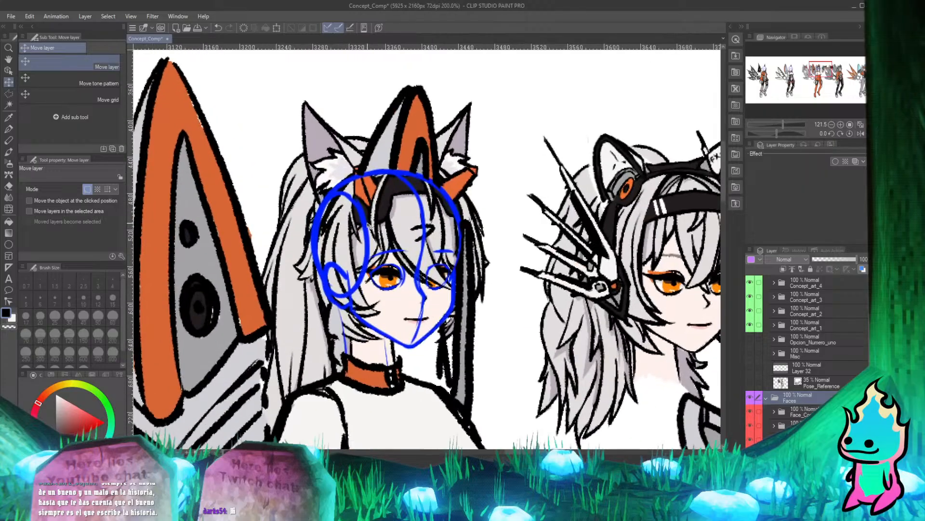
scroll(367, 224, down, 2)
scroll(405, 310, up, 6)
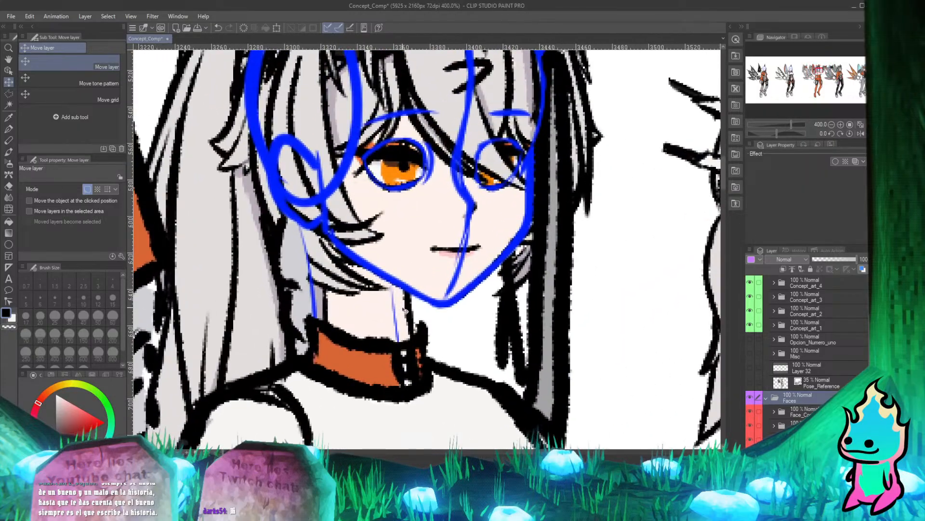
scroll(405, 311, down, 4)
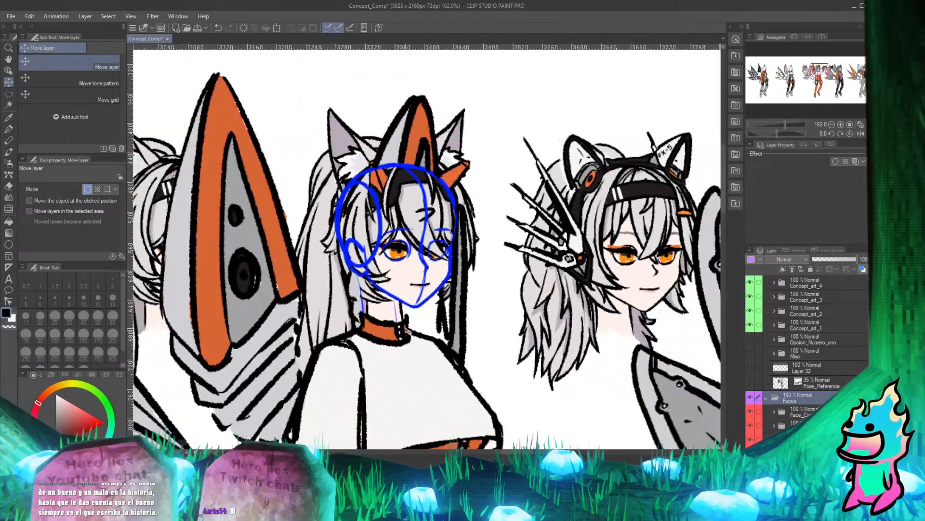
Review the fitted face against the whole character row and select the third face folder inside Faces.
scroll(393, 212, down, 1)
scroll(393, 213, up, 2)
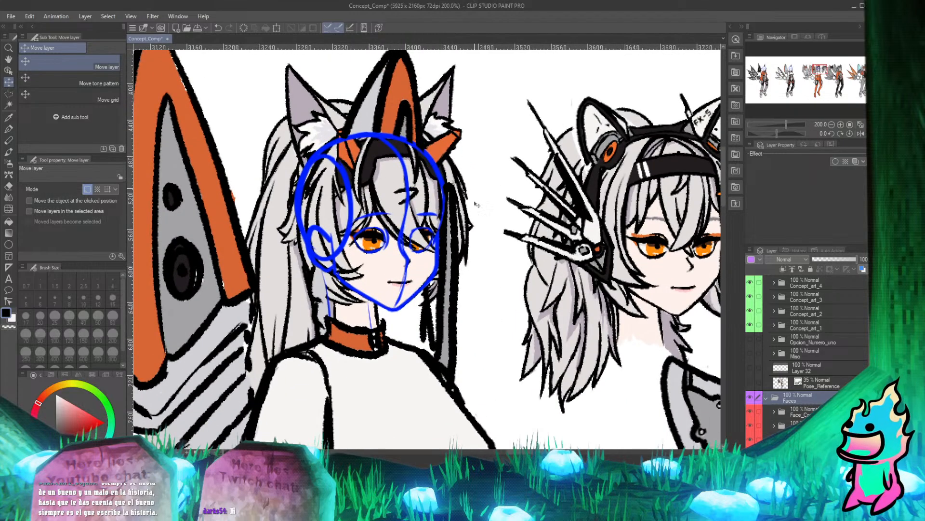
scroll(398, 261, down, 3)
scroll(399, 260, down, 2)
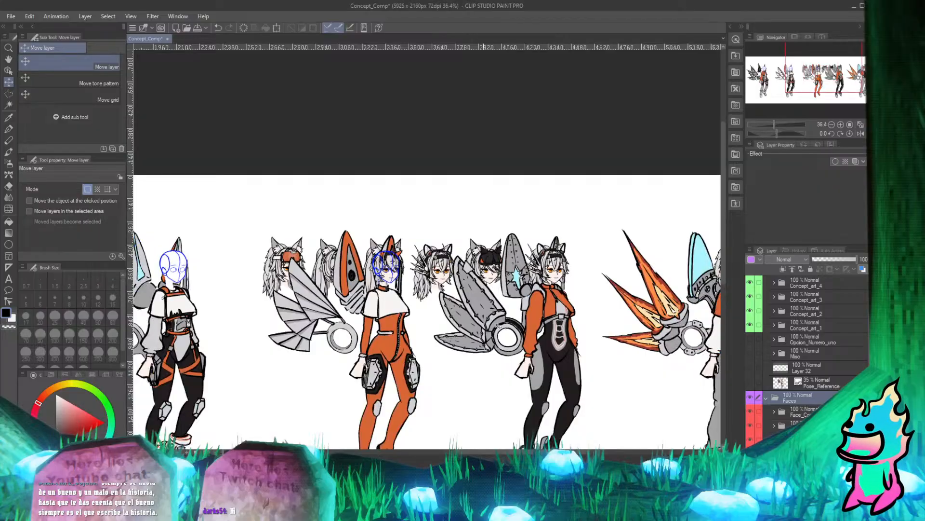
scroll(805, 351, down, 1)
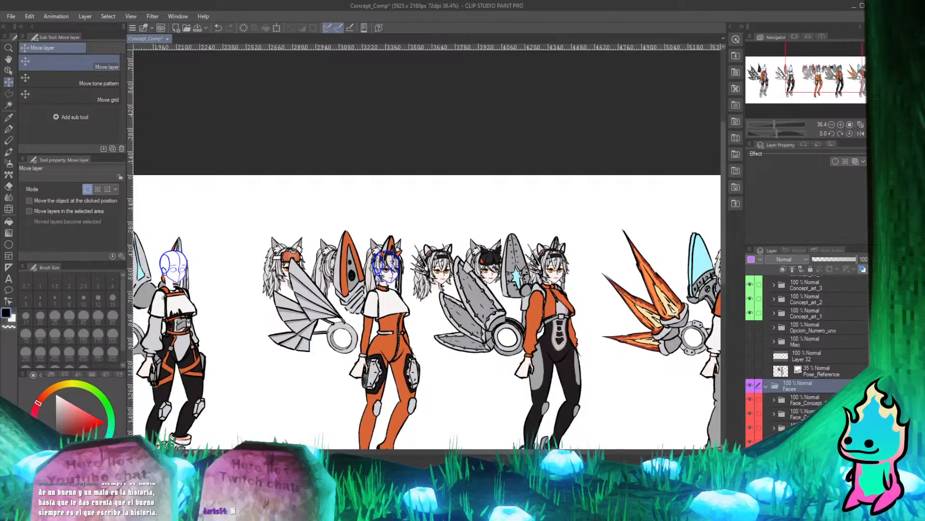
click(791, 428)
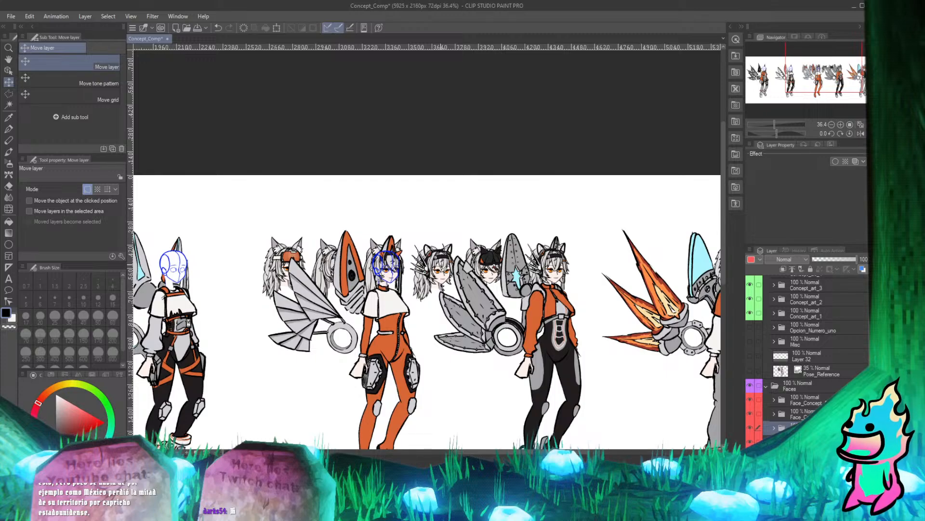
Examine the face over the orange-suited character's blue head sketch and compare its size and position with the neighbouring heads.
scroll(399, 235, up, 2)
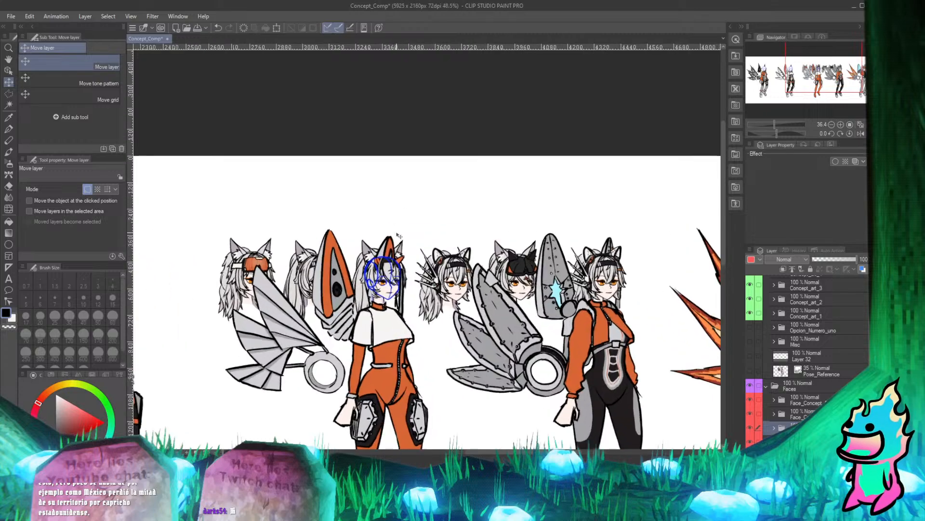
scroll(399, 236, up, 3)
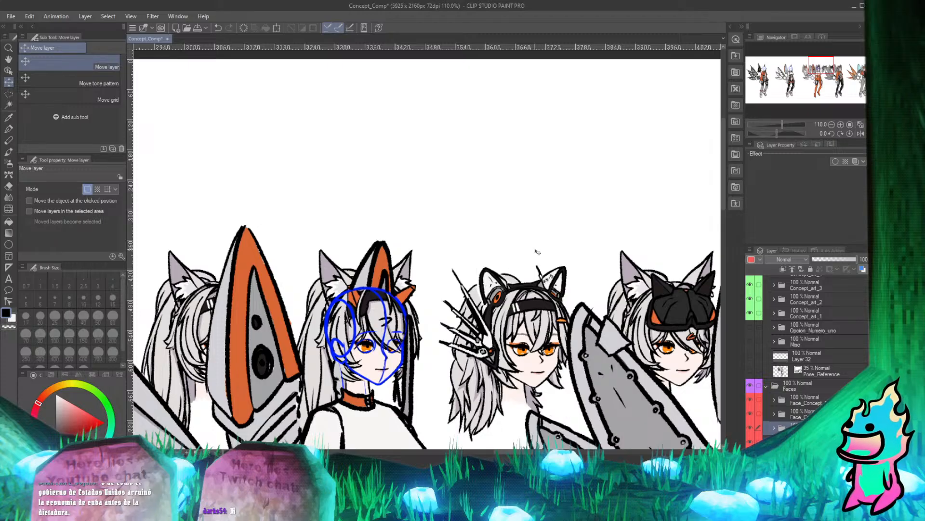
scroll(414, 296, up, 3)
scroll(399, 302, down, 2)
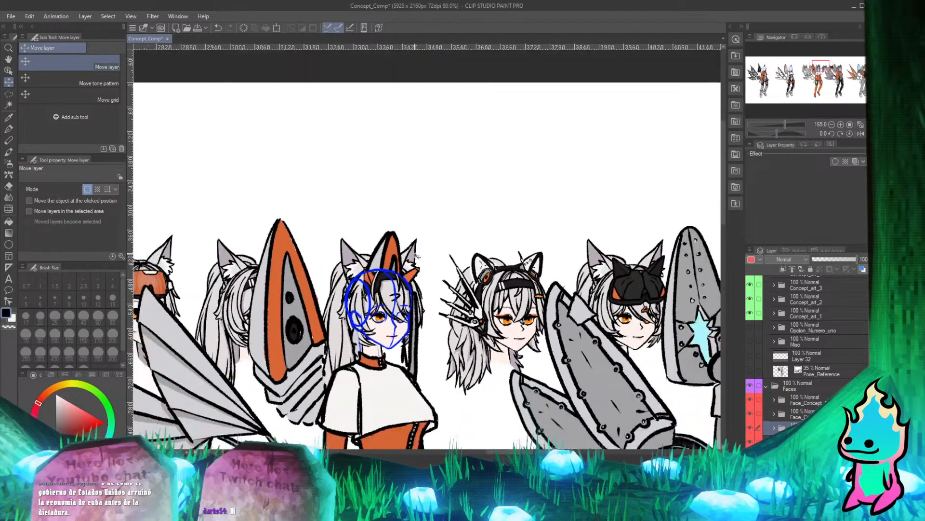
scroll(374, 290, up, 2)
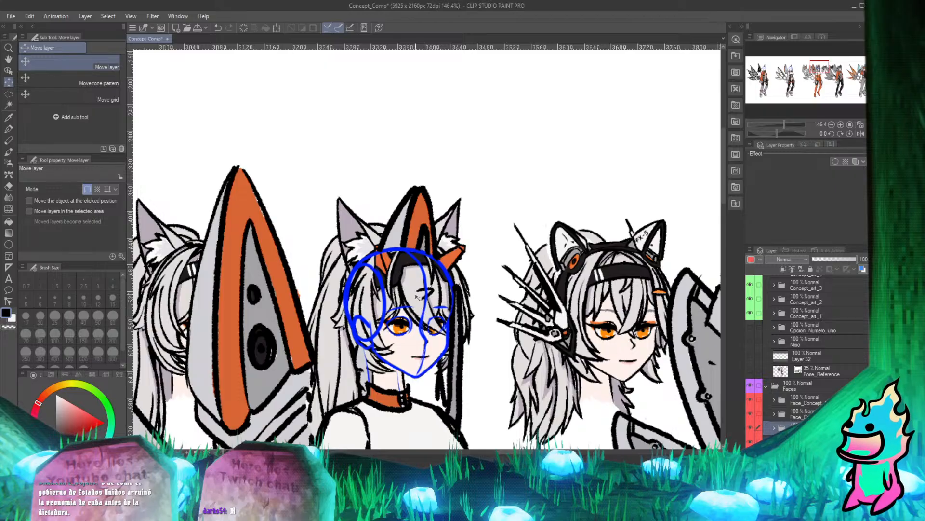
scroll(399, 295, down, 7)
scroll(427, 361, up, 7)
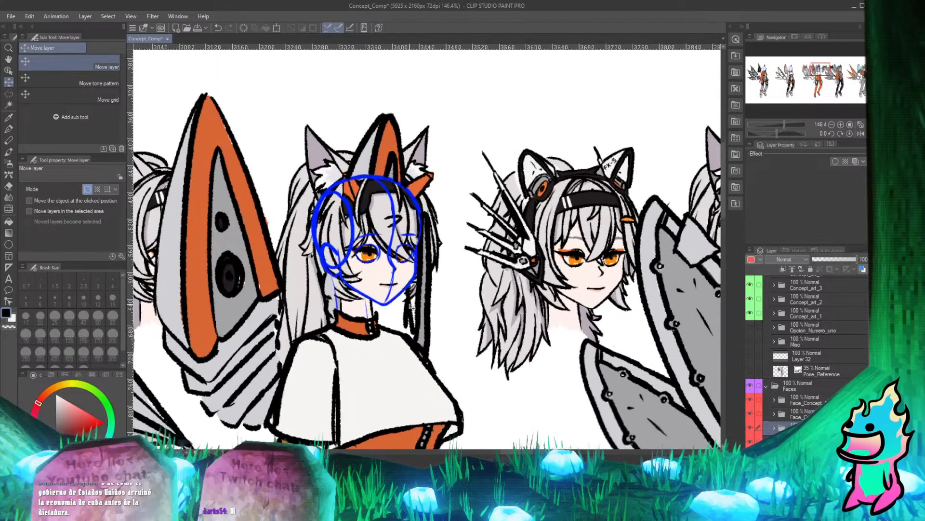
scroll(411, 306, up, 4)
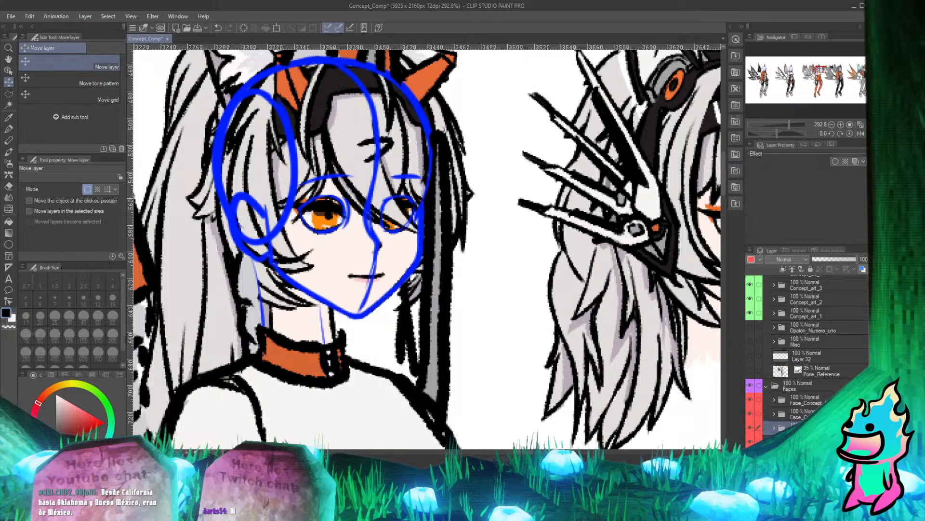
scroll(465, 306, down, 5)
scroll(367, 231, up, 5)
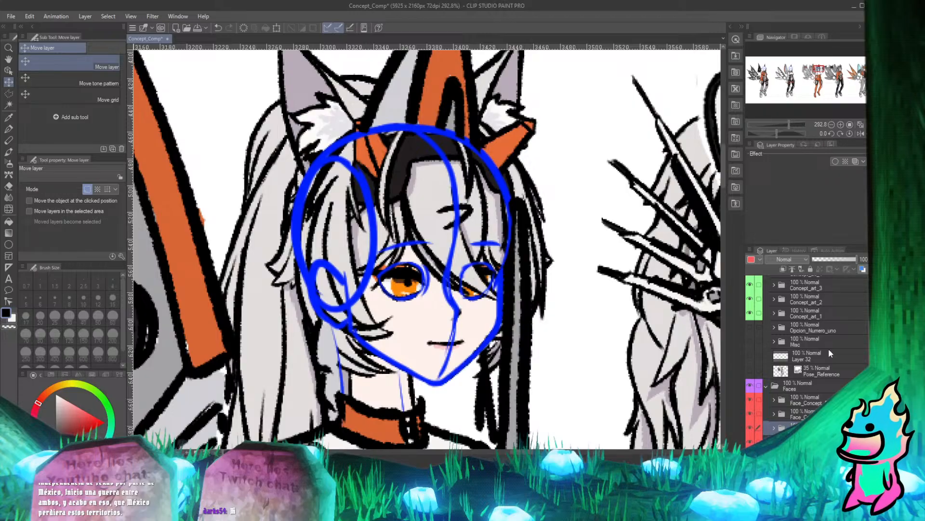
scroll(555, 278, down, 10)
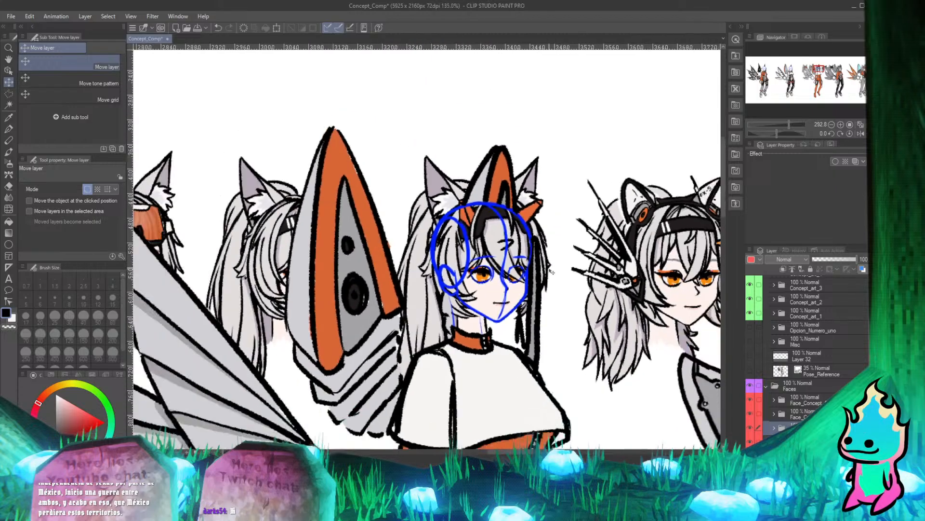
scroll(633, 252, up, 4)
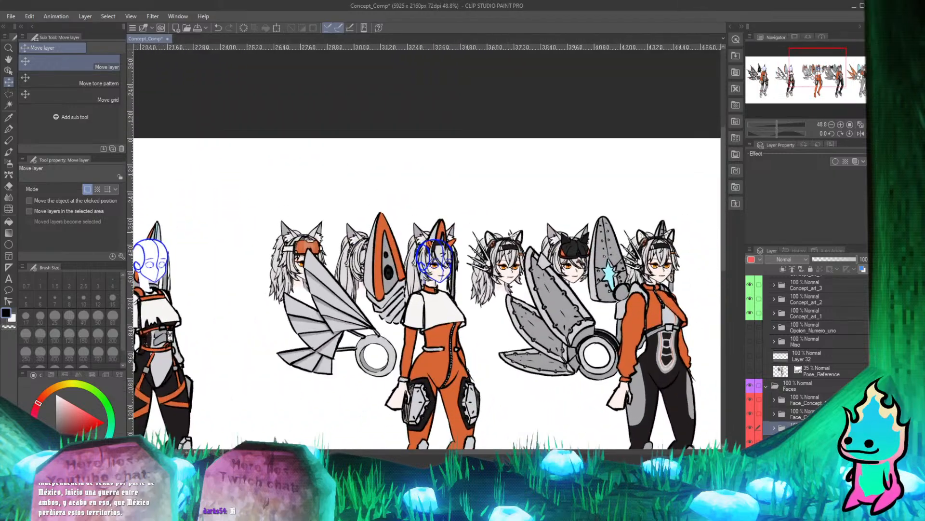
scroll(808, 360, up, 1)
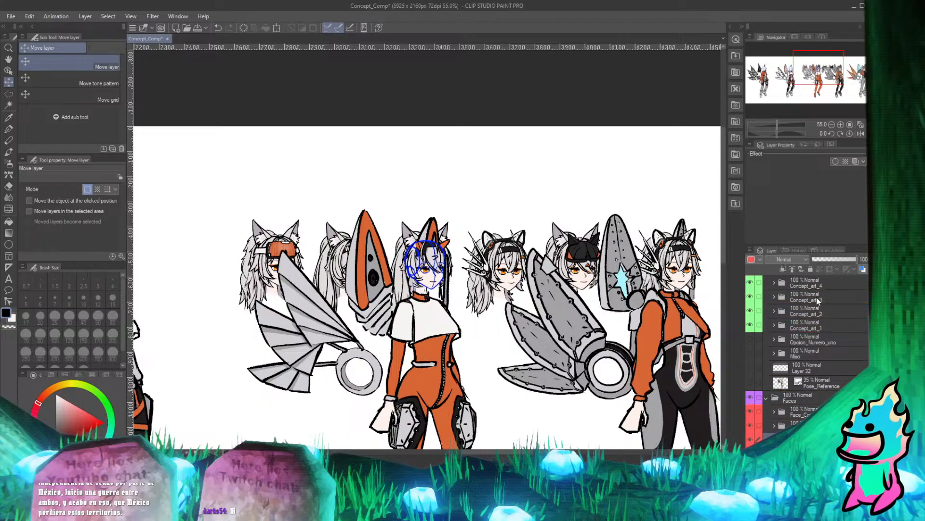
Collapse the Faces folder and expand the Concept_art_3 folder to list its layers.
click(766, 396)
click(774, 297)
scroll(803, 374, down, 2)
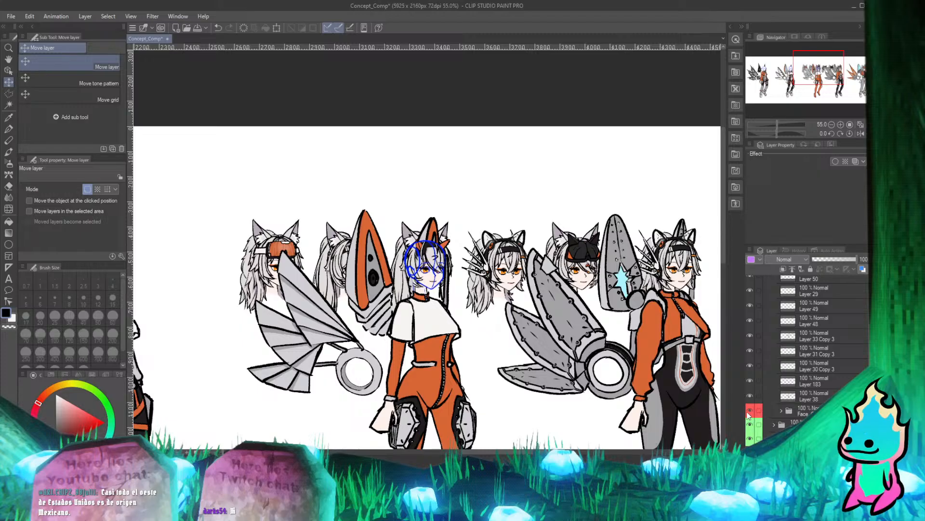
scroll(412, 267, up, 5)
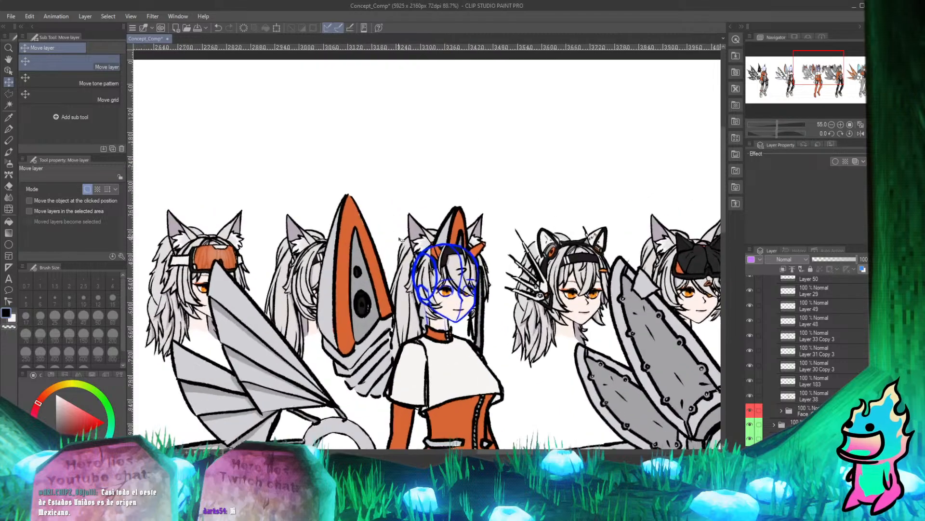
scroll(280, 298, down, 3)
scroll(463, 218, up, 4)
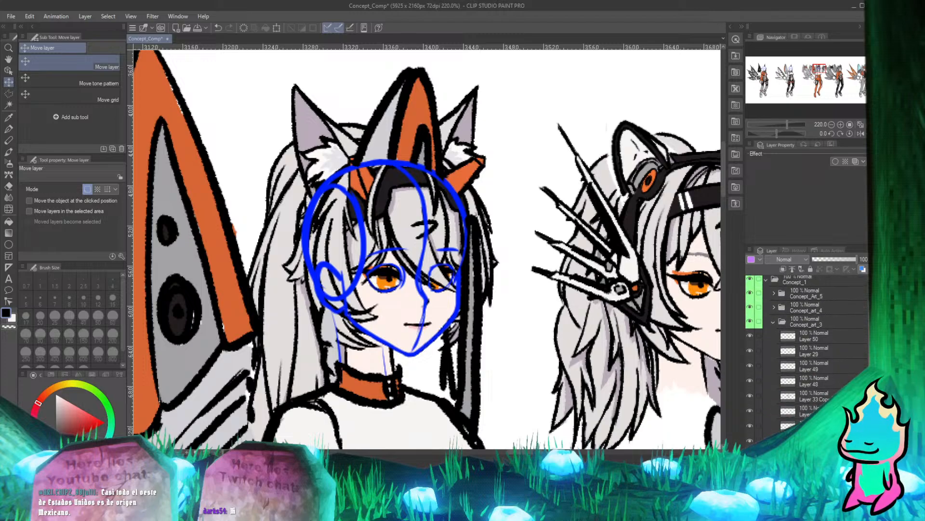
scroll(805, 357, up, 2)
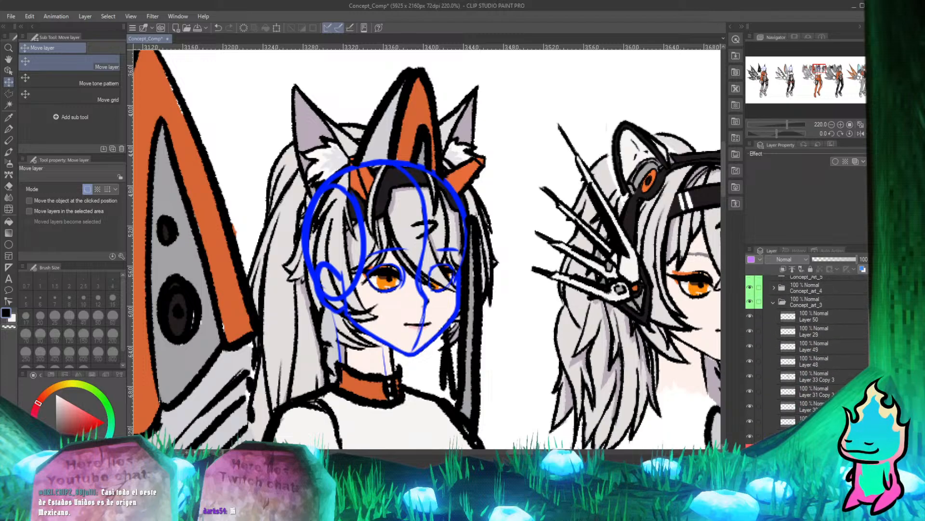
scroll(857, 369, up, 1)
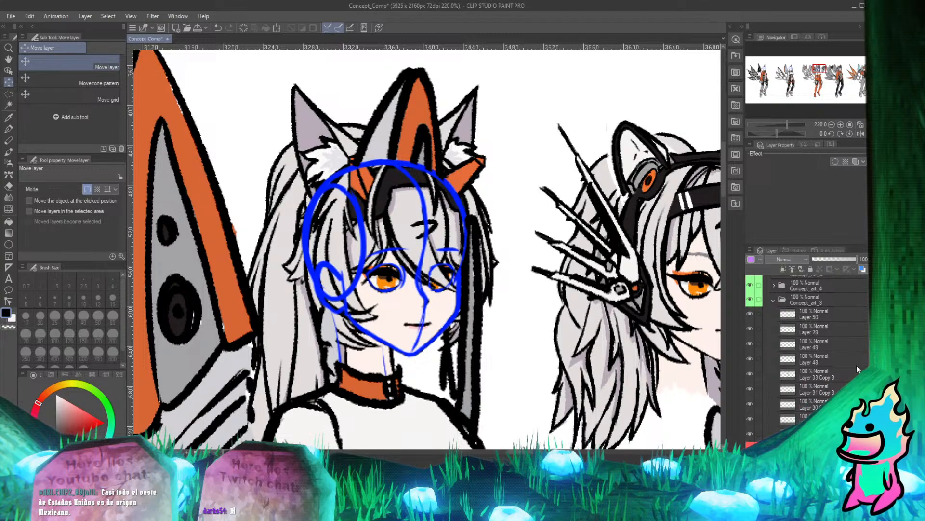
scroll(857, 369, up, 1)
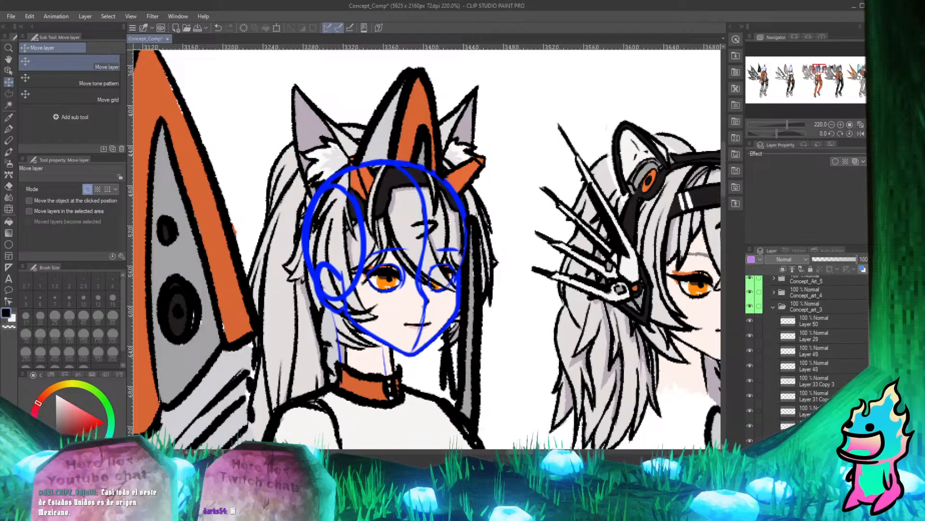
Hide the Faces folder to clear the loose heads from around the characters.
scroll(857, 368, down, 2)
scroll(819, 369, down, 1)
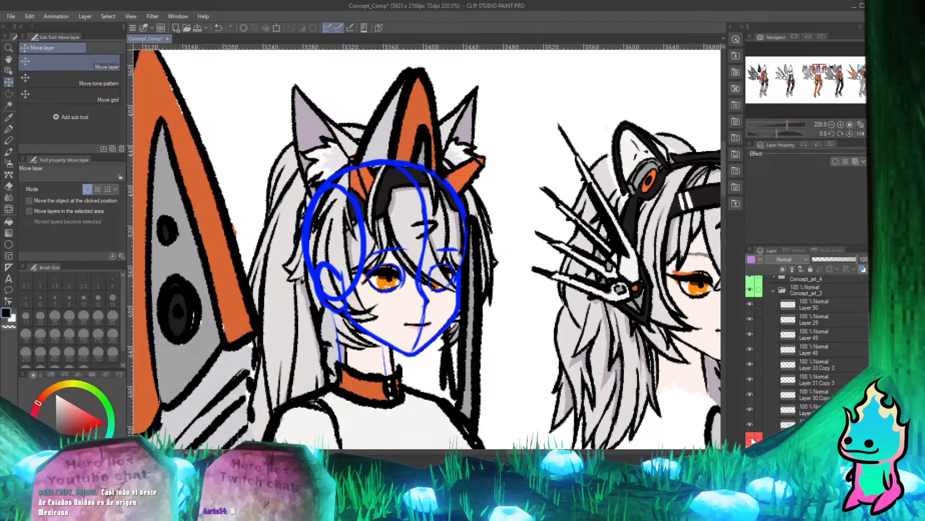
scroll(819, 369, down, 5)
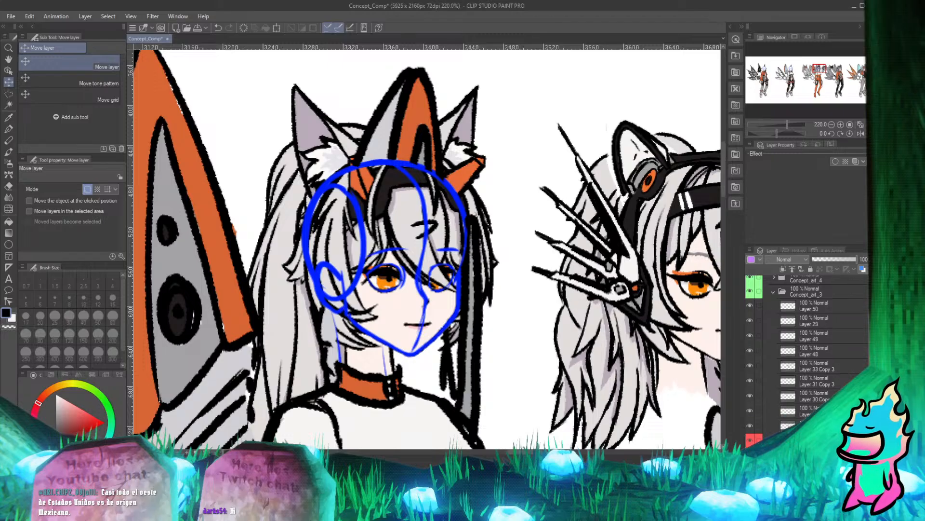
click(750, 408)
scroll(810, 356, up, 5)
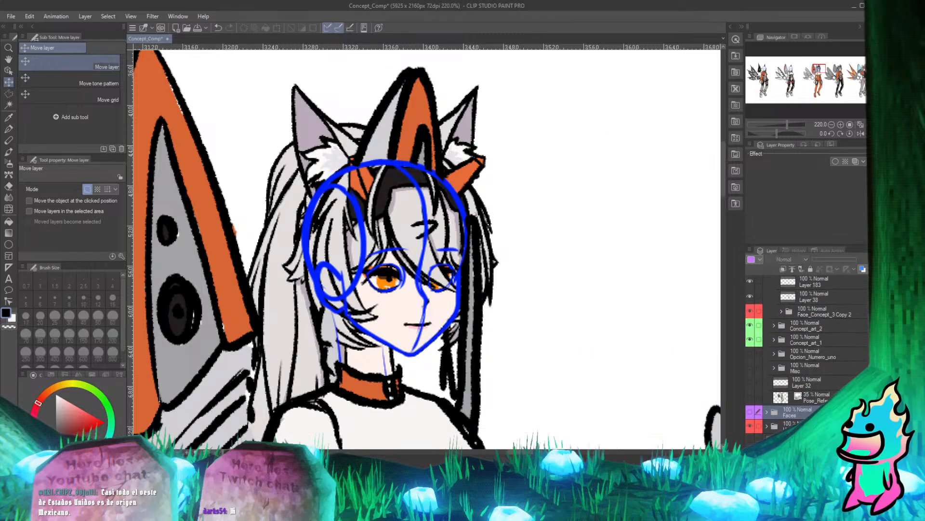
Toggle the visibility of Layer 38 in Concept_art_3 repeatedly to check which parts of the orange-suited character it colours, leaving it visible.
click(750, 426)
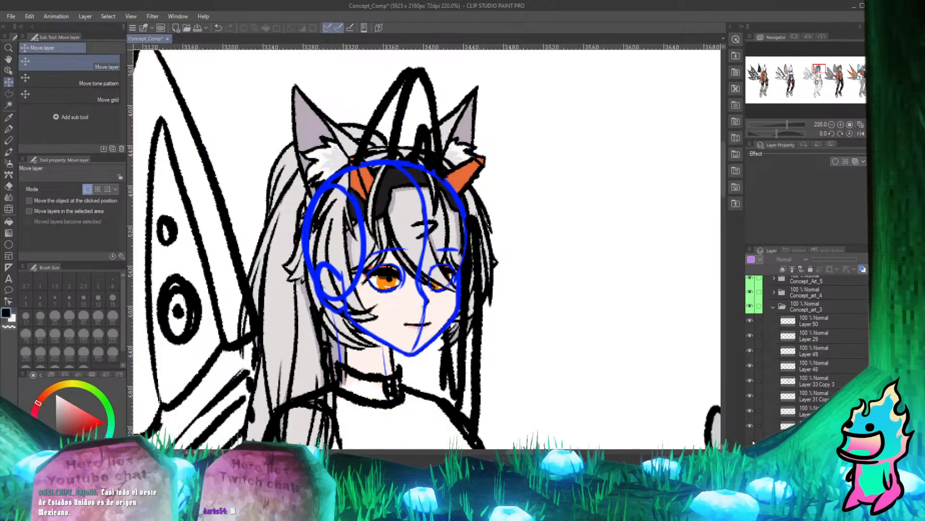
click(750, 426)
click(751, 440)
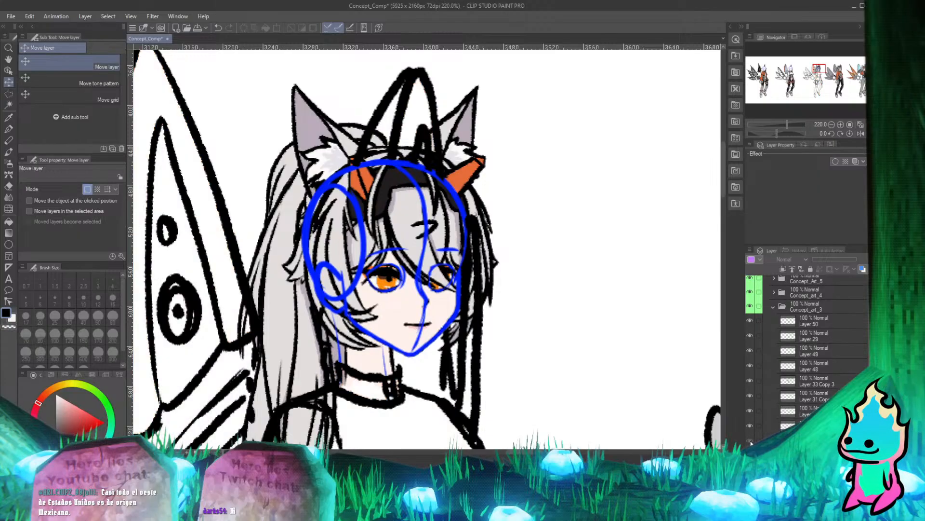
click(751, 439)
click(751, 439)
click(751, 440)
click(751, 440)
click(751, 440)
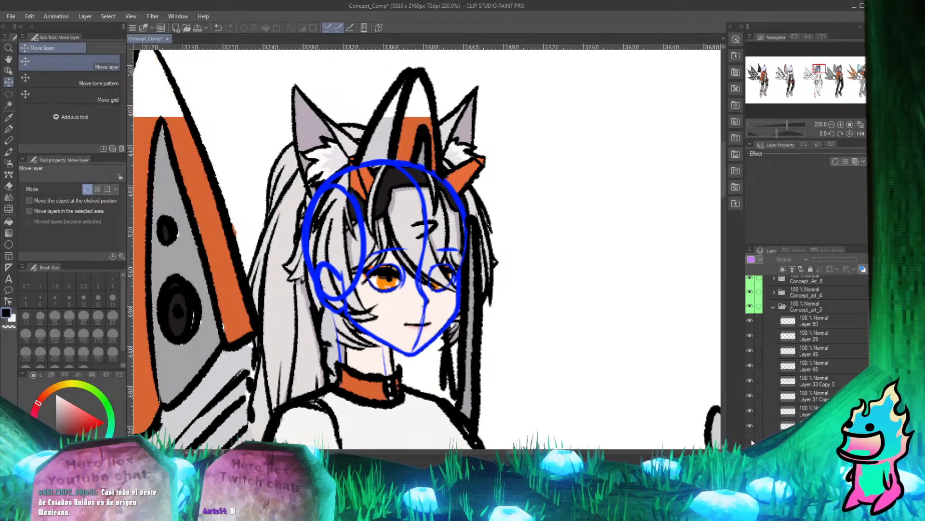
click(751, 440)
click(751, 439)
click(751, 439)
click(751, 440)
click(751, 439)
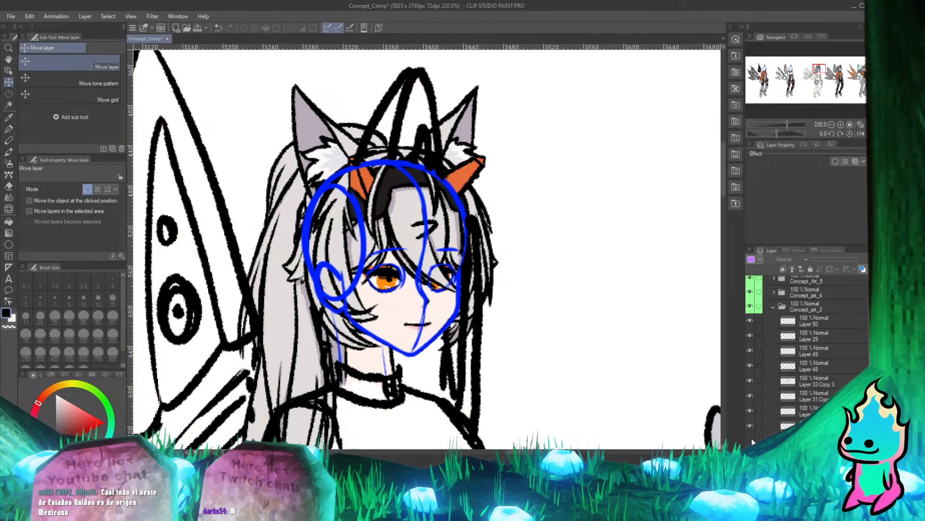
click(751, 440)
click(751, 440)
click(751, 440)
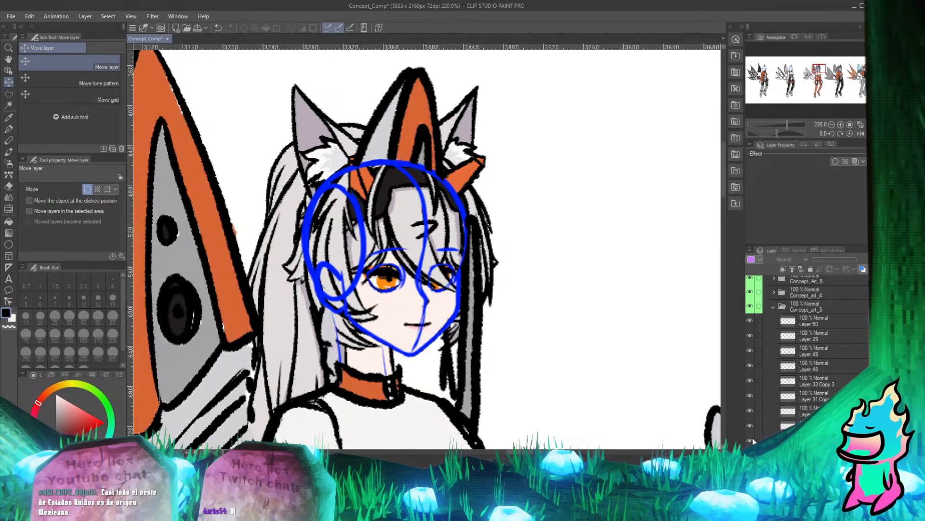
click(751, 439)
click(751, 439)
click(751, 440)
click(751, 440)
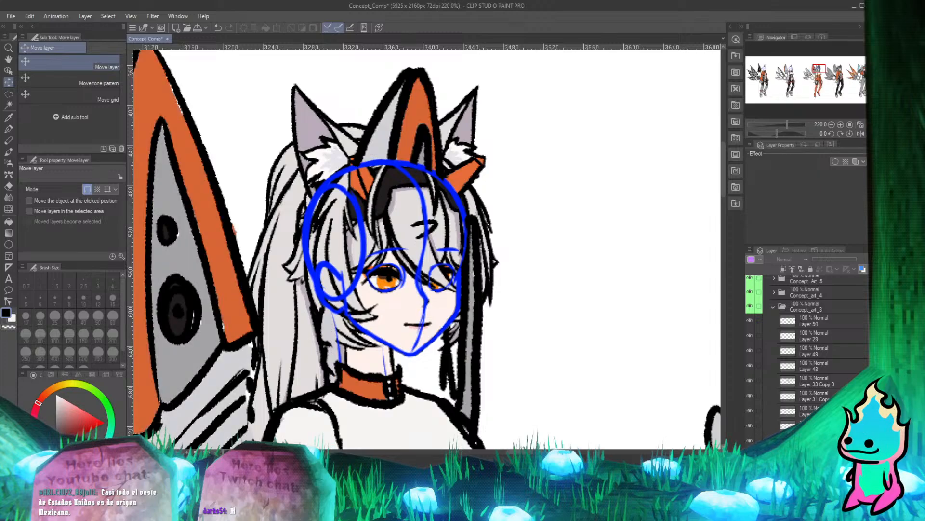
Select the flat-colour Layer 38 in Concept_art_3, keeping the Move layer tool active.
click(757, 439)
key(e)
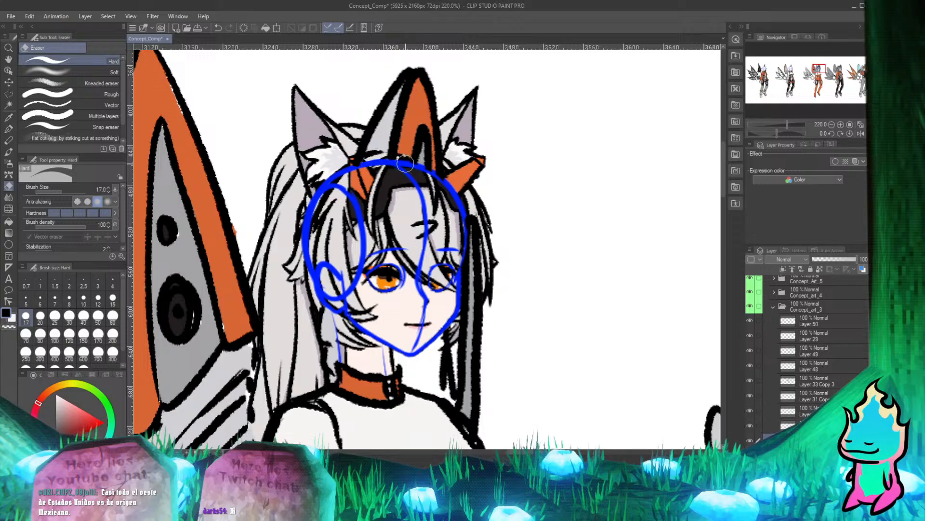
key(k)
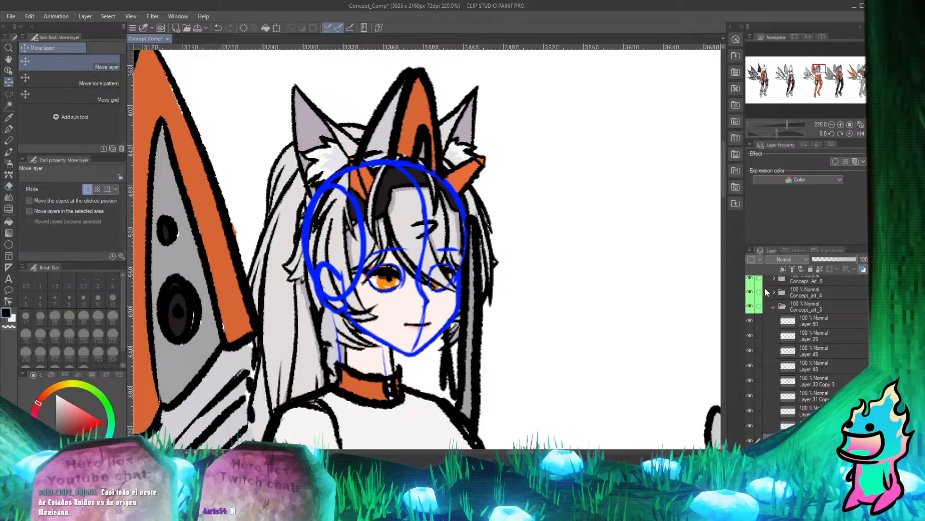
Toggle Layer 48, Layer 33 Copy 3 and Layer 49 off and on one by one to look for the blue head sketch.
click(751, 366)
click(751, 366)
click(751, 379)
click(752, 379)
click(752, 350)
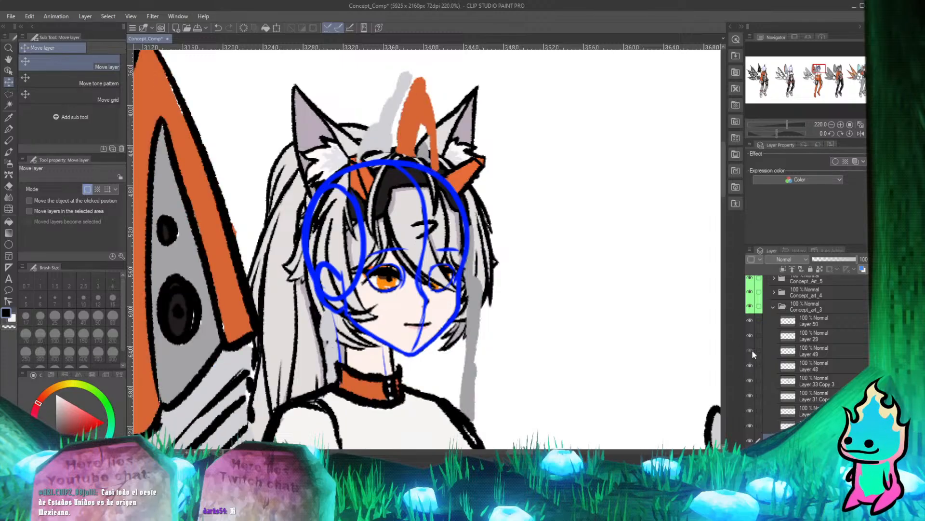
click(751, 350)
click(749, 383)
click(749, 383)
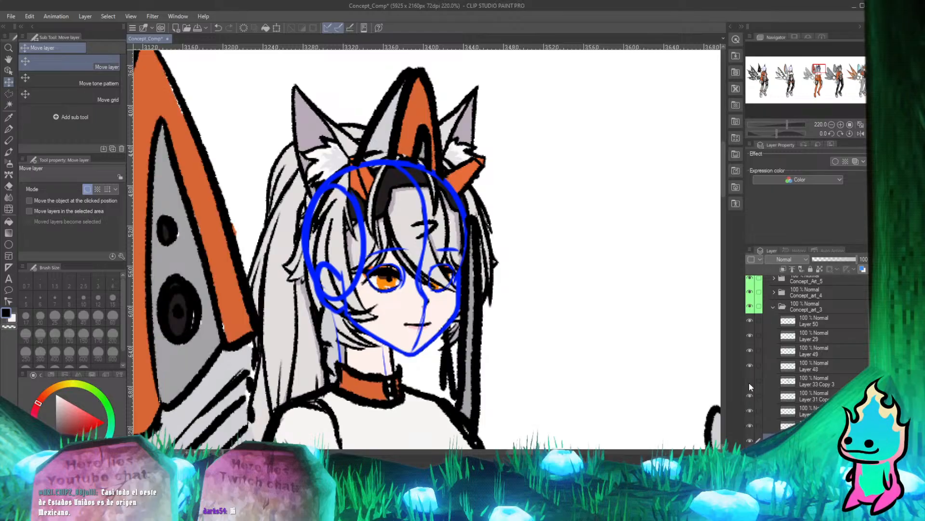
click(749, 383)
click(749, 383)
Hide Layer 31 Copy 3 and Layer 30 Copy 3 to remove the blue head and neck sketch from the orange-suited character.
click(750, 397)
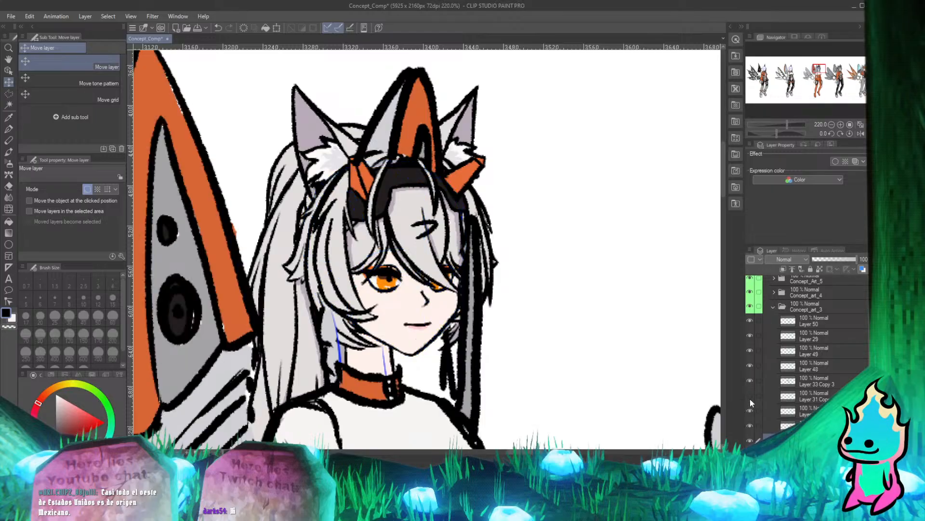
click(750, 396)
click(750, 397)
click(750, 411)
scroll(407, 387, up, 5)
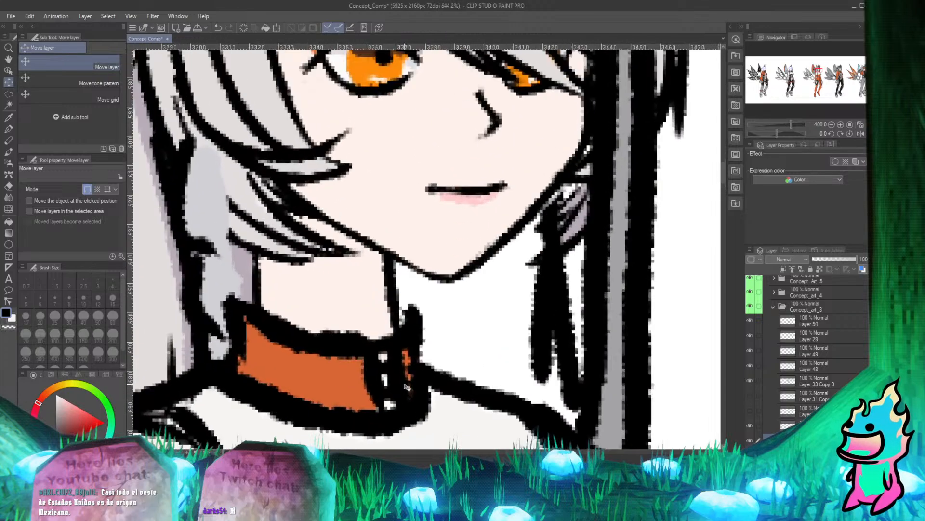
Delete the hidden sketch layers Layer 31 Copy 3 and Layer 30 Copy 3 from Concept_art_3.
scroll(415, 367, down, 6)
scroll(383, 378, up, 4)
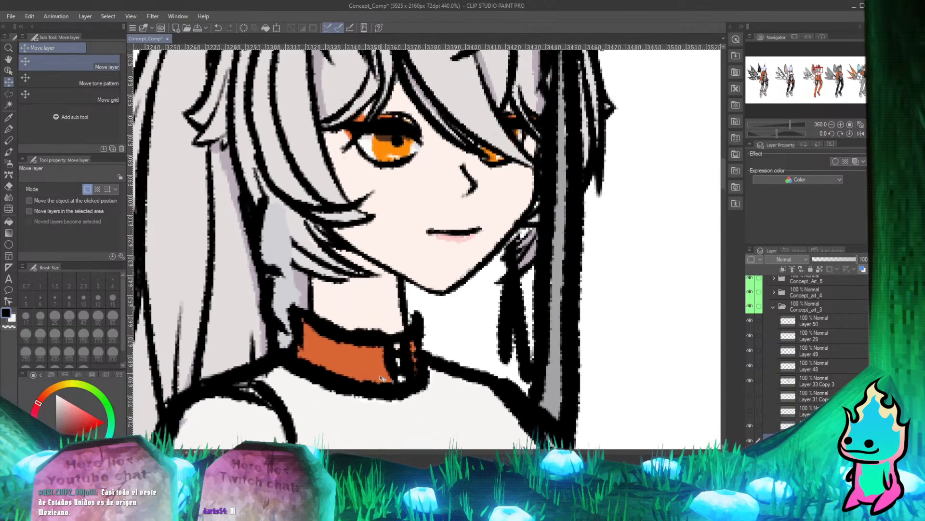
scroll(382, 378, up, 5)
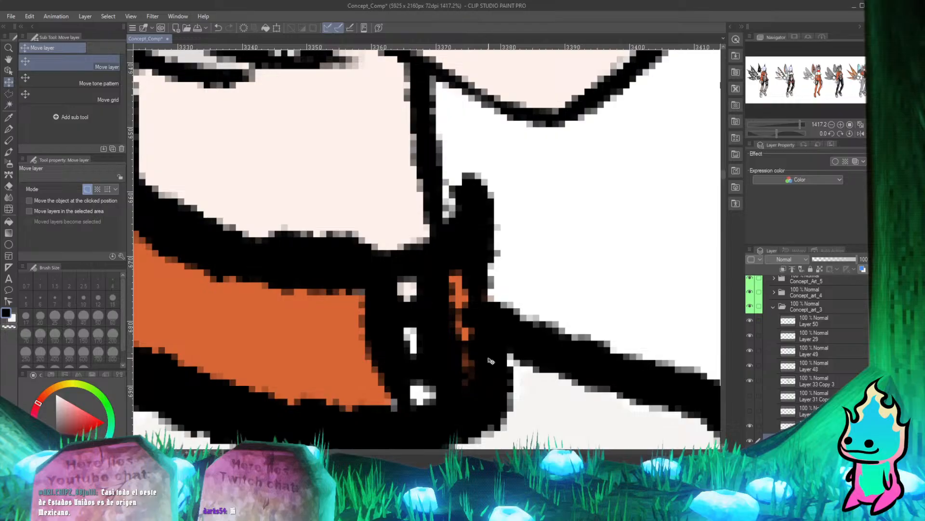
scroll(491, 360, down, 8)
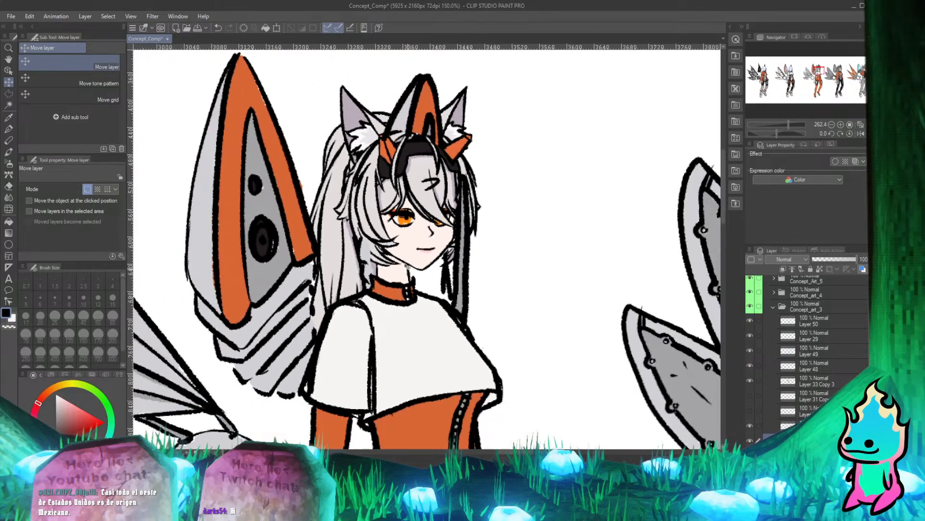
scroll(408, 267, down, 2)
scroll(401, 287, up, 5)
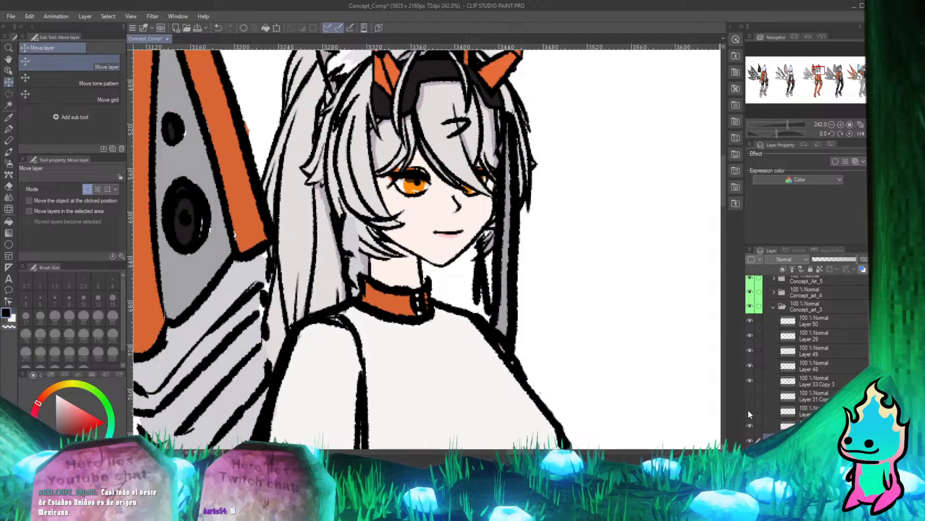
click(807, 393)
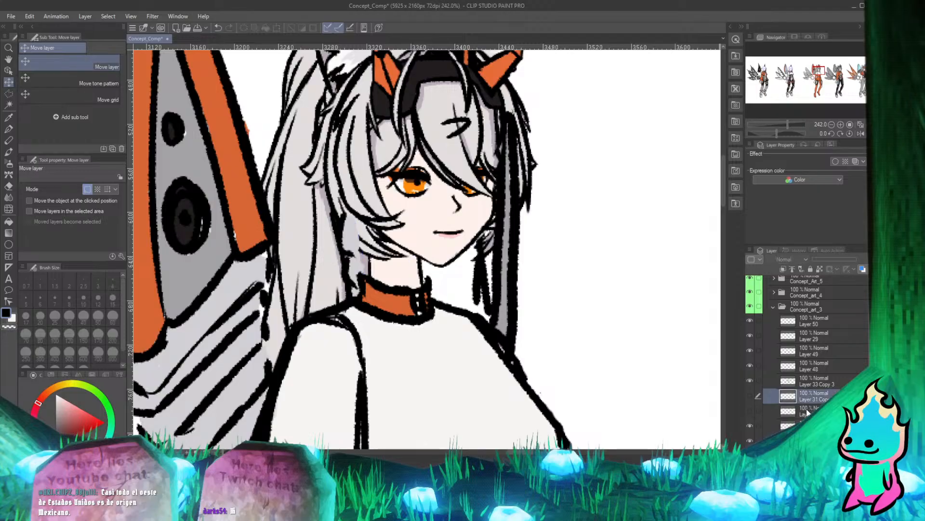
ctrl+click(808, 412)
key(Delete)
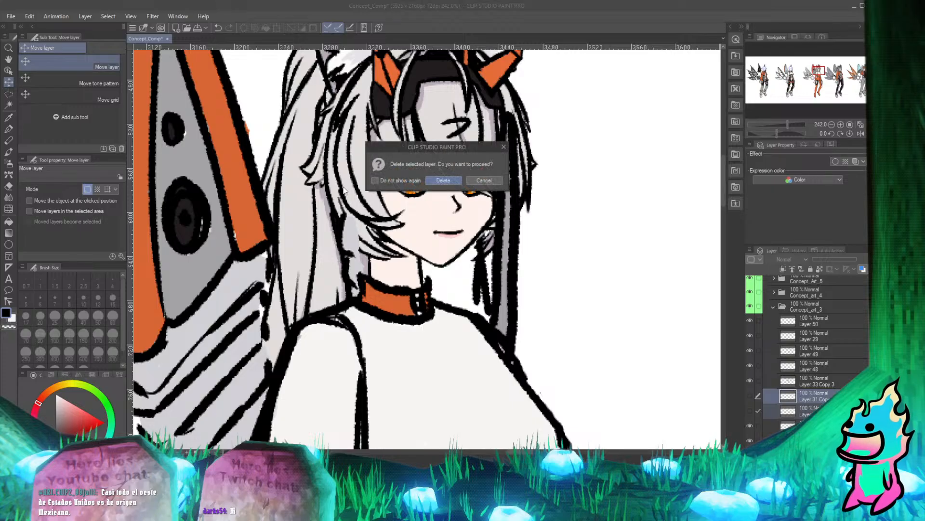
click(434, 180)
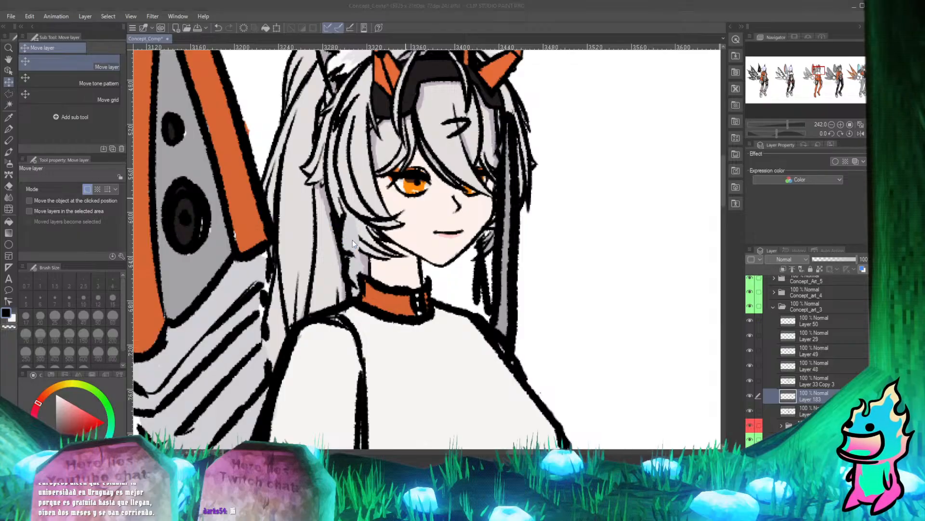
Toggle Layer 33 Copy 3 in Concept_art_3 off and on to check which line art it holds, leaving it visible.
click(750, 380)
click(750, 380)
click(751, 380)
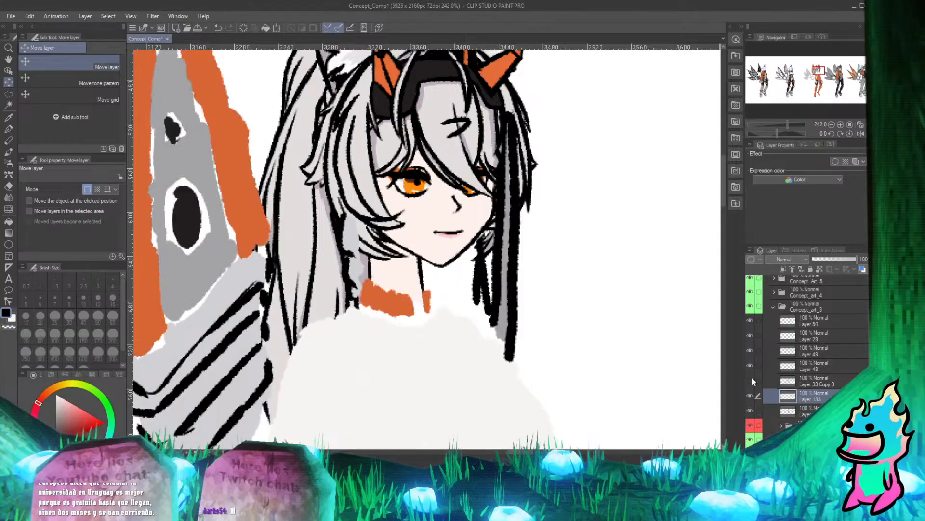
click(750, 379)
click(750, 380)
click(750, 380)
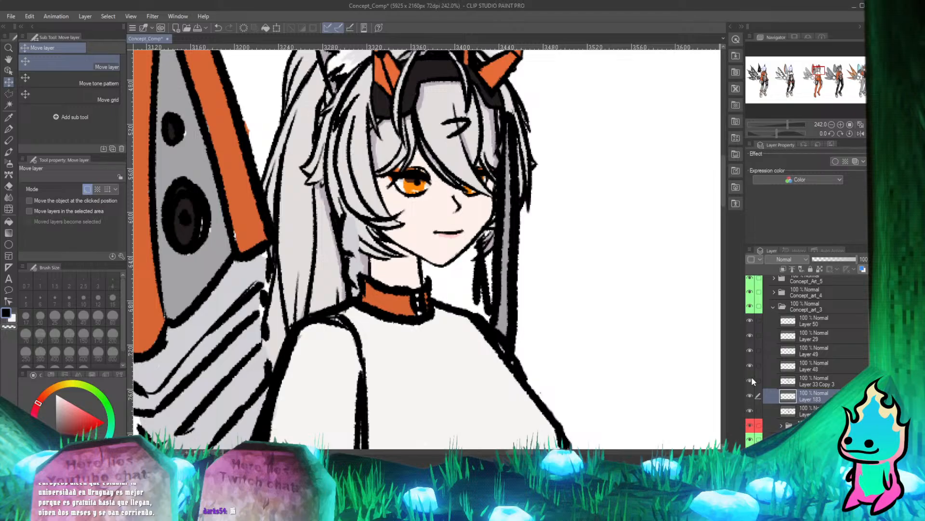
click(751, 380)
click(750, 379)
Toggle Layer 183 off and on repeatedly to find what it adds to the orange-suited character, leaving it visible.
key(ctrl+alt+0)
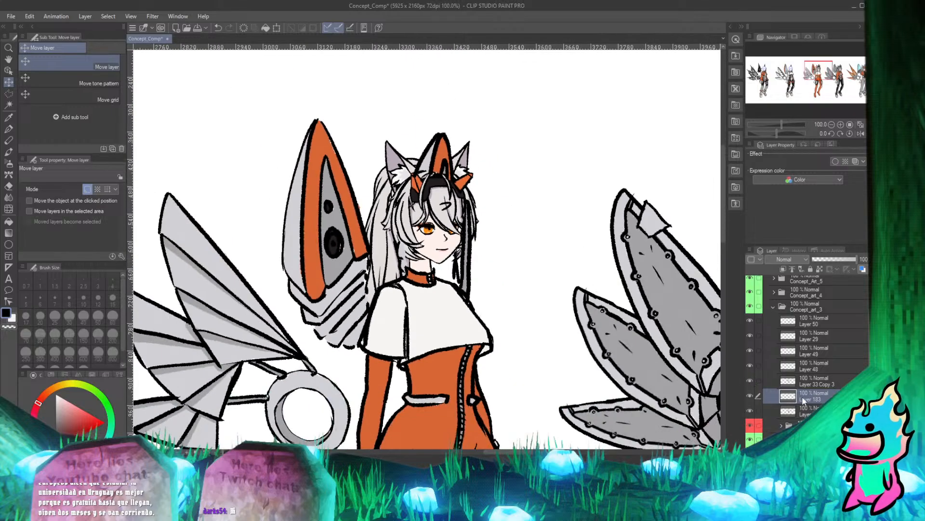
click(750, 395)
click(750, 395)
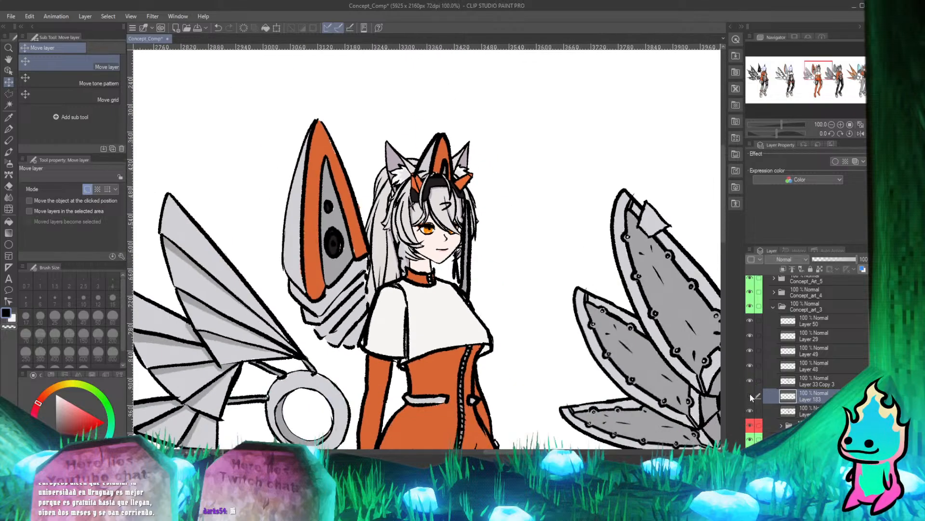
click(750, 395)
click(750, 395)
click(750, 395)
click(750, 395)
click(750, 395)
click(750, 395)
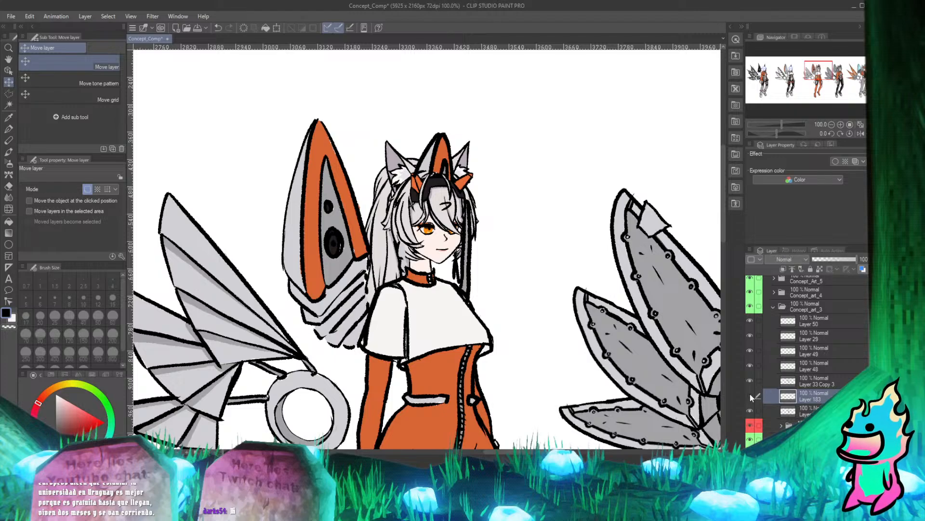
click(750, 395)
click(750, 395)
click(750, 395)
click(750, 395)
click(750, 395)
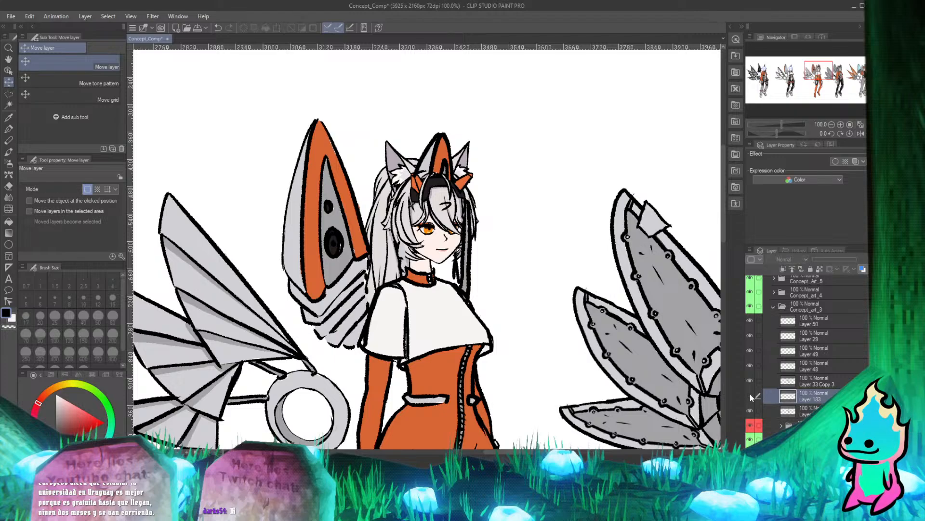
click(750, 395)
scroll(415, 212, down, 5)
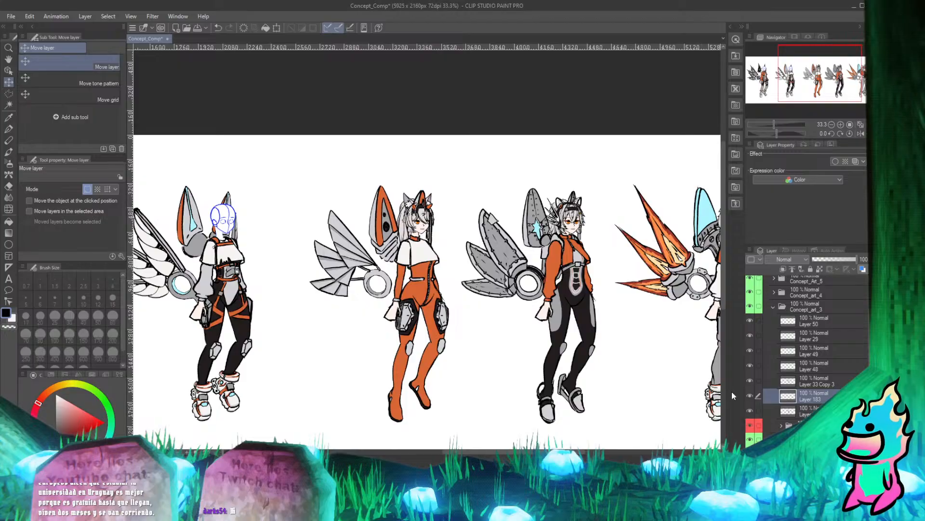
click(750, 395)
click(750, 395)
click(749, 395)
click(749, 395)
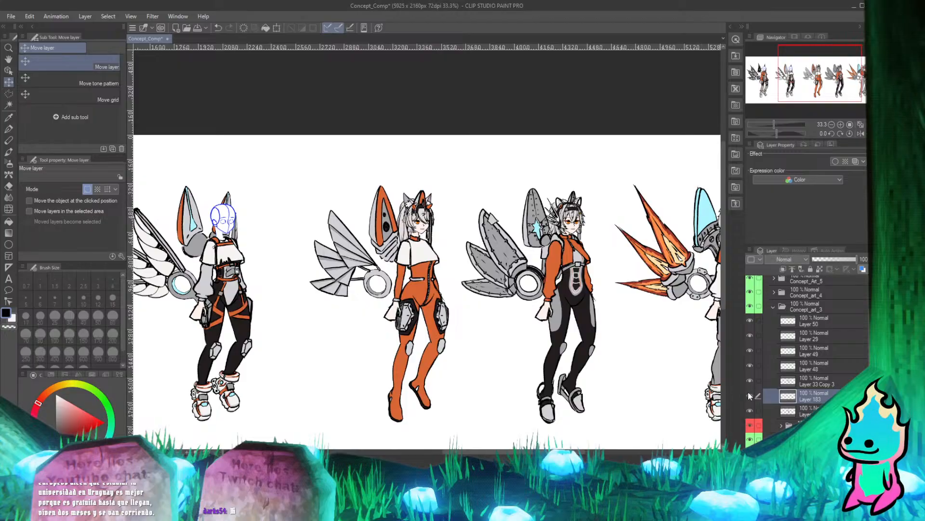
click(749, 396)
click(750, 396)
Toggle the flat-colour layer below Layer 183 to check its contents, leave it visible and select it.
click(750, 411)
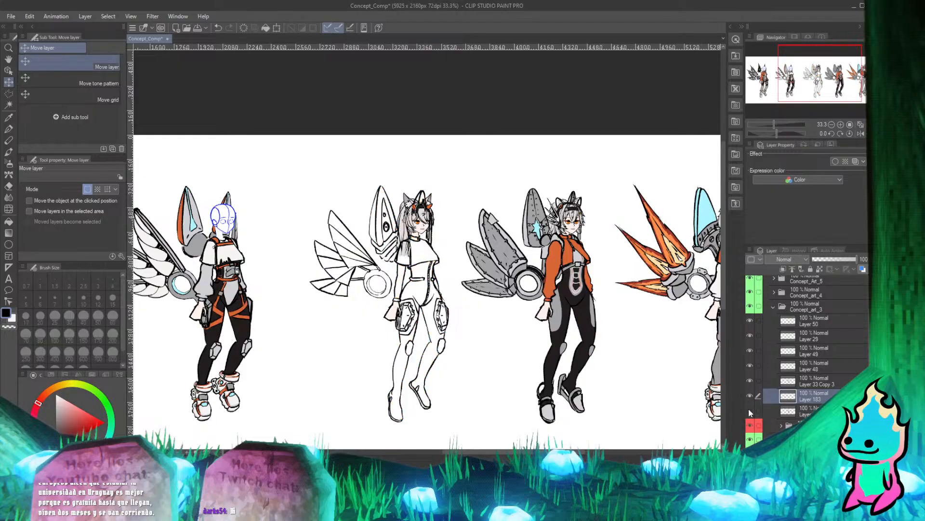
click(750, 411)
click(749, 411)
click(750, 412)
click(791, 412)
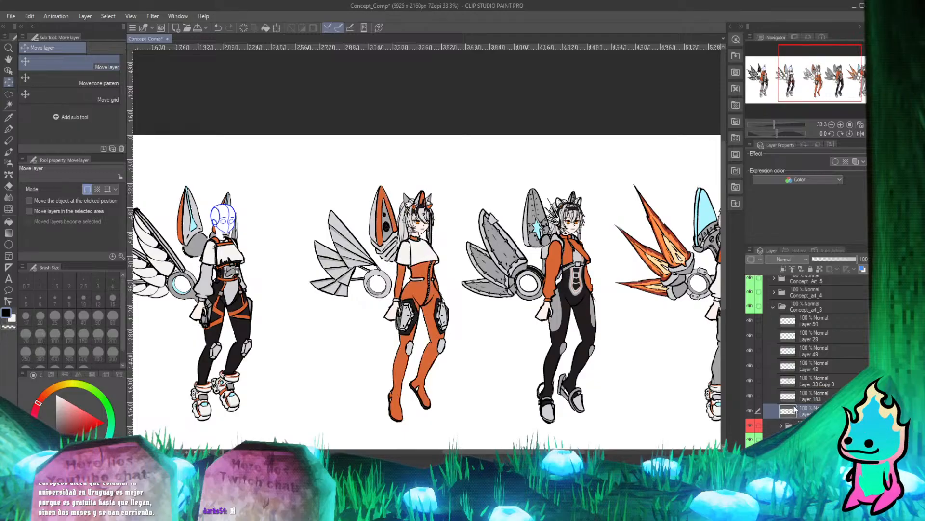
Try the Hard eraser at size 17 on the grey area behind the orange-suited character's neck, restoring the Move layer tool.
scroll(381, 239, up, 2)
scroll(451, 242, up, 3)
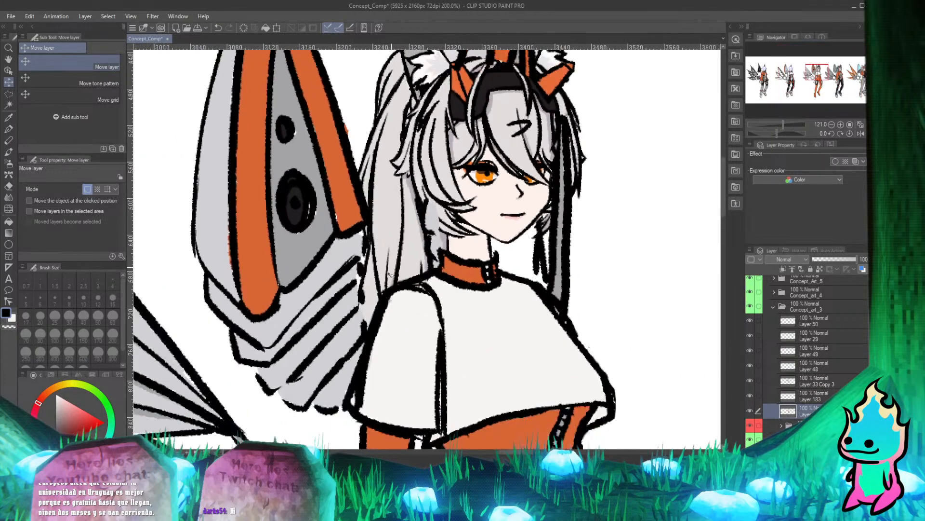
key(e)
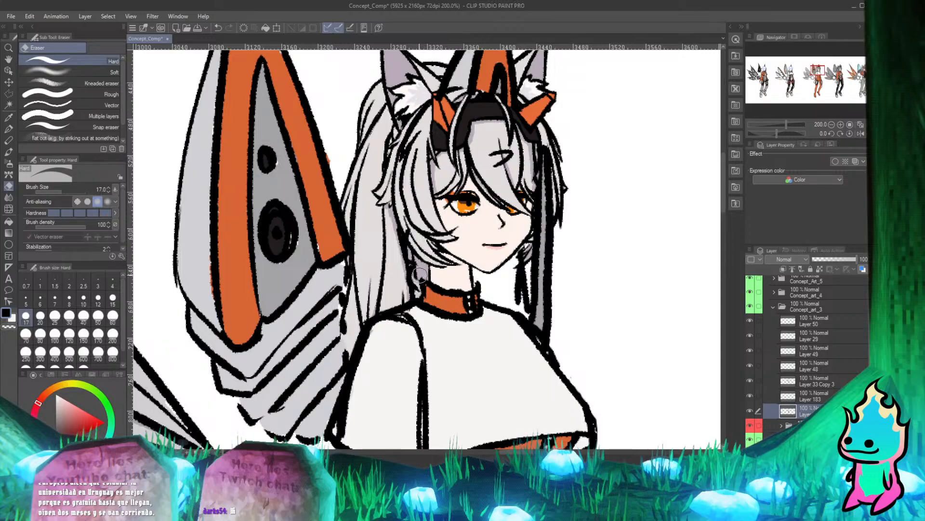
key(k)
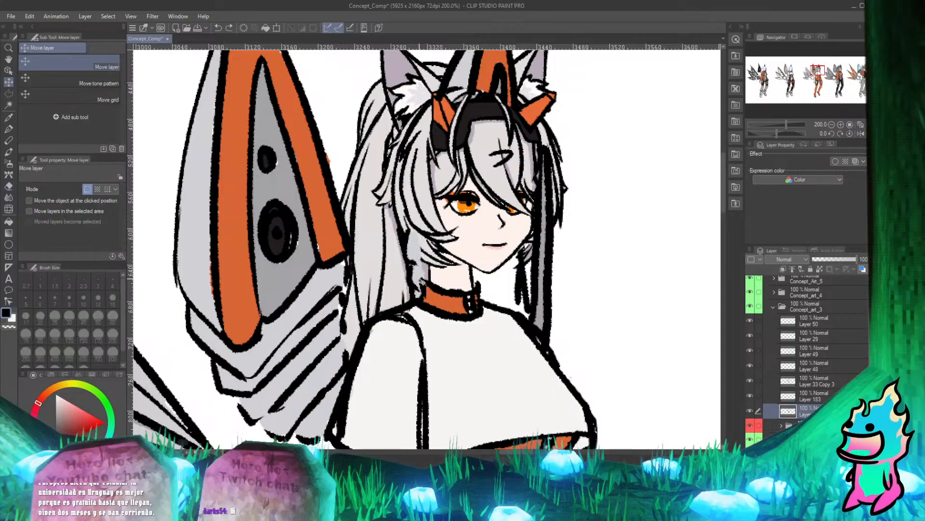
Examine the hair, neck and collar of the orange-suited character for leftover body art overlapping the new head.
scroll(418, 288, up, 2)
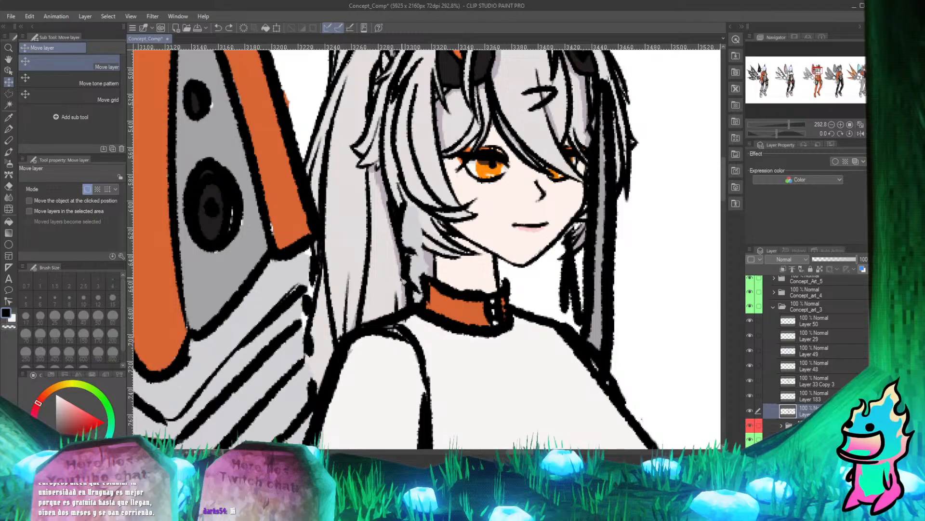
scroll(366, 318, up, 3)
scroll(340, 304, down, 7)
scroll(390, 244, up, 10)
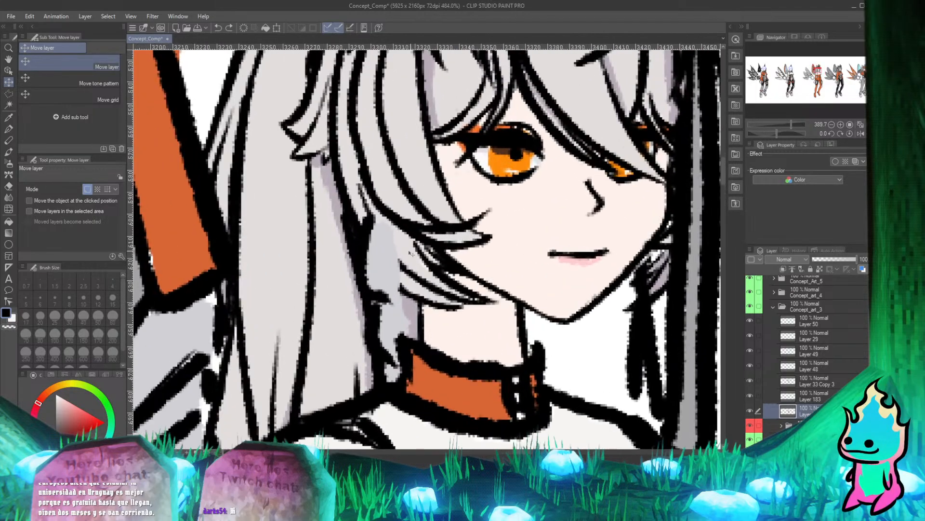
scroll(410, 252, down, 4)
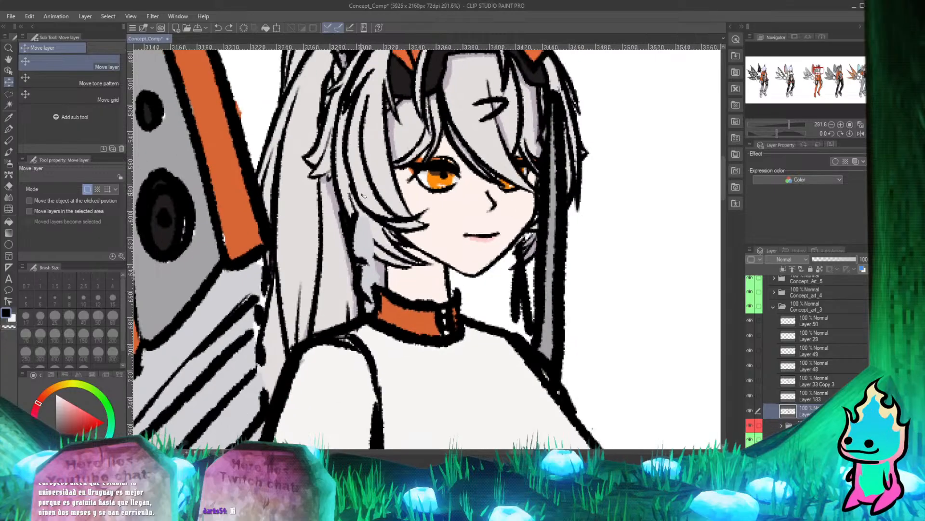
scroll(363, 197, down, 1)
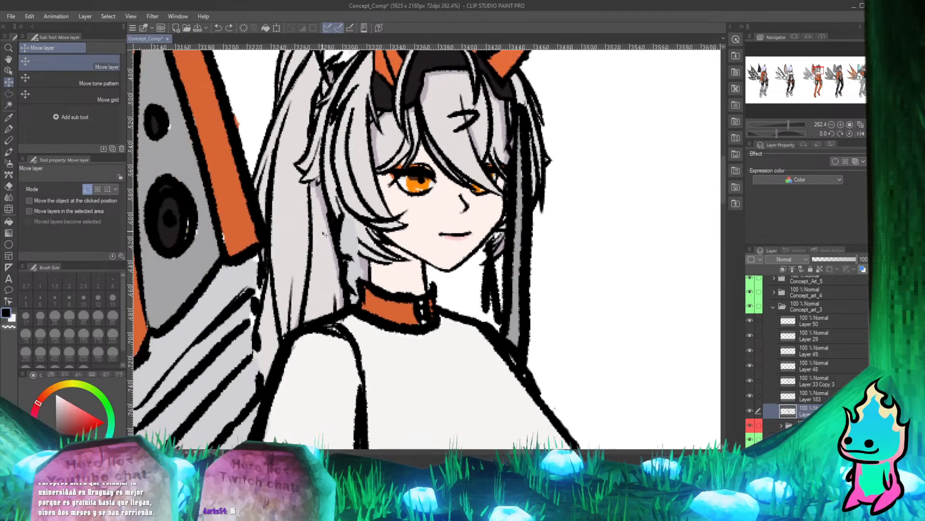
scroll(324, 234, down, 5)
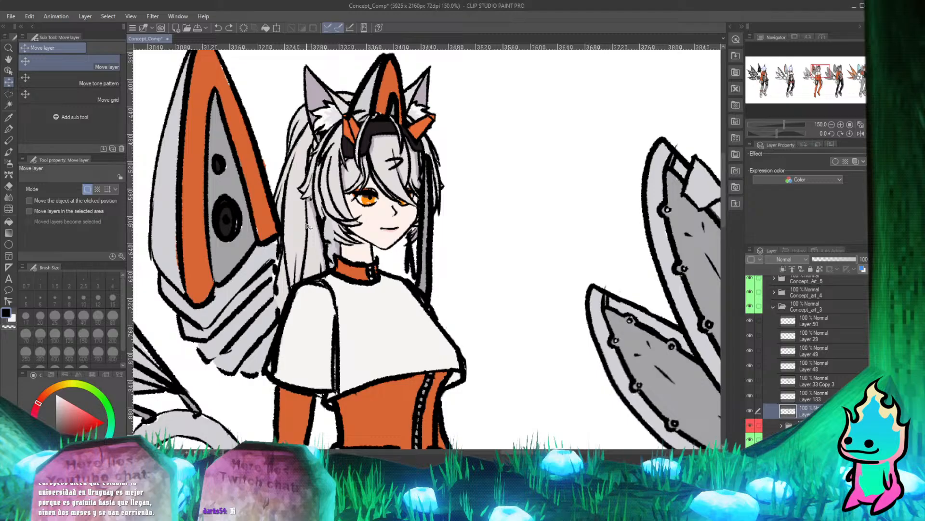
scroll(265, 260, up, 4)
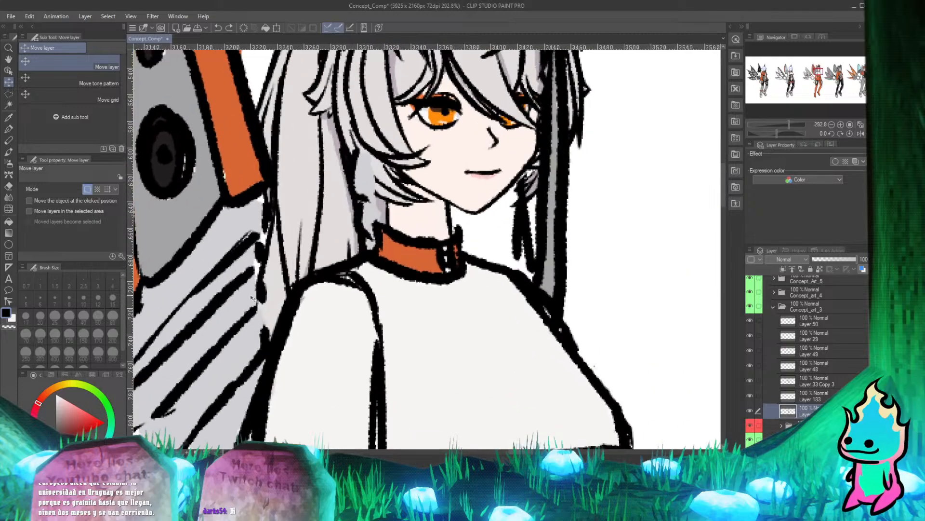
scroll(251, 297, down, 5)
Toggle the red-marked folder below the flat colours to inspect the body art behind the head, leaving it hidden.
click(751, 428)
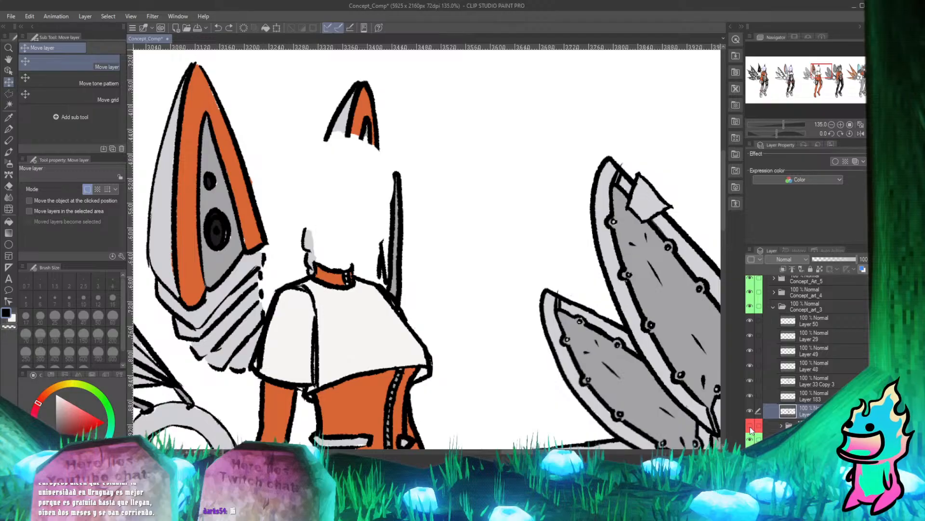
click(750, 428)
click(750, 428)
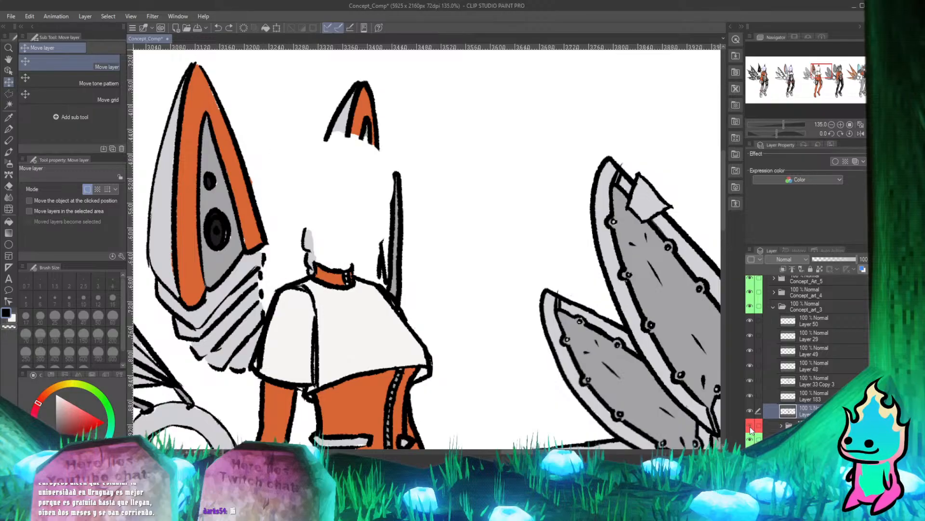
click(750, 428)
click(750, 429)
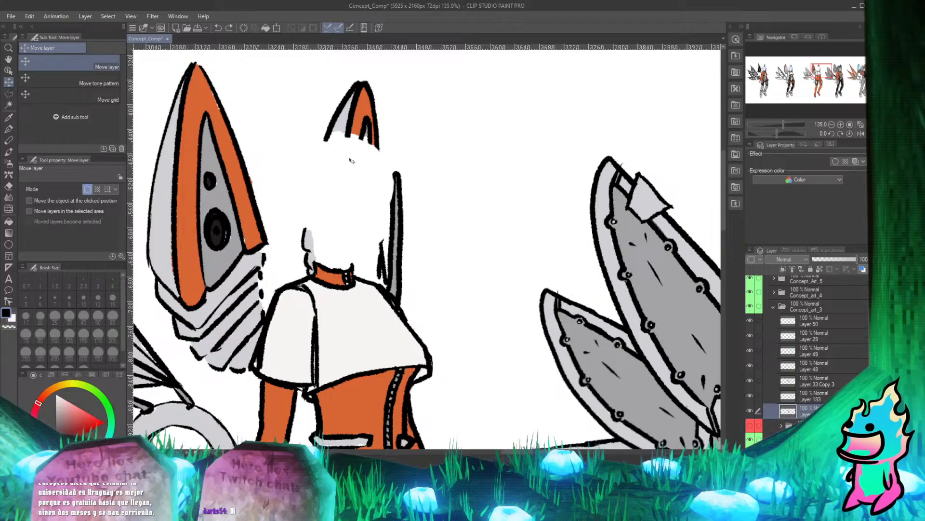
Undo the deletion of the two hidden sketch layers and the hiding of the orange-suited character's head.
key(ctrl+z)
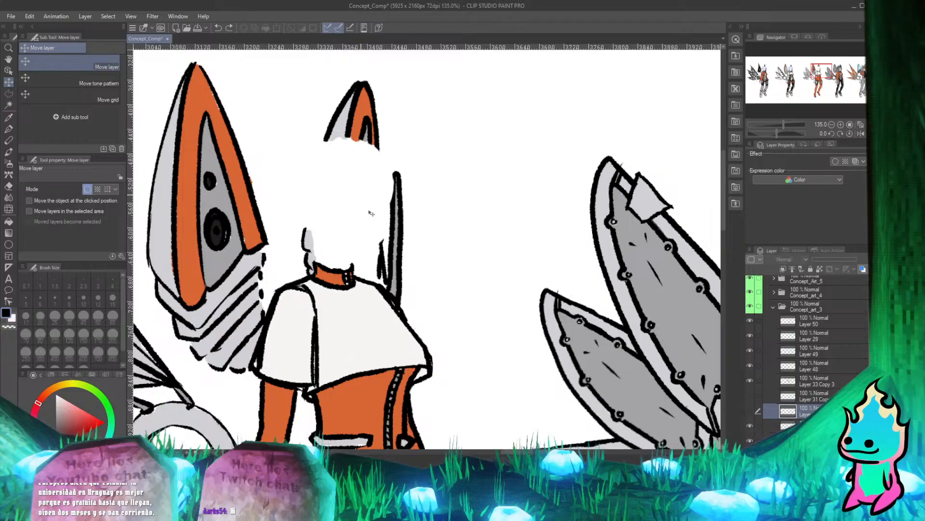
key(ctrl+z)
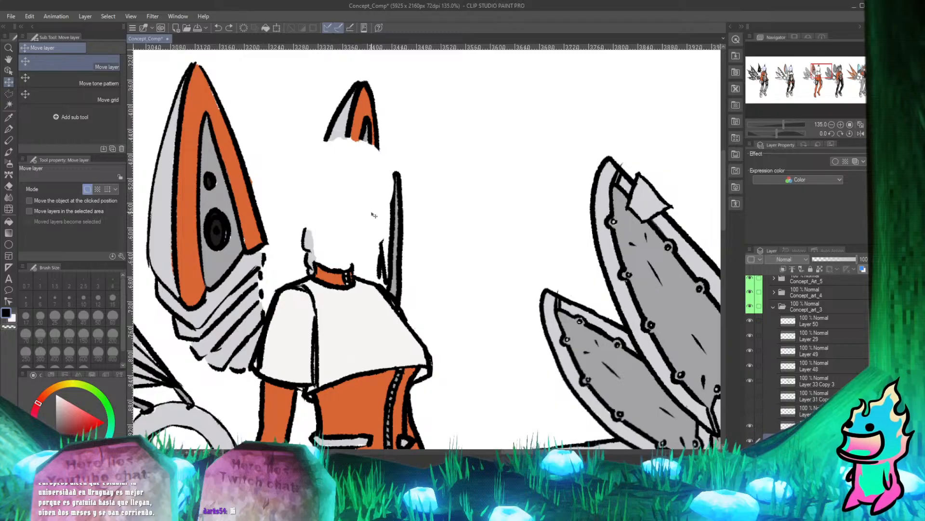
scroll(368, 212, down, 4)
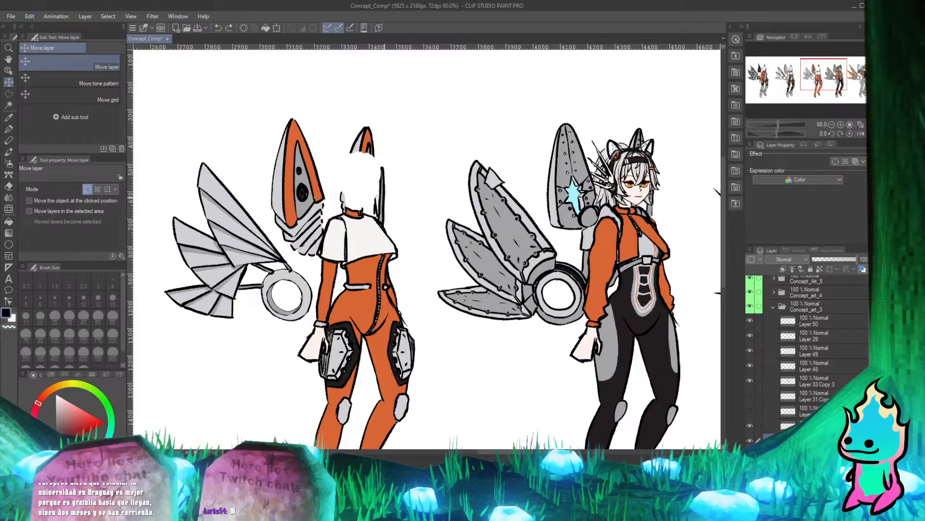
drag(385, 197, 378, 194)
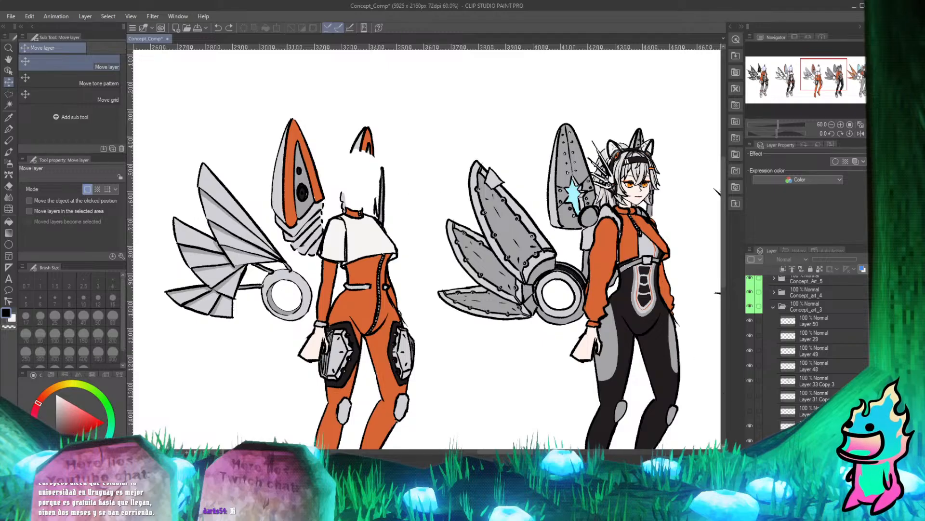
key(ctrl+z)
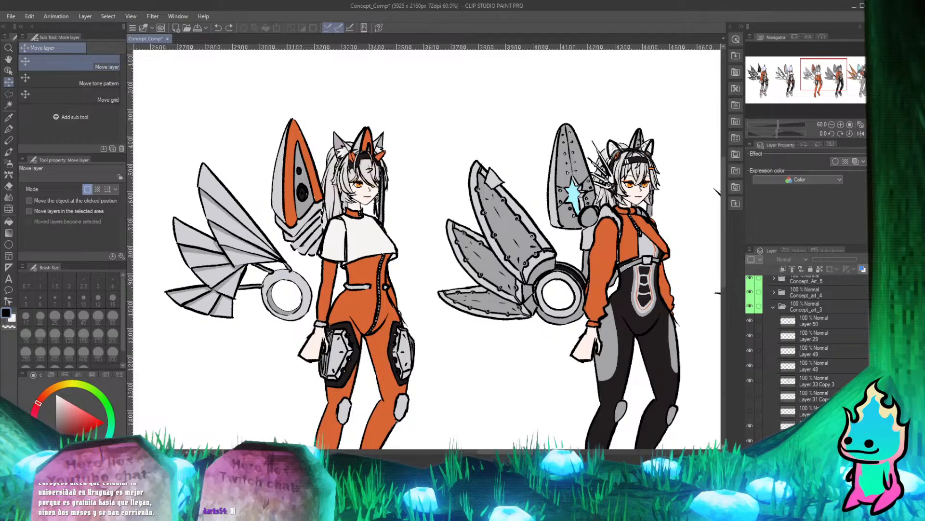
Toggle Layer 31 Copy 3 on and off to check the sketch, leaving it hidden.
click(747, 398)
click(747, 397)
scroll(285, 195, up, 5)
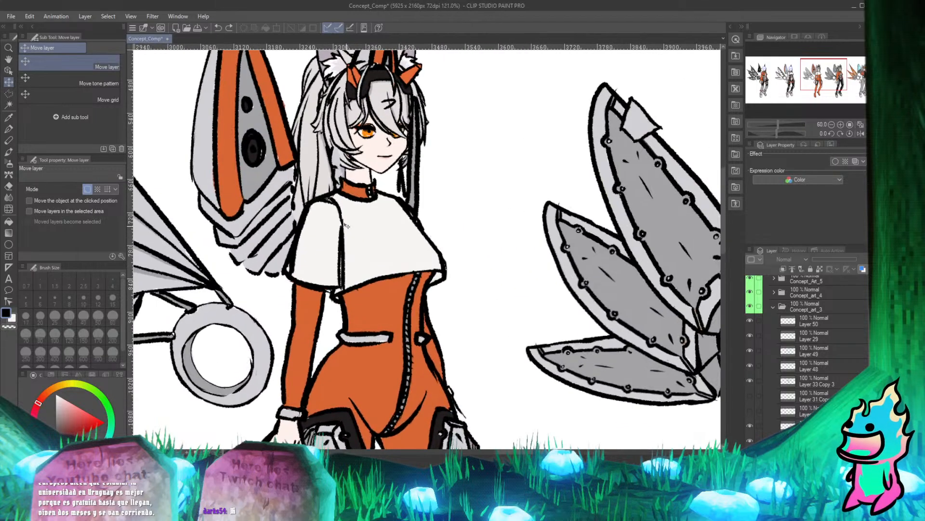
Delete the hidden Layer 31 Copy 3 together with the hidden sketch layer directly beneath it.
scroll(287, 195, up, 1)
scroll(305, 259, down, 1)
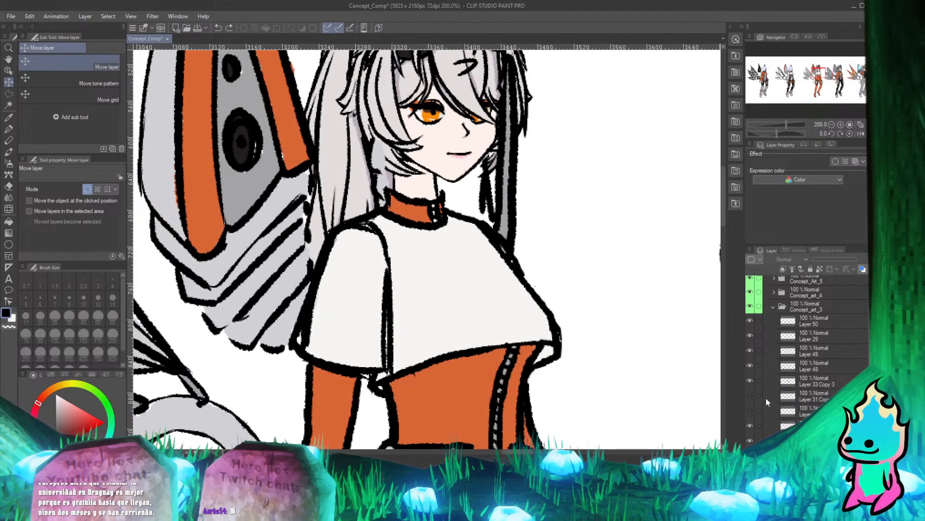
click(807, 398)
ctrl+click(807, 411)
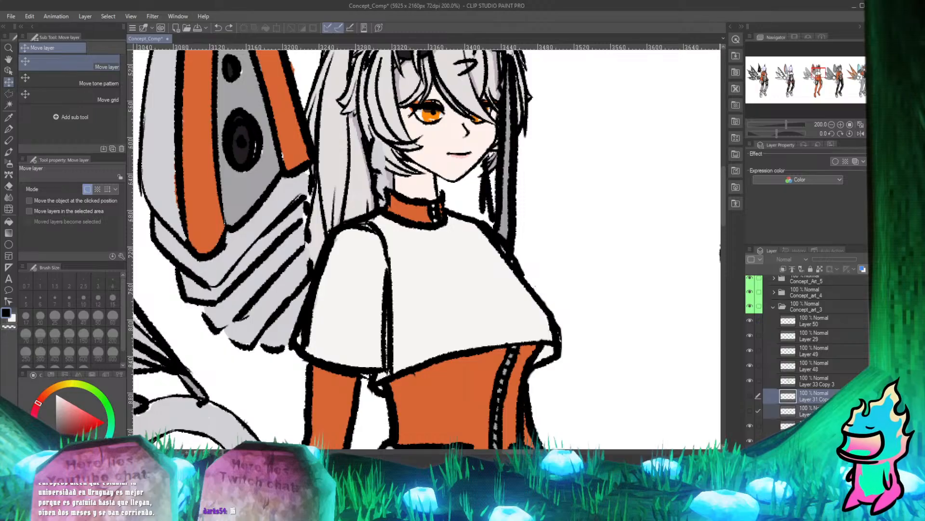
key(Delete)
click(440, 182)
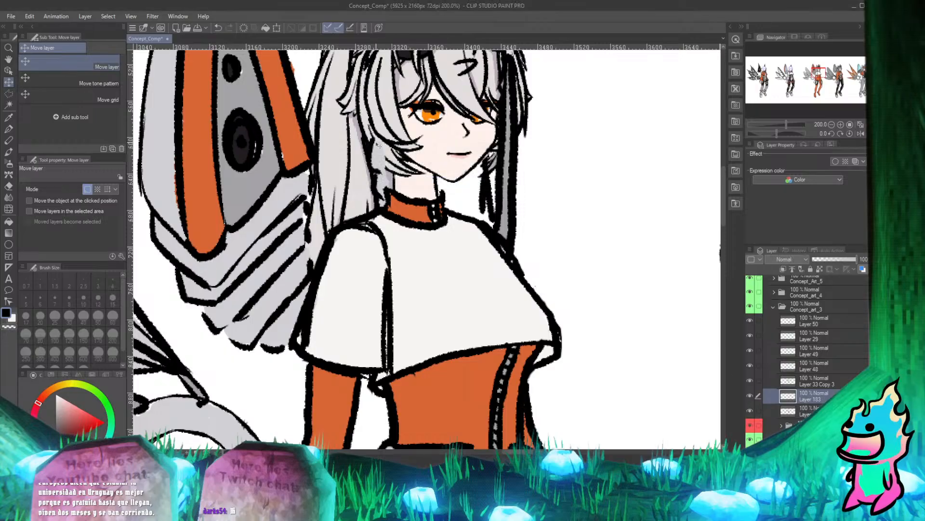
Toggle the flat-colour layer directly above the red-marked folder to check its contents, leave it visible and make it active.
scroll(309, 164, up, 4)
scroll(341, 256, down, 5)
scroll(321, 169, up, 2)
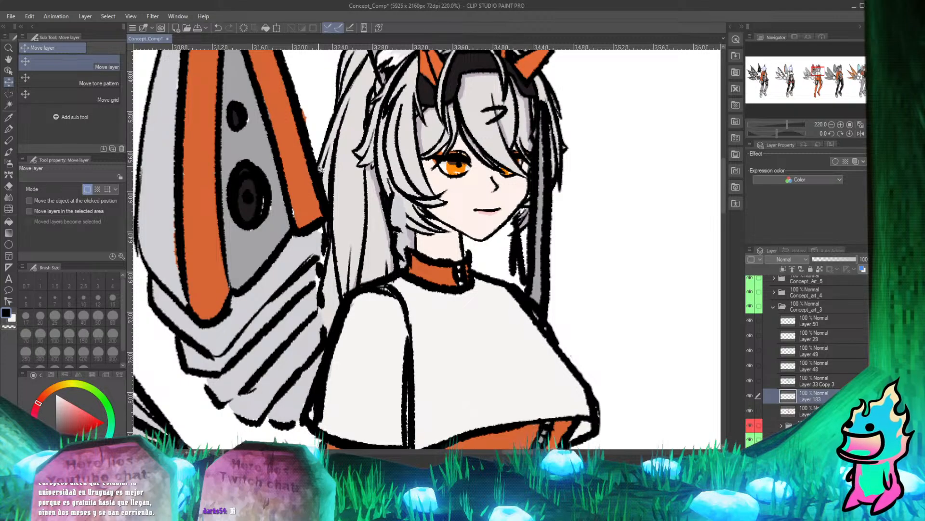
scroll(375, 217, down, 3)
scroll(374, 217, up, 3)
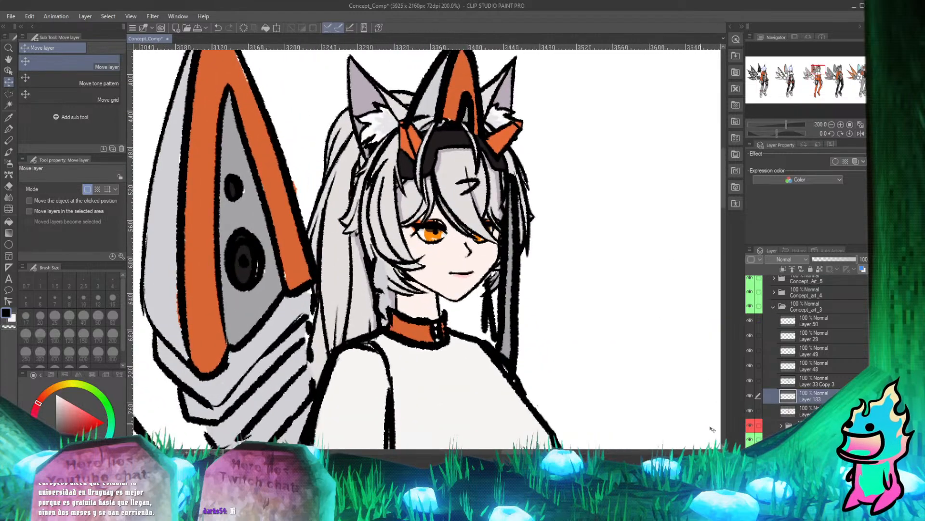
click(750, 410)
click(750, 410)
click(749, 410)
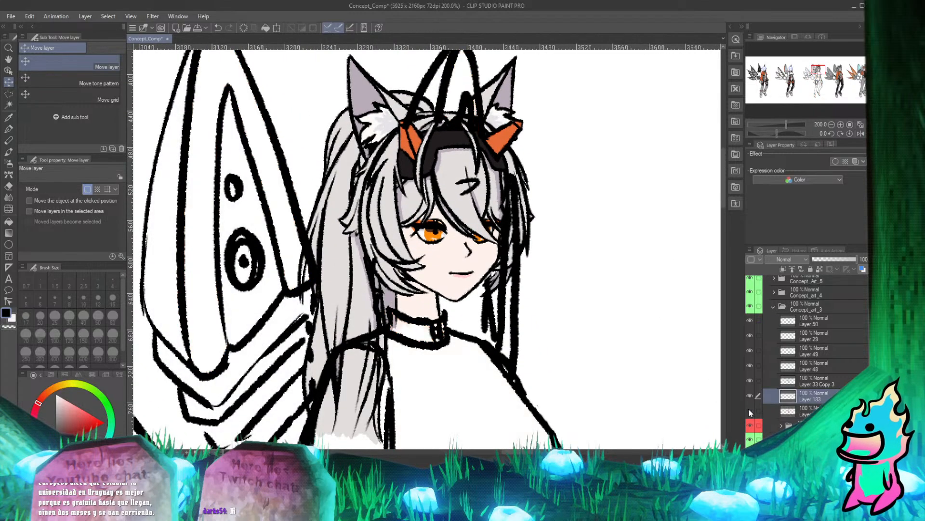
click(749, 410)
click(785, 410)
Erase the leftover grey flat colour covering the hair beside the orange-suited character's neck and collar.
scroll(384, 288, up, 3)
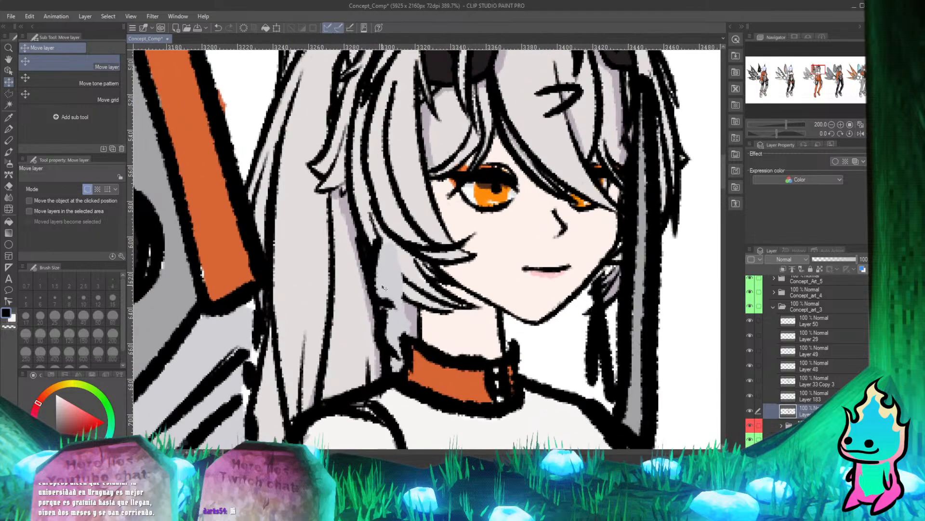
key(e)
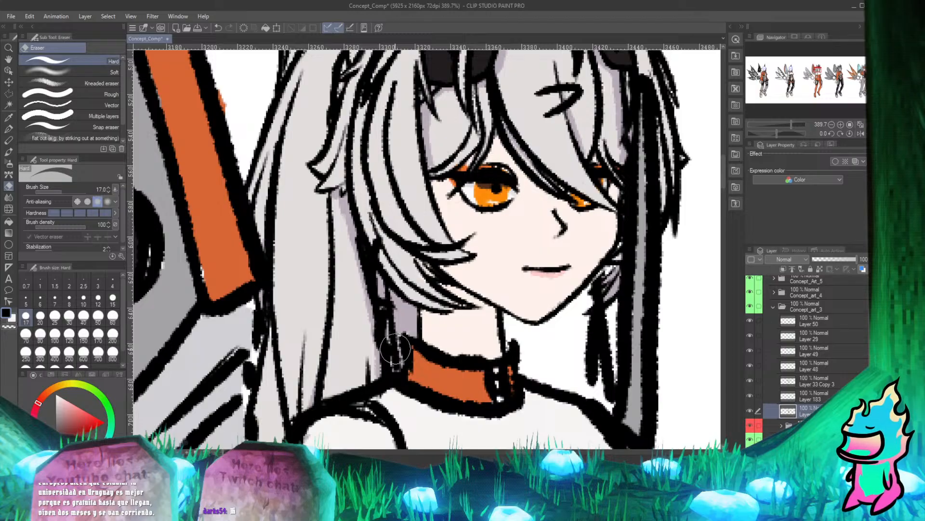
key(p)
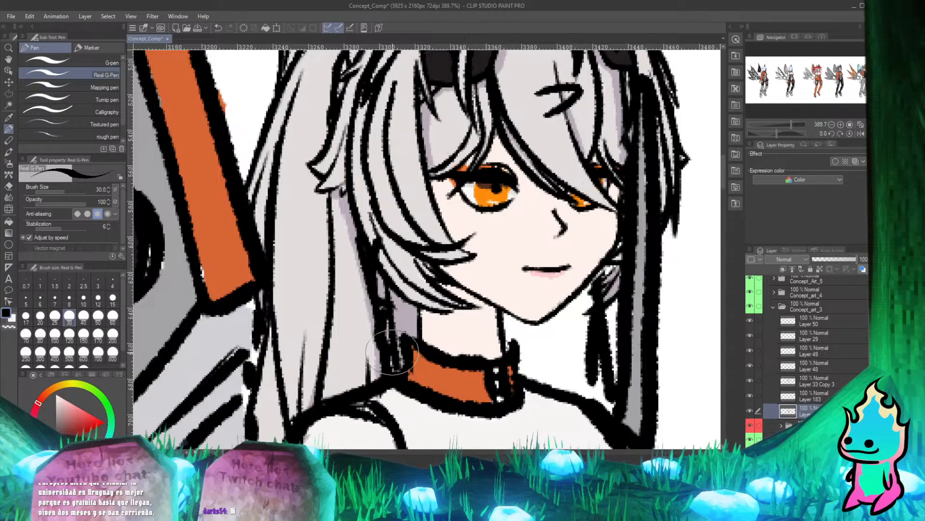
scroll(386, 343, down, 4)
scroll(458, 275, up, 3)
scroll(405, 289, down, 4)
scroll(400, 234, up, 2)
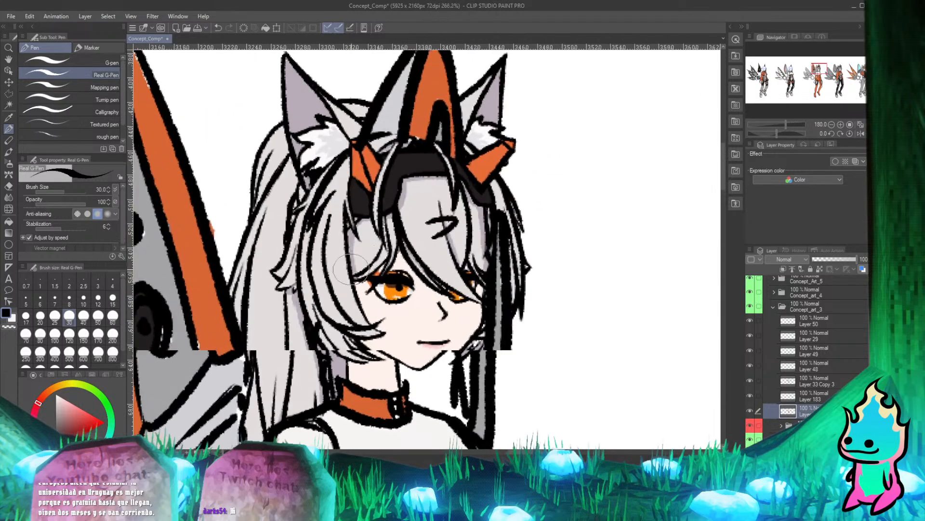
scroll(400, 234, down, 2)
scroll(405, 145, up, 4)
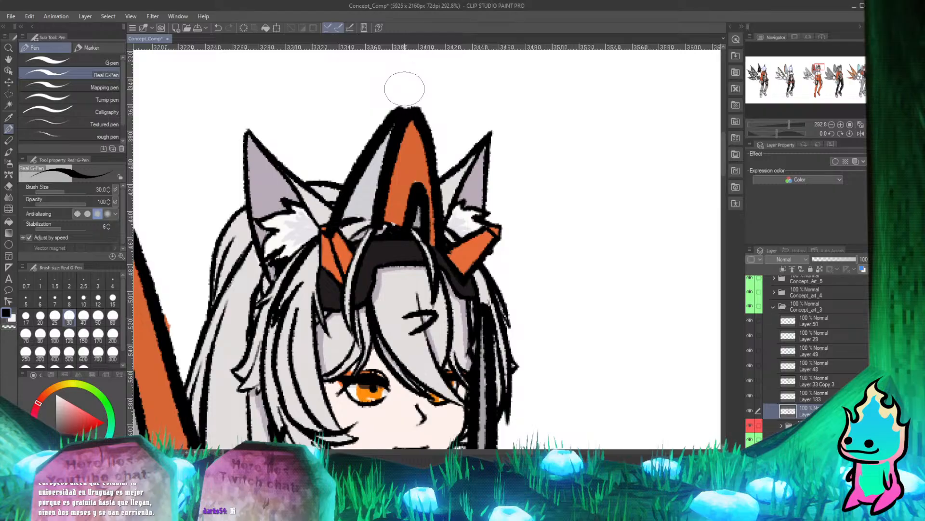
key(e)
key(p)
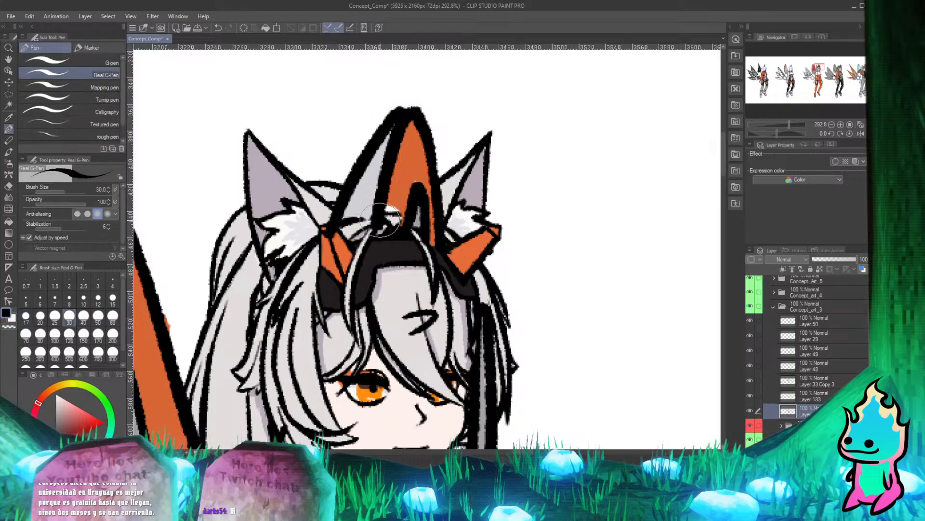
key(e)
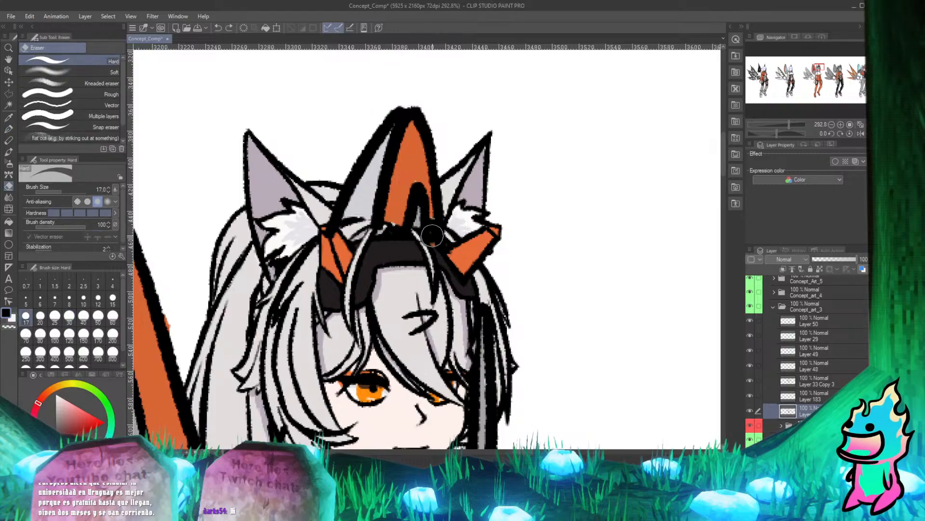
key(ctrl+z)
key(ctrl+z)
key(ctrl+z)
key(ctrl+z)
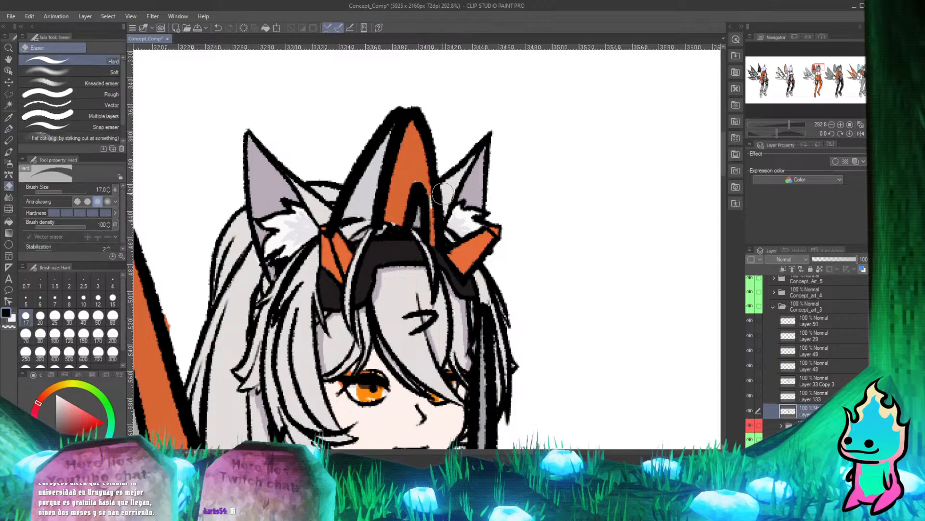
Lower the flat-colour layer's opacity to 68% and erase the orange and grey beneath the head fin's inner arch near the right ear.
key(p)
drag(855, 259, 843, 261)
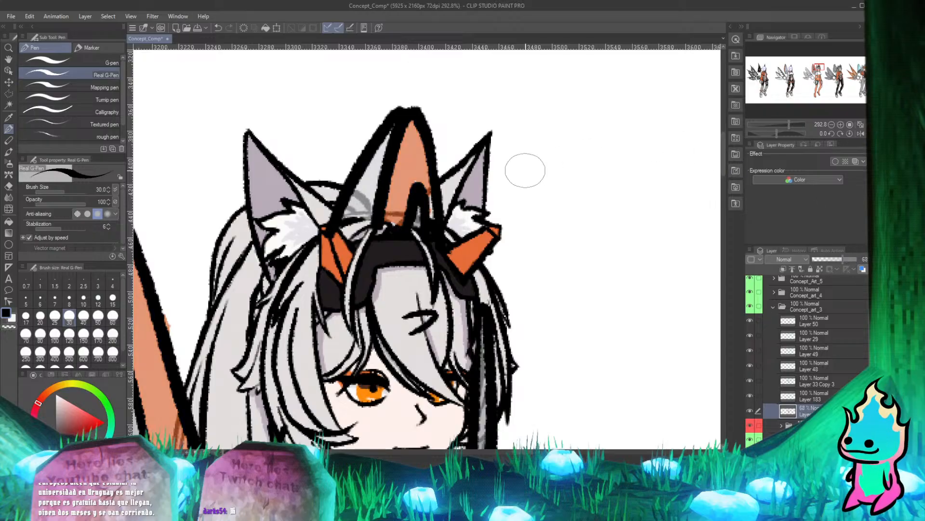
scroll(468, 178, up, 4)
scroll(578, 274, down, 3)
scroll(432, 246, up, 3)
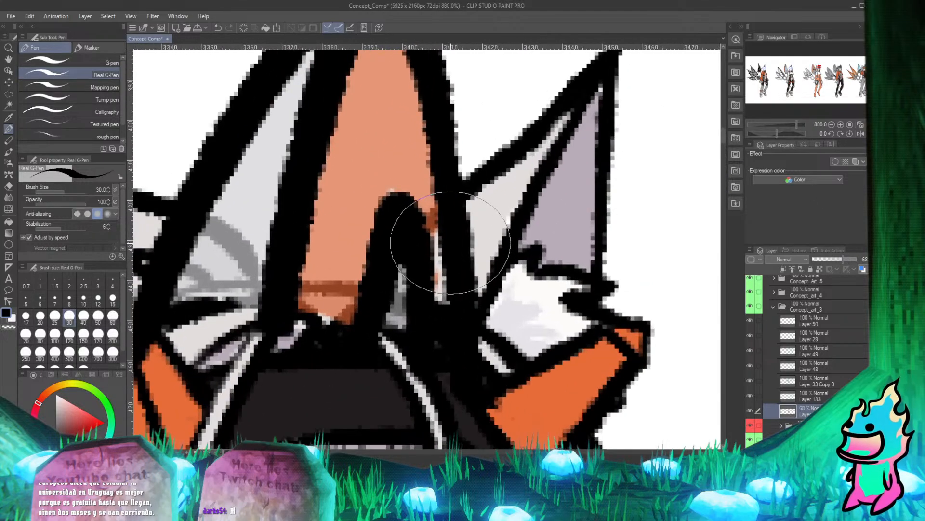
key(e)
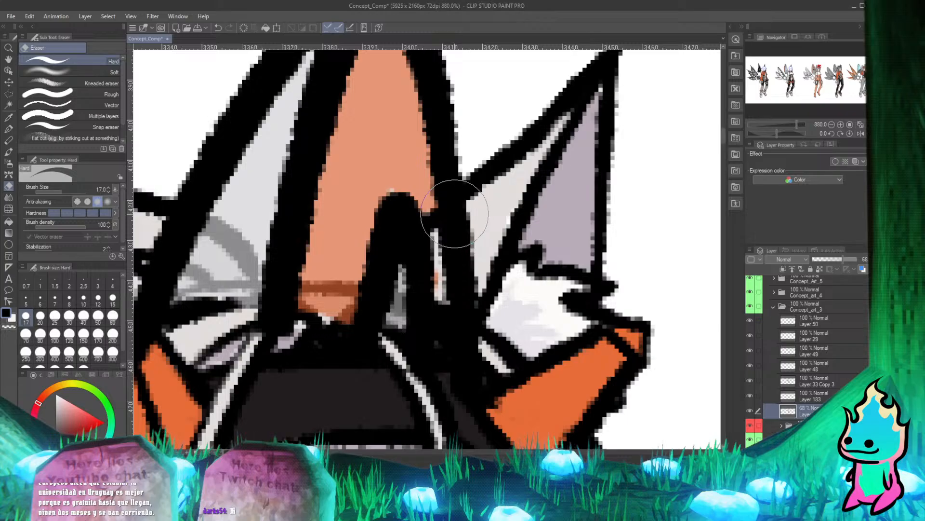
mouse_move(457, 214)
mouse_down()
mouse_move(440, 289)
mouse_move(415, 319)
mouse_up()
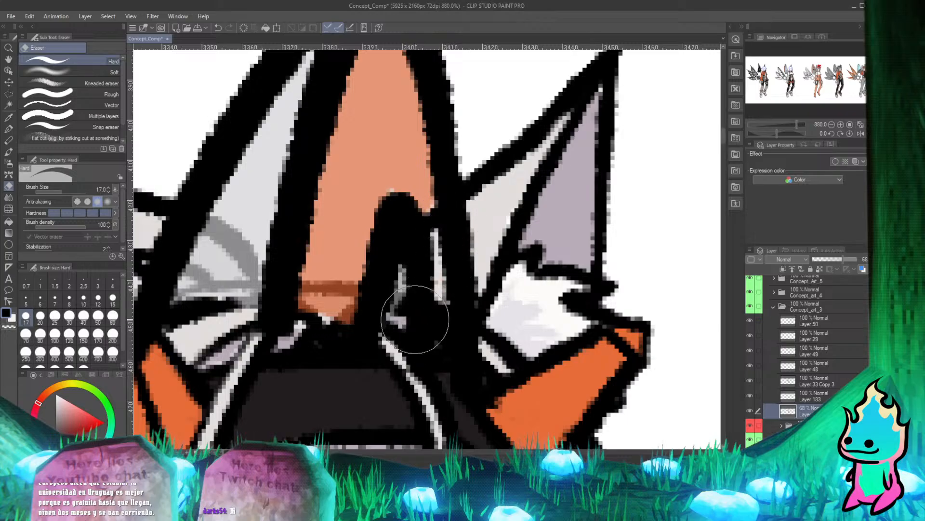
Erase the orange flat colour at the base of the head fin where it covers the hair above the headband.
key(p)
key(e)
mouse_move(296, 335)
mouse_down()
mouse_move(296, 320)
mouse_move(308, 316)
mouse_move(352, 322)
mouse_move(300, 310)
mouse_move(347, 316)
mouse_up()
key(p)
key(e)
key(p)
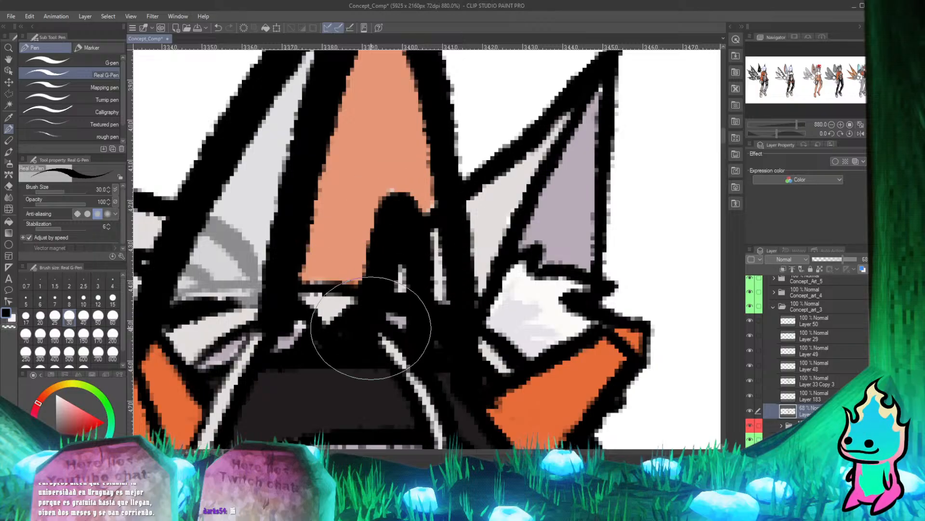
scroll(309, 151, down, 5)
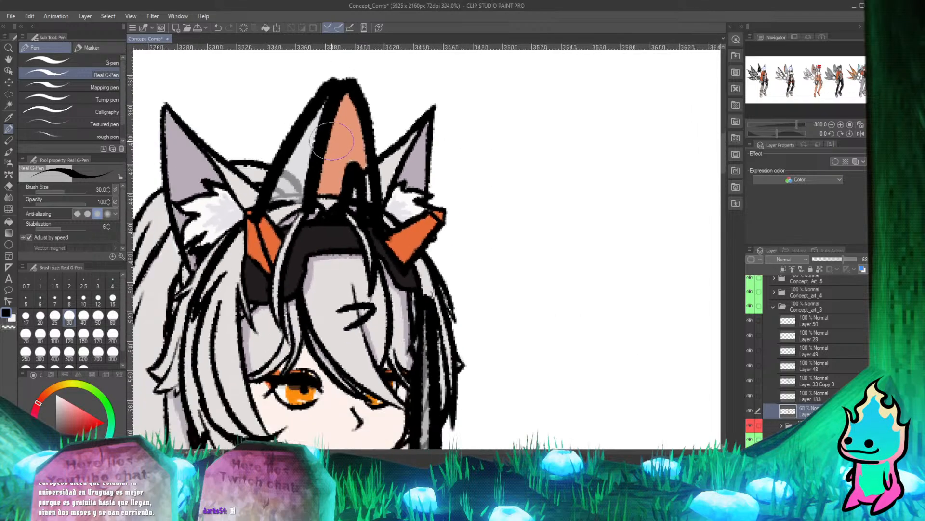
Erase the grey flat colour overlapping the hair strands at the lower left base of the head fin.
scroll(277, 157, up, 5)
key(e)
drag(333, 269, 283, 276)
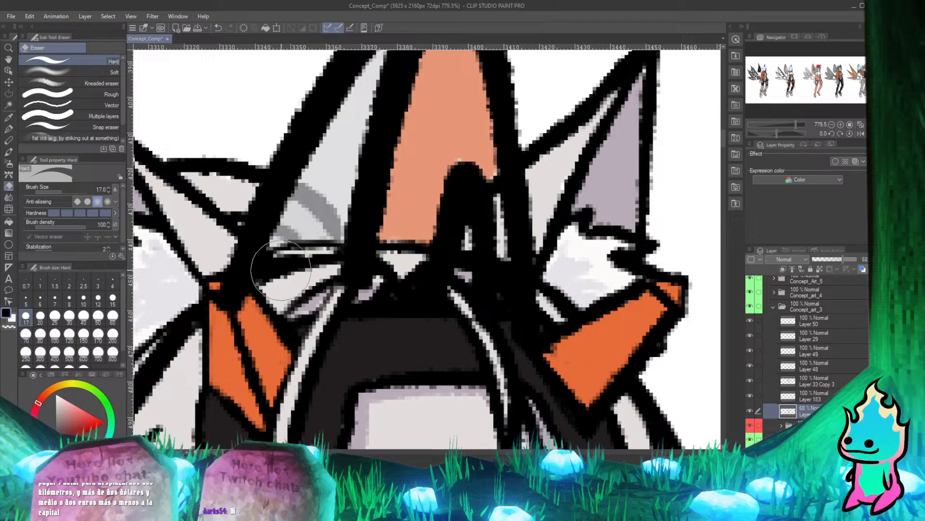
key(p)
scroll(347, 275, down, 4)
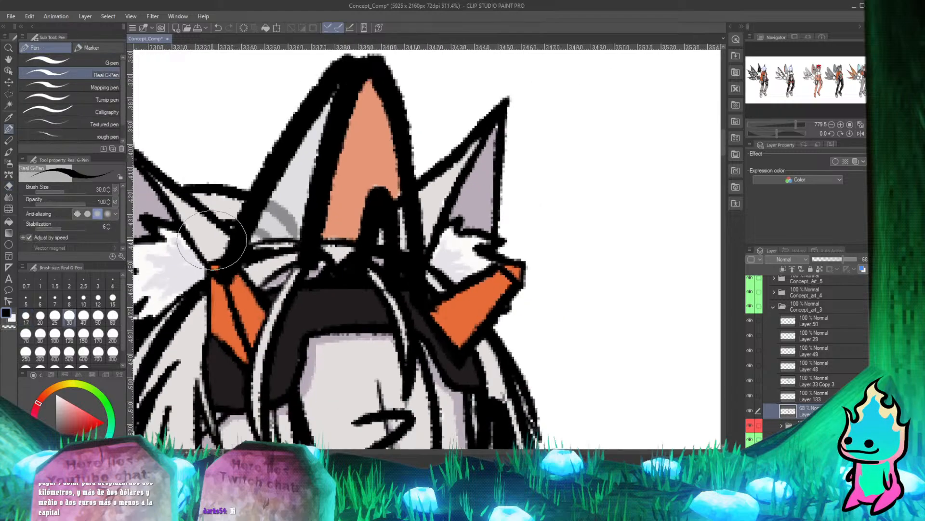
Erase the remaining grey flat colour covering the curved hair outline between the left ear and the fin.
scroll(258, 200, up, 4)
key(e)
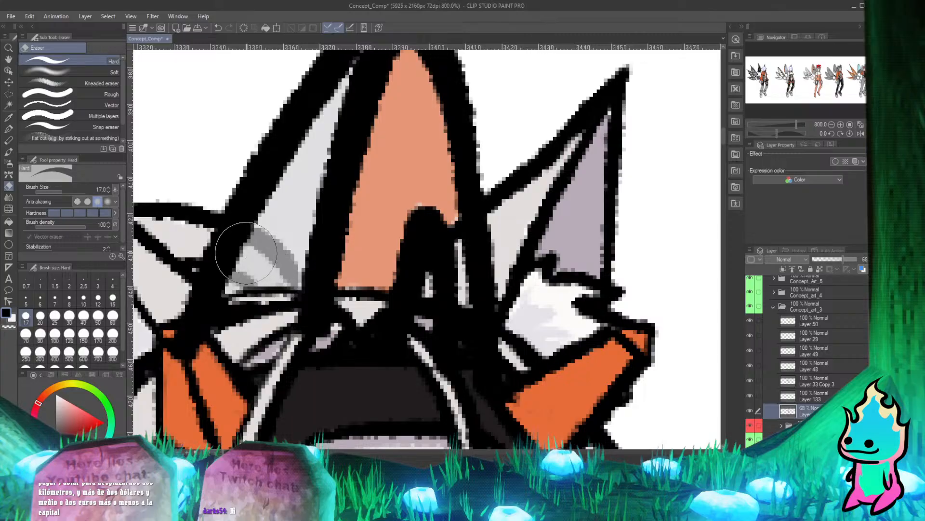
drag(231, 266, 233, 307)
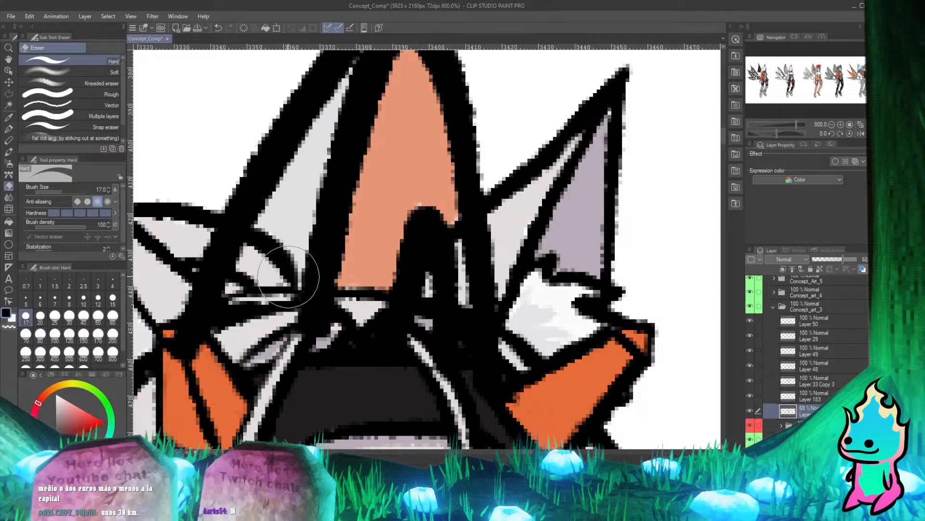
key(p)
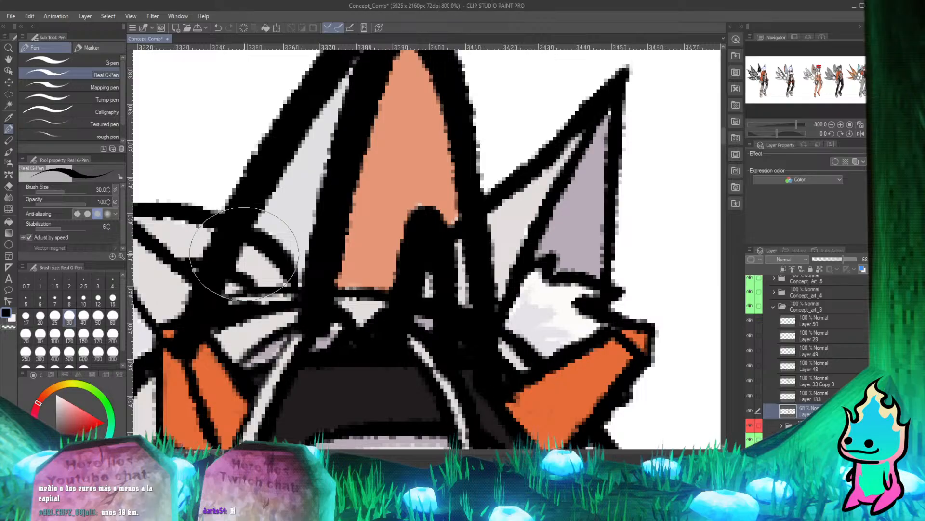
scroll(244, 254, down, 4)
scroll(289, 202, up, 3)
scroll(296, 216, down, 4)
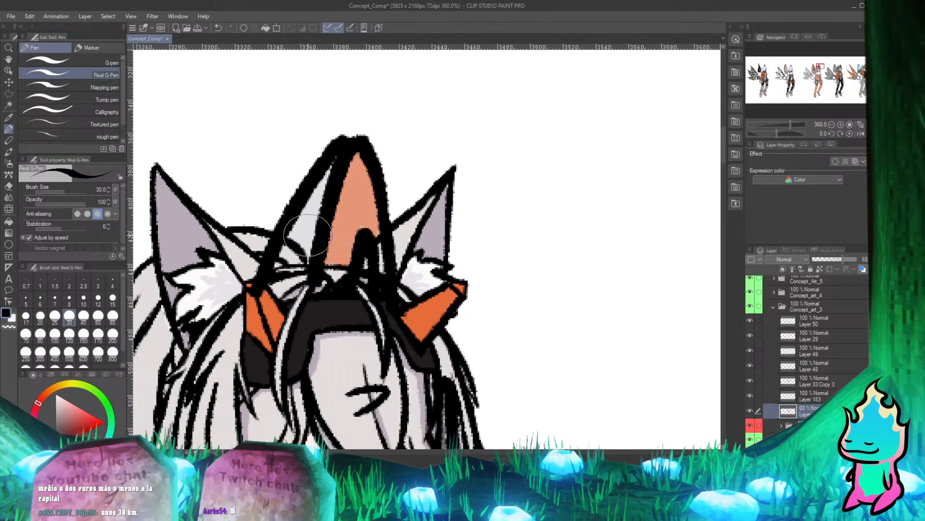
Toggle Layer 49 to confirm it holds the fin's line art, leave it visible and make it active.
scroll(297, 214, up, 2)
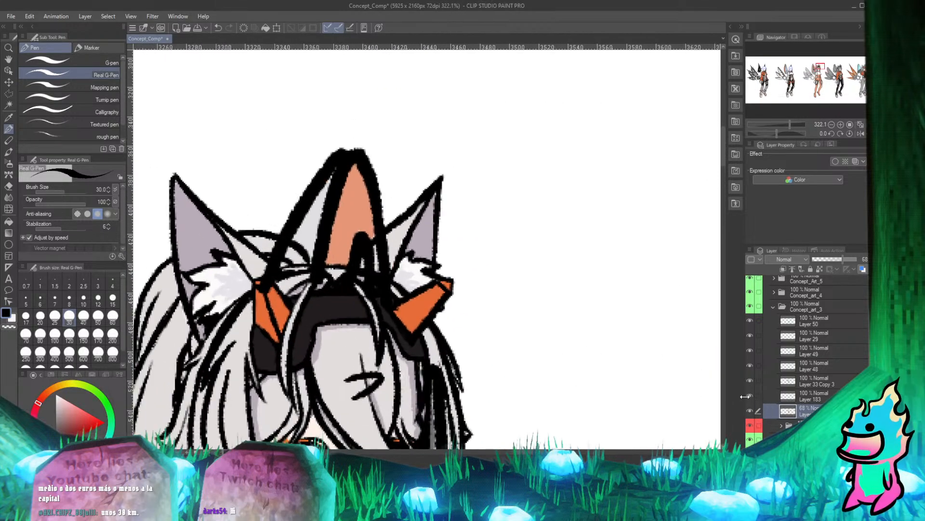
click(748, 382)
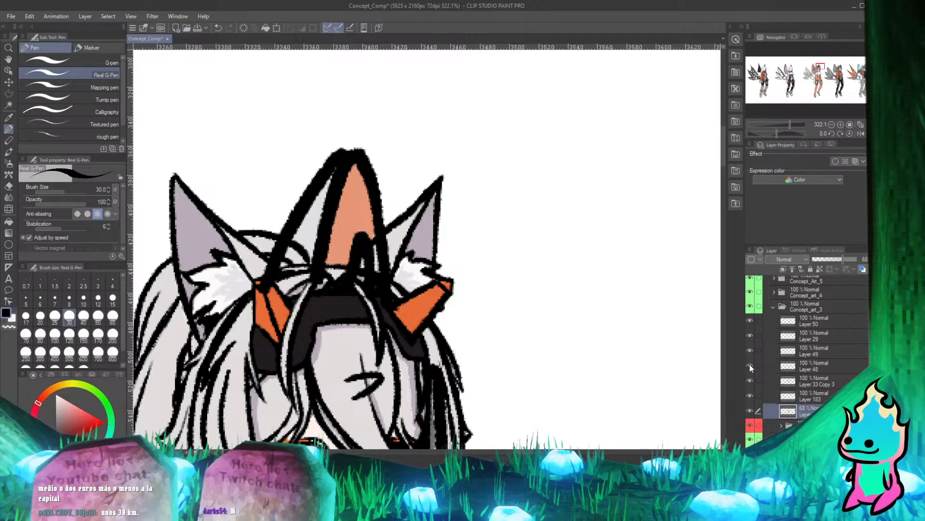
click(750, 350)
click(750, 350)
click(750, 350)
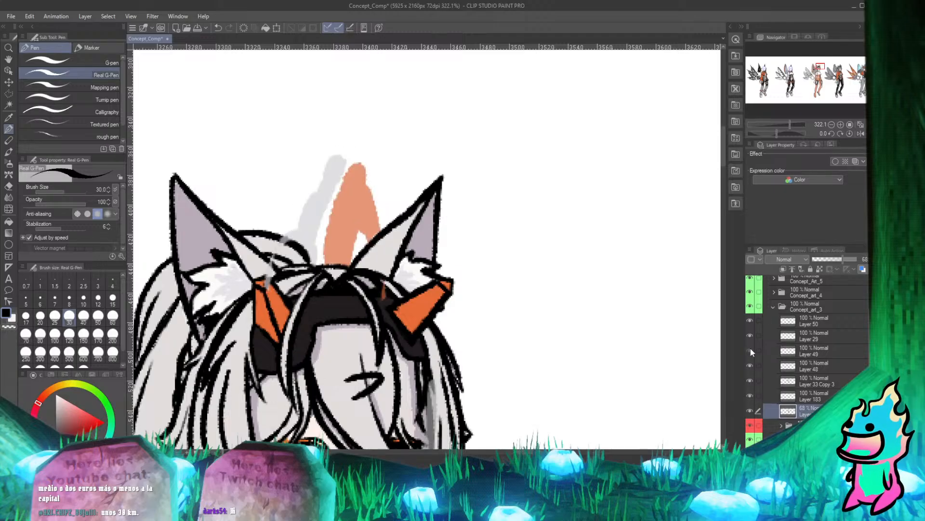
click(751, 348)
click(810, 351)
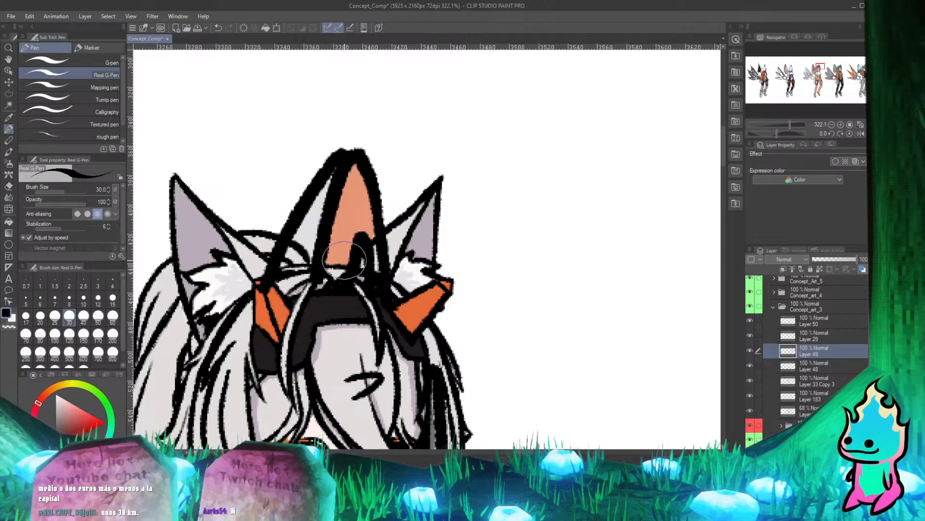
Erase the fin's black outline on Layer 49 where it crosses the hair and orange hair ornament beside the left ear.
scroll(306, 230, up, 3)
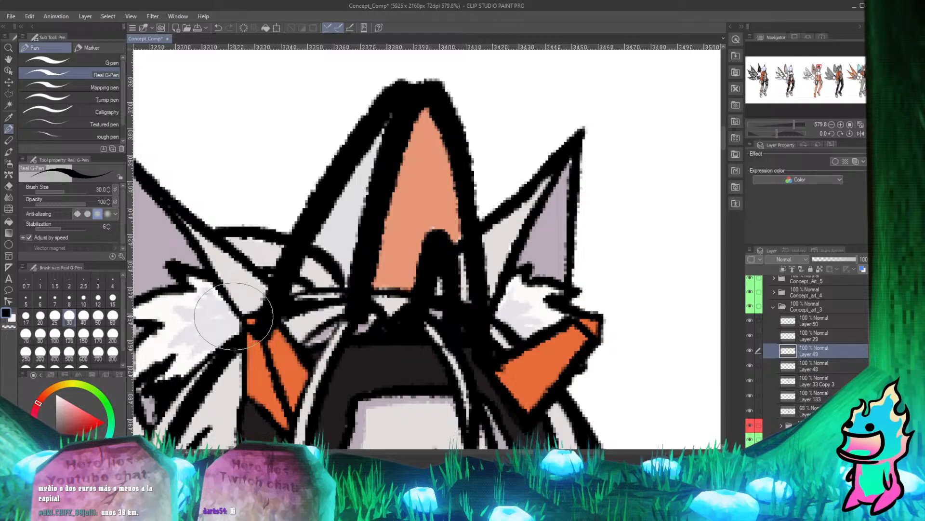
key(e)
drag(267, 331, 281, 299)
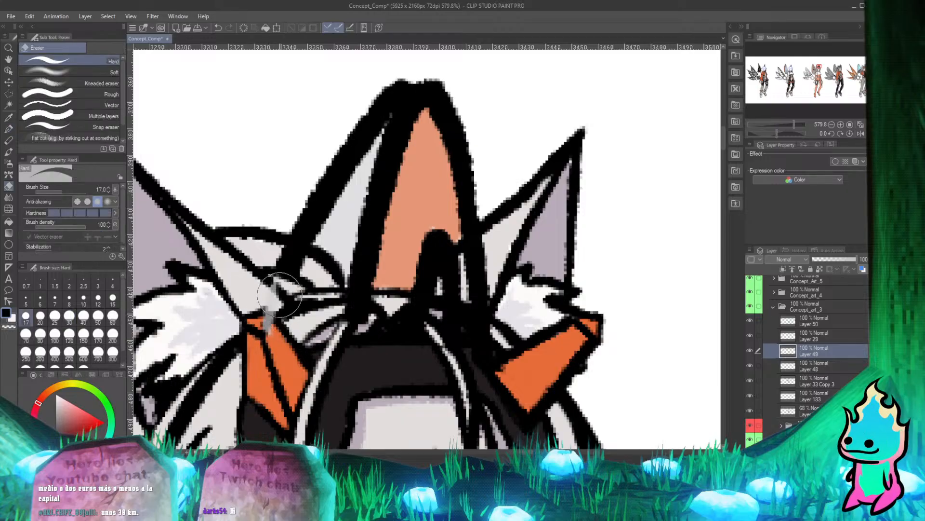
key(p)
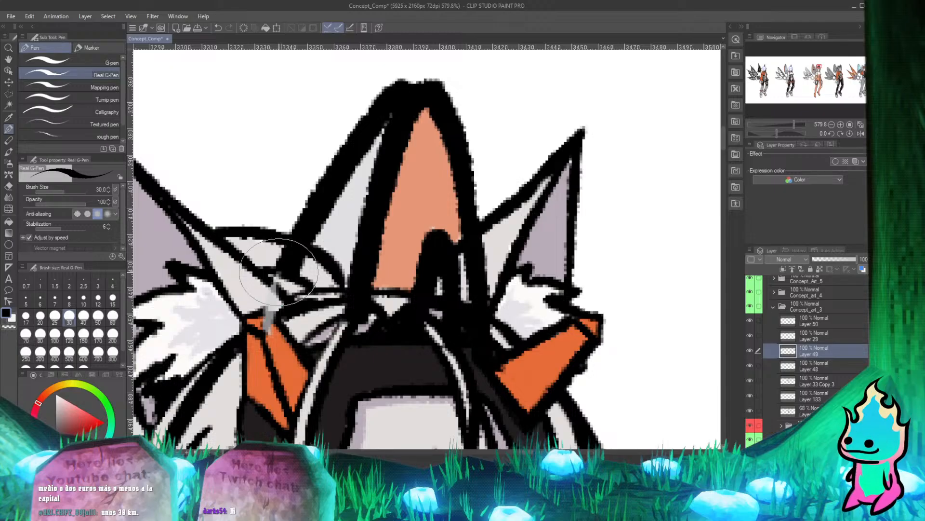
drag(284, 276, 258, 337)
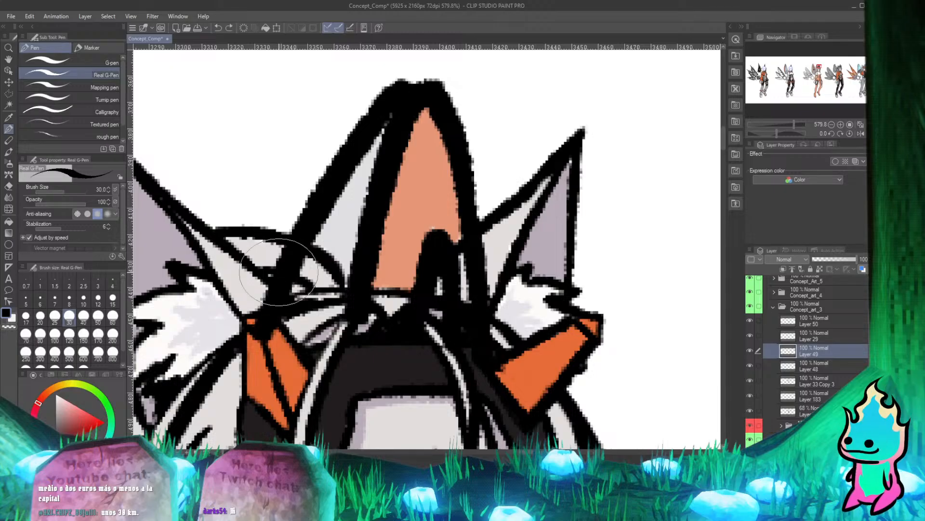
key(e)
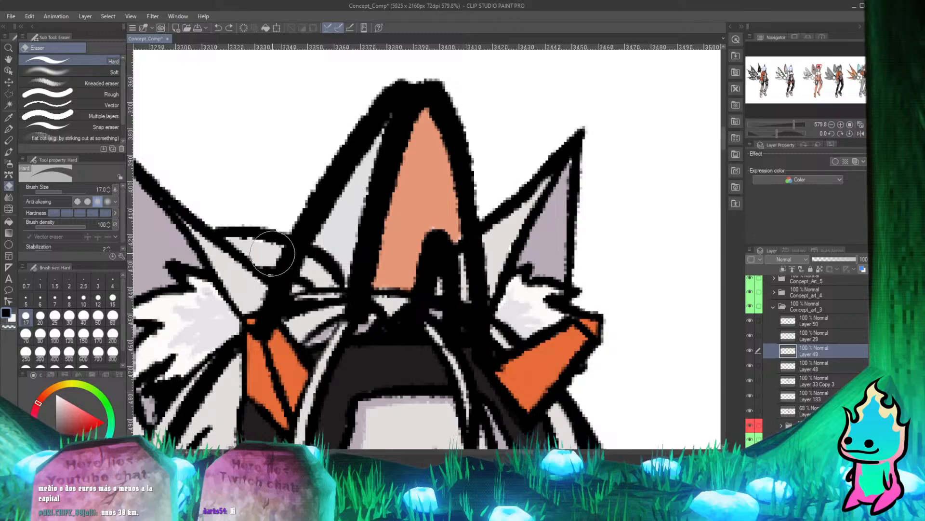
mouse_move(268, 292)
mouse_down()
mouse_move(267, 336)
mouse_move(263, 303)
mouse_move(286, 289)
mouse_move(289, 269)
mouse_move(272, 293)
mouse_move(270, 319)
mouse_move(291, 343)
mouse_move(270, 333)
mouse_move(301, 258)
mouse_move(282, 250)
mouse_move(321, 265)
mouse_move(267, 243)
mouse_move(319, 270)
mouse_move(272, 257)
mouse_move(300, 287)
mouse_move(281, 284)
mouse_move(269, 298)
mouse_move(279, 328)
mouse_move(253, 326)
mouse_up()
key(ctrl+z)
key(p)
key(e)
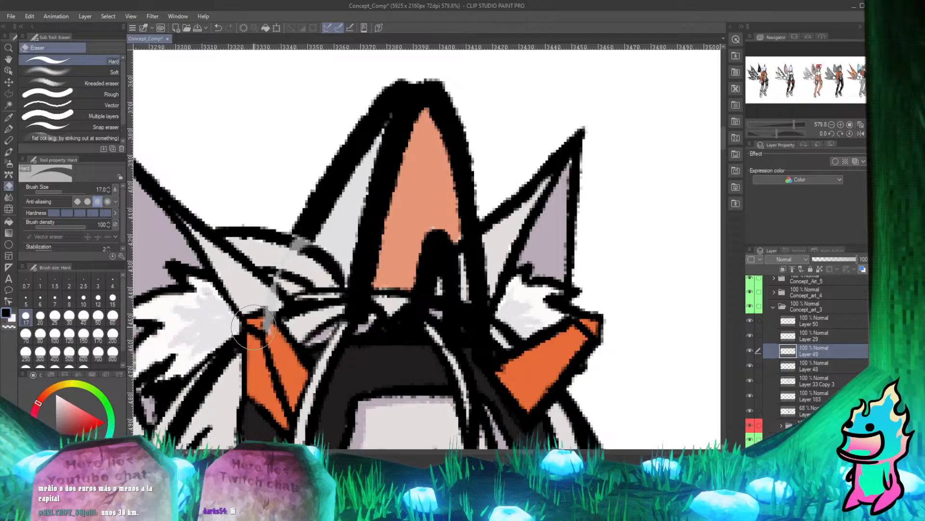
key(p)
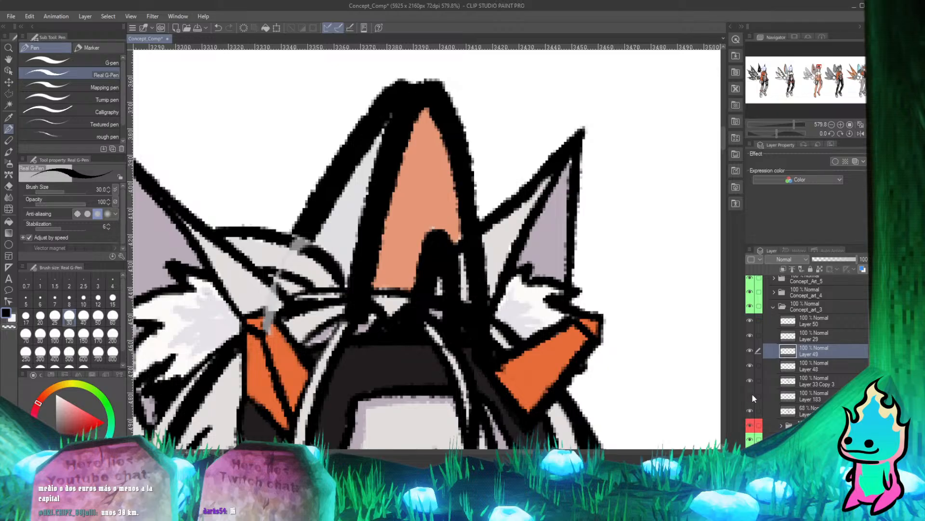
Try to erase the grey flat colour overlapping the hair and orange ornament beside the left ear, on the 68% opacity layer.
click(750, 411)
click(751, 411)
click(771, 411)
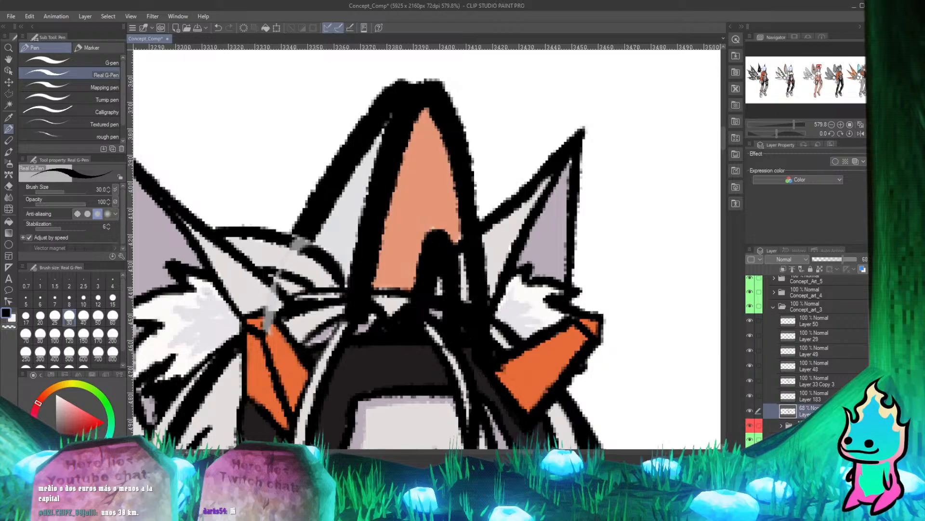
key(e)
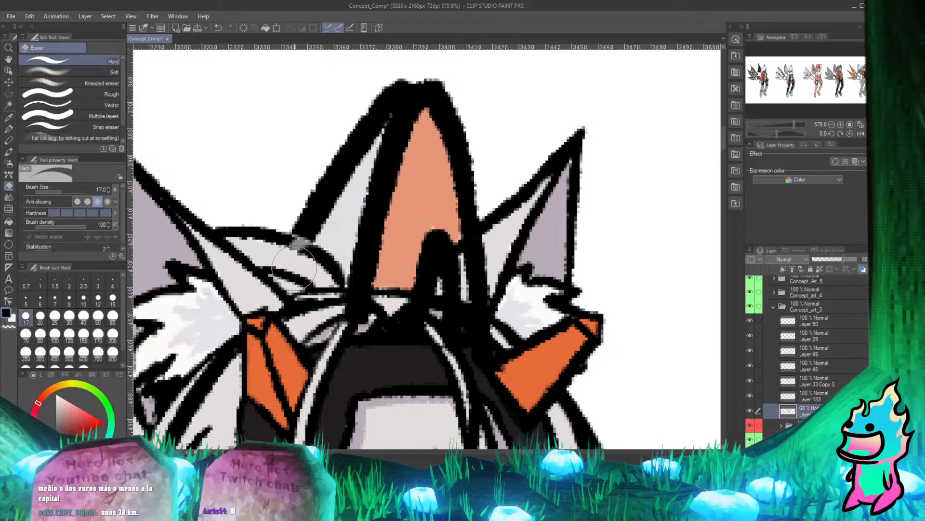
key(p)
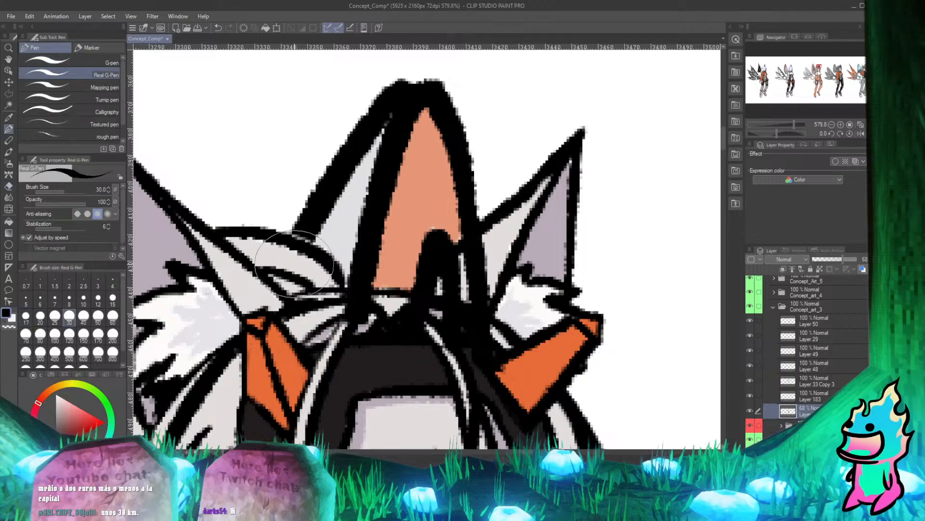
key(ctrl+z)
key(ctrl+z)
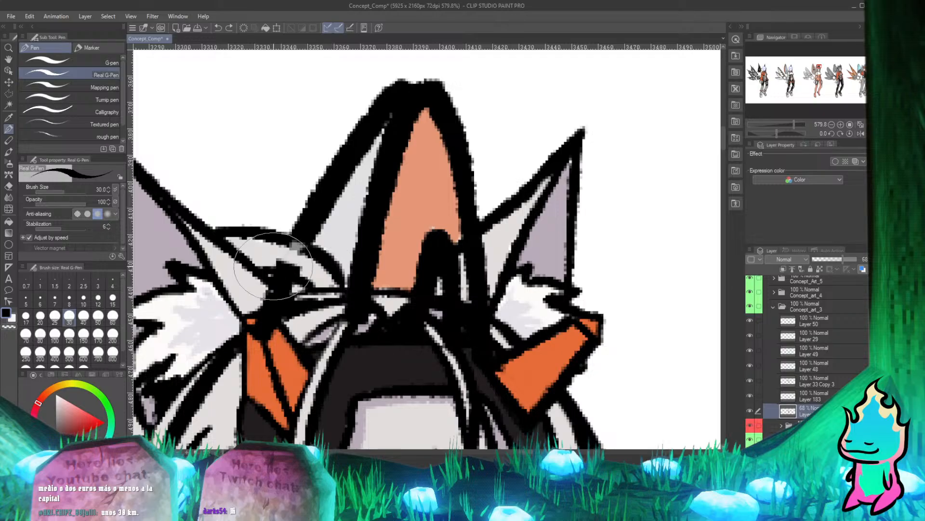
Return to Layer 49 and erase the remaining black fin outline over the hair strands beside the left ear.
key(e)
drag(279, 268, 288, 278)
key(p)
click(750, 349)
click(750, 349)
click(804, 351)
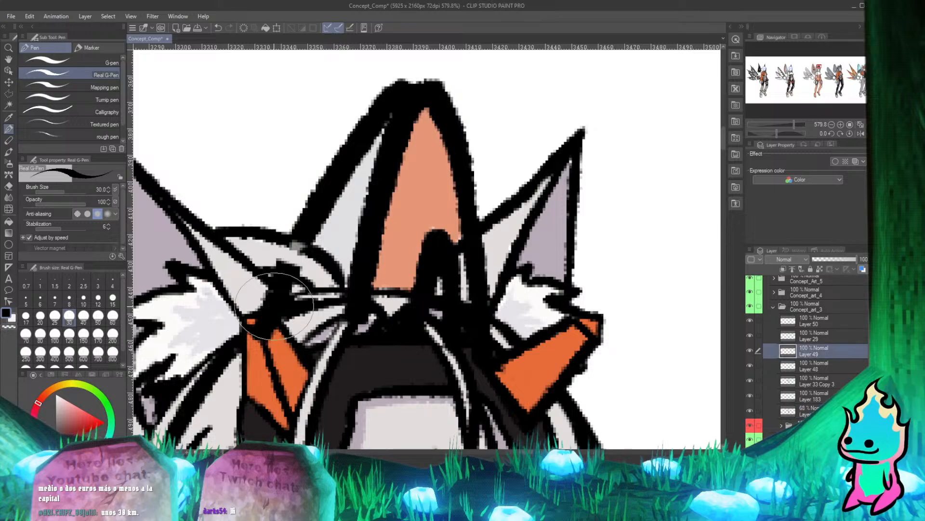
key(e)
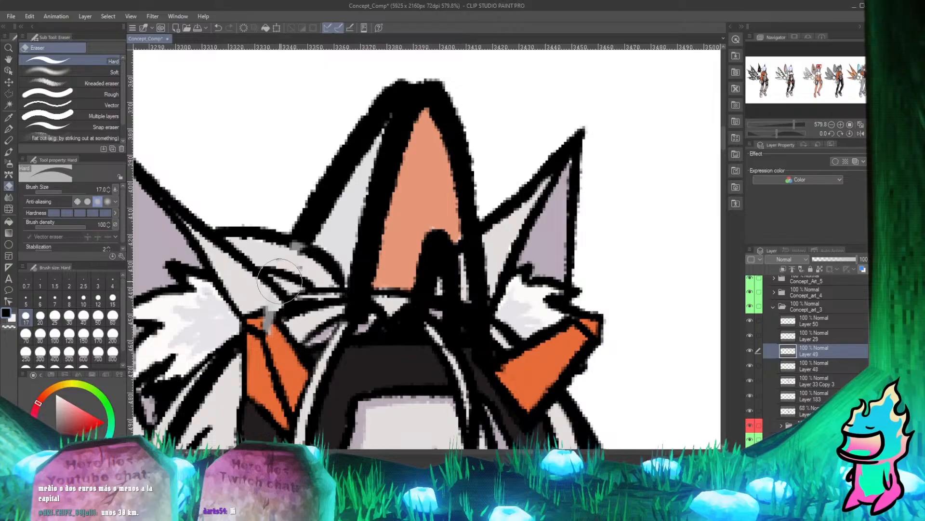
key(p)
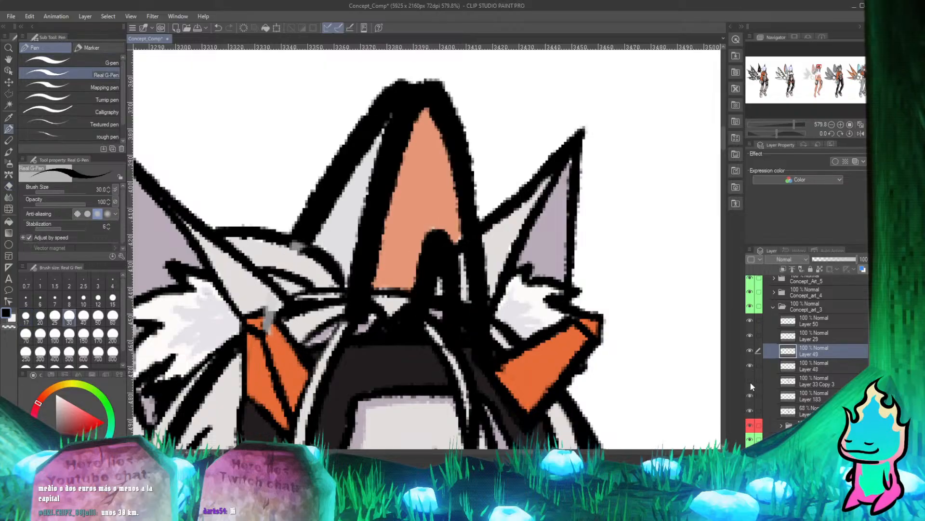
Erase the grey flat colour over the hair outline and orange ornament by the left ear on the 68% opacity layer.
click(791, 410)
key(e)
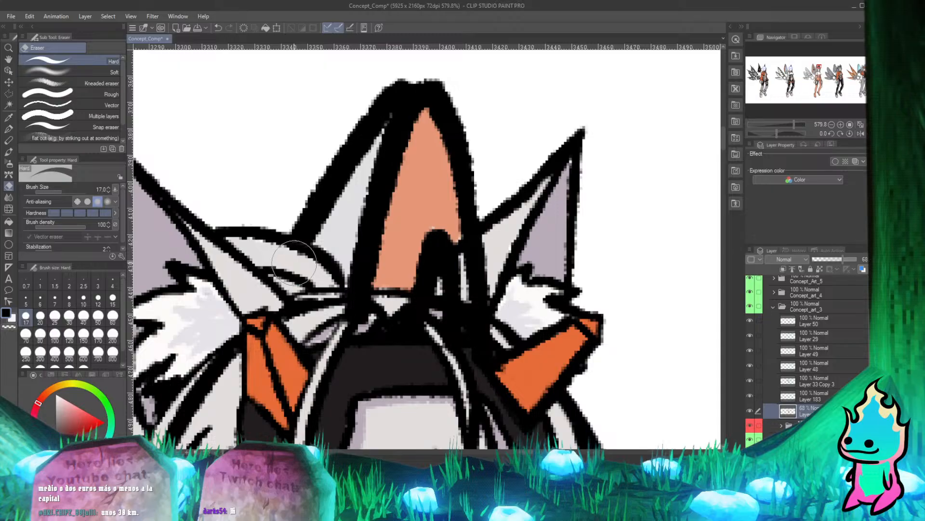
key(p)
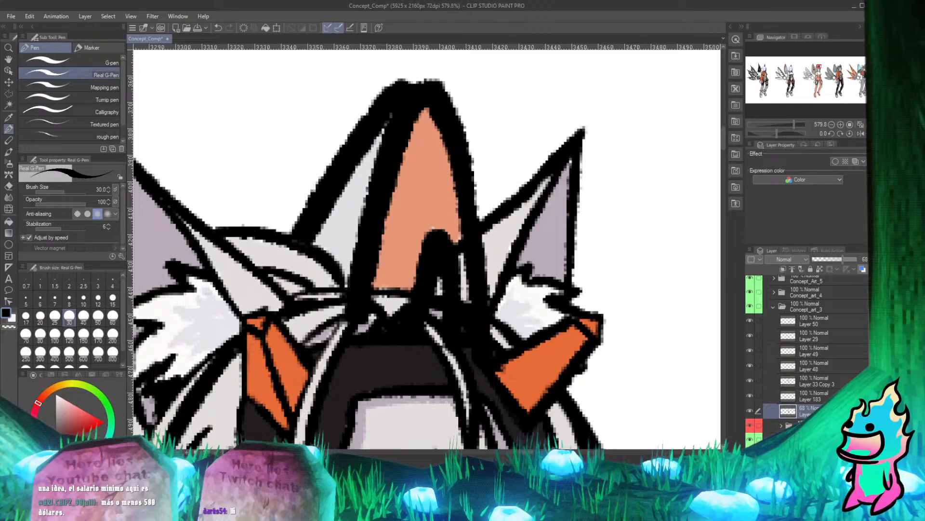
Identify the fin's line art by toggling Layer 49, and erase its outline over the hair strands just above the headband.
scroll(428, 213, down, 9)
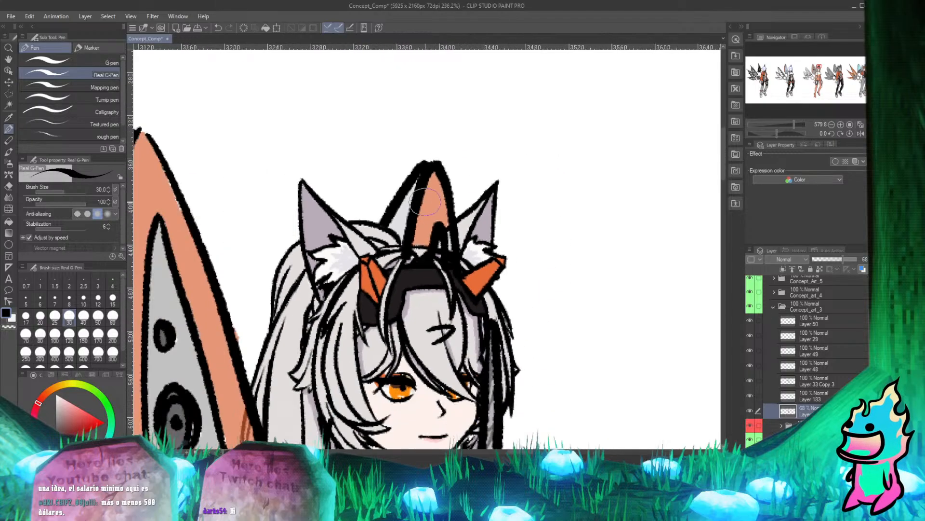
scroll(400, 154, up, 6)
scroll(386, 226, down, 4)
scroll(387, 227, up, 4)
scroll(386, 256, down, 5)
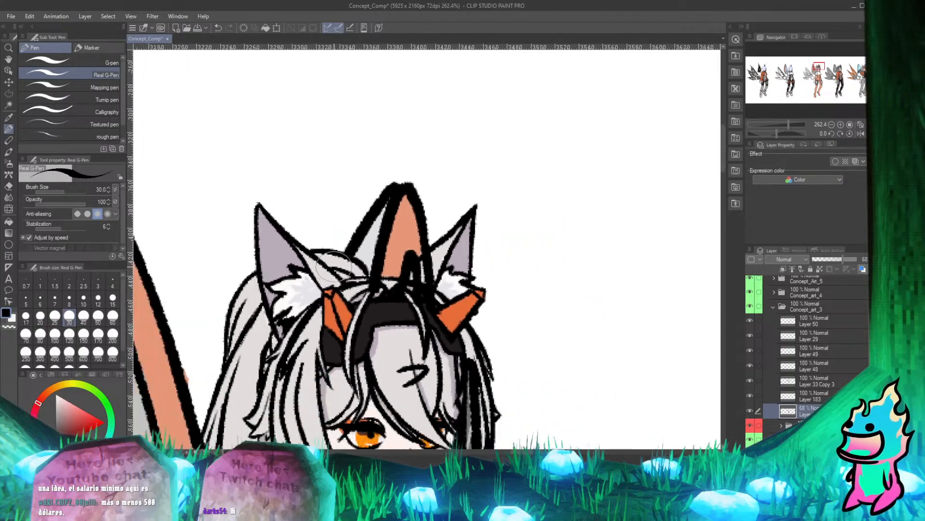
scroll(385, 288, up, 5)
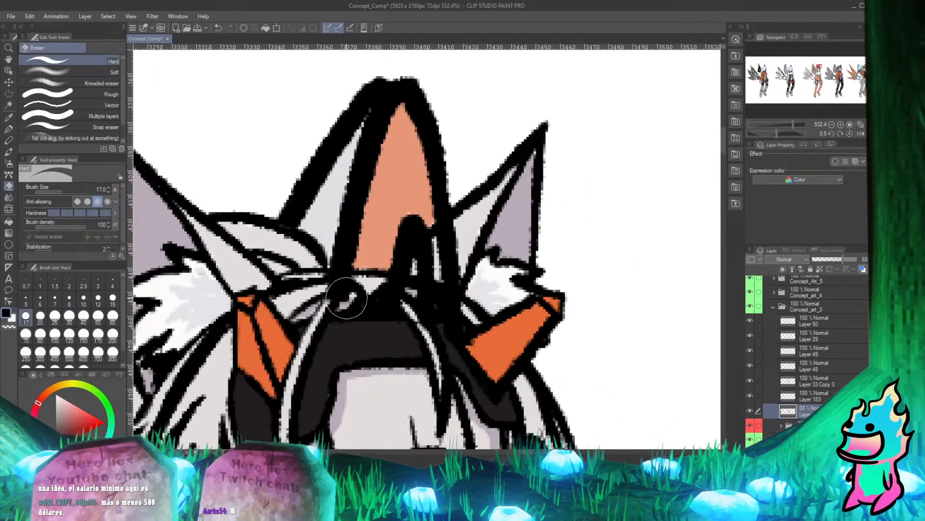
click(752, 349)
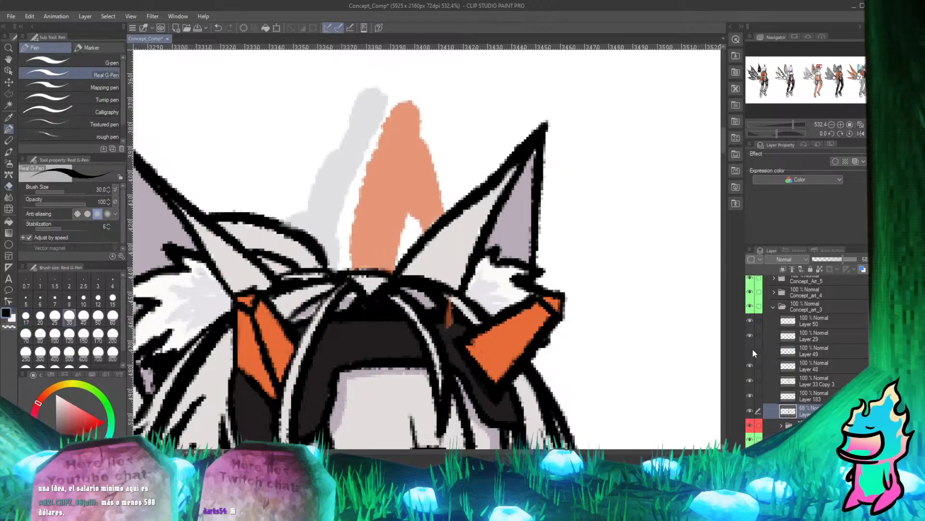
click(751, 351)
click(807, 353)
key(e)
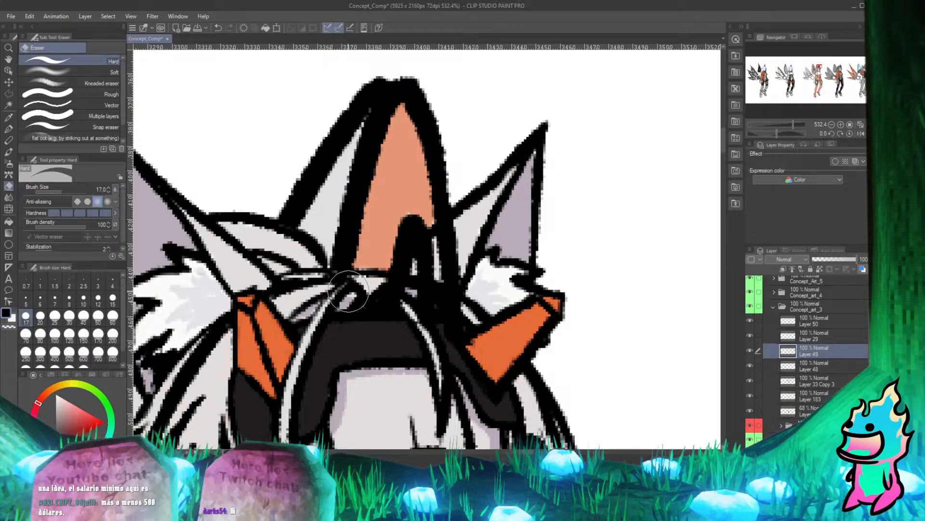
key(p)
Erase the fin's black outline on Layer 49 where it covers the right ear and the hair beneath it.
scroll(380, 131, down, 3)
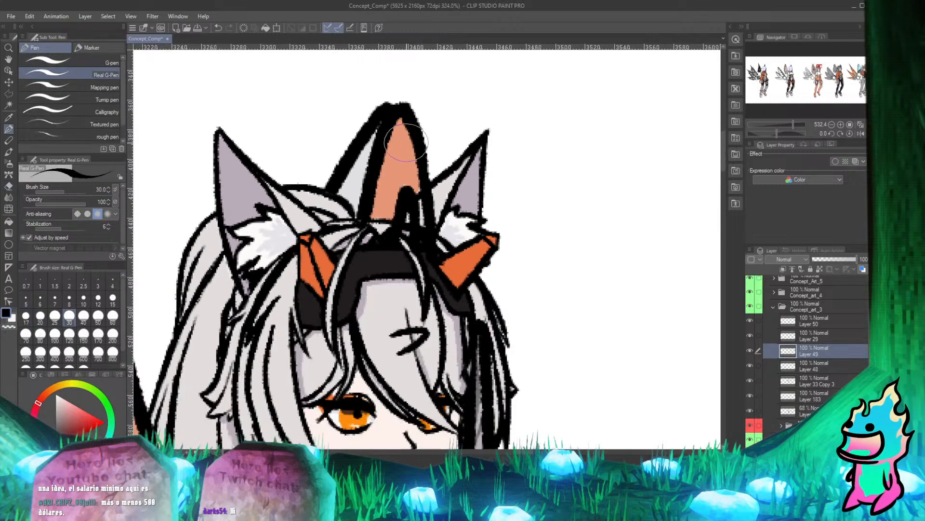
scroll(446, 143, up, 3)
scroll(517, 165, down, 3)
scroll(471, 192, up, 4)
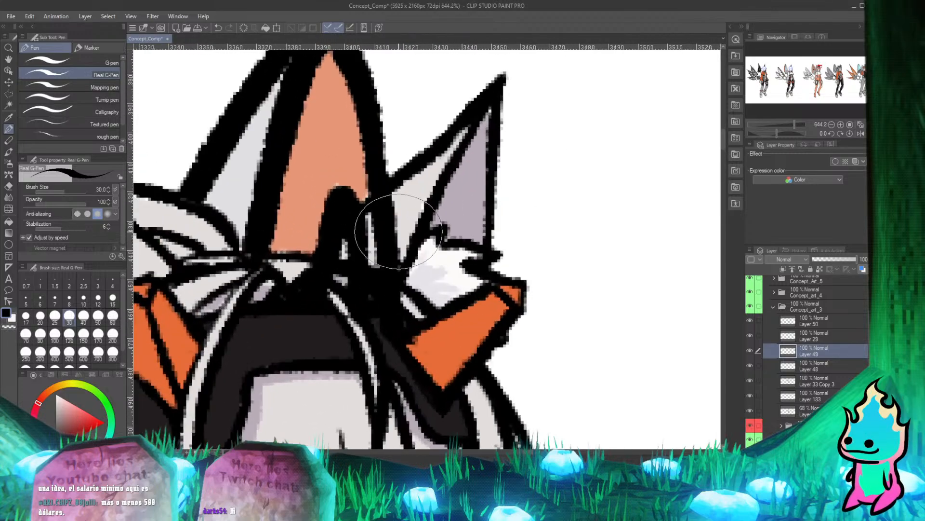
key(e)
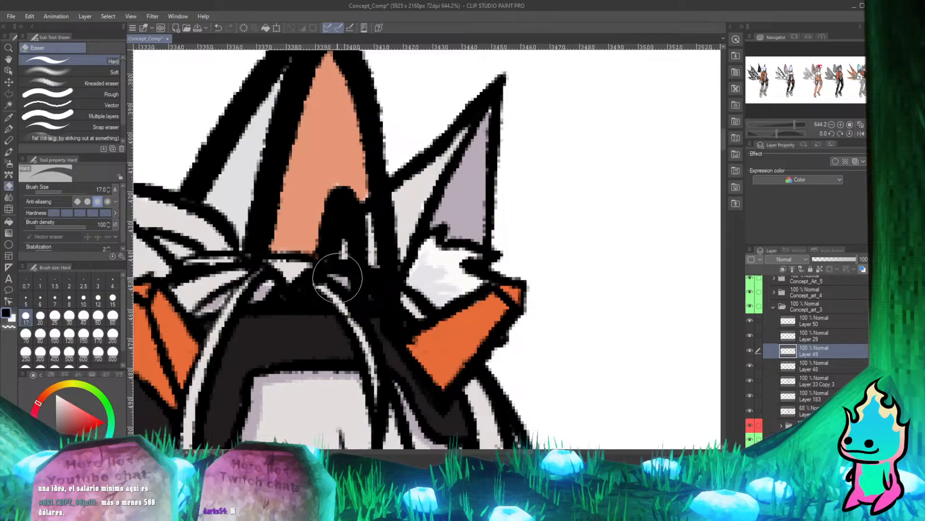
mouse_move(341, 275)
mouse_down()
mouse_move(397, 220)
mouse_move(366, 303)
mouse_move(382, 269)
mouse_move(378, 299)
mouse_move(390, 304)
mouse_move(373, 266)
mouse_move(413, 197)
mouse_move(337, 292)
mouse_up()
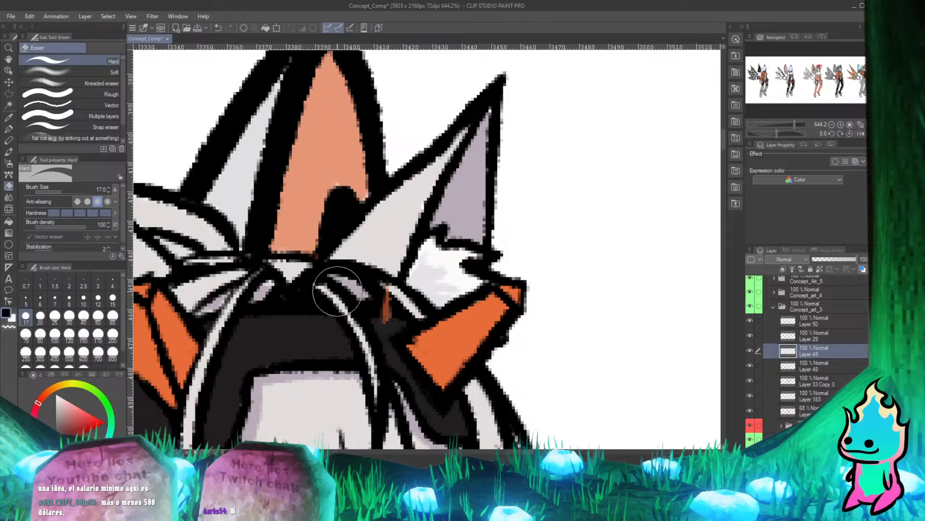
key(p)
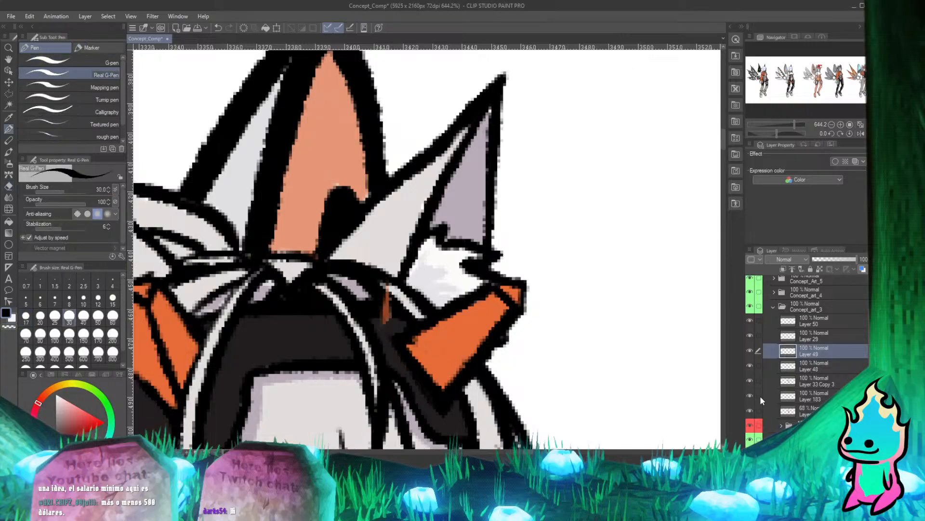
Erase the leftover orange flat colour over the hair and headband below the right ear on the 68% opacity layer.
click(750, 410)
click(750, 410)
click(795, 410)
key(e)
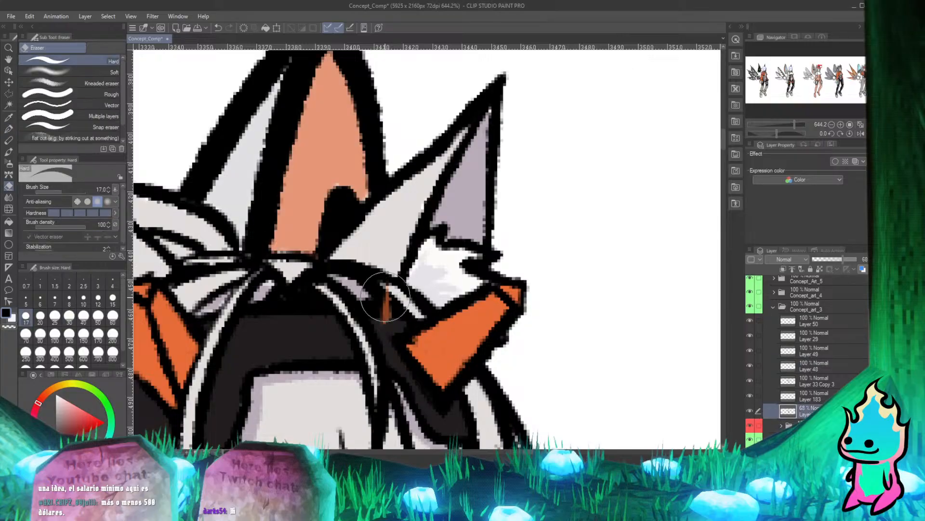
mouse_move(385, 296)
mouse_down()
mouse_move(383, 310)
mouse_move(372, 306)
mouse_move(382, 262)
mouse_up()
key(p)
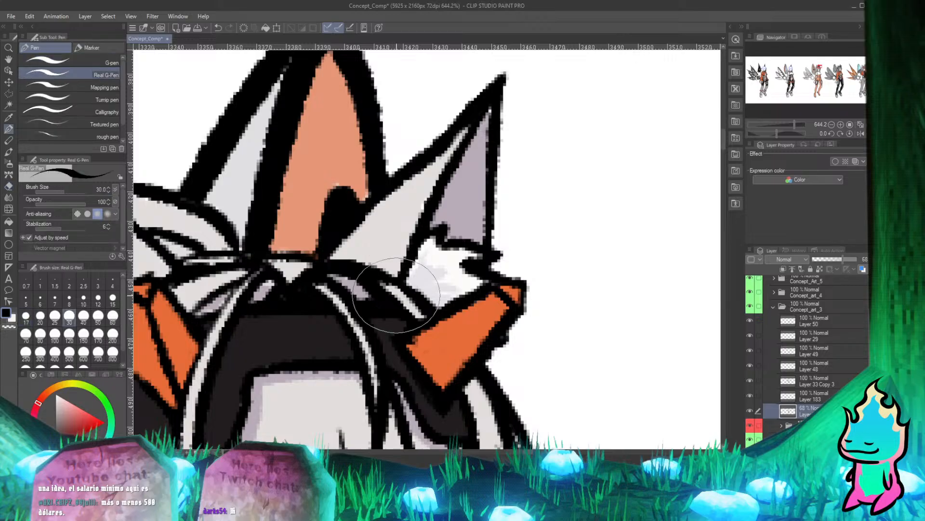
Toggle Layer 48, Layer 33 Copy 3 and Layer 49 to check which holds the thick black strand lines beside the face.
scroll(396, 295, down, 10)
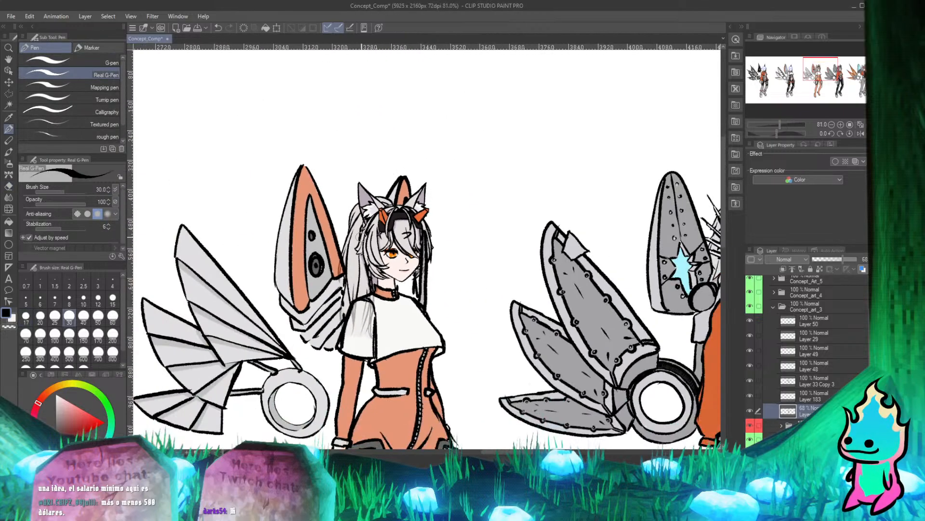
scroll(361, 237, up, 3)
scroll(352, 241, down, 1)
scroll(291, 263, up, 2)
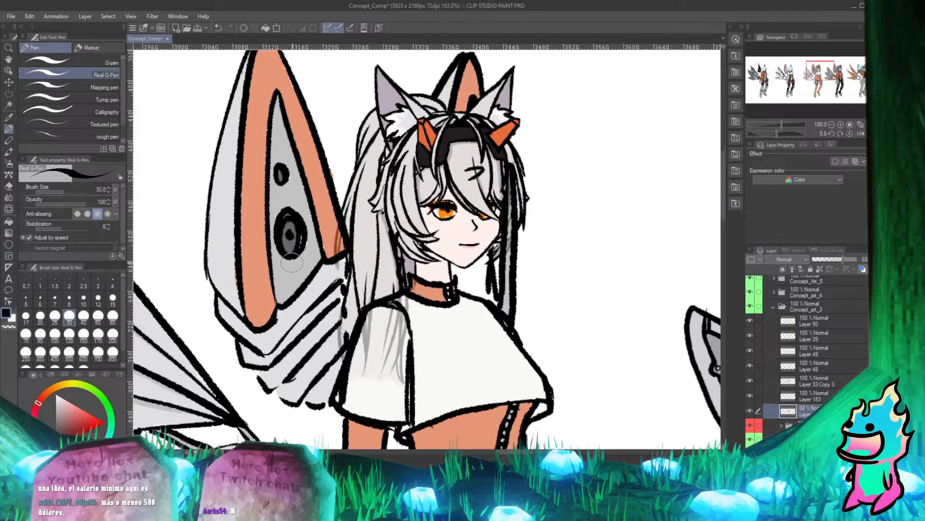
scroll(292, 263, up, 1)
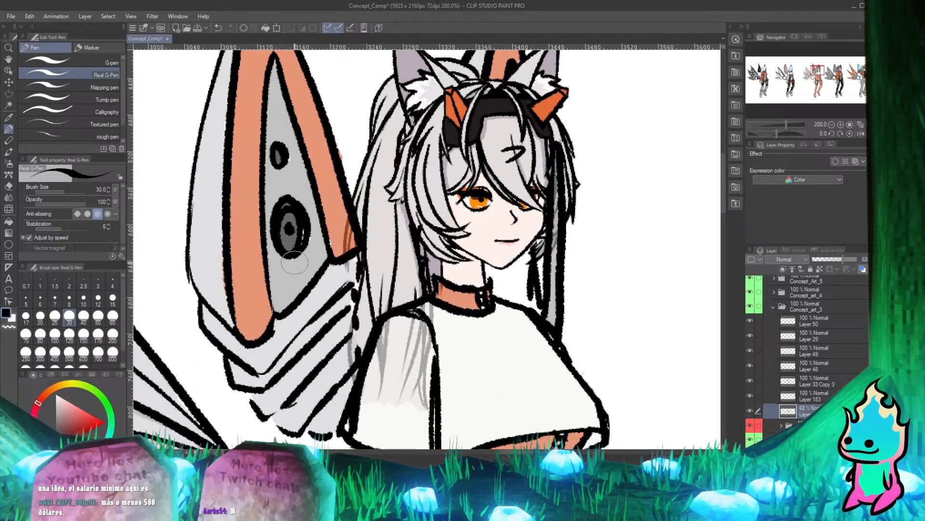
scroll(295, 262, down, 4)
scroll(467, 207, up, 4)
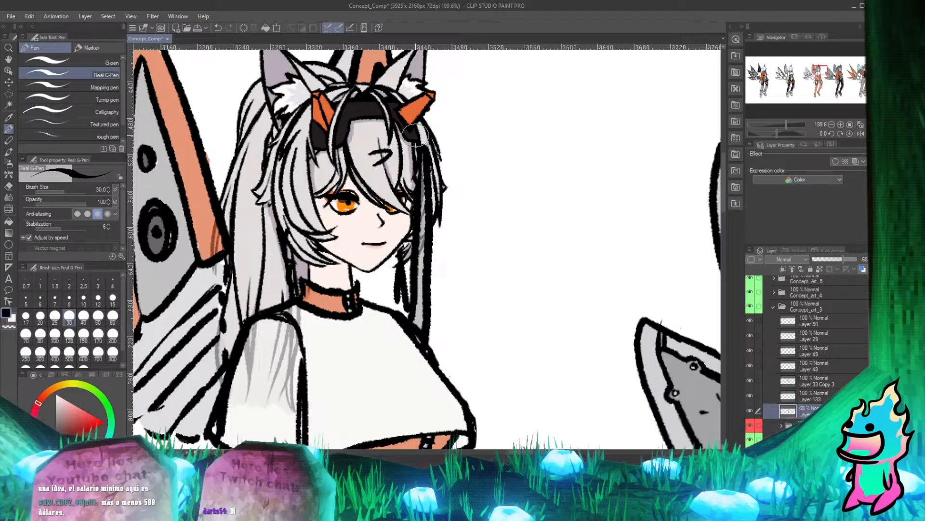
scroll(415, 135, up, 3)
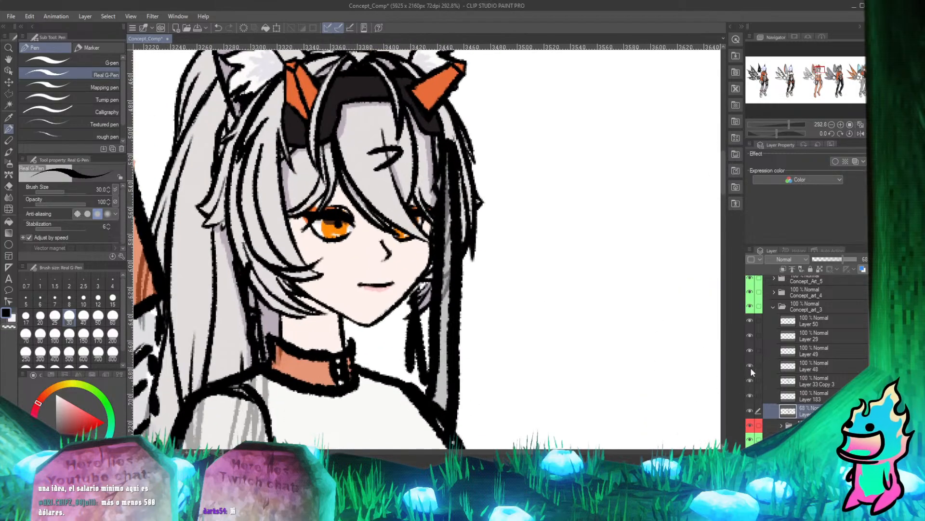
click(751, 367)
click(751, 367)
click(750, 377)
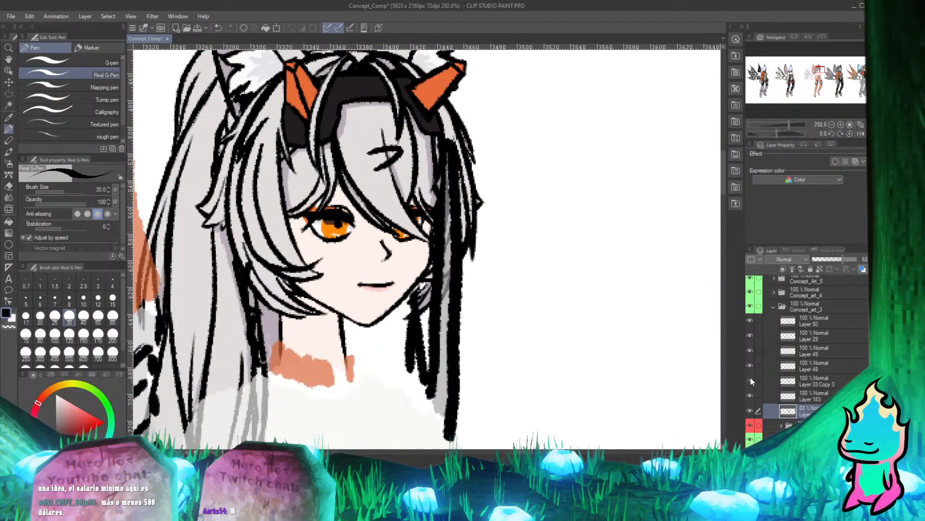
click(750, 378)
click(750, 349)
click(750, 349)
Toggle Layer 49 to check its strand lines, and erase its black line over the hair on the left side of the neck.
click(750, 349)
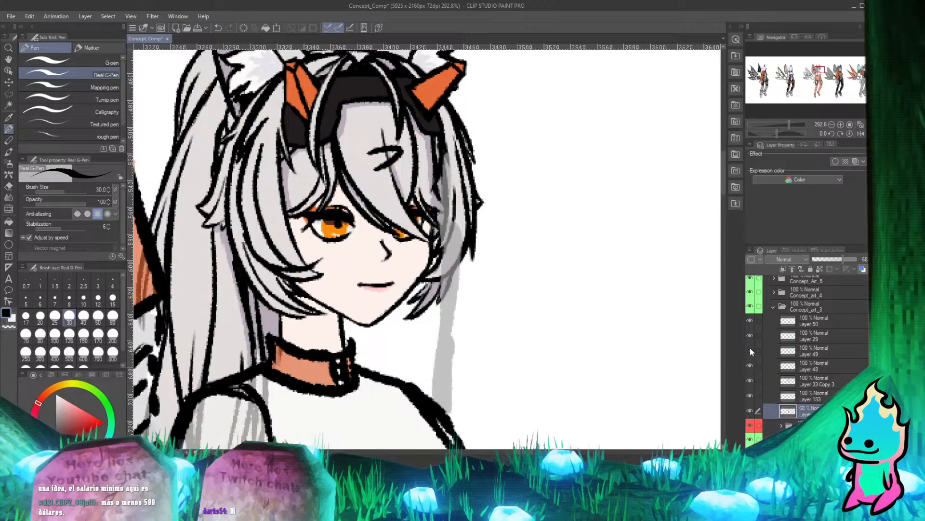
click(750, 349)
click(750, 349)
click(750, 348)
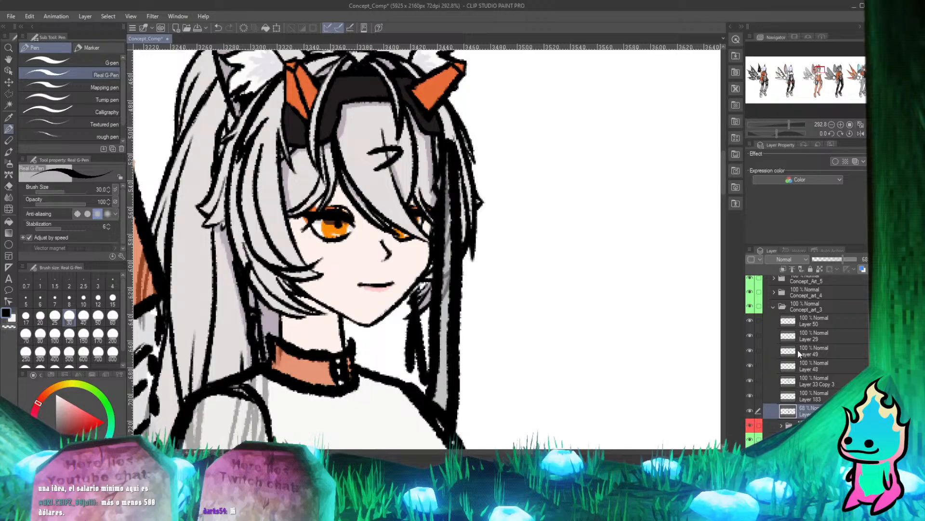
click(798, 352)
key(e)
drag(246, 252, 255, 350)
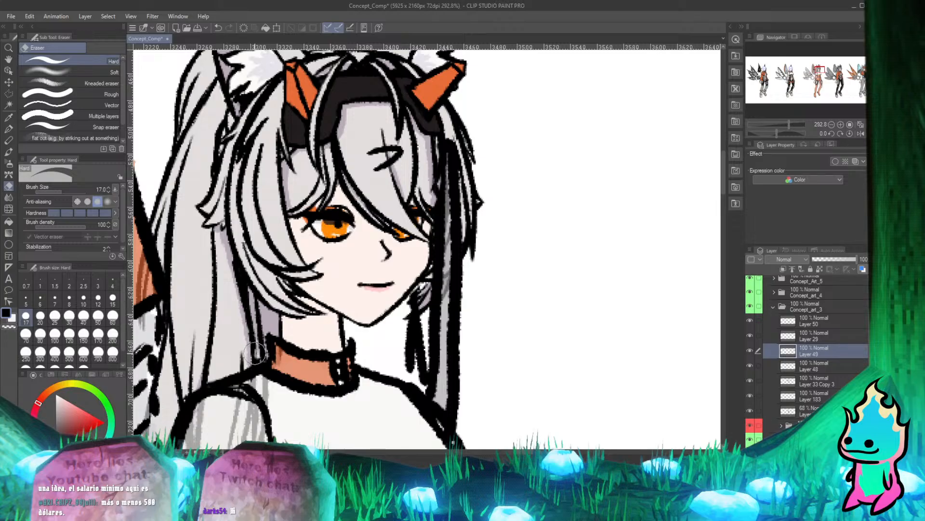
key(p)
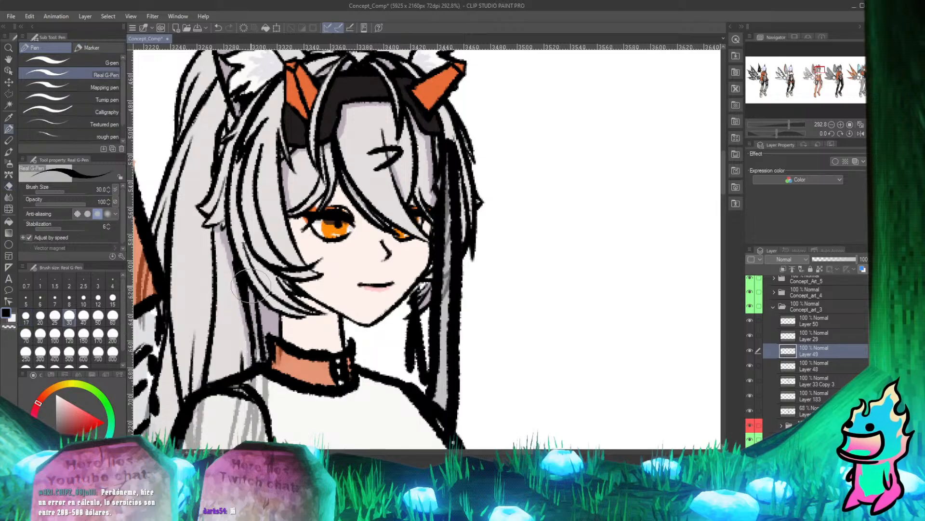
scroll(250, 286, down, 3)
scroll(353, 235, down, 2)
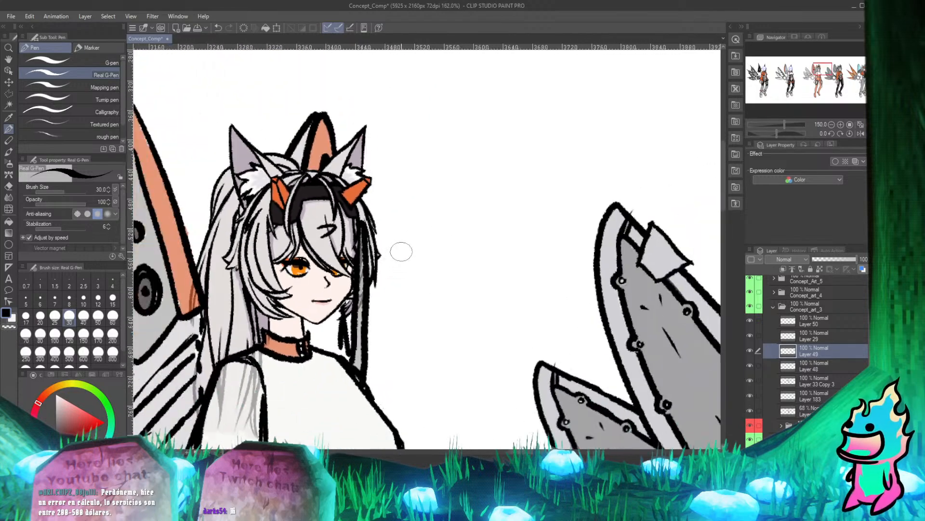
Erase Layer 49's thick black strand lines over the hair lock beside the face, from below the headband to cheek level.
scroll(399, 250, up, 4)
key(e)
mouse_move(376, 203)
mouse_down()
mouse_move(369, 240)
mouse_move(376, 218)
mouse_move(378, 318)
mouse_up()
key(p)
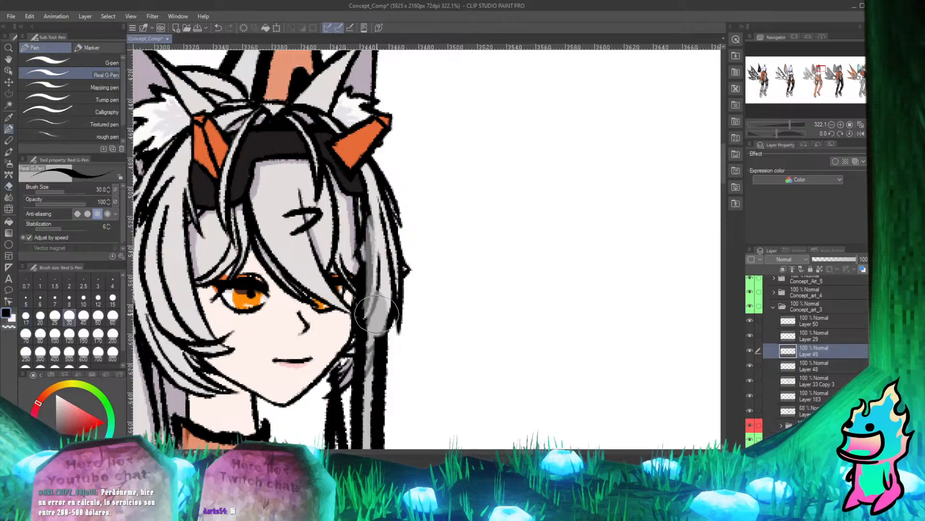
key(e)
drag(370, 245, 356, 348)
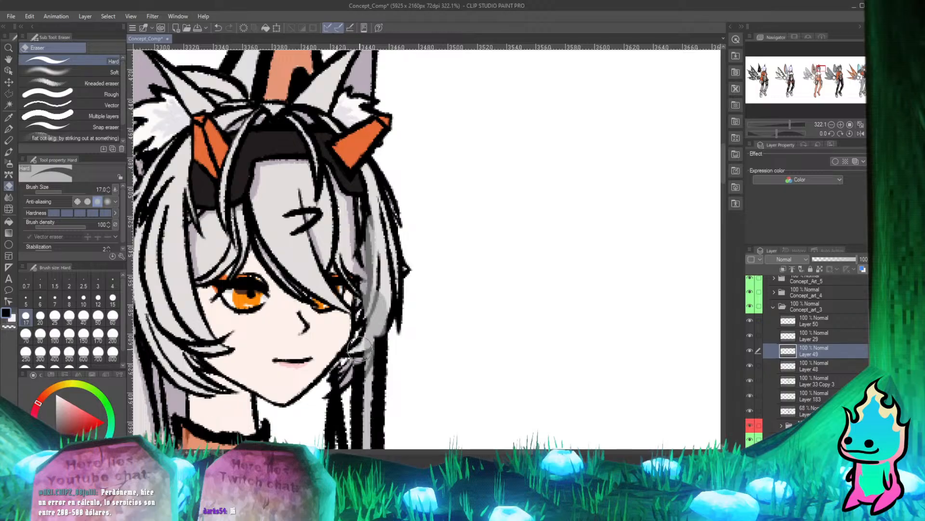
key(p)
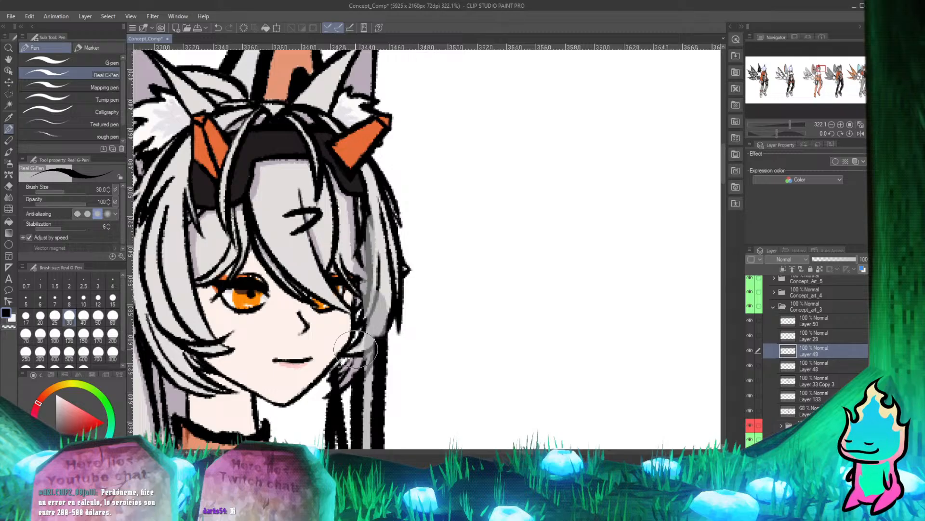
drag(355, 348, 298, 385)
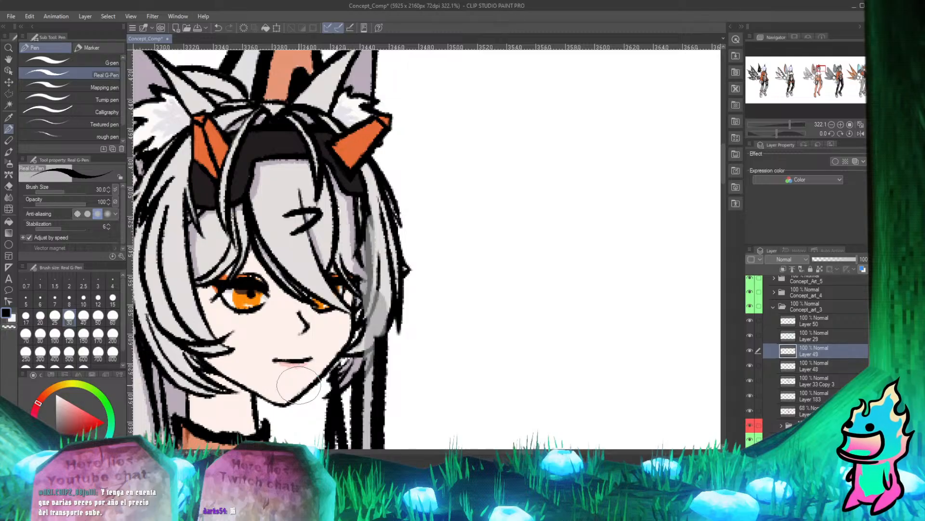
Erase the remaining Layer 49 black lines across the lower end of the hair lock and the purple hair beside the jaw.
scroll(427, 302, up, 4)
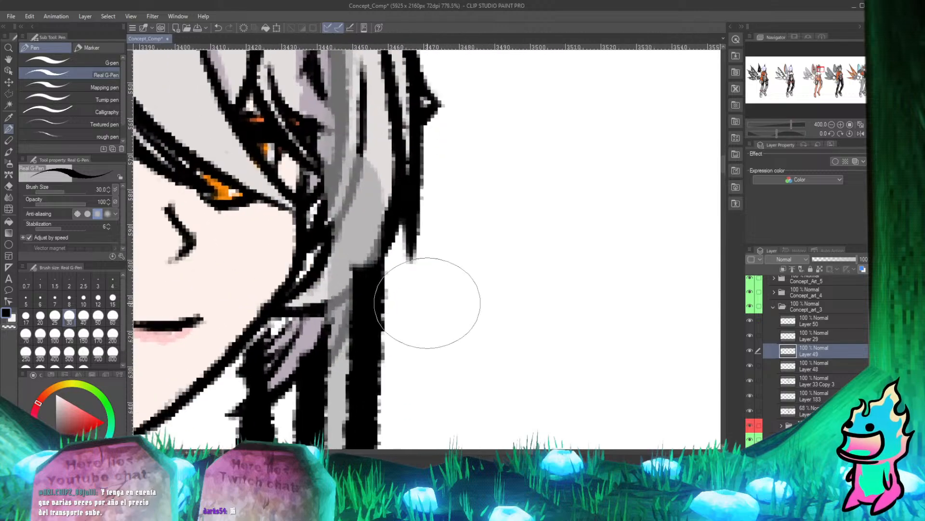
scroll(427, 303, down, 4)
scroll(388, 283, up, 3)
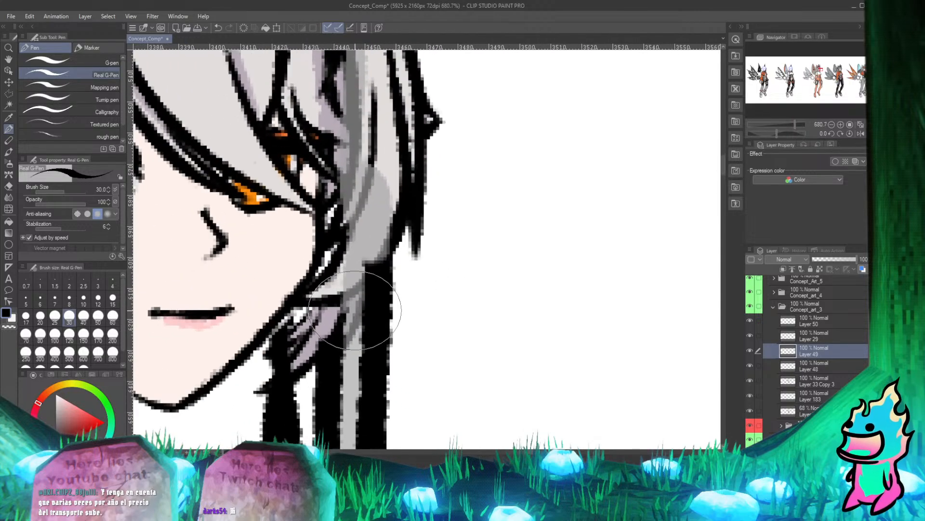
key(e)
mouse_move(371, 239)
mouse_down()
mouse_move(356, 290)
mouse_move(379, 236)
mouse_move(357, 300)
mouse_move(378, 223)
mouse_move(366, 275)
mouse_up()
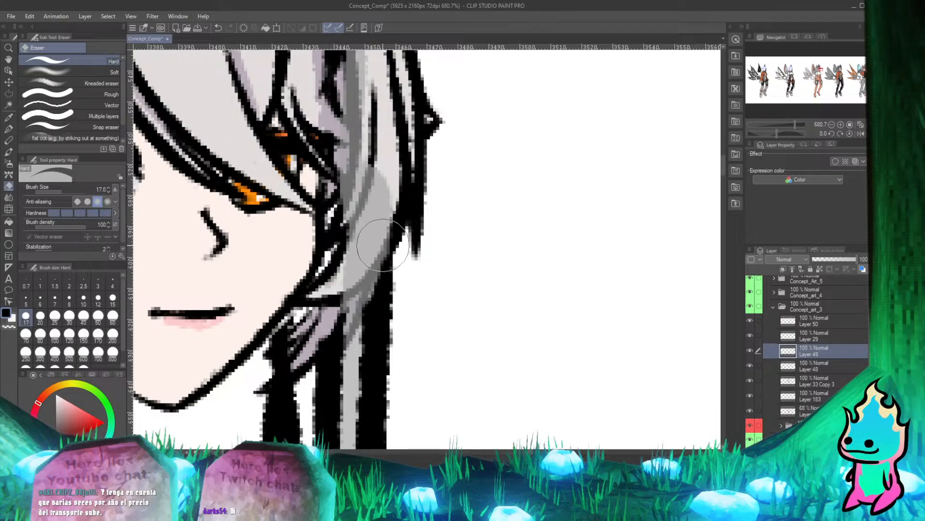
mouse_move(383, 245)
mouse_down()
mouse_move(356, 312)
mouse_move(365, 272)
mouse_move(314, 343)
mouse_move(341, 308)
mouse_move(325, 332)
mouse_move(340, 290)
mouse_move(336, 350)
mouse_up()
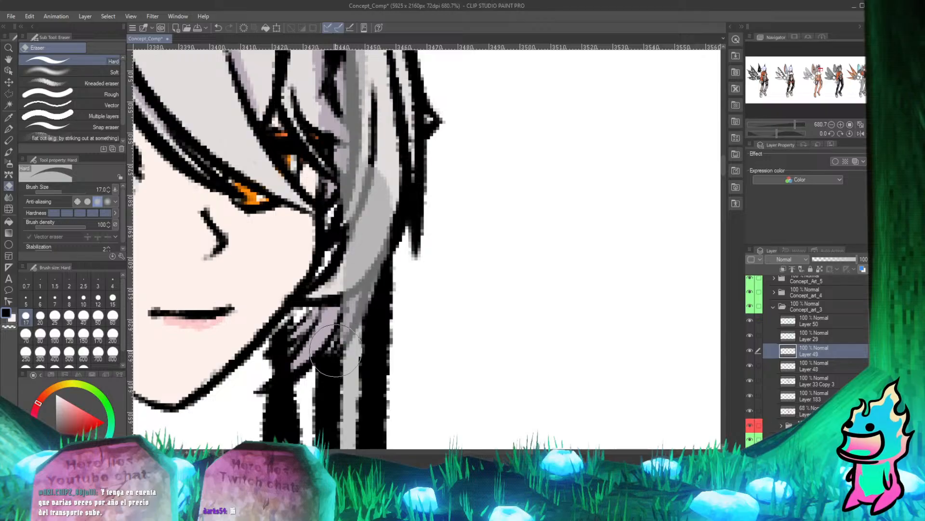
key(p)
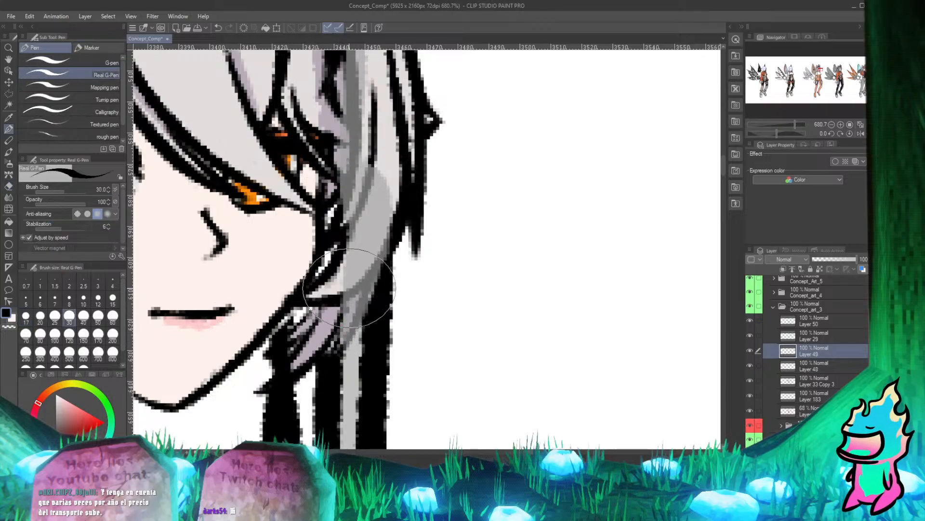
Undo the last eraser strokes beside the jaw, and erase Layer 49's black more closely around the purple hair tips.
key(ctrl+z)
key(ctrl+z)
key(ctrl+z)
key(ctrl+z)
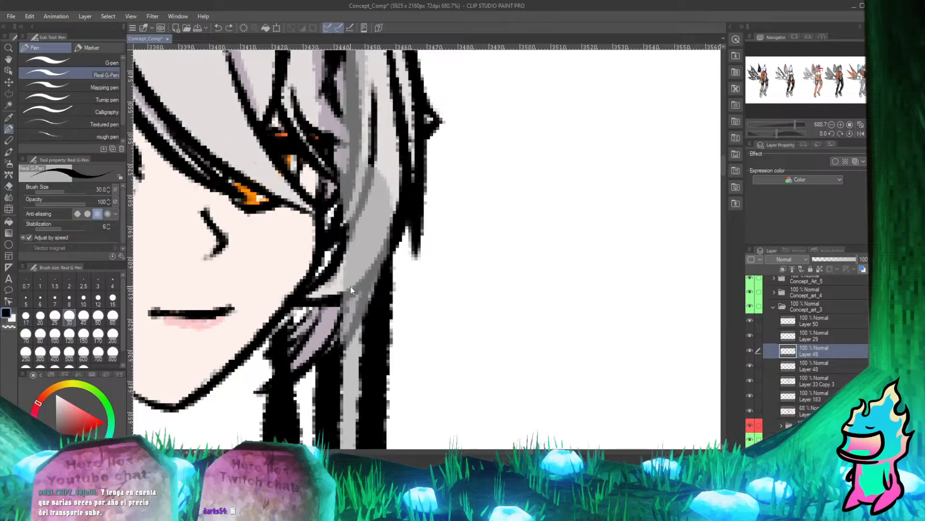
key(ctrl+z)
key(ctrl+z)
key(e)
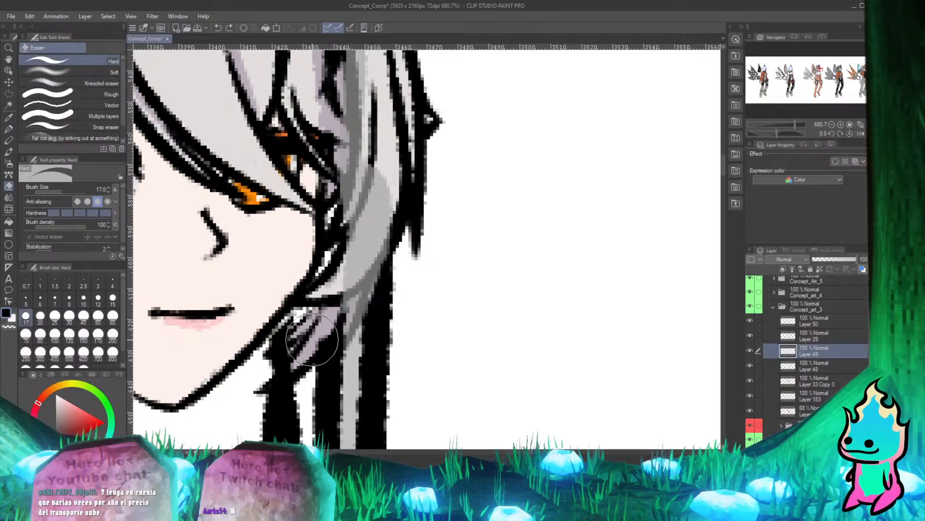
drag(329, 314, 316, 345)
key(p)
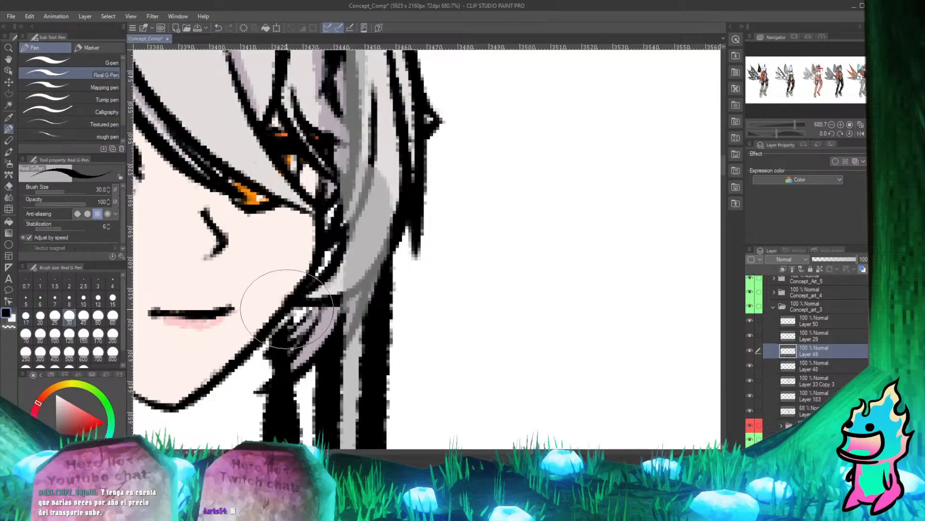
Try to erase Layer 49's black lines where the purple hair tips meet the jawline.
key(e)
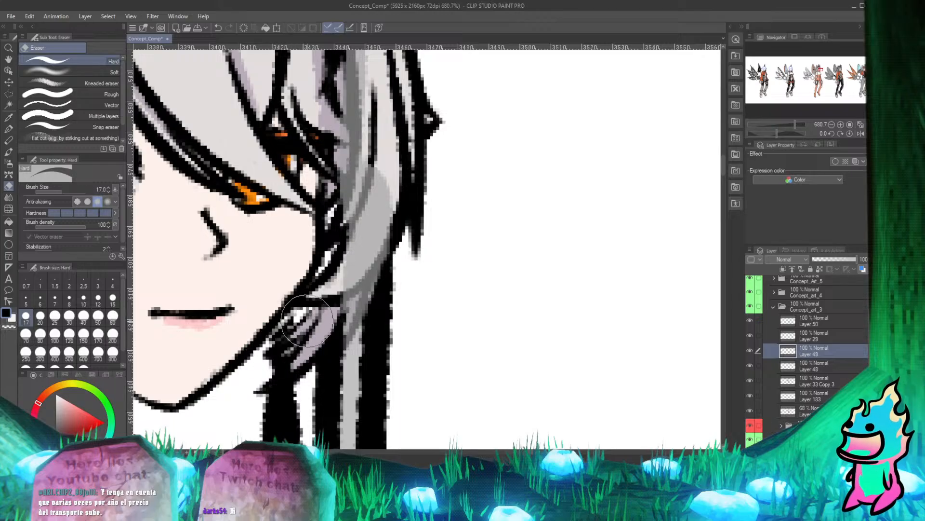
key(p)
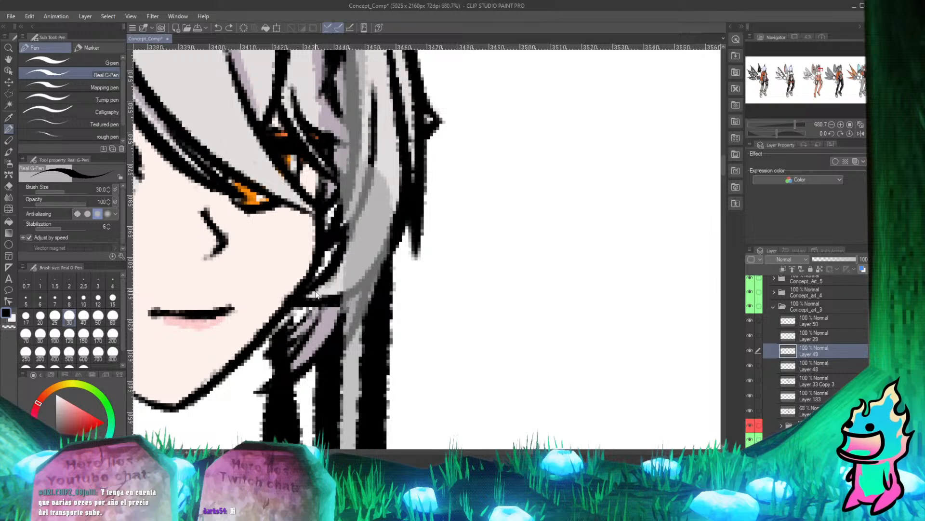
key(e)
mouse_move(289, 334)
mouse_down()
mouse_move(273, 353)
mouse_move(308, 322)
mouse_up()
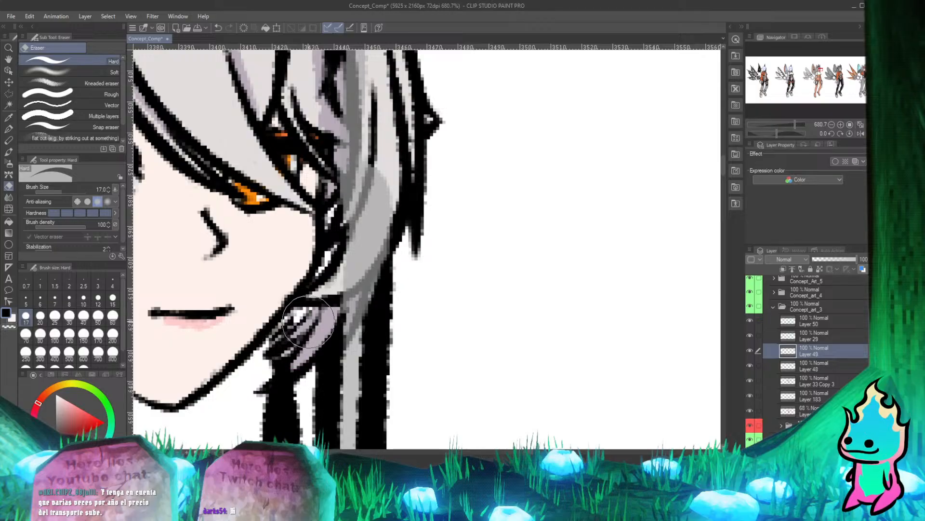
key(p)
key(ctrl+z)
key(ctrl+z)
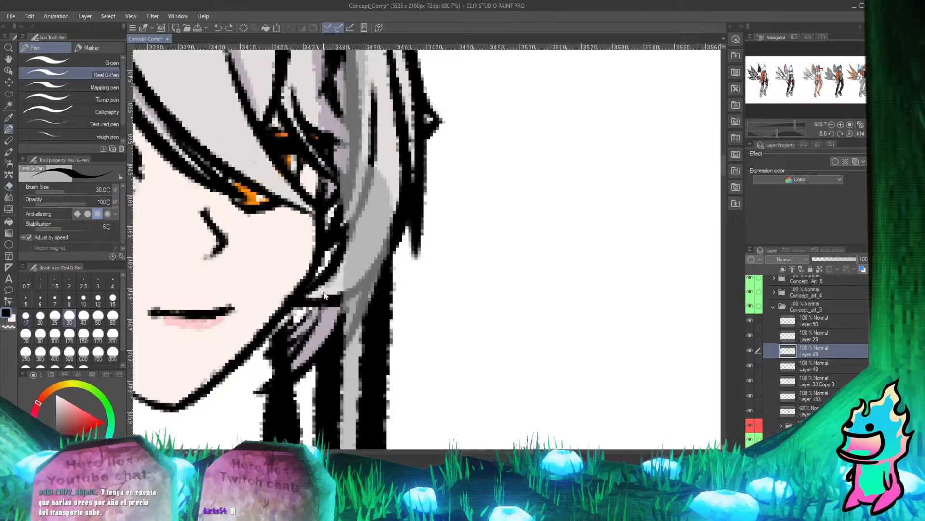
Erase the thick black strand on Layer 49 covering the lower point of the purple hair tip.
scroll(324, 295, up, 5)
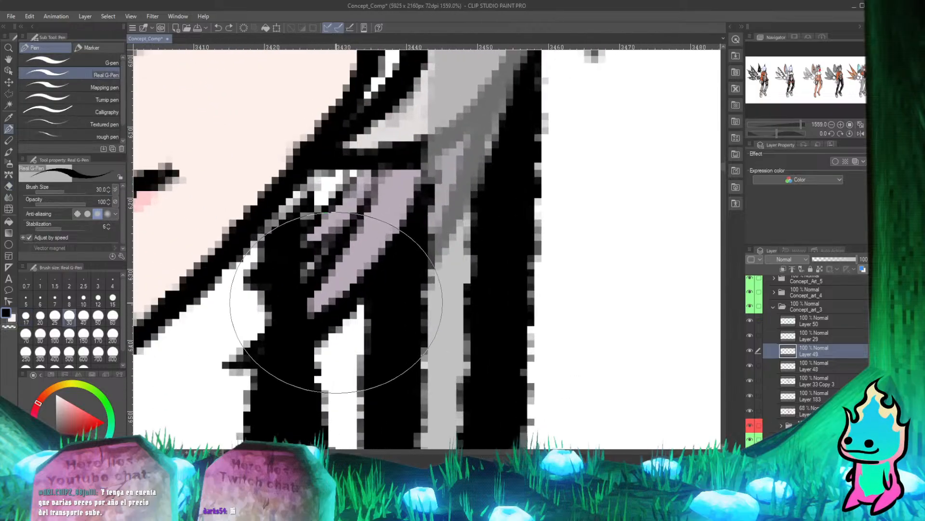
key(e)
mouse_move(313, 309)
mouse_down()
mouse_move(256, 354)
mouse_move(282, 338)
mouse_up()
mouse_move(327, 295)
mouse_down()
mouse_move(294, 326)
mouse_move(283, 315)
mouse_up()
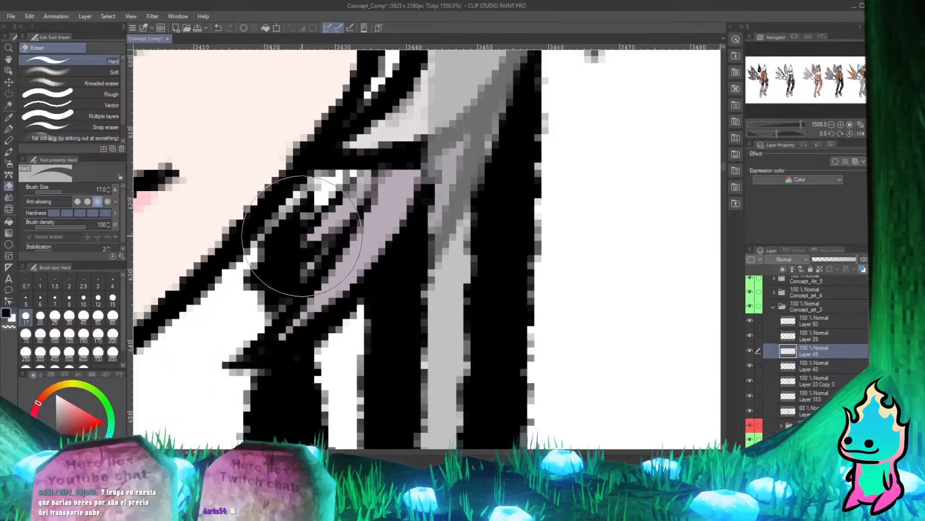
Erase Layer 49's black over the small hair strands beside the jaw, undoing the strokes that go too far.
mouse_move(306, 212)
mouse_down()
mouse_move(268, 258)
mouse_move(288, 260)
mouse_move(277, 271)
mouse_up()
key(ctrl+z)
key(p)
key(ctrl+z)
key(e)
drag(320, 231, 290, 256)
key(p)
key(ctrl+z)
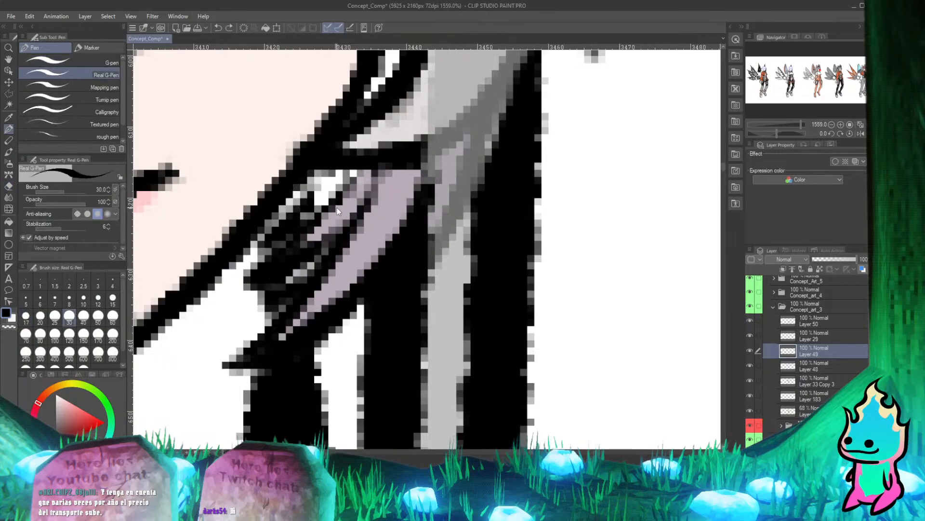
Examine the character's head, hair and shoulders for leftover body art overlapping the new head.
scroll(280, 255, down, 3)
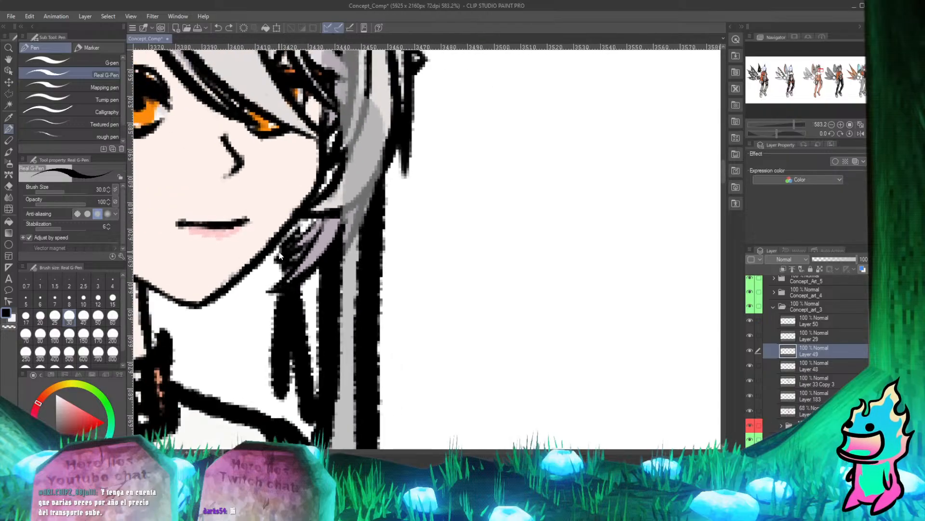
scroll(280, 256, down, 3)
scroll(289, 258, up, 2)
scroll(296, 260, down, 2)
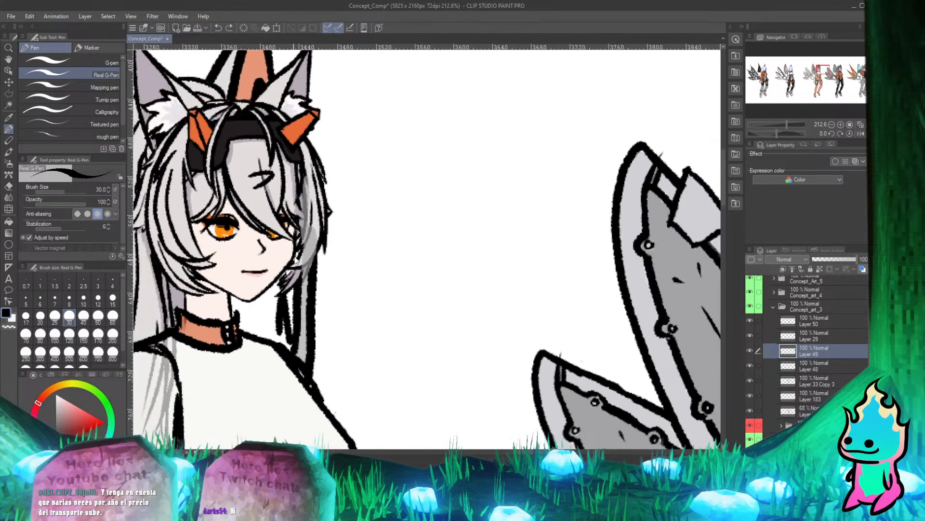
scroll(296, 263, down, 2)
scroll(279, 298, up, 3)
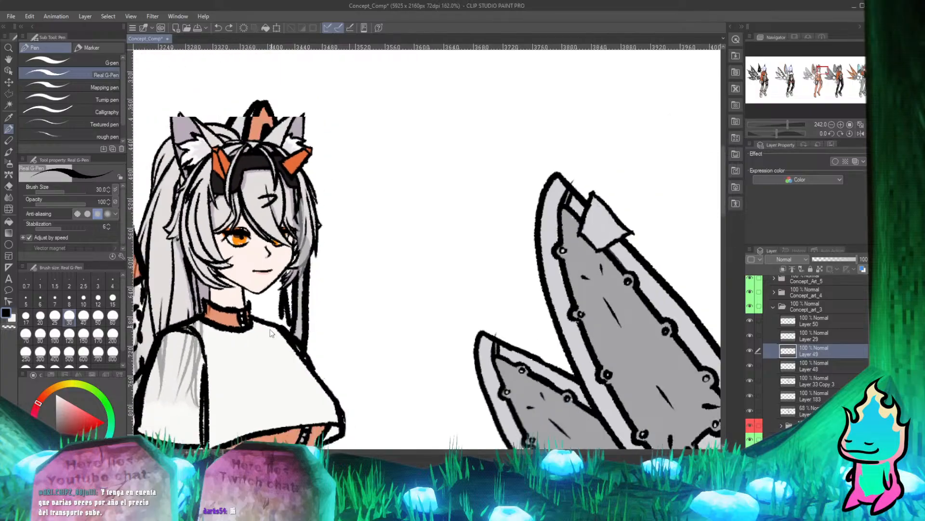
scroll(271, 332, down, 2)
scroll(289, 308, up, 2)
scroll(364, 267, up, 1)
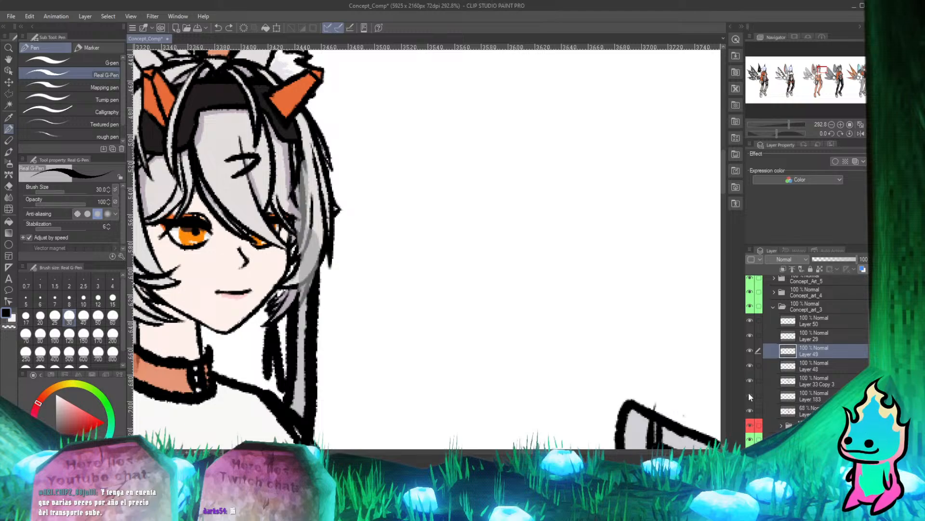
Identify the grey flat colour by toggling the 68% opacity layer, and erase it over the hair lock beside the face.
click(750, 410)
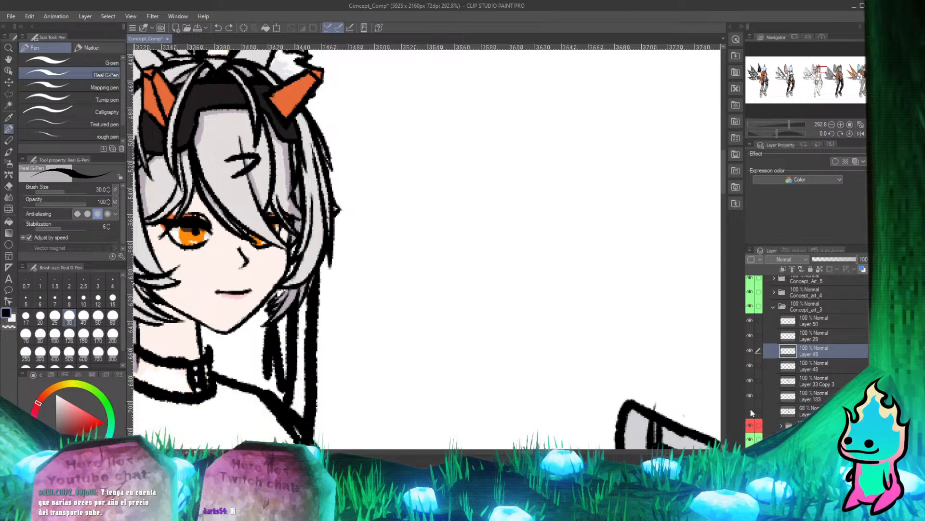
click(750, 410)
click(793, 411)
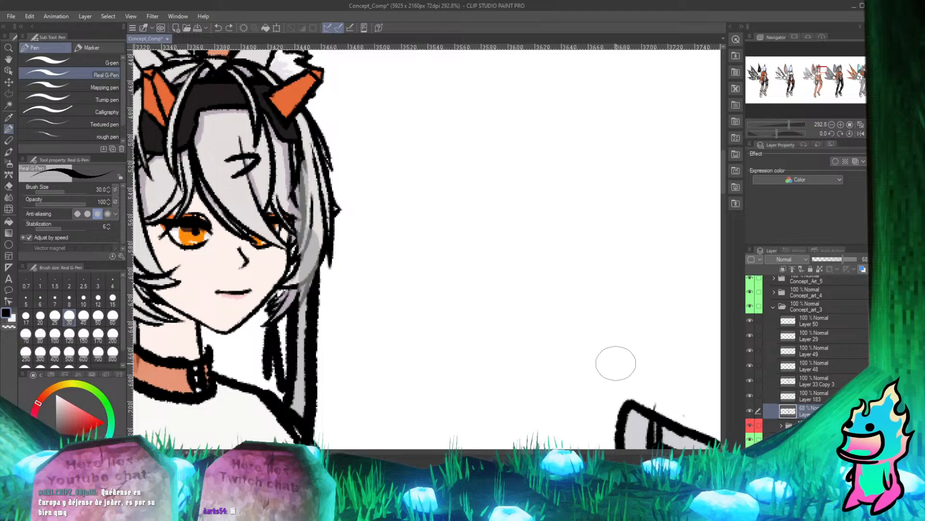
key(e)
mouse_move(297, 270)
mouse_down()
mouse_move(313, 230)
mouse_move(310, 170)
mouse_move(301, 241)
mouse_move(311, 224)
mouse_move(318, 237)
mouse_move(294, 291)
mouse_move(317, 235)
mouse_move(290, 291)
mouse_up()
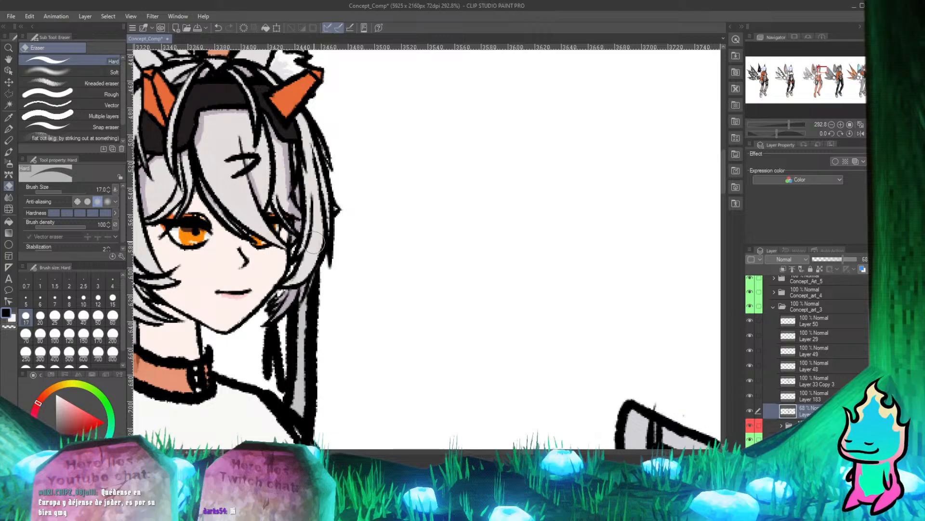
key(p)
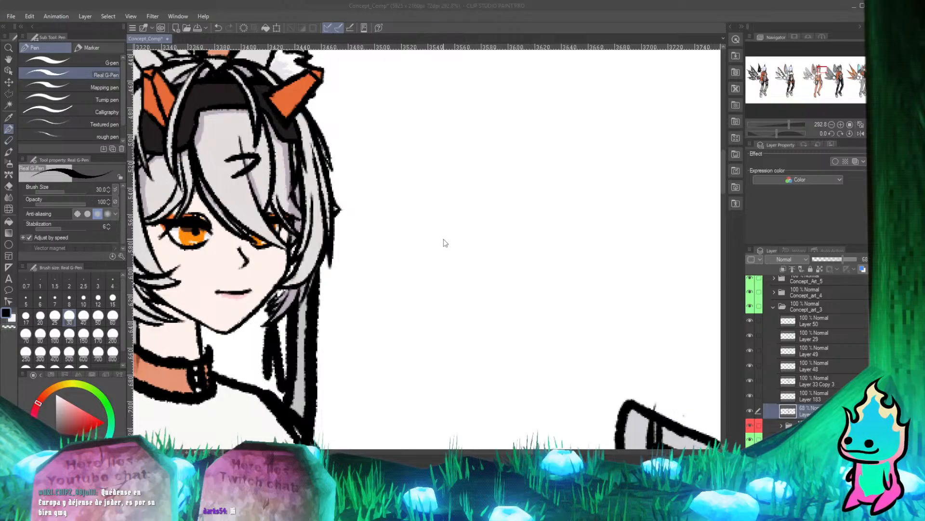
Handwrite "Brb" on the blank canvas beside the character's head, and erase the note.
drag(420, 196, 422, 261)
drag(426, 226, 421, 263)
mouse_move(412, 191)
mouse_down()
mouse_move(436, 226)
mouse_move(521, 217)
mouse_up()
mouse_move(539, 165)
mouse_down()
mouse_move(555, 194)
mouse_move(545, 222)
mouse_up()
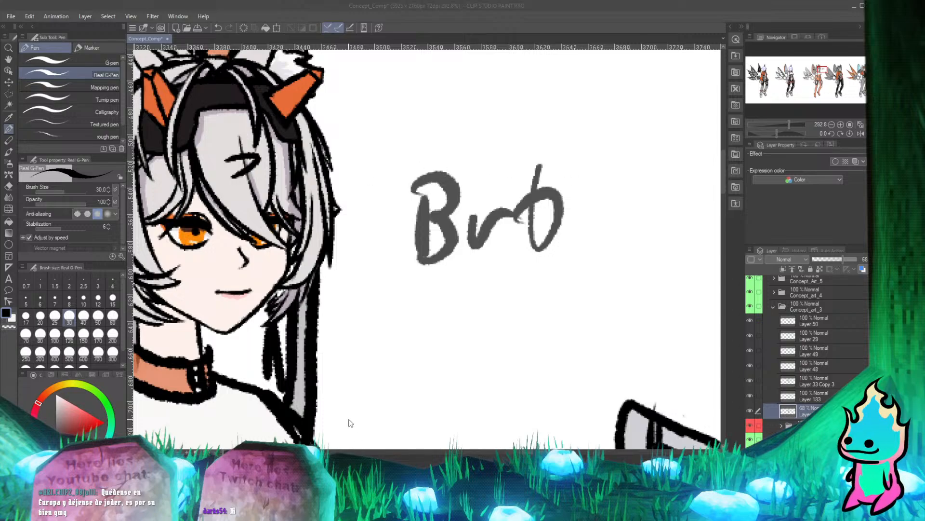
click(475, 285)
key(e)
mouse_move(537, 169)
mouse_down()
mouse_move(543, 231)
mouse_move(559, 205)
mouse_move(517, 203)
mouse_move(473, 247)
mouse_move(475, 191)
mouse_move(446, 193)
mouse_move(456, 191)
mouse_move(431, 182)
mouse_move(415, 213)
mouse_up()
key(p)
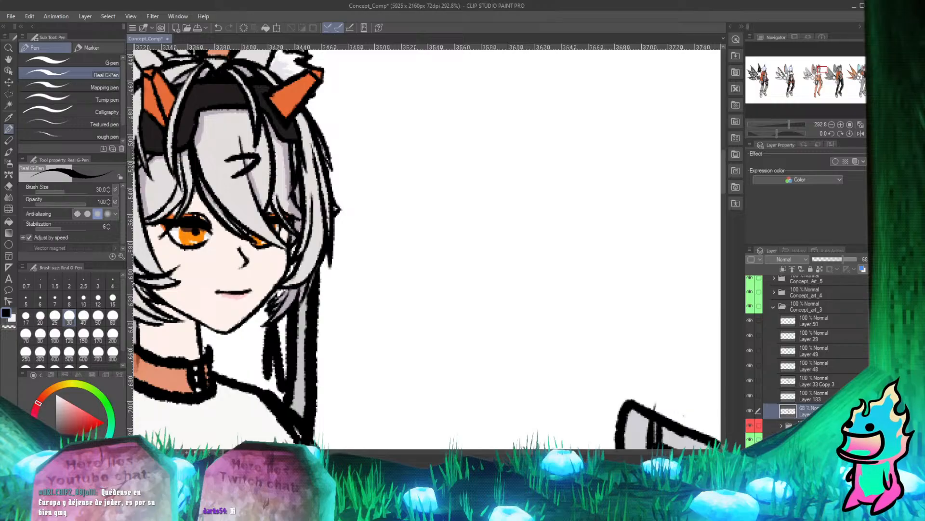
scroll(369, 181, down, 3)
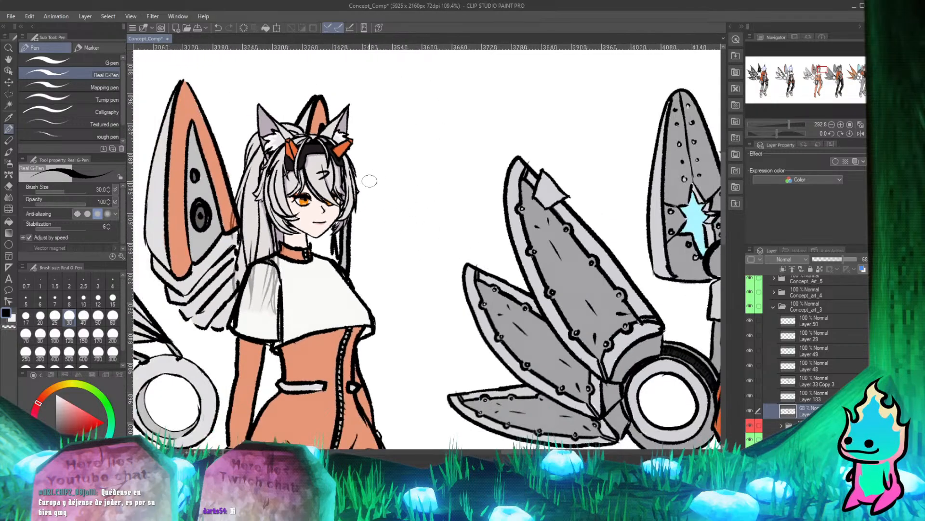
scroll(333, 169, up, 2)
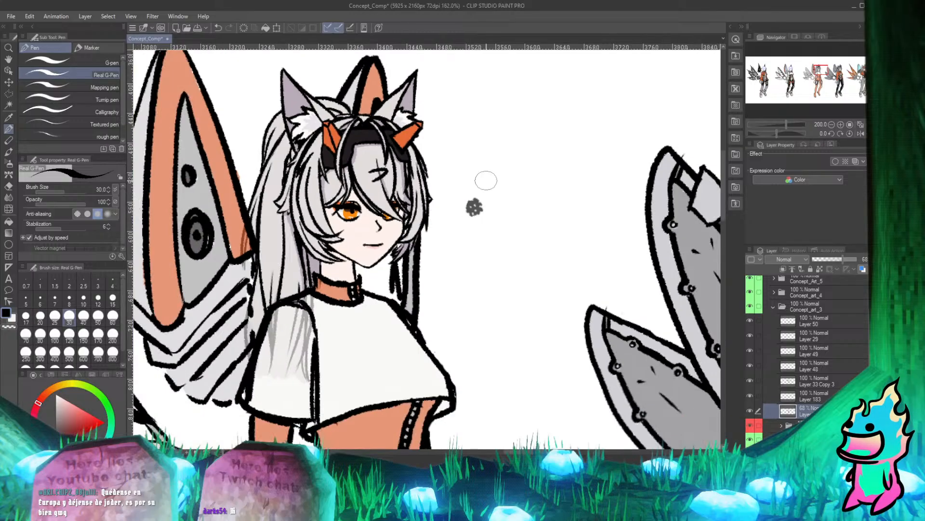
Examine the orange-suited character's head, wings and torso up close and beside the neighbouring design.
scroll(475, 202, down, 1)
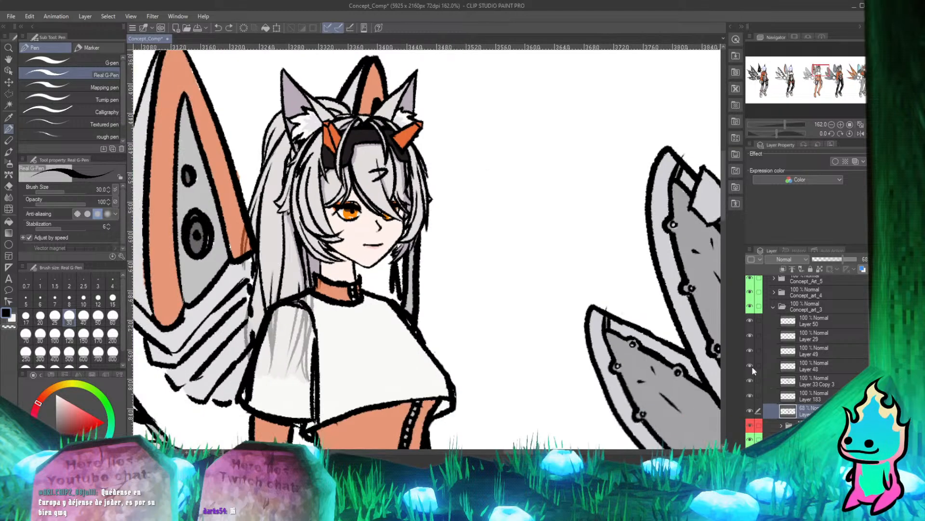
scroll(374, 296, down, 2)
scroll(289, 250, up, 2)
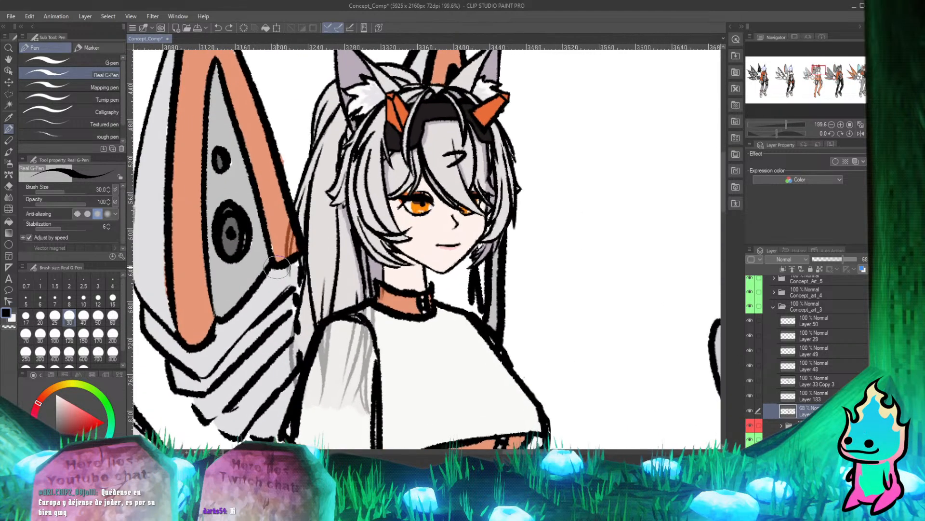
scroll(347, 212, down, 1)
scroll(405, 179, up, 1)
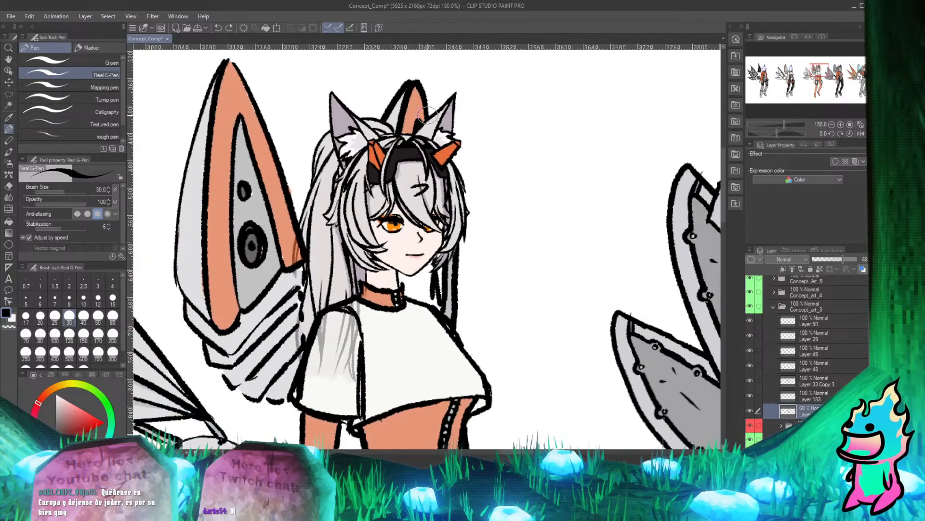
scroll(424, 118, up, 1)
scroll(404, 127, down, 1)
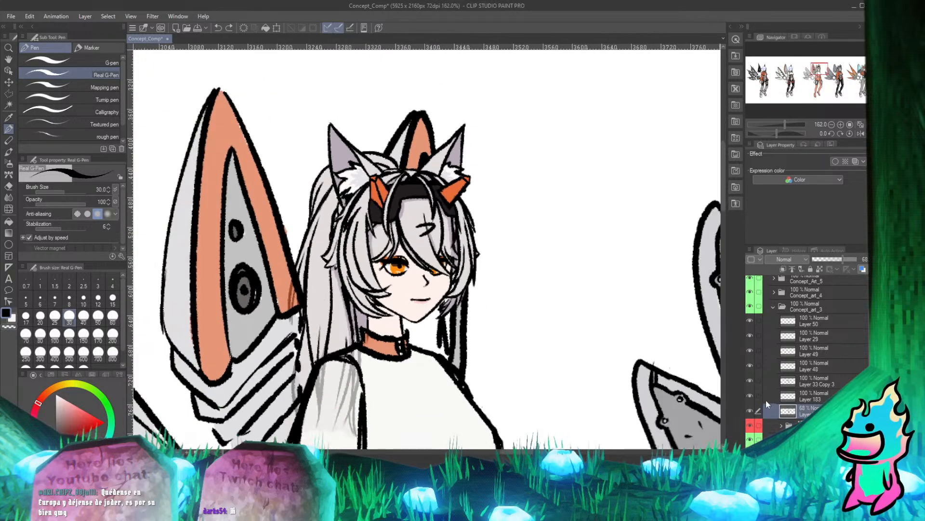
scroll(775, 331, up, 3)
scroll(775, 330, down, 2)
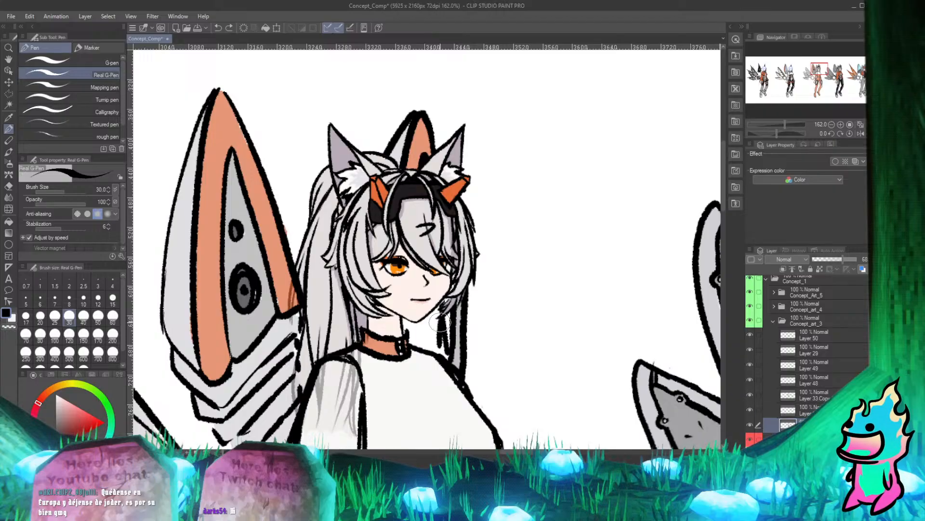
scroll(384, 221, down, 3)
scroll(380, 223, up, 2)
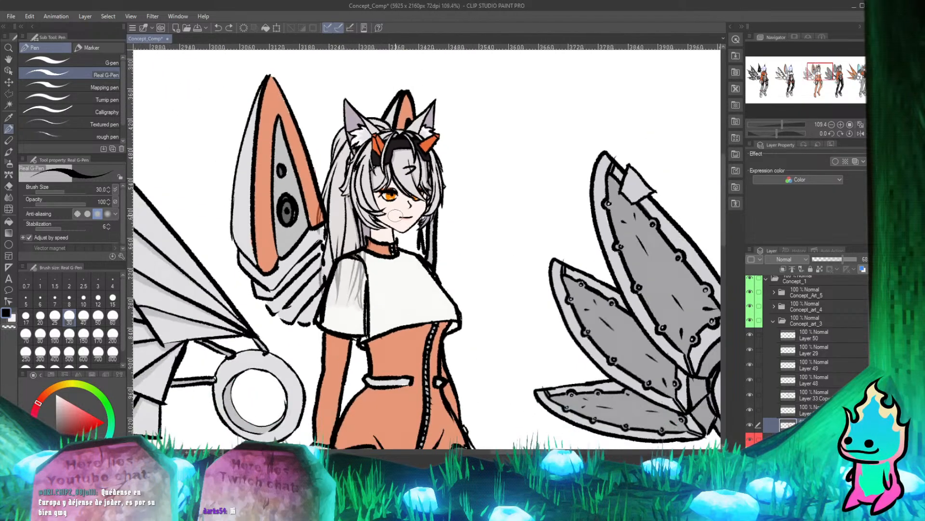
scroll(410, 223, down, 3)
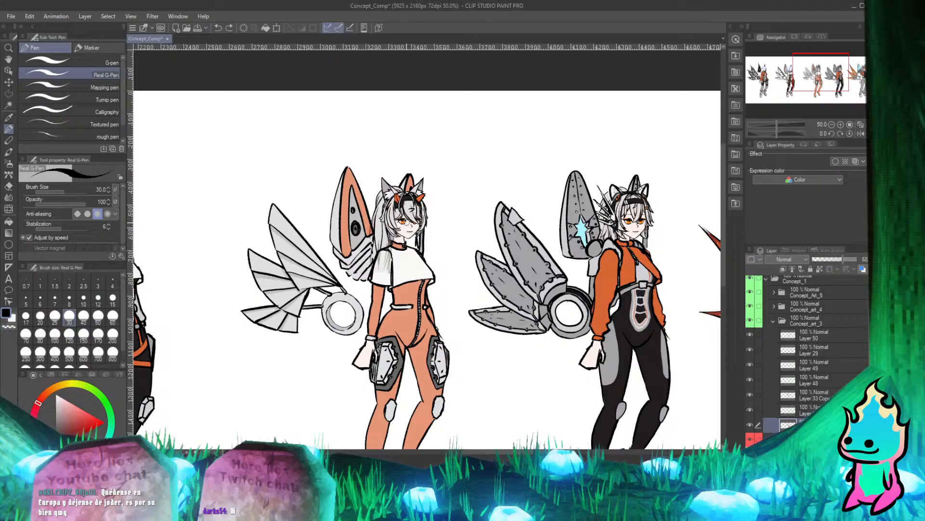
scroll(406, 222, up, 3)
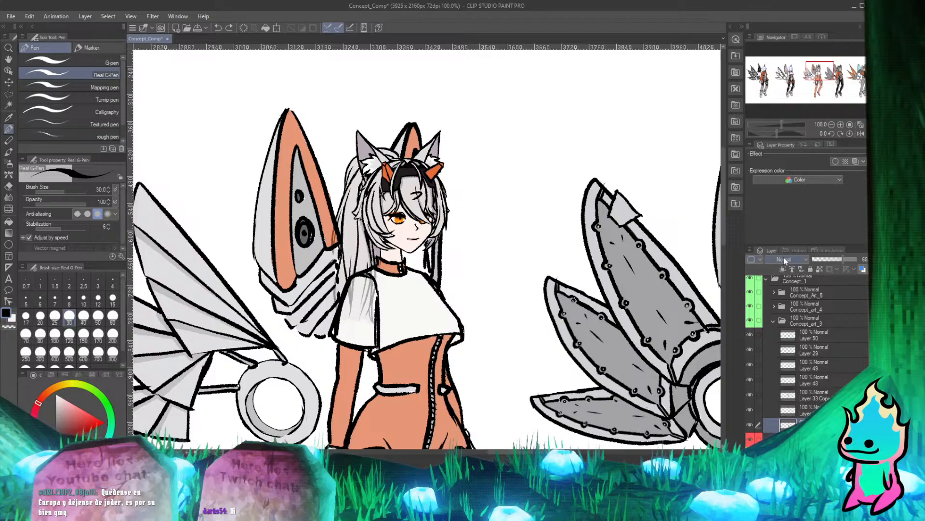
Raise the flat colour layer's opacity from its faded setting to 100%.
drag(842, 259, 859, 260)
scroll(429, 206, down, 4)
scroll(434, 202, up, 10)
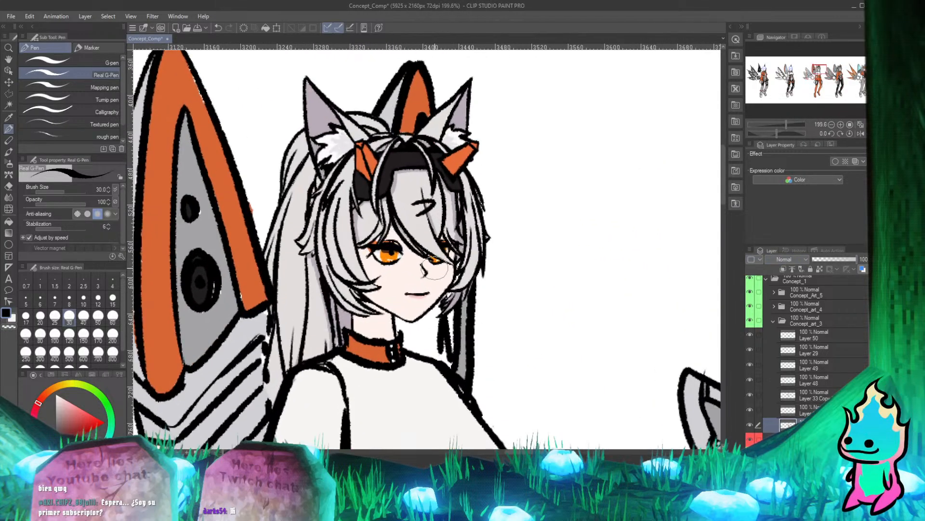
scroll(435, 268, down, 3)
scroll(424, 231, up, 3)
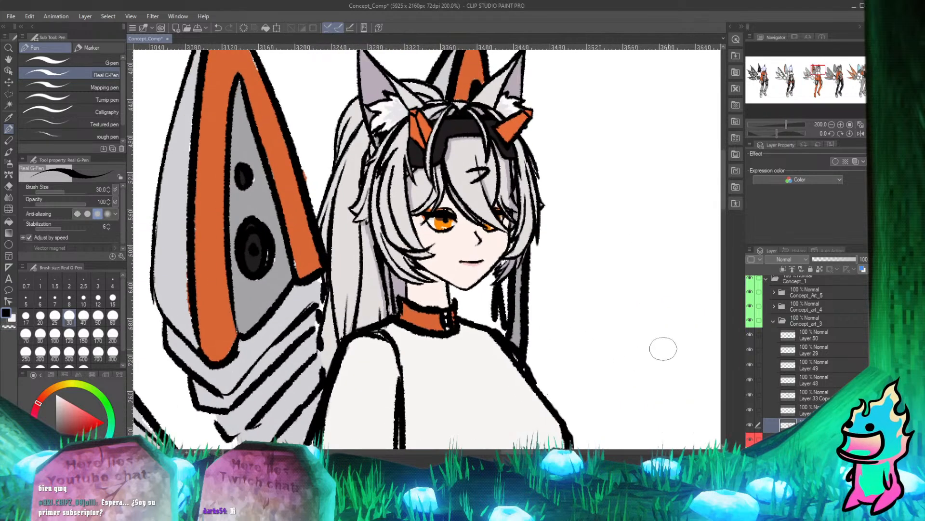
Select the Layer 33 Copy 3 layer and touch up the black outline at the collar's edge.
click(754, 393)
scroll(351, 272, up, 2)
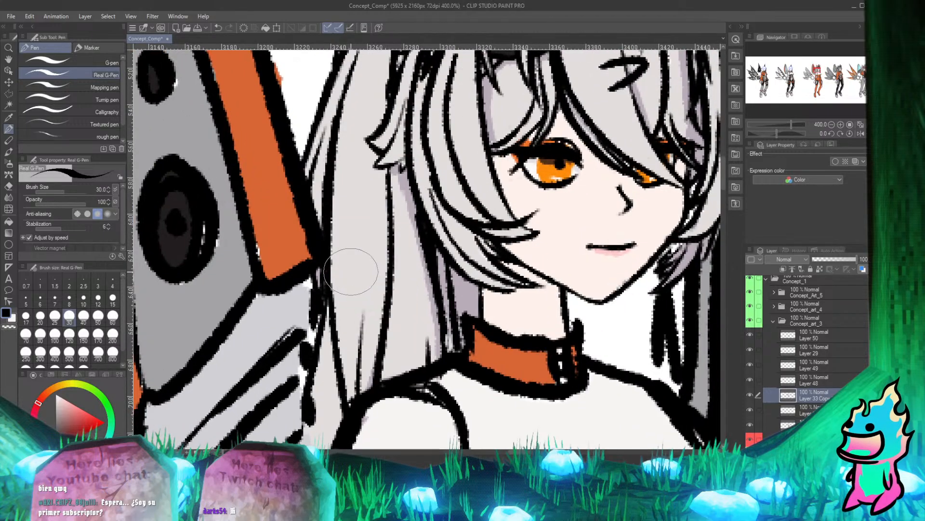
scroll(351, 272, down, 2)
scroll(367, 280, up, 2)
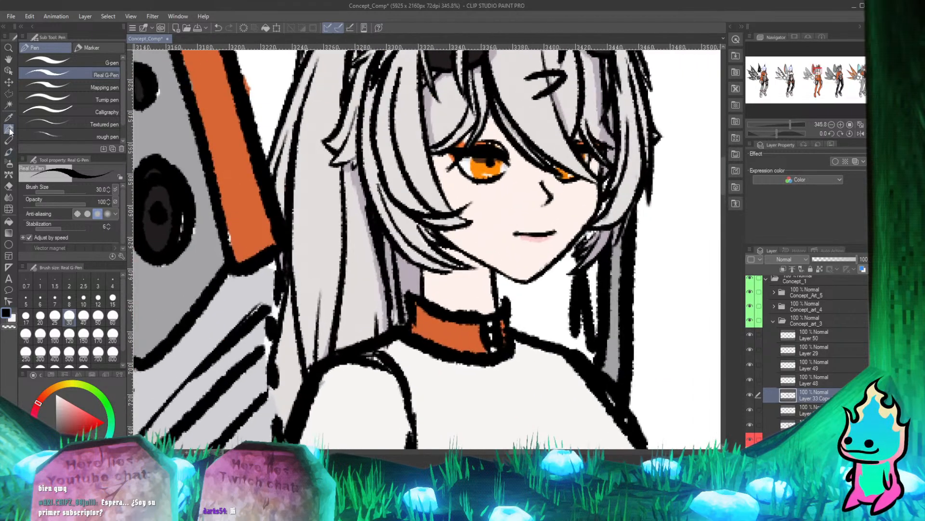
alt+click(409, 329)
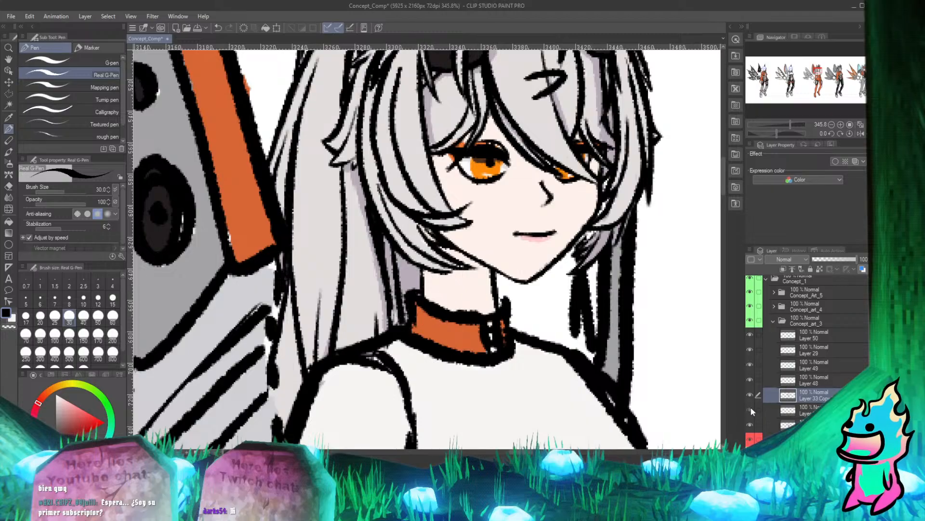
Toggle Layer 33 Copy 3, Layer 48, Layer 49 and the flat colour layer to identify what each contains around the collar and hair.
click(750, 394)
click(750, 394)
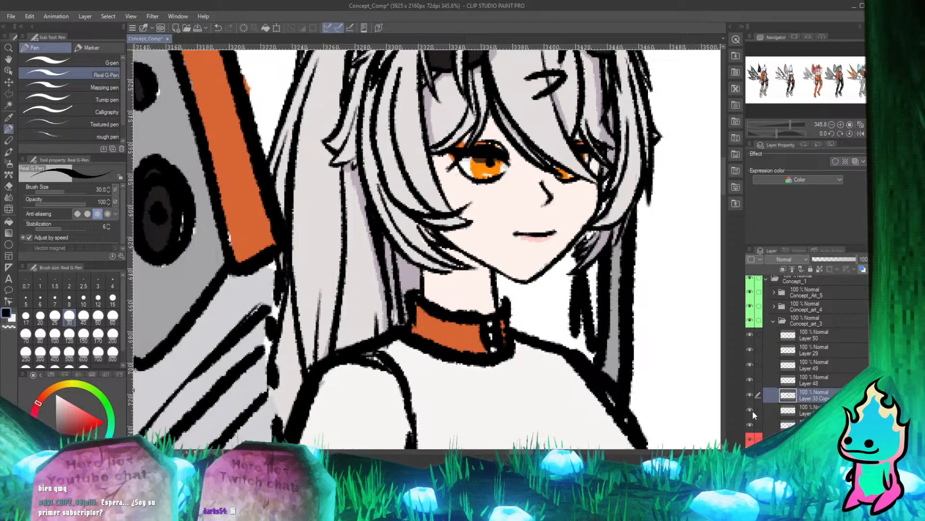
click(750, 378)
click(749, 366)
click(749, 366)
click(750, 367)
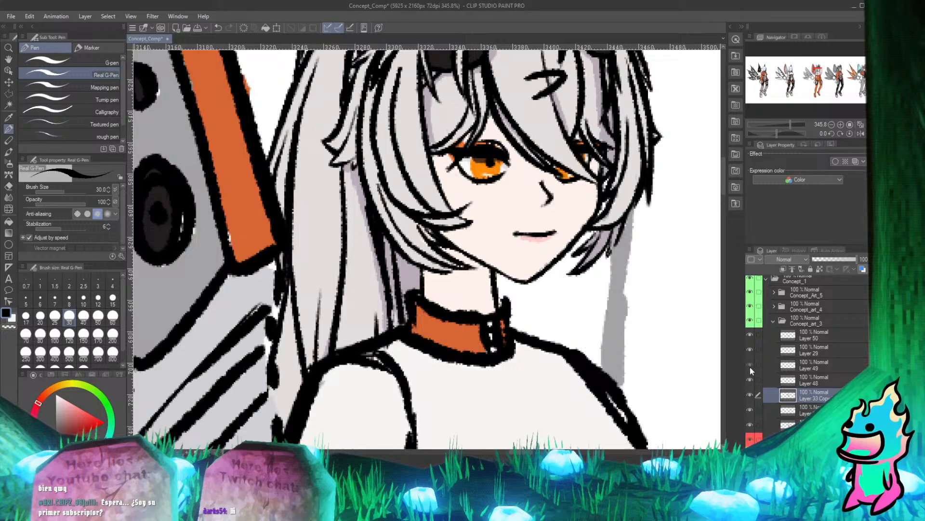
click(750, 367)
click(805, 364)
click(750, 367)
click(750, 367)
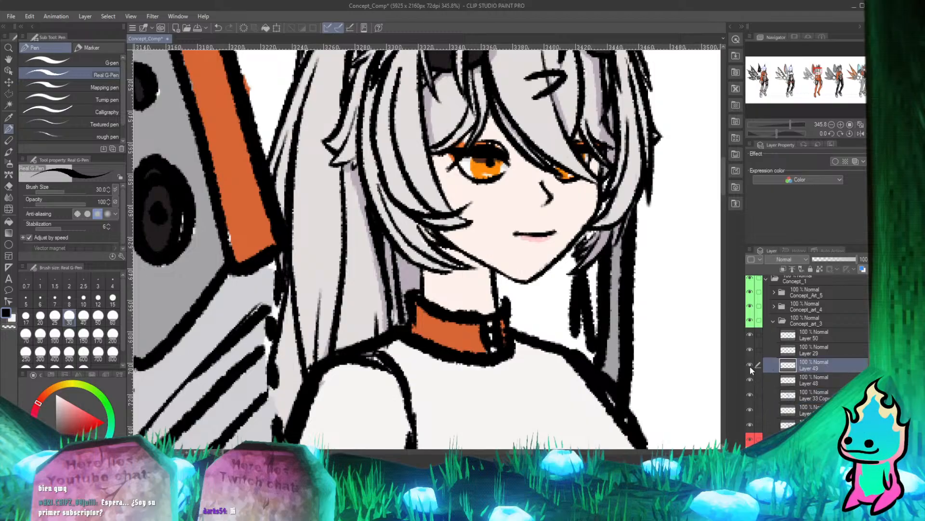
click(750, 424)
click(750, 424)
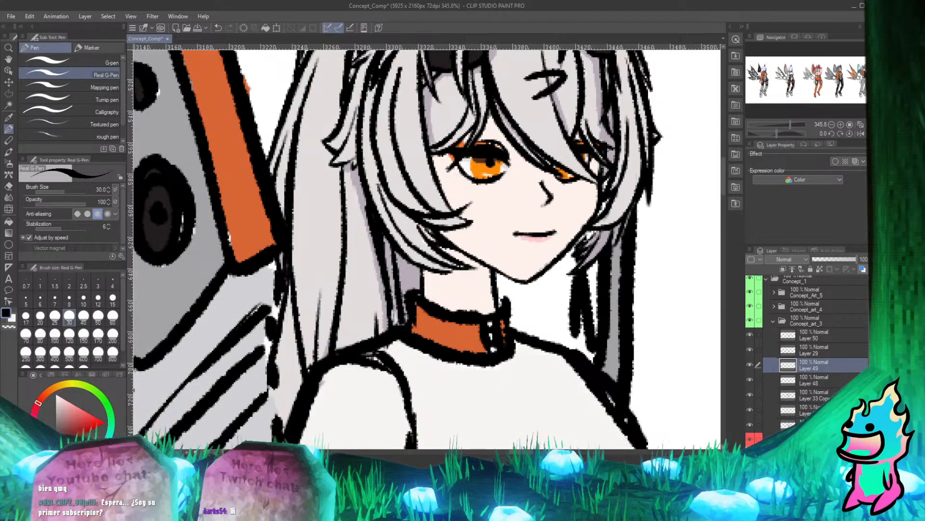
On the flat colour layer, paint the collar clasp with grey sampled from the wing, and sample the collar's orange.
click(790, 424)
alt+click(207, 279)
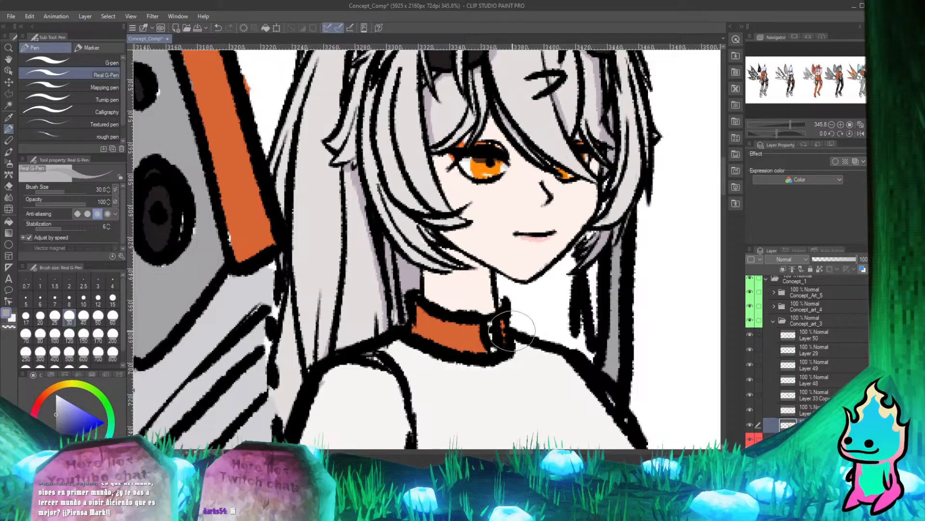
drag(490, 326, 493, 349)
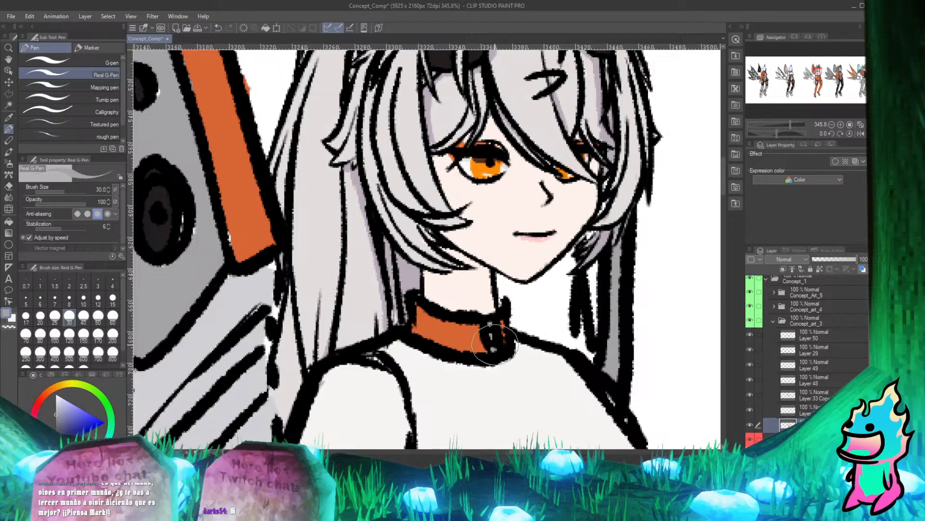
alt+click(458, 333)
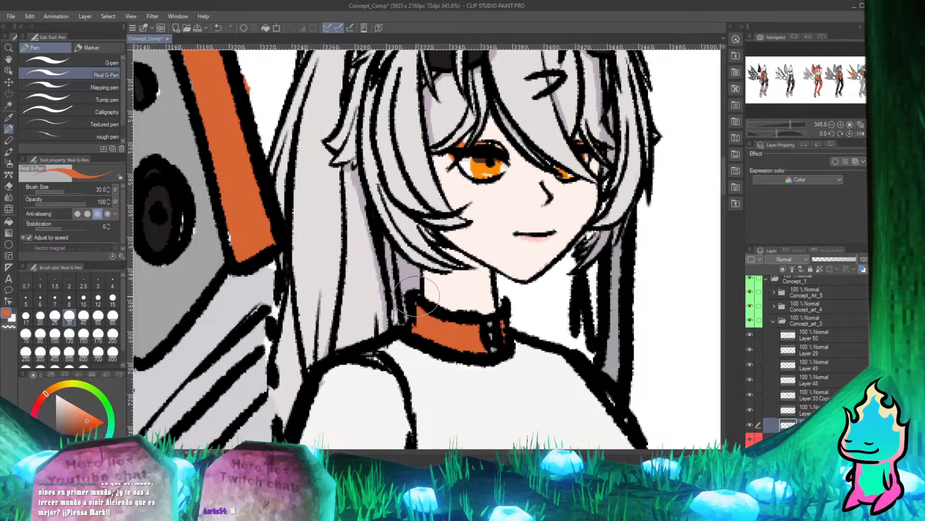
Examine the character's collar, hair and torso for areas still missing flat colour.
scroll(390, 219, down, 2)
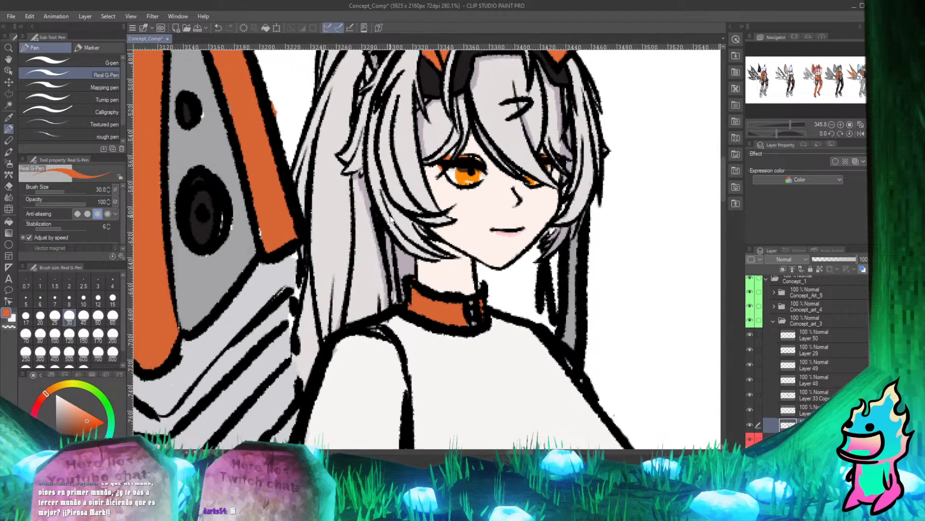
scroll(391, 219, down, 2)
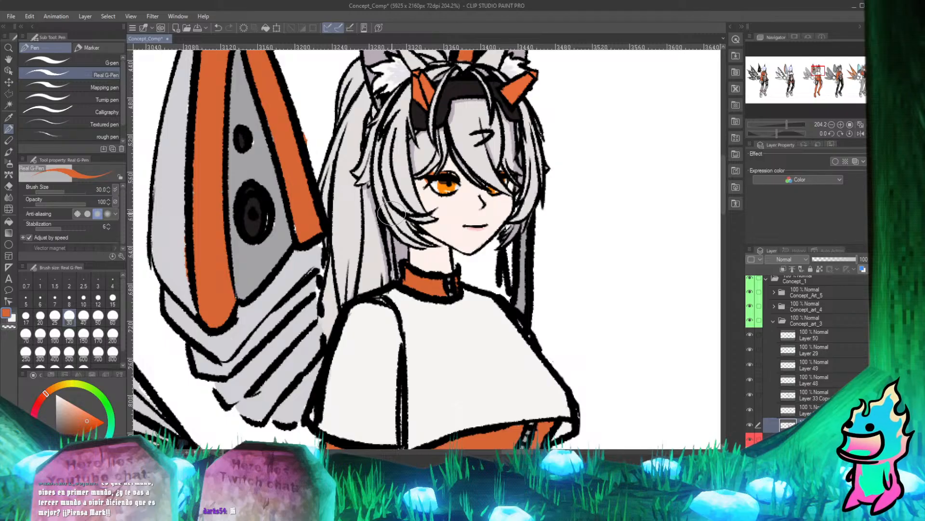
scroll(392, 213, down, 5)
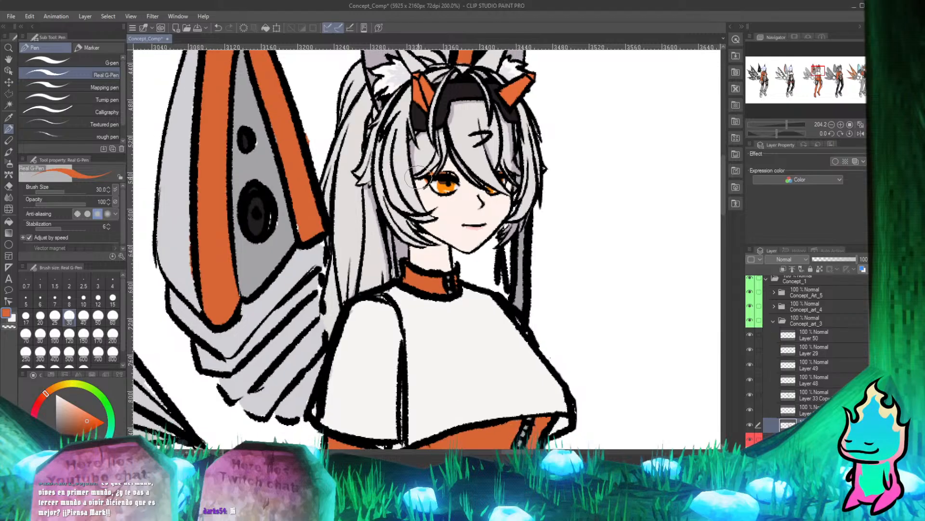
scroll(436, 182, up, 6)
scroll(436, 182, down, 6)
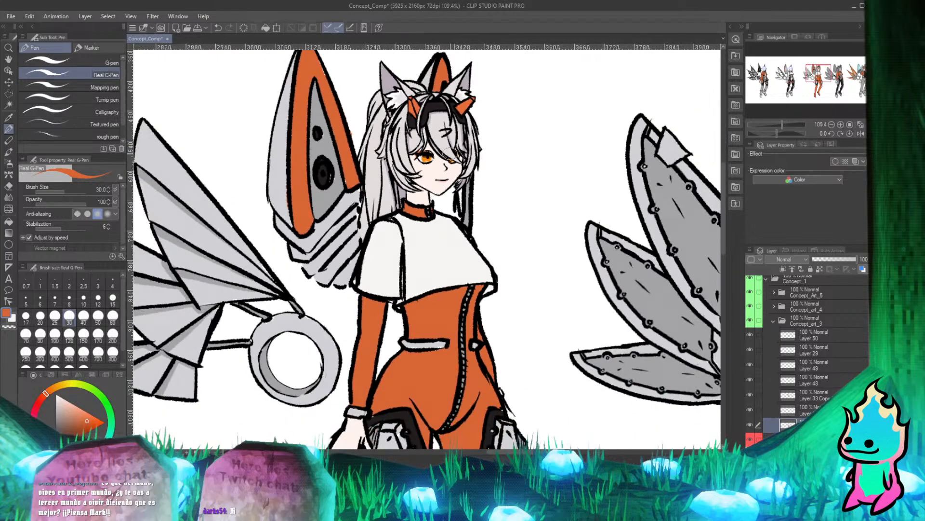
scroll(444, 193, up, 3)
scroll(450, 203, down, 3)
scroll(463, 236, up, 3)
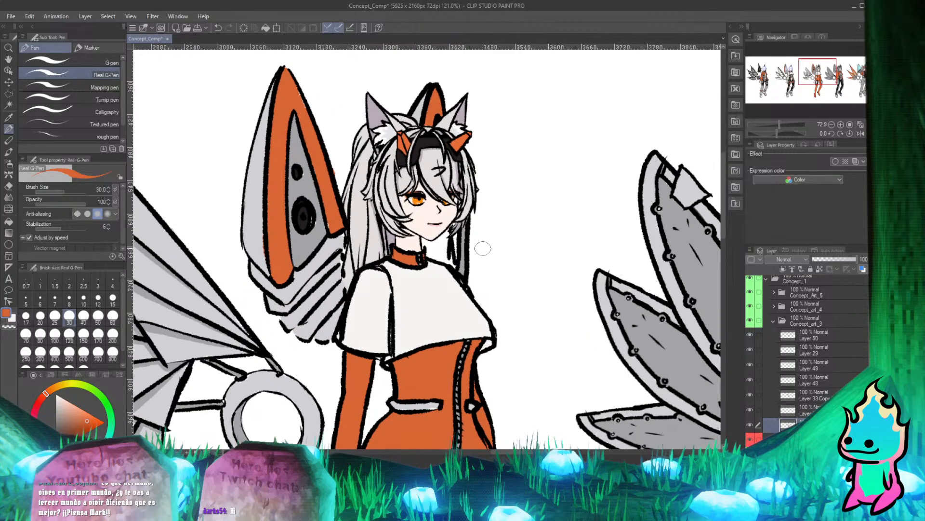
scroll(463, 237, down, 3)
scroll(462, 236, up, 5)
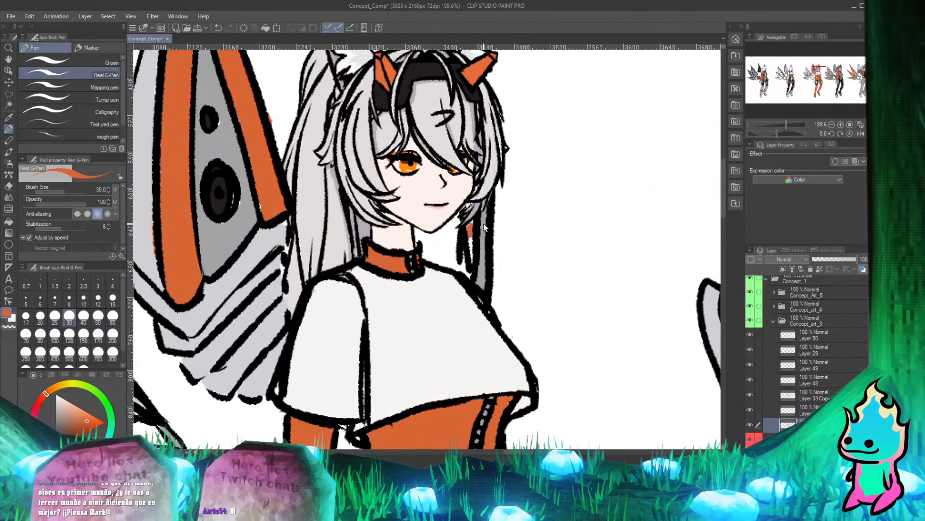
Sample the grey of the rear hair lock and try a stroke over the strands beside the jaw, undoing it.
alt+click(479, 272)
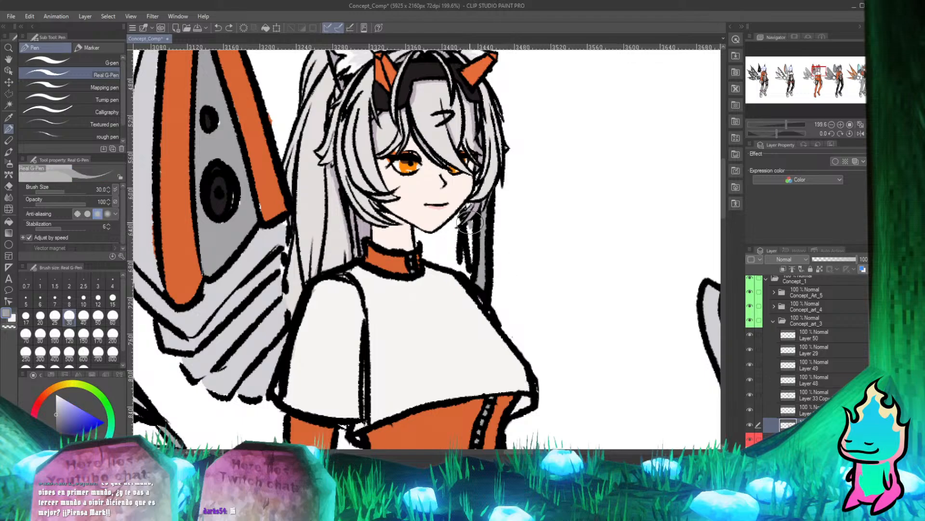
drag(470, 222, 471, 242)
key(ctrl+z)
Toggle the flat colour layer's visibility to compare its fills with the line art around the hair.
click(751, 434)
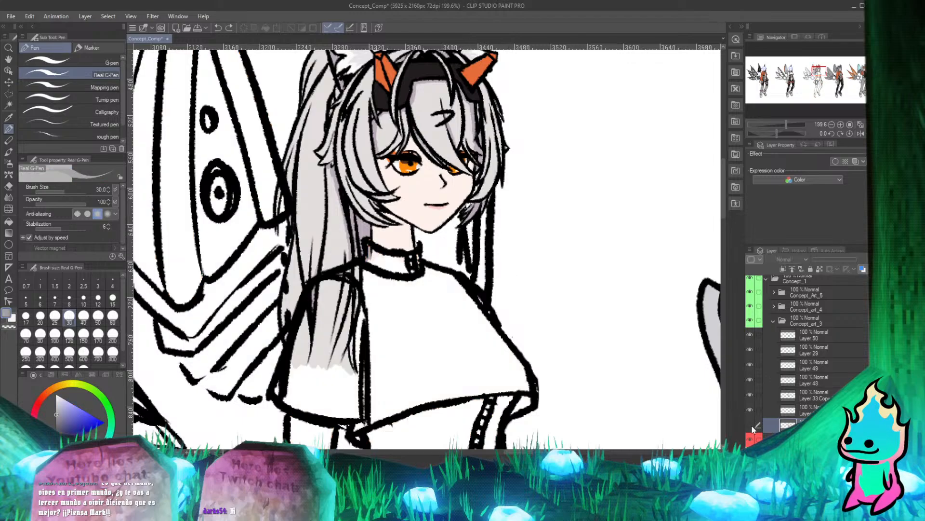
click(750, 434)
click(751, 433)
click(751, 434)
click(751, 433)
click(751, 434)
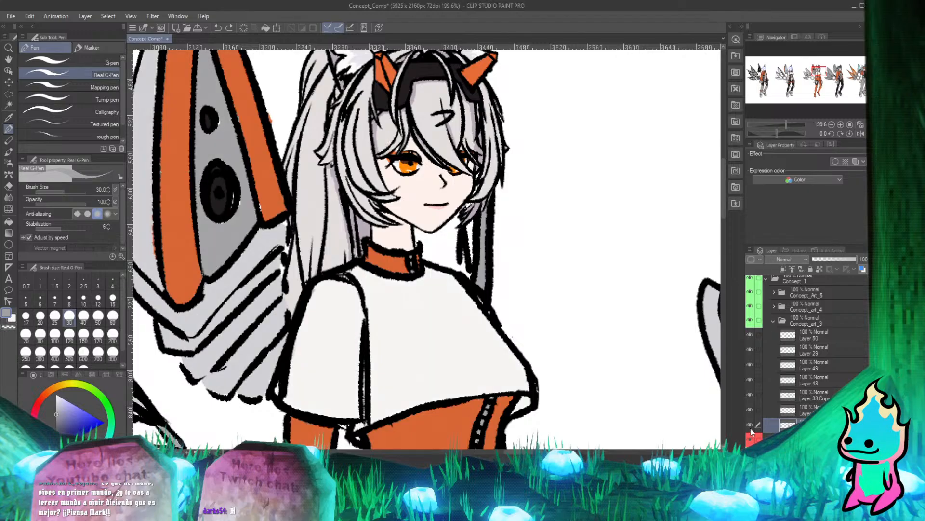
click(751, 434)
click(751, 434)
Paint grey into the gaps between the black hair strands beside the jaw, down to the shoulder.
scroll(506, 217, up, 6)
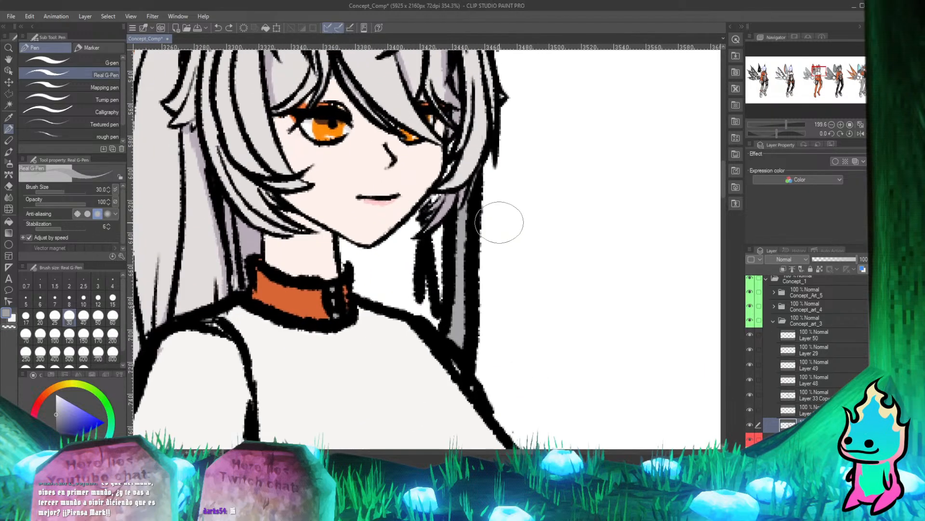
mouse_move(427, 253)
mouse_down()
mouse_move(435, 339)
mouse_move(426, 225)
mouse_move(437, 197)
mouse_move(411, 212)
mouse_move(438, 185)
mouse_up()
key(e)
key(p)
mouse_move(426, 220)
mouse_down()
mouse_move(441, 197)
mouse_move(437, 205)
mouse_up()
mouse_move(404, 328)
mouse_down()
mouse_move(431, 386)
mouse_move(403, 334)
mouse_move(414, 369)
mouse_up()
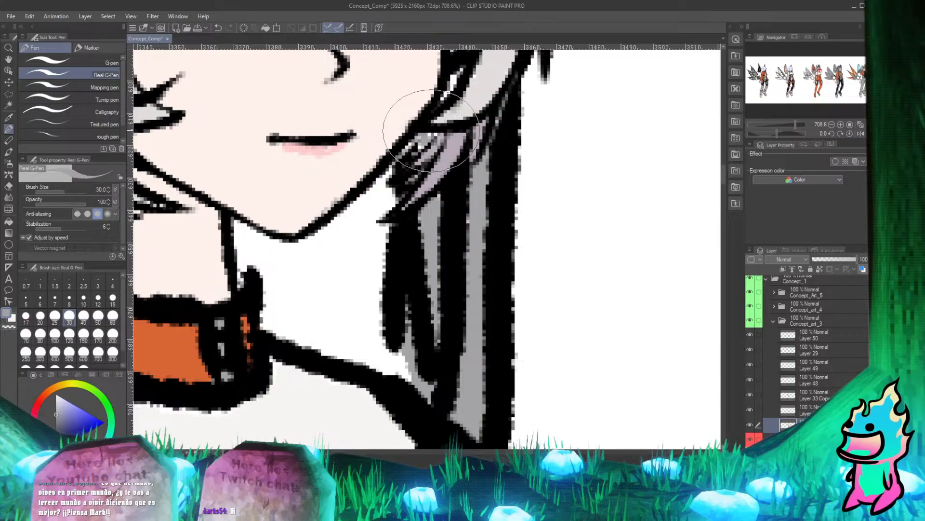
Examine the whole orange-suited character and compare it with the neighbouring design.
scroll(431, 130, down, 10)
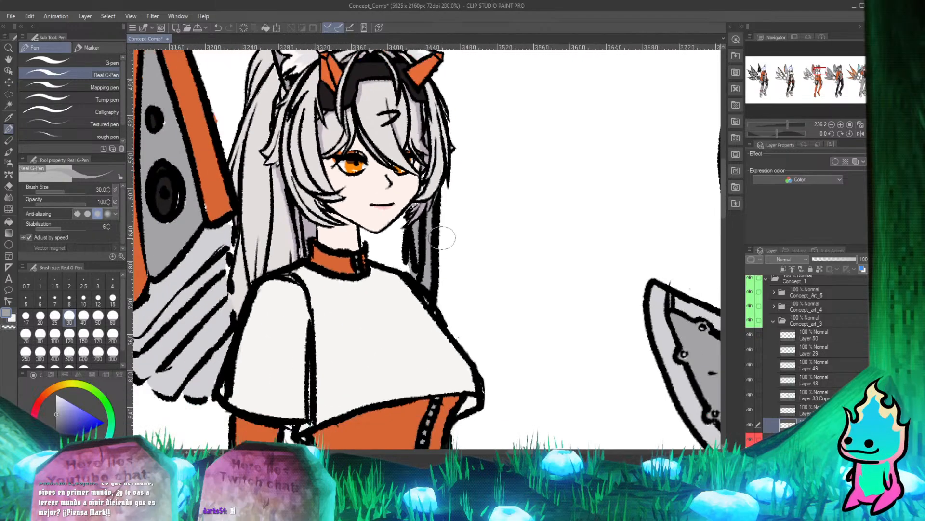
scroll(469, 241, down, 3)
scroll(420, 289, up, 4)
scroll(411, 169, down, 5)
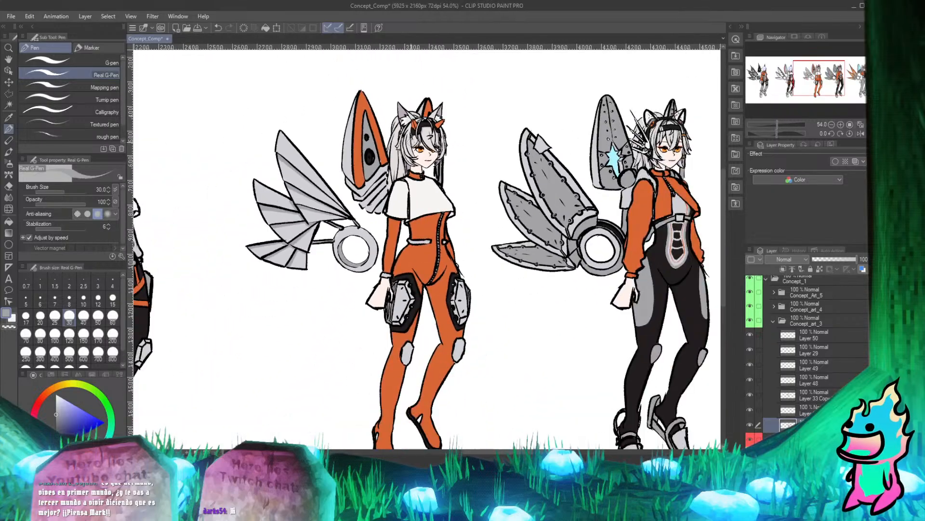
scroll(419, 143, up, 3)
scroll(373, 181, down, 2)
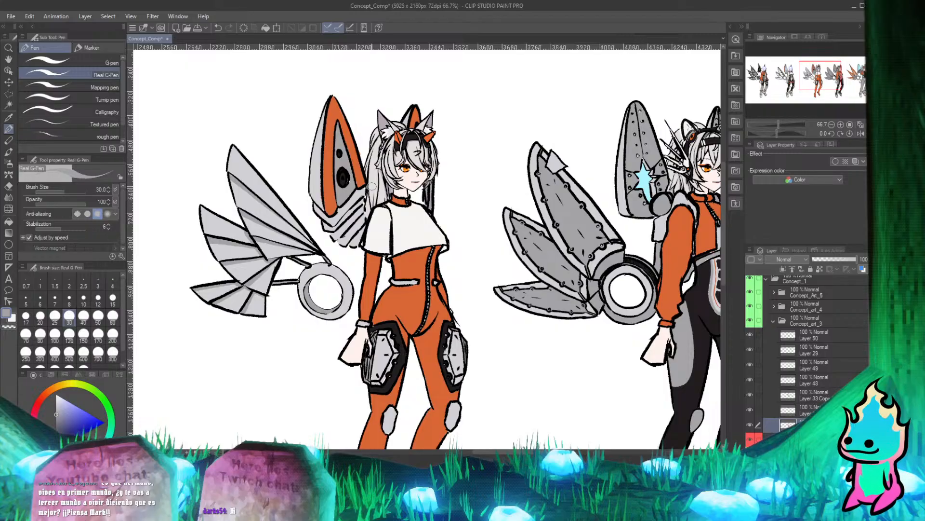
scroll(455, 149, up, 3)
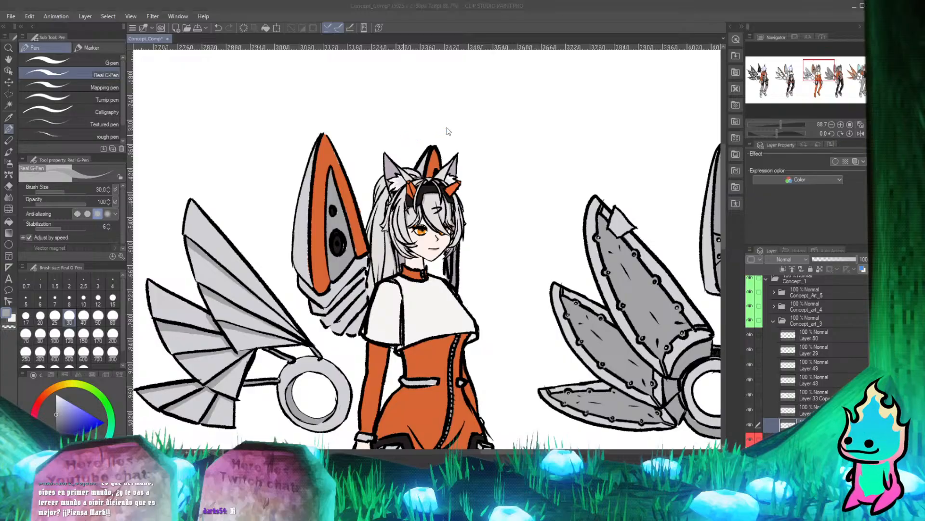
Draw a black circle in the blank space between the blue-headed character and the orange-suited character.
scroll(463, 126, down, 5)
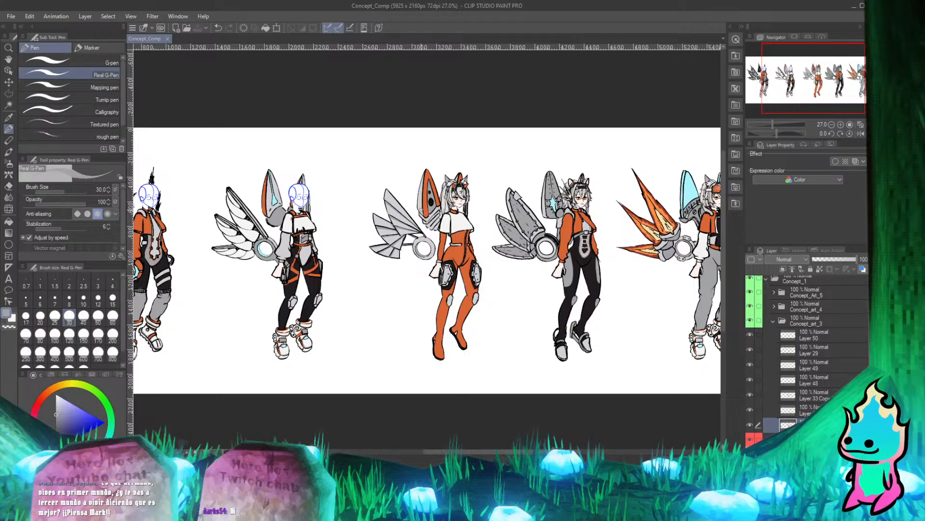
scroll(265, 149, up, 3)
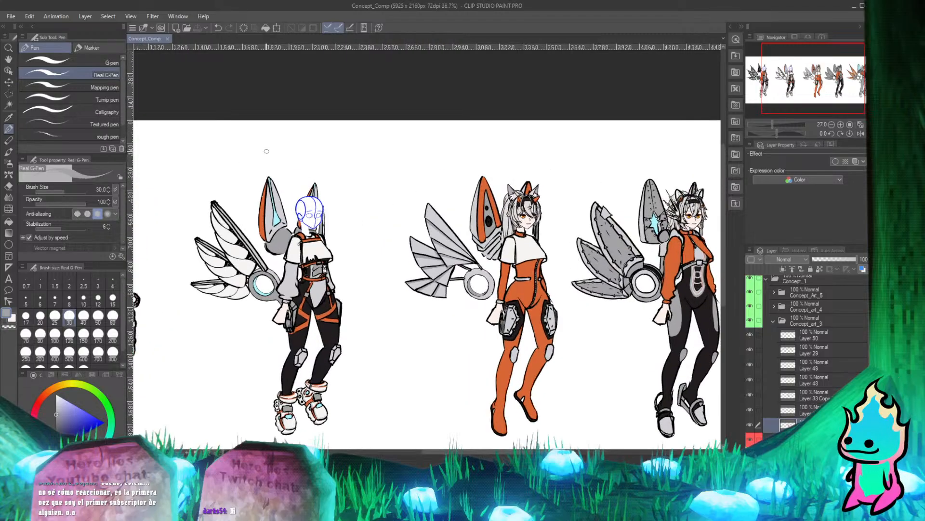
scroll(289, 210, up, 3)
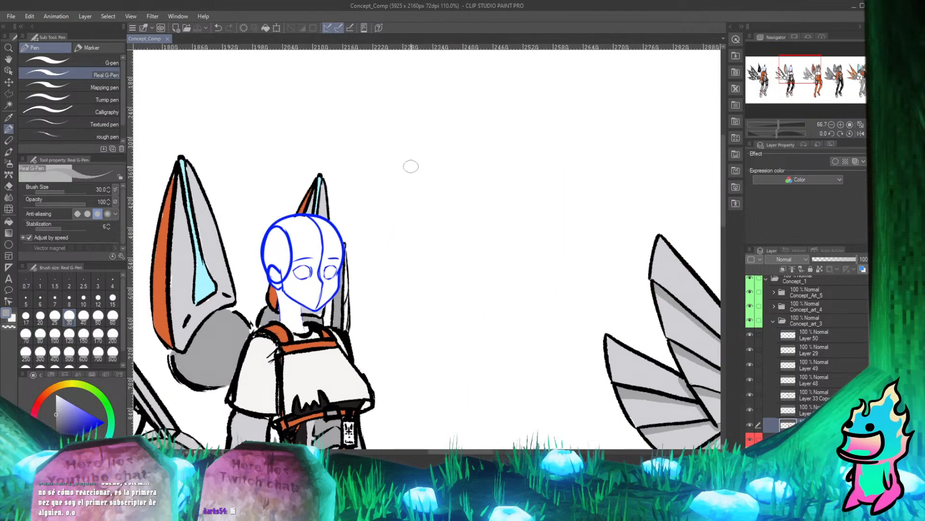
scroll(410, 166, down, 4)
scroll(455, 147, up, 2)
drag(67, 434, 52, 452)
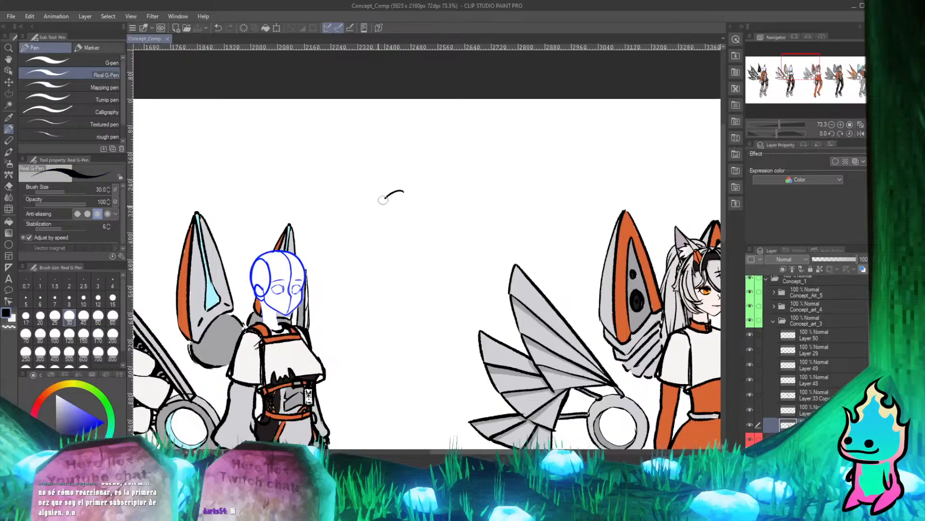
mouse_move(383, 199)
mouse_down()
mouse_move(407, 259)
mouse_move(459, 225)
mouse_move(412, 184)
mouse_move(391, 211)
mouse_move(431, 255)
mouse_move(444, 188)
mouse_move(397, 212)
mouse_move(422, 192)
mouse_move(402, 235)
mouse_move(455, 248)
mouse_move(402, 204)
mouse_up()
key(ctrl+z)
Sketch a tapered ribbon rising from the circle, retrying its outline until it forms a medal shape.
key(ctrl+z)
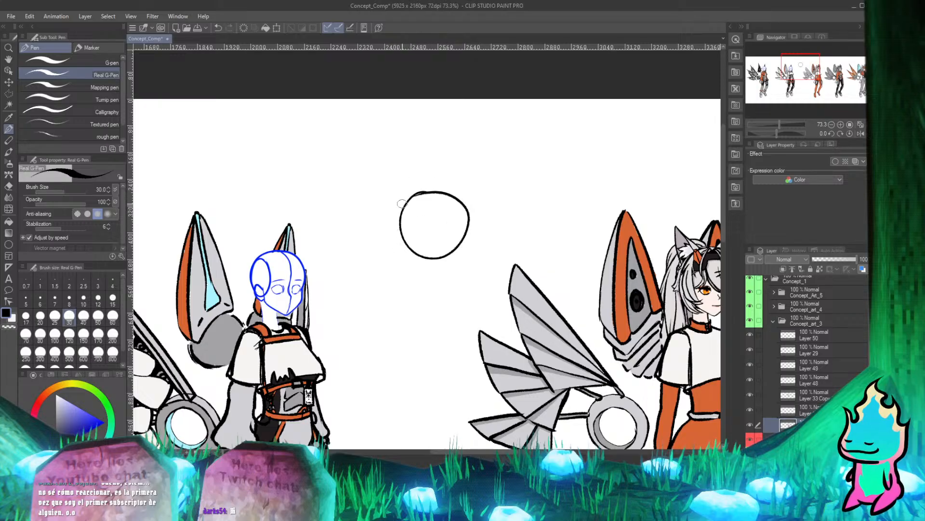
mouse_move(404, 168)
mouse_down()
mouse_move(412, 193)
mouse_move(472, 159)
mouse_move(459, 197)
mouse_up()
key(ctrl+z)
key(ctrl+z)
mouse_move(403, 164)
mouse_down()
mouse_move(463, 168)
mouse_move(456, 192)
mouse_move(440, 163)
mouse_move(471, 163)
mouse_move(455, 197)
mouse_up()
key(ctrl+z)
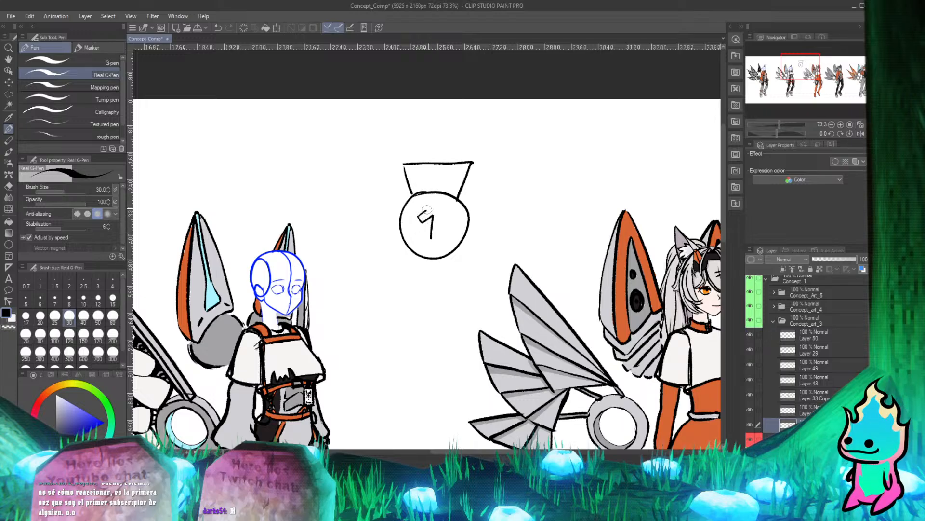
Draw an outlined number 1 inside the medal and clean up the corner of its base.
mouse_move(426, 211)
mouse_down()
mouse_move(438, 203)
mouse_move(439, 242)
mouse_up()
scroll(458, 220, up, 5)
key(e)
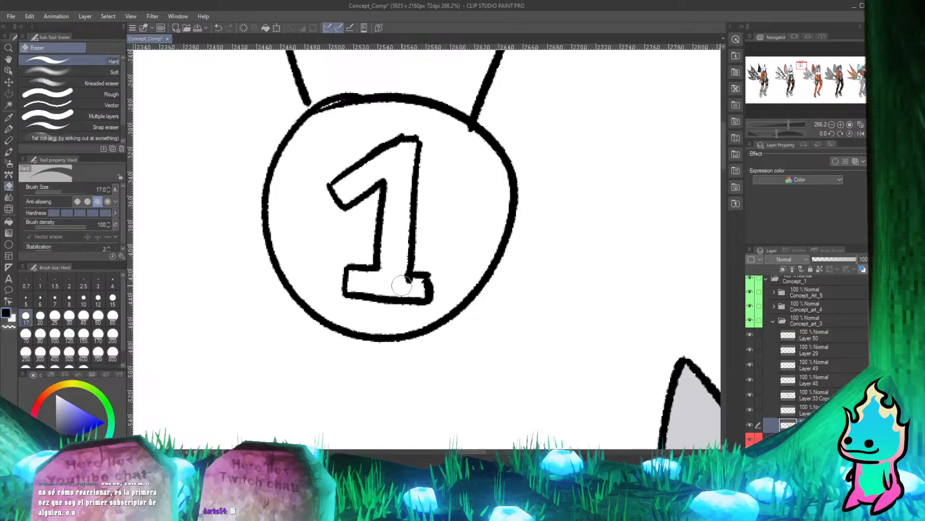
key(p)
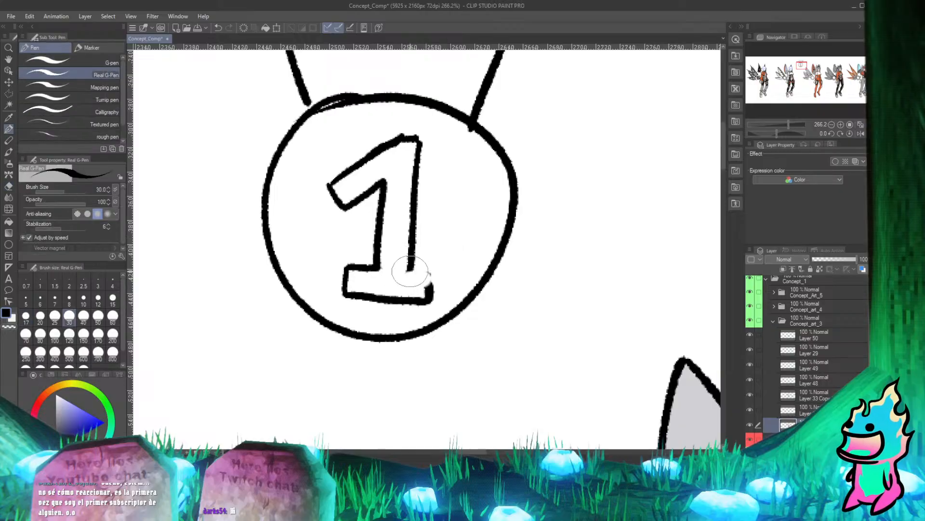
drag(410, 270, 431, 285)
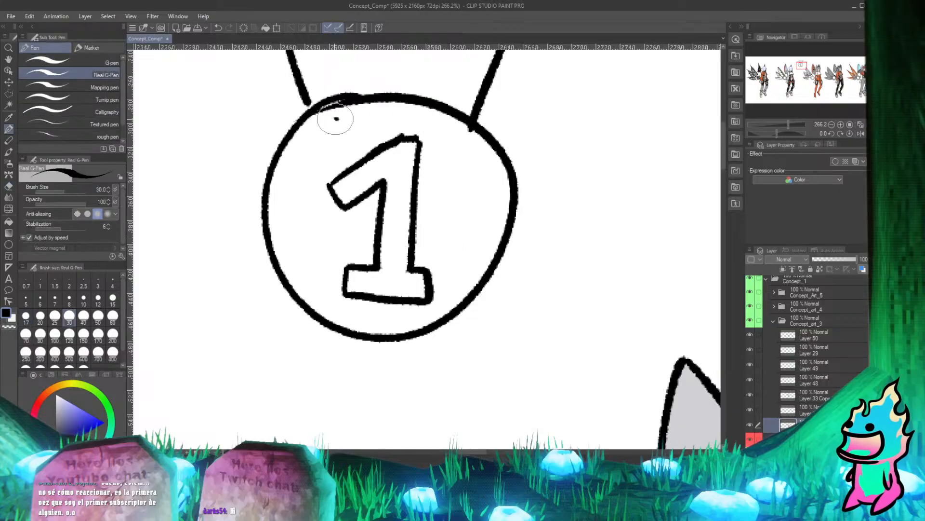
Draw an inner ring around the number 1, redoing the strokes until the loop closes.
mouse_move(336, 119)
mouse_down()
mouse_move(307, 146)
mouse_move(303, 256)
mouse_move(375, 298)
mouse_move(356, 301)
mouse_up()
mouse_move(337, 118)
mouse_down()
mouse_move(285, 212)
mouse_move(433, 314)
mouse_move(493, 223)
mouse_move(316, 134)
mouse_move(371, 325)
mouse_move(463, 207)
mouse_move(436, 142)
mouse_up()
key(ctrl+z)
key(ctrl+z)
click(355, 122)
mouse_move(354, 122)
mouse_down()
mouse_move(291, 220)
mouse_move(337, 304)
mouse_move(373, 314)
mouse_move(448, 280)
mouse_up()
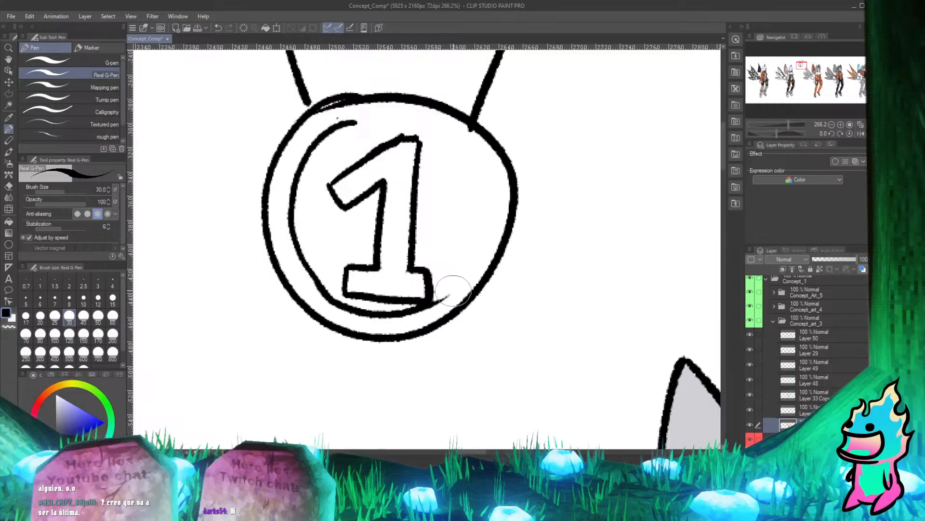
drag(419, 316, 472, 239)
mouse_move(342, 124)
mouse_down()
mouse_move(402, 120)
mouse_move(444, 142)
mouse_move(366, 121)
mouse_move(442, 134)
mouse_move(469, 241)
mouse_up()
key(ctrl+z)
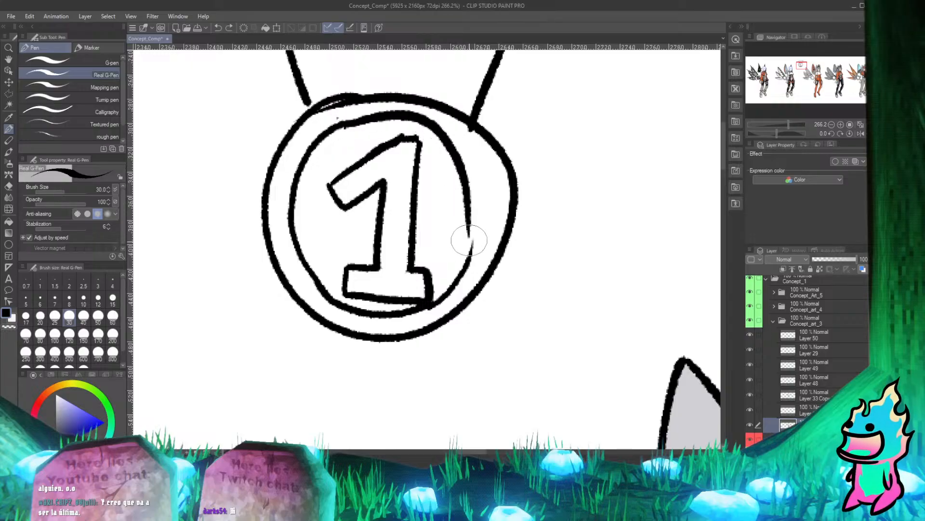
key(ctrl+z)
mouse_move(339, 125)
mouse_down()
mouse_move(391, 119)
mouse_move(453, 155)
mouse_move(467, 271)
mouse_up()
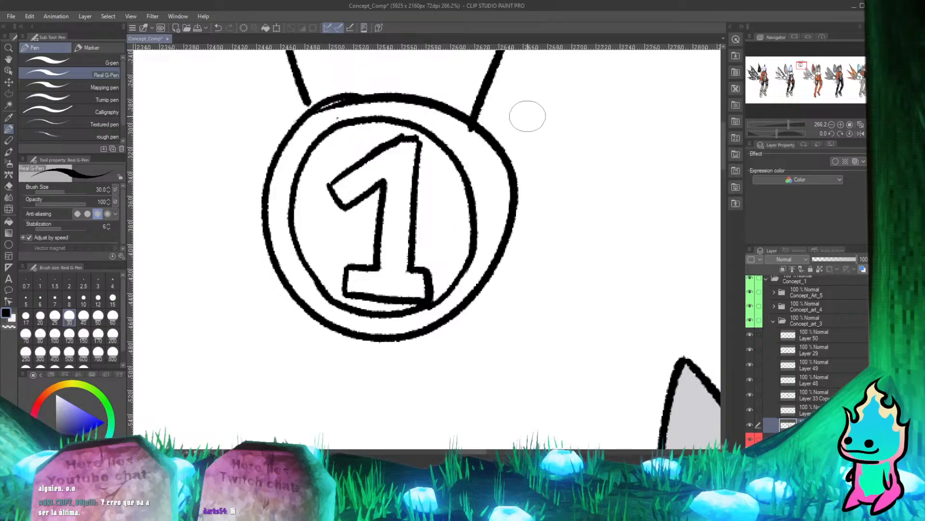
Erase the medal's uneven outer edge beside the ring and redraw it as a rounder curve.
key(e)
mouse_move(475, 126)
mouse_down()
mouse_move(508, 167)
mouse_move(496, 256)
mouse_move(449, 326)
mouse_move(423, 343)
mouse_move(490, 246)
mouse_up()
key(p)
key(ctrl+z)
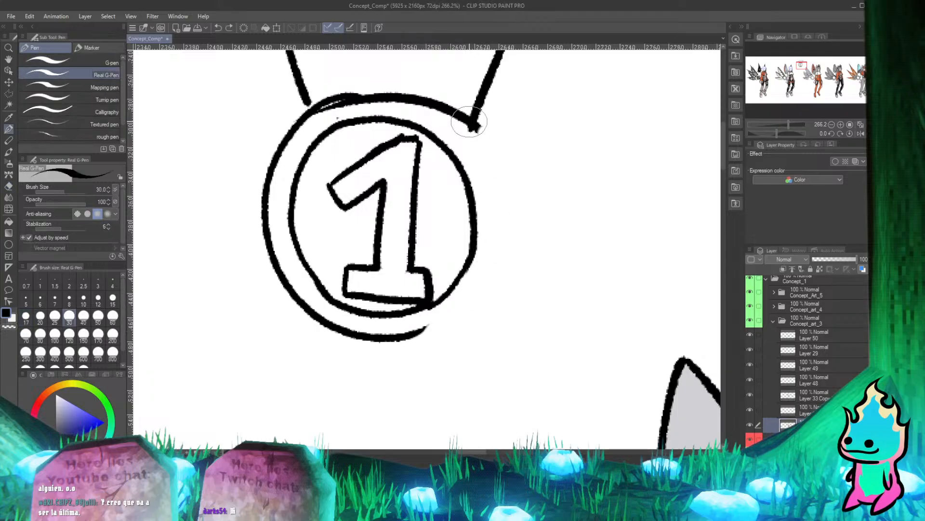
mouse_move(475, 126)
mouse_down()
mouse_move(505, 200)
mouse_move(419, 335)
mouse_move(490, 291)
mouse_up()
key(ctrl+z)
drag(395, 338, 488, 283)
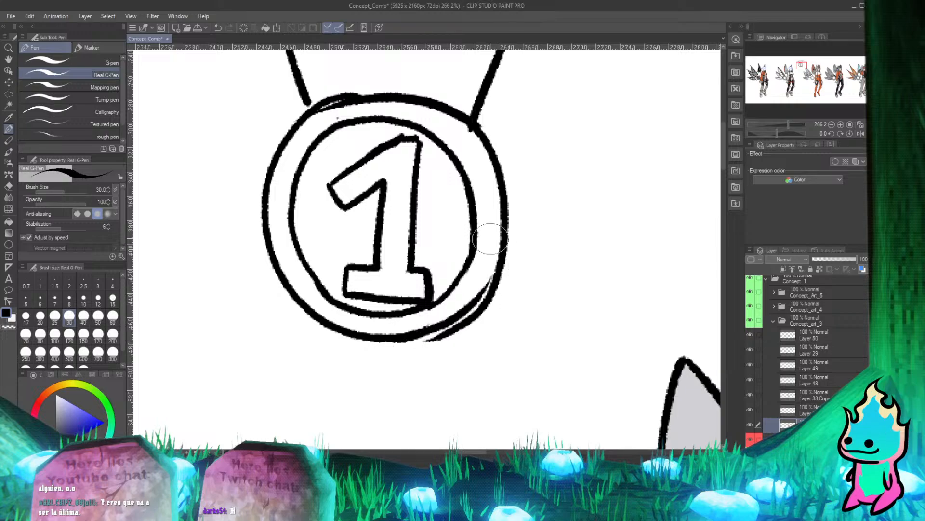
key(e)
mouse_move(427, 345)
mouse_down()
mouse_move(454, 332)
mouse_move(510, 263)
mouse_up()
drag(487, 306, 501, 271)
key(p)
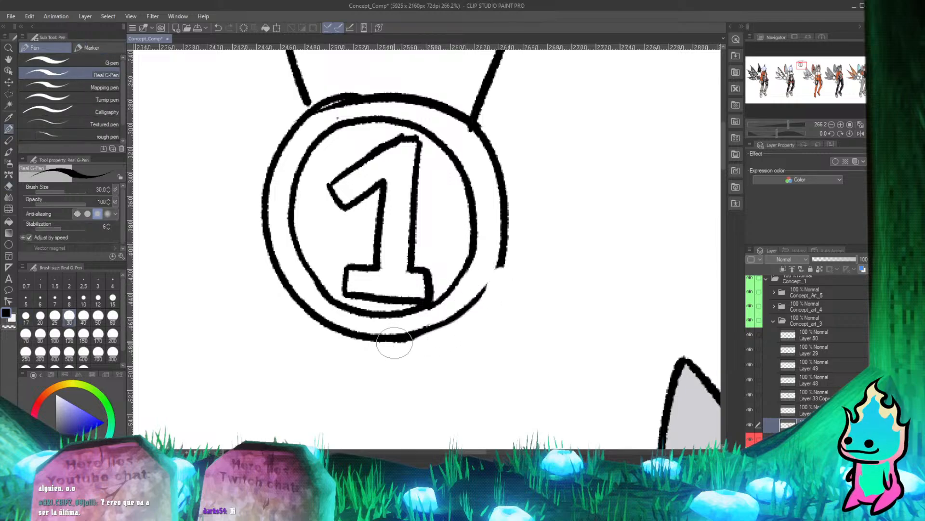
mouse_move(392, 341)
mouse_down()
mouse_move(453, 318)
mouse_move(487, 265)
mouse_up()
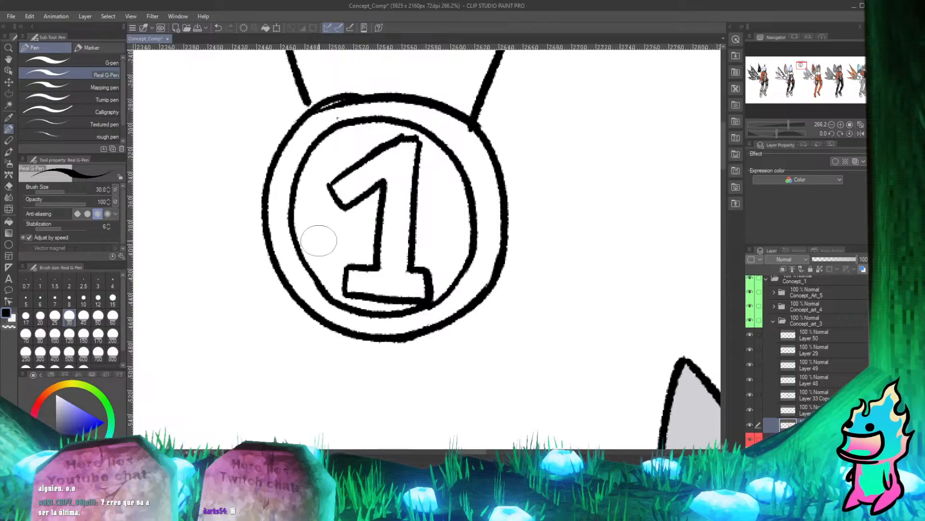
Review the medal sketch at several zoom levels and undo it completely.
scroll(309, 204, down, 3)
scroll(309, 203, up, 2)
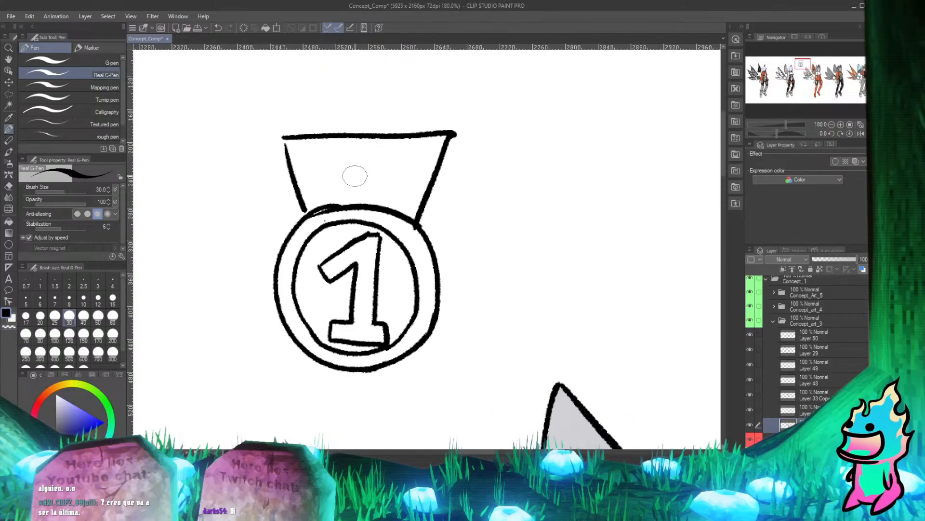
scroll(361, 179, down, 4)
scroll(372, 171, up, 2)
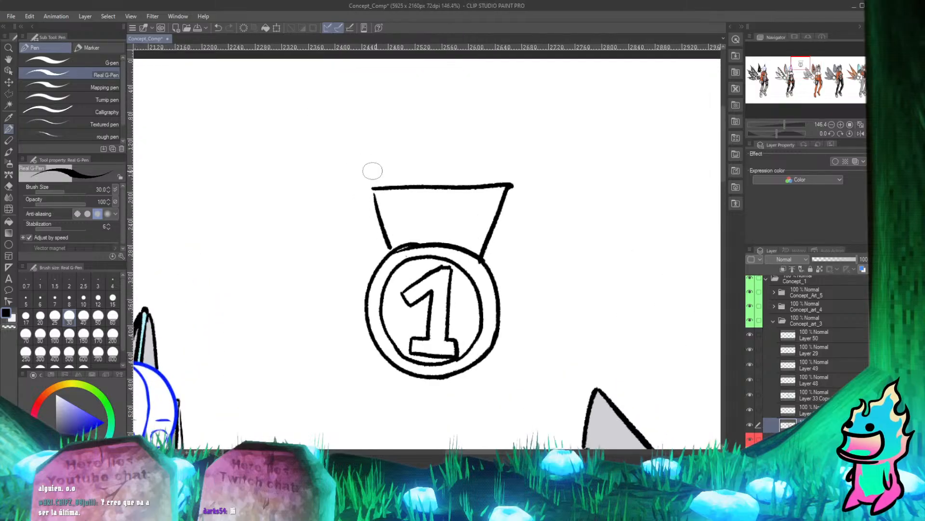
scroll(382, 168, down, 1)
scroll(382, 168, up, 2)
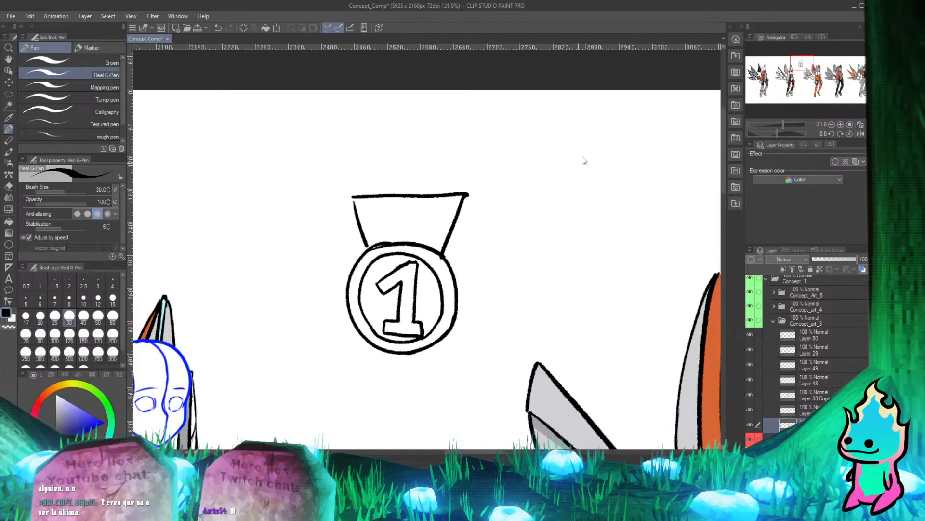
key(ctrl+z)
key(ctrl+z)
key(ctrl+z)
key(ctrl+z)
key(ctrl+z)
key(ctrl+z)
key(ctrl+z)
key(ctrl+z)
scroll(197, 324, down, 5)
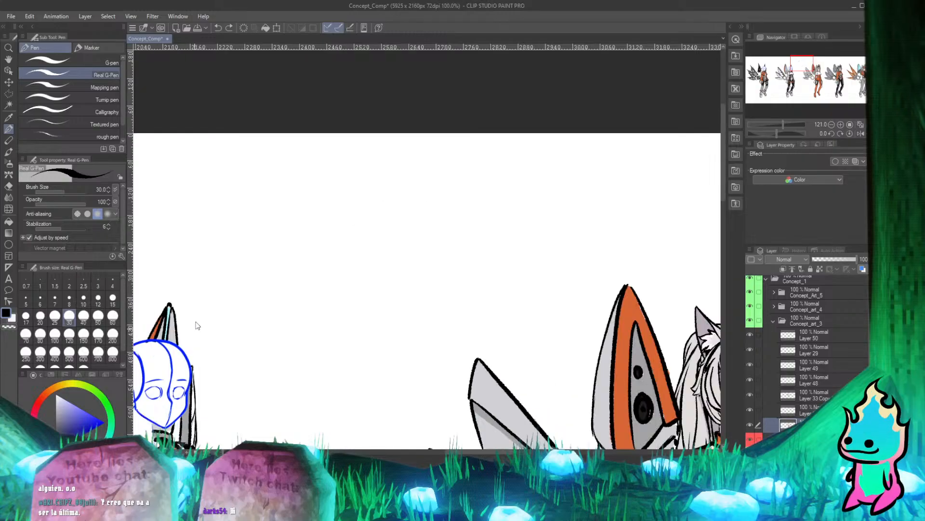
Return to the character with the blue placeholder head and collapse the Concept_art_3 folder.
scroll(346, 254, up, 2)
scroll(346, 253, up, 3)
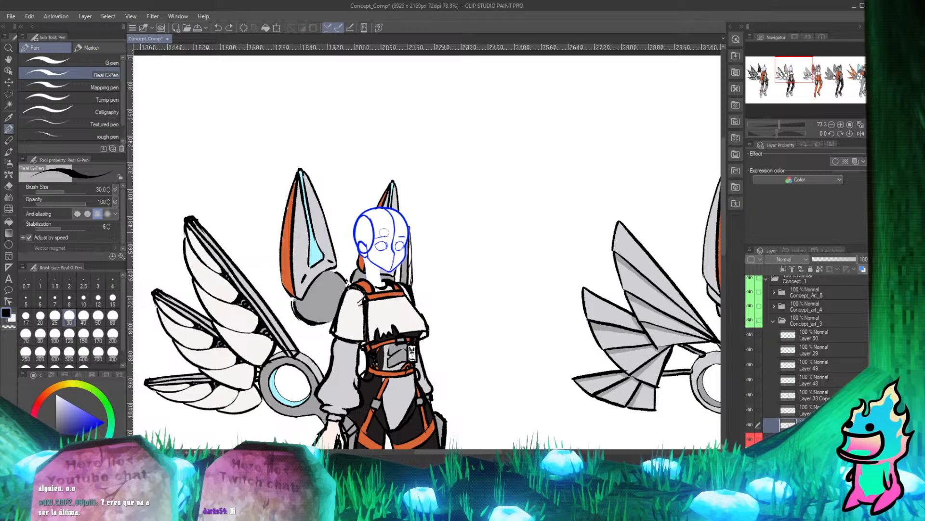
click(782, 321)
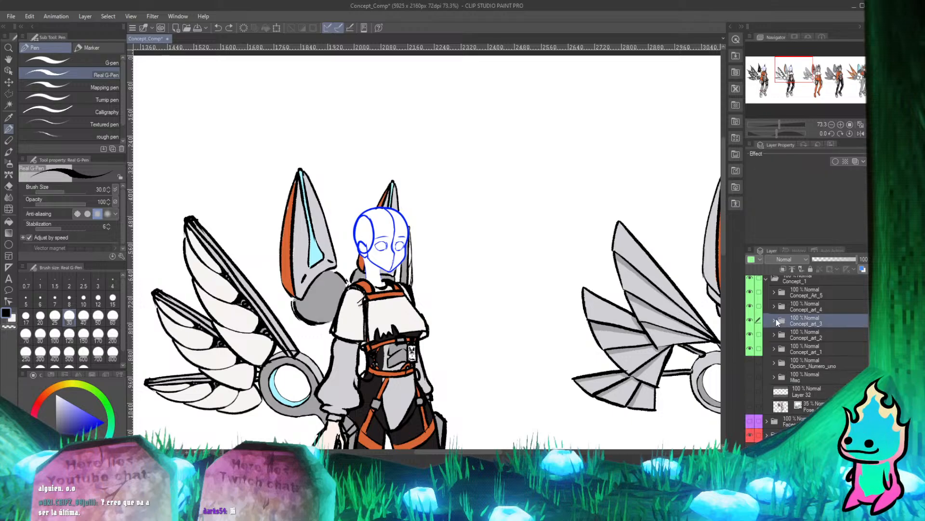
Activate the Move layer tool and examine the blue-headed winged character beside the orange-suited design.
scroll(409, 289, down, 2)
scroll(416, 250, up, 2)
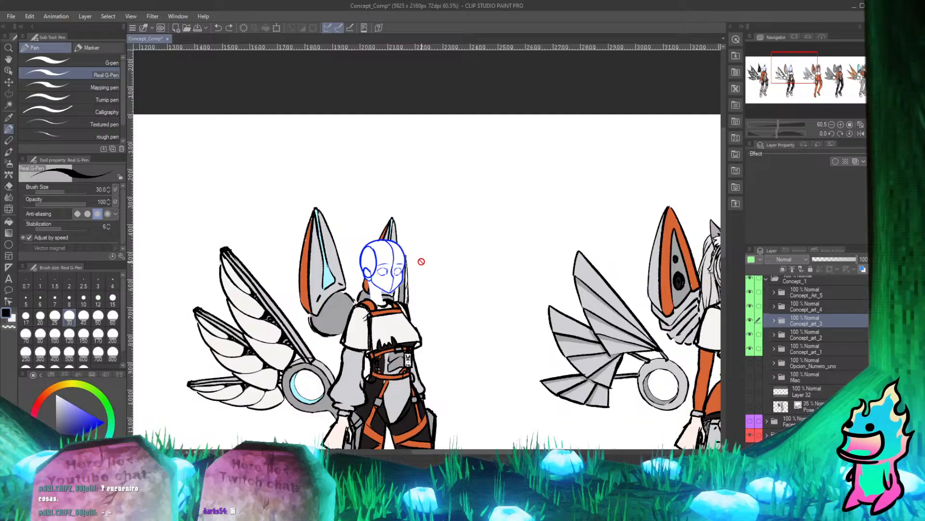
scroll(422, 261, down, 3)
scroll(418, 243, up, 3)
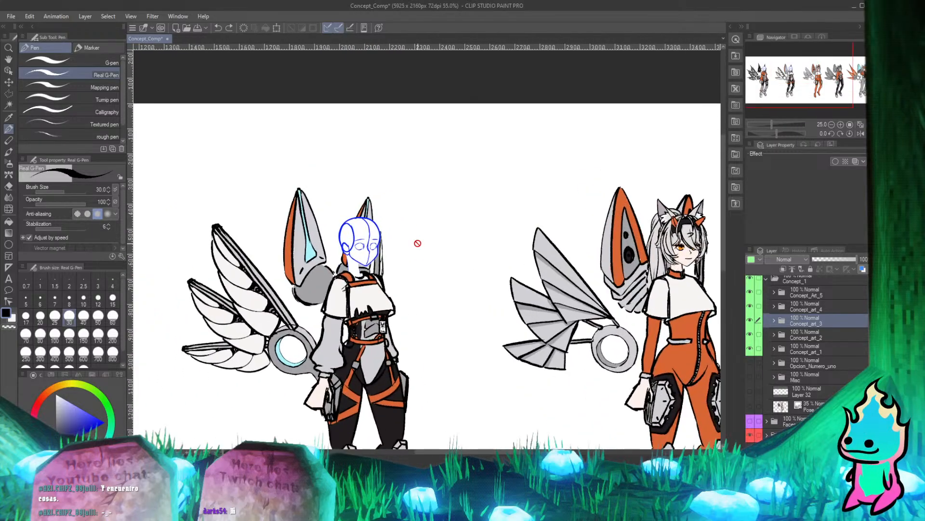
scroll(417, 243, down, 3)
scroll(373, 204, up, 3)
key(k)
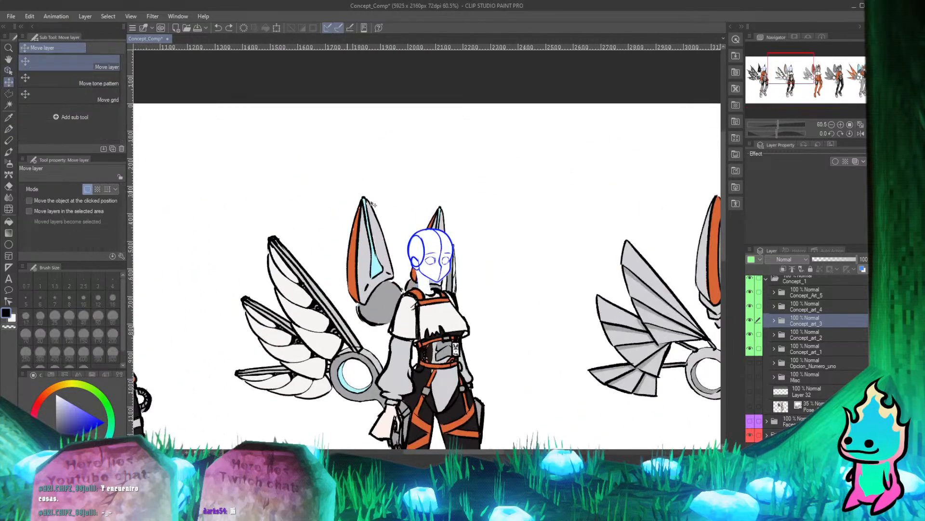
scroll(373, 204, down, 3)
scroll(476, 285, up, 3)
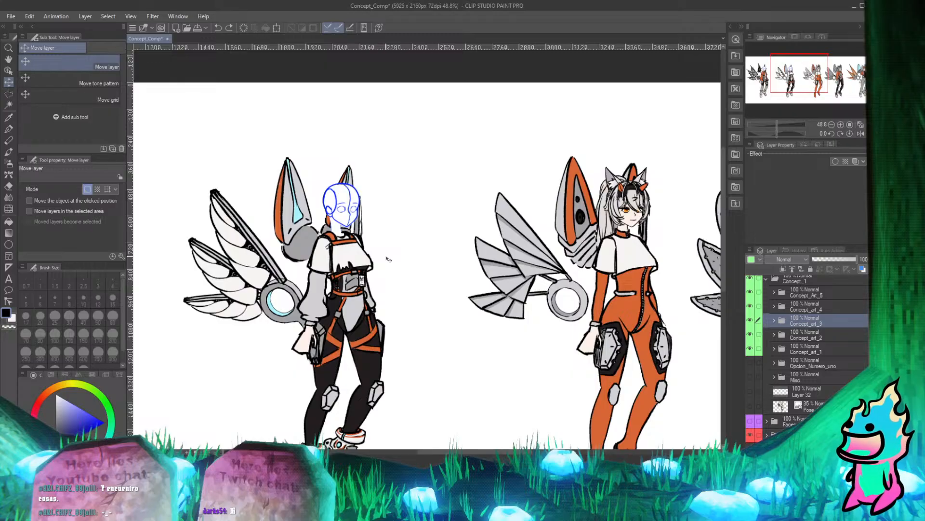
scroll(379, 231, up, 2)
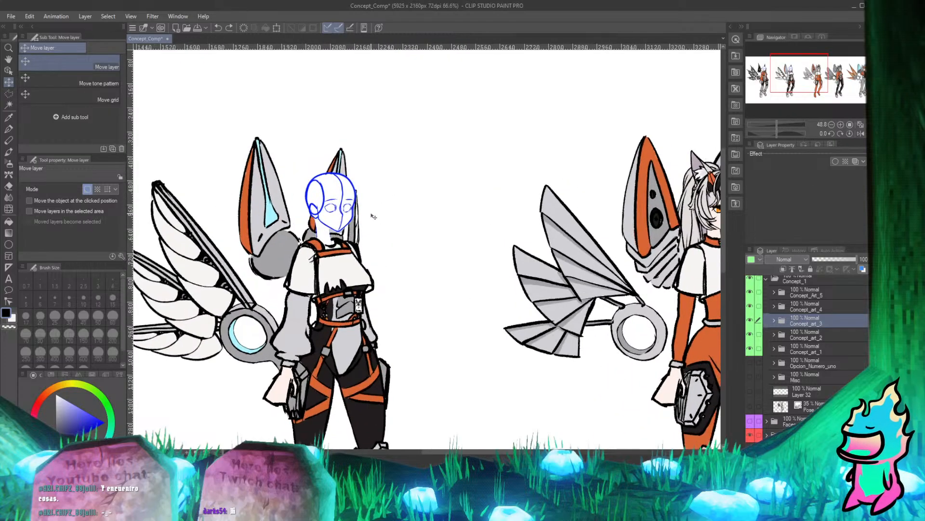
scroll(501, 231, down, 3)
scroll(338, 174, up, 3)
scroll(312, 186, up, 1)
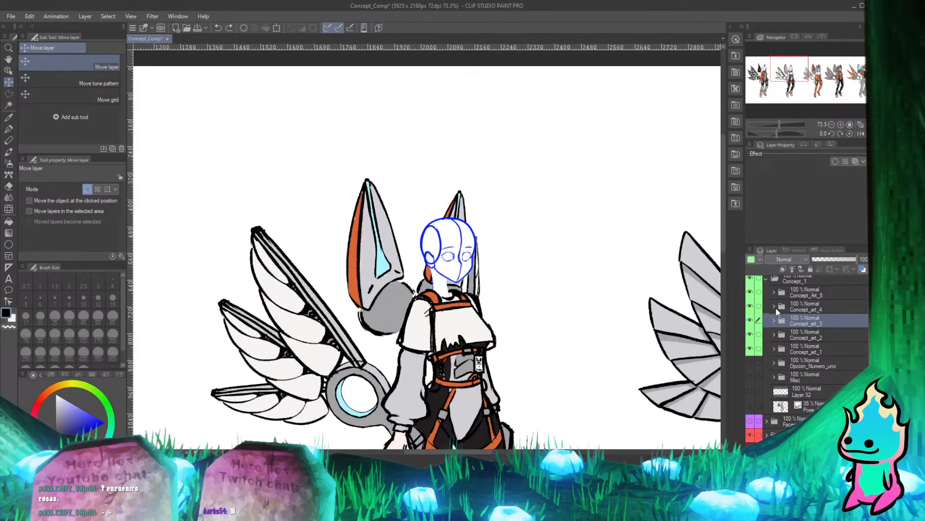
Select the Faces folder and check the blue placeholder head against the neighbouring characters.
scroll(776, 311, up, 2)
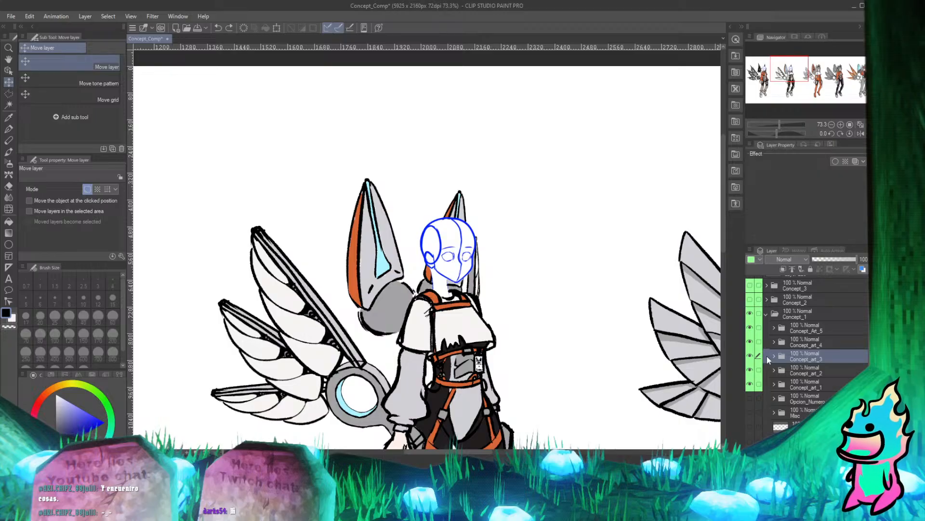
scroll(447, 265, down, 2)
scroll(447, 264, up, 5)
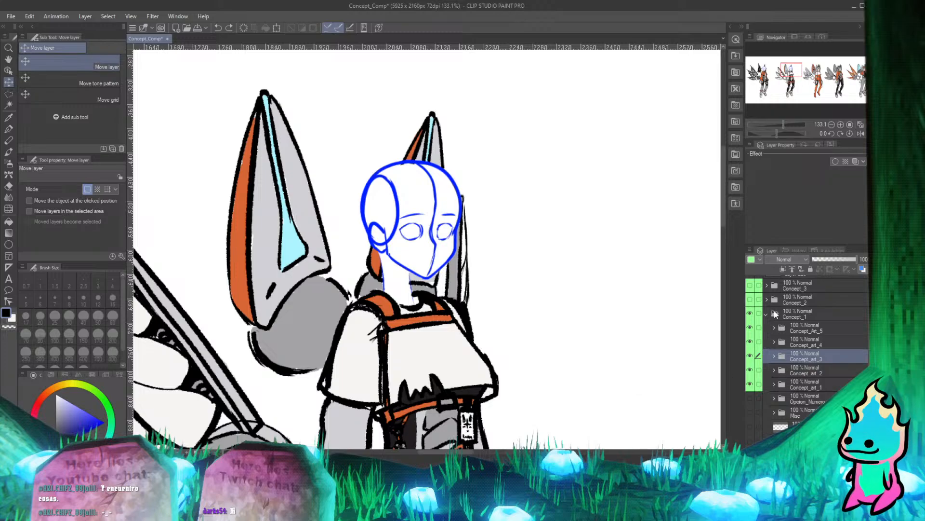
scroll(769, 377, down, 3)
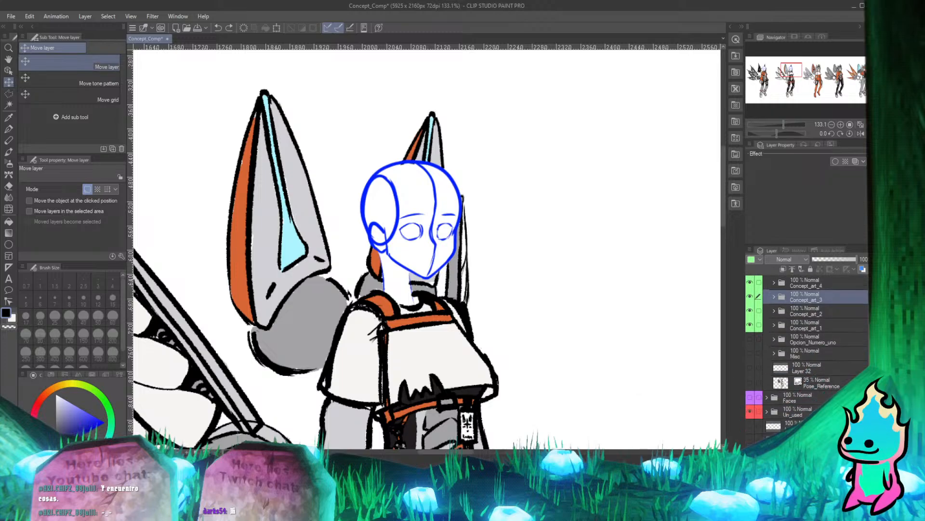
click(777, 403)
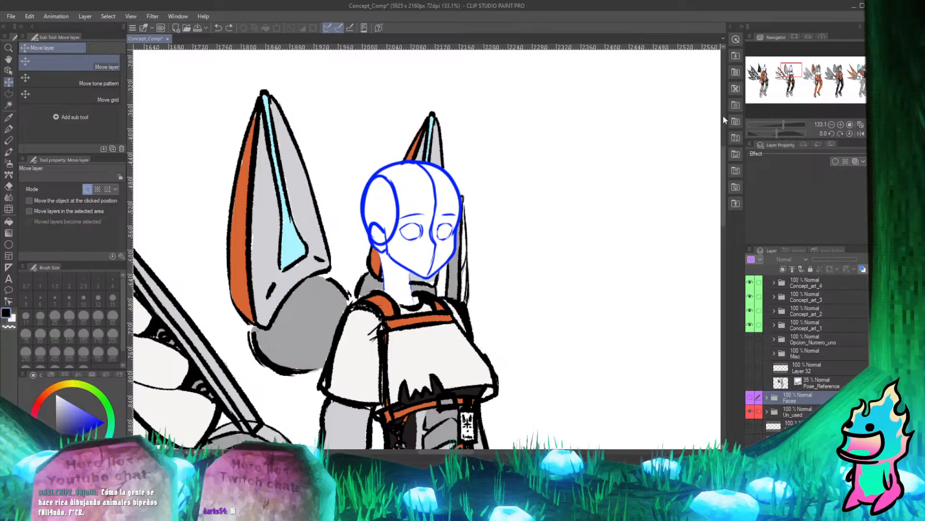
scroll(393, 135, down, 9)
scroll(400, 120, up, 8)
scroll(407, 162, down, 3)
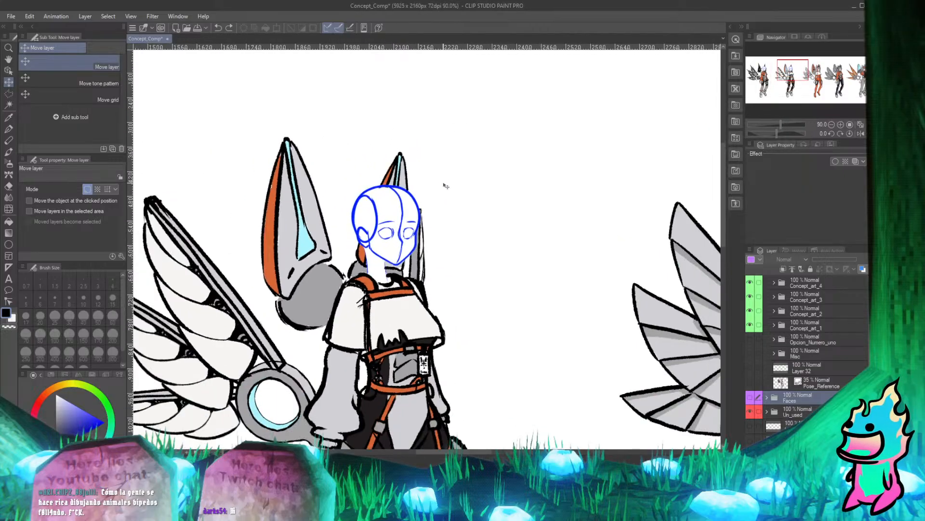
scroll(442, 187, up, 4)
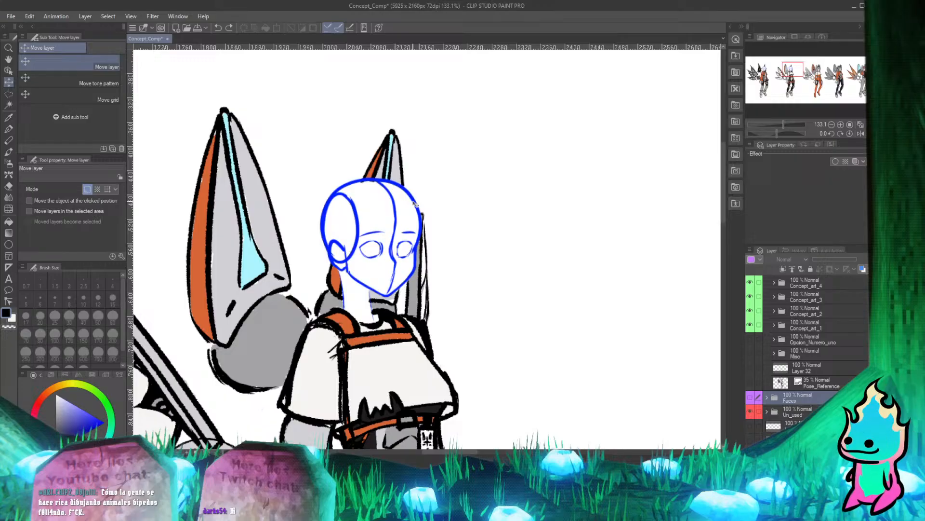
scroll(396, 378, down, 6)
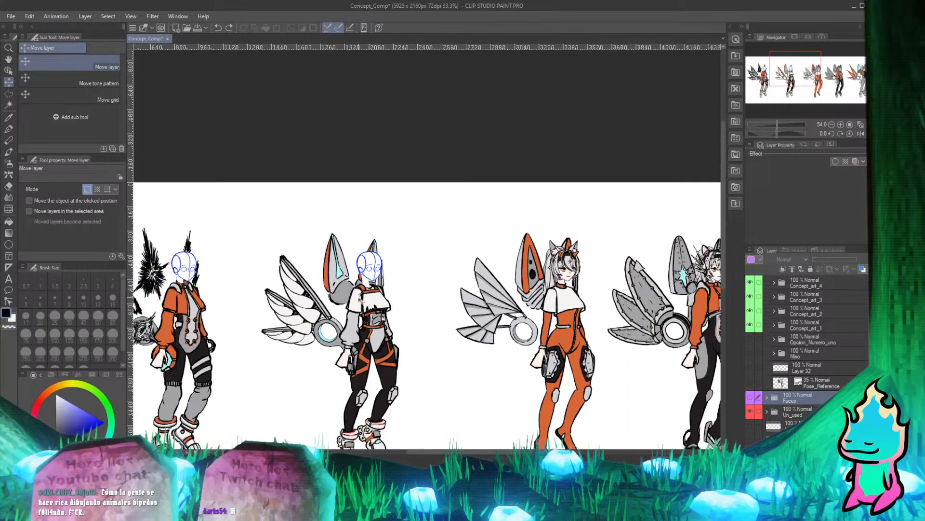
Show the Faces folder and move its artwork across to the blue-headed winged character.
scroll(406, 265, up, 3)
scroll(373, 260, up, 1)
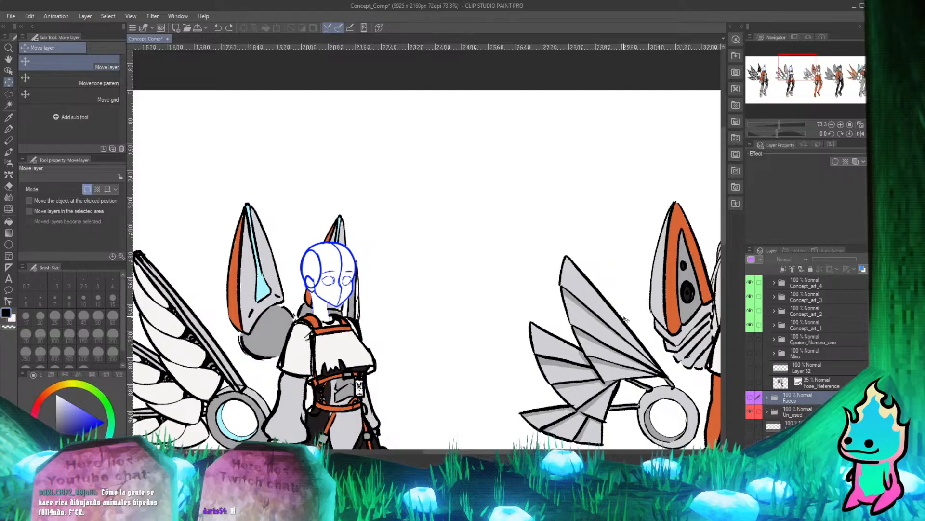
scroll(470, 235, down, 3)
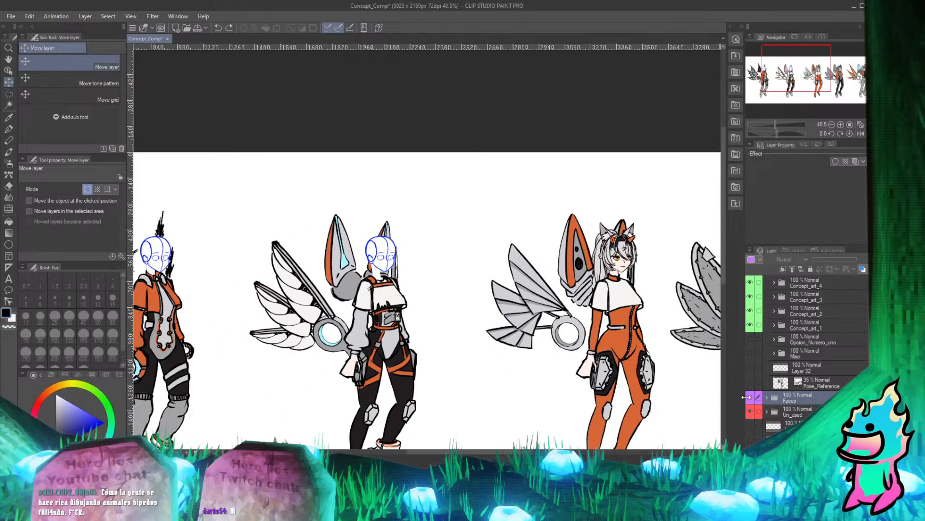
scroll(434, 229, down, 1)
scroll(451, 223, up, 3)
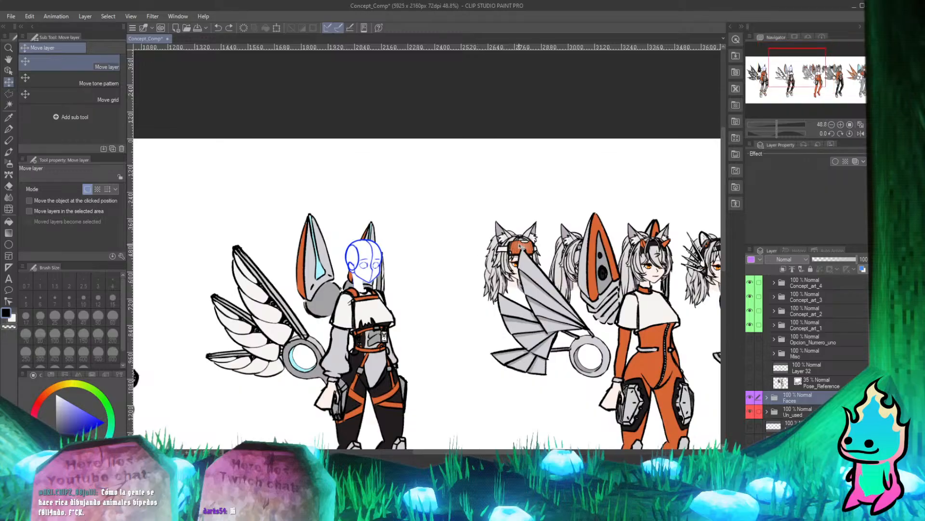
drag(495, 248, 303, 263)
Shift the Faces artwork so the face with the black cat-eared visor covers the blue placeholder head.
scroll(309, 264, up, 6)
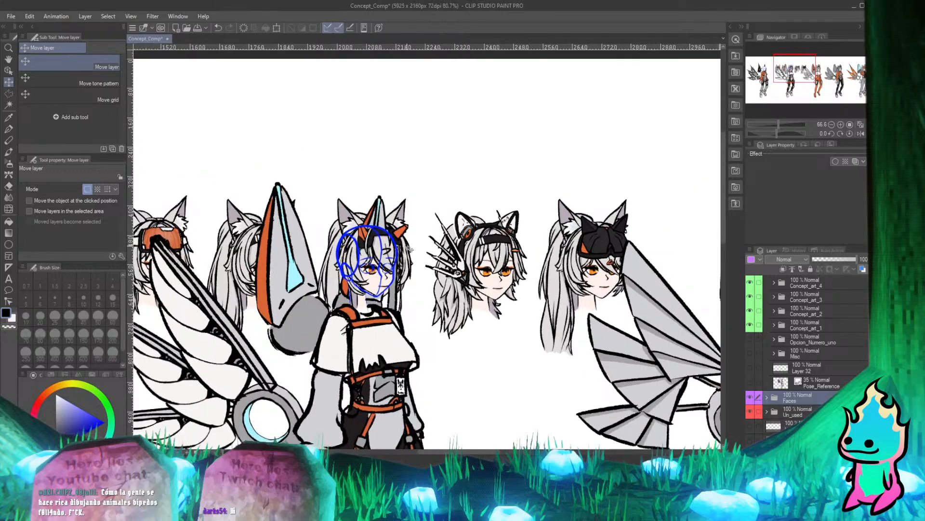
scroll(416, 247, down, 7)
scroll(449, 245, up, 1)
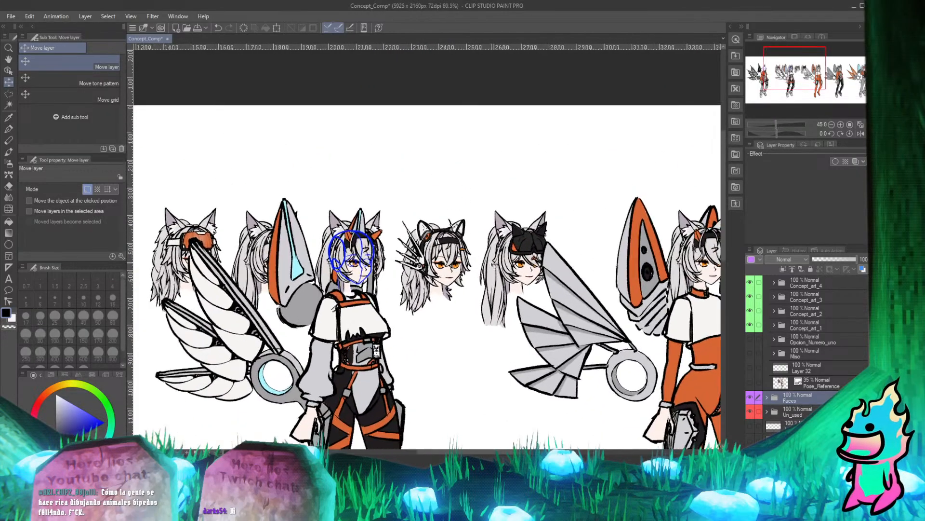
scroll(443, 260, down, 2)
scroll(440, 269, up, 3)
scroll(440, 269, up, 1)
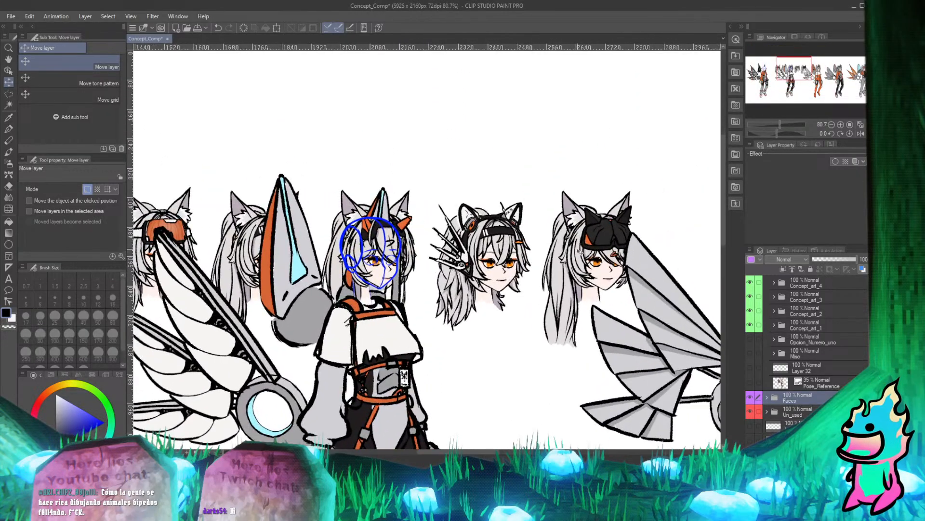
drag(608, 255, 351, 249)
Fine-tune the black-visor face's position against the blue guide's eyes and neck, check the fit, and save the document.
scroll(368, 268, up, 15)
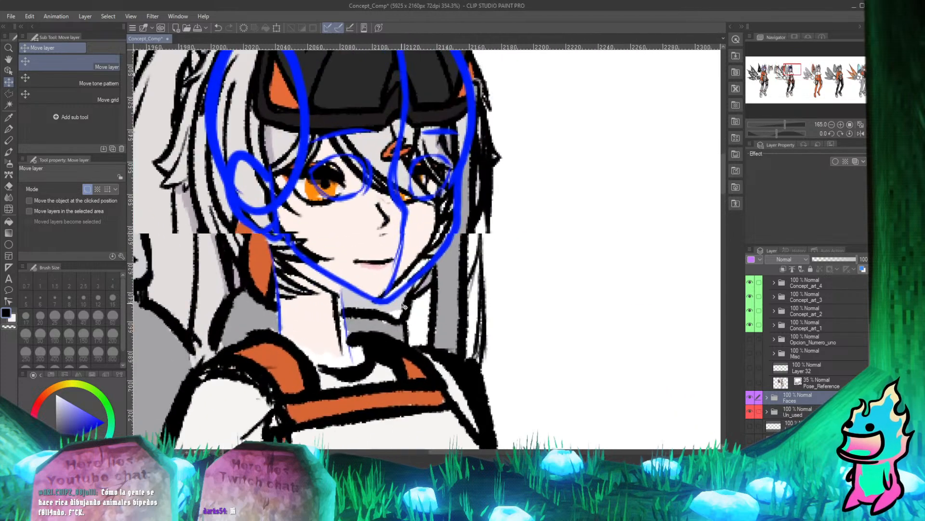
drag(368, 227, 372, 251)
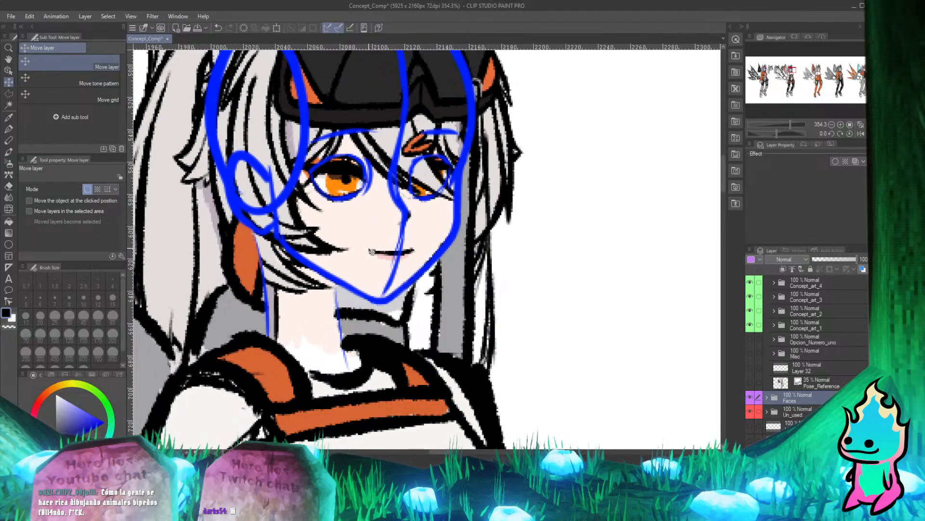
scroll(352, 235, down, 15)
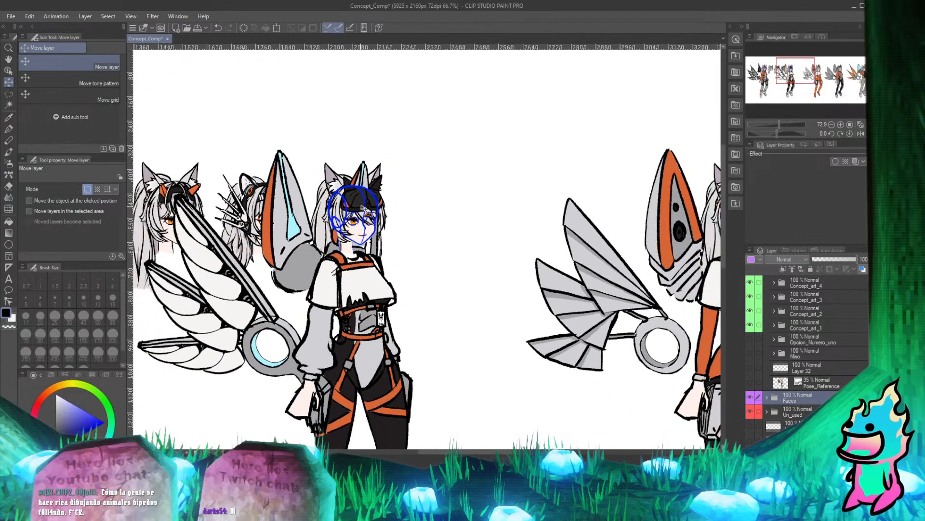
scroll(380, 215, down, 3)
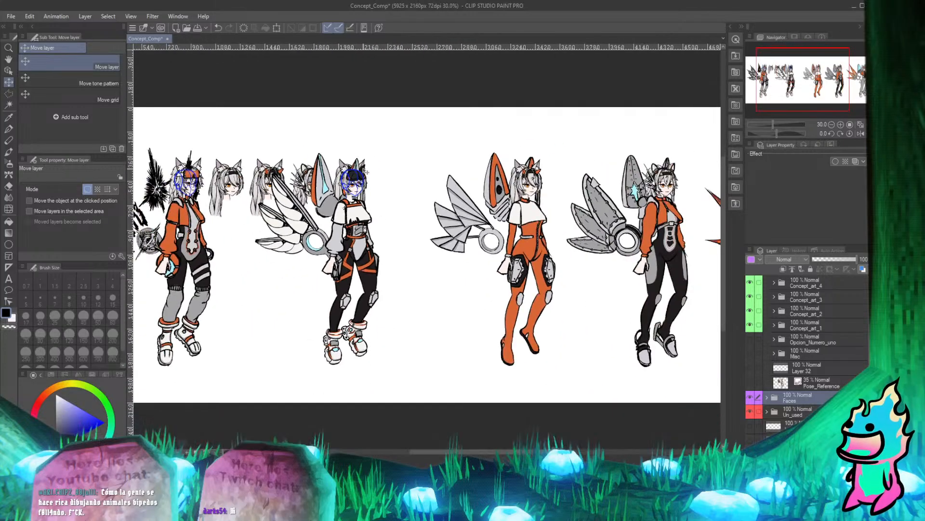
scroll(354, 181, up, 8)
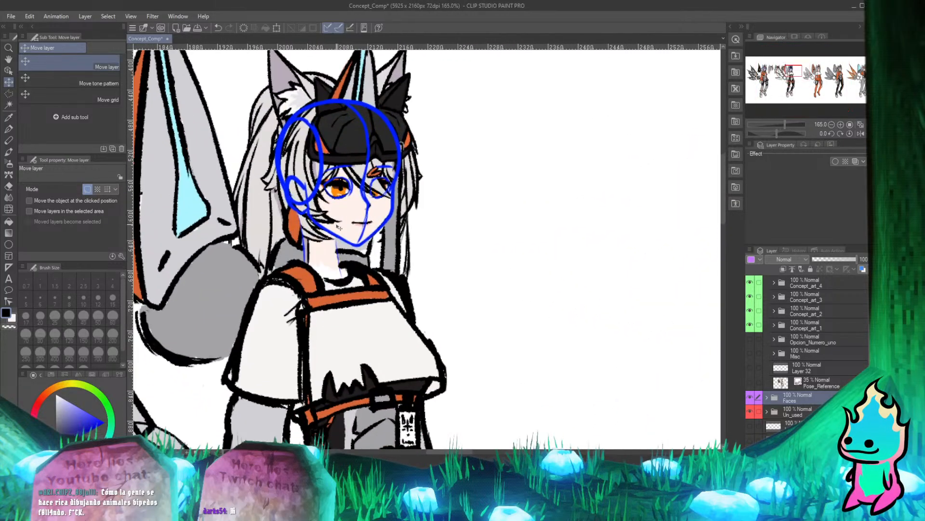
scroll(316, 197, down, 3)
scroll(322, 201, up, 3)
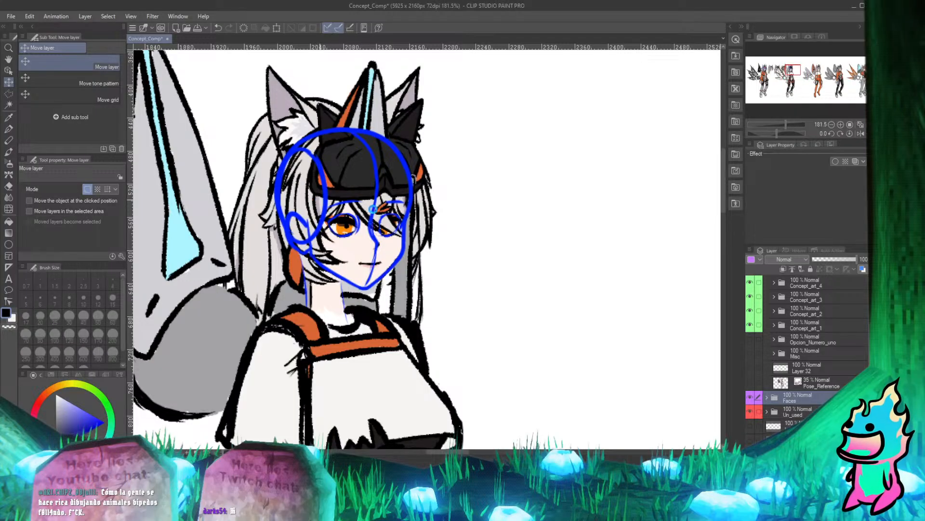
key(ctrl+s)
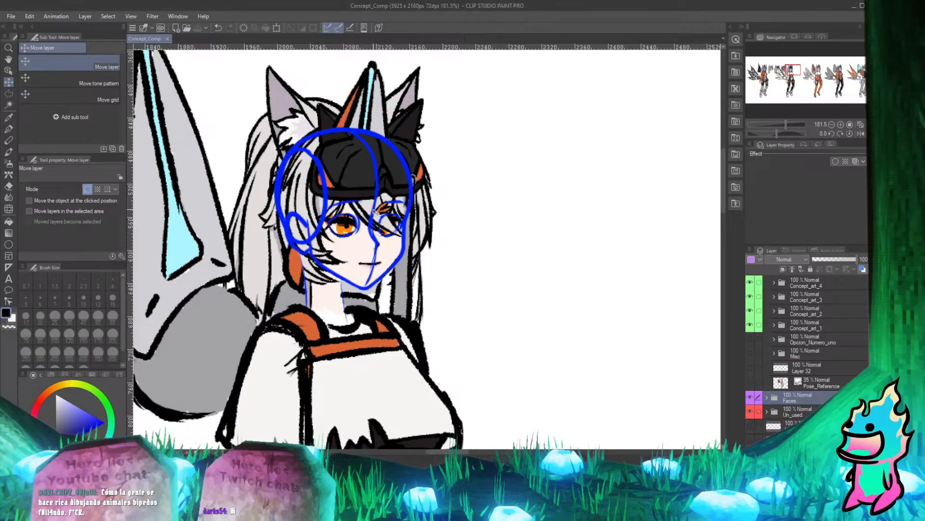
Move the black-visor face's folder out of Faces into Concept_art_2, and collapse and hide the Faces folder.
scroll(386, 140, up, 8)
scroll(357, 116, down, 6)
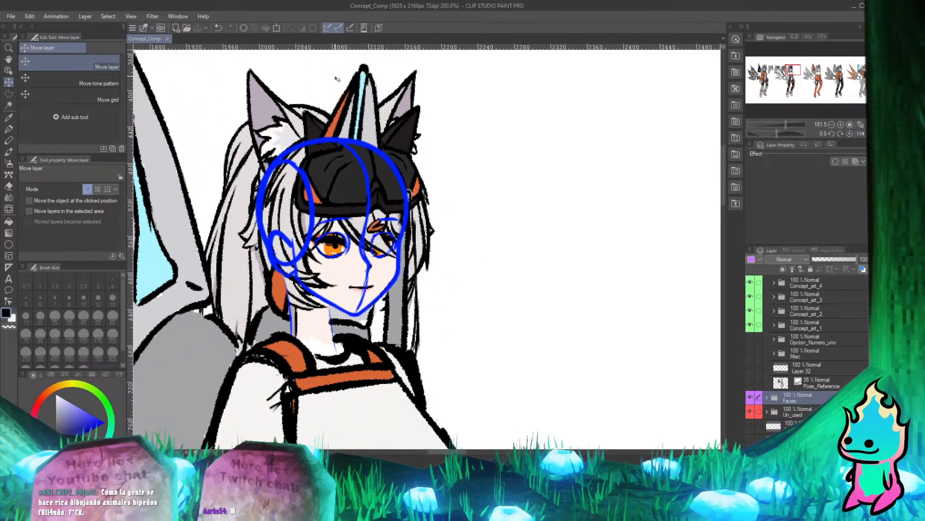
scroll(337, 80, up, 5)
scroll(337, 80, down, 3)
scroll(337, 80, down, 2)
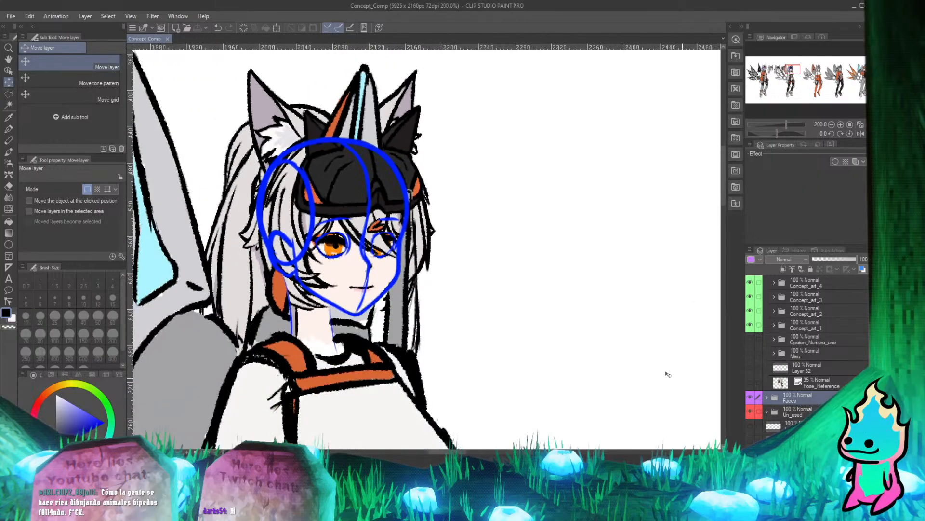
scroll(668, 375, down, 4)
scroll(462, 208, up, 3)
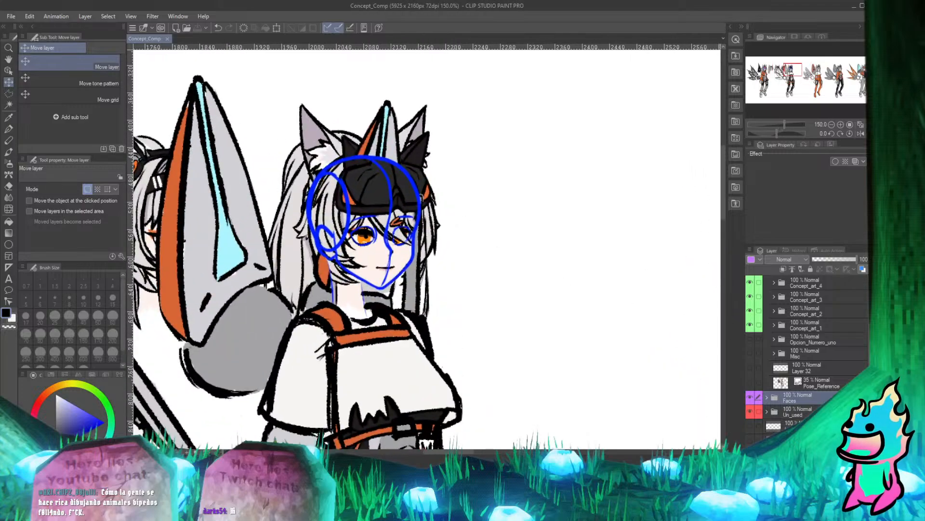
click(767, 397)
scroll(806, 357, down, 2)
scroll(806, 357, up, 2)
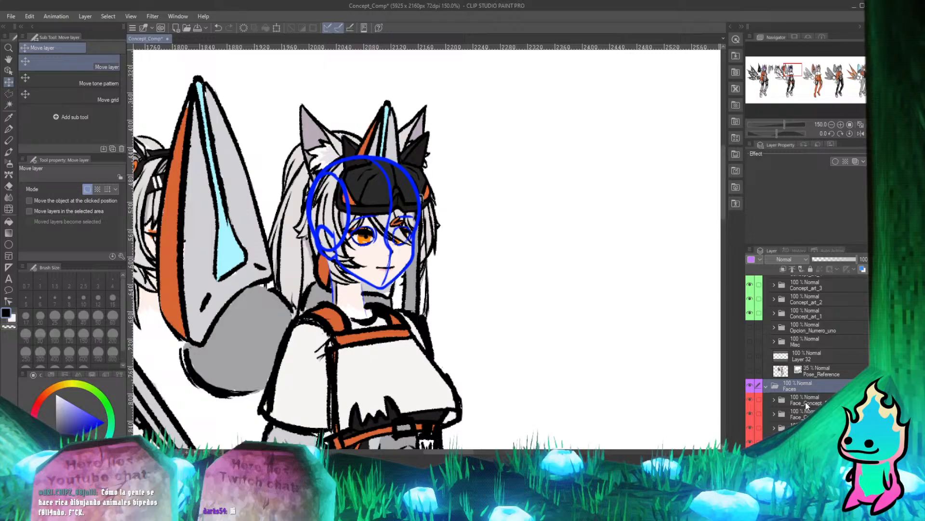
drag(809, 402, 819, 304)
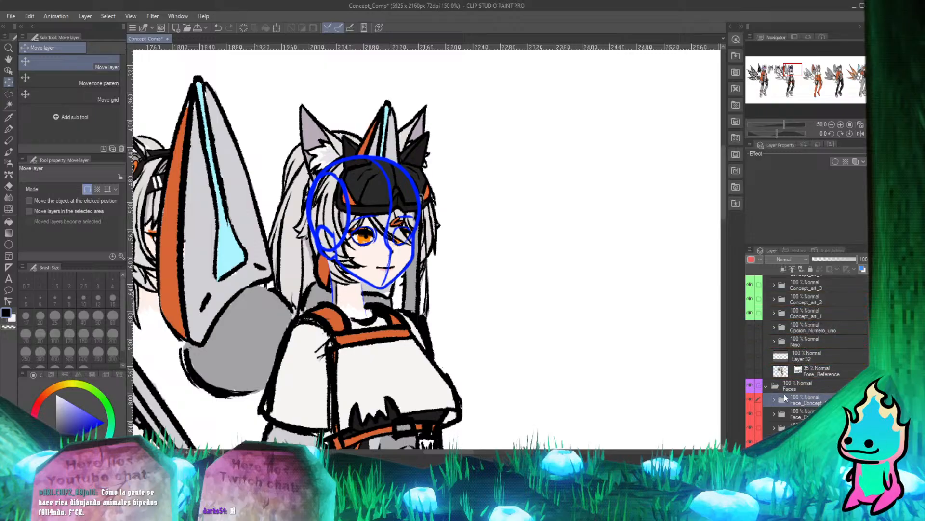
click(767, 387)
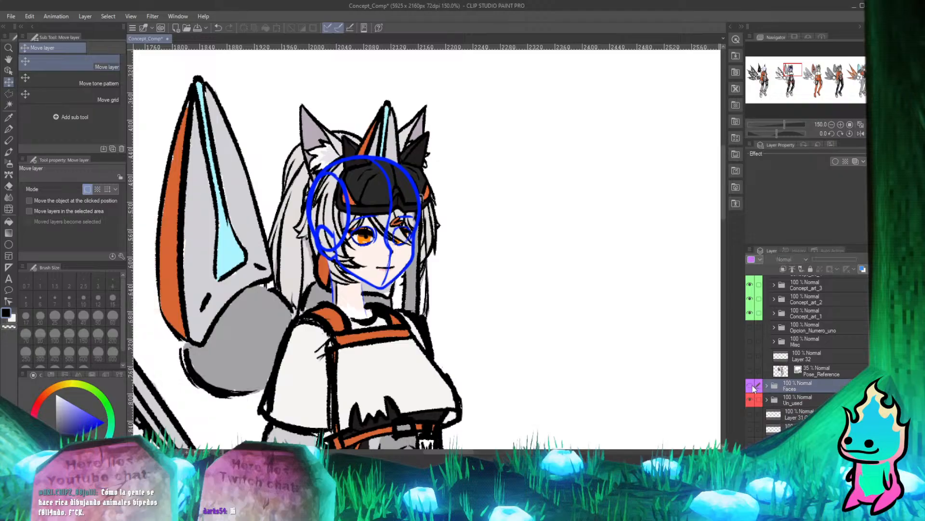
Expand Concept_art_2, and show the Concept_3 designs beside the current characters for comparison before hiding them again.
click(774, 300)
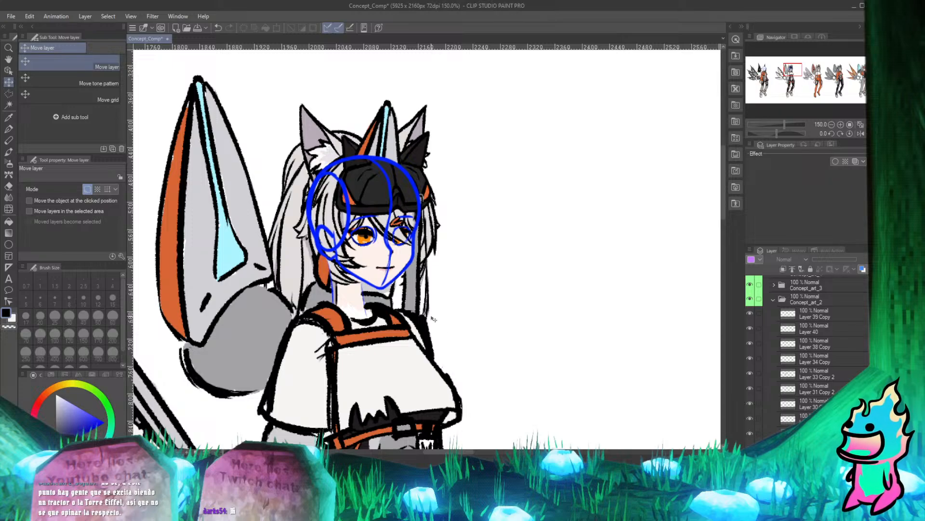
scroll(434, 320, down, 6)
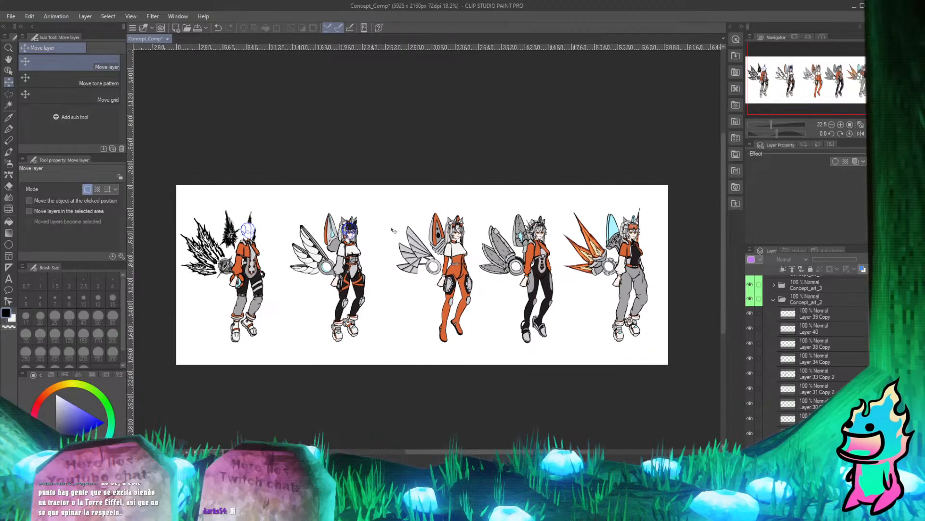
scroll(785, 315, up, 3)
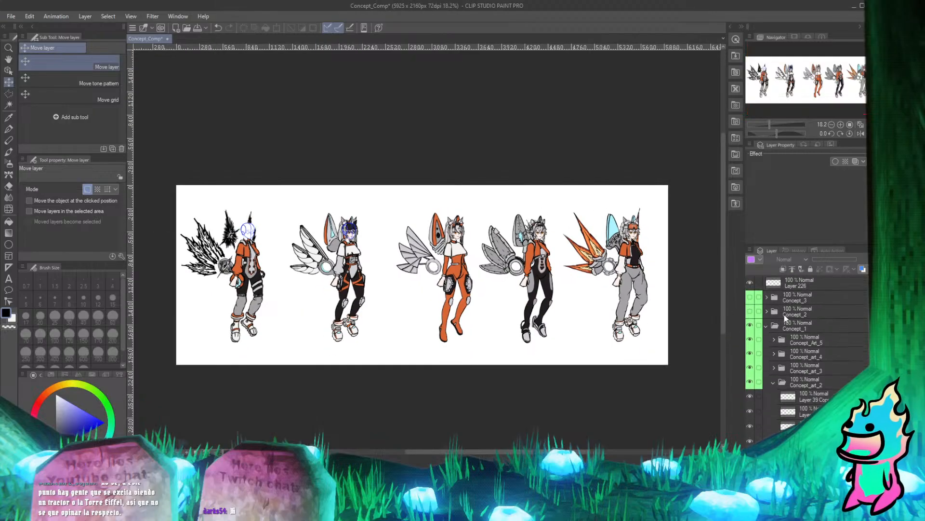
click(751, 297)
scroll(377, 412, up, 2)
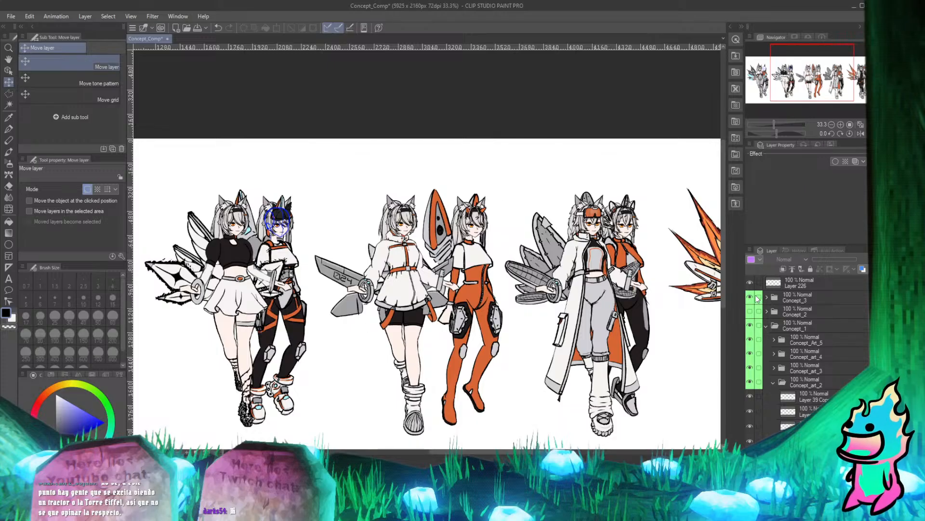
click(755, 297)
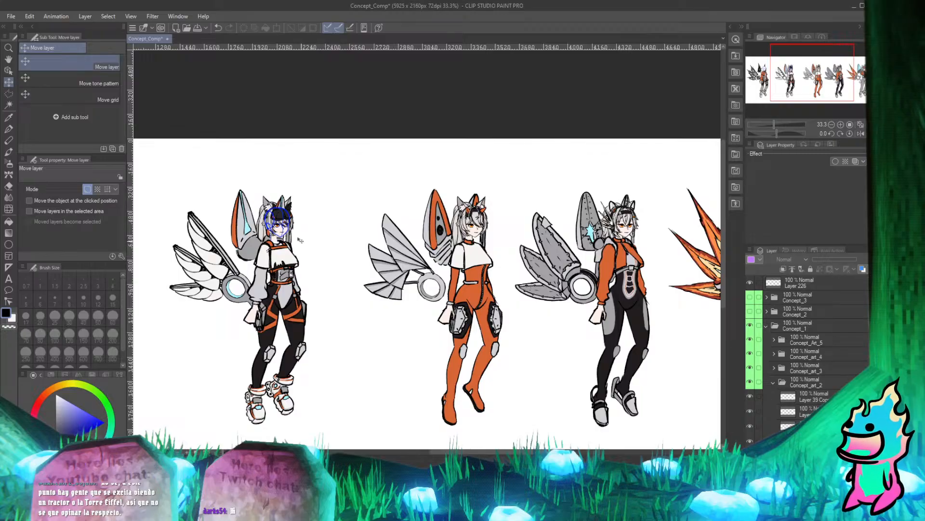
Check which artwork Concept_art_2 holds by switching its visibility off and on, and leave its layer list expanded.
scroll(300, 239, up, 5)
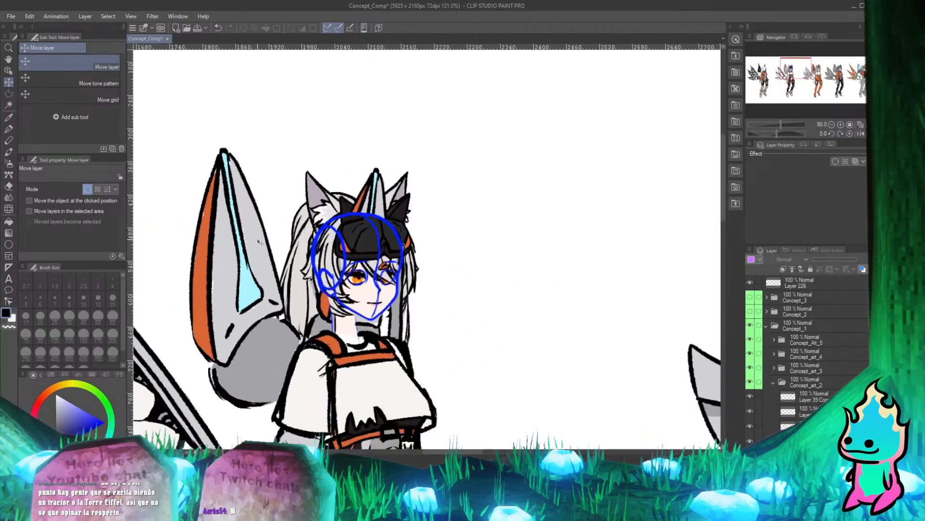
scroll(259, 242, up, 1)
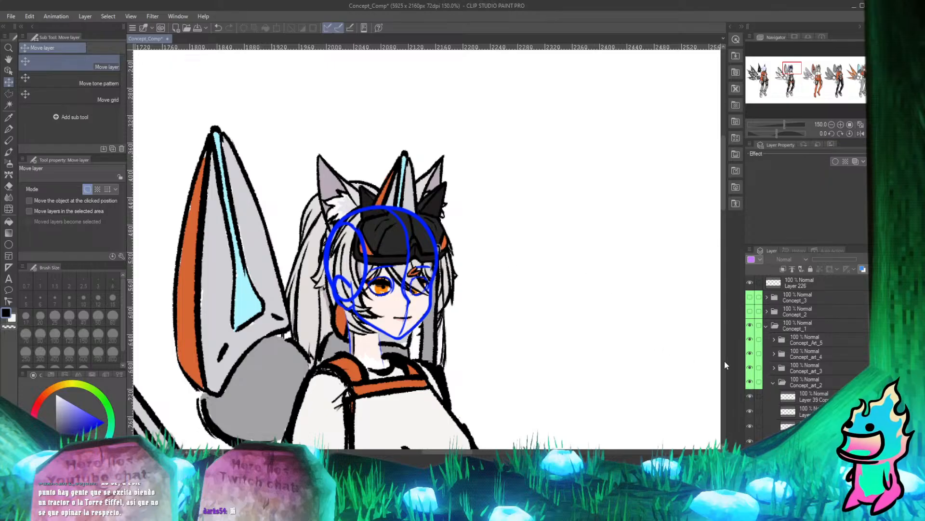
click(772, 381)
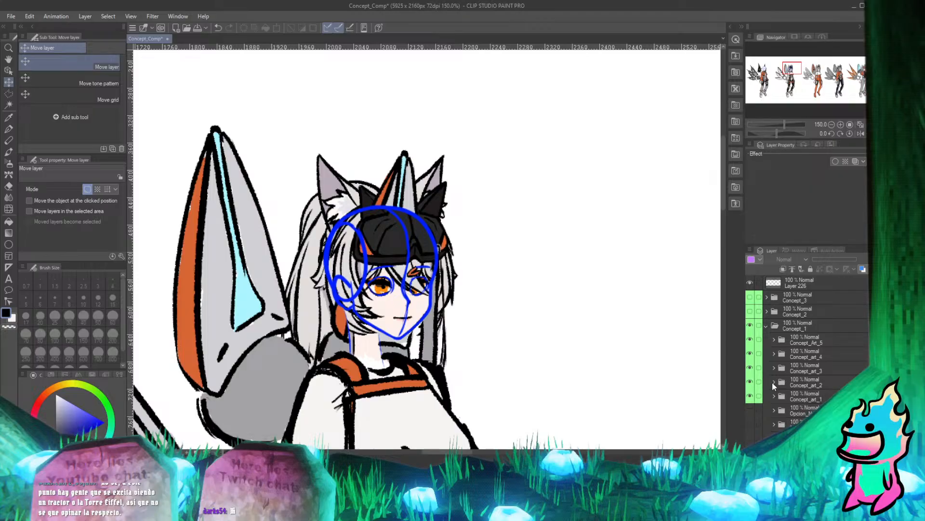
scroll(803, 376, down, 1)
scroll(803, 376, down, 2)
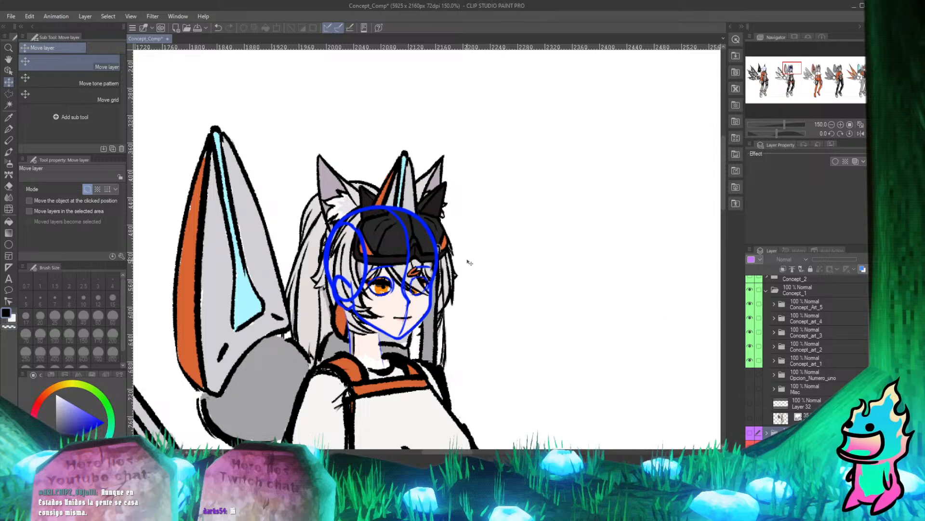
scroll(467, 262, down, 2)
scroll(467, 242, up, 3)
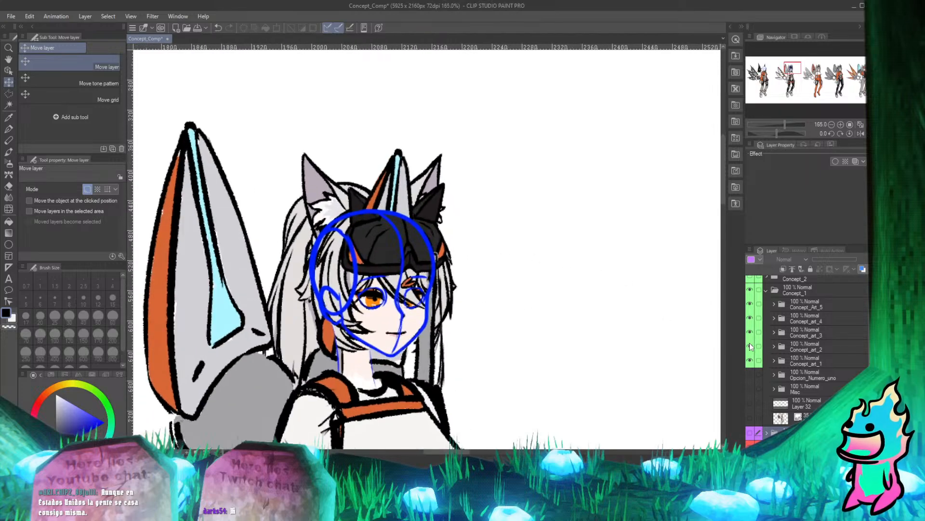
click(750, 343)
click(750, 343)
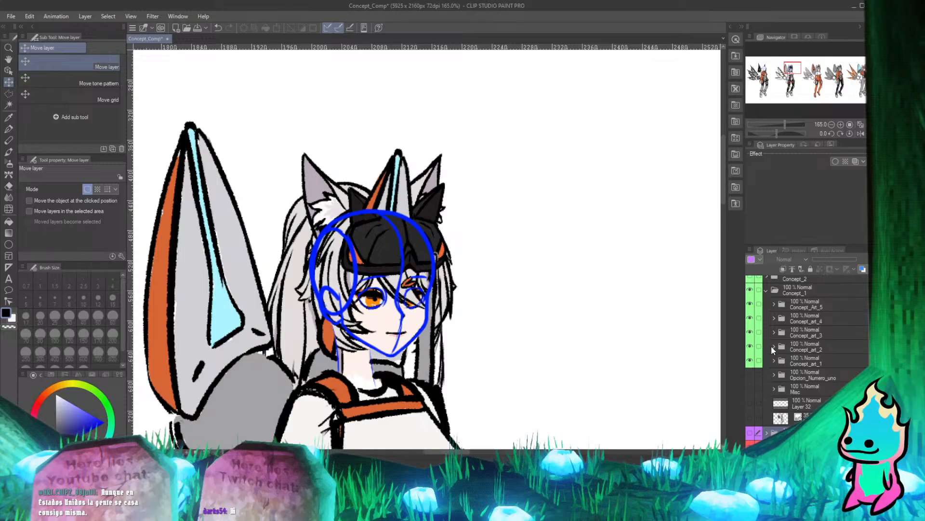
click(773, 346)
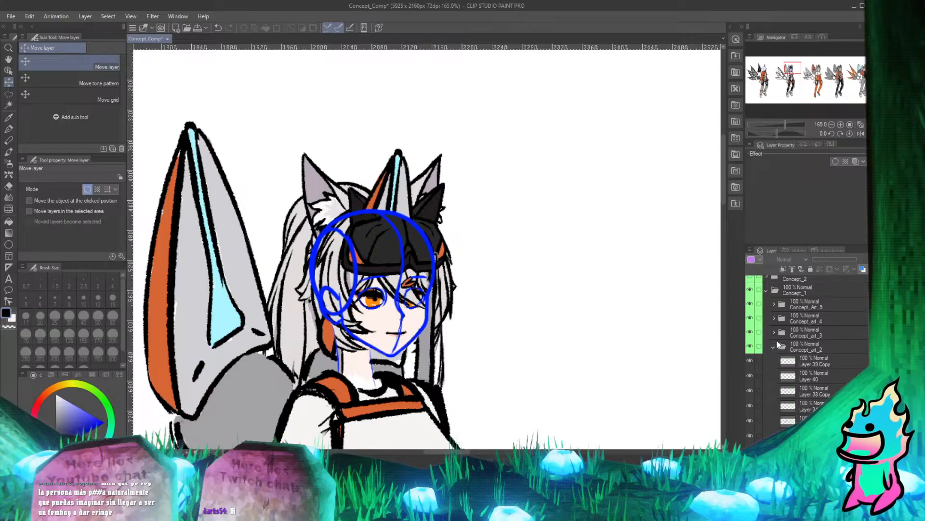
Inspect the top of the black-visor head where the wing spike overlaps the ears, and switch to the Real G-Pen.
scroll(458, 265, down, 2)
scroll(457, 265, down, 4)
scroll(413, 254, up, 7)
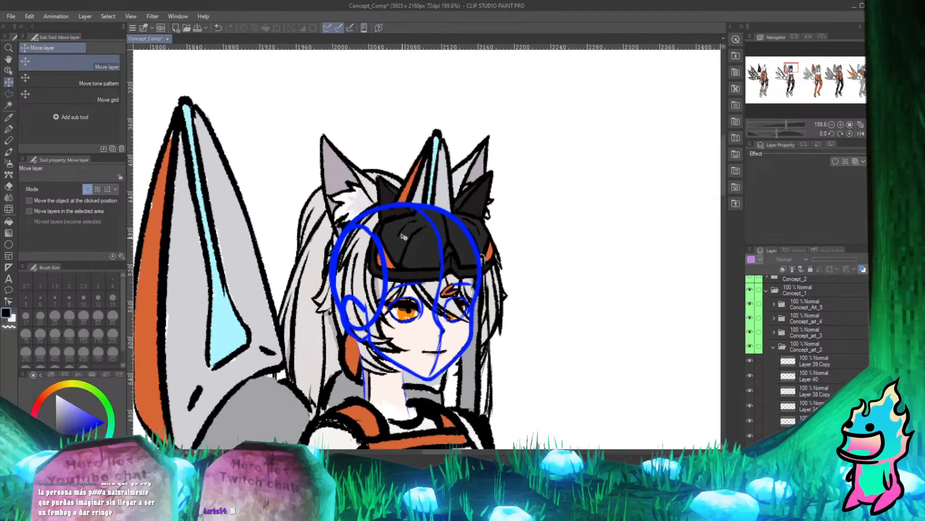
scroll(401, 198, down, 5)
scroll(402, 196, up, 6)
scroll(401, 196, up, 3)
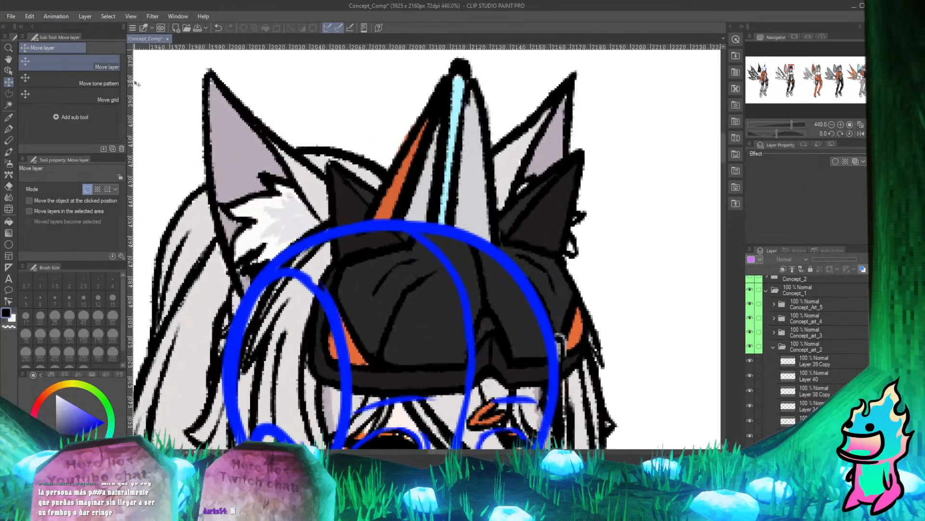
click(9, 129)
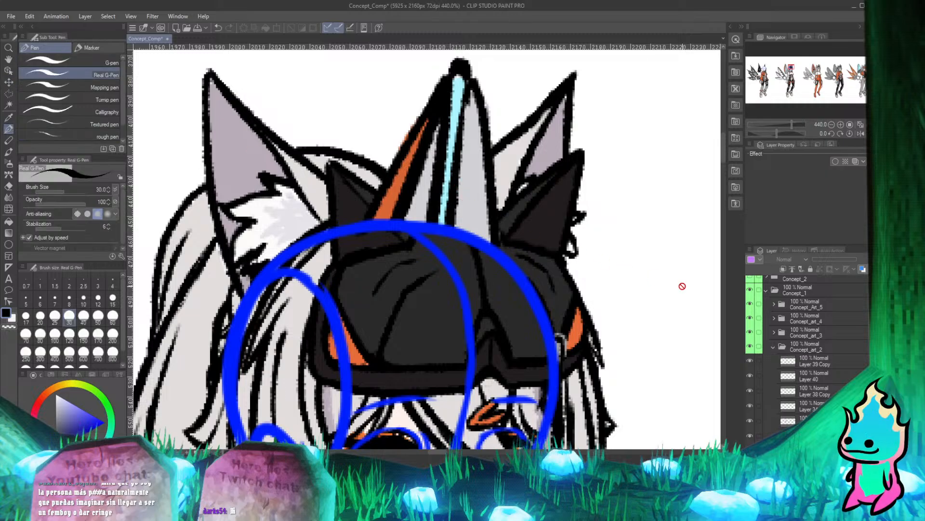
scroll(482, 229, down, 2)
scroll(482, 229, up, 3)
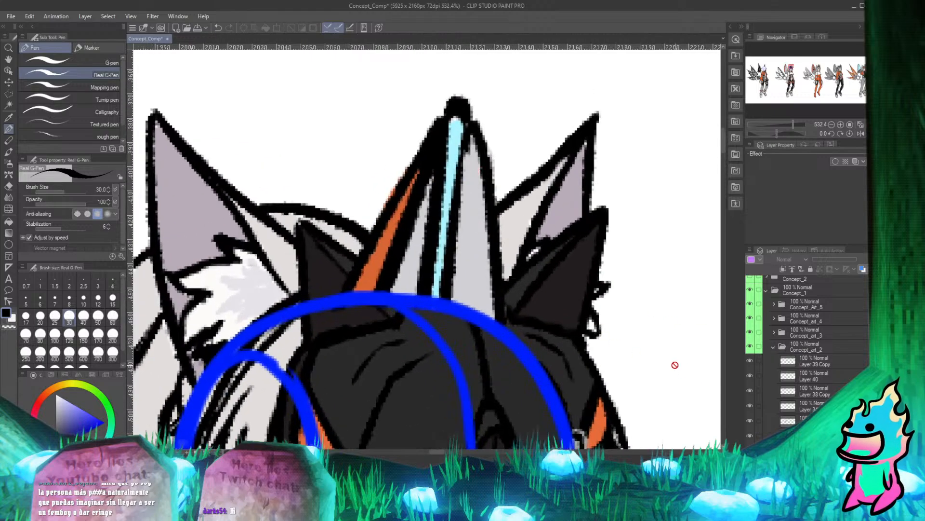
Find the wing's colour layer in Concept_art_2 by switching Layer 61's visibility off and on, and select that layer.
scroll(787, 353, down, 3)
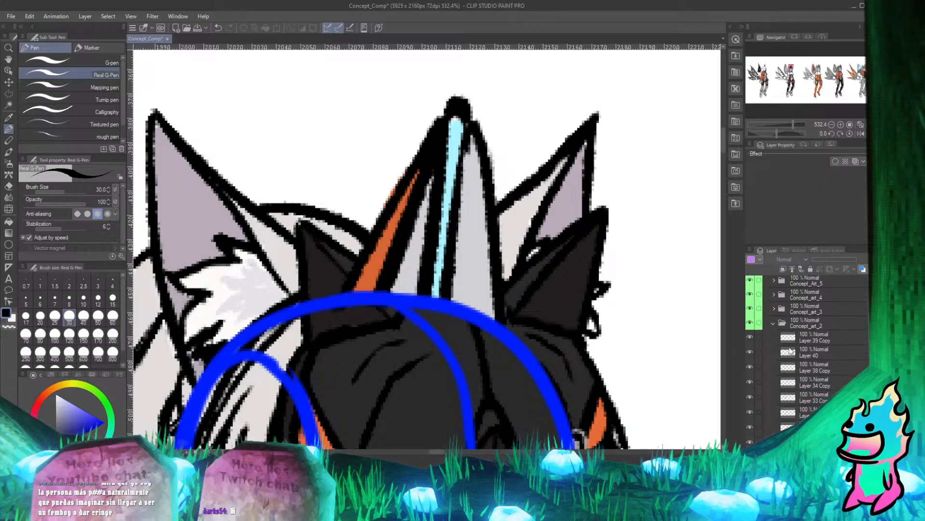
scroll(787, 352, down, 3)
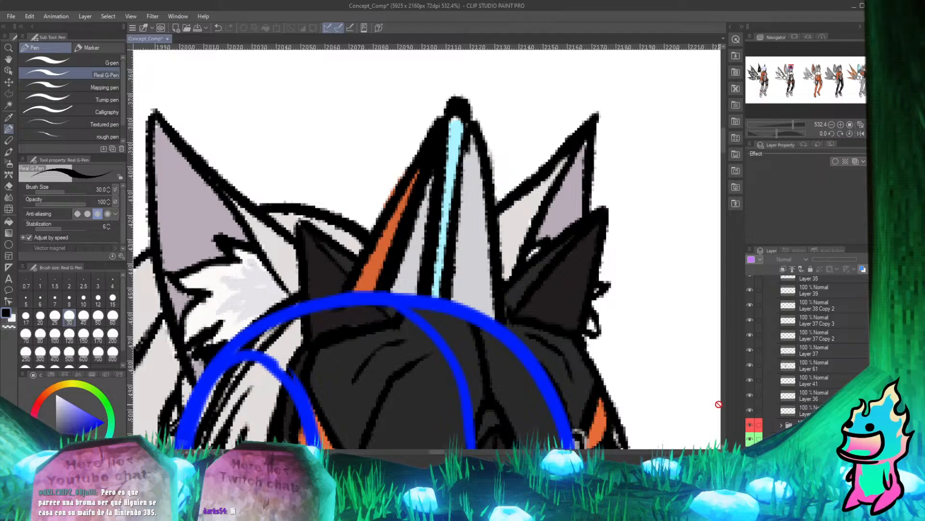
scroll(409, 179, down, 2)
scroll(402, 159, up, 1)
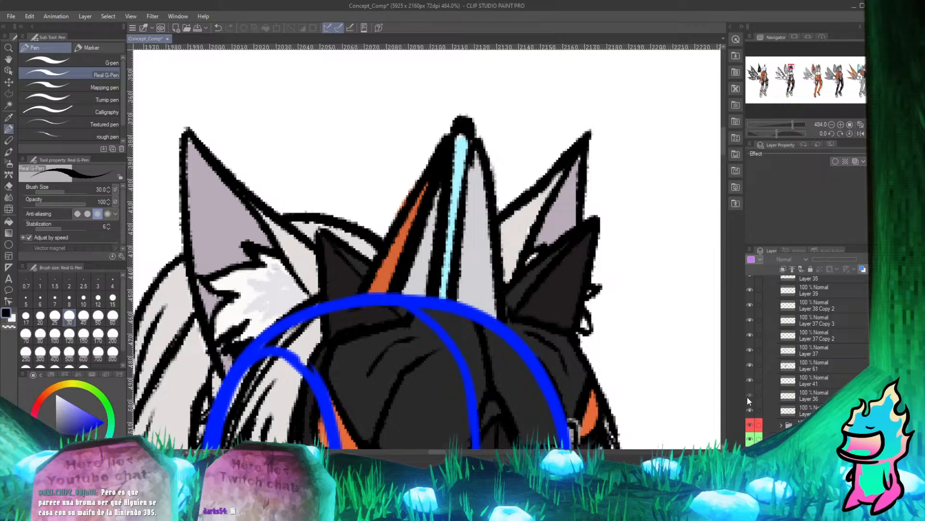
click(750, 365)
click(750, 364)
click(750, 365)
click(750, 365)
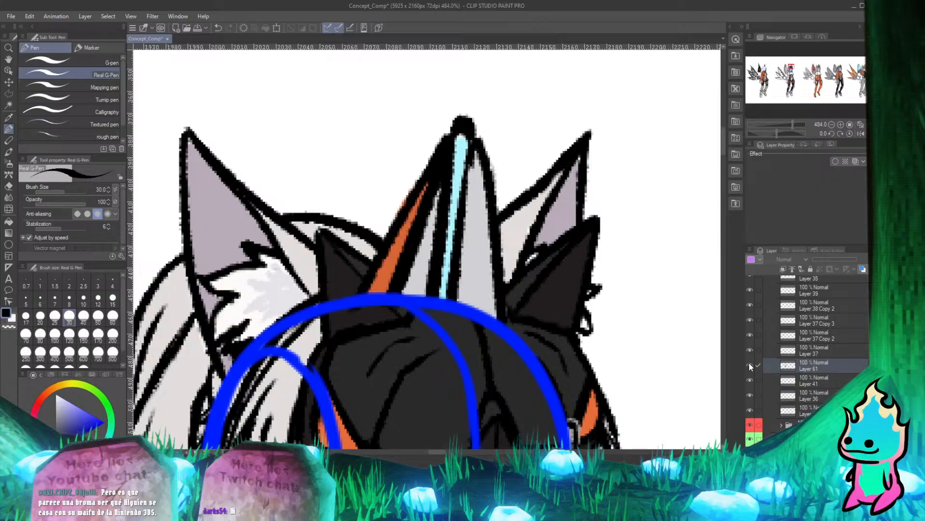
click(750, 365)
click(750, 364)
click(789, 368)
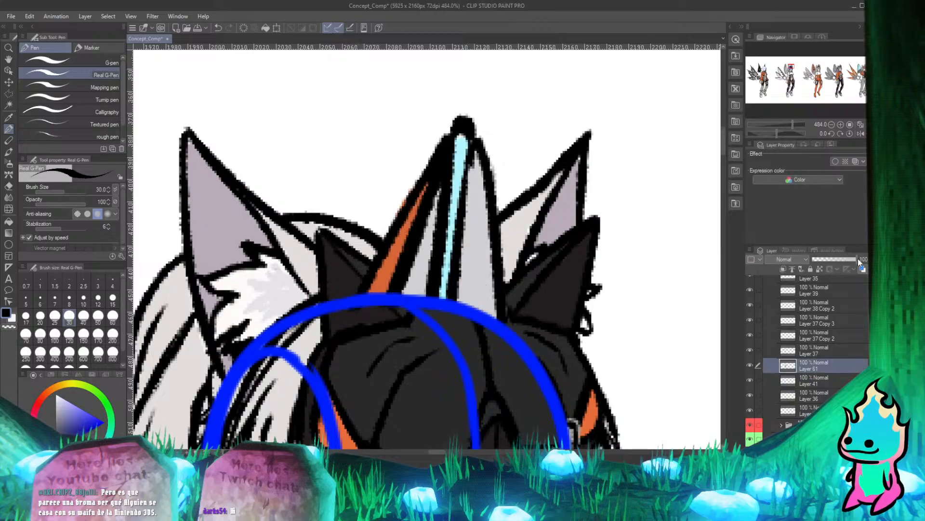
Lower Layer 61's opacity to about 45 % so the head artwork beneath it shows through.
drag(838, 261, 824, 258)
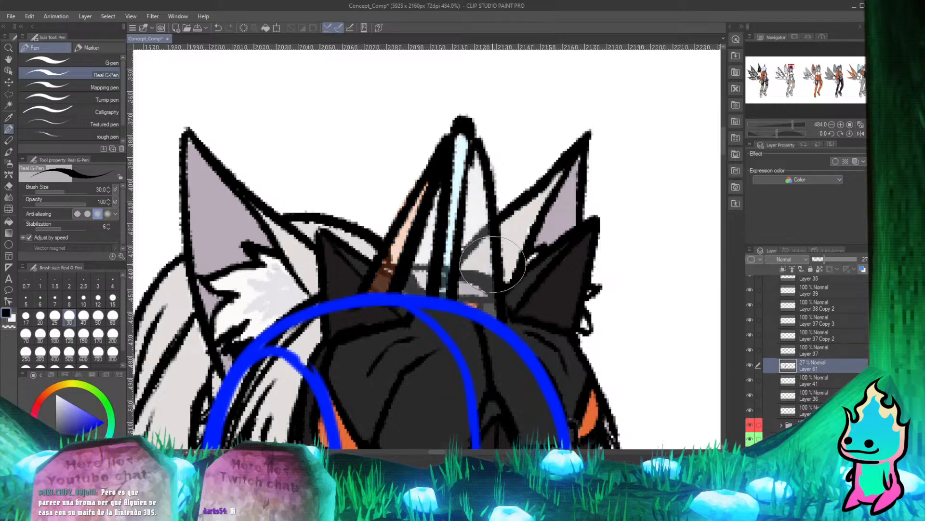
key(e)
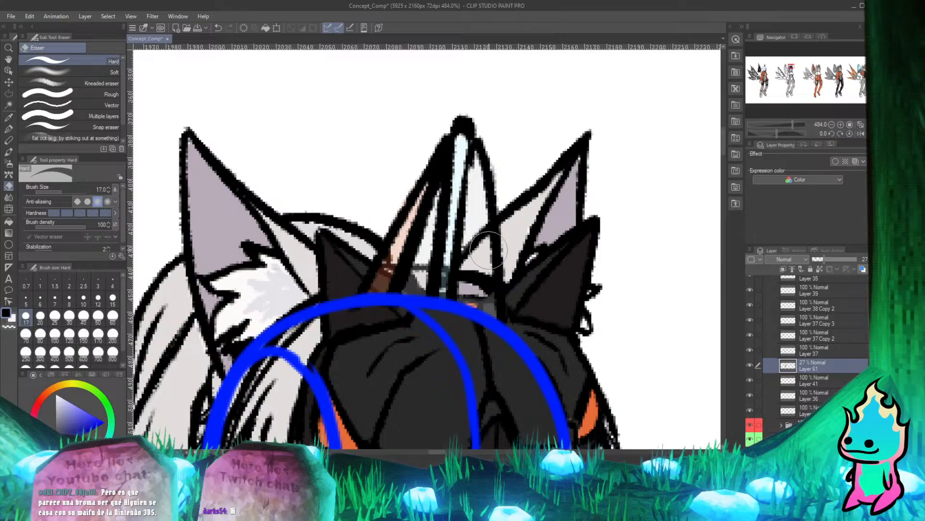
key(p)
drag(830, 261, 834, 262)
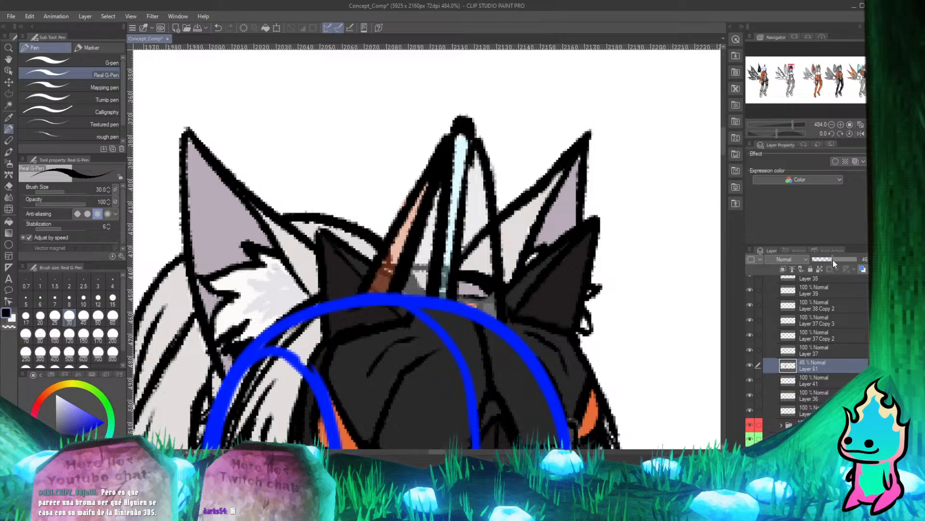
Erase the wing spike's colour on Layer 61 where its base covers the hair and the black ear.
key(e)
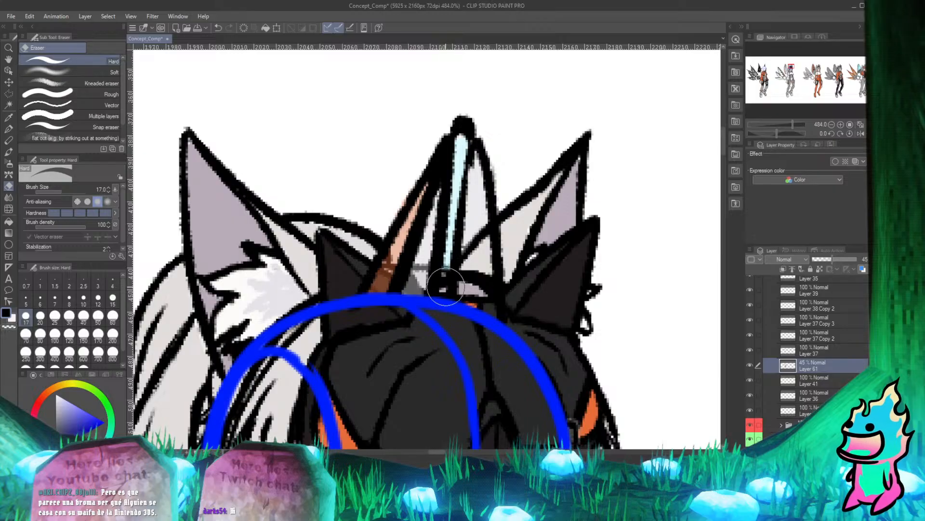
mouse_move(430, 309)
mouse_down()
mouse_move(419, 293)
mouse_move(428, 283)
mouse_move(419, 289)
mouse_move(399, 275)
mouse_move(382, 289)
mouse_move(398, 285)
mouse_up()
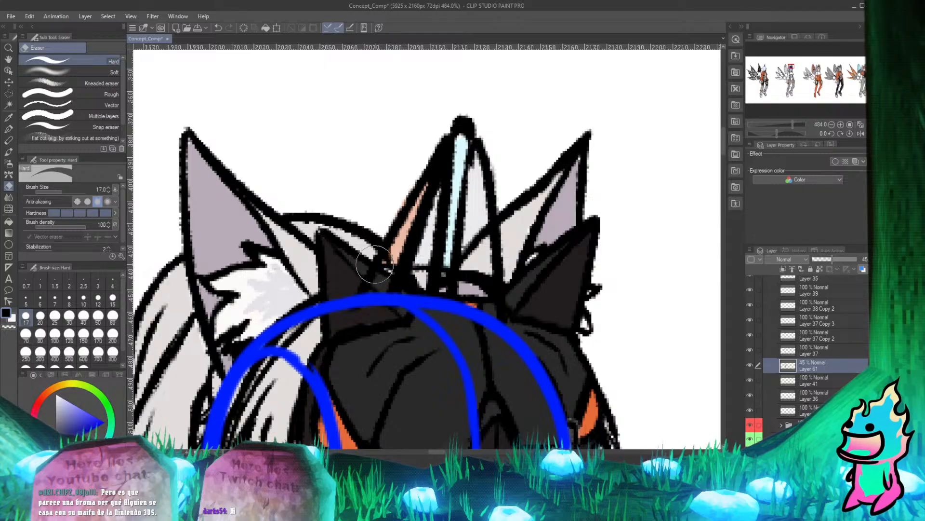
key(p)
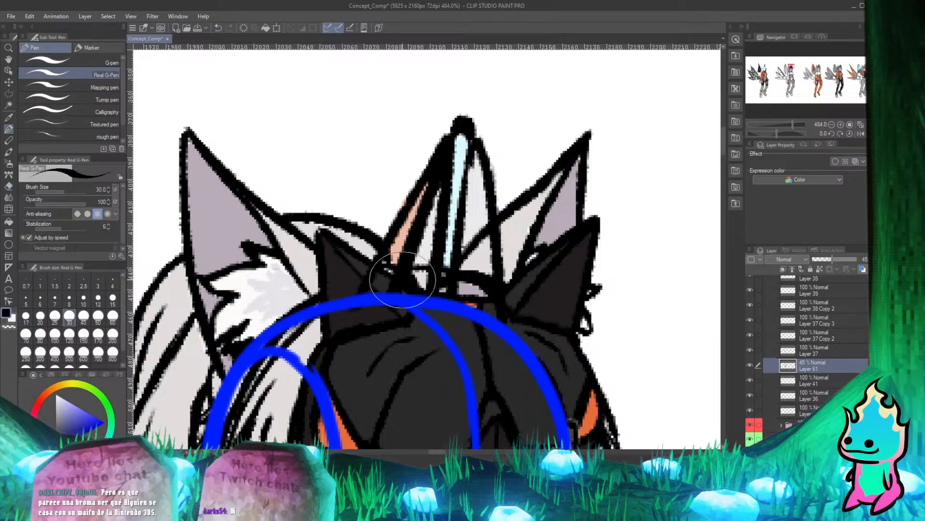
Identify the wing spike's line art by switching Layer 38 Copy 2's visibility off and on, and select that layer.
scroll(401, 300, up, 4)
scroll(296, 277, down, 3)
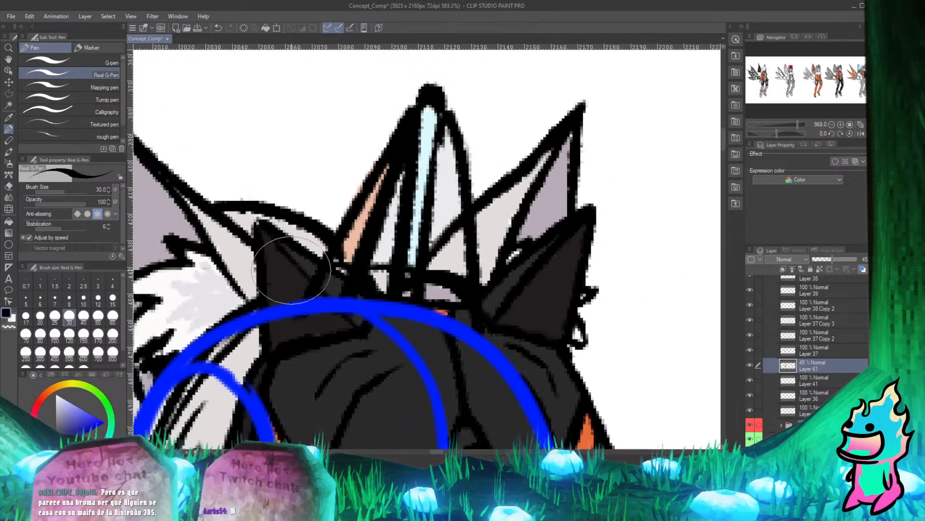
scroll(262, 267, up, 2)
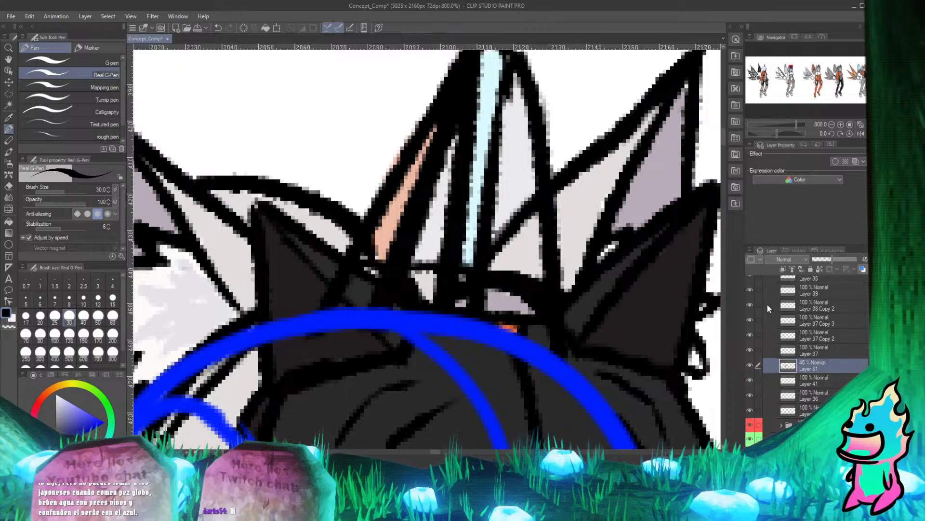
scroll(313, 197, down, 8)
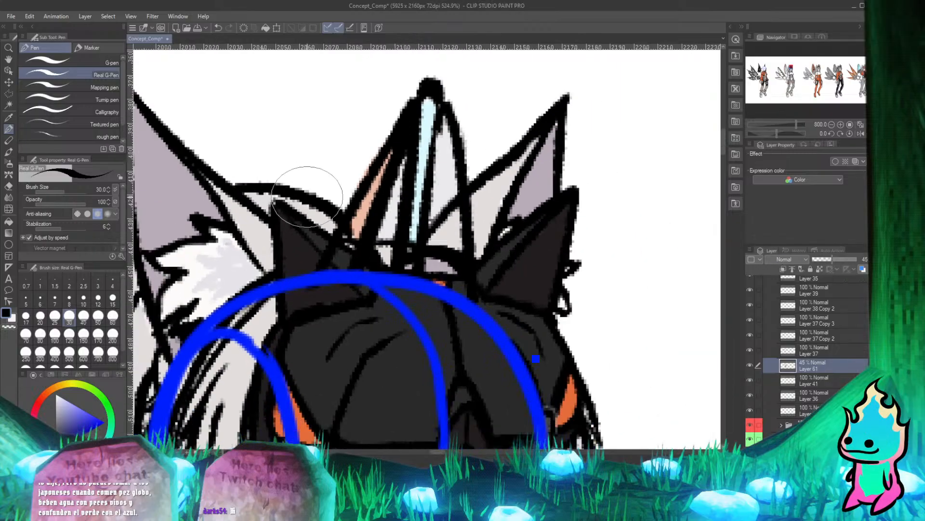
scroll(406, 192, up, 4)
scroll(406, 192, up, 1)
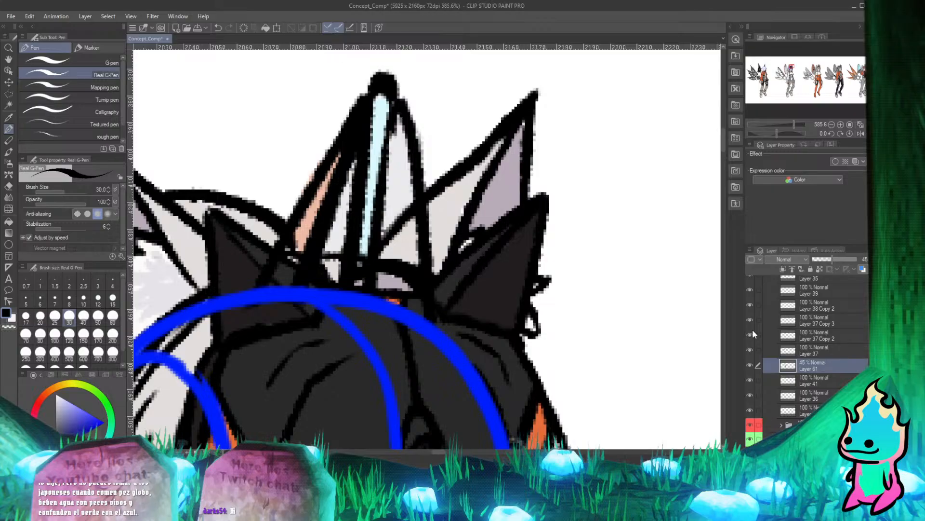
click(749, 306)
click(749, 305)
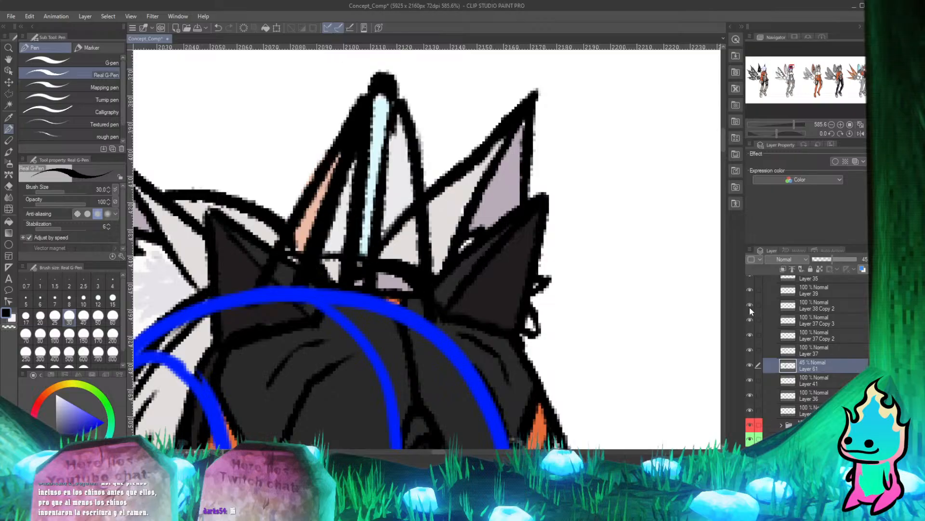
click(750, 305)
click(749, 306)
click(808, 305)
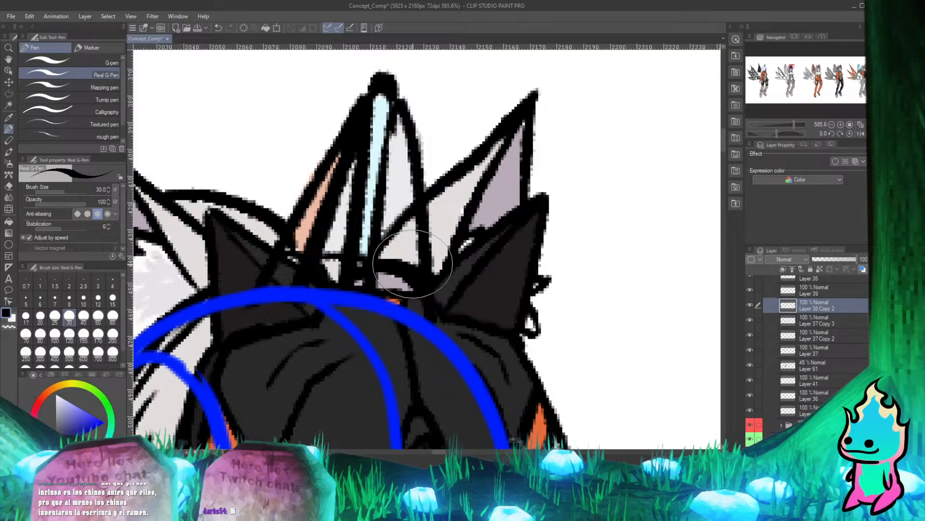
Erase the spike's outlines on Layer 38 Copy 2 where they cross the white ear and the hair between the black ears.
key(e)
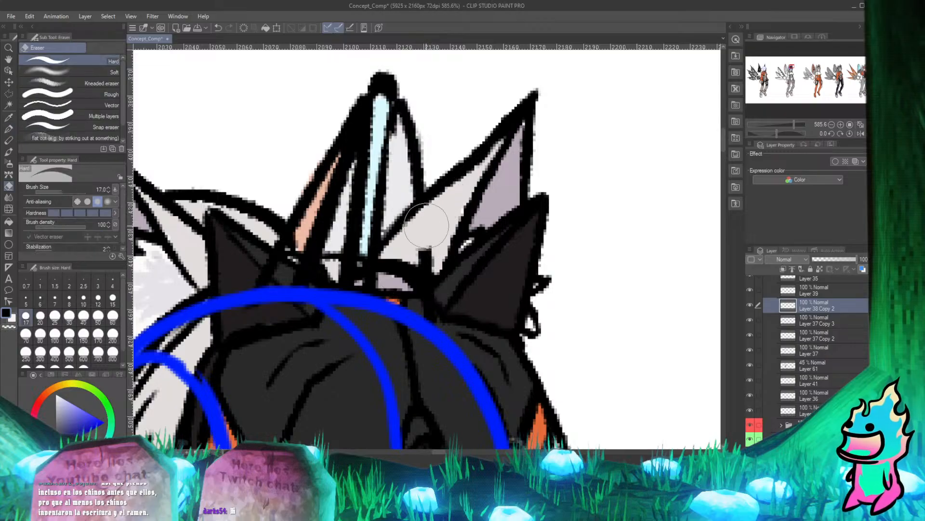
drag(427, 225, 414, 274)
key(p)
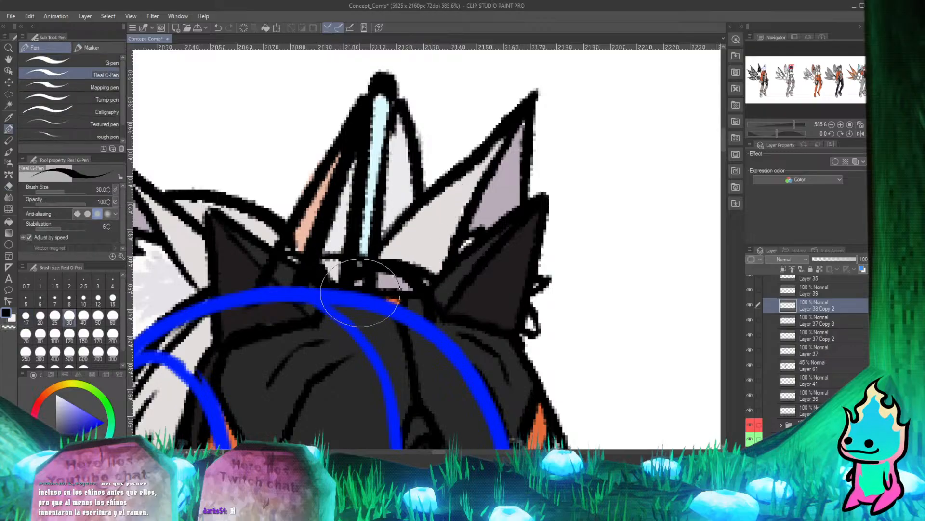
key(e)
mouse_move(333, 289)
mouse_down()
mouse_move(411, 310)
mouse_move(420, 266)
mouse_move(400, 304)
mouse_move(340, 283)
mouse_move(380, 289)
mouse_move(347, 278)
mouse_move(372, 286)
mouse_up()
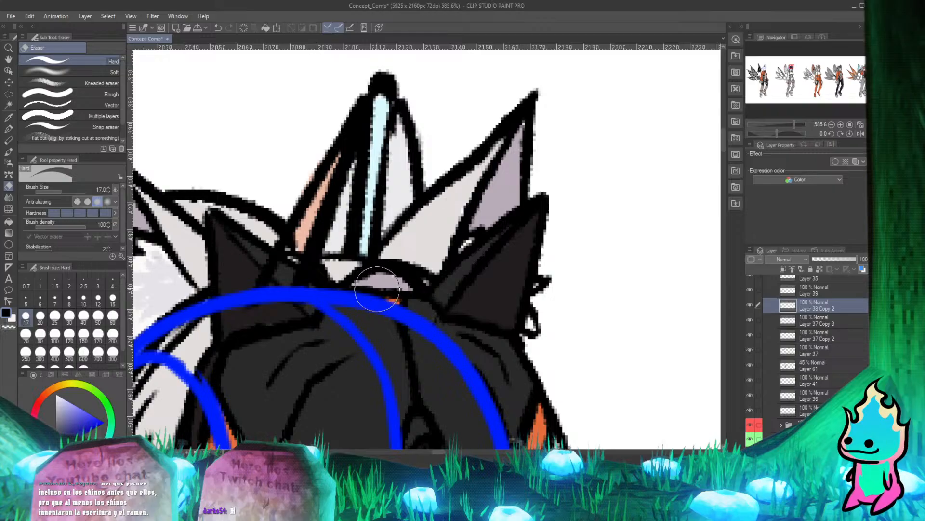
key(p)
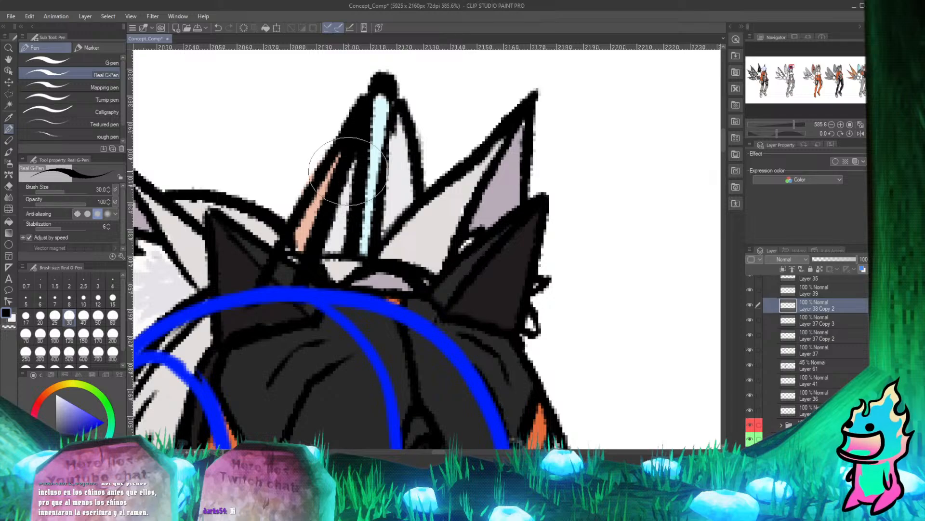
Erase the spike's remaining outlines that cross the black ear on the left of the visor.
key(e)
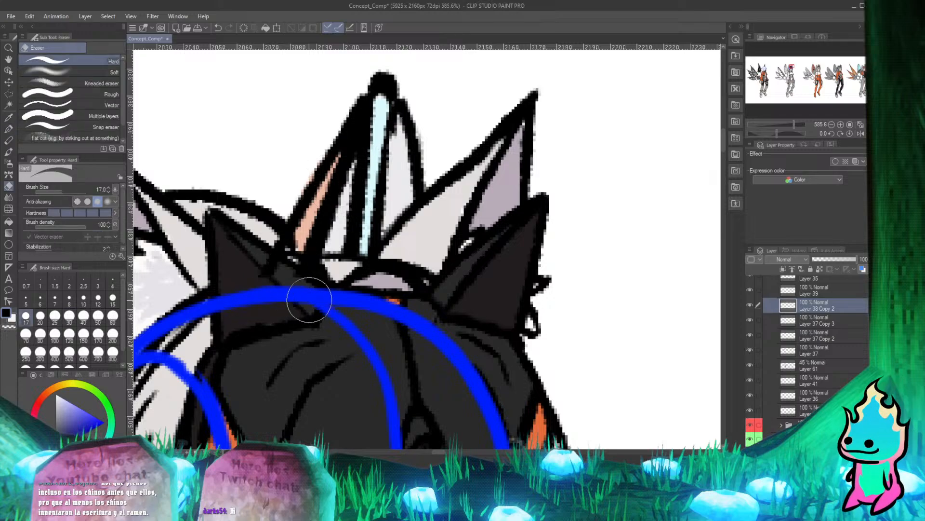
mouse_move(323, 287)
mouse_down()
mouse_move(291, 282)
mouse_move(335, 281)
mouse_move(265, 264)
mouse_move(269, 244)
mouse_move(289, 282)
mouse_move(356, 286)
mouse_move(334, 277)
mouse_move(299, 283)
mouse_move(289, 274)
mouse_move(373, 287)
mouse_up()
key(p)
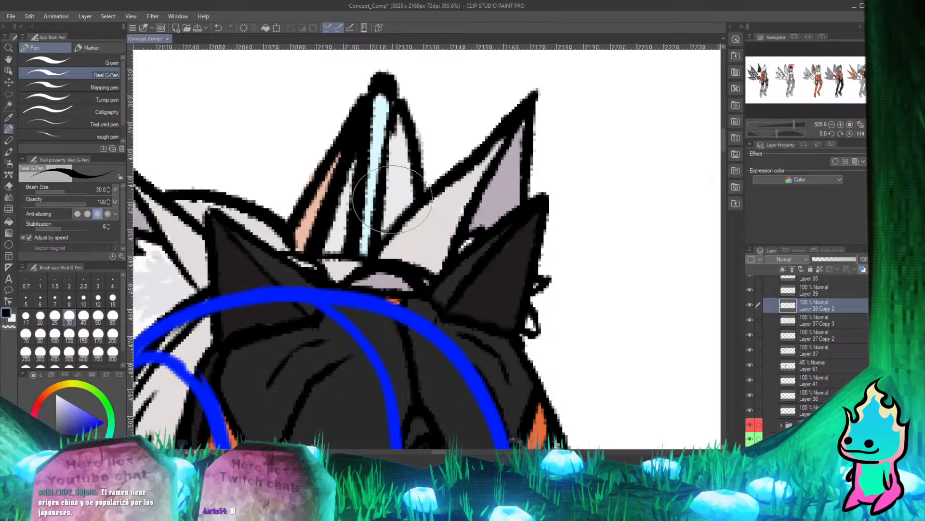
Check the cleaned-up head against the whole upper body by switching Layer 38 Copy 2's visibility off and on.
scroll(392, 200, down, 5)
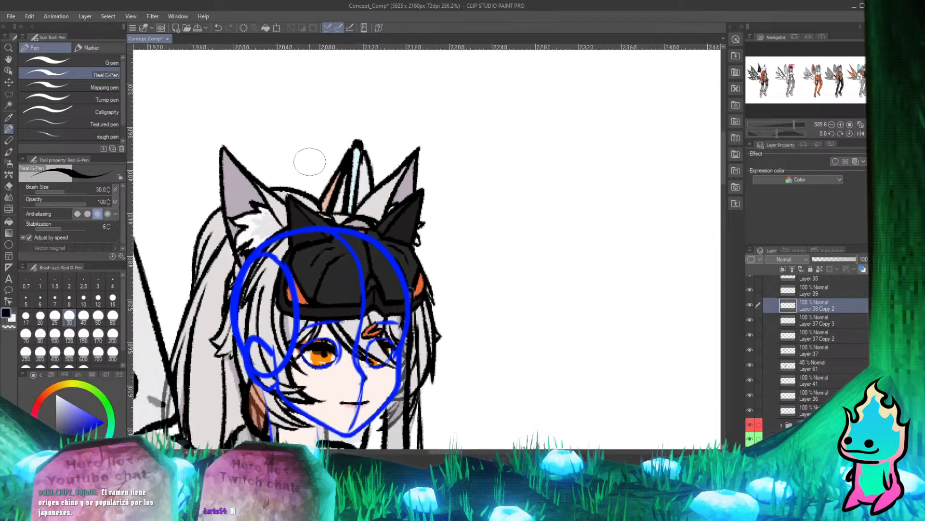
scroll(296, 172, up, 3)
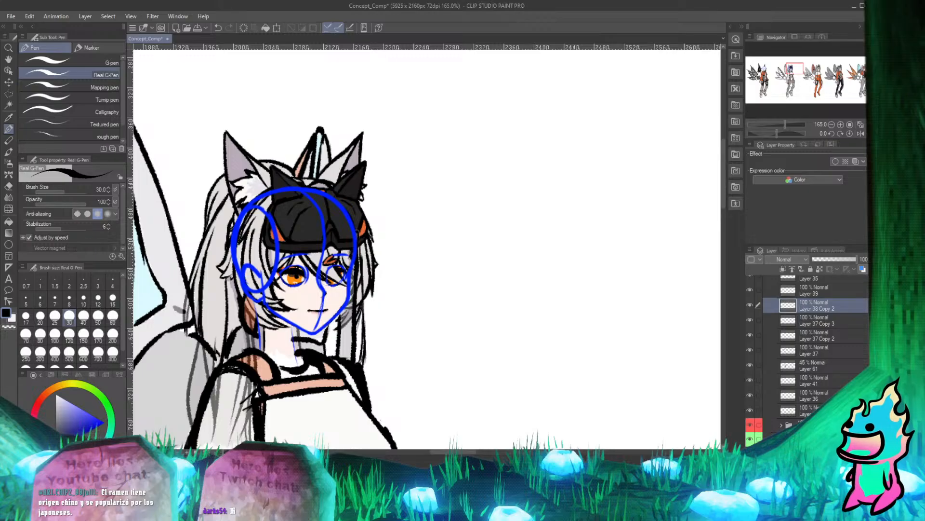
scroll(361, 219, down, 6)
scroll(311, 193, up, 5)
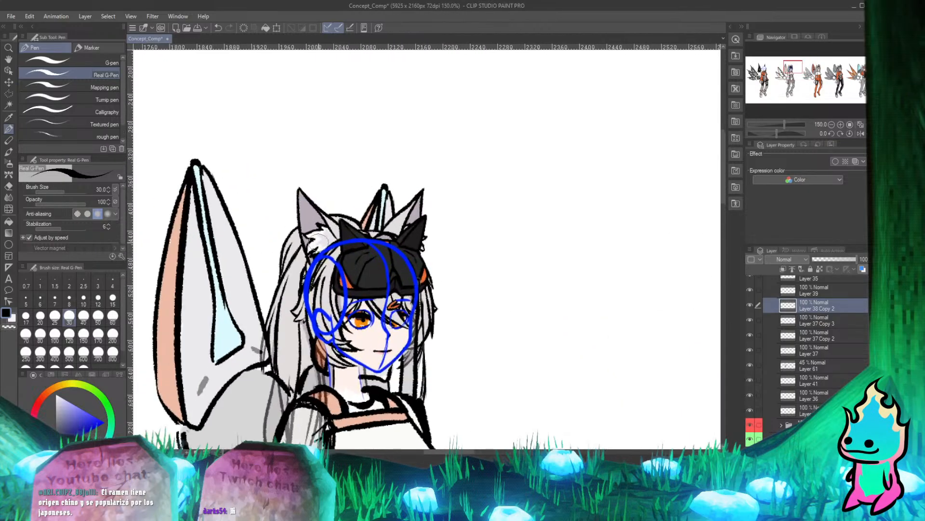
scroll(338, 241, down, 5)
scroll(337, 241, up, 5)
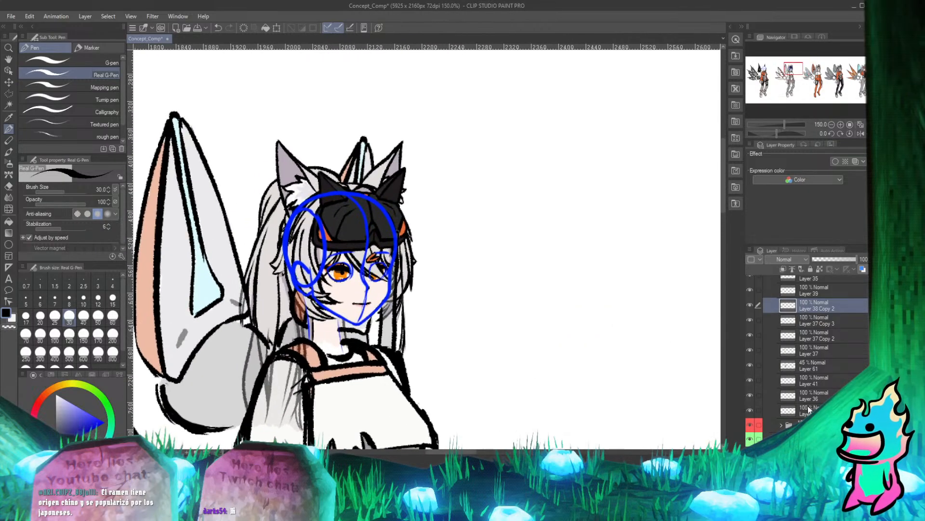
click(750, 303)
click(750, 303)
click(750, 303)
click(750, 303)
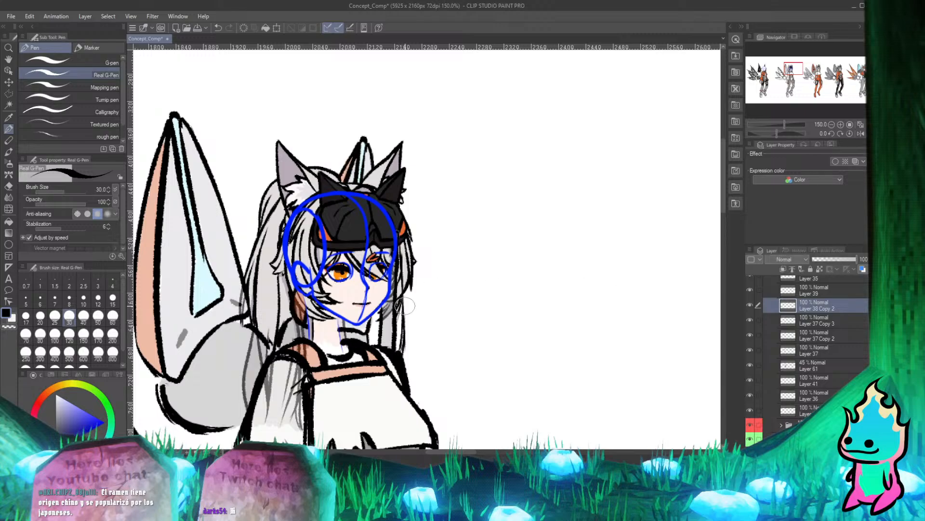
Erase the excess line art on Layer 38 Copy 2 where the collar meets the neck.
scroll(405, 305, up, 4)
scroll(367, 313, down, 1)
scroll(328, 328, up, 5)
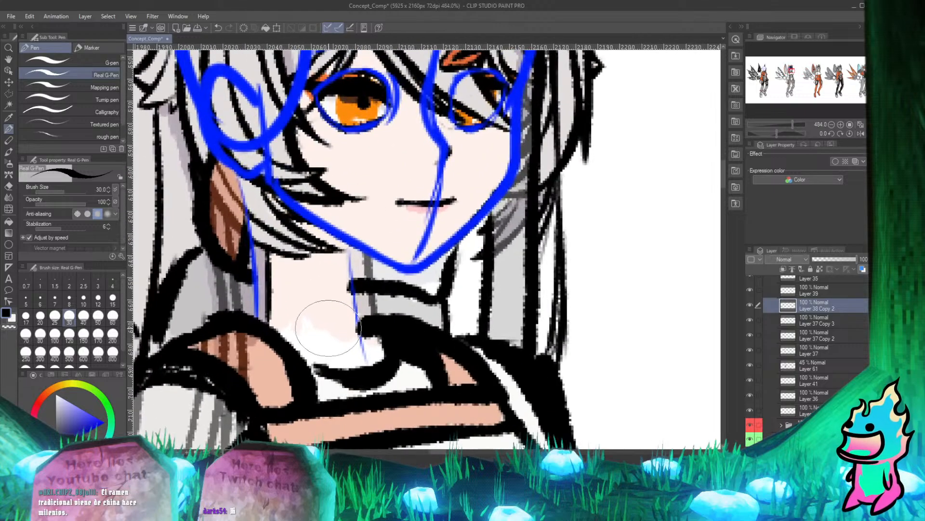
key(e)
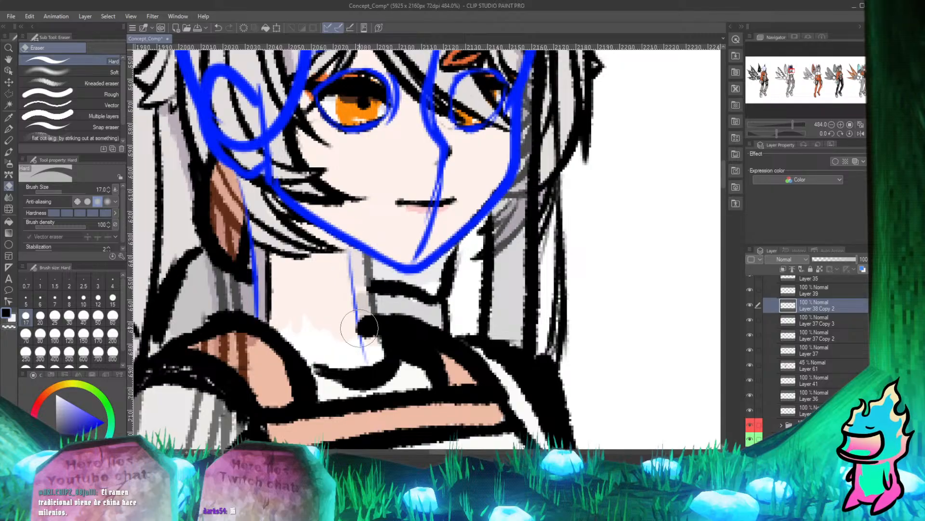
drag(357, 332, 361, 343)
key(p)
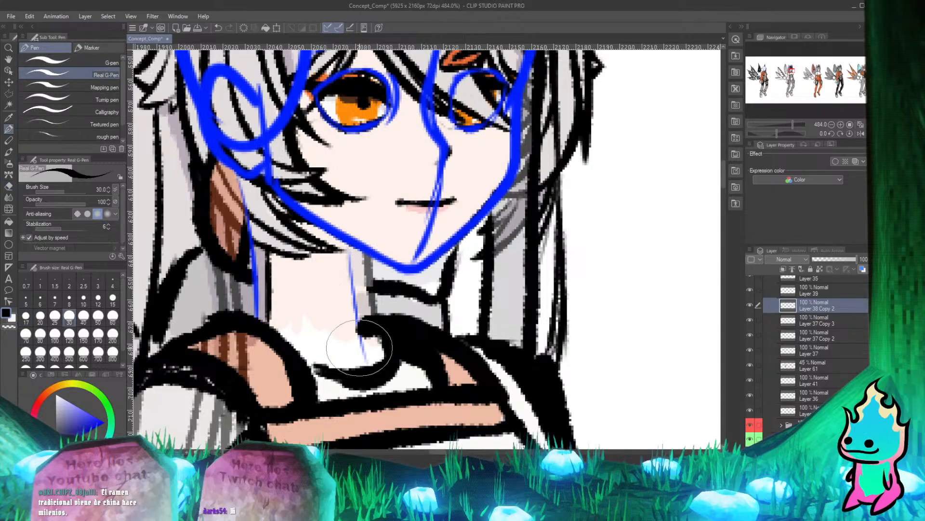
scroll(360, 347, down, 5)
scroll(483, 265, up, 1)
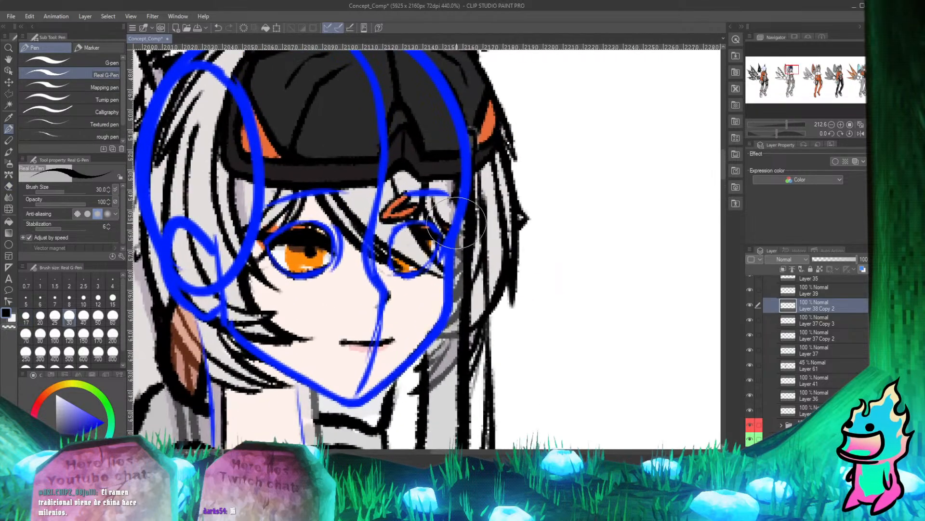
Inspect the hair strands beside the face's far cheek by switching Layer 38 Copy 2's visibility off and on.
scroll(484, 265, down, 1)
scroll(483, 265, up, 3)
key(e)
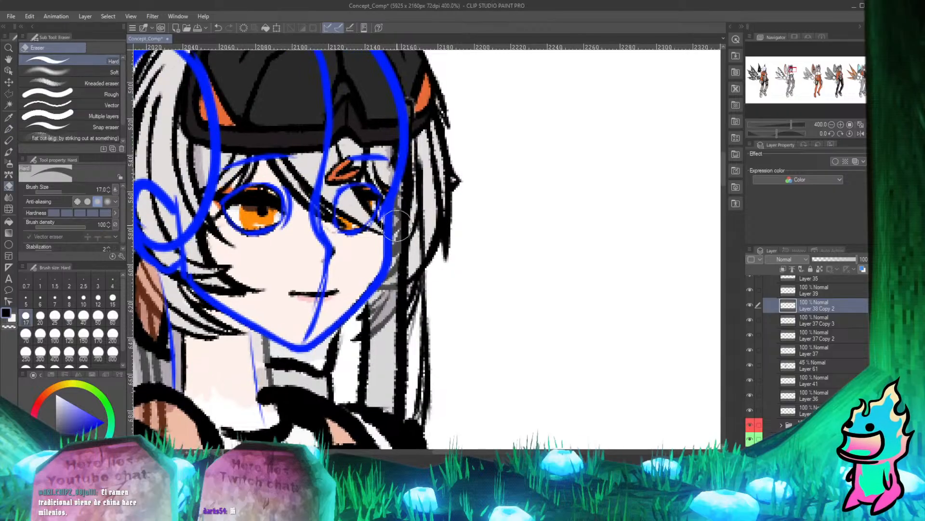
key(p)
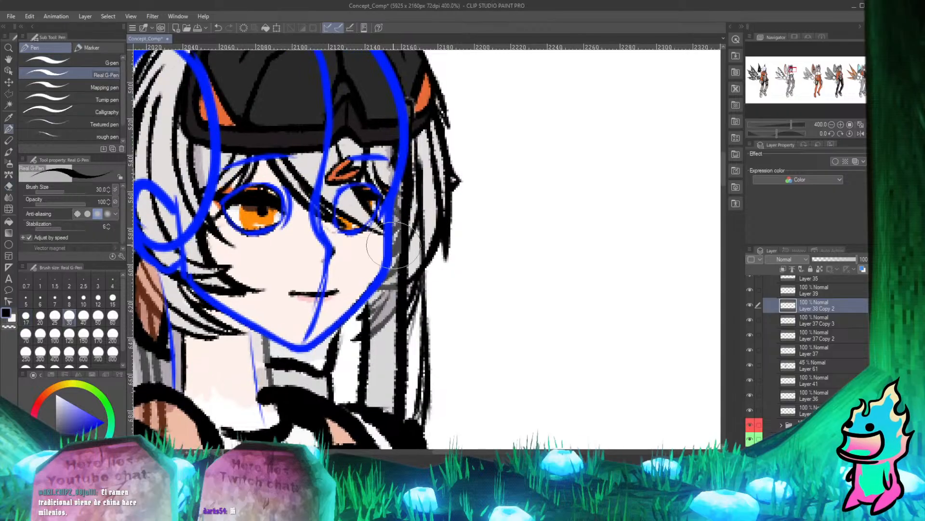
scroll(394, 285, up, 3)
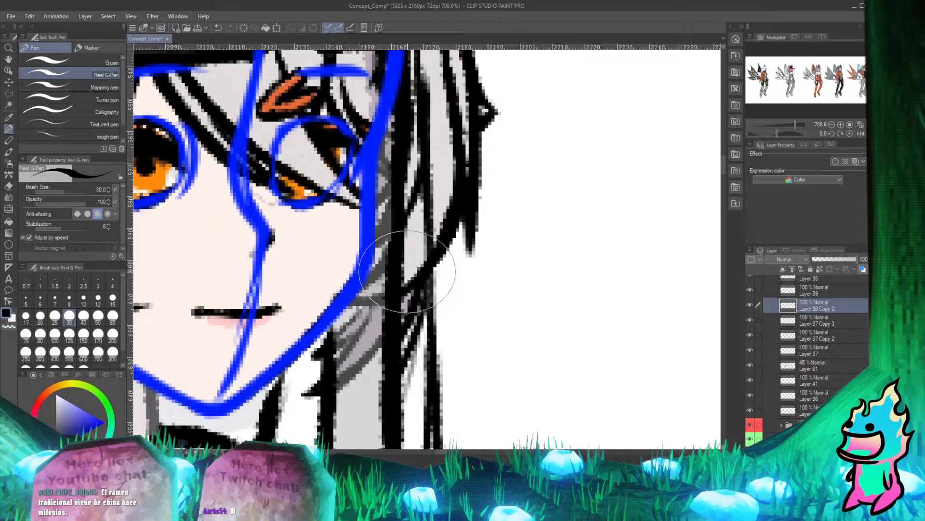
key(e)
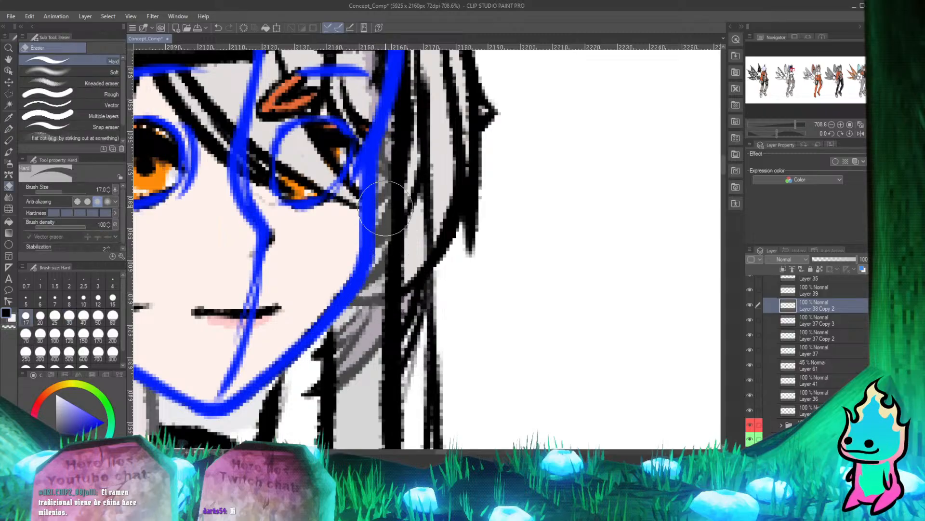
key(p)
click(750, 306)
click(750, 306)
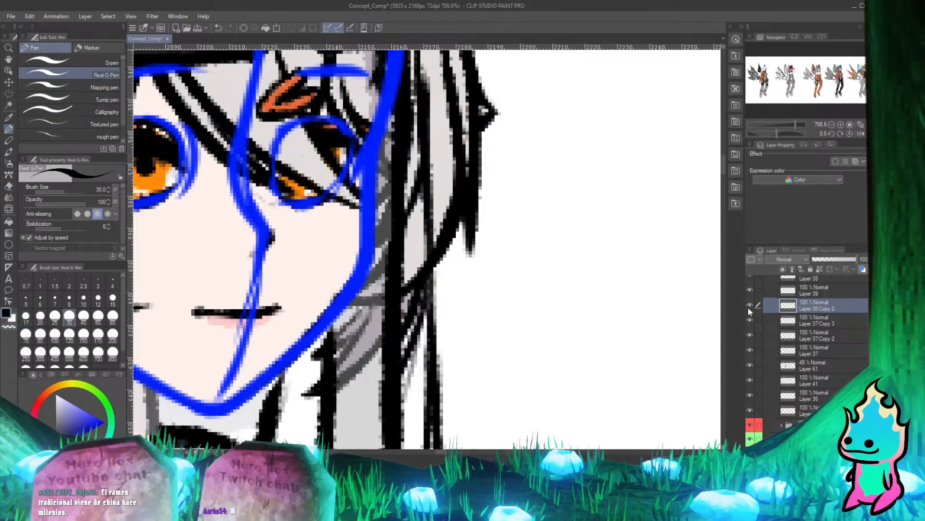
click(750, 305)
click(749, 306)
scroll(509, 262, down, 5)
scroll(429, 304, up, 2)
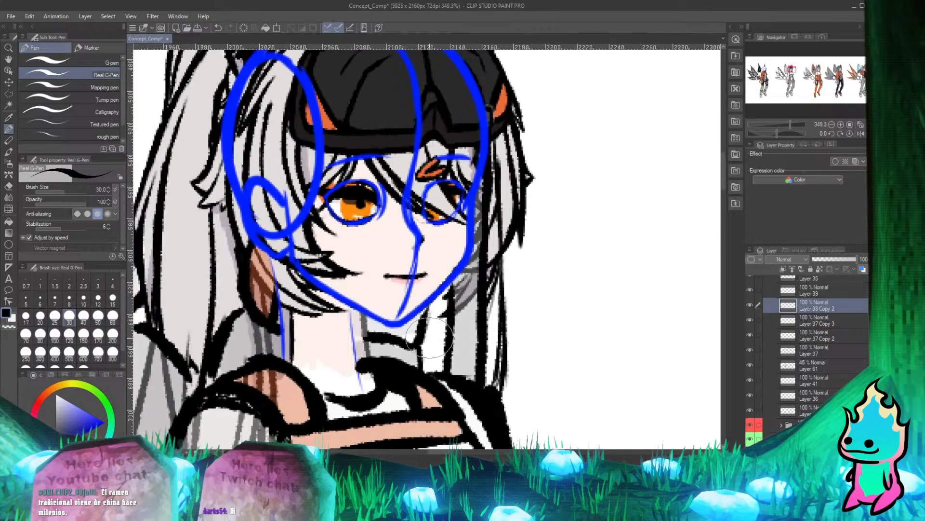
Compare the whole head, ears and spike with and without Layer 38 Copy 2 by toggling its visibility.
scroll(429, 337, down, 3)
scroll(432, 207, up, 2)
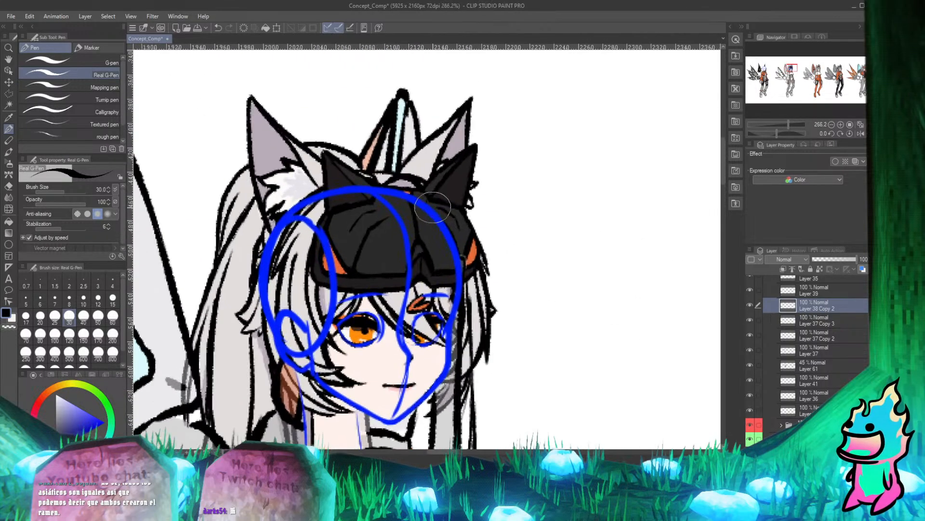
click(750, 304)
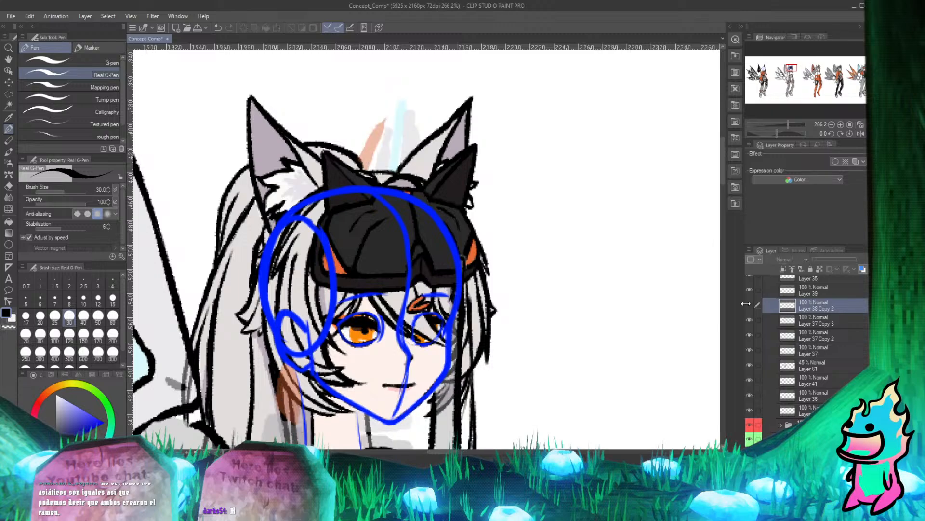
click(750, 305)
click(749, 305)
click(748, 304)
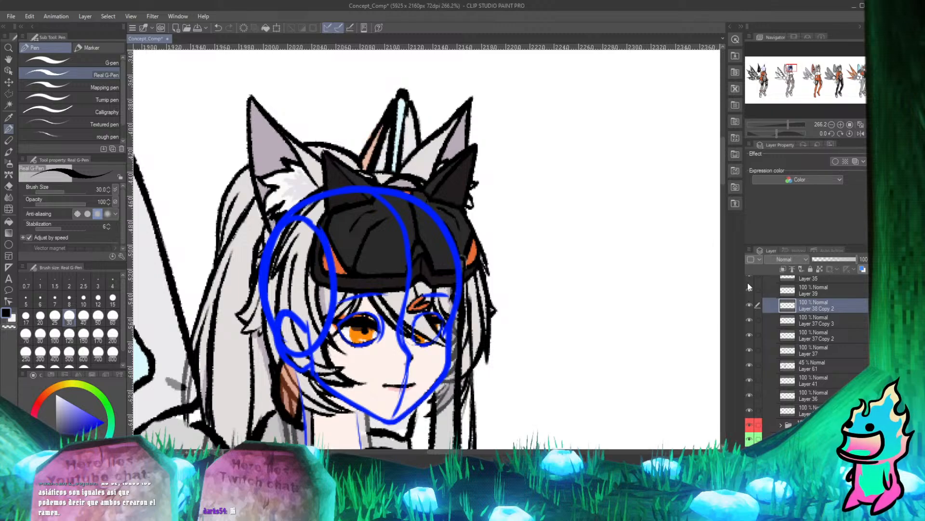
Examine the line art around the jaw and far-side hair by repeatedly toggling Layer 38 Copy 2's visibility.
scroll(701, 200, down, 5)
scroll(583, 363, up, 9)
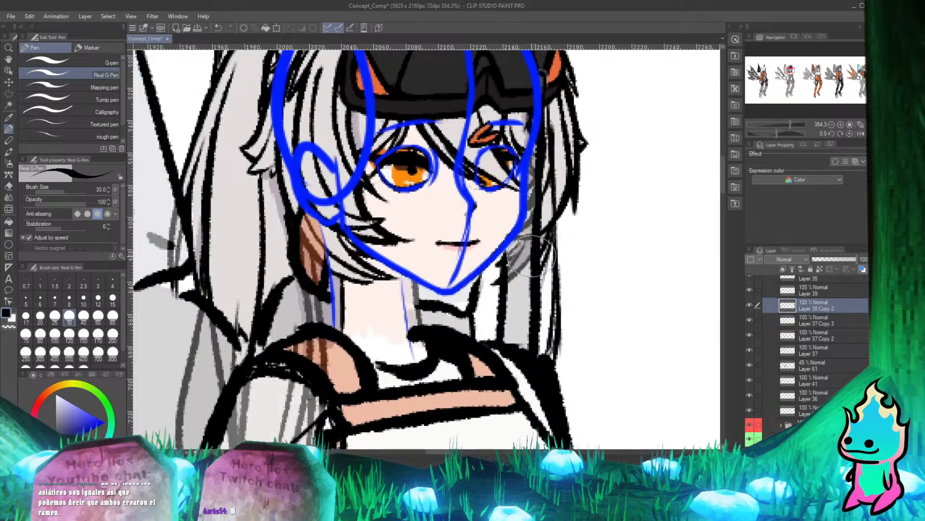
scroll(344, 221, down, 3)
scroll(477, 161, up, 2)
key(e)
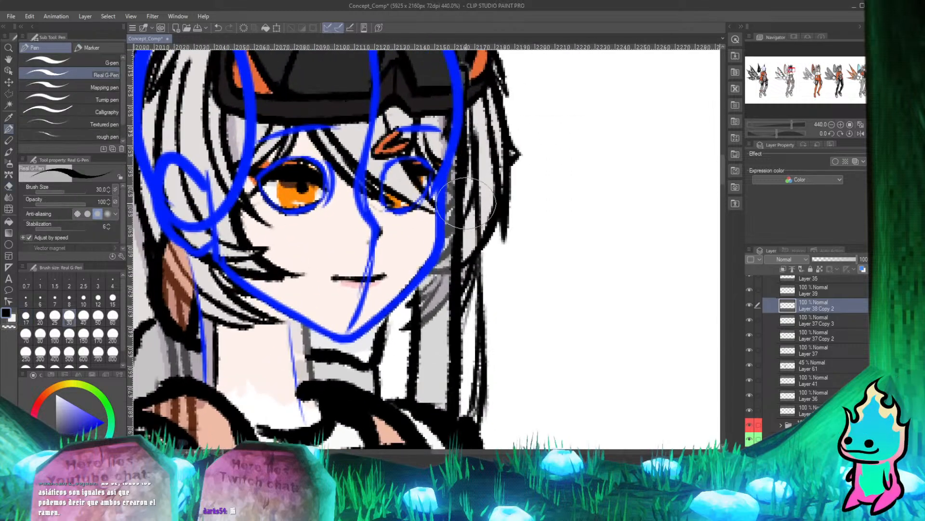
key(p)
click(749, 306)
click(747, 306)
click(746, 304)
click(746, 303)
drag(745, 304, 744, 304)
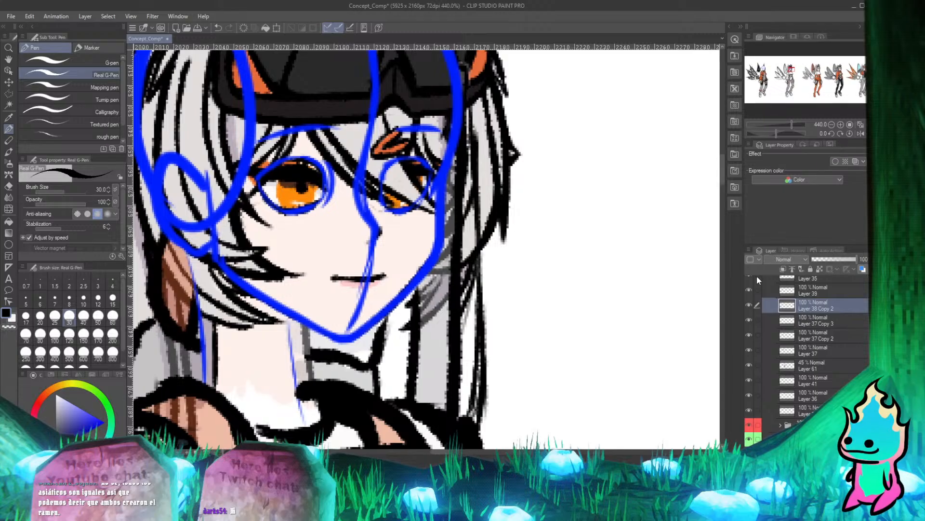
Try to erase the black outline along the outer edge of the brown shape beneath the ear, and undo it.
scroll(474, 205, down, 5)
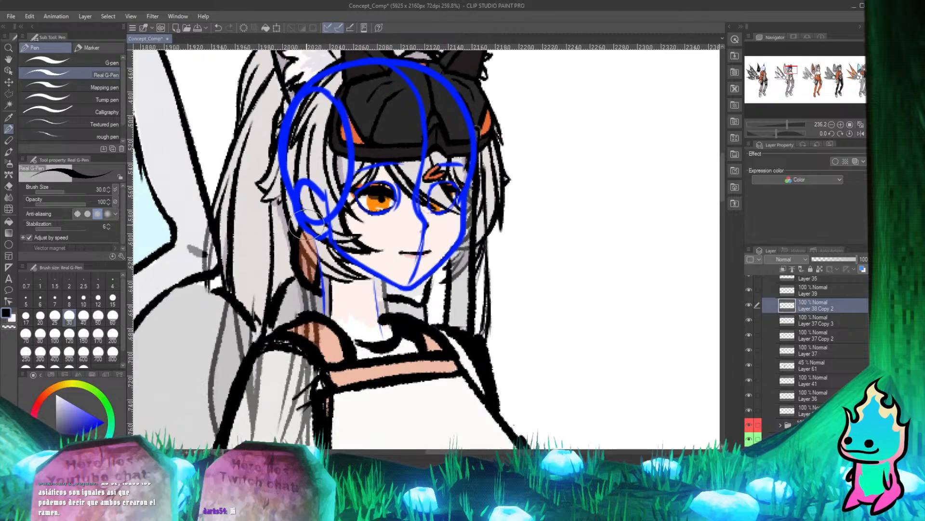
scroll(309, 219, up, 4)
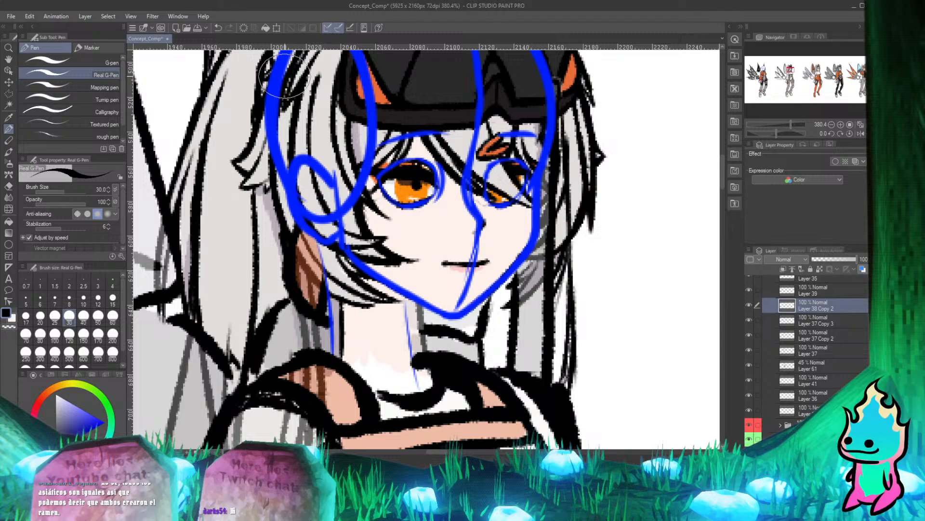
scroll(316, 234, up, 3)
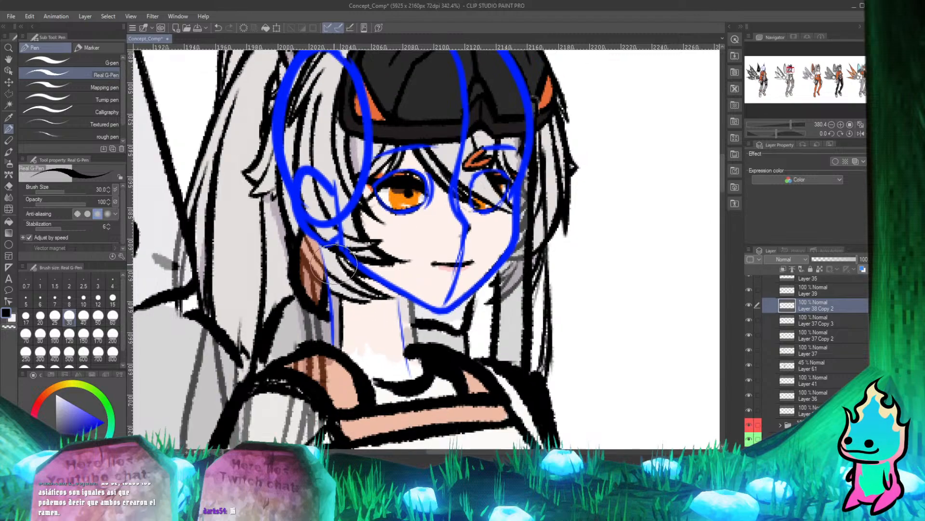
key(e)
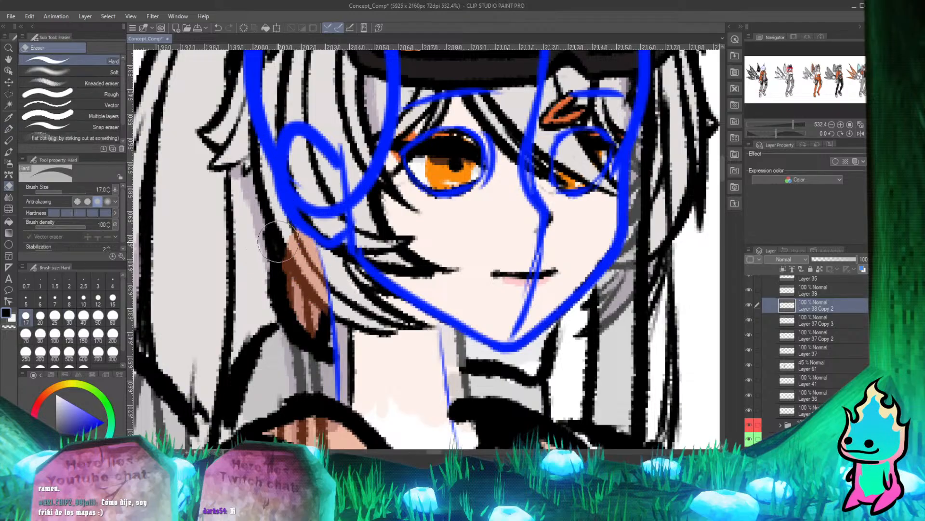
drag(279, 252, 293, 295)
key(p)
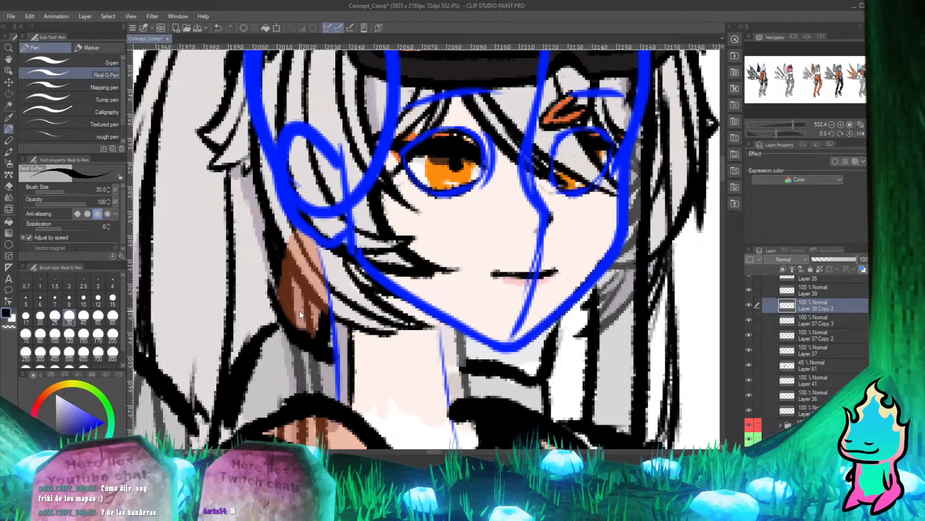
key(ctrl+z)
Erase the black outline around the lower tip of the brown shape beside the neck on Layer 38 Copy 2.
scroll(300, 310, down, 4)
scroll(299, 311, up, 4)
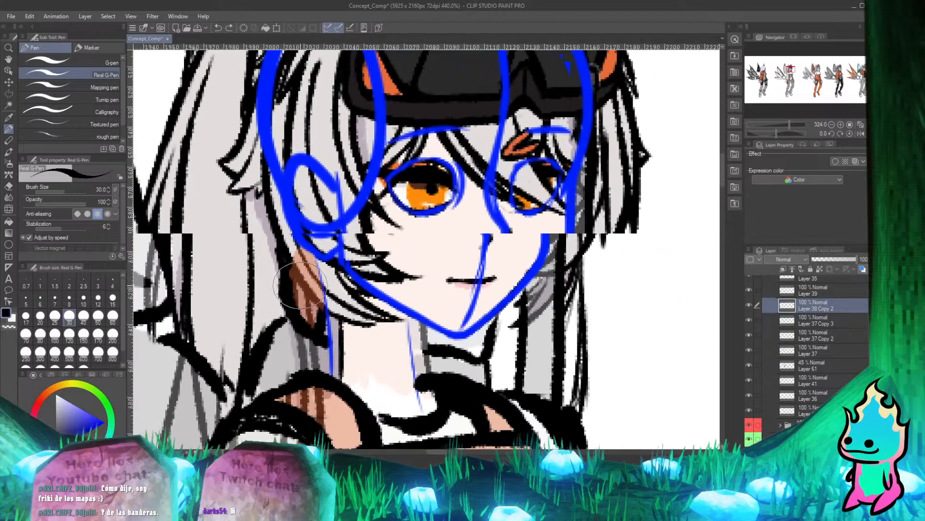
scroll(335, 328, down, 3)
scroll(338, 332, up, 6)
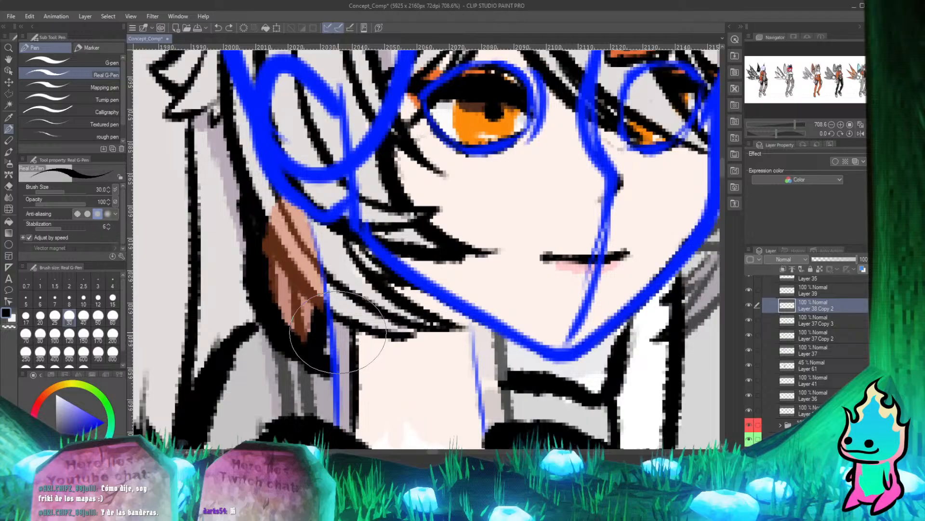
key(e)
mouse_move(316, 330)
mouse_down()
mouse_move(323, 361)
mouse_move(296, 352)
mouse_up()
key(p)
drag(270, 321, 331, 367)
key(e)
mouse_move(322, 301)
mouse_down()
mouse_move(332, 353)
mouse_move(285, 349)
mouse_move(298, 323)
mouse_up()
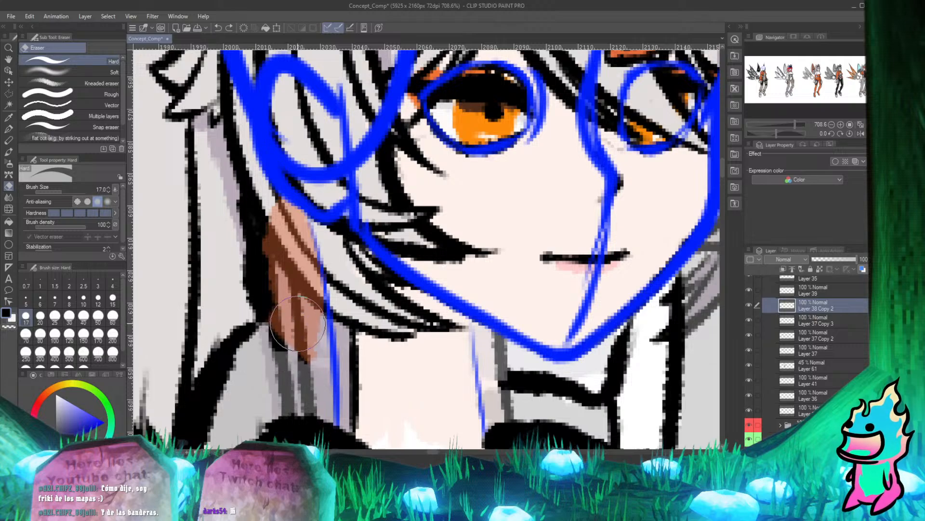
key(p)
mouse_move(271, 295)
mouse_down()
mouse_move(311, 361)
mouse_move(299, 351)
mouse_move(317, 346)
mouse_up()
key(e)
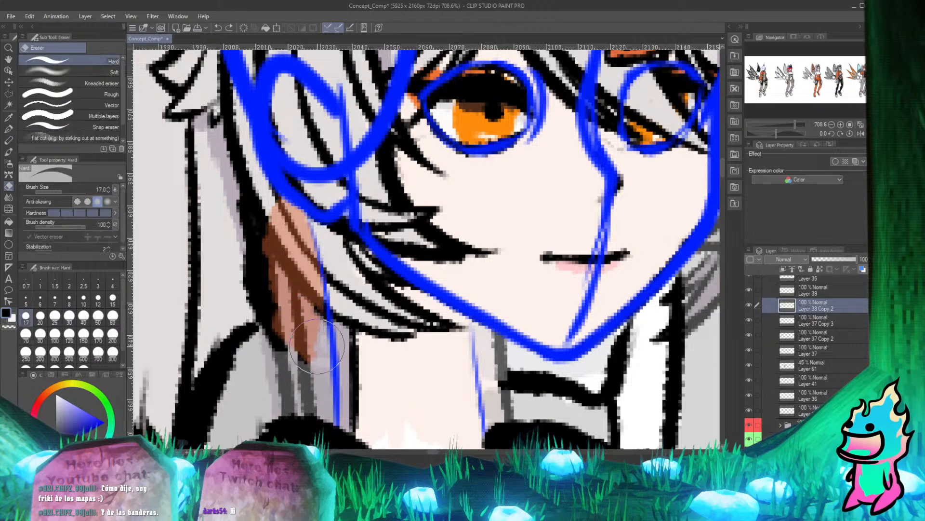
key(p)
Erase the thick black stroke crossing the long hair between the brown shape and the shoulder on Layer 38 Copy 2.
scroll(273, 222, down, 4)
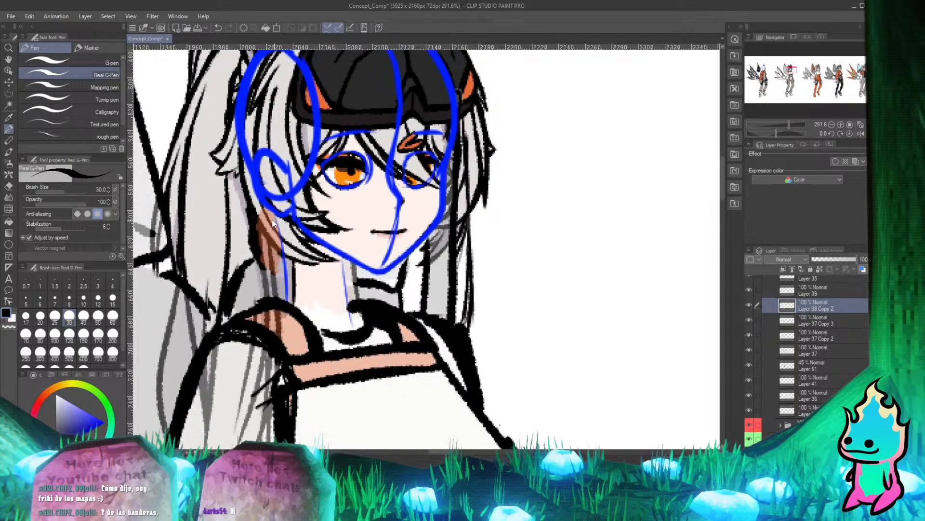
scroll(273, 222, down, 2)
scroll(337, 287, down, 5)
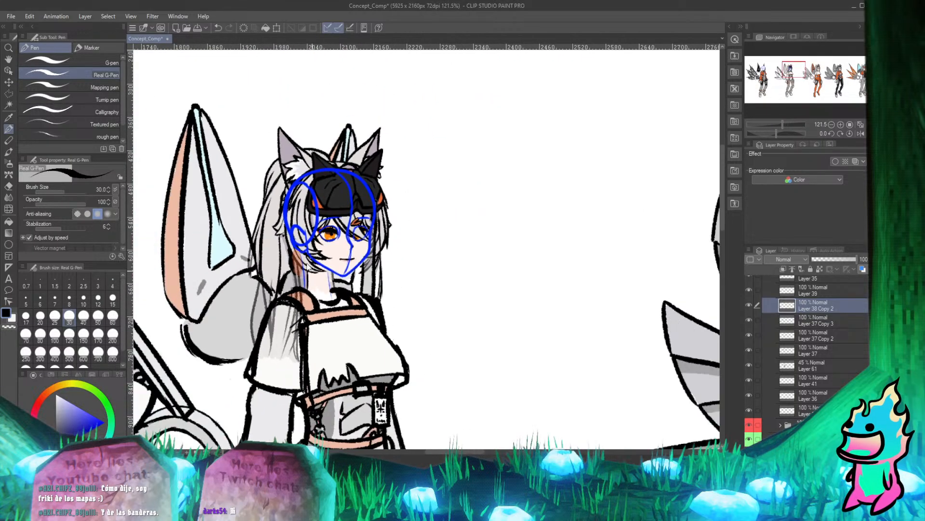
scroll(285, 265, up, 5)
scroll(285, 265, down, 4)
scroll(298, 241, up, 4)
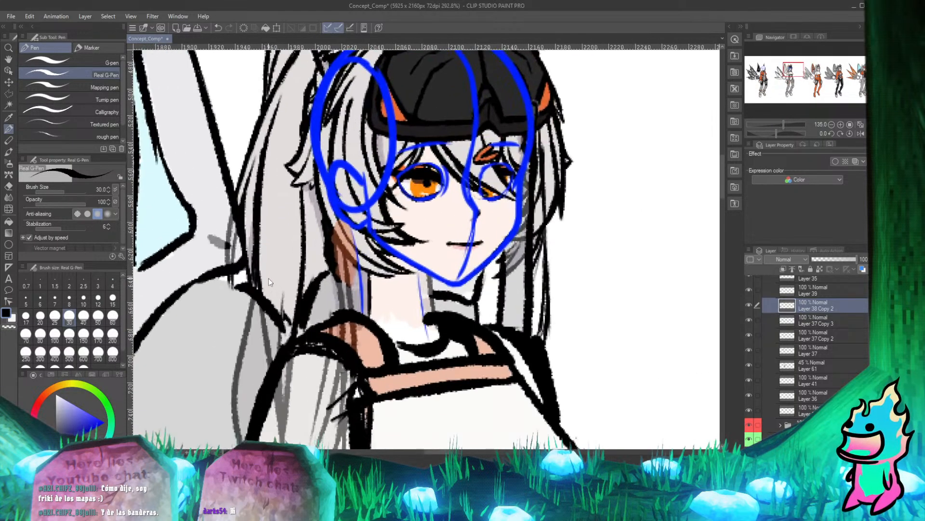
key(e)
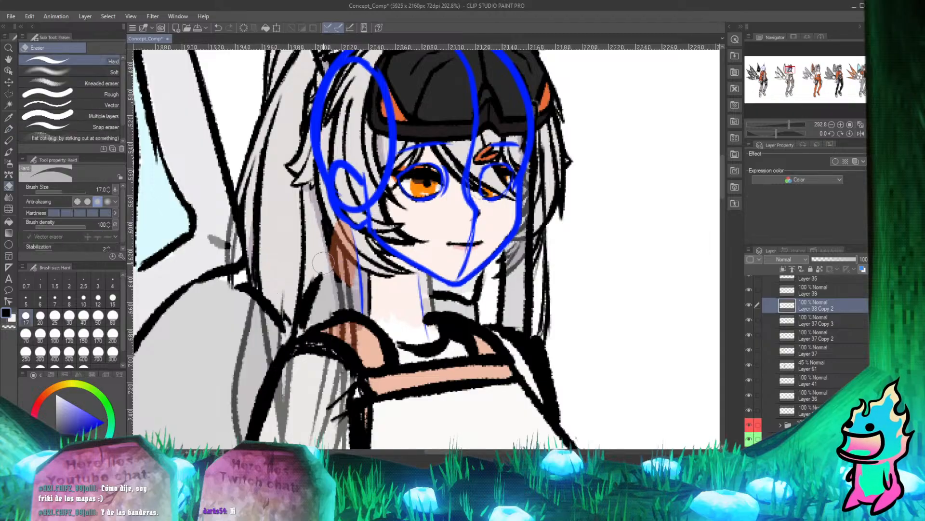
drag(323, 264, 311, 310)
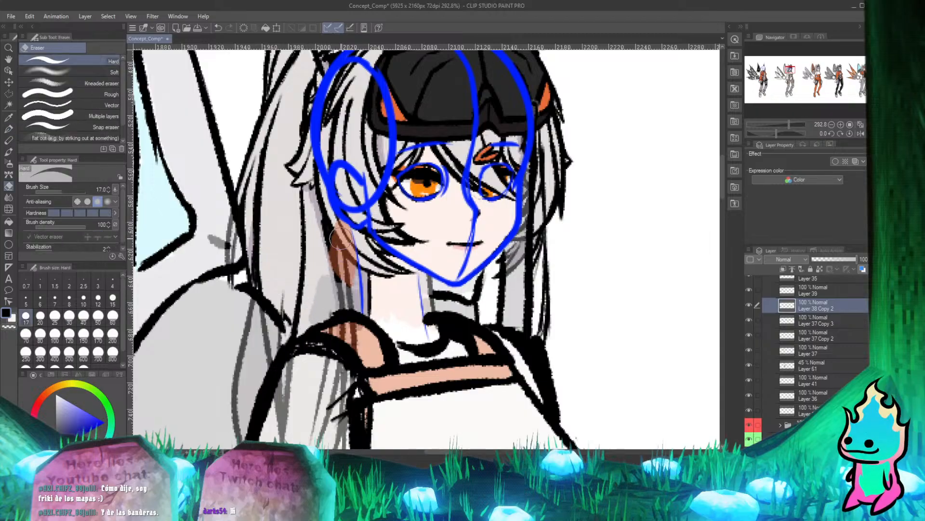
key(p)
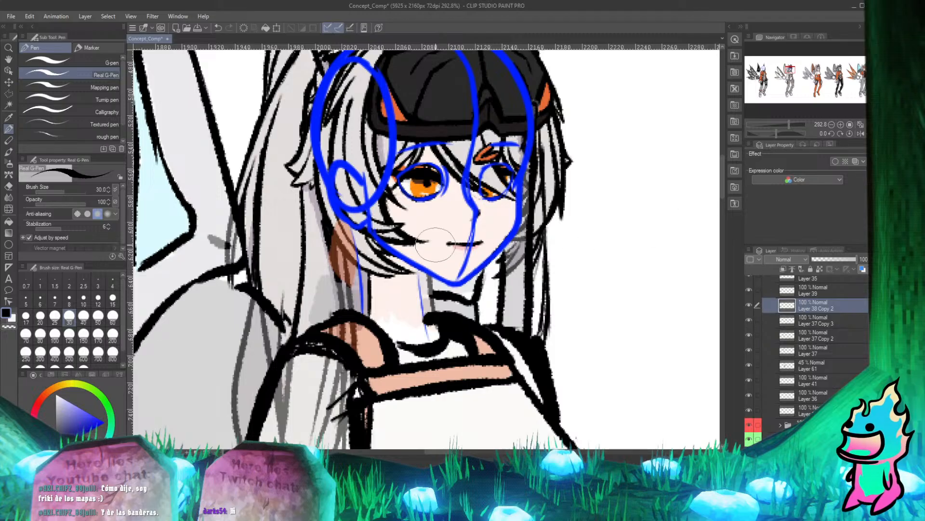
Examine the head and upper body from near and far for line art that still overlaps the face and hair.
scroll(350, 279, down, 4)
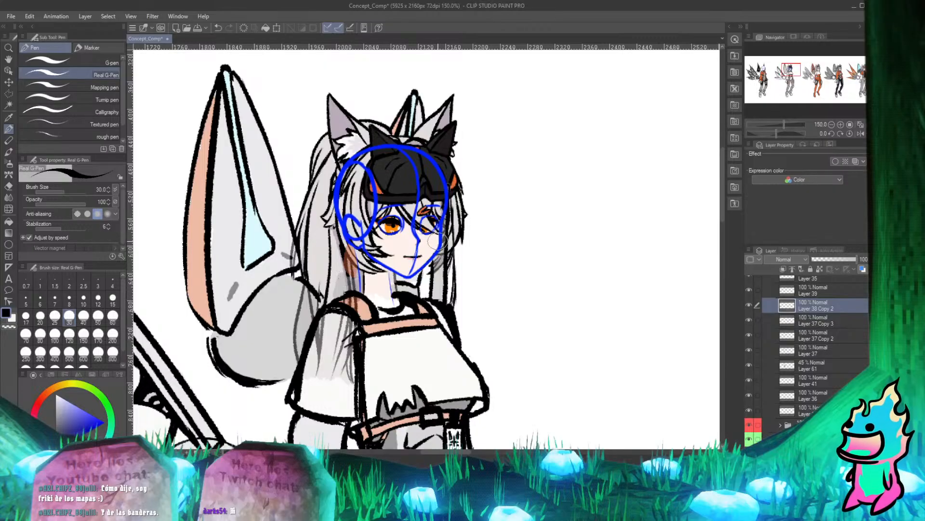
scroll(465, 299, up, 3)
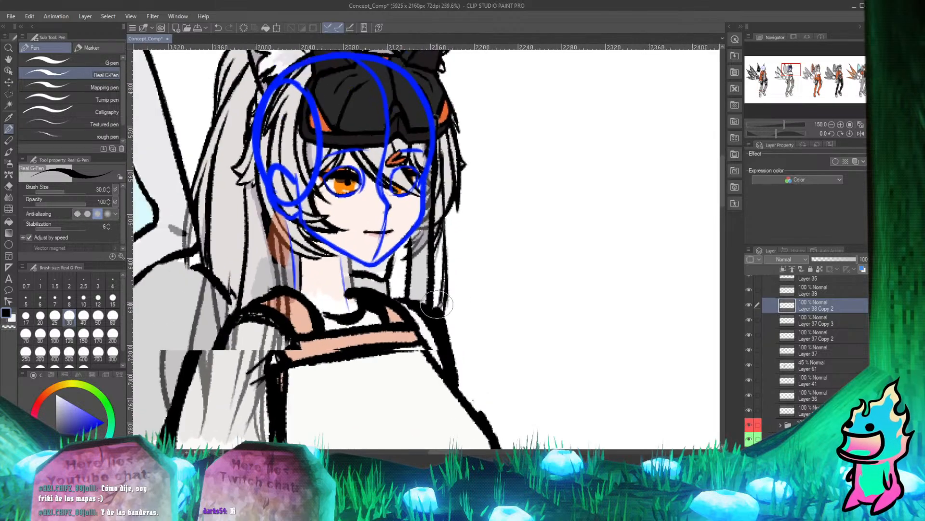
scroll(465, 299, down, 3)
scroll(465, 299, up, 2)
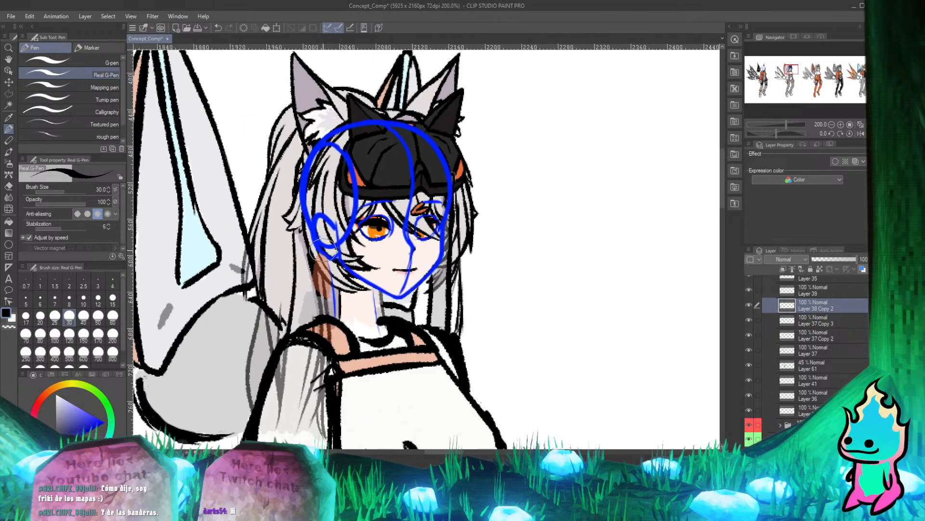
scroll(333, 253, up, 1)
scroll(332, 253, down, 3)
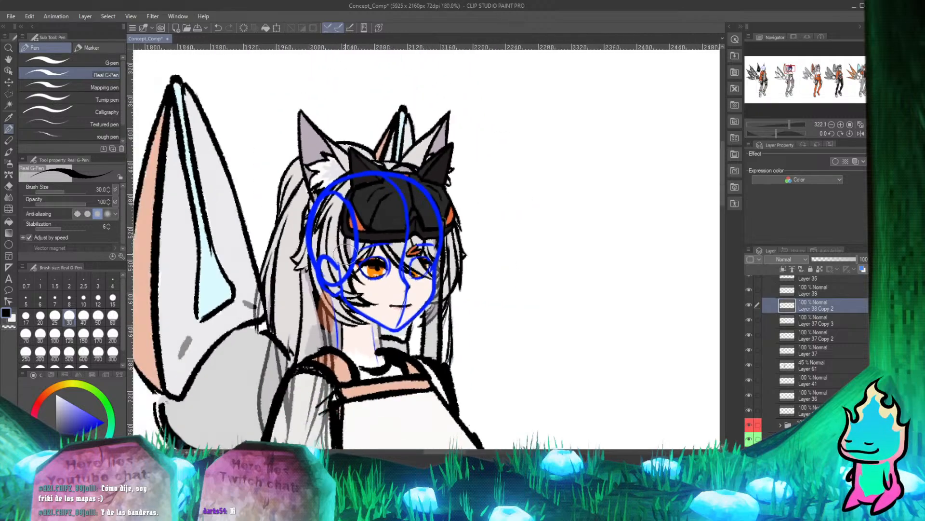
scroll(337, 280, down, 2)
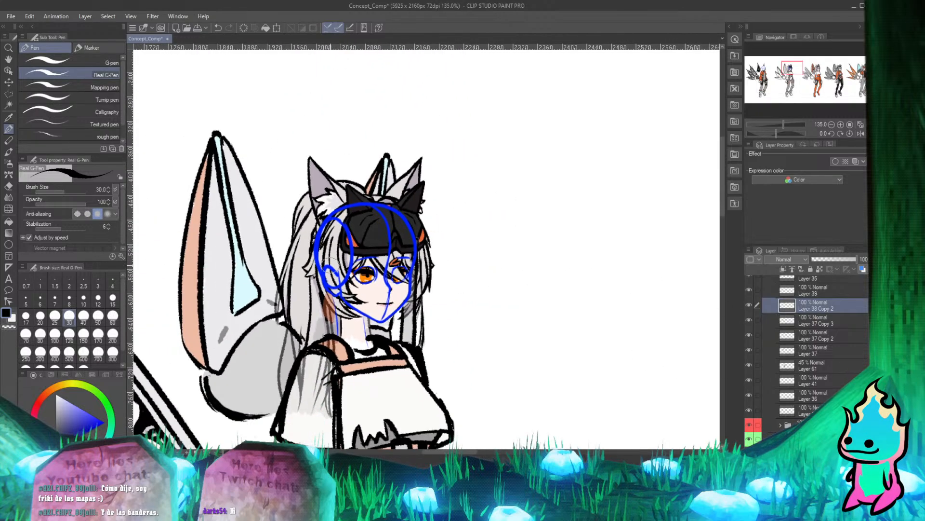
scroll(309, 303, up, 4)
scroll(304, 305, up, 1)
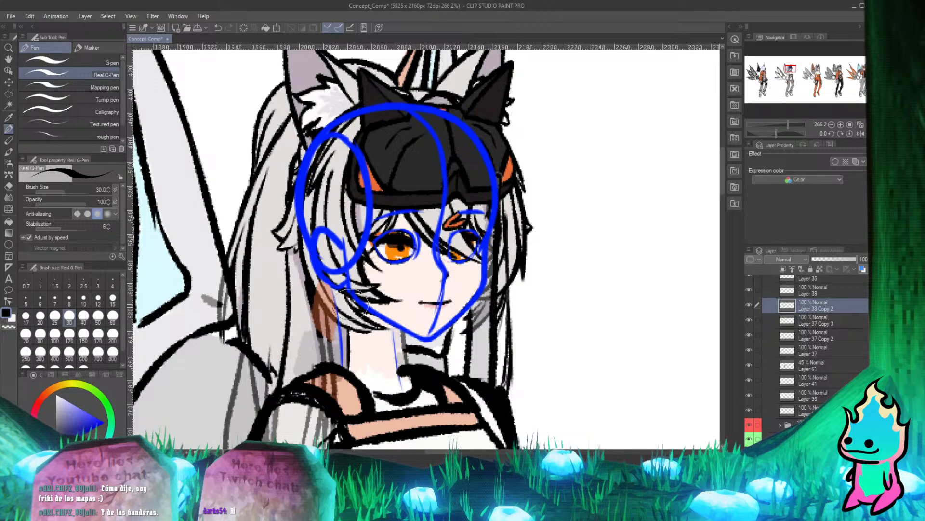
scroll(352, 304, down, 3)
scroll(325, 277, up, 3)
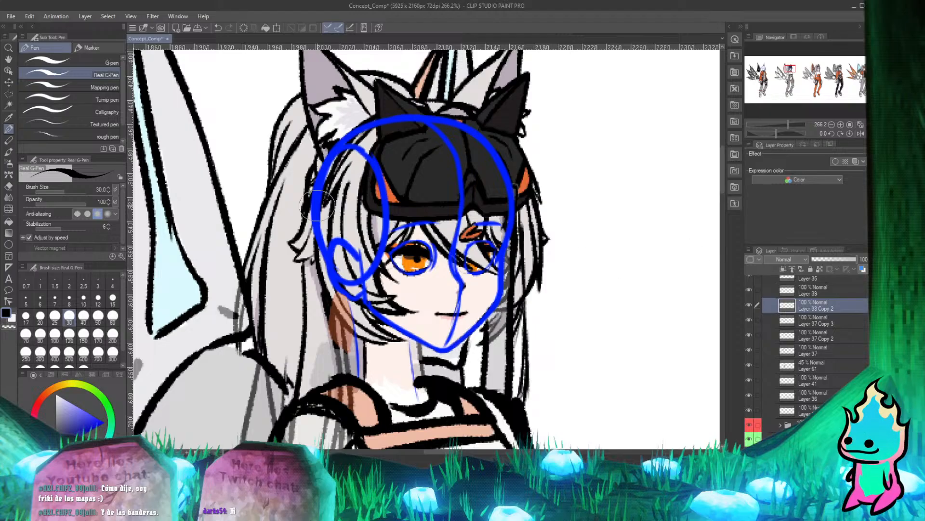
scroll(317, 205, down, 3)
scroll(345, 103, up, 2)
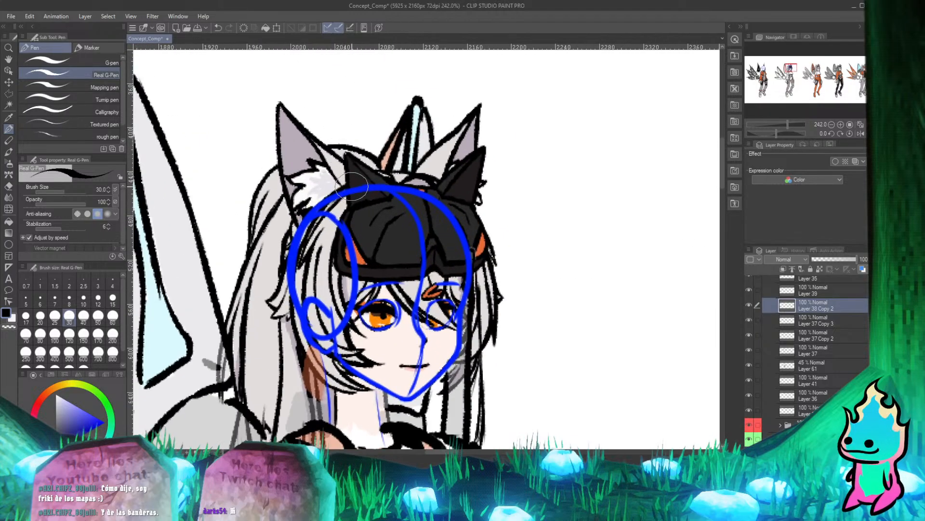
Examine the black-visor head and upper body from near and far for line art that still overlaps the hair and neck.
scroll(353, 186, down, 3)
scroll(352, 186, up, 2)
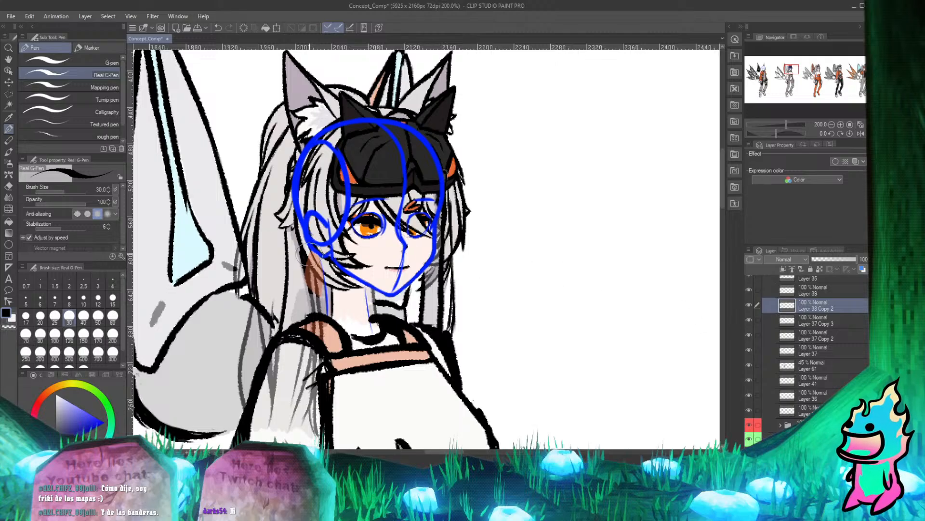
scroll(325, 233, down, 3)
scroll(325, 232, up, 1)
scroll(321, 233, up, 1)
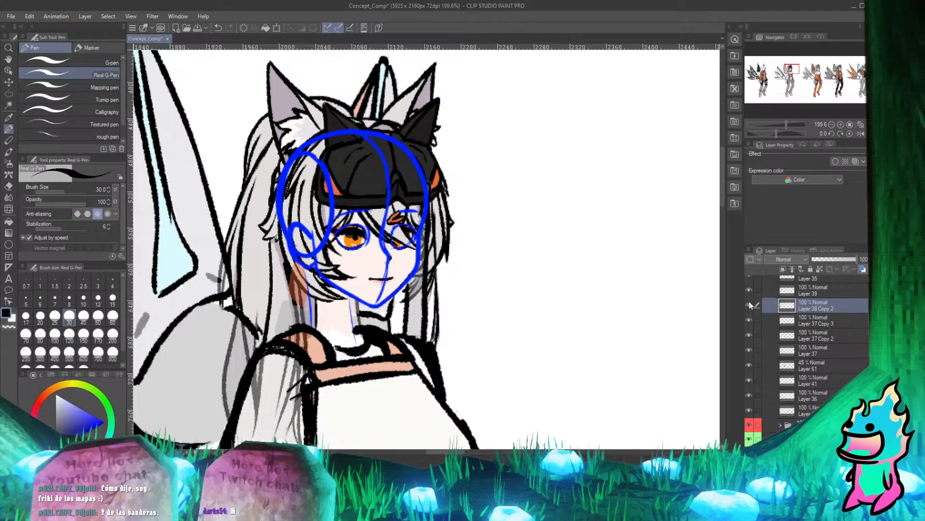
scroll(347, 279, down, 2)
scroll(361, 277, up, 2)
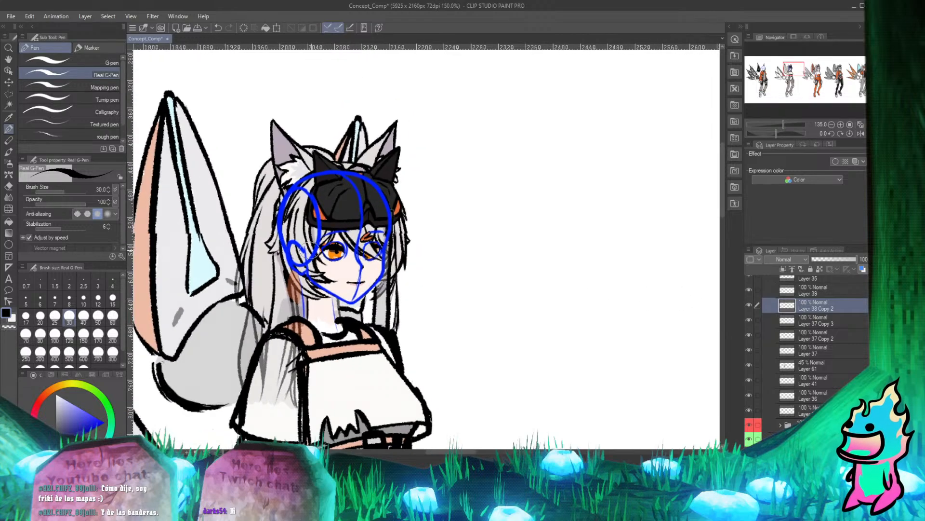
scroll(396, 270, down, 2)
scroll(417, 265, up, 2)
scroll(416, 265, down, 1)
scroll(417, 264, up, 1)
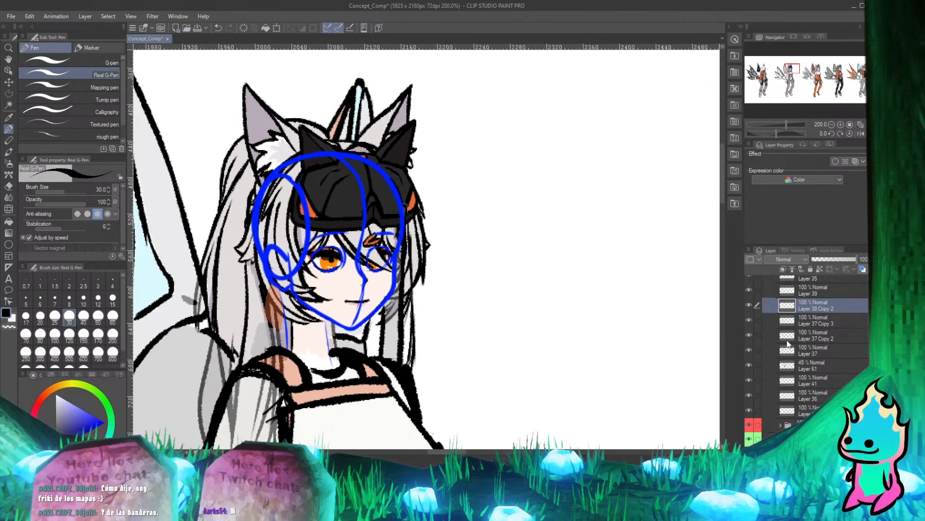
Hide and show Layer 38 Copy 2 repeatedly to check which line art belongs to it.
click(749, 301)
click(750, 302)
click(750, 301)
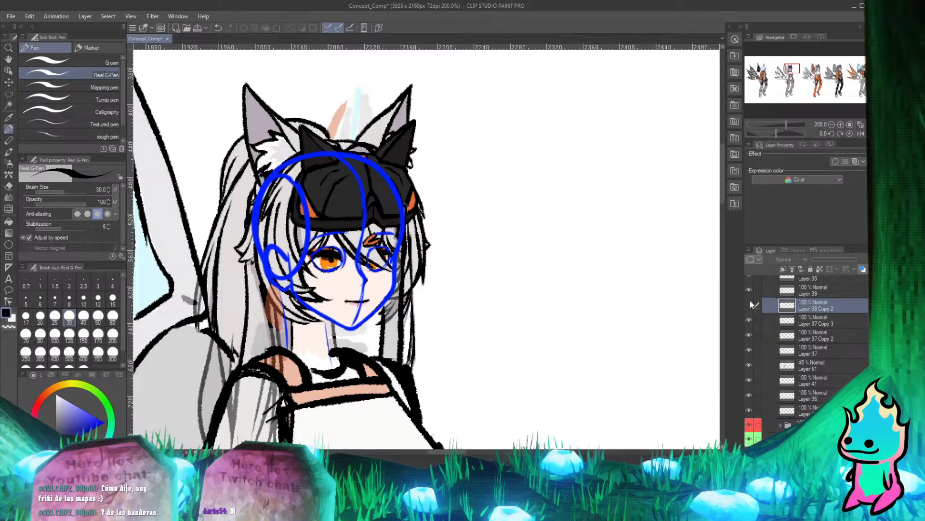
click(750, 301)
click(750, 301)
click(750, 301)
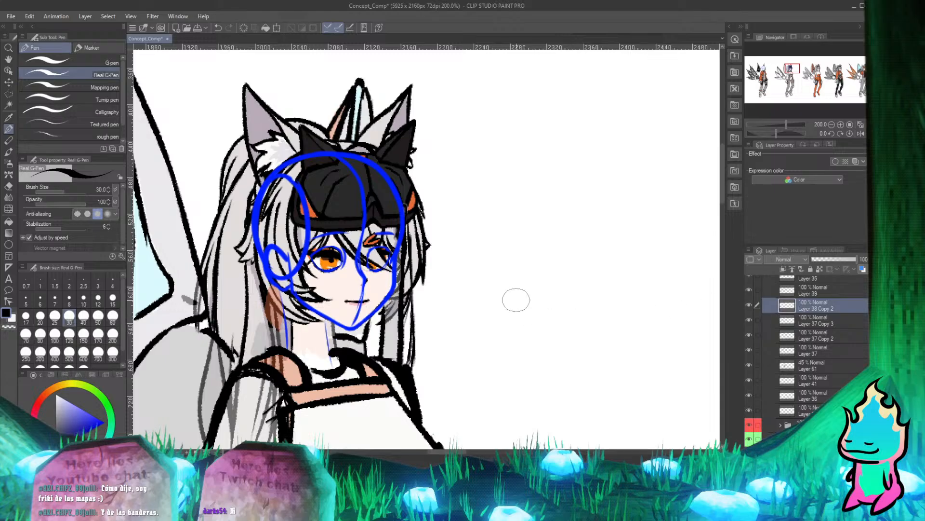
Erase the brown shape between the hair and the neck on Layer 61.
key(e)
key(p)
scroll(825, 307, up, 2)
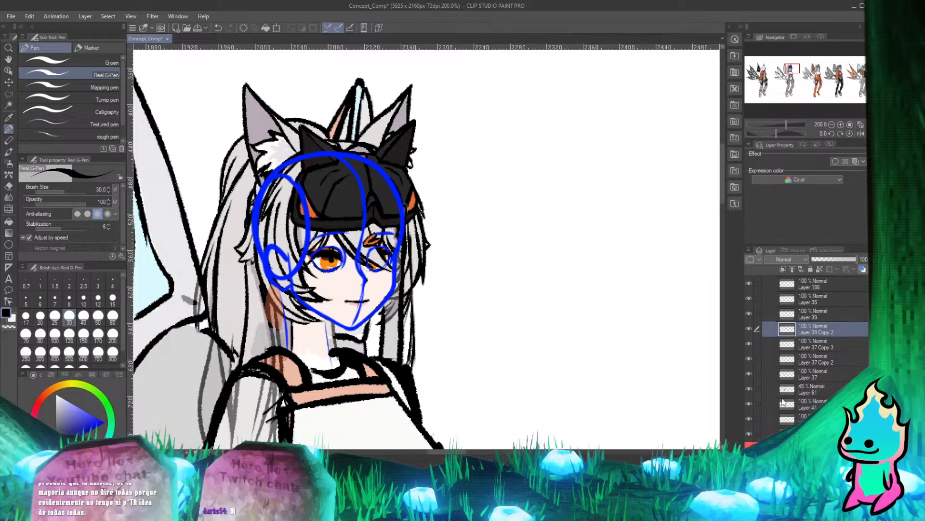
click(815, 389)
scroll(227, 345, up, 4)
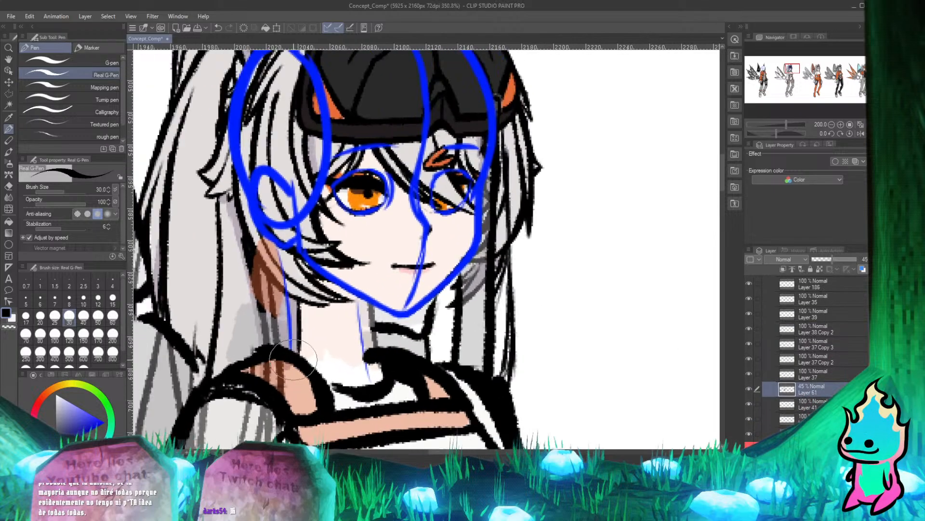
key(e)
mouse_move(275, 298)
mouse_down()
mouse_move(289, 270)
mouse_move(270, 319)
mouse_up()
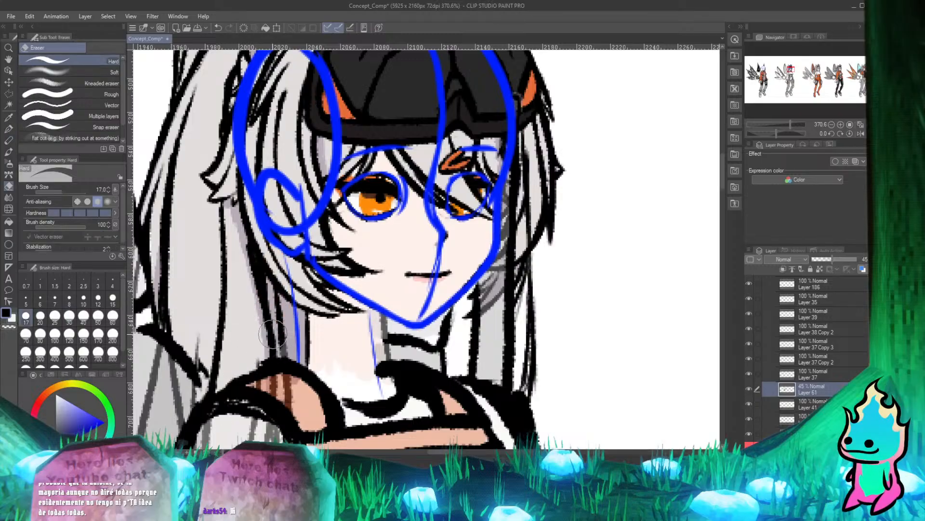
key(p)
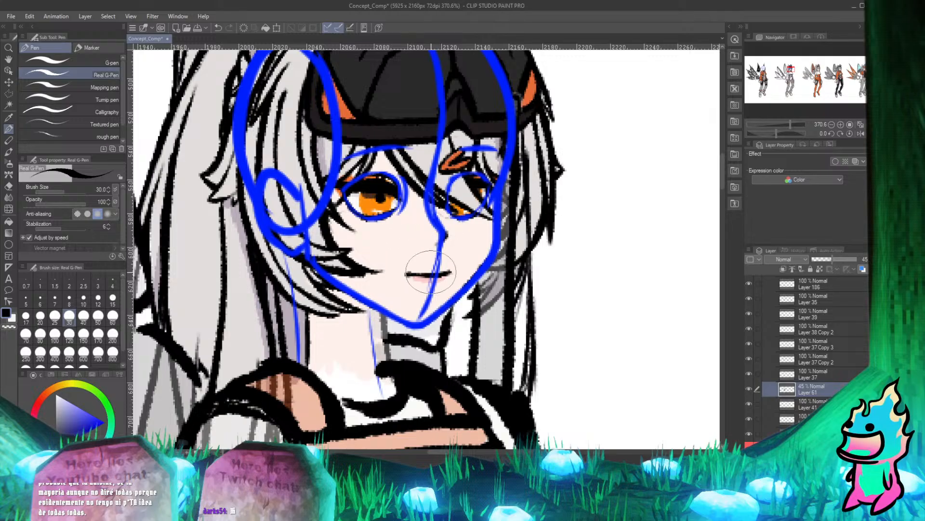
Examine the head and torso from near and far for Layer 61 shading that still overlaps the new face and hair.
scroll(190, 233, down, 8)
scroll(200, 249, up, 2)
scroll(200, 249, up, 1)
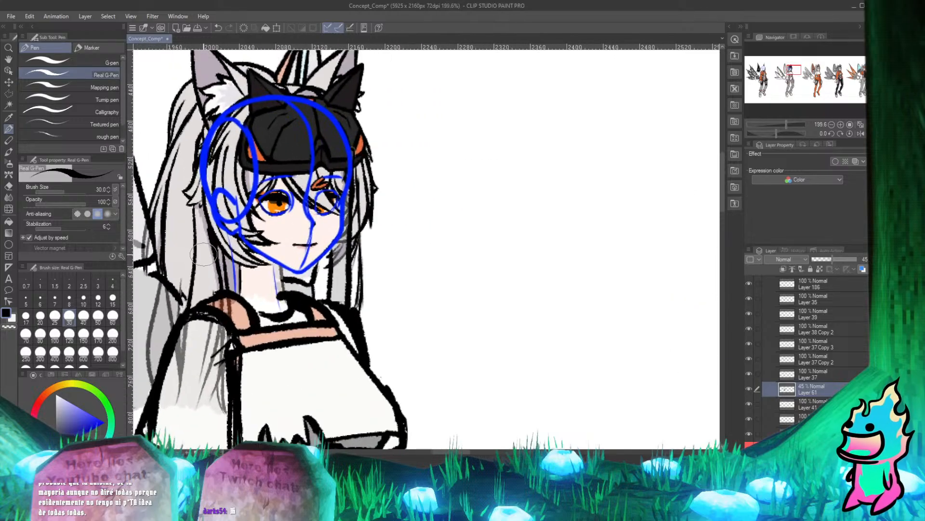
scroll(227, 227, down, 3)
scroll(259, 198, up, 3)
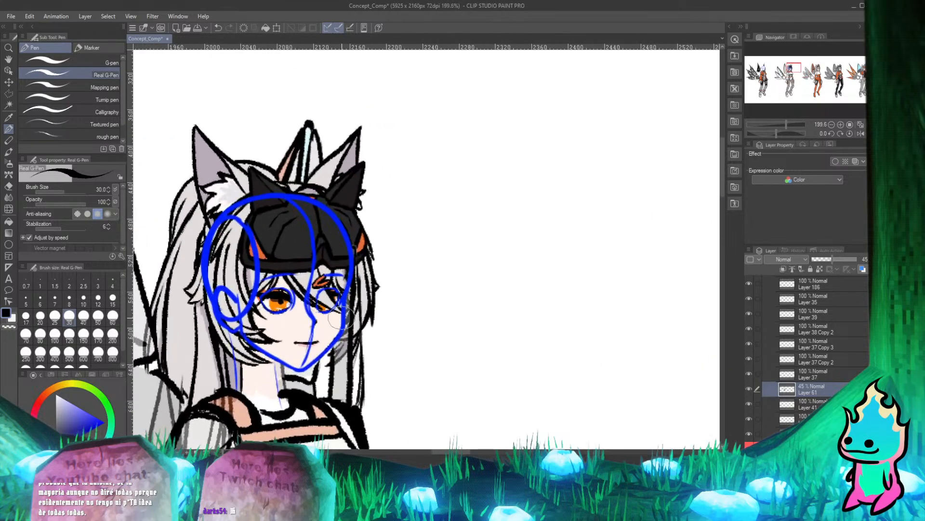
scroll(259, 198, up, 2)
scroll(250, 251, down, 2)
scroll(244, 308, up, 2)
scroll(245, 309, down, 2)
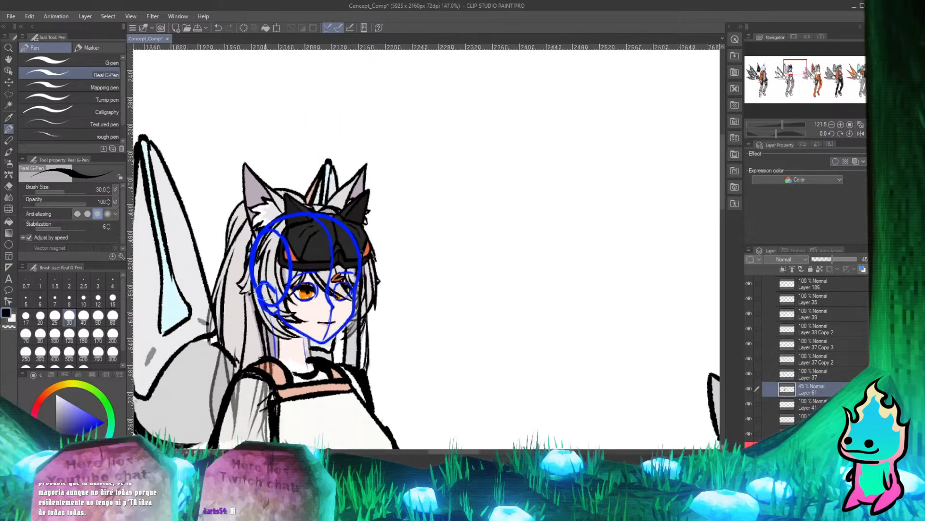
scroll(251, 306, up, 2)
scroll(280, 301, up, 3)
scroll(279, 302, down, 2)
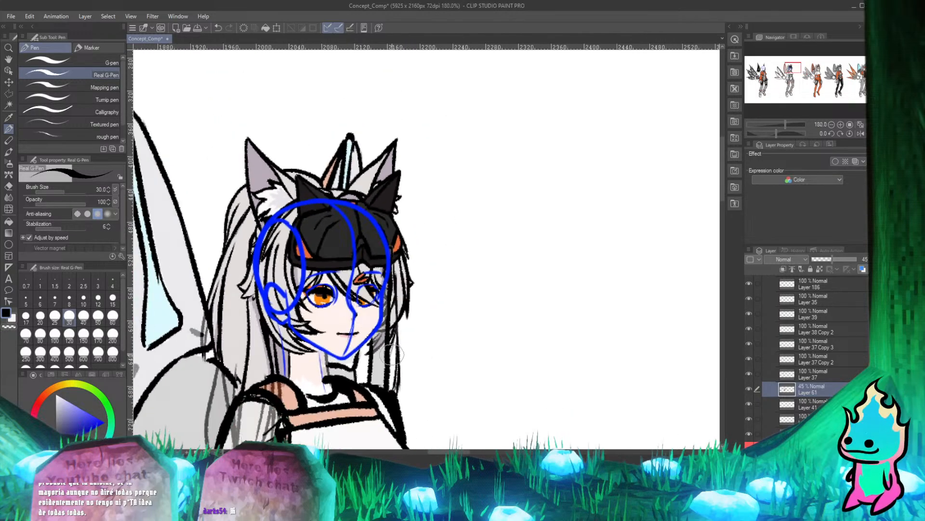
Erase the grey strip along the neck's edge above the collar on Layer 61.
scroll(286, 328, up, 4)
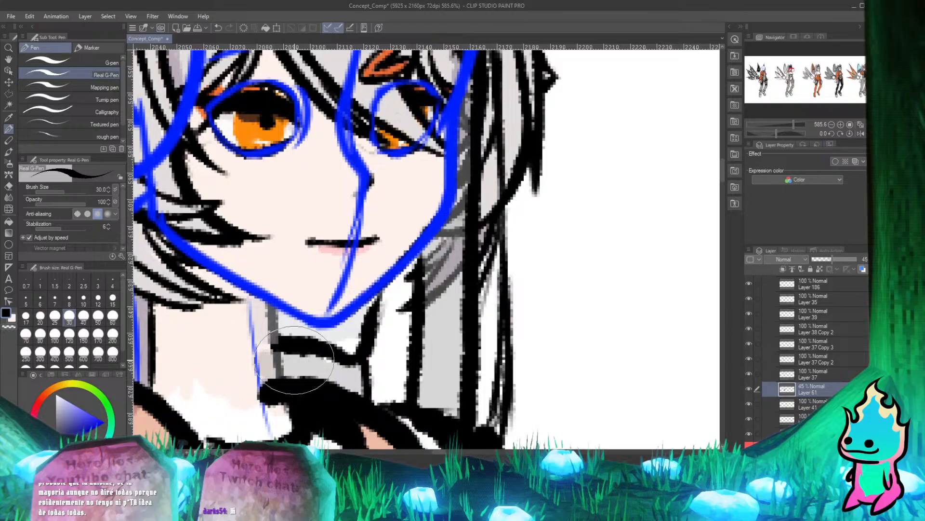
key(e)
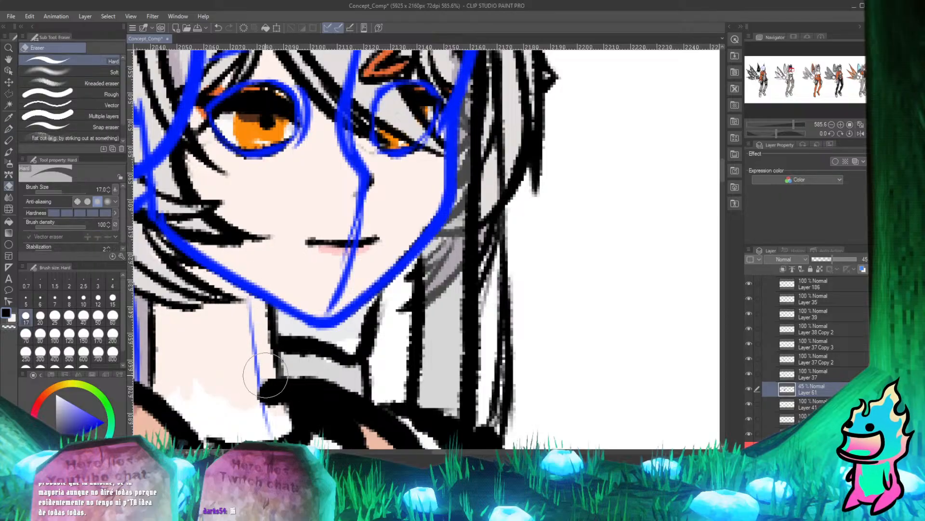
key(p)
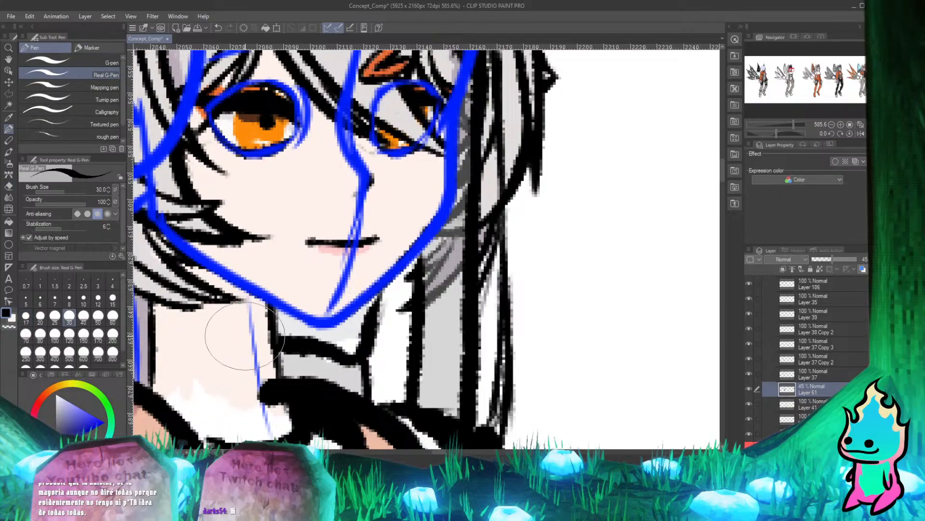
Erase the grey shading between the far cheek and the side hair on Layer 61.
scroll(294, 320, down, 3)
scroll(401, 266, up, 2)
scroll(398, 266, down, 2)
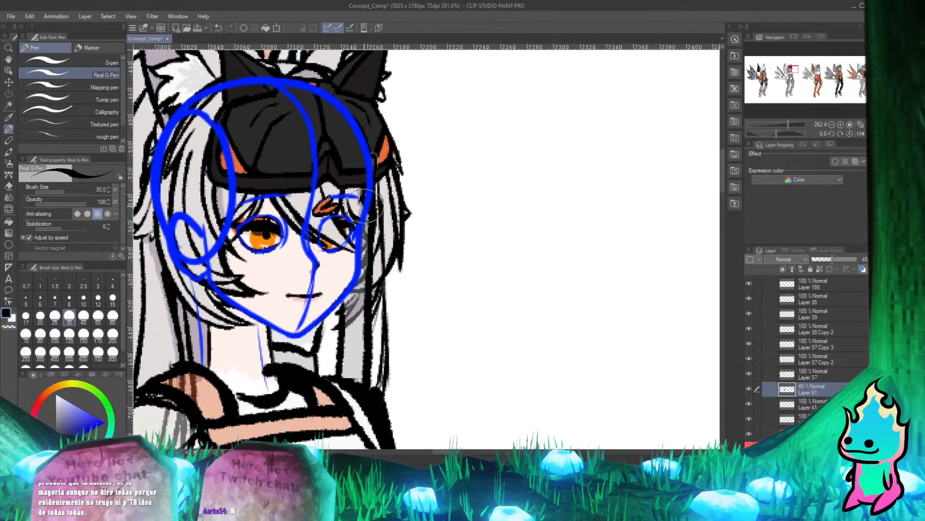
scroll(388, 268, up, 1)
key(e)
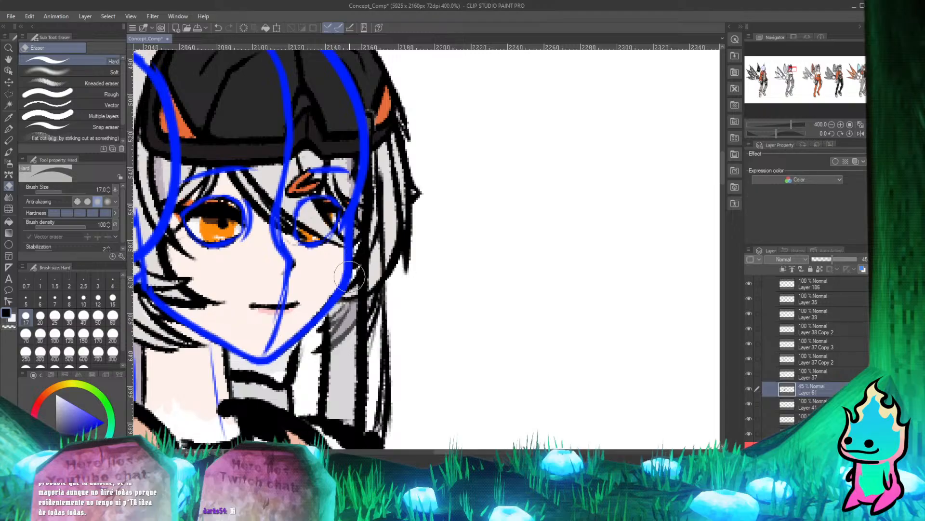
key(p)
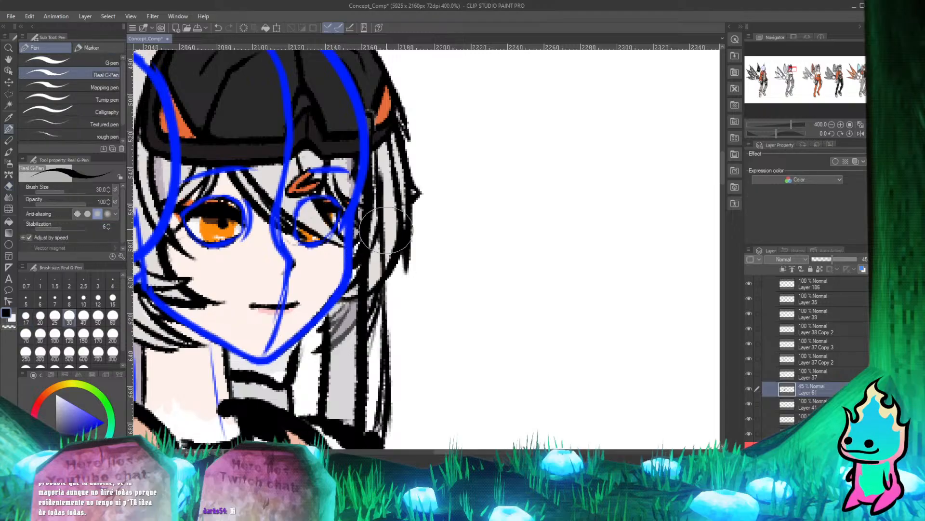
Undo the last erasure and erase the grey patch between the cheek outline and the side hair more closely on Layer 61.
scroll(323, 311, up, 2)
key(ctrl+z)
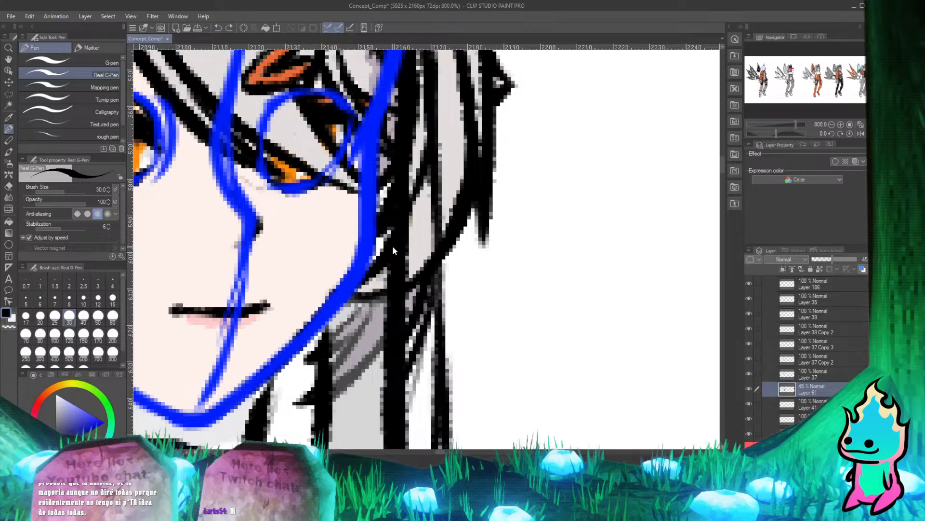
scroll(392, 245, down, 1)
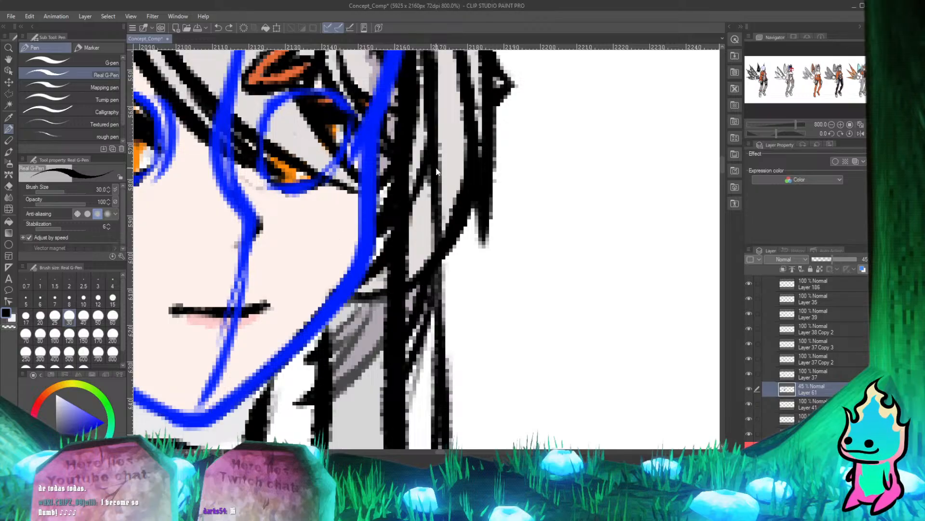
scroll(384, 238, down, 1)
scroll(406, 226, up, 2)
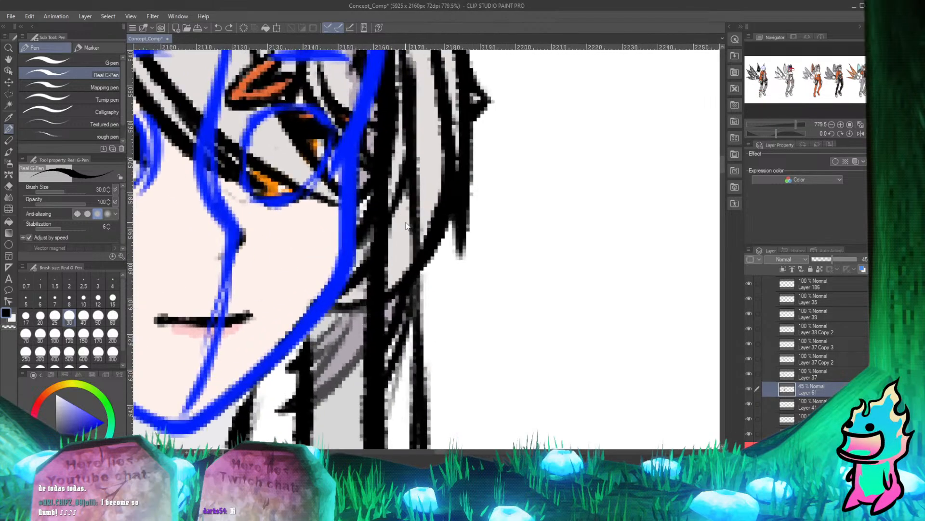
scroll(406, 225, up, 2)
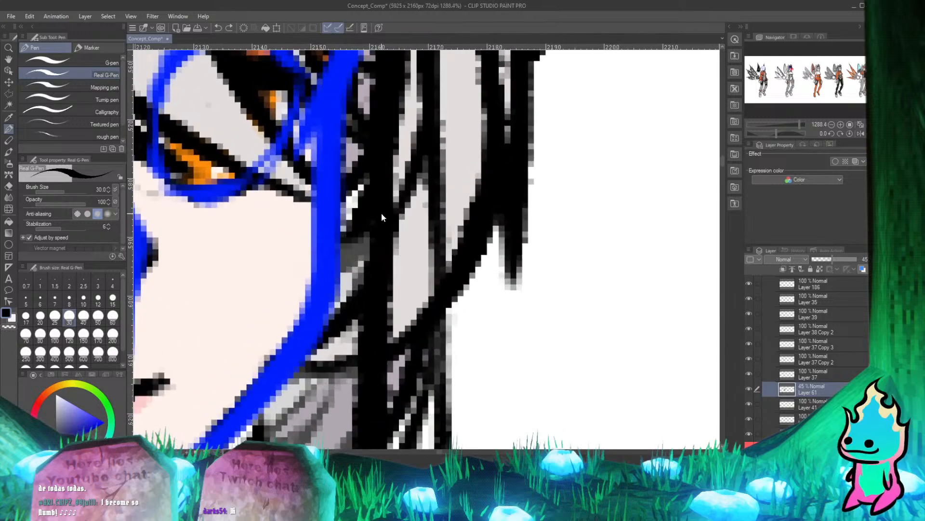
key(e)
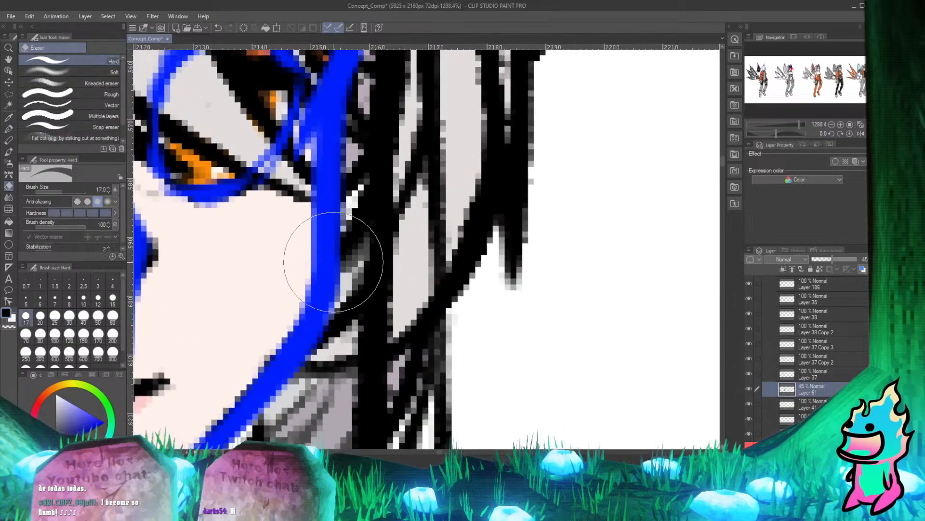
key(p)
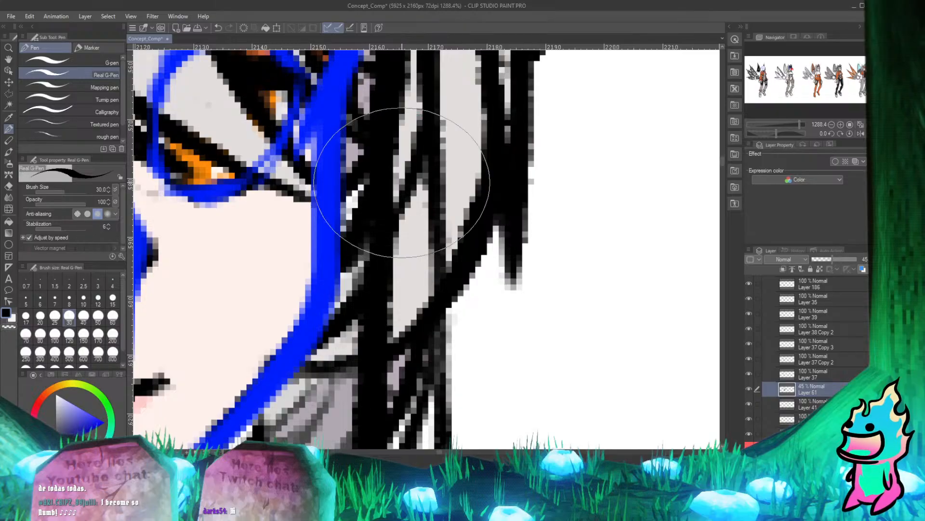
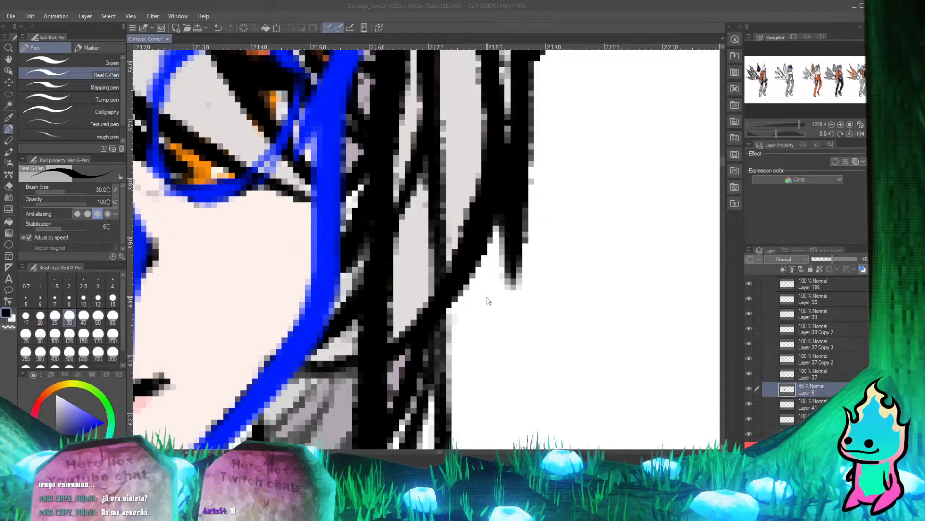
Erase the excess semi-transparent overlay on Layer 61 from the dark hair strands beside the jaw with the Hard eraser.
scroll(487, 301, down, 5)
scroll(444, 285, up, 5)
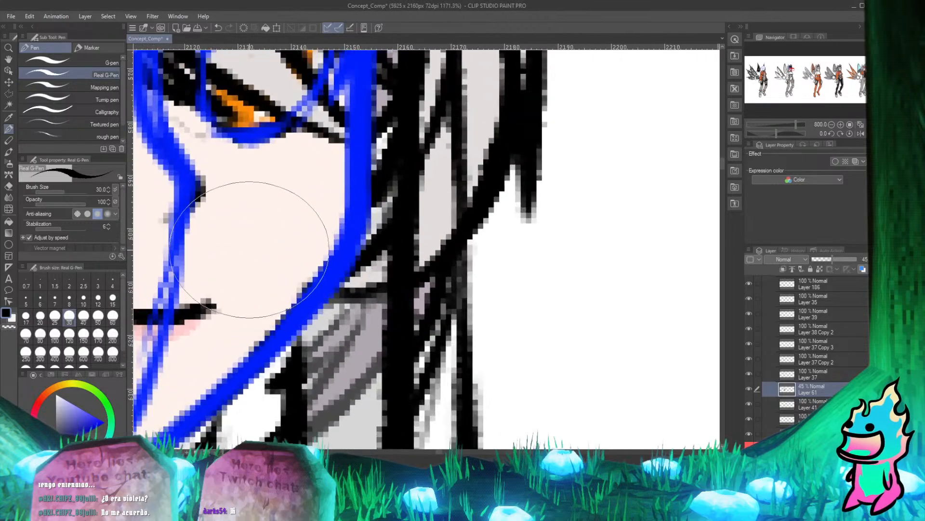
scroll(249, 250, down, 5)
scroll(341, 198, up, 4)
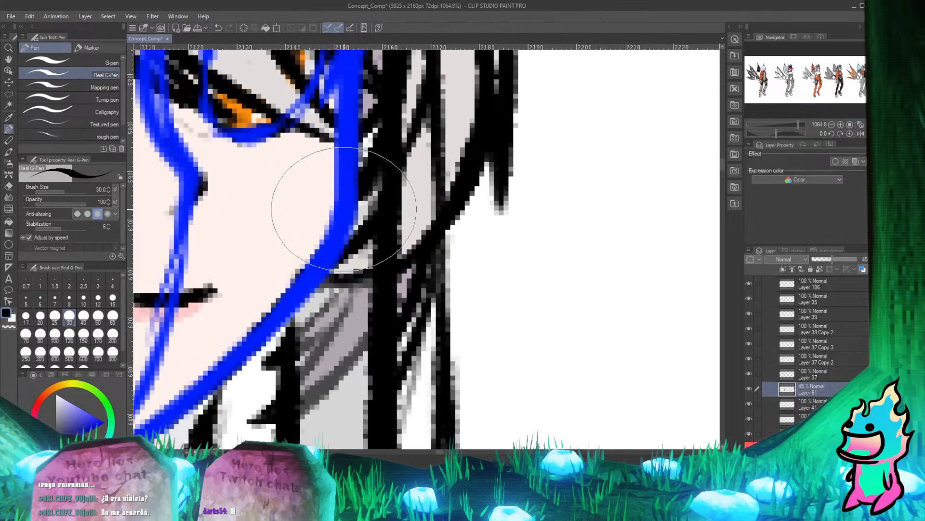
key(e)
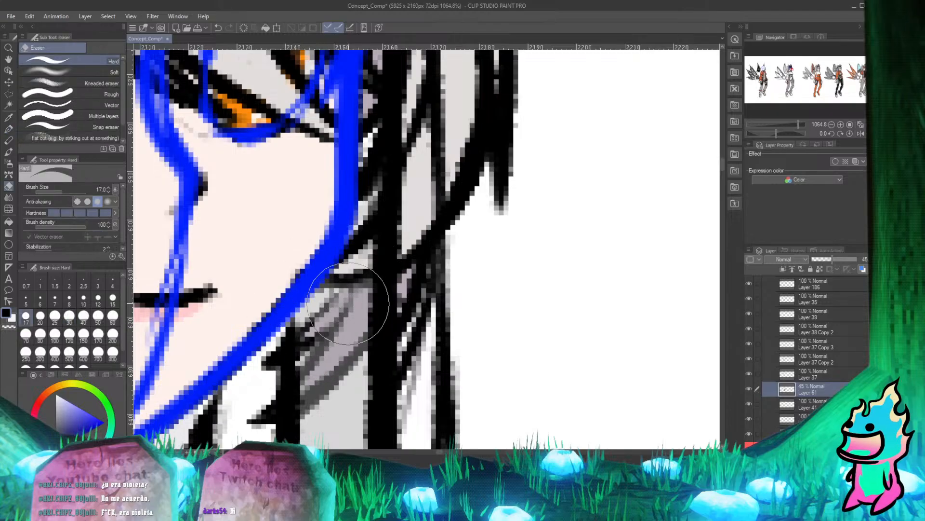
mouse_move(347, 303)
mouse_down()
mouse_move(366, 301)
mouse_move(372, 270)
mouse_move(368, 338)
mouse_move(290, 398)
mouse_move(368, 320)
mouse_move(376, 294)
mouse_move(284, 402)
mouse_move(371, 316)
mouse_move(362, 310)
mouse_move(290, 366)
mouse_move(270, 357)
mouse_move(347, 301)
mouse_up()
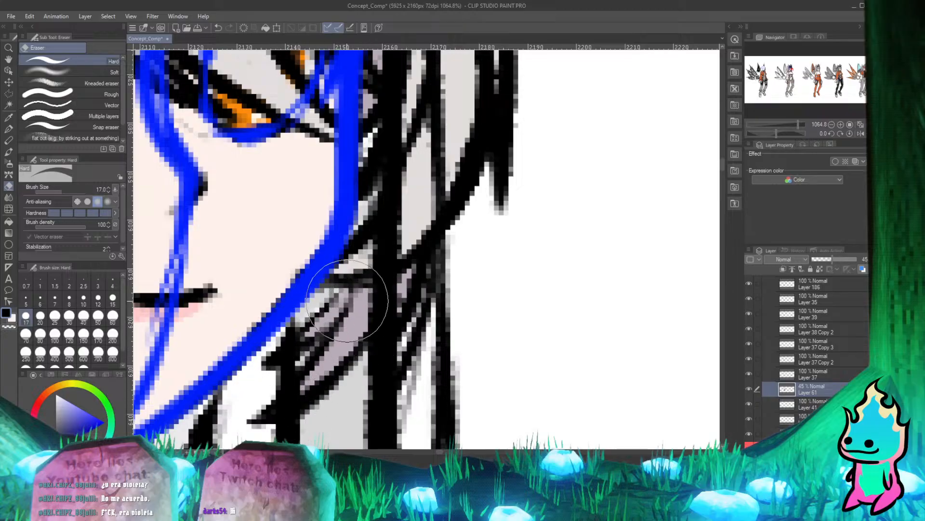
key(p)
key(e)
key(p)
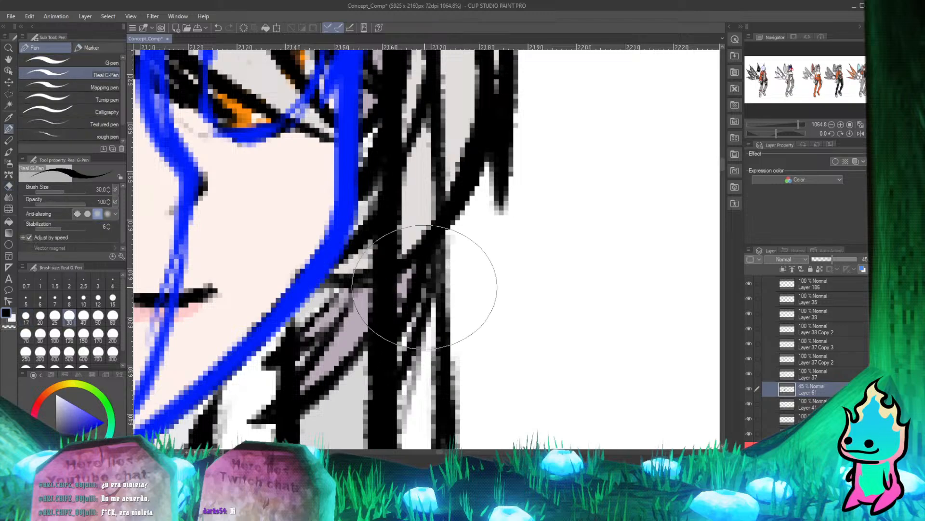
scroll(424, 181, down, 8)
scroll(425, 178, up, 5)
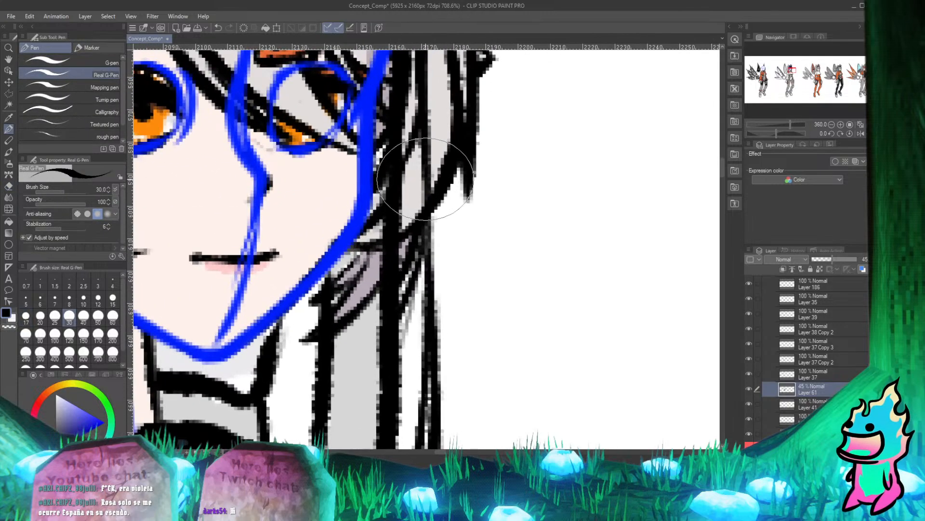
scroll(440, 237, down, 3)
scroll(440, 238, up, 4)
key(e)
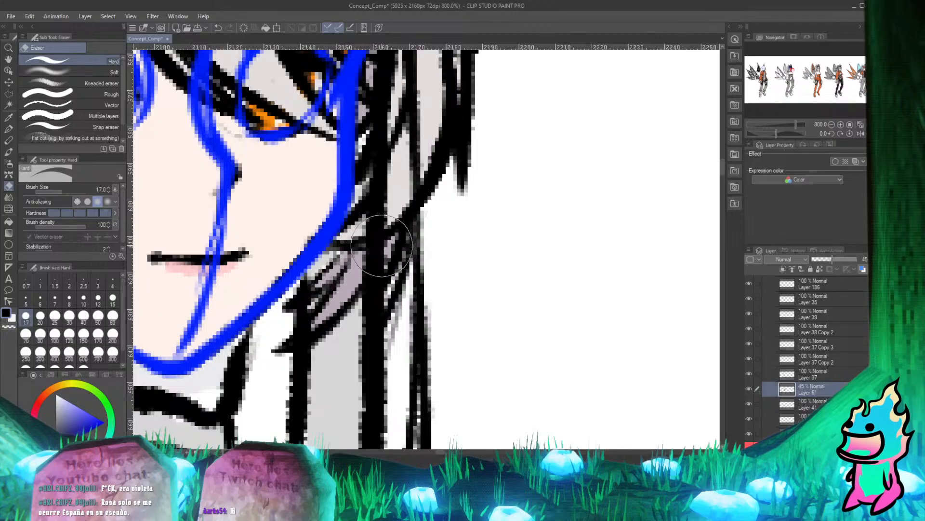
key(p)
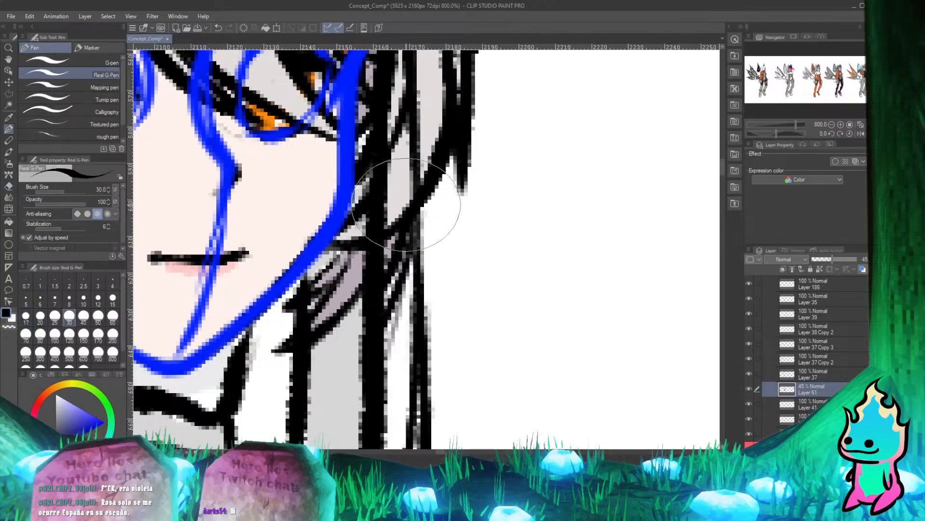
Toggle the visibility of Layer 35 to check which hair lines around the face it contains.
scroll(408, 261, down, 4)
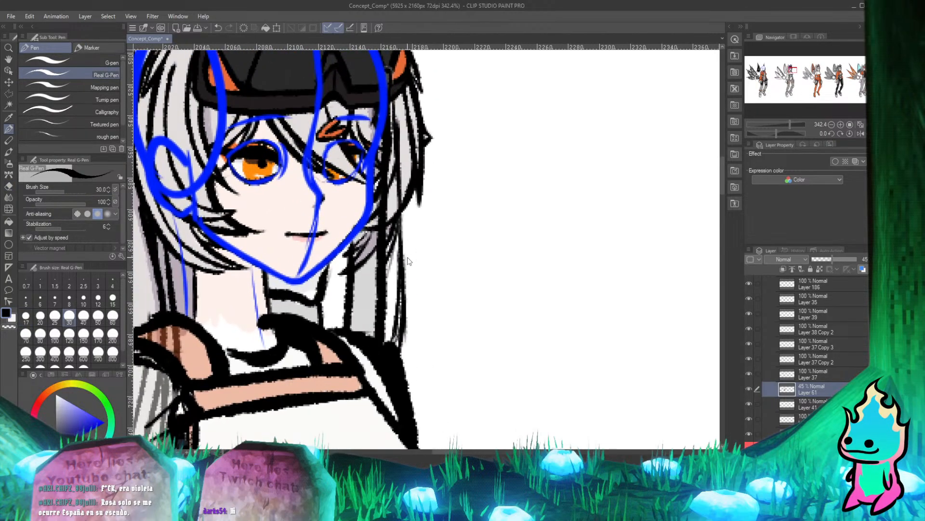
scroll(408, 260, down, 2)
scroll(389, 283, up, 4)
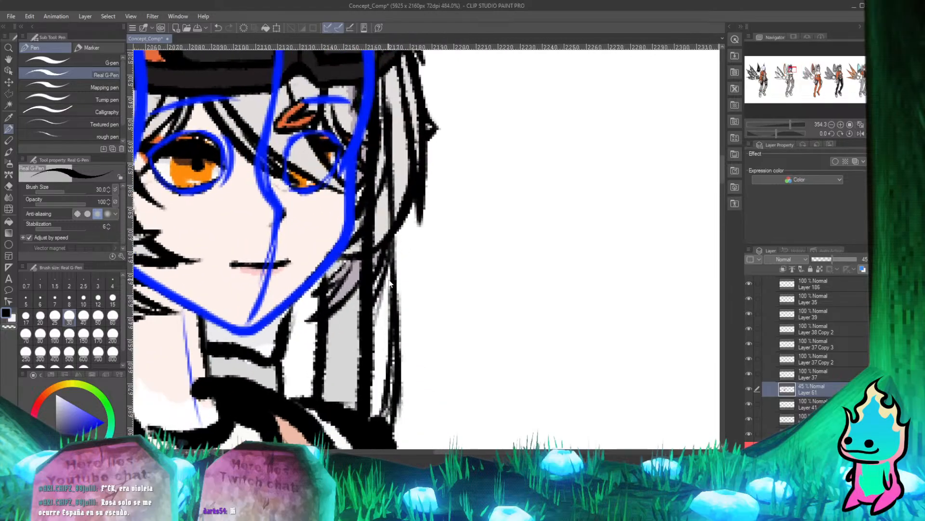
scroll(390, 283, down, 1)
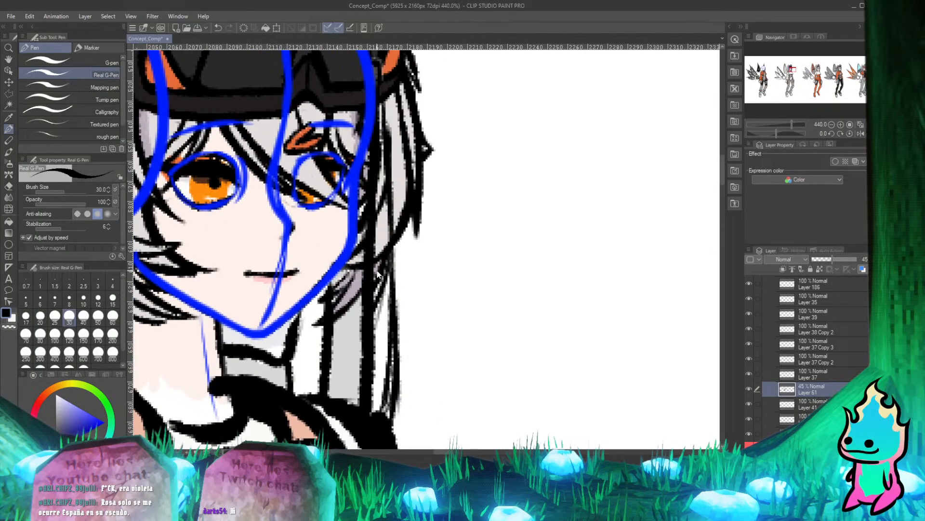
scroll(384, 268, down, 2)
scroll(383, 267, up, 1)
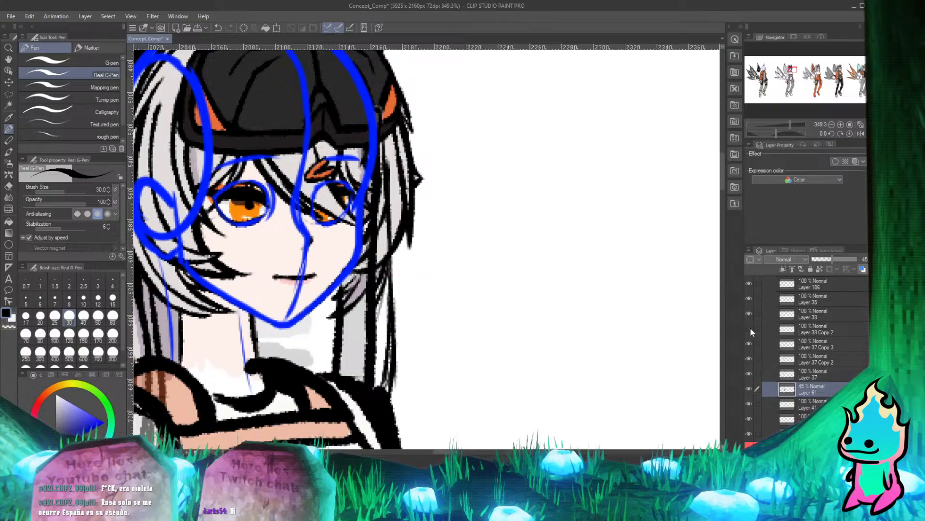
click(748, 300)
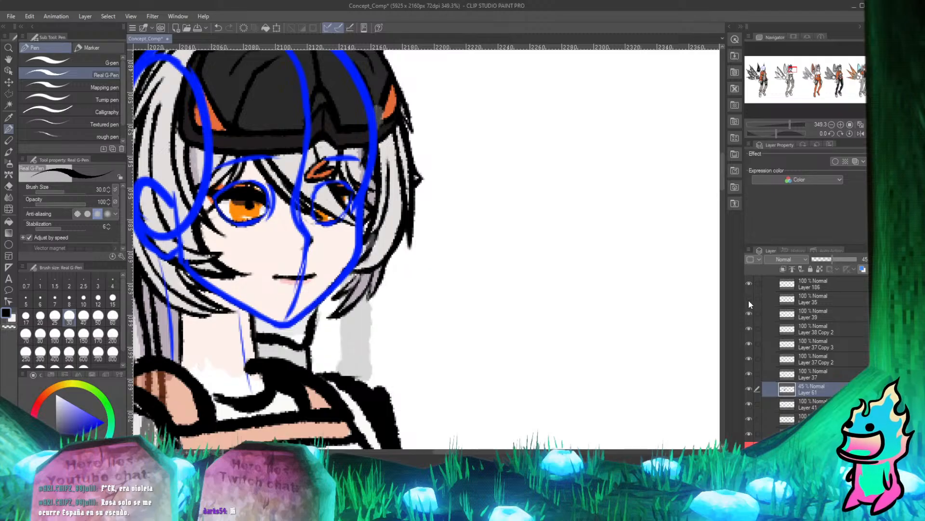
click(748, 299)
click(748, 300)
click(748, 299)
click(748, 300)
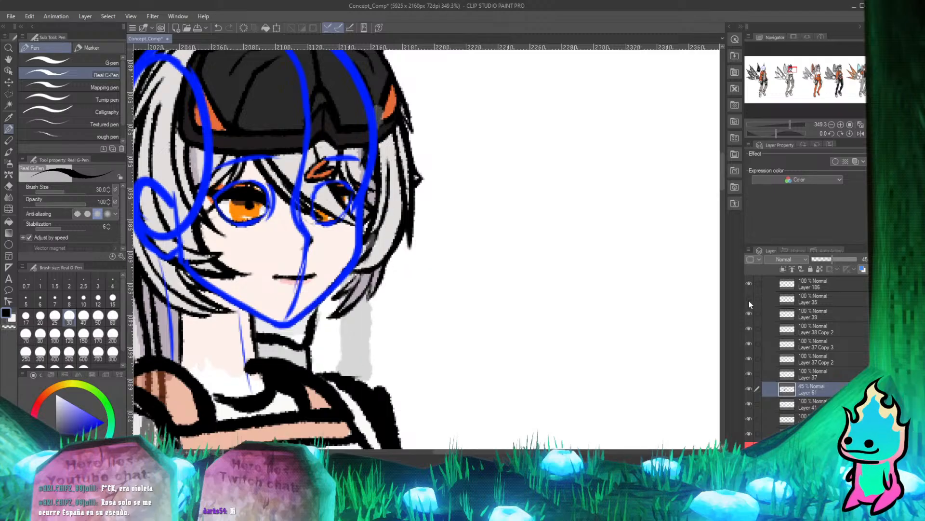
click(748, 300)
On Layer 35, erase the vertical strand line that runs through the front hair lock between the cap and the jaw.
click(797, 302)
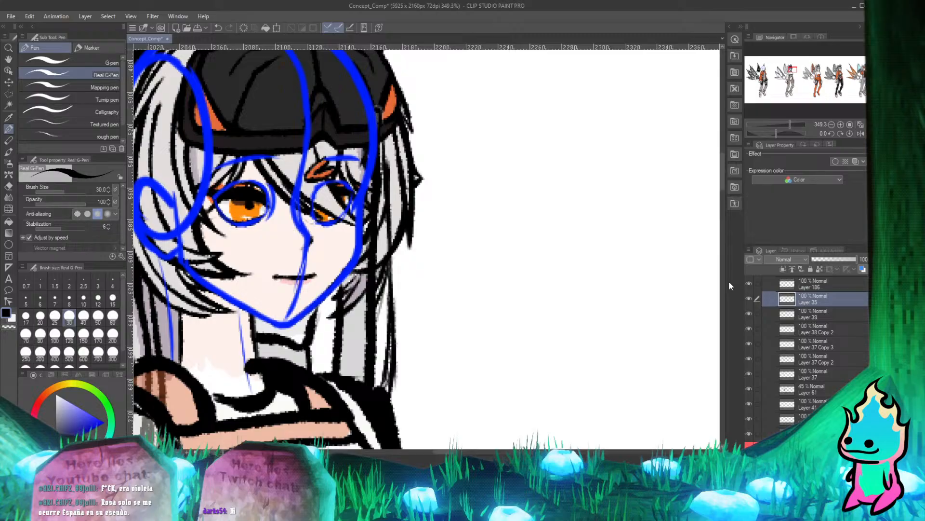
key(e)
mouse_move(383, 112)
mouse_down()
mouse_move(384, 197)
mouse_move(384, 155)
mouse_up()
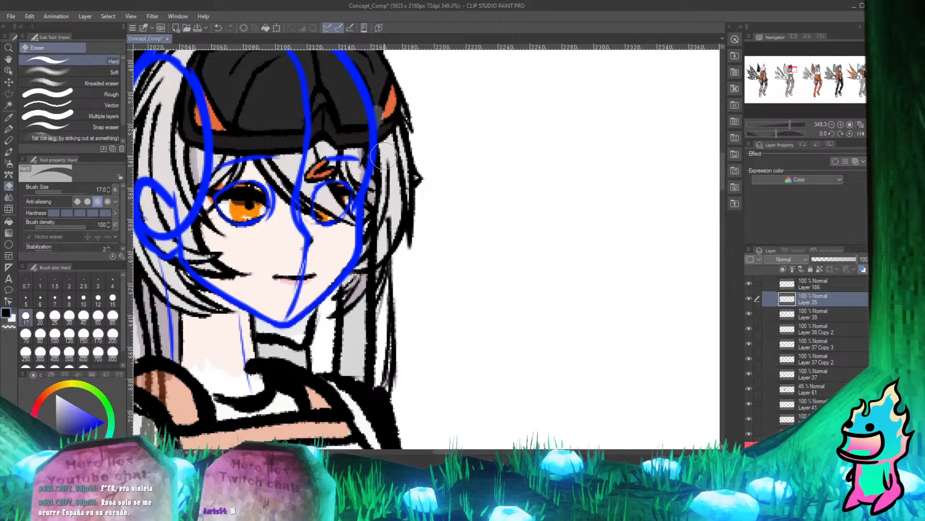
drag(386, 232, 376, 245)
Touch up the hair line beside the cheek on Layer 35 with the Real G-Pen and Hard eraser.
key(p)
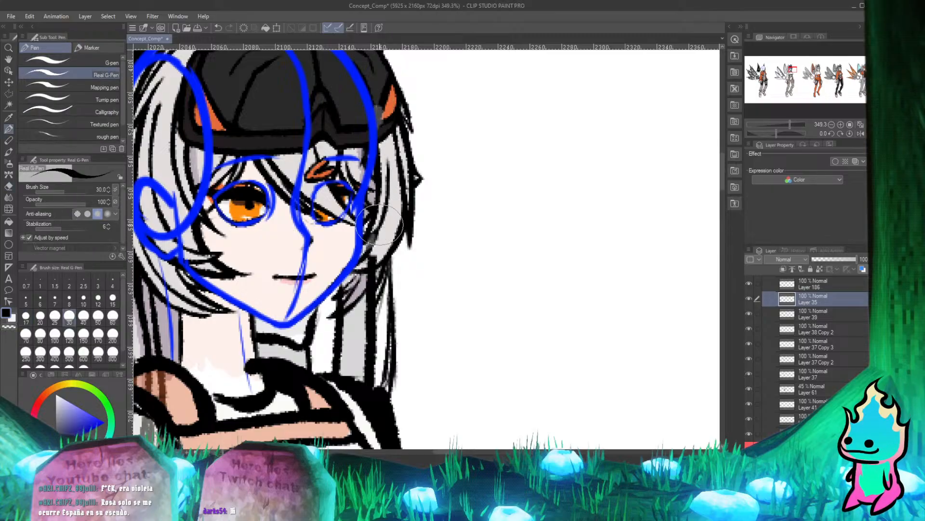
key(e)
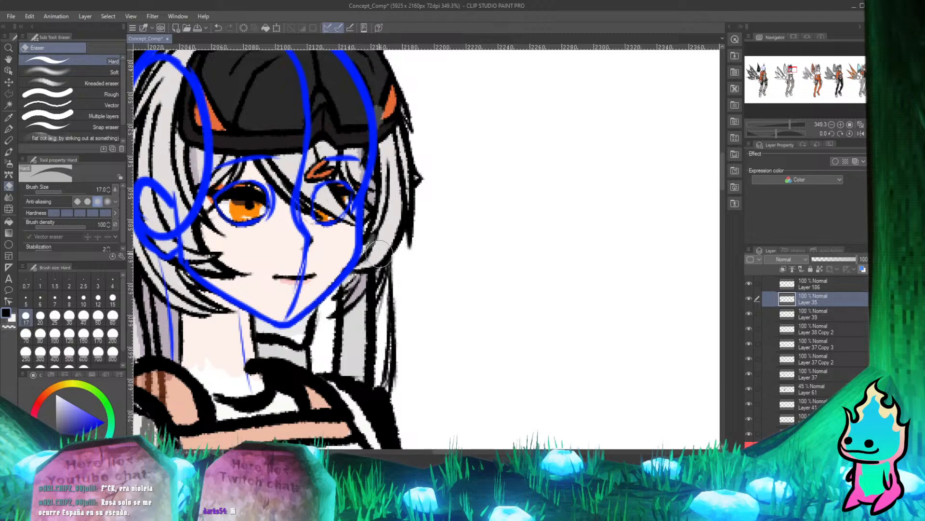
key(p)
drag(371, 227, 368, 250)
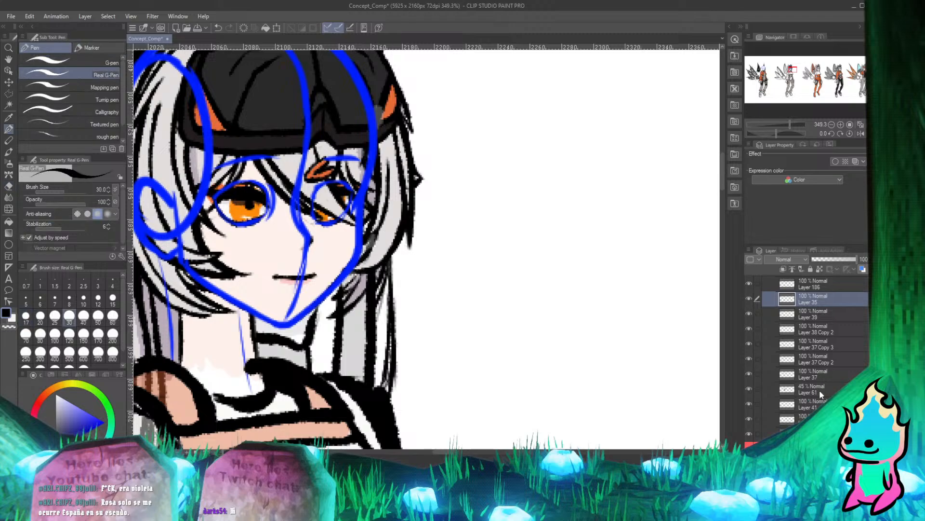
Compare Layer 35 shown and hidden, then erase its lines crossing the small hair tips beneath the jaw.
click(819, 390)
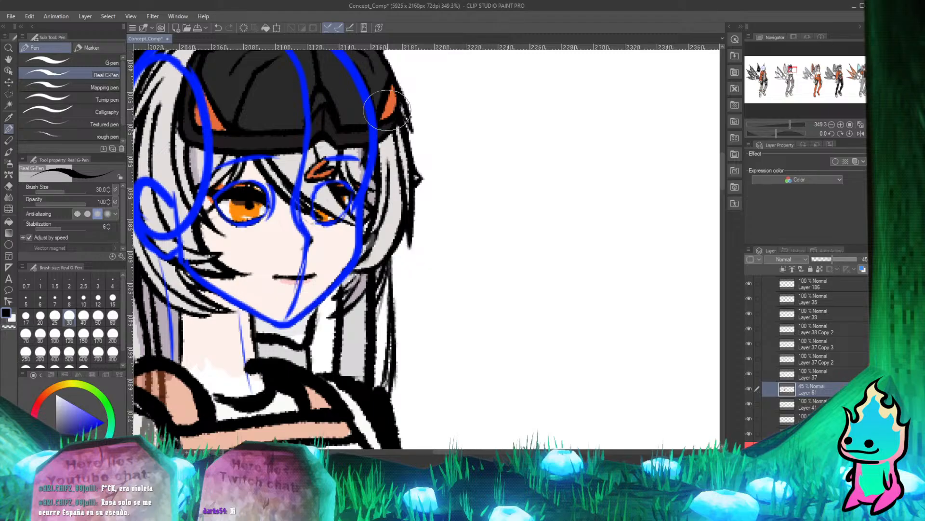
click(750, 298)
click(749, 299)
click(817, 297)
key(e)
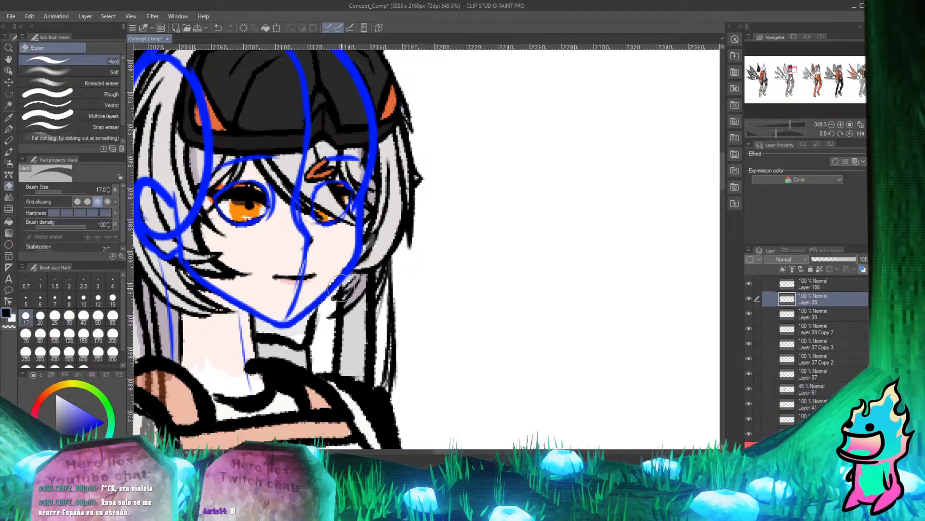
mouse_move(347, 308)
mouse_down()
mouse_move(339, 314)
mouse_move(357, 295)
mouse_up()
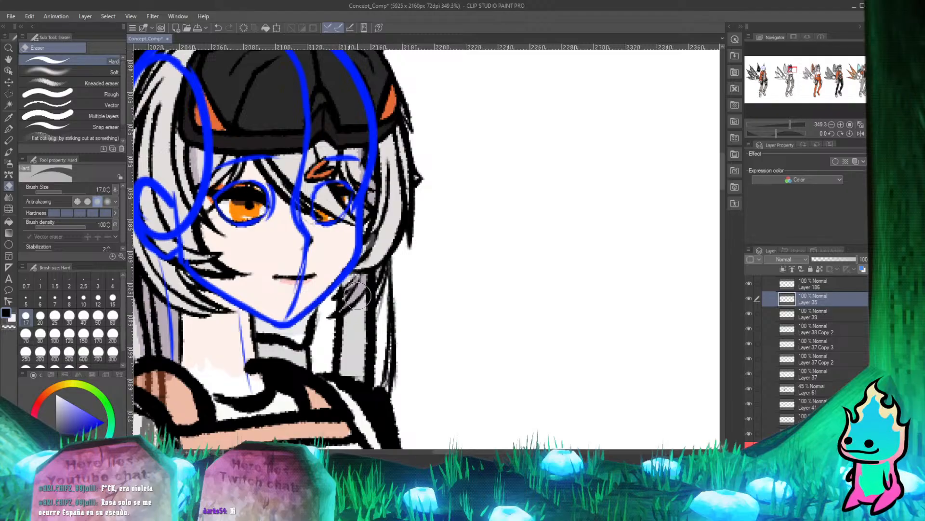
Retouch the strand outline just below the front hair lock on Layer 35 and undo the last stroke.
key(p)
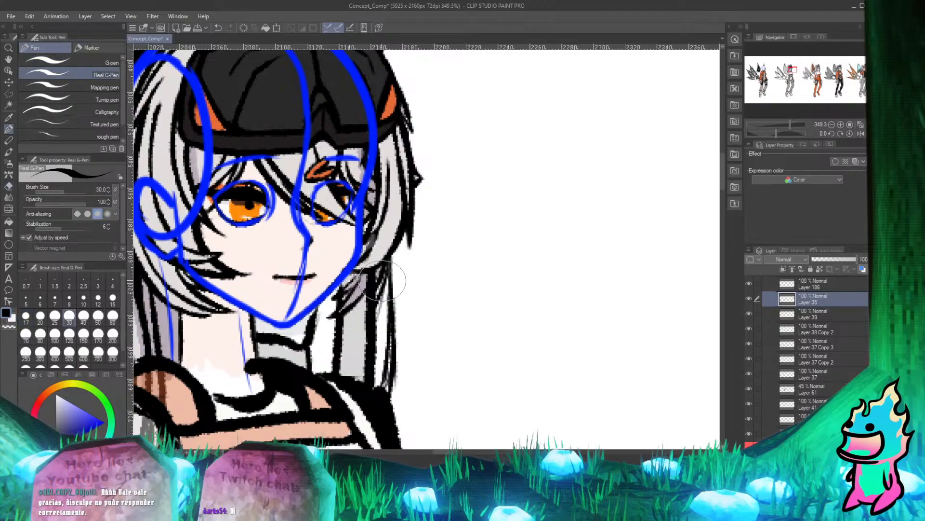
key(e)
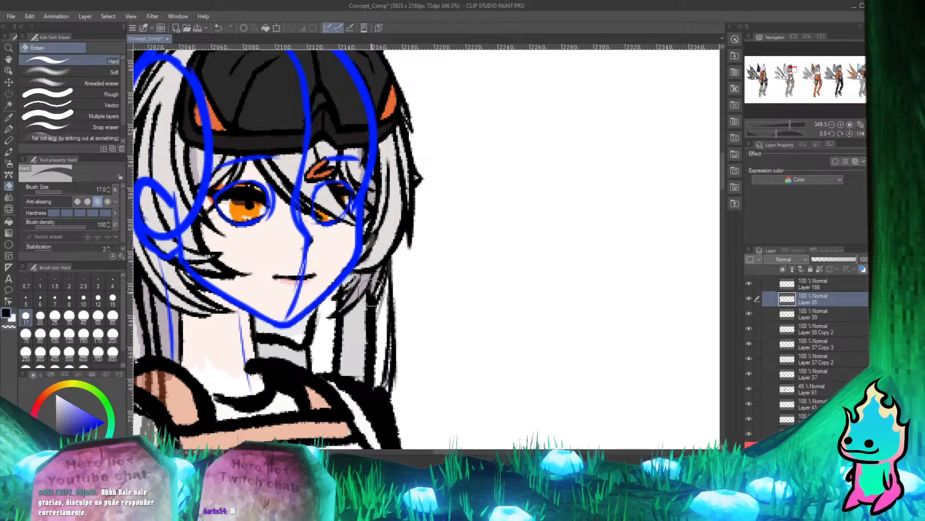
key(p)
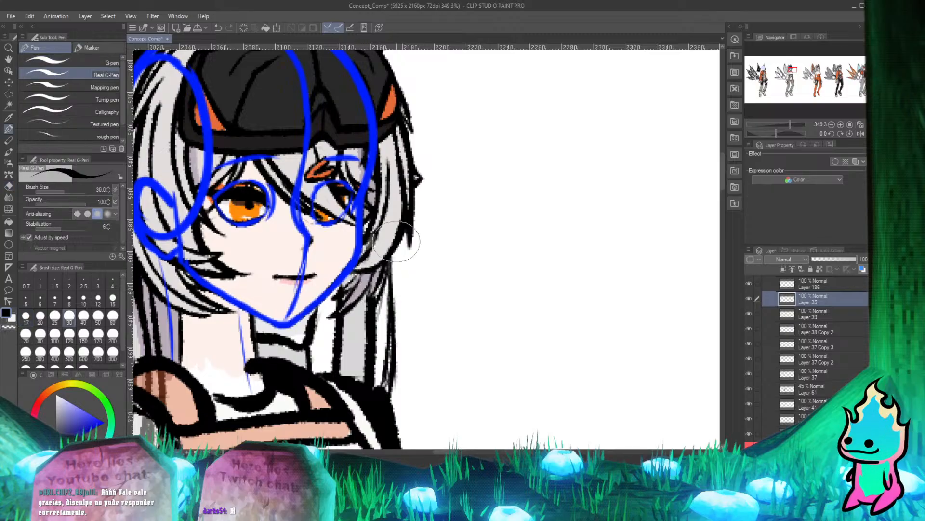
key(ctrl+z)
Reshape the upper end of the long hair strand under the front lock on Layer 35 by alternately erasing and redrawing its outline.
scroll(454, 248, up, 7)
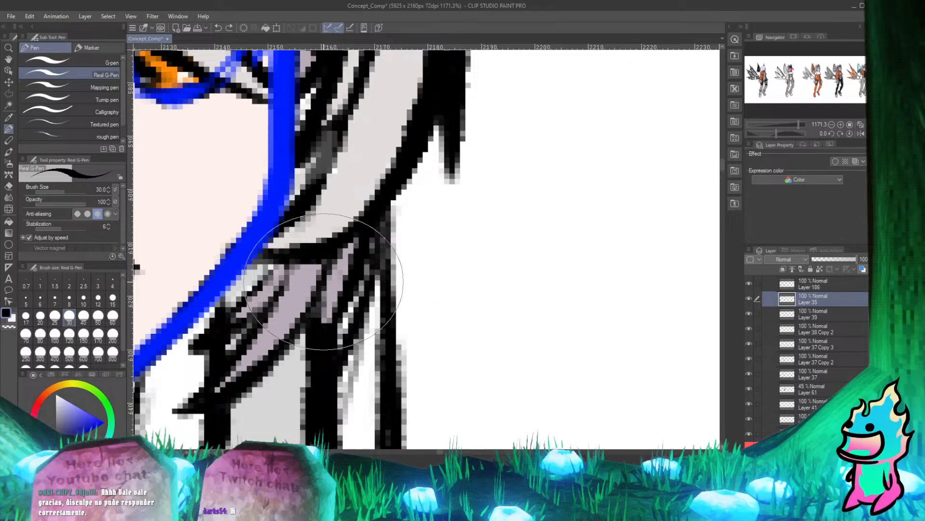
key(e)
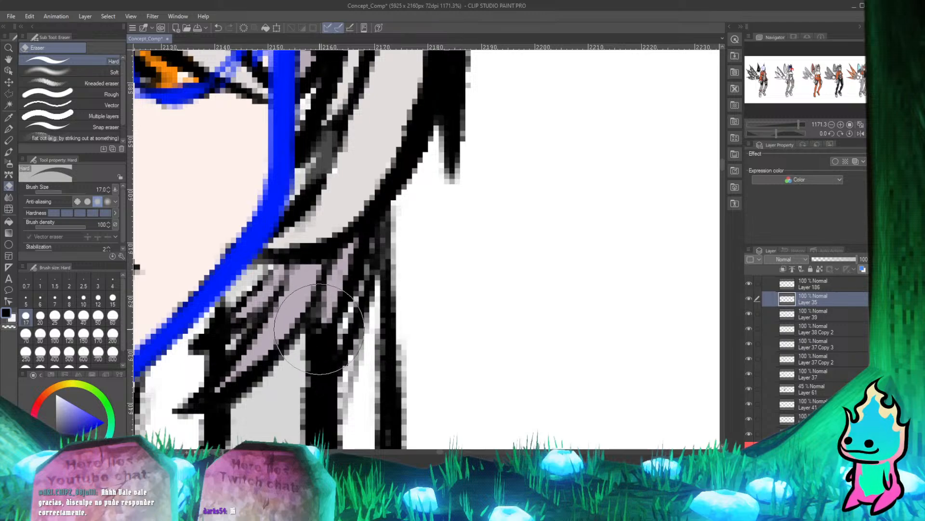
key(p)
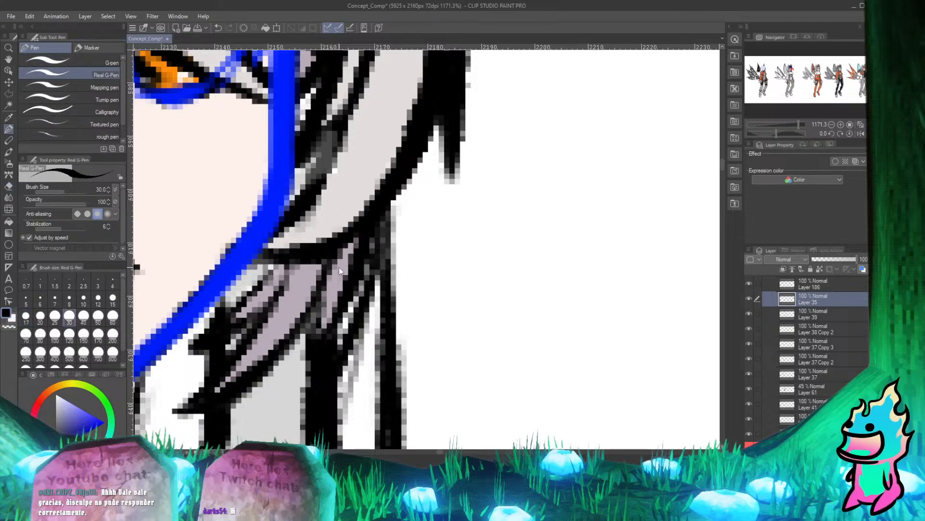
key(e)
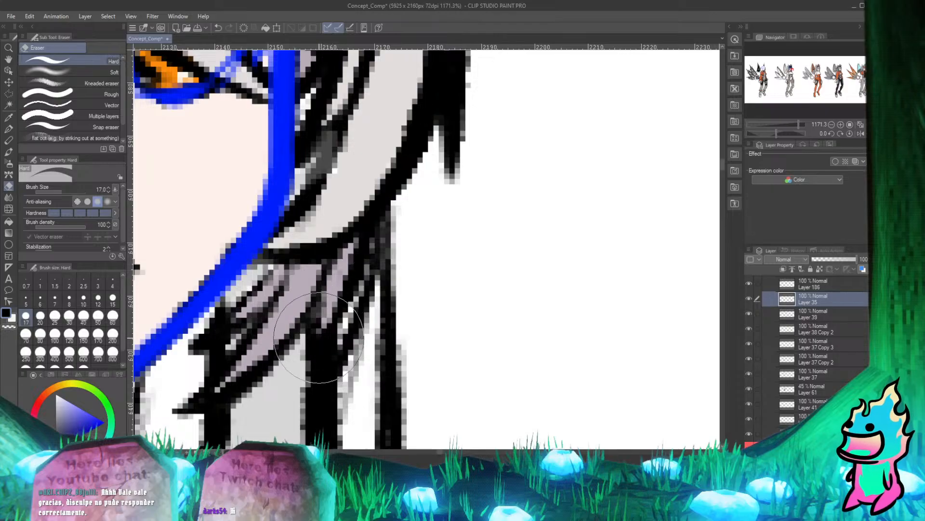
key(p)
key(ctrl+z)
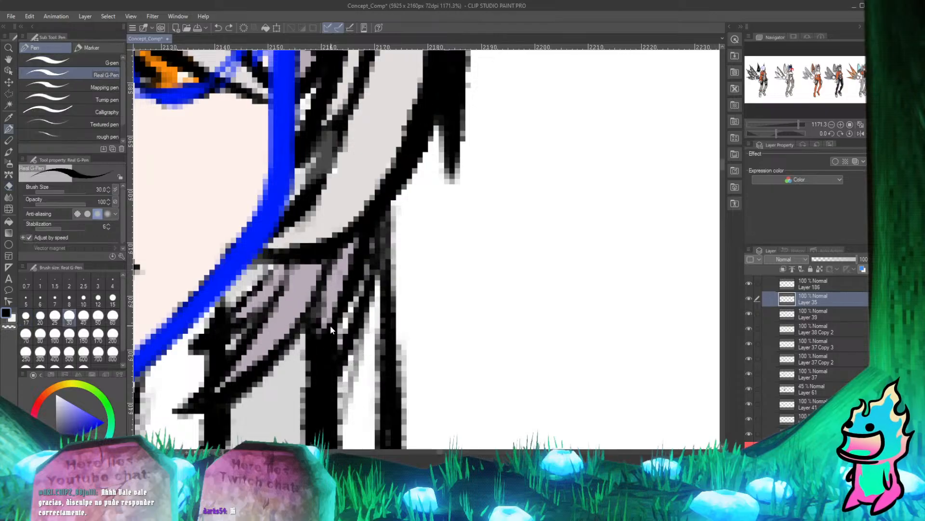
key(e)
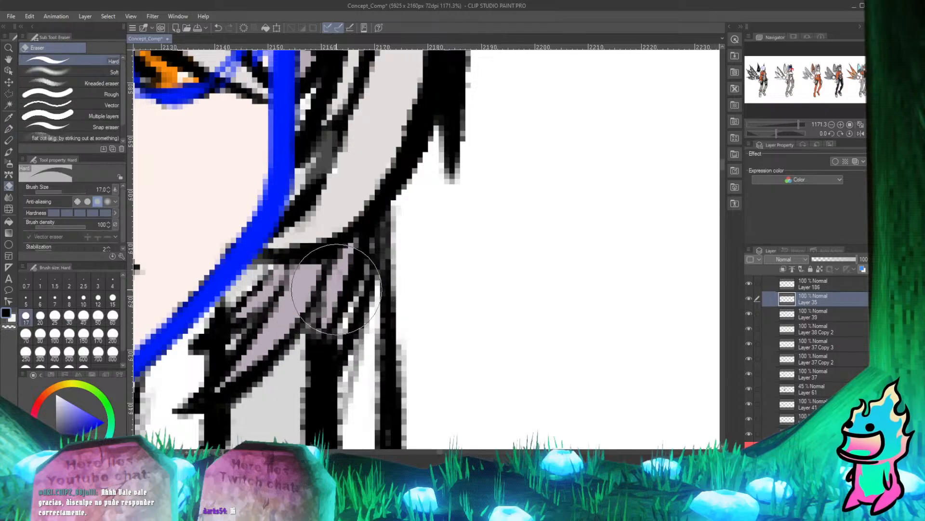
key(p)
key(e)
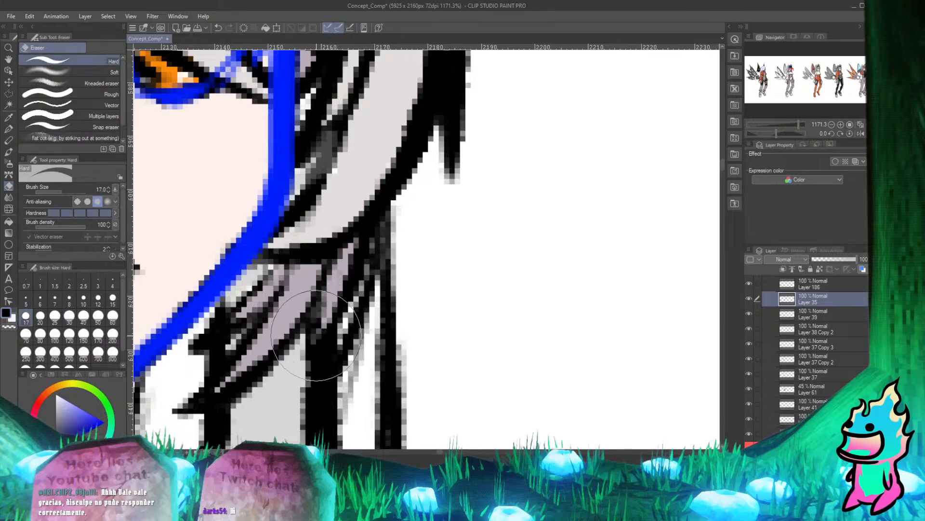
key(p)
scroll(334, 340, down, 3)
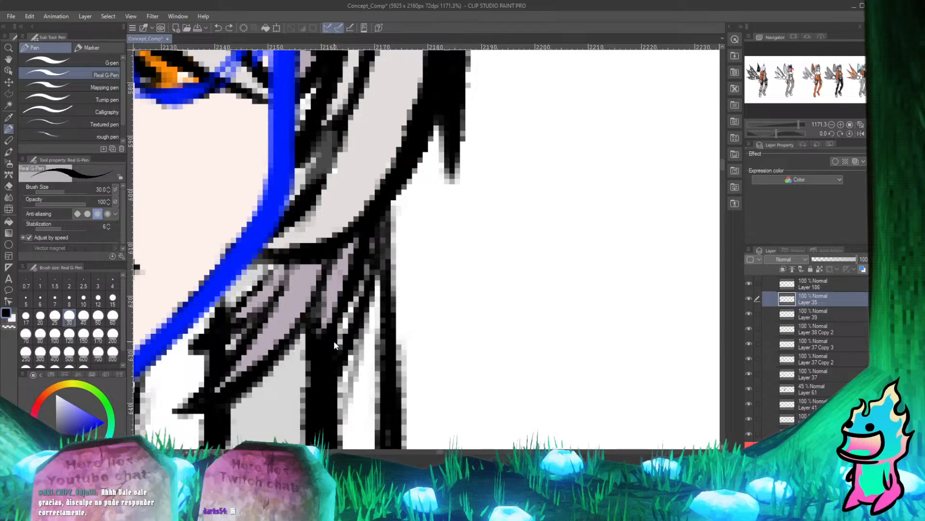
scroll(372, 296, down, 2)
scroll(347, 293, down, 1)
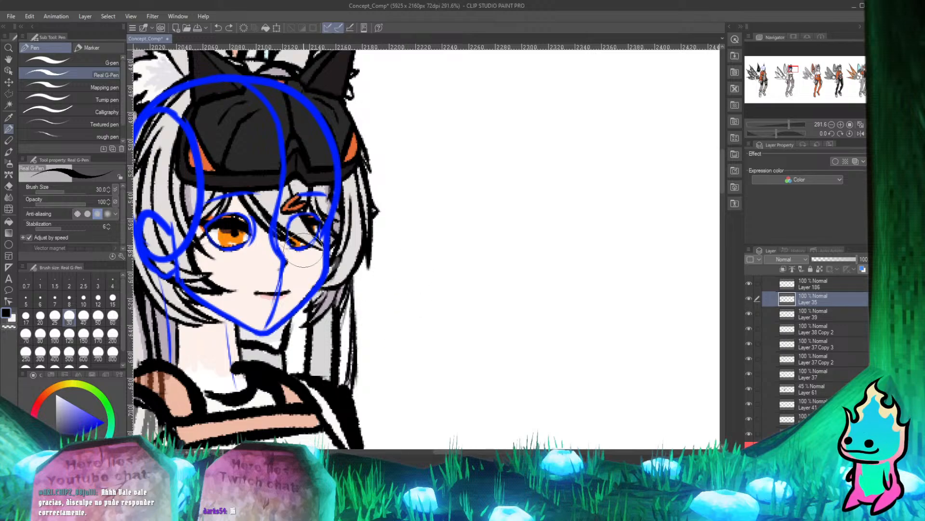
scroll(303, 249, up, 3)
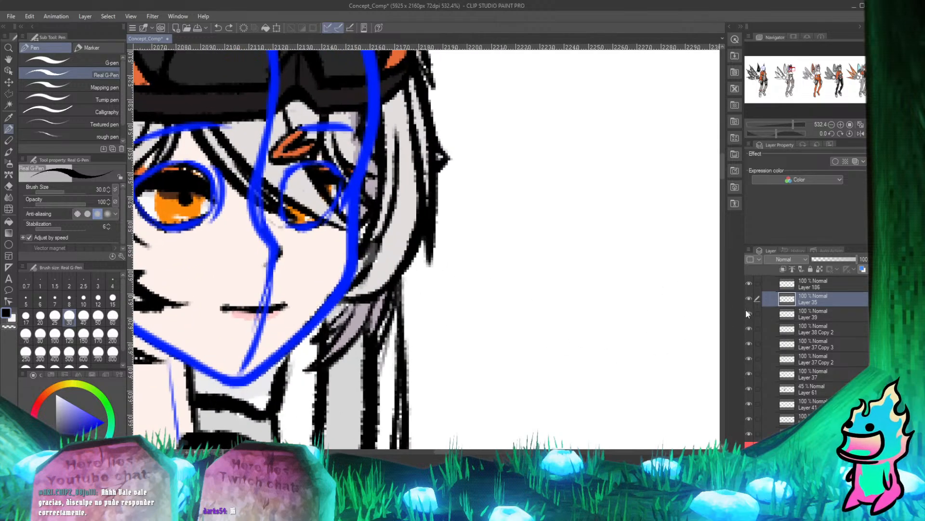
Set Layer 61's opacity to 100 % and touch up its fill in the hair beside the cheek with the Hard eraser.
click(817, 389)
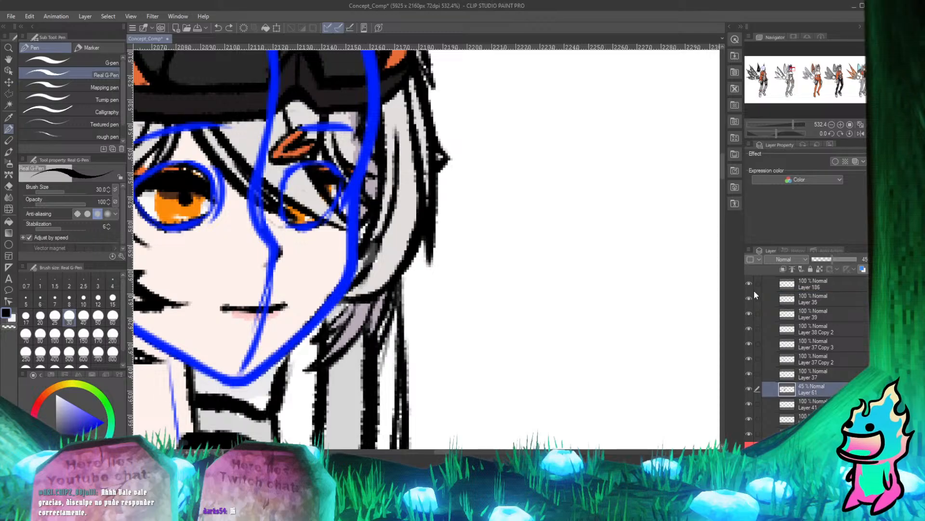
drag(835, 259, 861, 260)
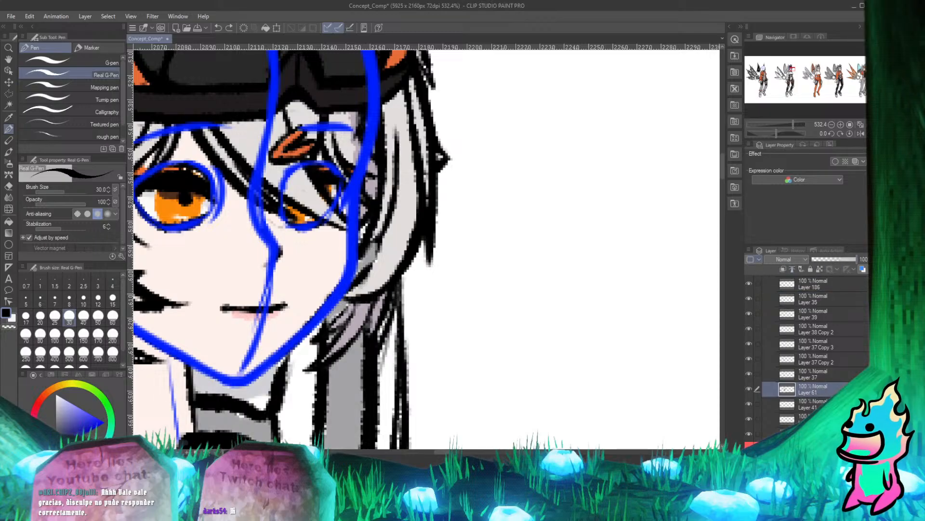
scroll(389, 296, up, 2)
scroll(390, 293, down, 5)
scroll(381, 291, up, 6)
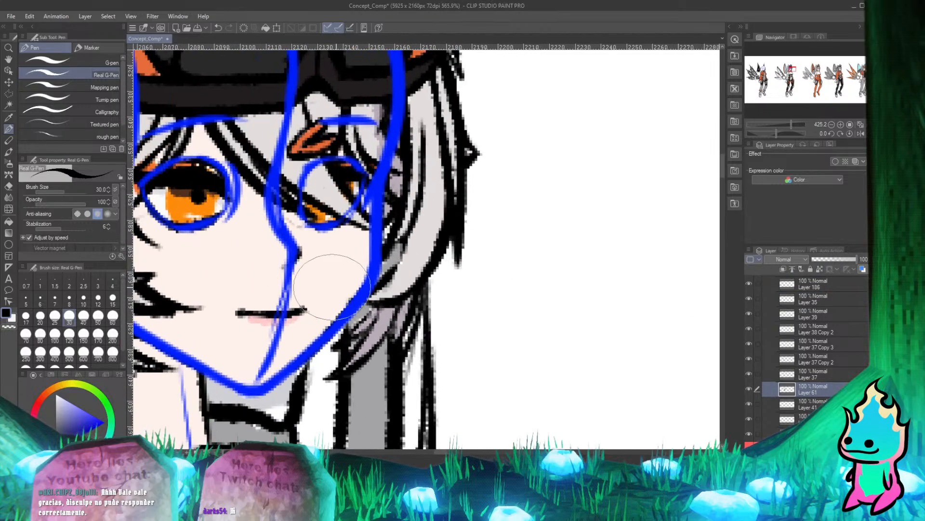
key(e)
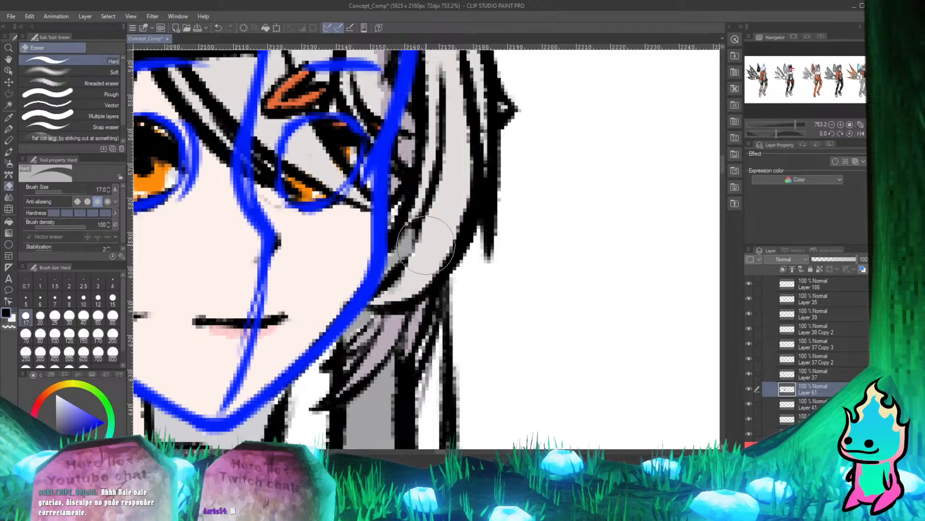
drag(426, 239, 430, 228)
key(p)
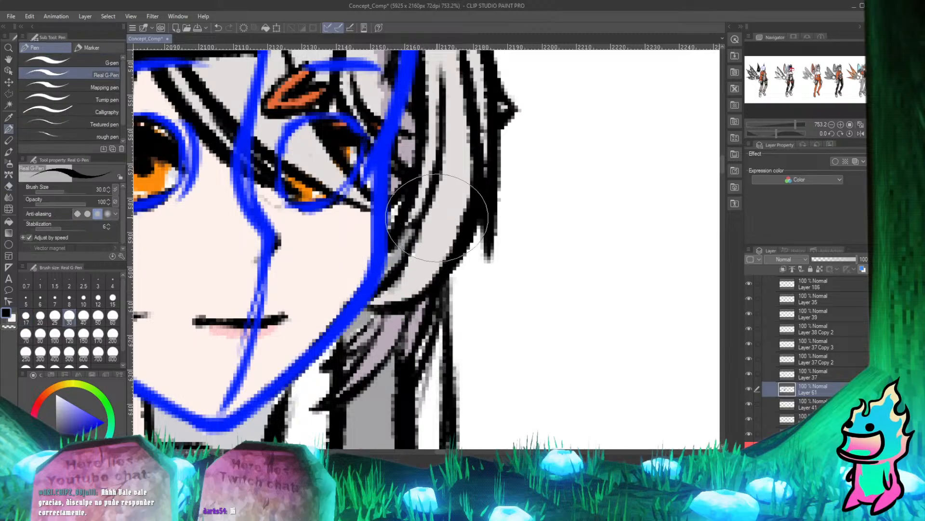
Examine the hair strands beside the jaw and the whole head and neck for remaining flaws.
scroll(421, 250, down, 4)
scroll(444, 273, up, 5)
scroll(356, 241, up, 3)
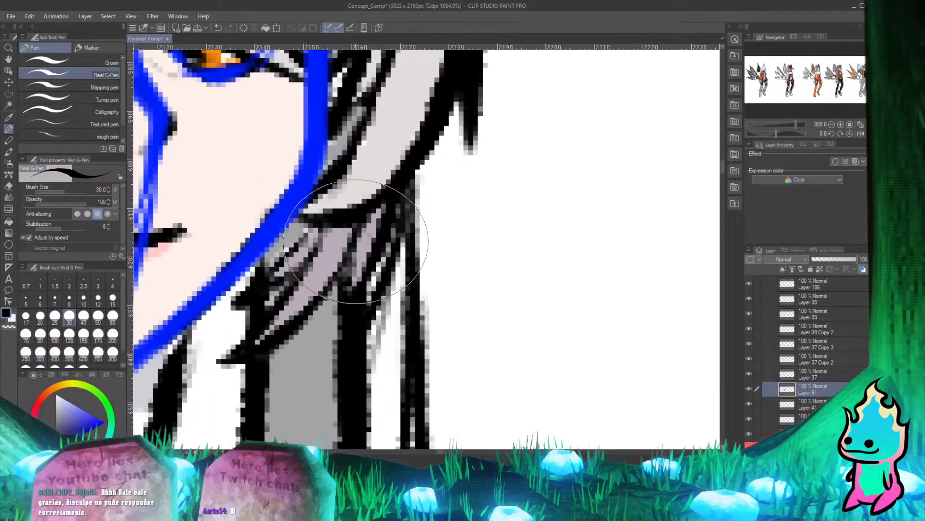
key(e)
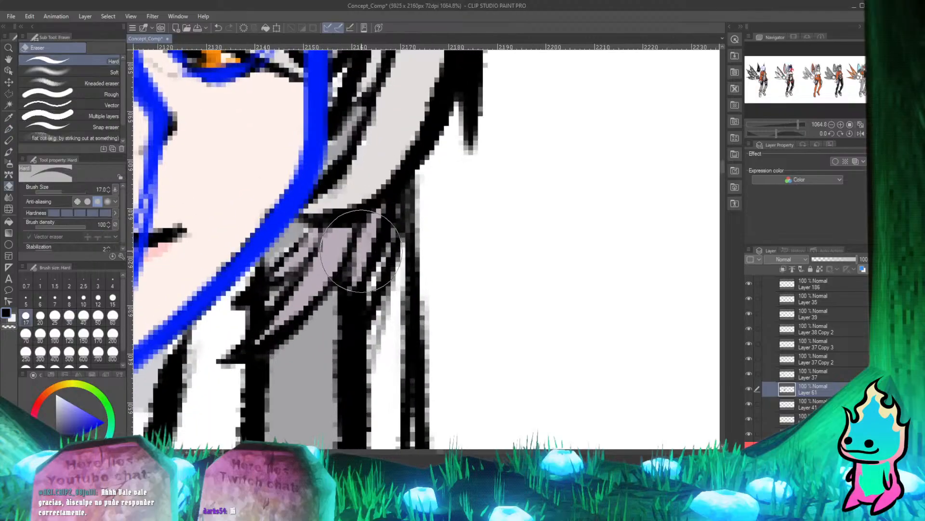
scroll(357, 251, down, 3)
scroll(377, 177, down, 5)
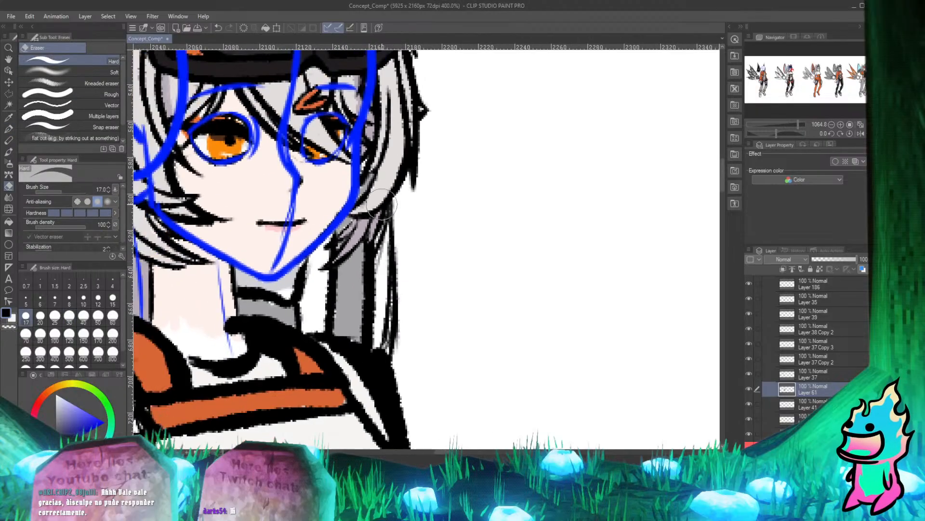
scroll(378, 177, up, 4)
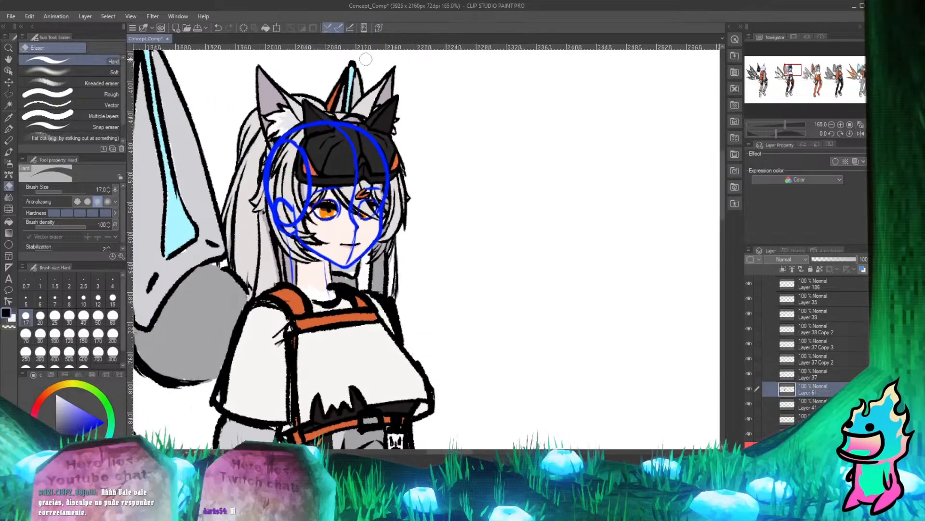
scroll(404, 110, up, 2)
scroll(225, 314, down, 3)
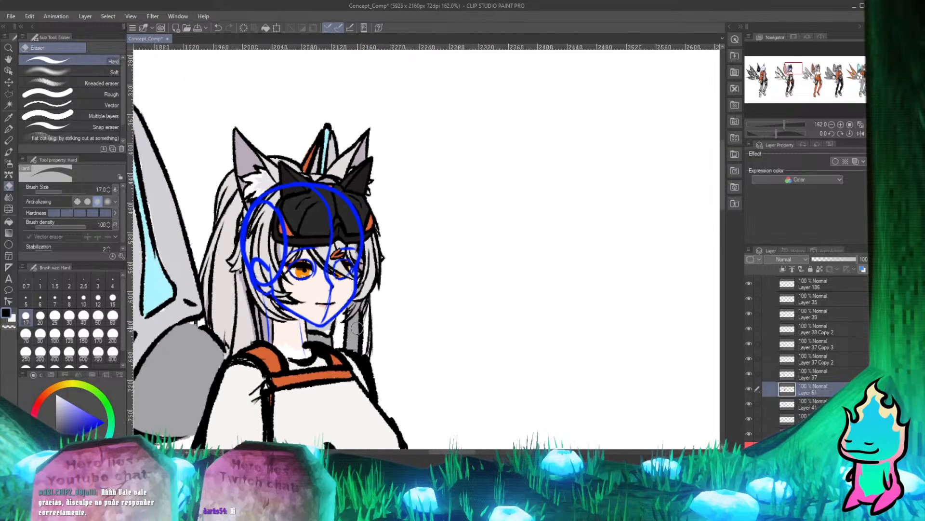
scroll(344, 354, up, 2)
scroll(345, 355, up, 1)
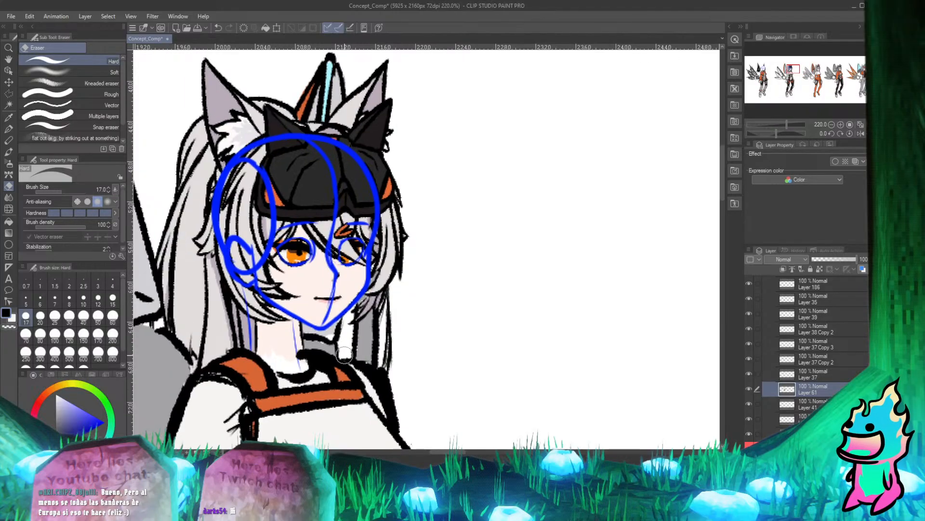
scroll(362, 369, down, 5)
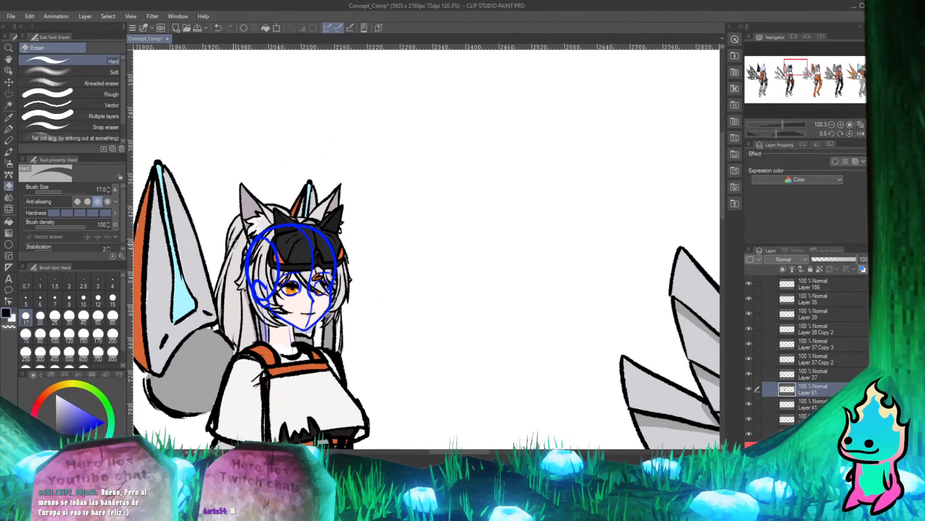
scroll(295, 344, up, 6)
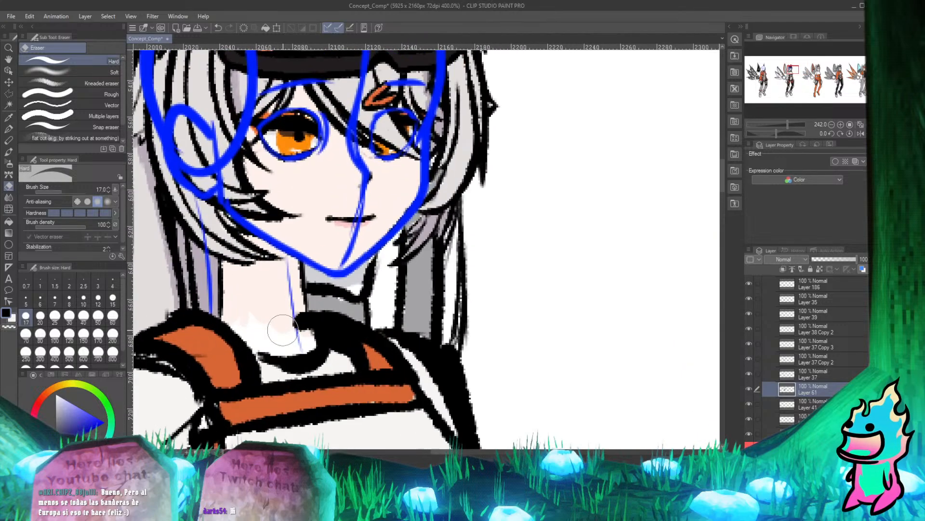
On Layer 182, sample the neck's skin colour and paint over the white gap above the collar with the Real G-Pen.
scroll(800, 372, down, 1)
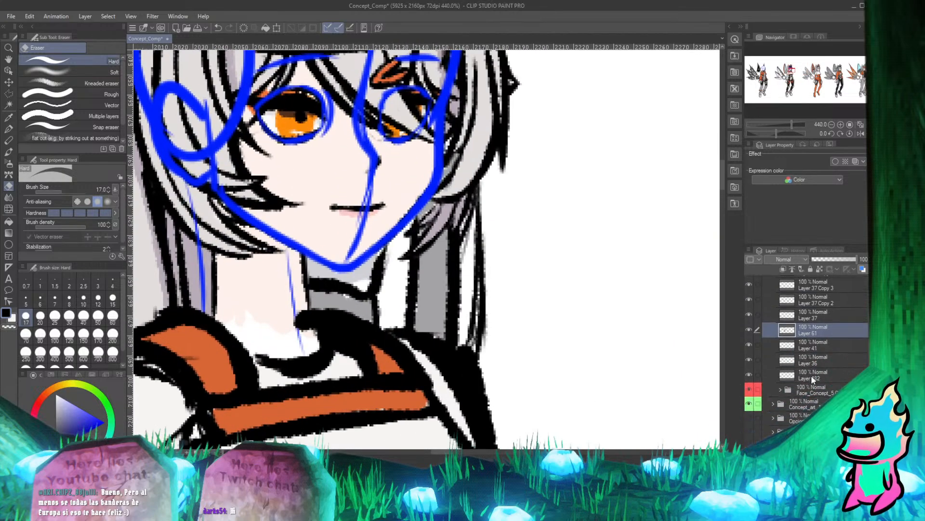
click(810, 376)
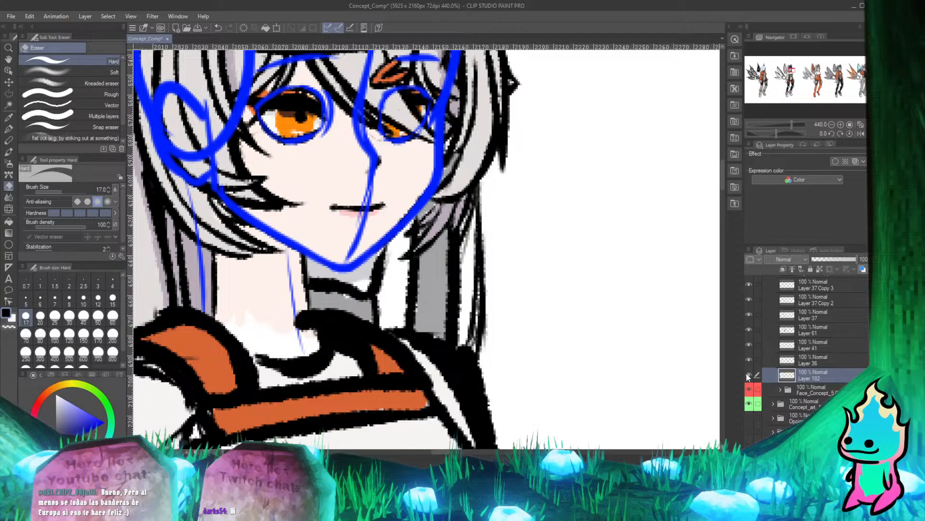
alt+click(275, 282)
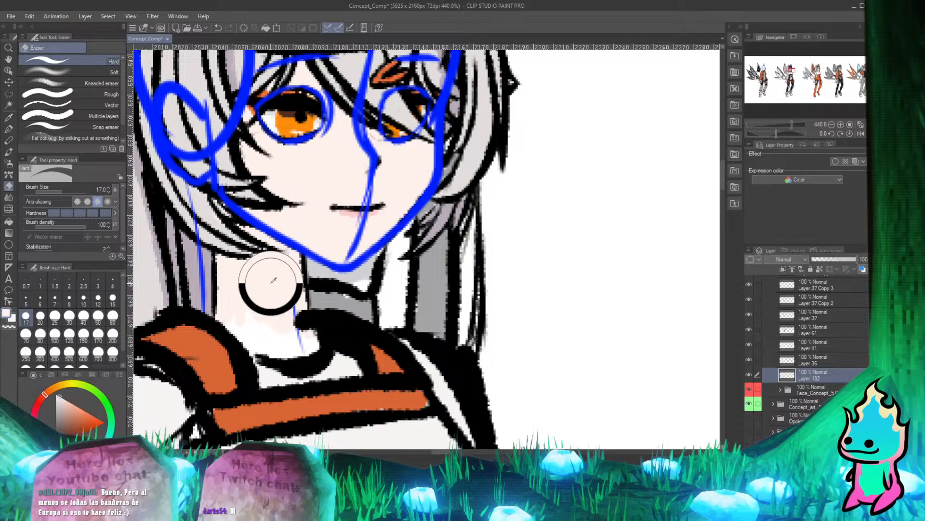
scroll(243, 308, up, 2)
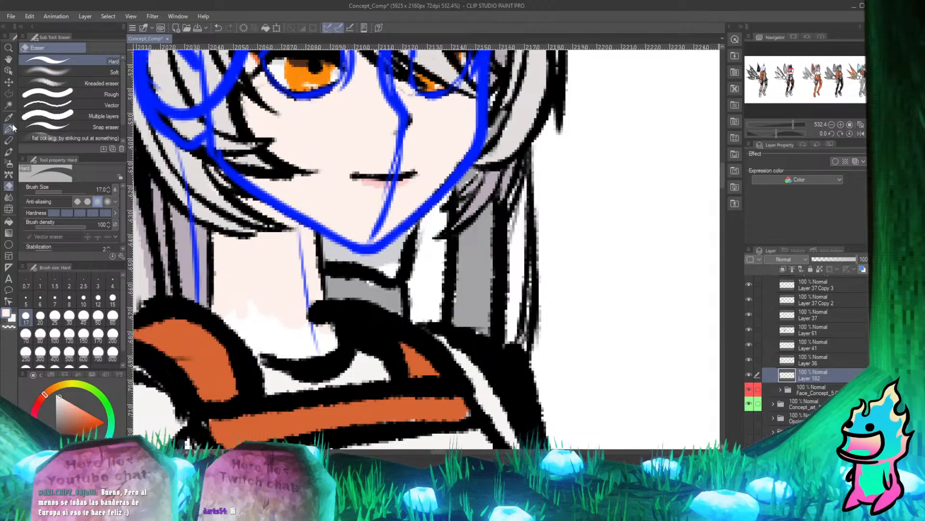
key(p)
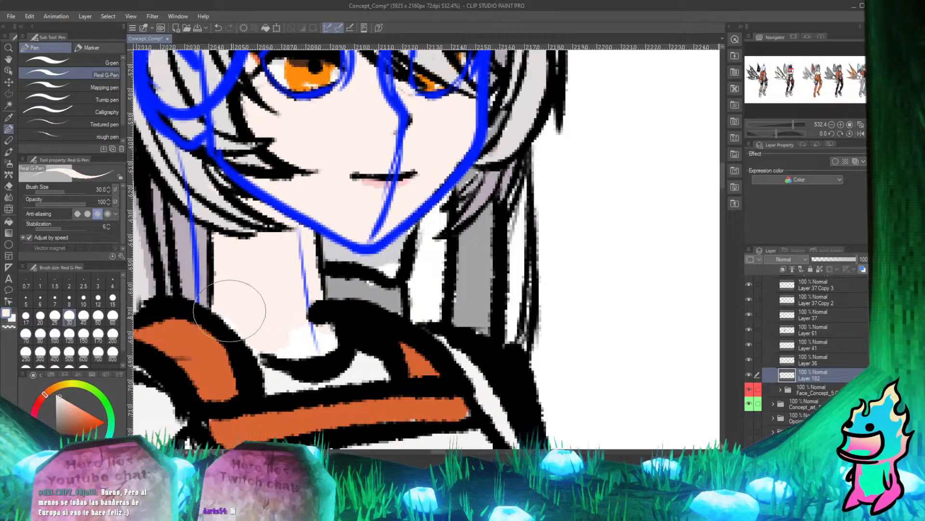
mouse_move(311, 344)
mouse_down()
mouse_move(324, 343)
mouse_move(325, 331)
mouse_up()
scroll(326, 331, down, 5)
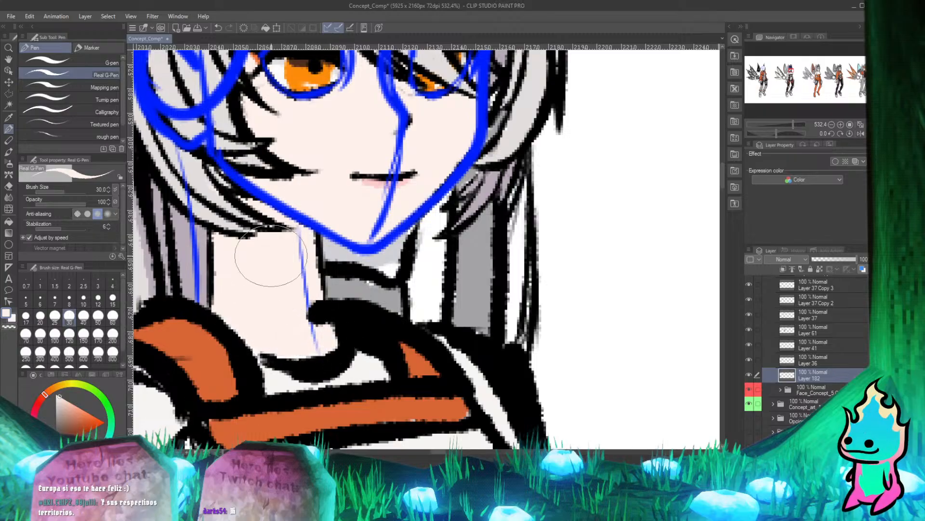
Compare Layer 61 shown and hidden to check which parts it fills around the neck and hair.
scroll(292, 245, up, 6)
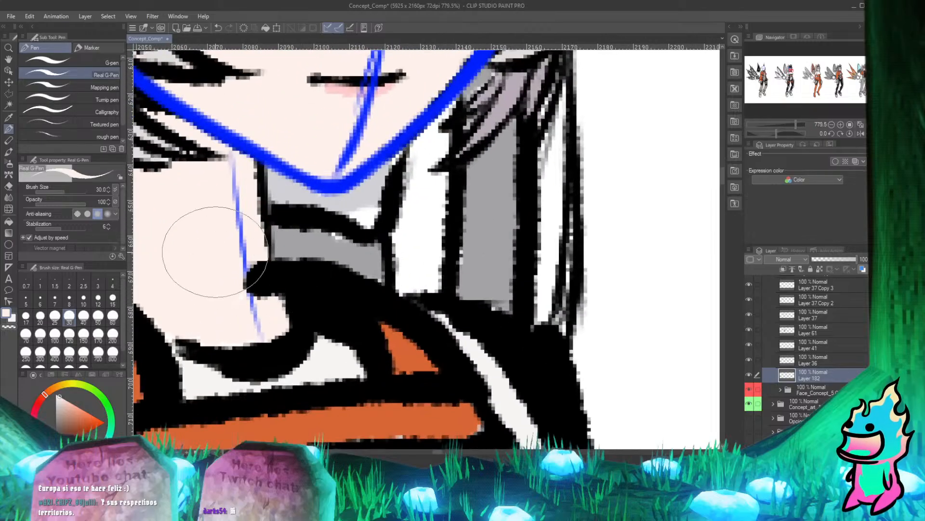
scroll(258, 268, down, 2)
scroll(252, 268, up, 2)
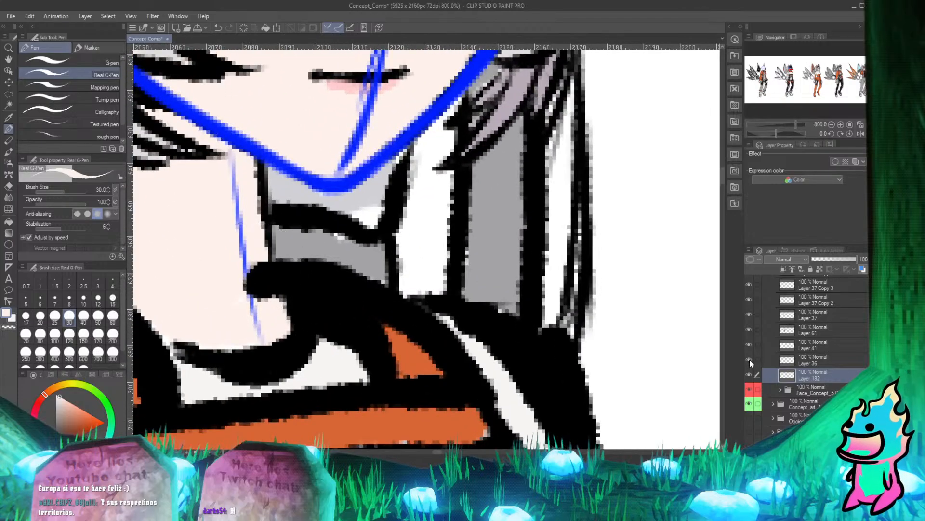
click(749, 331)
click(748, 329)
click(748, 329)
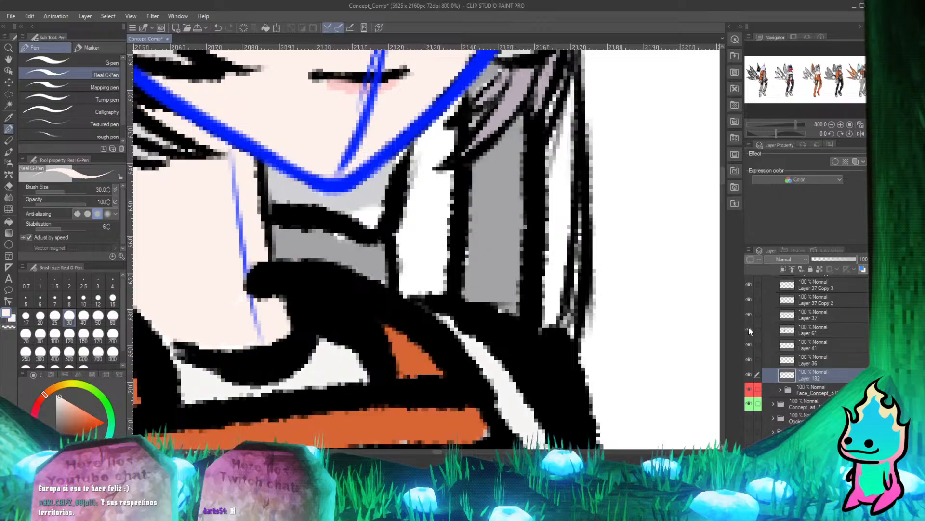
click(748, 328)
click(749, 328)
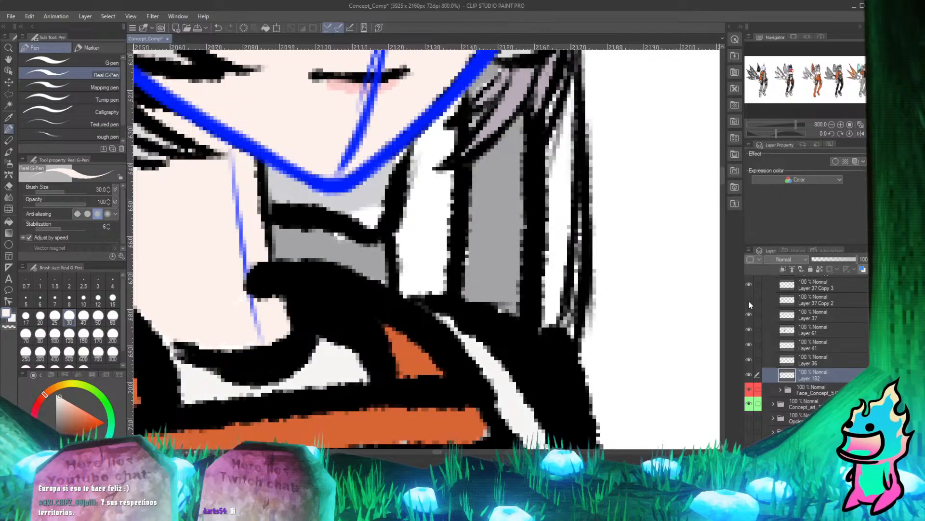
Hide the blue construction sketch over the head on Layer 30 Copy 2 and Layer 31 Copy 2.
scroll(793, 343, up, 5)
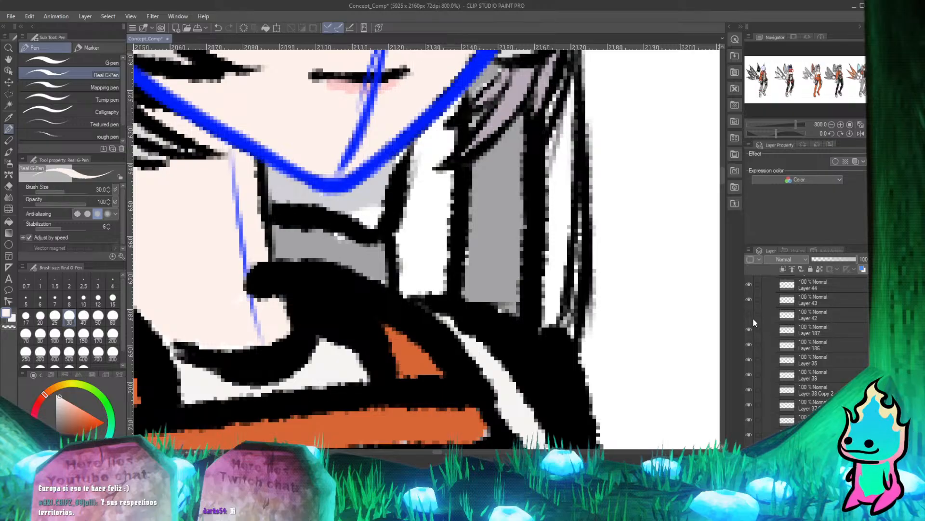
scroll(771, 337, up, 3)
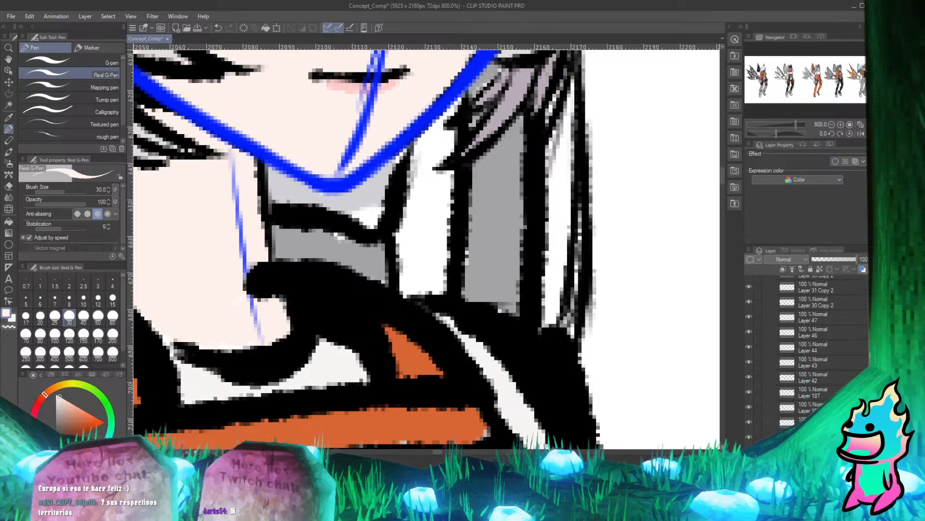
click(748, 302)
click(749, 301)
click(748, 302)
click(748, 301)
click(748, 302)
click(748, 288)
scroll(819, 361, up, 3)
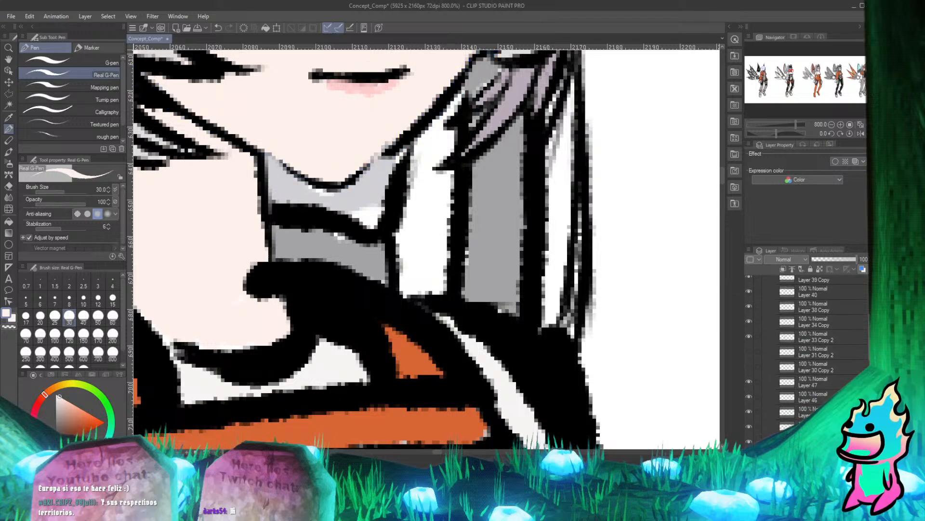
Delete Layer 31 Copy 2 and Layer 30 Copy 2 together.
click(819, 362)
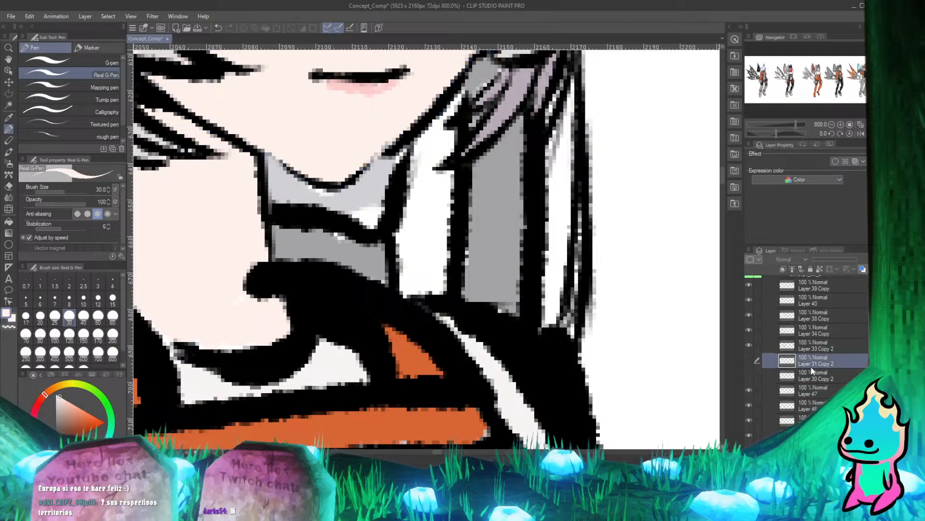
ctrl+click(823, 374)
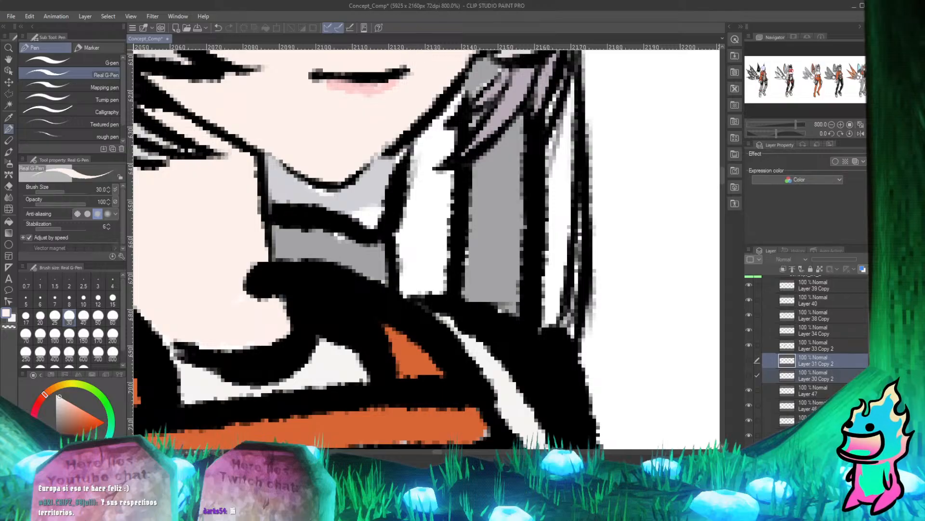
key(Delete)
click(452, 181)
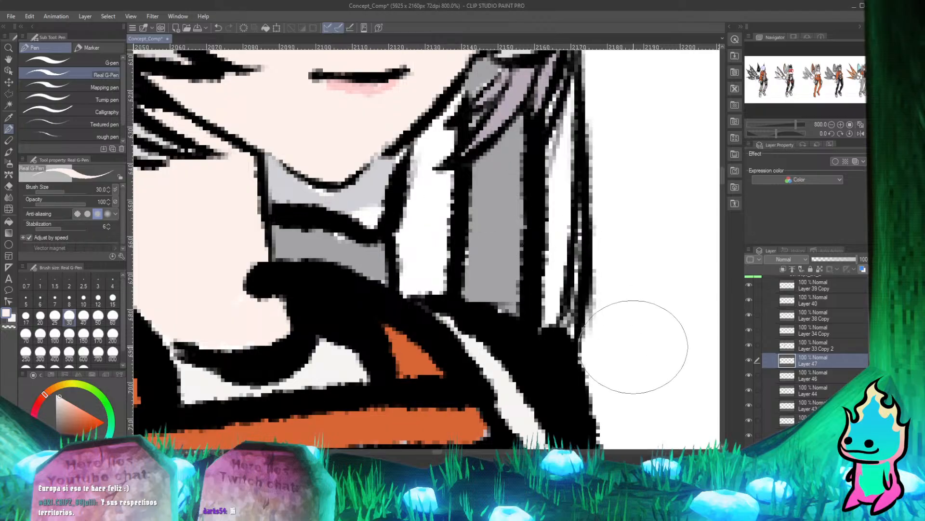
Compare Layer 33 Copy 2 shown and hidden, then make it the active layer.
scroll(501, 260, down, 4)
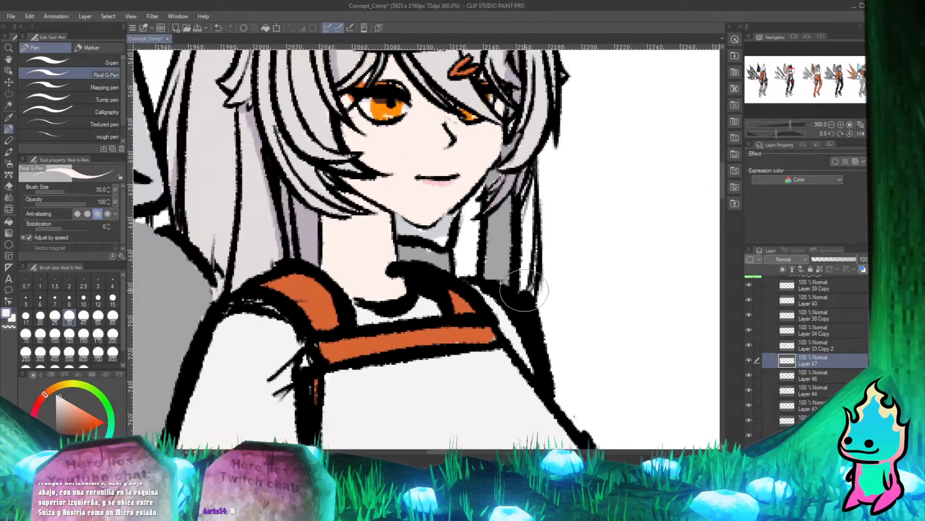
scroll(524, 291, down, 4)
scroll(711, 359, up, 8)
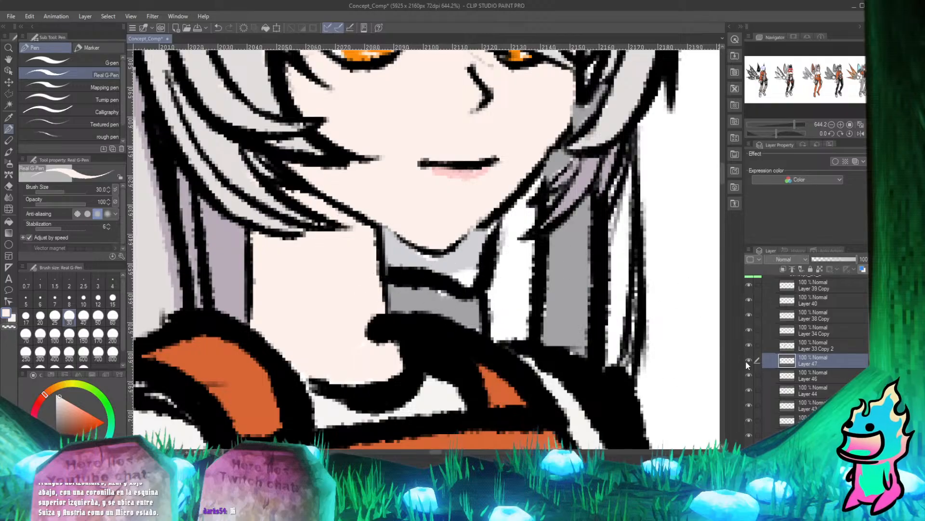
scroll(485, 292, down, 3)
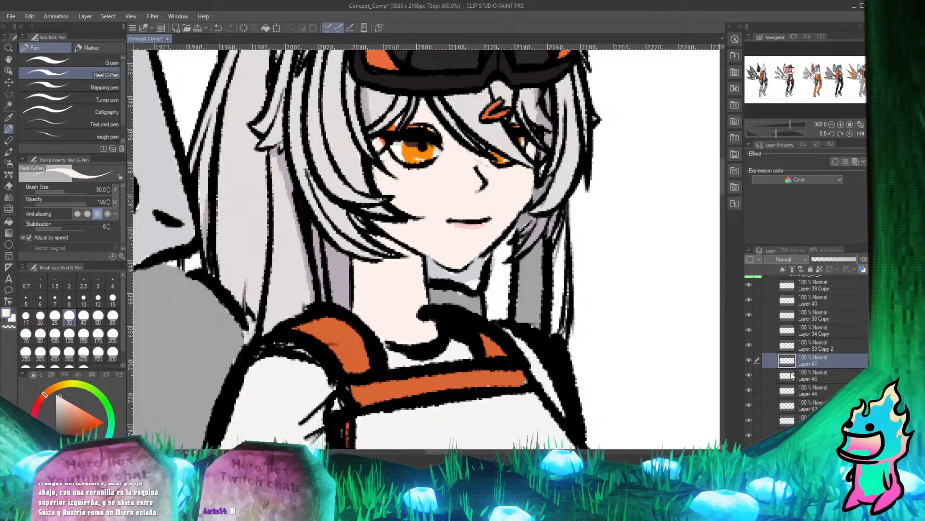
click(750, 345)
click(751, 345)
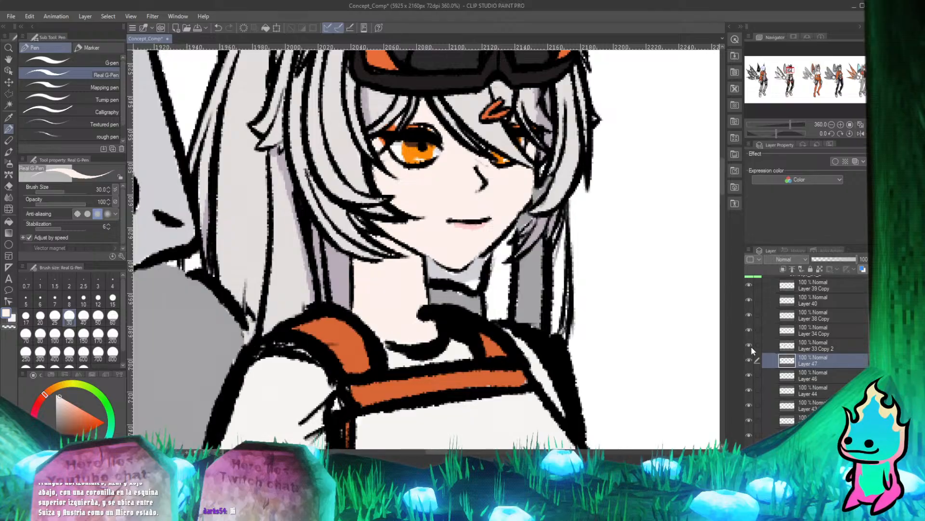
click(751, 346)
click(751, 346)
click(817, 348)
scroll(343, 299, up, 3)
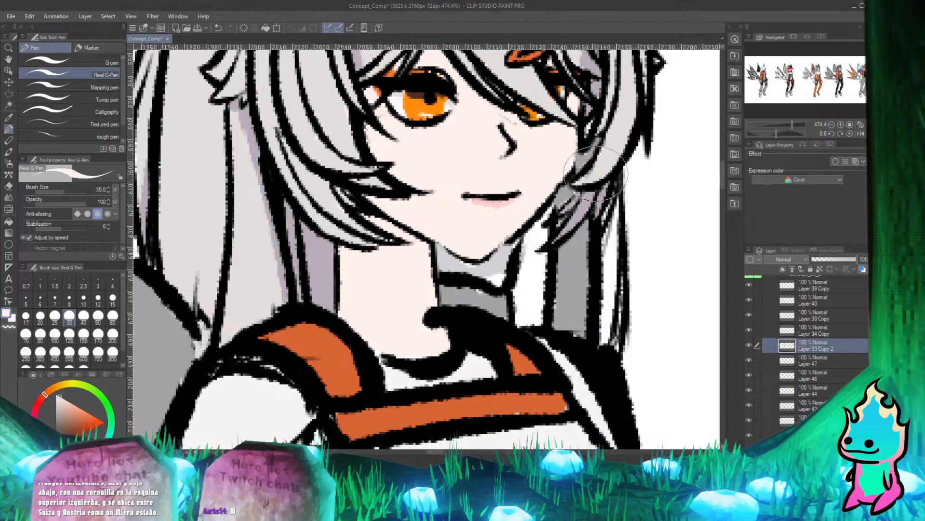
Erase the black line tip that juts into the neck above the collar on Layer 33 Copy 2.
scroll(415, 280, up, 3)
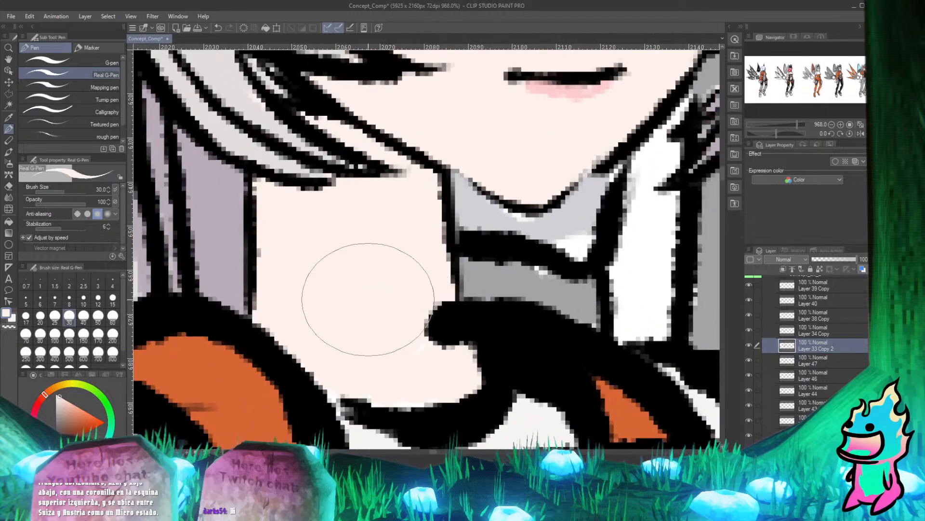
key(e)
drag(424, 305, 434, 345)
key(p)
key(e)
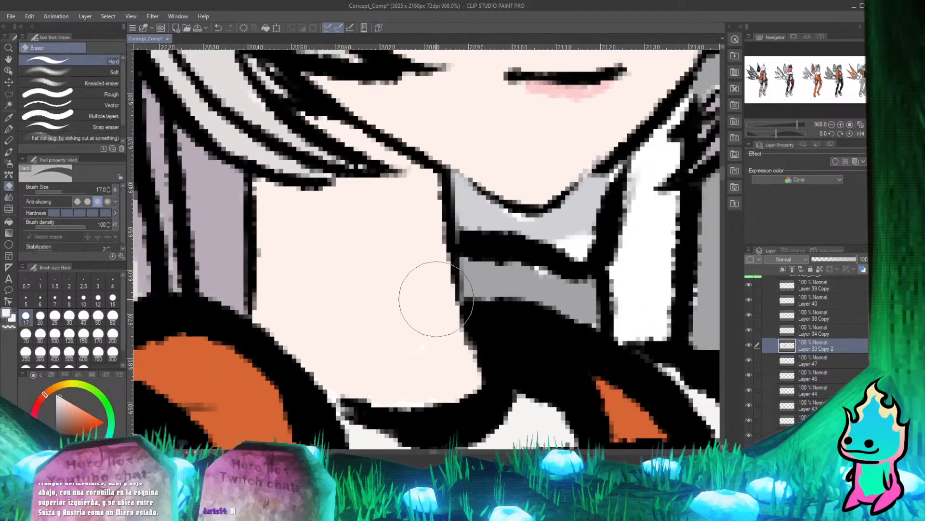
scroll(810, 352, down, 5)
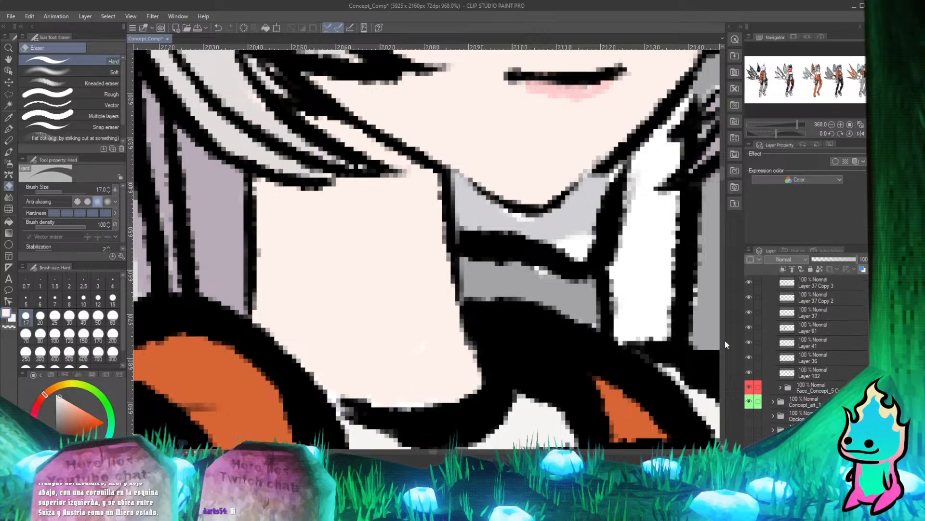
scroll(434, 310, down, 5)
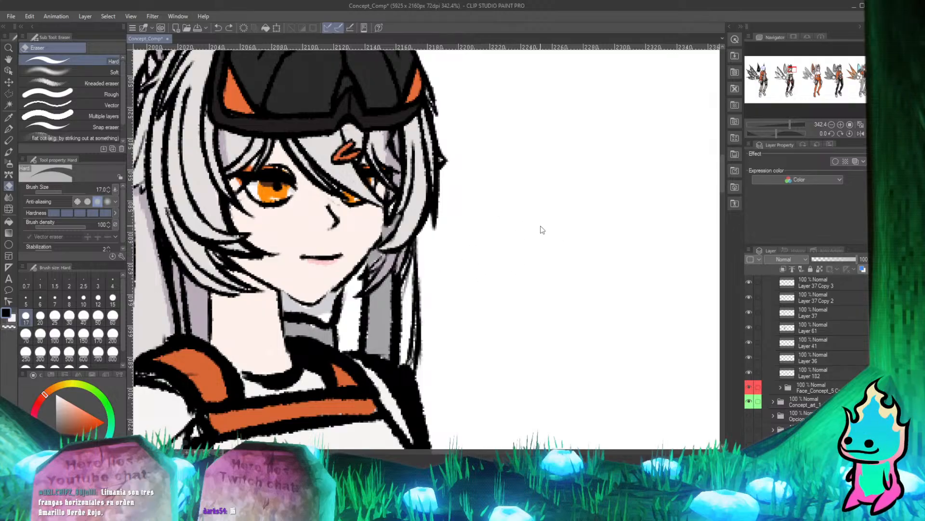
Handwrite a three-letter word in thick black strokes on the blank canvas beside the character's head.
key(p)
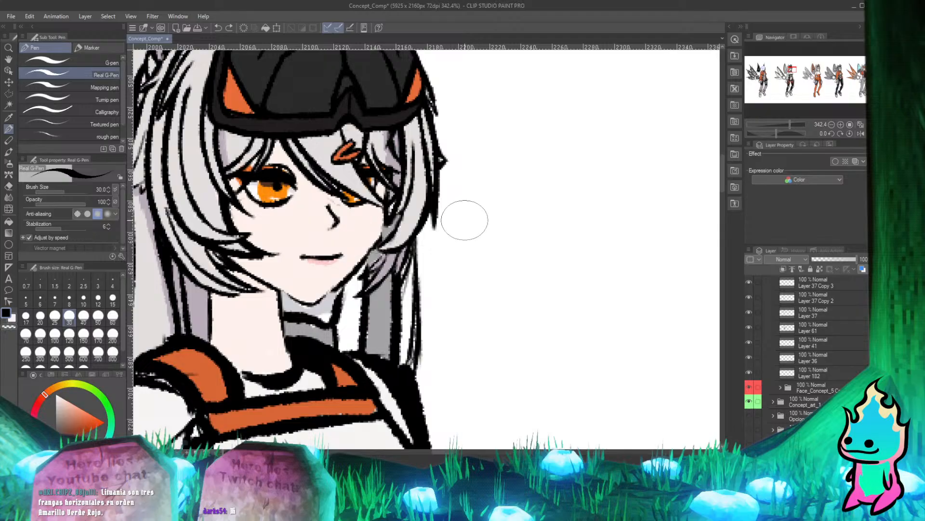
click(491, 236)
drag(501, 208, 488, 309)
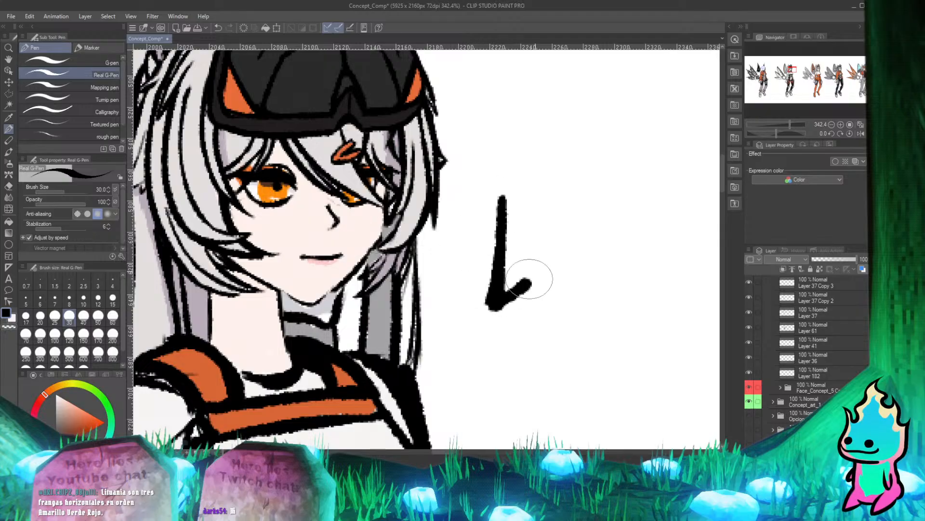
drag(489, 189, 496, 304)
drag(542, 236, 598, 230)
drag(626, 159, 620, 244)
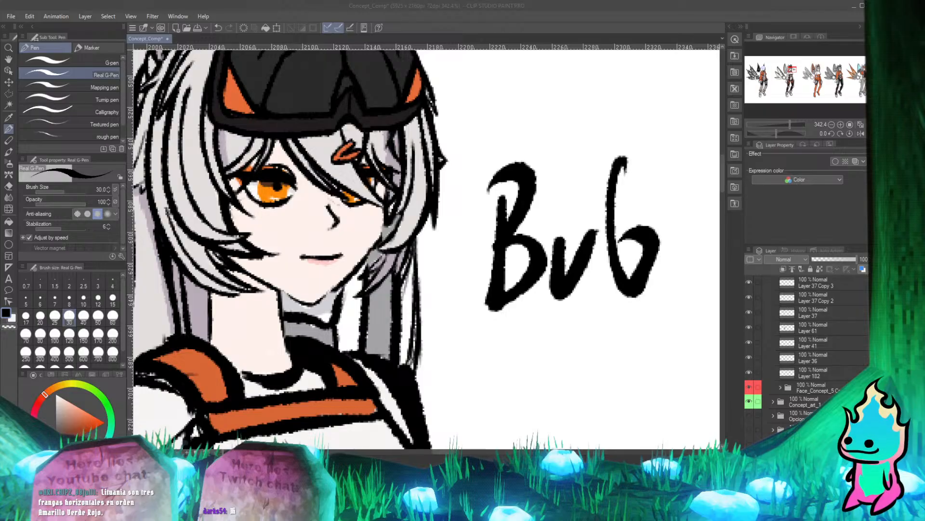
click(641, 347)
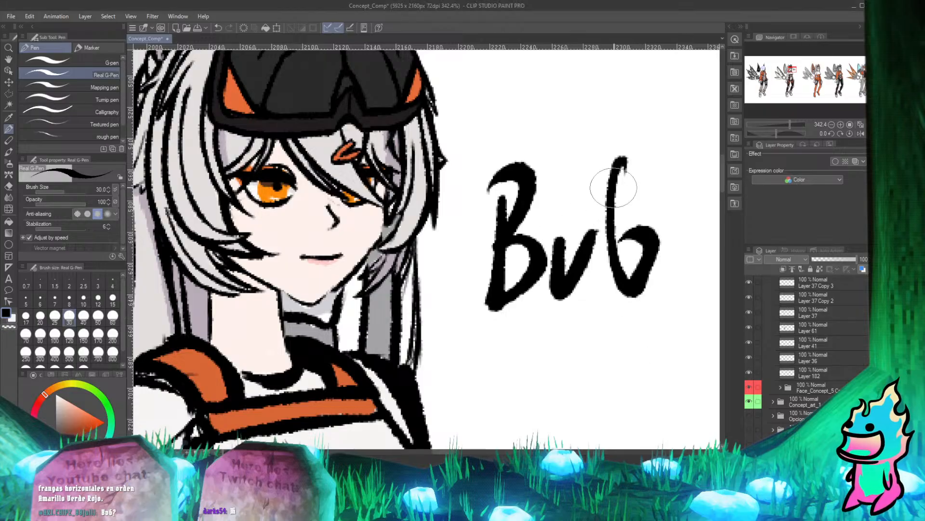
Erase the handwritten letters beside the head and return to the Real G-Pen.
key(e)
mouse_move(618, 165)
mouse_down()
mouse_move(614, 209)
mouse_move(639, 187)
mouse_move(652, 261)
mouse_move(625, 155)
mouse_move(551, 291)
mouse_move(551, 232)
mouse_move(506, 303)
mouse_move(498, 286)
mouse_move(510, 180)
mouse_move(491, 195)
mouse_move(531, 199)
mouse_up()
click(532, 174)
key(p)
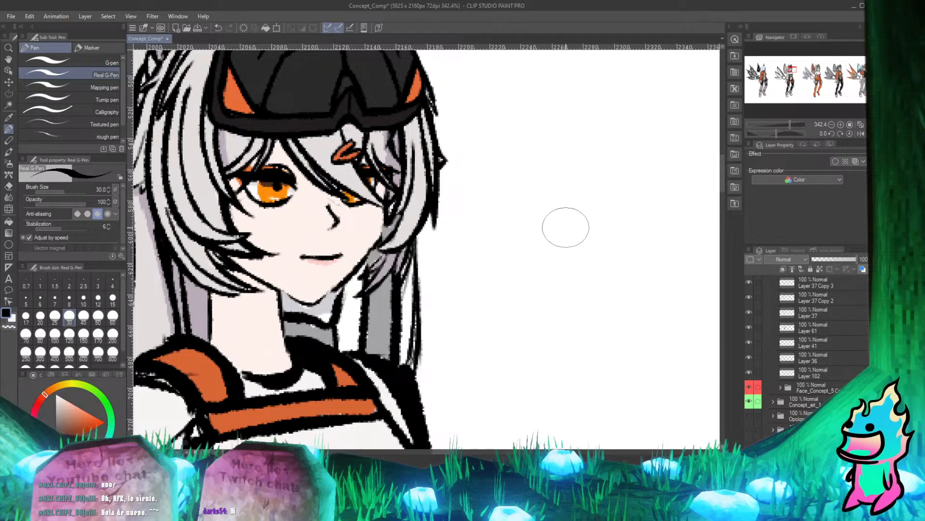
Compare the Layer 61 and Layer 41 fills shown and hidden, leave both visible, and make Layer 61 active.
scroll(386, 292, down, 2)
scroll(362, 273, up, 2)
scroll(378, 273, down, 2)
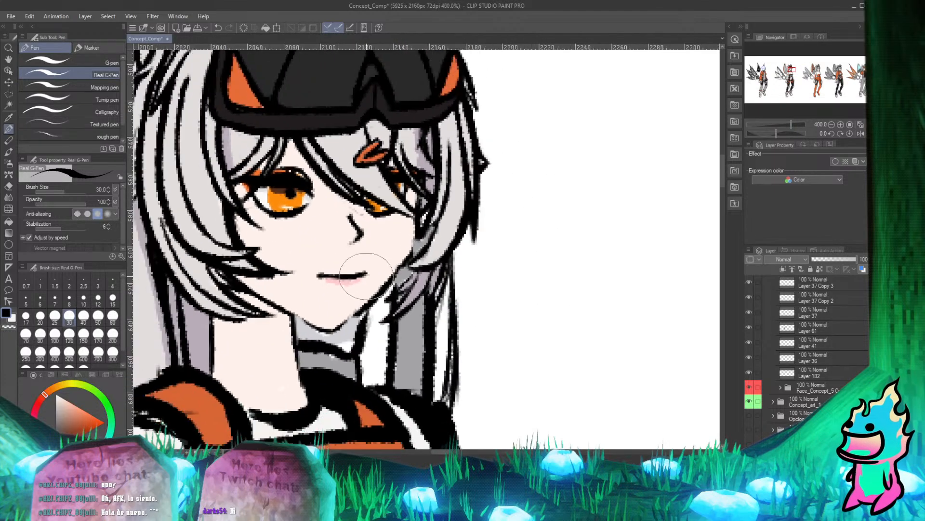
scroll(369, 266, up, 2)
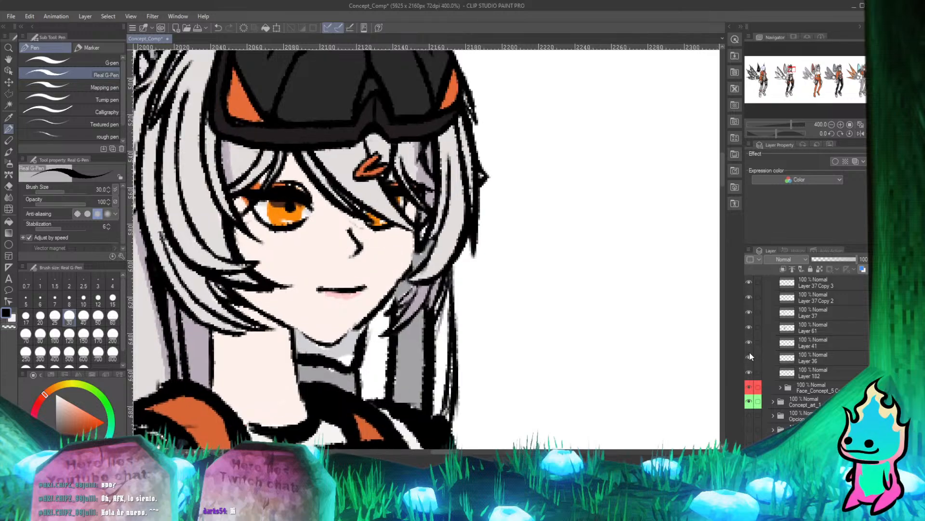
click(747, 325)
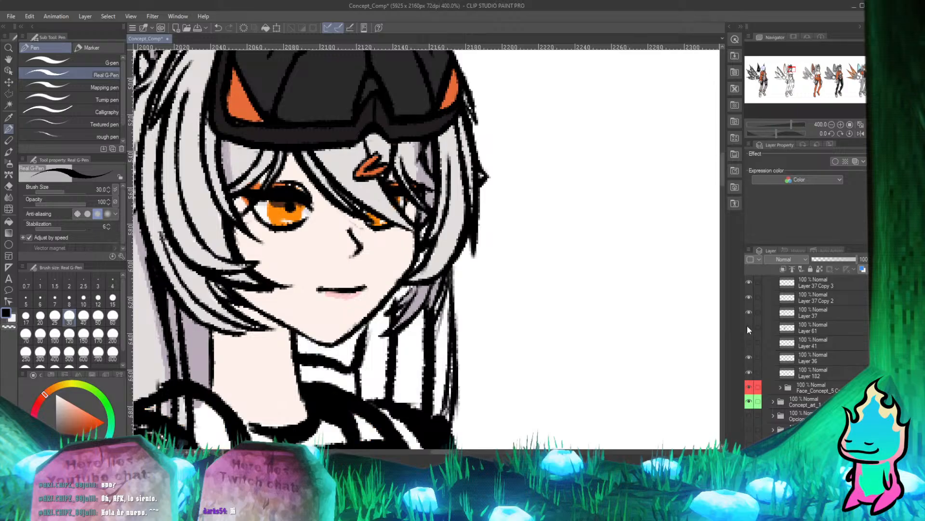
click(748, 323)
click(749, 325)
click(749, 325)
click(749, 326)
click(750, 326)
click(800, 326)
key(e)
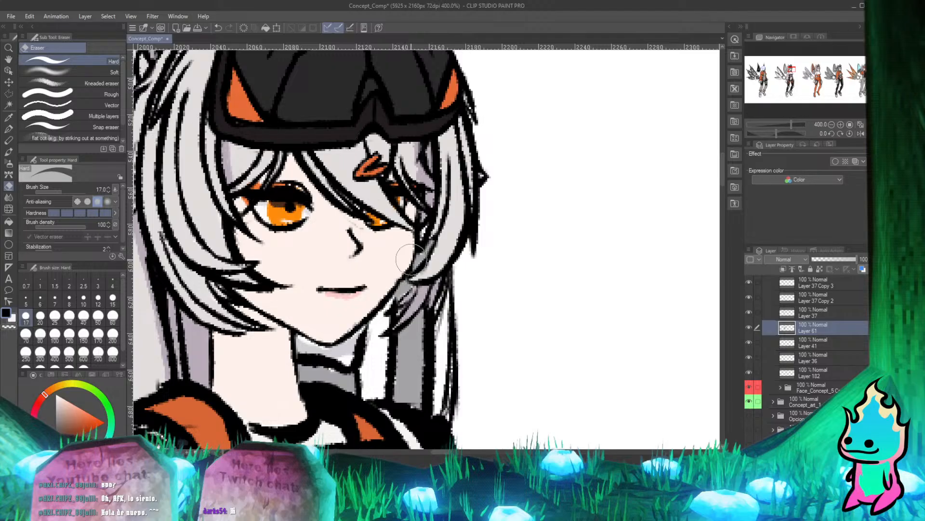
key(p)
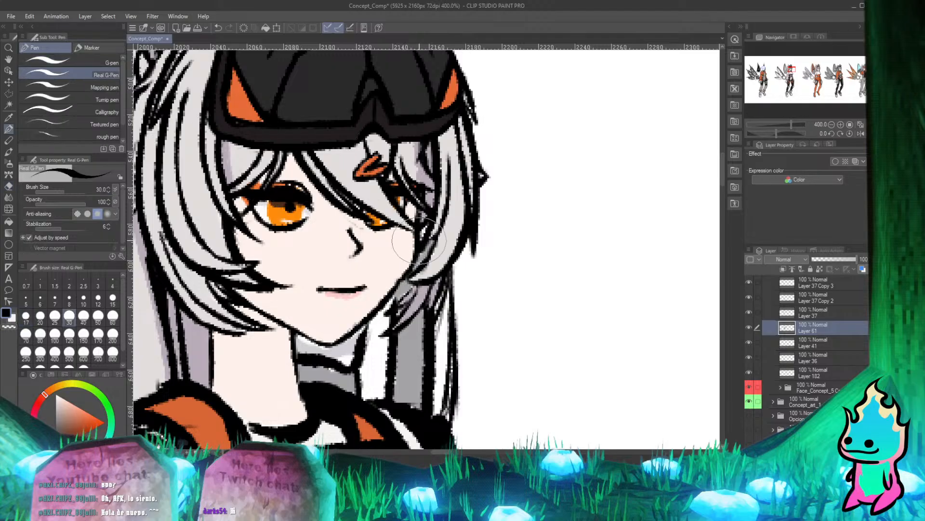
Paint over the white gaps in the collar's upper and lower areas on Layer 61 with the matching greys sampled beside them.
scroll(418, 240, down, 4)
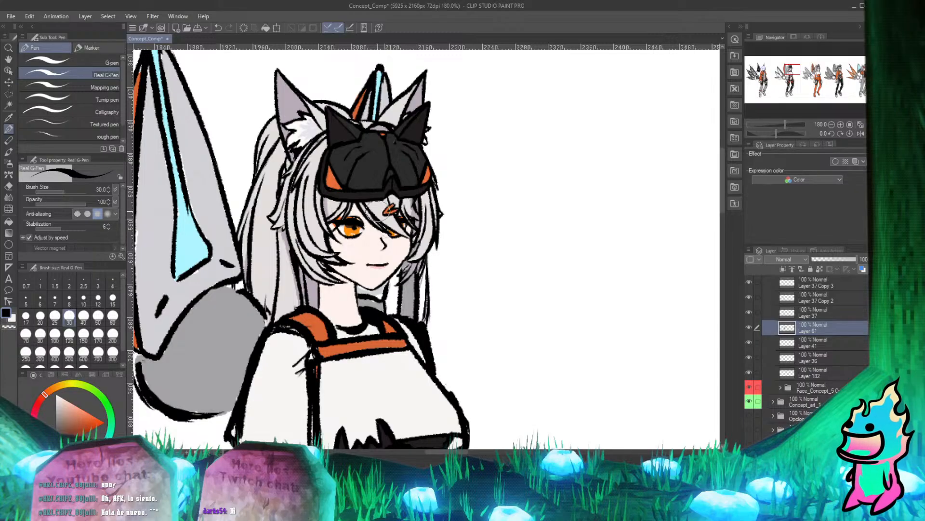
scroll(379, 215, down, 2)
scroll(341, 206, up, 3)
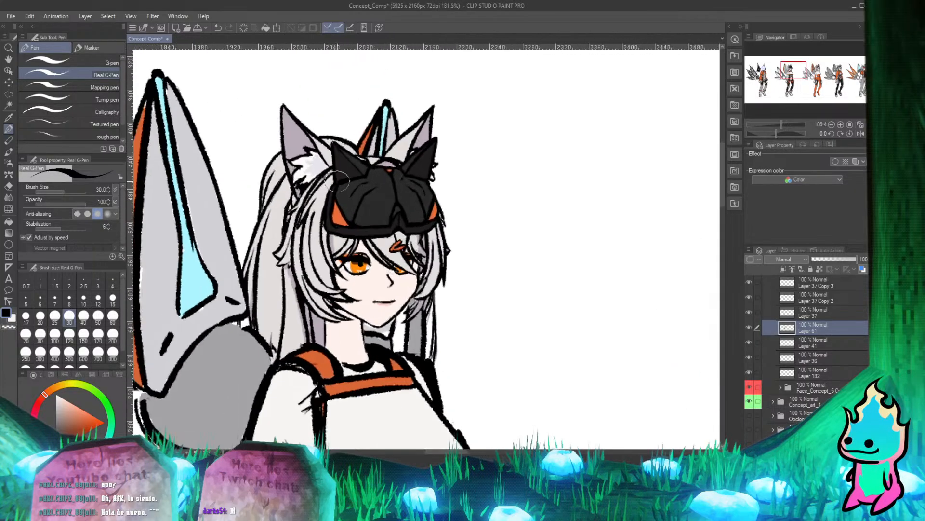
scroll(371, 307, down, 2)
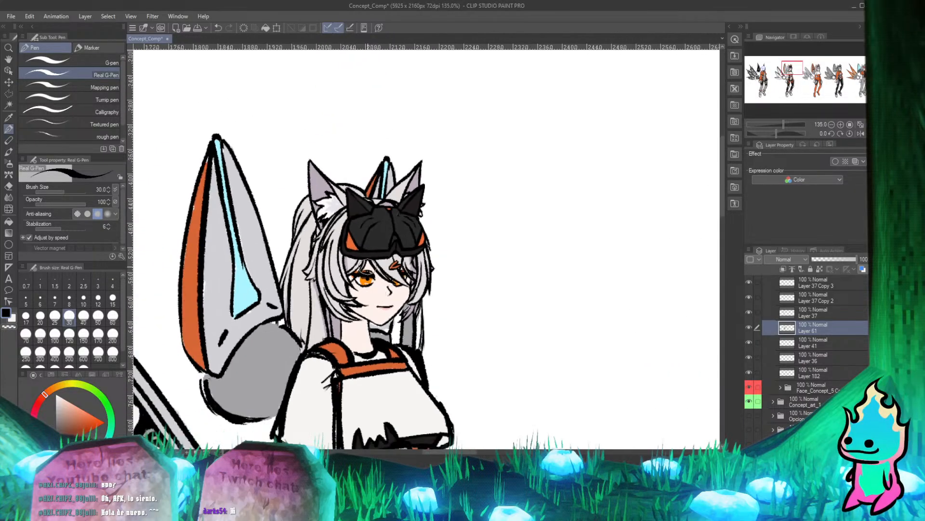
scroll(371, 307, up, 4)
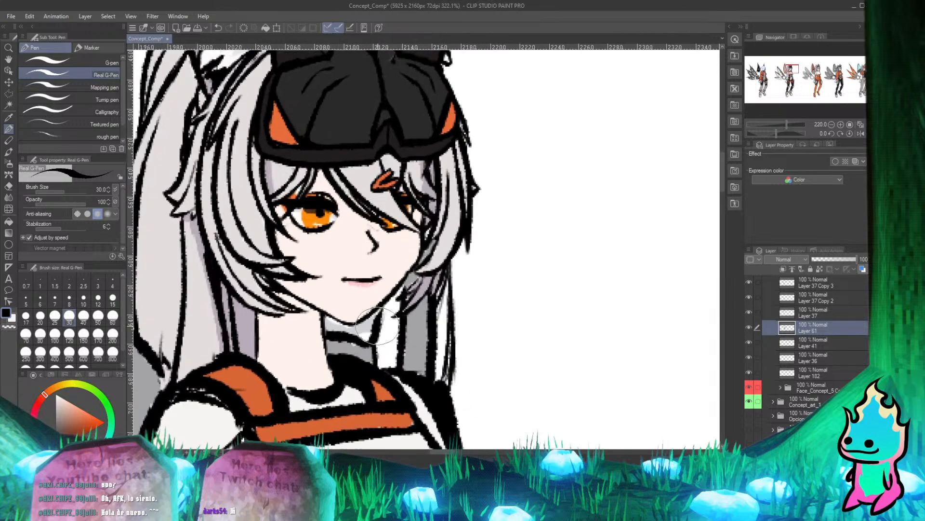
scroll(351, 305, up, 3)
key(x)
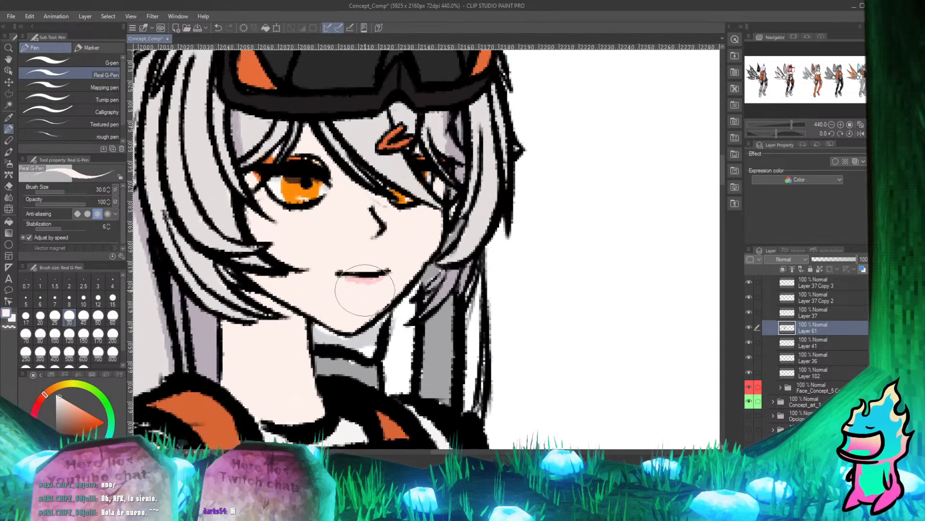
scroll(356, 296, up, 2)
scroll(356, 318, up, 2)
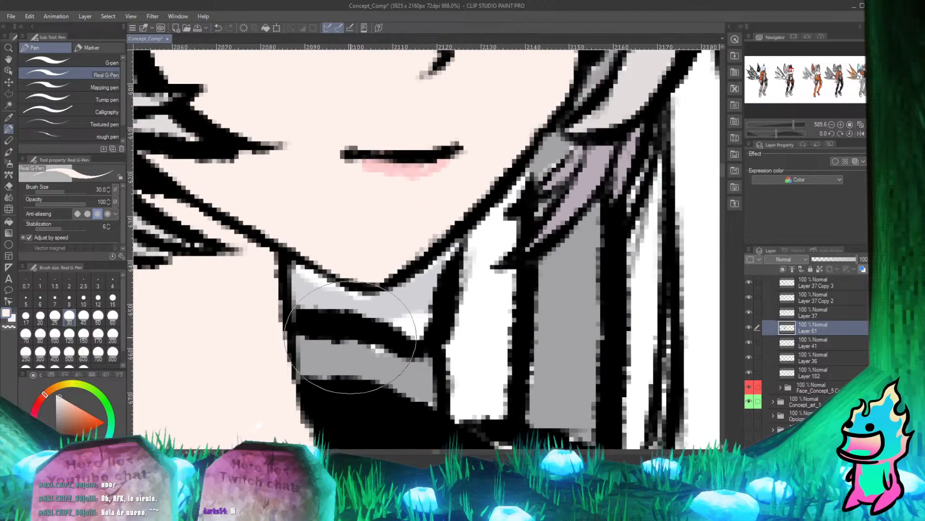
alt+click(419, 301)
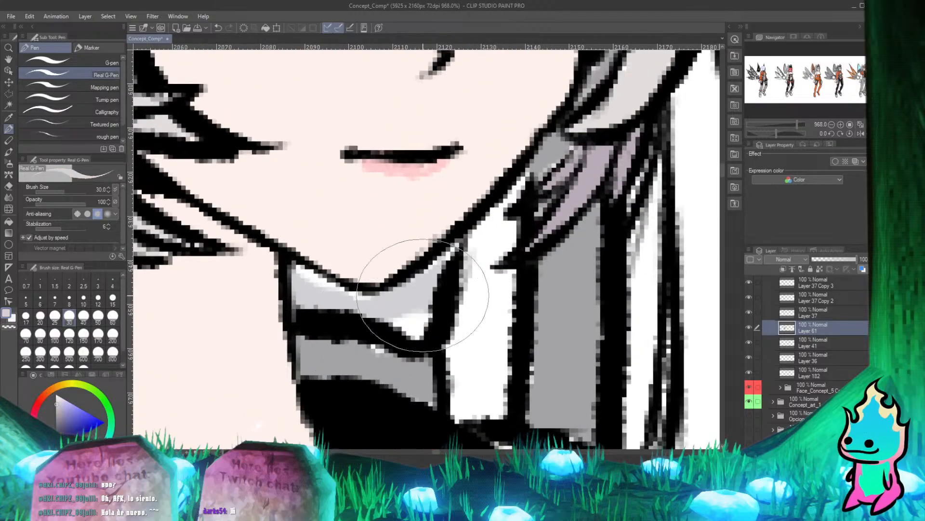
alt+click(352, 357)
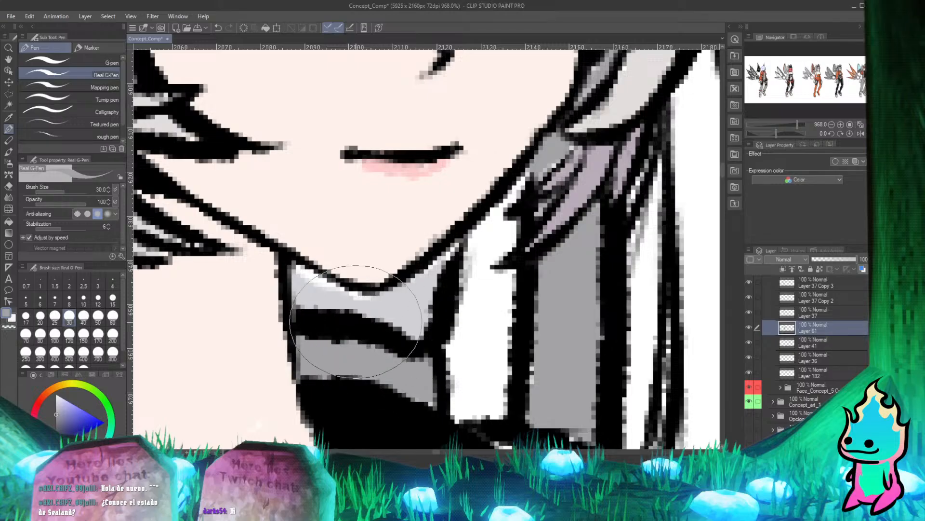
Fill the white gap under the chin line with the light grey sampled from the upper collar.
drag(274, 269, 320, 273)
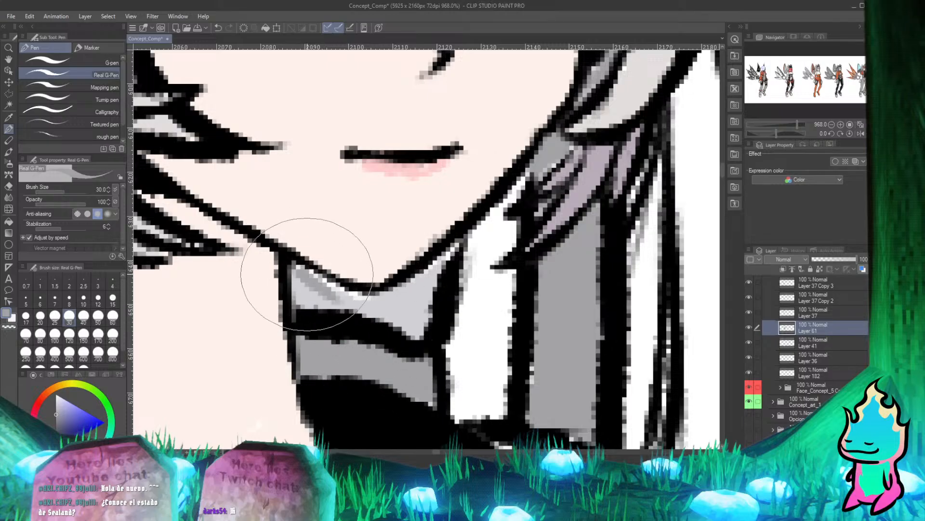
key(ctrl+z)
alt+click(403, 306)
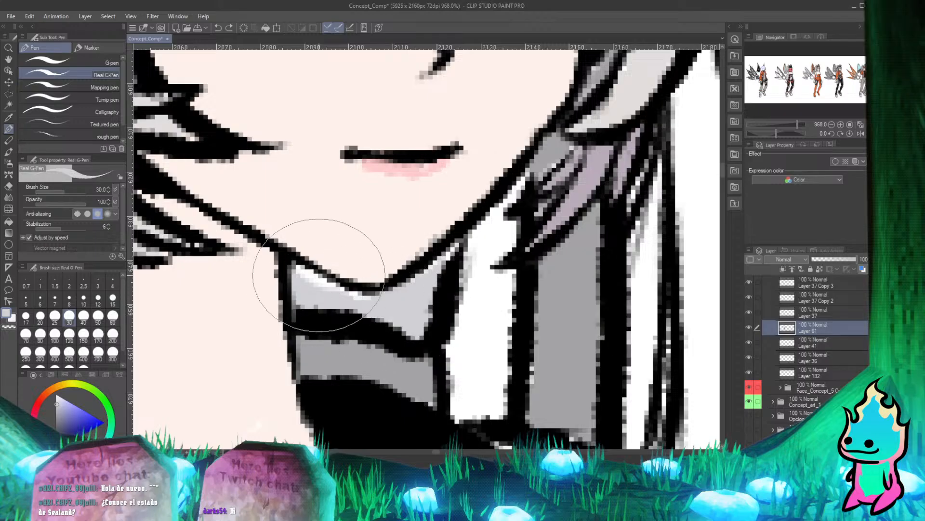
drag(295, 269, 339, 292)
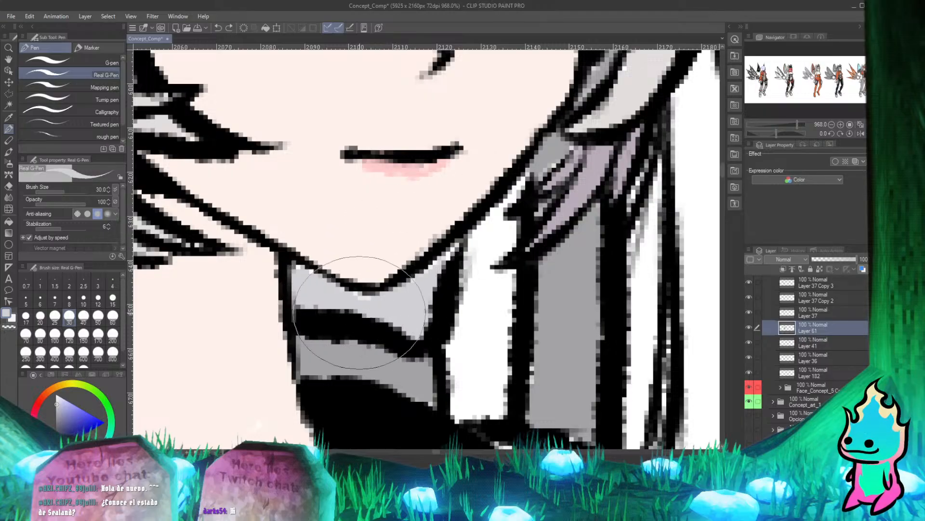
drag(357, 297, 374, 297)
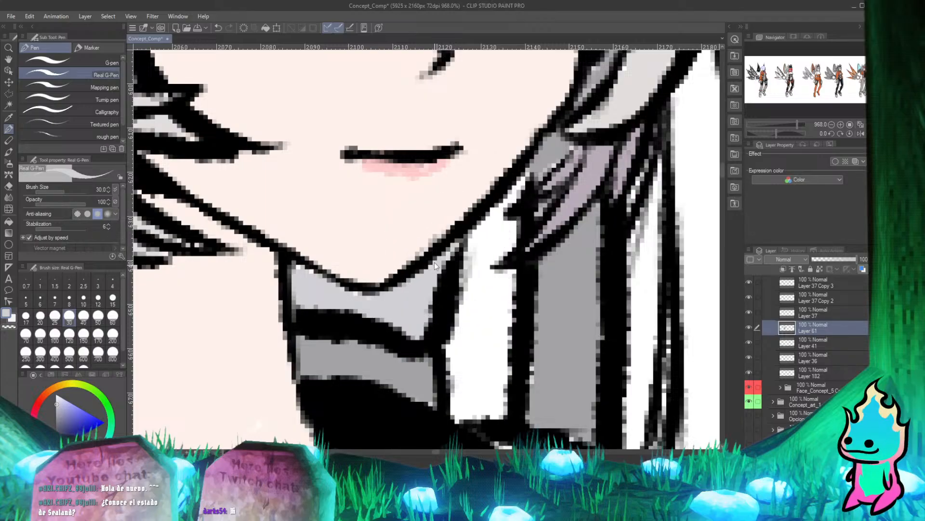
Examine the repainted collar up close and the whole figure beside the neighbouring character designs.
scroll(395, 221, up, 3)
scroll(396, 220, down, 8)
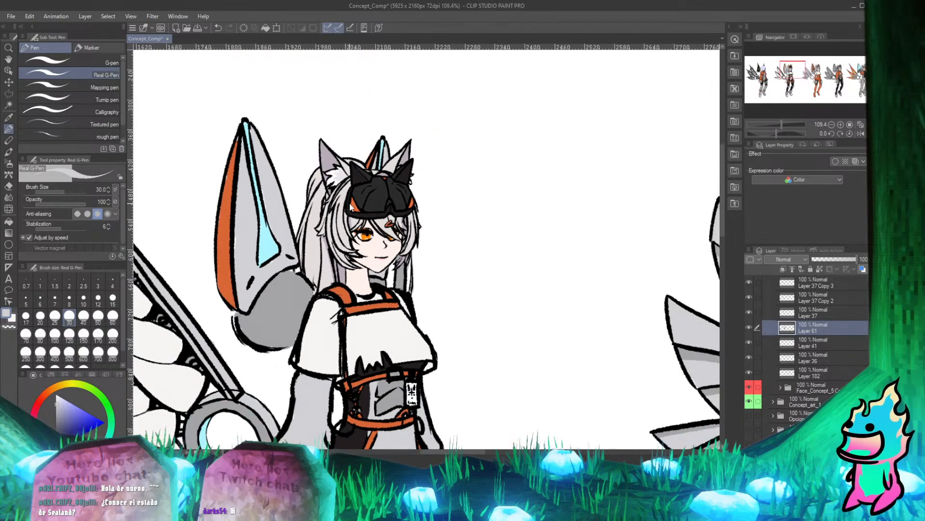
scroll(382, 183, up, 5)
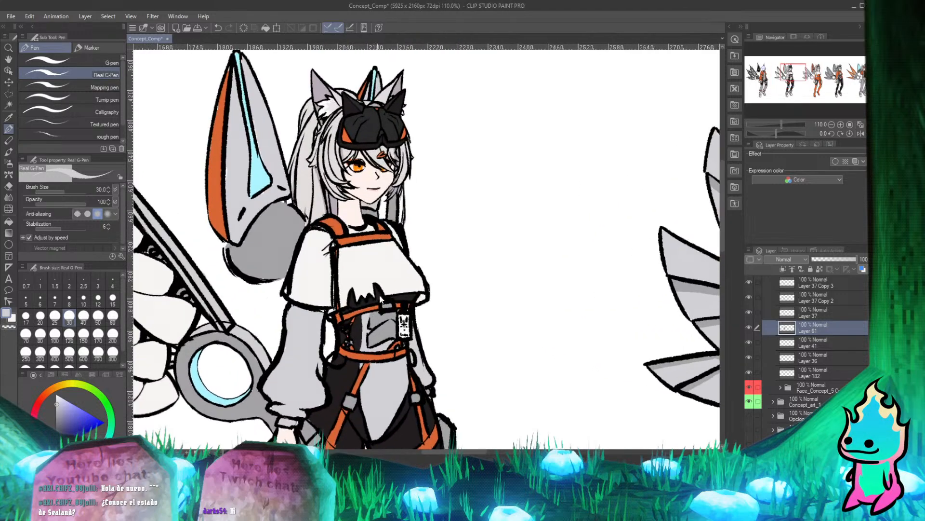
scroll(383, 184, up, 4)
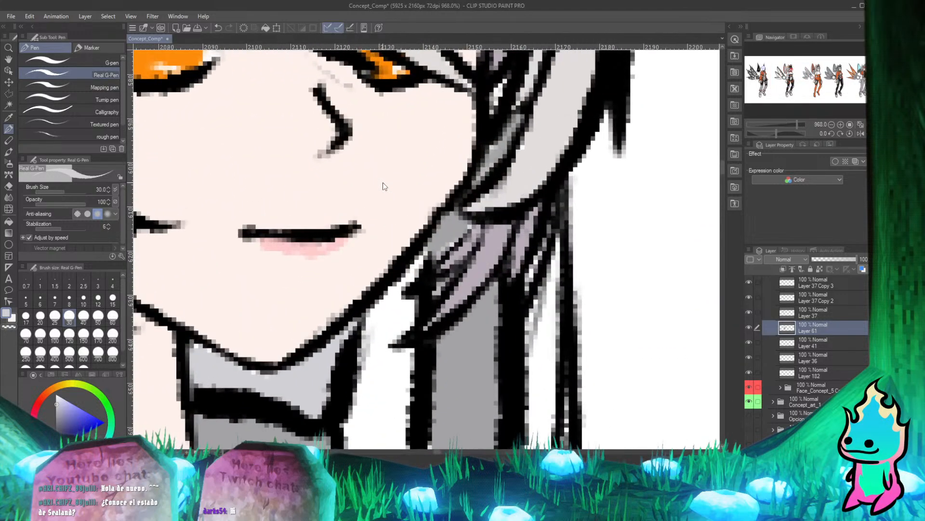
scroll(383, 186, down, 8)
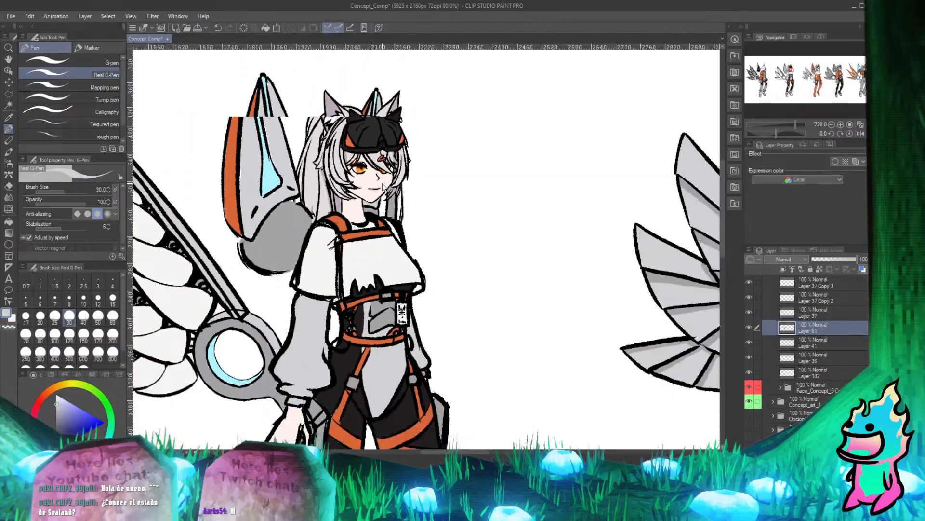
scroll(383, 186, down, 3)
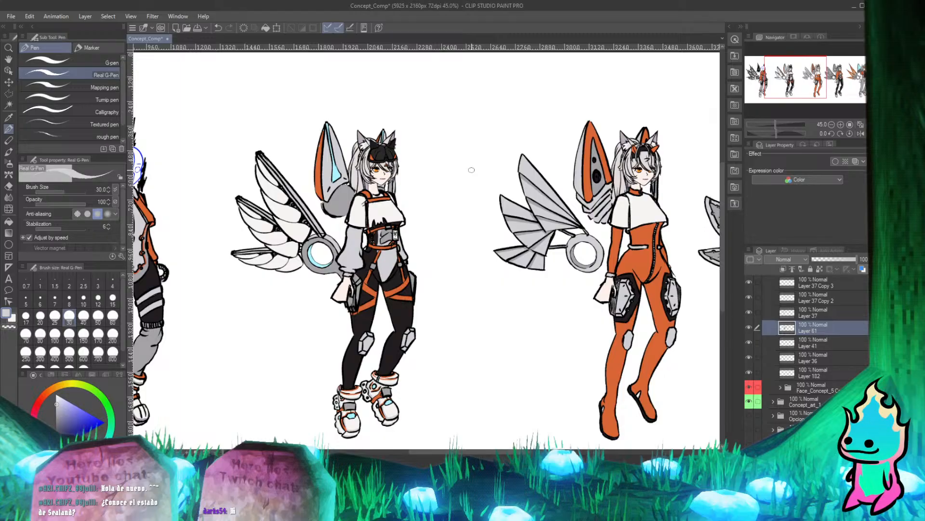
scroll(471, 170, down, 2)
scroll(472, 170, up, 2)
scroll(471, 169, down, 2)
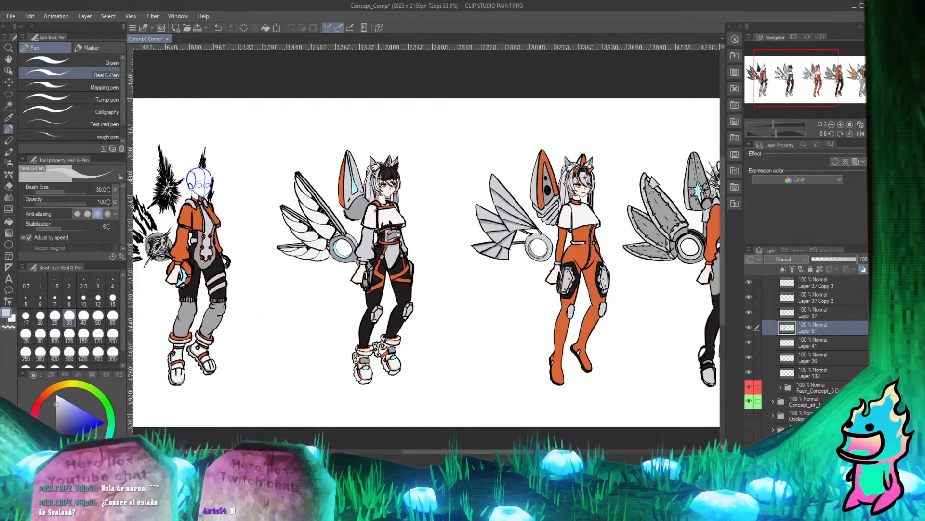
scroll(417, 200, up, 3)
scroll(351, 216, up, 2)
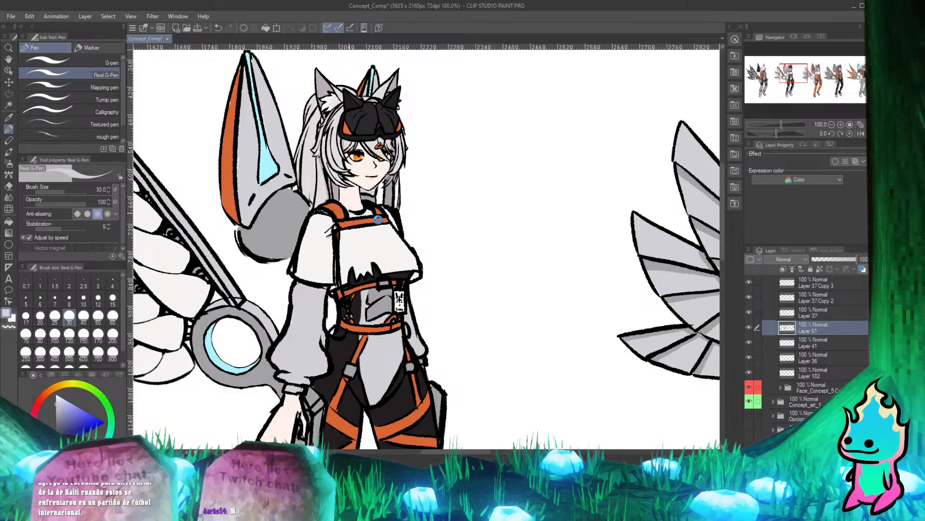
Save the Concept_Comp illustration and view the row of character designs.
key(ctrl+s)
scroll(448, 253, down, 5)
scroll(428, 220, down, 2)
scroll(428, 223, up, 4)
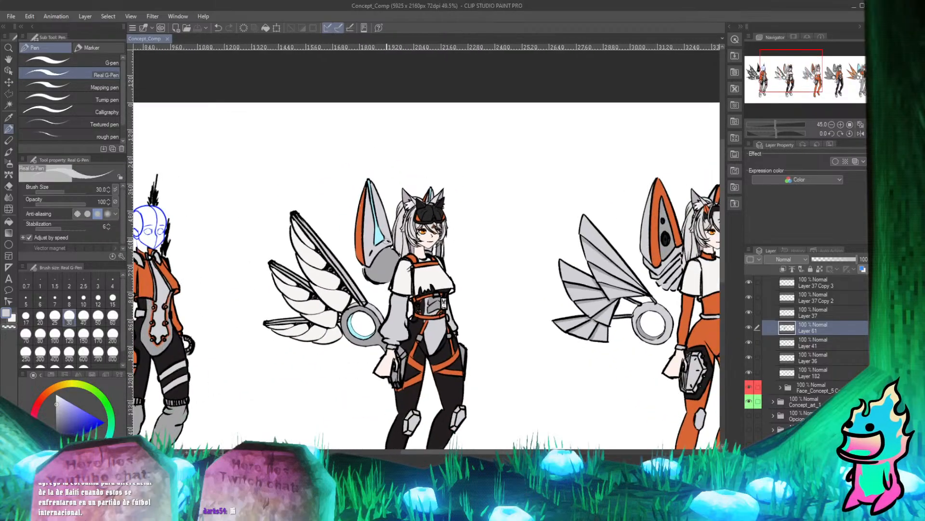
scroll(428, 224, down, 3)
scroll(389, 270, down, 3)
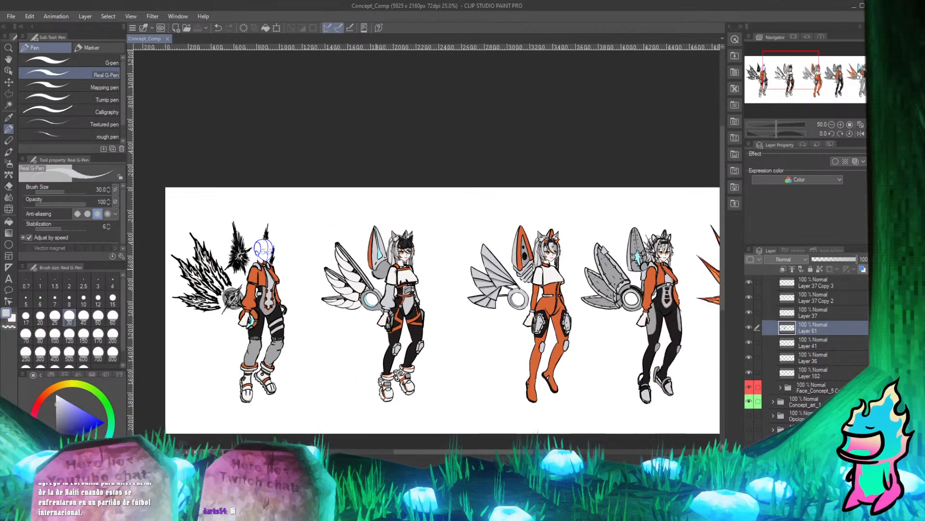
Compare the first figure's blank sketched head with the finished heads of the neighbouring character designs.
scroll(333, 194, up, 2)
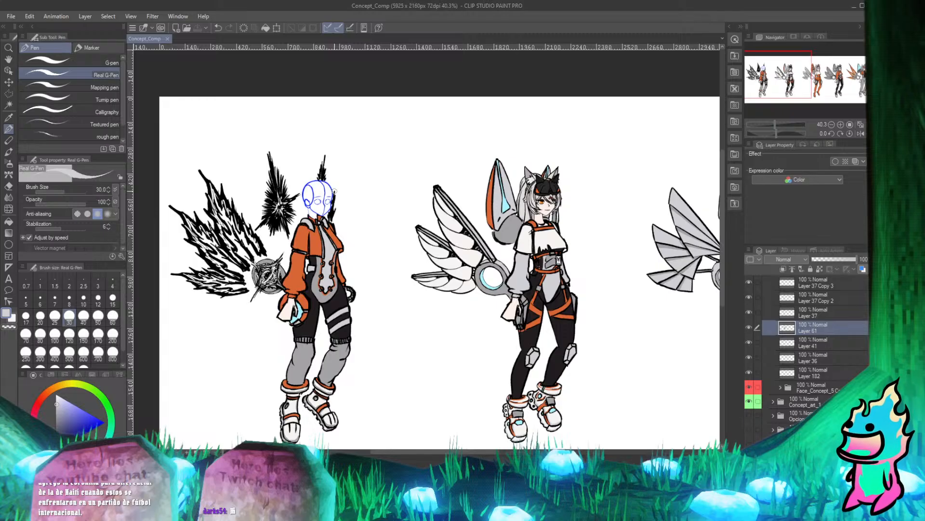
scroll(378, 161, down, 8)
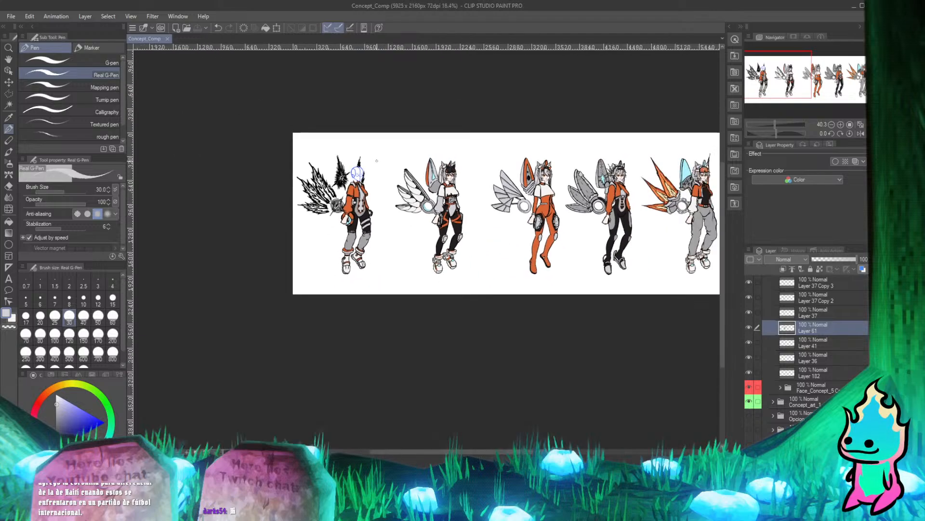
scroll(457, 166, up, 7)
scroll(400, 200, up, 1)
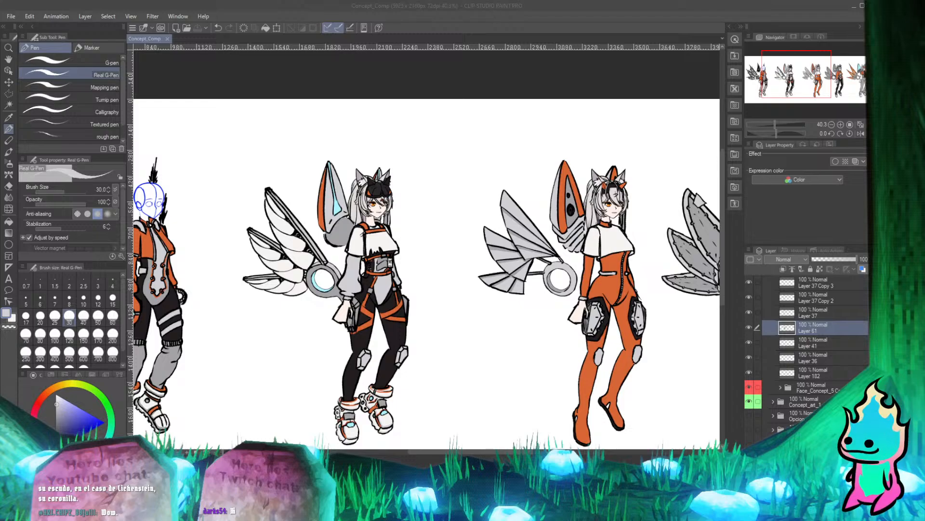
scroll(371, 198, down, 7)
scroll(385, 168, up, 11)
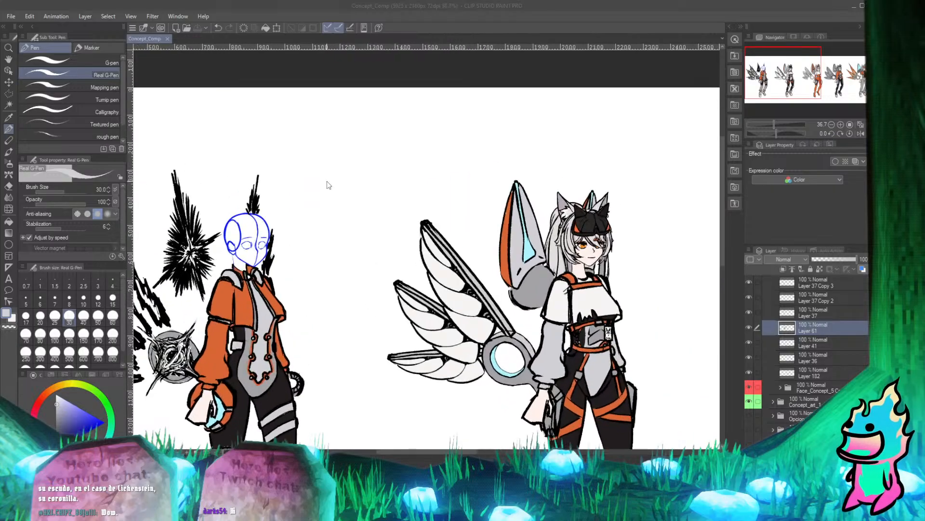
scroll(352, 193, down, 2)
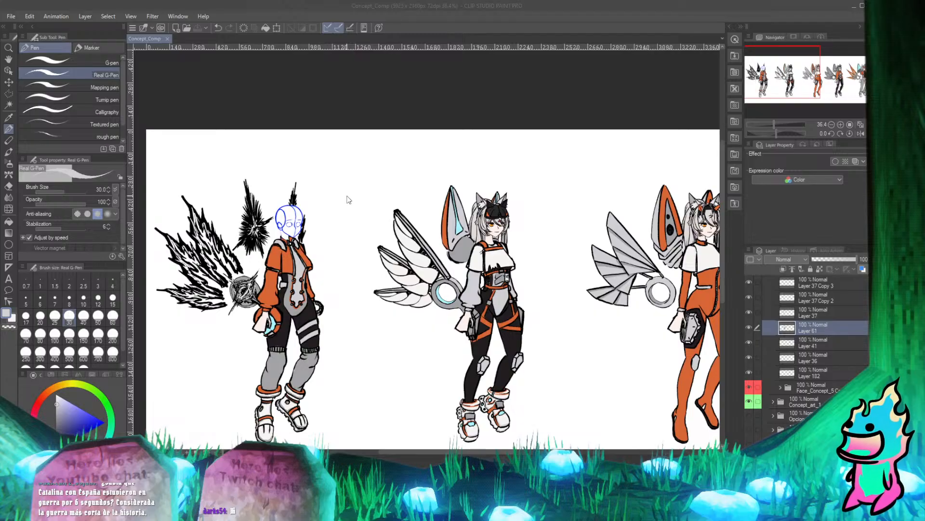
scroll(332, 231, down, 6)
scroll(304, 212, up, 9)
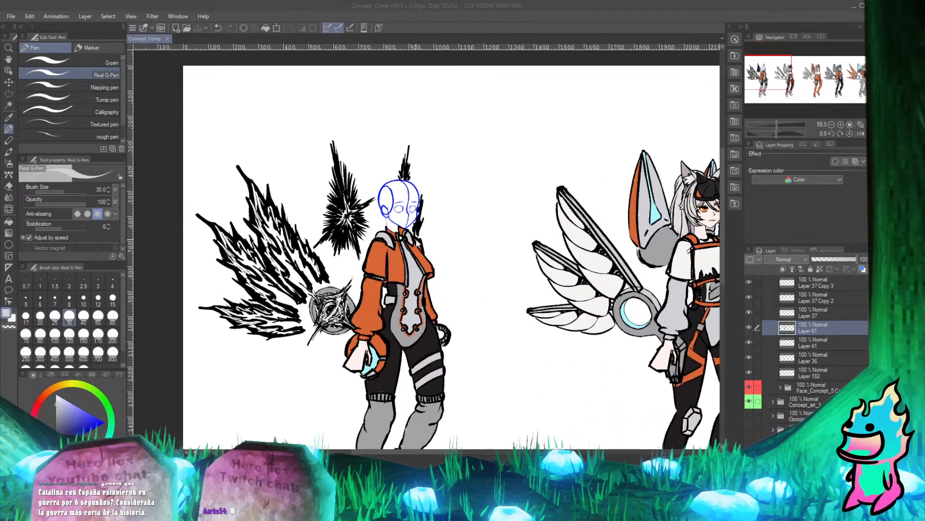
Collapse the Concept_art_2 folder and its parent Concept_1 folder in the layer list.
scroll(811, 332, up, 8)
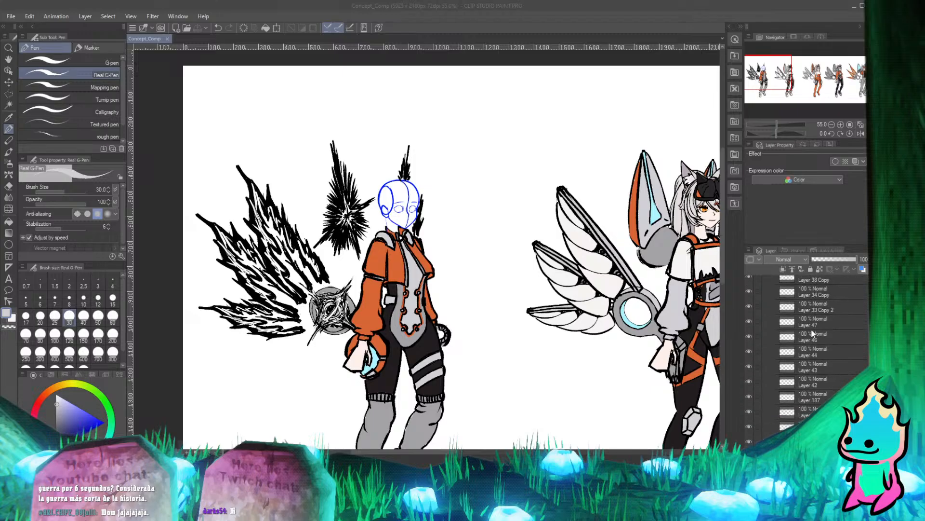
scroll(800, 329, up, 1)
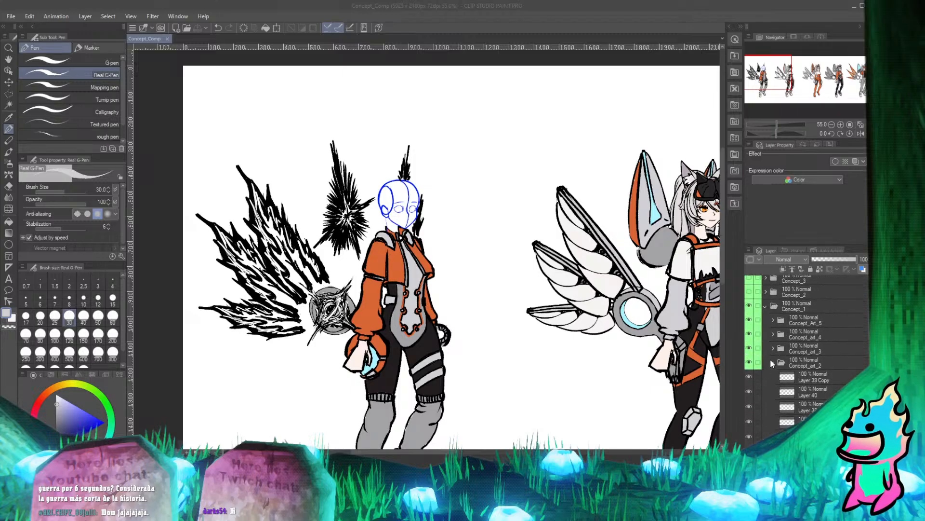
click(773, 360)
click(774, 362)
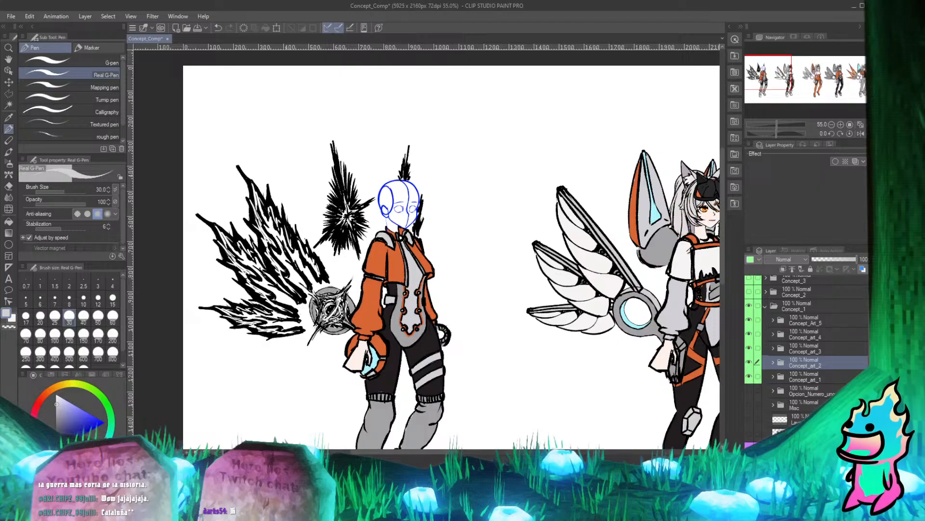
scroll(428, 243, down, 2)
scroll(448, 184, up, 2)
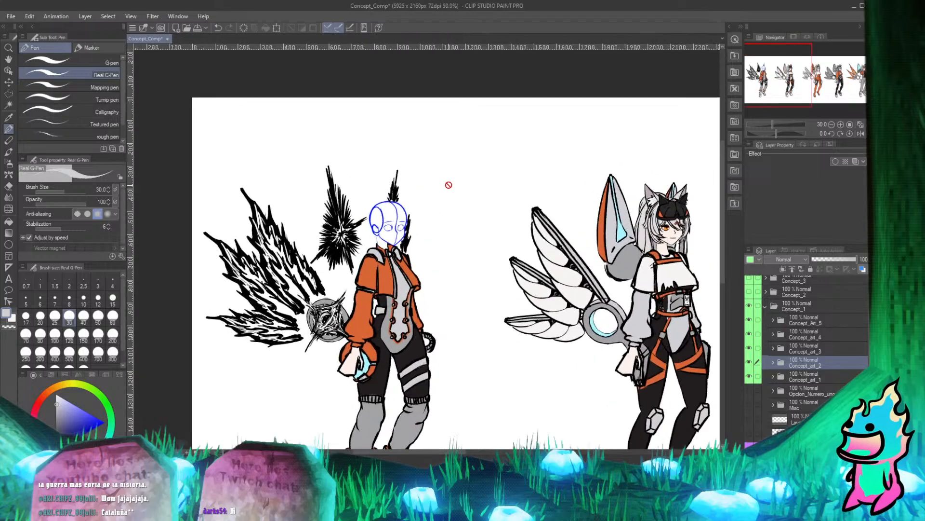
scroll(365, 210, up, 2)
scroll(434, 202, down, 3)
scroll(475, 196, up, 3)
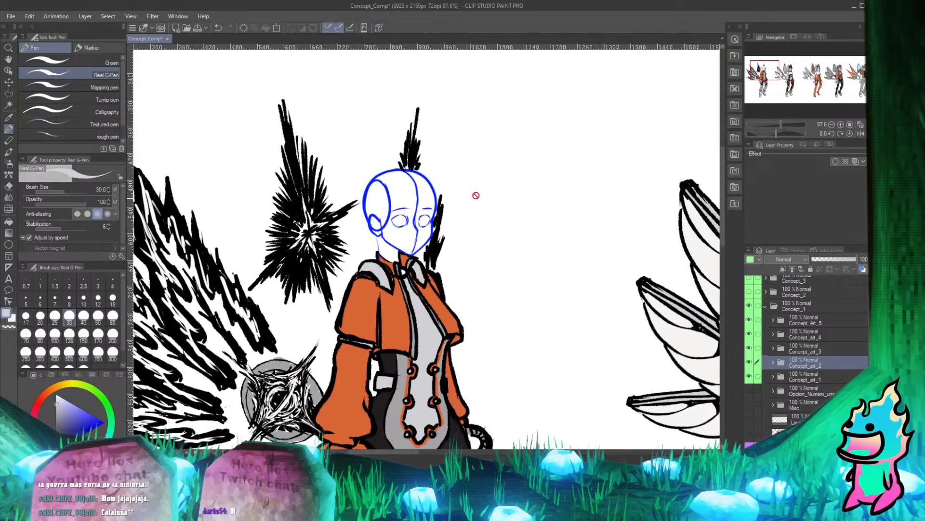
click(813, 318)
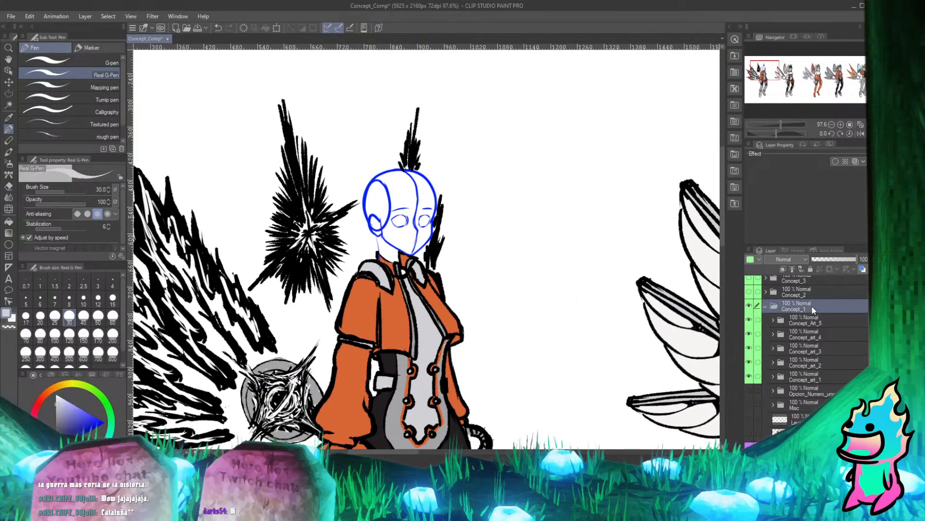
click(763, 306)
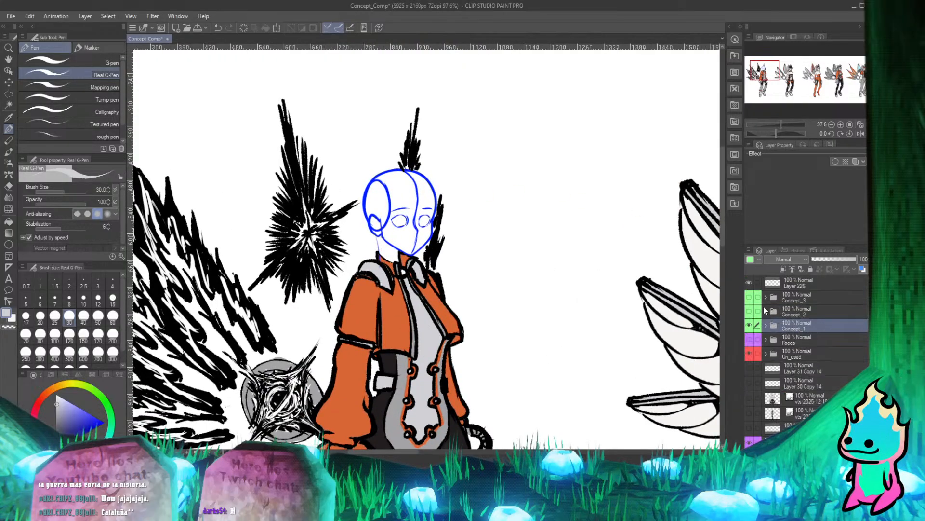
Make the Faces folder visible and select it for repositioning with the Move layer tool.
scroll(386, 210, down, 3)
scroll(386, 209, down, 3)
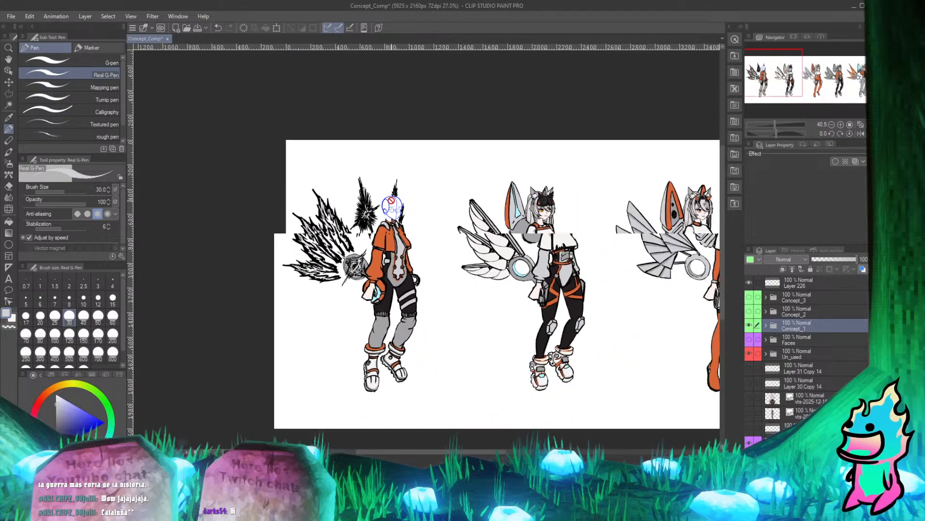
scroll(396, 187, up, 4)
click(749, 341)
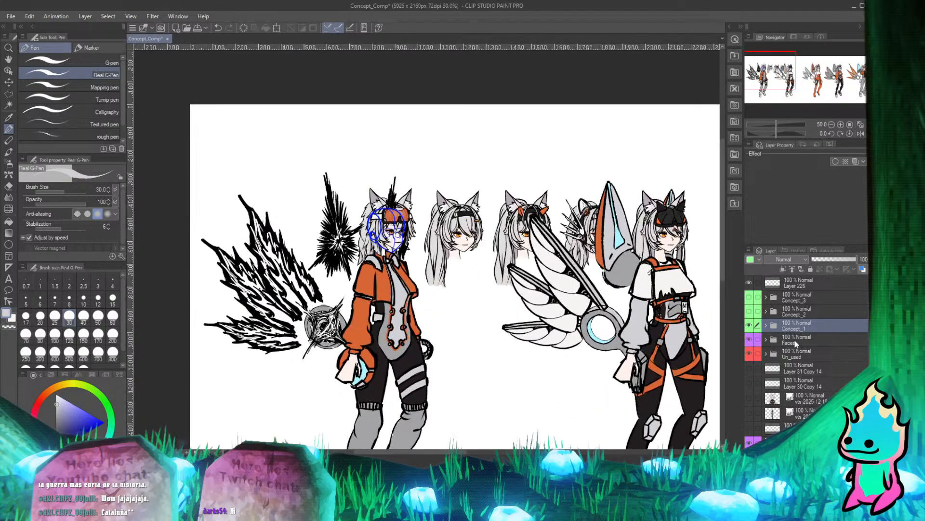
click(787, 339)
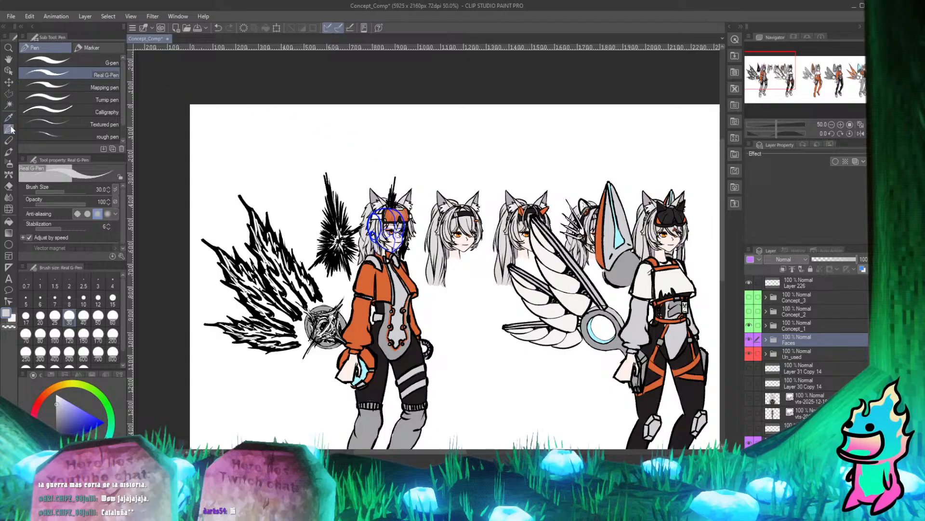
click(9, 82)
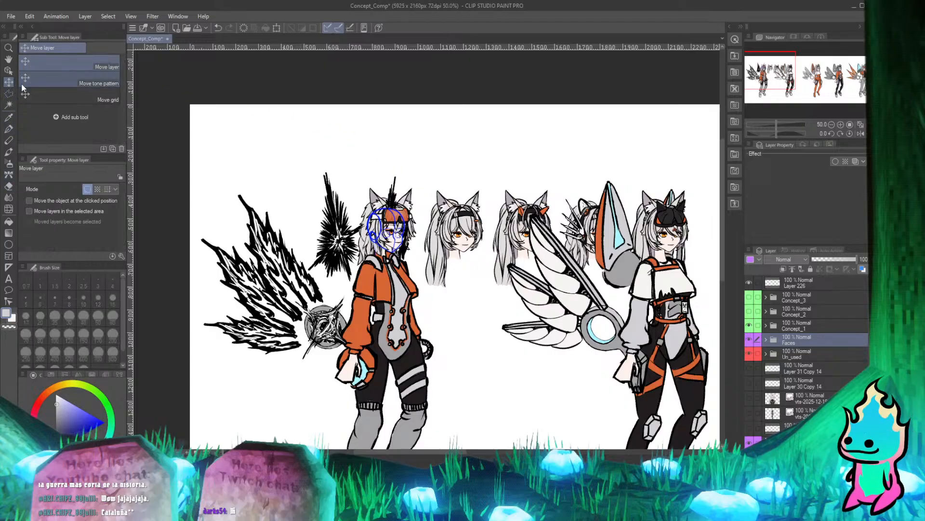
Examine how the row of face variants sits against the first figure's head sketch and the other designs.
scroll(443, 224, down, 6)
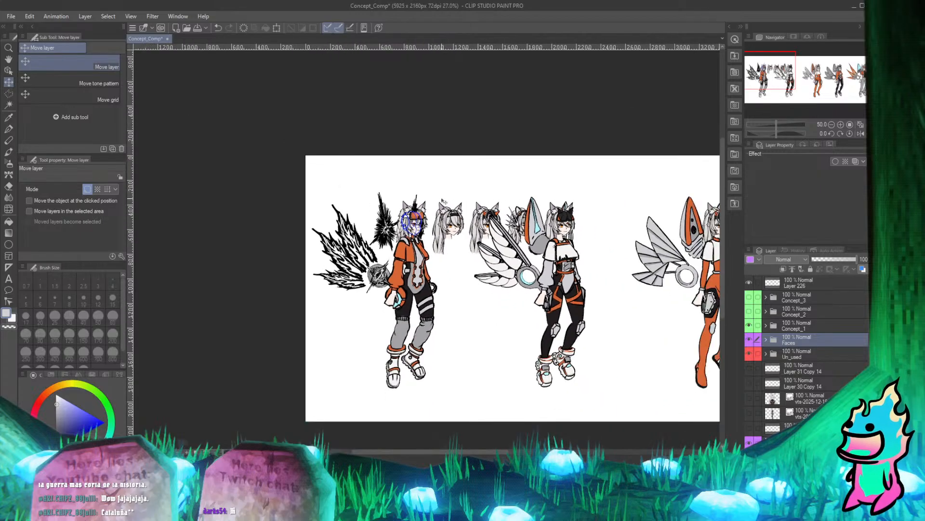
scroll(444, 223, up, 8)
scroll(438, 232, down, 3)
scroll(436, 240, up, 5)
scroll(435, 239, down, 3)
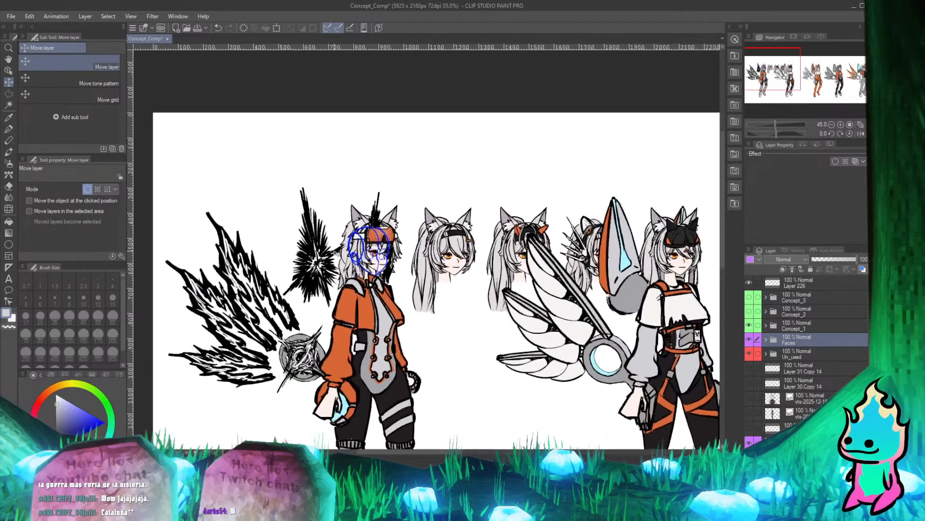
scroll(489, 232, up, 2)
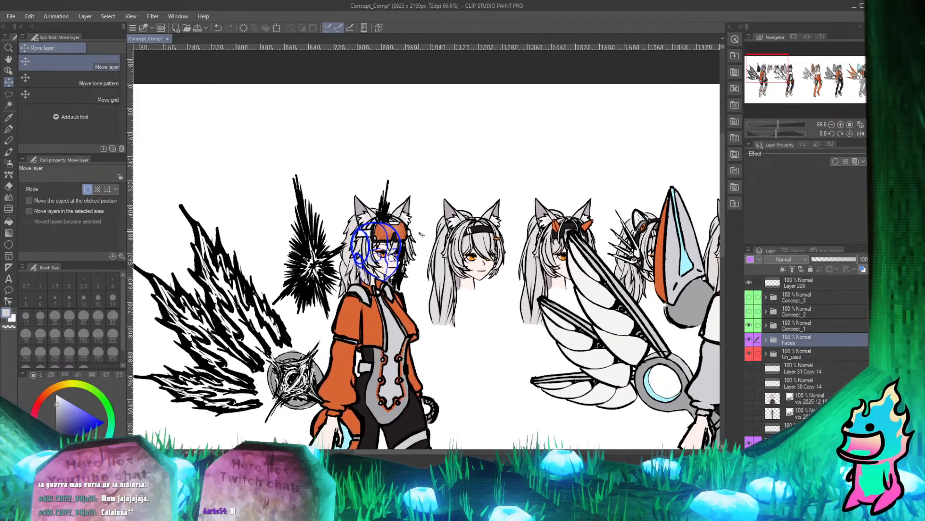
scroll(421, 234, down, 3)
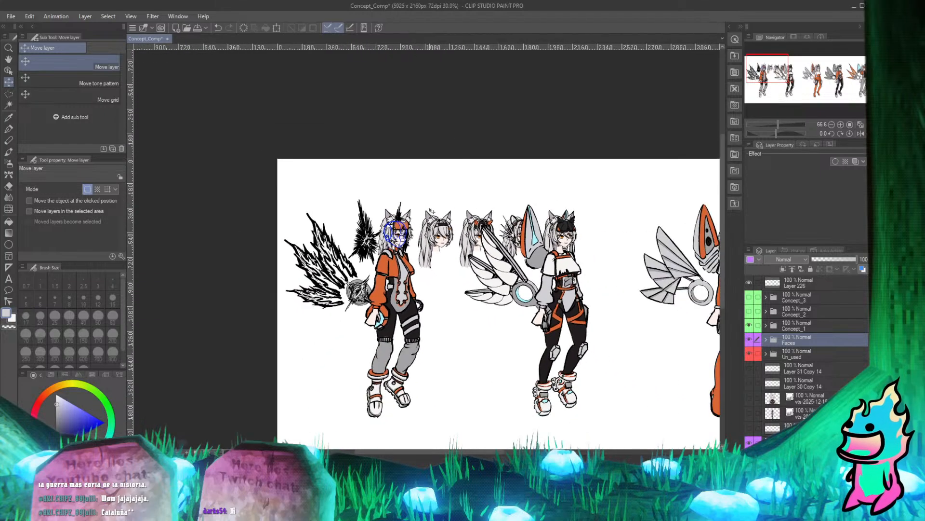
scroll(440, 226, up, 5)
scroll(440, 225, down, 3)
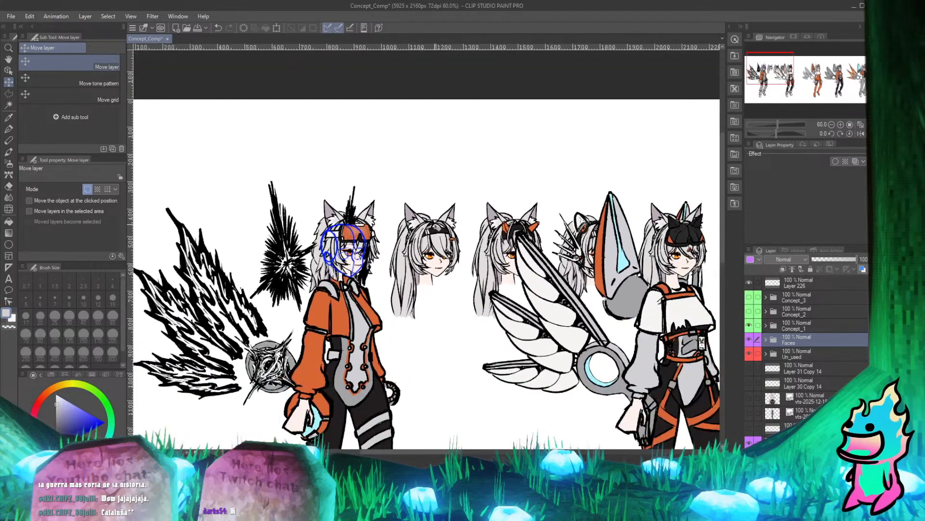
scroll(429, 241, down, 3)
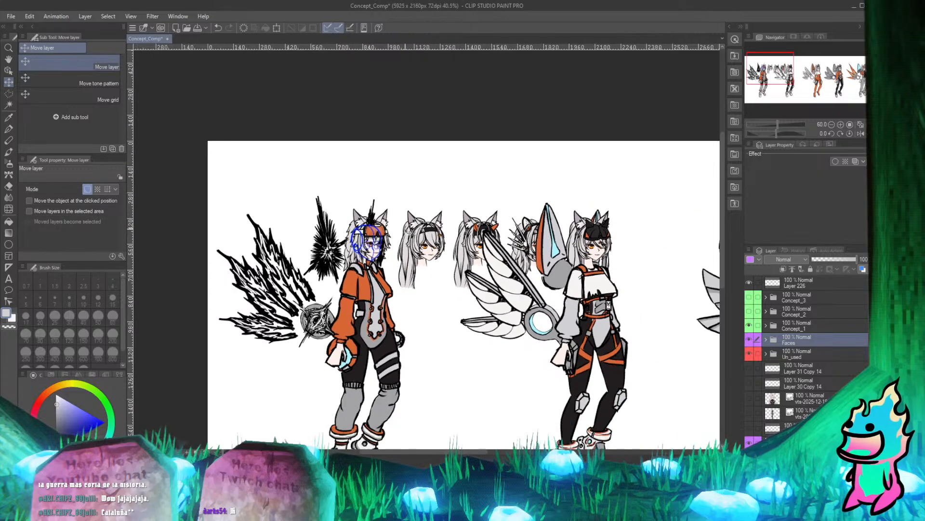
scroll(429, 241, up, 2)
scroll(410, 241, down, 5)
scroll(390, 241, down, 1)
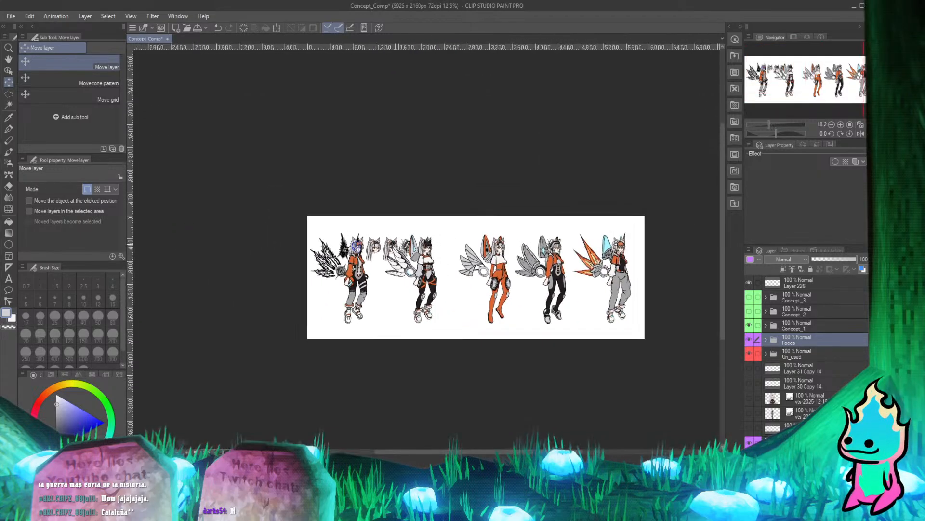
scroll(529, 224, up, 4)
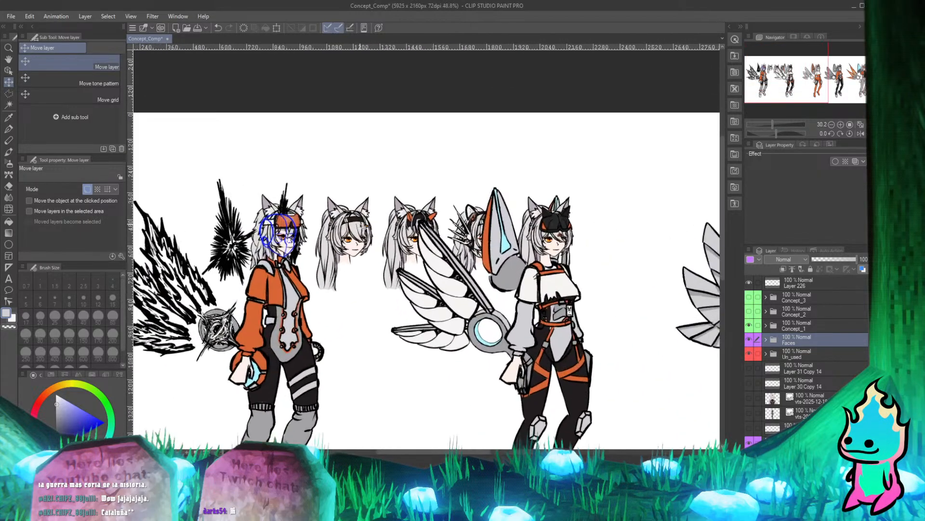
scroll(528, 224, down, 2)
scroll(347, 226, up, 4)
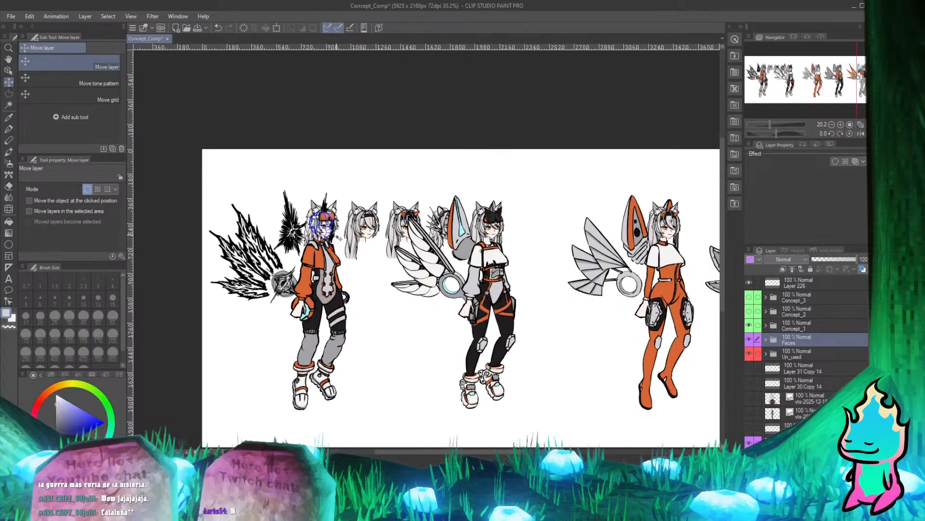
scroll(361, 224, up, 1)
scroll(360, 224, down, 4)
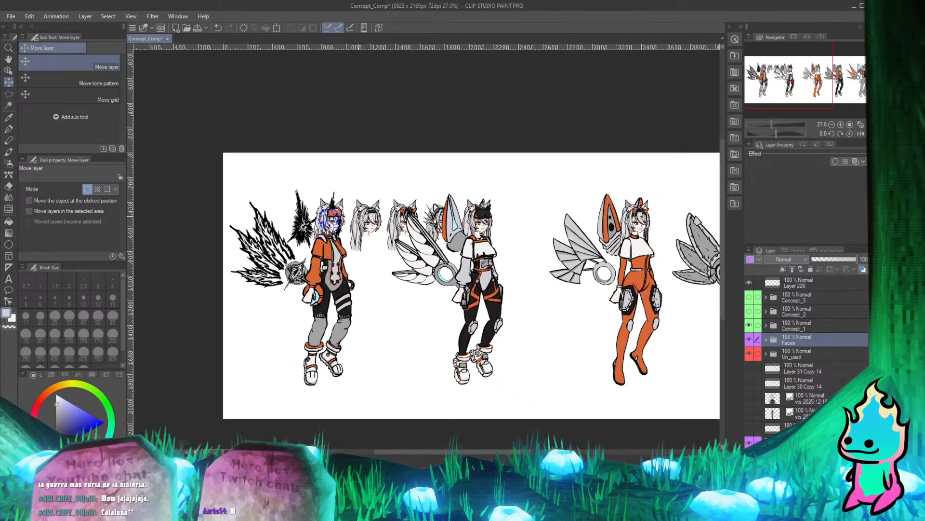
scroll(359, 223, up, 5)
scroll(359, 223, down, 2)
scroll(485, 244, up, 5)
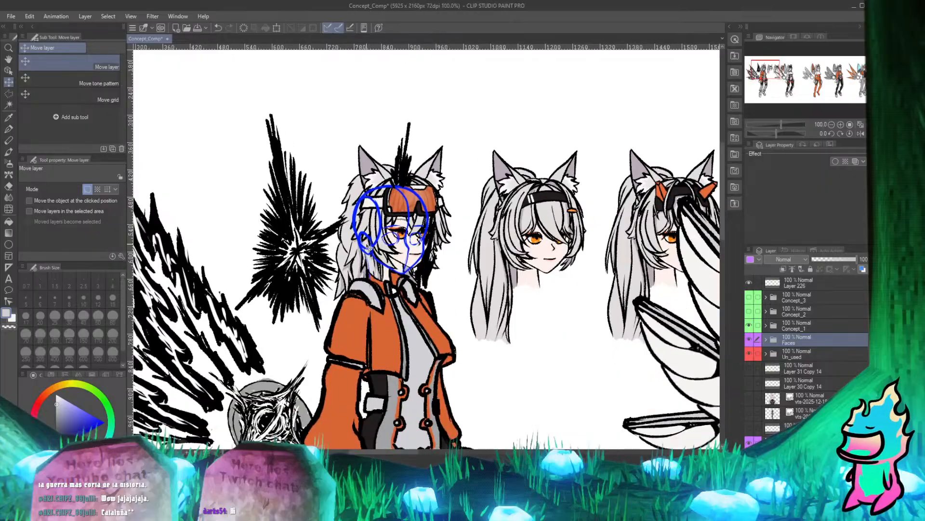
Move the Faces folder so the ponytailed head with the plain black headband lines up with the first figure's blue head sketch.
drag(543, 247, 405, 251)
scroll(405, 251, up, 5)
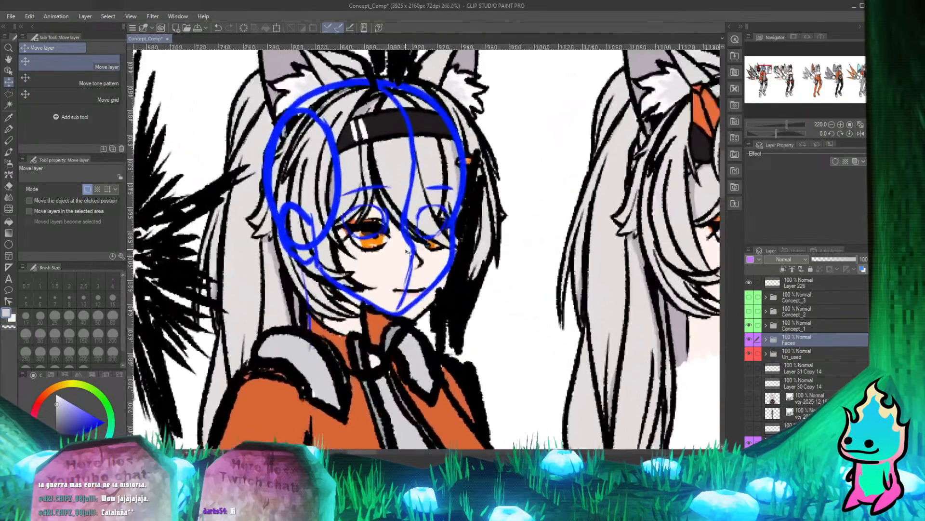
drag(409, 287, 399, 276)
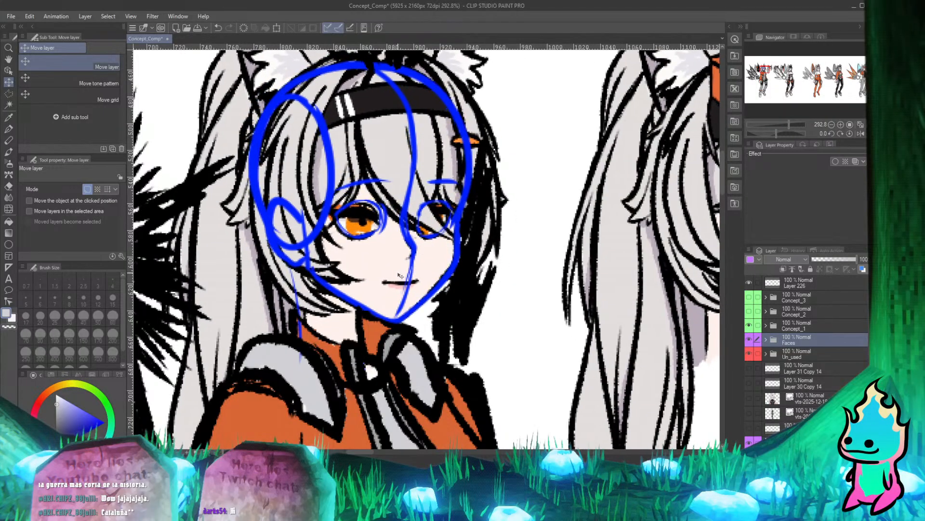
Check the fit of the black-headband head on the first figure's neck and collar against the other face variants.
scroll(401, 275, down, 10)
scroll(375, 188, up, 8)
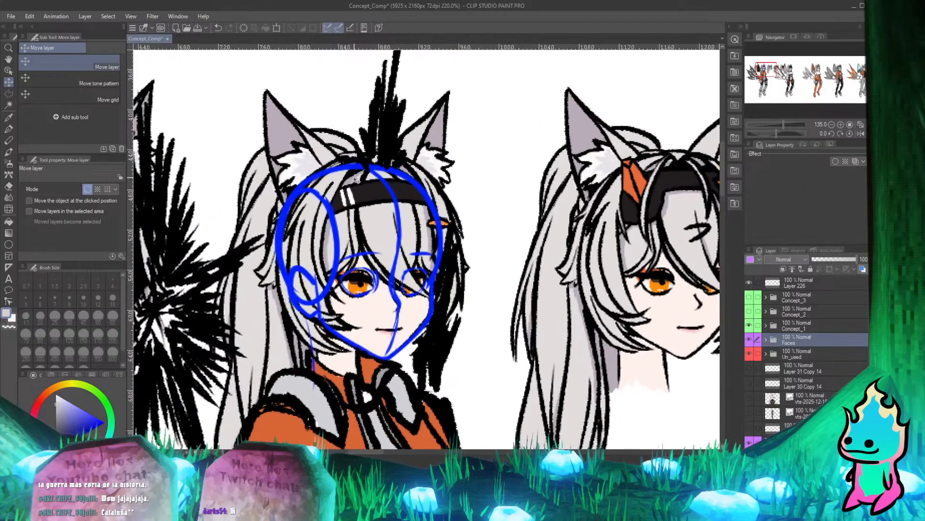
scroll(375, 188, down, 7)
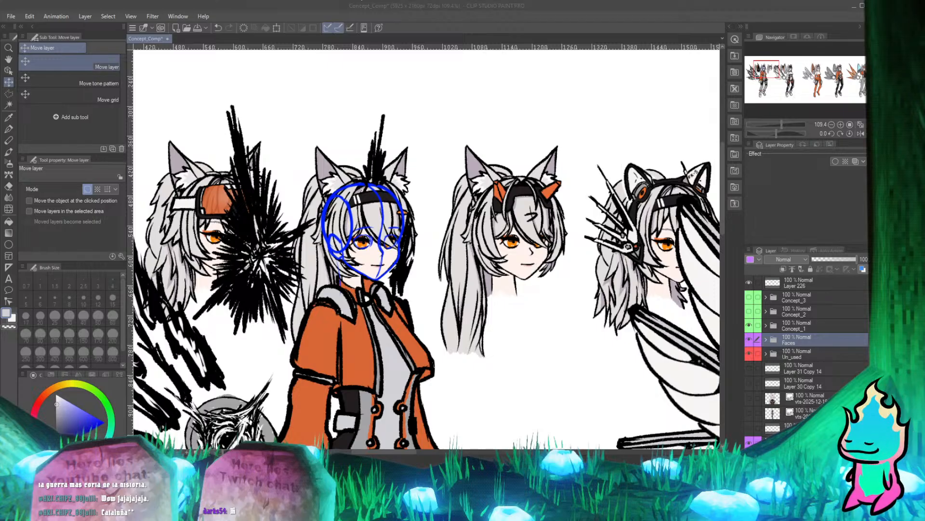
scroll(281, 125, down, 5)
scroll(301, 158, up, 5)
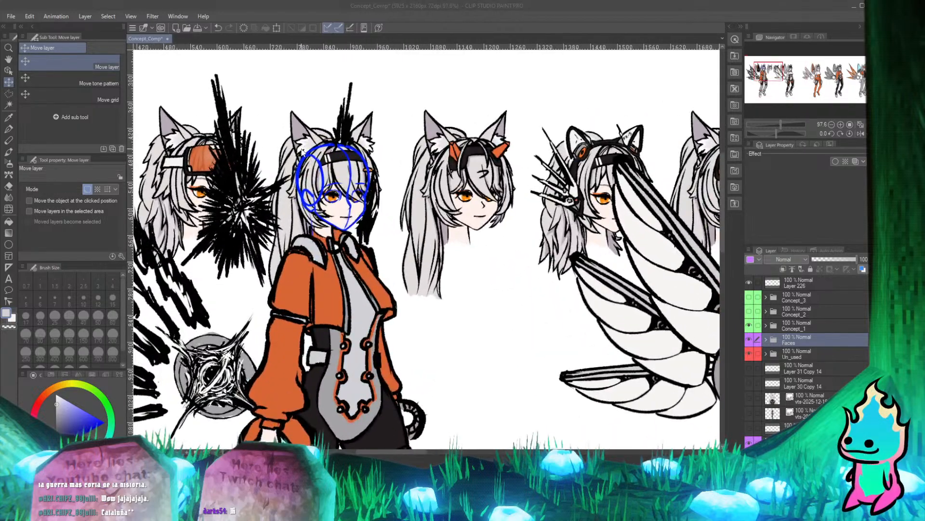
scroll(302, 150, up, 1)
scroll(301, 173, down, 5)
scroll(299, 198, up, 5)
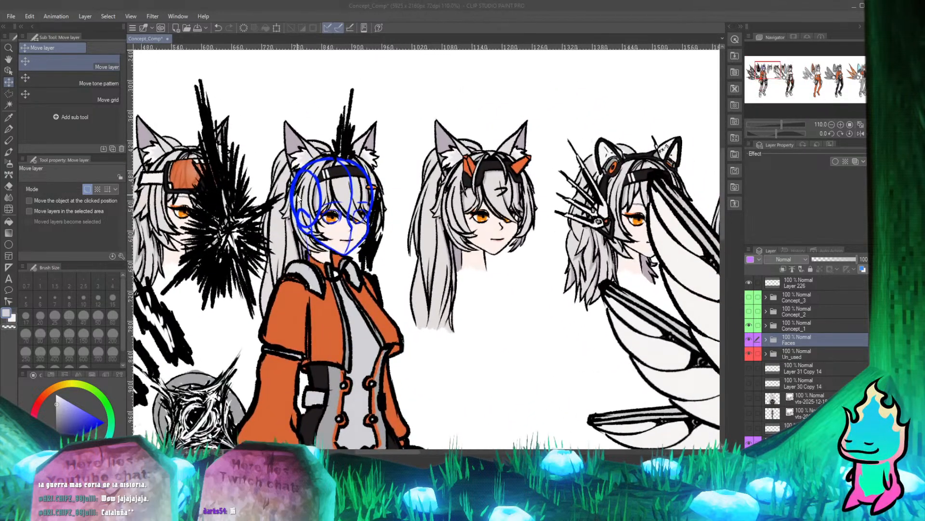
scroll(299, 197, up, 3)
scroll(299, 197, down, 1)
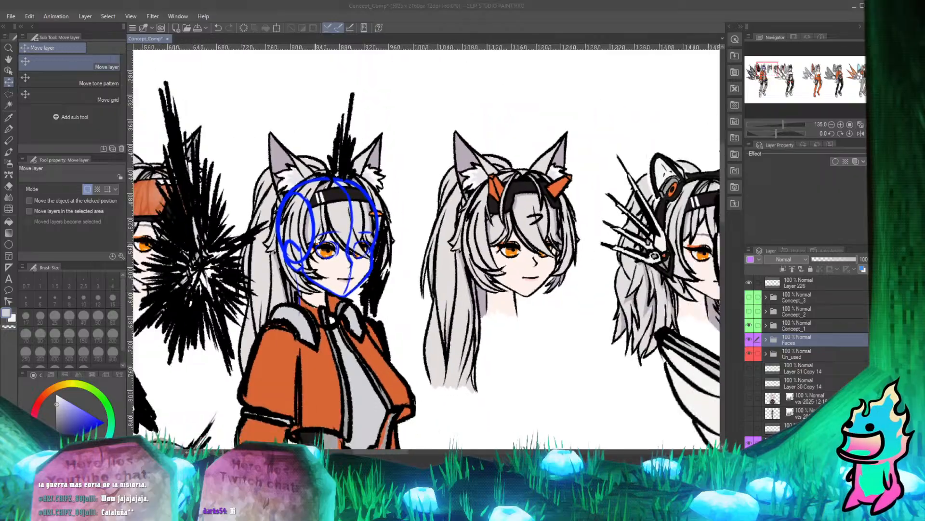
Duplicate the Face_Concept_2 folder out of Faces and into the Concept_1 folder.
scroll(316, 243, up, 1)
scroll(366, 171, up, 1)
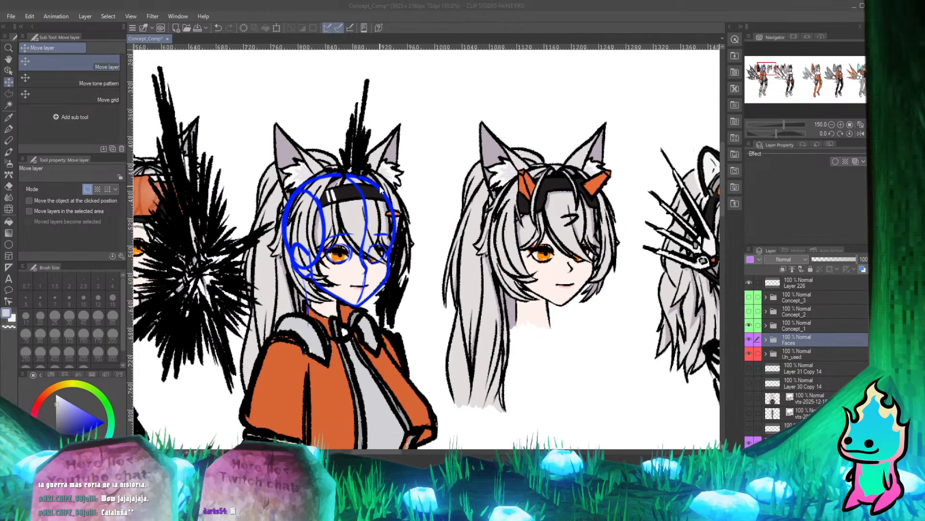
scroll(381, 189, down, 3)
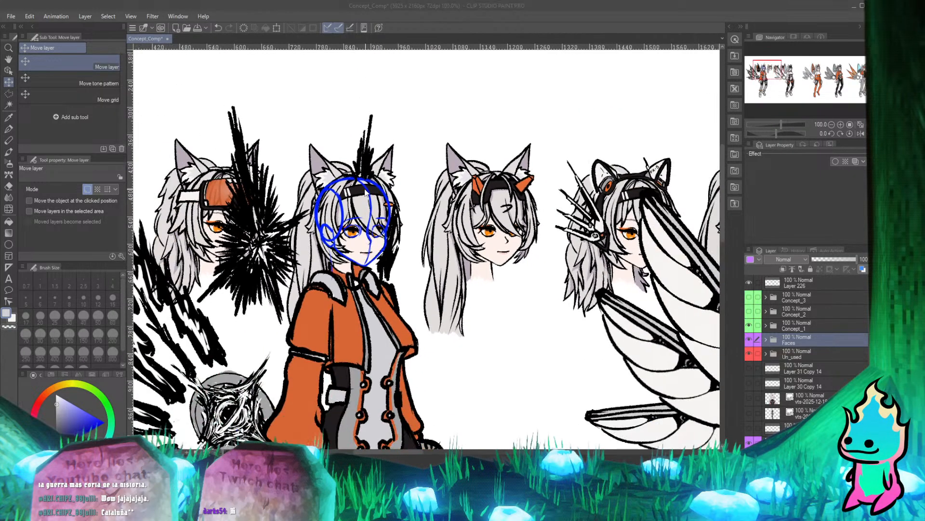
scroll(366, 190, down, 1)
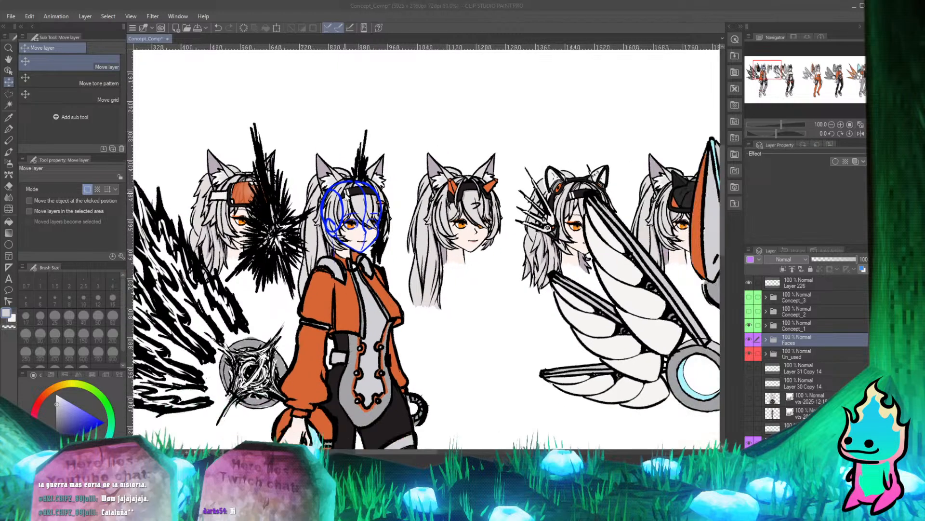
click(766, 339)
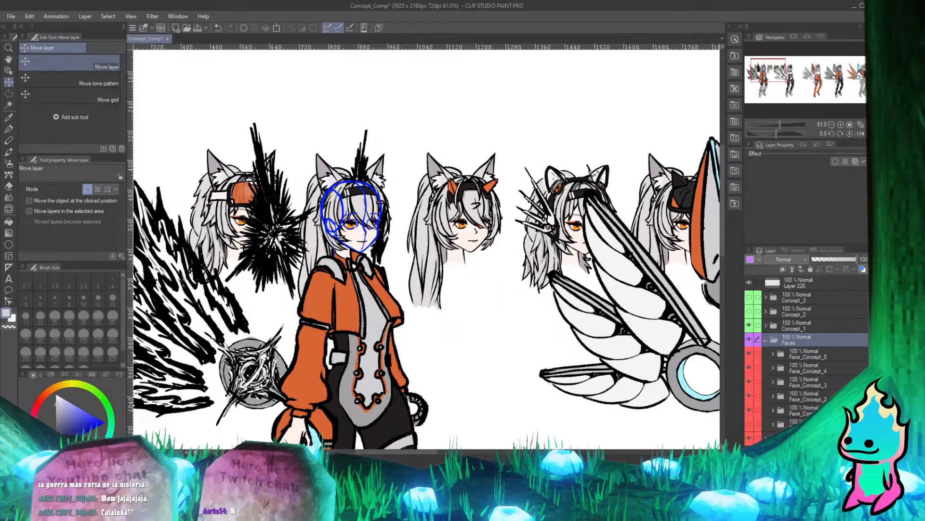
click(808, 397)
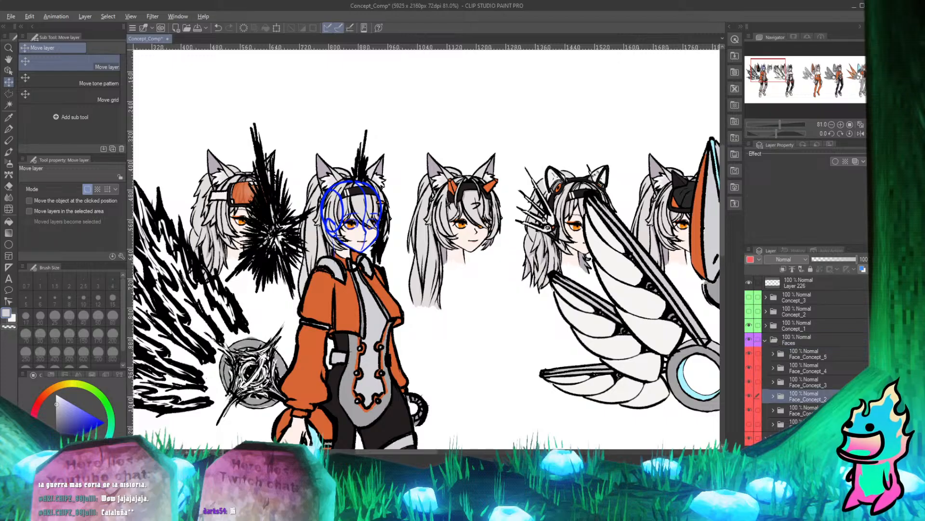
drag(808, 396, 827, 329)
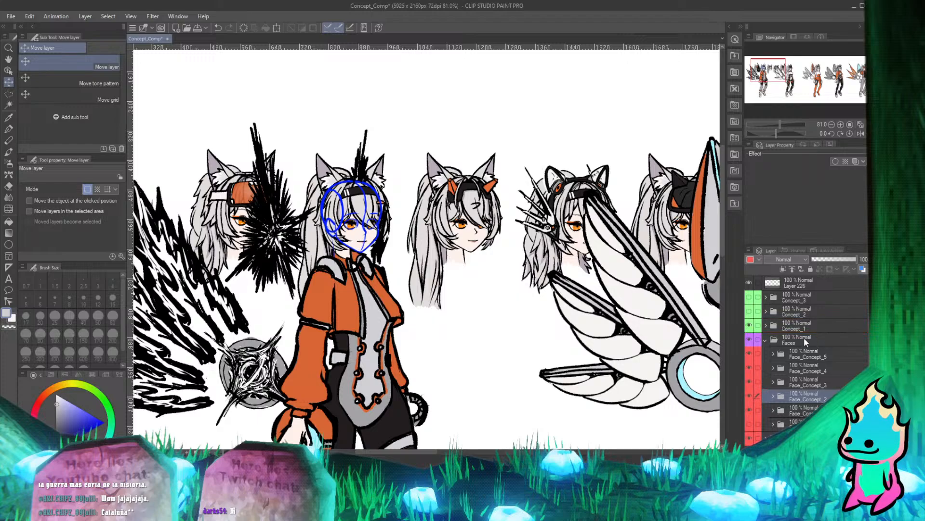
click(767, 341)
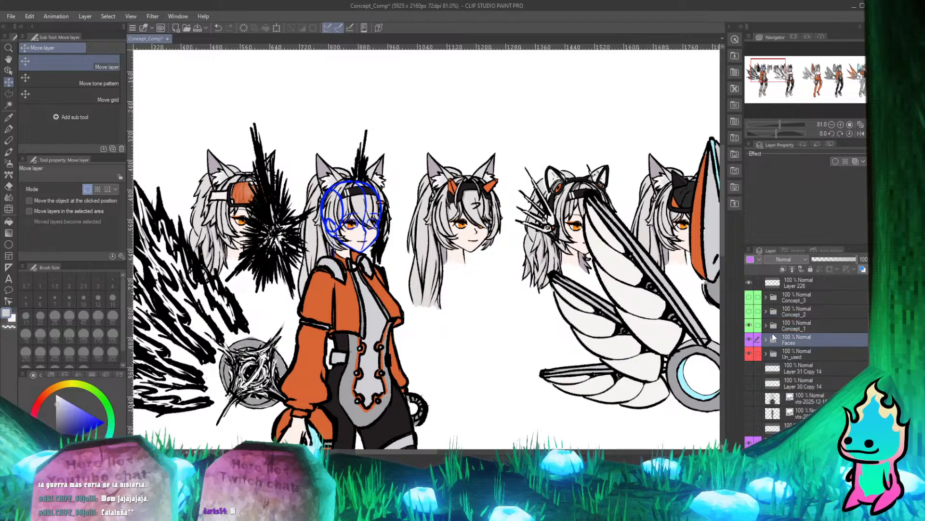
Move the Face_Concept_2 copy into the Concept_art_1 folder, beneath its other layers.
click(766, 323)
scroll(792, 333, down, 4)
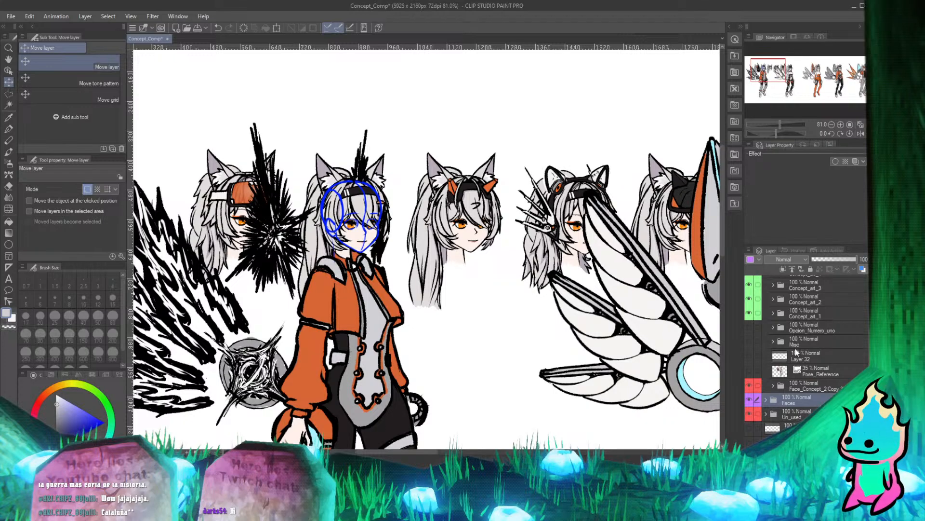
scroll(795, 368, up, 1)
click(791, 411)
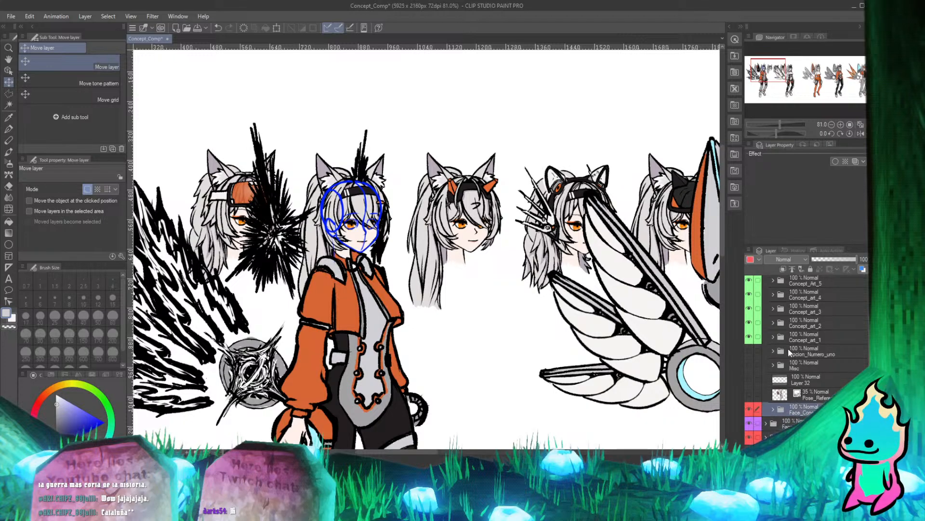
drag(802, 409, 801, 336)
click(773, 336)
scroll(496, 293, down, 3)
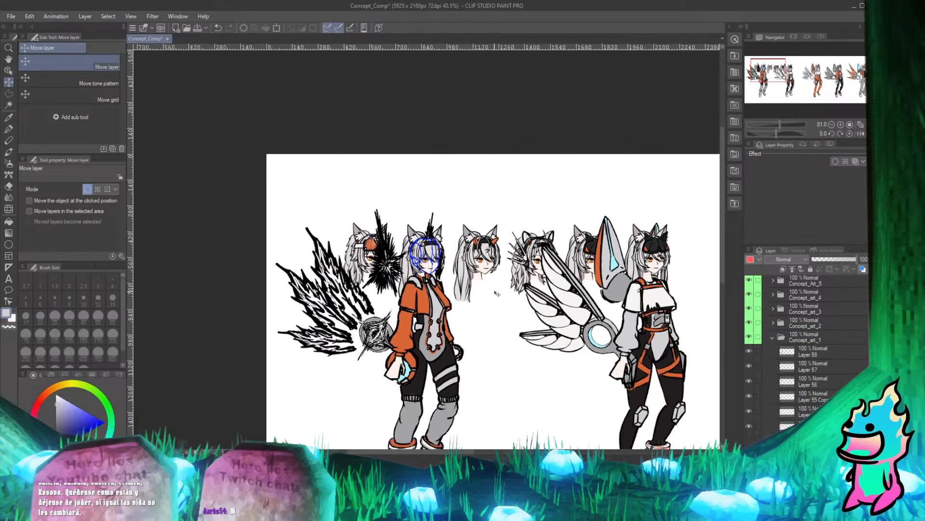
Toggle the layers just above the face copy to identify which ones hold the first figure's blue head sketch.
scroll(796, 360, down, 5)
scroll(458, 272, up, 3)
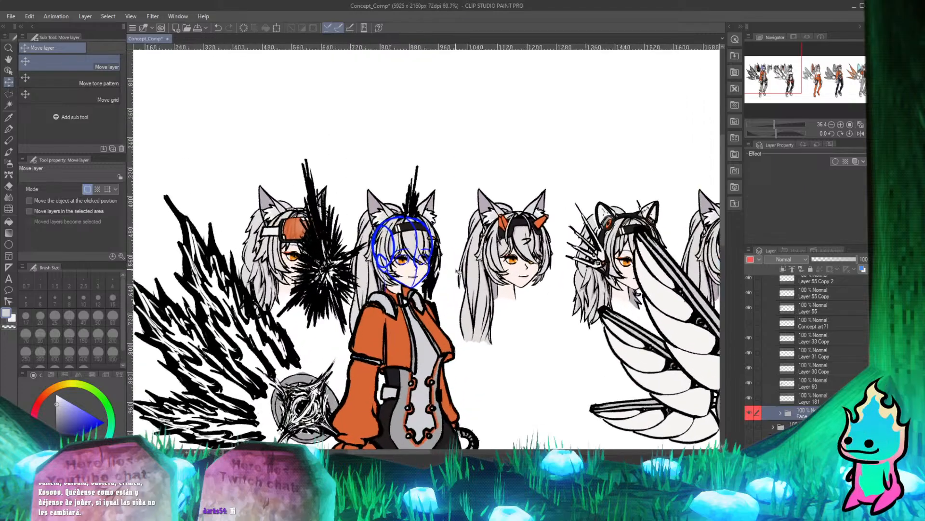
scroll(457, 272, up, 3)
scroll(457, 271, down, 3)
scroll(394, 283, up, 4)
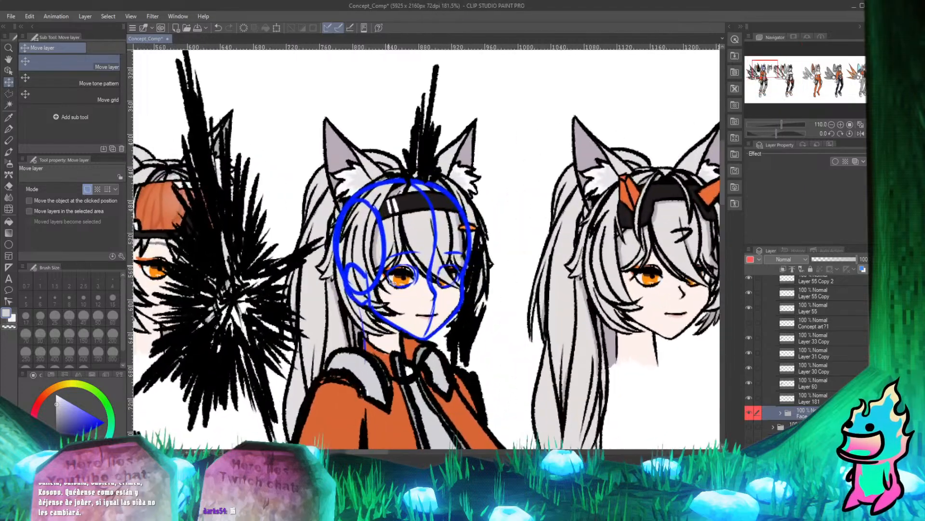
scroll(394, 283, down, 1)
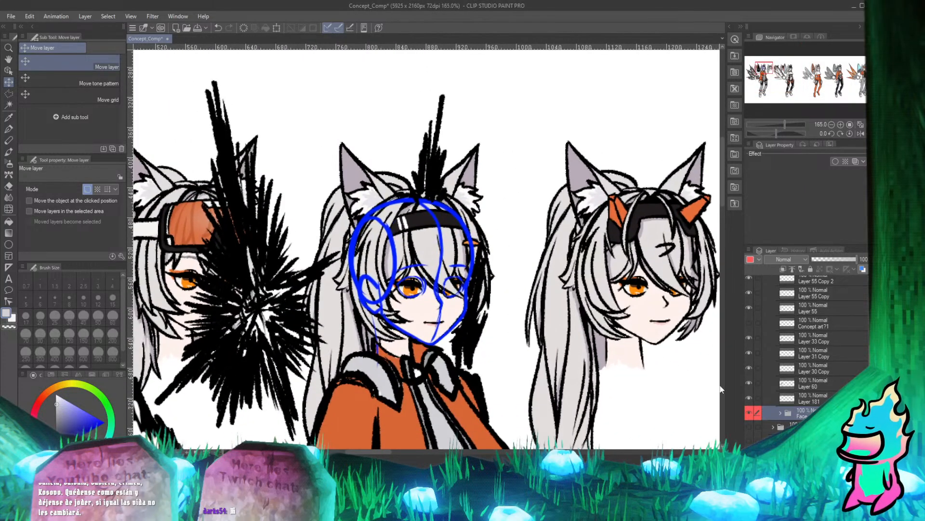
click(747, 393)
click(749, 380)
click(748, 379)
click(749, 372)
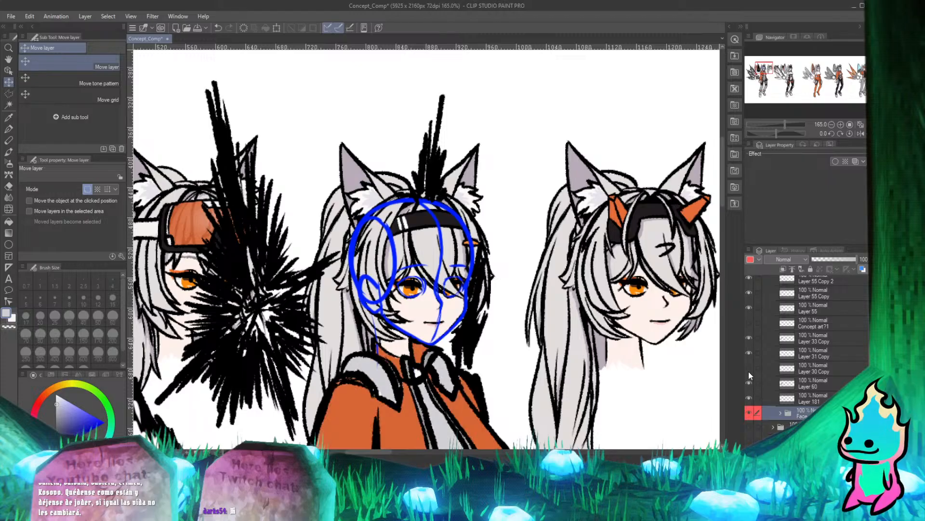
click(748, 369)
click(747, 356)
click(747, 355)
click(746, 354)
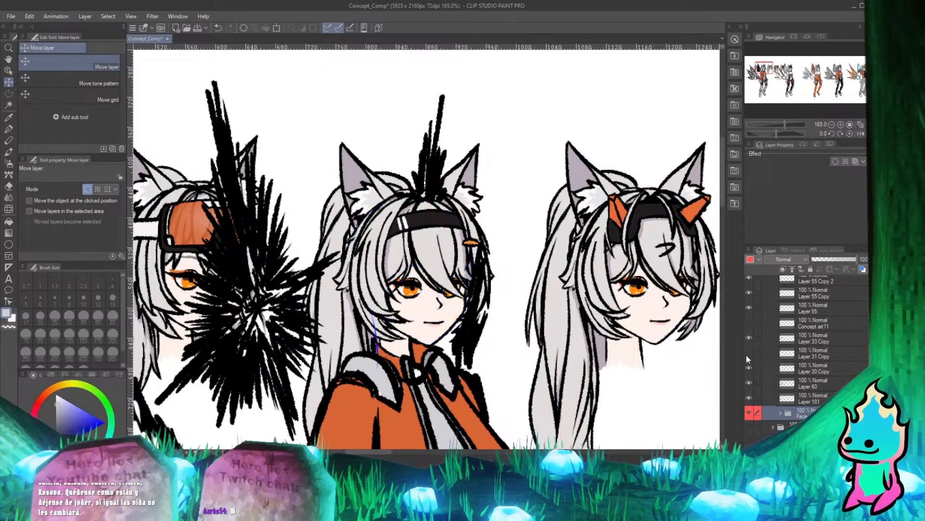
click(750, 368)
Try deleting the hidden sketch layers, Layer 31 Copy and Layer 30 Copy.
click(805, 354)
ctrl+click(814, 370)
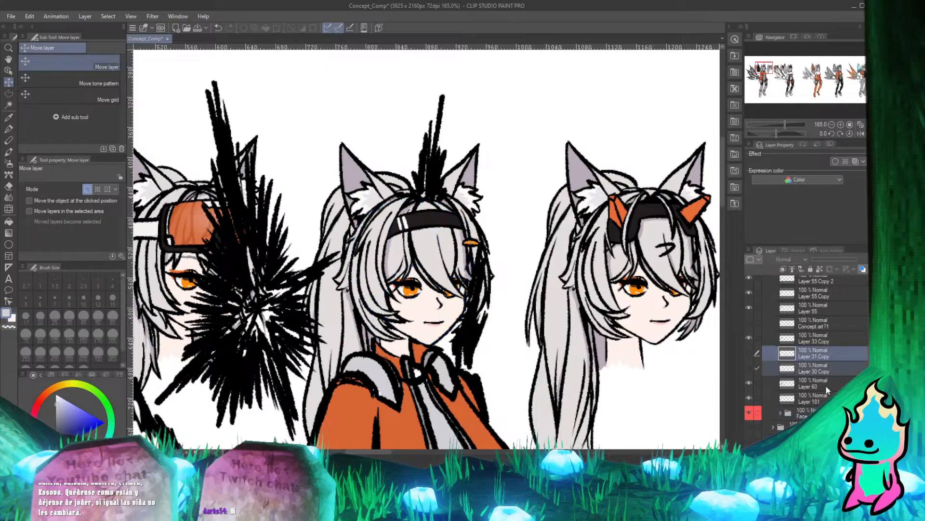
key(Delete)
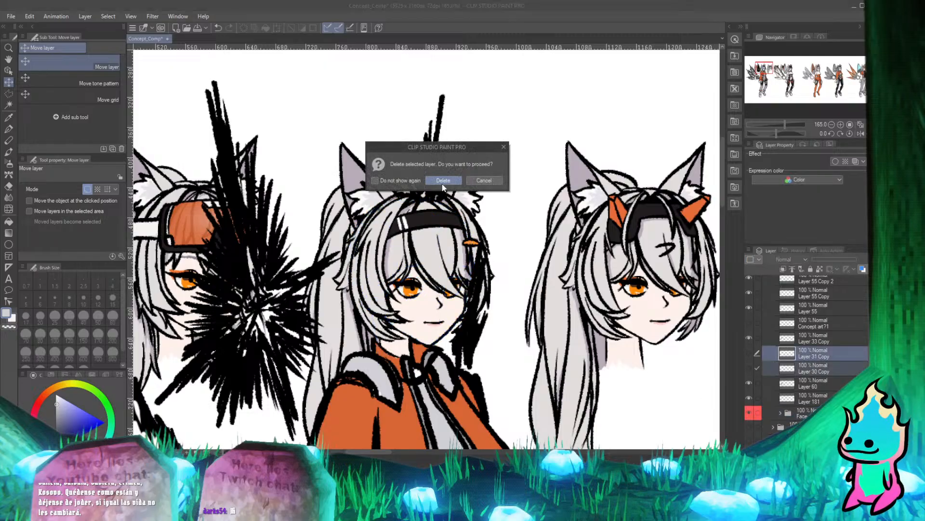
click(442, 183)
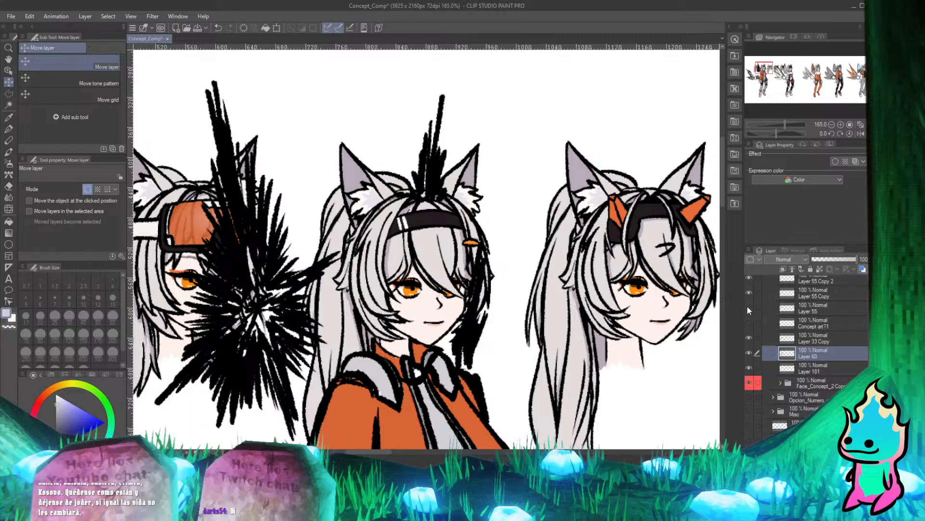
key(ctrl+z)
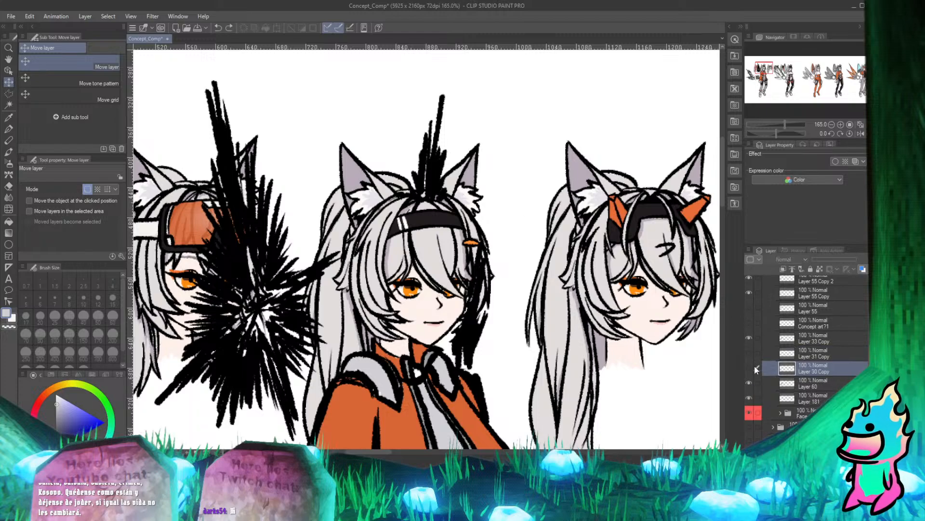
Recheck Layer 31 Copy and Layer 30 Copy against the whole figure and delete both sketch layers.
scroll(355, 211, down, 3)
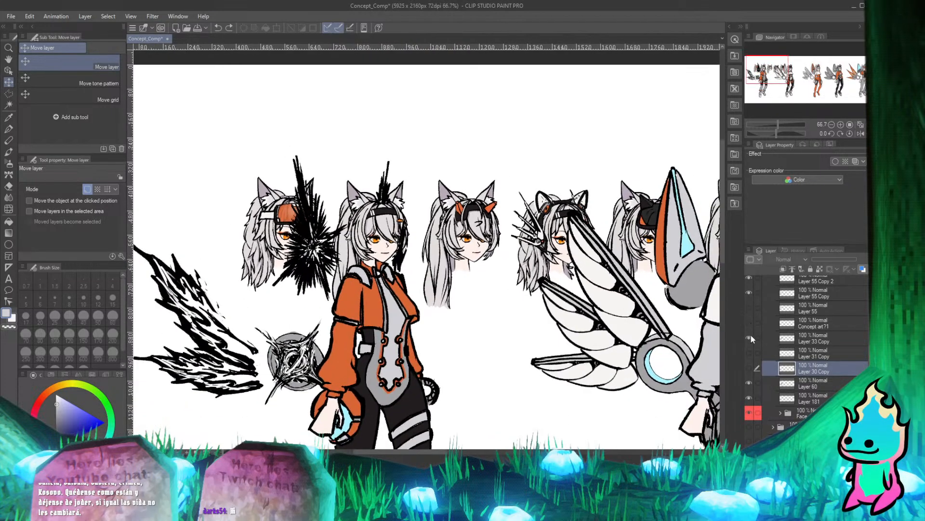
click(750, 353)
click(750, 368)
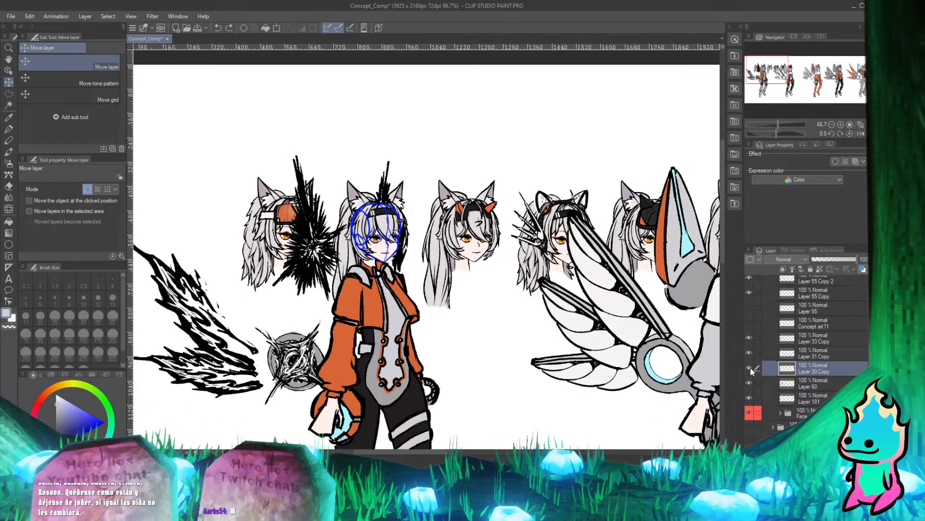
click(751, 368)
click(750, 369)
ctrl+click(814, 353)
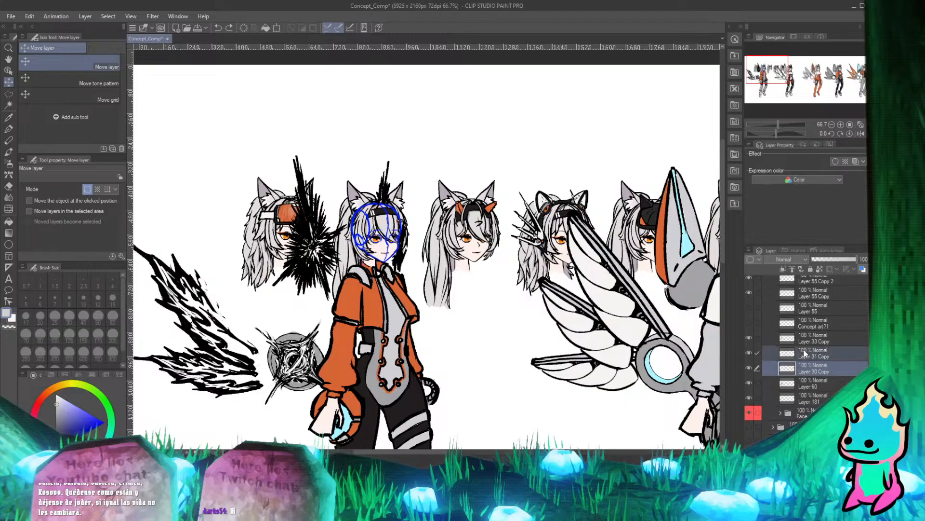
key(Delete)
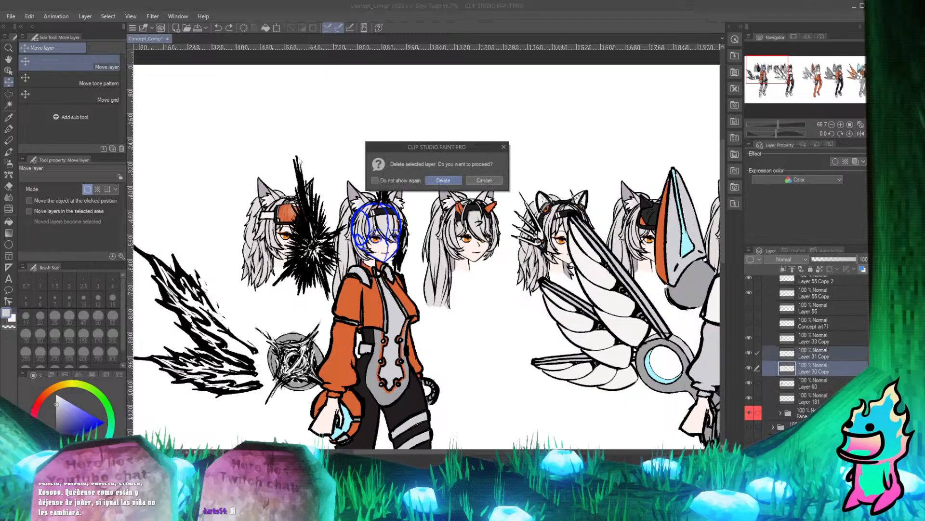
click(454, 183)
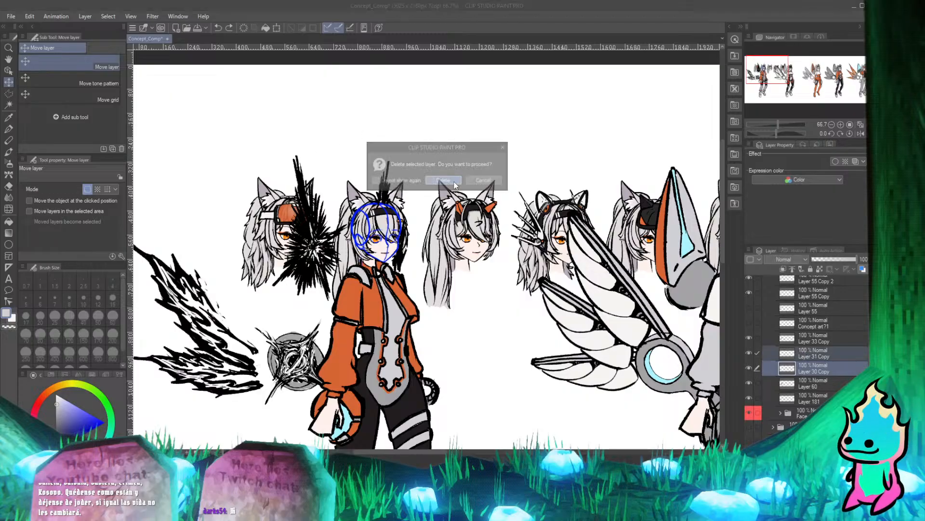
Make the Concept art?1 layer and Layer 55 visible in the Concept_art_1 folder.
click(748, 322)
click(748, 308)
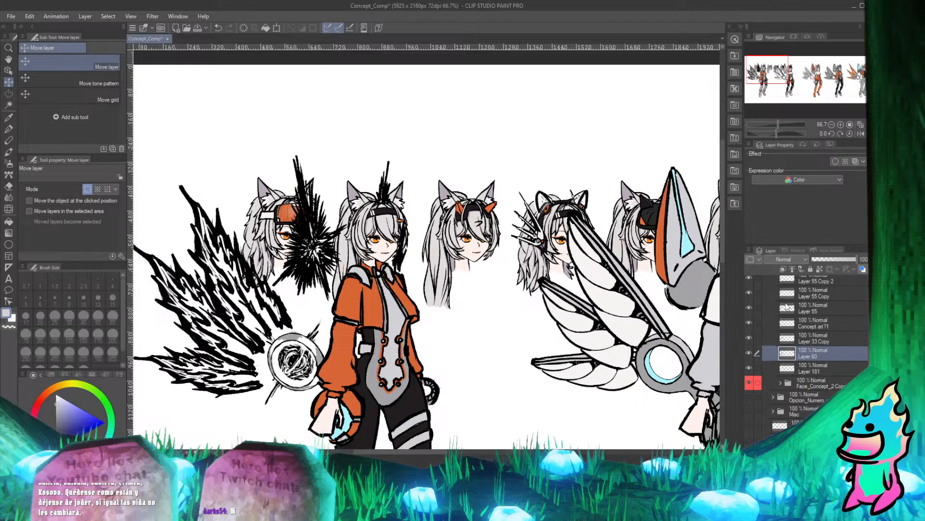
scroll(764, 320, up, 2)
scroll(765, 320, up, 1)
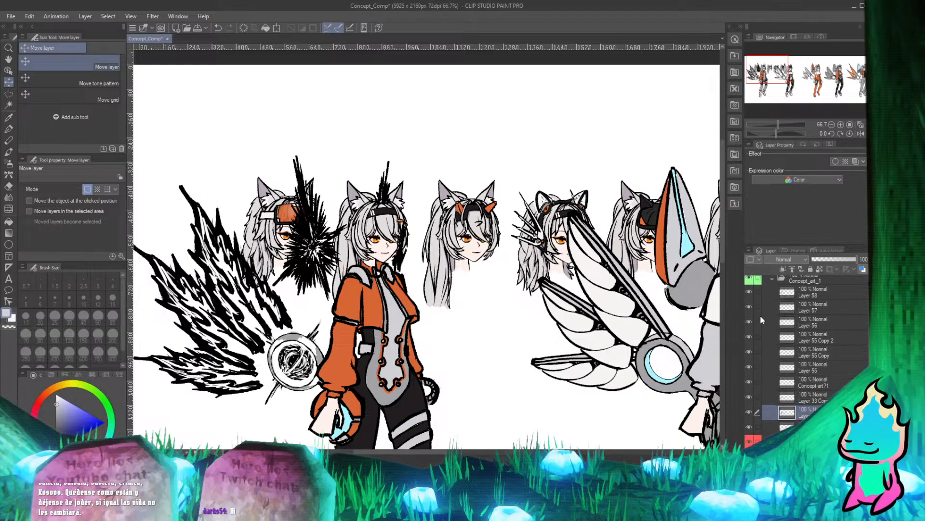
Toggle the layers from Layer 60 up to Layer 55 Copy 2 to check which artwork each one holds.
click(750, 409)
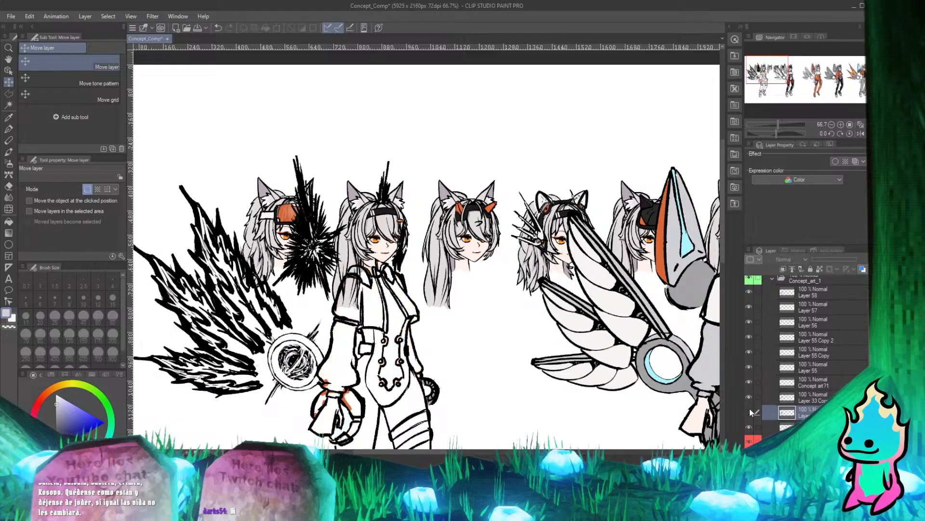
click(750, 408)
click(750, 398)
click(750, 397)
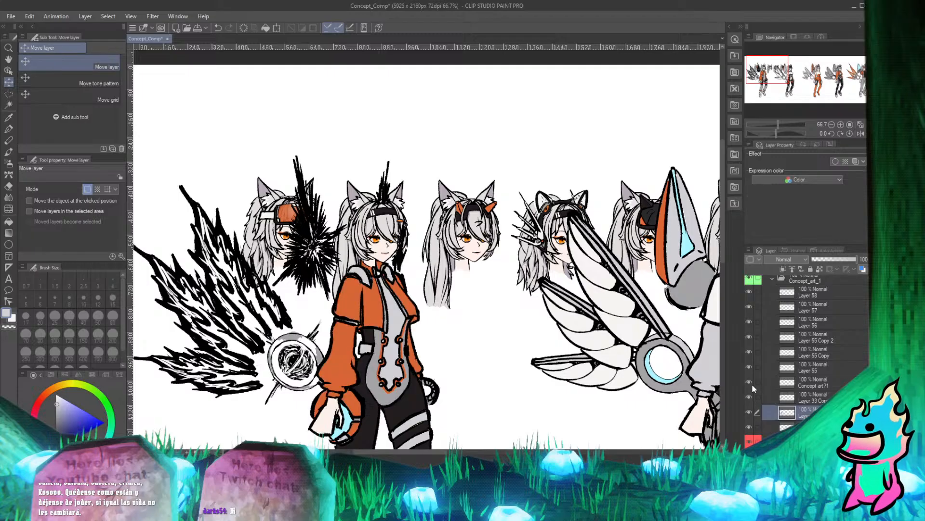
click(750, 379)
click(750, 379)
click(750, 366)
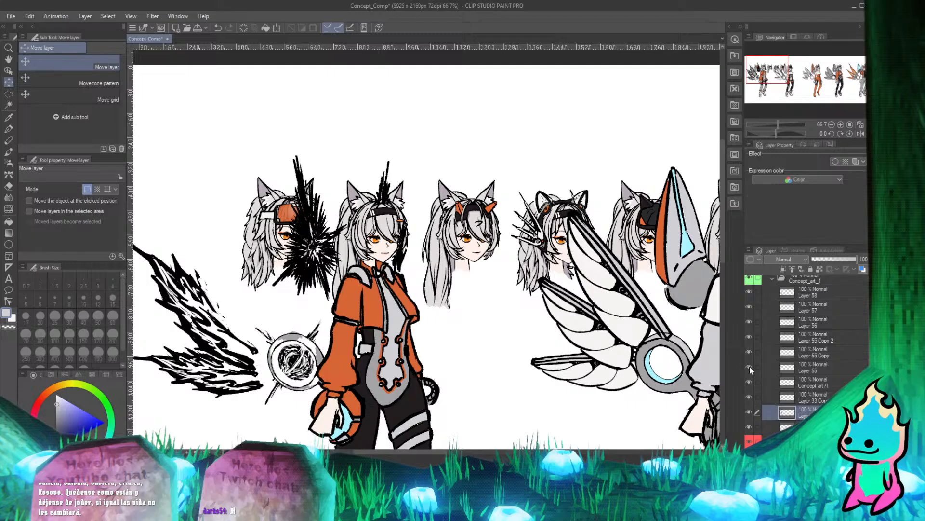
click(750, 366)
click(749, 350)
click(749, 349)
click(746, 336)
click(747, 336)
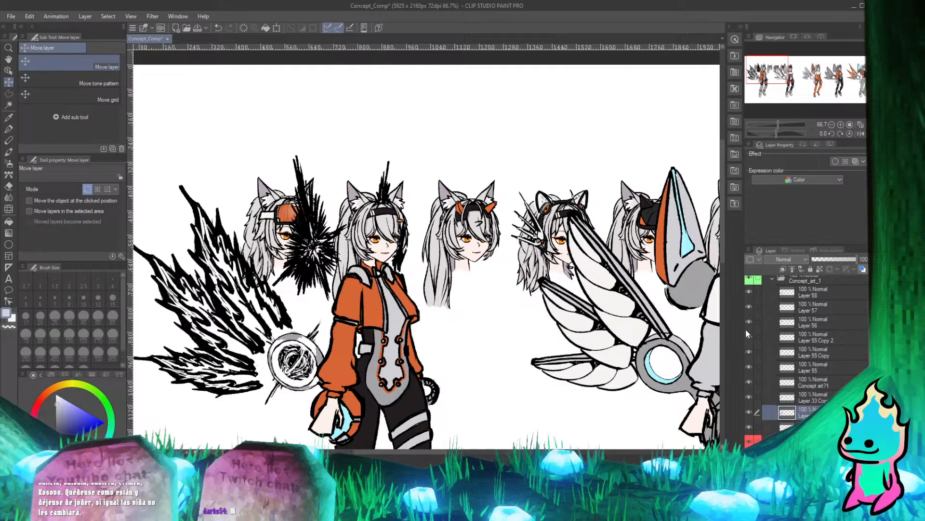
Toggle Layer 56 to check that it holds the black burst strokes over the heads, and select it.
click(748, 325)
click(748, 326)
click(748, 326)
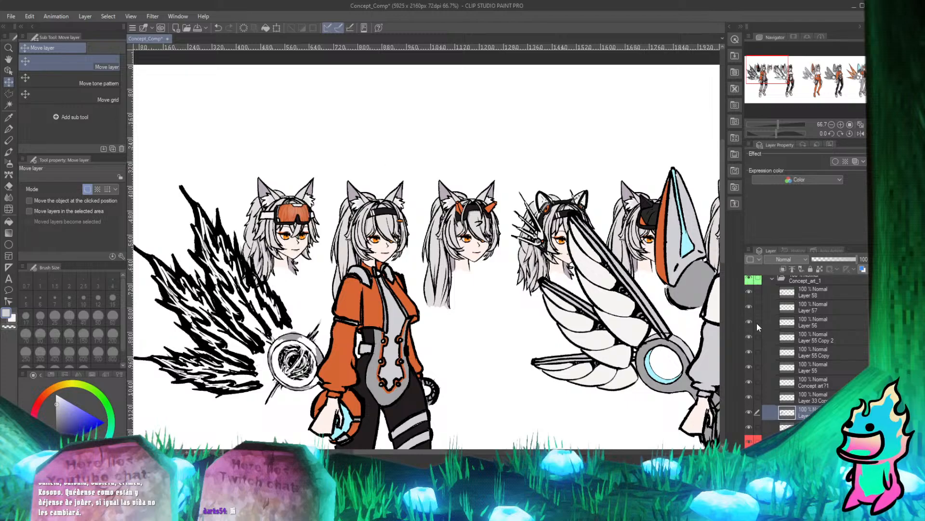
click(747, 326)
click(793, 324)
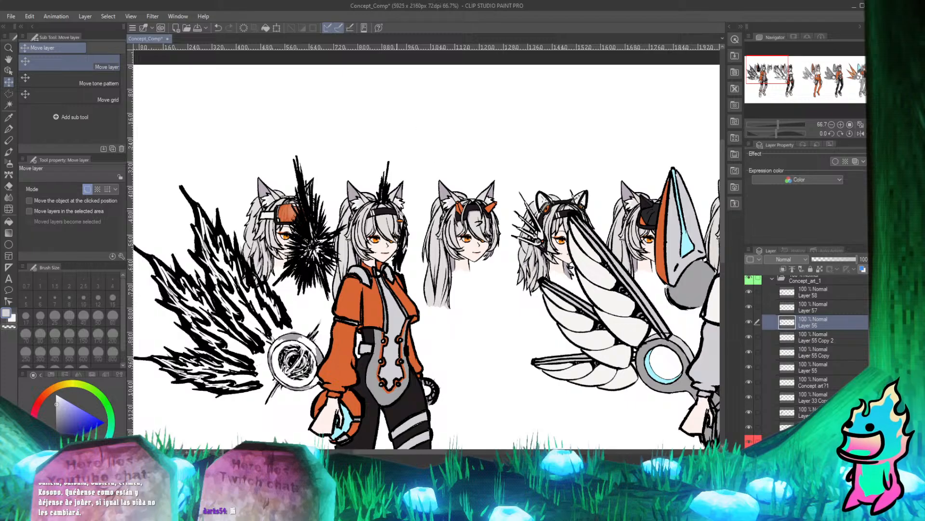
Examine Layer 56's black strokes around the first figure's head and ears up close.
scroll(336, 186, up, 3)
scroll(336, 185, up, 1)
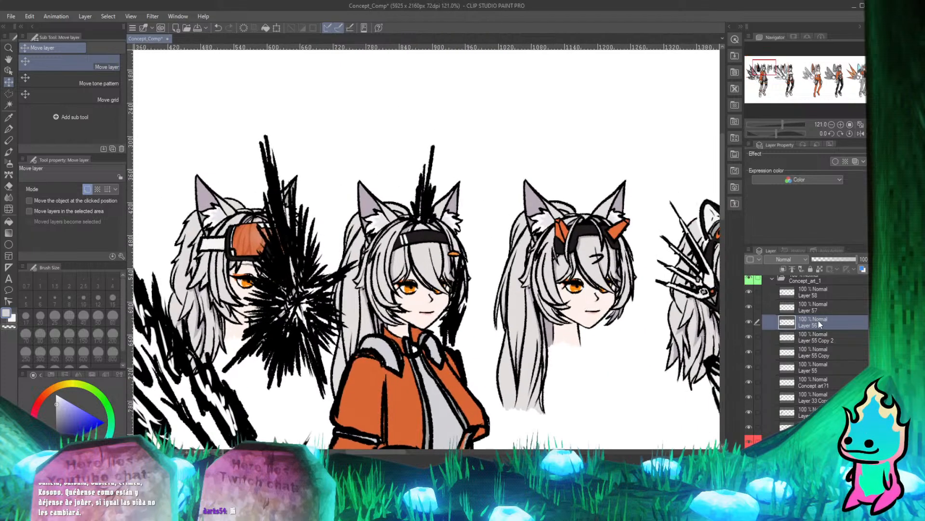
click(749, 322)
click(748, 321)
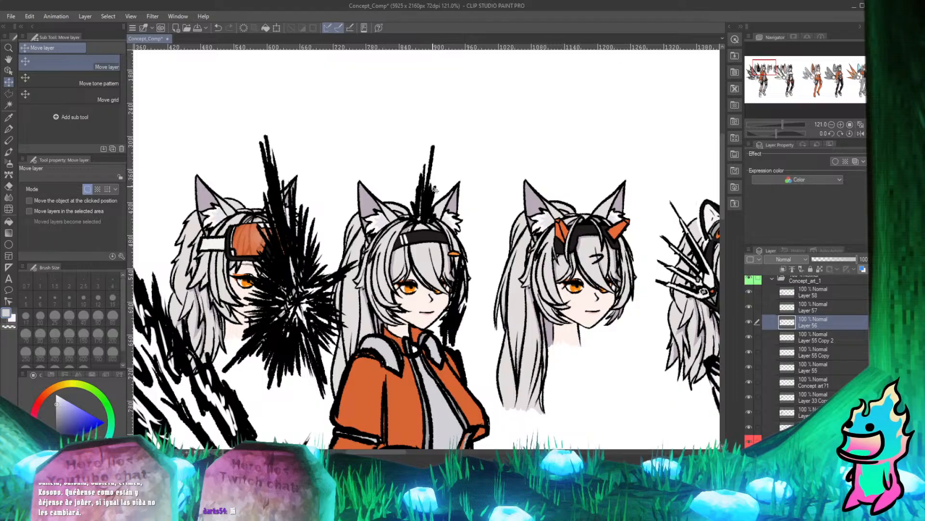
scroll(435, 189, up, 8)
scroll(325, 206, down, 3)
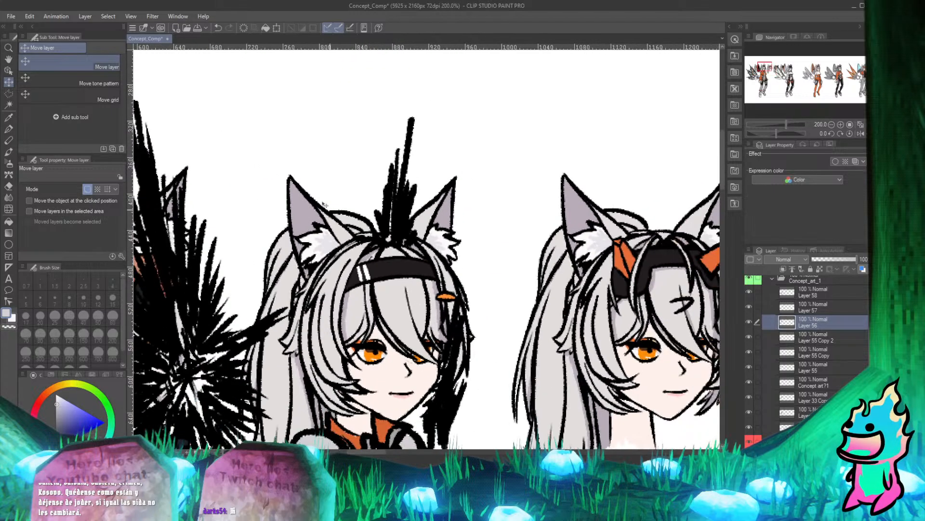
Erase Layer 56's black strokes covering the crown of the black-headband head with the Hard eraser.
click(9, 127)
scroll(382, 200, down, 3)
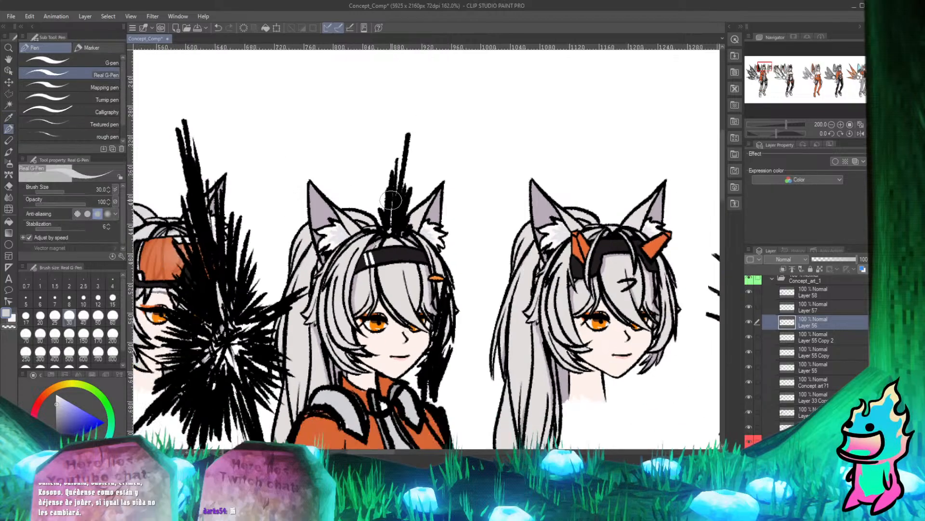
scroll(382, 200, up, 4)
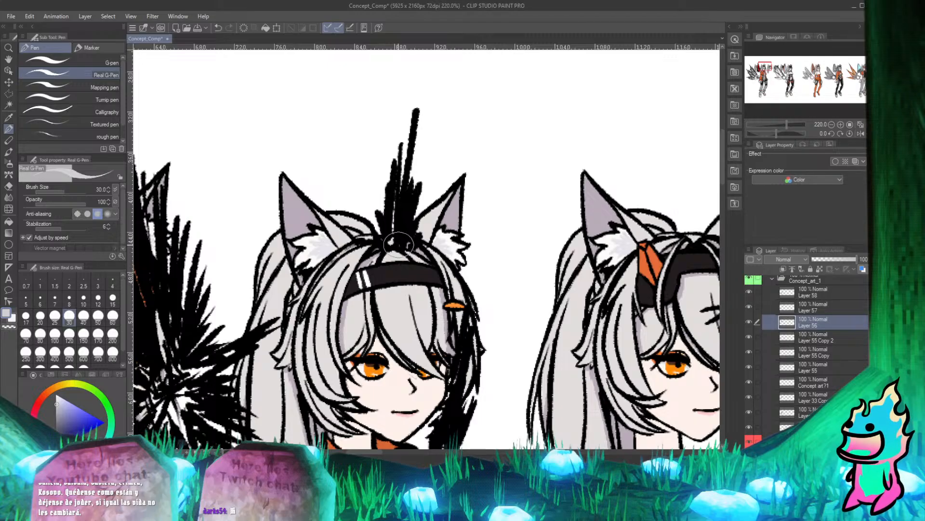
key(e)
mouse_move(407, 249)
mouse_down()
mouse_move(415, 247)
mouse_move(382, 243)
mouse_up()
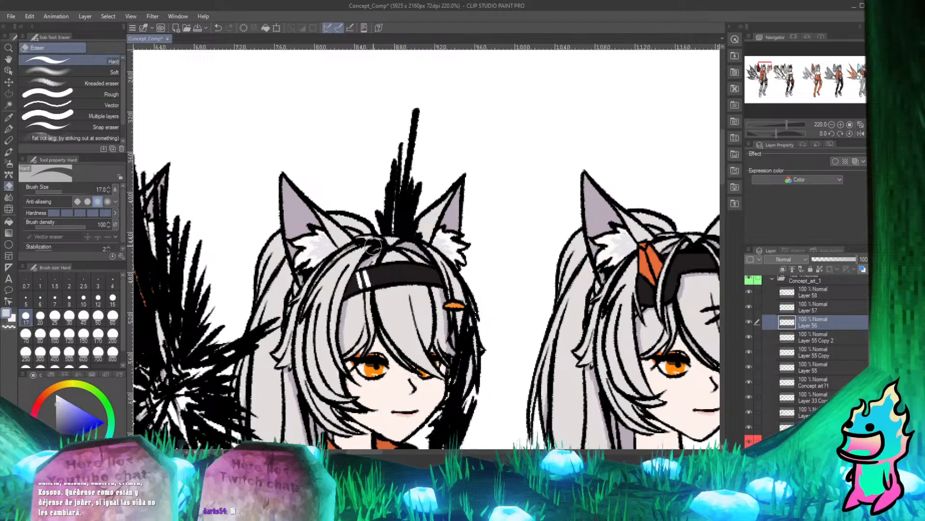
key(p)
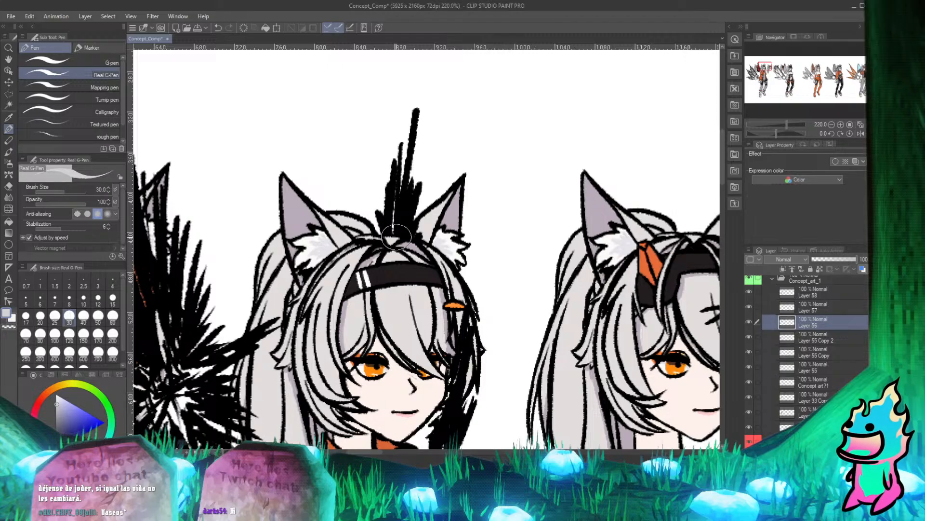
Erase the black strokes overlapping the base of the ear and the adjoining hair beside the vertical burst.
scroll(451, 236, up, 13)
scroll(390, 217, down, 7)
scroll(395, 188, up, 4)
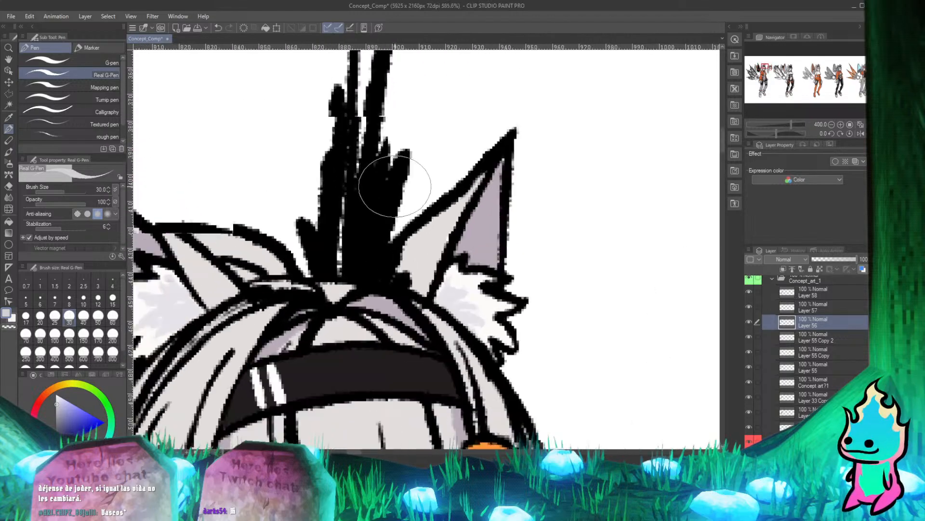
scroll(395, 186, up, 1)
key(e)
mouse_move(418, 271)
mouse_down()
mouse_move(402, 321)
mouse_move(343, 342)
mouse_up()
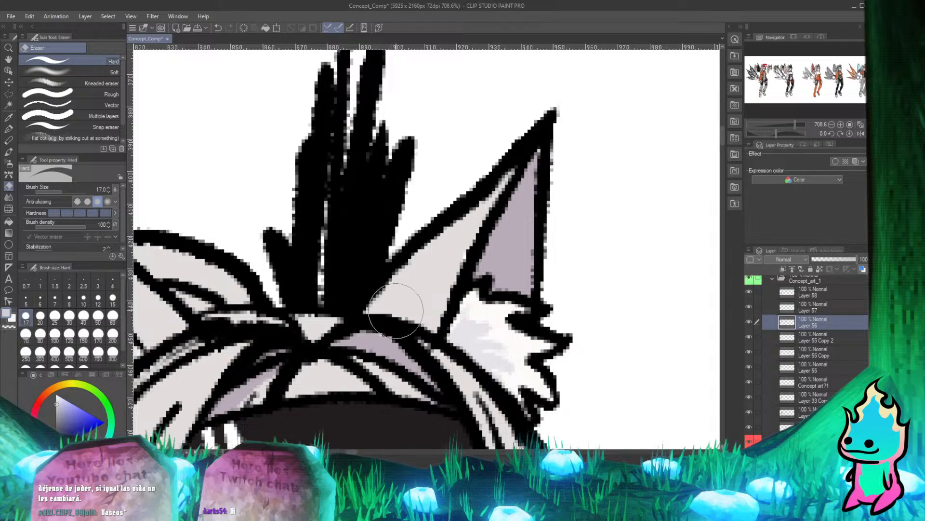
drag(427, 272, 383, 328)
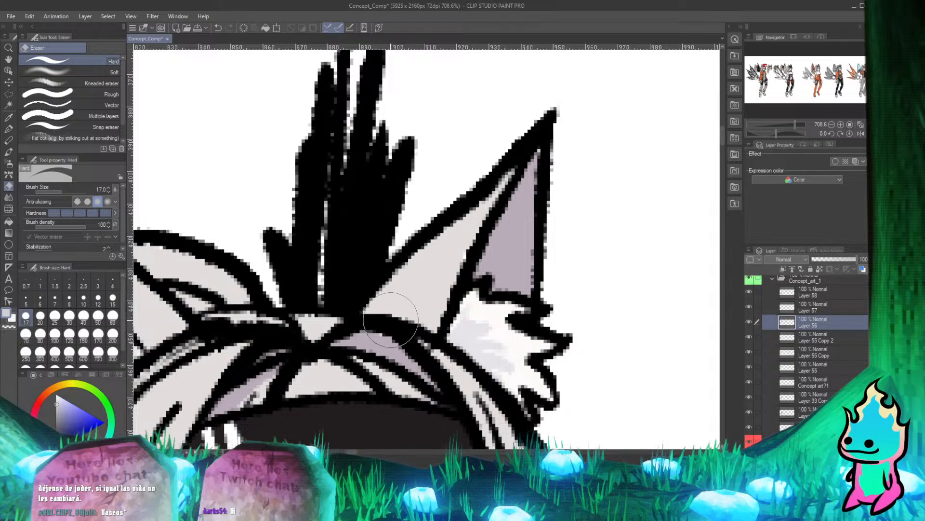
key(p)
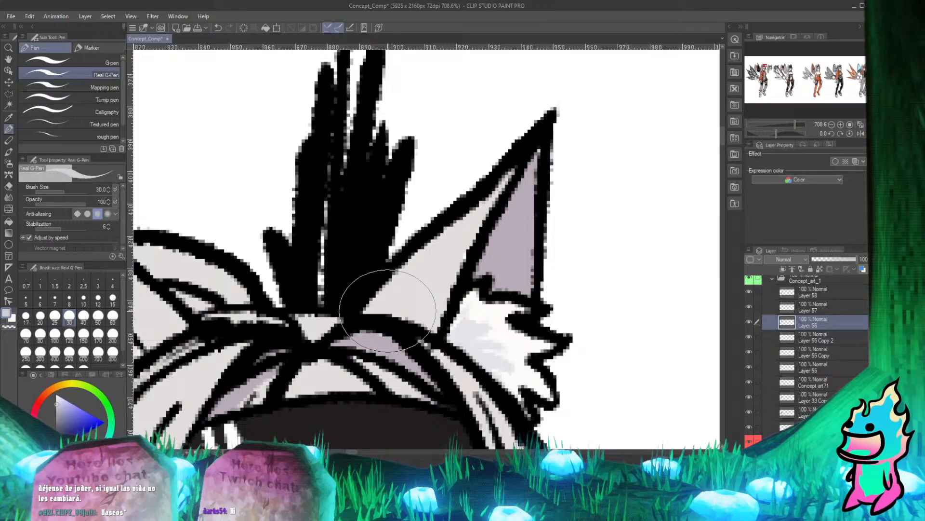
Erase the black strokes covering the side hair lock below the orange hair clip on the black-headband head.
scroll(388, 310, down, 10)
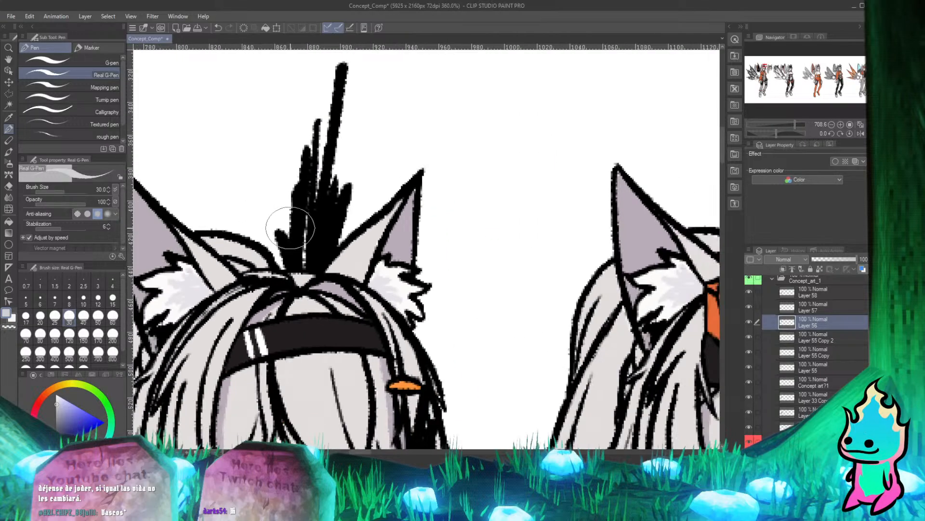
scroll(352, 192, up, 2)
scroll(349, 193, down, 2)
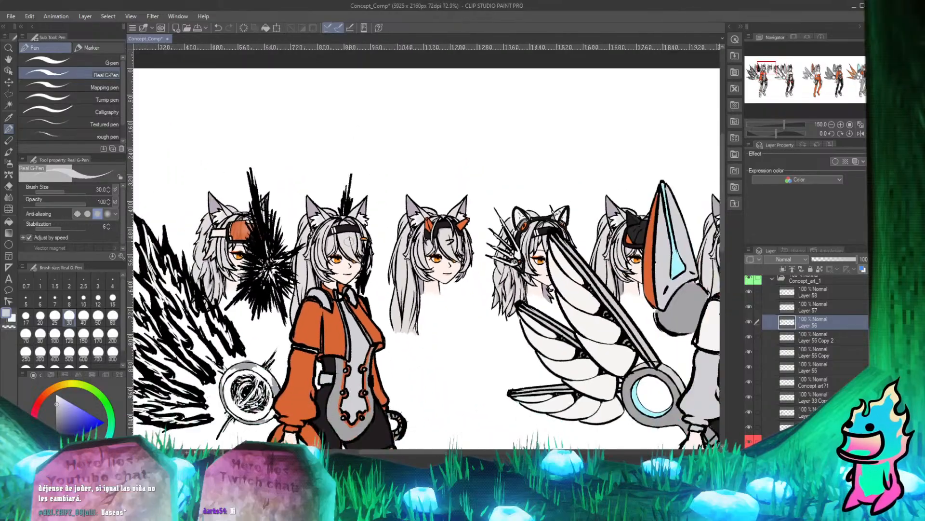
scroll(344, 194, up, 4)
scroll(340, 195, up, 3)
scroll(392, 165, down, 3)
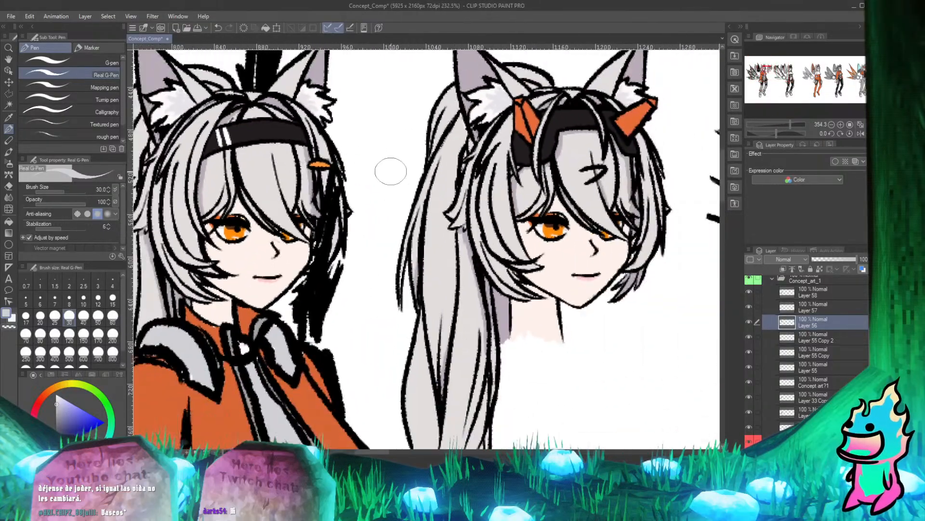
scroll(351, 161, up, 3)
scroll(336, 144, down, 2)
scroll(336, 145, up, 3)
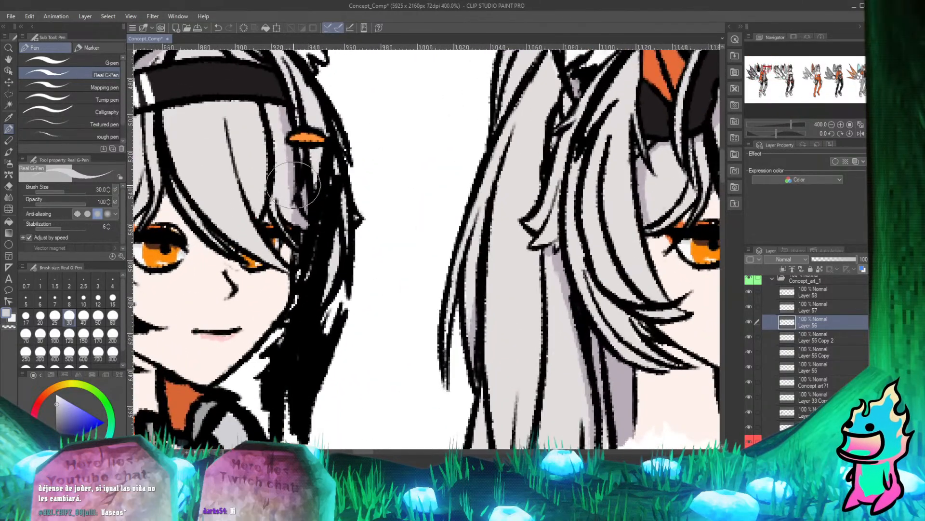
key(e)
mouse_move(331, 164)
mouse_down()
mouse_move(318, 227)
mouse_move(318, 238)
mouse_move(329, 220)
mouse_move(326, 266)
mouse_up()
key(p)
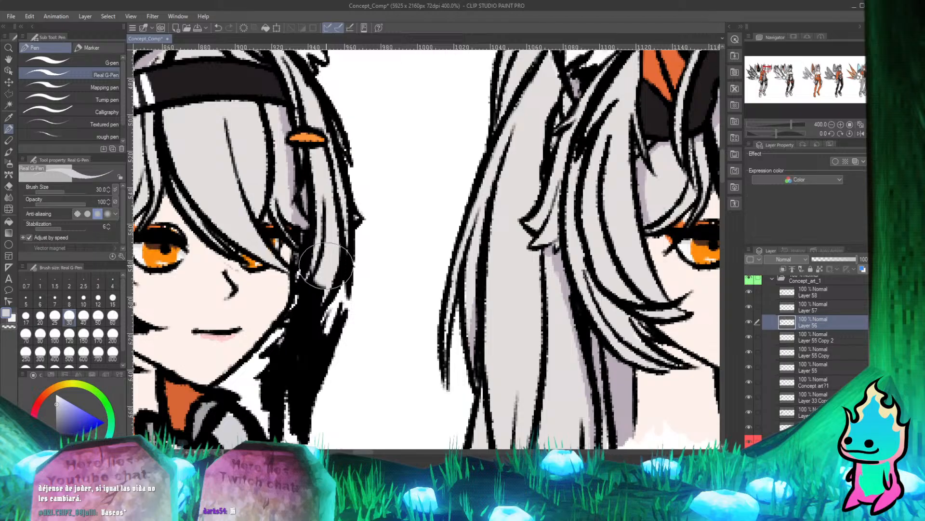
Erase the black strokes over the lower end of the side hair lock beside the cheek, and touch it up with the pen.
scroll(371, 190, down, 7)
scroll(351, 251, up, 14)
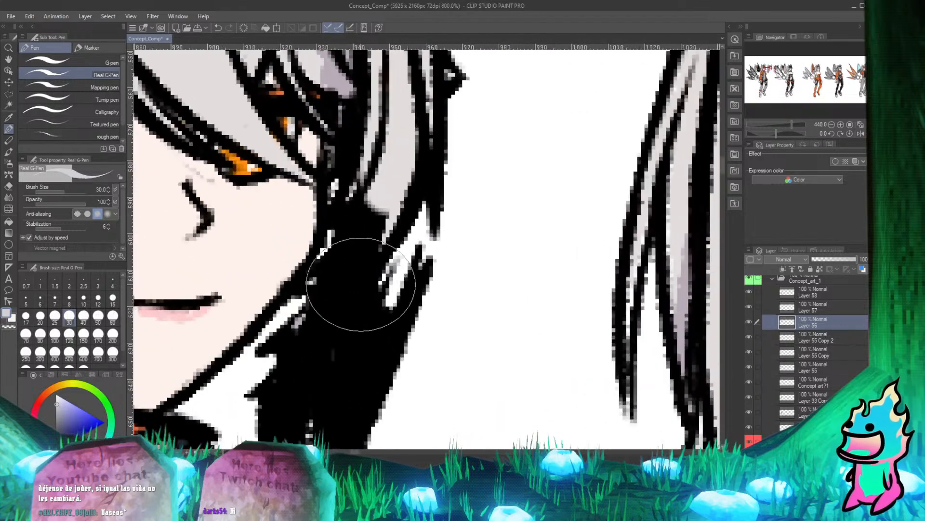
scroll(347, 261, down, 8)
scroll(325, 242, up, 2)
scroll(325, 242, up, 2)
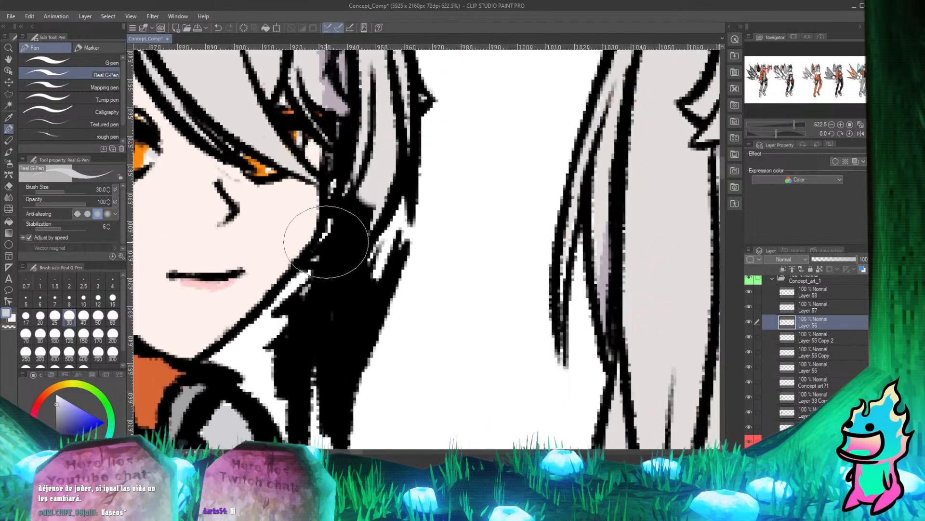
key(e)
mouse_move(342, 213)
mouse_down()
mouse_move(324, 254)
mouse_move(364, 220)
mouse_move(340, 233)
mouse_up()
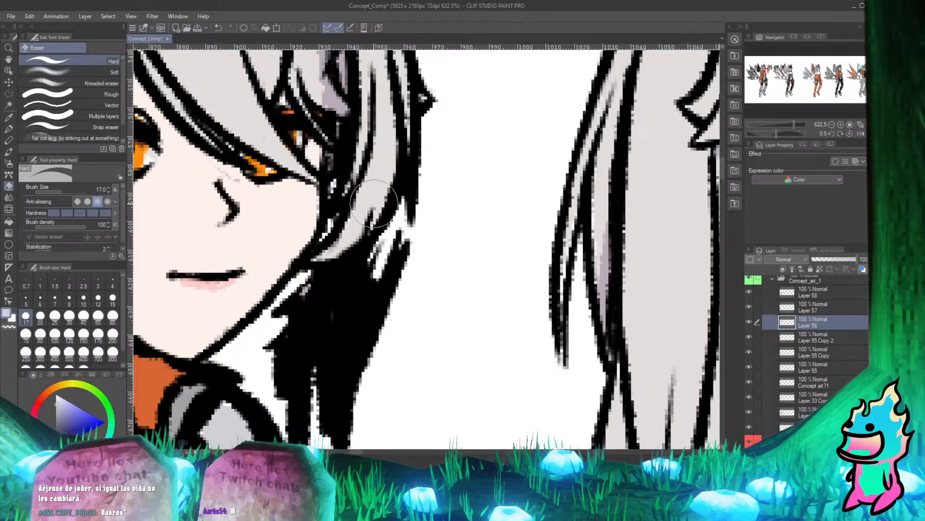
drag(374, 204, 339, 255)
key(p)
drag(359, 168, 344, 195)
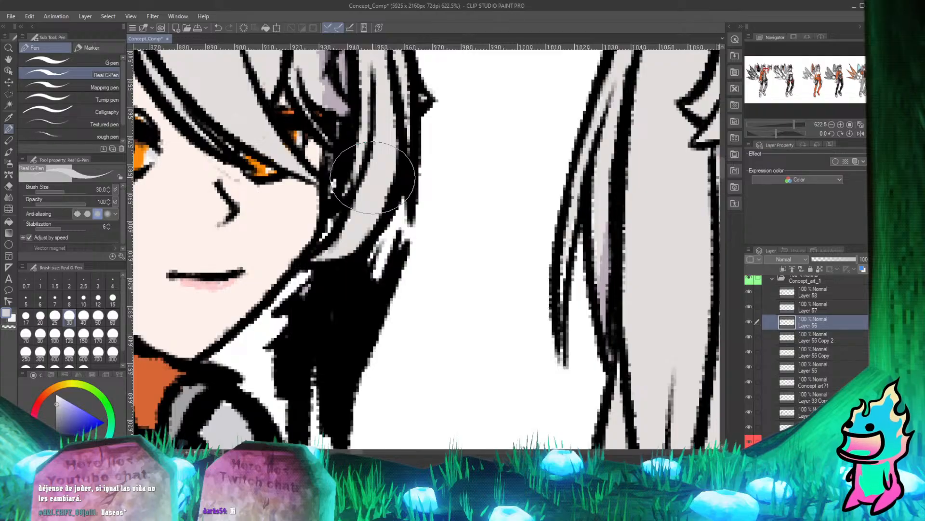
Erase the black strokes below the side lock near the jaw to uncover the purple-shaded hair strands.
scroll(378, 167, down, 2)
scroll(348, 223, up, 3)
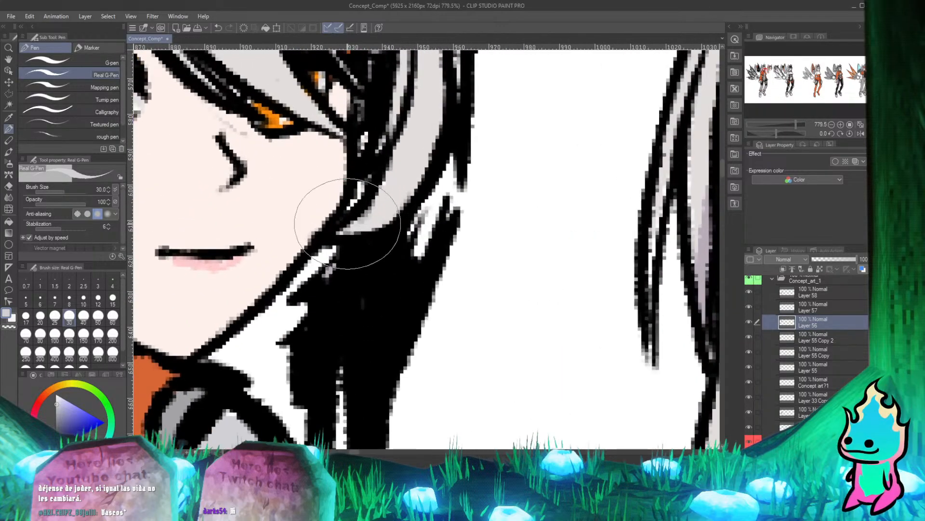
key(e)
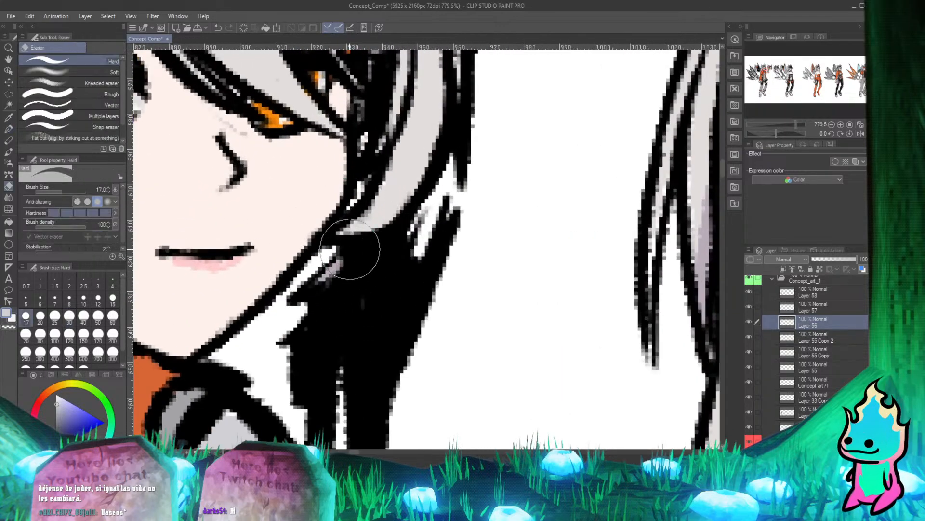
mouse_move(349, 249)
mouse_down()
mouse_move(364, 236)
mouse_move(346, 257)
mouse_move(384, 214)
mouse_move(376, 250)
mouse_move(370, 258)
mouse_move(391, 226)
mouse_move(349, 270)
mouse_move(387, 256)
mouse_move(369, 276)
mouse_move(316, 280)
mouse_move(333, 294)
mouse_move(303, 329)
mouse_move(377, 274)
mouse_move(366, 291)
mouse_move(384, 262)
mouse_up()
key(p)
key(e)
key(p)
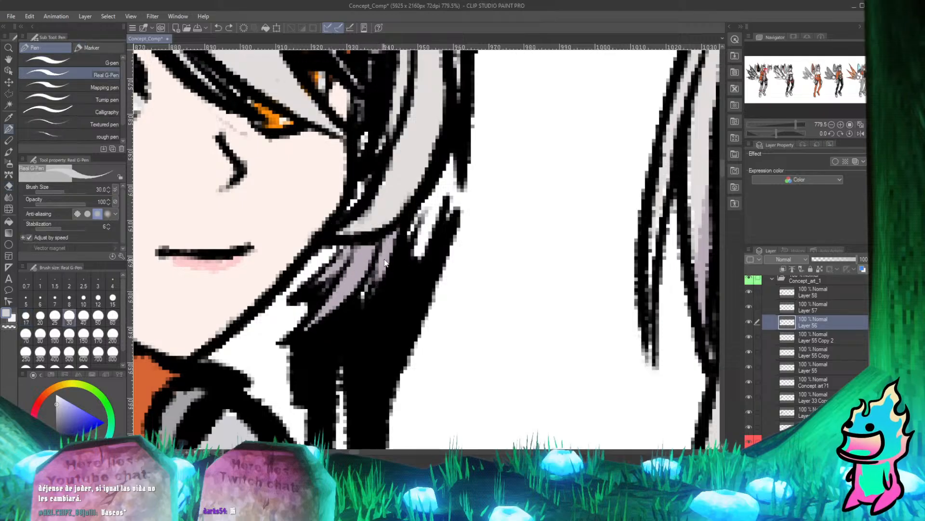
Undo the last three changes and redo the erasing along the edge of the purple-shaded strands.
key(ctrl+z)
key(ctrl+z)
key(ctrl+z)
key(ctrl+z)
key(e)
drag(393, 243, 383, 291)
key(p)
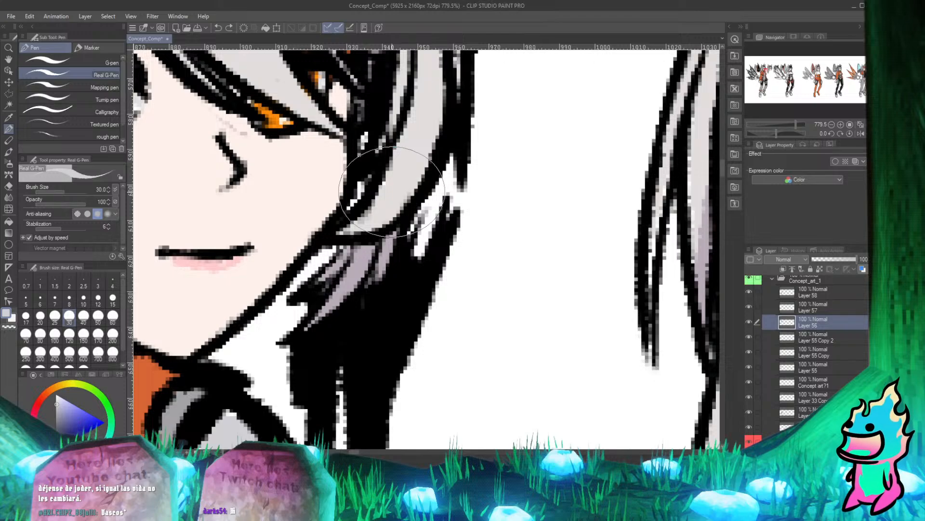
Erase more black around the tip of the narrow purple-shaded strand below the side lock.
scroll(352, 303, up, 3)
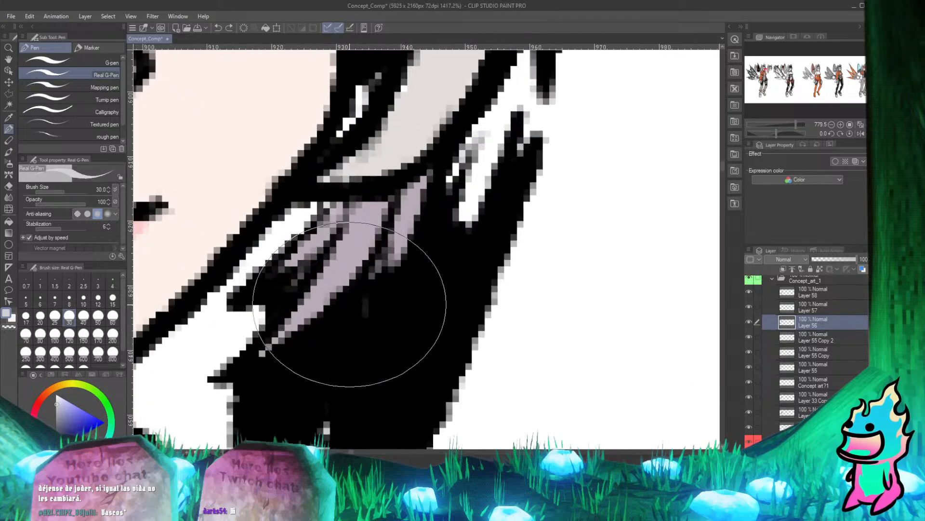
key(e)
mouse_move(390, 269)
mouse_down()
mouse_move(379, 302)
mouse_move(399, 268)
mouse_up()
key(p)
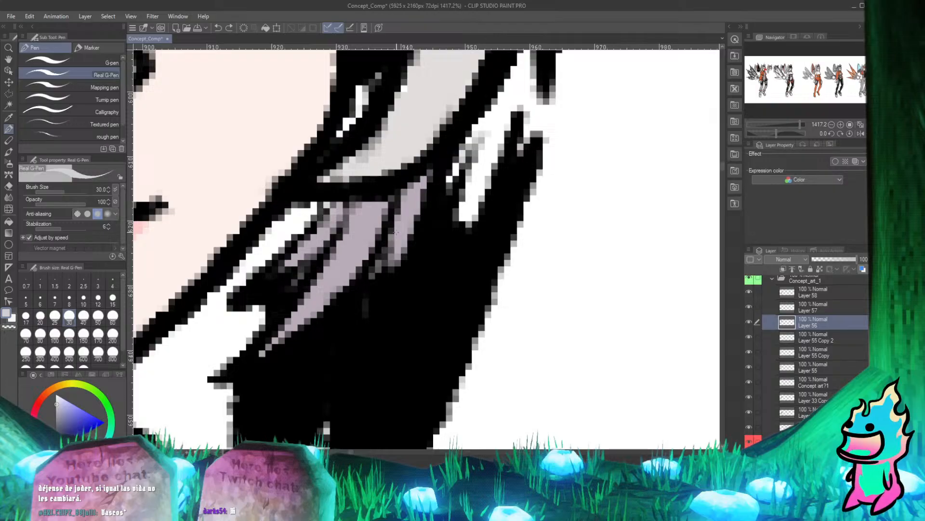
key(e)
drag(397, 264, 387, 283)
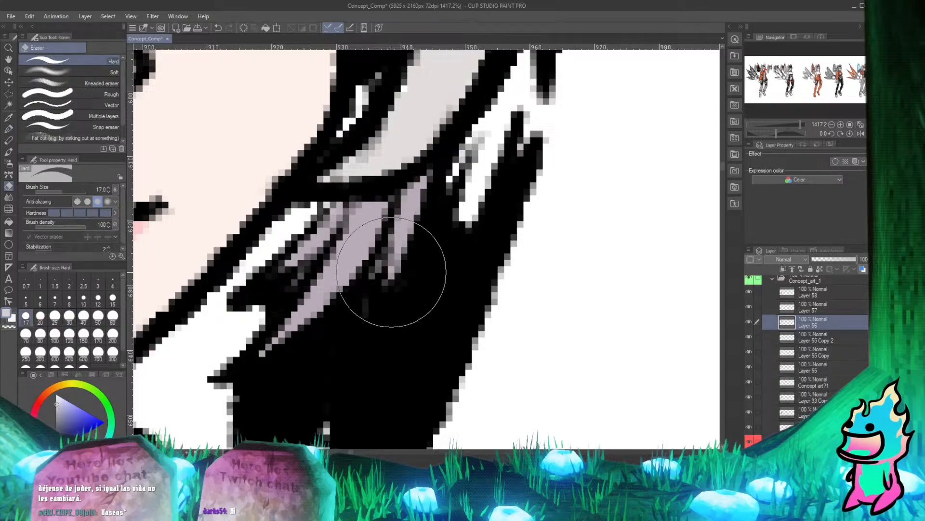
key(p)
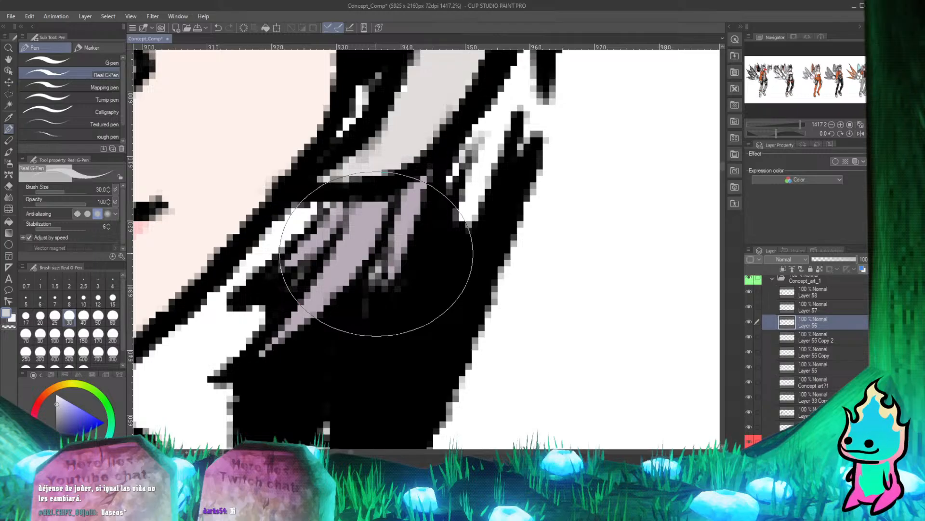
Undo the last light stroke and paint black over the stray gap between the purple-shaded strands with the Real G-Pen.
key(ctrl+z)
key(x)
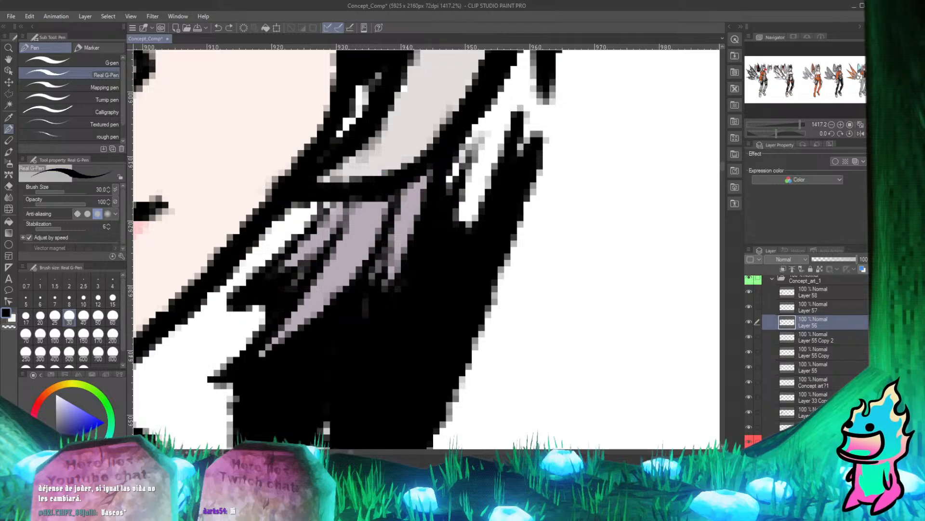
drag(375, 266, 372, 277)
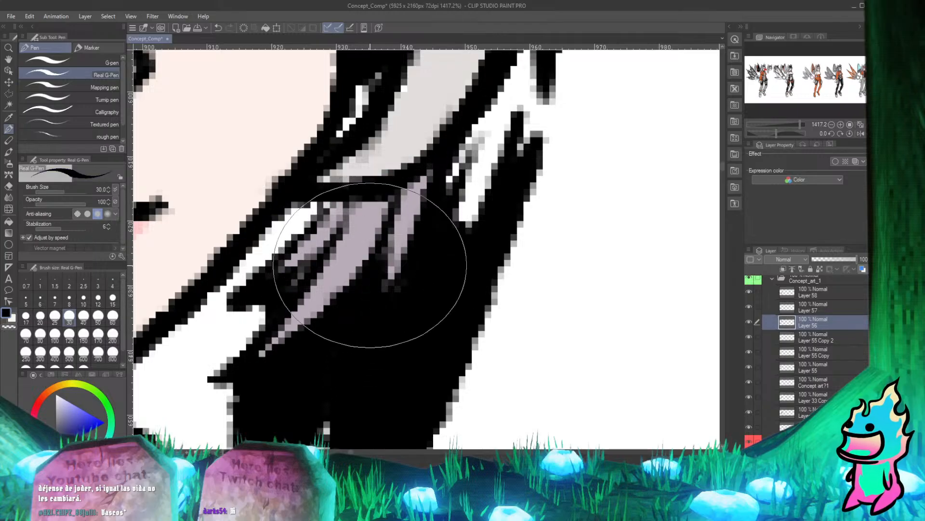
Examine the cleaned side hair and the burst strokes remaining around the heads, both close up and from farther out.
scroll(339, 223, down, 5)
scroll(301, 193, down, 2)
scroll(294, 181, up, 2)
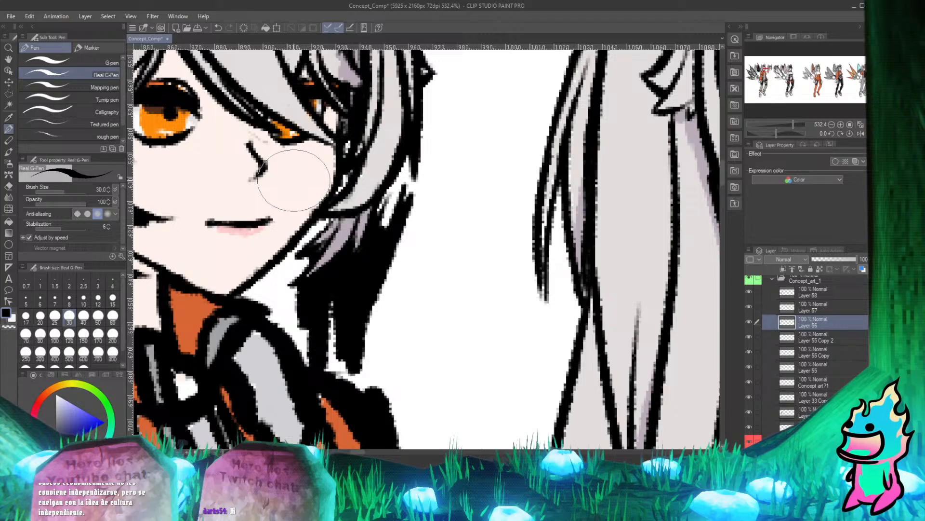
scroll(343, 248, down, 13)
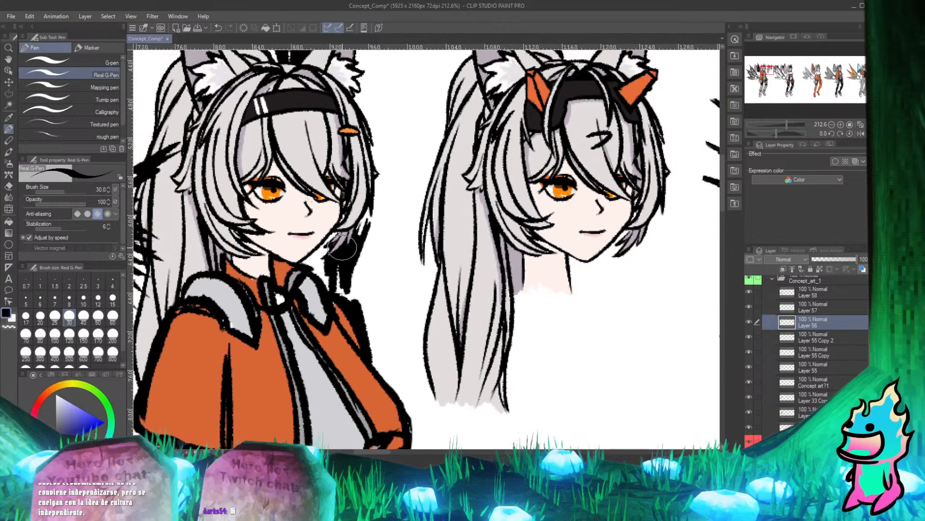
scroll(342, 248, up, 7)
scroll(309, 248, down, 5)
scroll(338, 241, up, 3)
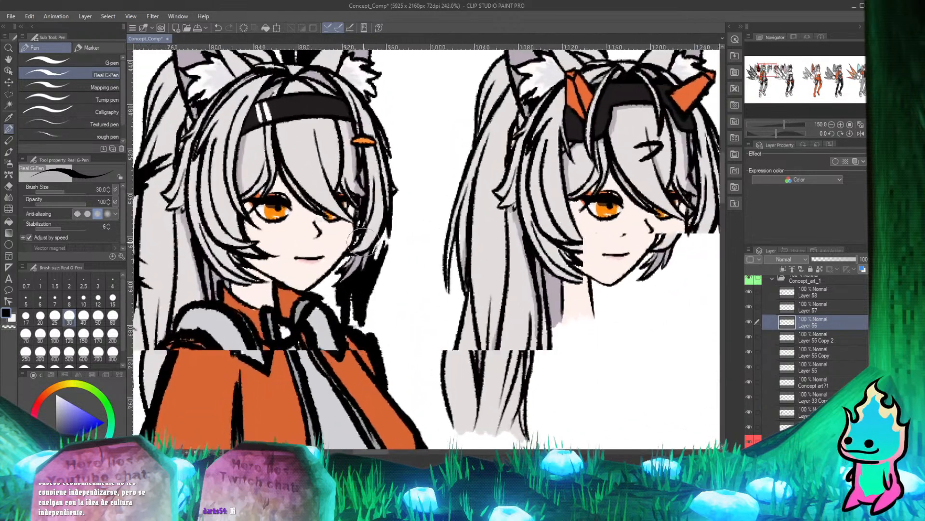
scroll(371, 243, down, 3)
scroll(324, 333, up, 5)
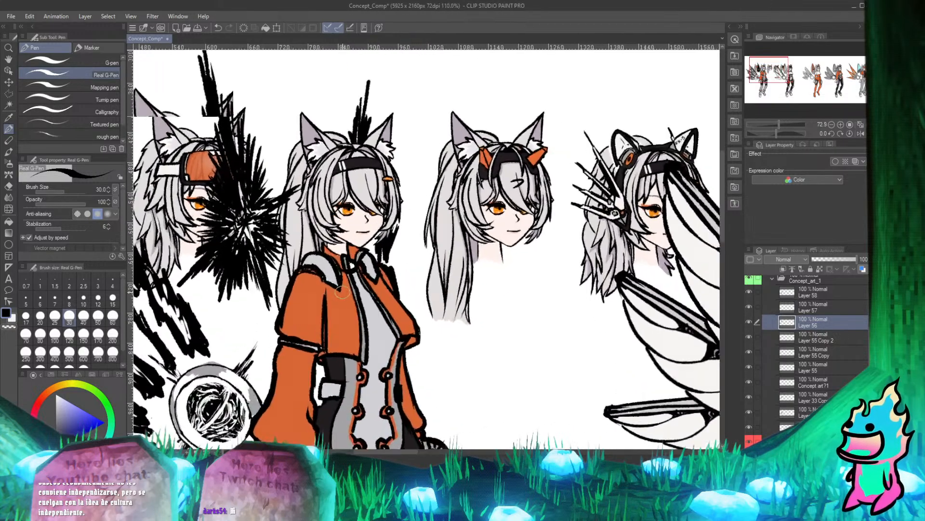
scroll(316, 328, down, 7)
scroll(241, 386, up, 5)
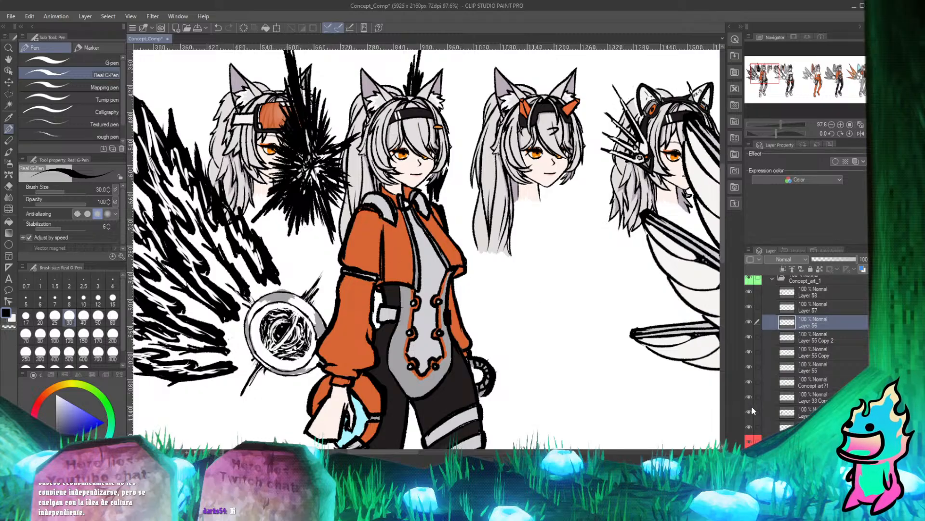
Check what the Concept art?1 layer contains by toggling its visibility, and delete that layer from the Concept_art_1 folder.
click(750, 381)
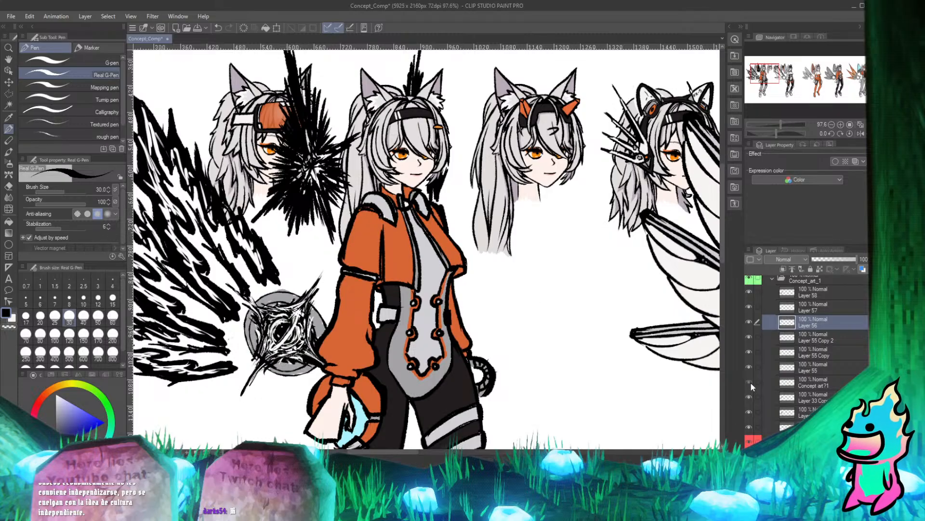
click(749, 382)
click(750, 381)
click(815, 386)
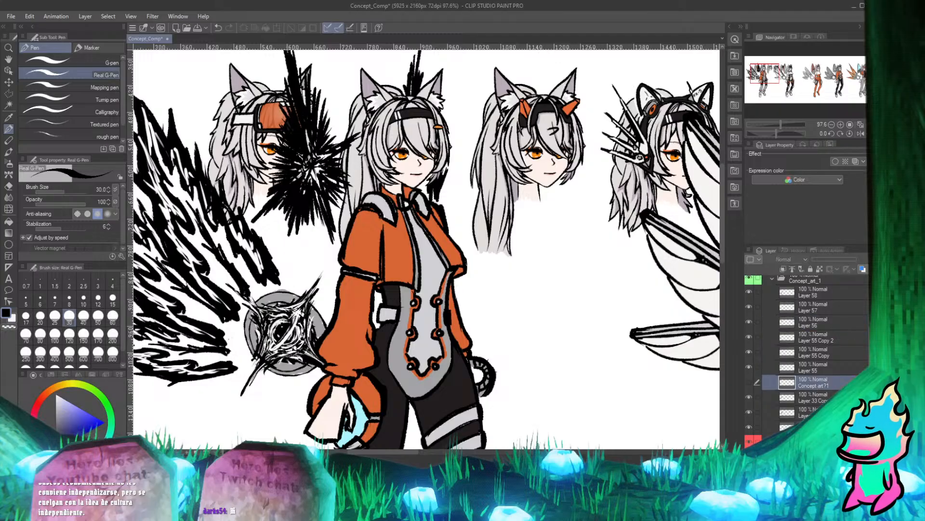
key(Delete)
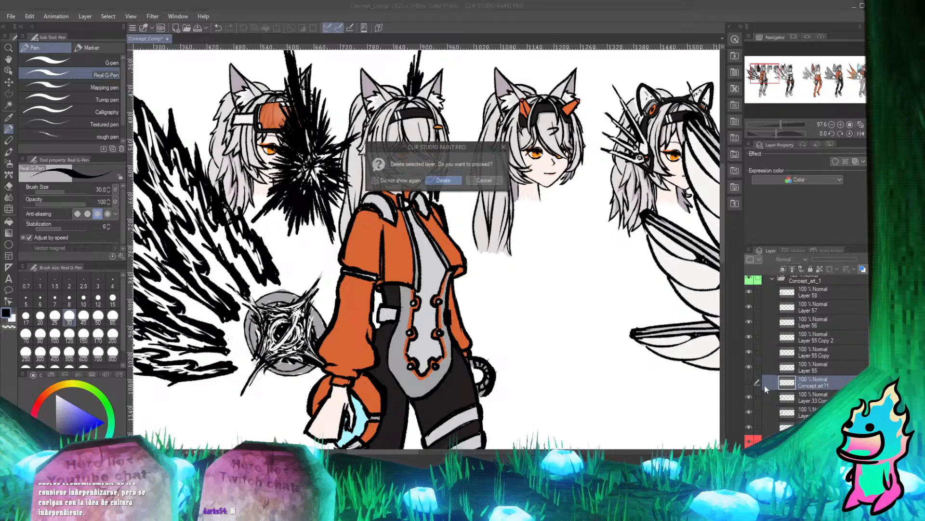
click(444, 178)
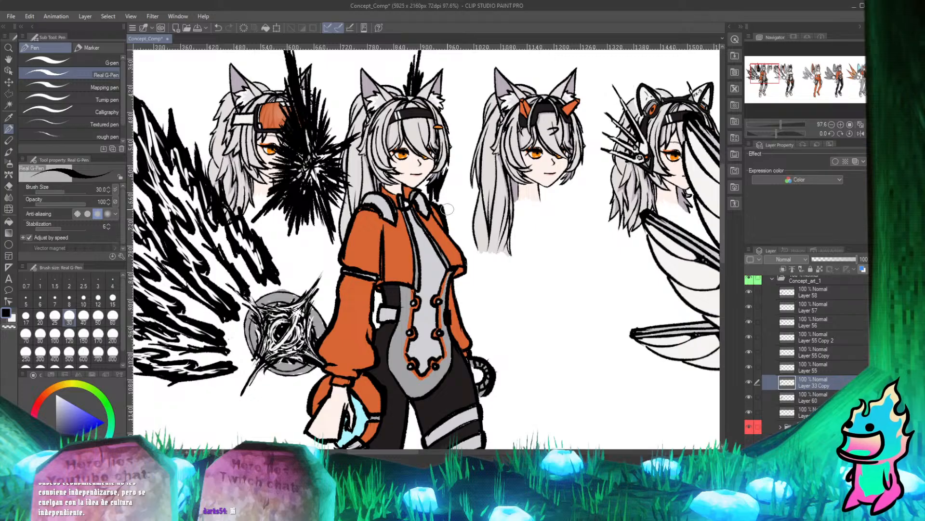
Collapse the Concept_art_1 folder and hide the Faces folder holding the extra heads.
scroll(392, 161, down, 5)
scroll(392, 161, up, 2)
scroll(393, 162, up, 1)
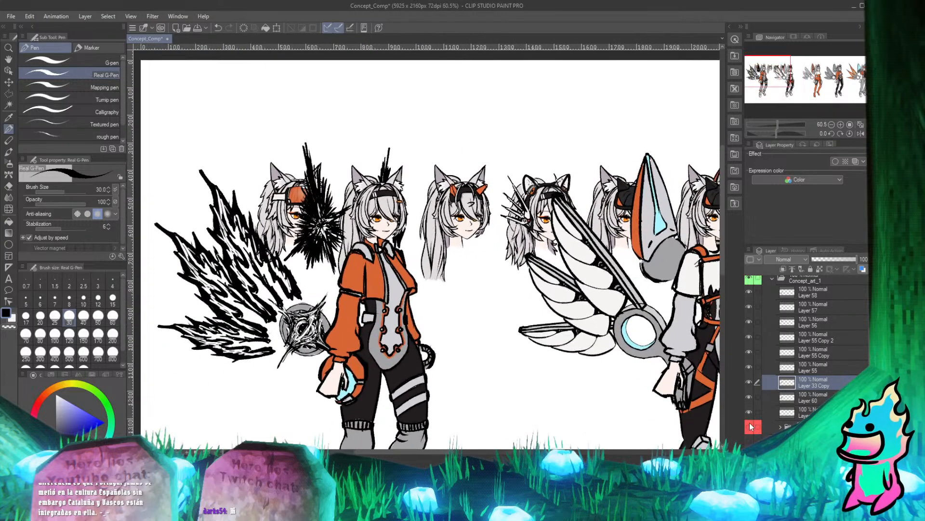
scroll(781, 299, up, 2)
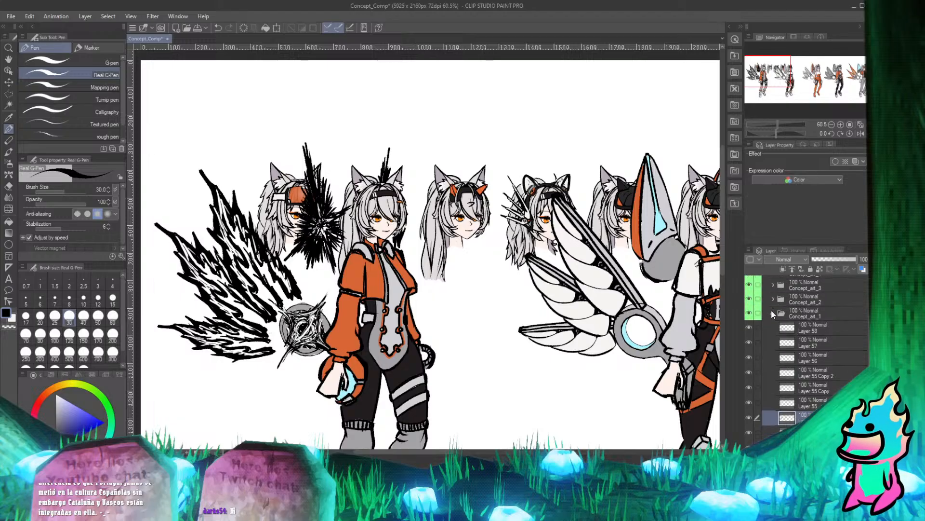
click(773, 314)
click(749, 384)
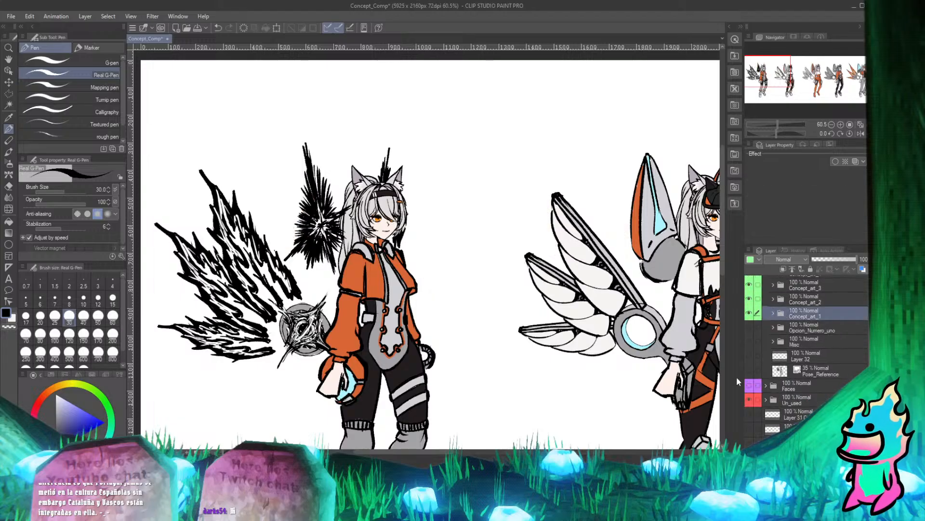
Look over the first designs without the extra heads and save the document.
scroll(386, 205, down, 3)
scroll(385, 205, up, 1)
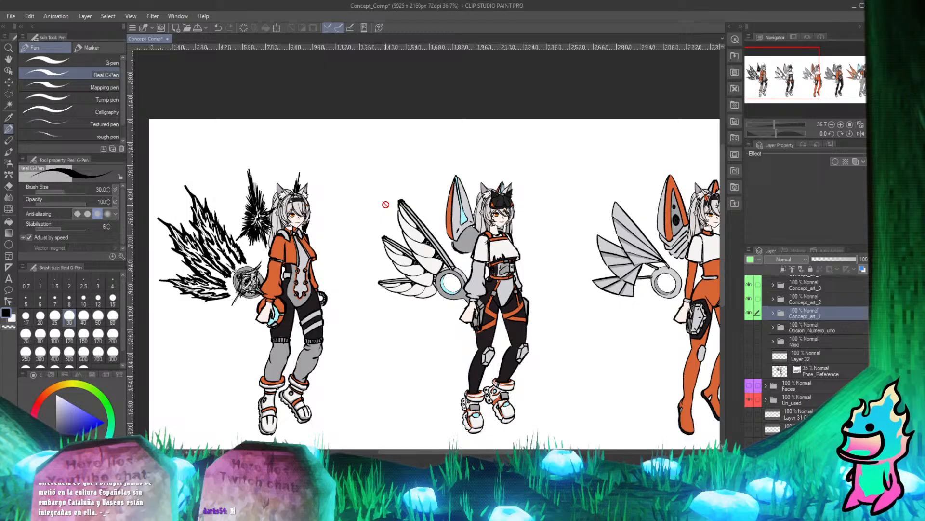
scroll(302, 212, down, 2)
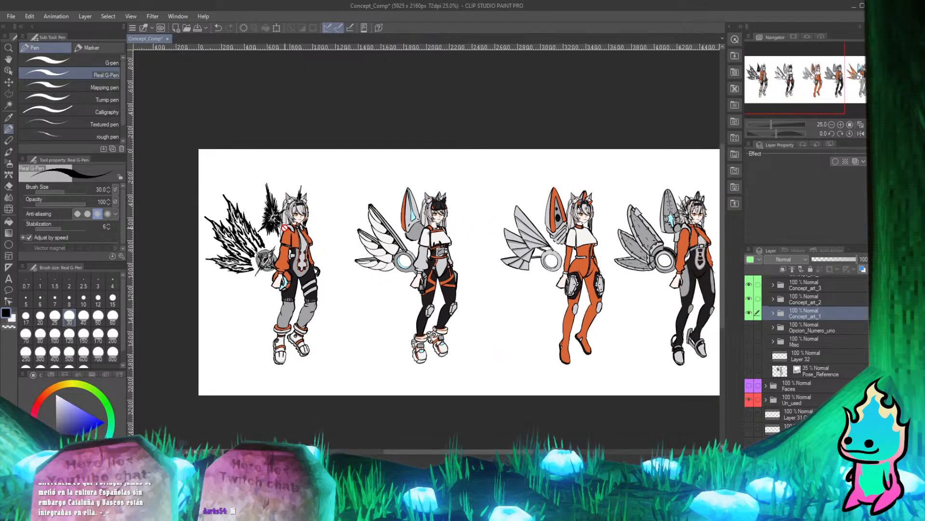
scroll(269, 253, up, 2)
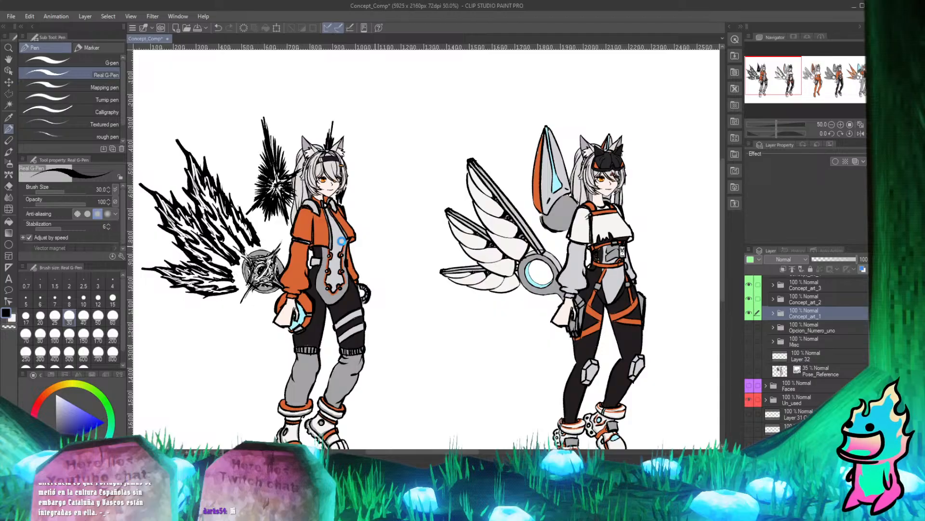
key(ctrl+s)
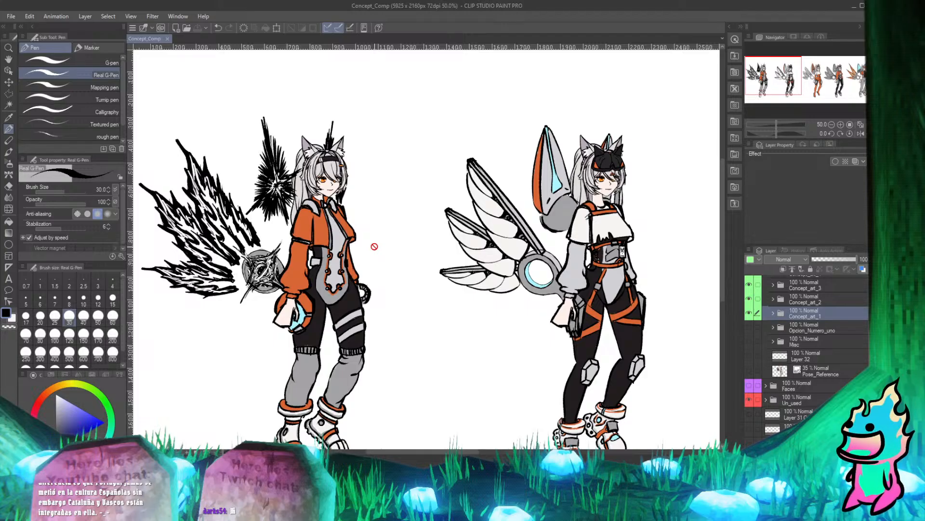
Review the full lineup of five character designs and collapse the Concept_1 folder.
scroll(374, 230, down, 5)
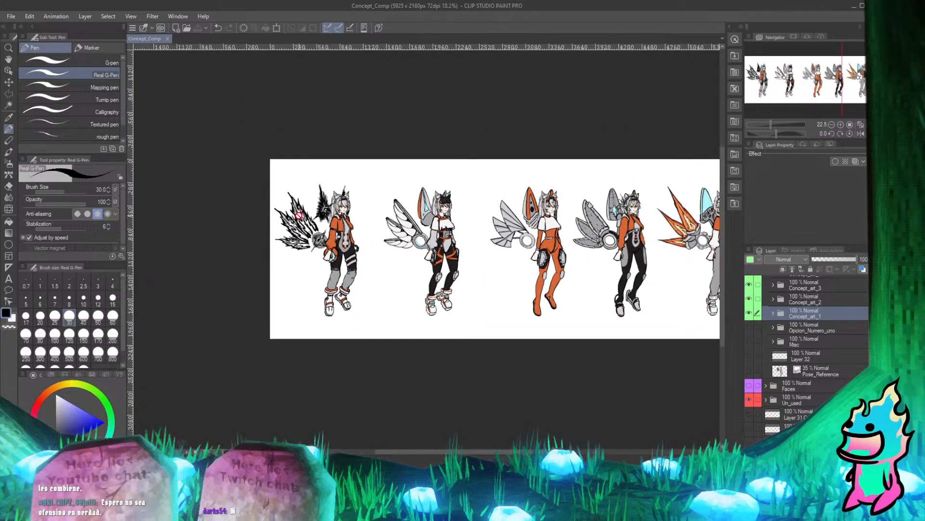
scroll(299, 215, down, 2)
scroll(648, 229, up, 5)
scroll(436, 236, down, 4)
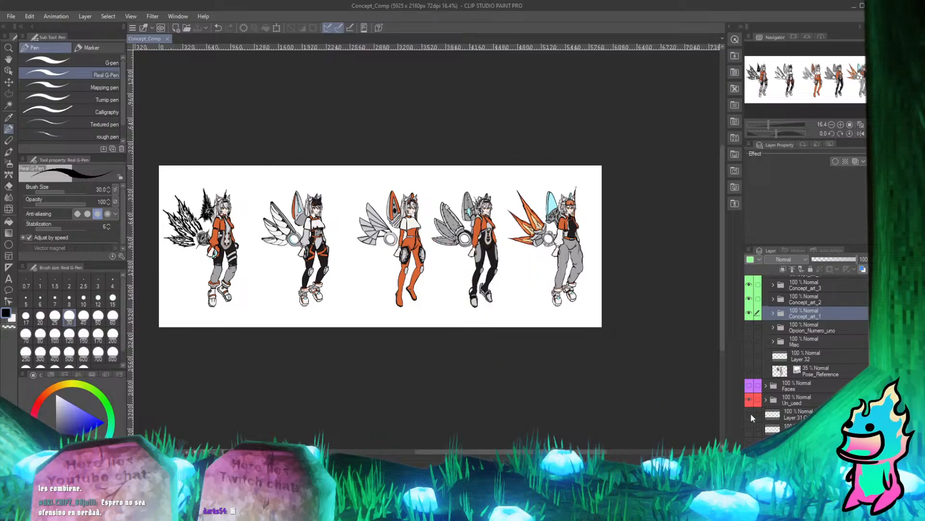
scroll(757, 340, up, 3)
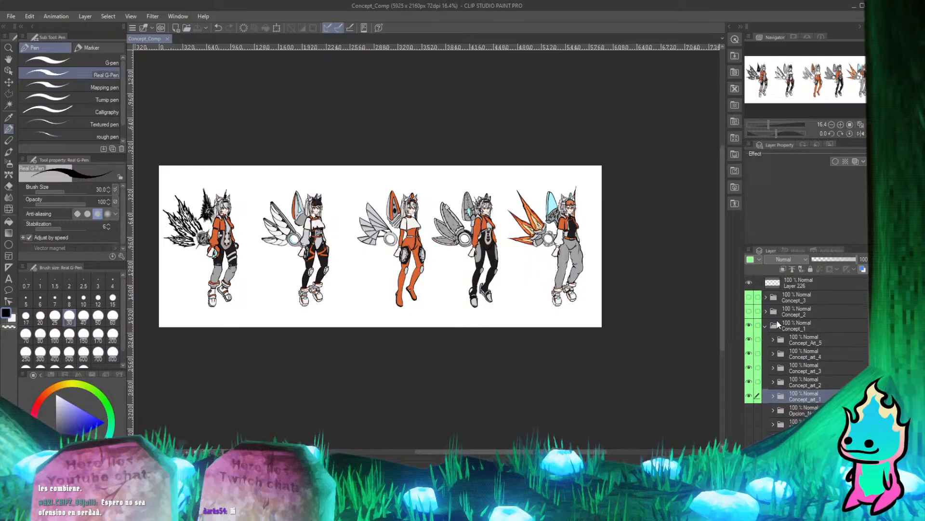
click(766, 326)
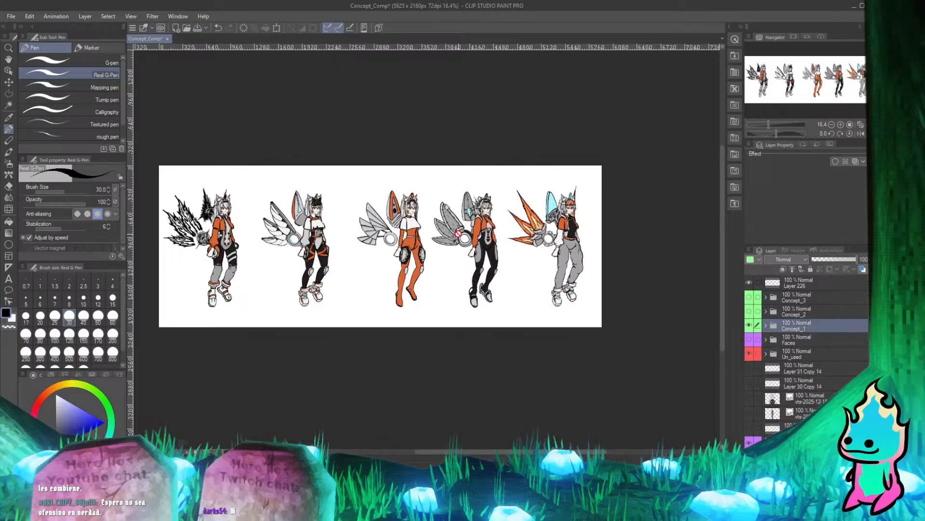
Activate the Move layer tool and toggle subfolders of Concept_1 to identify which character each one holds.
click(8, 82)
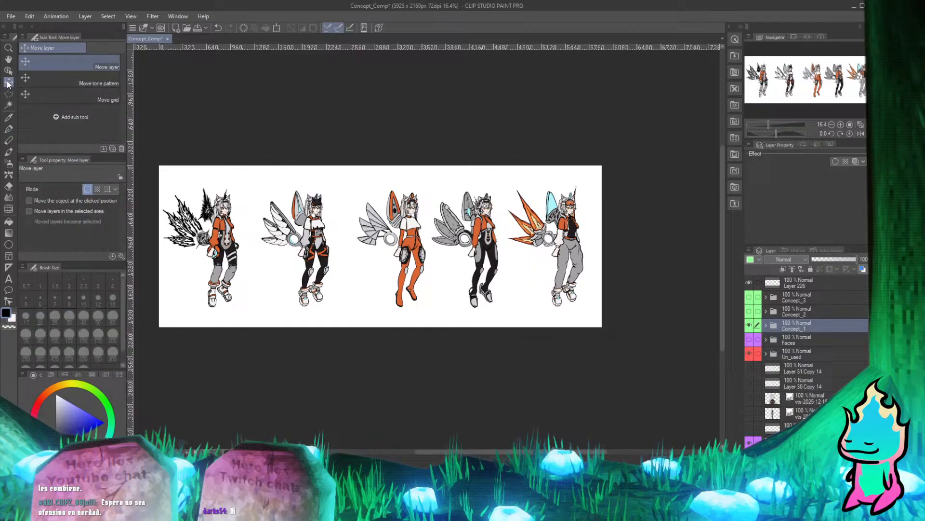
click(766, 326)
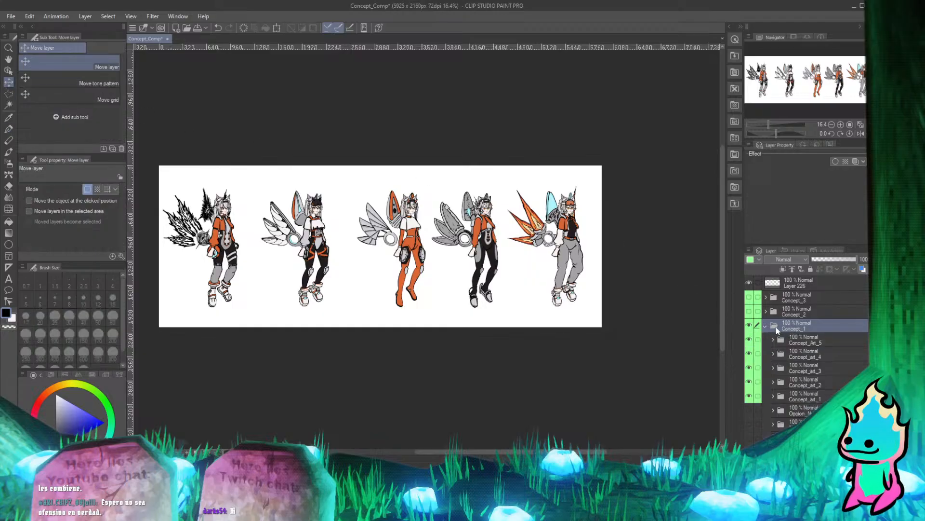
click(752, 382)
click(752, 382)
click(749, 396)
click(748, 397)
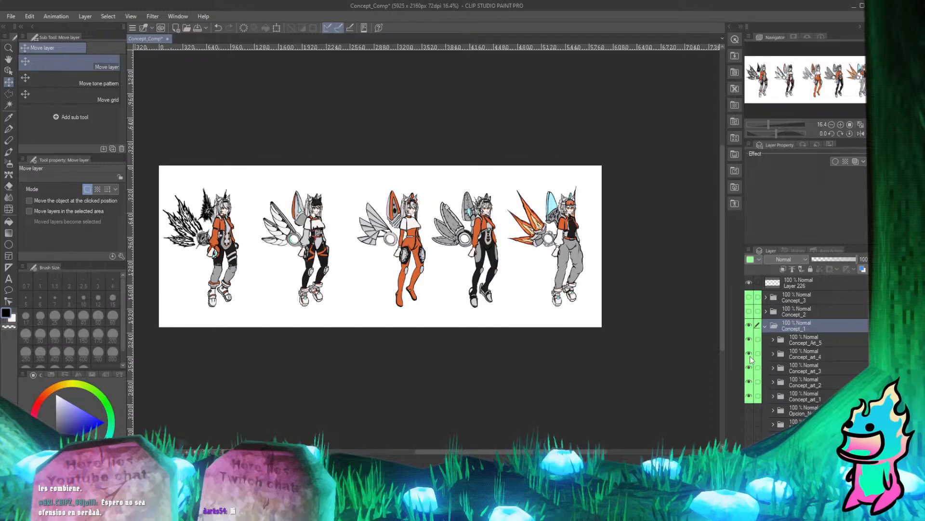
click(749, 354)
click(749, 355)
click(749, 368)
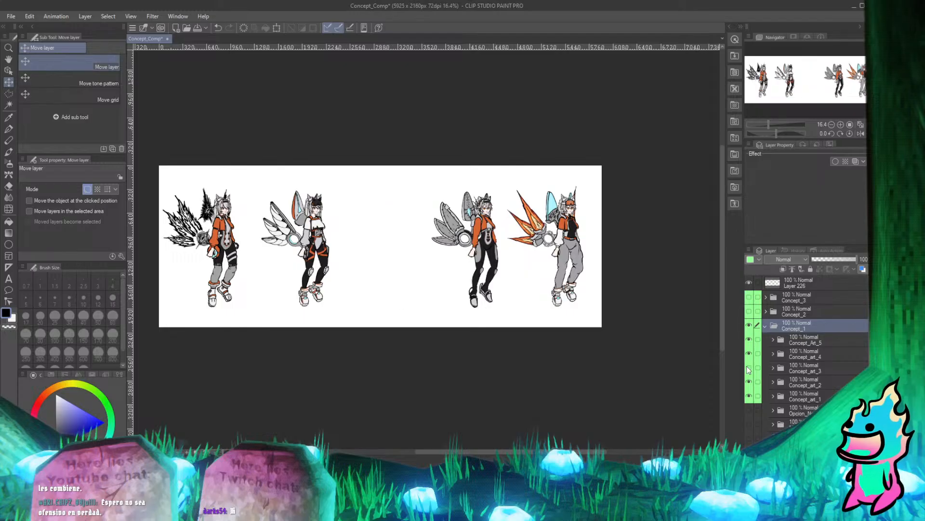
click(749, 367)
Move the third character's folder, Concept_art_3, slightly left in the lineup, closer to the second character.
click(804, 370)
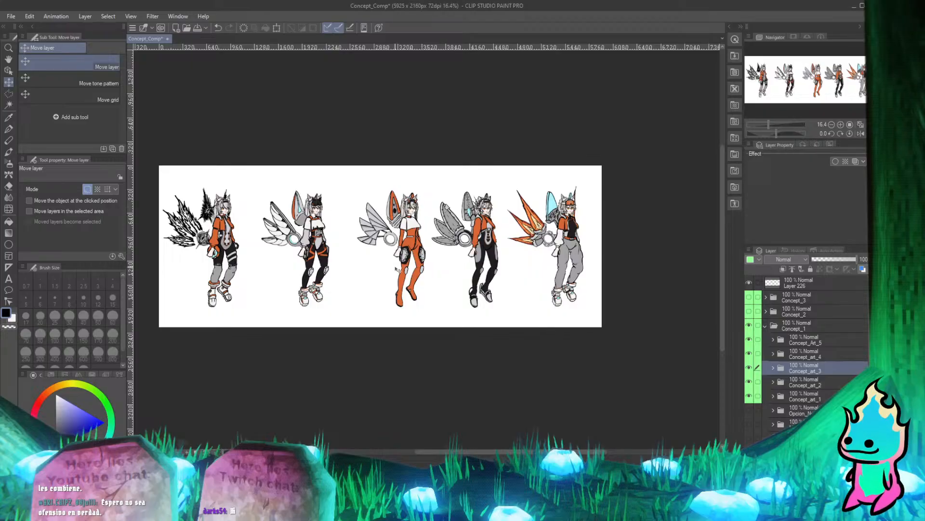
scroll(416, 207, up, 2)
drag(417, 268, 404, 267)
scroll(400, 217, down, 2)
scroll(401, 209, up, 1)
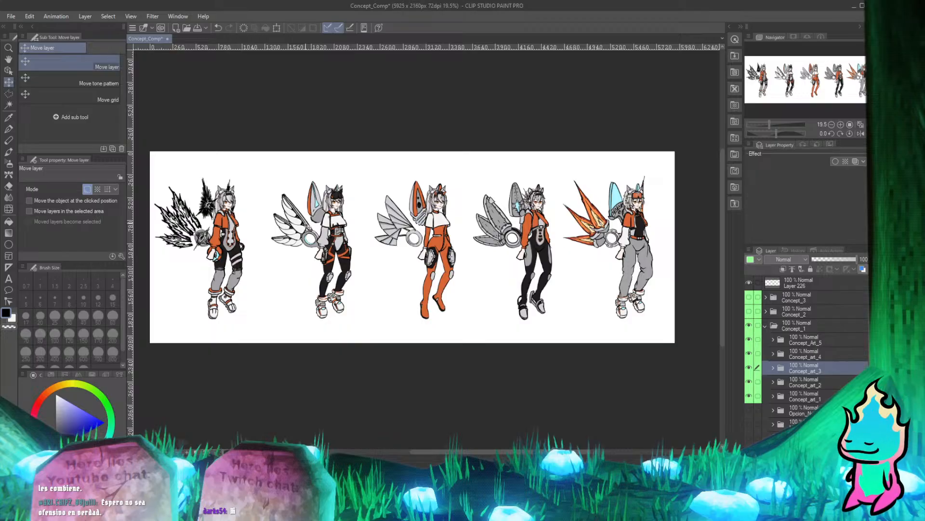
Check the spacing between the five characters and save the document.
scroll(358, 235, down, 2)
scroll(385, 232, up, 3)
scroll(417, 231, down, 1)
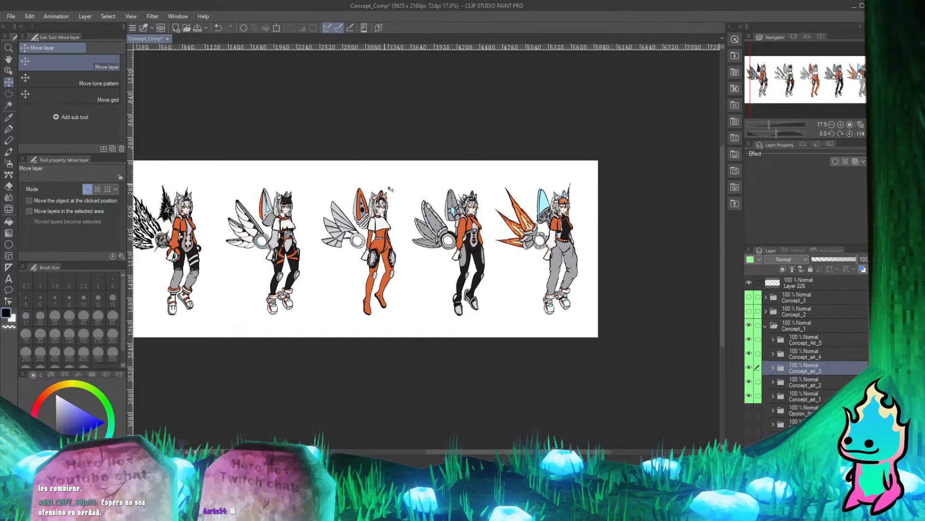
scroll(396, 174, up, 2)
scroll(395, 174, down, 2)
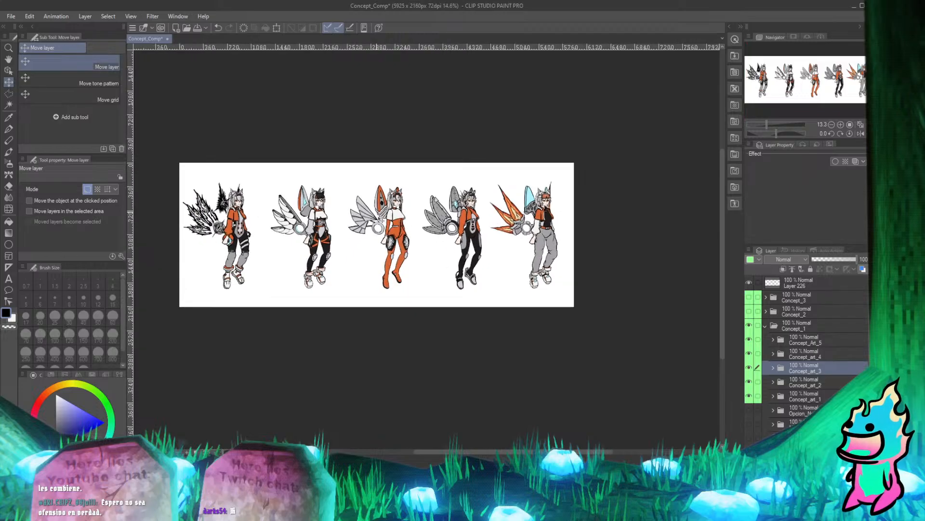
scroll(391, 234, up, 5)
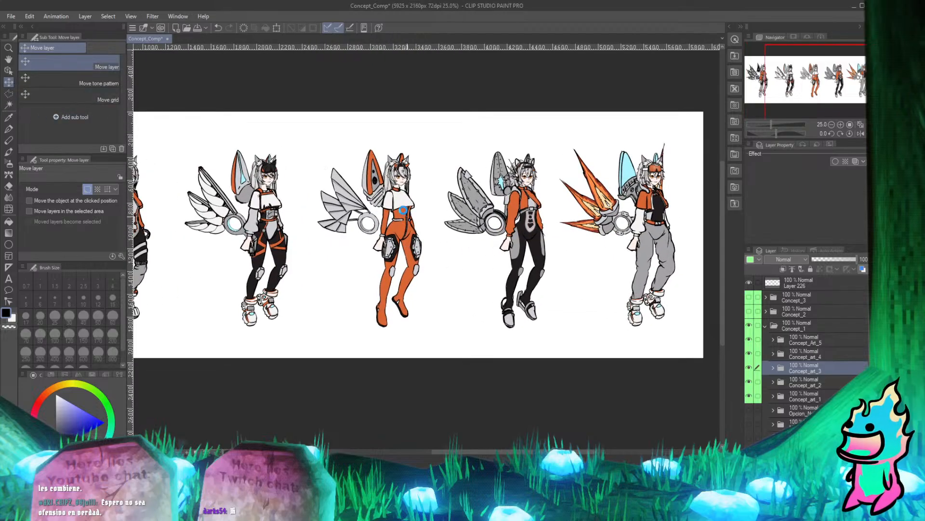
key(ctrl+s)
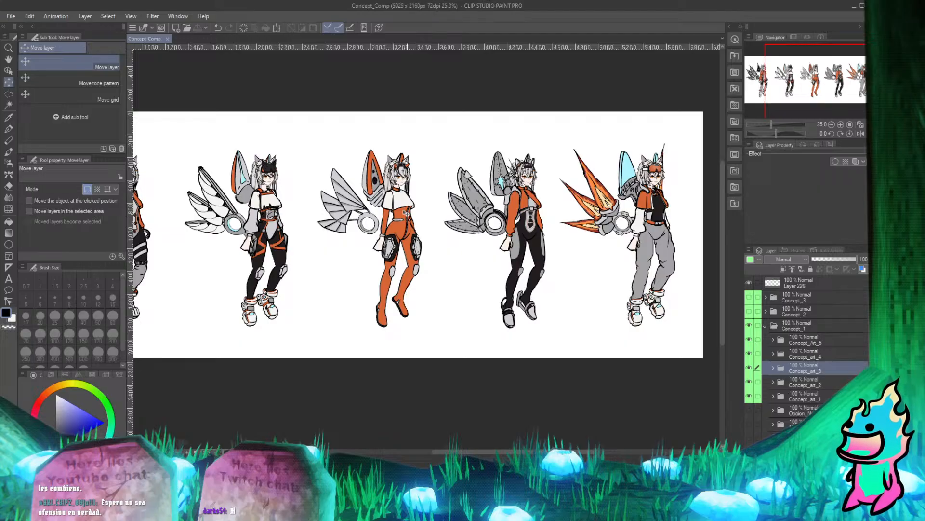
Review the whole lineup once more and collapse the Concept_1 folder.
scroll(467, 173, down, 4)
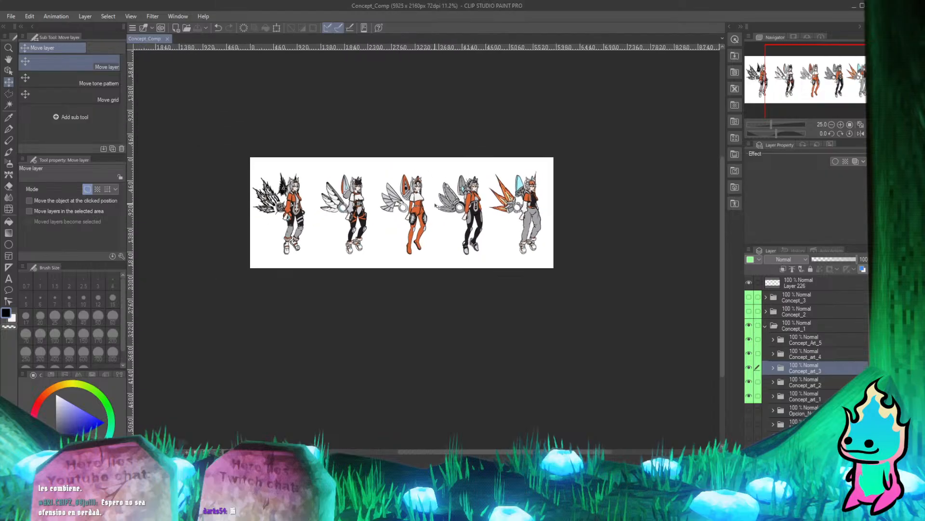
scroll(468, 176, up, 3)
scroll(458, 209, up, 4)
scroll(482, 227, down, 5)
scroll(369, 141, up, 5)
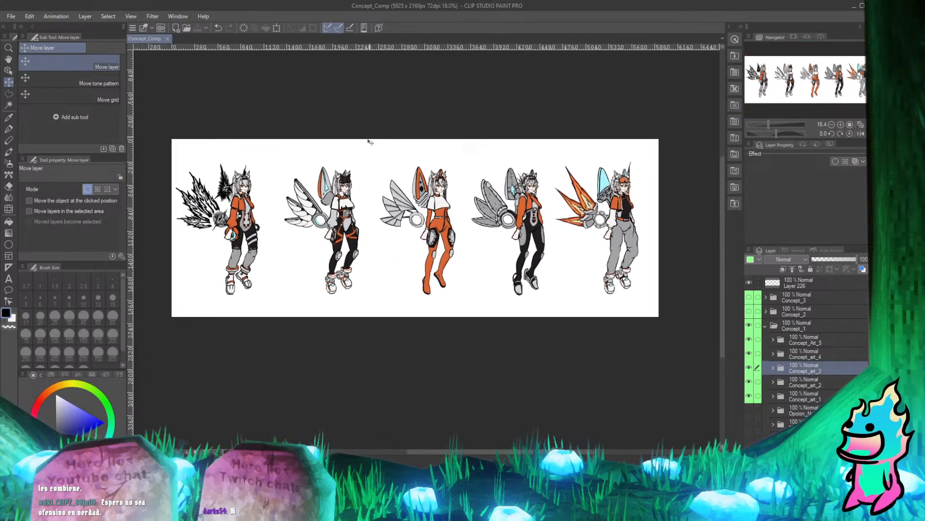
scroll(354, 181, down, 5)
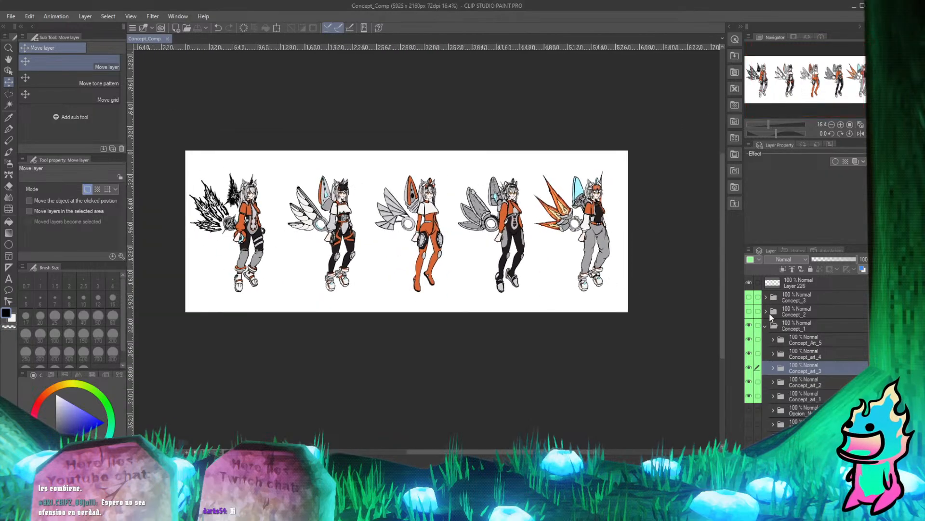
click(765, 327)
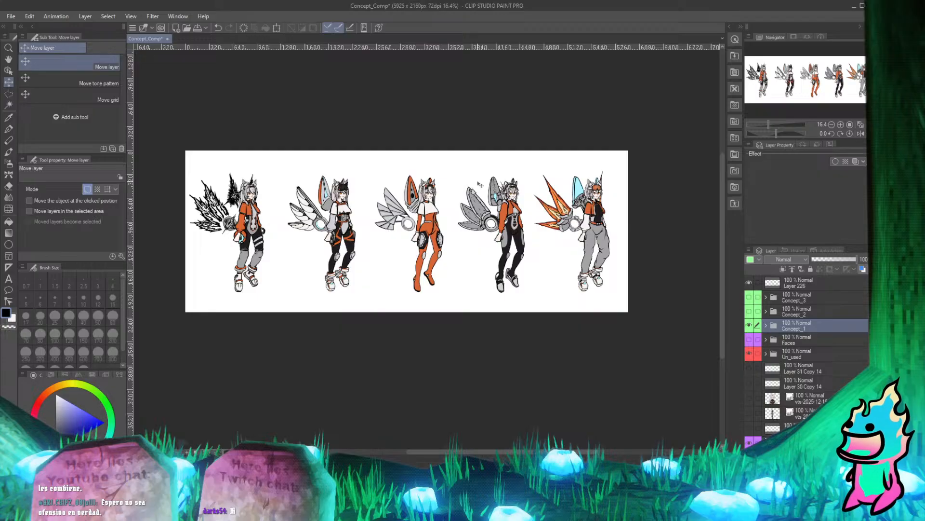
Switch the visible lineup by showing the Concept_2 folder and hiding Concept_1.
scroll(516, 193, up, 2)
scroll(540, 250, down, 3)
scroll(516, 233, up, 2)
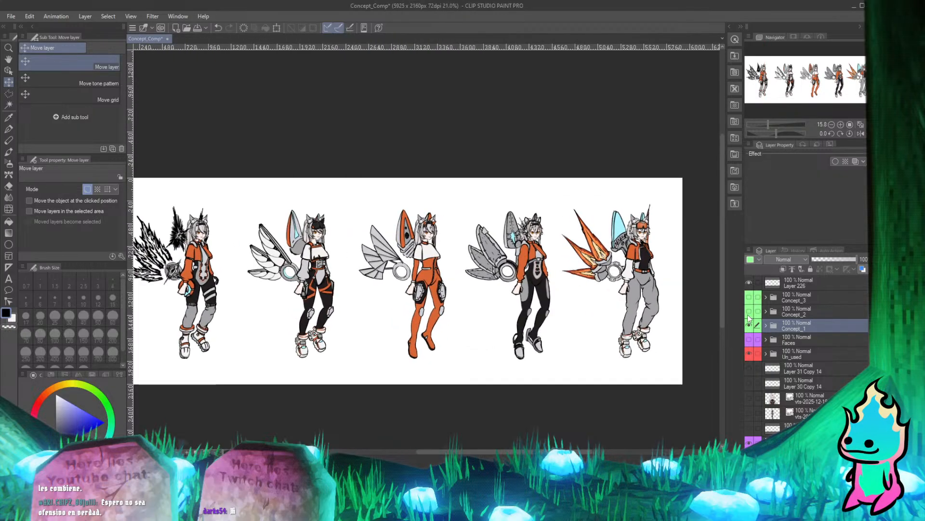
click(749, 312)
click(749, 325)
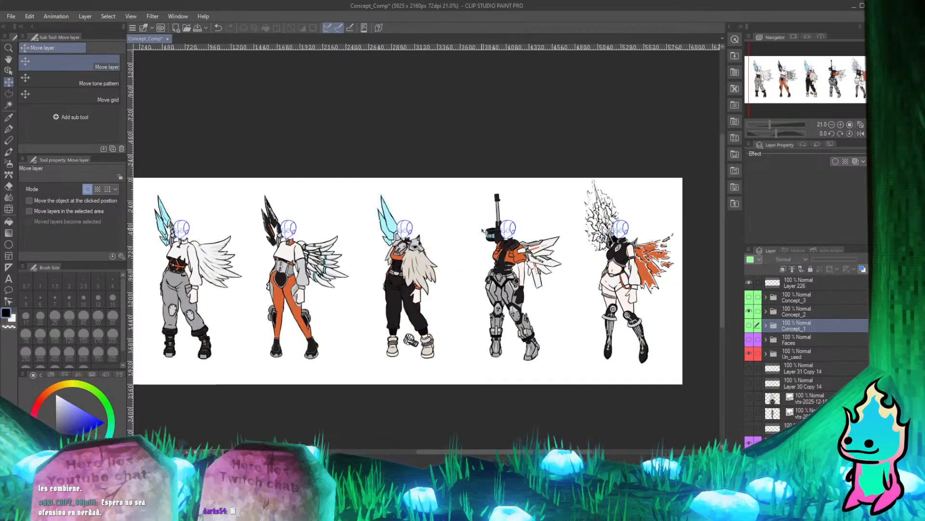
scroll(484, 231, down, 3)
scroll(366, 212, up, 2)
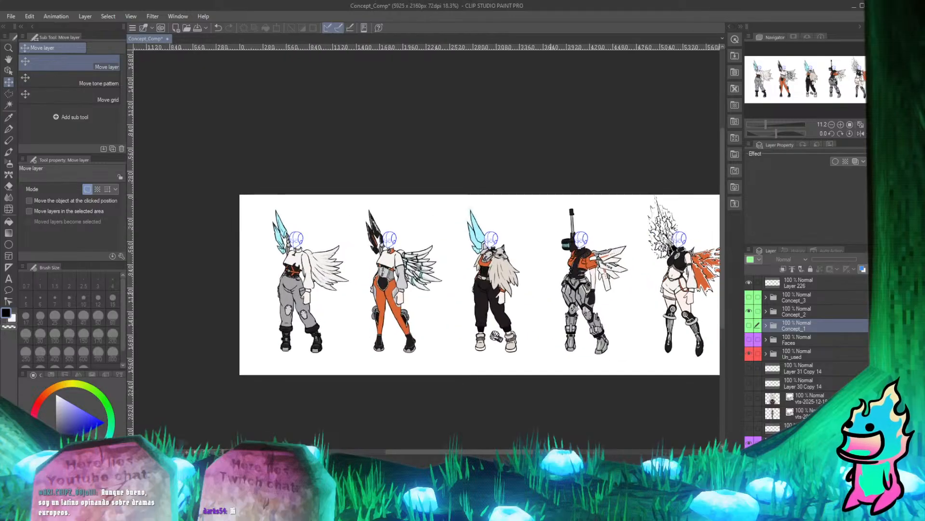
Show the Faces folder over the Concept_2 lineup and make it the active folder.
click(749, 339)
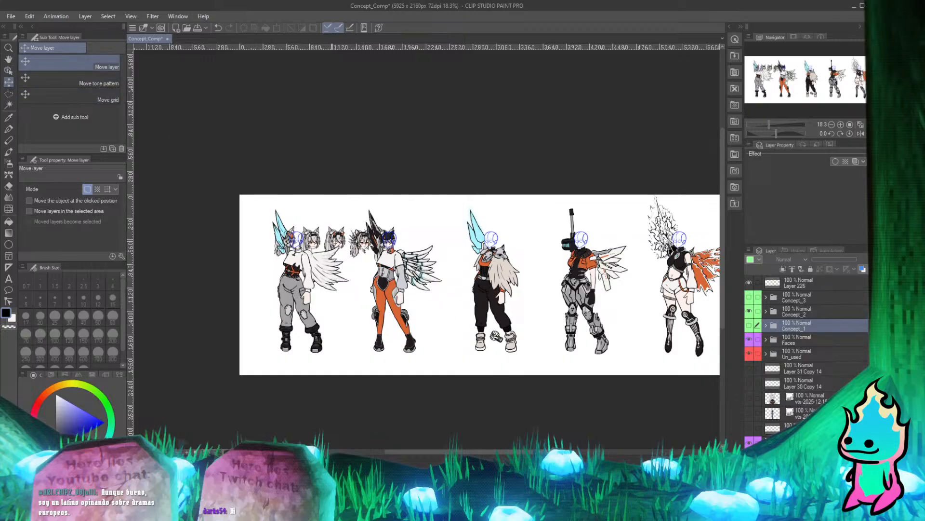
scroll(335, 240, up, 3)
scroll(335, 240, down, 2)
scroll(336, 240, up, 2)
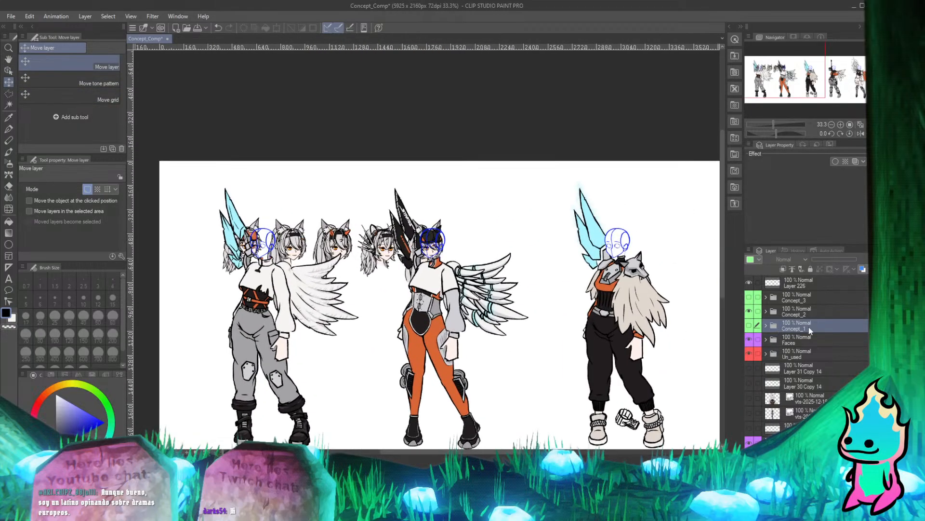
click(814, 341)
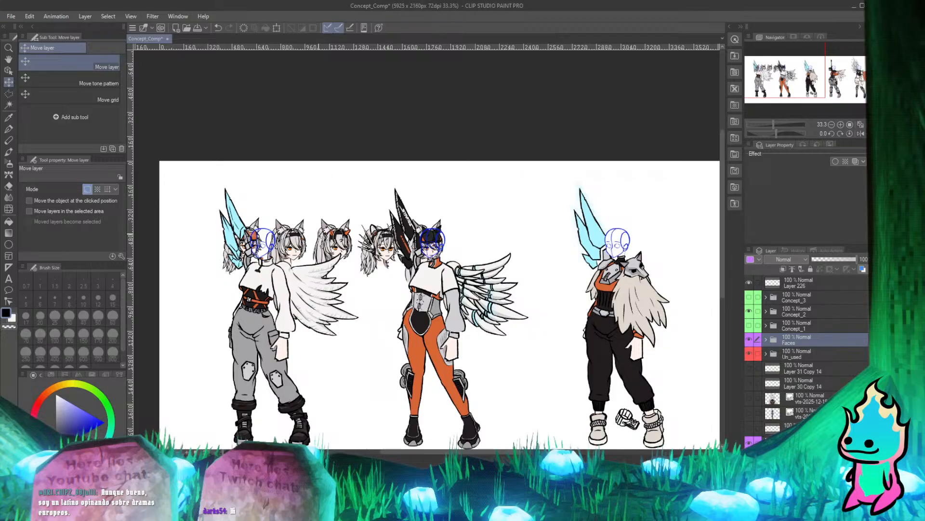
Examine the spare heads against the headless Concept_2 characters and reset the canvas rotation to 0.
scroll(322, 236, down, 6)
scroll(332, 234, up, 7)
key(minus)
key(minus)
key(minus)
key(minus)
key(minus)
key(minus)
key(minus)
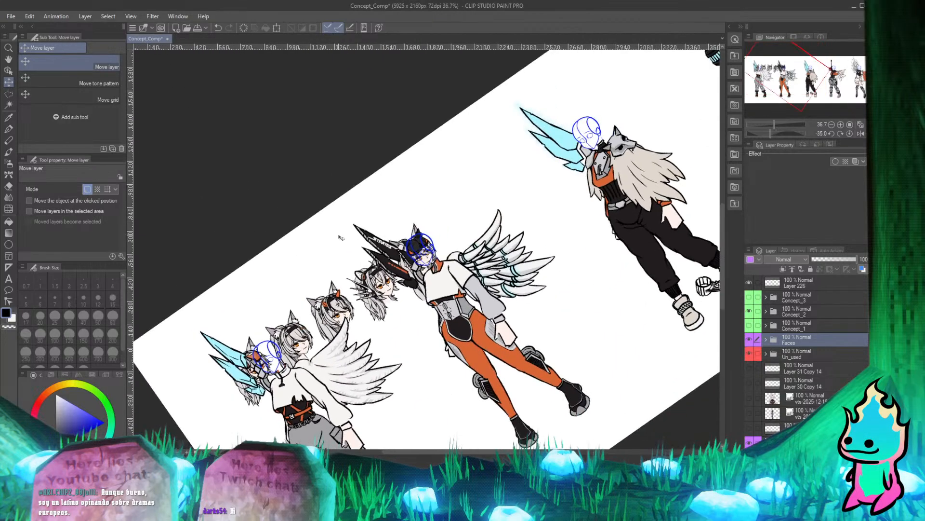
click(850, 134)
scroll(362, 184, down, 3)
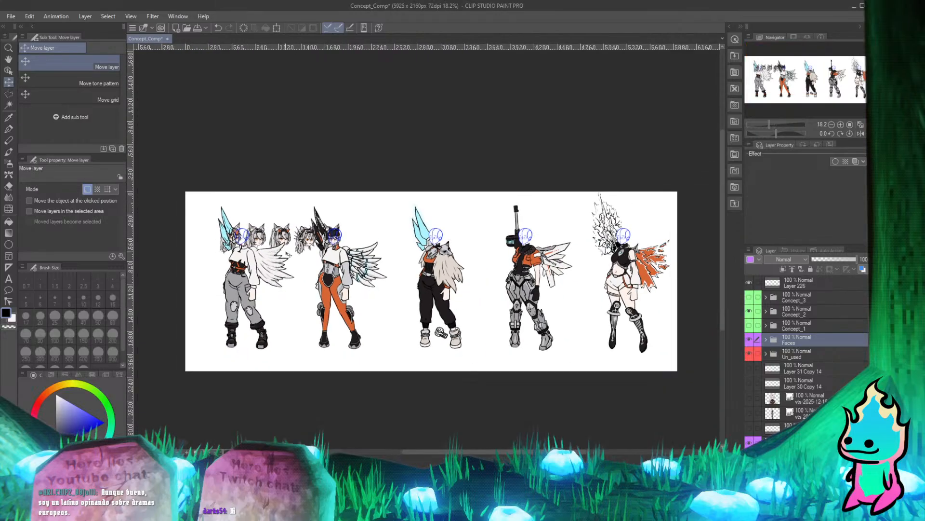
scroll(361, 185, up, 2)
scroll(362, 185, down, 1)
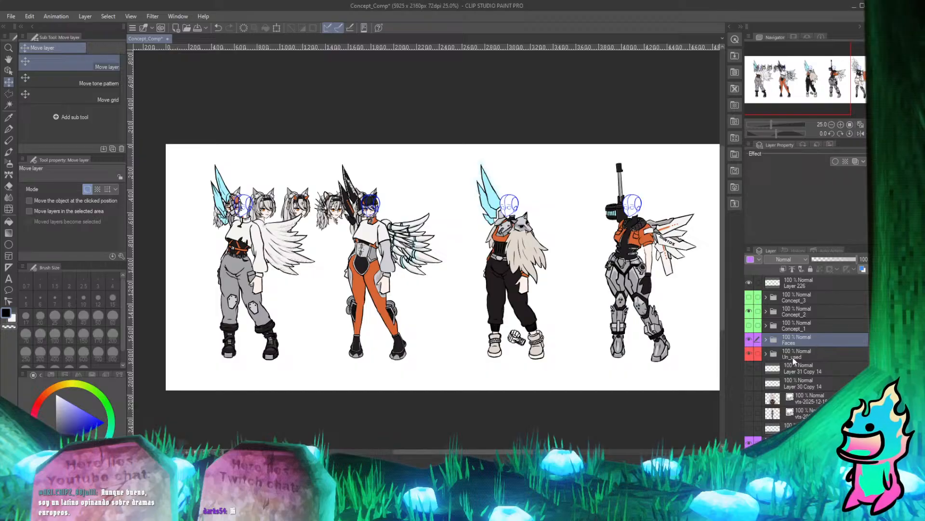
Duplicate the Faces folder, place the copy below Un_used, and save the document.
click(769, 356)
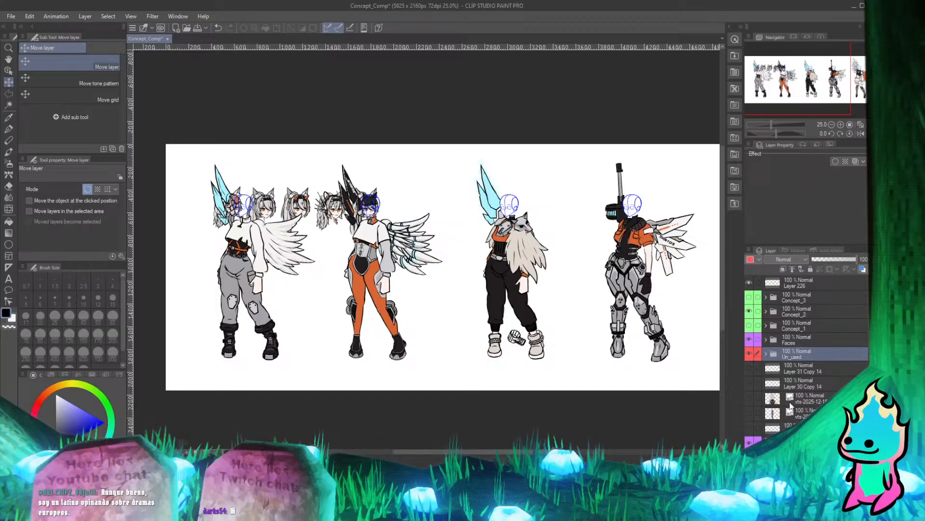
drag(800, 341, 811, 362)
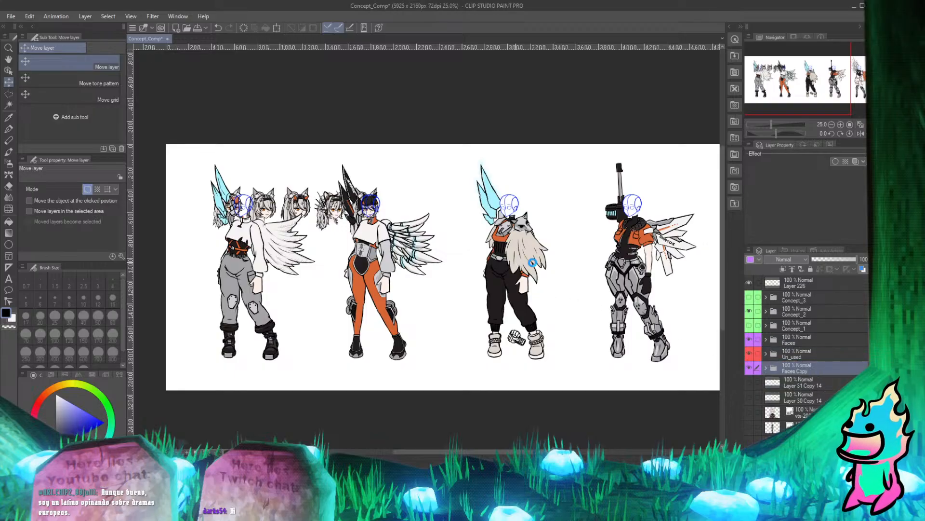
click(11, 16)
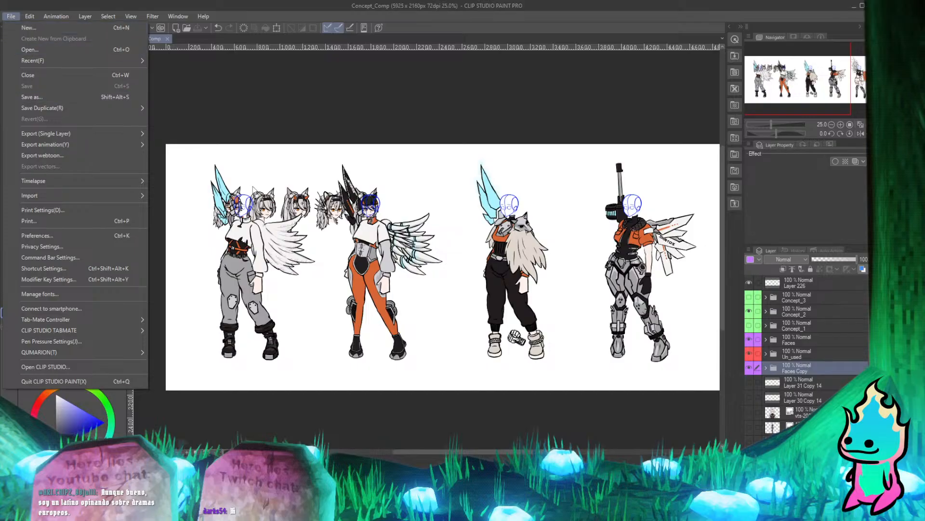
click(371, 113)
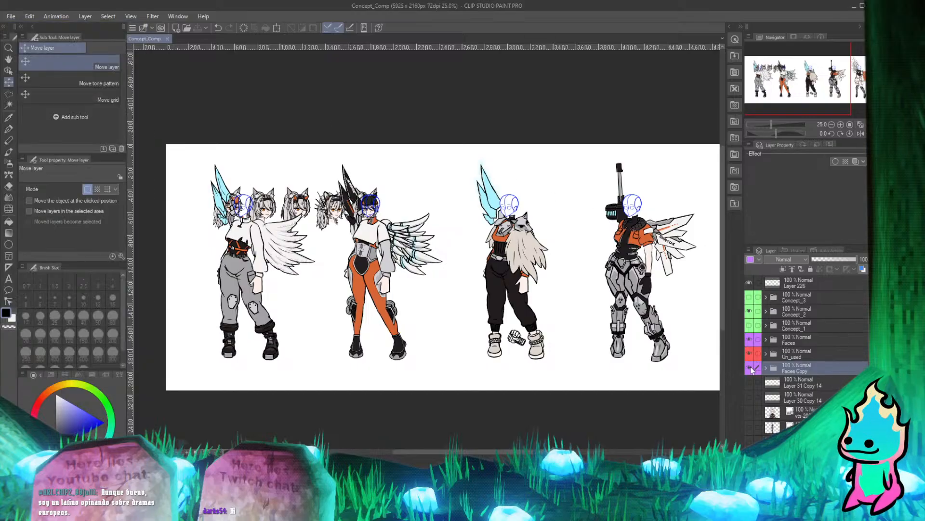
Hide the original Faces folder, then make Faces Copy the active folder and keep it visible.
click(750, 368)
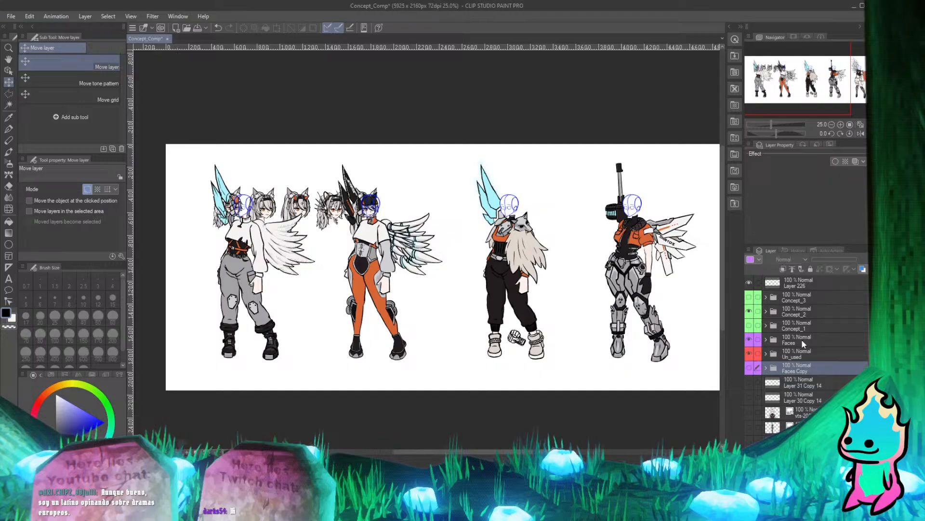
click(780, 340)
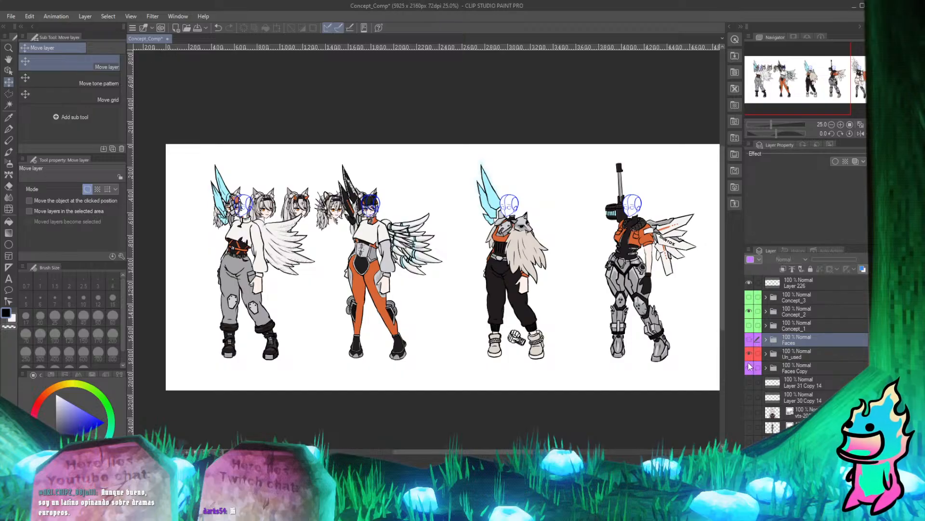
click(749, 339)
click(790, 369)
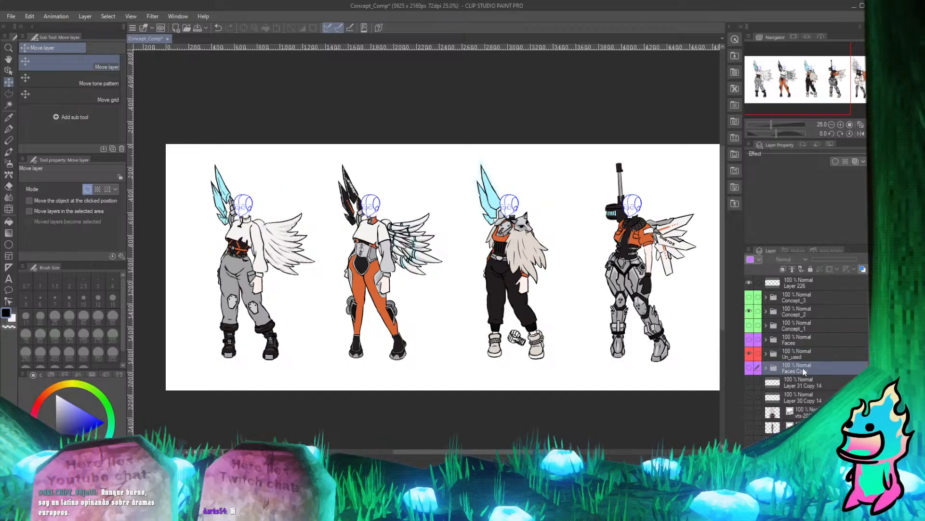
click(750, 368)
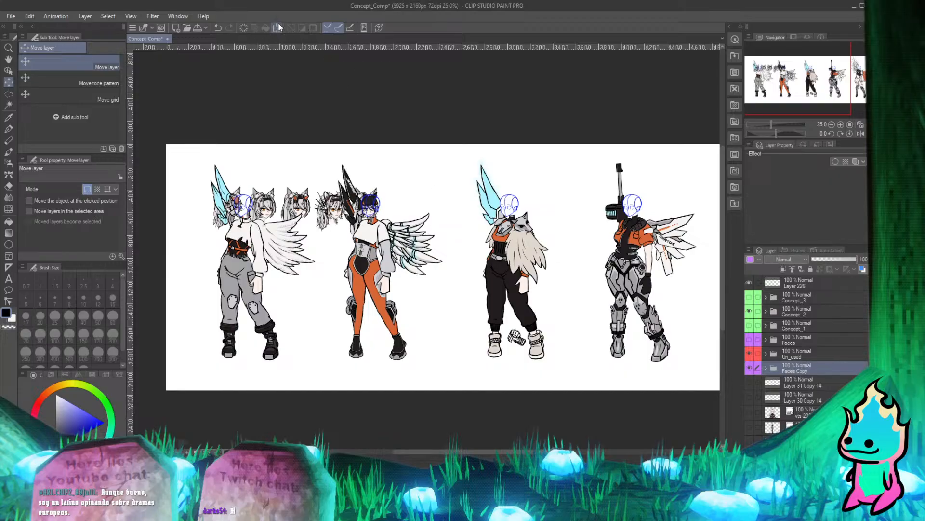
Flip the Faces Copy folder horizontally and move the heads right, onto the canvas beside the first two characters.
key(ctrl+t)
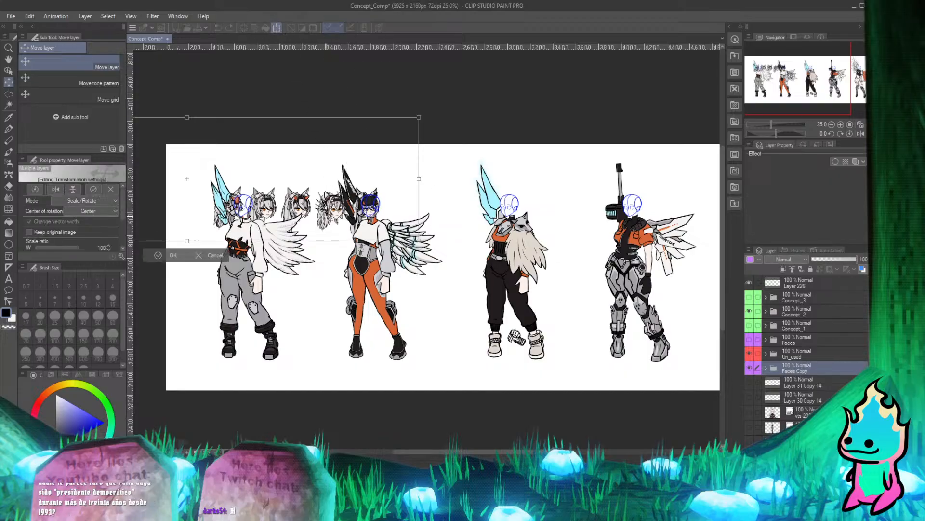
right_click(328, 218)
click(389, 327)
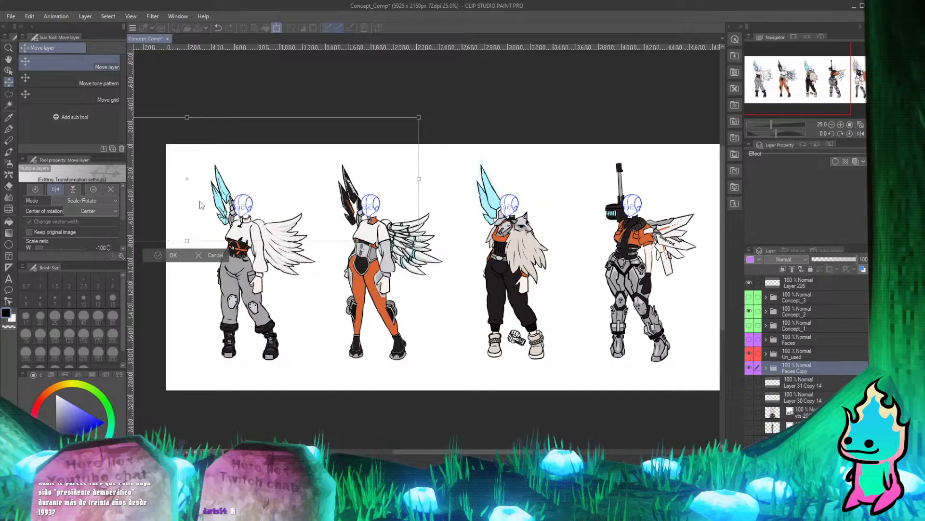
key(Return)
mouse_move(193, 194)
mouse_down()
mouse_move(513, 205)
mouse_move(456, 193)
mouse_up()
Examine the mirrored heads against the five Concept_2 characters to judge which face suits each body.
scroll(297, 196, up, 2)
scroll(297, 195, down, 2)
scroll(297, 196, up, 1)
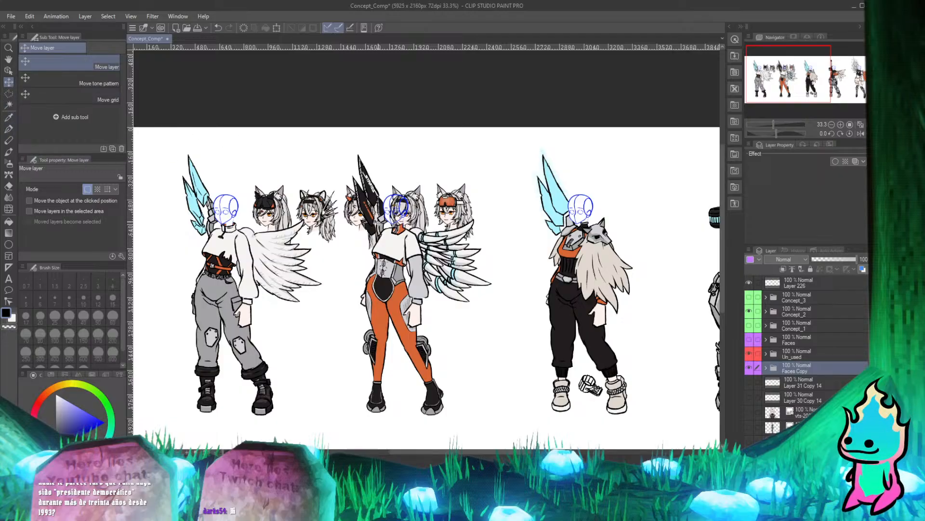
scroll(299, 196, down, 1)
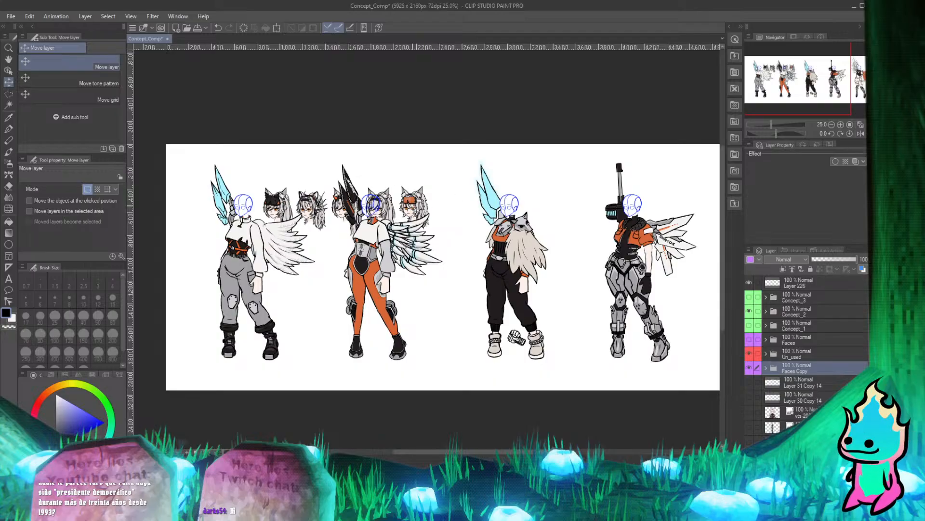
scroll(422, 212, up, 2)
scroll(374, 192, down, 2)
scroll(294, 200, down, 2)
scroll(480, 212, up, 2)
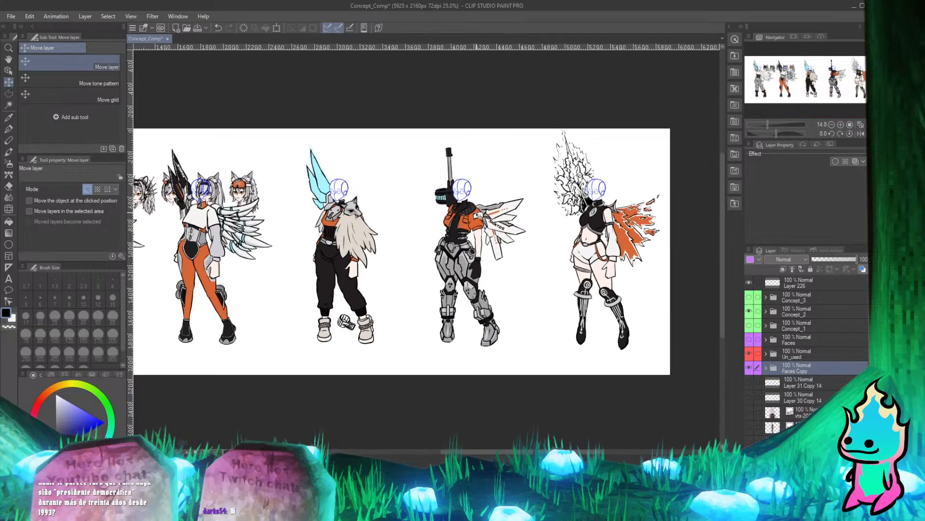
scroll(477, 215, up, 1)
scroll(482, 191, down, 2)
scroll(212, 193, up, 3)
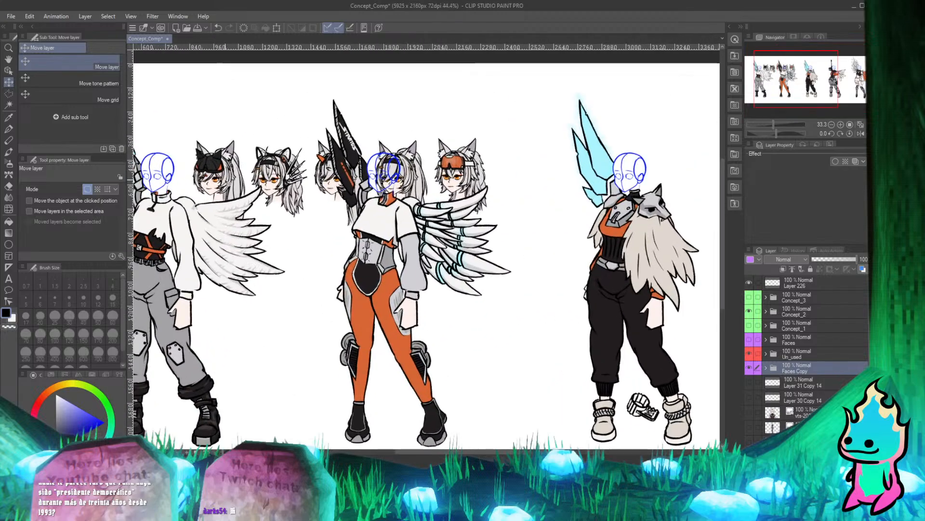
scroll(457, 164, down, 3)
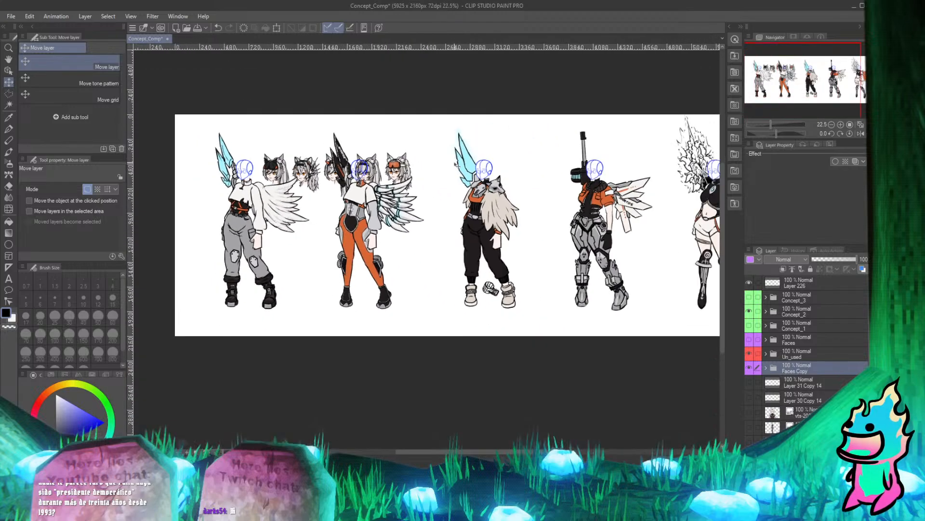
scroll(457, 164, up, 2)
scroll(457, 164, down, 2)
scroll(457, 164, up, 2)
scroll(457, 164, down, 1)
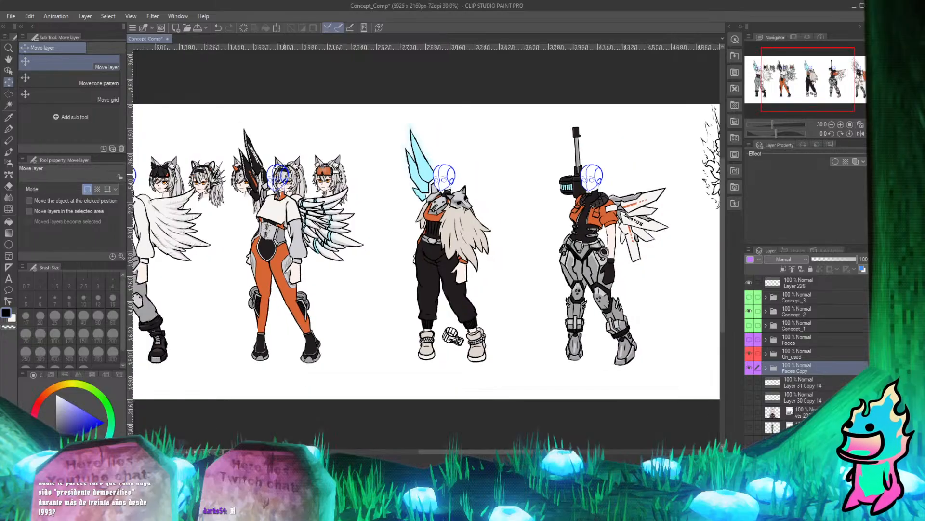
scroll(289, 176, down, 1)
scroll(241, 172, up, 1)
scroll(241, 172, down, 3)
scroll(197, 175, up, 2)
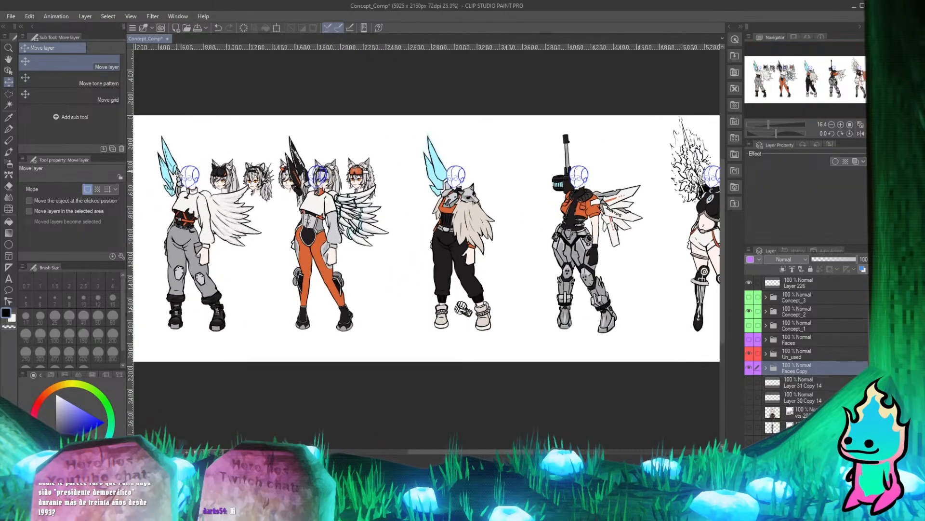
scroll(188, 176, down, 2)
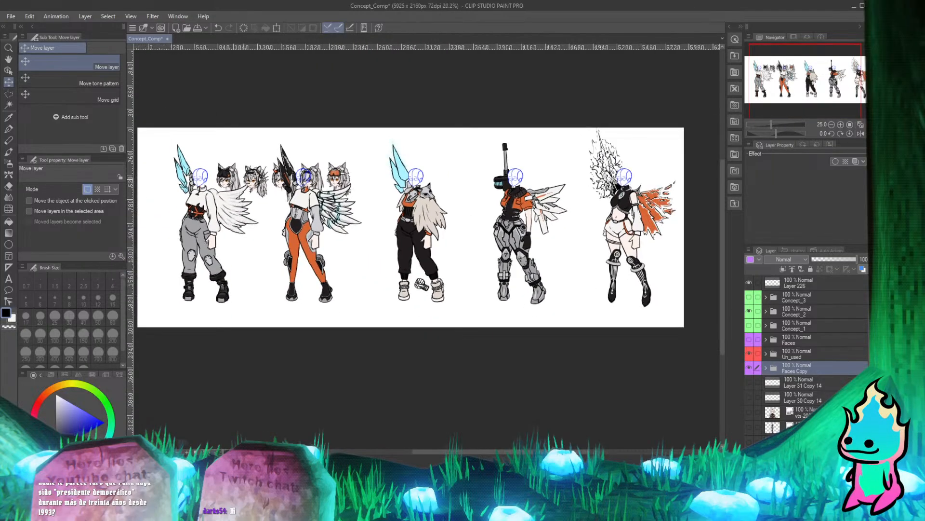
scroll(248, 174, up, 3)
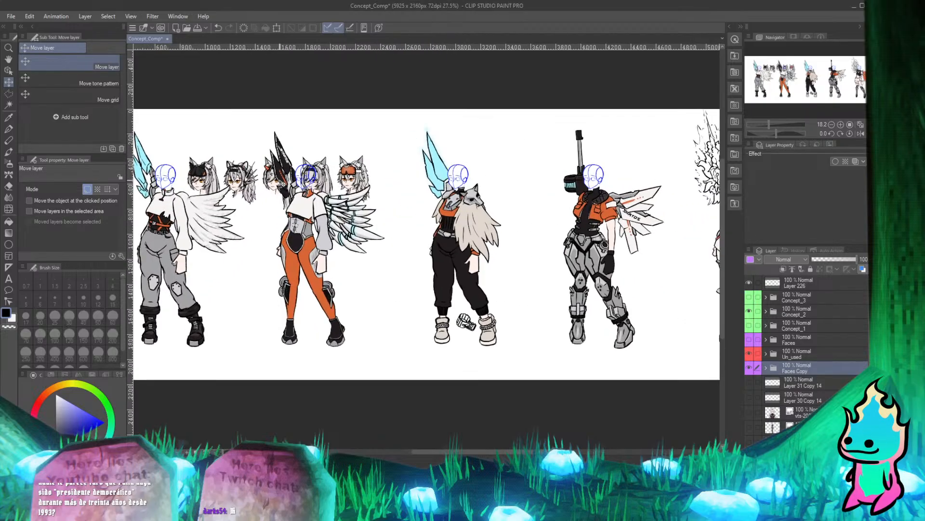
scroll(247, 174, down, 1)
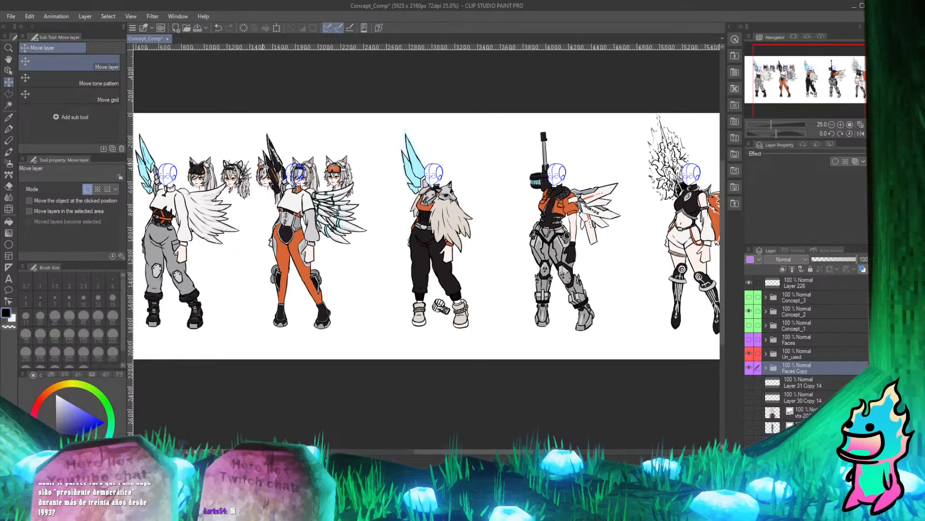
scroll(247, 175, down, 1)
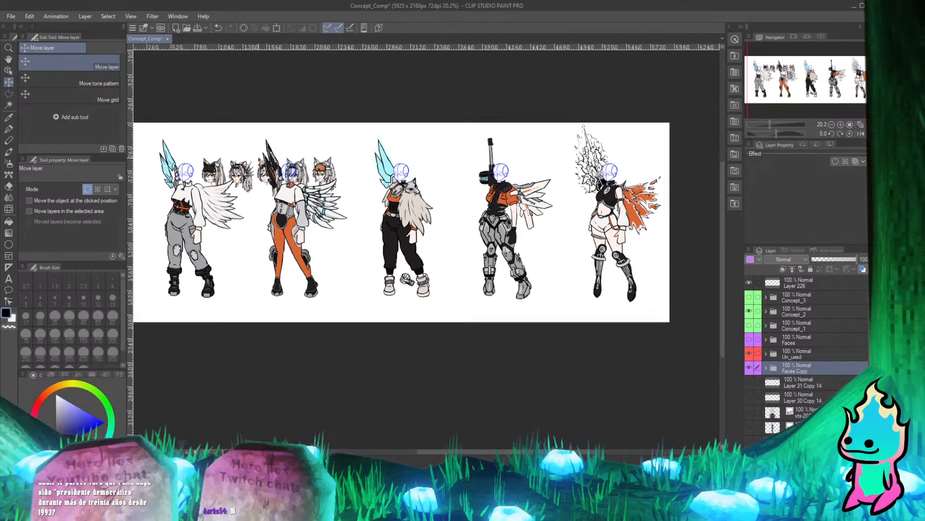
scroll(266, 165, up, 4)
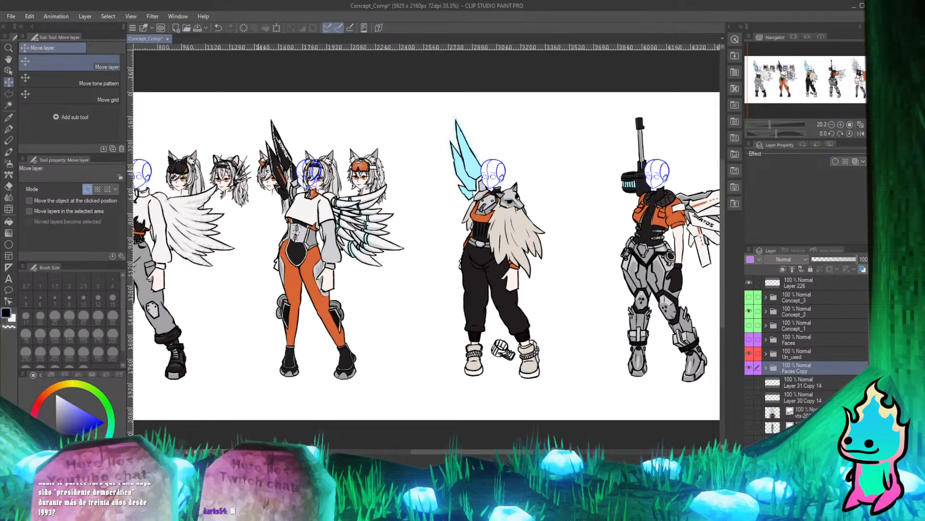
scroll(266, 166, down, 3)
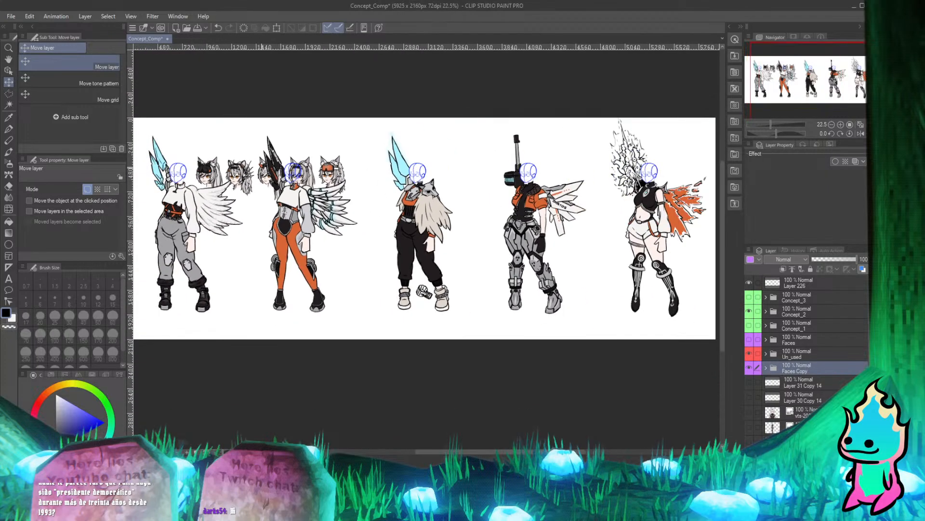
scroll(224, 174, up, 3)
scroll(224, 175, down, 2)
scroll(290, 164, up, 1)
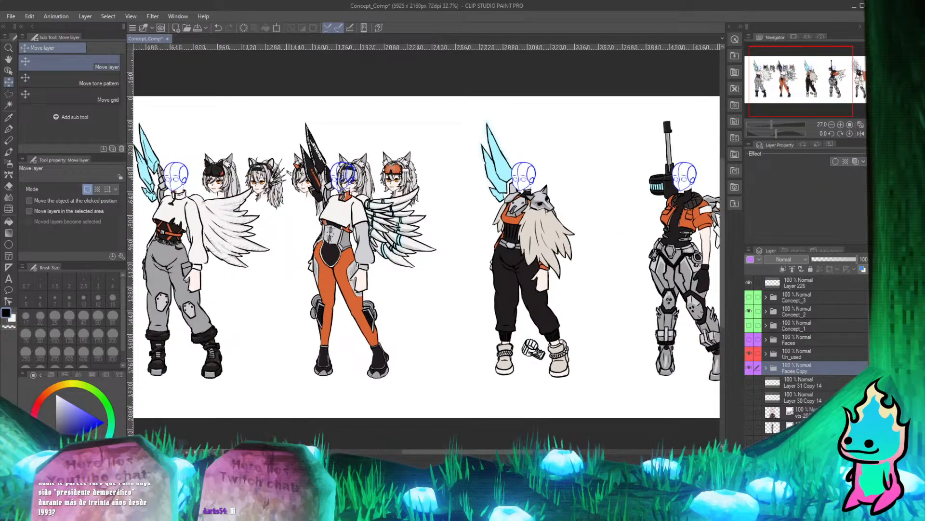
scroll(291, 172, up, 2)
scroll(290, 173, down, 3)
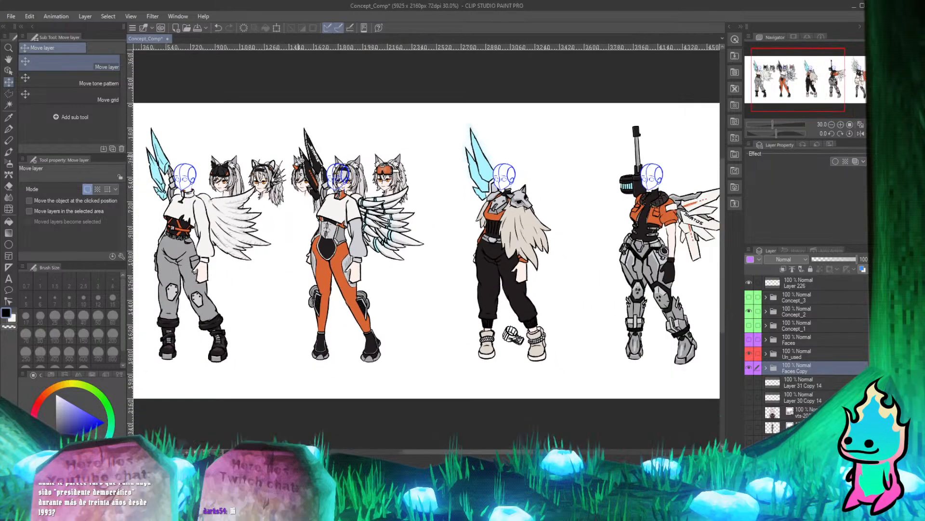
scroll(299, 160, down, 4)
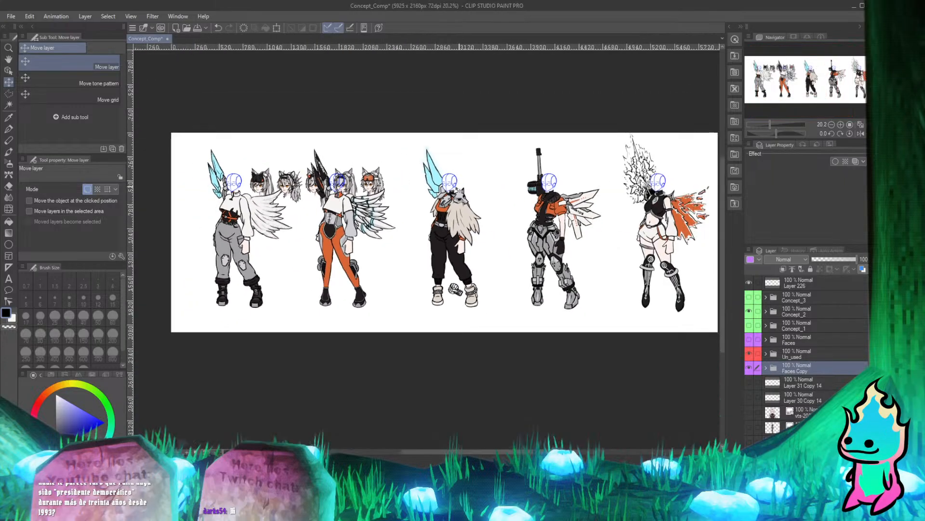
Move the mirrored heads in Faces Copy right so the first head lands on the third character.
scroll(388, 184, up, 3)
scroll(280, 177, down, 2)
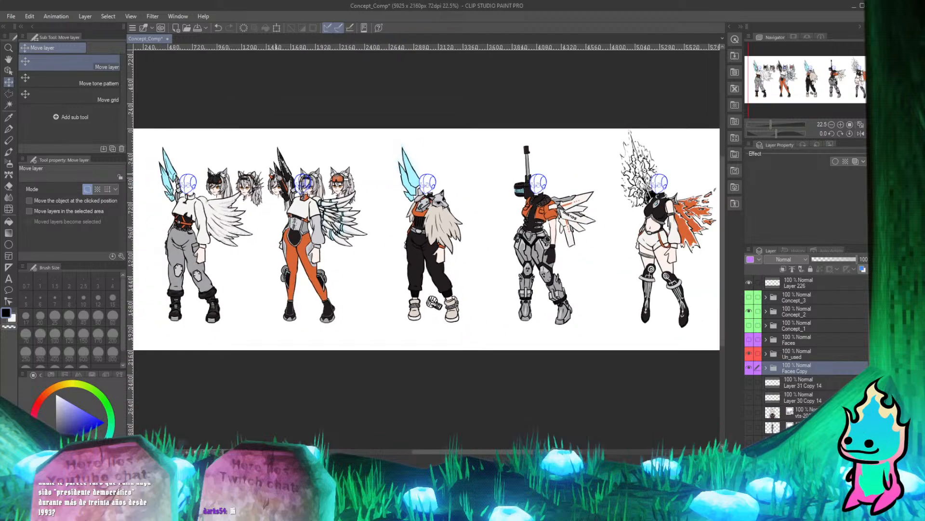
scroll(272, 176, up, 2)
scroll(272, 176, down, 3)
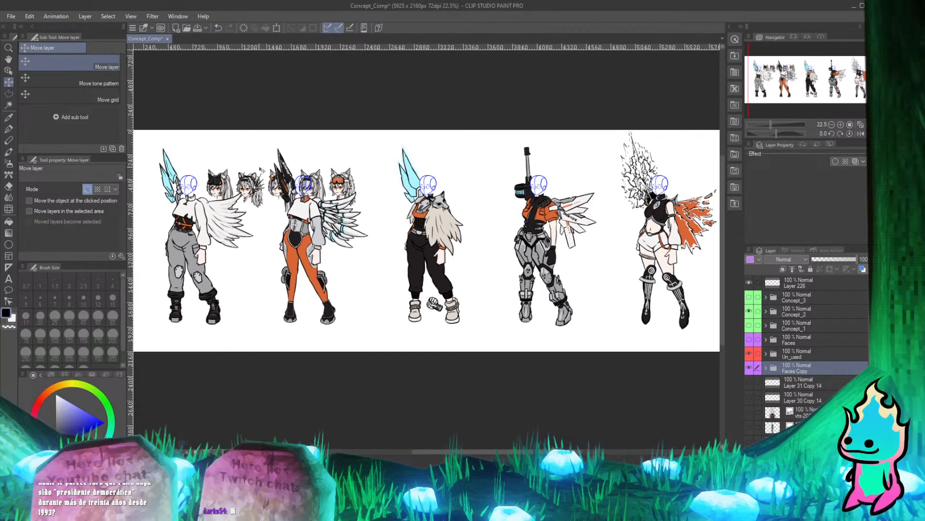
scroll(303, 178, up, 3)
drag(189, 186, 404, 186)
scroll(305, 186, up, 3)
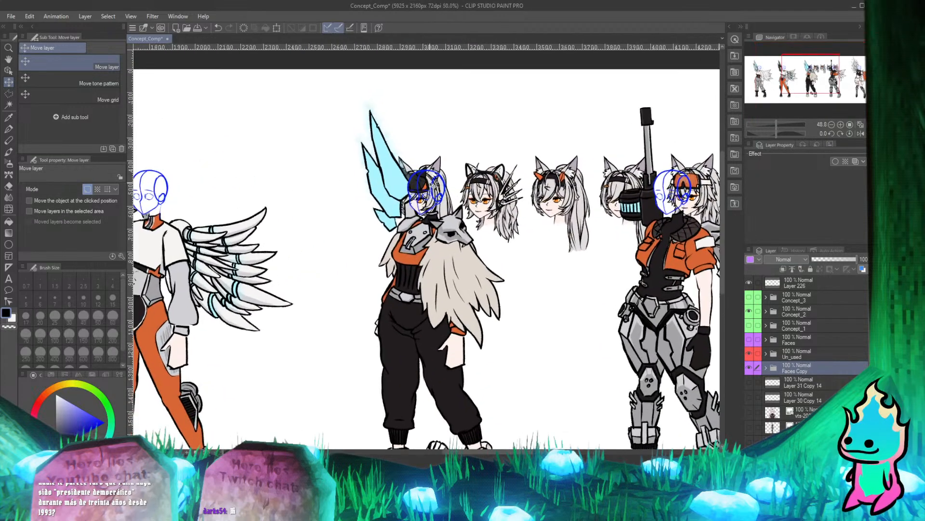
Fine-tune the position of the Faces Copy heads, fitting the first head over the third character's blue head guide.
scroll(305, 186, down, 2)
scroll(626, 178, up, 2)
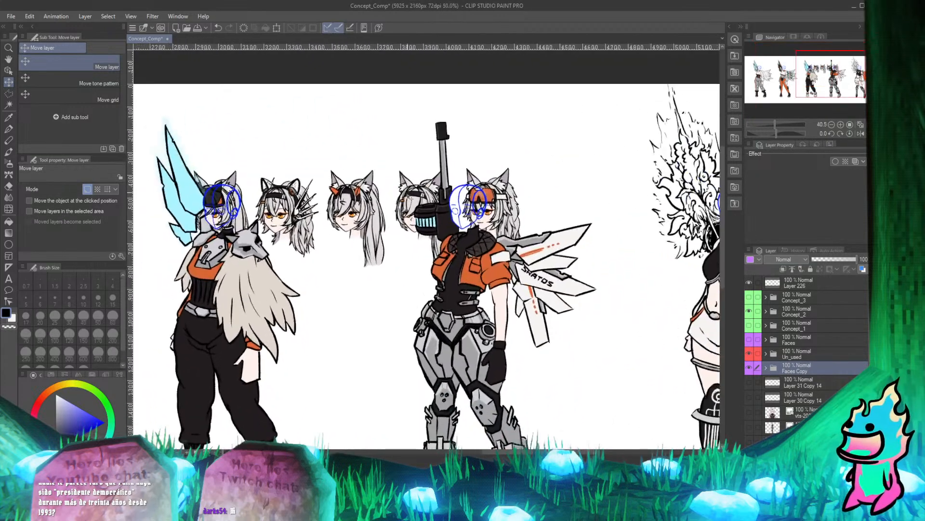
scroll(331, 221, down, 3)
scroll(411, 263, up, 2)
scroll(411, 263, down, 3)
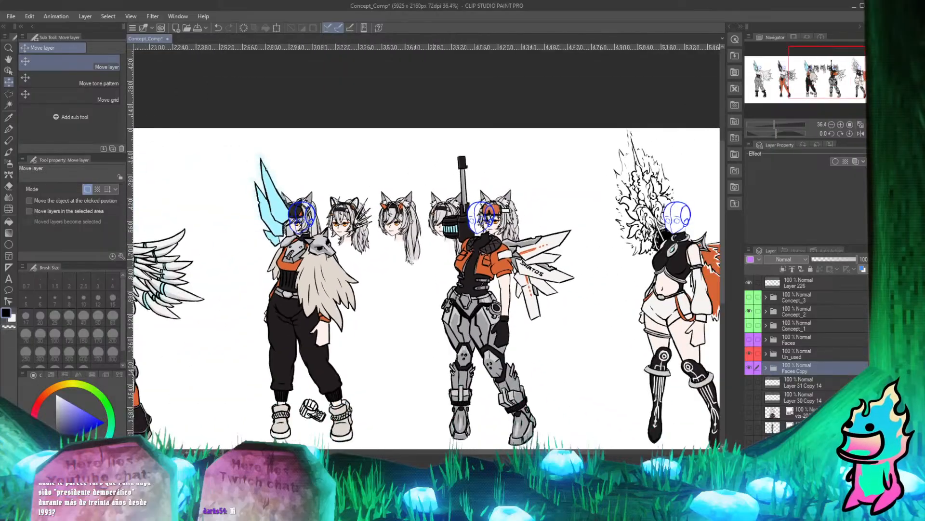
scroll(315, 238, up, 2)
scroll(314, 238, down, 1)
scroll(315, 238, up, 3)
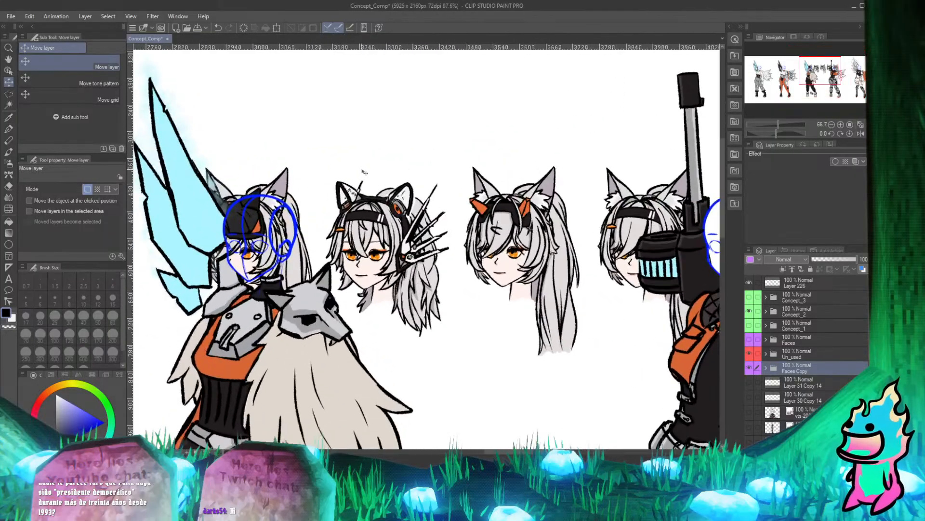
drag(314, 238, 340, 237)
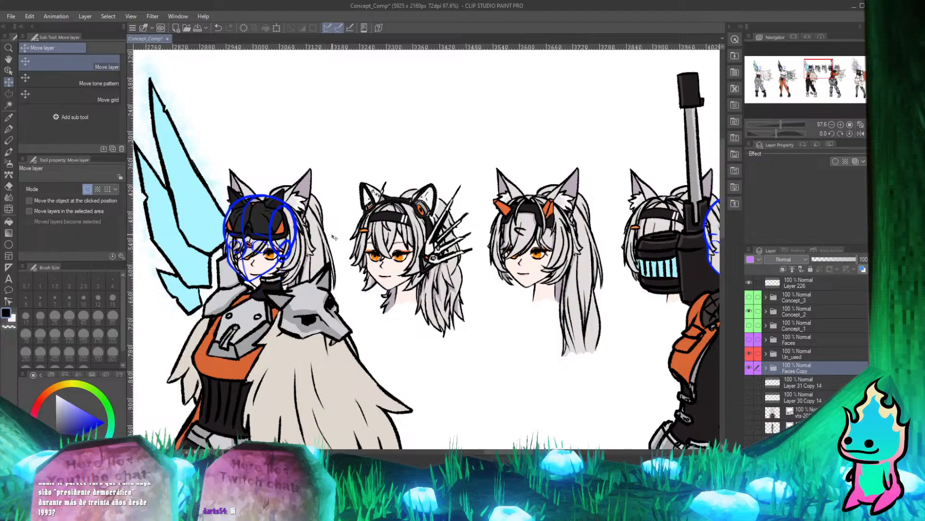
scroll(259, 199, up, 5)
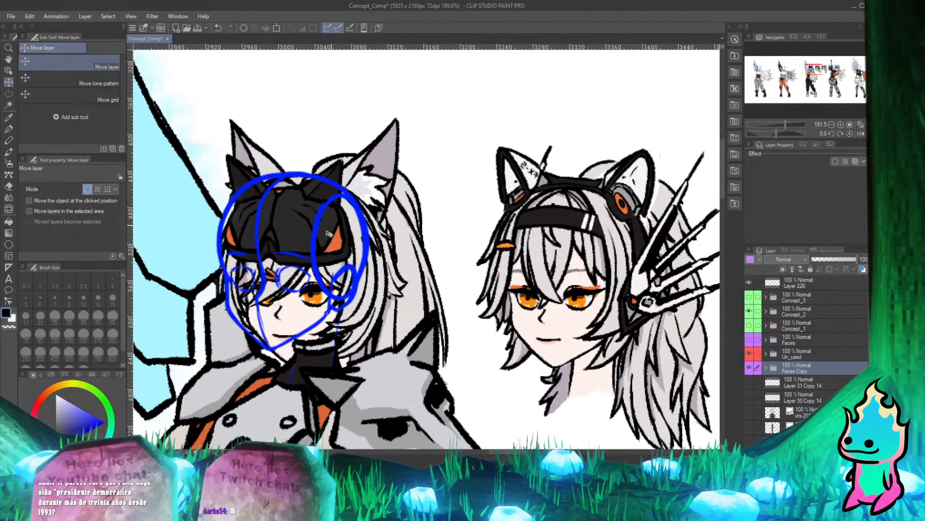
mouse_move(298, 324)
mouse_down()
mouse_move(289, 299)
mouse_move(275, 307)
mouse_up()
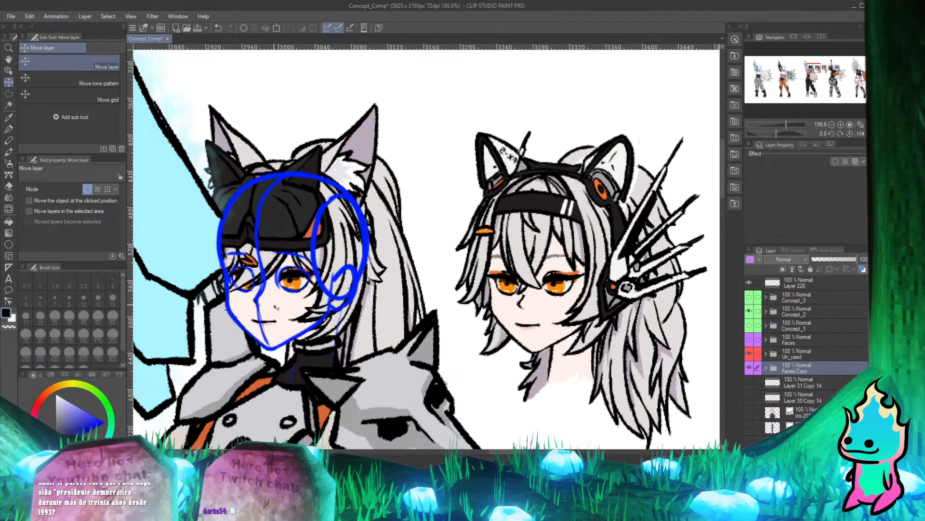
Examine how the first mirrored head fits the third character's head guide, neck and collar, up close and in the full figure.
scroll(276, 307, down, 2)
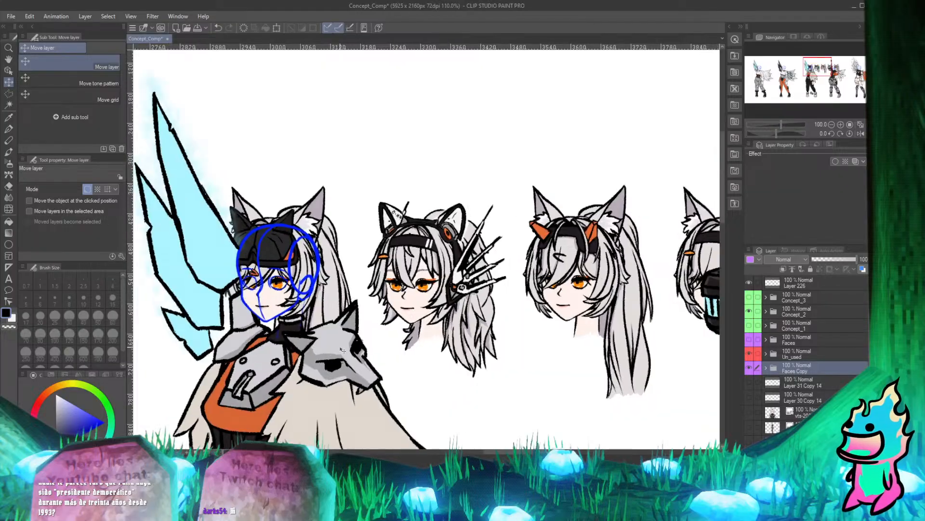
scroll(202, 217, up, 2)
scroll(202, 216, down, 3)
scroll(241, 270, up, 1)
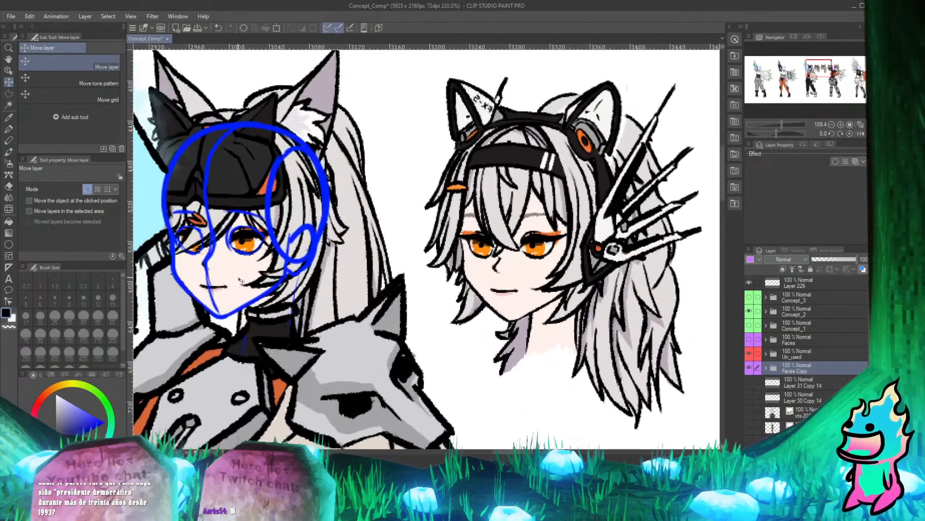
scroll(279, 305, down, 1)
scroll(280, 304, up, 3)
scroll(260, 337, down, 2)
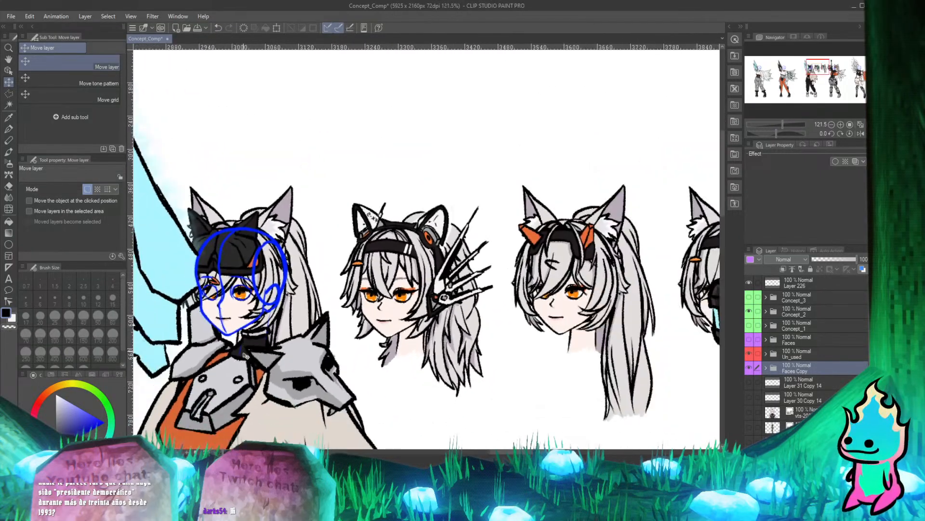
scroll(245, 365, up, 3)
scroll(244, 365, up, 3)
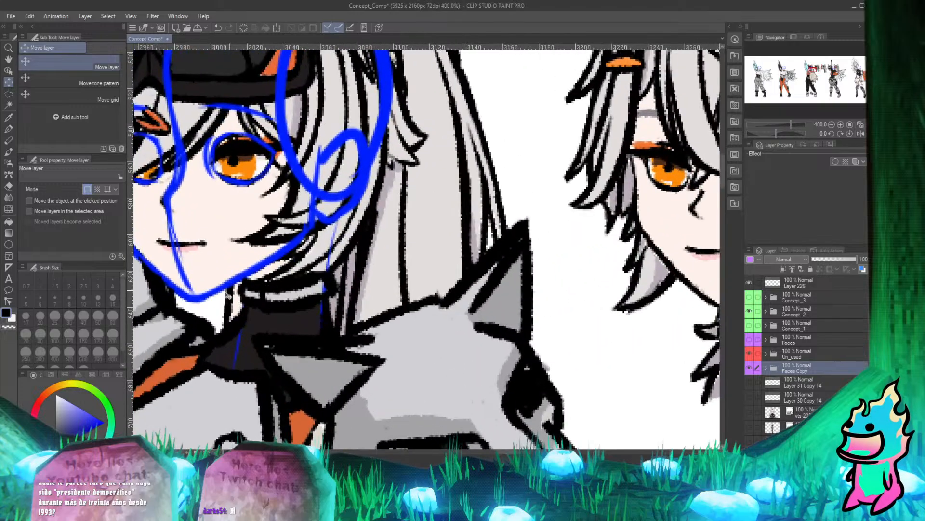
scroll(266, 319, down, 3)
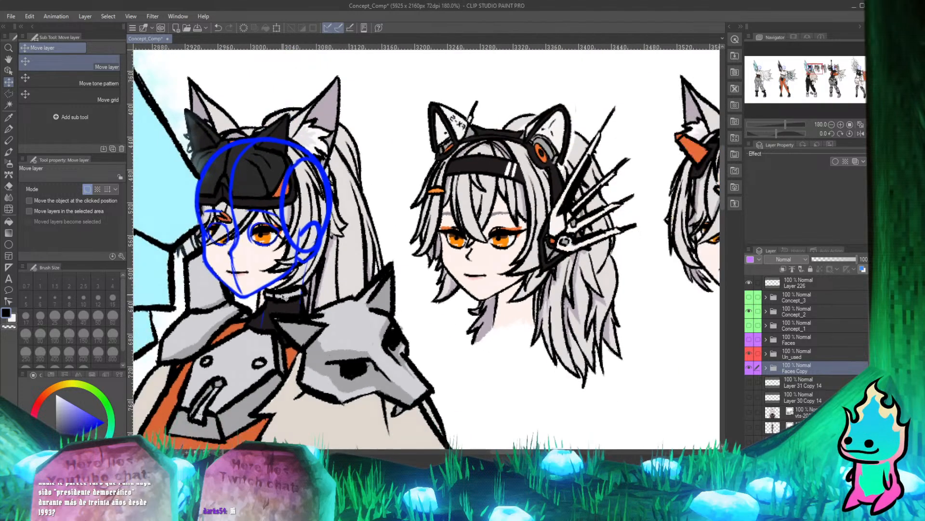
scroll(268, 248, up, 1)
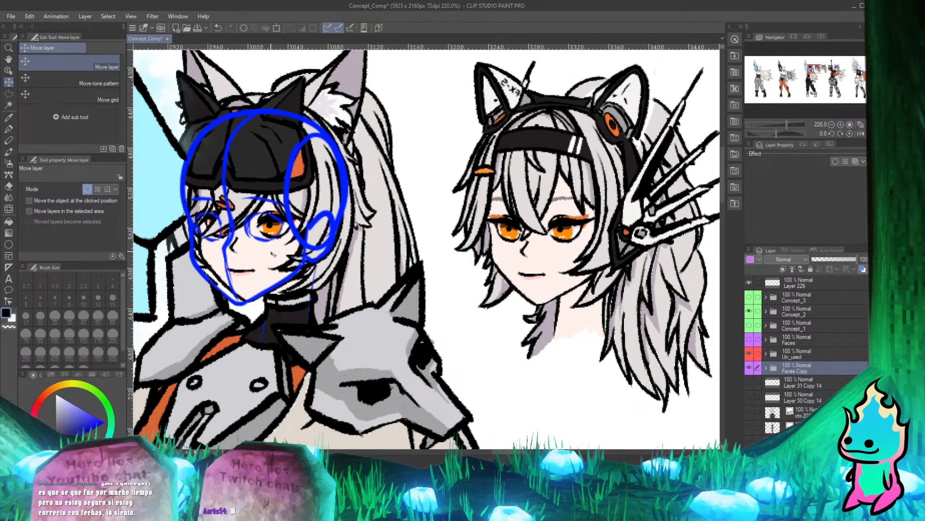
scroll(273, 254, down, 3)
scroll(264, 216, down, 2)
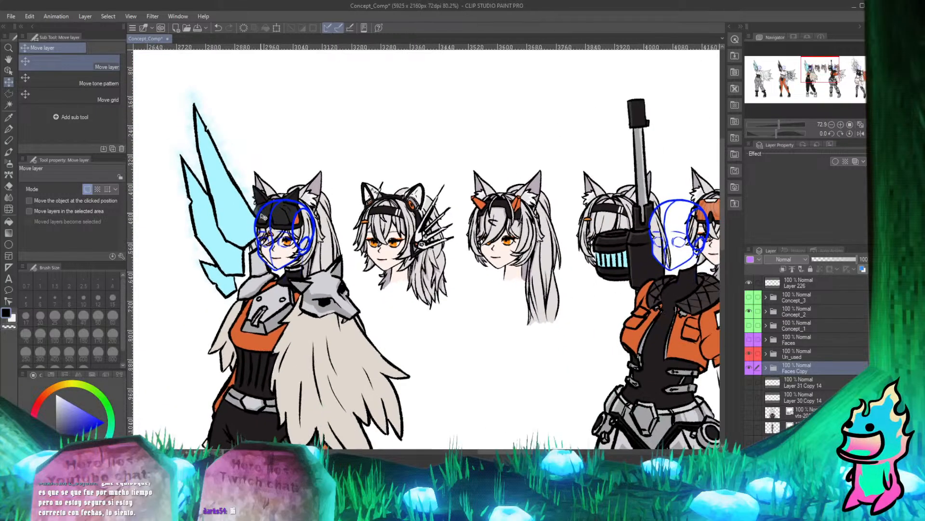
scroll(264, 217, up, 2)
scroll(264, 217, down, 4)
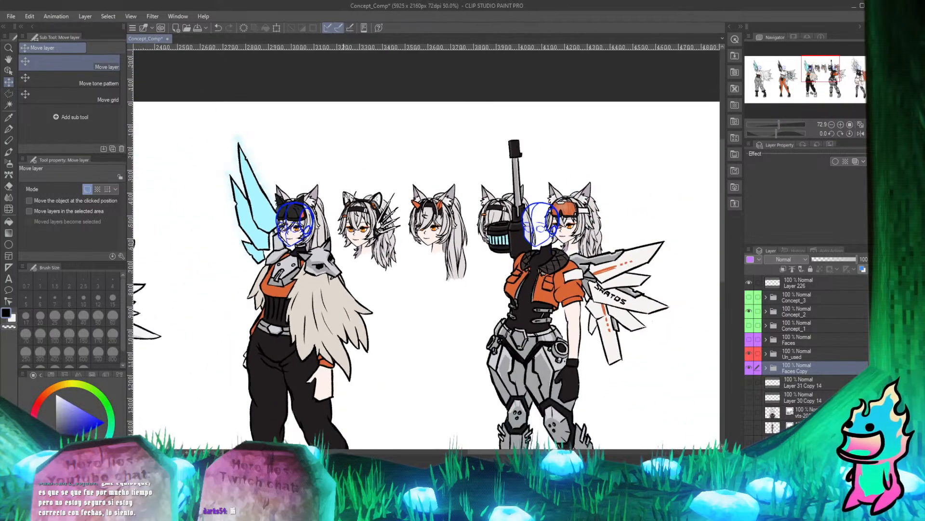
scroll(318, 258, up, 4)
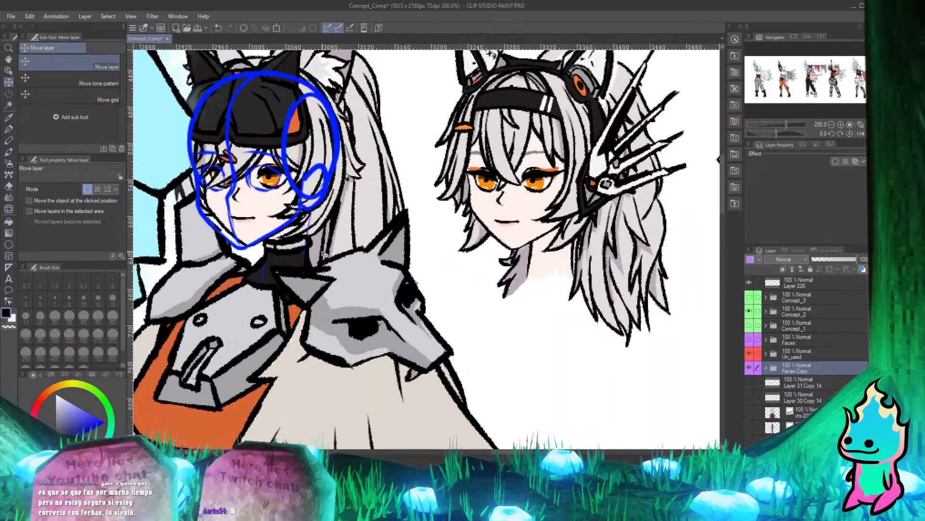
scroll(322, 253, down, 3)
scroll(326, 241, up, 4)
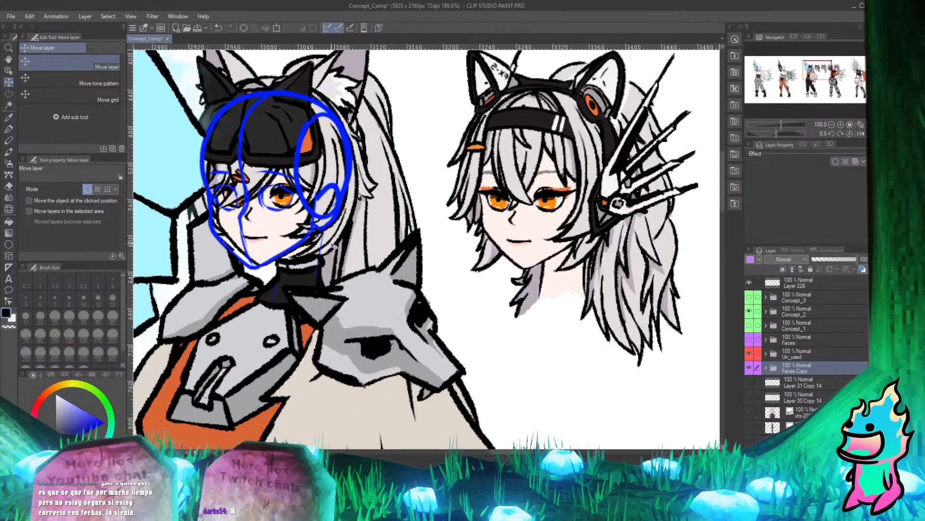
scroll(326, 236, down, 2)
scroll(327, 241, up, 2)
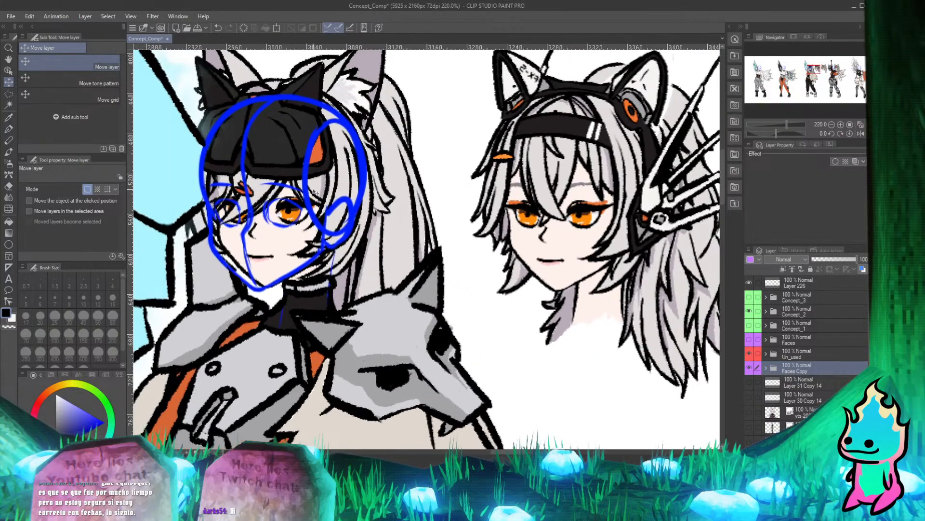
scroll(328, 246, down, 1)
scroll(328, 246, up, 3)
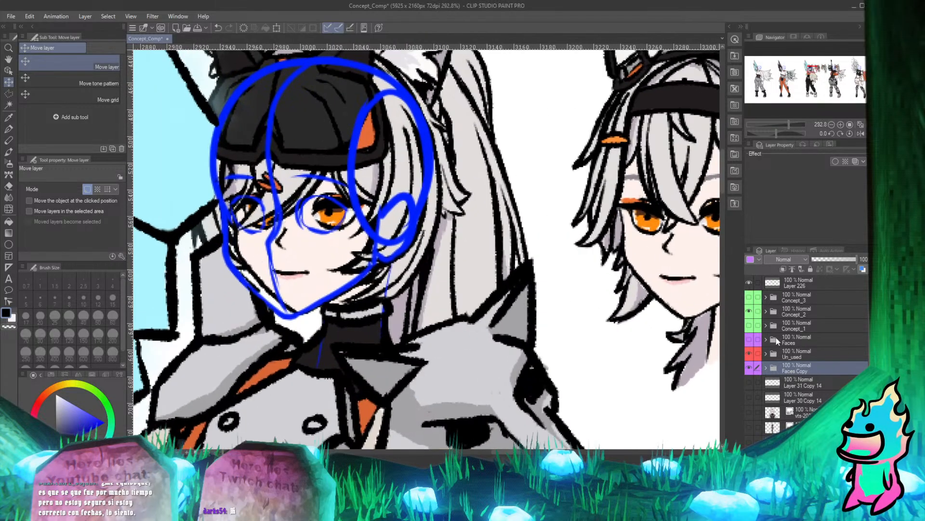
Expand the Faces Copy folder and make its Face_Concept_5 Copy 2 subfolder active.
click(766, 368)
scroll(332, 181, down, 5)
scroll(336, 190, down, 4)
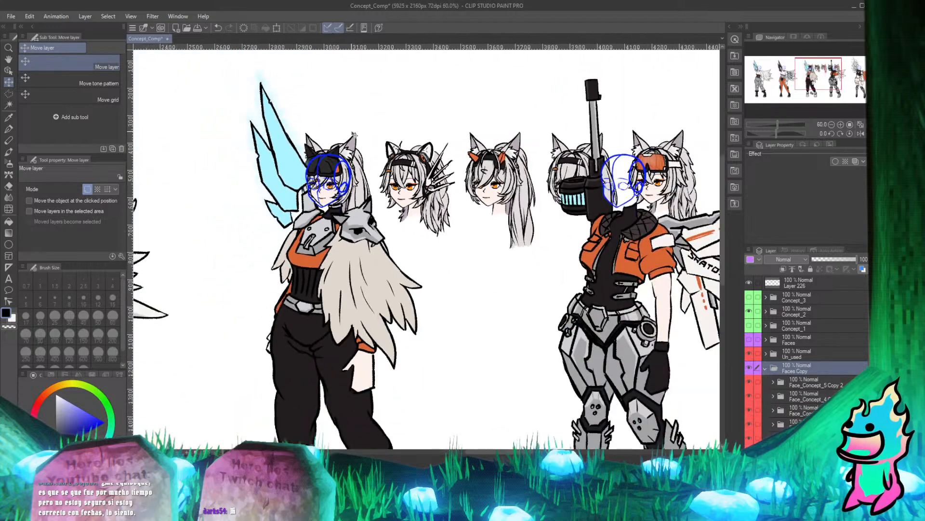
scroll(546, 238, up, 3)
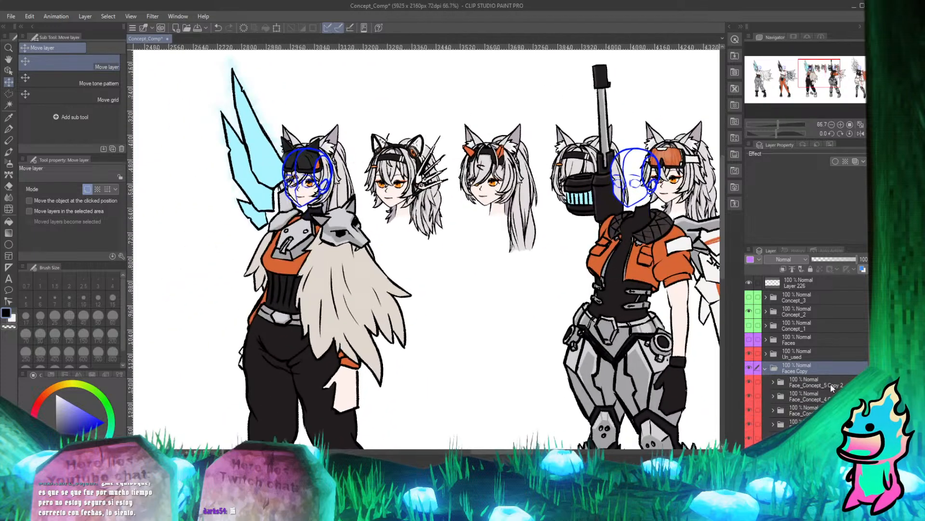
scroll(819, 378, down, 2)
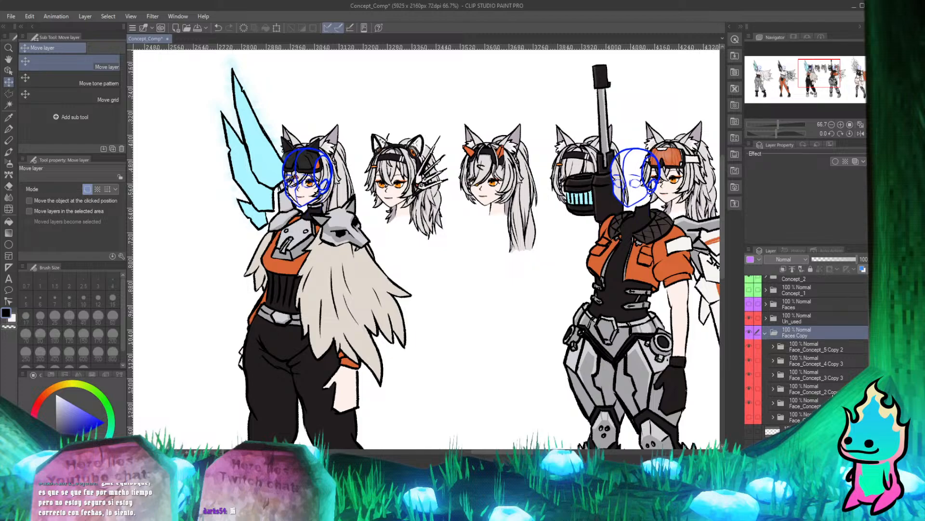
click(836, 351)
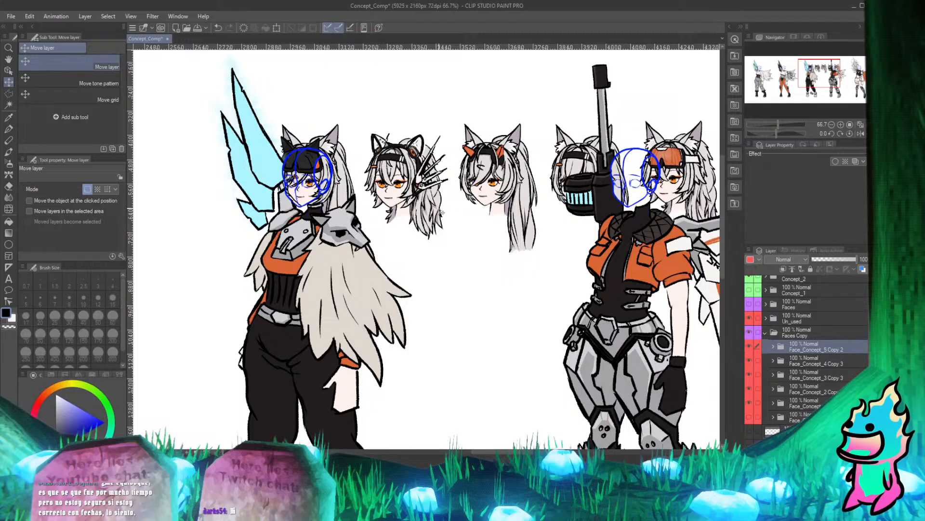
Make Concept_2 the active folder and expand it to show its character subfolders.
scroll(320, 208, down, 3)
scroll(304, 180, up, 3)
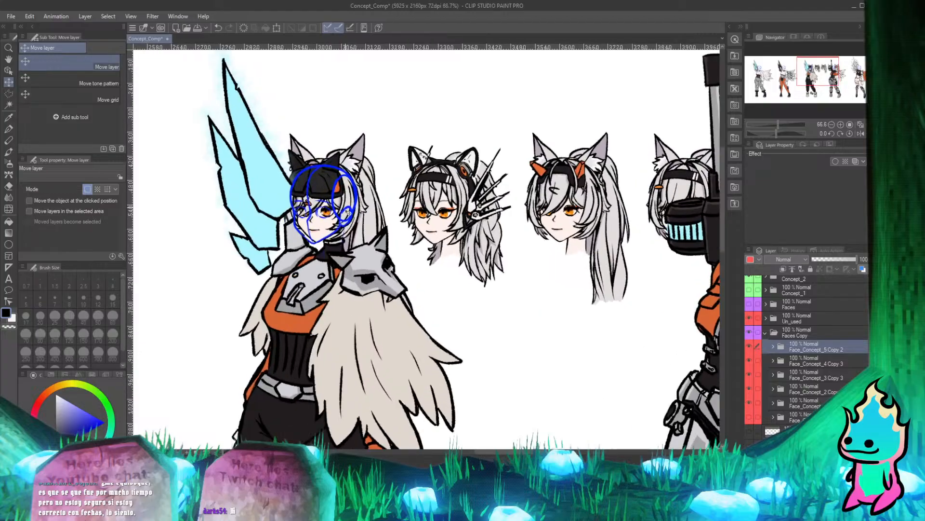
scroll(327, 209, up, 2)
scroll(816, 351, up, 2)
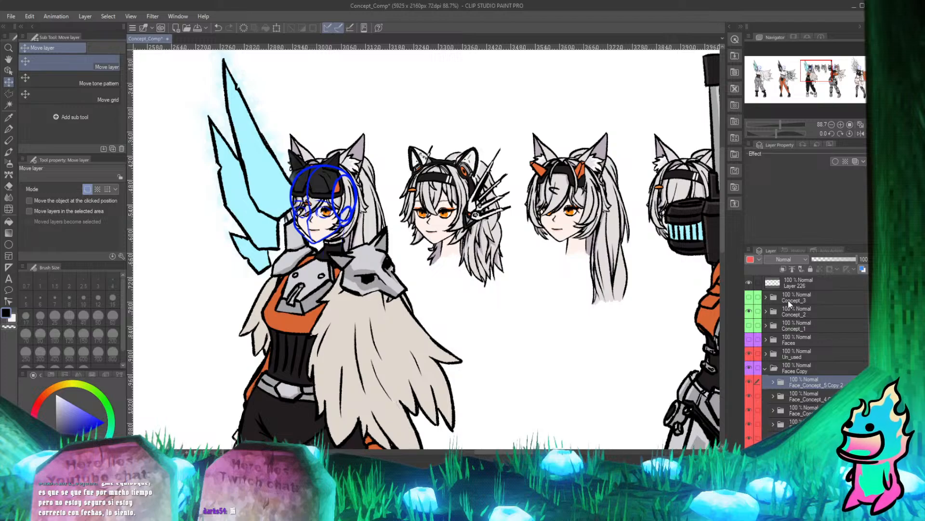
click(768, 310)
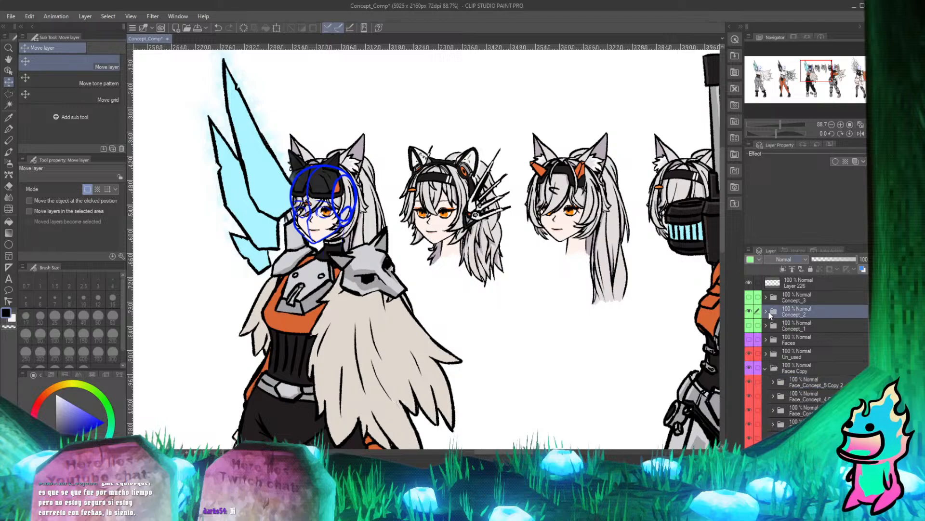
click(765, 311)
Check the Concept_2 subfolders against the characters and make Concept_art_3 the active folder.
scroll(639, 284, down, 2)
scroll(612, 295, up, 1)
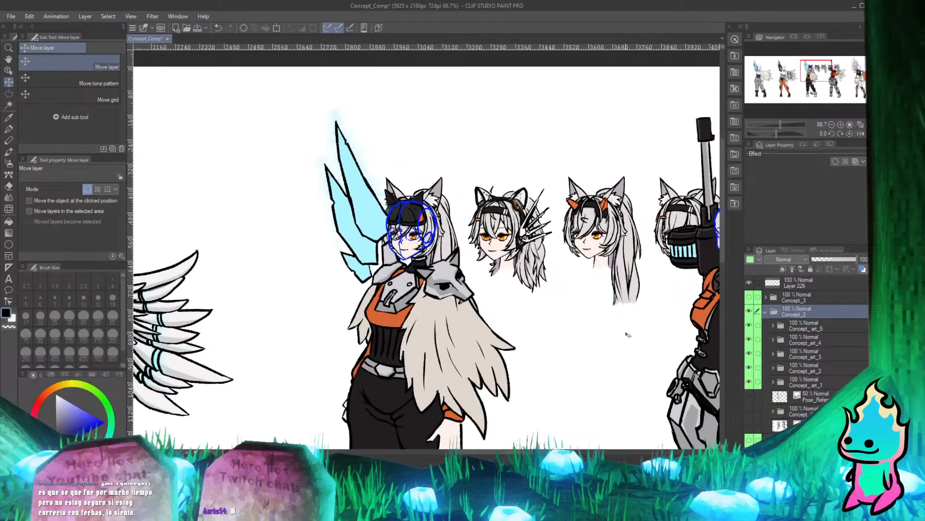
scroll(347, 287, down, 1)
scroll(506, 267, up, 1)
scroll(815, 350, down, 4)
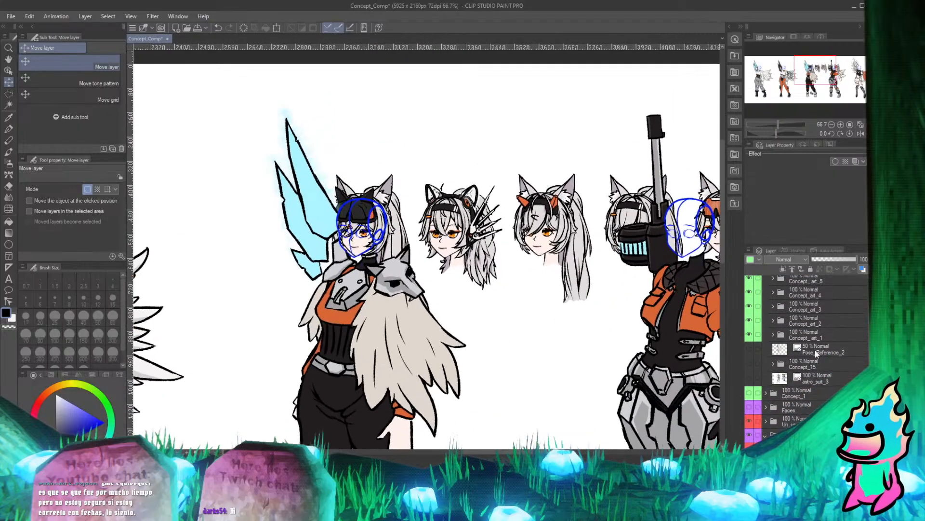
scroll(800, 360, up, 2)
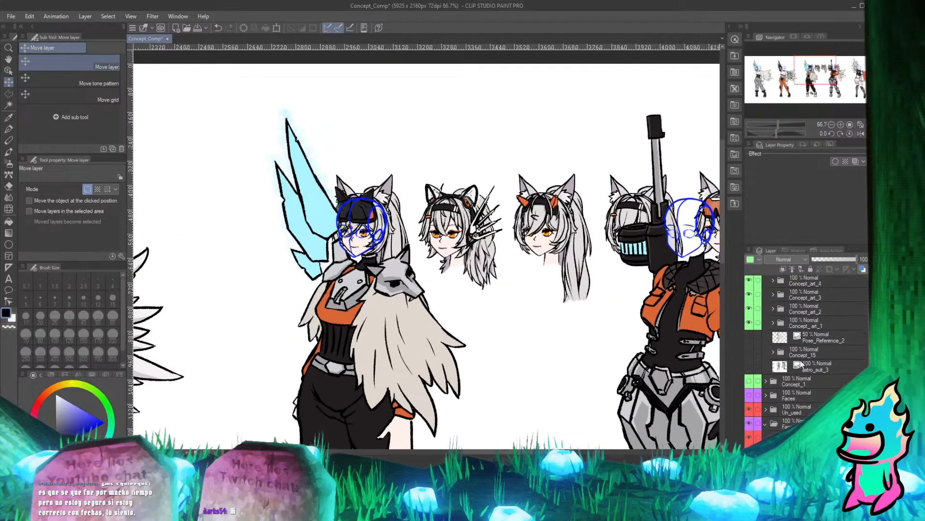
scroll(803, 364, up, 1)
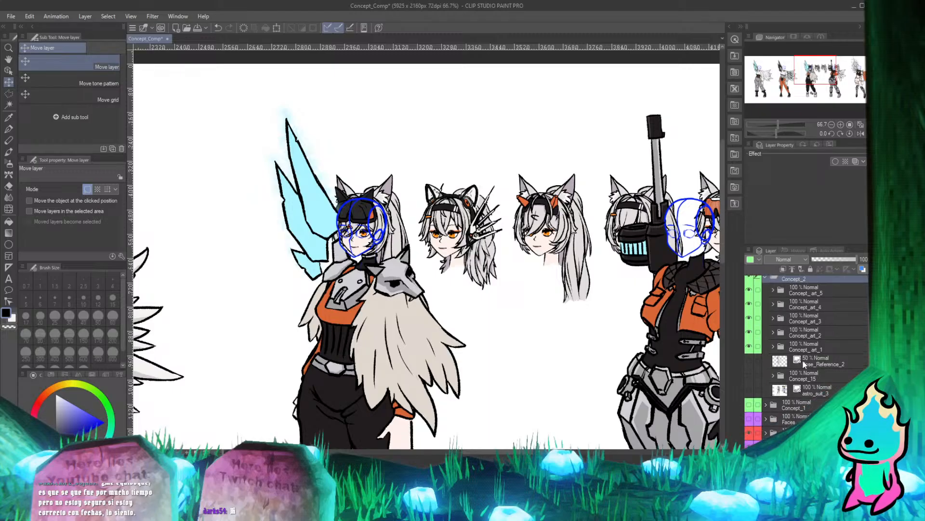
scroll(507, 343, down, 3)
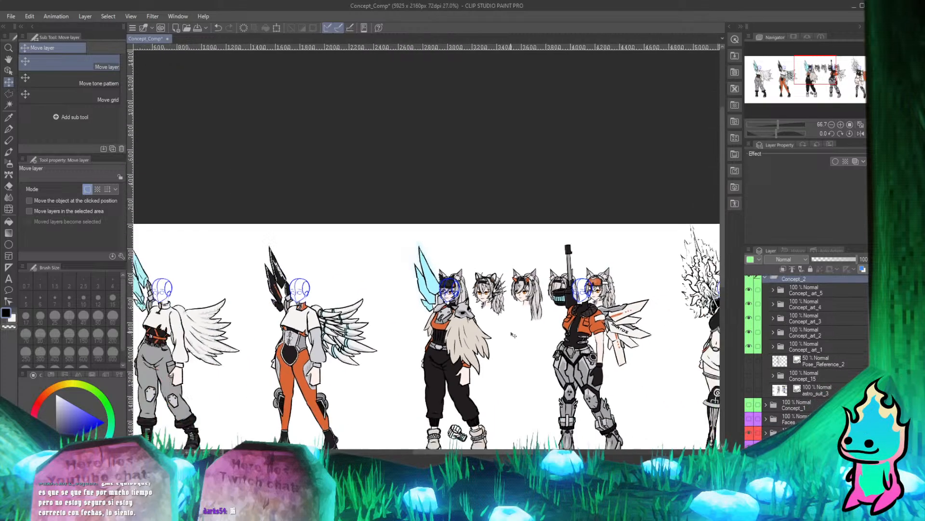
scroll(513, 335, up, 3)
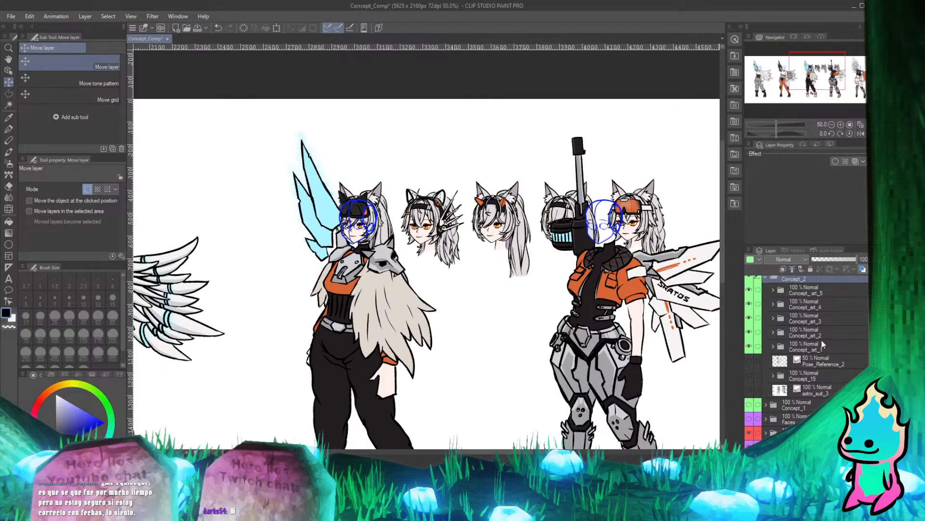
click(778, 320)
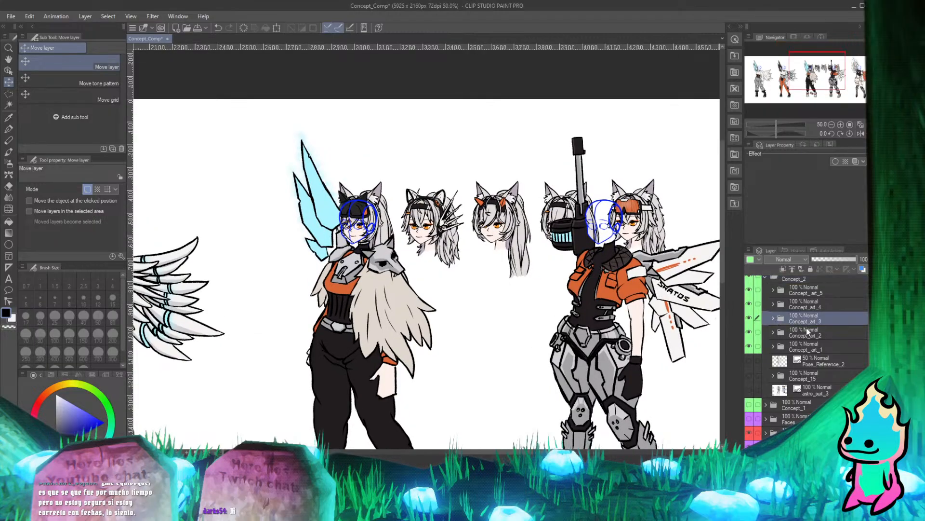
Move the Face_Concept_5 Copy 3 folder to the bottom of Concept_art_3, below Layer 179, and hide the Faces Copy folder.
click(773, 319)
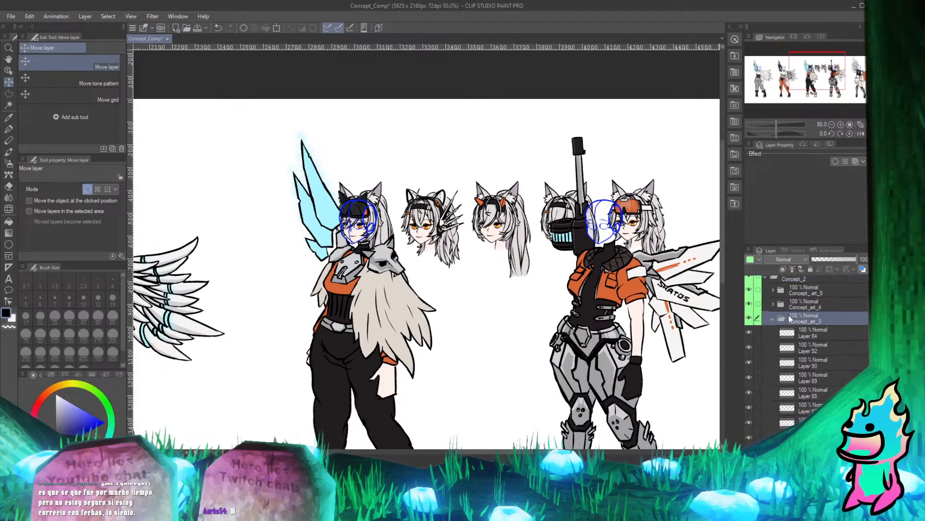
scroll(789, 319, down, 3)
scroll(789, 318, down, 10)
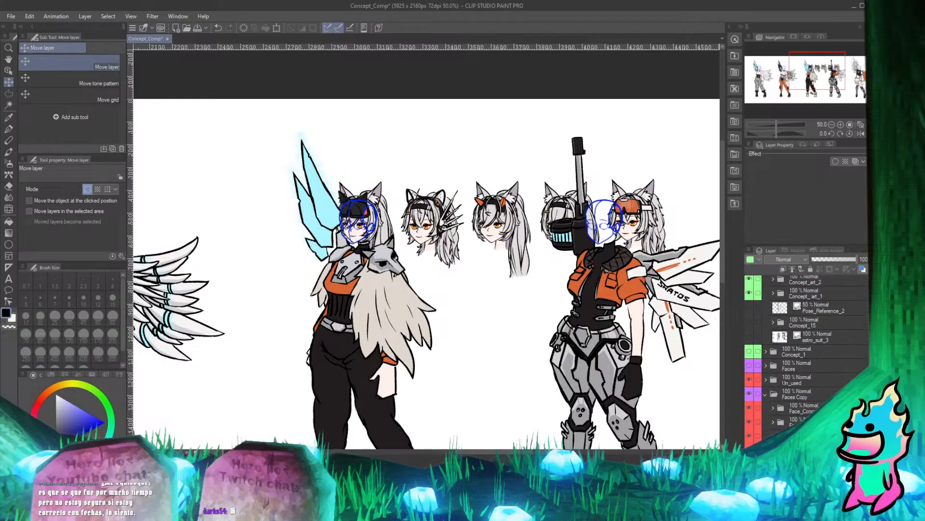
click(803, 410)
scroll(801, 410, up, 4)
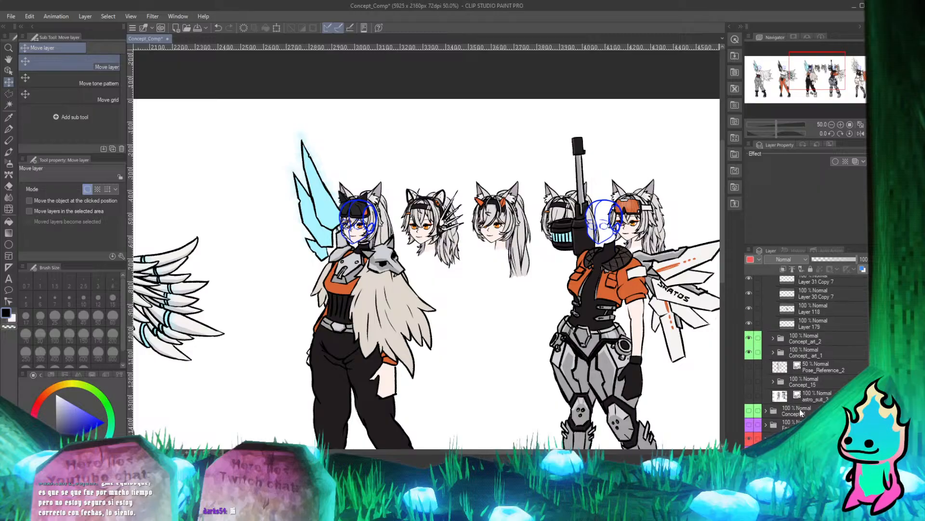
scroll(802, 410, down, 2)
drag(801, 408, 803, 305)
scroll(806, 343, up, 4)
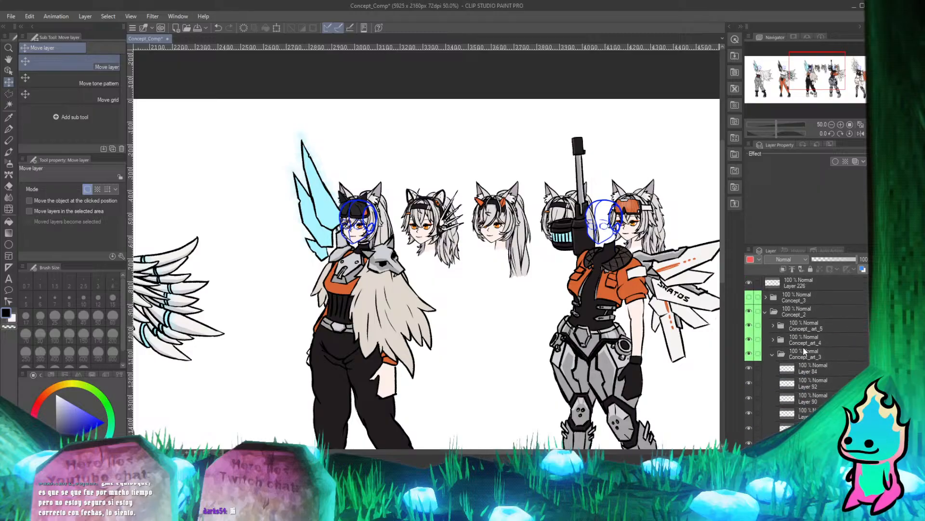
scroll(805, 347, down, 5)
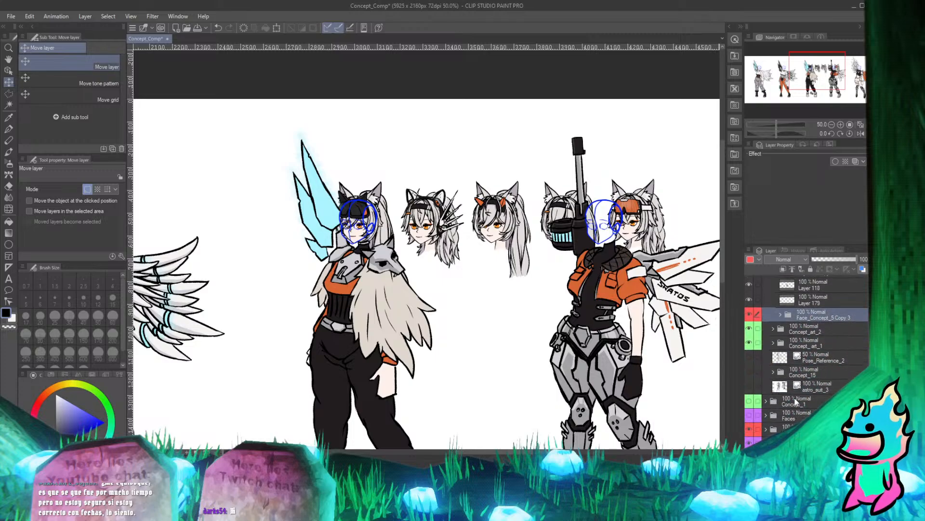
click(749, 442)
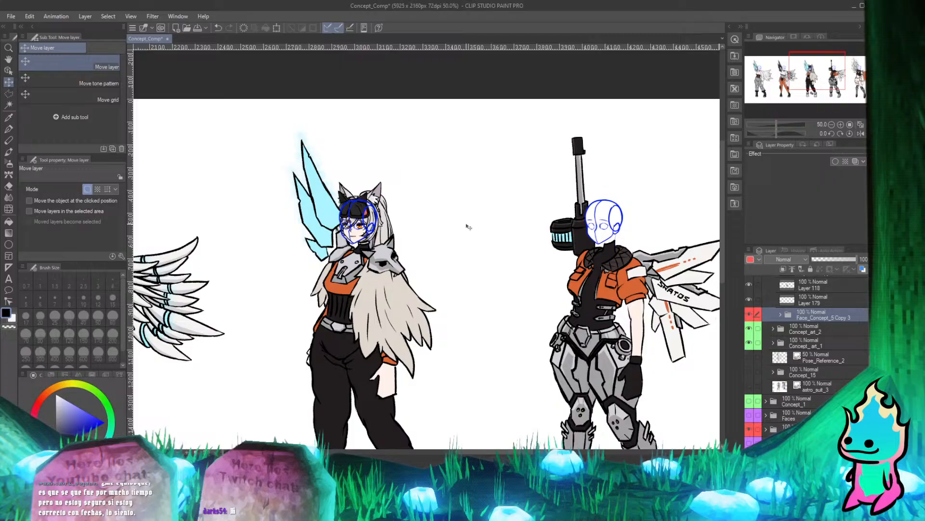
Examine how the mirrored head lines up with the third character's blue head guide, collar and wing.
scroll(336, 198, up, 6)
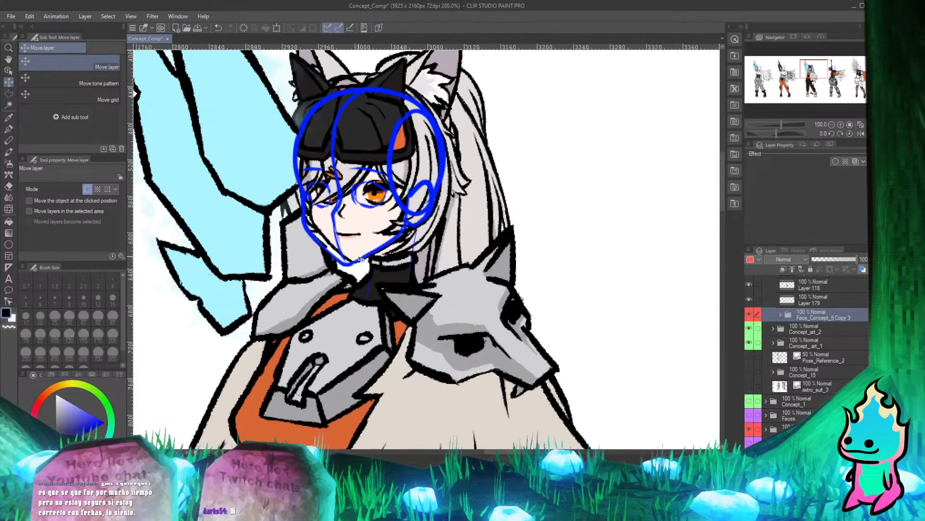
scroll(377, 194, up, 2)
scroll(366, 207, down, 3)
scroll(363, 153, up, 1)
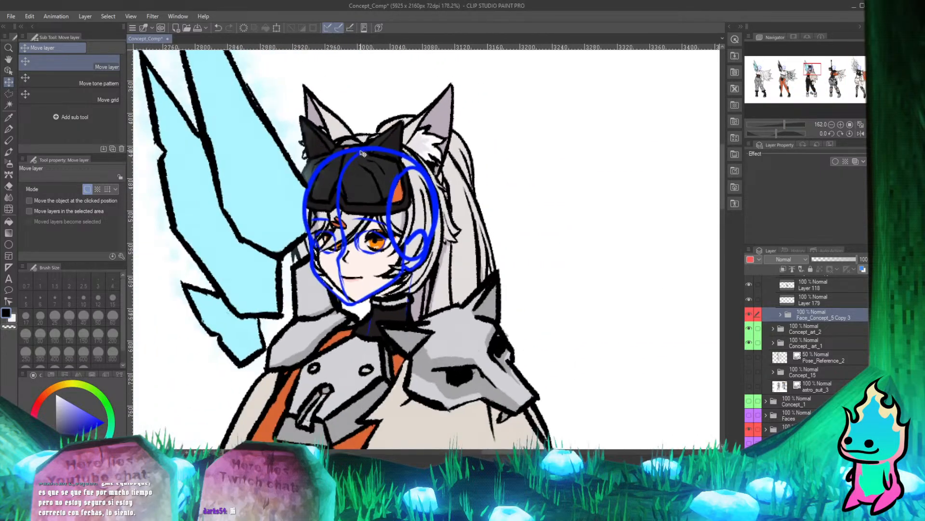
scroll(425, 208, down, 3)
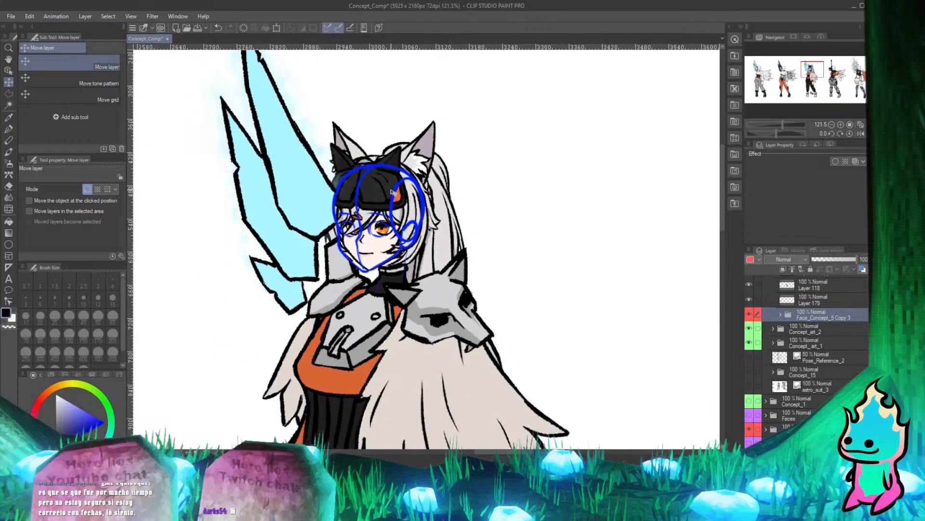
scroll(425, 208, up, 3)
scroll(425, 209, down, 2)
scroll(367, 227, up, 4)
scroll(310, 252, down, 2)
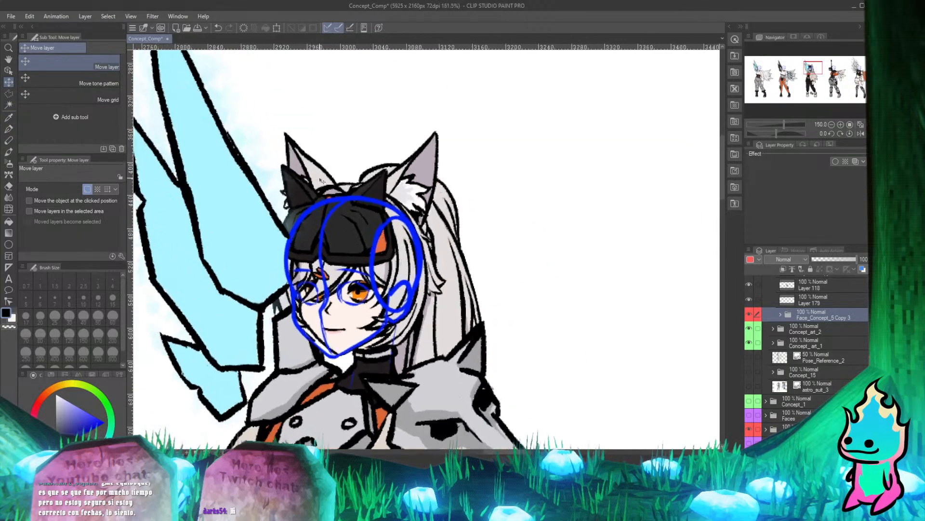
scroll(320, 236, down, 1)
scroll(320, 235, up, 1)
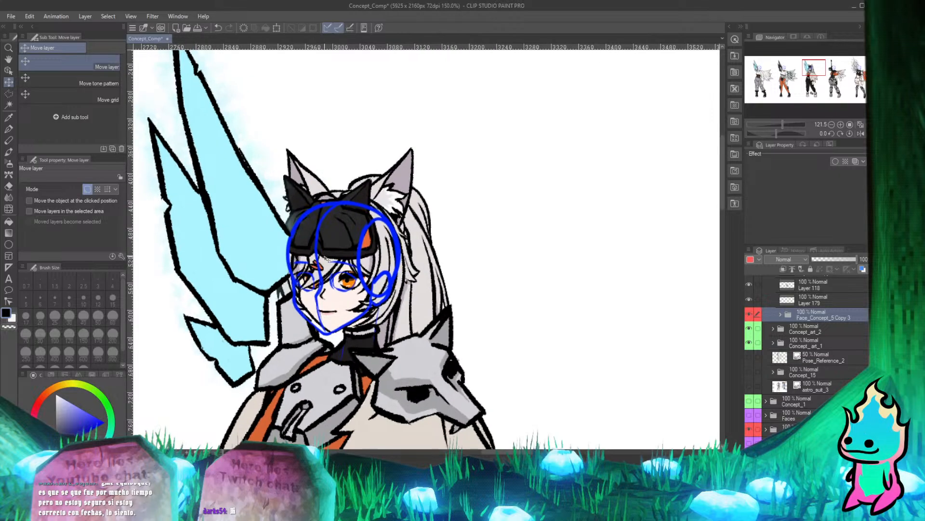
Find the third character's blue head guide by toggling layer visibility, and delete Layer 31 Copy 7 and Layer 30 Copy 7.
scroll(780, 349, up, 2)
scroll(780, 350, up, 2)
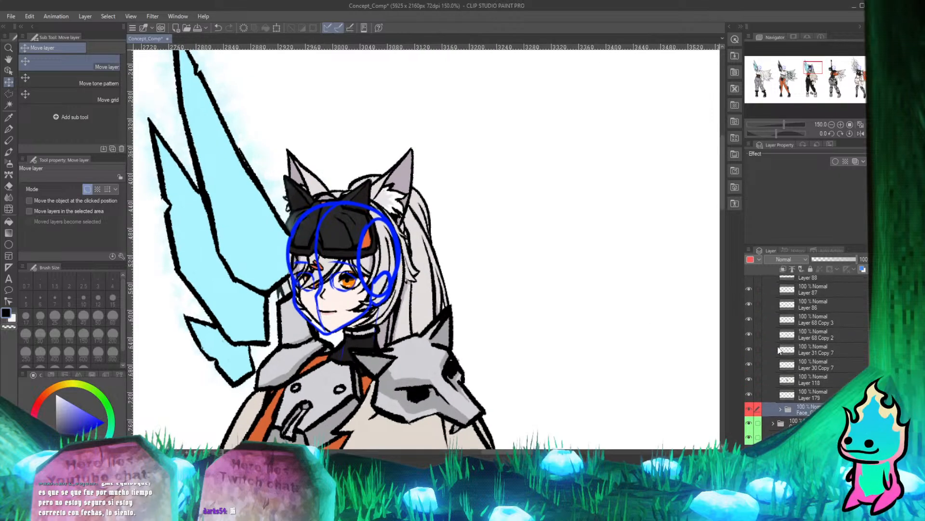
scroll(291, 246, down, 1)
scroll(291, 246, up, 1)
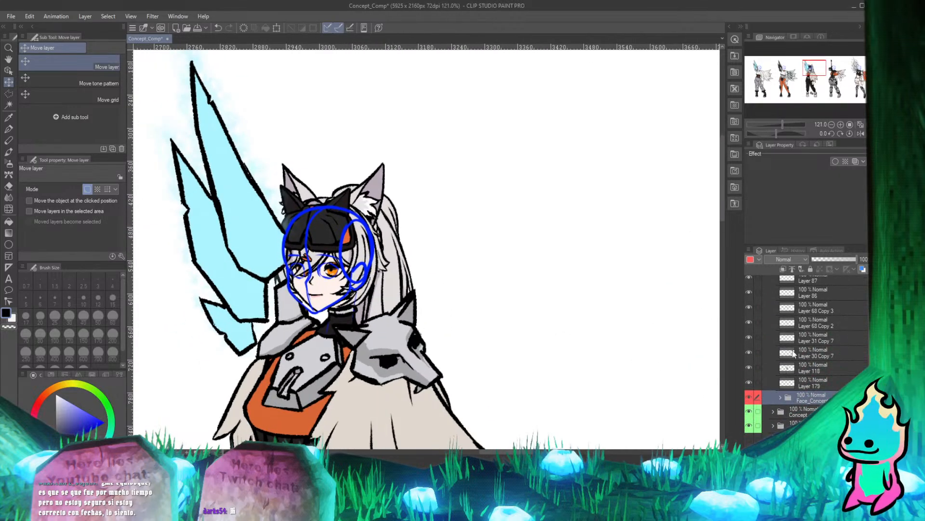
click(750, 321)
click(750, 321)
click(749, 307)
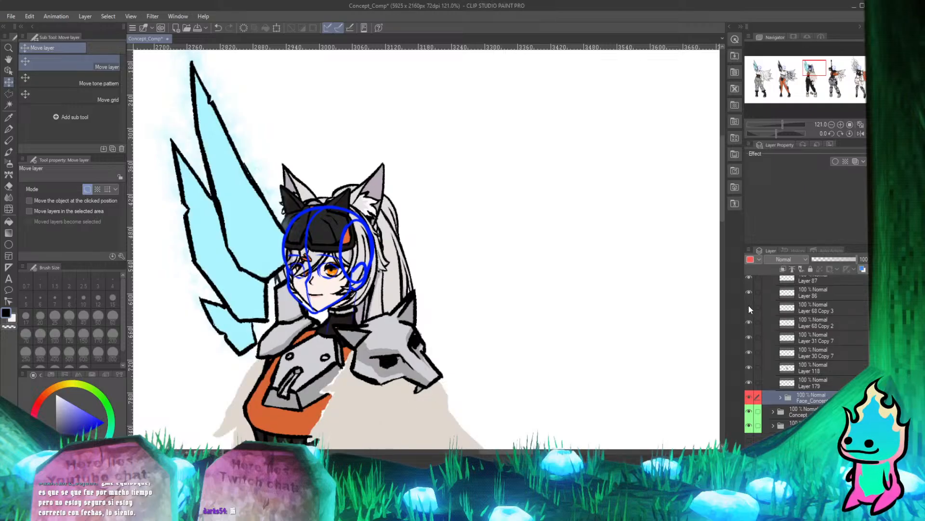
click(749, 307)
click(749, 337)
click(749, 337)
click(749, 338)
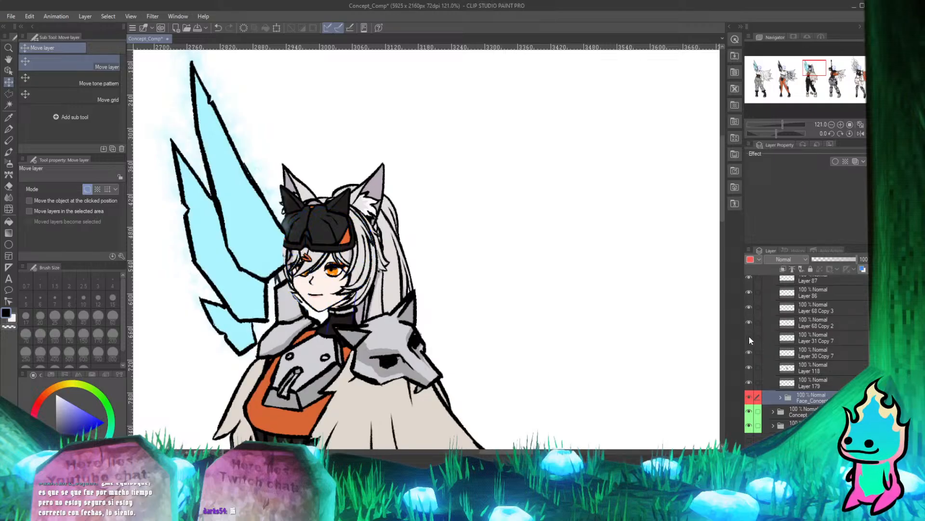
click(801, 337)
ctrl+click(795, 352)
key(Delete)
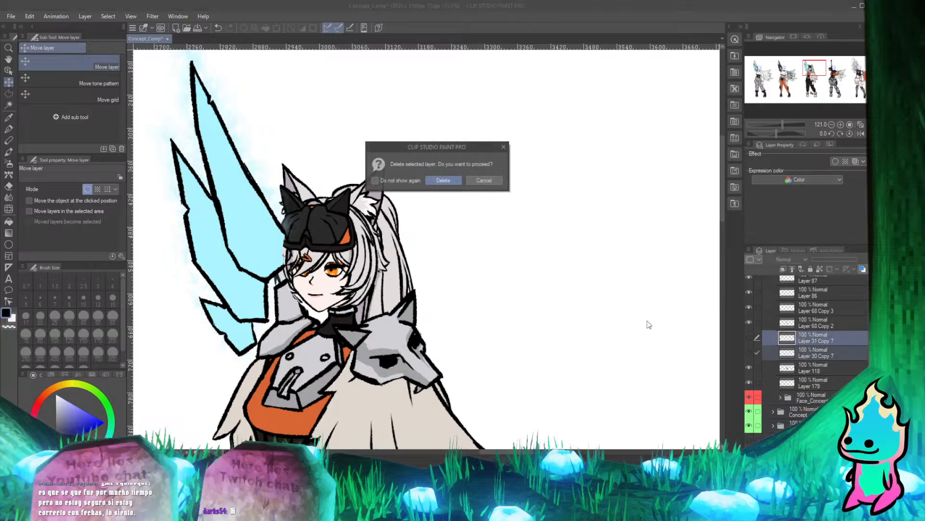
click(443, 181)
Examine the third character's head without the guide, checking the face, hair, goggles and neck against the wing and armor.
scroll(314, 268, up, 3)
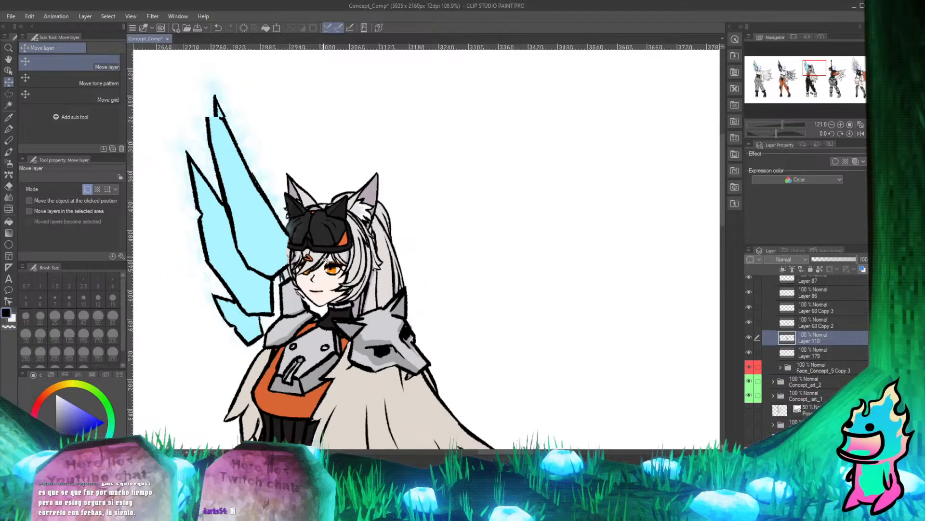
scroll(336, 288, up, 4)
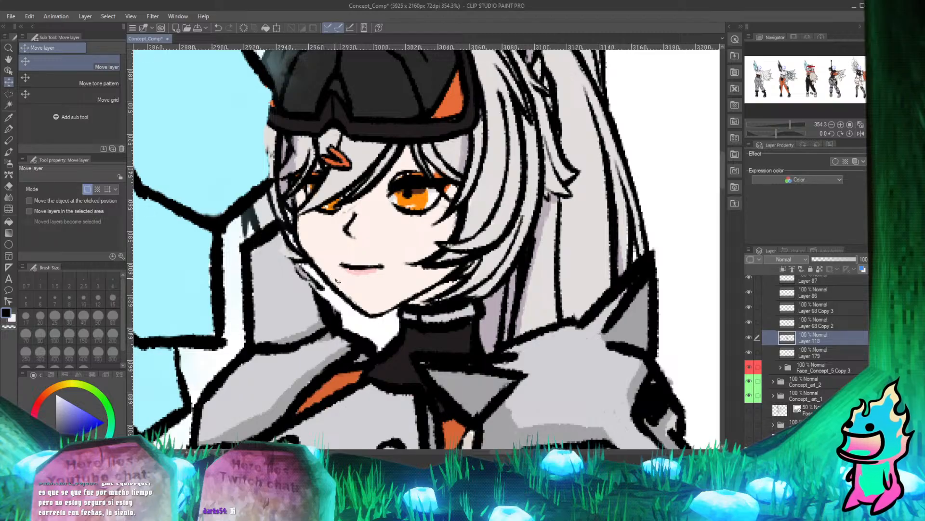
scroll(340, 282, down, 3)
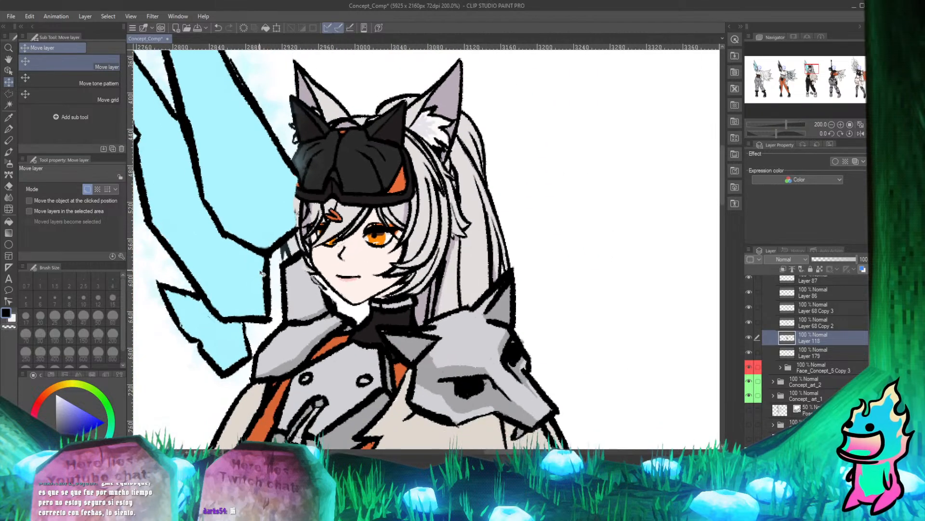
scroll(328, 245, down, 3)
scroll(320, 232, up, 3)
scroll(304, 236, down, 2)
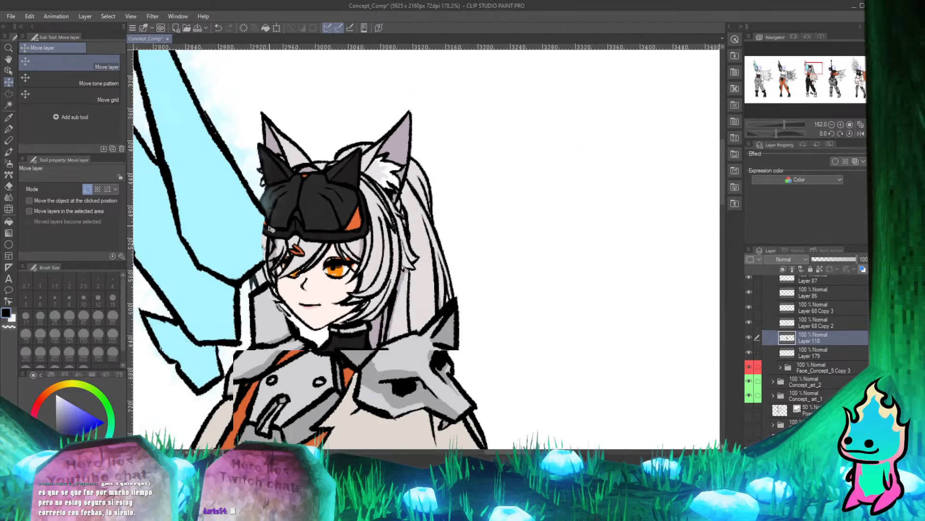
scroll(296, 232, up, 1)
scroll(269, 224, down, 2)
scroll(302, 240, up, 1)
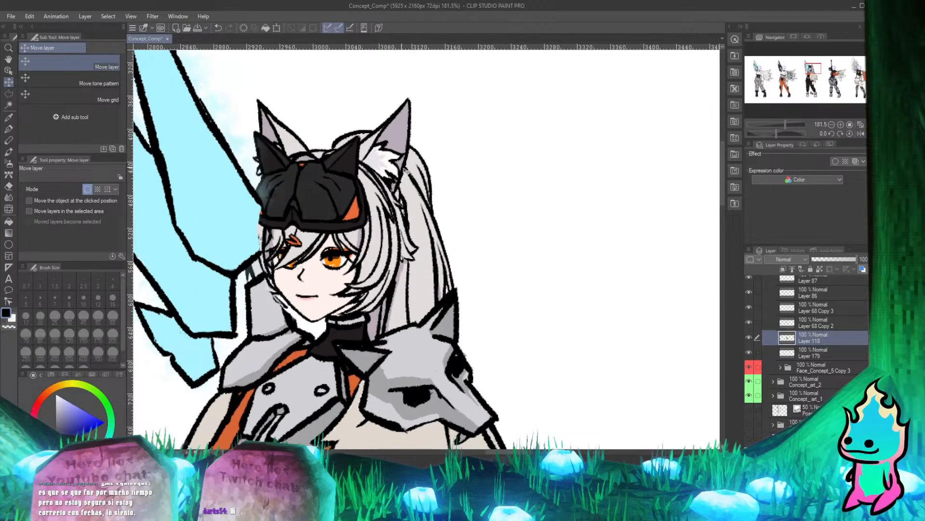
scroll(456, 277, down, 3)
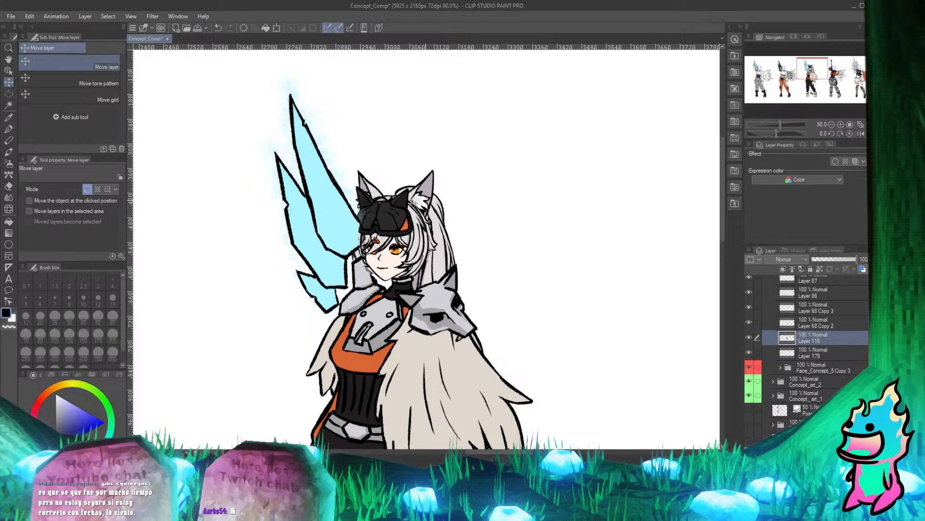
scroll(395, 270, up, 3)
Identify the layer holding the wing and collar outlines, Layer 68 Copy 2, and lower its opacity to 38%.
scroll(770, 373, up, 1)
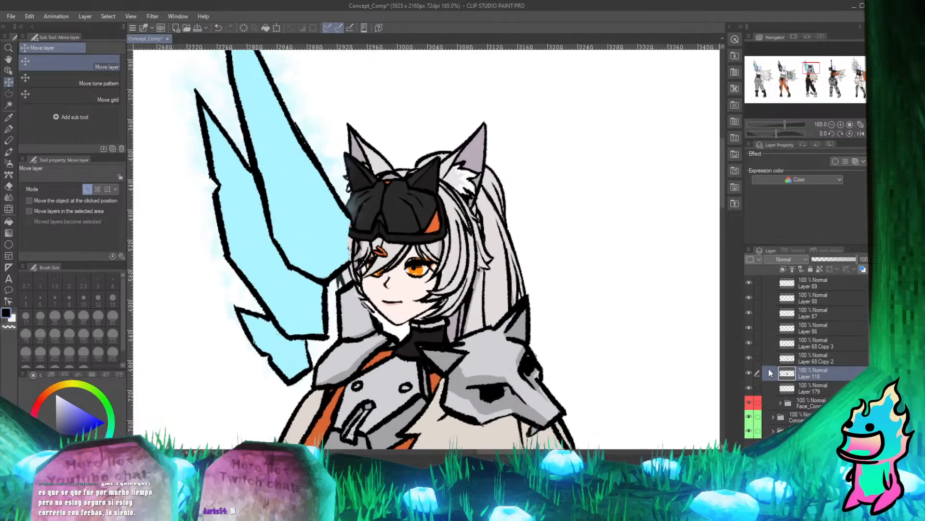
click(748, 358)
click(748, 357)
click(748, 357)
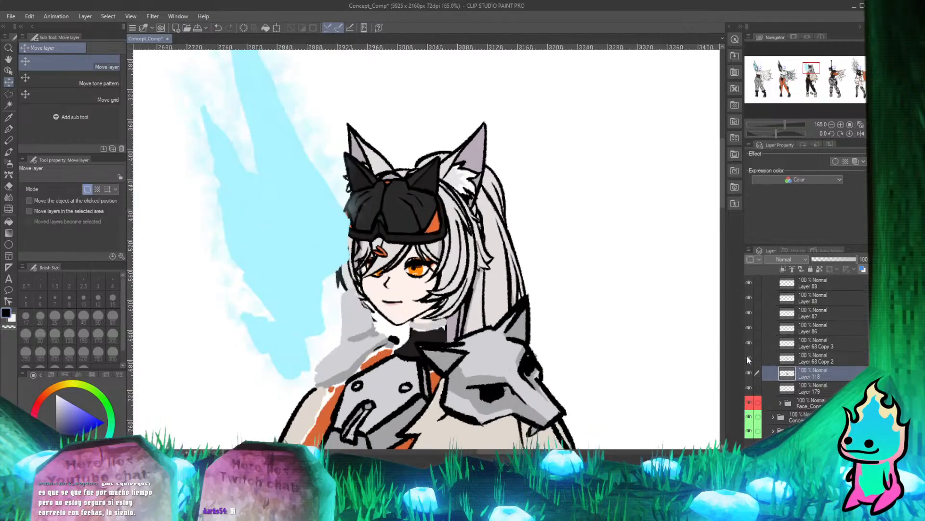
click(747, 358)
click(814, 357)
click(849, 259)
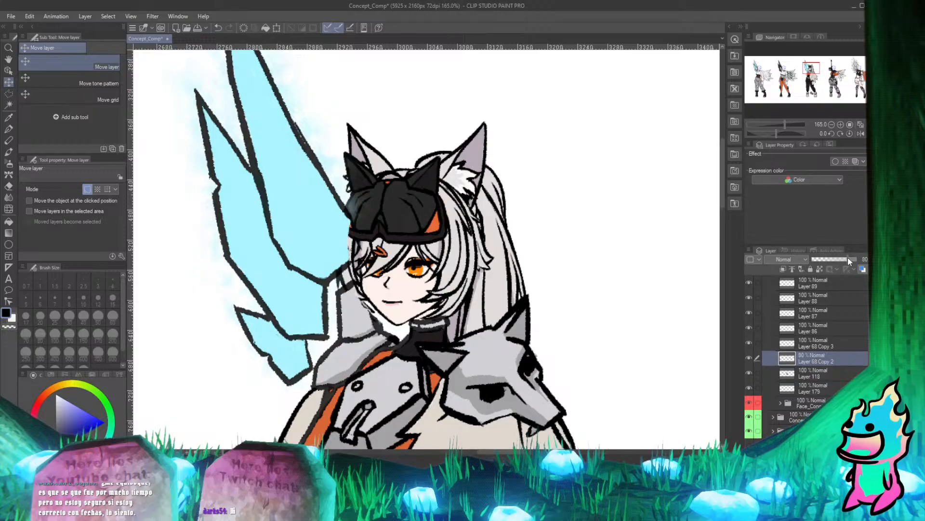
drag(832, 258, 829, 258)
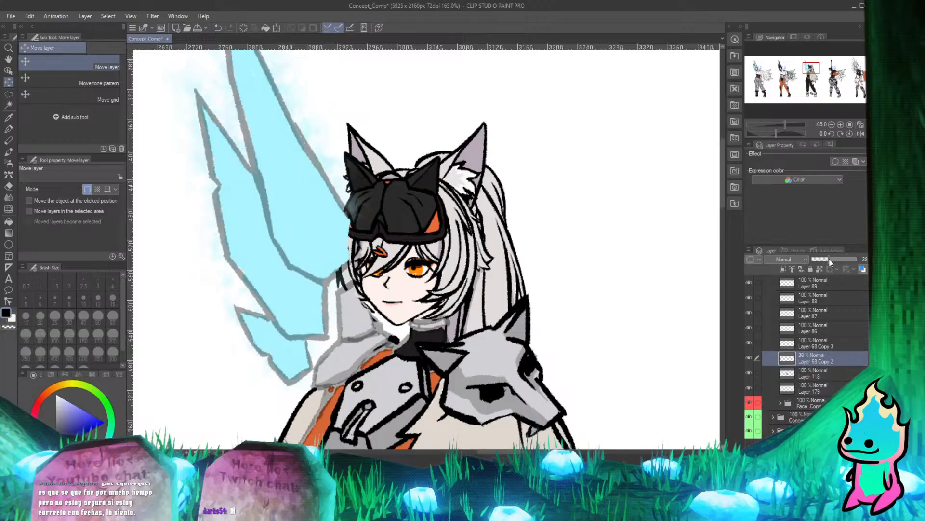
Erase the wing outline on Layer 68 Copy 2 where it overlaps the third character's goggles and side hair.
click(8, 128)
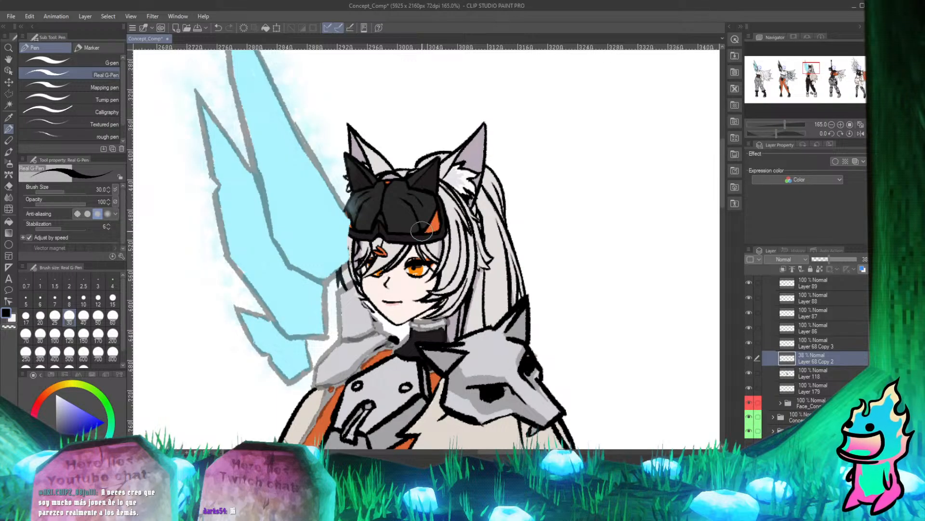
scroll(362, 246, up, 1)
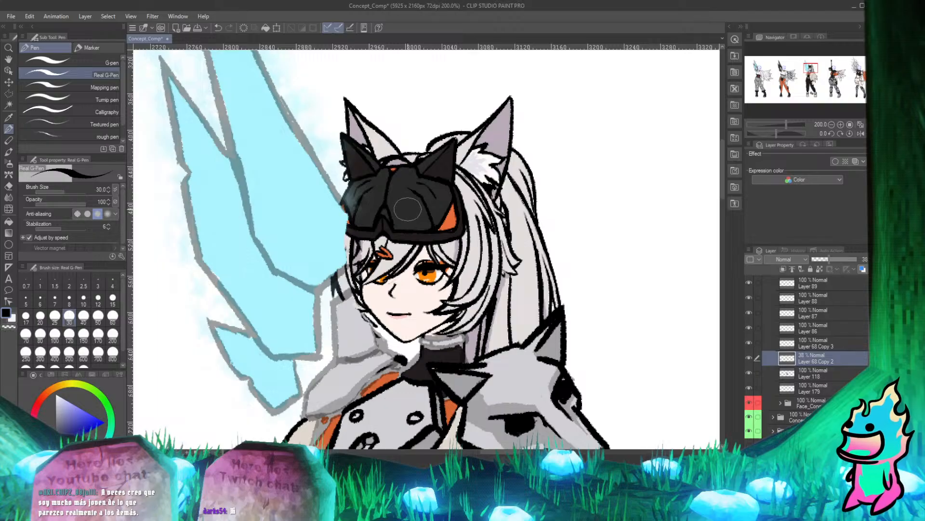
scroll(408, 209, up, 2)
scroll(376, 203, down, 4)
scroll(339, 197, up, 5)
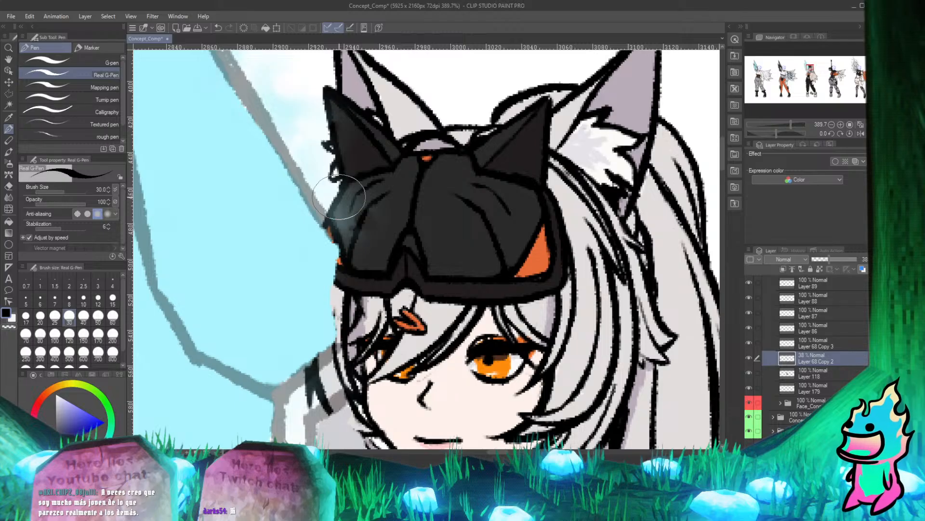
scroll(340, 197, down, 3)
scroll(268, 213, up, 3)
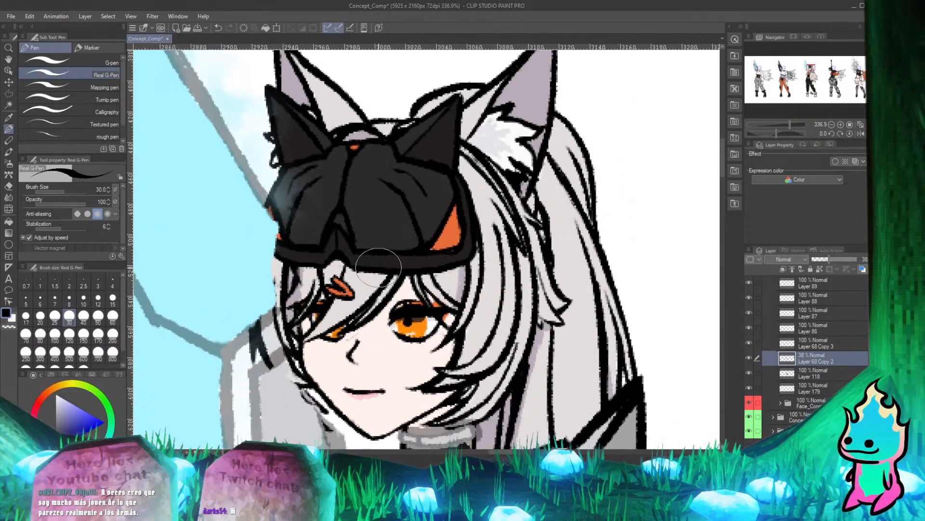
key(e)
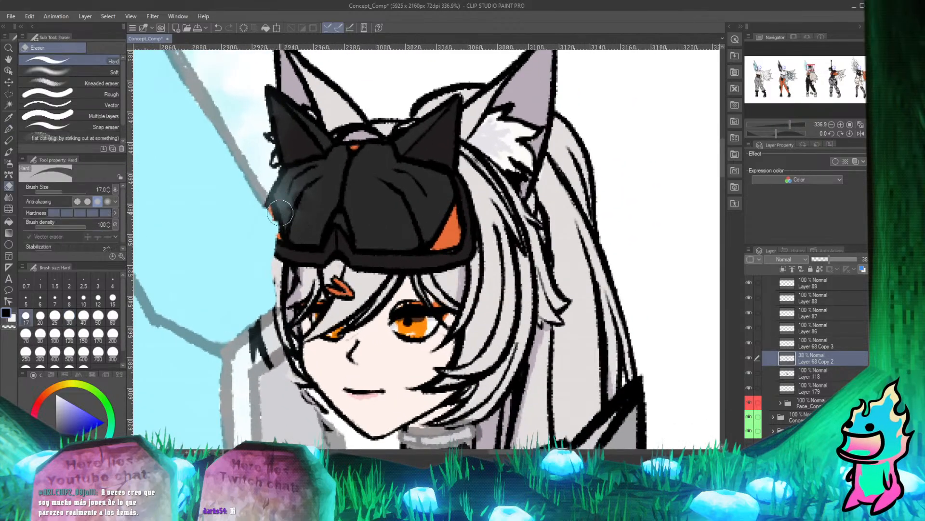
key(p)
key(e)
key(p)
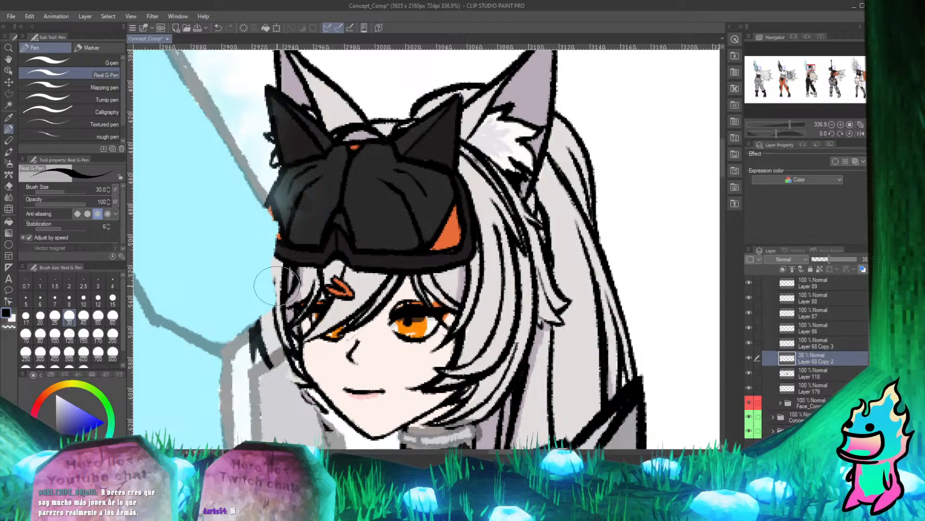
Clean up the collar outline on Layer 68 Copy 2 where it crosses the hair strands beside the face.
scroll(277, 285, down, 4)
scroll(271, 306, up, 3)
scroll(244, 256, down, 1)
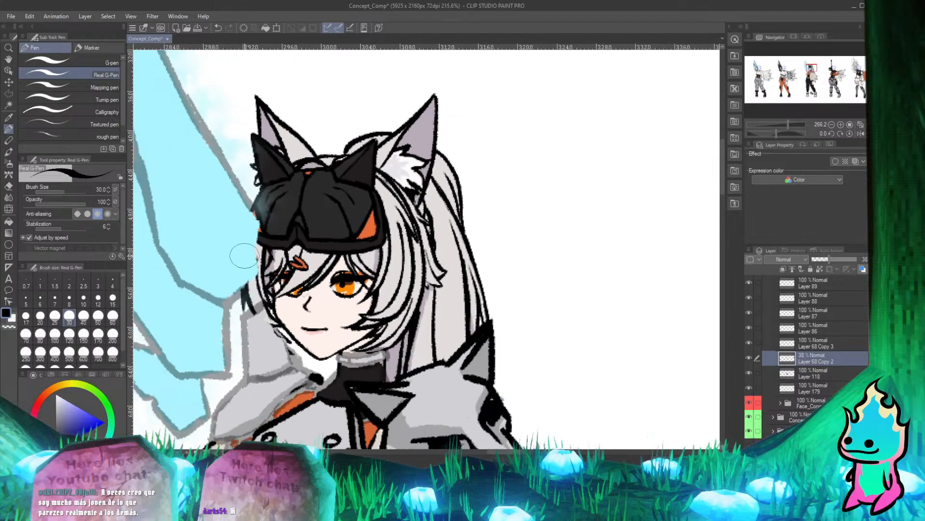
scroll(285, 259, up, 2)
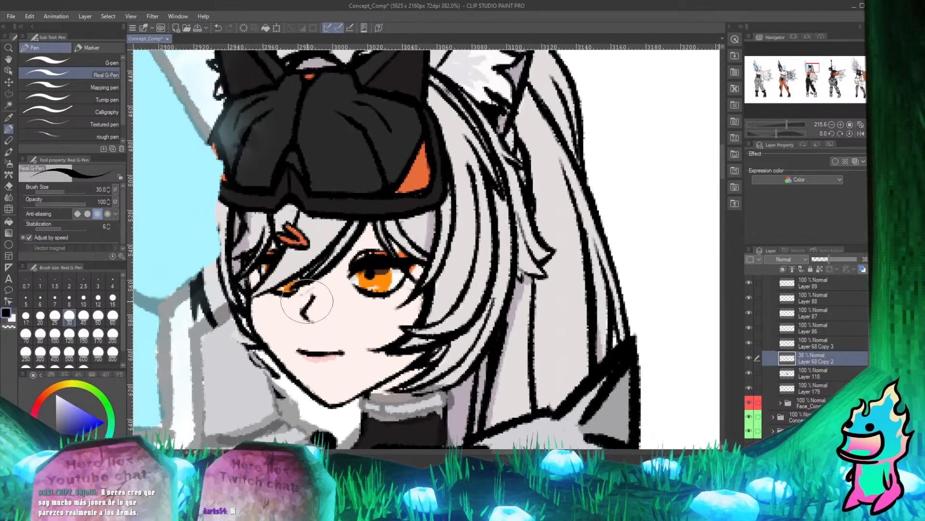
key(e)
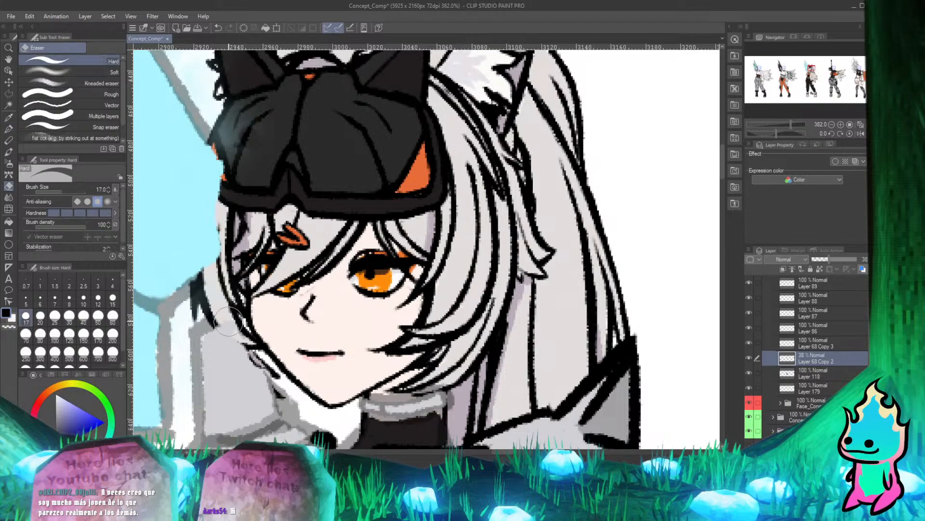
key(p)
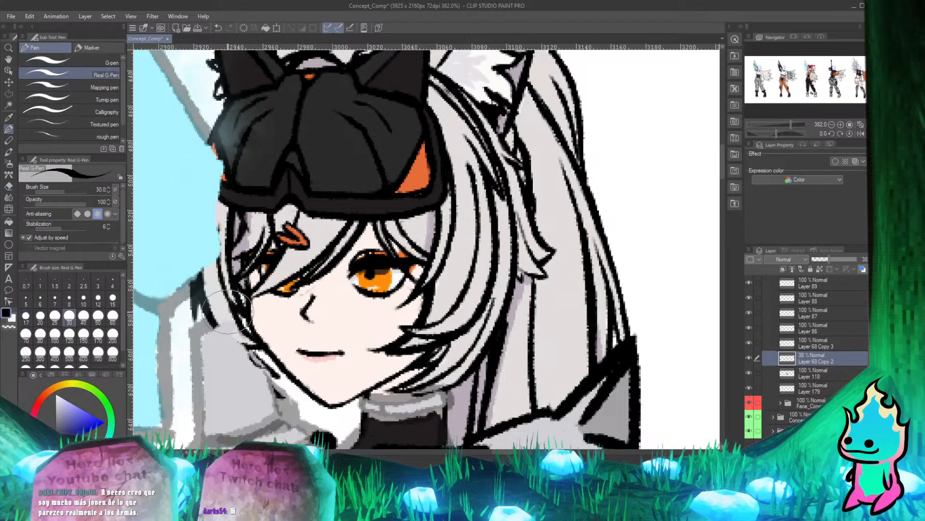
scroll(228, 311, down, 3)
scroll(219, 270, up, 1)
scroll(217, 255, down, 1)
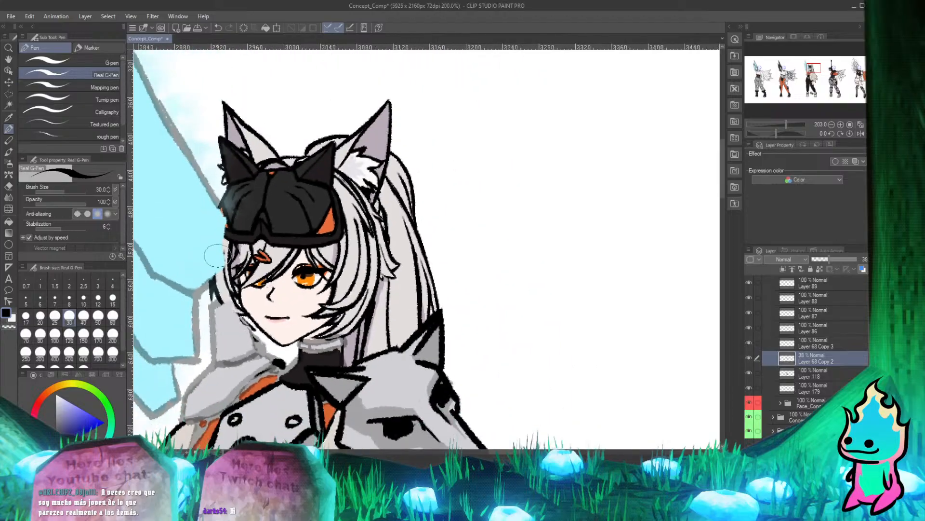
scroll(216, 255, up, 2)
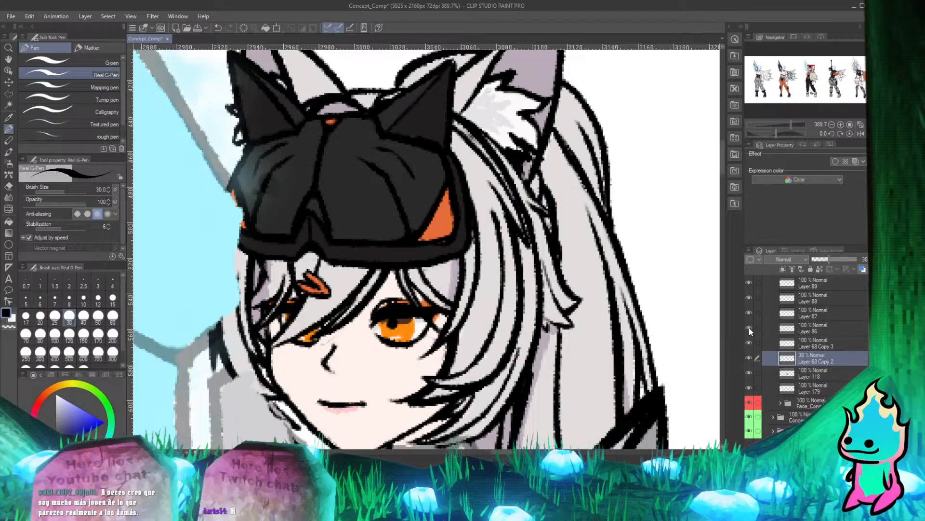
Toggle the visibility of the layers above the outlines to look for the one covering the side of the hair.
click(748, 297)
scroll(424, 282, down, 2)
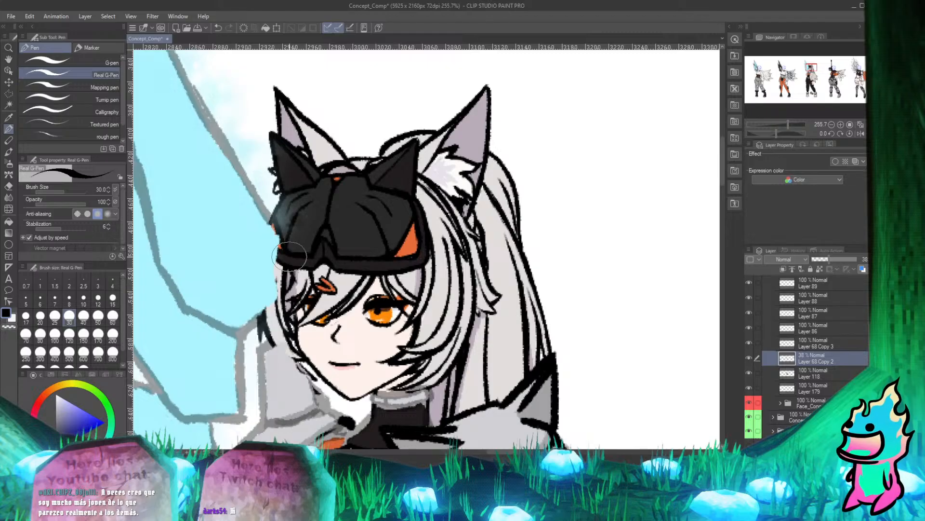
scroll(290, 253, up, 1)
click(751, 311)
click(751, 311)
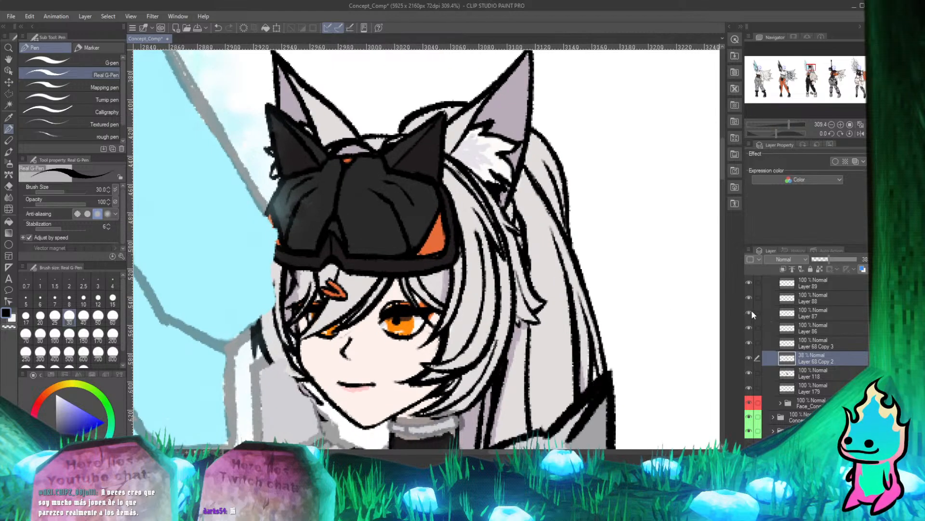
click(751, 311)
click(750, 312)
scroll(750, 358, up, 4)
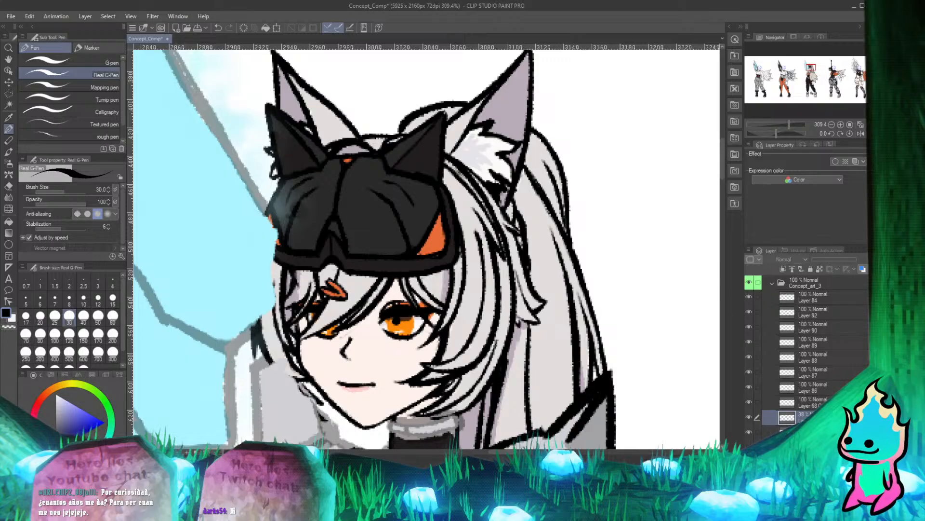
Identify Layer 118 as the wing and armor color layer by toggling its visibility, and lower its opacity to 52%.
click(748, 429)
click(747, 428)
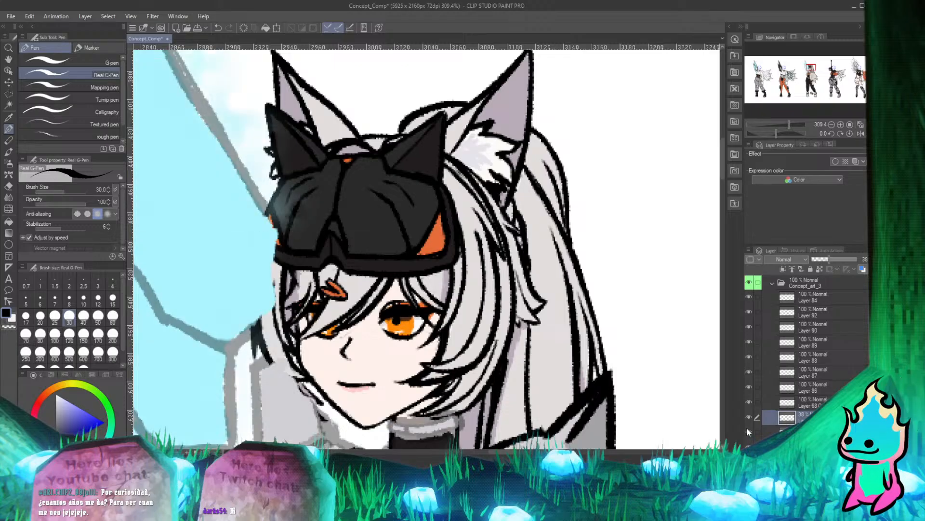
click(748, 428)
click(773, 433)
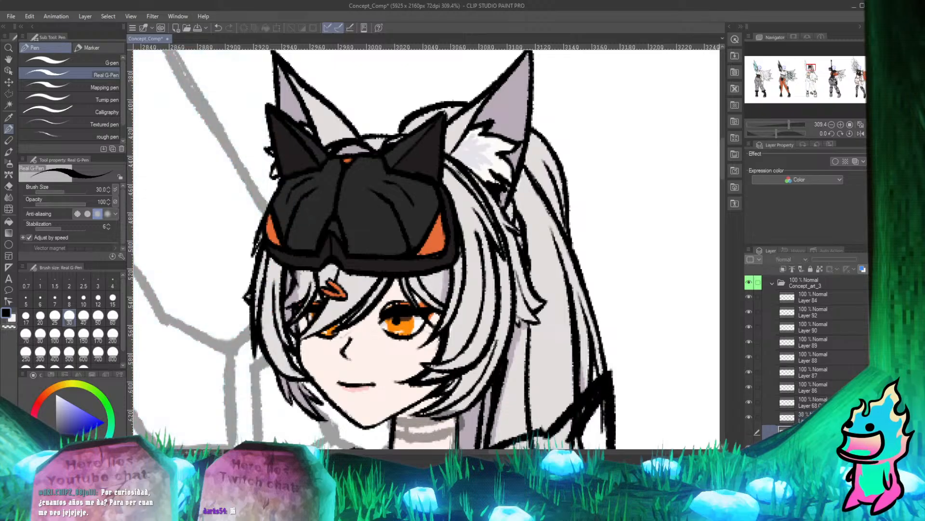
click(772, 417)
click(824, 432)
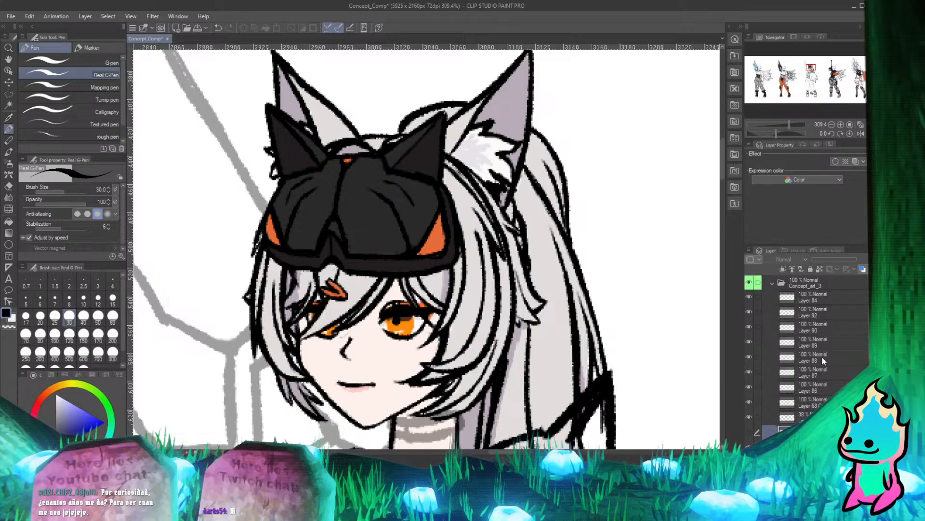
click(748, 432)
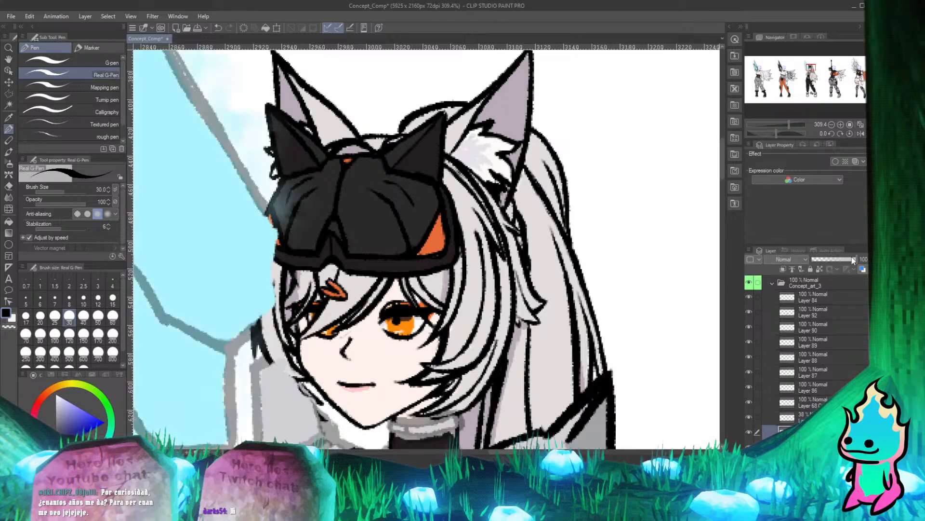
click(827, 260)
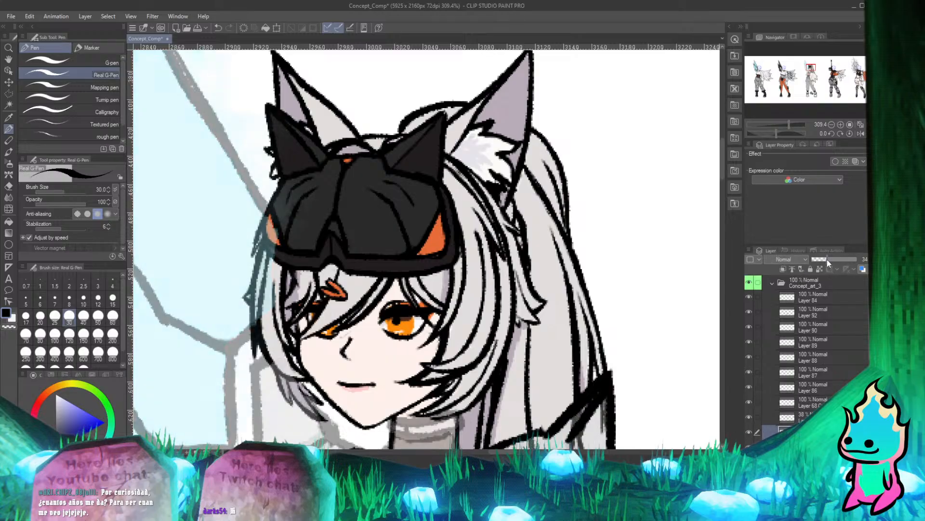
click(834, 259)
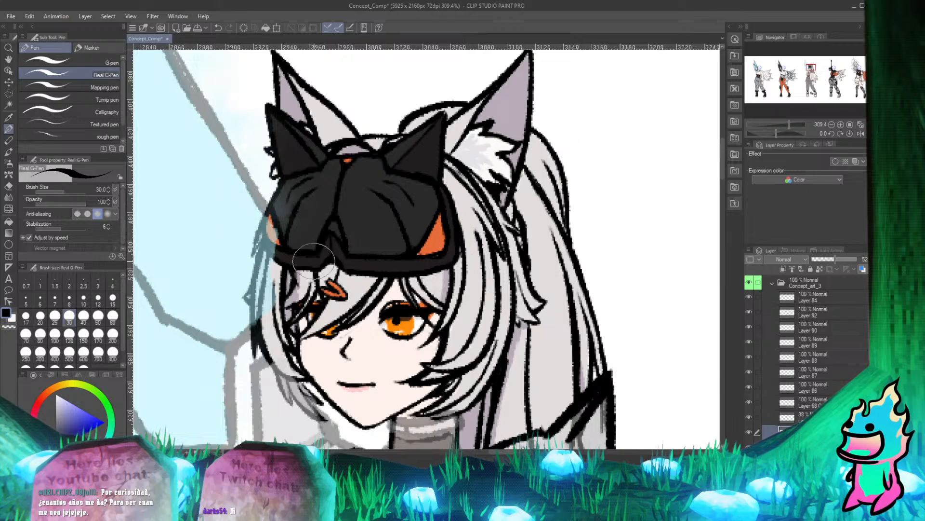
Erase the wing color on Layer 118 that covers the goggles' orange side patch and the hair strands below it.
scroll(337, 217, down, 7)
scroll(340, 337, up, 4)
scroll(332, 289, down, 4)
scroll(328, 218, up, 1)
scroll(328, 218, up, 3)
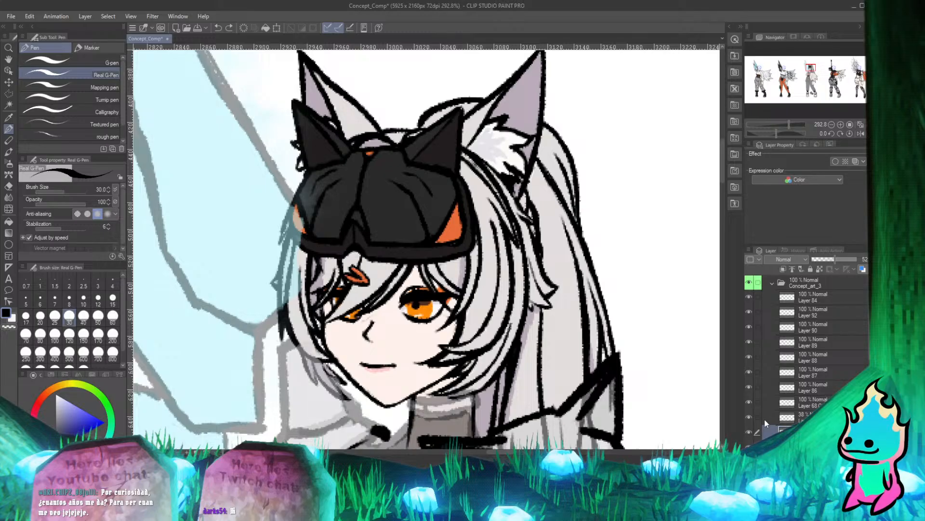
key(e)
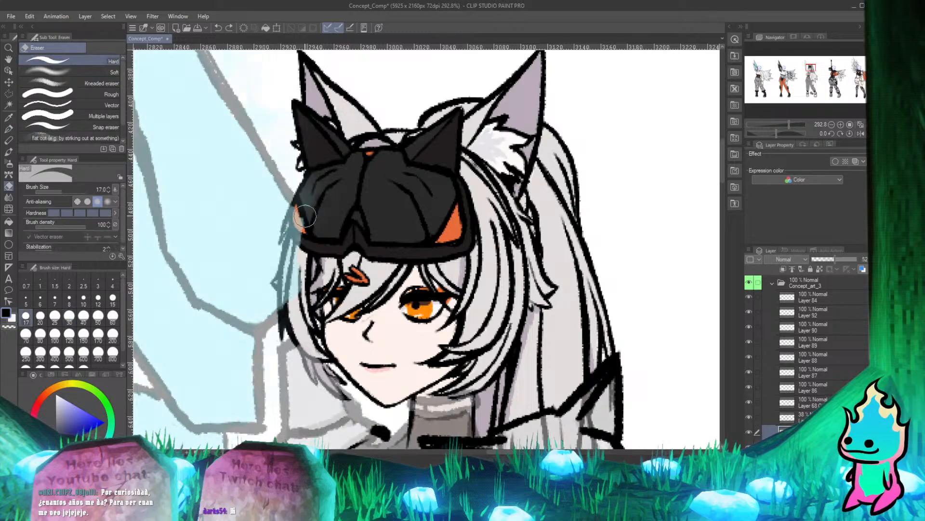
drag(297, 230, 288, 311)
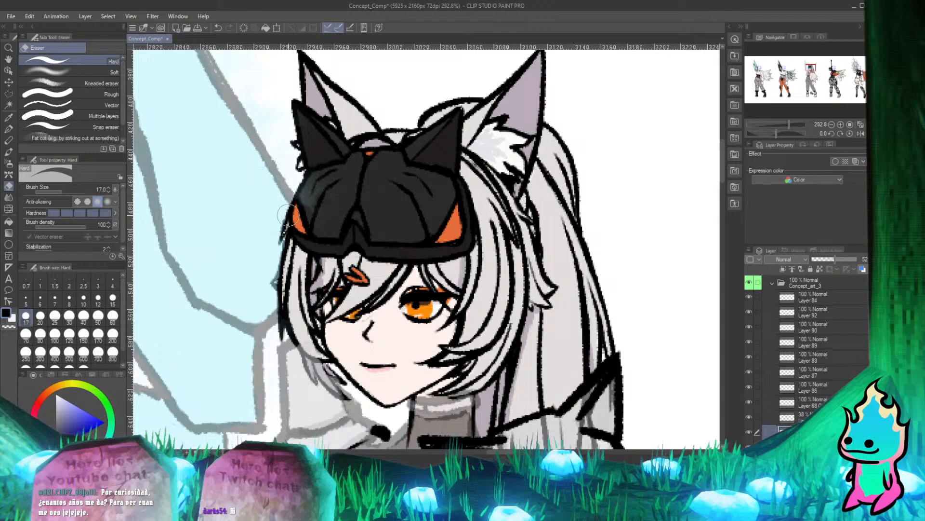
key(p)
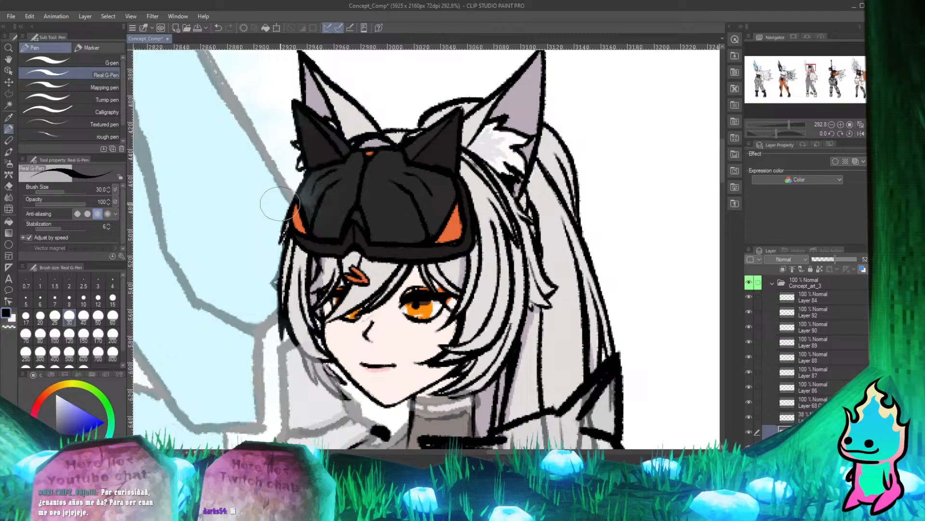
Erase the remaining pale blue wing glow over the upper part of the goggles.
scroll(280, 203, down, 6)
scroll(281, 170, up, 7)
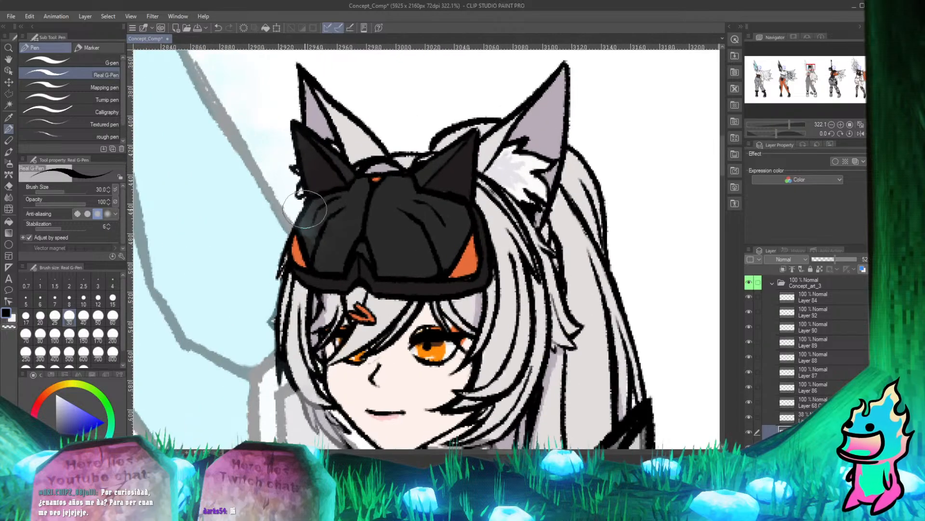
key(e)
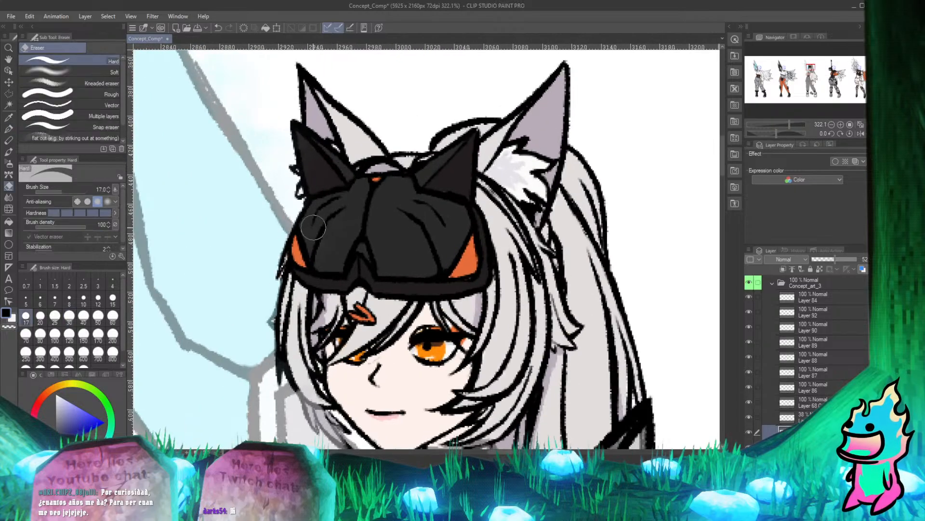
key(p)
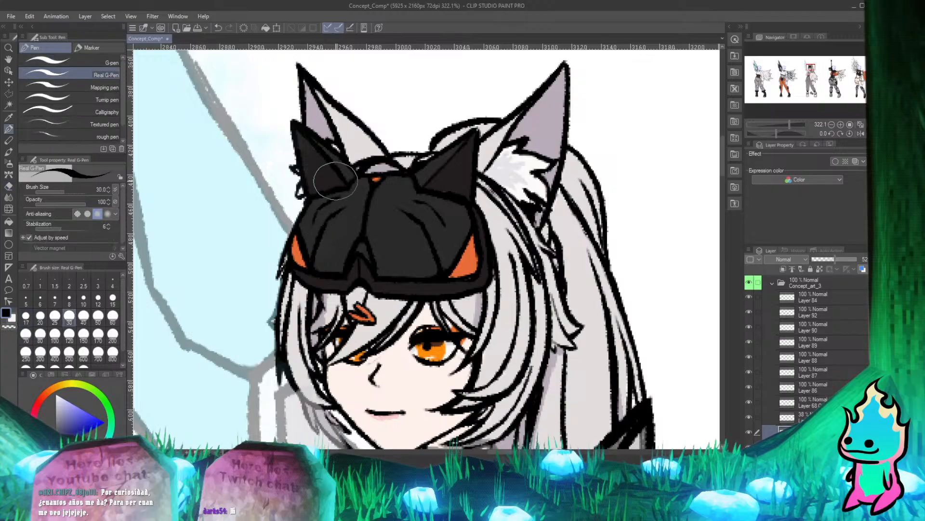
Erase the wing color along the outer edge of the side hair, including its small protruding tip.
scroll(335, 180, down, 4)
scroll(285, 294, up, 6)
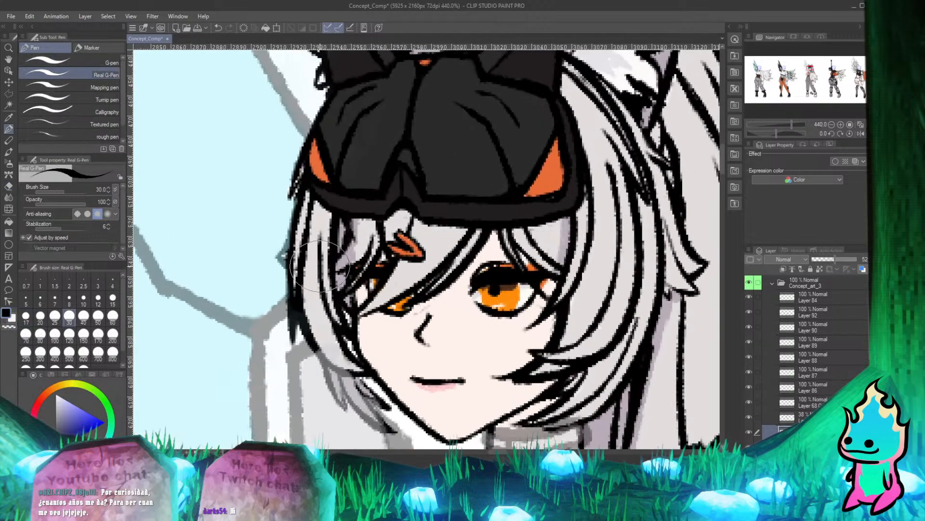
scroll(270, 275, up, 3)
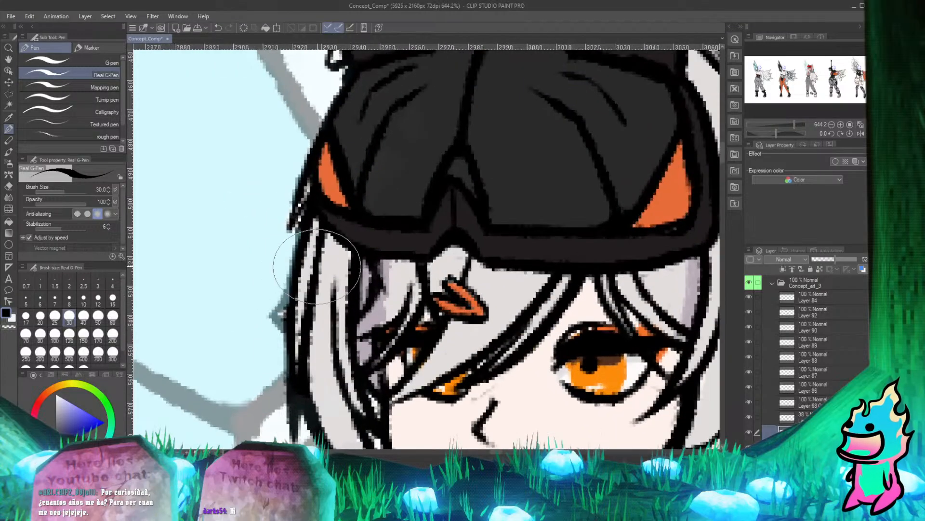
key(e)
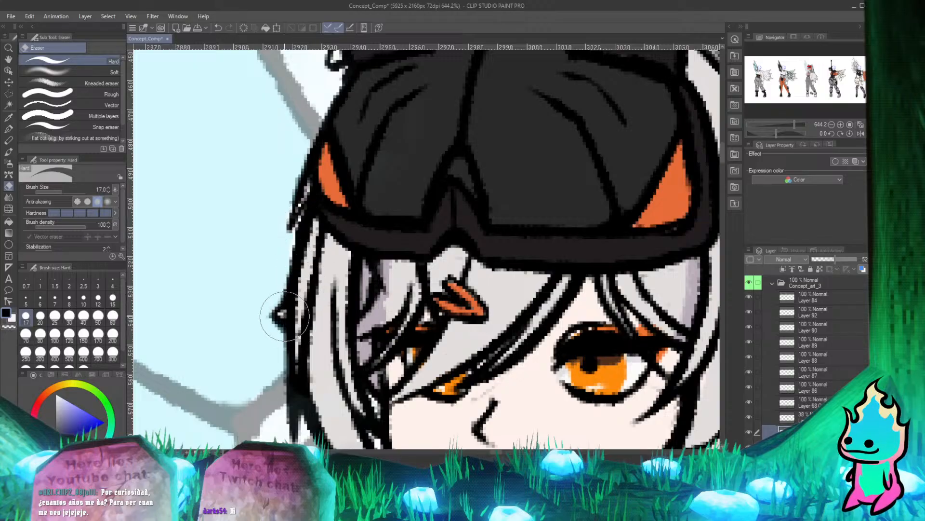
key(p)
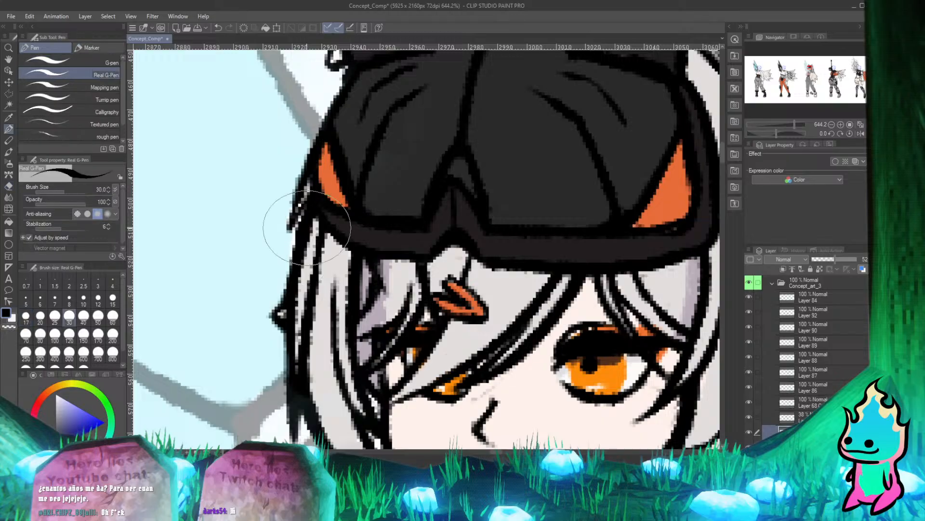
scroll(289, 217, down, 5)
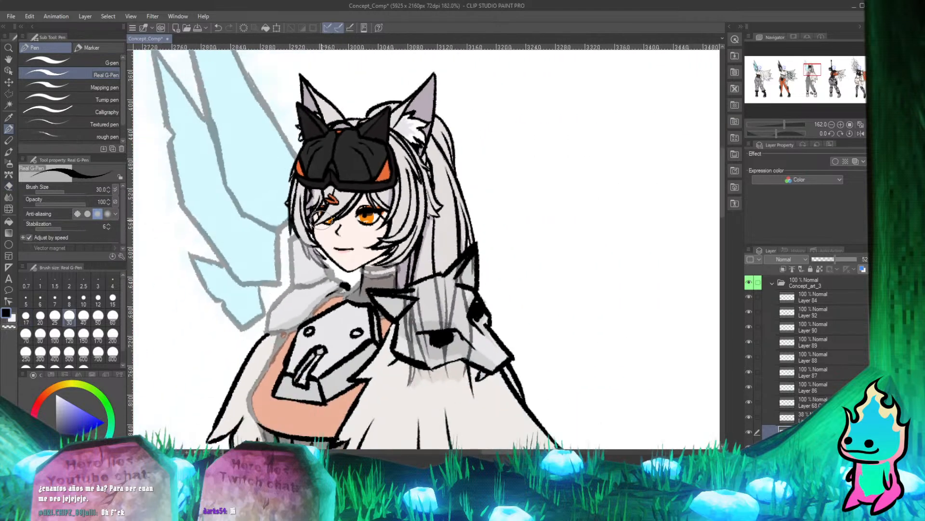
scroll(265, 205, up, 2)
scroll(263, 205, down, 1)
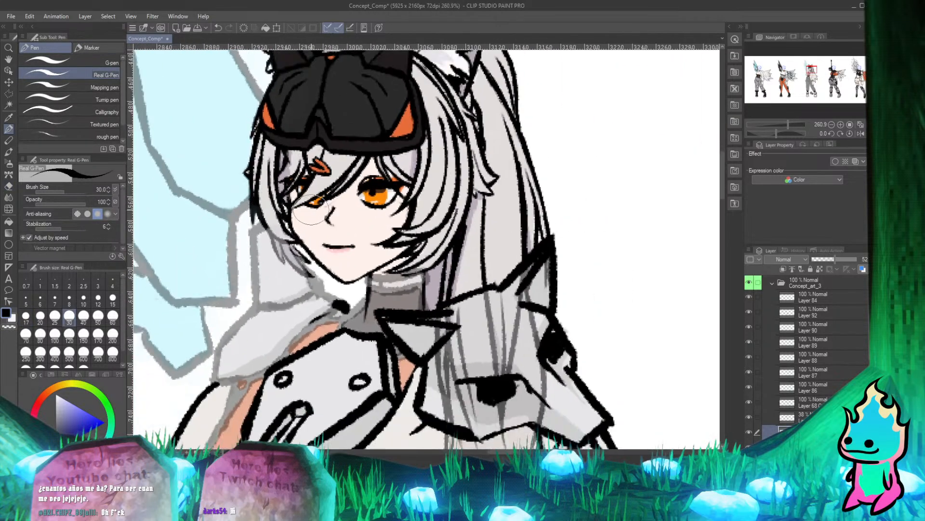
scroll(309, 212, up, 2)
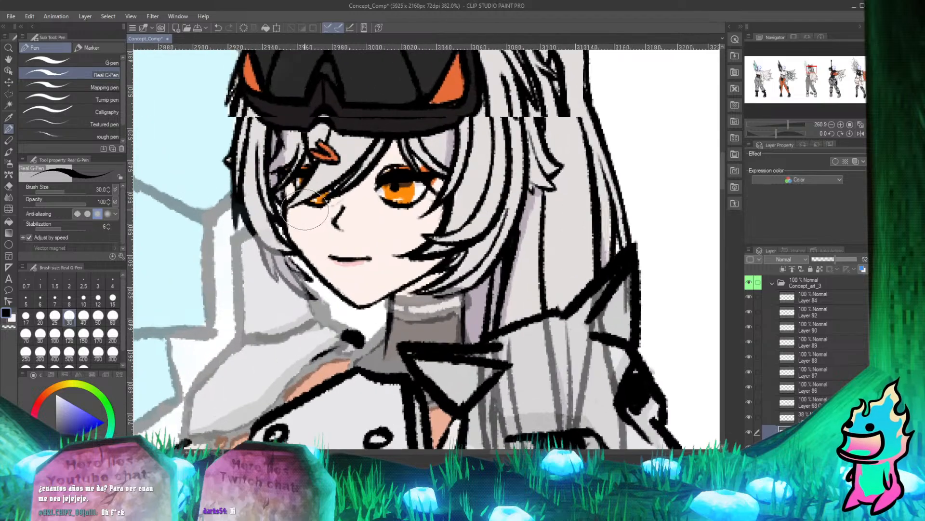
Erase the armor color covering the lower hair strands beside the character's cheek and jaw.
scroll(303, 210, down, 1)
scroll(270, 222, up, 2)
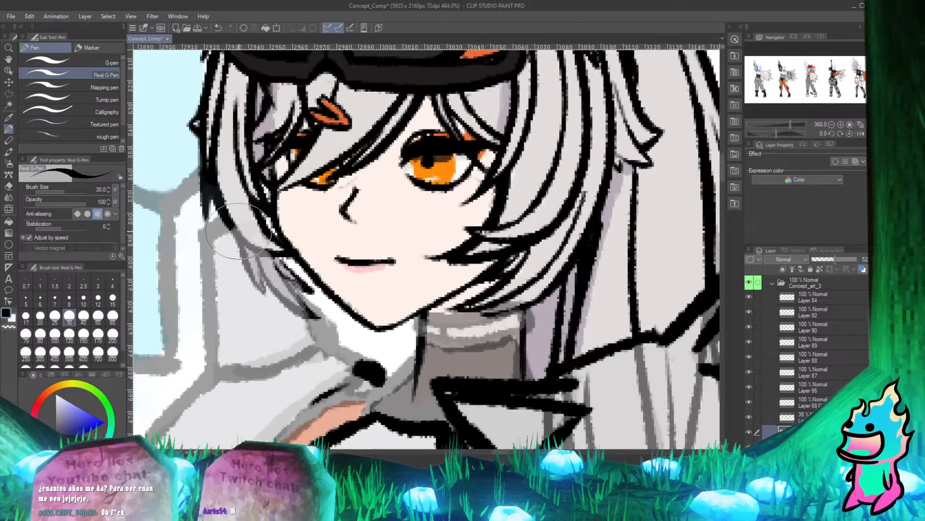
key(e)
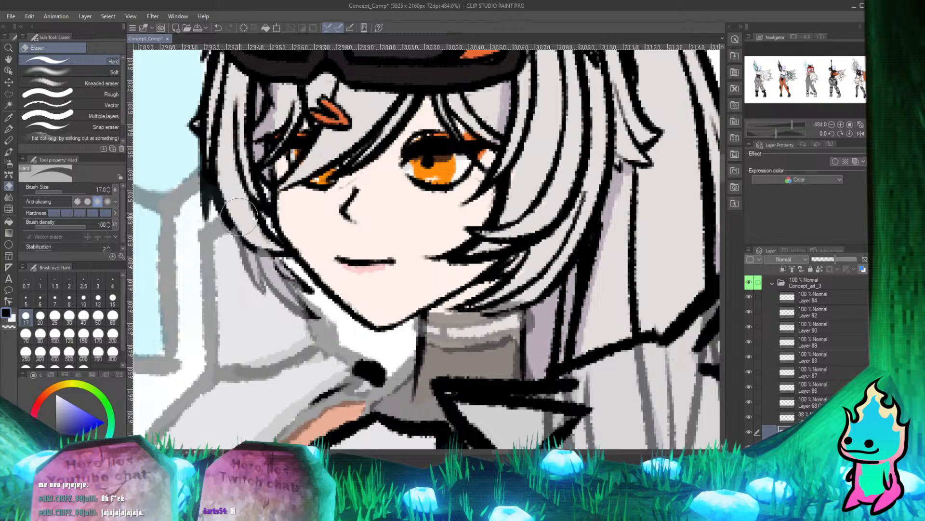
drag(244, 245, 257, 290)
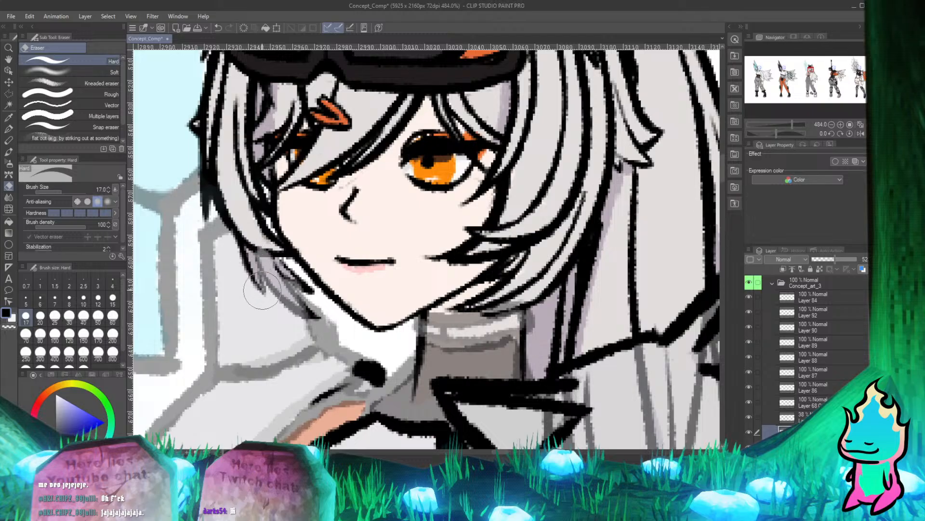
mouse_move(256, 250)
mouse_down()
mouse_move(302, 311)
mouse_move(290, 309)
mouse_move(302, 301)
mouse_move(282, 287)
mouse_move(292, 301)
mouse_move(261, 241)
mouse_move(287, 255)
mouse_move(291, 273)
mouse_up()
key(p)
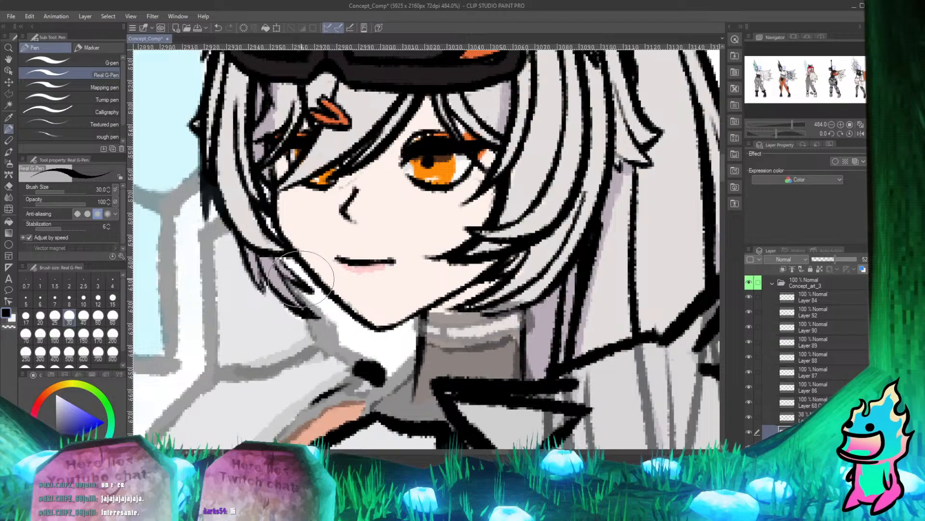
Examine the head, goggles, ears and side hair for leftover wing and armor color overlapping them.
scroll(303, 278, down, 4)
scroll(217, 190, up, 2)
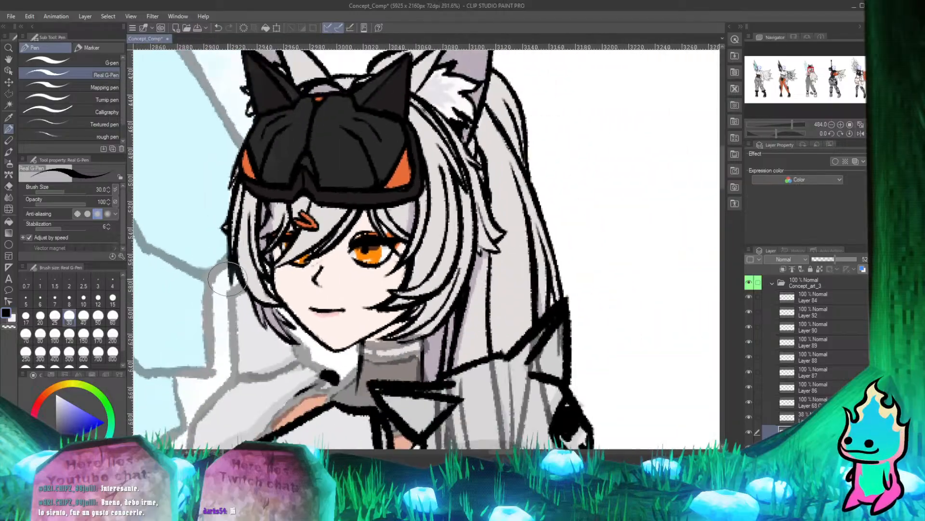
scroll(256, 186, up, 4)
scroll(266, 212, down, 5)
scroll(280, 225, up, 5)
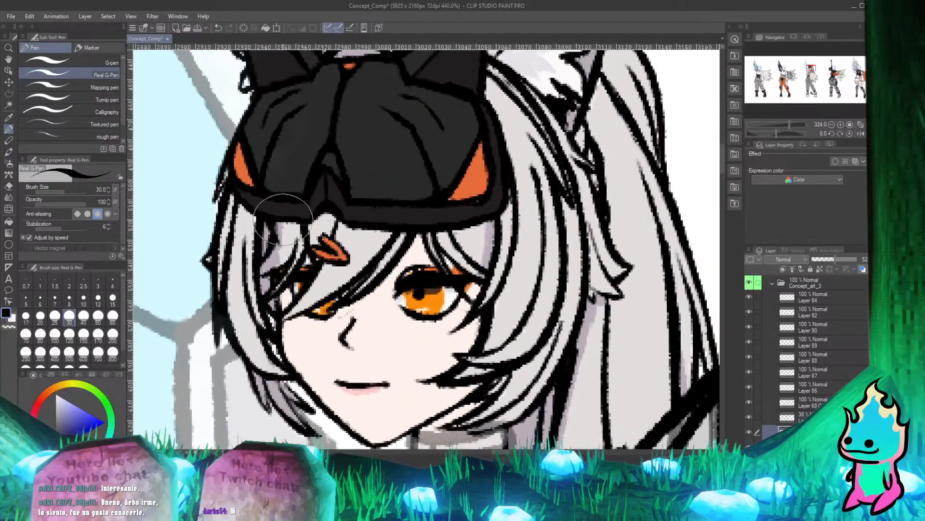
scroll(296, 333, down, 7)
scroll(295, 335, up, 3)
scroll(299, 336, down, 4)
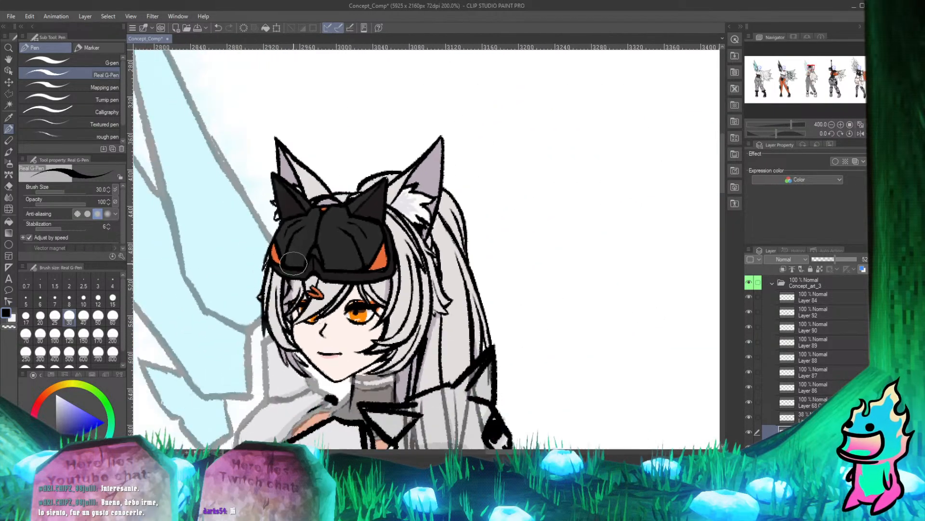
scroll(306, 337, up, 1)
scroll(309, 341, up, 2)
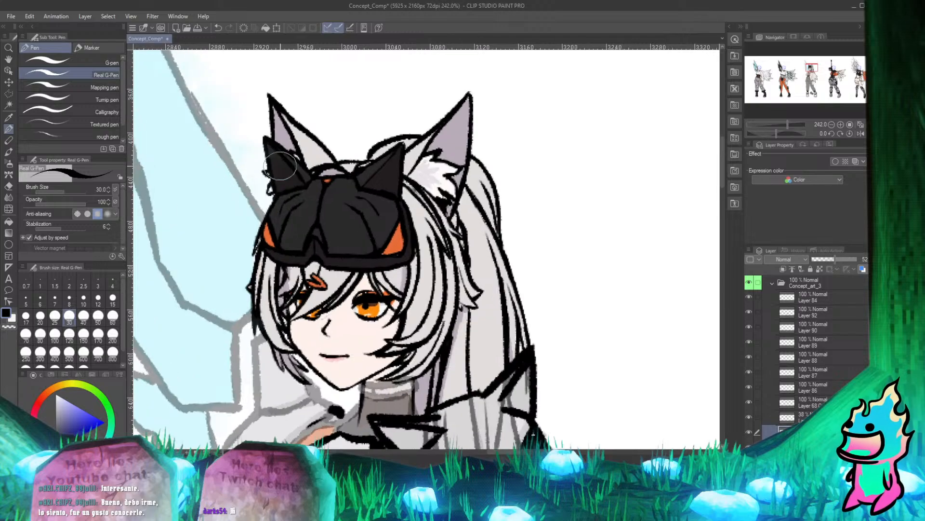
scroll(304, 155, up, 2)
scroll(293, 234, down, 3)
scroll(294, 234, up, 2)
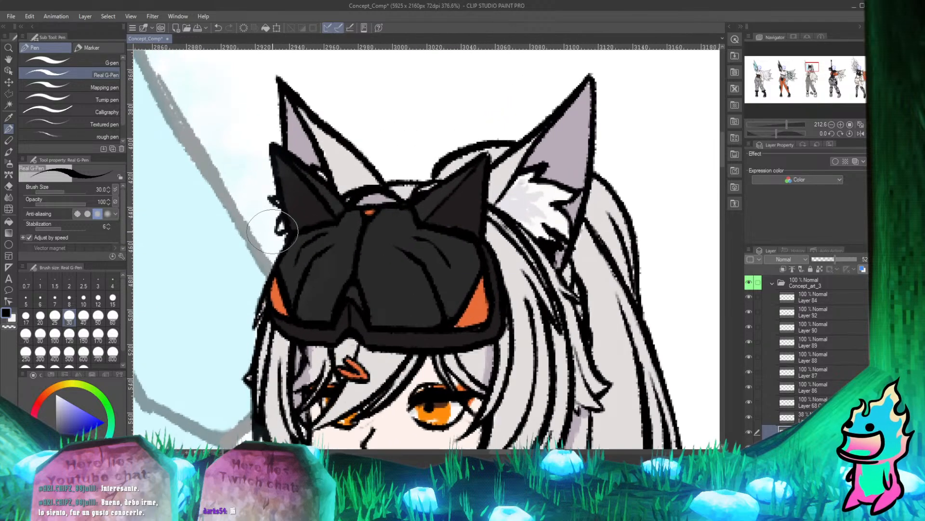
scroll(295, 238, down, 3)
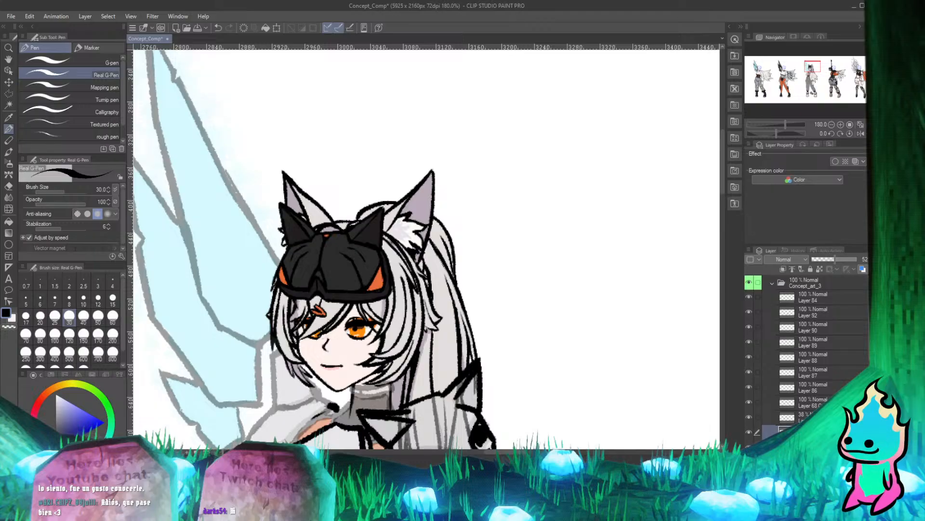
scroll(458, 213, down, 8)
scroll(402, 282, up, 16)
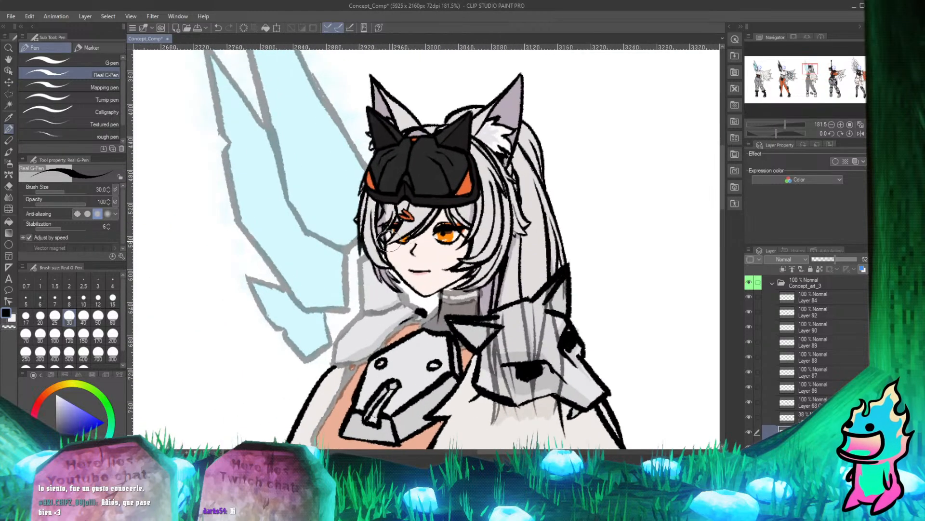
scroll(395, 276, down, 3)
scroll(333, 208, up, 2)
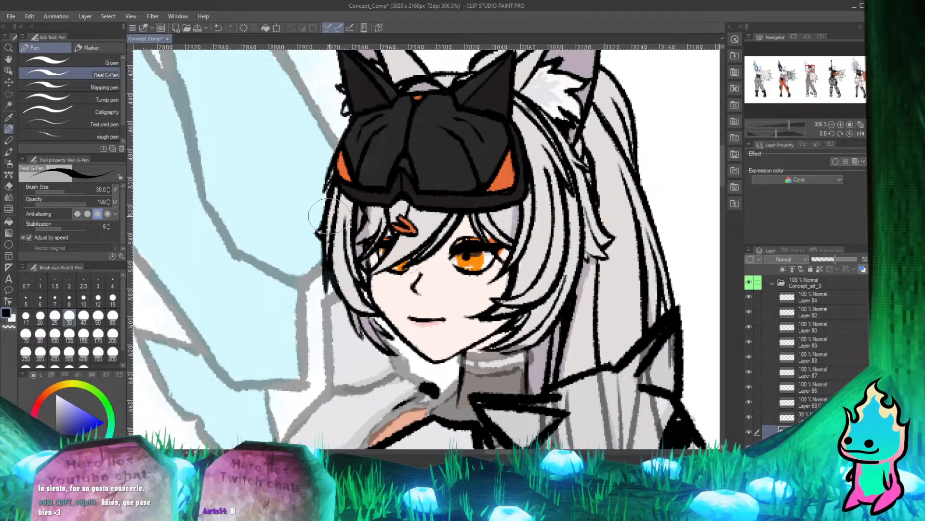
scroll(343, 217, down, 3)
scroll(343, 217, down, 1)
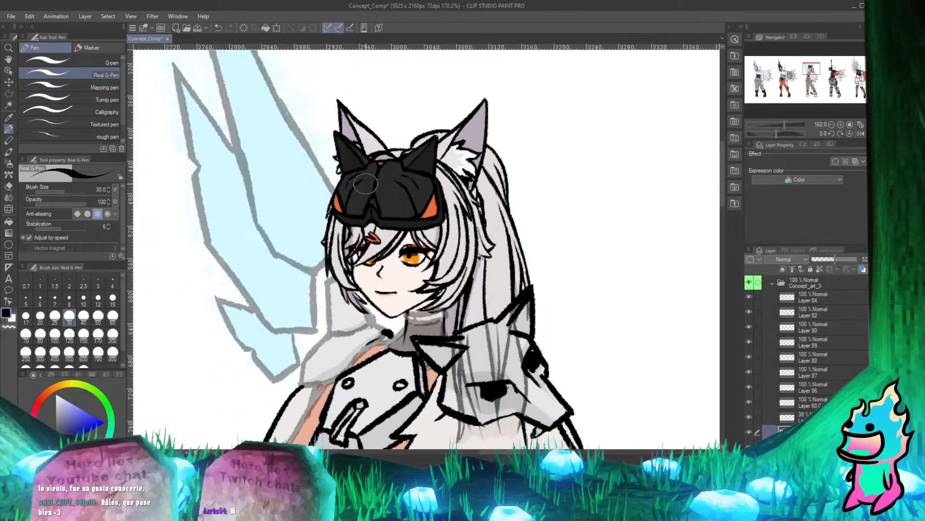
scroll(367, 207, up, 3)
scroll(378, 202, down, 1)
scroll(378, 202, down, 2)
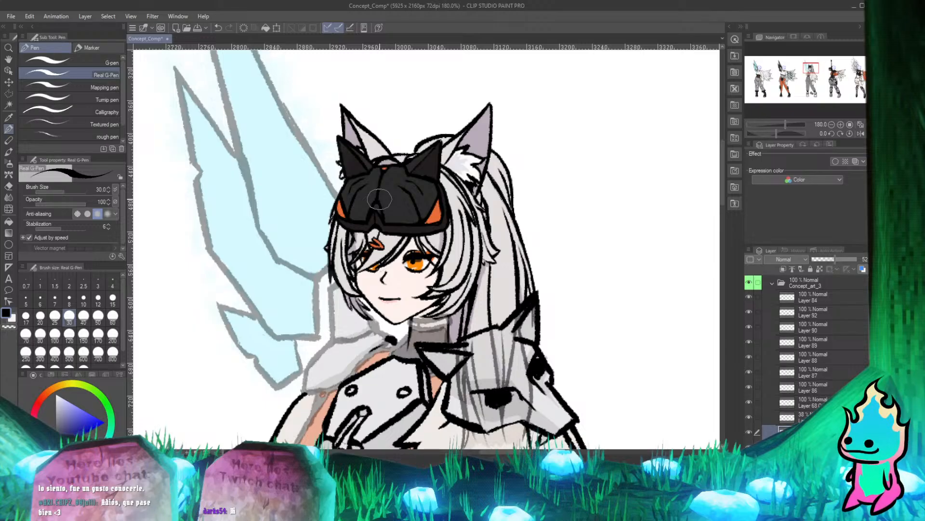
scroll(340, 194, up, 1)
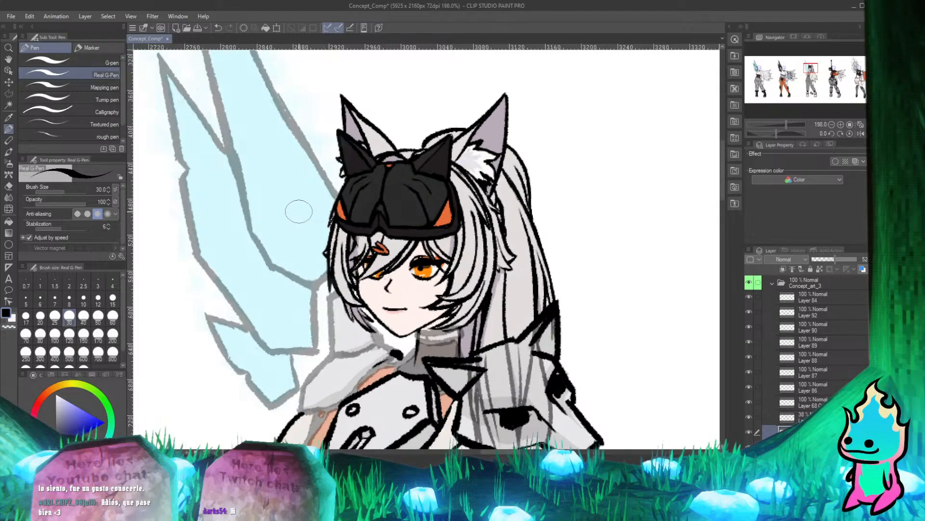
scroll(298, 211, down, 2)
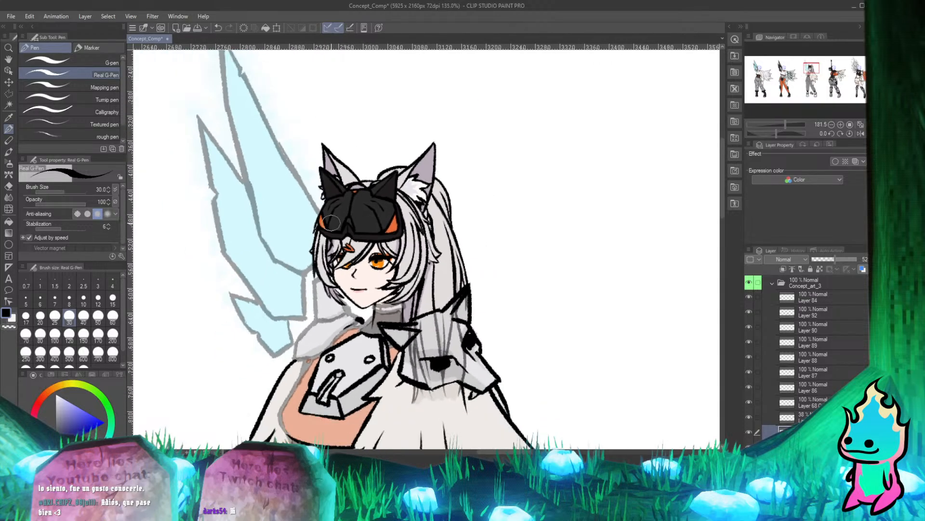
scroll(377, 384, up, 3)
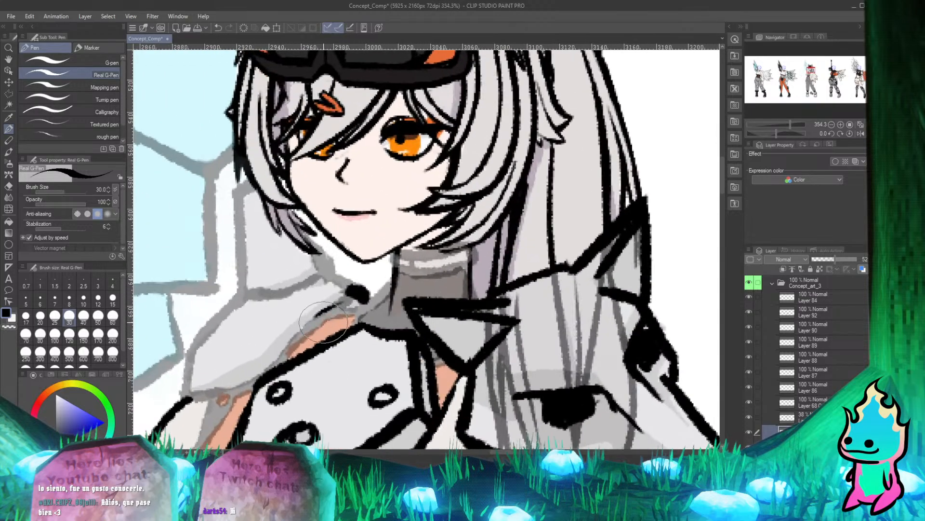
scroll(326, 328, down, 2)
scroll(326, 328, up, 3)
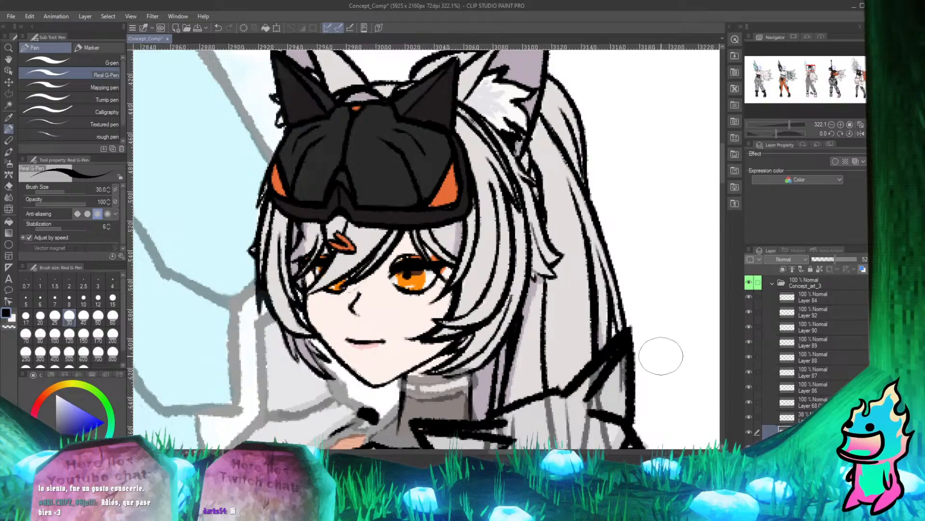
scroll(326, 320, down, 2)
scroll(327, 320, up, 3)
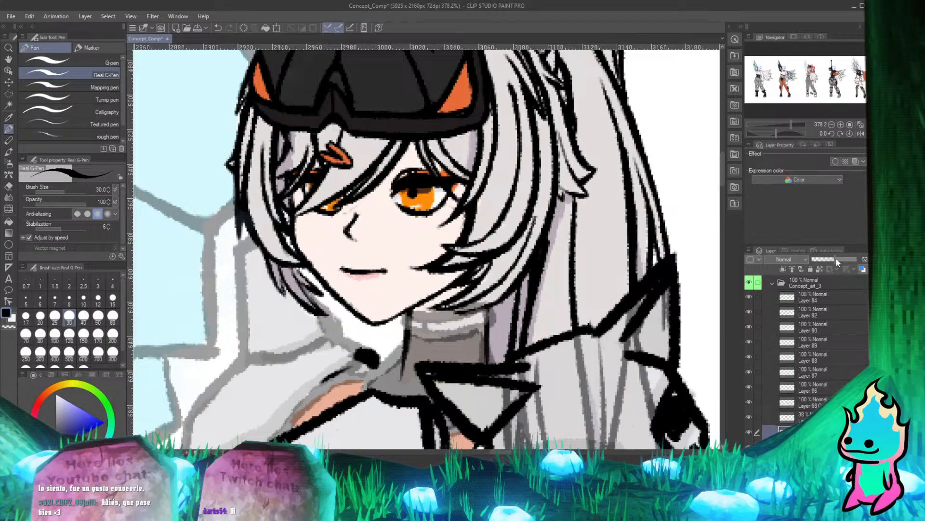
Restore both the wing and armor color layer and the line art layer above it to 100% opacity.
drag(837, 261, 860, 259)
click(806, 418)
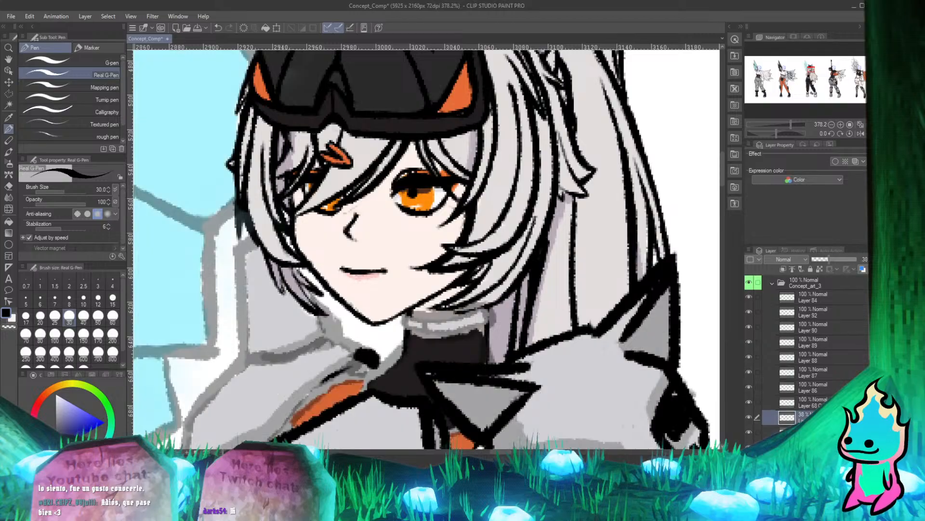
drag(841, 261, 861, 259)
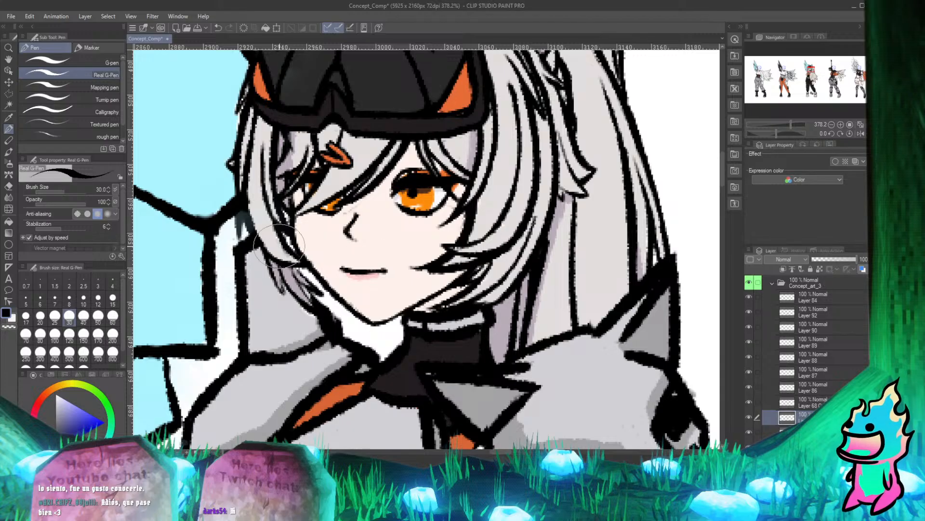
Examine the head's edges against the fully opaque wings and armor, toggling the color layer's visibility to compare.
scroll(284, 212, down, 5)
scroll(260, 142, up, 5)
scroll(248, 151, down, 4)
scroll(270, 193, up, 2)
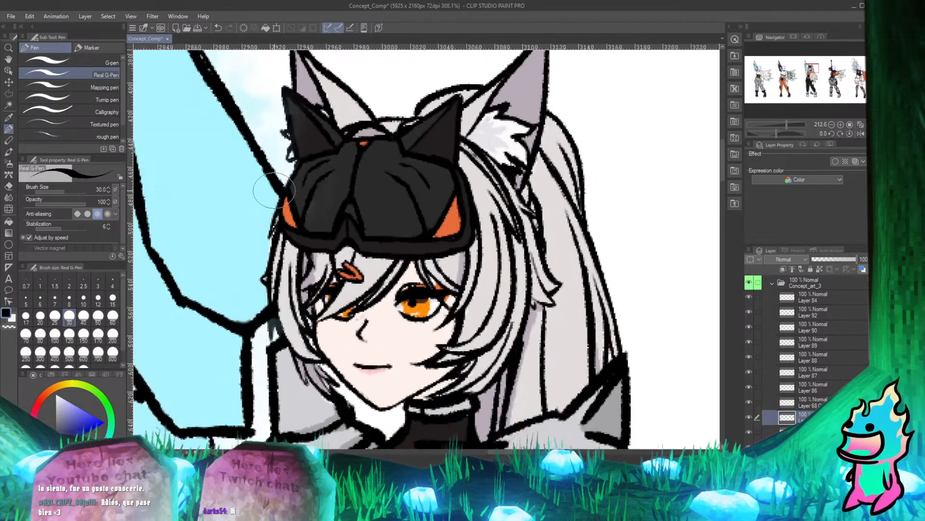
scroll(280, 212, down, 2)
scroll(294, 234, up, 3)
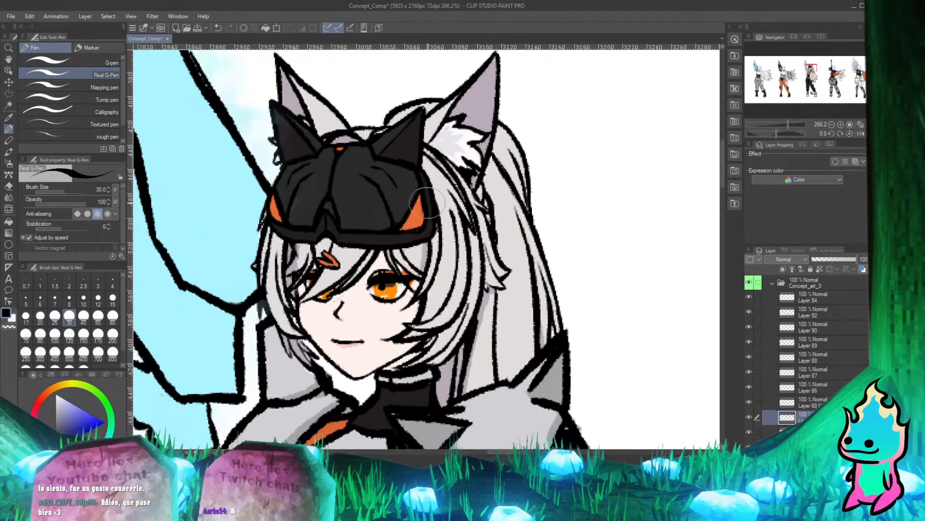
click(749, 431)
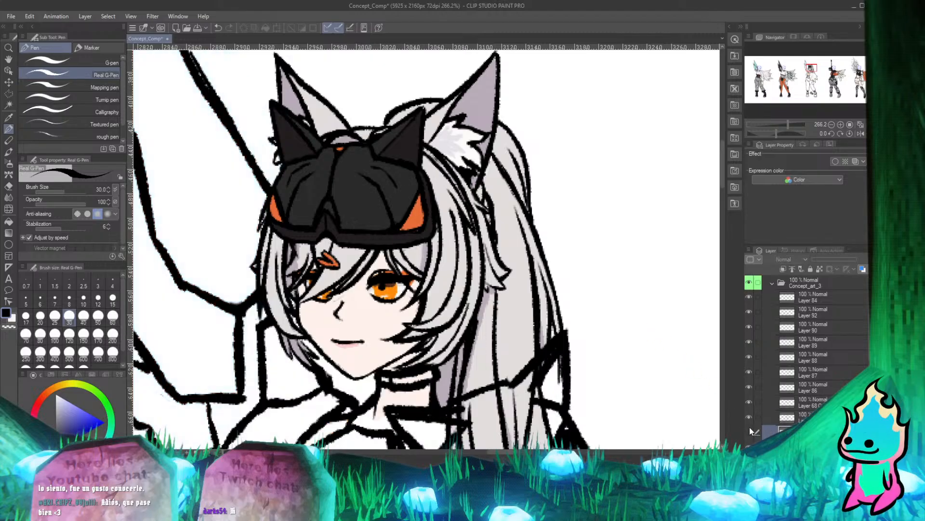
click(749, 432)
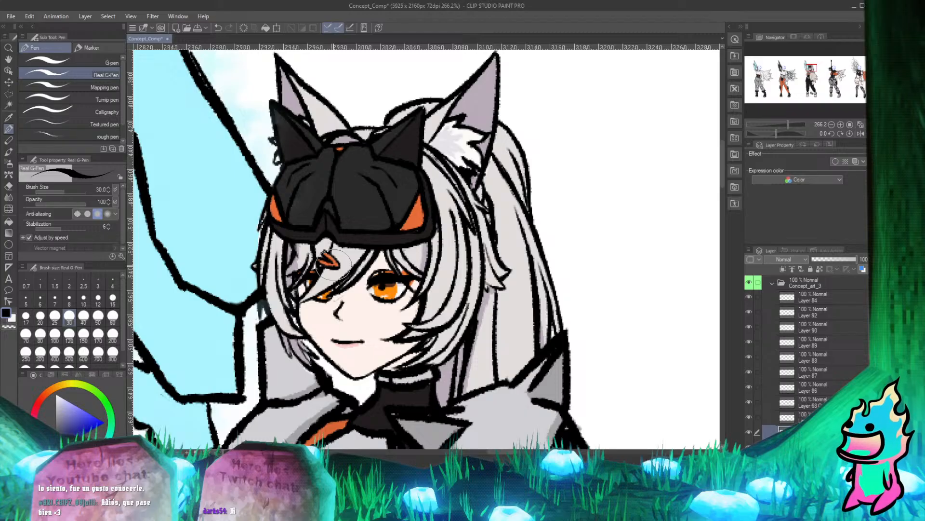
key(e)
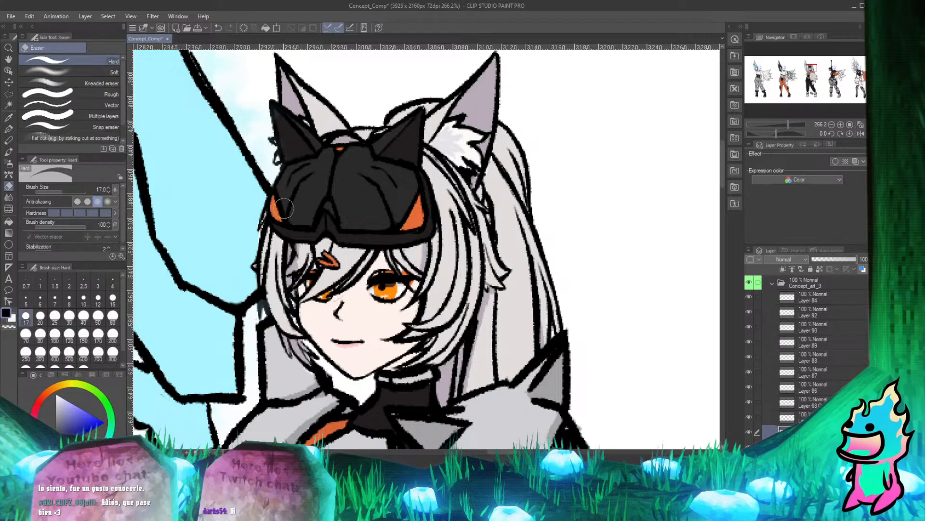
key(p)
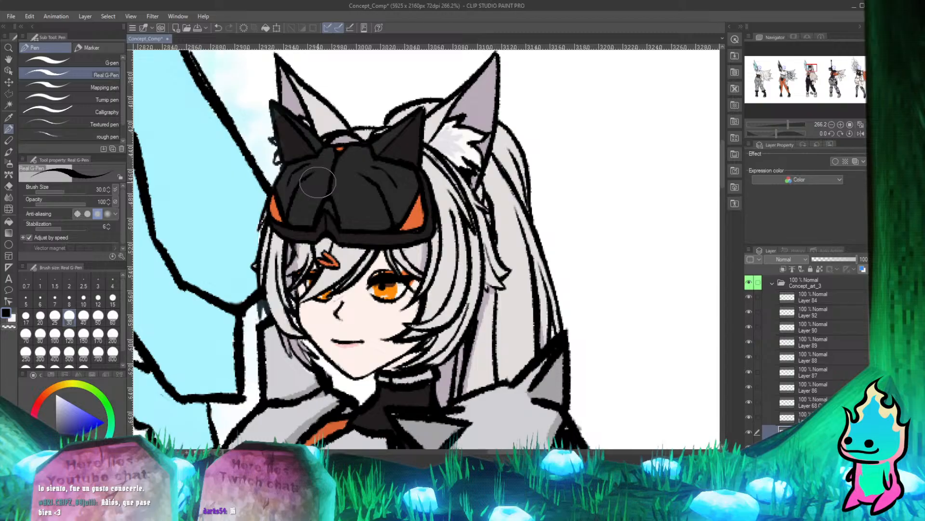
Erase the leftover wing color over the dark hair tip where the wing outlines meet the side hair.
scroll(325, 233, down, 7)
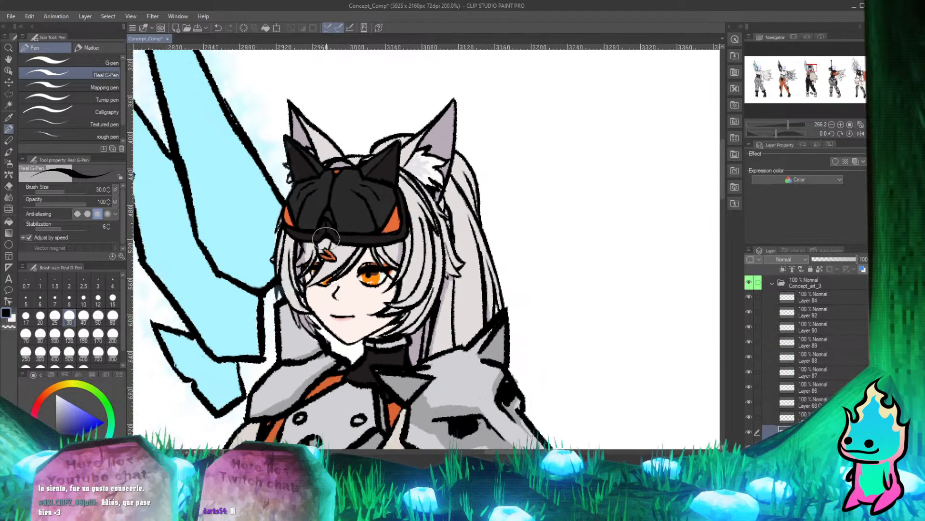
scroll(308, 332, up, 3)
scroll(307, 332, up, 6)
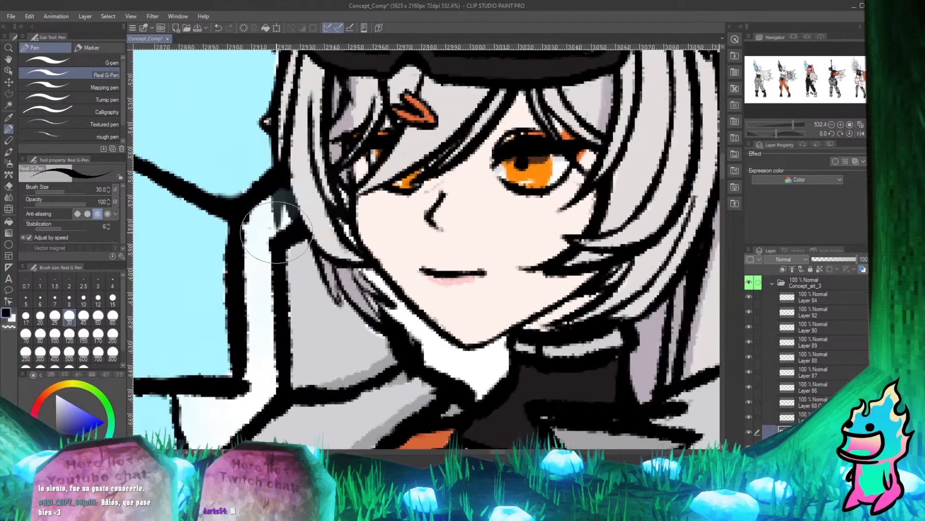
key(e)
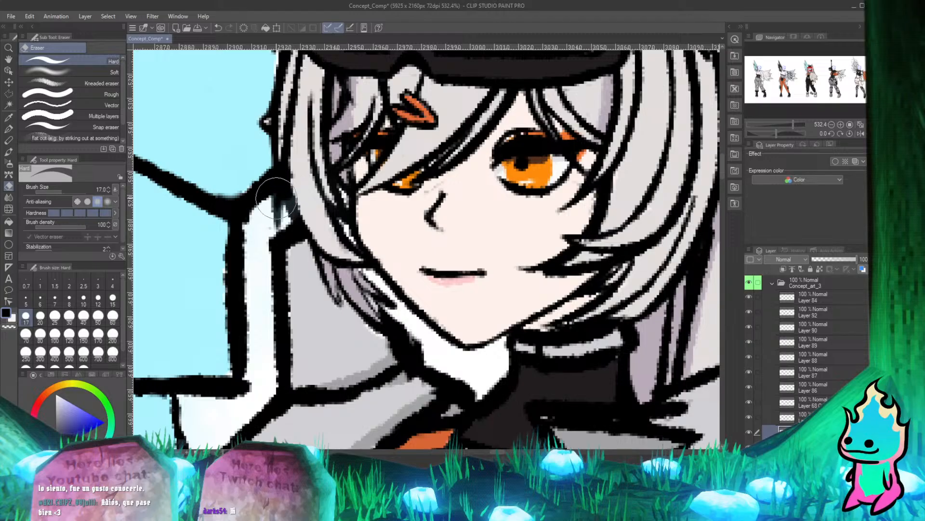
mouse_move(276, 198)
mouse_down()
mouse_move(303, 225)
mouse_move(288, 190)
mouse_move(295, 216)
mouse_move(273, 199)
mouse_move(275, 221)
mouse_move(276, 175)
mouse_move(277, 219)
mouse_up()
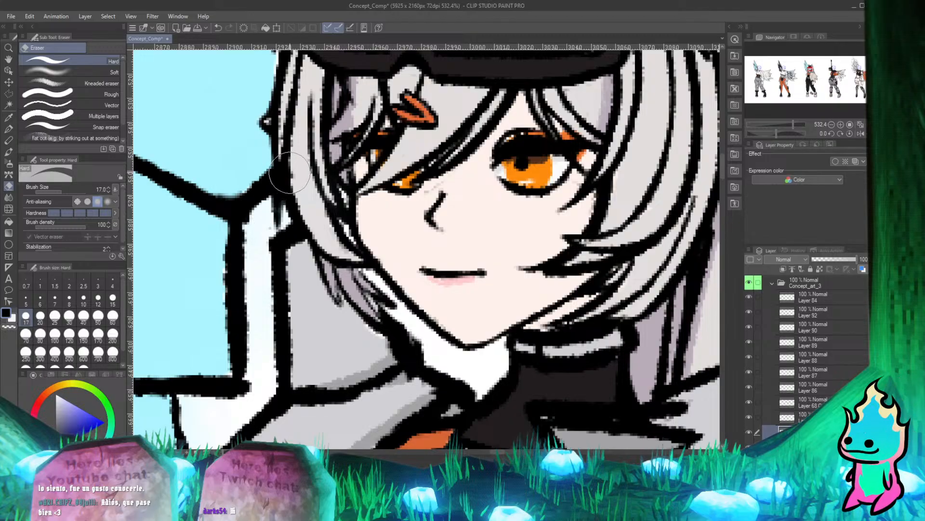
key(p)
Undo the last stroke and examine the gap between side hair and jaw, toggling the color layer's visibility.
scroll(289, 171, down, 4)
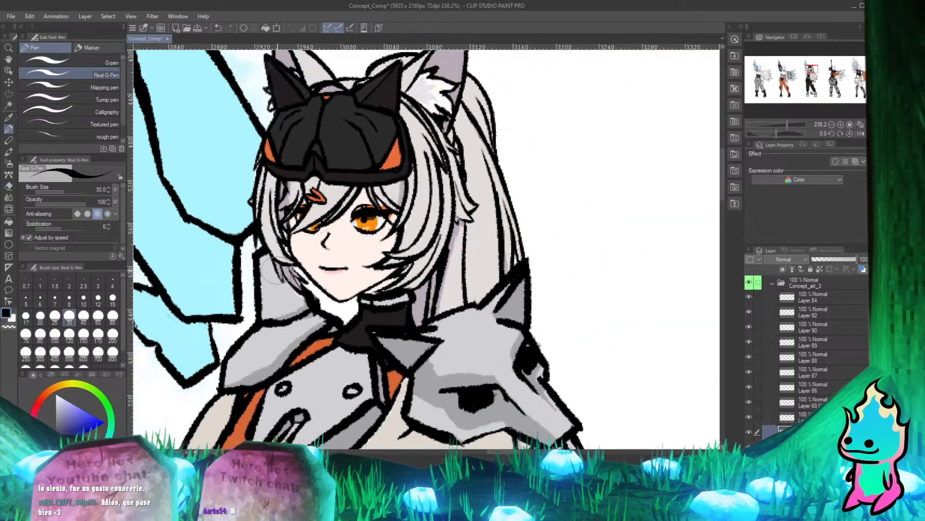
scroll(304, 217, up, 2)
scroll(313, 265, down, 2)
scroll(313, 265, up, 3)
scroll(308, 260, down, 2)
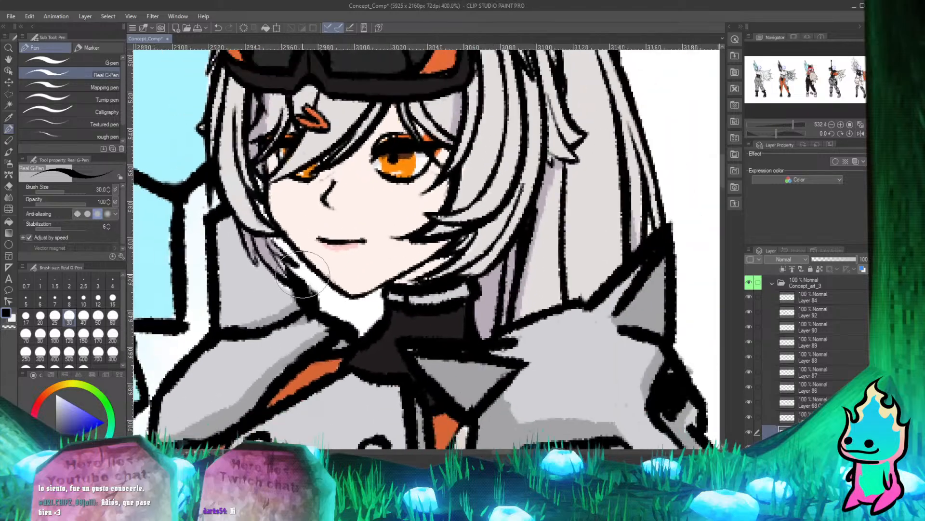
scroll(304, 251, up, 4)
key(ctrl+z)
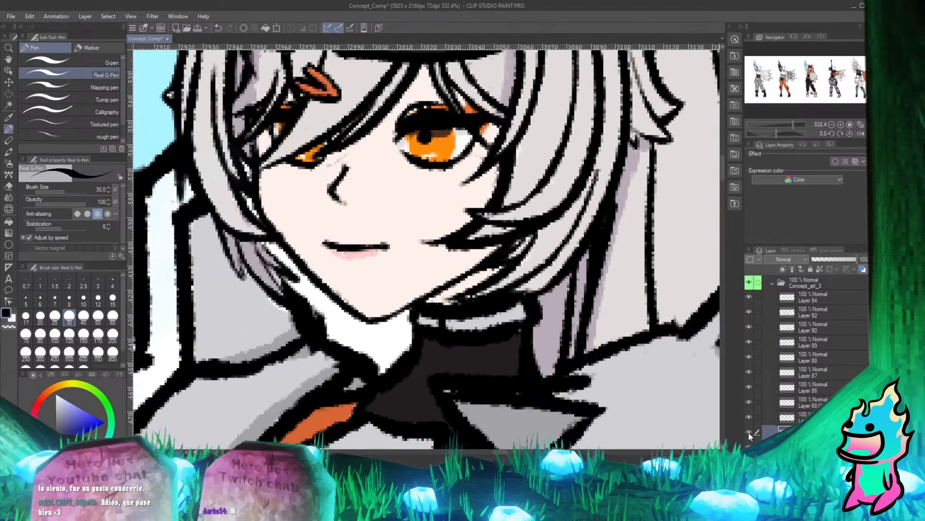
click(749, 432)
click(748, 432)
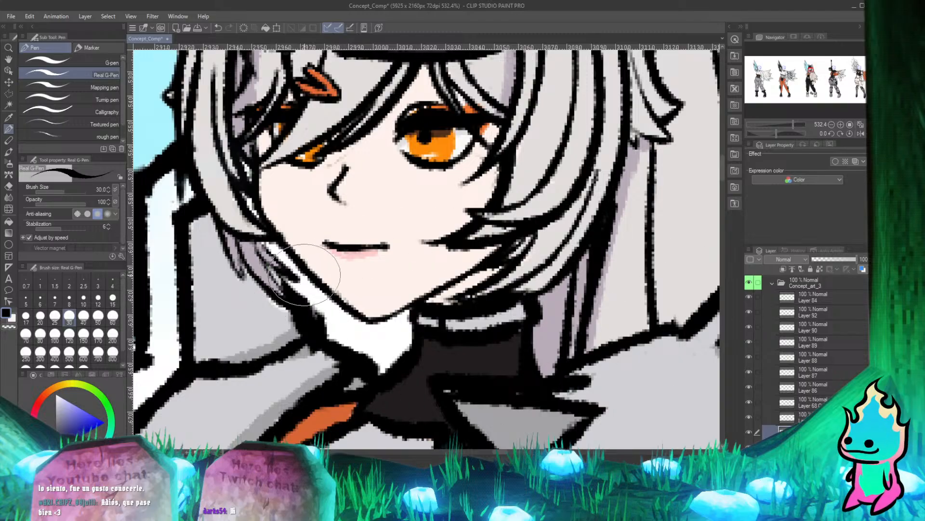
Retouch the gap between the third character's side hair and jaw, checking it against the whole figure.
mouse_move(309, 275)
mouse_down()
mouse_move(304, 311)
mouse_move(303, 303)
mouse_up()
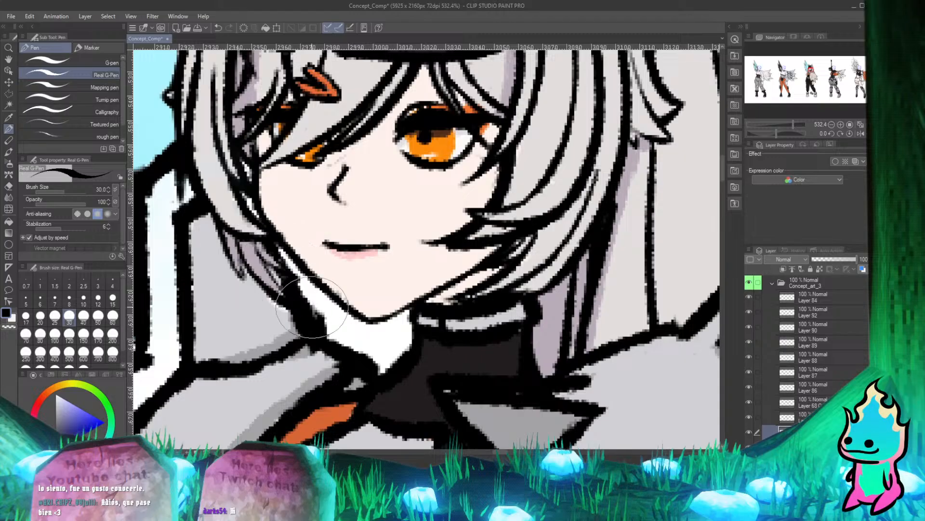
scroll(313, 308, down, 10)
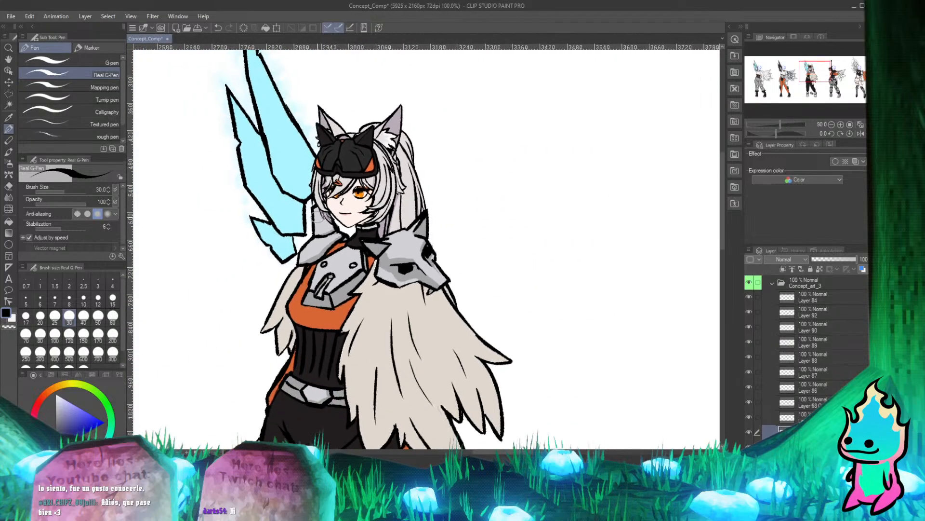
scroll(316, 216, up, 2)
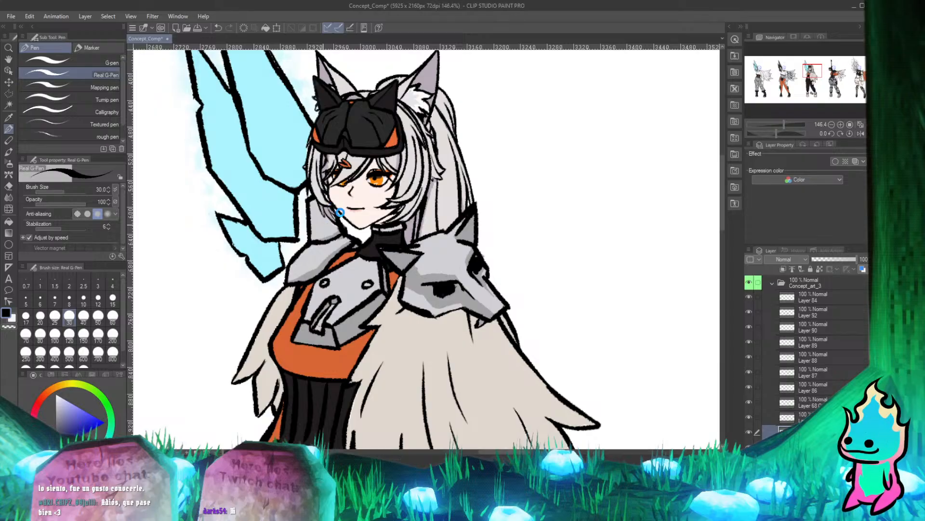
scroll(346, 218, down, 4)
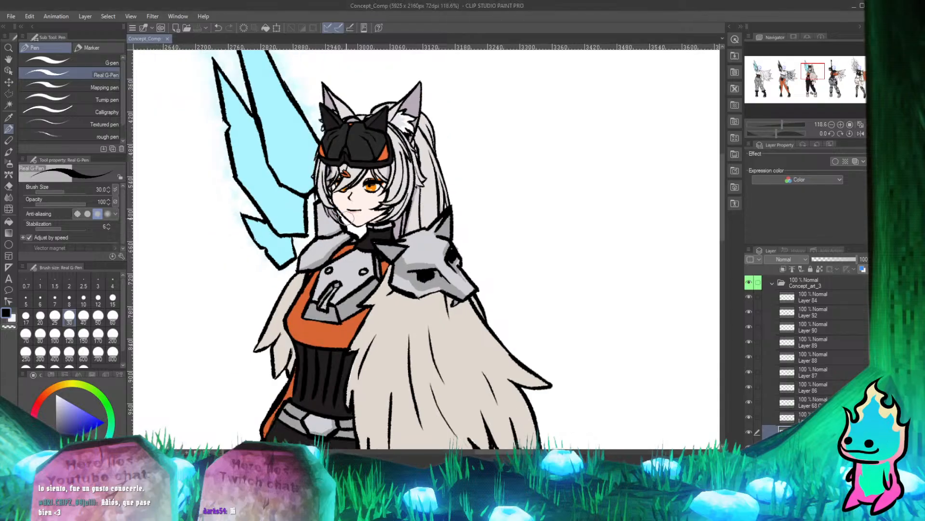
scroll(349, 175, up, 2)
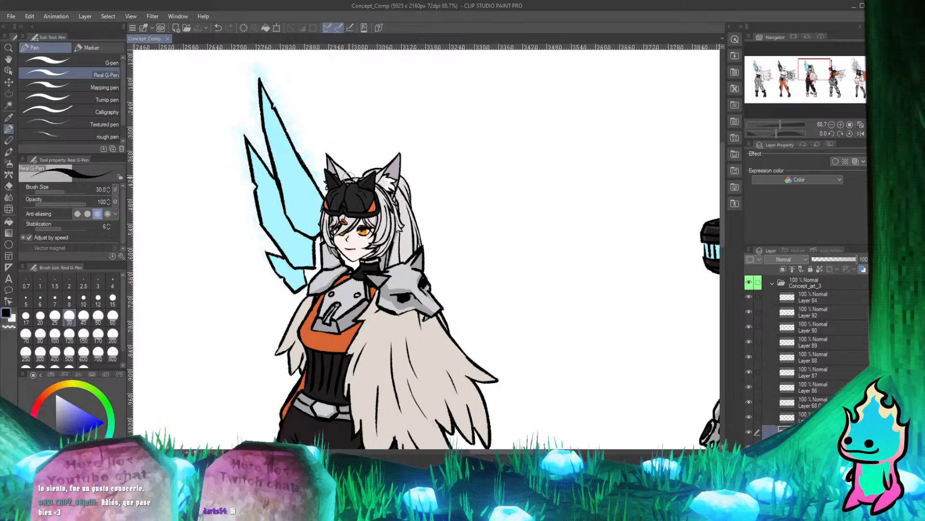
Review the third character within the whole lineup and collapse the Concept_art_3 folder.
scroll(348, 178, down, 4)
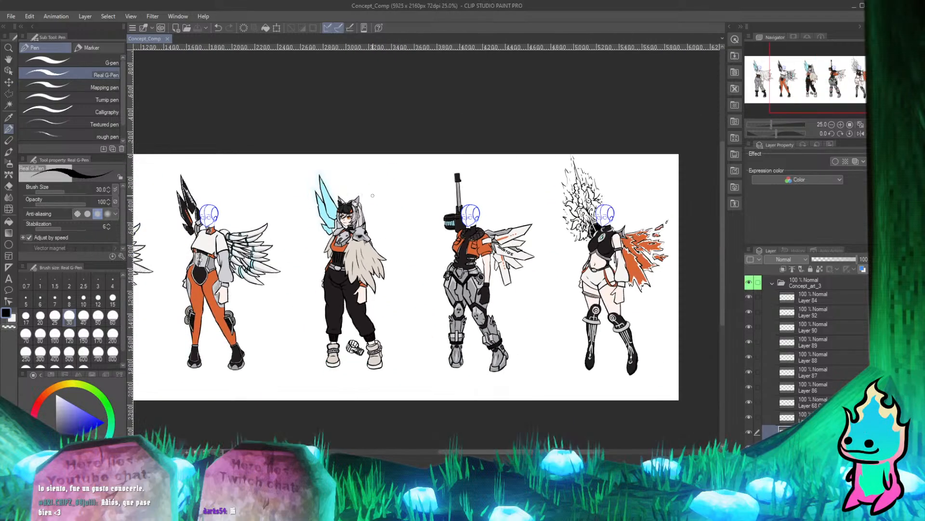
scroll(372, 195, down, 3)
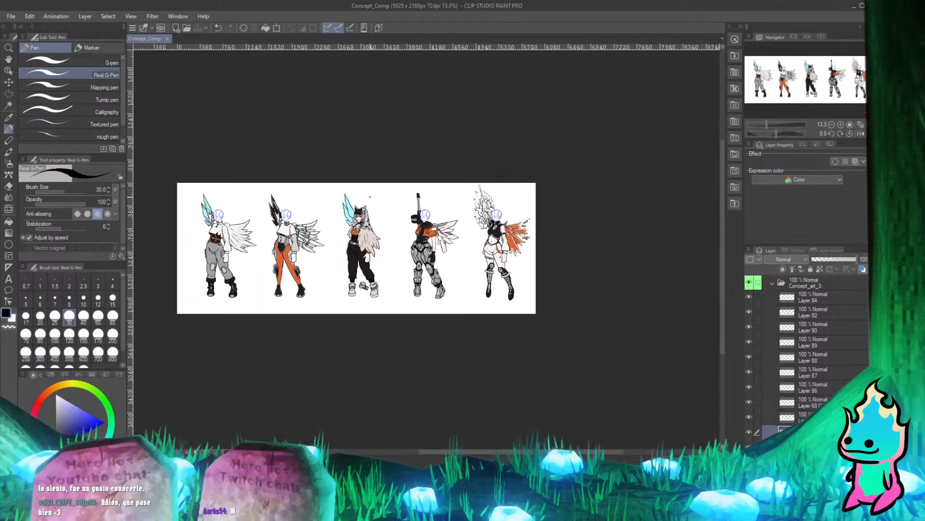
scroll(366, 219, up, 5)
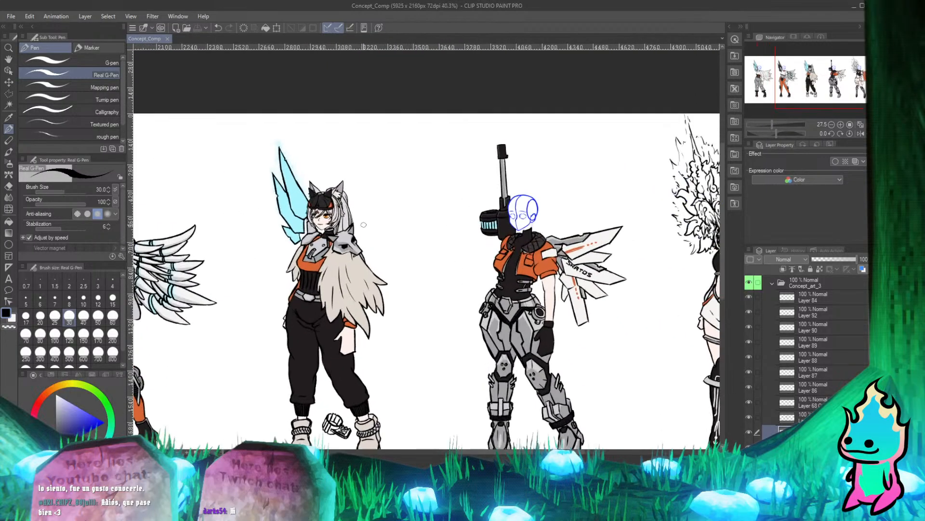
scroll(363, 226, down, 2)
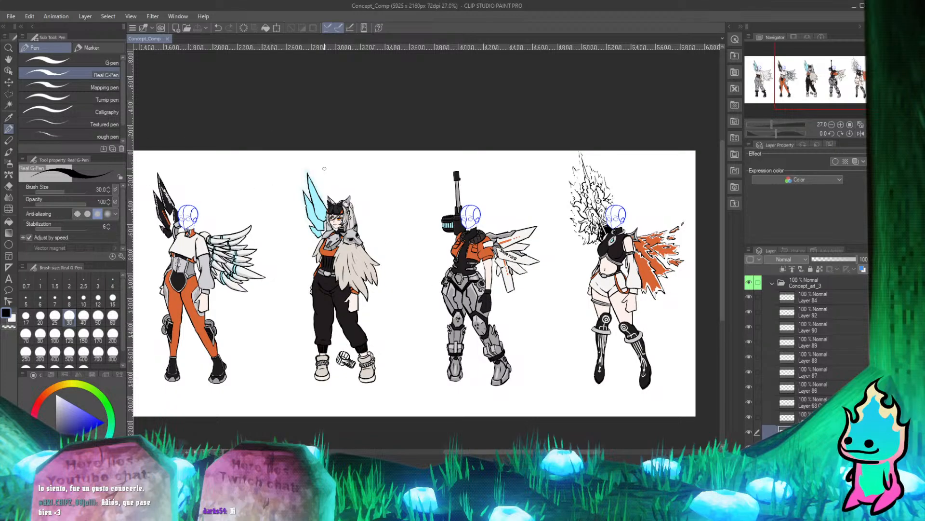
click(772, 283)
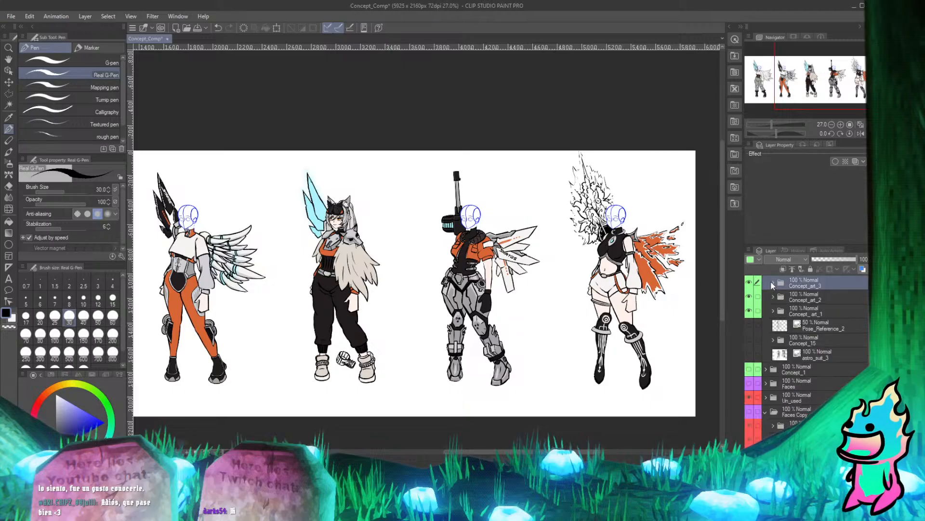
click(749, 384)
scroll(600, 313, down, 4)
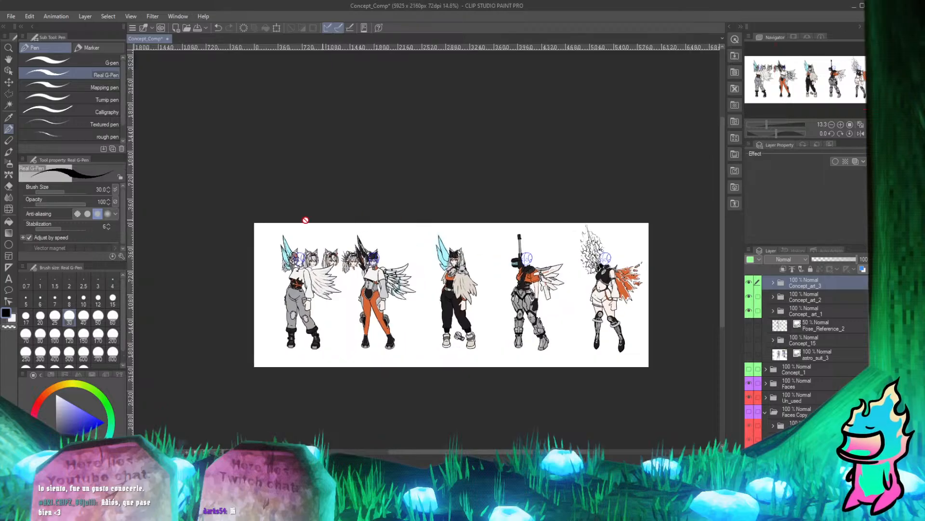
scroll(271, 232, up, 4)
click(11, 83)
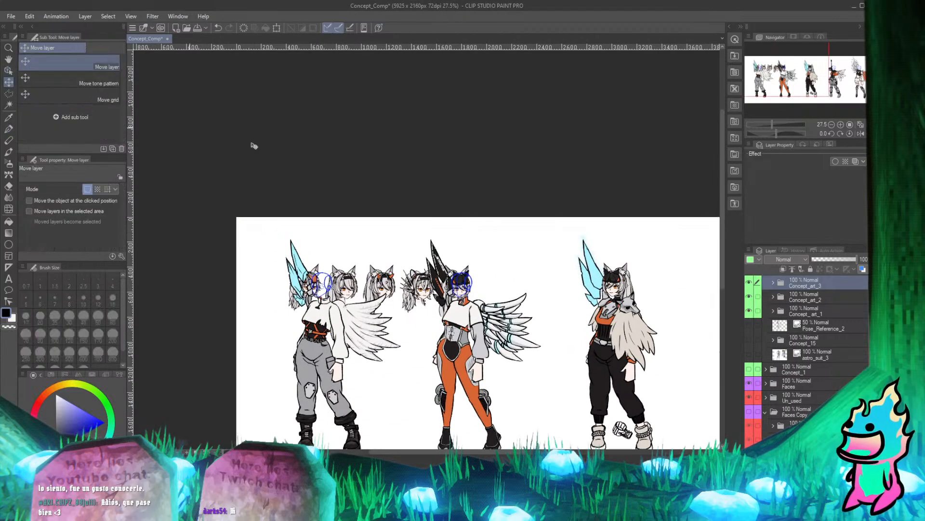
scroll(340, 246, down, 4)
scroll(620, 260, up, 4)
scroll(340, 243, down, 3)
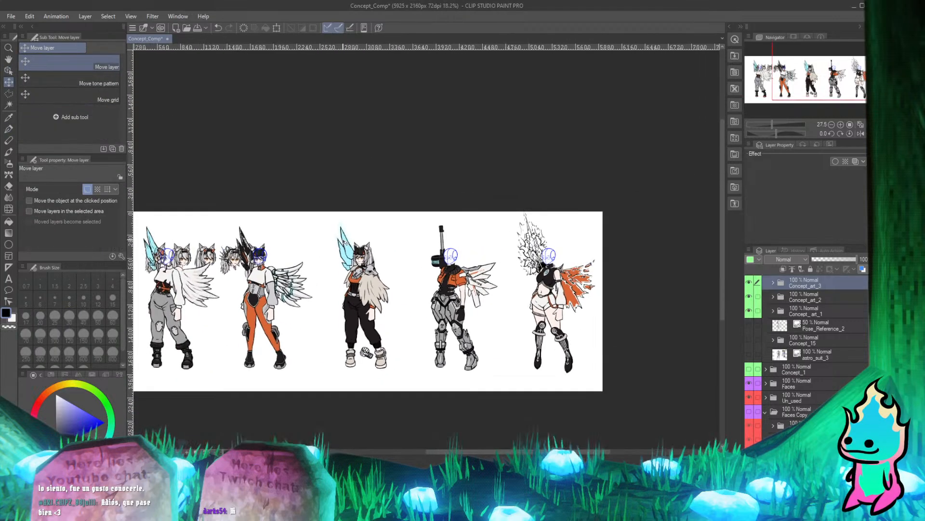
click(749, 385)
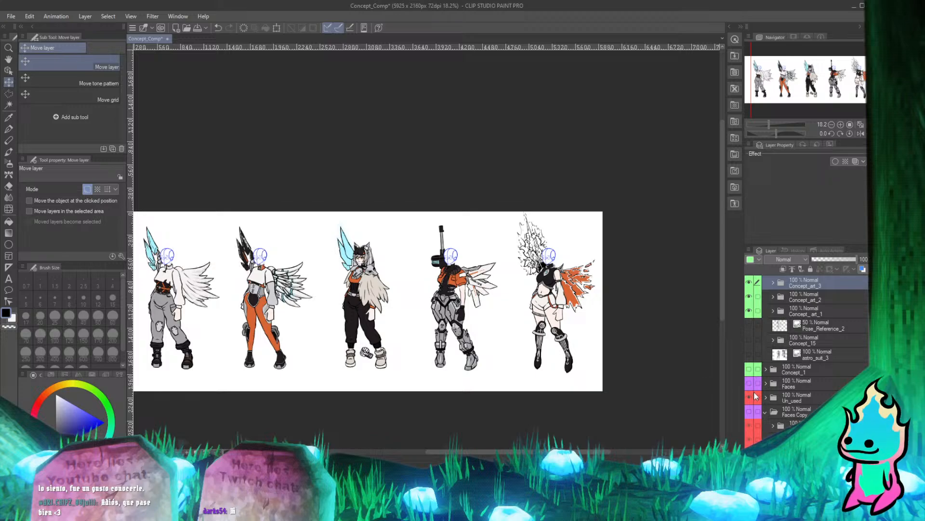
Make the Faces Copy folder visible to bring up the mirrored heads beside the fourth character.
click(749, 412)
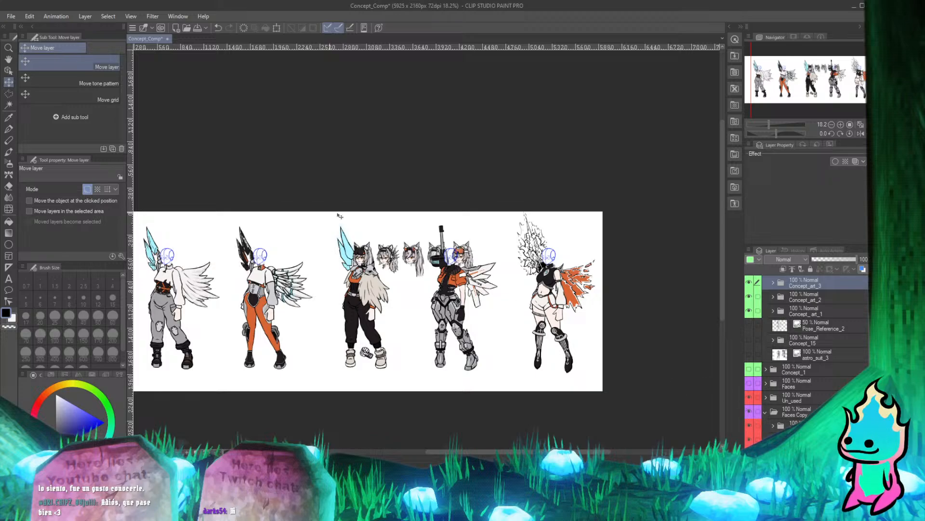
scroll(339, 216, up, 2)
scroll(372, 226, down, 1)
scroll(403, 237, up, 2)
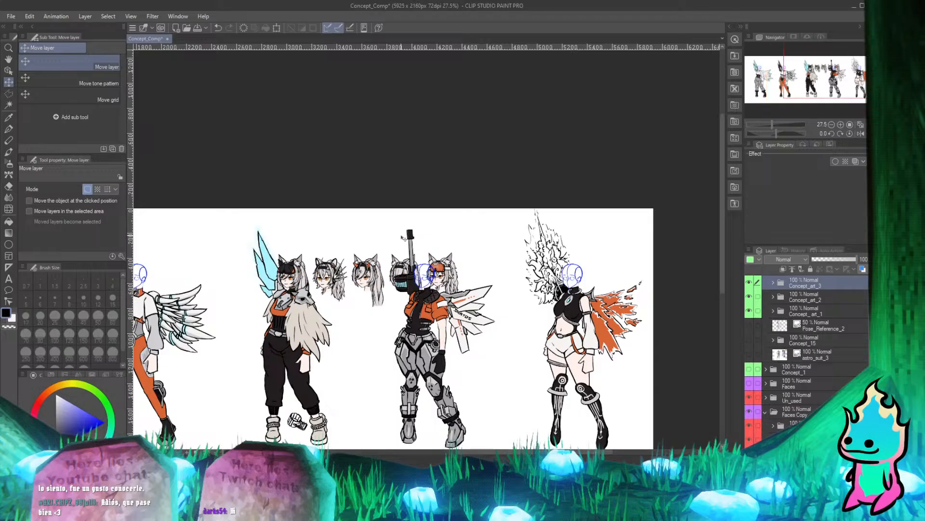
scroll(398, 263, up, 3)
scroll(251, 261, down, 3)
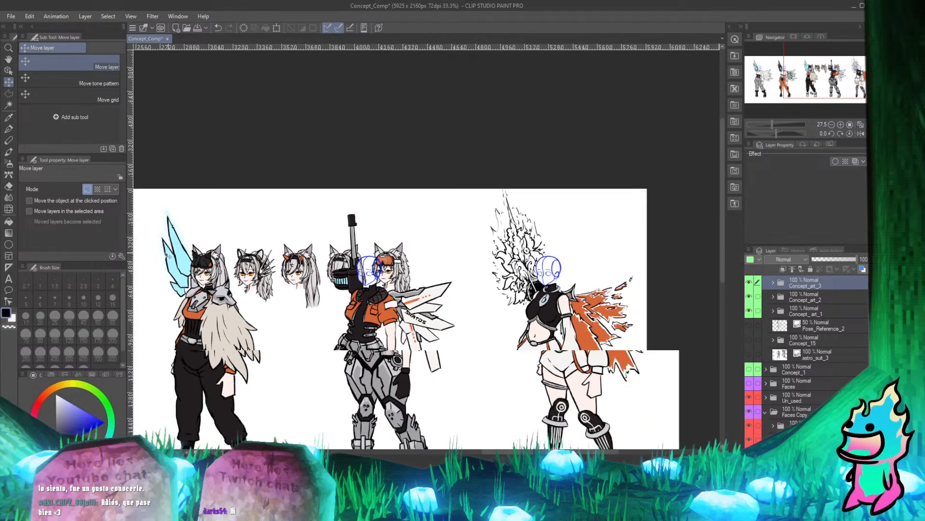
scroll(340, 262, up, 2)
Move the whole Faces Copy folder so the head with the spiked headgear sits over the fourth character's blue guide head.
drag(227, 265, 284, 263)
key(ctrl+z)
click(812, 411)
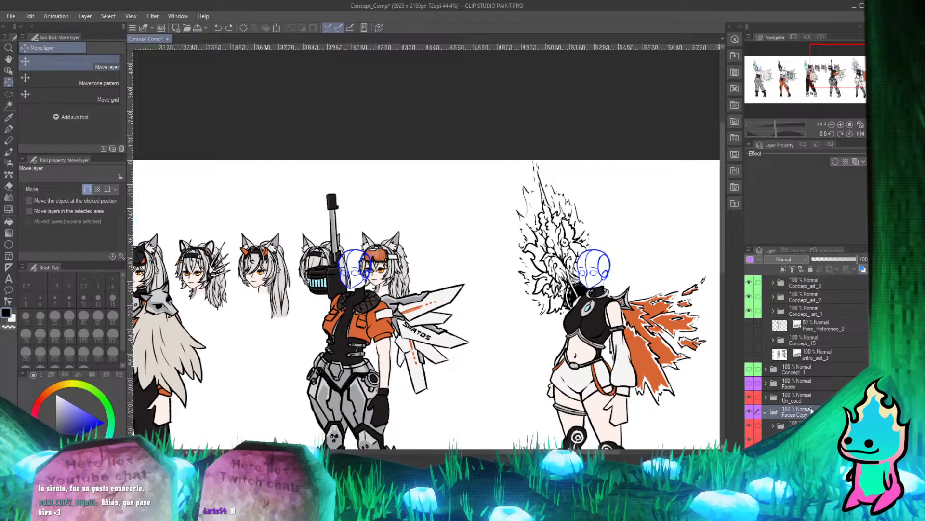
drag(229, 271, 359, 268)
scroll(360, 268, up, 6)
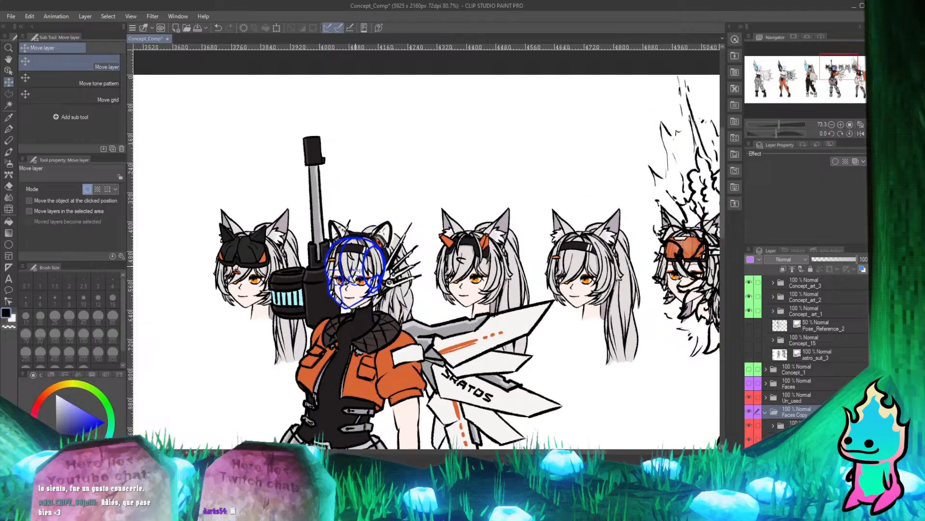
scroll(369, 281, down, 5)
scroll(369, 281, up, 2)
scroll(370, 281, down, 2)
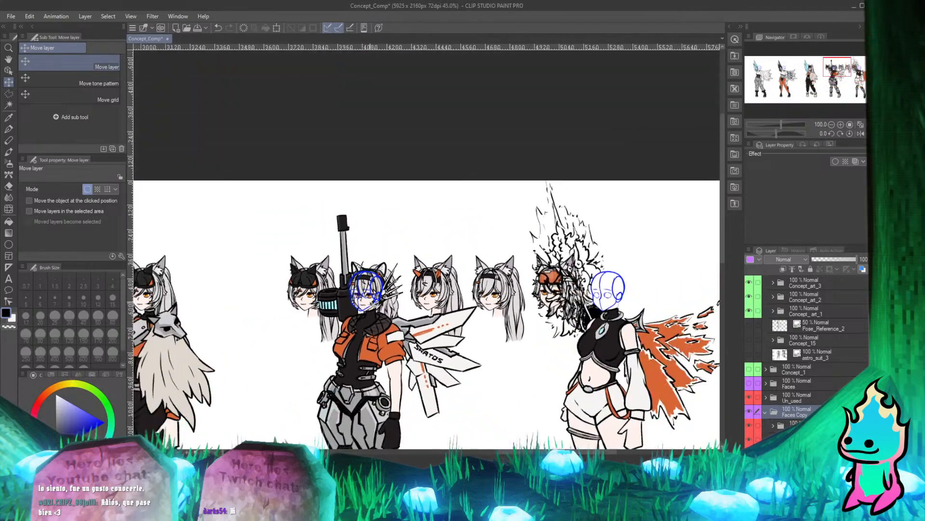
scroll(402, 286, up, 8)
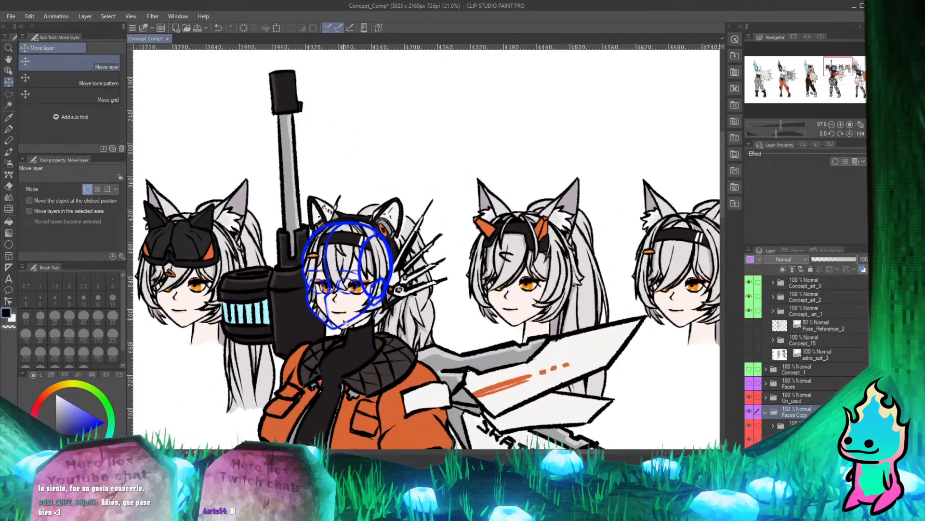
Nudge the Faces Copy heads until the face's eyes and chin line up with the fourth character's blue guide.
scroll(347, 348, up, 5)
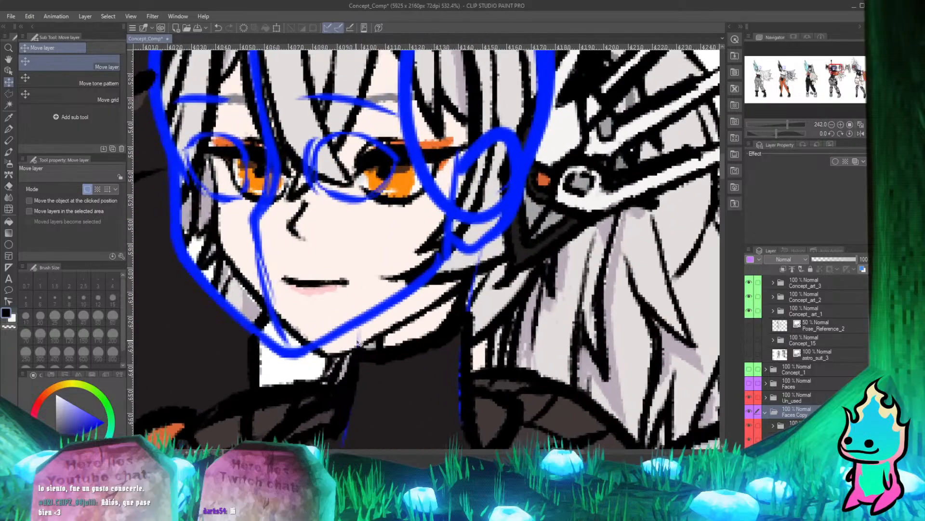
scroll(331, 345, down, 1)
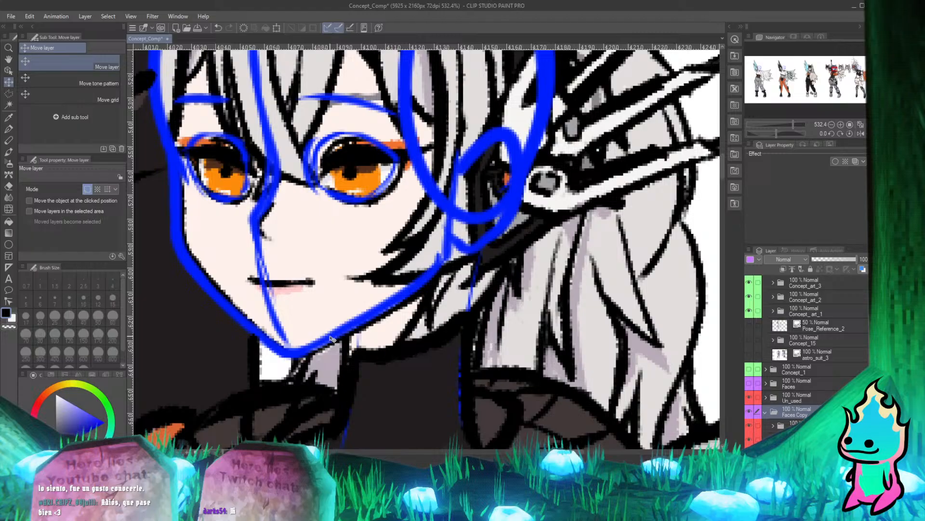
mouse_move(331, 336)
mouse_down()
mouse_move(411, 311)
mouse_move(330, 334)
mouse_move(339, 333)
mouse_move(350, 320)
mouse_move(330, 327)
mouse_move(324, 336)
mouse_move(332, 347)
mouse_move(337, 333)
mouse_move(327, 336)
mouse_up()
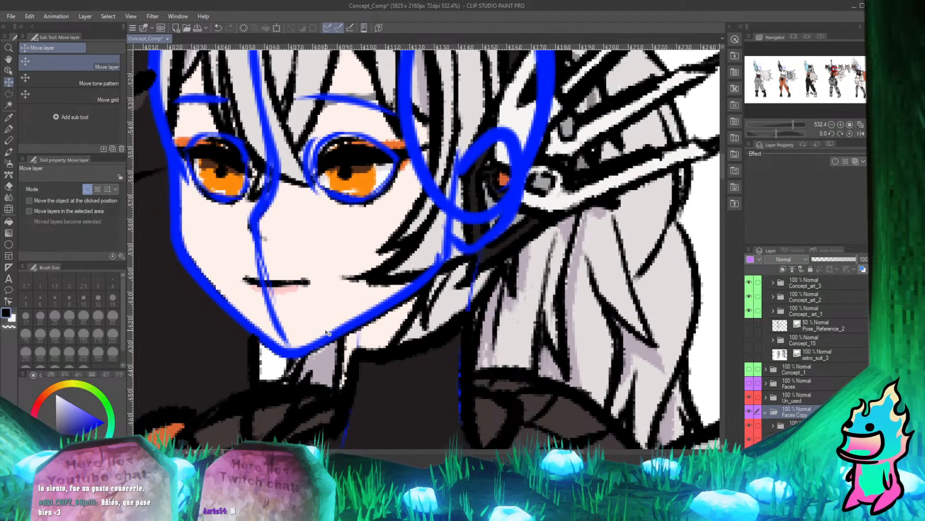
Examine how the placed head fits the fourth character's neck, collar and rifle, up close and in the full figure.
scroll(332, 329, down, 5)
scroll(370, 378, up, 3)
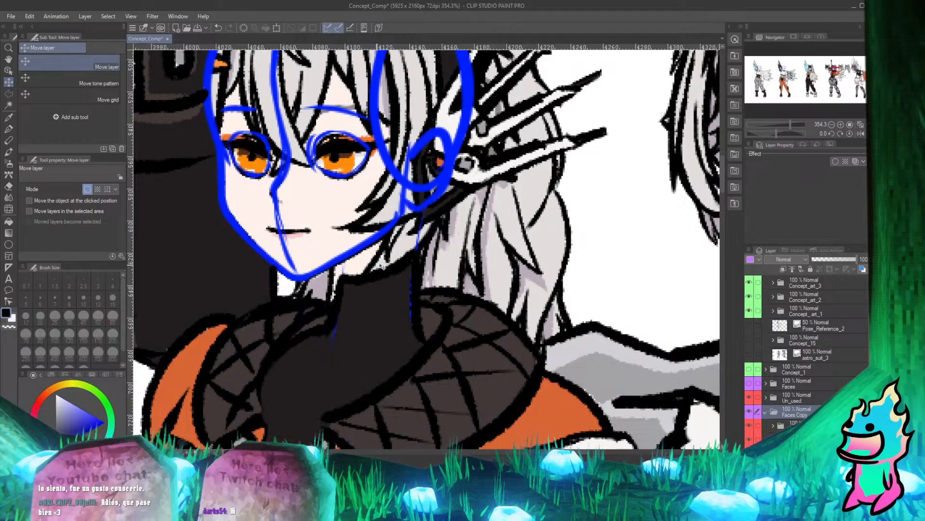
scroll(374, 268, down, 5)
scroll(401, 289, up, 4)
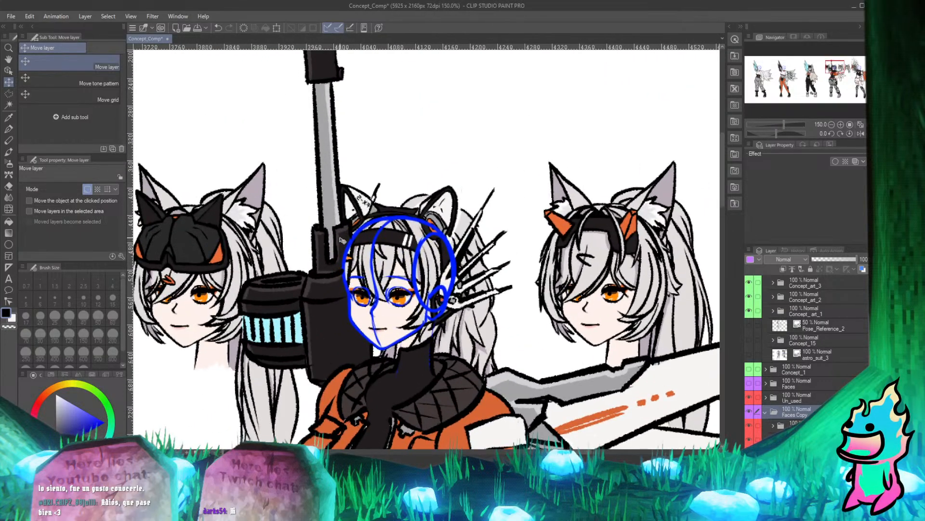
scroll(339, 292, down, 5)
scroll(342, 290, up, 2)
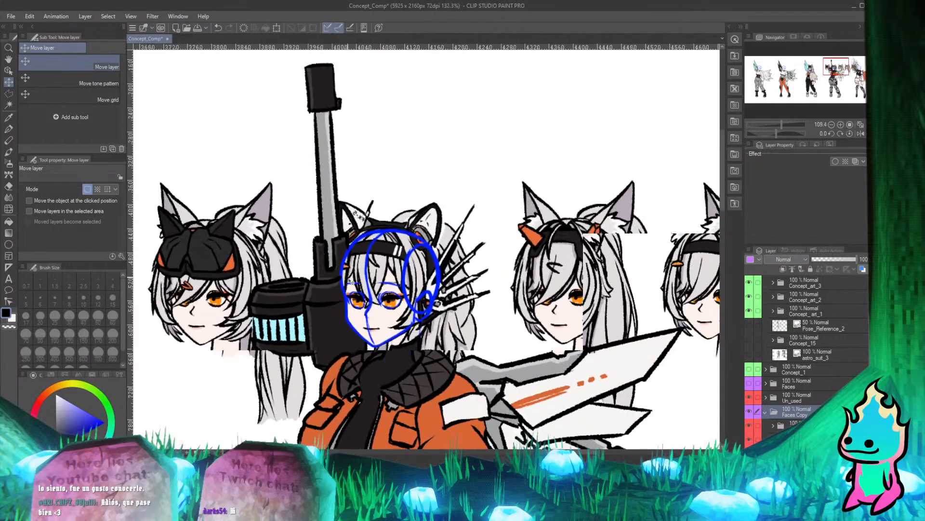
scroll(351, 282, down, 2)
scroll(357, 290, down, 2)
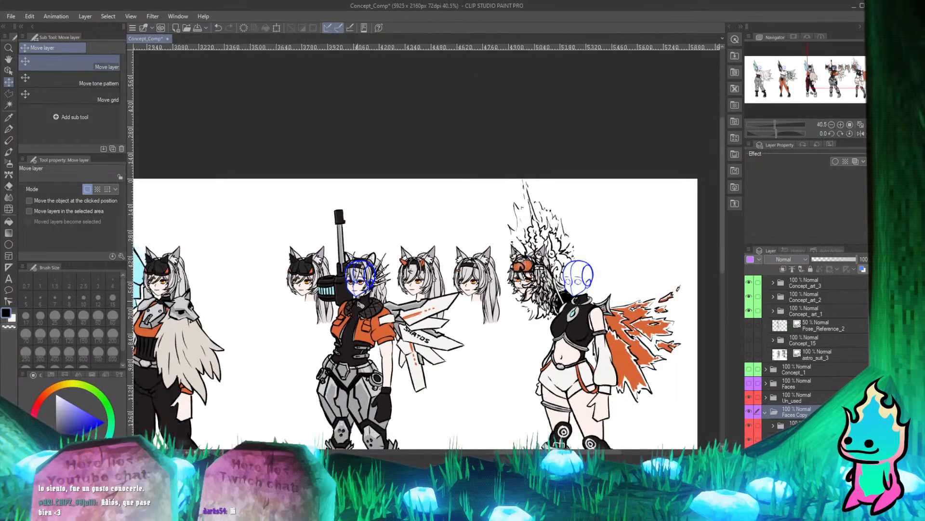
Place a copy of the Face_Concept_4 Copy 3 folder from Faces Copy at the bottom of the Concept_art_4 folder.
click(766, 412)
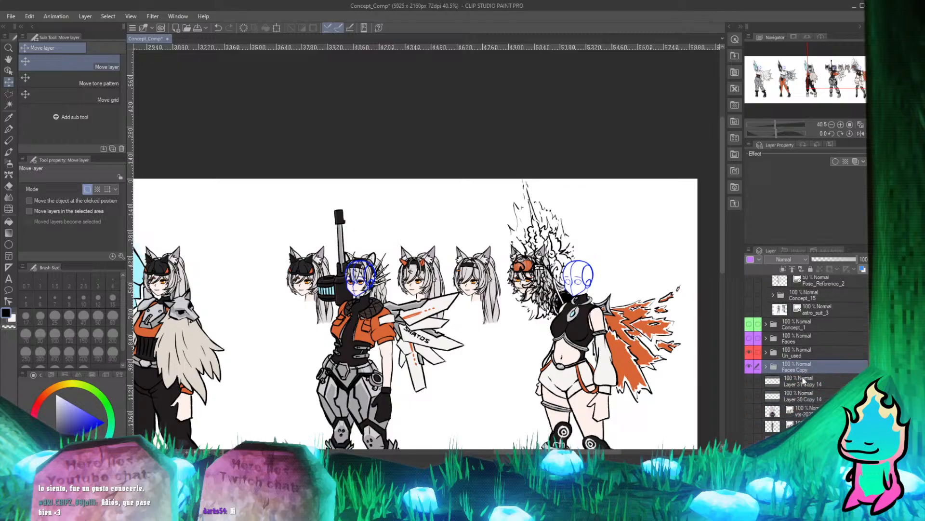
click(765, 367)
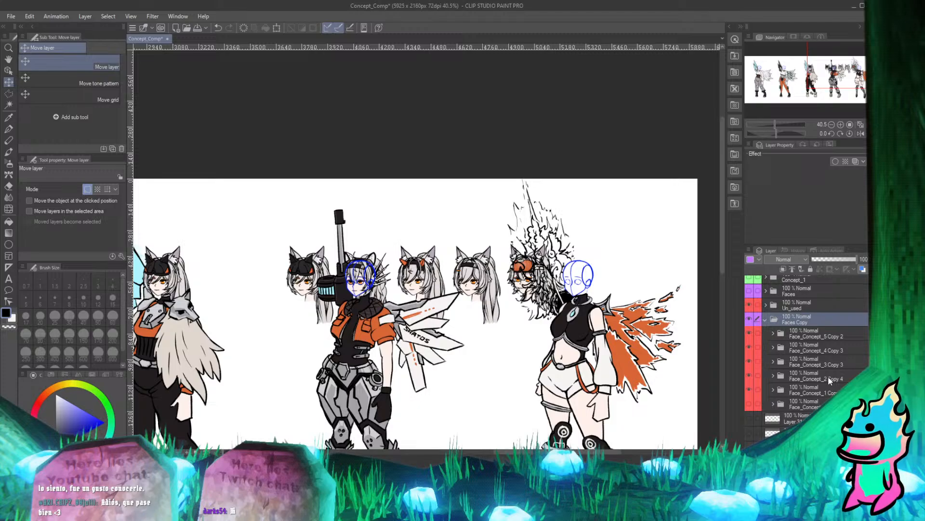
click(832, 351)
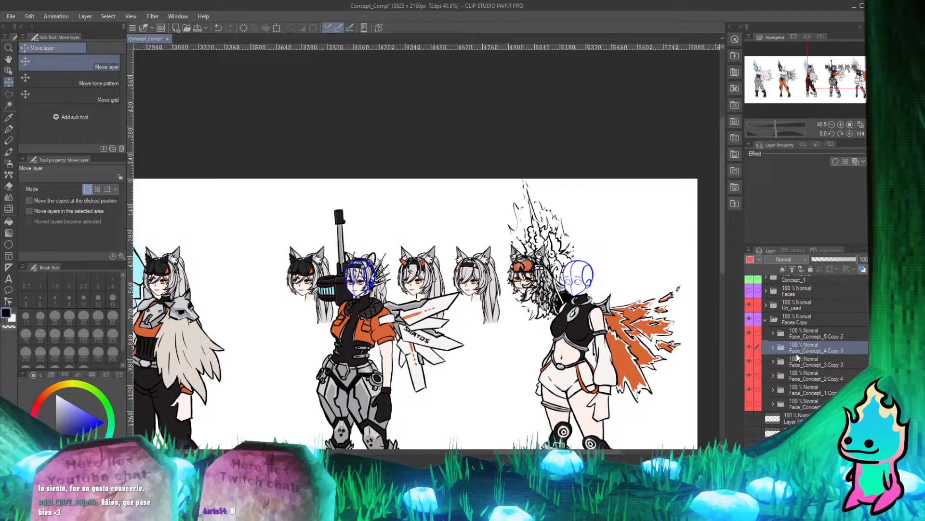
scroll(492, 302, down, 1)
scroll(496, 302, down, 1)
scroll(489, 322, up, 2)
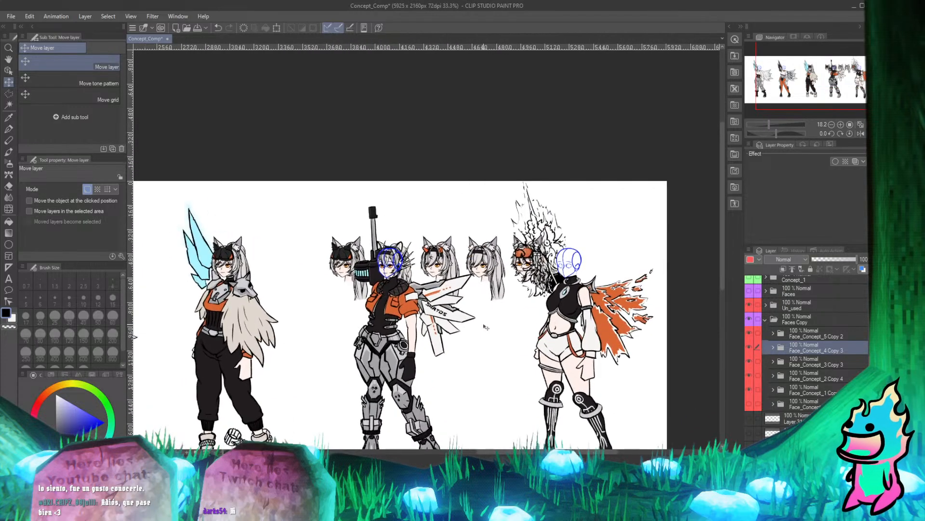
scroll(807, 360, up, 2)
scroll(814, 369, up, 4)
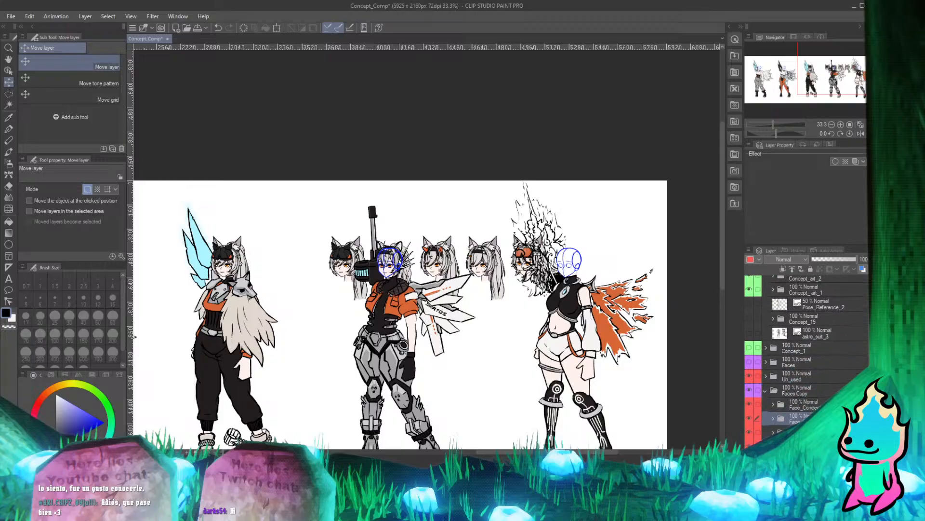
drag(817, 418, 823, 339)
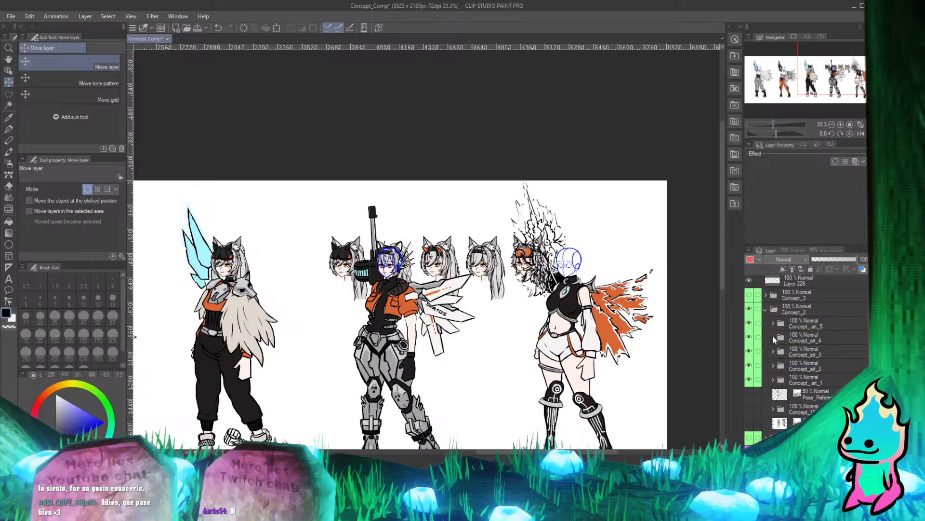
click(773, 338)
scroll(800, 356, down, 5)
scroll(644, 369, up, 1)
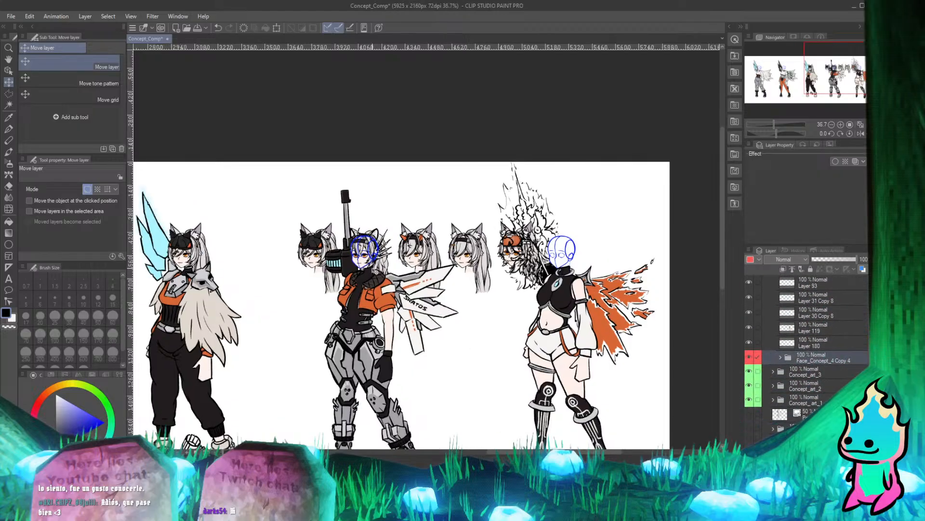
Examine the fourth character's placed head against the blue guide, up close and beside the neighbouring spare heads.
scroll(377, 272, up, 7)
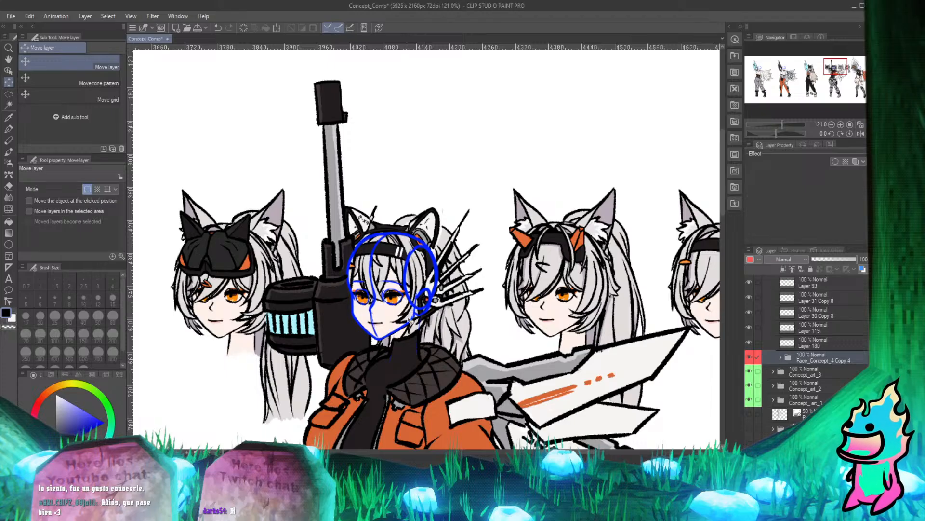
scroll(391, 303, down, 2)
scroll(365, 280, up, 2)
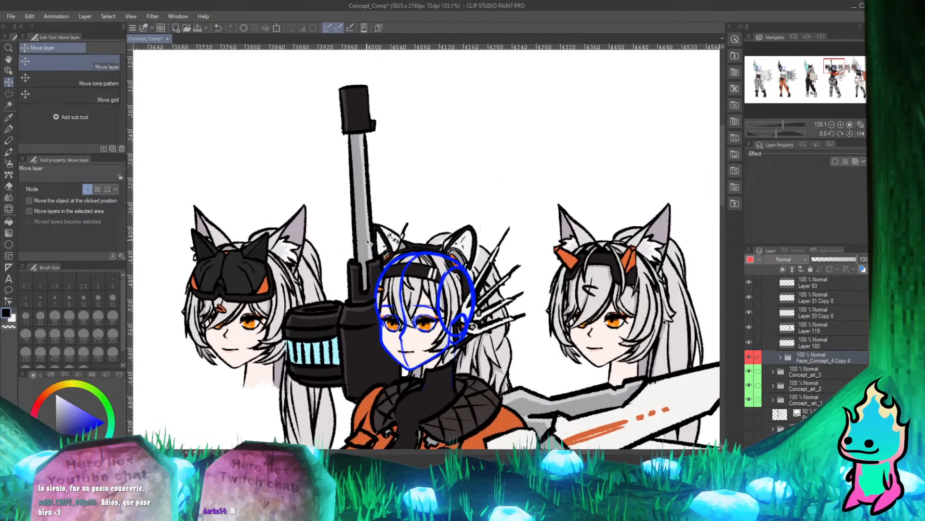
scroll(369, 278, down, 1)
scroll(455, 245, up, 2)
scroll(455, 244, down, 1)
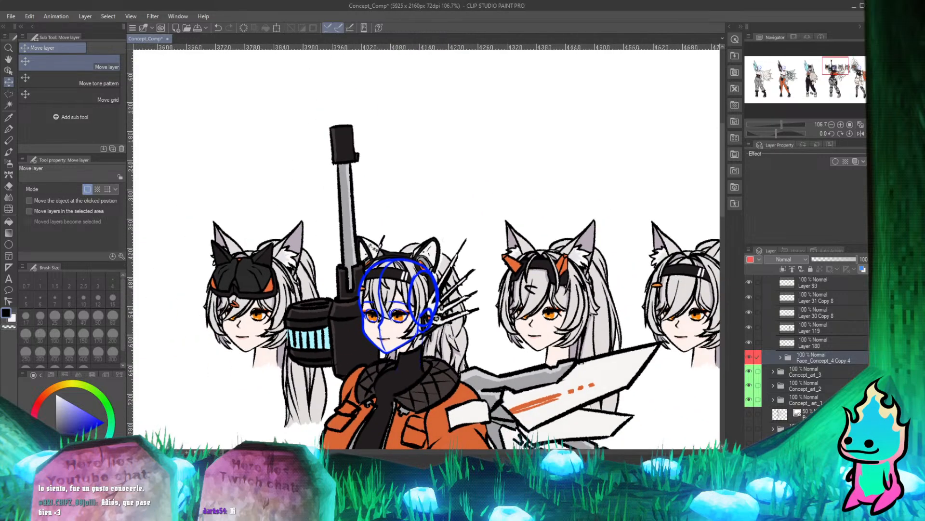
scroll(385, 301, down, 1)
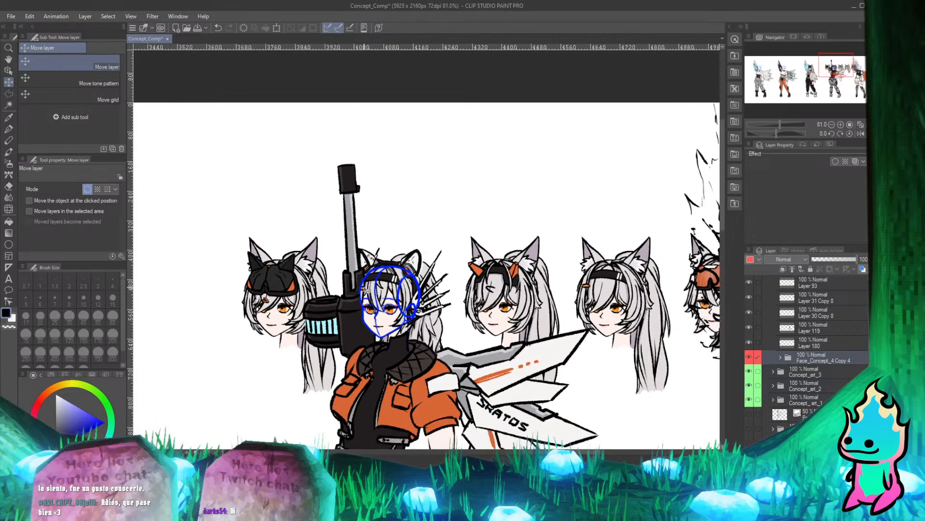
scroll(392, 304, up, 1)
scroll(774, 388, down, 4)
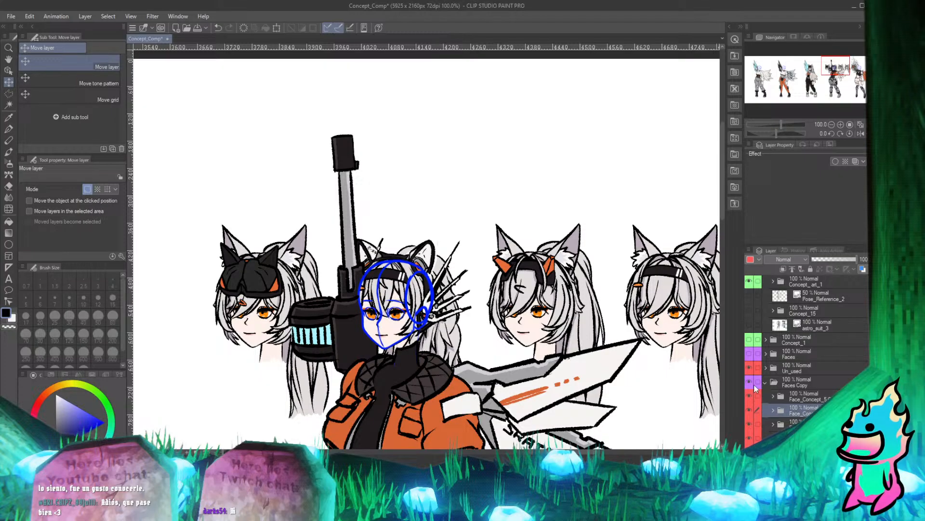
Hide the Faces Copy folder so only the placed head remains on the fourth character, and inspect the face against the guide.
click(749, 382)
scroll(526, 343, up, 2)
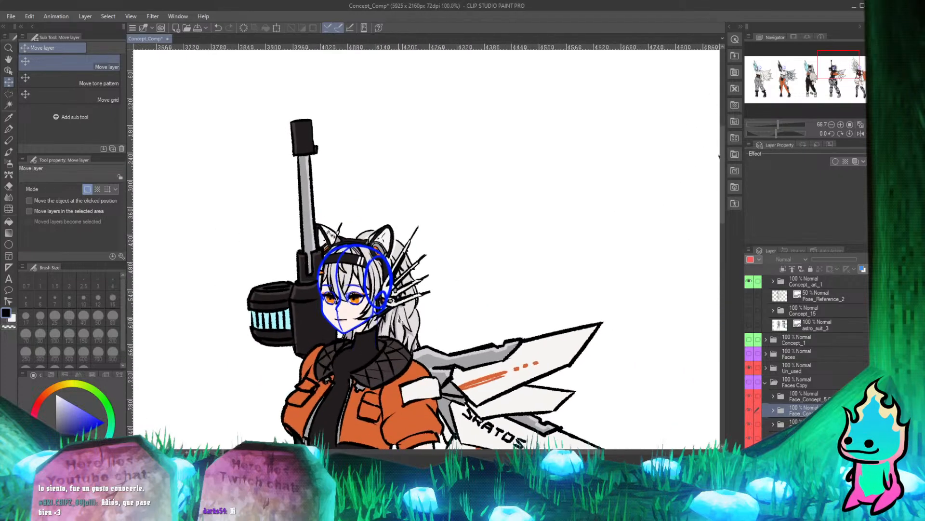
scroll(356, 267, up, 1)
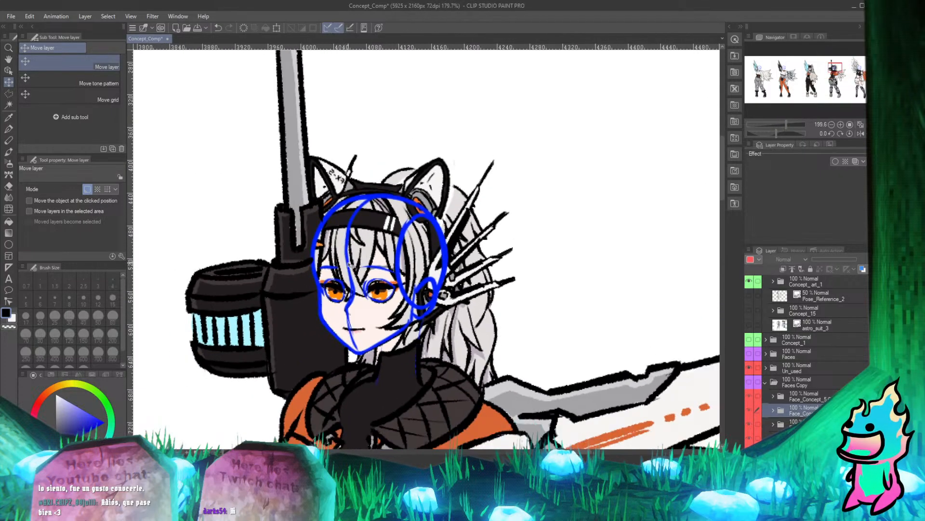
scroll(424, 319, up, 1)
scroll(424, 319, down, 3)
scroll(413, 375, up, 4)
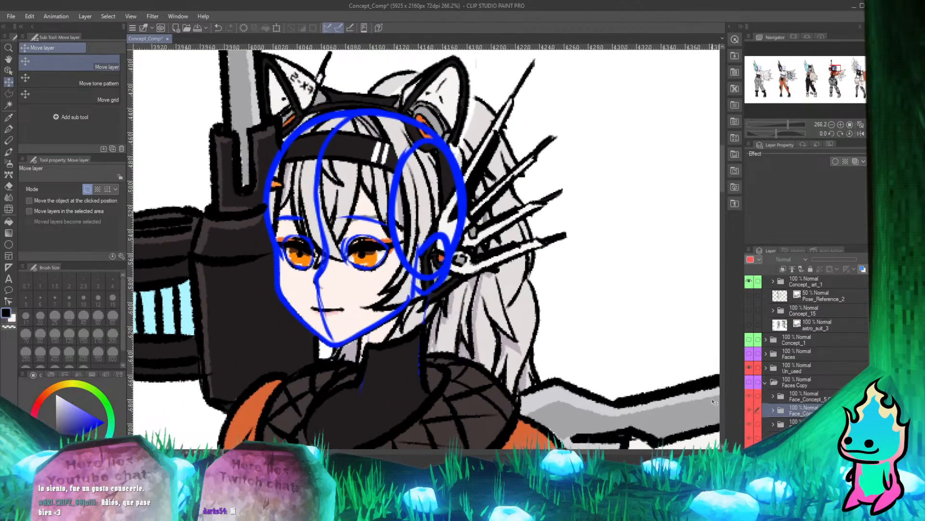
scroll(797, 385, up, 3)
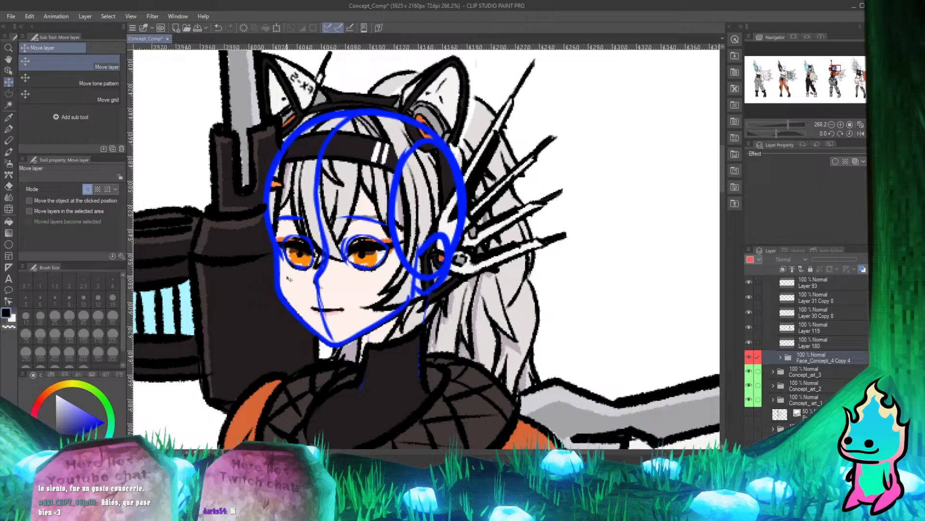
Delete the fourth character's blue guide layers, Layer 31 Copy 8 and Layer 30 Copy 8.
scroll(290, 278, down, 3)
scroll(289, 279, up, 2)
scroll(749, 367, up, 3)
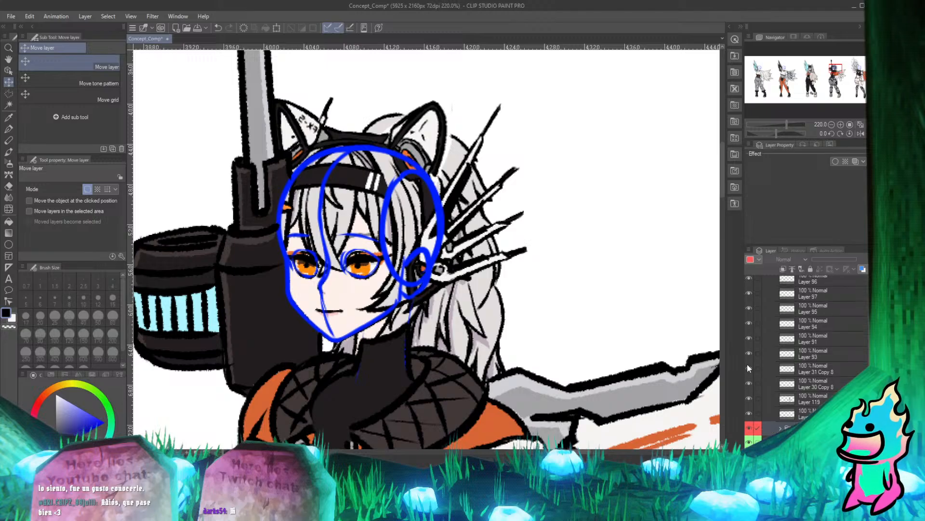
click(749, 369)
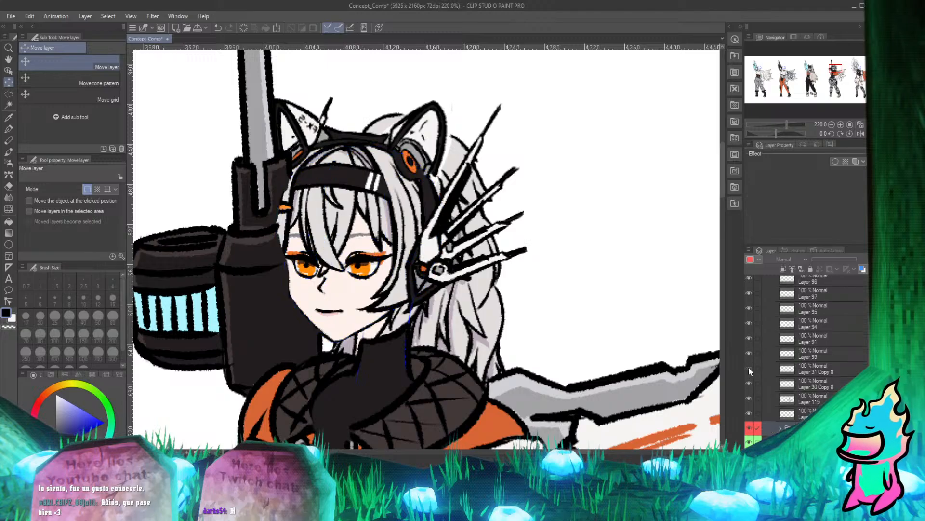
click(749, 369)
click(749, 368)
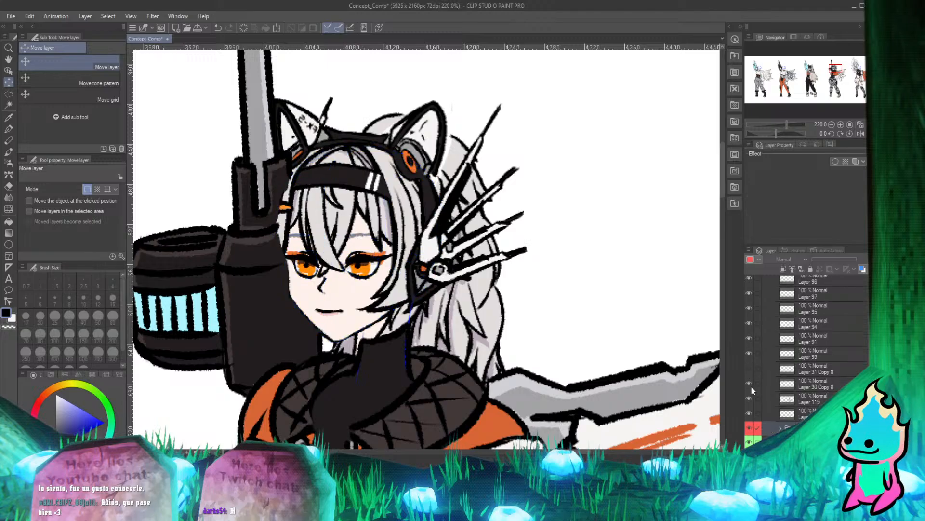
click(750, 383)
click(816, 388)
ctrl+click(814, 376)
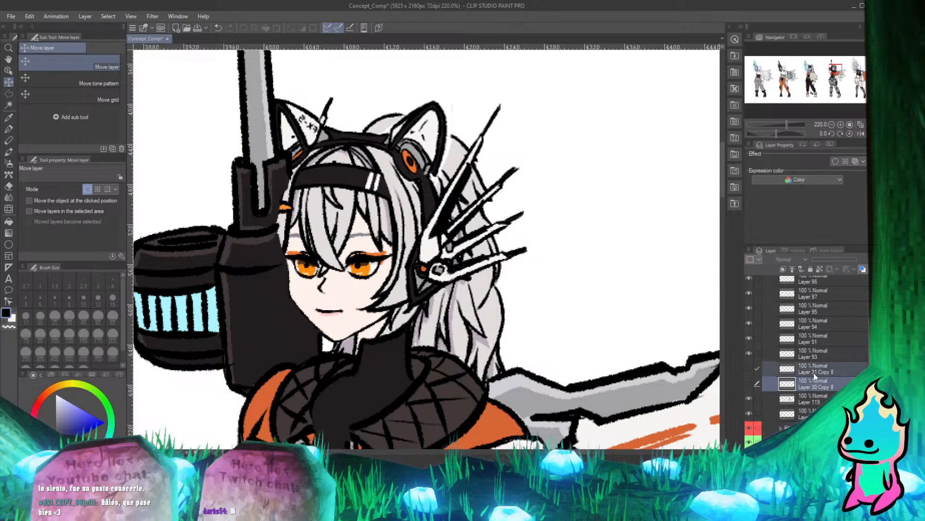
key(Delete)
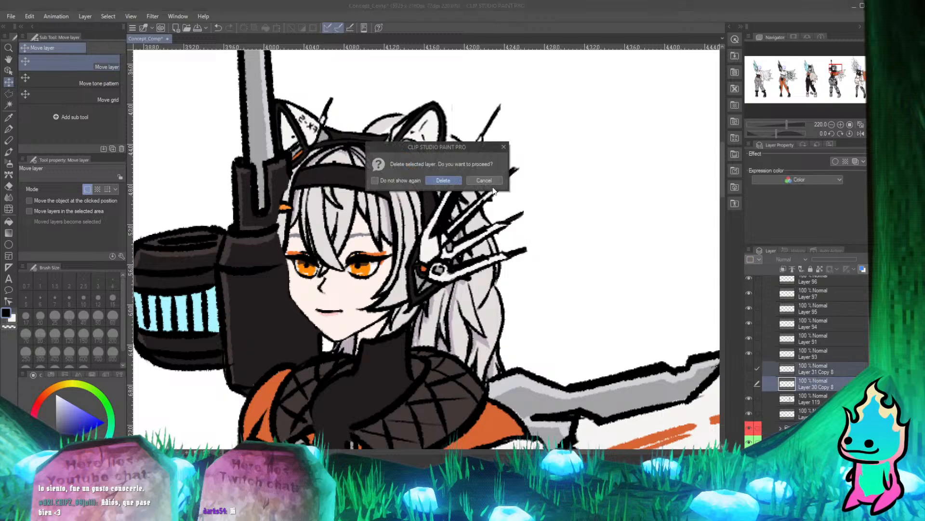
click(456, 181)
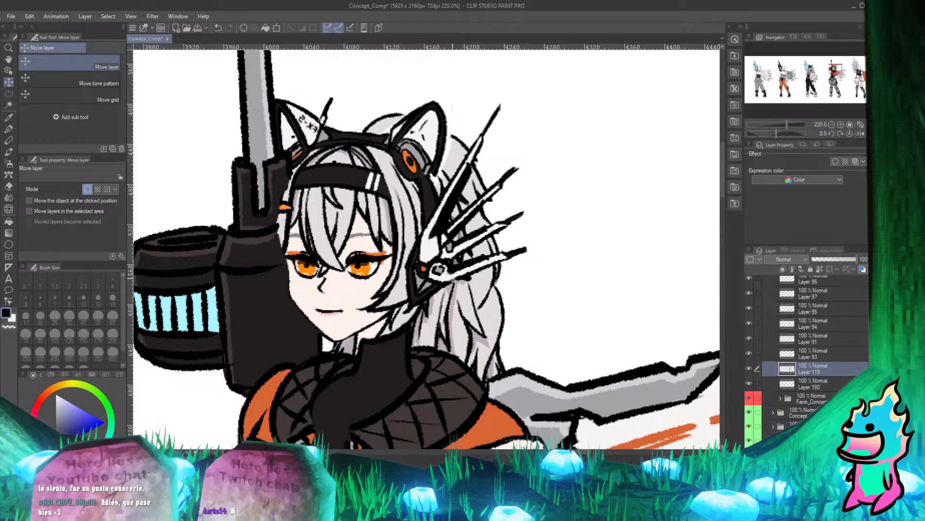
Toggle Layer 119's visibility while inspecting the face, neck and collar up close to see what the layer contains.
scroll(394, 277, down, 3)
scroll(351, 225, up, 3)
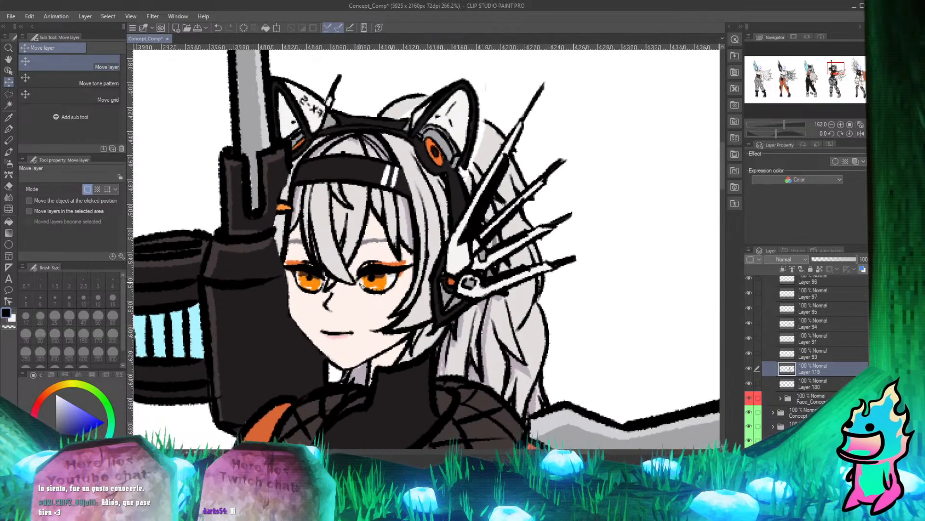
scroll(345, 345, up, 3)
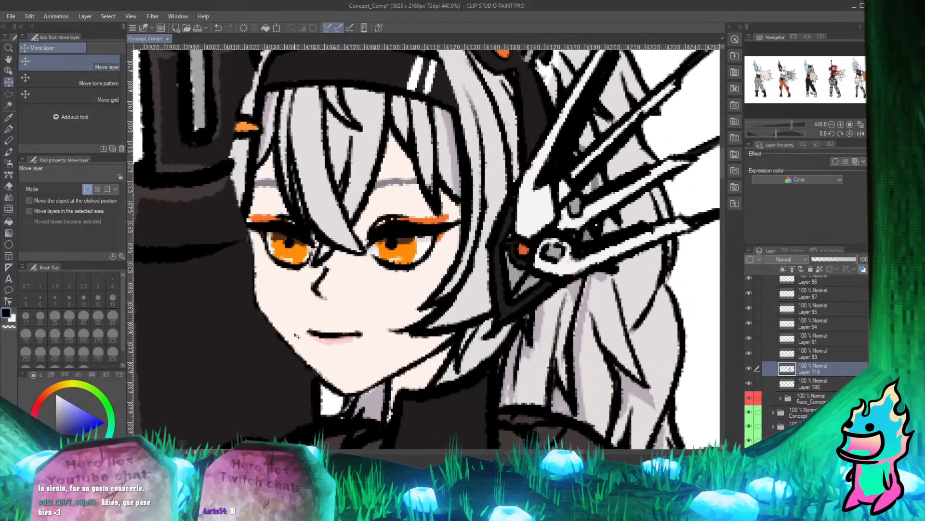
click(750, 368)
click(750, 368)
click(750, 368)
click(750, 368)
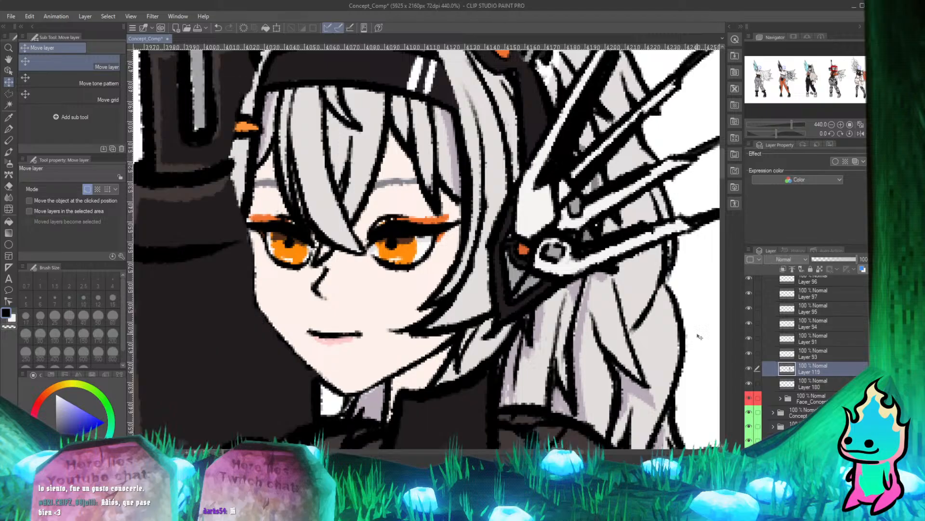
scroll(322, 214, down, 4)
scroll(434, 212, up, 3)
scroll(310, 228, down, 2)
scroll(312, 229, up, 5)
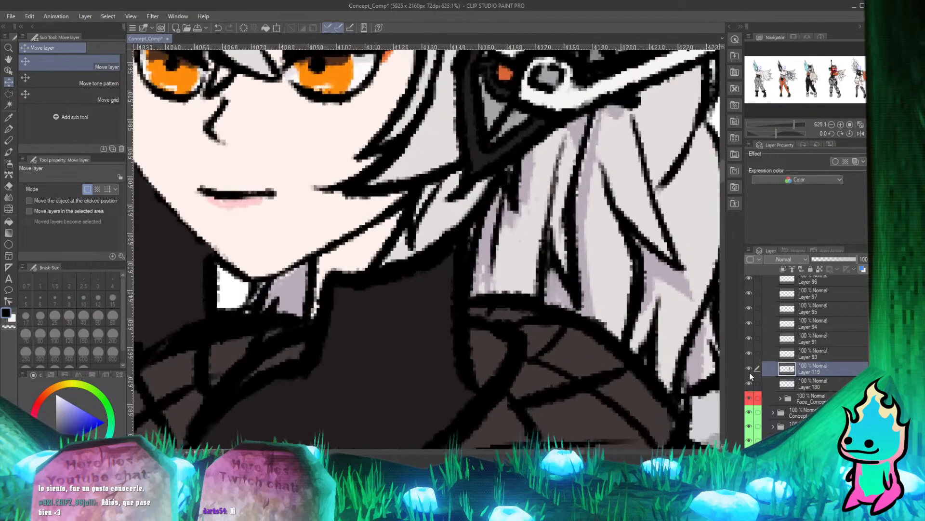
click(750, 369)
click(750, 369)
click(750, 369)
click(749, 369)
click(749, 369)
click(749, 369)
Identify the layer holding the collar's line art by toggling layer visibility, and select it.
scroll(748, 312, up, 2)
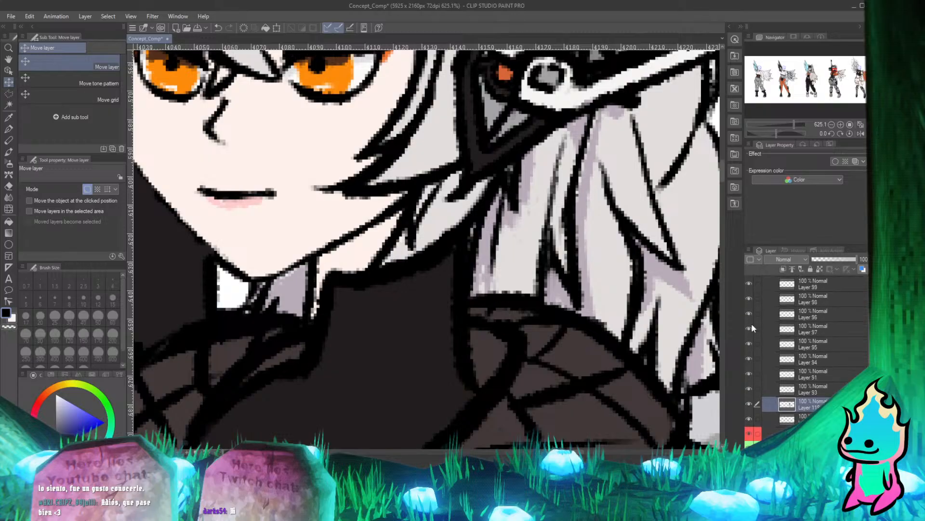
click(751, 326)
click(750, 300)
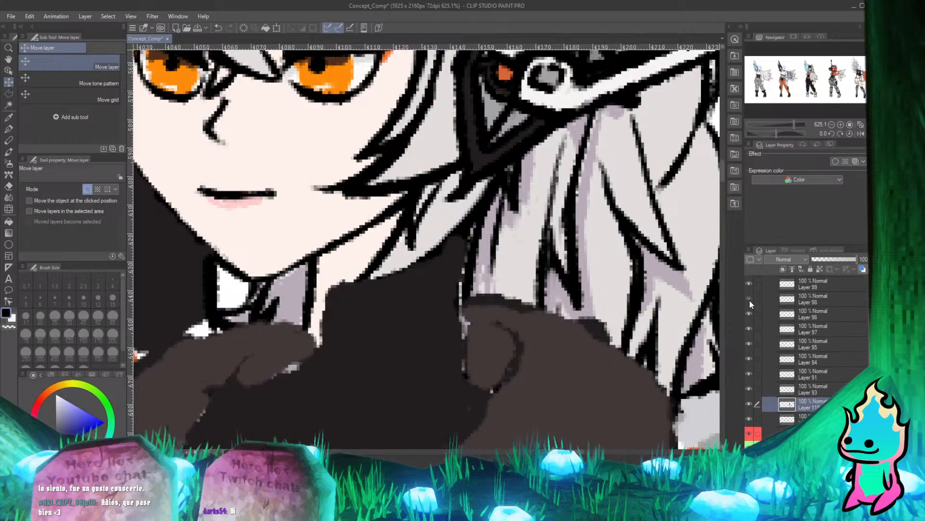
click(750, 300)
click(750, 300)
click(750, 301)
click(790, 302)
Erase the thick black outline along the turtleneck's front edge below the chin with the Hard eraser.
scroll(336, 309, down, 2)
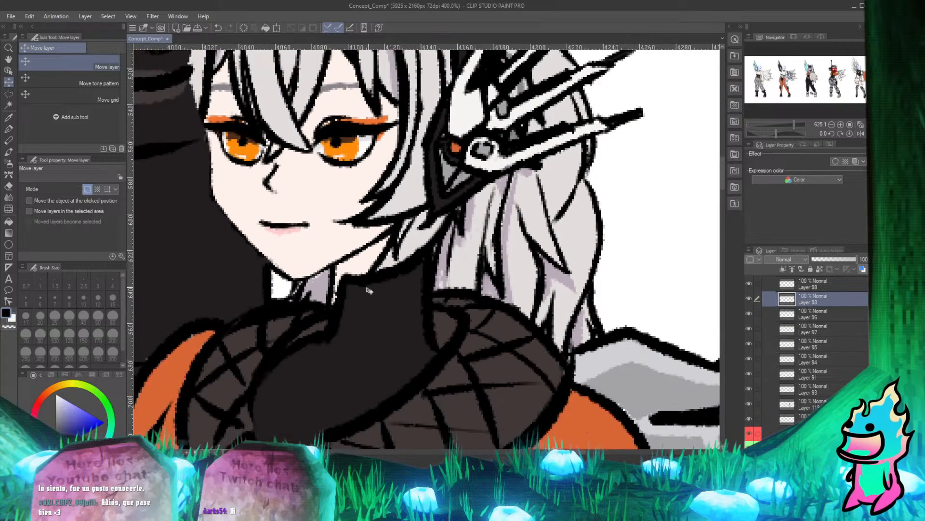
scroll(336, 309, up, 3)
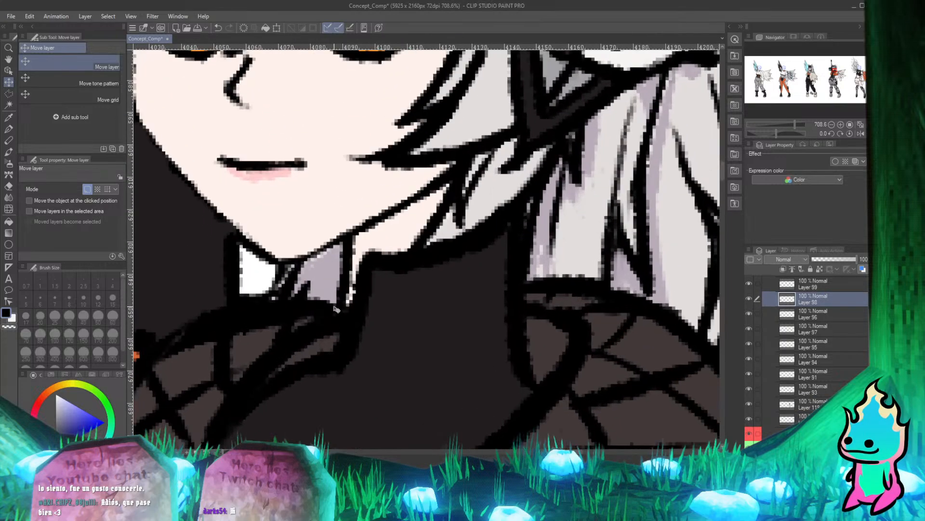
key(e)
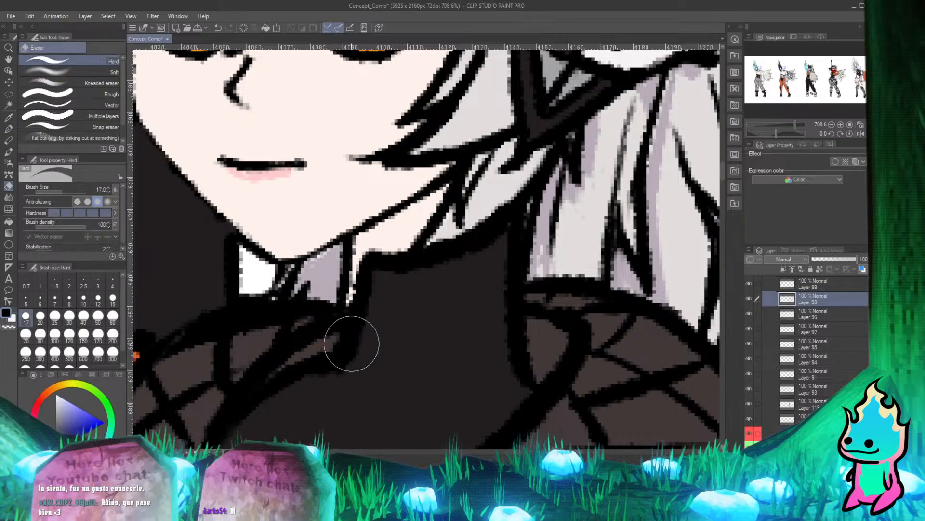
drag(351, 343, 354, 331)
drag(343, 365, 370, 289)
Redraw the erased turtleneck outline below the chin with the Real G-Pen.
key(p)
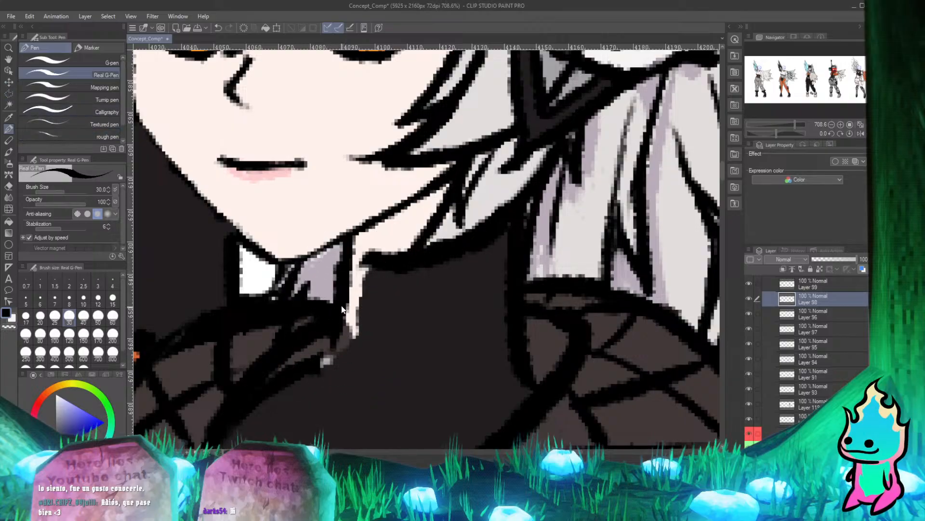
key(ctrl+z)
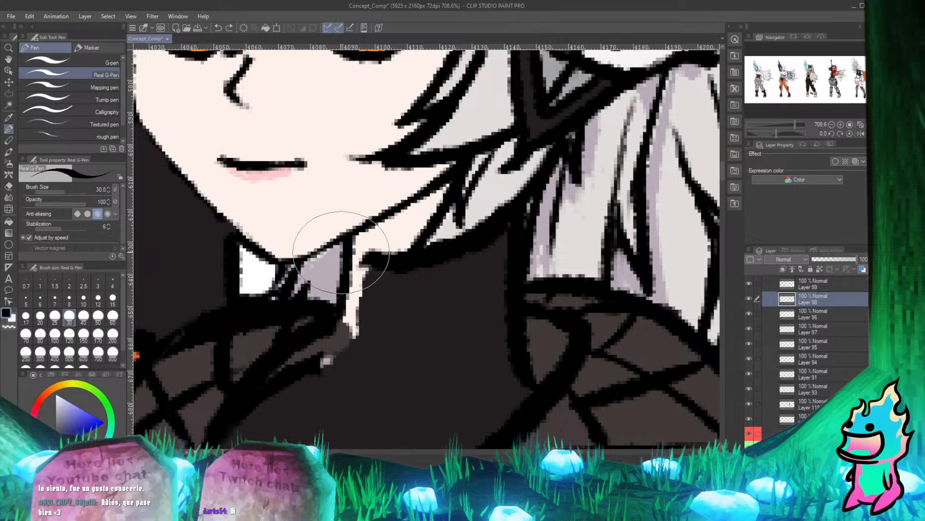
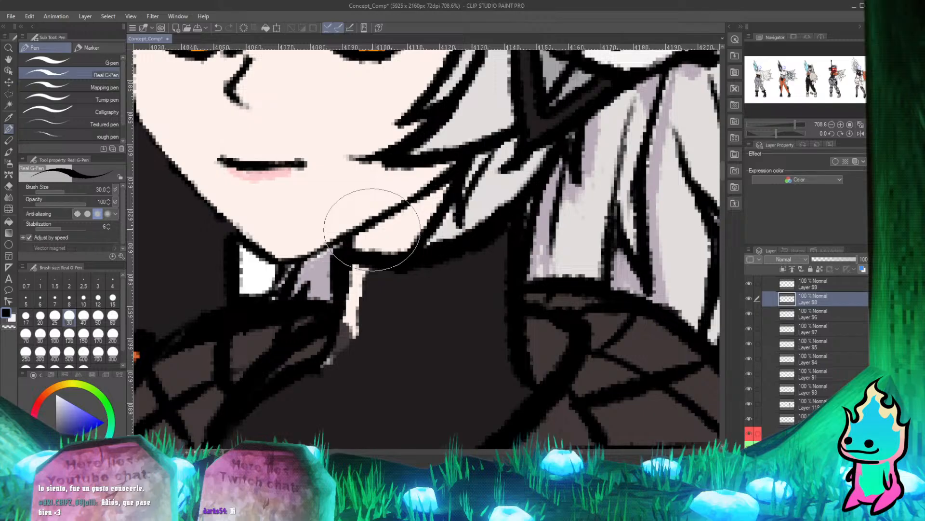
Identify the layer holding the turtleneck's dark fill by toggling layer visibility, and select Layer 119.
scroll(371, 229, down, 3)
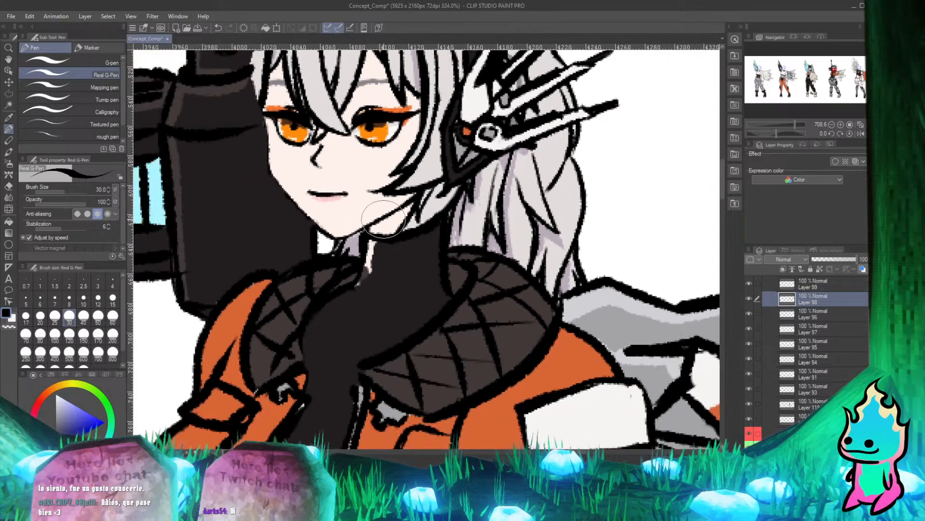
scroll(375, 227, up, 2)
scroll(376, 226, up, 1)
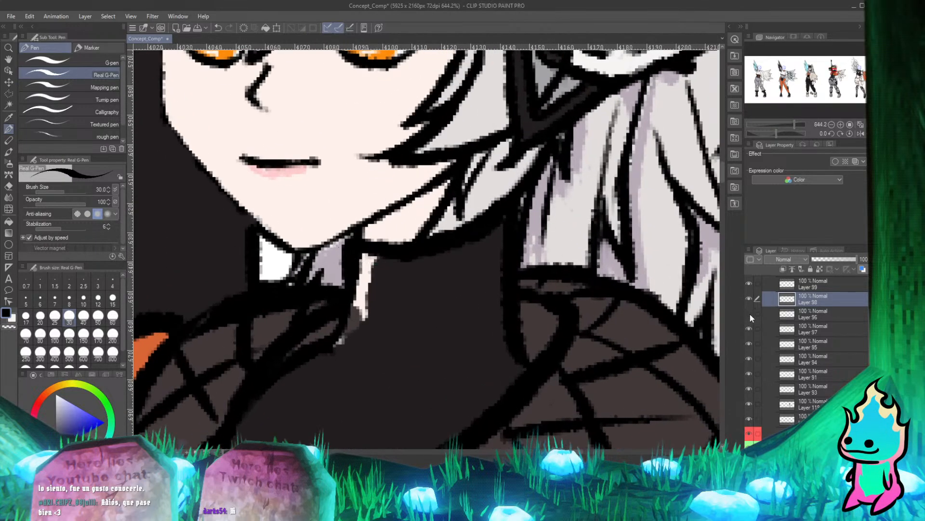
click(749, 300)
click(749, 300)
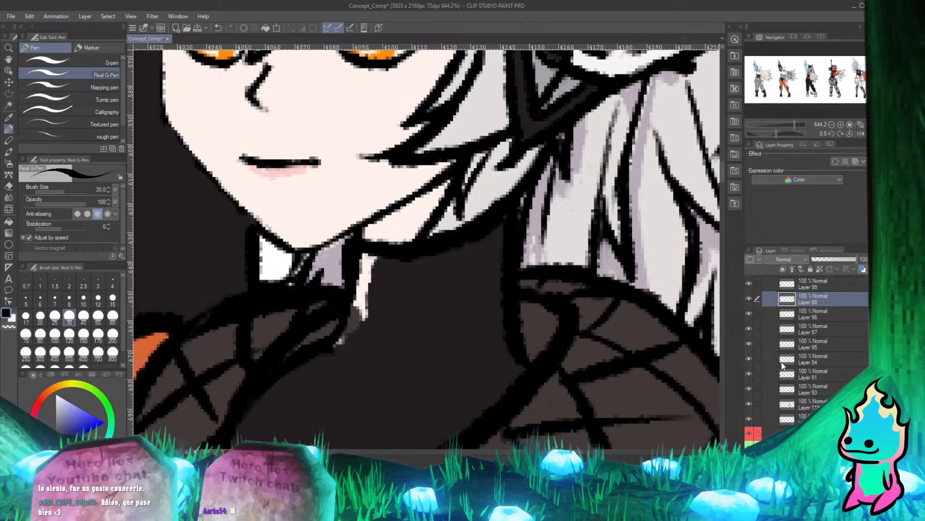
click(749, 403)
click(749, 403)
click(808, 402)
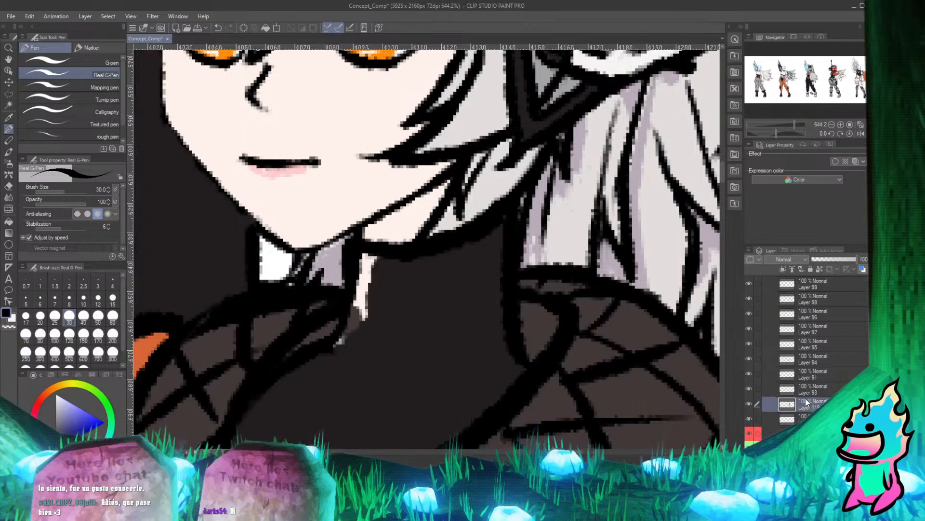
Sample the turtleneck's dark grey and paint over the skin-coloured sliver along its front edge with the Real G-Pen.
alt+click(431, 323)
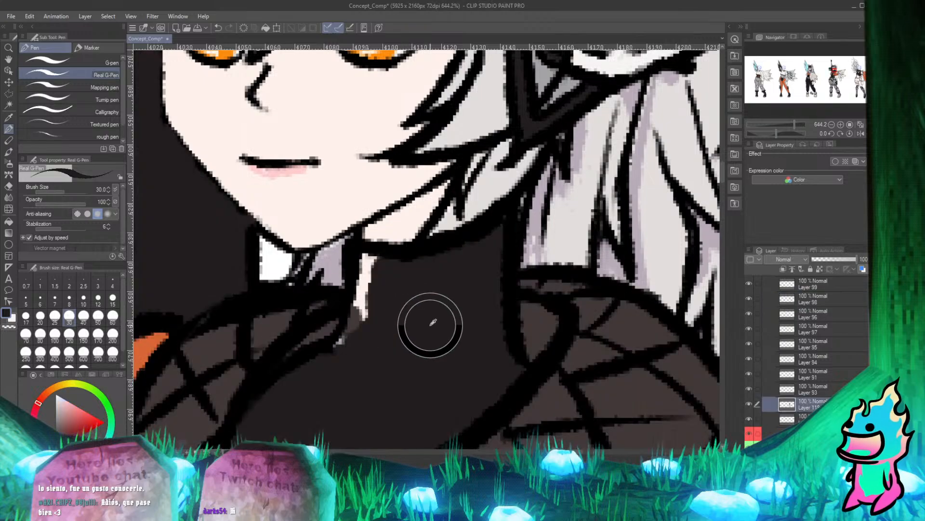
click(749, 403)
click(749, 403)
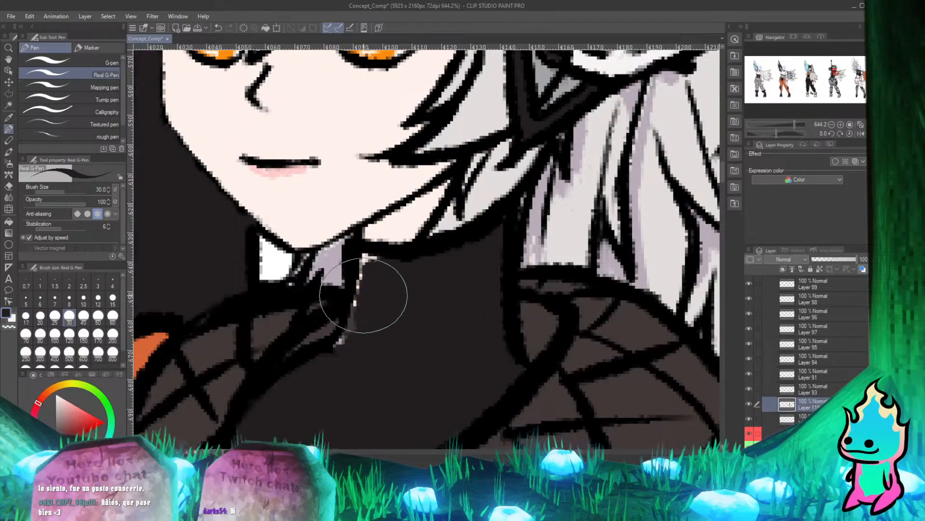
mouse_move(364, 295)
mouse_down()
mouse_move(337, 345)
mouse_move(378, 264)
mouse_move(370, 259)
mouse_up()
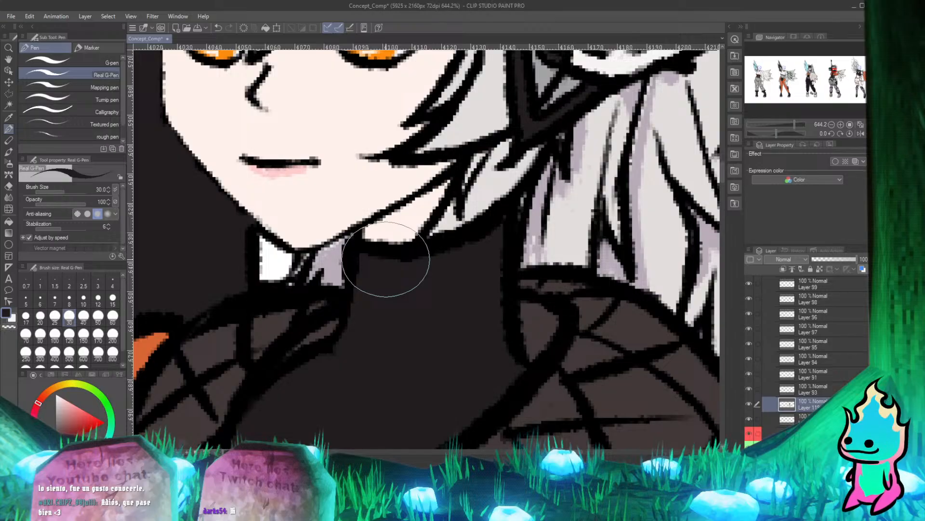
scroll(393, 244, down, 5)
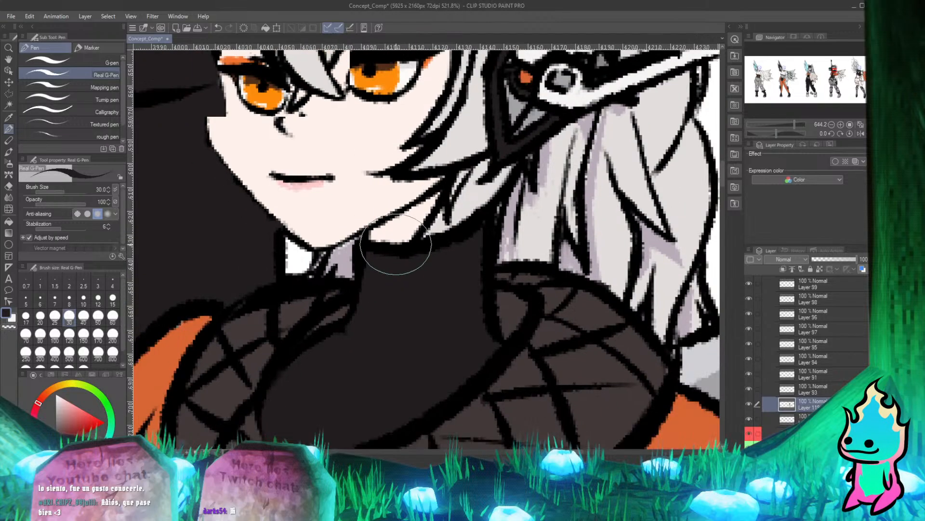
Examine the face, jaw and neck at different magnifications and check Layer 119's overlap with the face.
scroll(404, 117, up, 4)
scroll(414, 275, down, 4)
scroll(365, 181, up, 3)
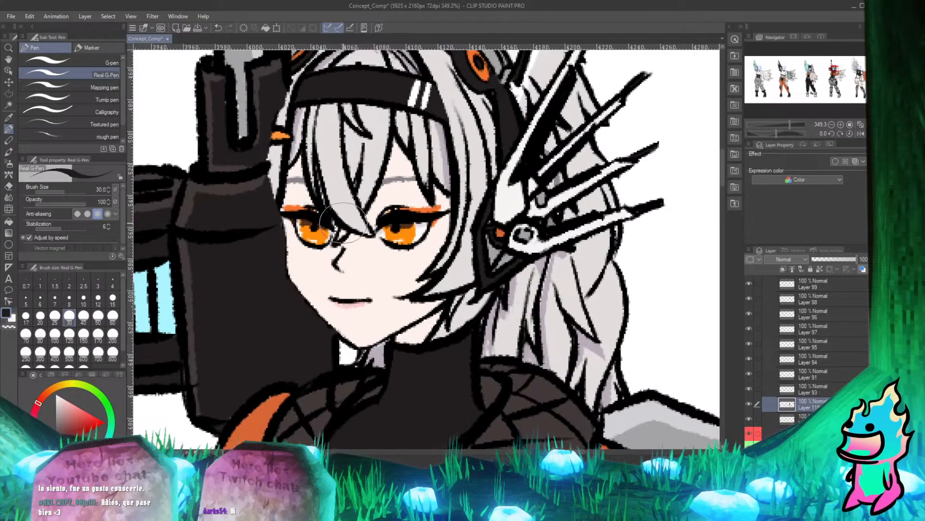
scroll(291, 222, down, 2)
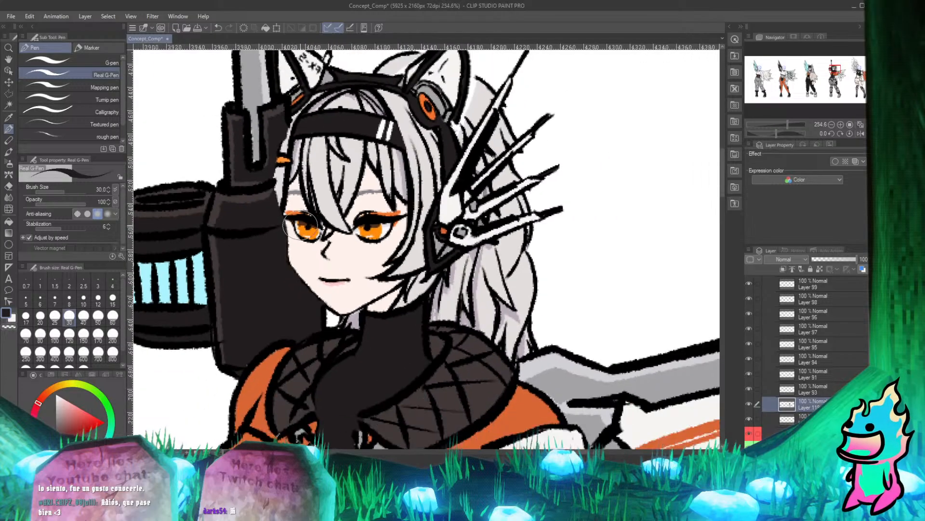
scroll(329, 276, up, 3)
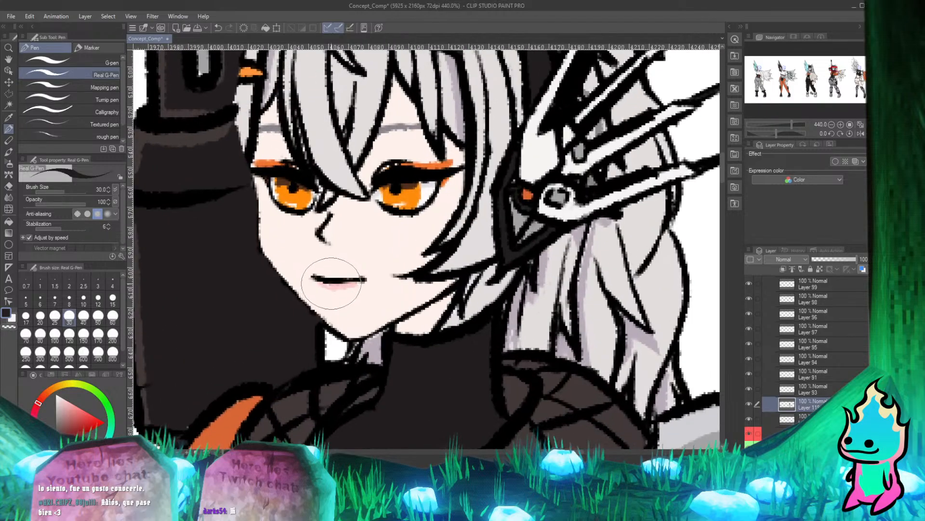
click(748, 404)
scroll(311, 303, down, 2)
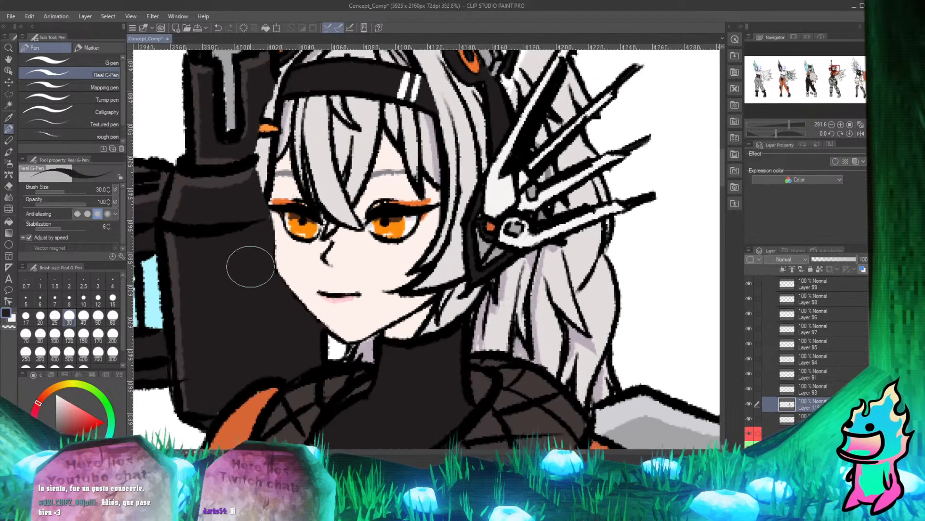
scroll(253, 274, up, 3)
key(e)
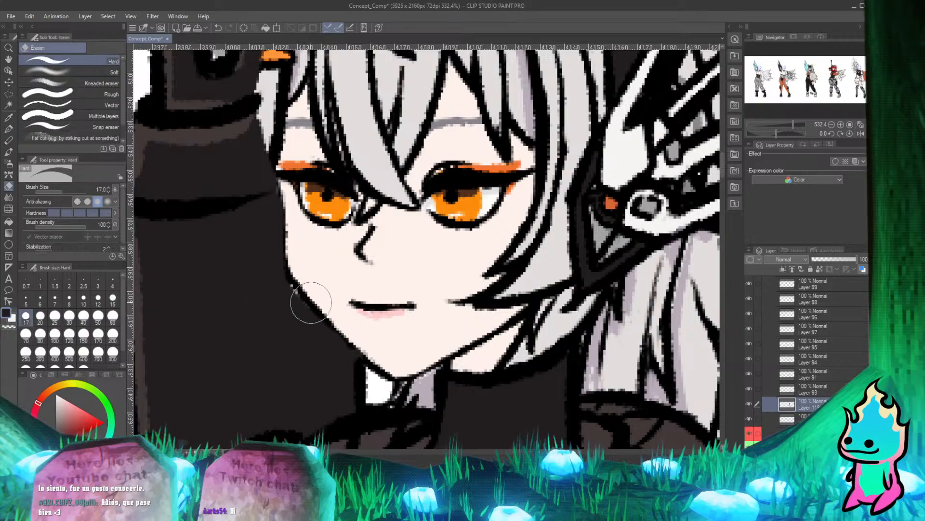
key(p)
key(ctrl+z)
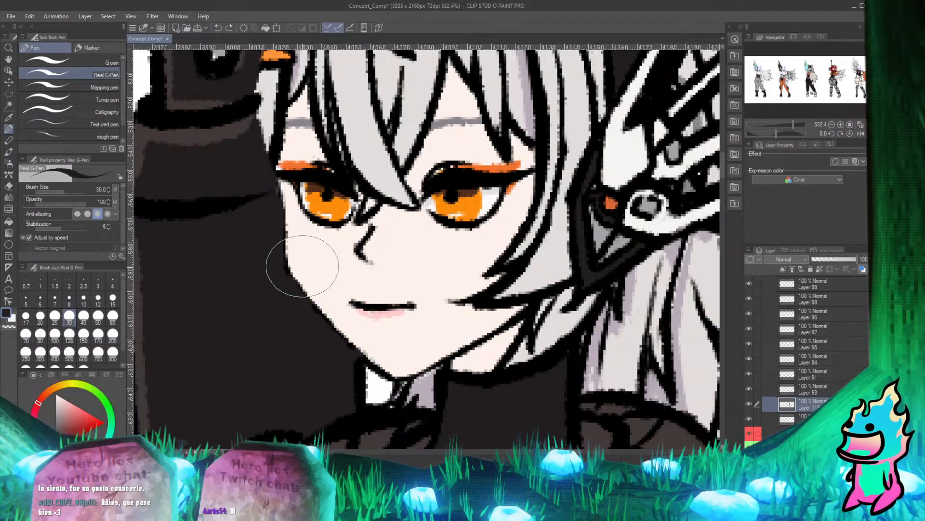
Erase the dark weapon fill overlapping the lower jaw outline between the chin and cheek with the Hard eraser.
scroll(295, 305, up, 1)
scroll(320, 319, down, 1)
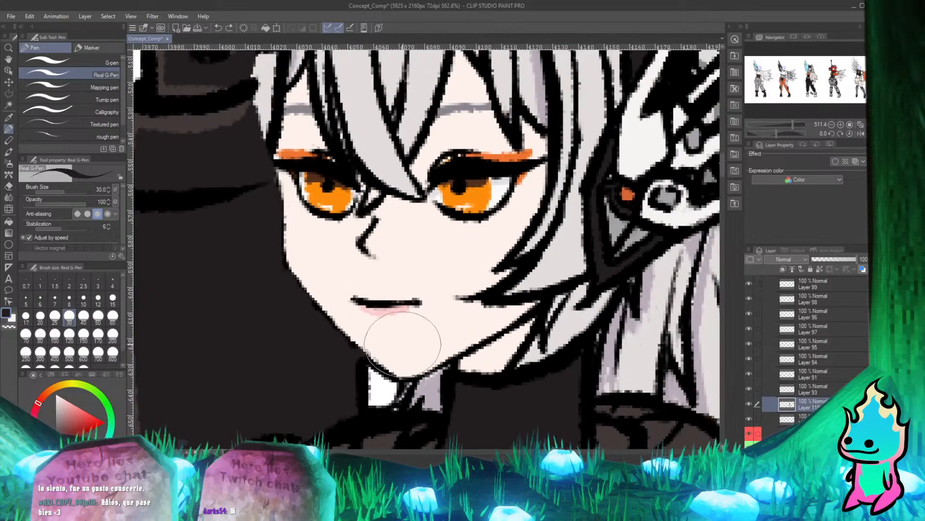
scroll(403, 344, up, 2)
key(e)
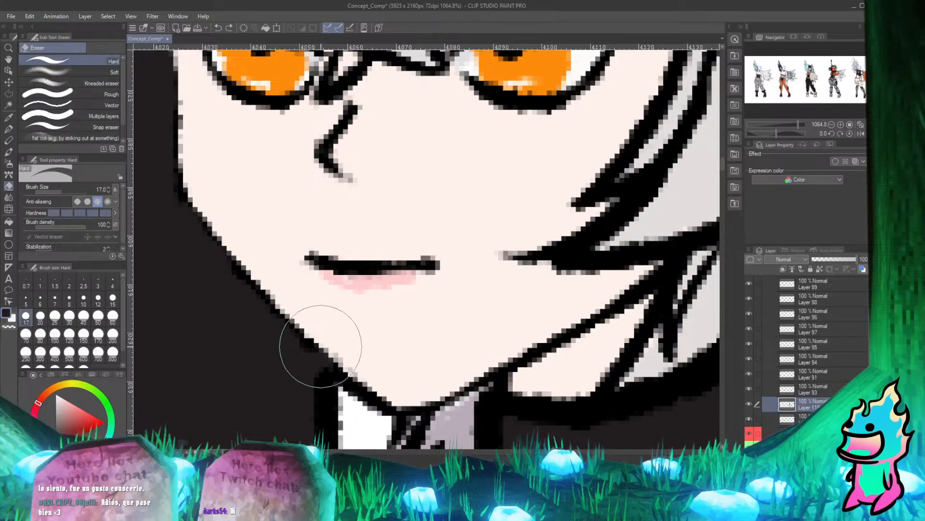
mouse_move(315, 340)
mouse_down()
mouse_move(256, 287)
mouse_move(319, 349)
mouse_up()
key(p)
key(e)
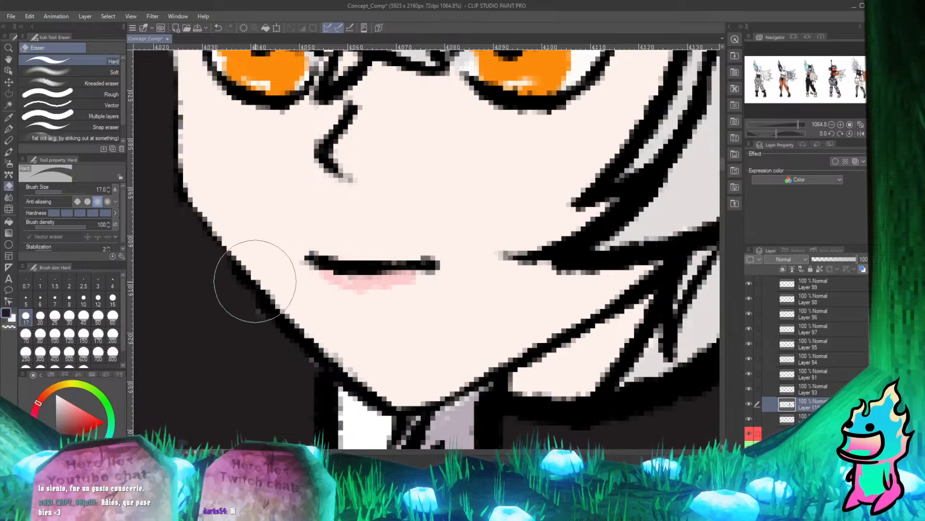
mouse_move(254, 283)
mouse_down()
mouse_move(215, 244)
mouse_move(201, 208)
mouse_move(235, 255)
mouse_up()
key(p)
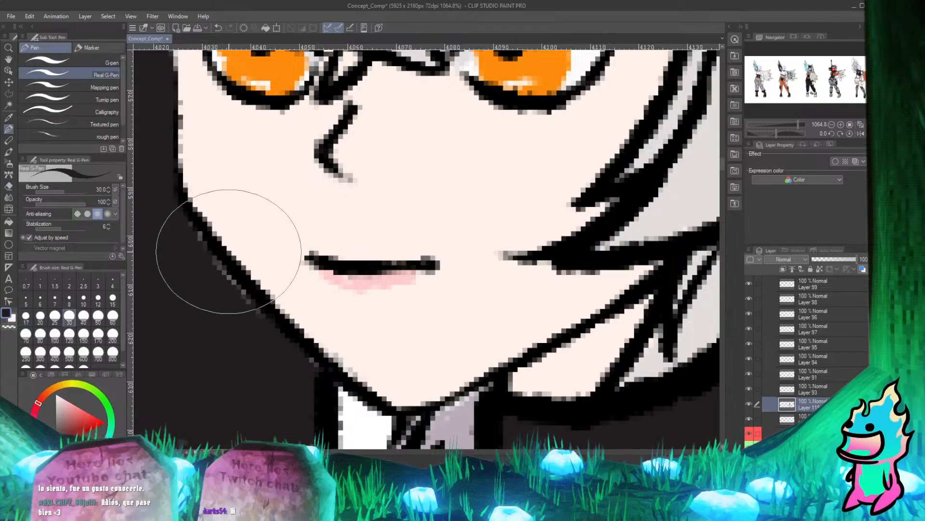
Erase the dark weapon fill covering the cheek outline below the outer corner of the eye.
scroll(229, 251, down, 4)
scroll(243, 149, up, 1)
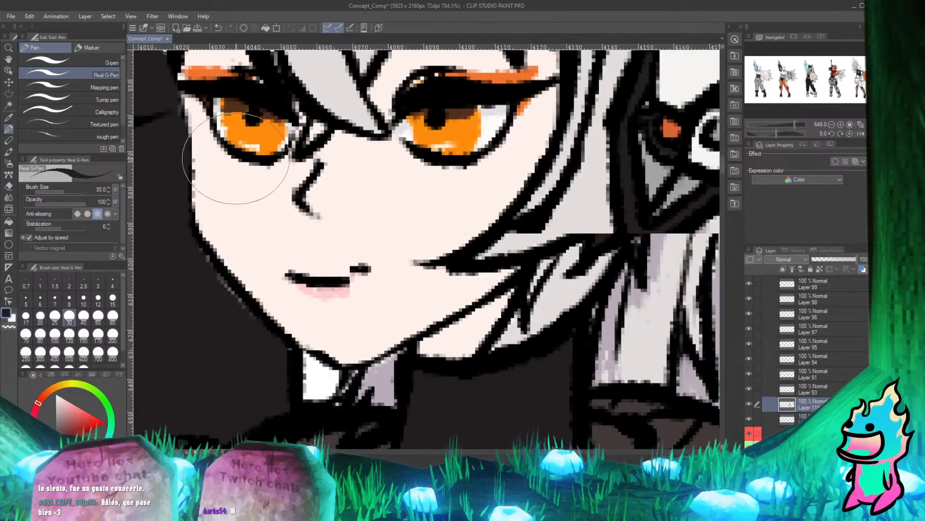
scroll(360, 300, down, 4)
scroll(306, 245, up, 5)
scroll(259, 265, down, 2)
scroll(248, 269, up, 2)
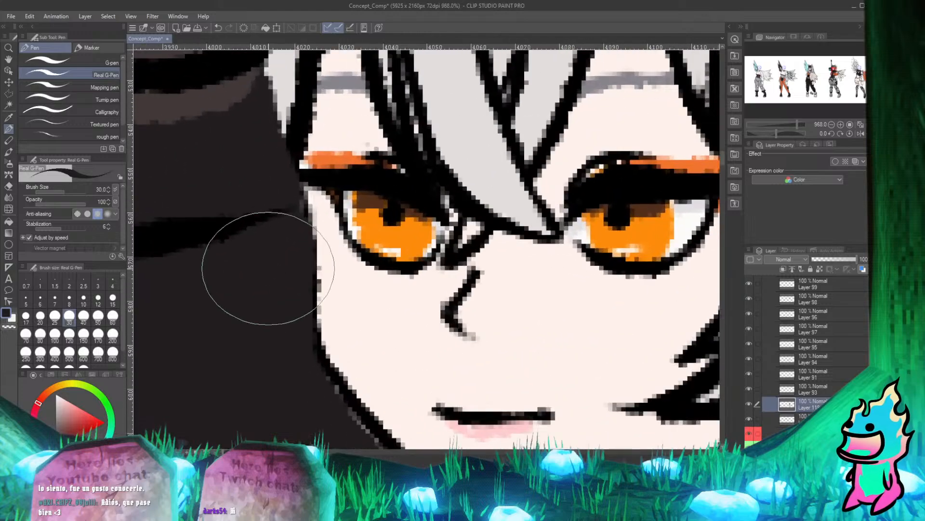
key(e)
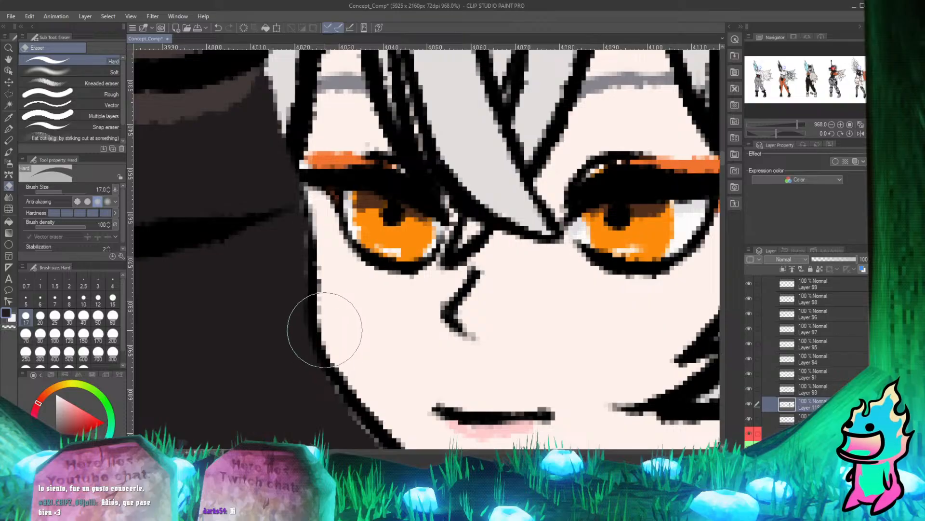
key(p)
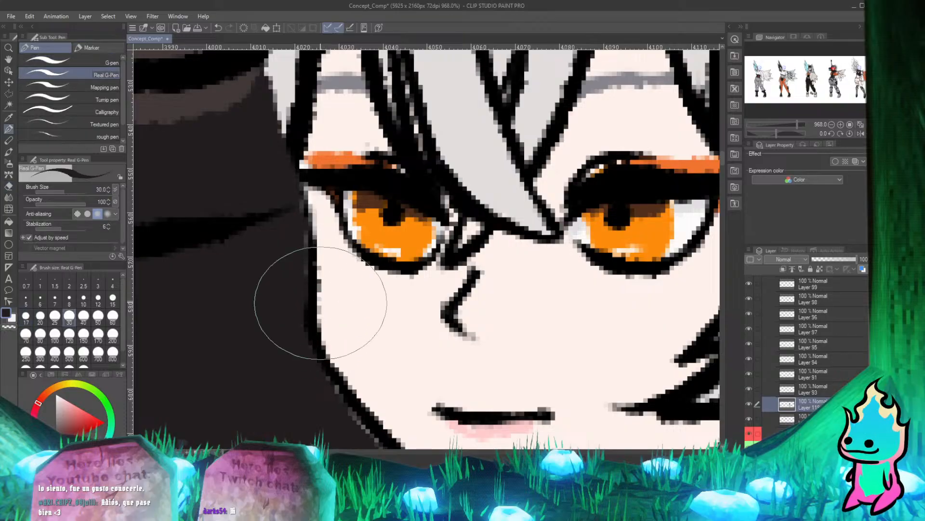
Erase the dark weapon fill around the eyelash's outer tip and the adjoining hair edge.
scroll(320, 302, down, 5)
scroll(306, 149, up, 4)
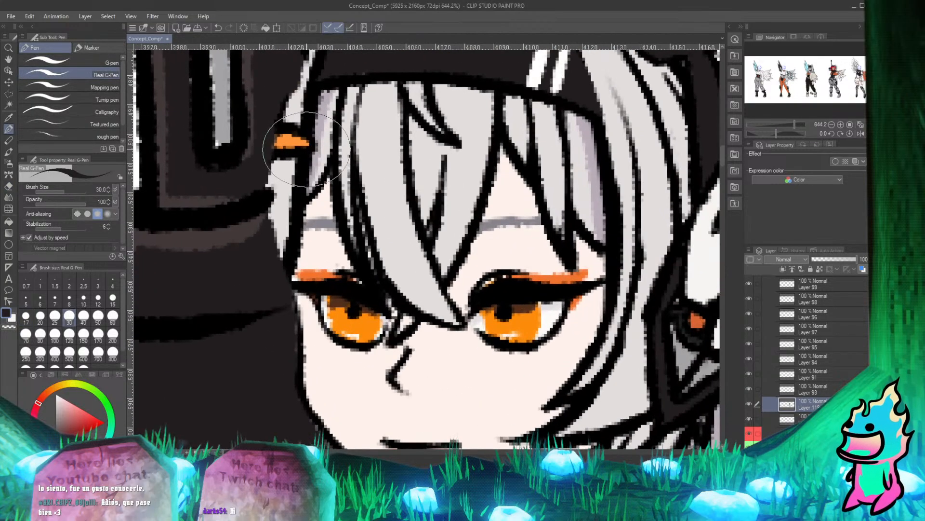
key(e)
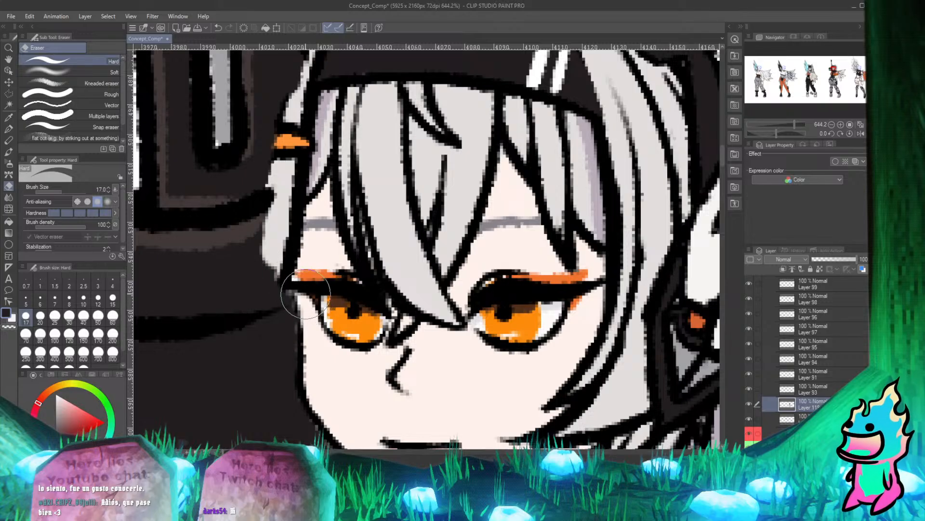
key(p)
Try to erase the weapon where it covers the side hair lock below the orange hairclip.
scroll(300, 316, down, 3)
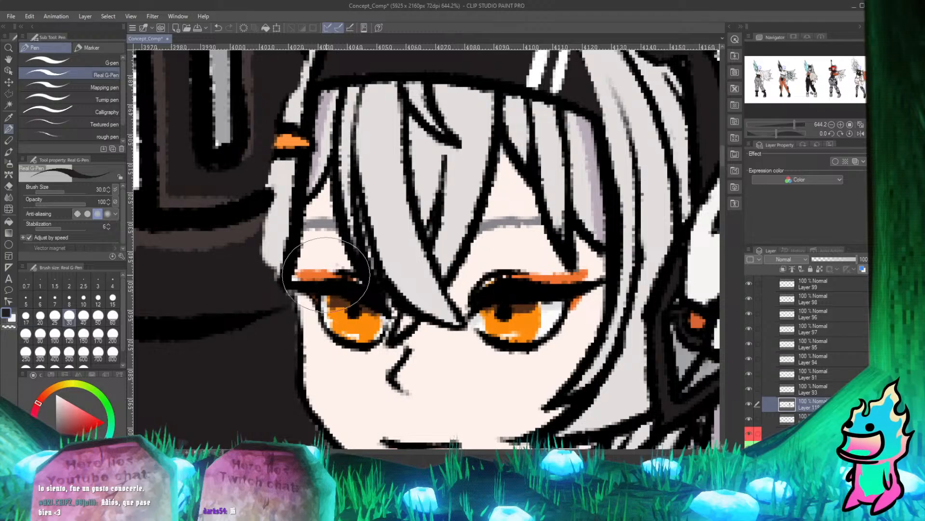
scroll(303, 157, up, 3)
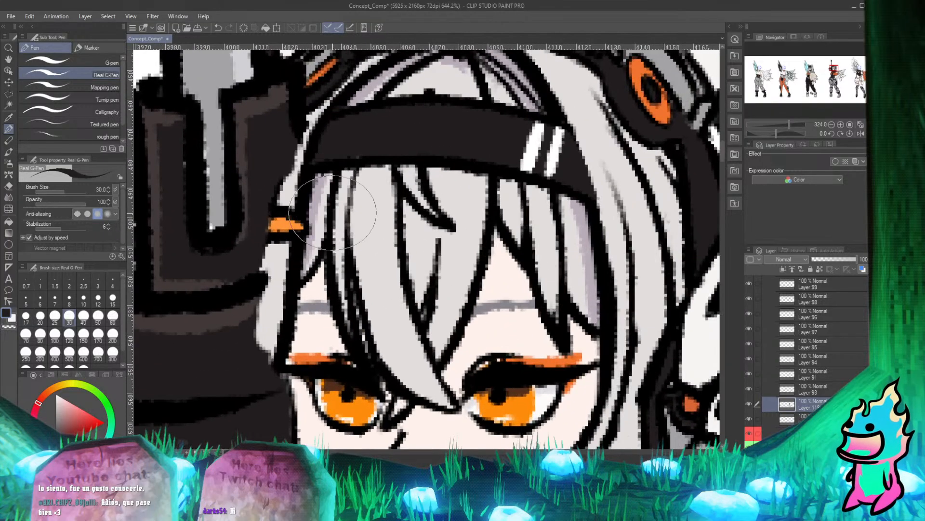
key(e)
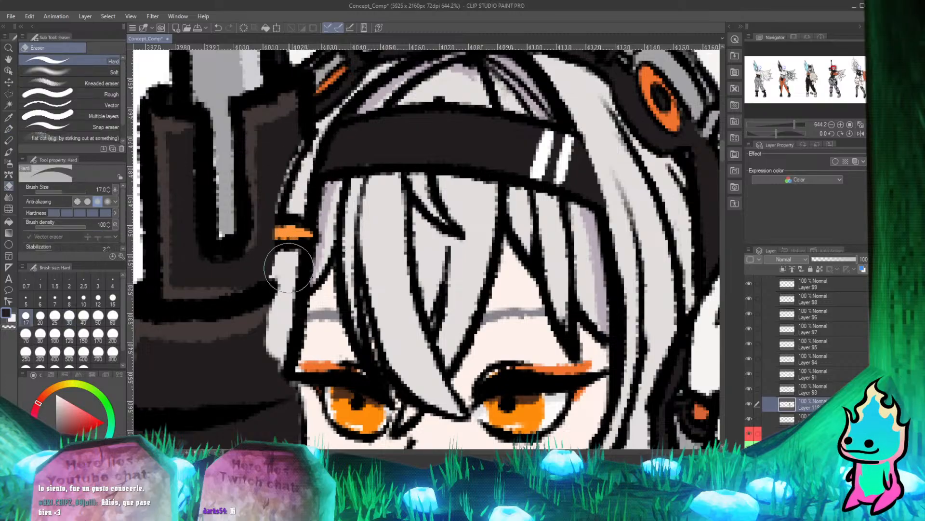
mouse_move(271, 343)
mouse_down()
mouse_move(260, 354)
mouse_move(271, 354)
mouse_up()
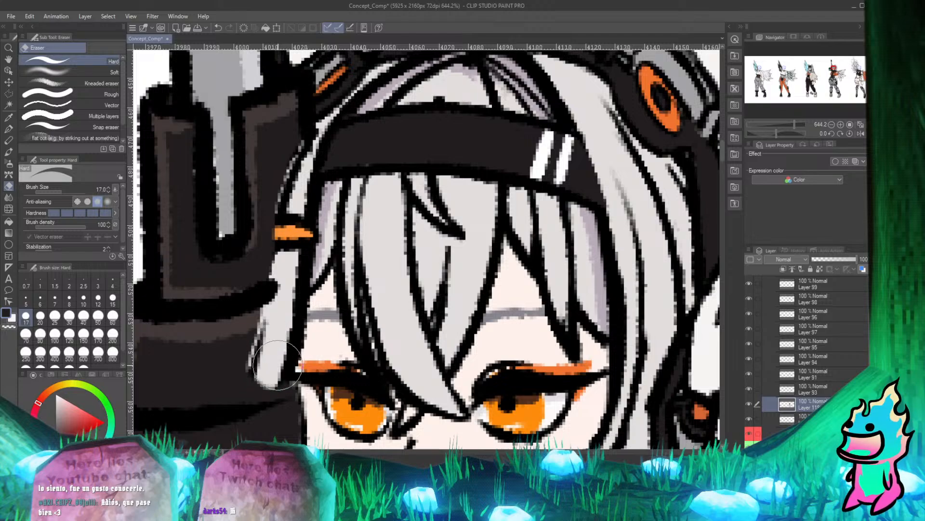
key(p)
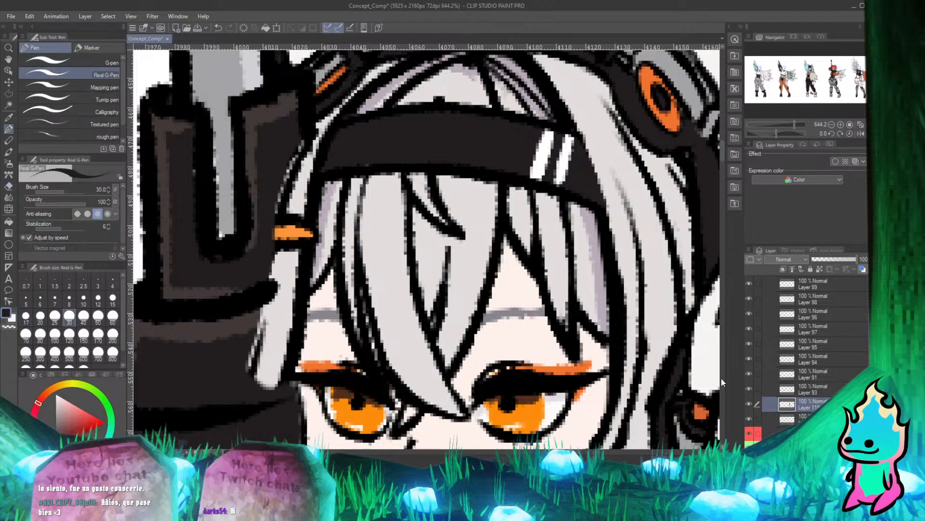
Lower Layer 119's opacity to 42% and erase the weapon where it covers the hair strands beside the cheek.
drag(848, 259, 831, 259)
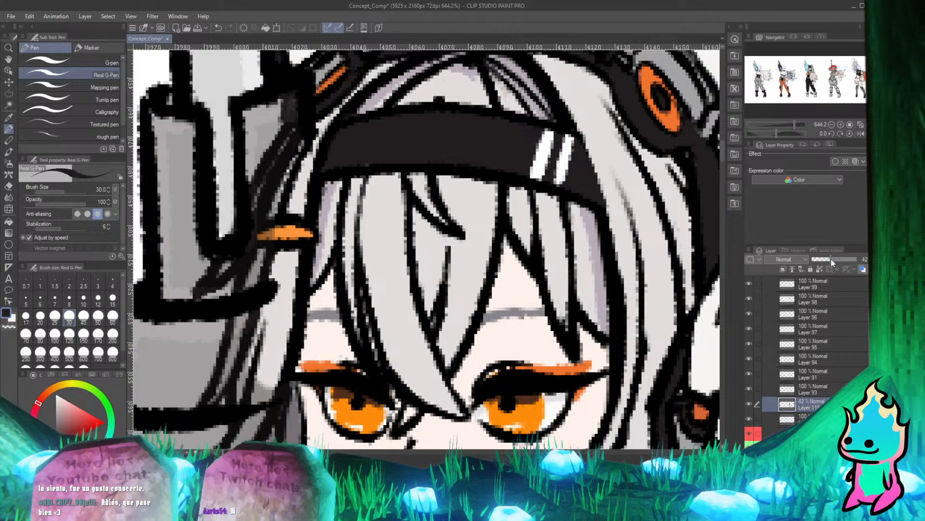
scroll(312, 236, down, 4)
scroll(313, 237, down, 4)
scroll(277, 249, up, 6)
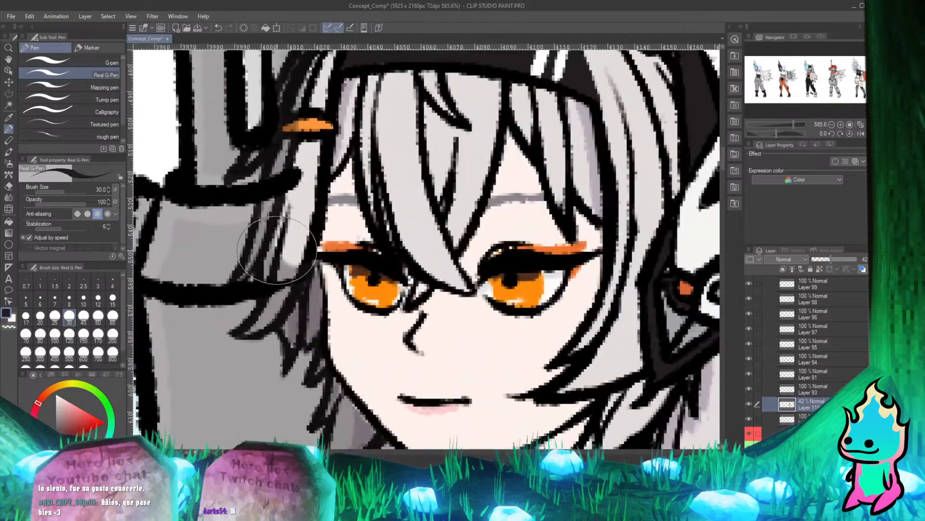
key(e)
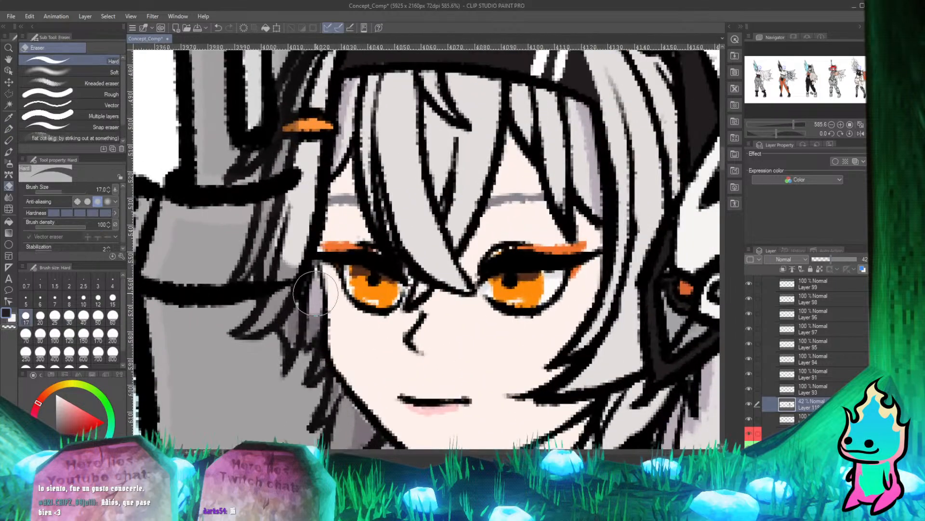
mouse_move(314, 326)
mouse_down()
mouse_move(300, 267)
mouse_move(287, 284)
mouse_move(300, 266)
mouse_move(281, 304)
mouse_move(246, 328)
mouse_move(289, 282)
mouse_move(246, 328)
mouse_move(288, 292)
mouse_move(290, 325)
mouse_move(293, 306)
mouse_up()
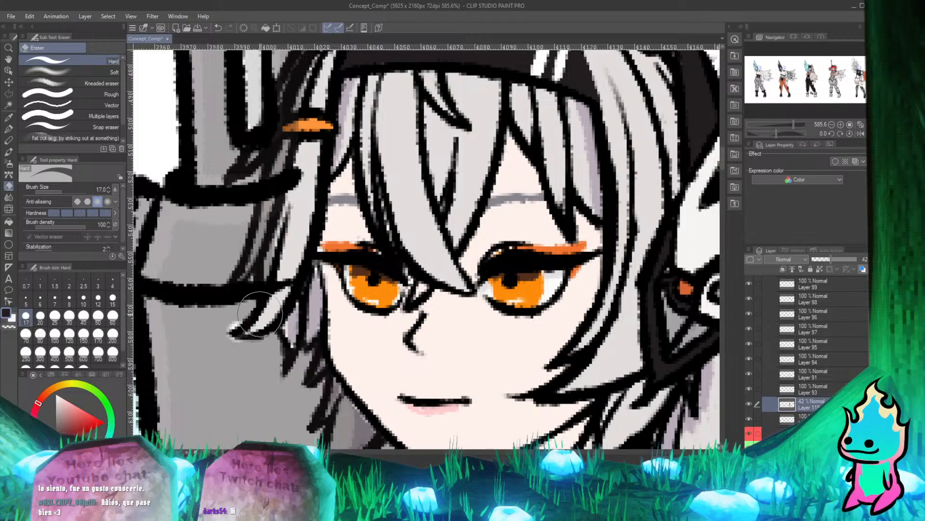
Undo the side hair lock erasing and the layer's opacity reduction.
key(p)
key(ctrl+z)
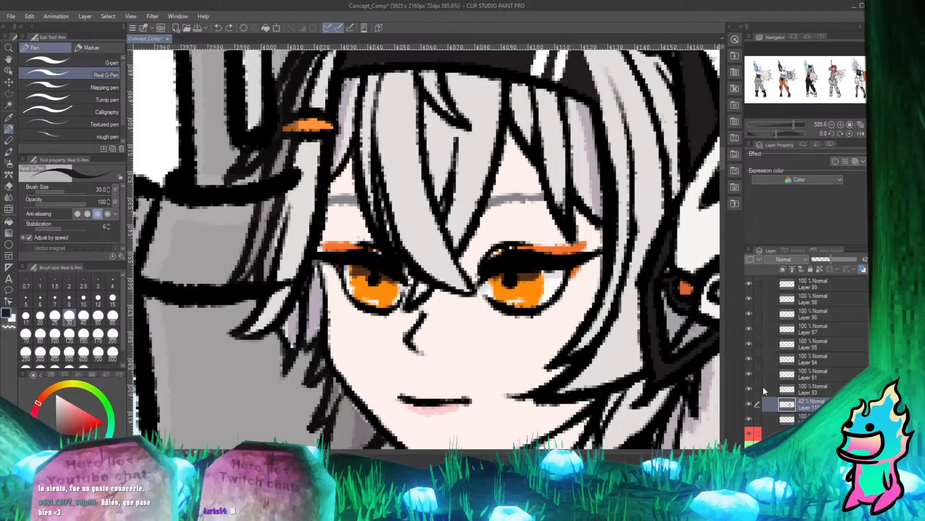
key(ctrl+z)
key(ctrl+z)
key(ctrl+z)
key(ctrl+z)
key(ctrl+z)
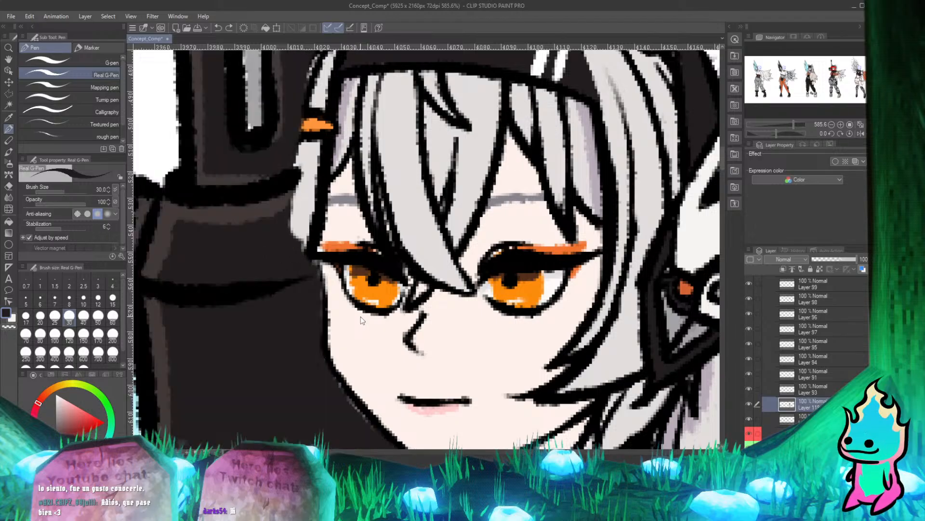
scroll(361, 311, down, 5)
scroll(362, 312, down, 3)
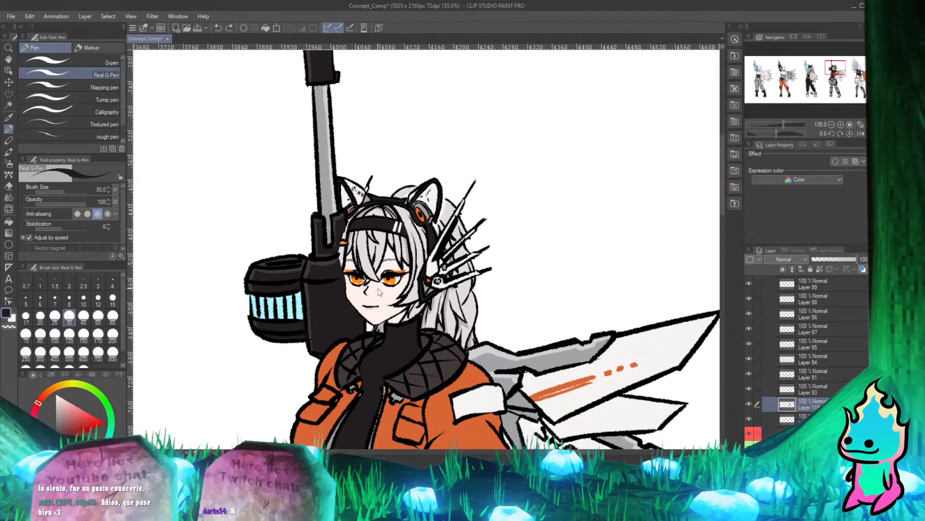
Examine the fourth character's head, weapon and collar against the whole lineup and close up around the chin and neck.
scroll(374, 275, down, 2)
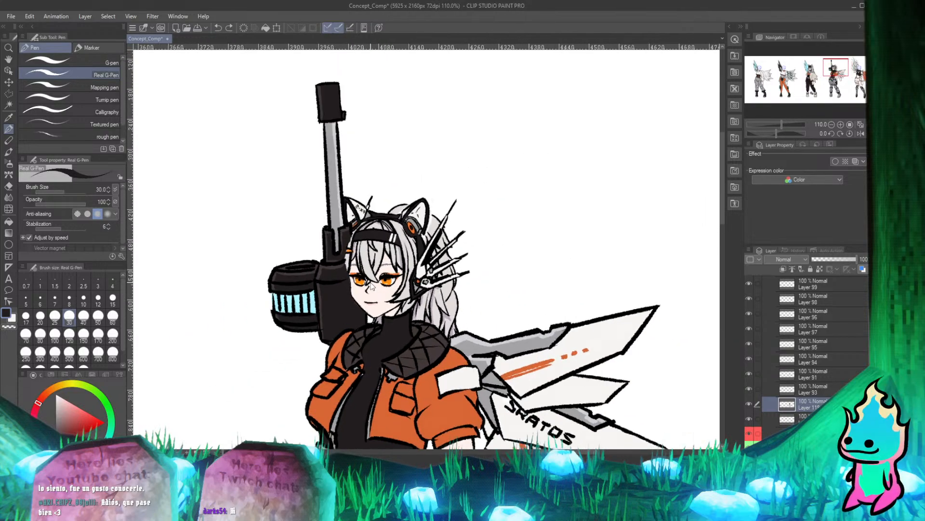
scroll(386, 248, down, 1)
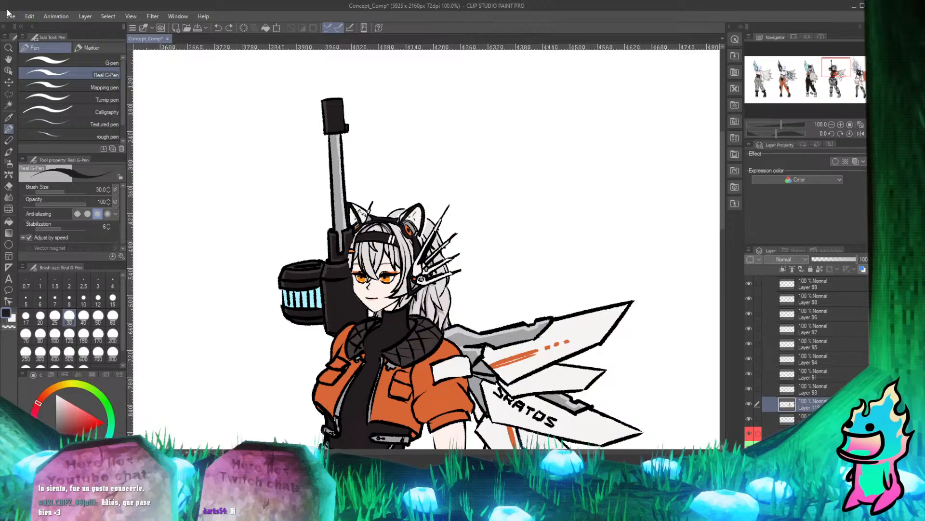
click(8, 17)
click(8, 19)
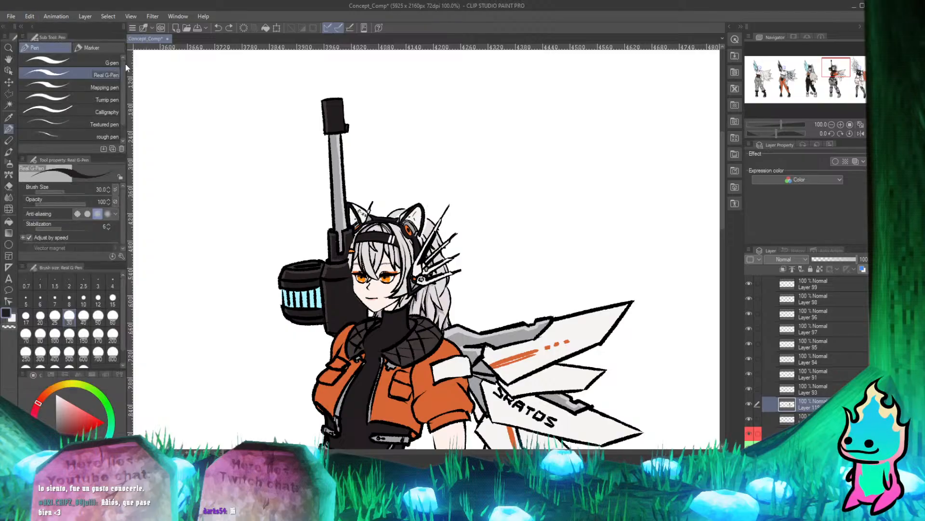
click(11, 17)
mouse_move(43, 18)
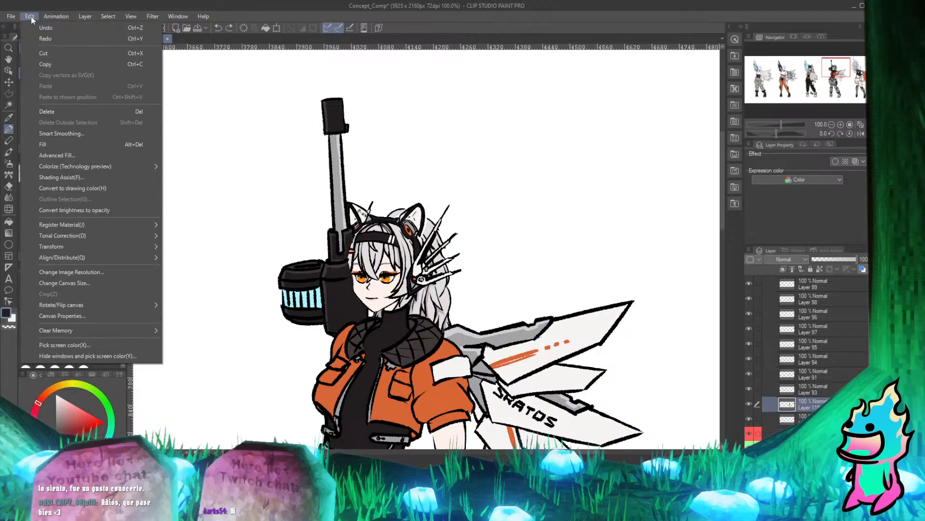
click(427, 167)
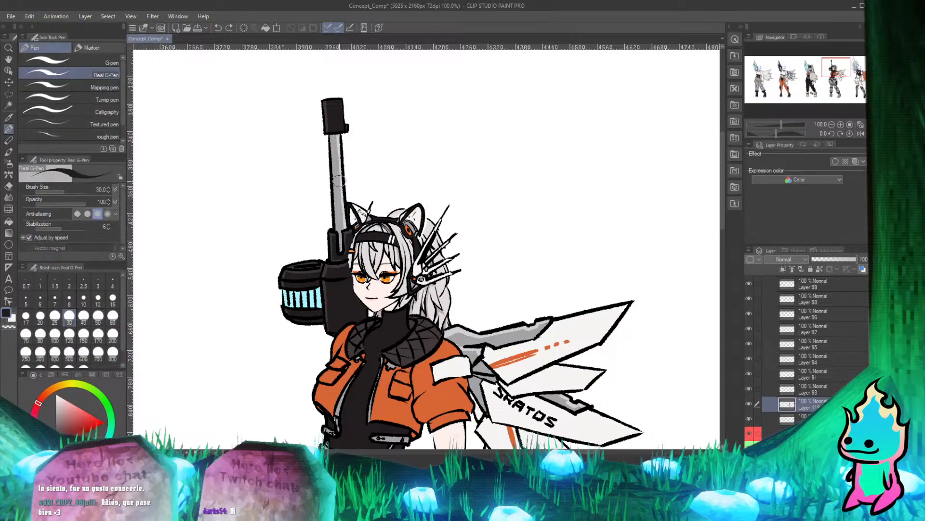
scroll(341, 185, down, 5)
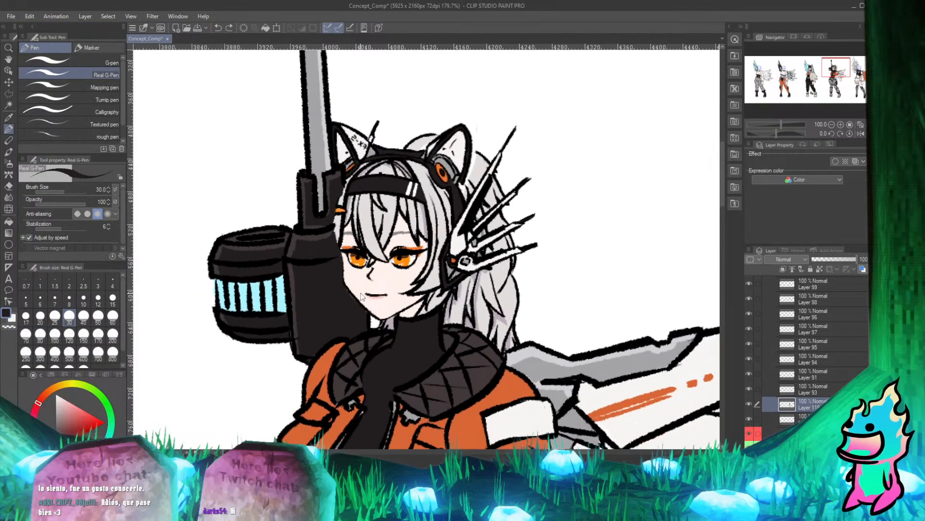
scroll(366, 309, up, 3)
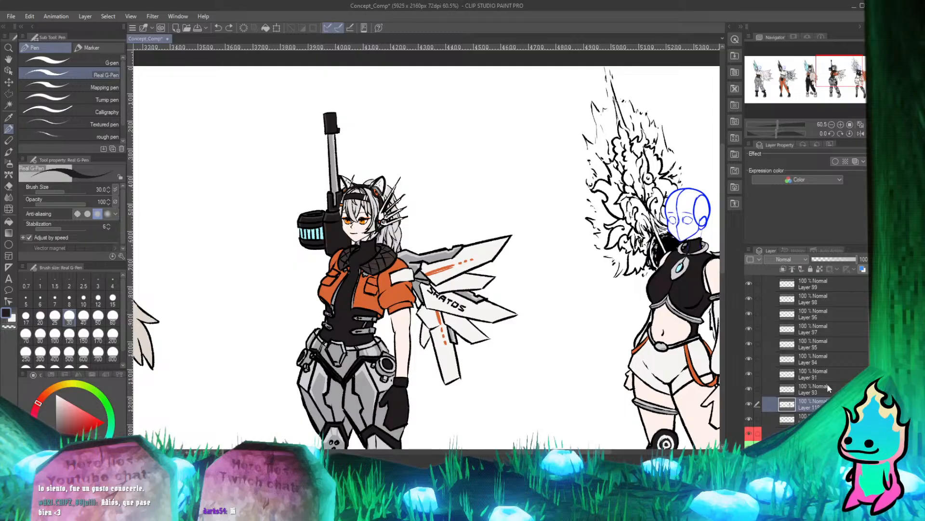
scroll(829, 388, down, 3)
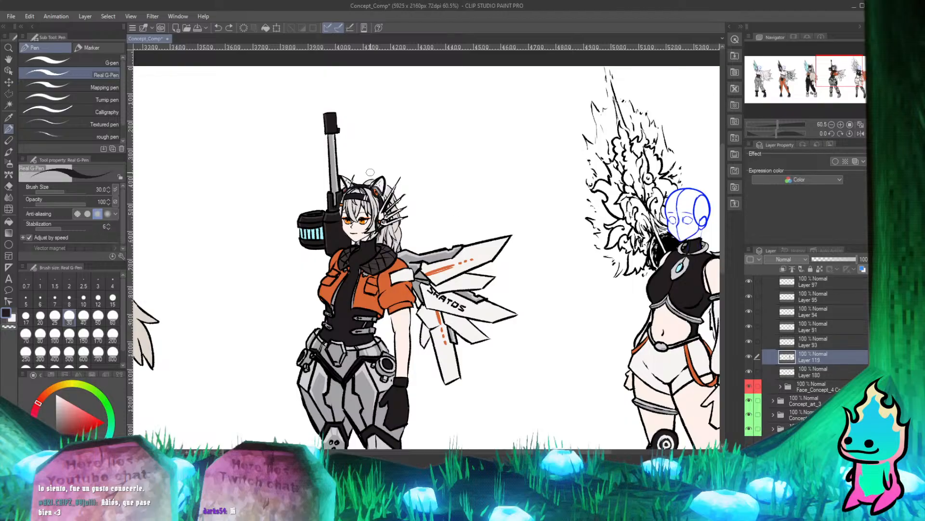
click(34, 18)
click(35, 18)
scroll(410, 175, down, 5)
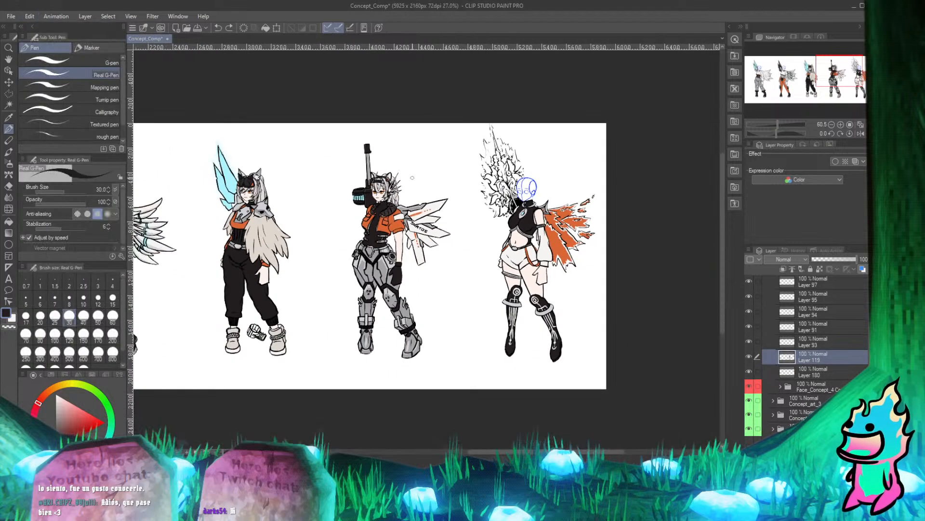
scroll(413, 179, down, 2)
scroll(302, 183, up, 4)
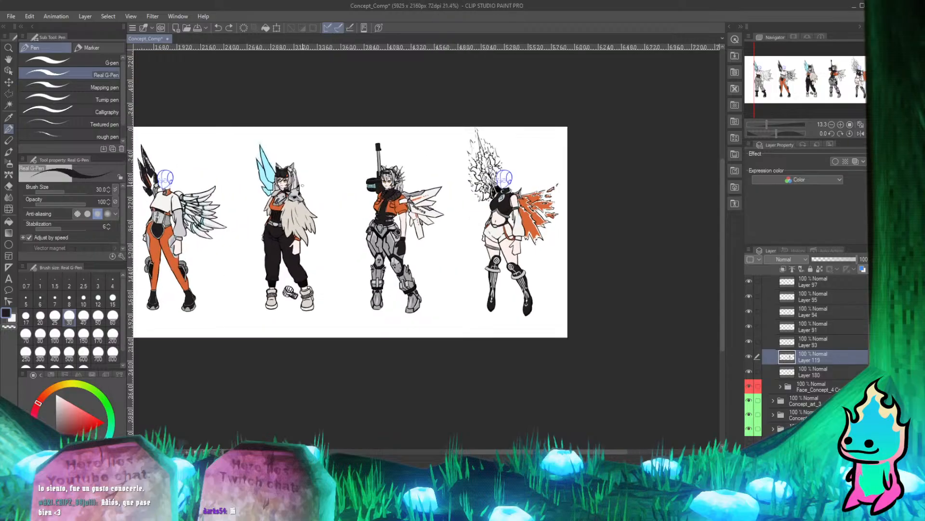
scroll(302, 183, down, 3)
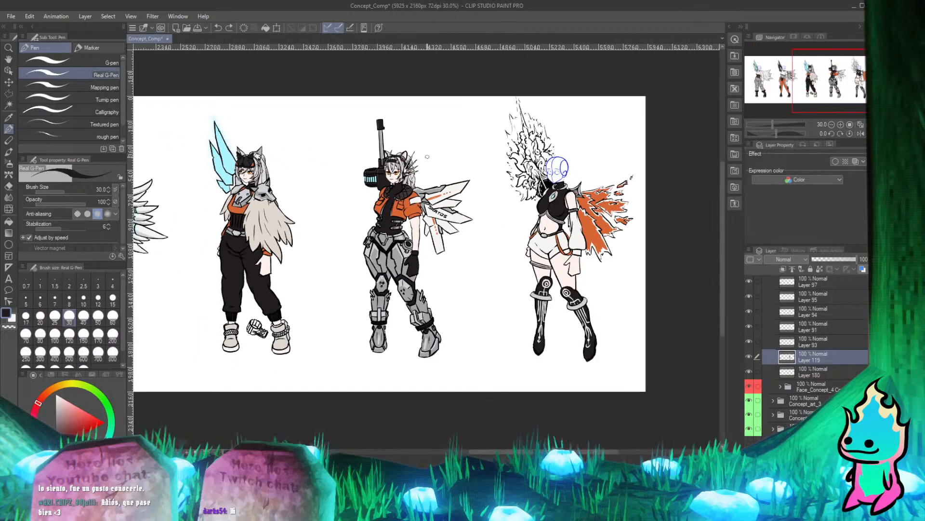
scroll(427, 157, up, 5)
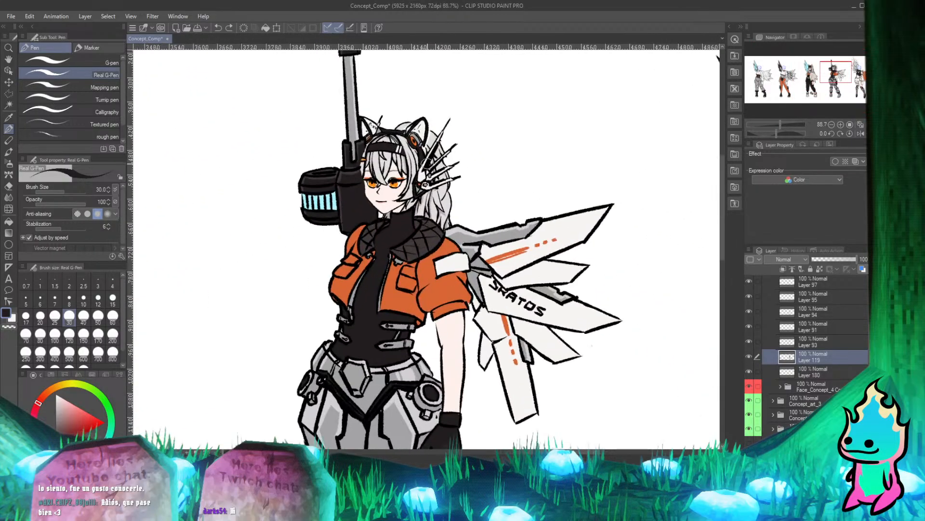
scroll(411, 206, up, 4)
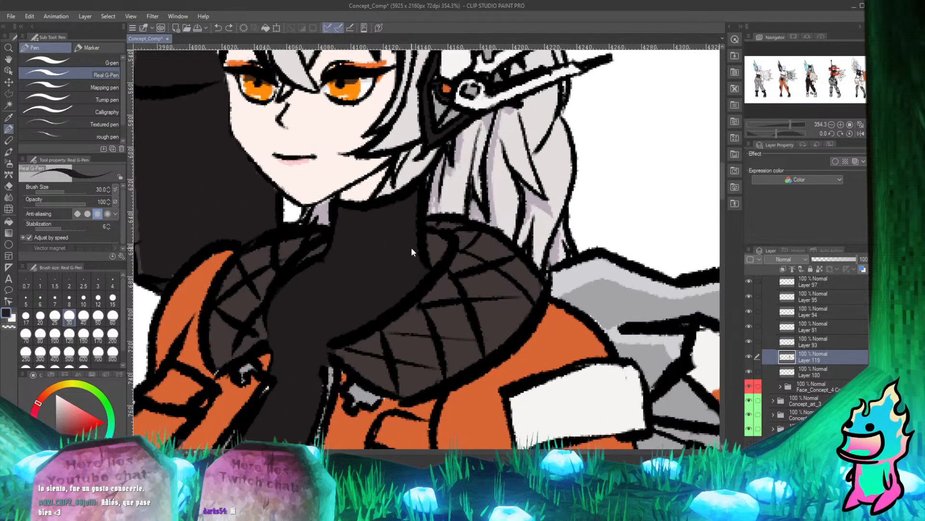
scroll(336, 195, up, 1)
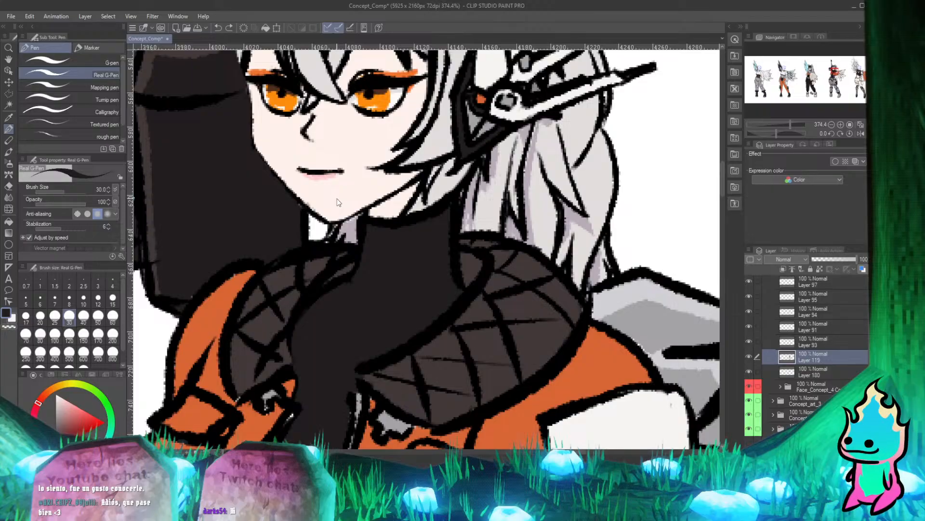
Move the Face_Concept_4 Copy 4 folder above Layer 119 in the layer order.
key(ctrl+z)
scroll(367, 251, down, 3)
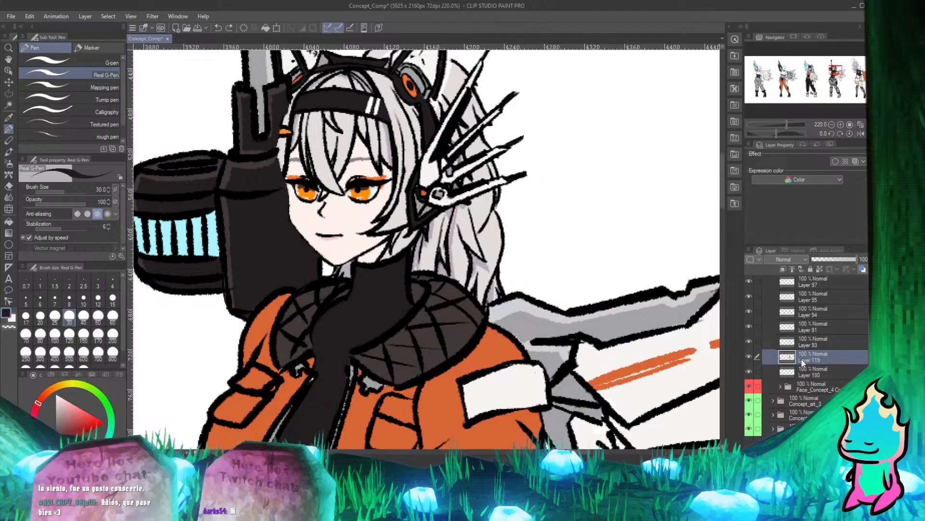
click(808, 387)
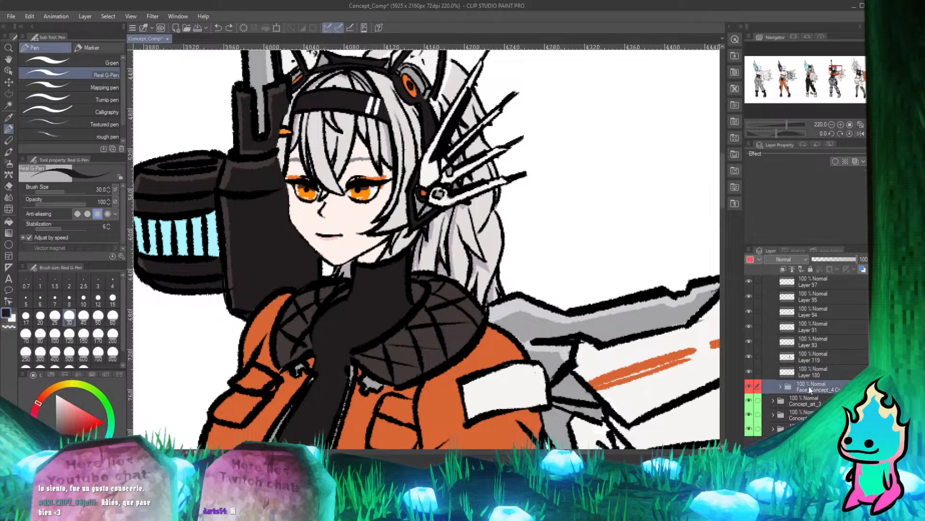
drag(808, 387, 809, 346)
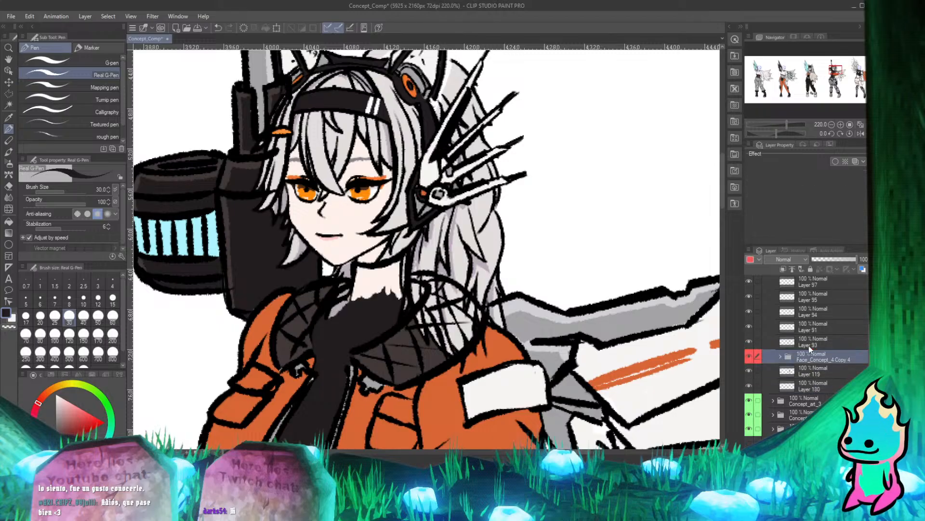
Duplicate Layer 119 and place the copy above Layer 93 and the face folder.
scroll(390, 196, down, 3)
scroll(295, 98, up, 8)
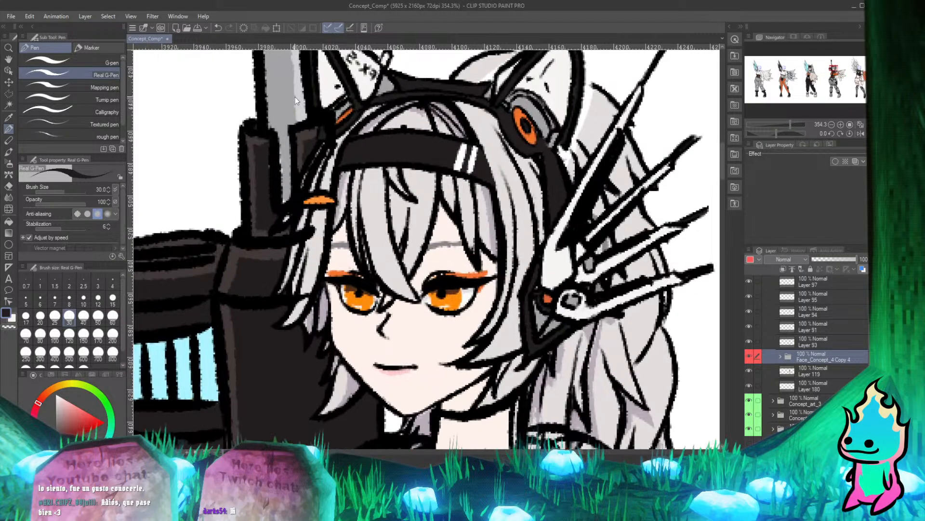
scroll(295, 96, down, 4)
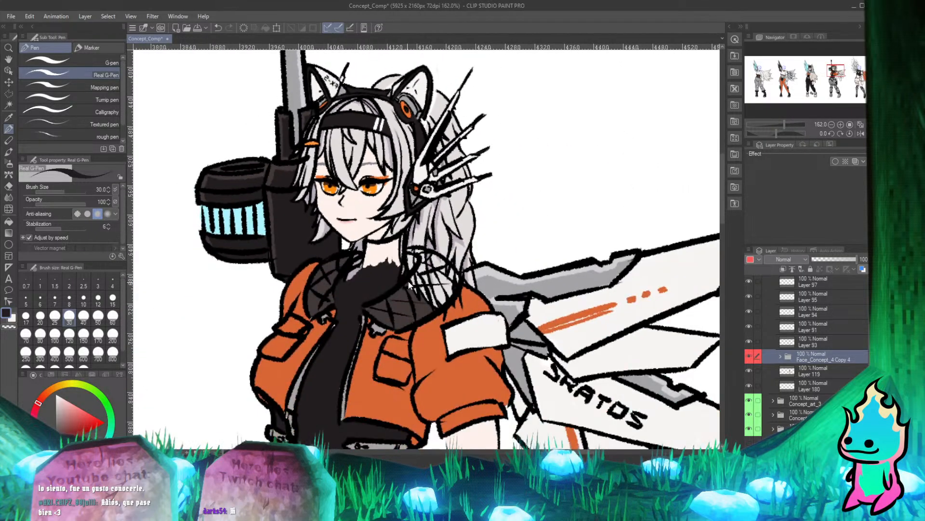
scroll(409, 284, up, 2)
scroll(404, 271, down, 1)
scroll(425, 240, up, 2)
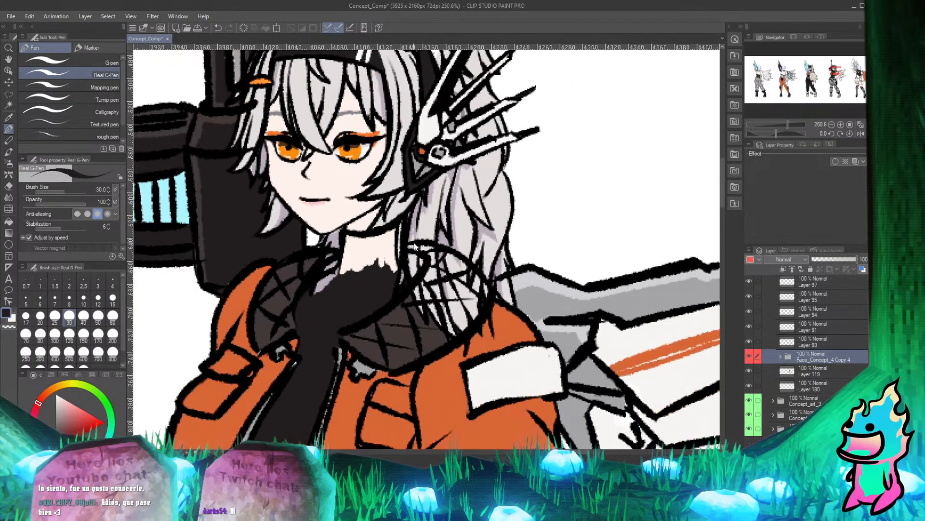
scroll(415, 246, up, 1)
scroll(422, 253, down, 3)
scroll(431, 260, up, 3)
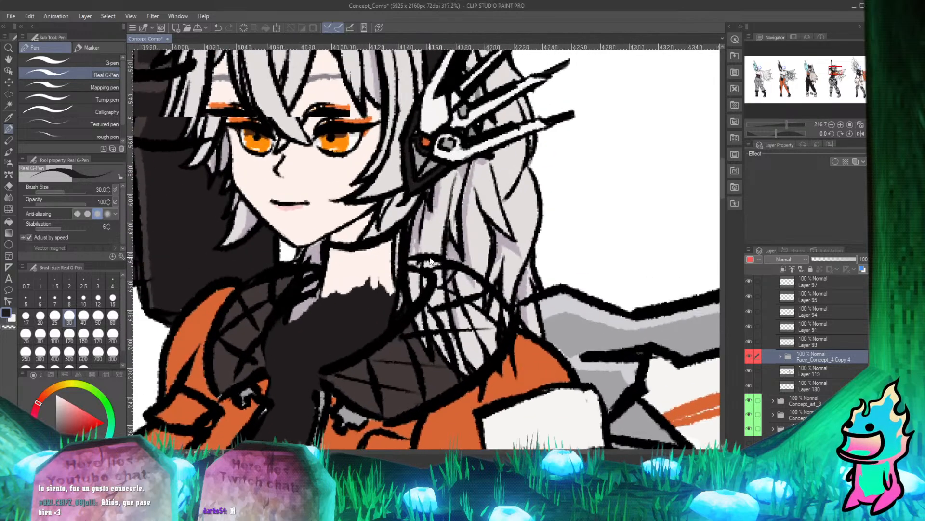
scroll(431, 261, up, 1)
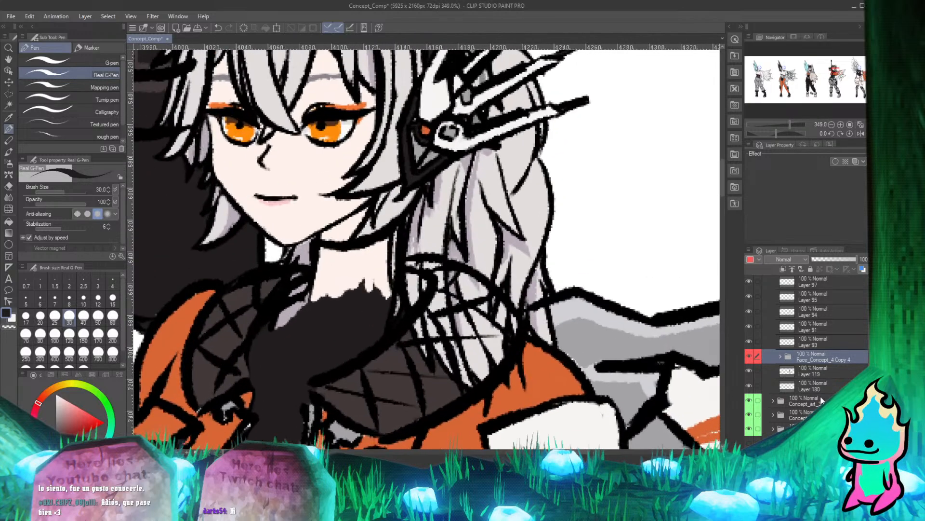
click(814, 370)
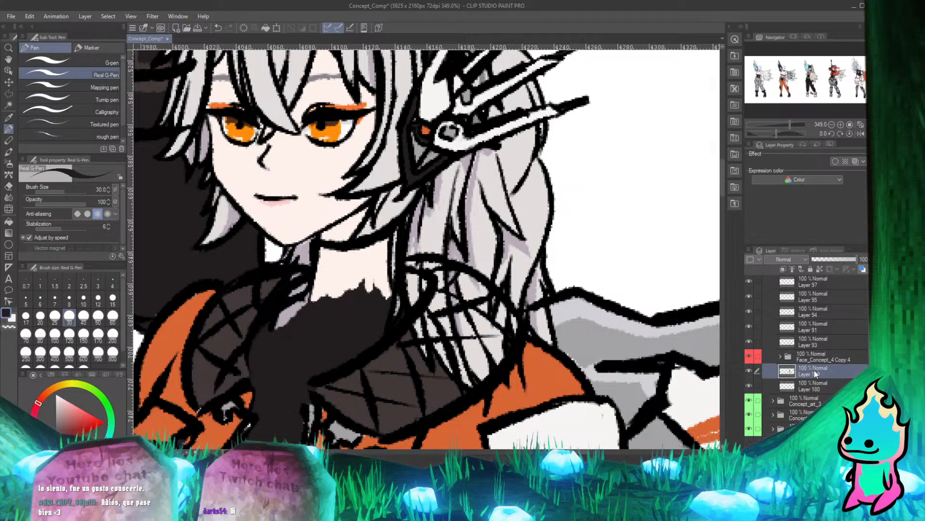
alt+drag(814, 370, 811, 337)
On the Layer 119 copy, erase the weapon where it covers the side hair from the orange hairclip down to the jaw.
scroll(444, 239, down, 5)
scroll(359, 185, up, 5)
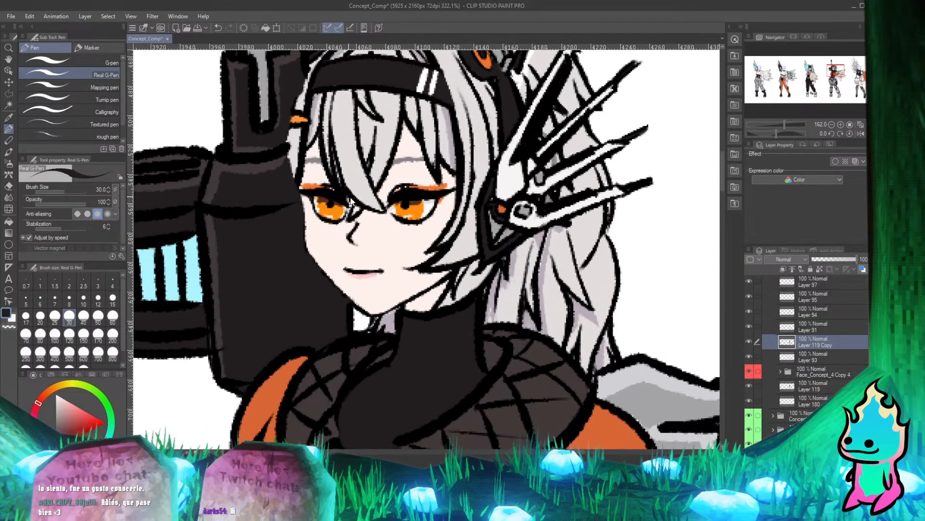
scroll(419, 225, down, 5)
scroll(487, 264, up, 5)
scroll(391, 220, down, 5)
scroll(374, 260, up, 5)
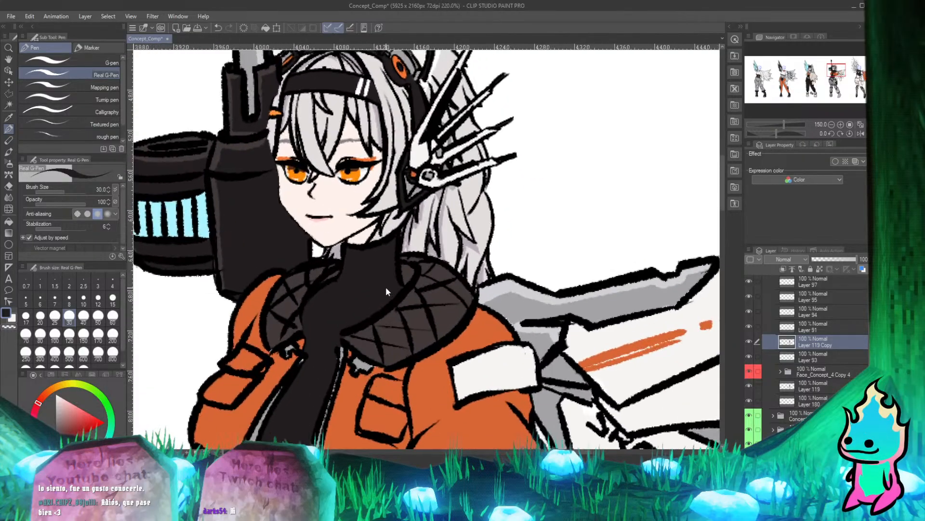
scroll(385, 270, down, 5)
scroll(398, 273, up, 2)
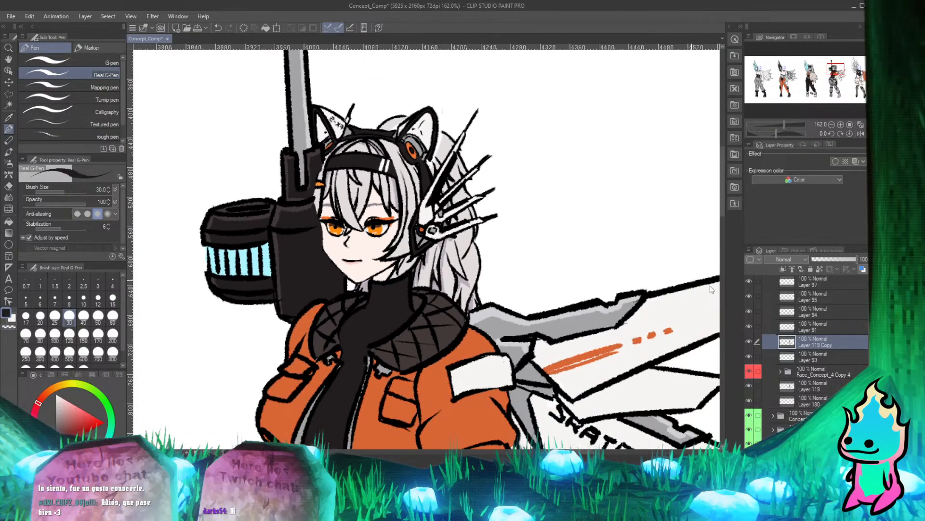
scroll(351, 129, down, 3)
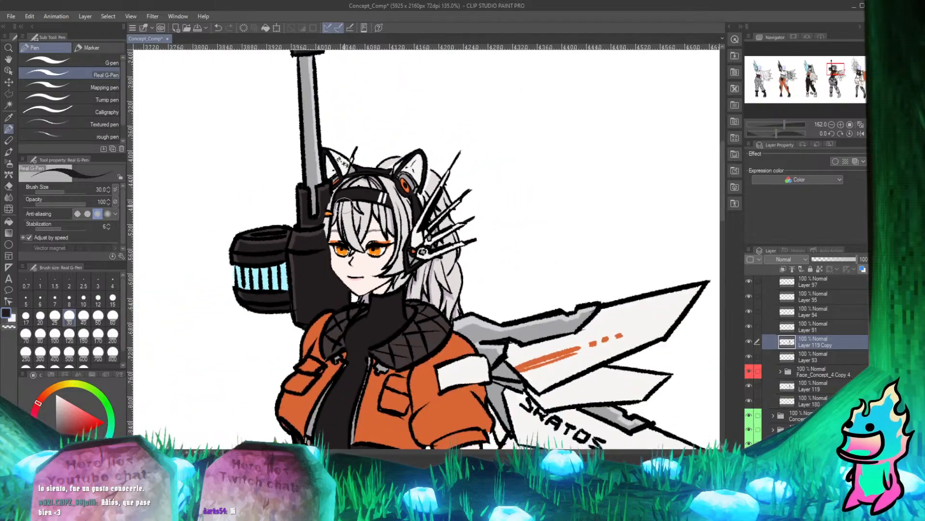
scroll(329, 196, up, 4)
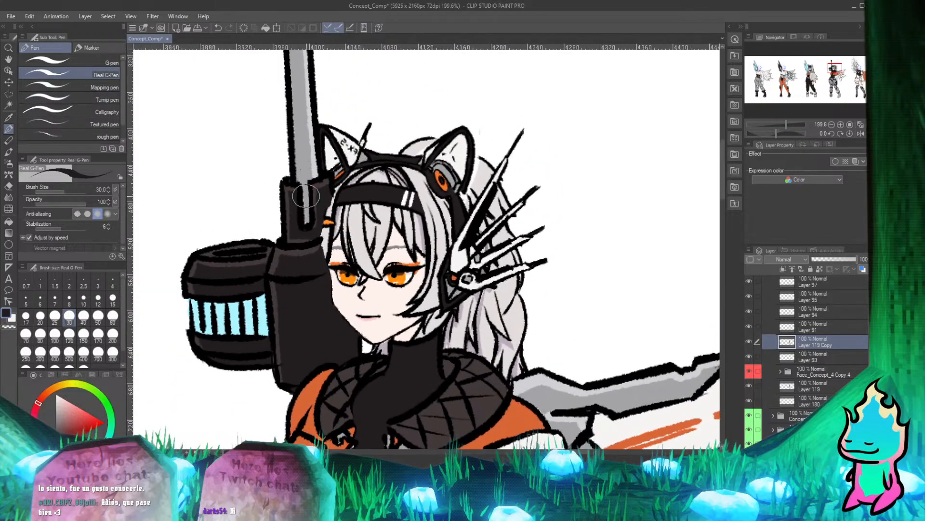
key(e)
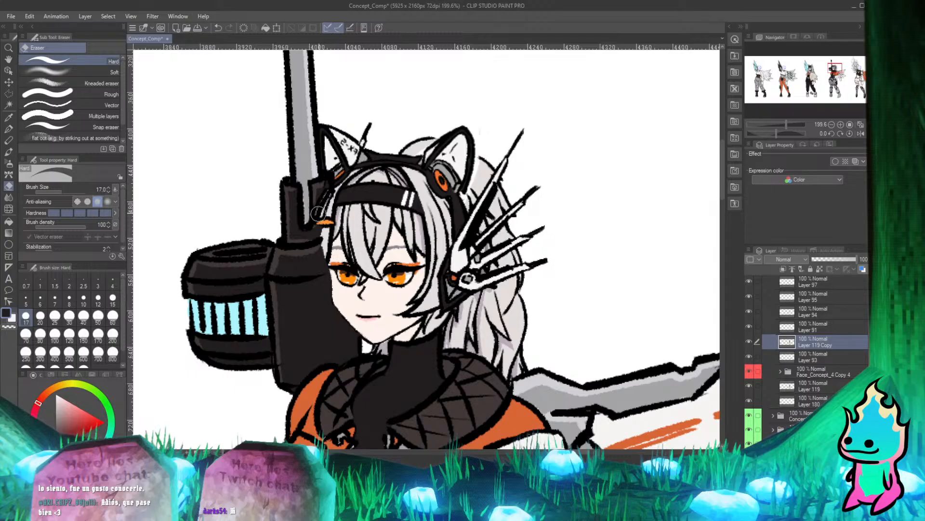
mouse_move(315, 224)
mouse_down()
mouse_move(320, 264)
mouse_move(311, 286)
mouse_move(321, 238)
mouse_move(337, 327)
mouse_up()
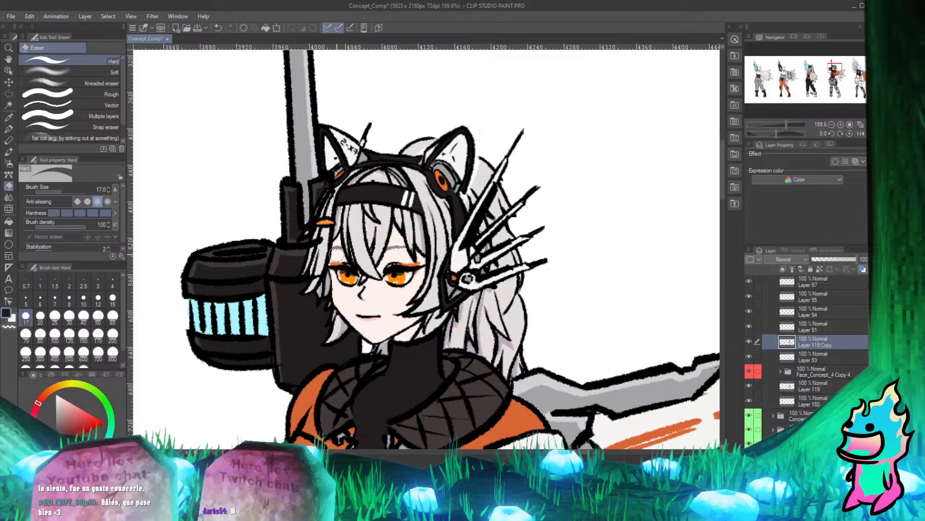
Erase a small part of the dark collar edge beside the neck, over the hair strand below the chin.
key(p)
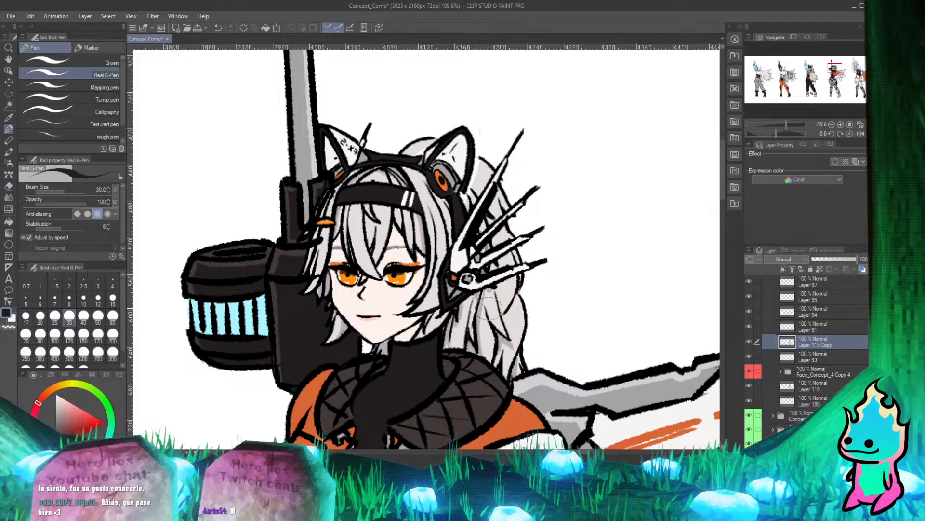
scroll(489, 311, down, 2)
scroll(415, 331, up, 5)
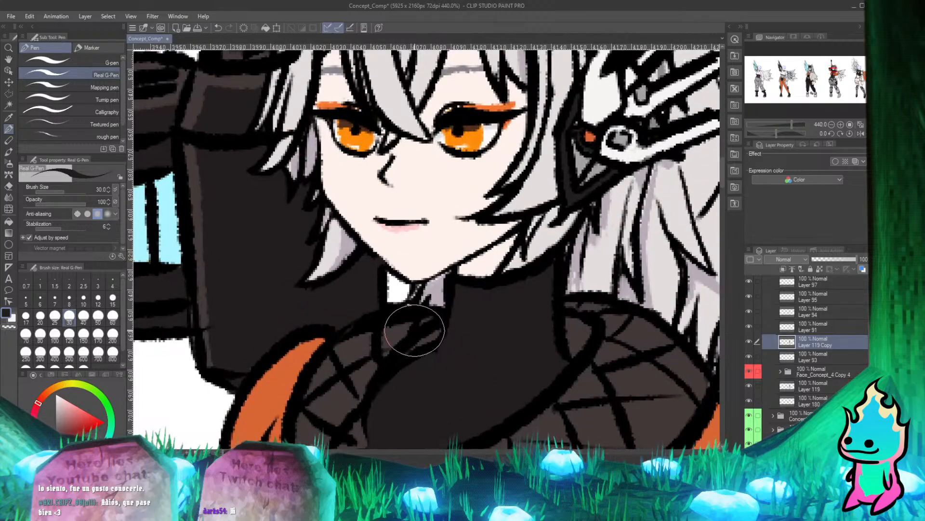
key(e)
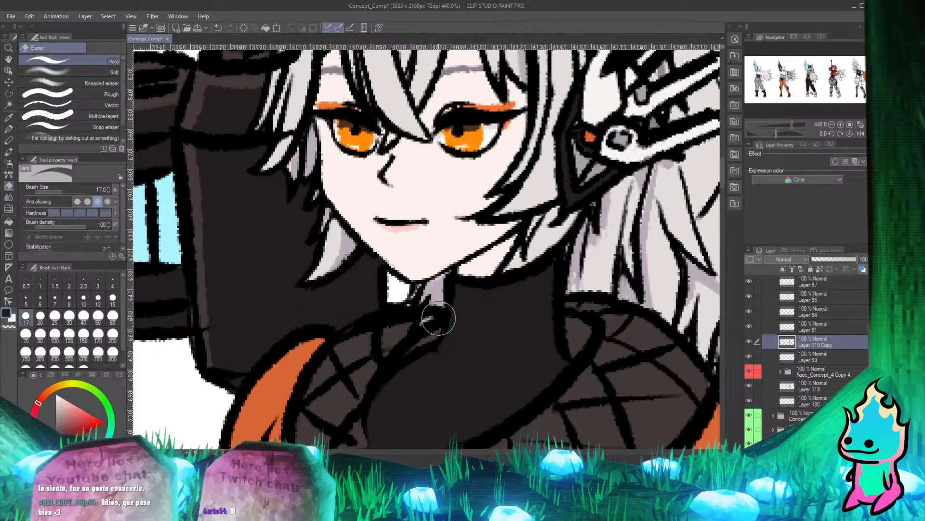
key(p)
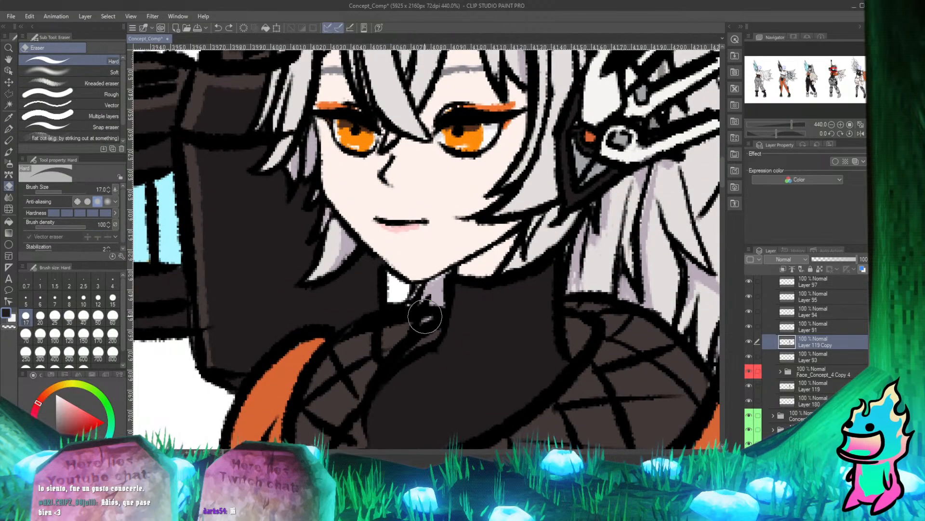
key(e)
scroll(436, 294, down, 3)
scroll(415, 275, down, 3)
scroll(397, 260, up, 5)
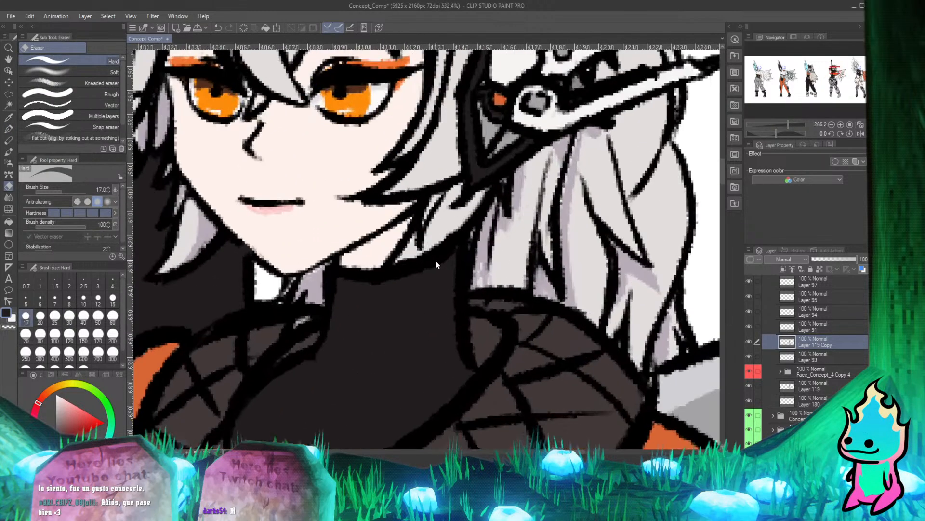
Identify the layer holding the fourth character's weapon outline by toggling layer visibility, and select Layer 100.
scroll(395, 273, down, 4)
scroll(411, 278, down, 3)
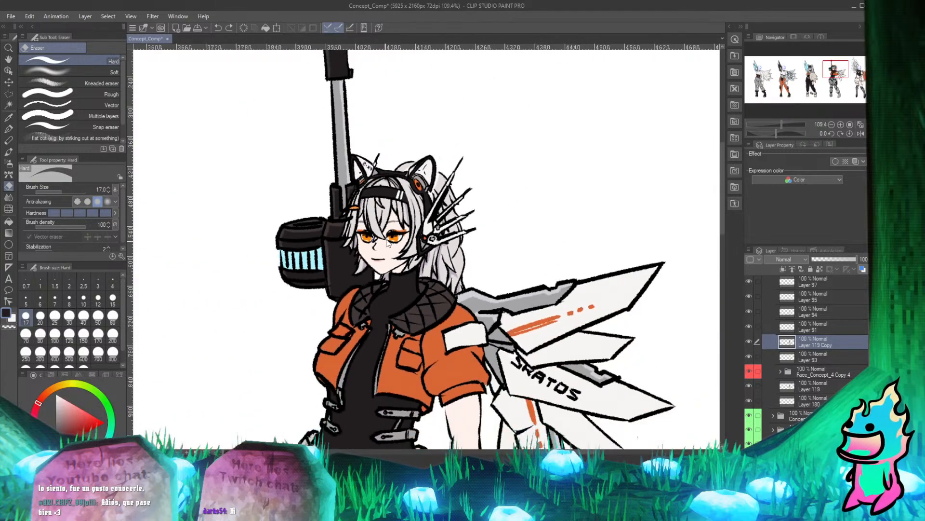
scroll(326, 132, up, 5)
scroll(326, 131, up, 2)
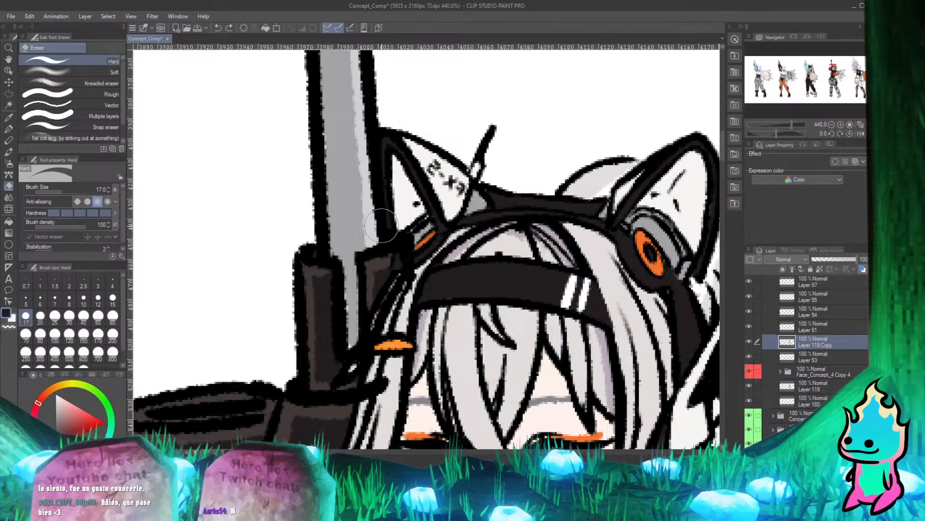
scroll(398, 260, down, 3)
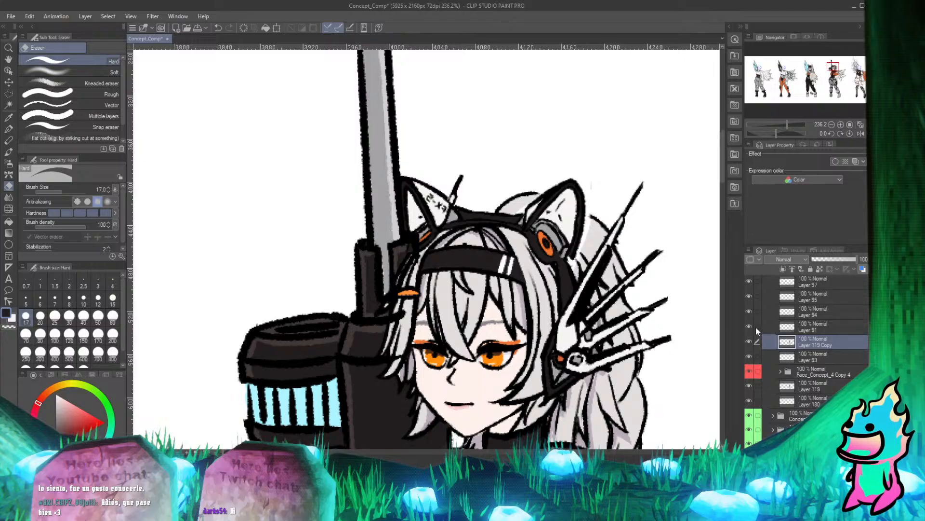
click(755, 311)
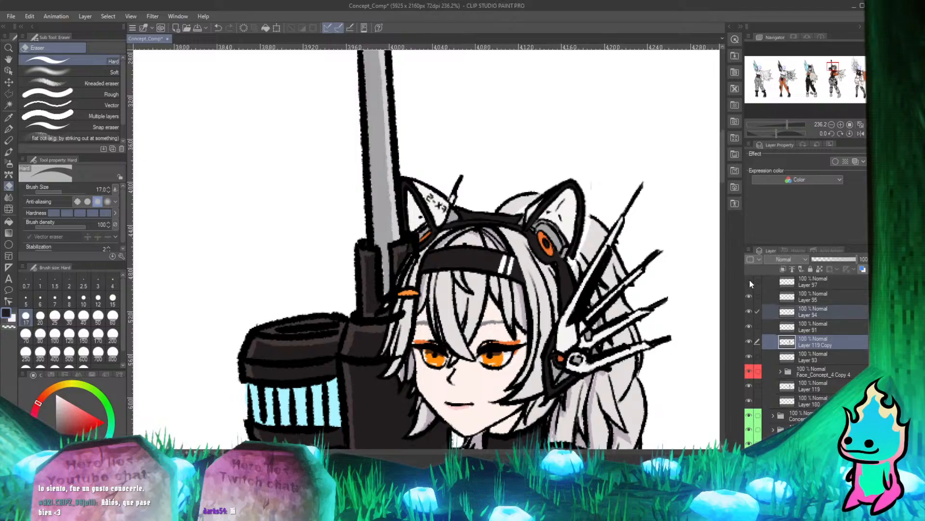
scroll(815, 340, up, 2)
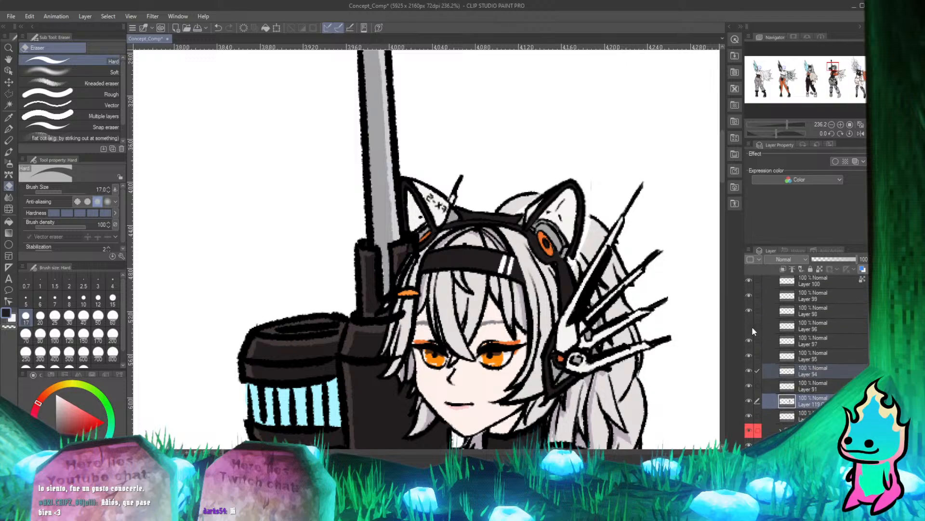
click(784, 327)
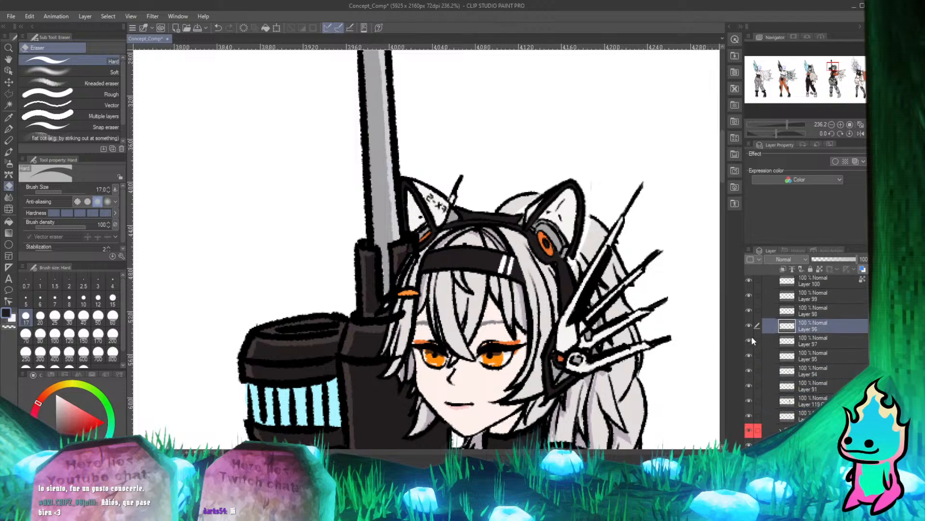
click(748, 281)
click(748, 281)
click(798, 281)
On Layer 100, erase the weapon outline where it covers the cat ear's base and the side hair around the orange hairclip.
scroll(315, 285, down, 2)
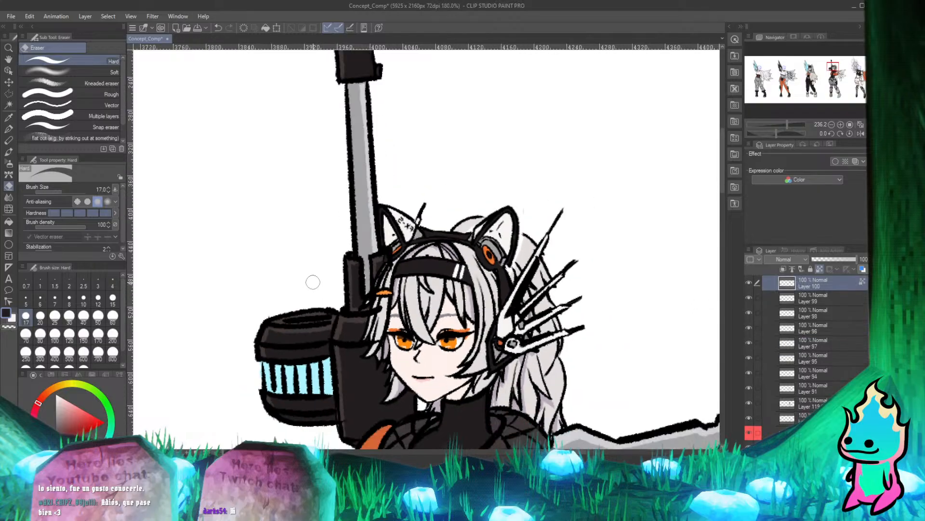
scroll(313, 282, up, 5)
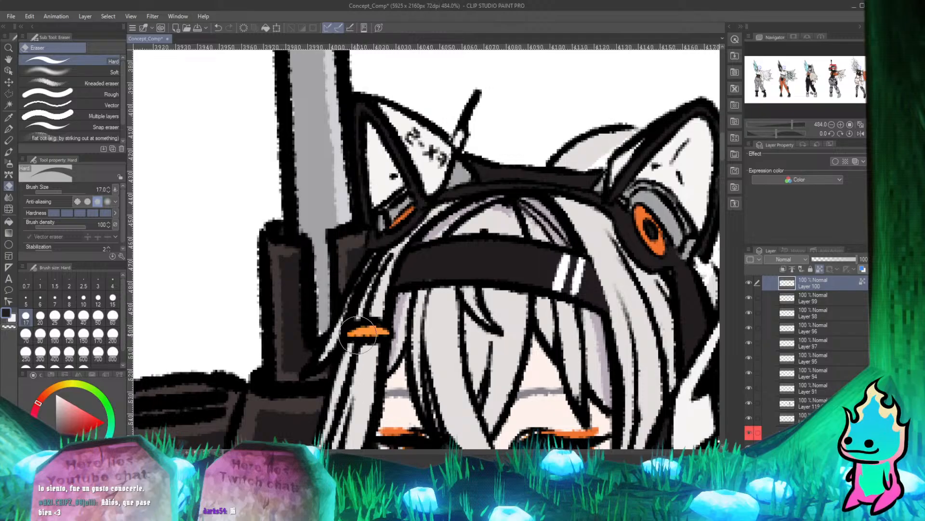
scroll(368, 324, down, 4)
scroll(365, 223, up, 6)
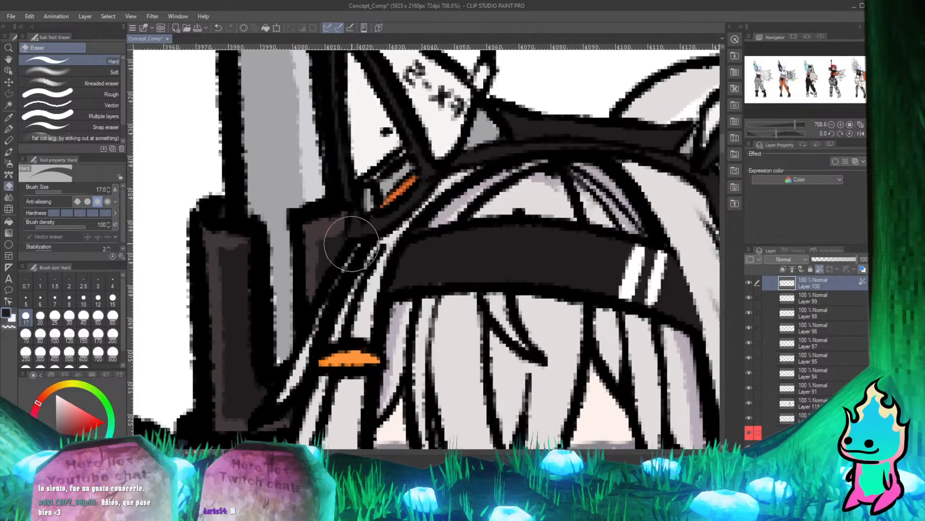
scroll(357, 229, down, 5)
scroll(379, 292, up, 5)
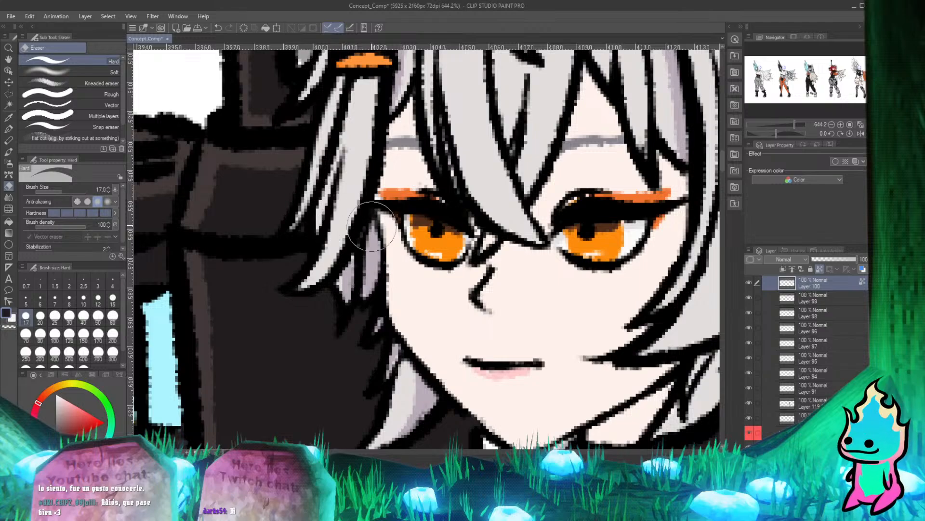
Identify the layer holding the collar and jacket outline by toggling layer visibility, and select Layer 98.
scroll(371, 226, down, 3)
scroll(393, 304, up, 5)
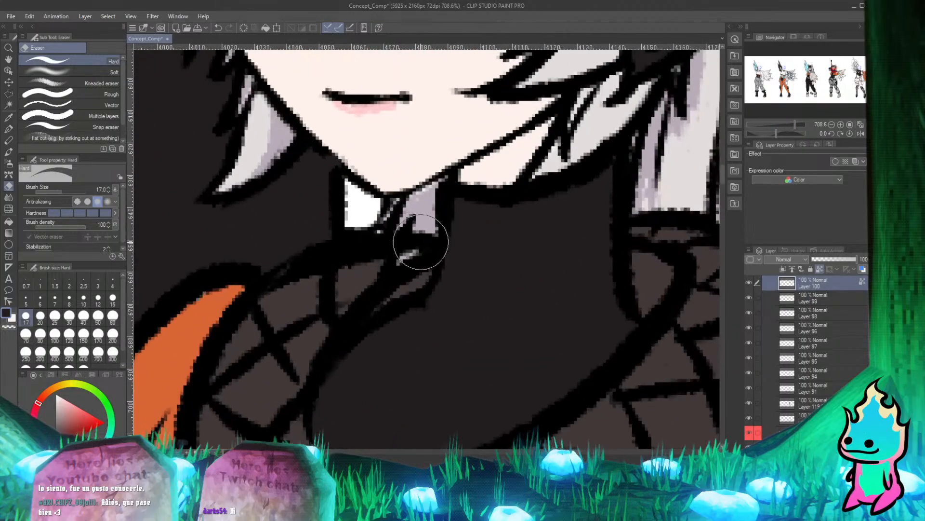
scroll(423, 238, down, 3)
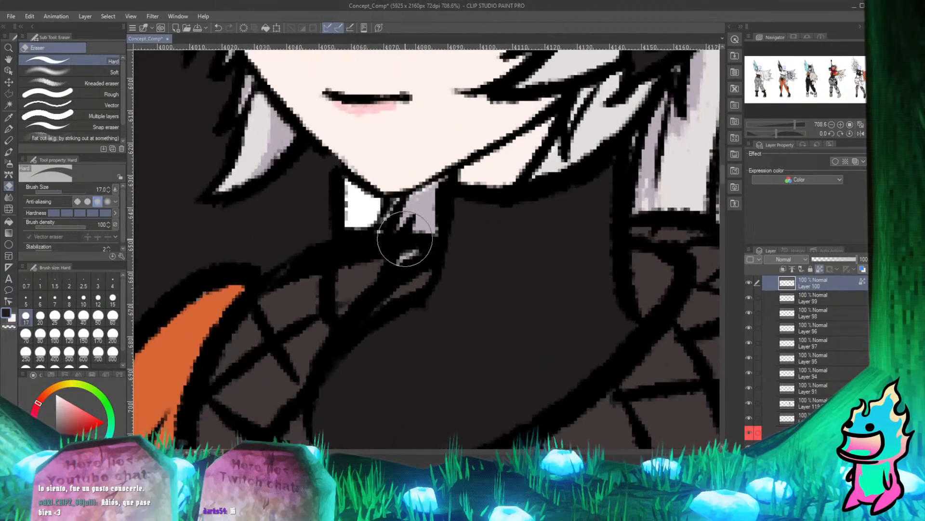
click(749, 283)
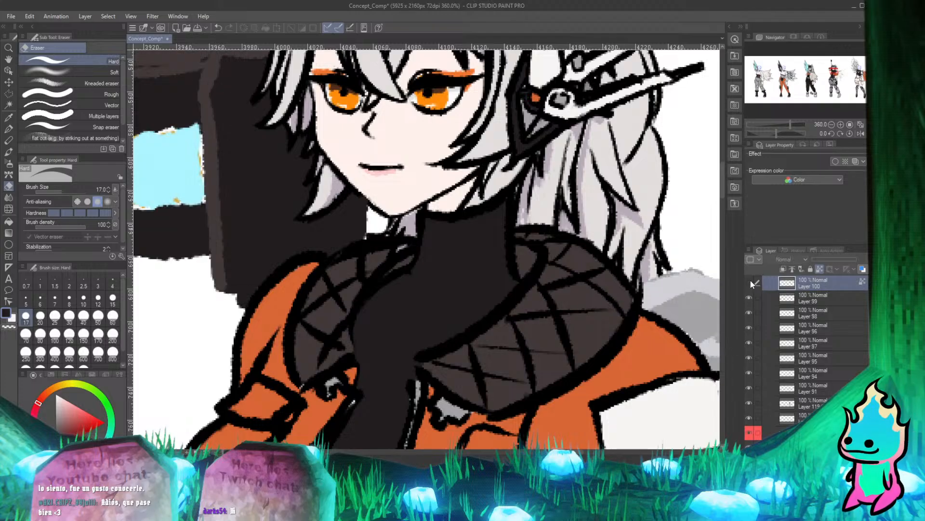
click(750, 284)
scroll(773, 293, up, 3)
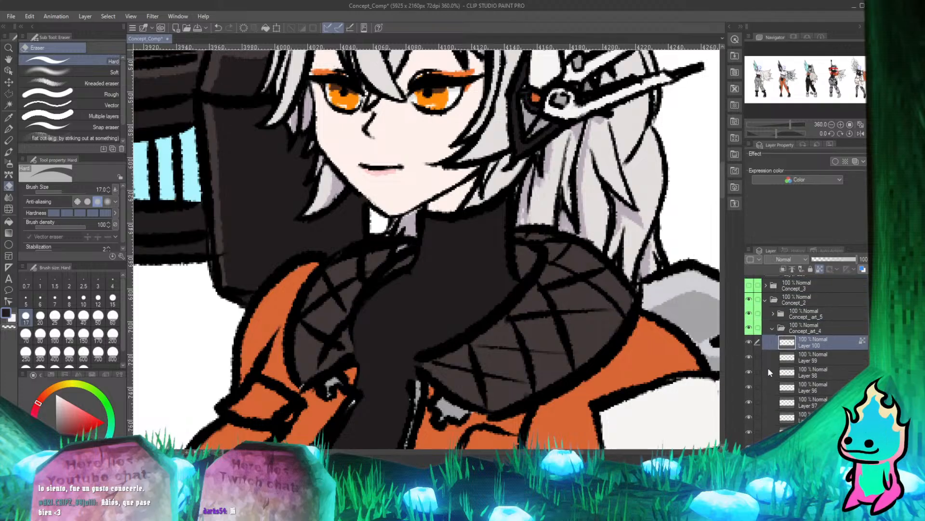
click(749, 371)
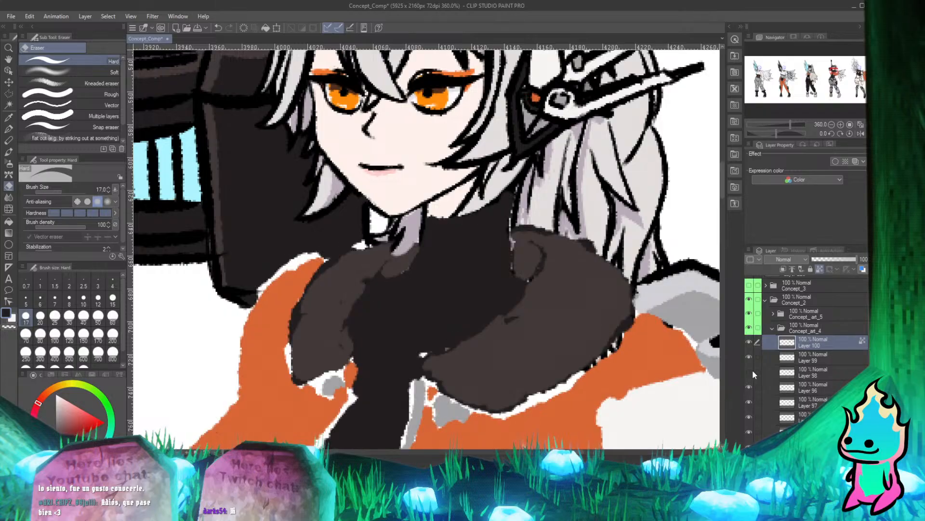
click(749, 372)
click(749, 372)
click(798, 373)
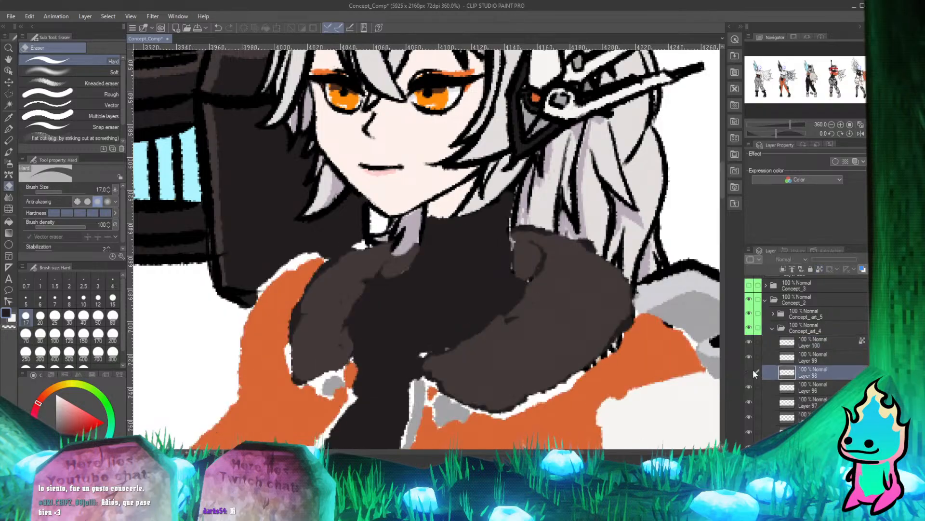
click(749, 372)
On Layer 98, erase the collar outline where it crosses the hair strand below the chin, undoing the stray strokes first.
scroll(393, 266, up, 3)
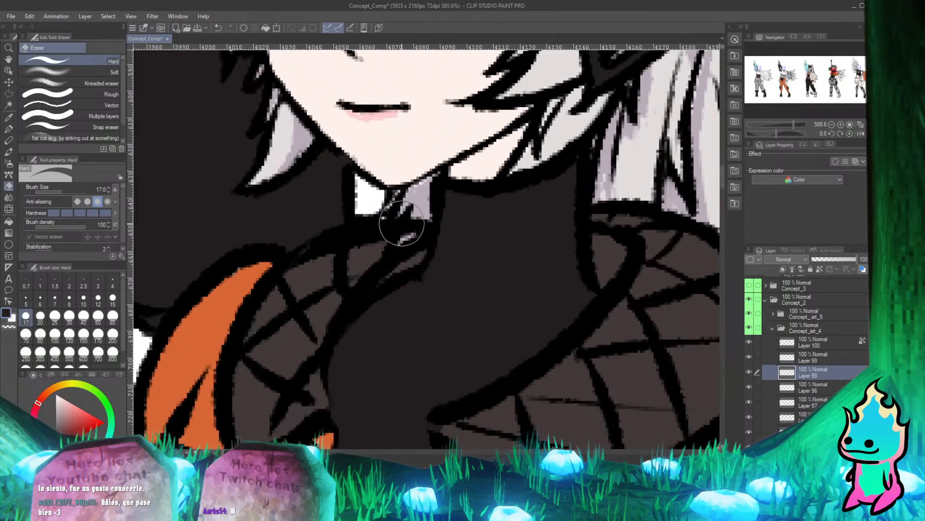
key(ctrl+z)
key(ctrl+z)
key(ctrl+z)
key(ctrl+z)
key(ctrl+z)
scroll(403, 222, up, 5)
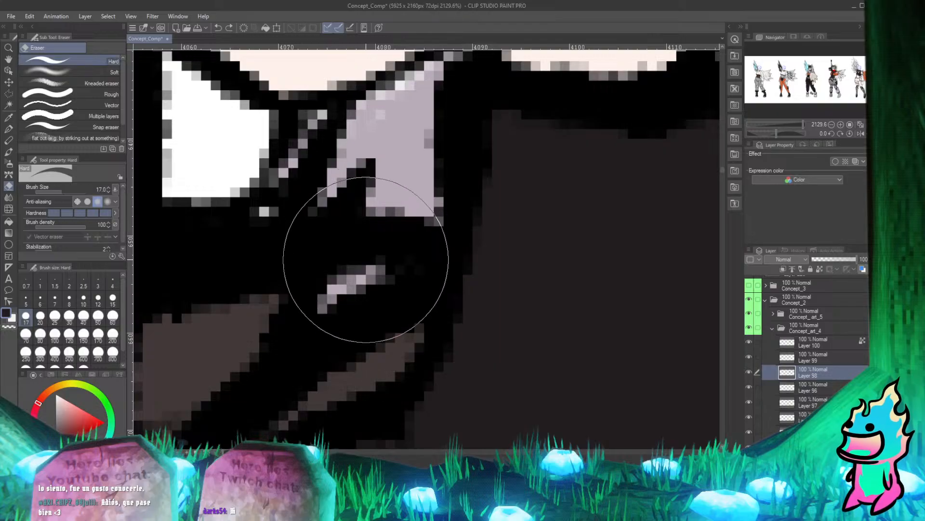
mouse_move(362, 271)
mouse_down()
mouse_move(397, 211)
mouse_move(403, 232)
mouse_move(418, 232)
mouse_move(426, 215)
mouse_move(342, 239)
mouse_move(383, 247)
mouse_move(396, 201)
mouse_up()
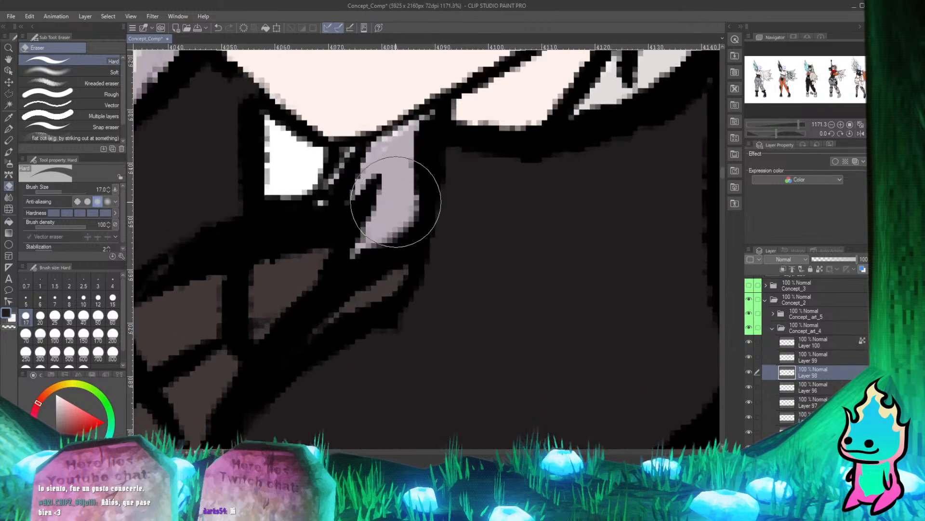
Review the whole five-character lineup, comparing the fitted heads with the characters that still have blue placeholder heads.
scroll(315, 237, down, 20)
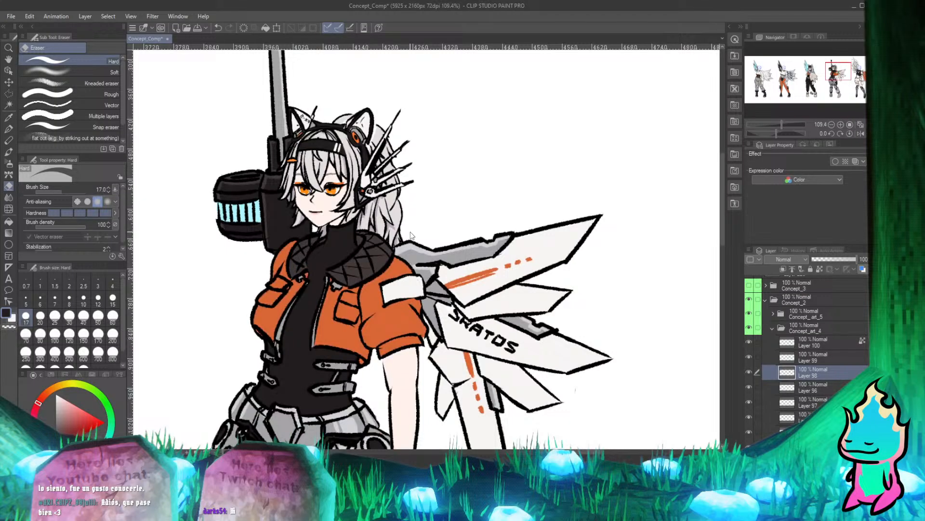
scroll(411, 236, down, 5)
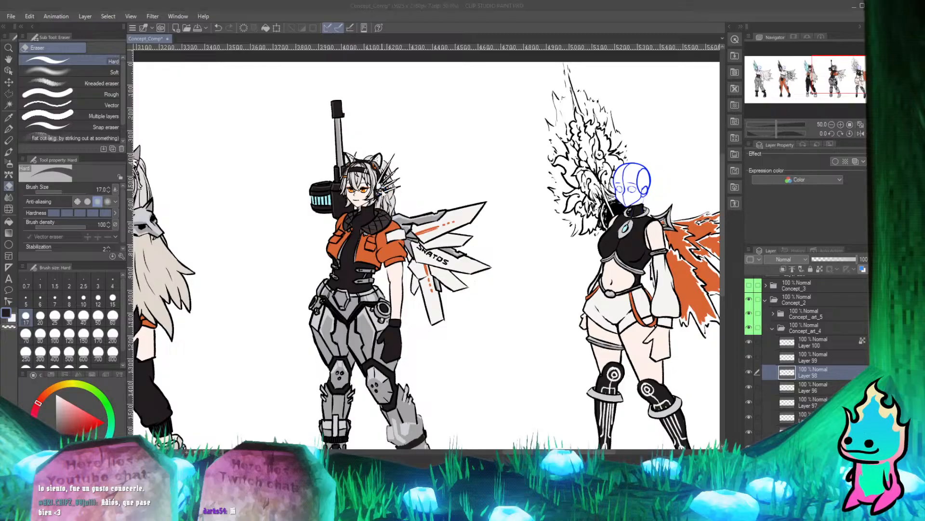
scroll(373, 195, down, 5)
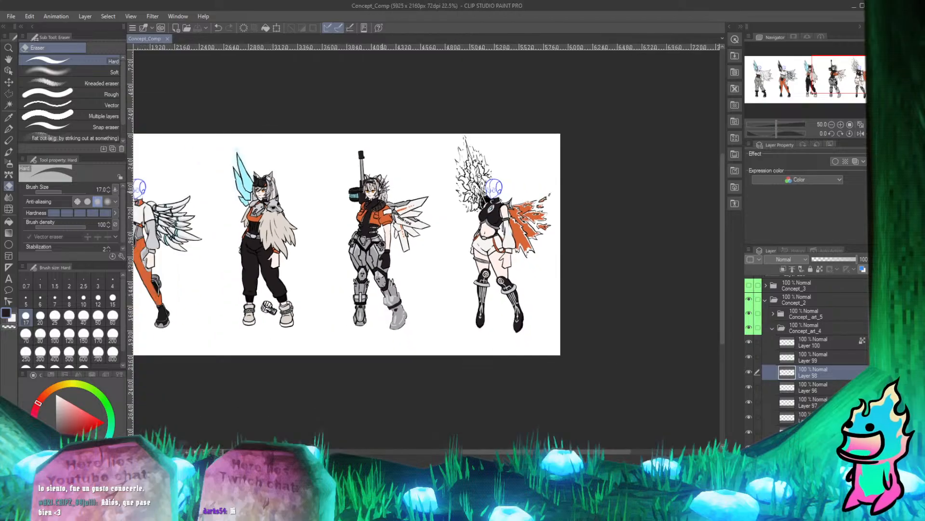
scroll(324, 220, up, 3)
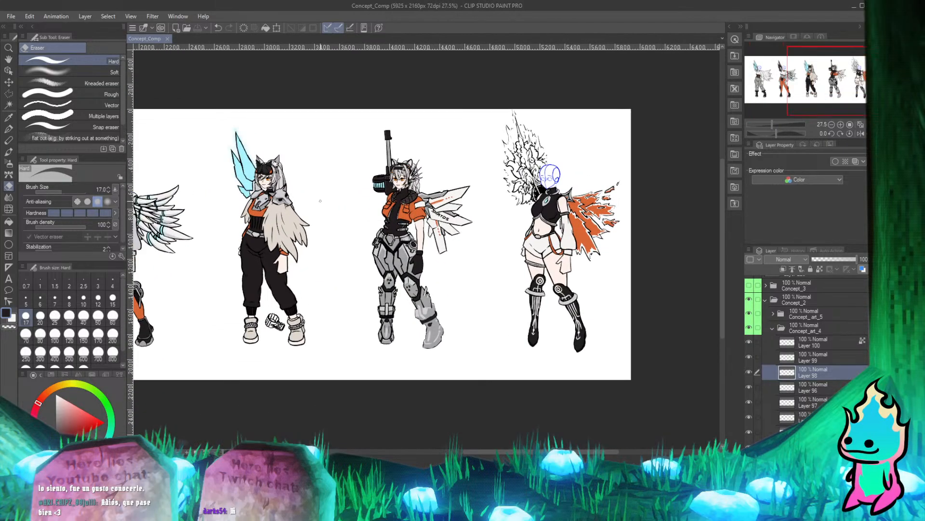
scroll(320, 200, down, 2)
scroll(271, 200, up, 2)
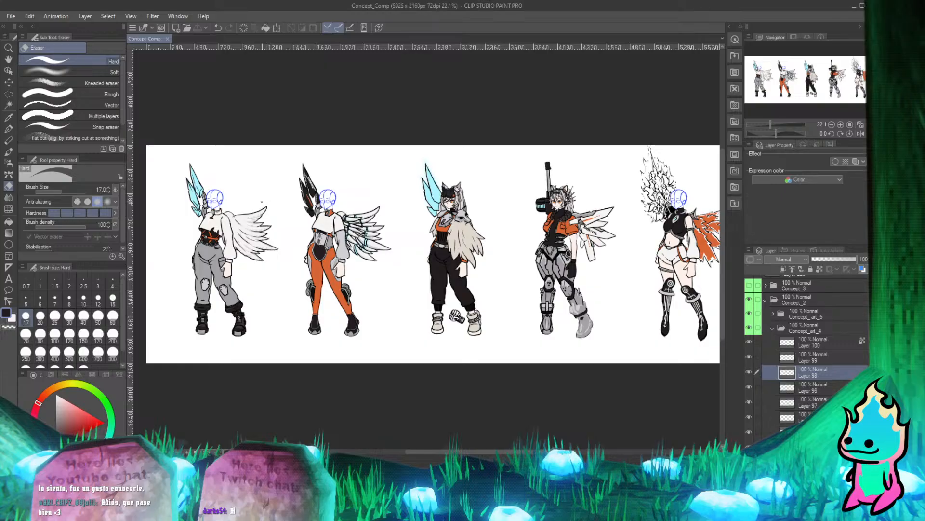
scroll(262, 201, up, 3)
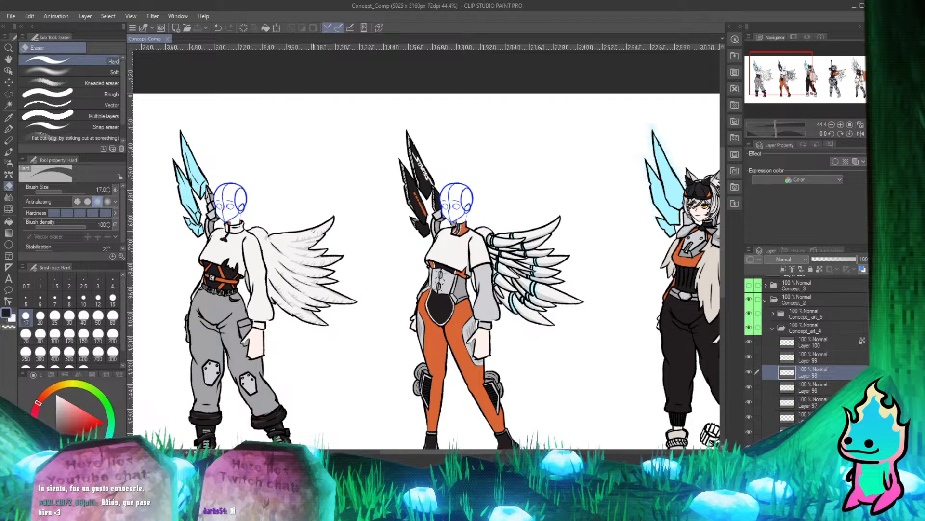
scroll(310, 235, down, 3)
scroll(636, 248, up, 2)
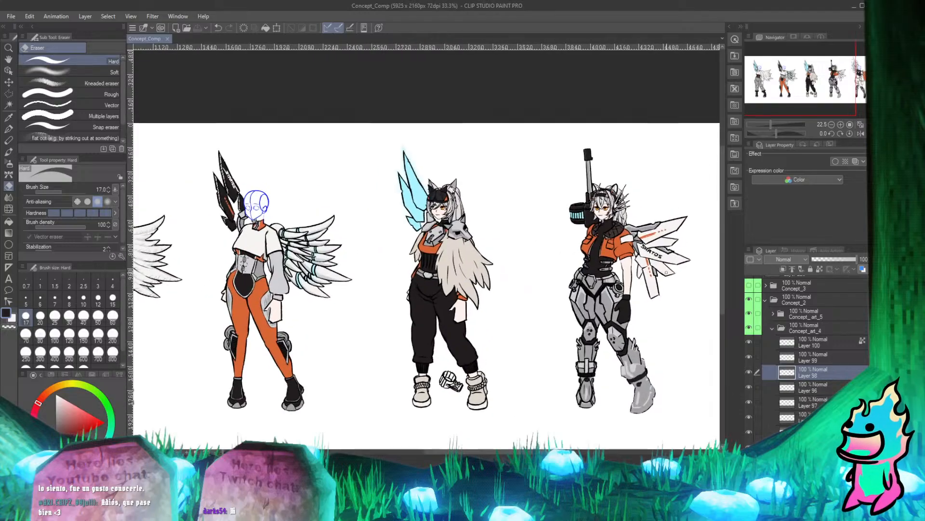
scroll(602, 217, up, 4)
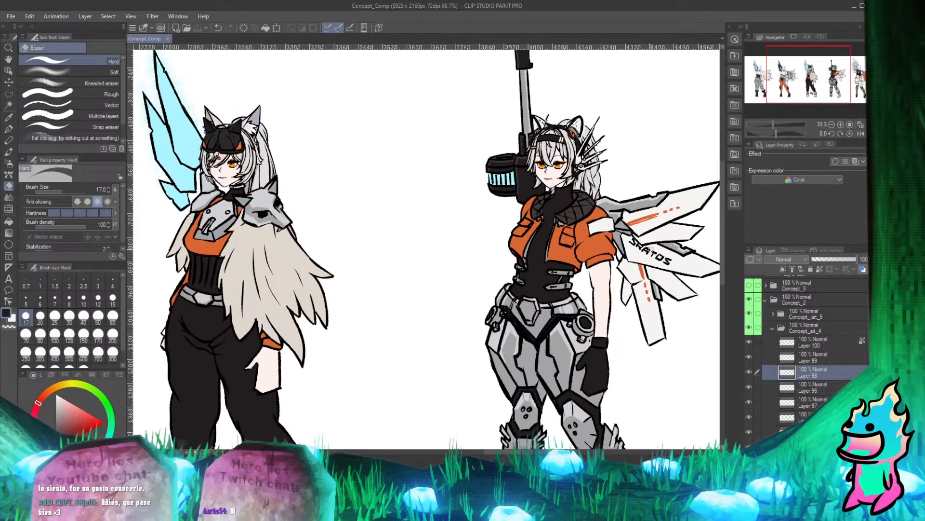
scroll(389, 258, down, 4)
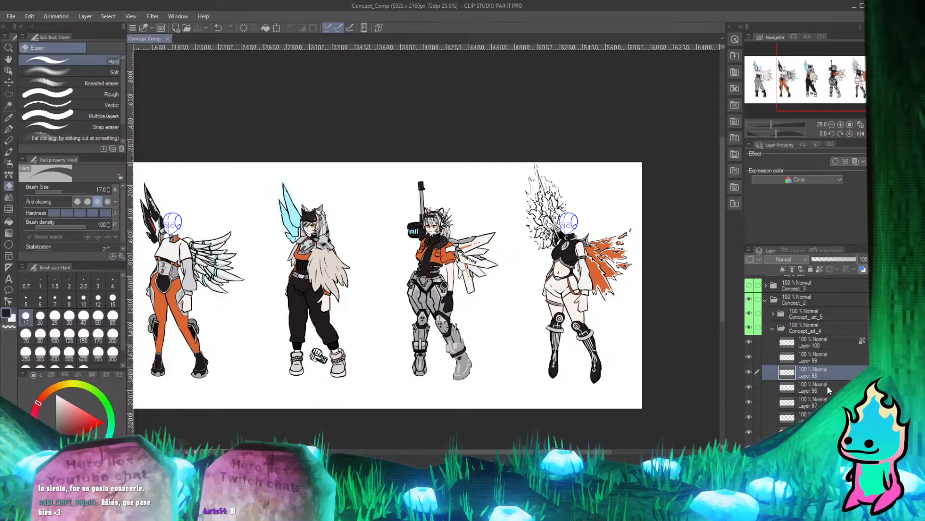
Check which layer affects the fourth character's unfinished boot by toggling Layer 93's visibility, and select that layer.
scroll(827, 385, down, 1)
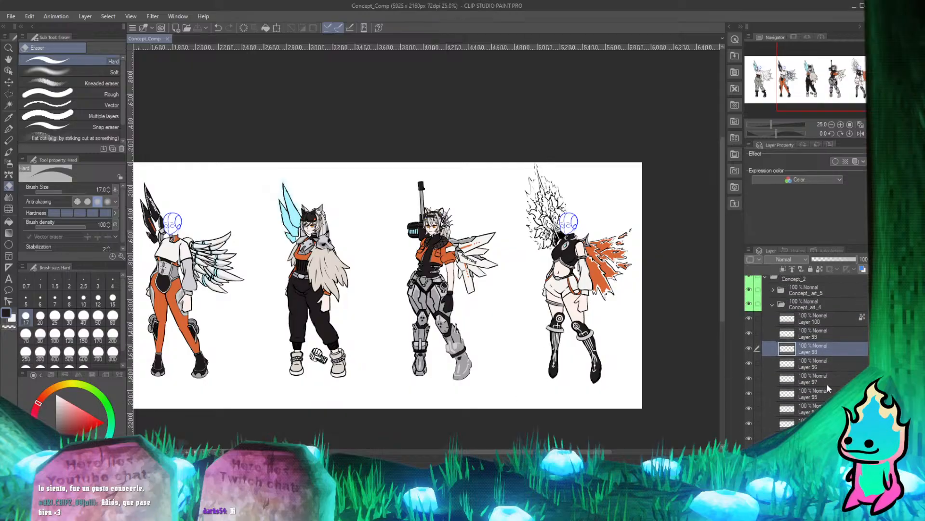
scroll(415, 373, up, 4)
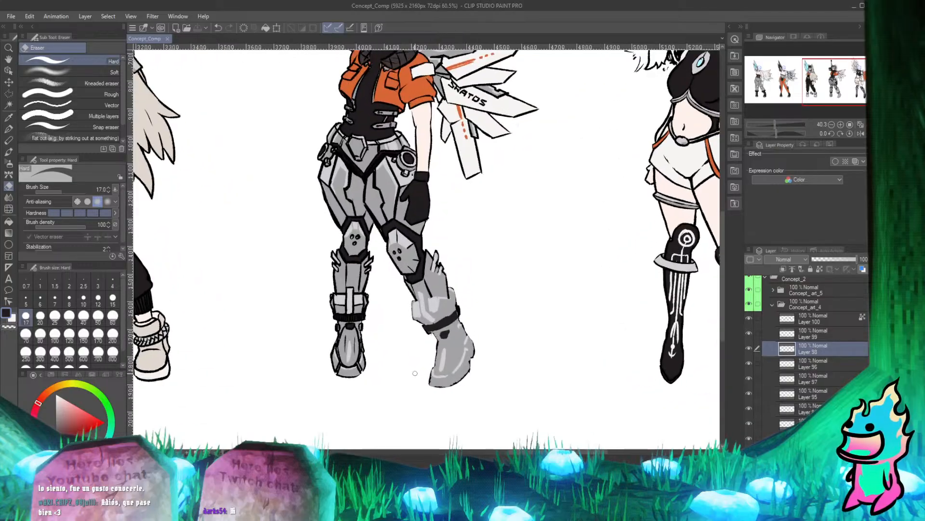
scroll(415, 373, up, 1)
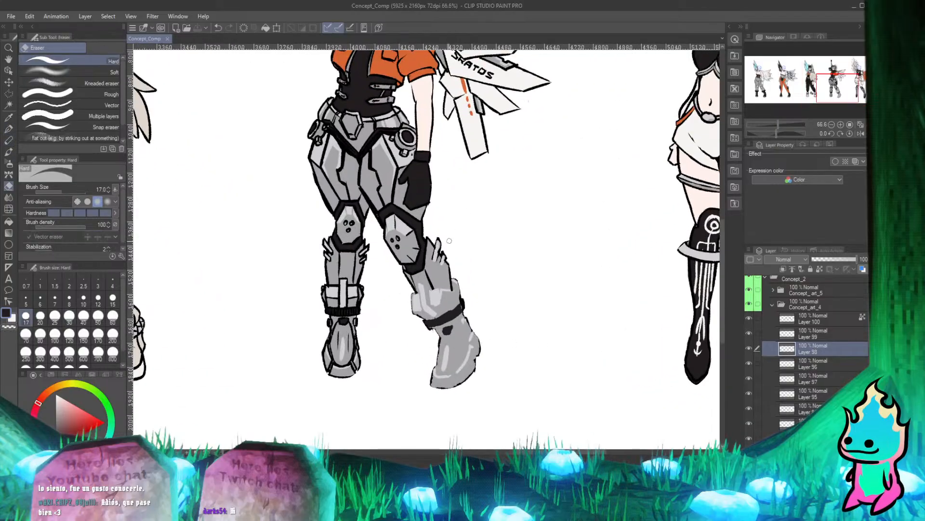
key(p)
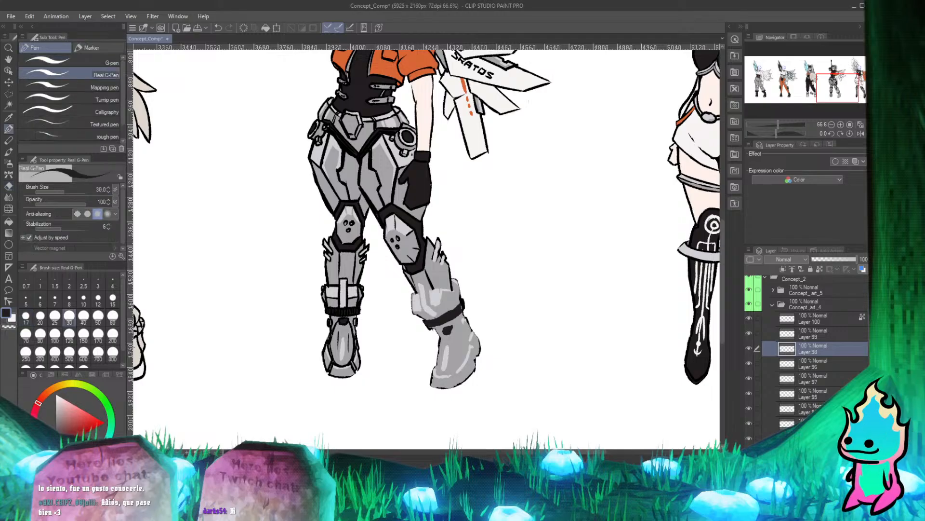
scroll(750, 387, down, 5)
click(749, 384)
click(749, 384)
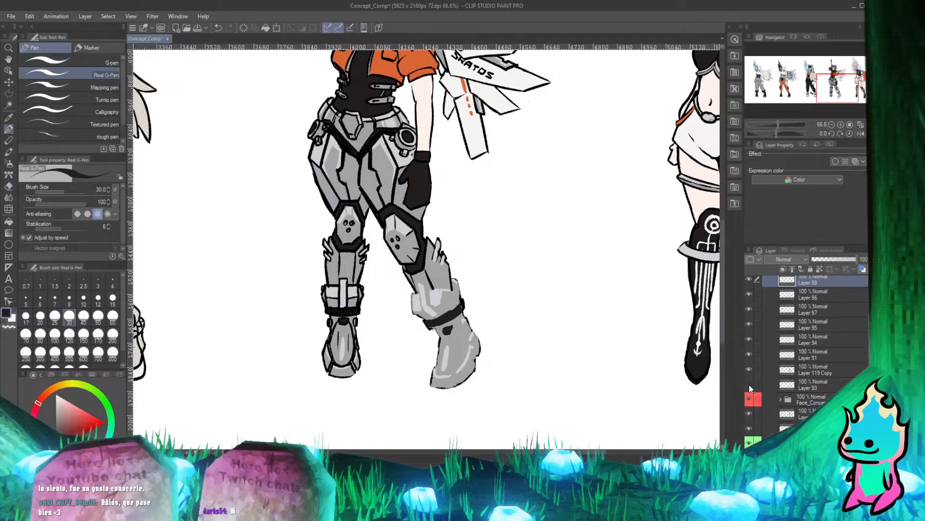
click(749, 385)
click(749, 386)
click(750, 385)
click(748, 385)
click(797, 382)
key(e)
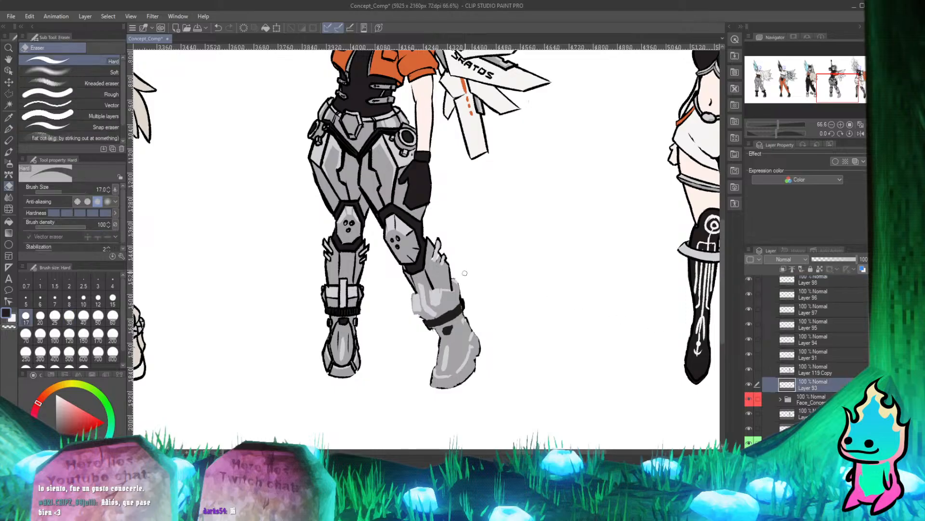
key(p)
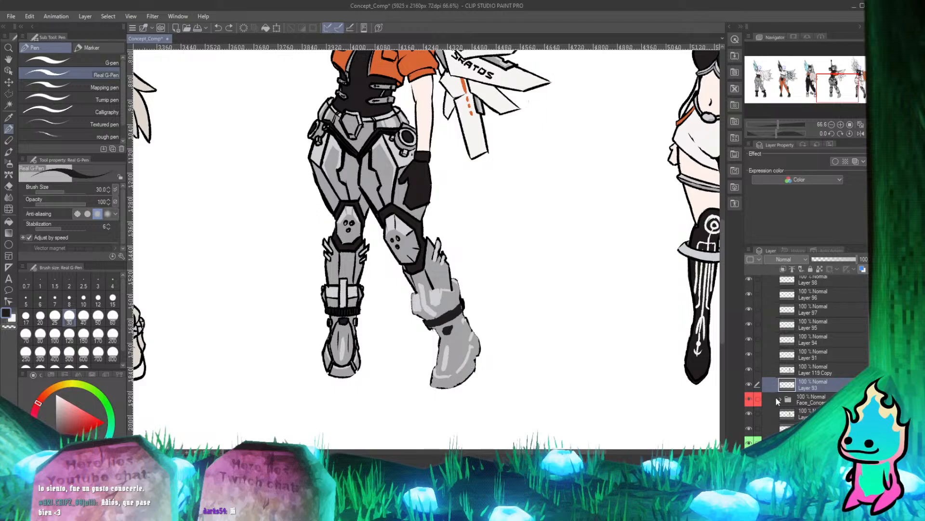
Compare the fourth character's boot with Layer 119 Copy hidden and shown to find what covers its line art.
click(749, 371)
click(748, 370)
click(749, 370)
click(750, 370)
click(750, 369)
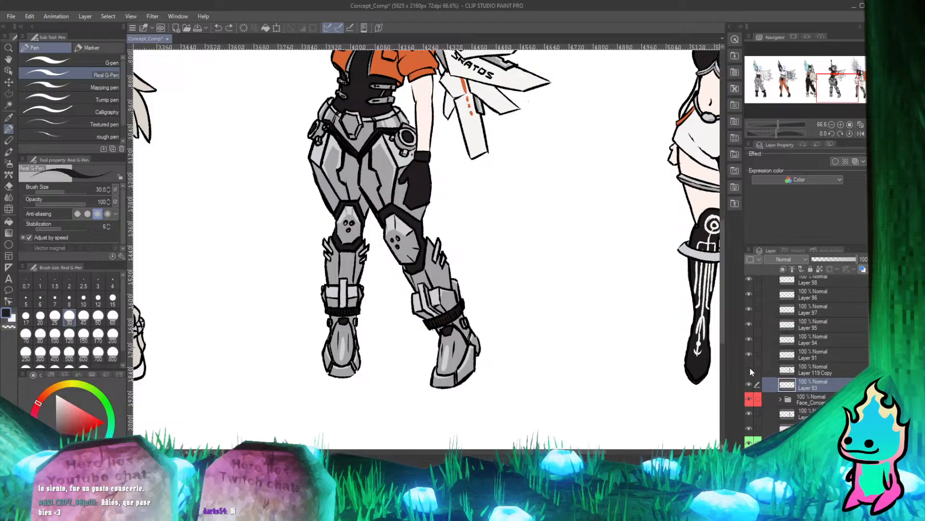
scroll(459, 289, down, 3)
scroll(458, 212, up, 2)
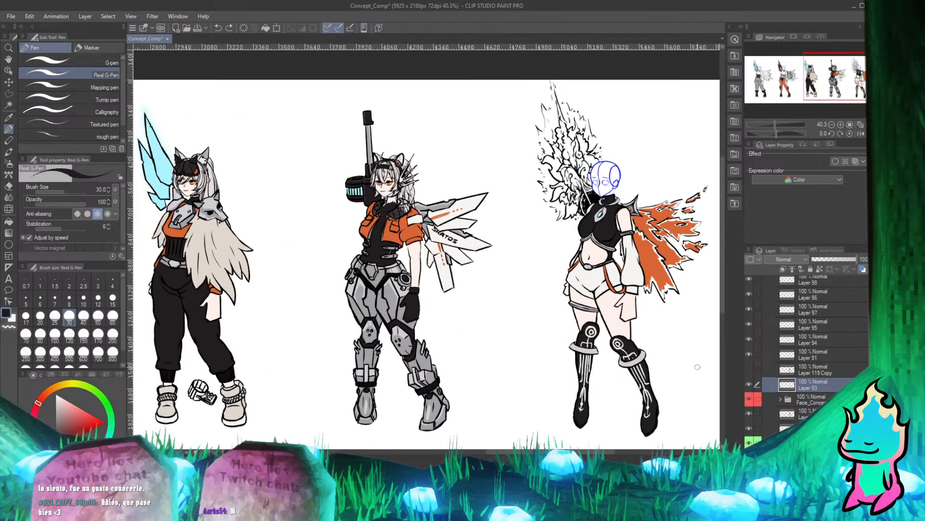
click(749, 369)
click(749, 370)
click(748, 370)
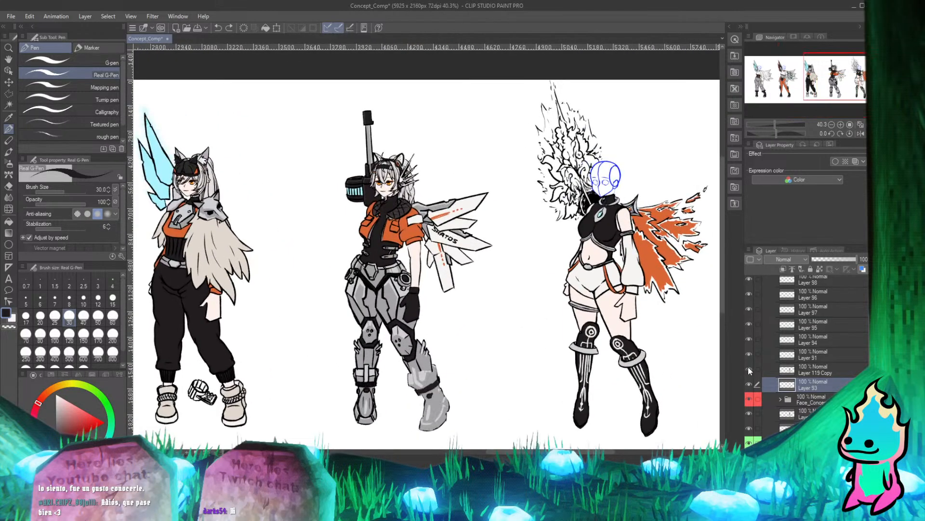
click(749, 370)
click(749, 370)
Move Layer 119 Copy beneath Layer 93 in the layer order and save the file.
click(795, 370)
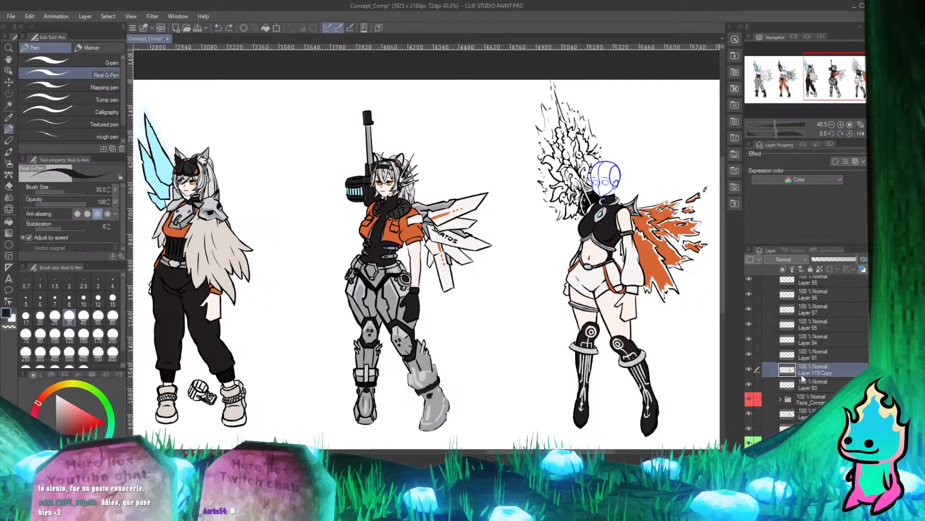
drag(802, 374, 806, 390)
scroll(417, 199, up, 3)
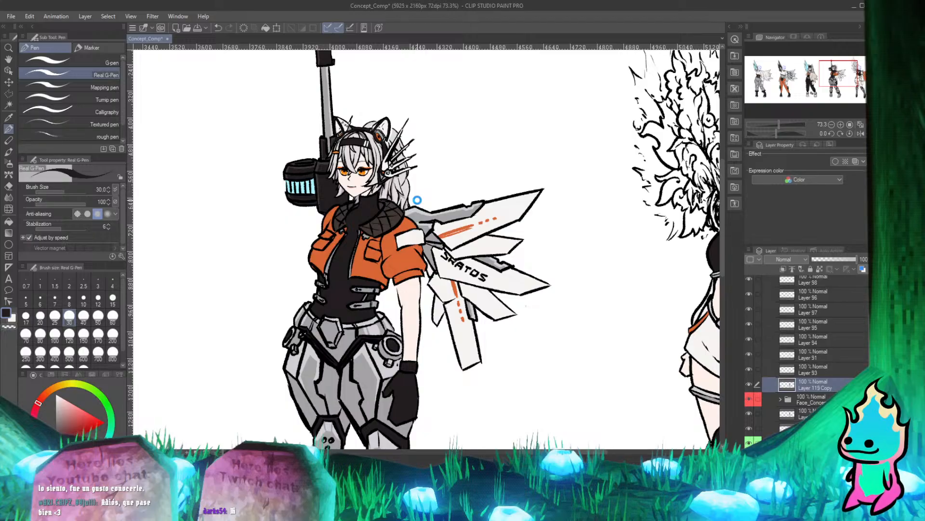
key(ctrl+s)
Inspect the fourth character's head and boots up close, and review the whole five-character lineup.
scroll(417, 136, up, 1)
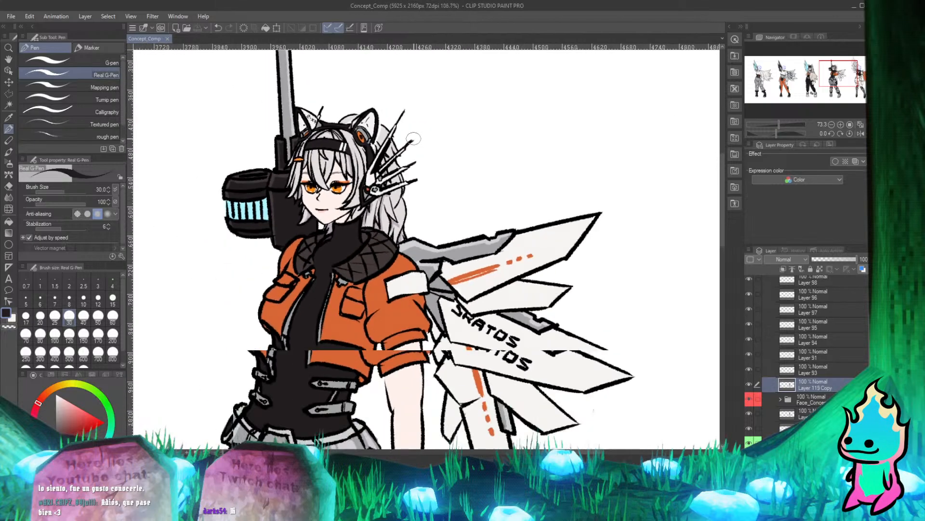
scroll(416, 135, down, 4)
scroll(408, 311, up, 2)
scroll(408, 311, up, 1)
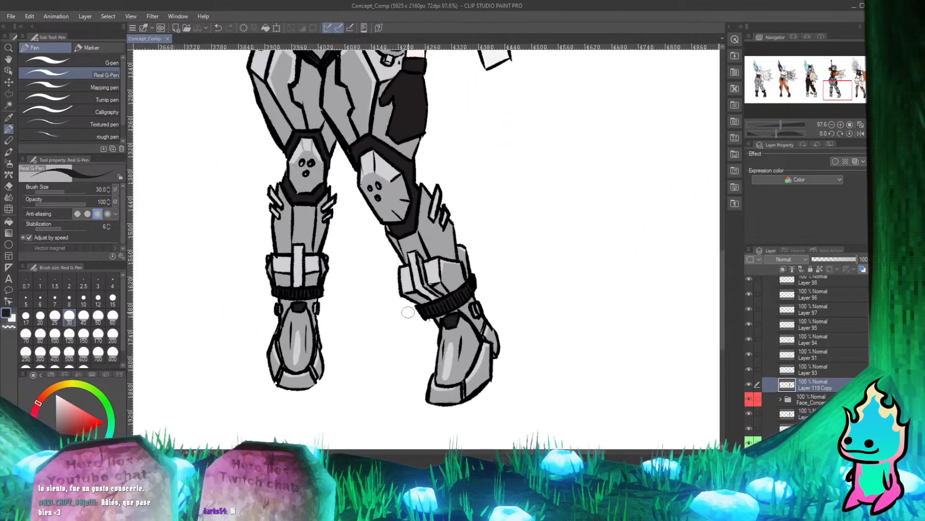
scroll(408, 311, down, 5)
scroll(393, 279, down, 2)
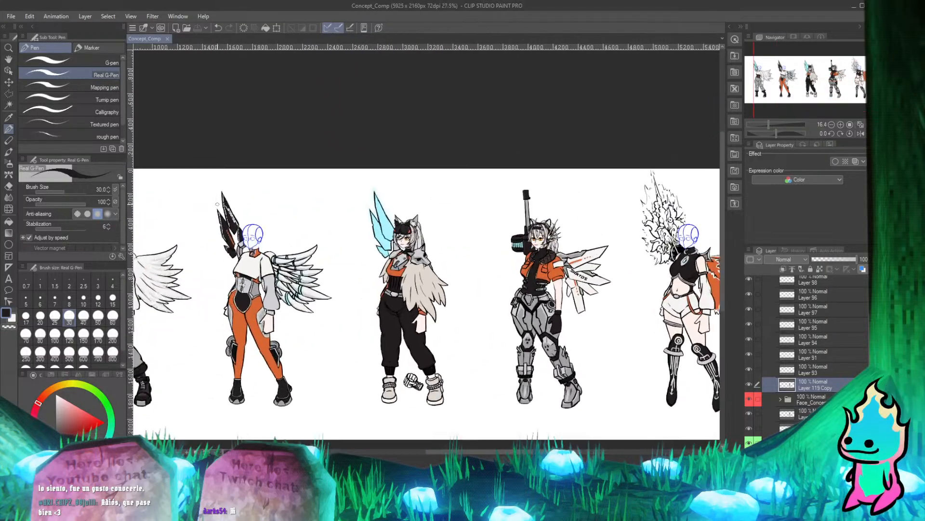
scroll(276, 295, up, 2)
scroll(538, 277, down, 2)
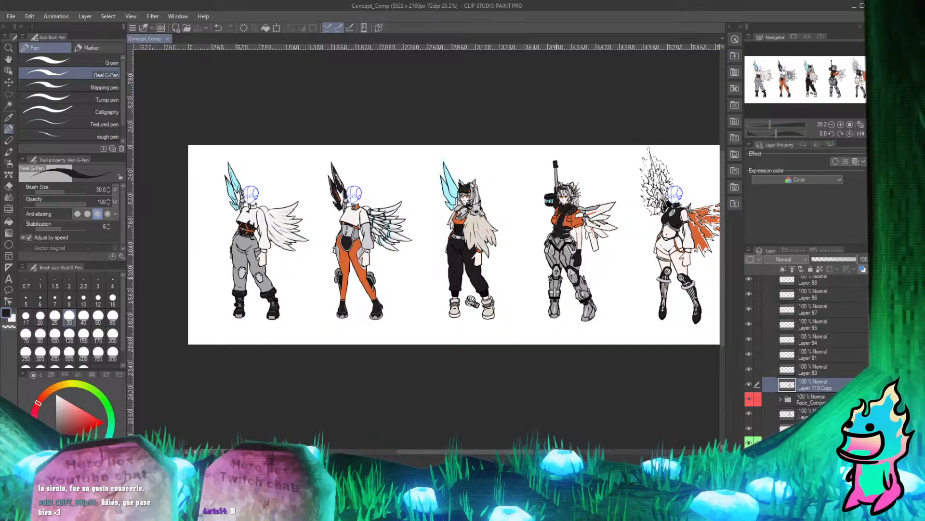
scroll(482, 178, down, 2)
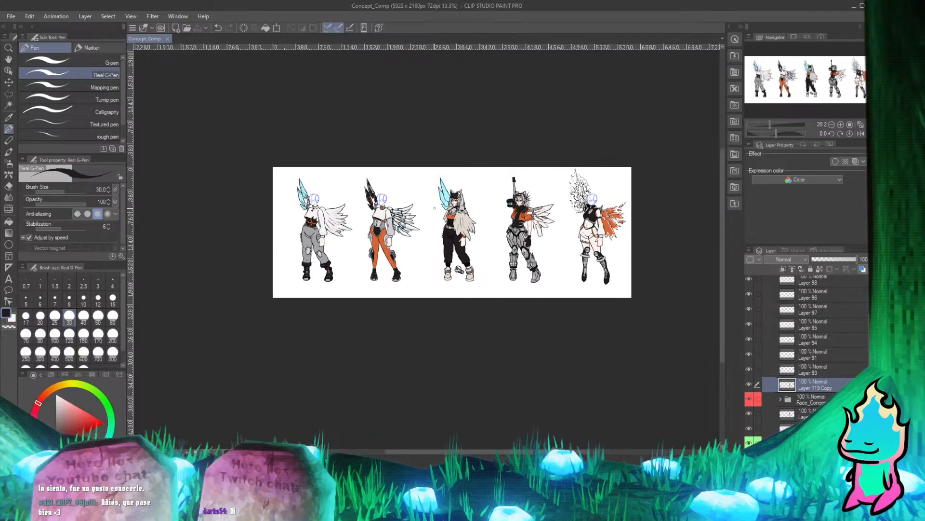
scroll(482, 178, up, 2)
scroll(360, 277, up, 2)
scroll(360, 277, down, 3)
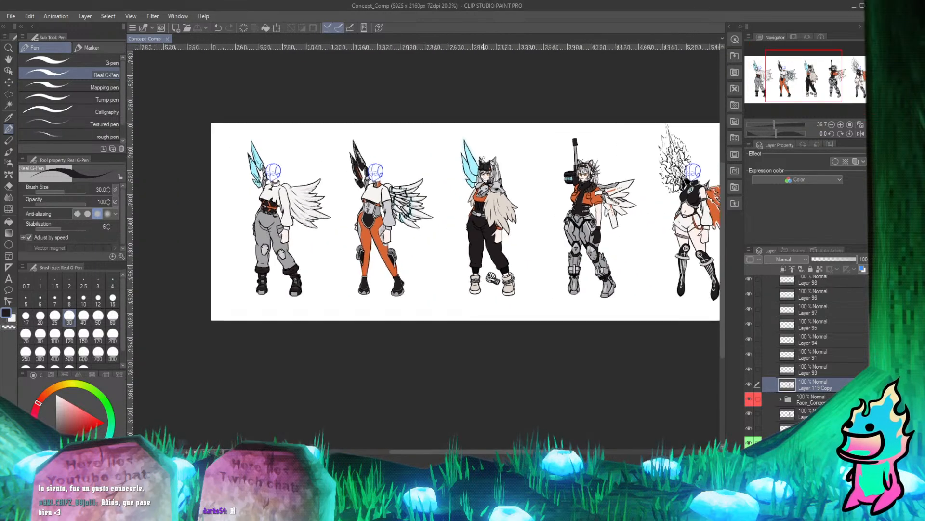
scroll(289, 289, up, 3)
scroll(425, 241, up, 2)
scroll(424, 241, down, 3)
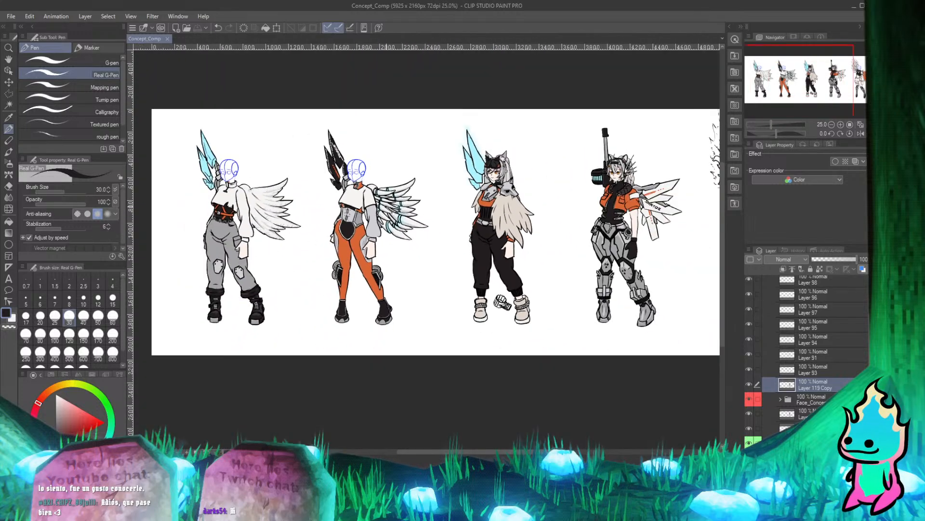
scroll(424, 241, up, 2)
scroll(424, 241, down, 1)
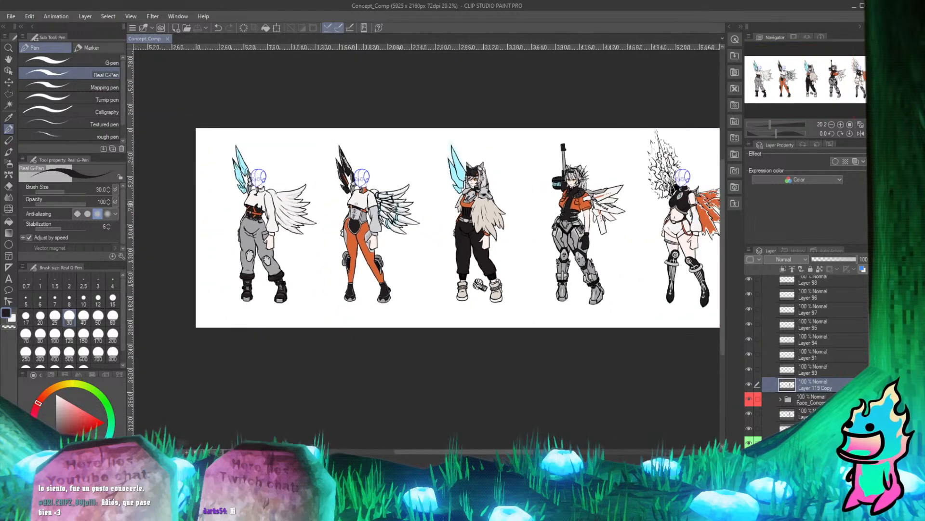
scroll(337, 215, up, 3)
scroll(337, 214, down, 2)
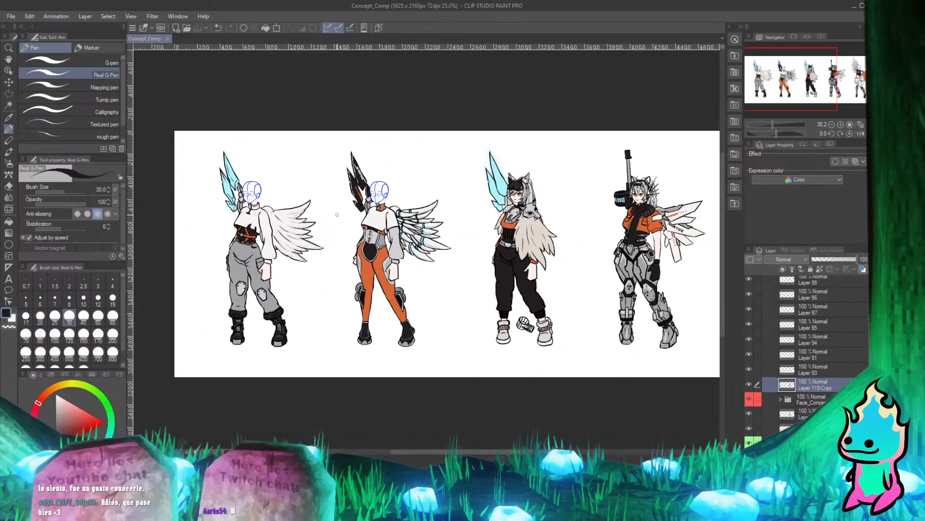
scroll(337, 214, down, 1)
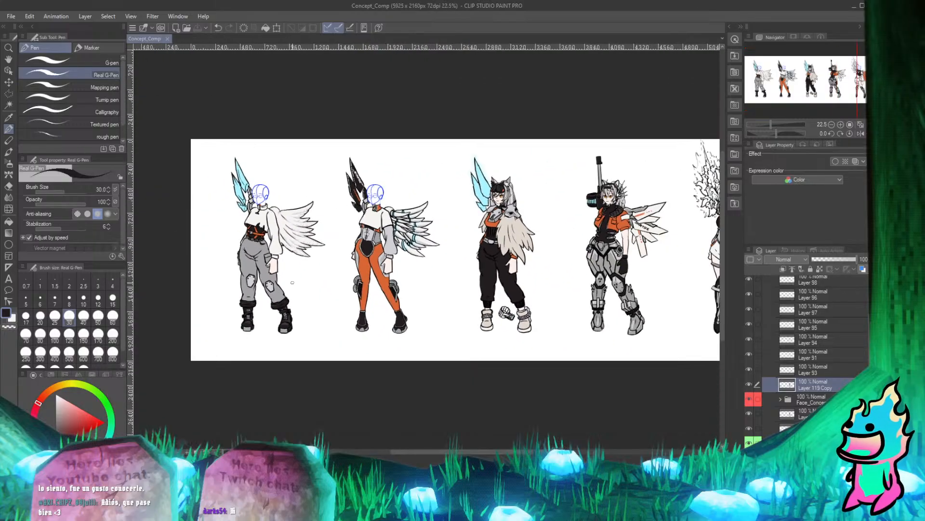
Collapse the Concept_art_4 folder, identify the characters' folders by toggling their visibility, and select Concept_art_2.
scroll(796, 347, up, 10)
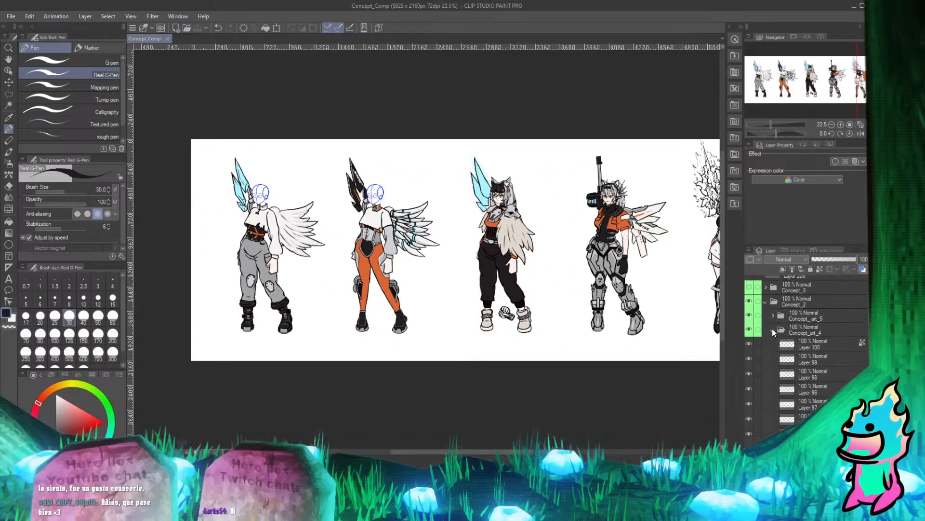
click(774, 329)
click(798, 345)
click(749, 344)
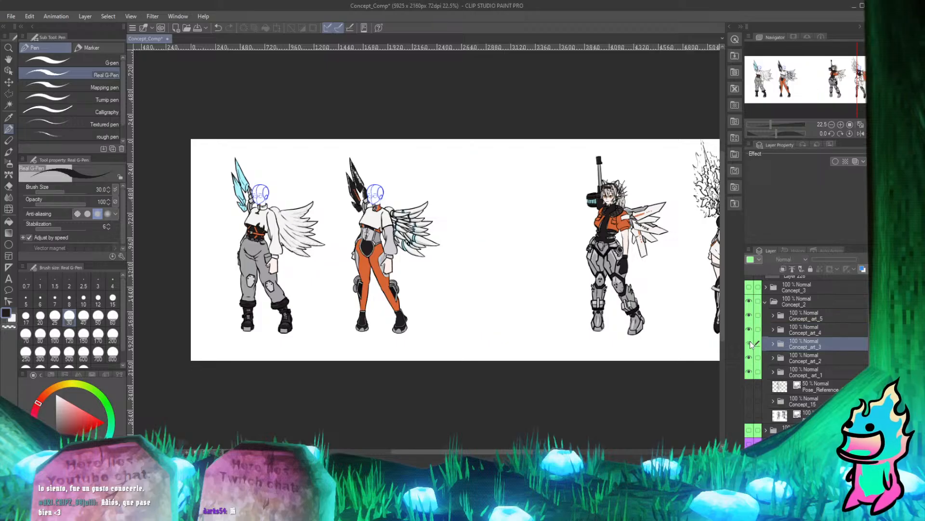
click(749, 343)
click(749, 316)
click(749, 315)
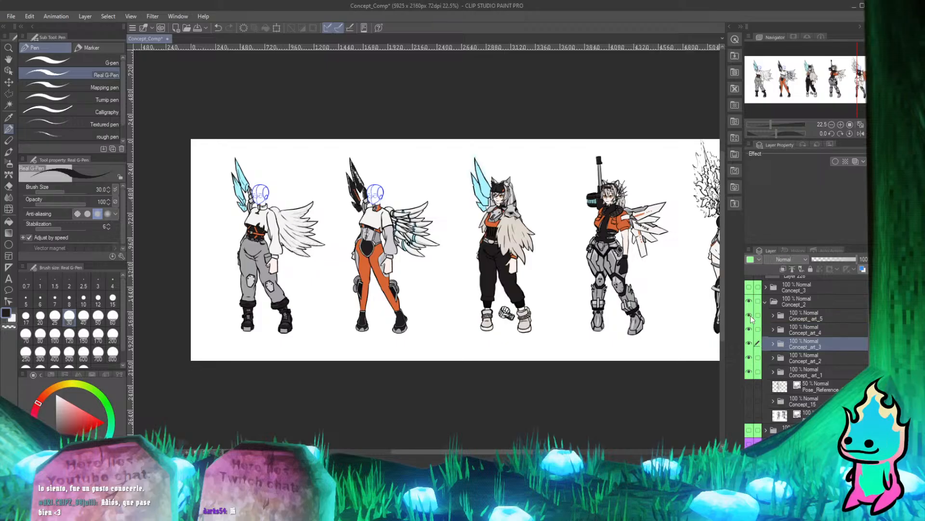
click(749, 357)
click(749, 358)
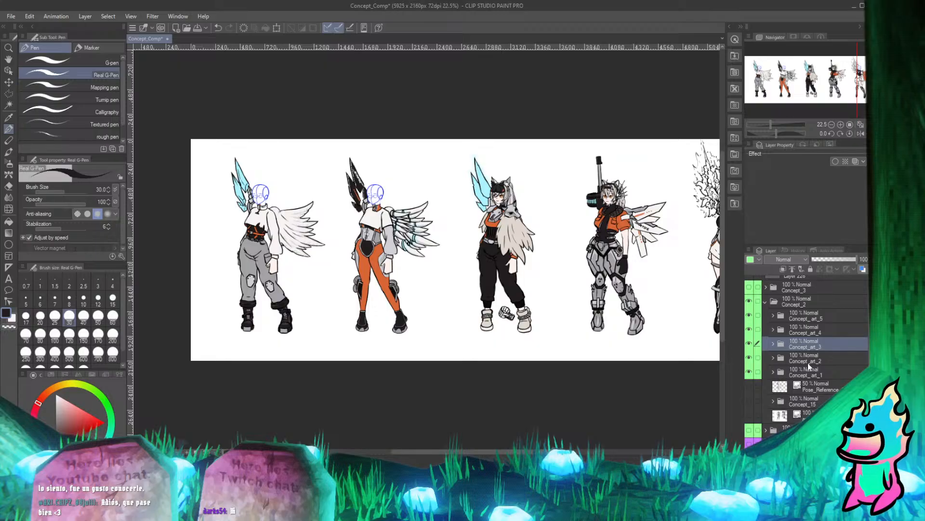
click(808, 361)
Make the Faces Copy folder with the spare heads visible over the lineup.
scroll(758, 415, down, 3)
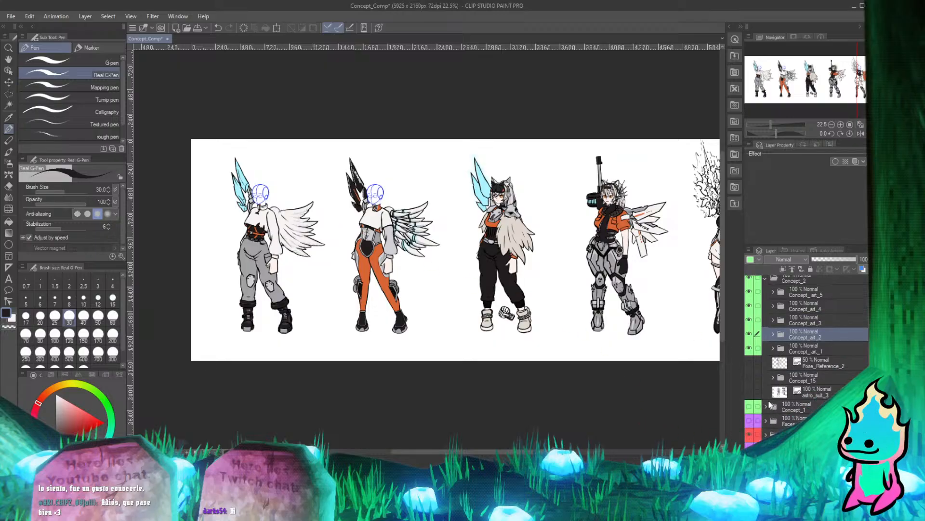
click(750, 413)
scroll(432, 205, down, 5)
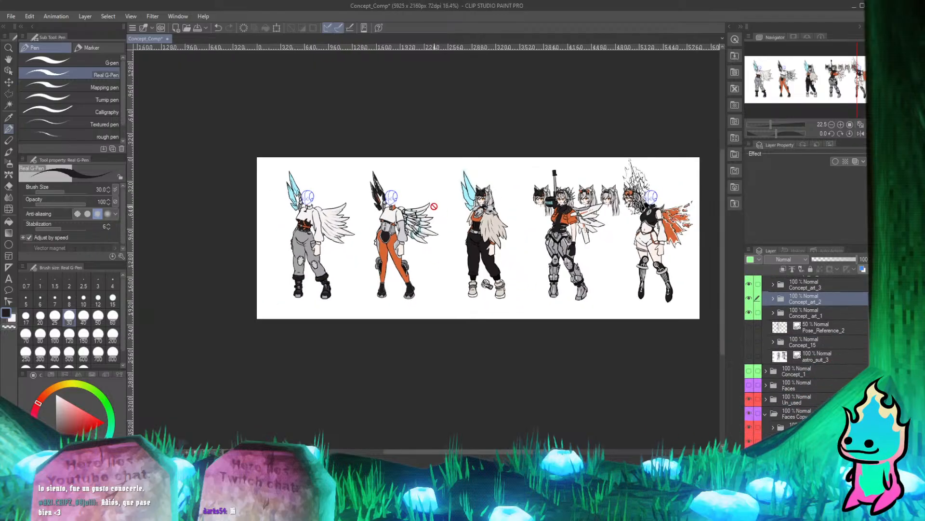
scroll(520, 167, up, 5)
With the Move layer tool, shift the Faces Copy heads onto the second character's placeholder head, undoing the stray move made with Concept_art_2 selected.
click(9, 82)
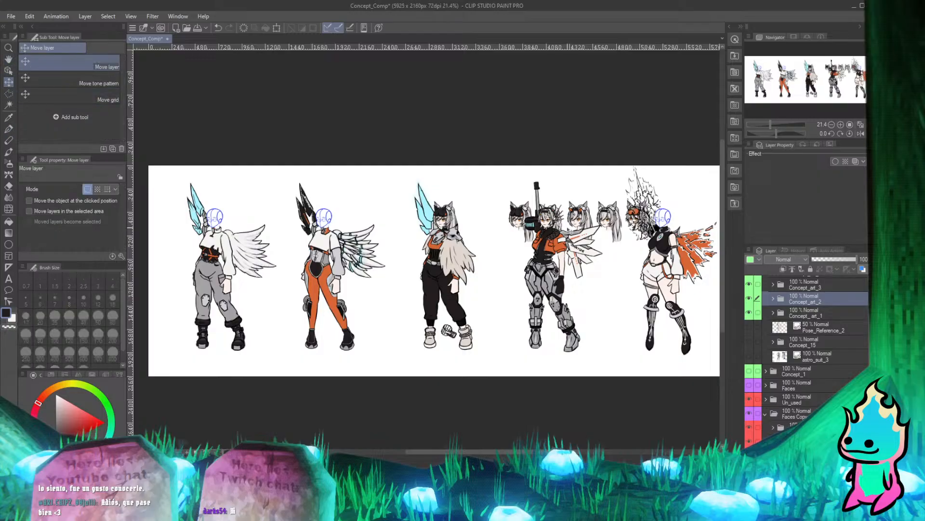
scroll(574, 231, down, 2)
scroll(574, 232, up, 4)
scroll(564, 217, down, 3)
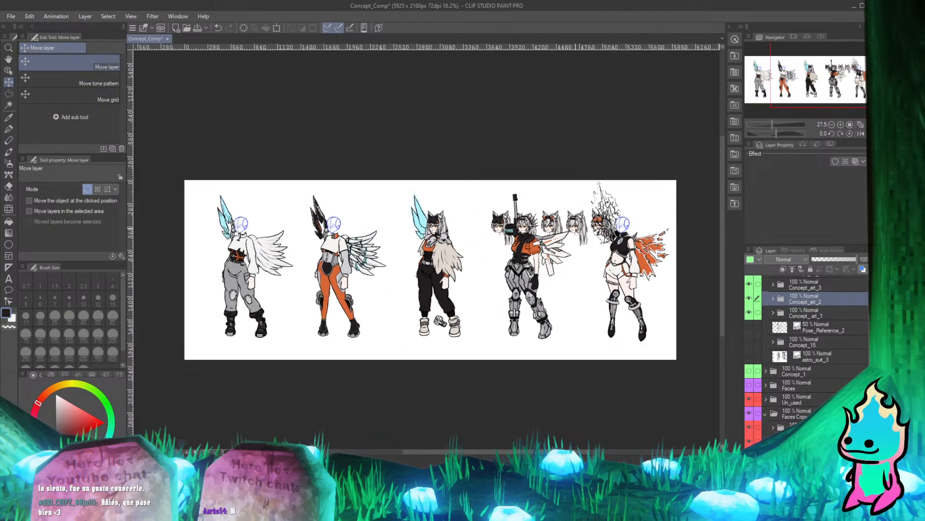
scroll(561, 217, up, 2)
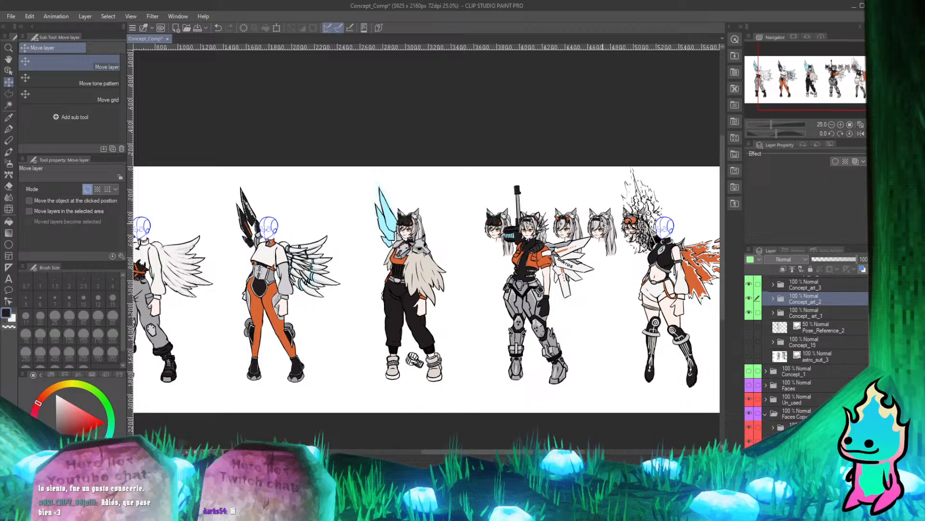
scroll(589, 248, down, 2)
scroll(585, 247, up, 2)
scroll(589, 243, down, 2)
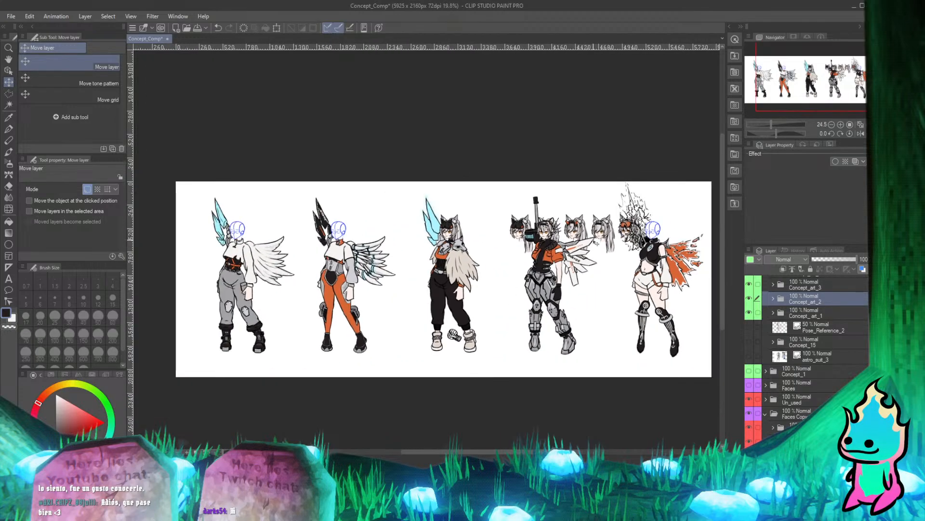
scroll(565, 234, up, 2)
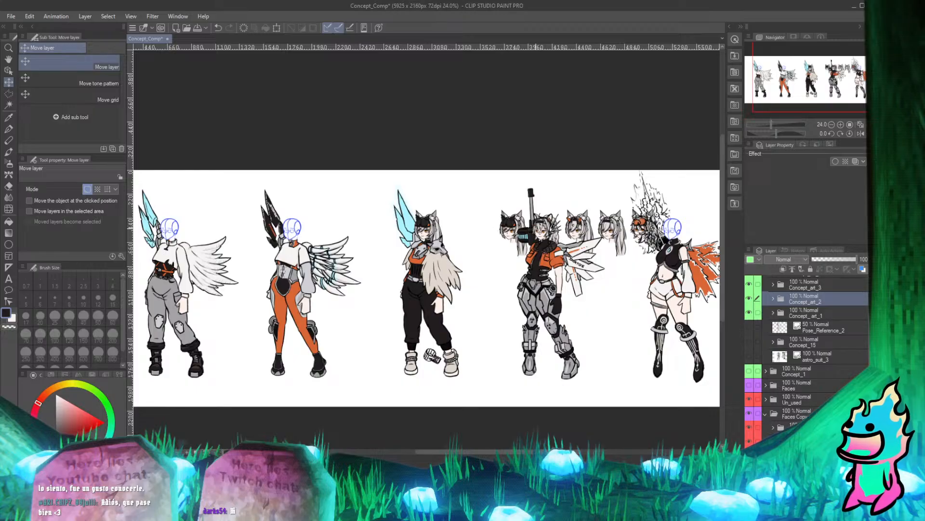
mouse_move(620, 235)
mouse_down()
mouse_move(268, 227)
mouse_move(338, 233)
mouse_up()
key(ctrl+z)
click(791, 414)
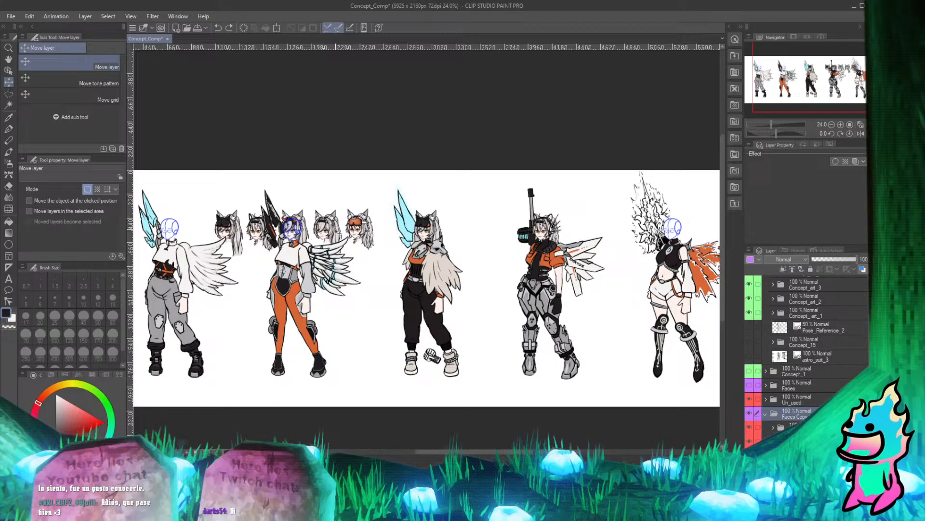
scroll(285, 228, up, 10)
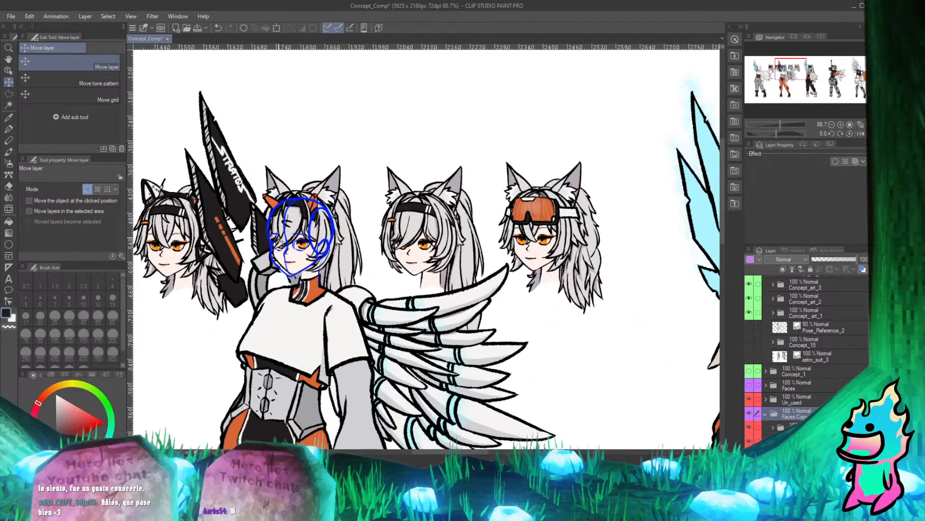
Nudge the Faces Copy heads slightly so the face lines up with the second character's blue placeholder guide.
scroll(278, 239, down, 1)
scroll(292, 235, up, 1)
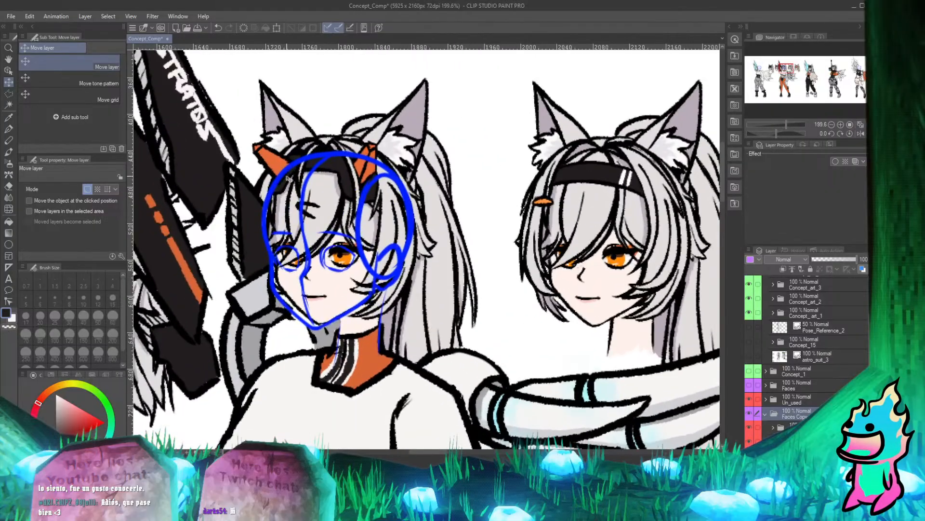
scroll(289, 179, up, 3)
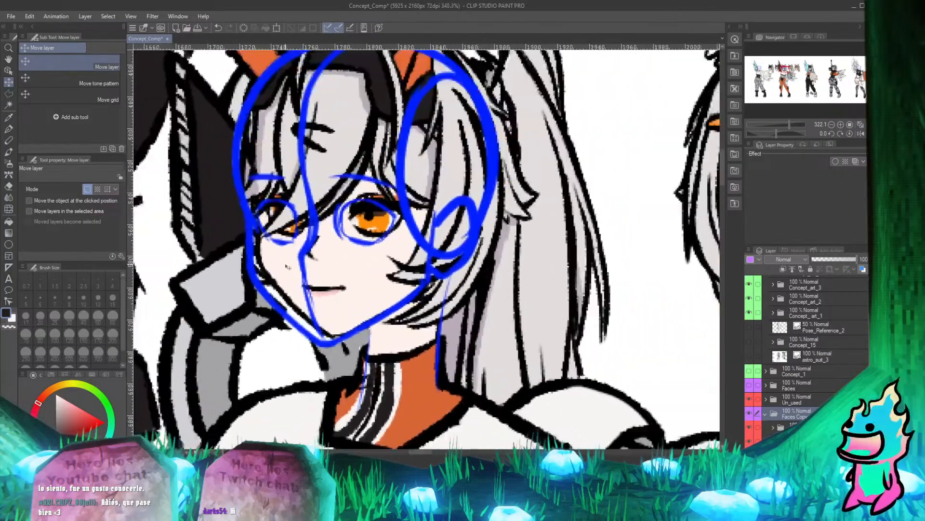
scroll(287, 267, up, 2)
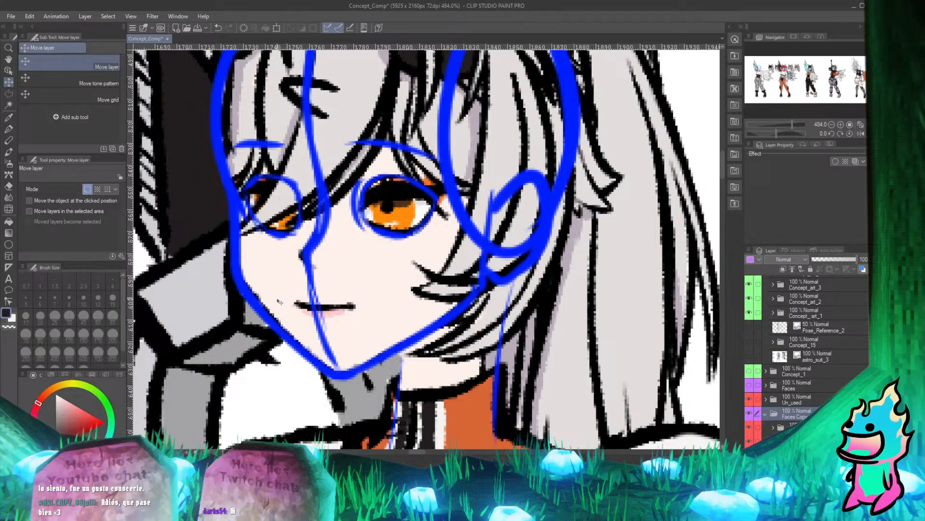
mouse_move(279, 301)
mouse_down()
mouse_move(287, 301)
mouse_move(279, 300)
mouse_up()
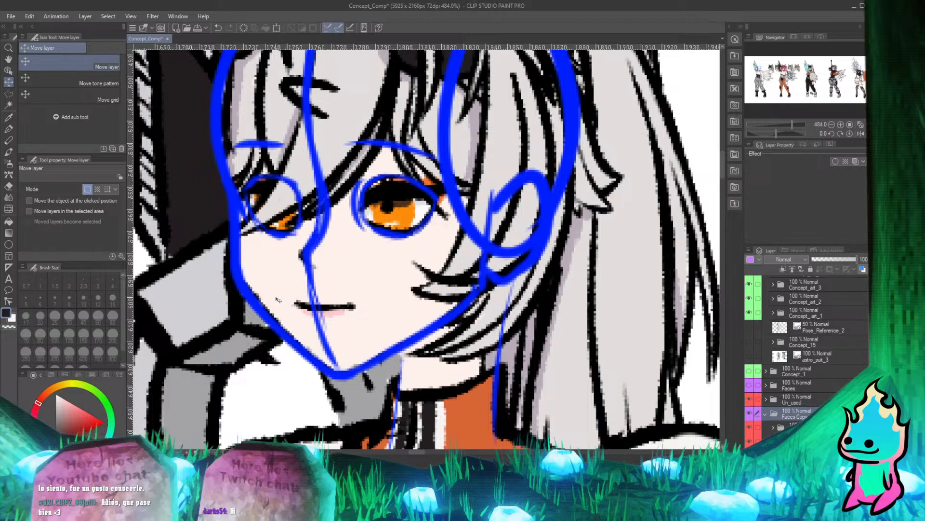
drag(279, 300, 277, 301)
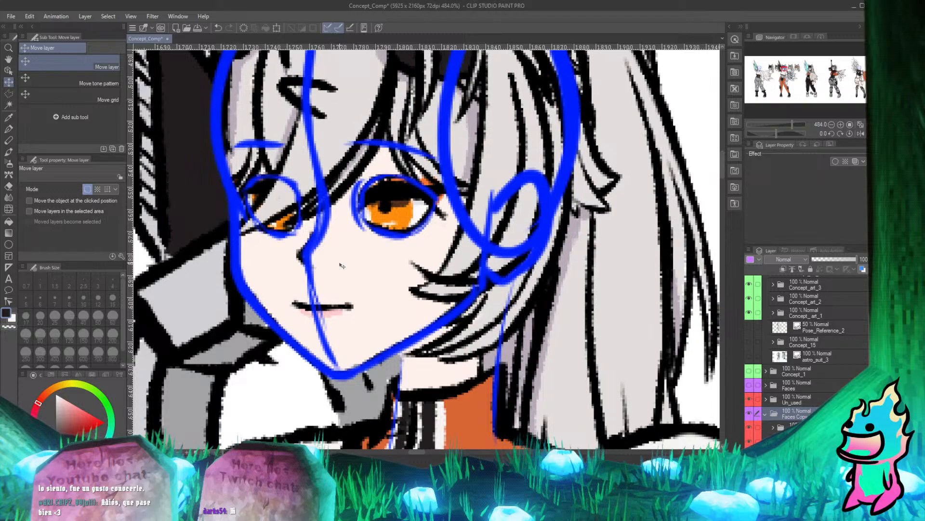
Check the fit of the second character's head up close and against the whole five-character lineup.
scroll(342, 266, down, 5)
scroll(371, 286, up, 2)
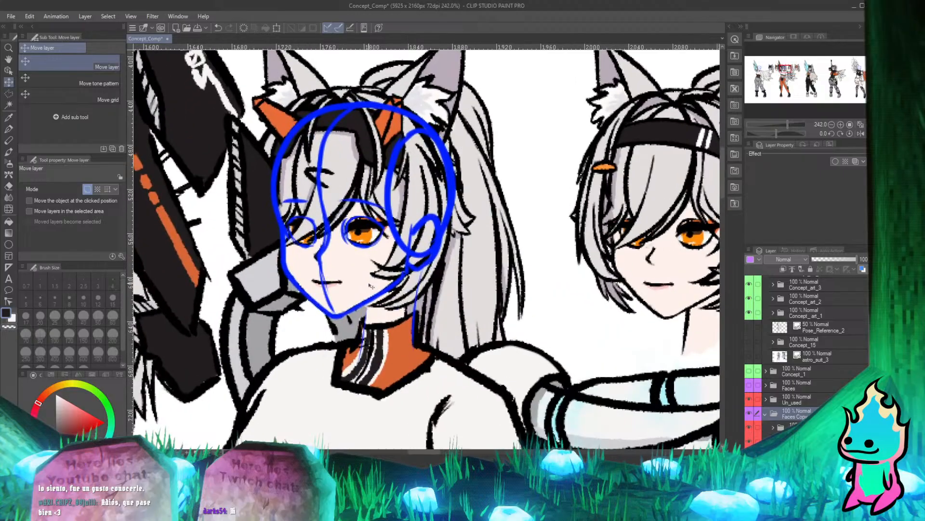
scroll(371, 285, down, 3)
scroll(356, 217, up, 3)
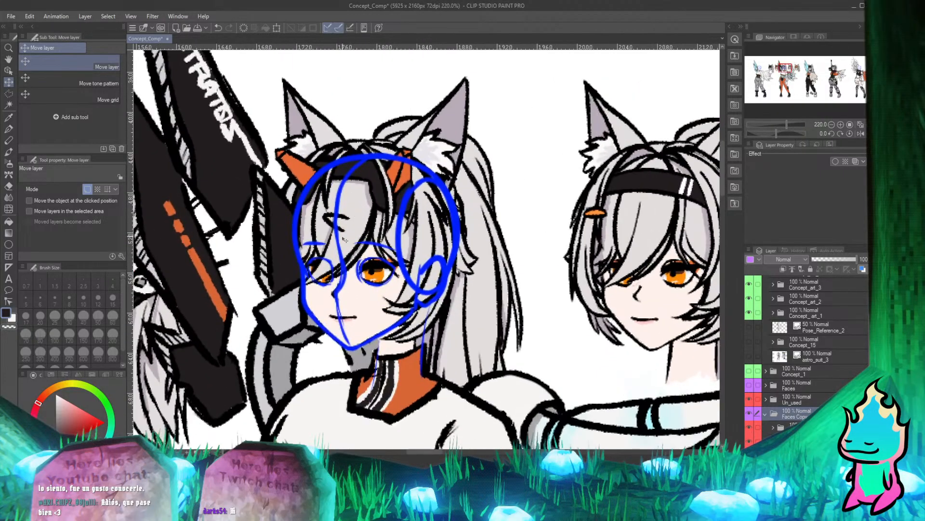
scroll(344, 240, down, 2)
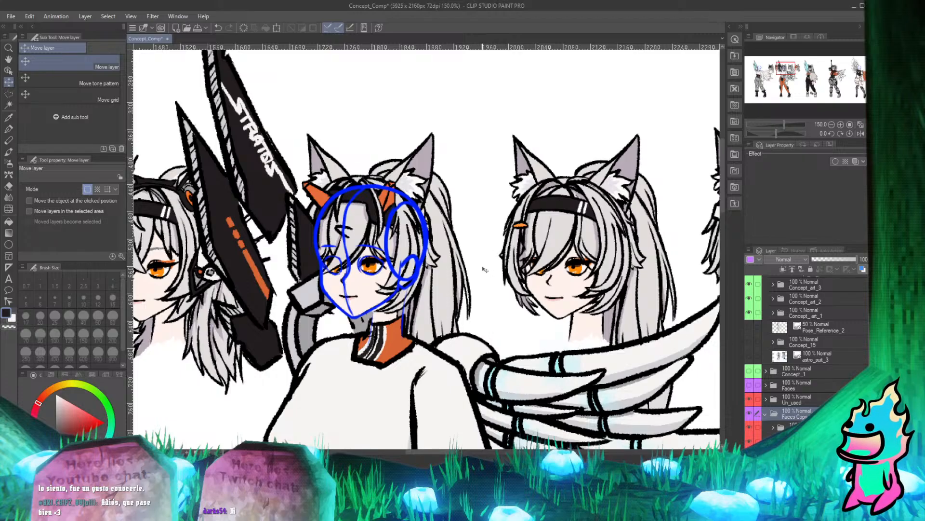
scroll(484, 270, down, 10)
scroll(489, 281, up, 3)
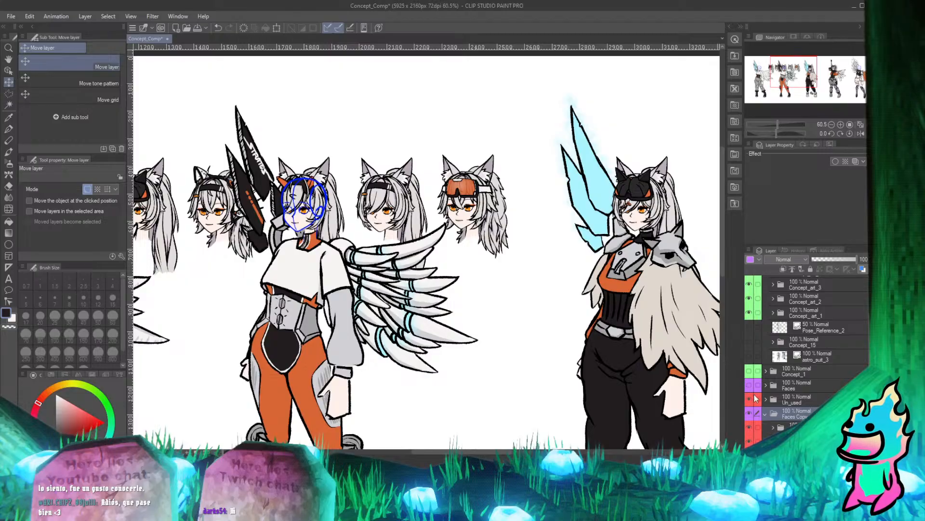
scroll(755, 398, down, 3)
scroll(502, 291, down, 4)
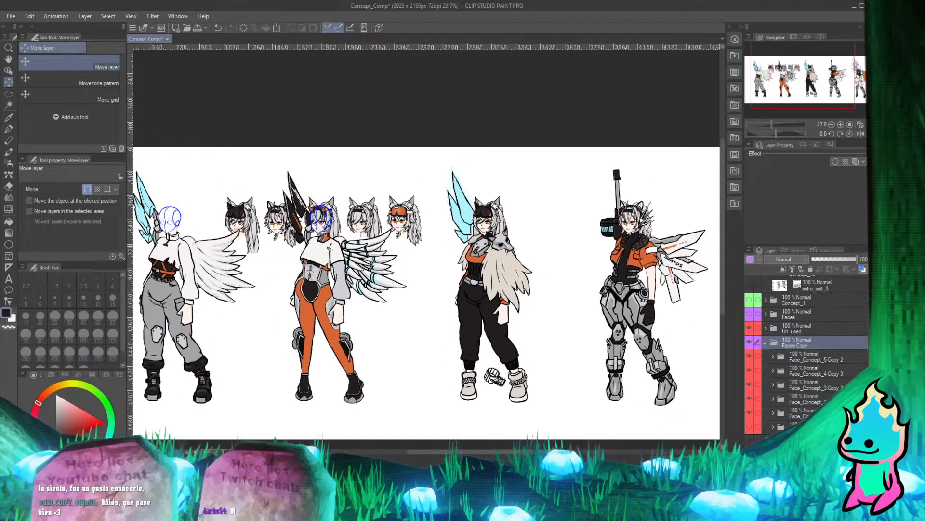
scroll(330, 248, up, 2)
scroll(331, 248, down, 3)
scroll(333, 212, up, 6)
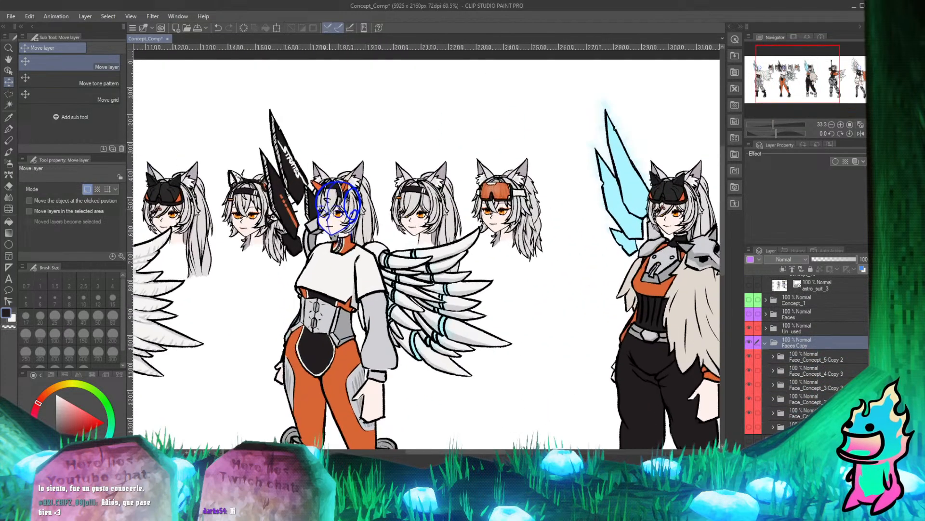
scroll(333, 212, down, 4)
scroll(333, 213, up, 1)
scroll(332, 212, down, 2)
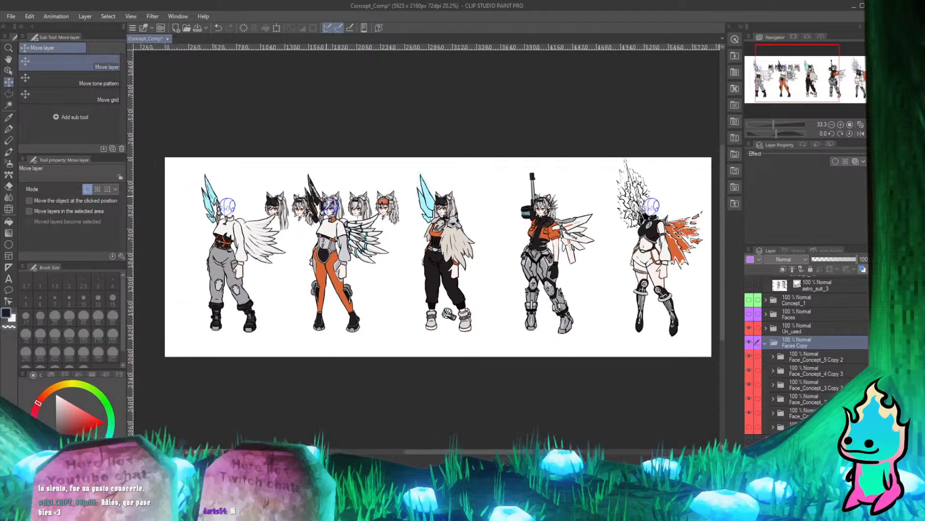
scroll(332, 212, up, 5)
scroll(333, 212, down, 2)
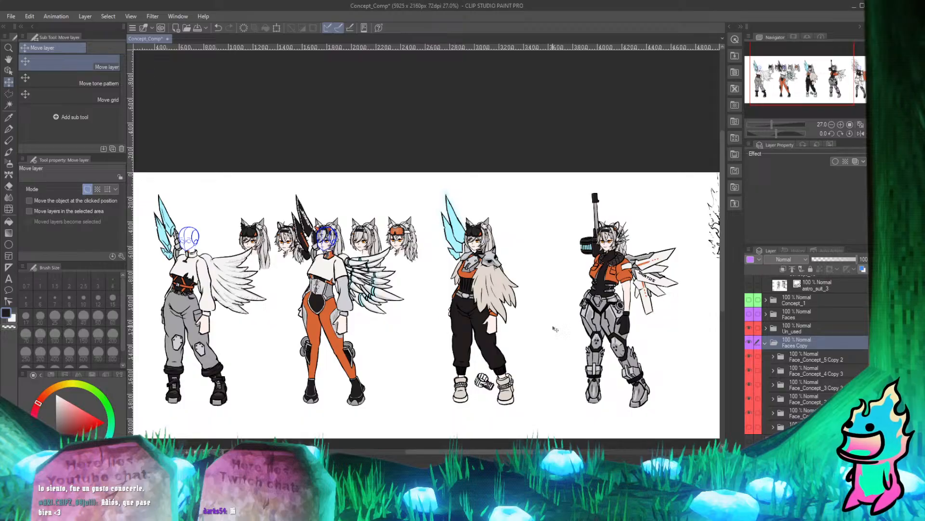
Move the Face_Concept_3 copy folder out of Faces Copy into the Concept_art_2 folder.
click(825, 386)
scroll(535, 311, down, 2)
scroll(534, 311, up, 1)
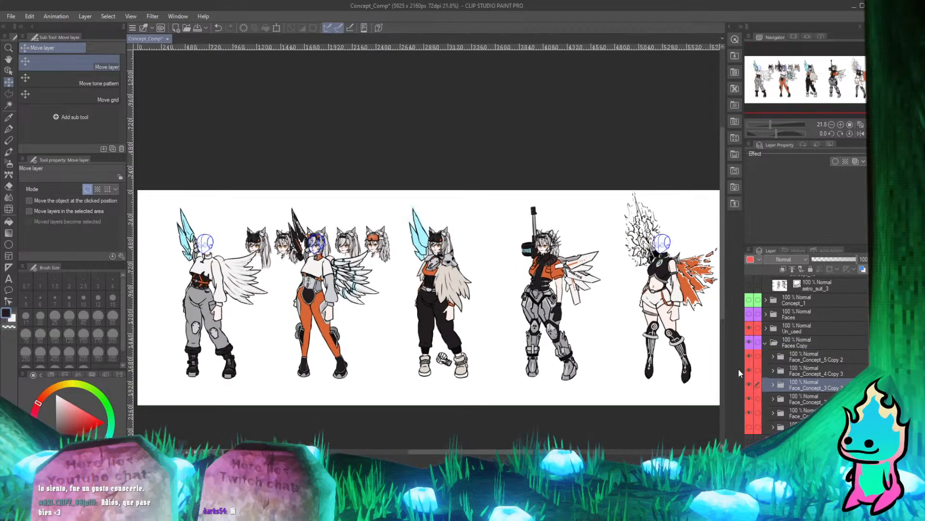
scroll(794, 376, up, 3)
drag(803, 339, 803, 297)
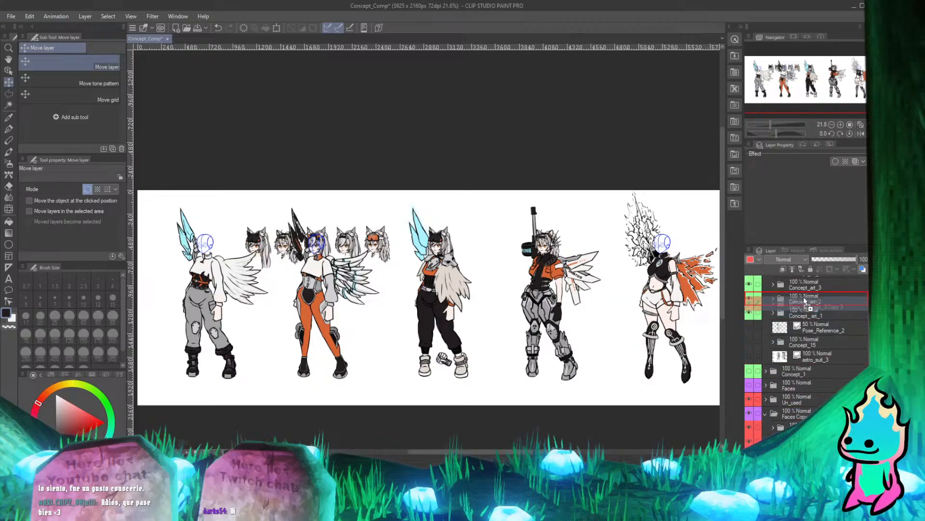
Expand the Concept_art_2 folder and take the remaining Faces Copy heads out of view.
click(773, 298)
scroll(784, 336, down, 3)
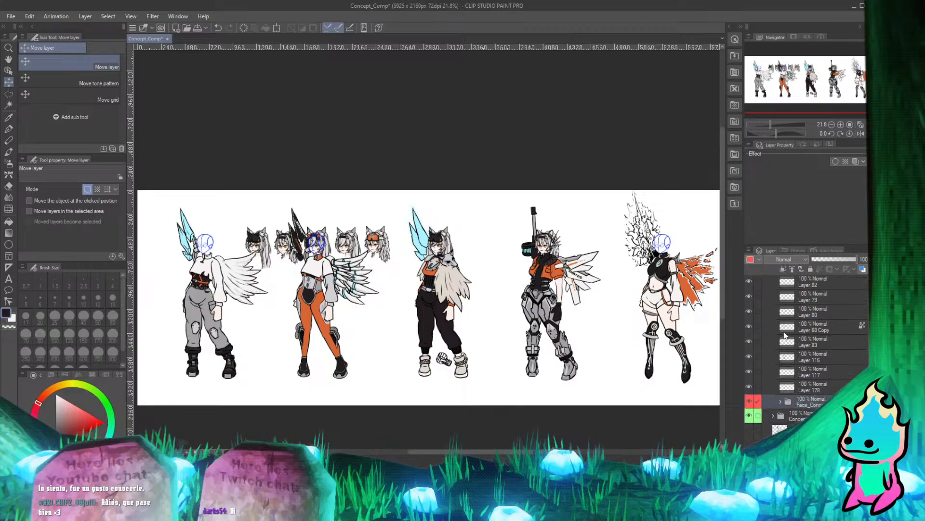
scroll(785, 424, down, 3)
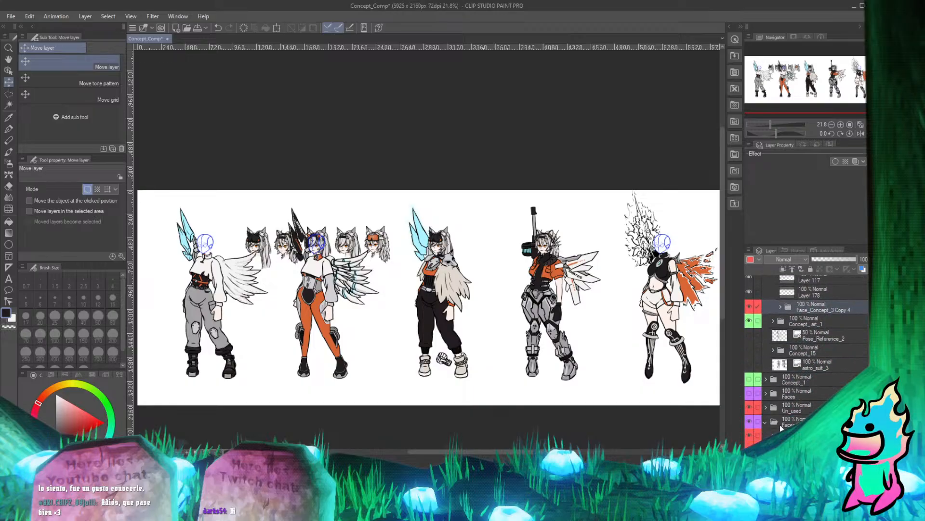
scroll(777, 383, down, 5)
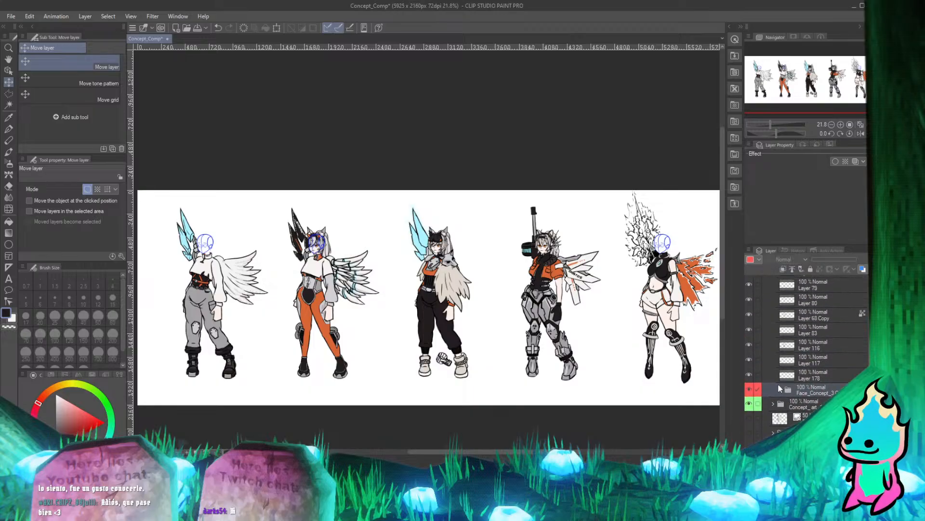
scroll(310, 237, up, 5)
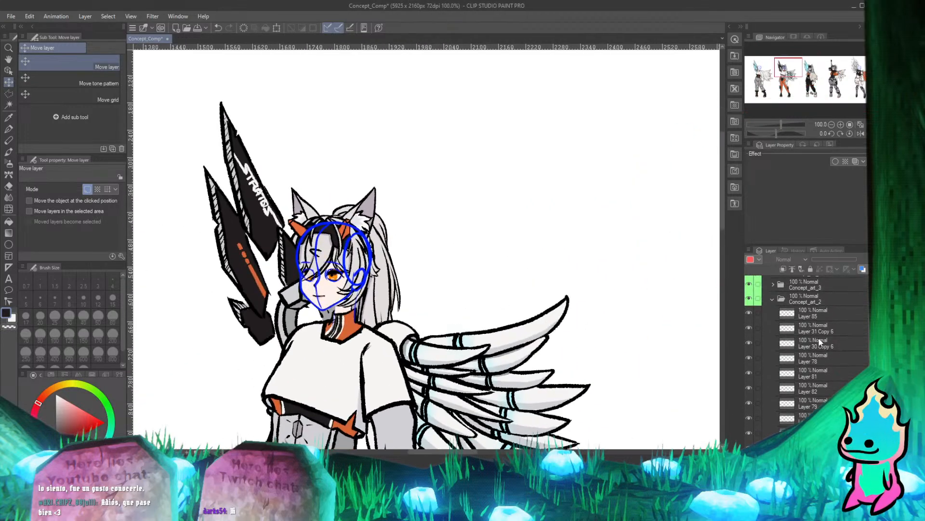
Toggle the visibility of the lower Concept_art_2 layers one by one to look for the blue placeholder head.
scroll(776, 381, down, 1)
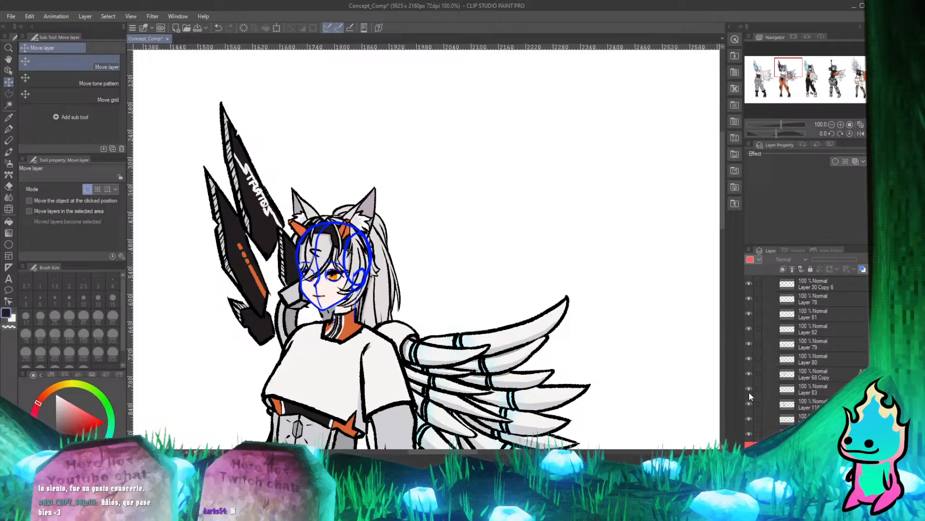
click(750, 403)
click(748, 404)
click(750, 418)
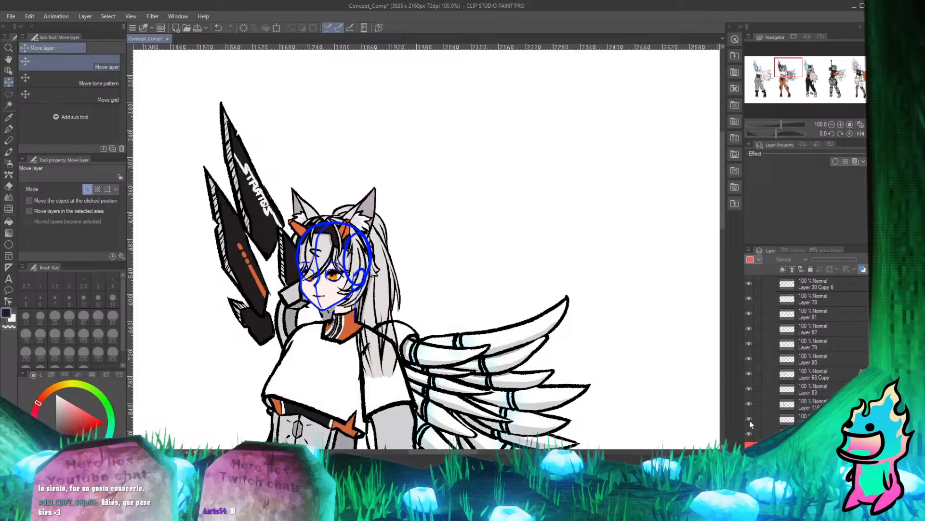
click(749, 419)
click(750, 431)
click(748, 358)
click(748, 358)
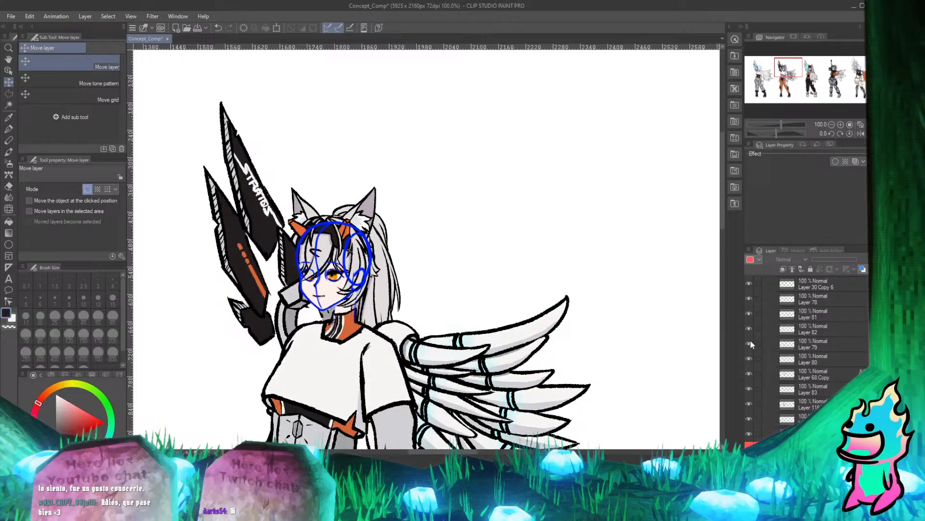
click(750, 332)
click(748, 345)
click(748, 344)
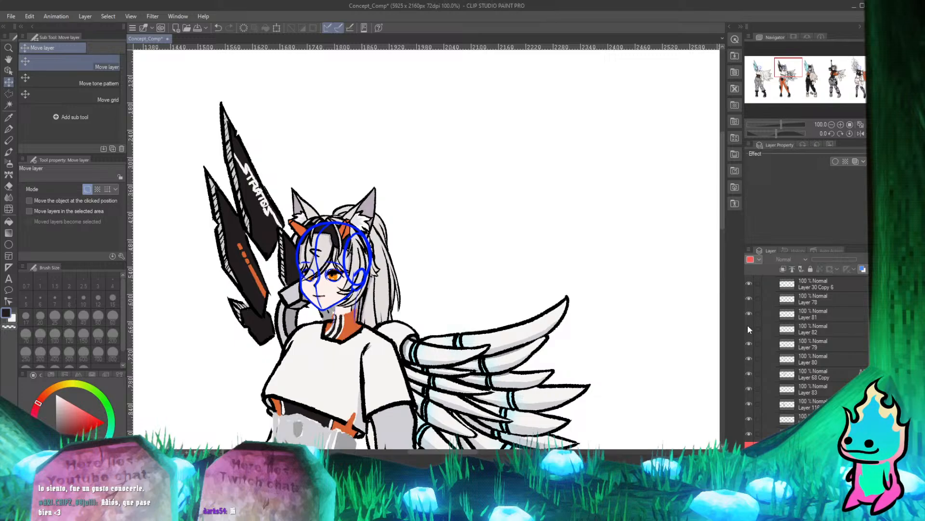
click(748, 328)
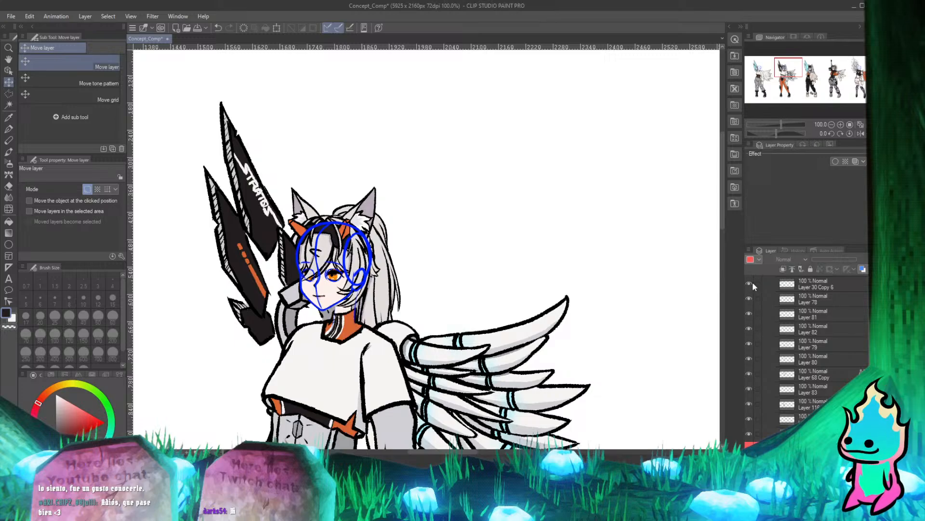
Identify and delete the second character's placeholder head layers, Layer 31 Copy 6 and Layer 30 Copy 6.
scroll(776, 302, up, 3)
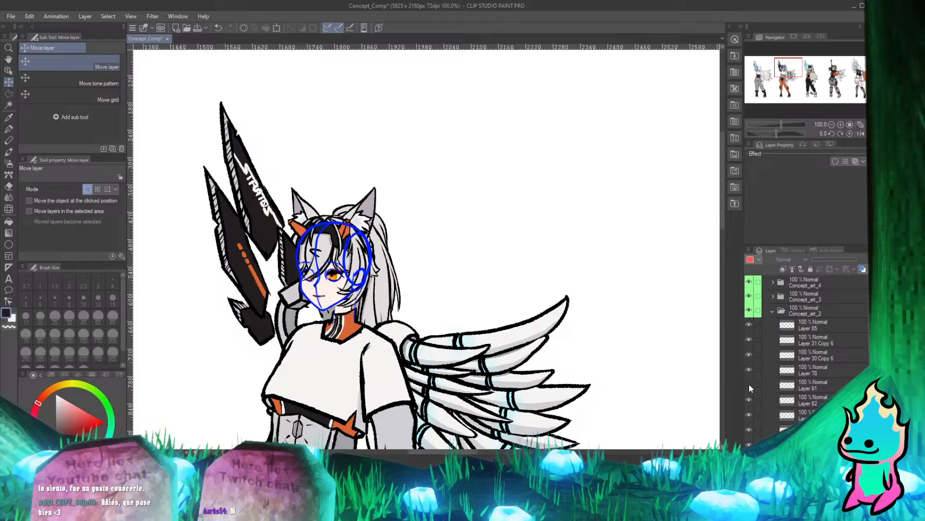
click(748, 339)
click(748, 339)
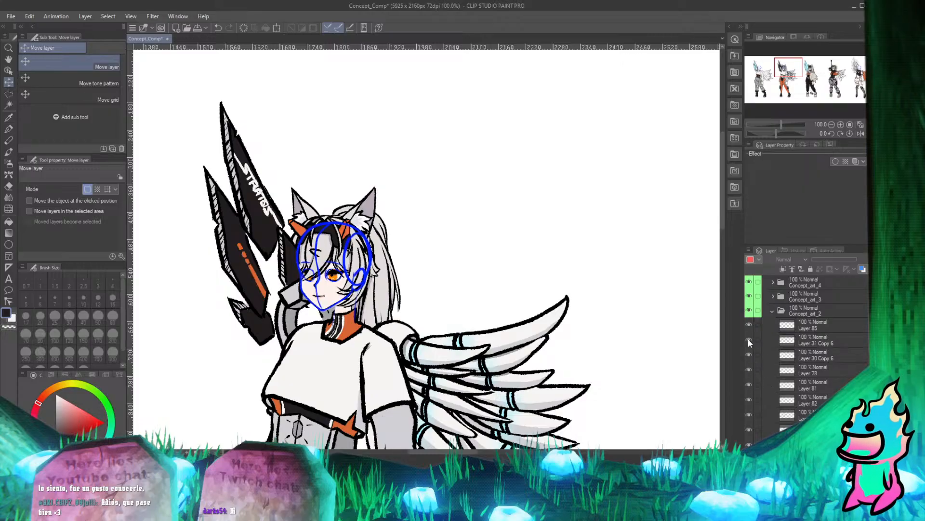
click(748, 340)
click(747, 354)
click(814, 353)
ctrl+click(814, 340)
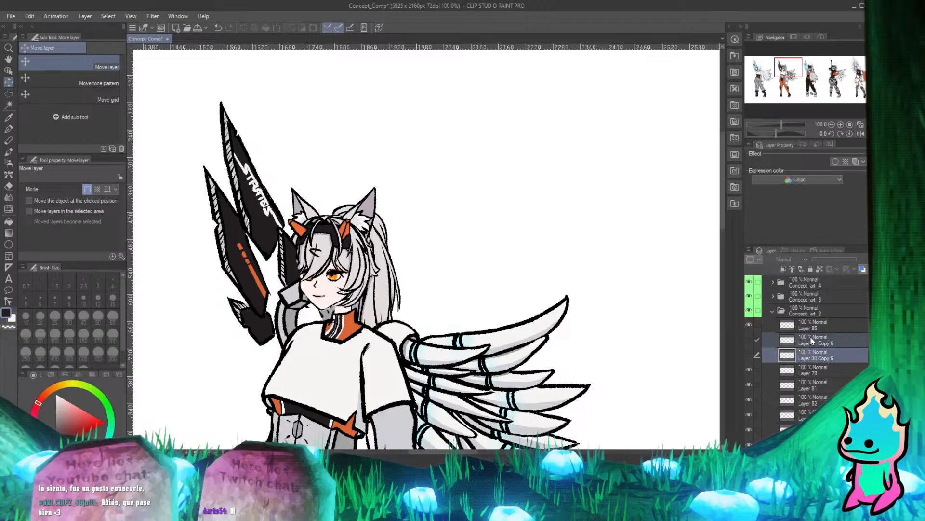
key(Delete)
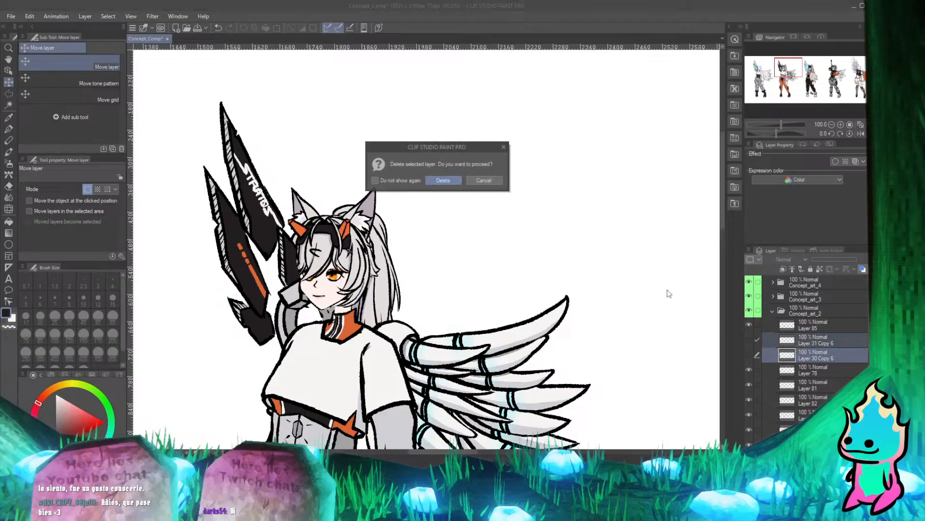
click(442, 180)
Inspect the second character's face, neck and collar up close and compare the character with the neighbouring ones.
scroll(450, 296, up, 5)
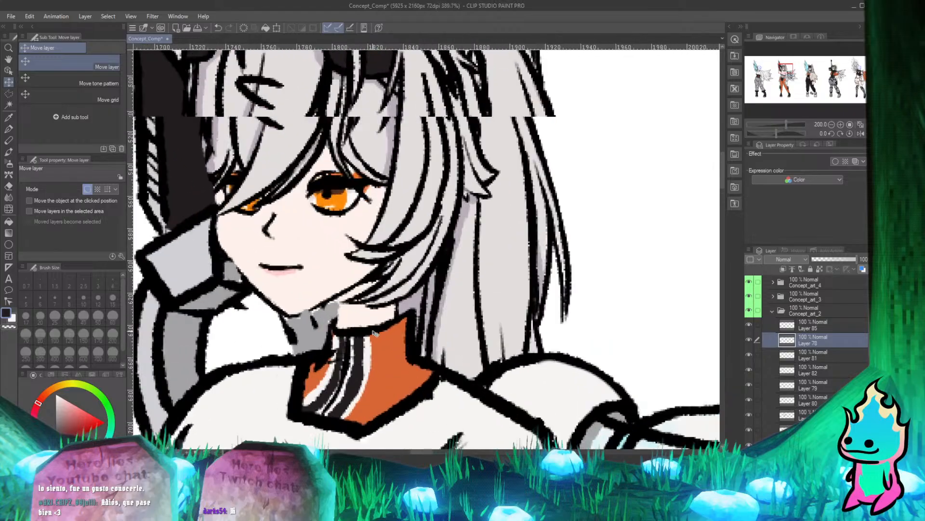
scroll(365, 328, up, 4)
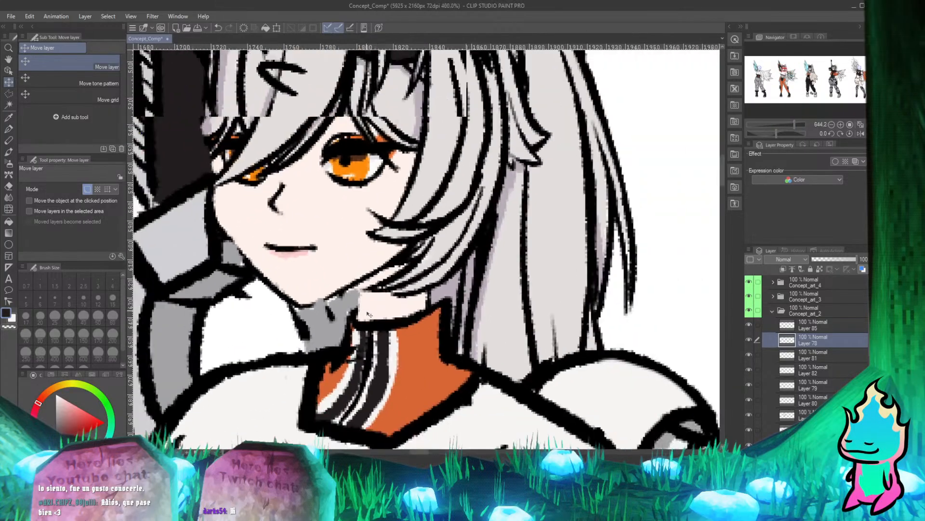
scroll(364, 315, up, 6)
scroll(363, 313, down, 7)
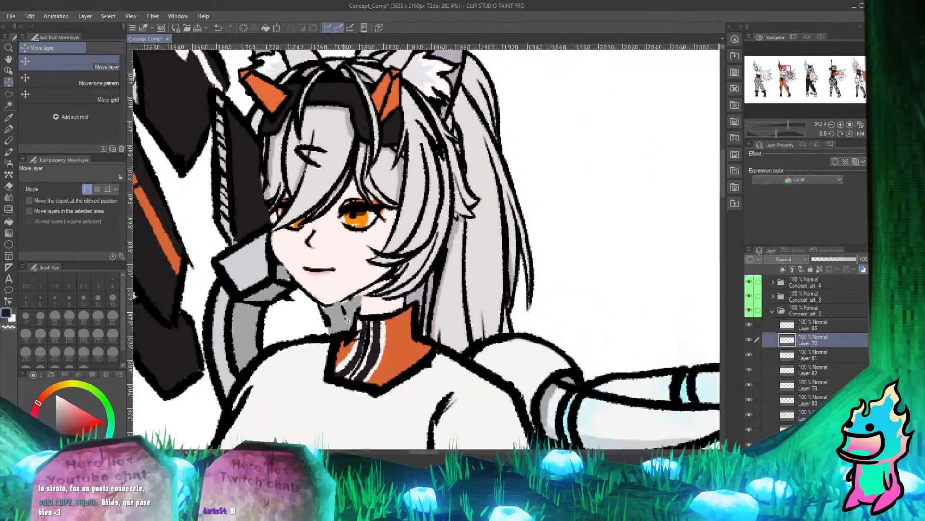
scroll(359, 291, up, 1)
scroll(359, 290, down, 10)
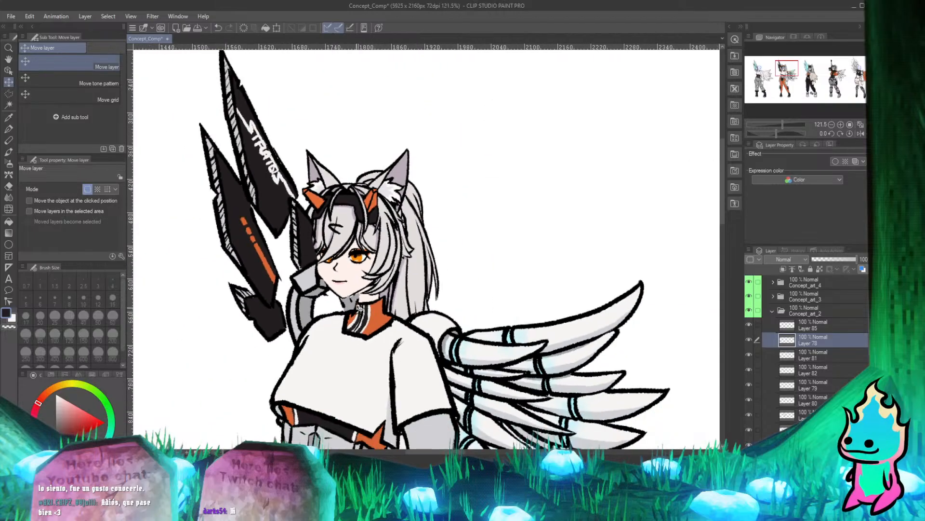
scroll(362, 293, down, 6)
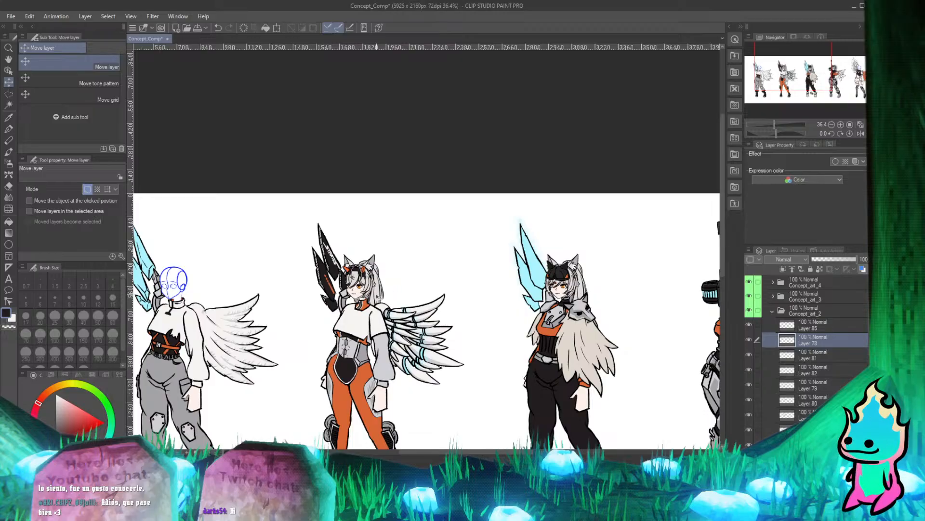
scroll(366, 300, up, 7)
scroll(385, 279, down, 8)
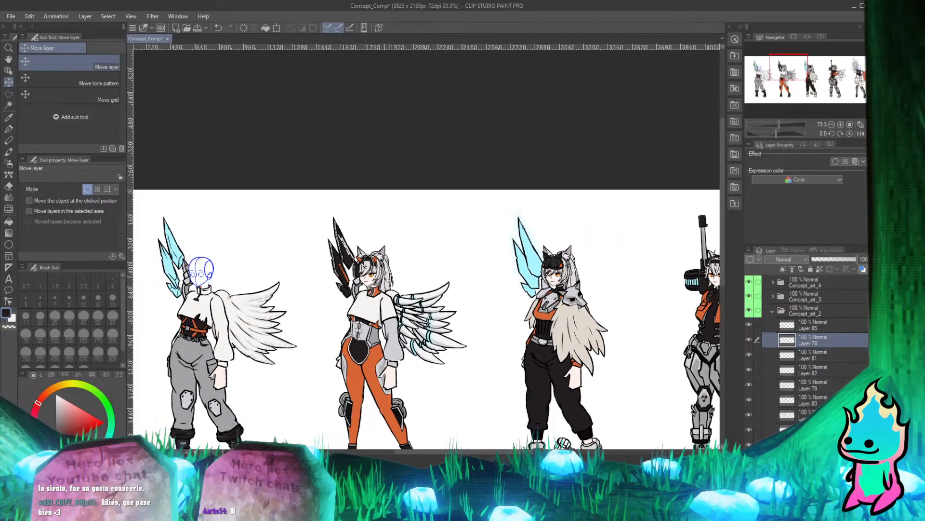
scroll(378, 289, up, 12)
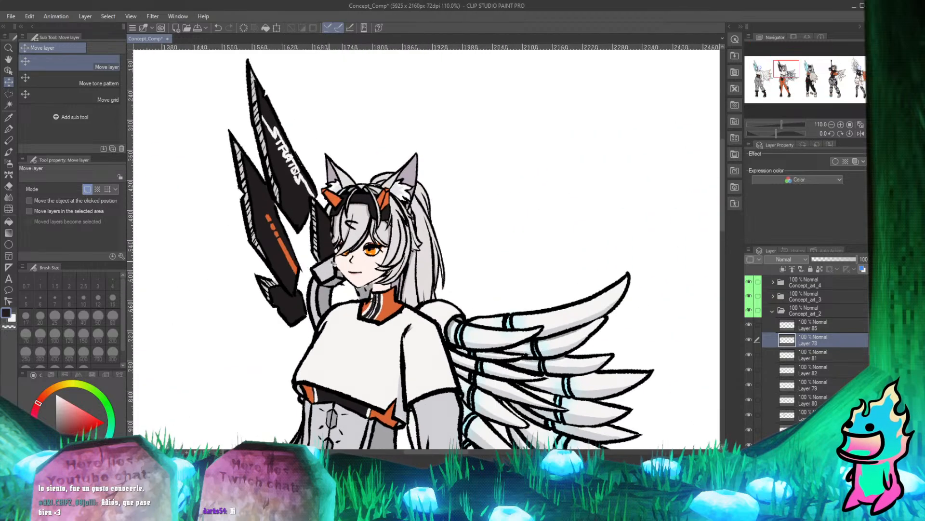
Toggle the visibility of Layer 178 and Layer 117 in Concept_art_2 to check what each one contributes to the second character.
scroll(375, 300, up, 2)
scroll(379, 270, down, 8)
scroll(384, 207, up, 8)
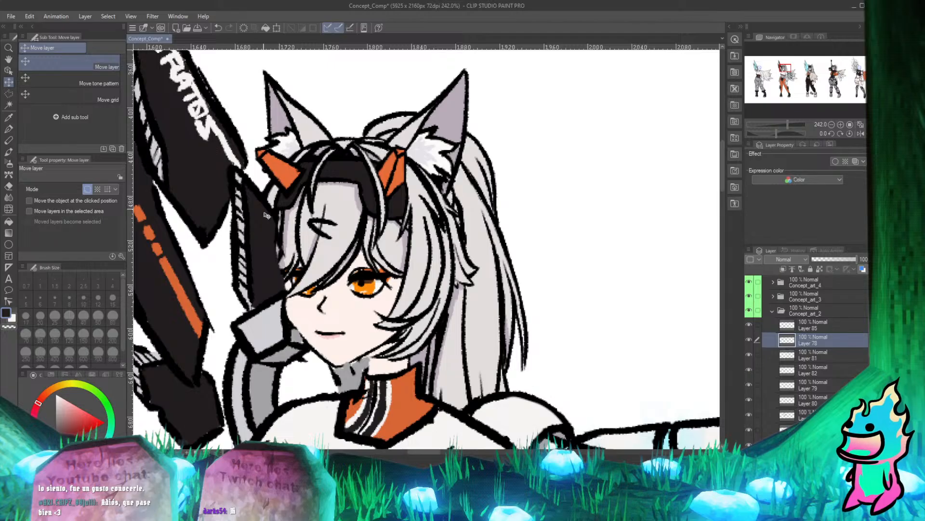
scroll(815, 349, down, 10)
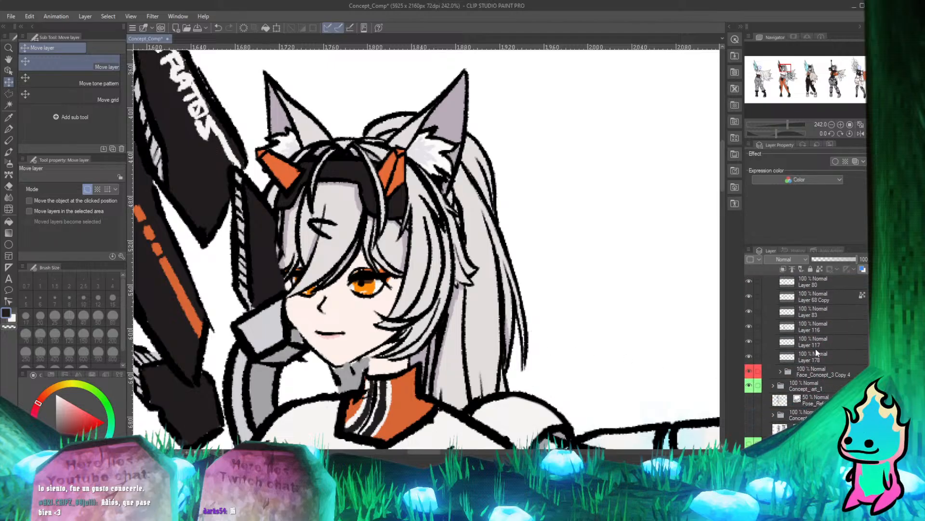
scroll(472, 245, down, 6)
scroll(487, 238, up, 3)
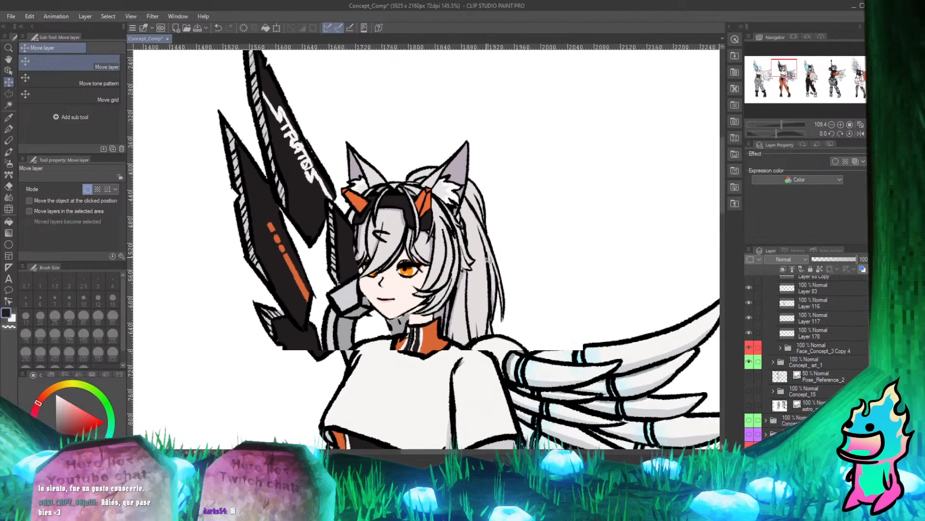
click(749, 332)
click(750, 332)
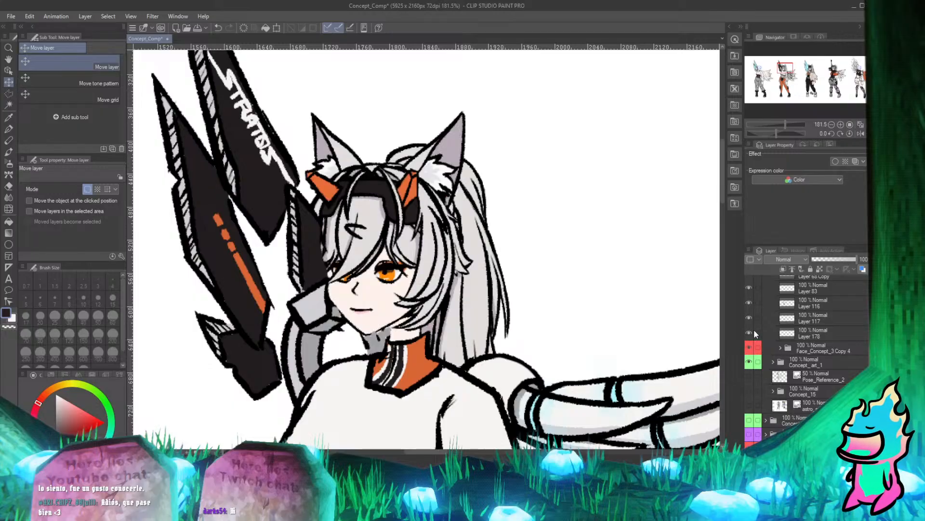
click(750, 315)
click(750, 315)
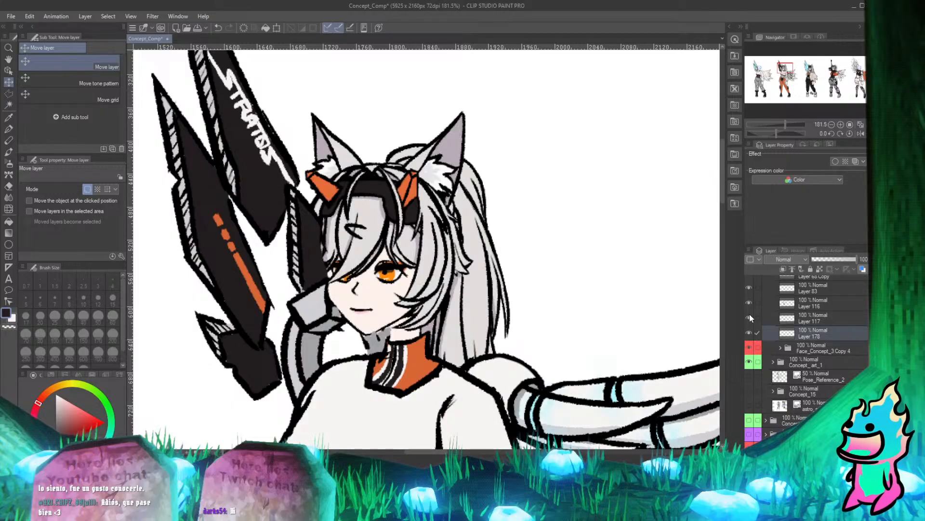
click(750, 315)
click(750, 316)
click(750, 315)
click(750, 314)
click(750, 315)
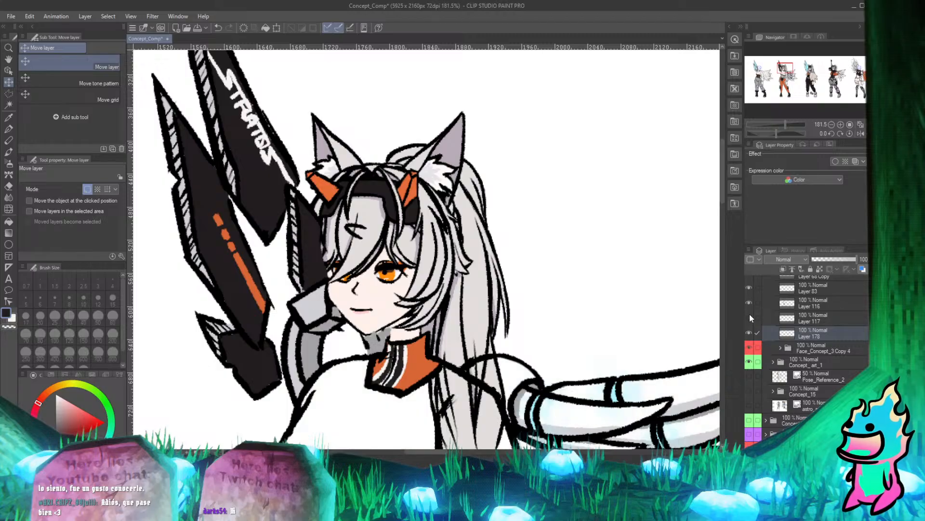
click(750, 315)
Toggle Layer 116 off and on repeatedly to check which coloured parts it places around the second character's head and neck.
click(749, 302)
click(748, 302)
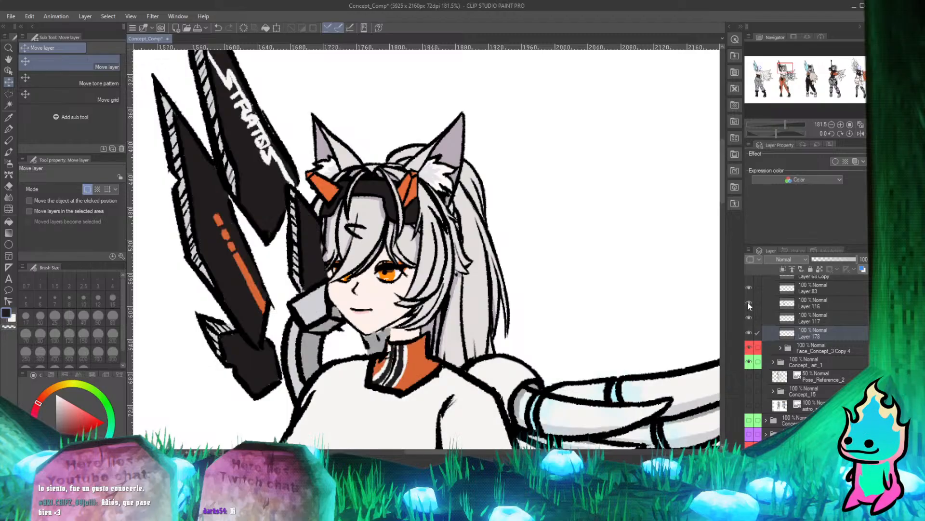
click(749, 302)
click(749, 302)
click(747, 301)
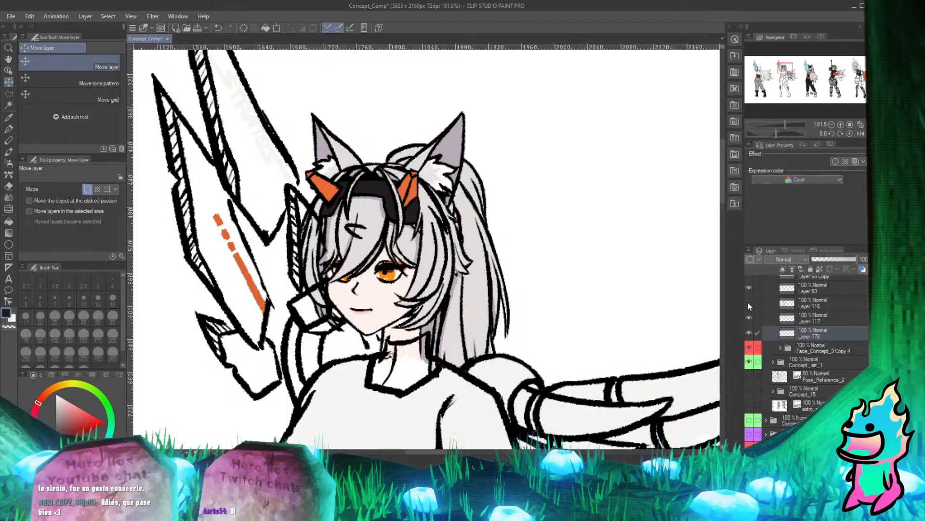
click(747, 301)
click(747, 302)
click(747, 302)
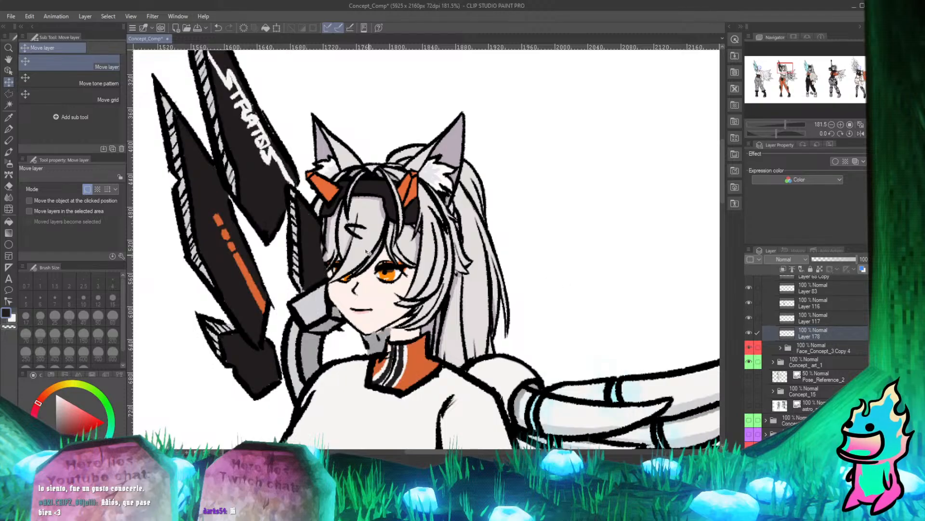
Select Layer 116 and lower its opacity to 39%.
scroll(548, 281, down, 6)
scroll(525, 284, up, 7)
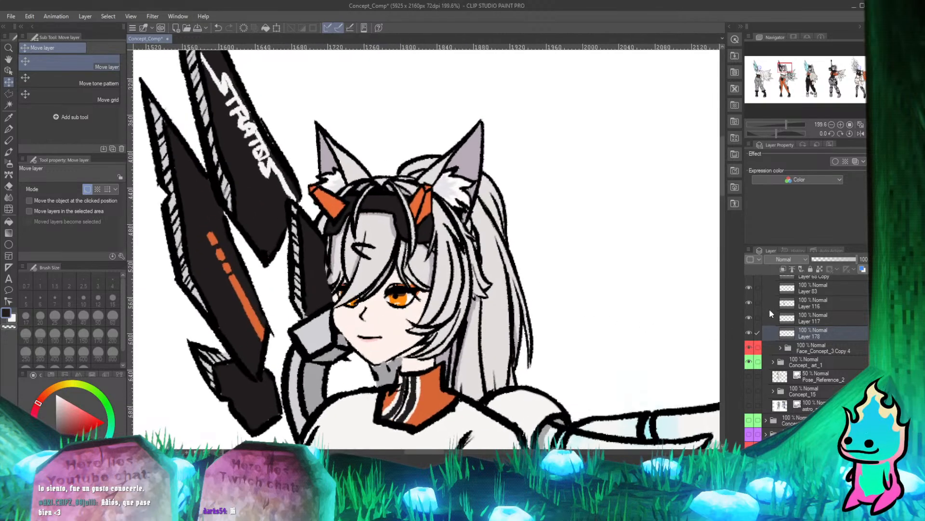
click(748, 301)
click(749, 301)
click(800, 303)
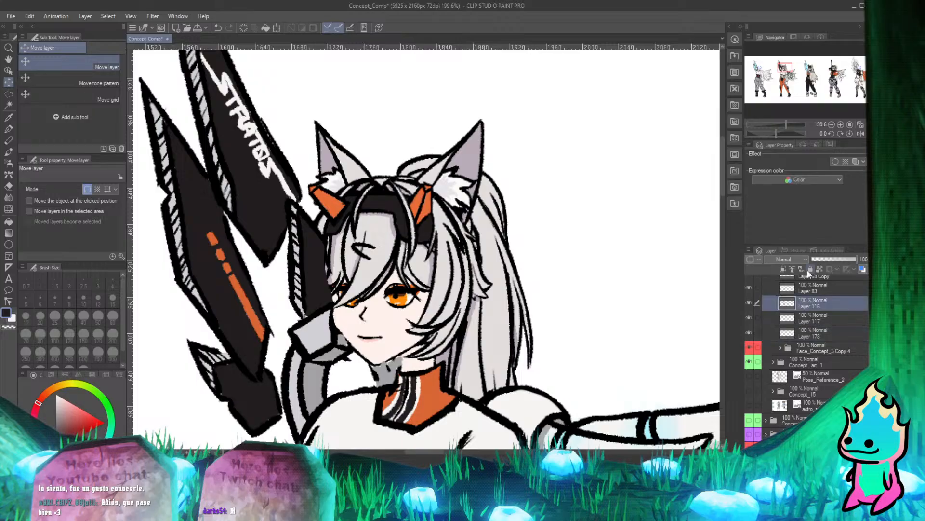
drag(857, 260, 829, 259)
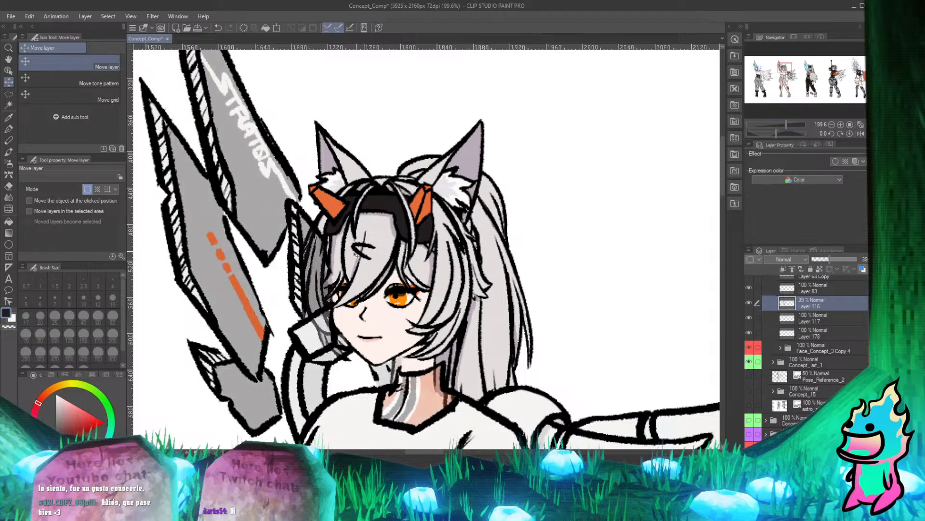
Examine the second character's side hair, neck and collar up close through the faded colour layer.
scroll(290, 294, up, 5)
scroll(379, 308, down, 5)
scroll(371, 267, up, 3)
scroll(371, 267, down, 3)
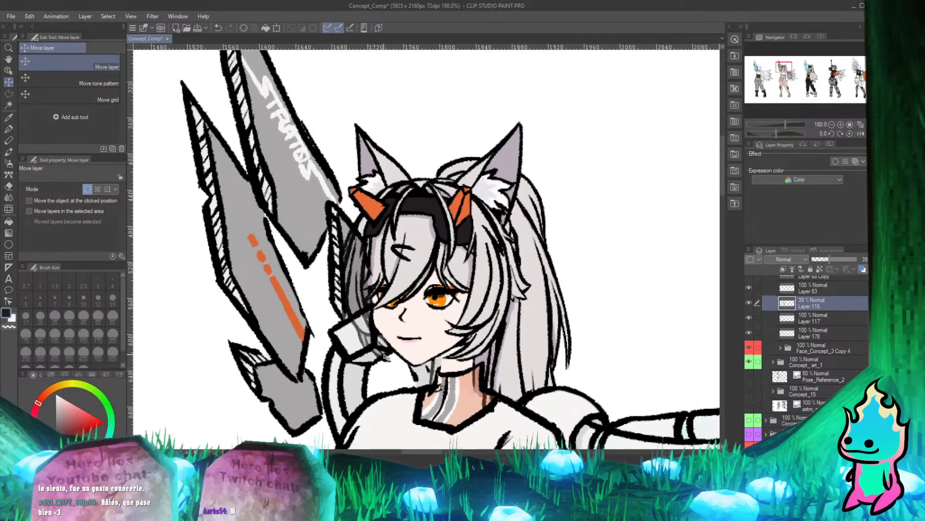
scroll(383, 323, up, 2)
click(8, 129)
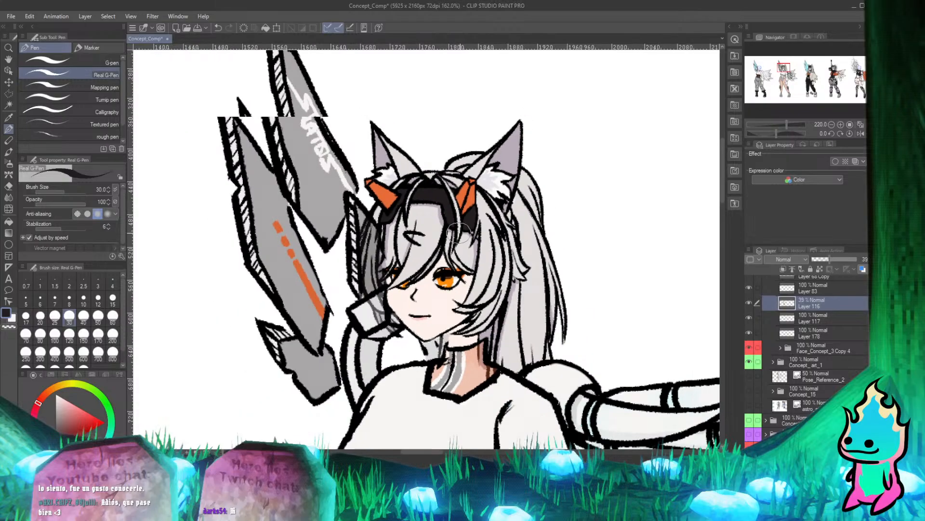
scroll(467, 328, down, 4)
scroll(466, 328, up, 4)
scroll(466, 324, down, 2)
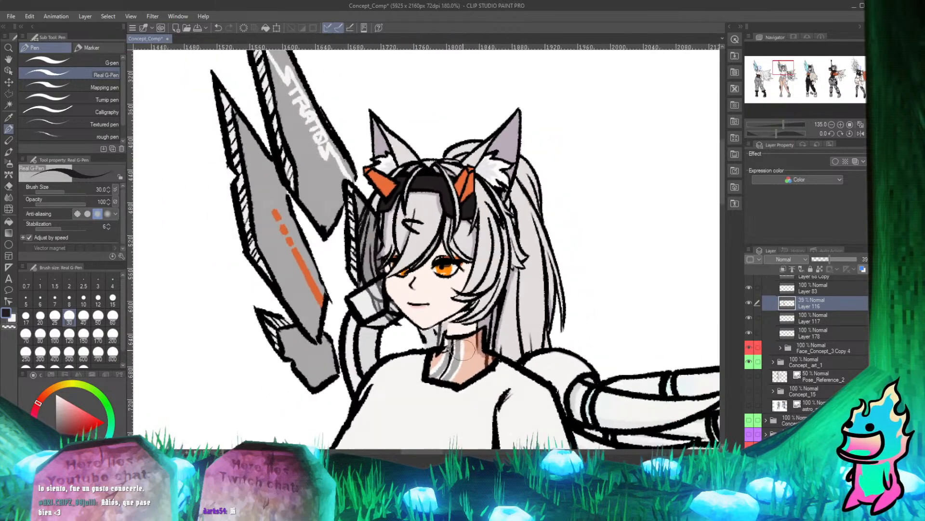
scroll(414, 285, up, 4)
scroll(408, 272, down, 1)
scroll(379, 221, up, 1)
scroll(398, 328, down, 1)
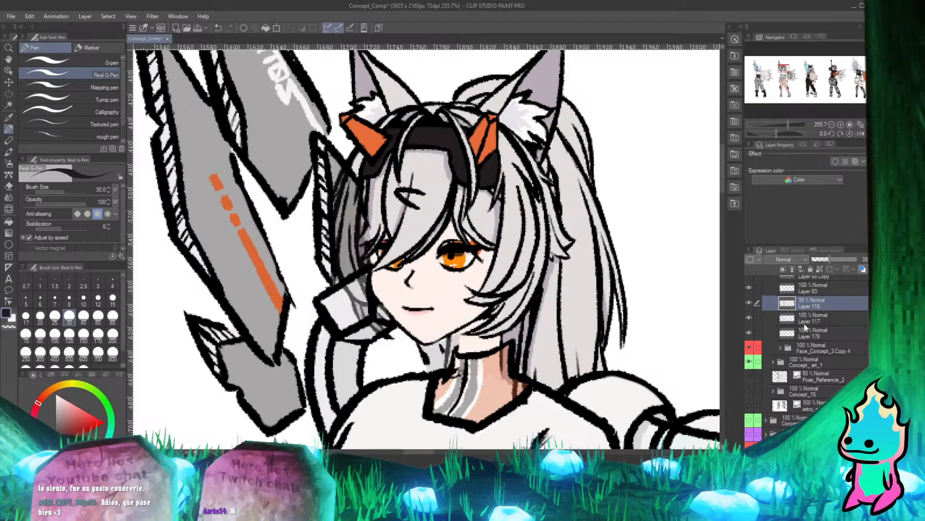
Compare the artwork with Layer 116 hidden and shown, and restore that layer's opacity to 100%.
click(750, 303)
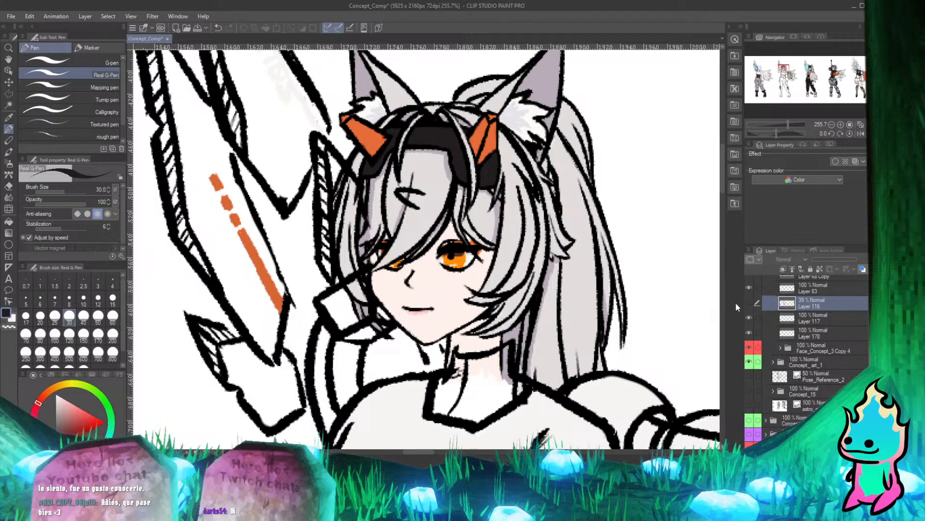
click(749, 305)
drag(834, 259, 858, 259)
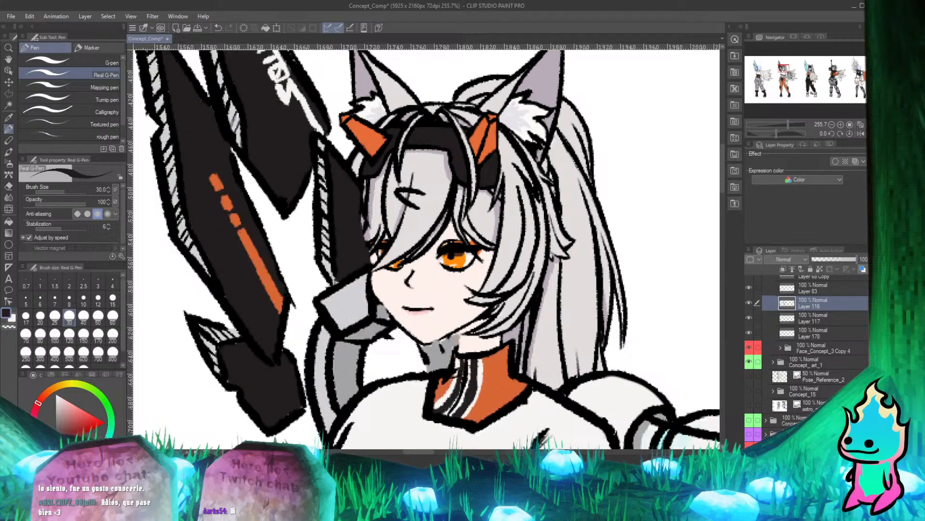
Shift the Face_Concept_3 Copy 4 head slightly to the right and check how it fits the neck and collar.
click(815, 353)
scroll(384, 268, down, 3)
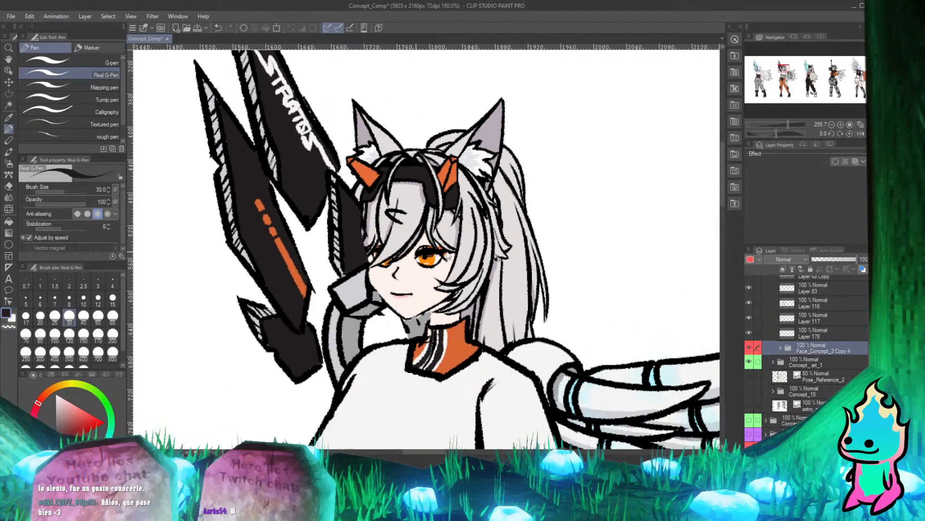
scroll(516, 261, up, 4)
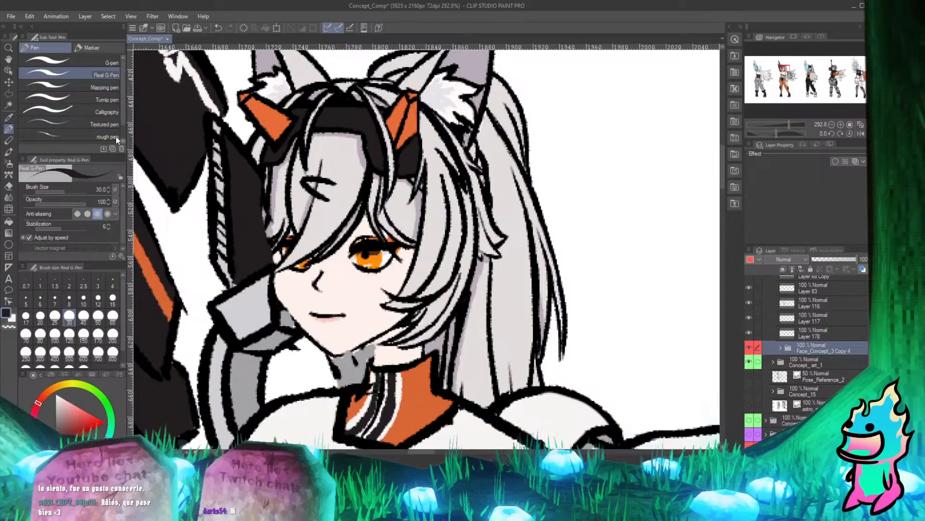
click(10, 83)
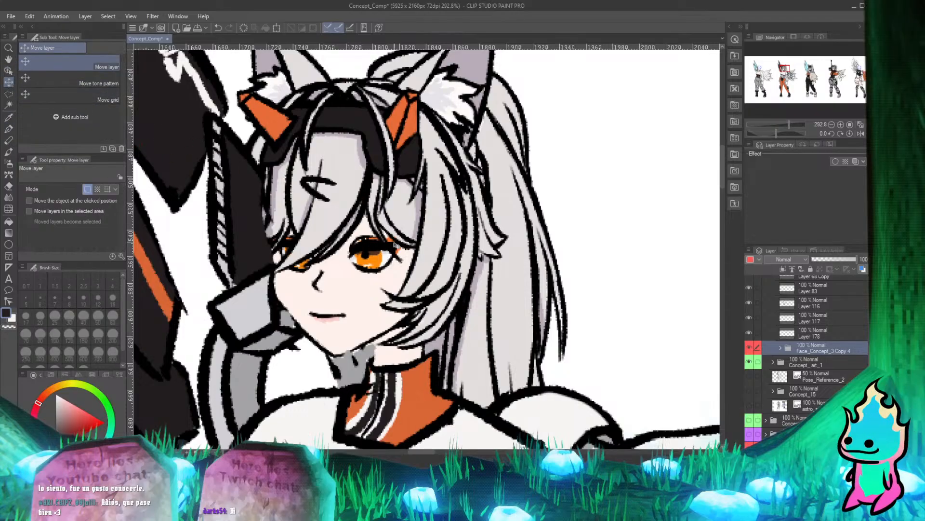
drag(395, 244, 407, 245)
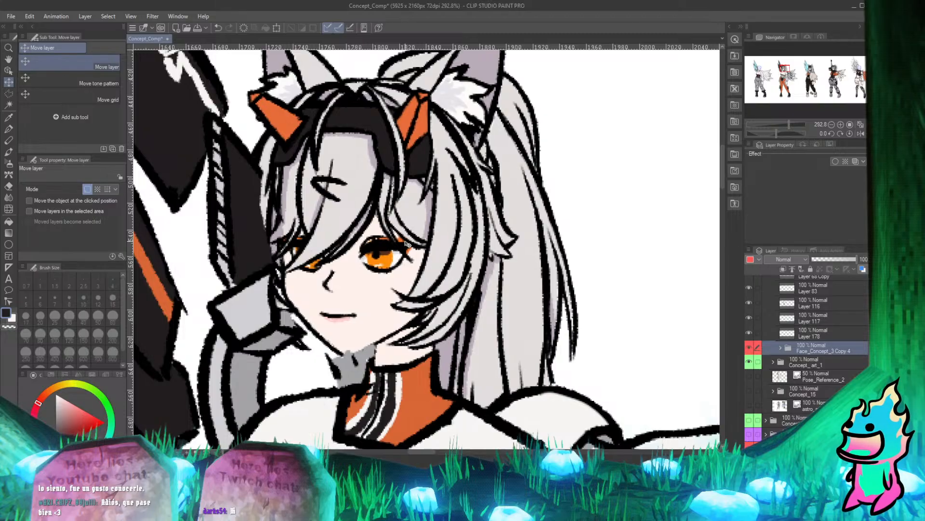
scroll(369, 246, down, 5)
scroll(338, 309, up, 7)
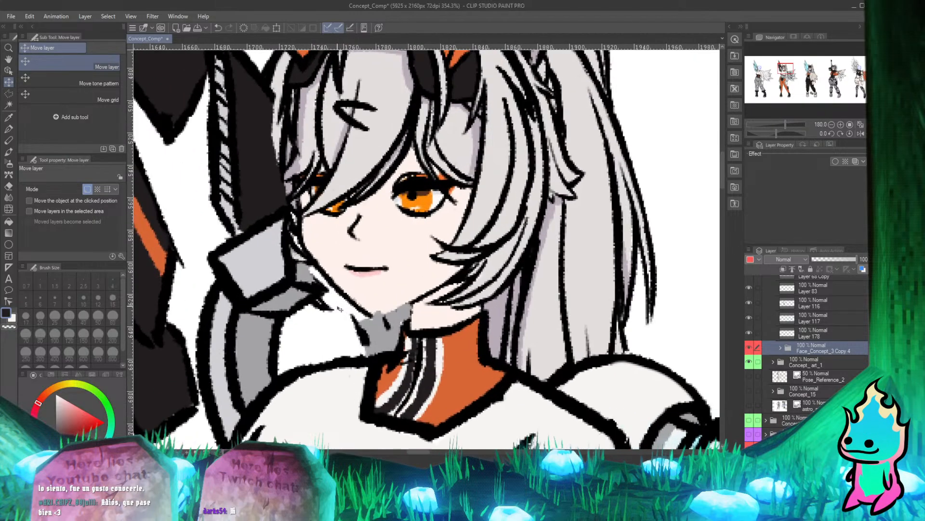
scroll(338, 309, down, 3)
scroll(357, 323, up, 2)
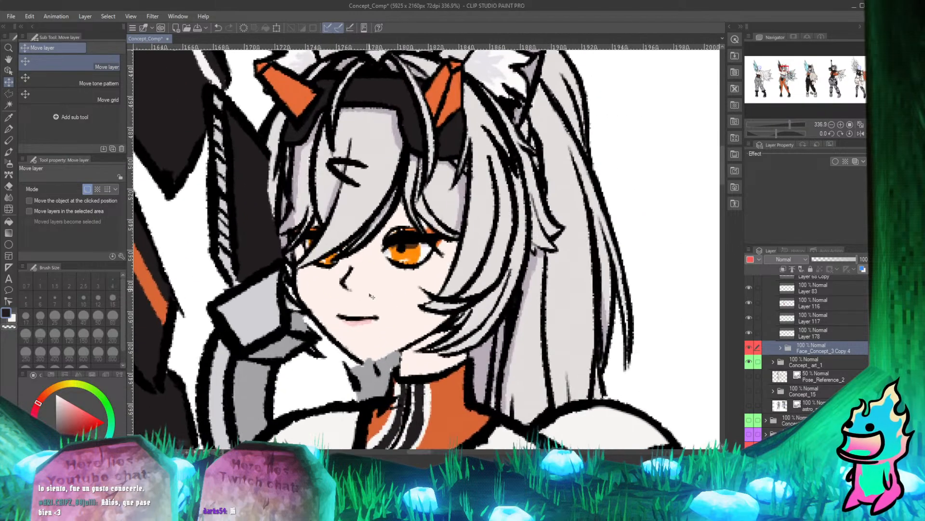
scroll(374, 336, down, 2)
scroll(374, 336, up, 5)
scroll(374, 336, down, 2)
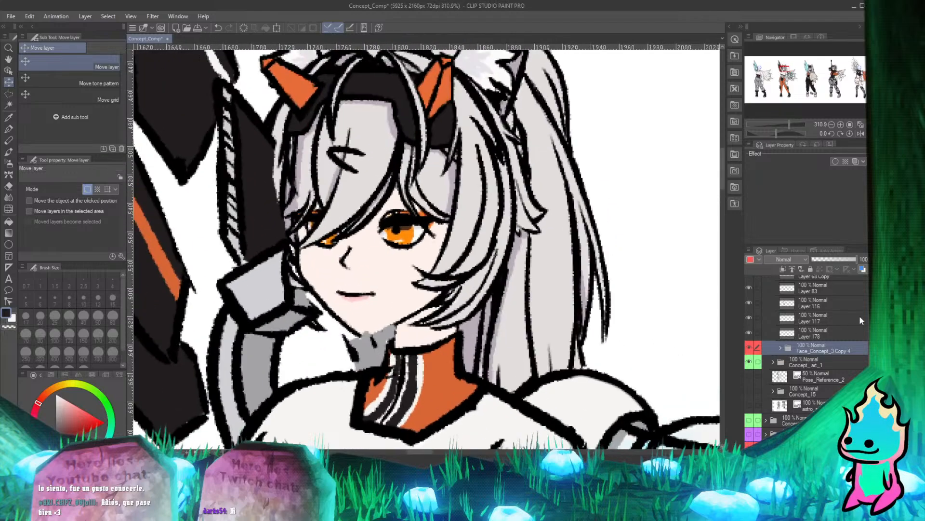
Recheck Layer 116 by toggling its visibility, and reduce its opacity to 36%.
click(748, 302)
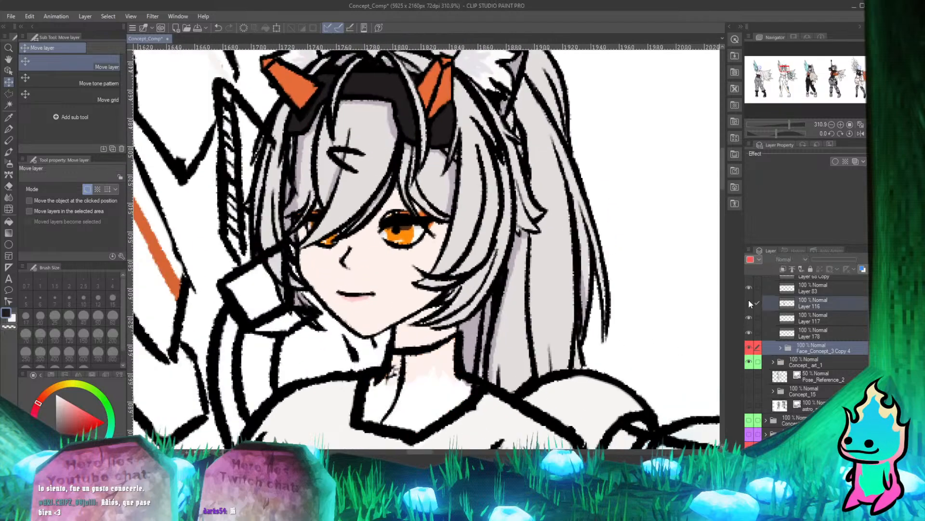
click(749, 303)
click(748, 302)
click(748, 303)
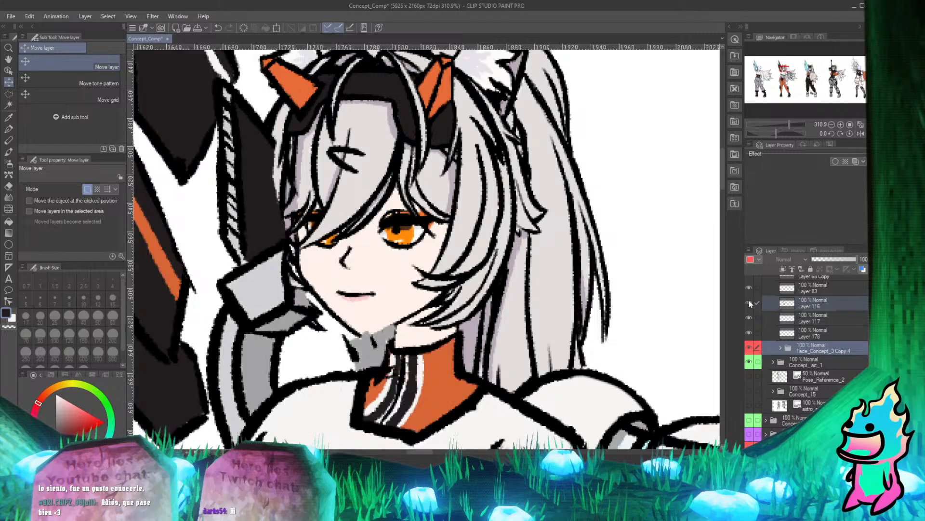
click(748, 302)
click(749, 303)
click(814, 302)
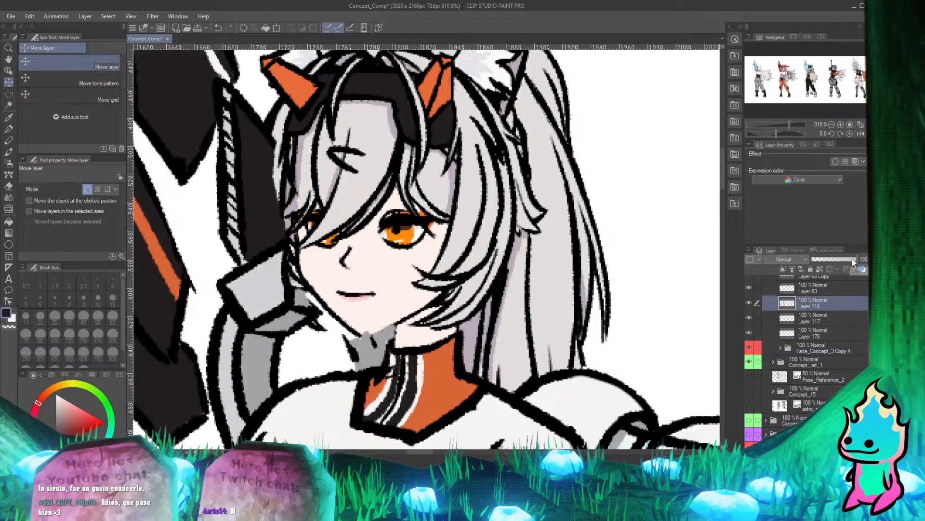
drag(852, 259, 828, 261)
Erase Layer 116's colour where it covers the hair strands beside the face, using the Hard eraser at size 17.
scroll(349, 309, down, 3)
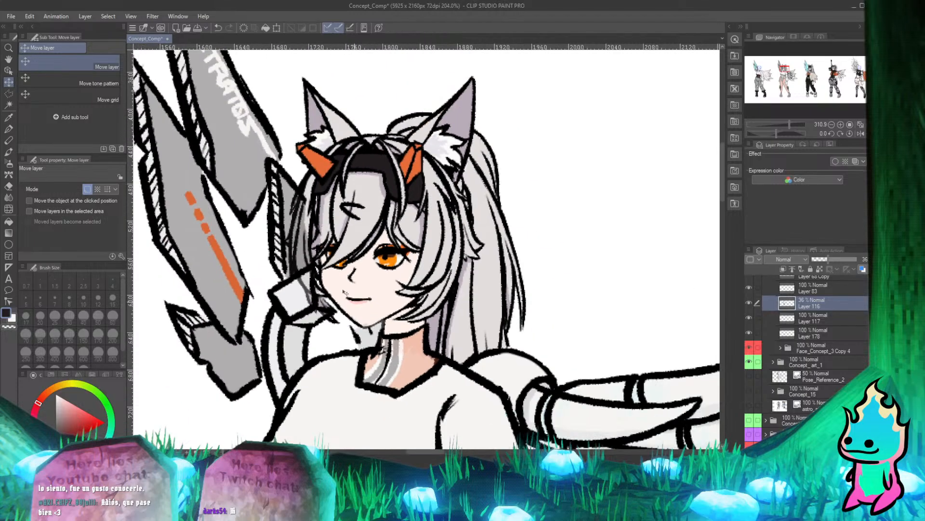
scroll(302, 233, up, 4)
click(9, 129)
scroll(313, 209, up, 1)
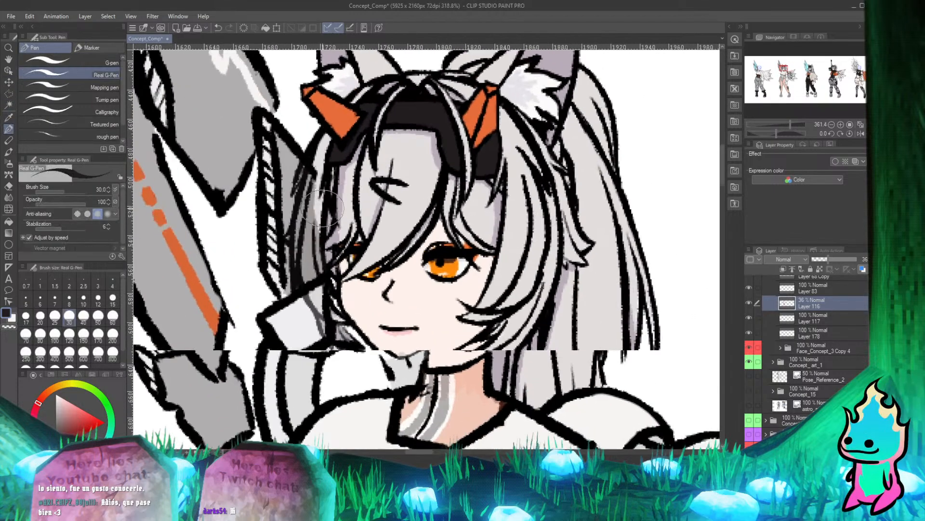
key(e)
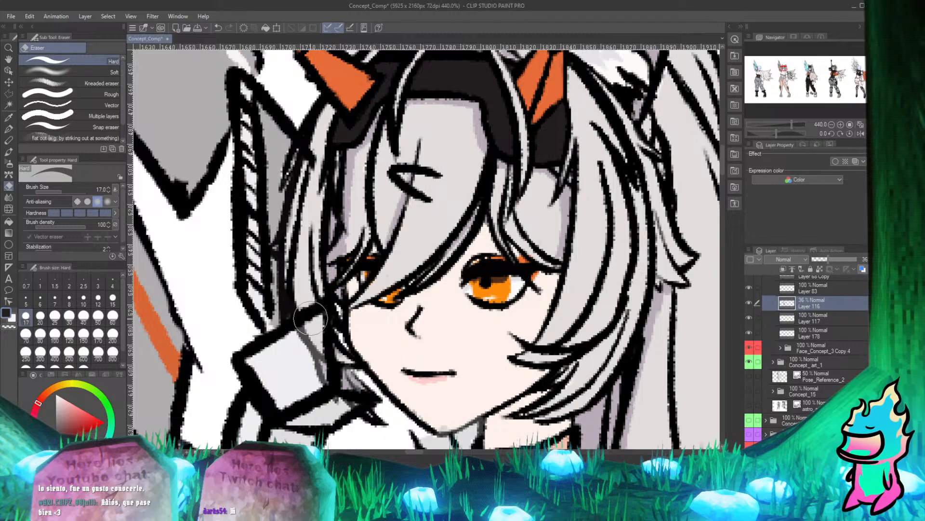
key(p)
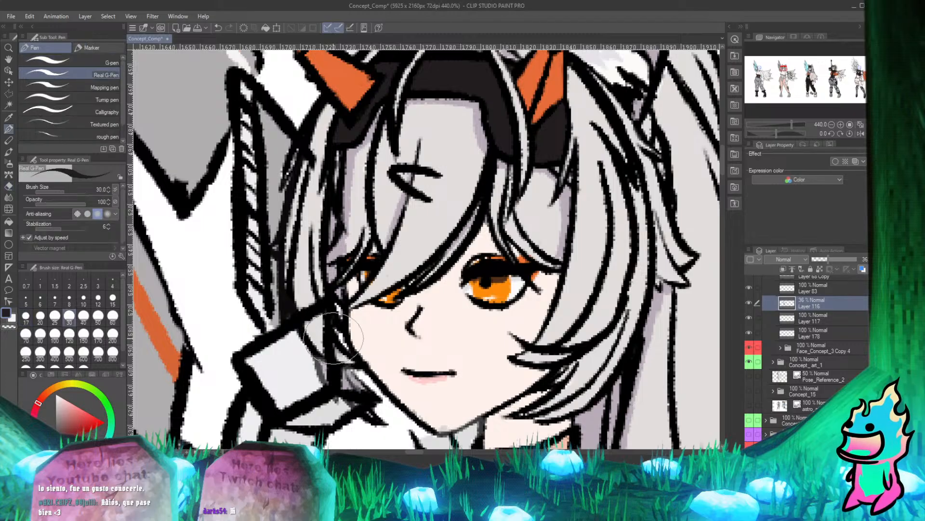
Erase more of Layer 116's colour between the dark hair strands beside the cheek, using the Hard eraser at size 17.
scroll(332, 336, down, 3)
scroll(291, 308, up, 6)
scroll(372, 289, up, 2)
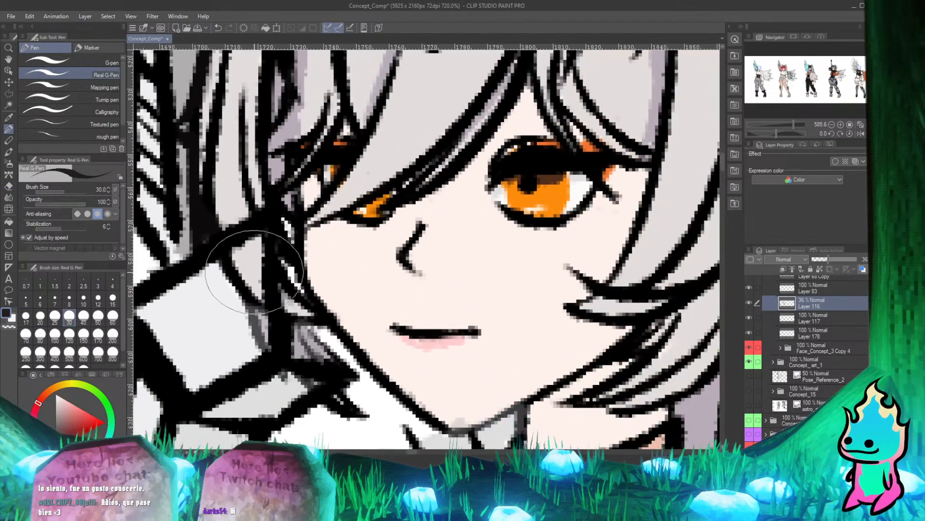
scroll(312, 338, up, 1)
key(e)
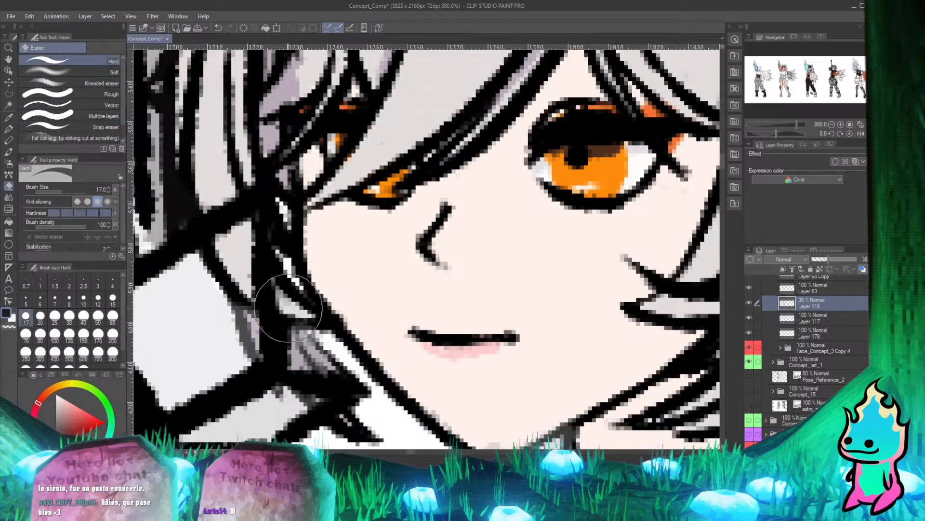
key(p)
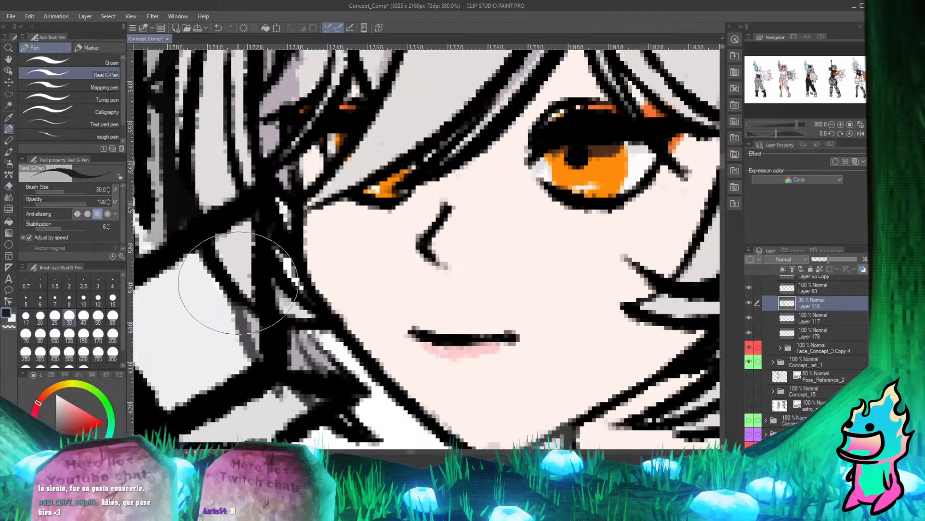
key(e)
drag(254, 313, 263, 331)
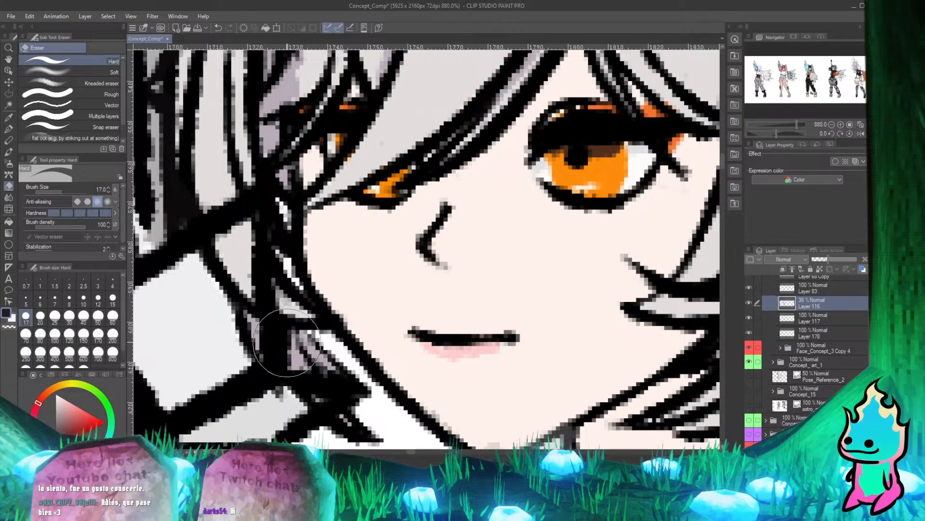
key(p)
scroll(333, 309, down, 8)
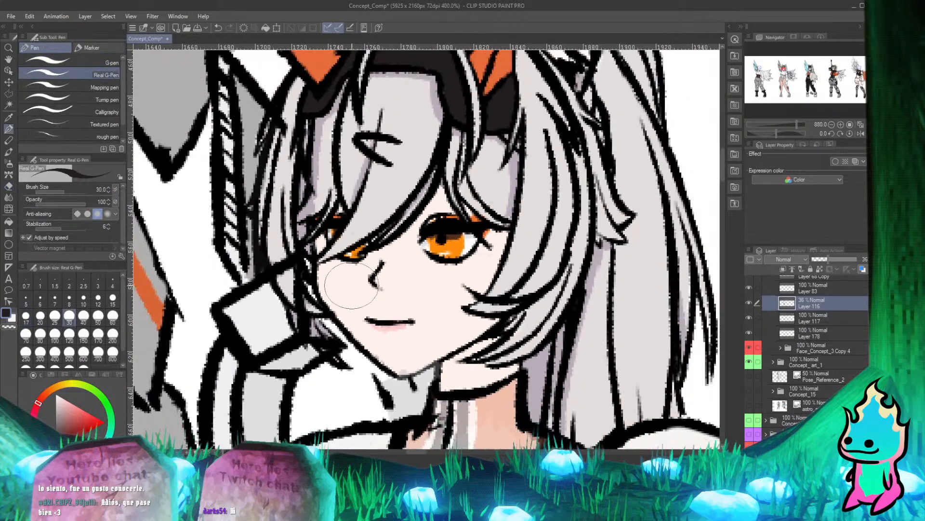
Toggle the visibility of Layer 68 Copy to check its content against the head, and select that layer.
scroll(340, 305, up, 5)
scroll(332, 289, down, 4)
scroll(309, 241, up, 3)
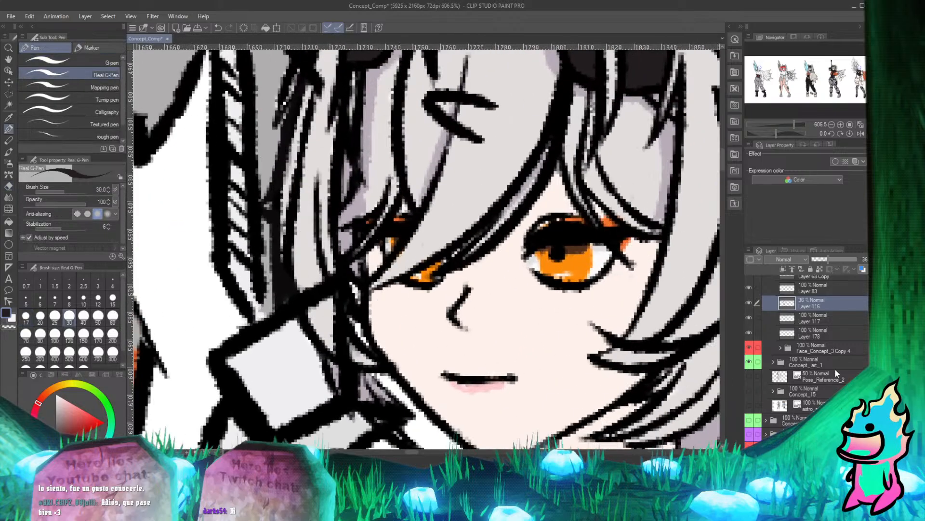
scroll(771, 337, up, 3)
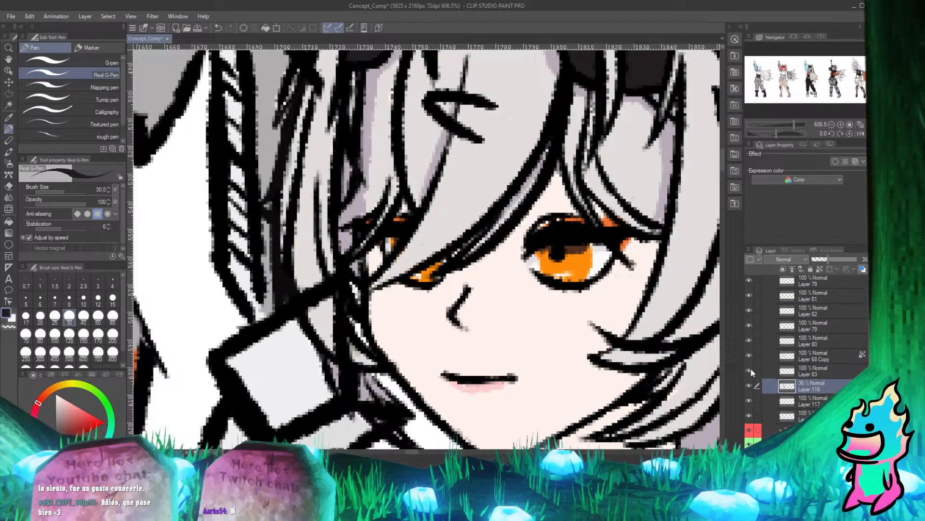
click(749, 355)
click(750, 355)
click(749, 355)
click(749, 355)
click(794, 358)
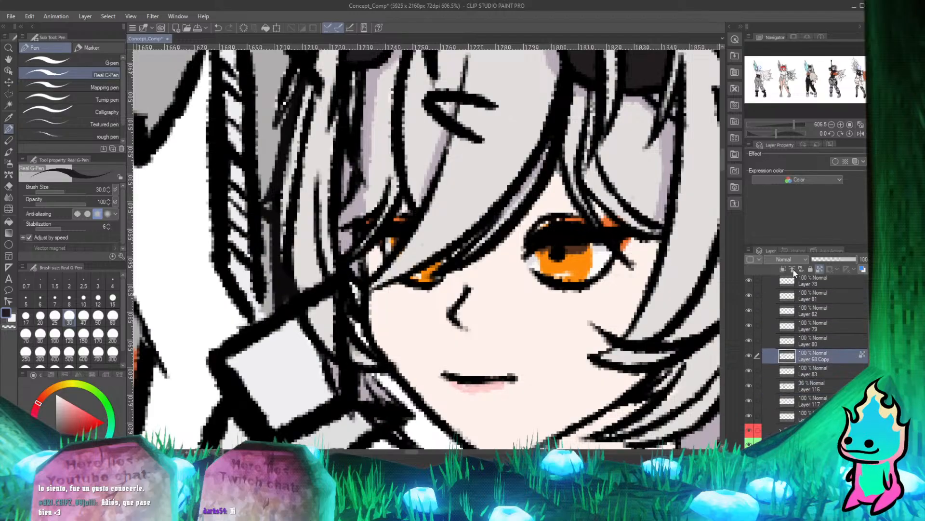
Set Layer 68 Copy's opacity to 74% and erase its line art where it crosses the hair beside the face.
drag(857, 260, 828, 260)
scroll(448, 237, down, 3)
scroll(333, 299, up, 2)
scroll(326, 303, down, 2)
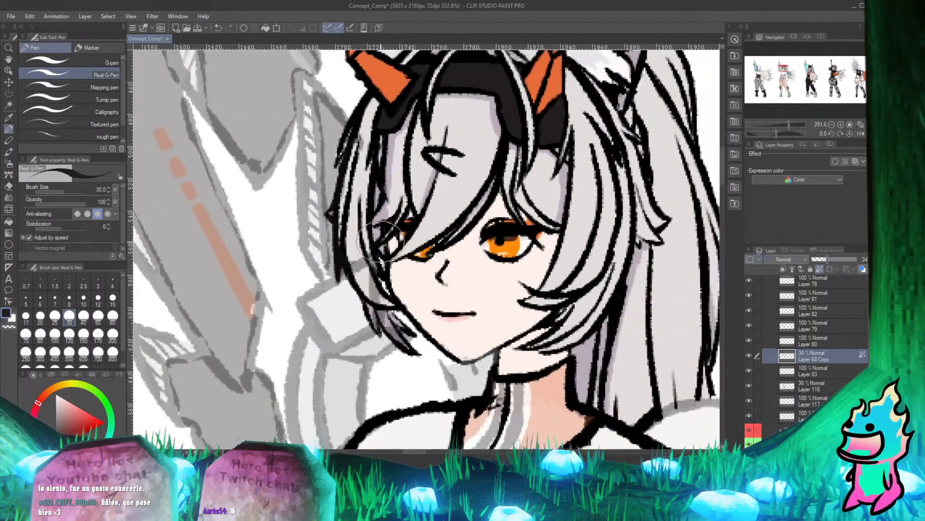
scroll(381, 242, up, 1)
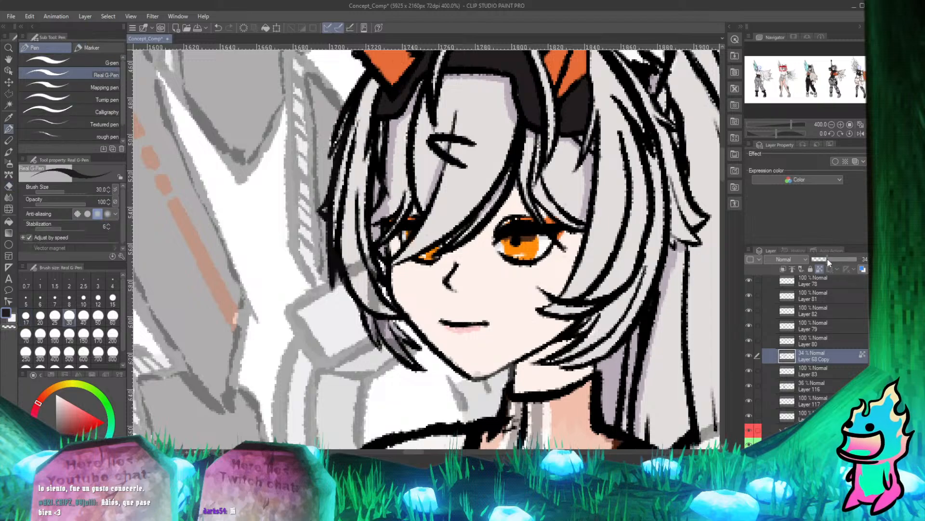
drag(828, 259, 846, 260)
key(e)
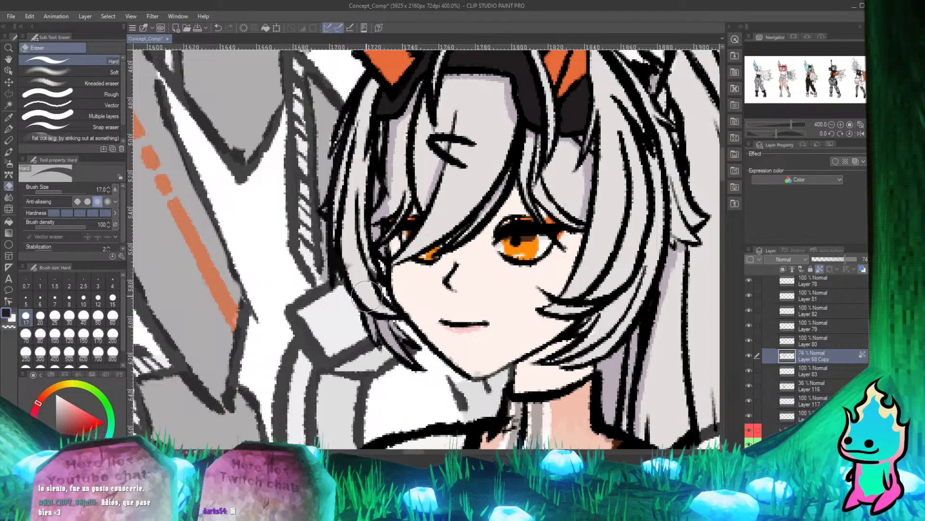
key(p)
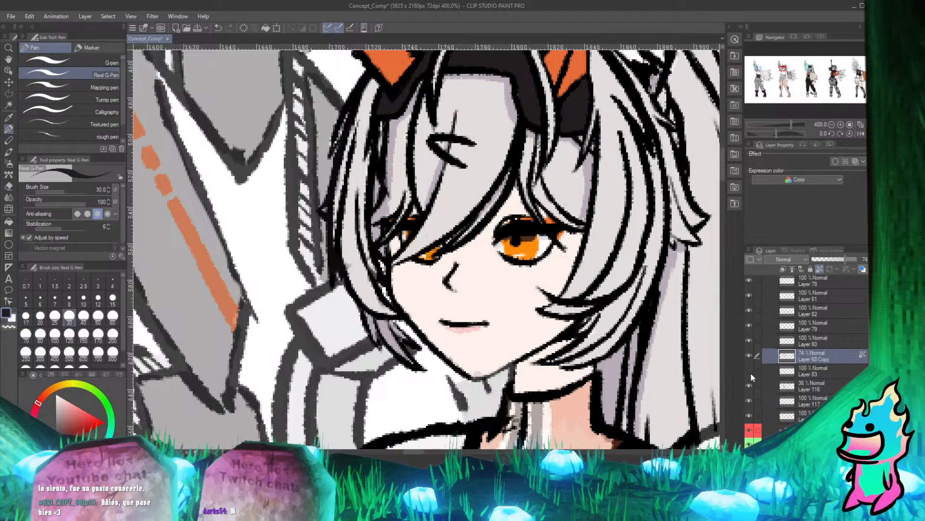
Erase Layer 116's leftover colour around the outer hair strands and their tips beside the cheek.
click(822, 385)
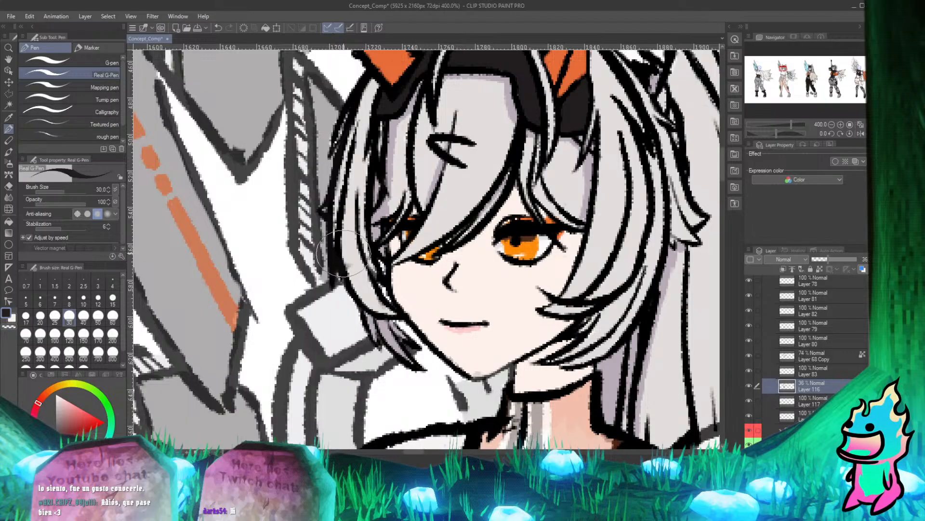
key(e)
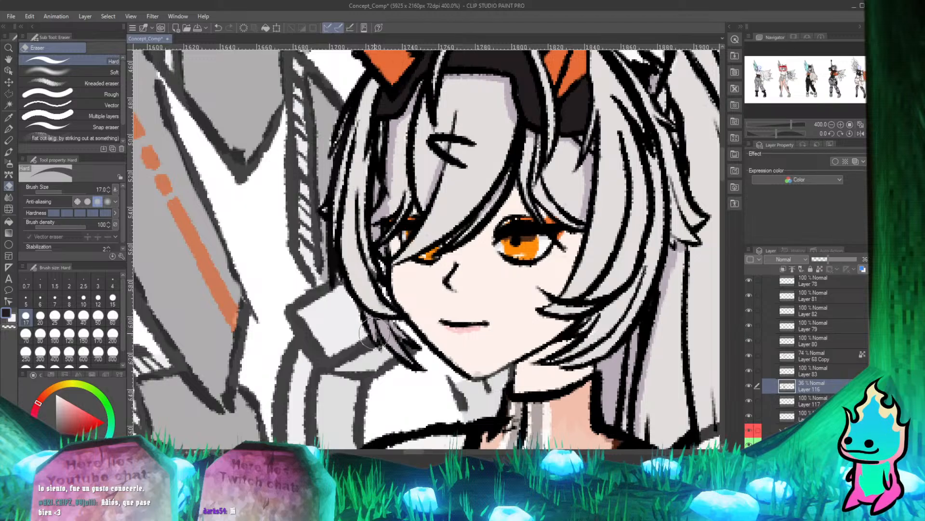
key(p)
Erase Layer 116's colour where it spills over the chin and jawline above the neck, using the Hard eraser at size 17.
scroll(374, 289, down, 4)
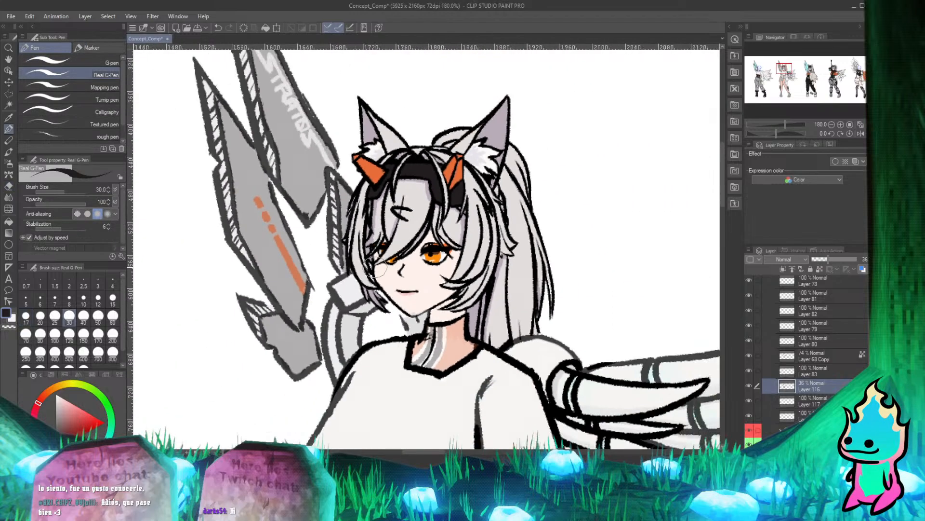
scroll(375, 268, down, 1)
scroll(349, 229, up, 3)
scroll(424, 178, down, 3)
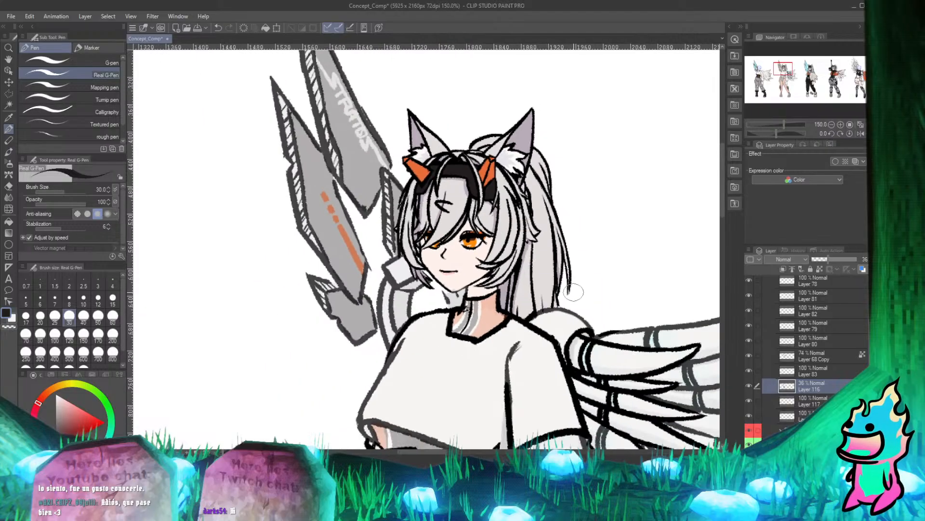
scroll(574, 292, up, 3)
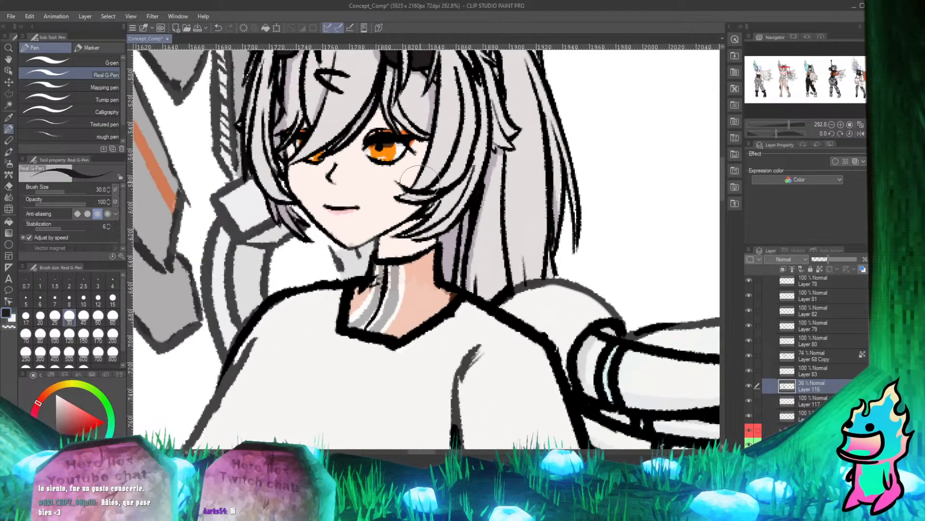
scroll(575, 259, down, 3)
scroll(373, 212, up, 7)
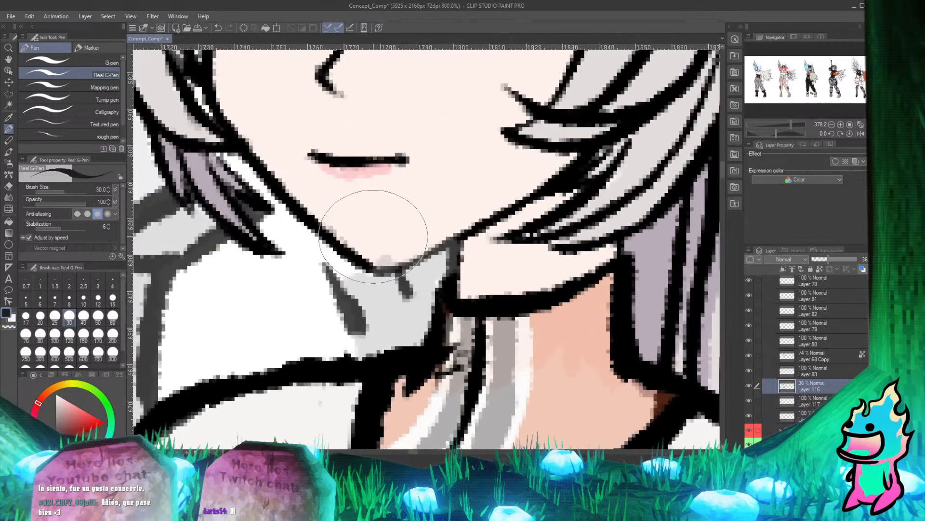
key(e)
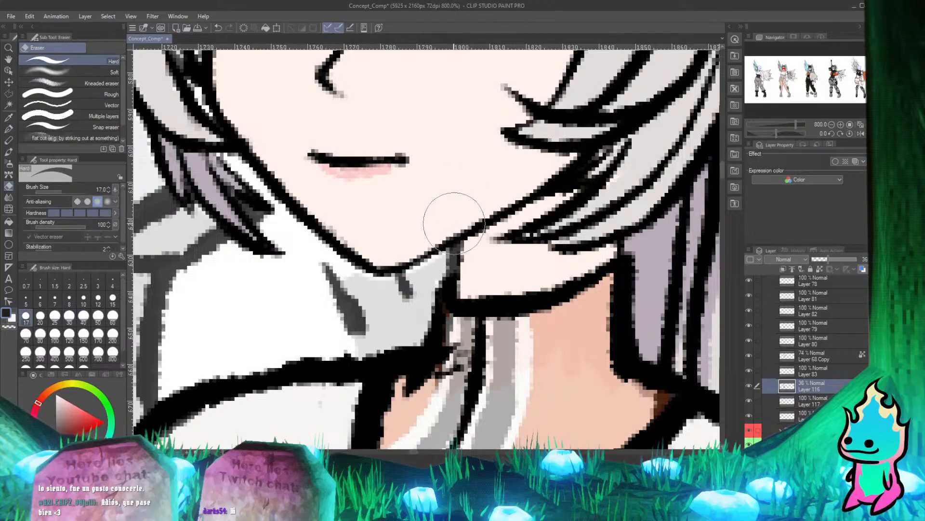
drag(460, 249, 462, 248)
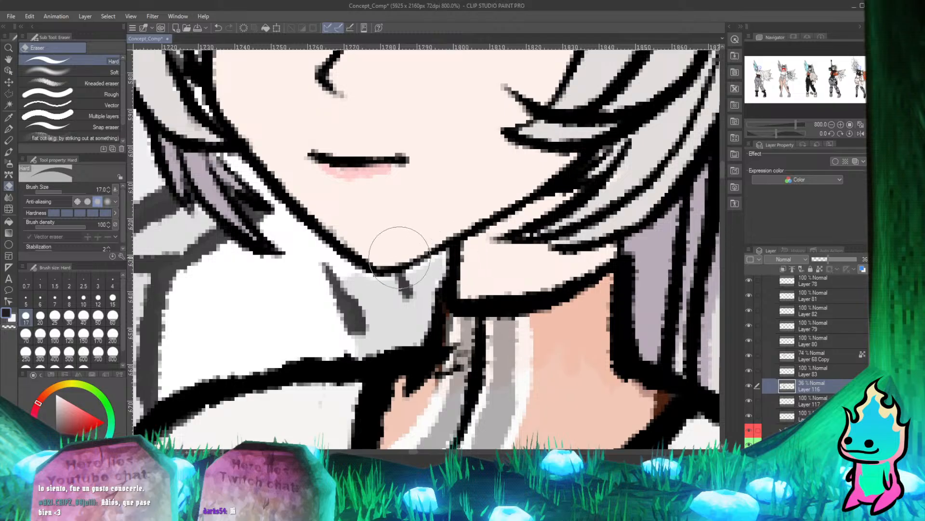
key(p)
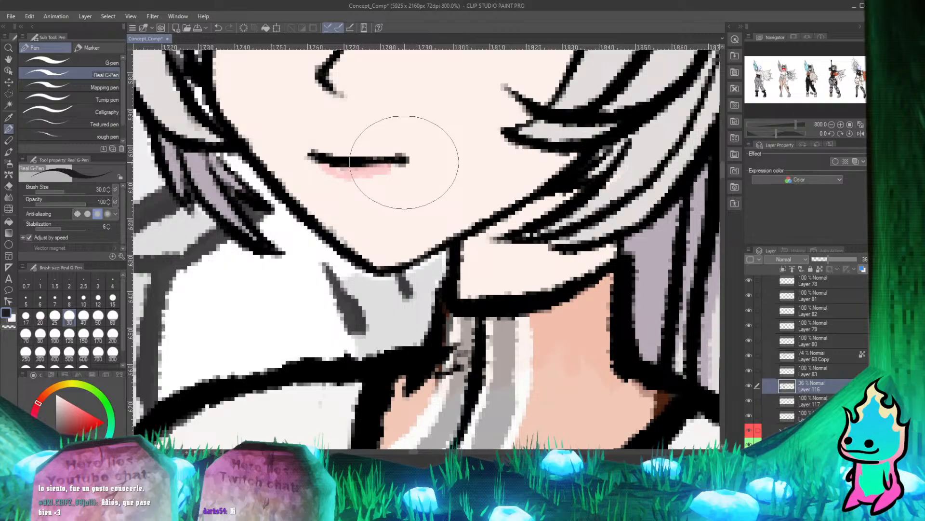
Toggle Layer 116's visibility to check its erased colour around the chin, hair tips and neck.
scroll(404, 162, down, 1)
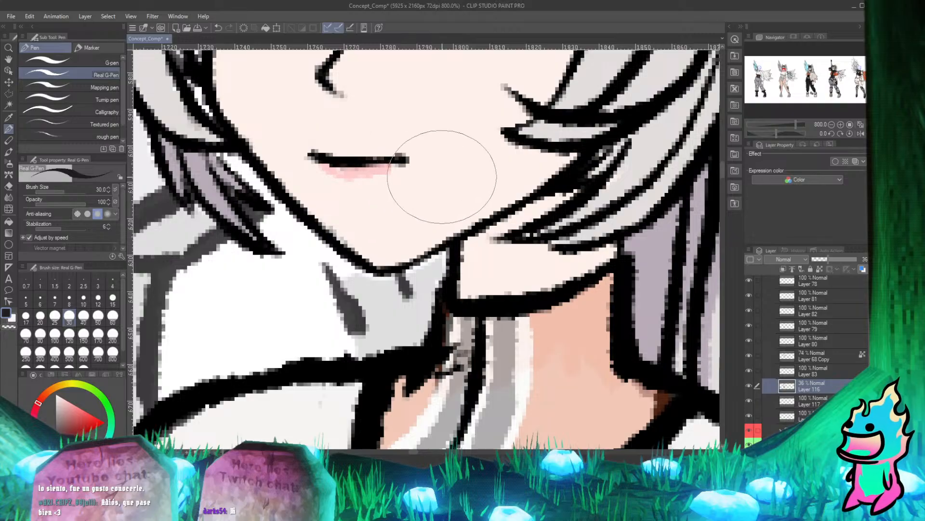
scroll(439, 169, down, 1)
scroll(423, 207, up, 2)
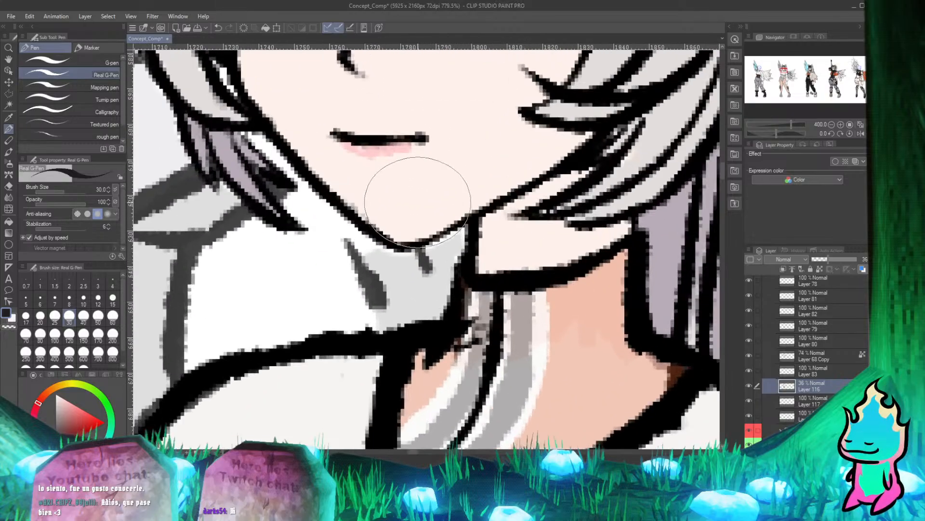
click(747, 388)
click(746, 388)
scroll(361, 265, down, 2)
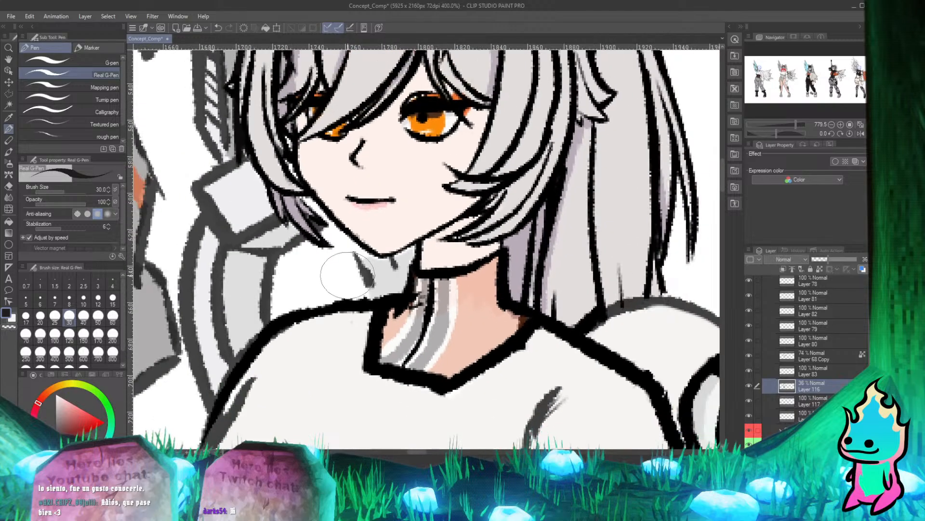
scroll(355, 263, up, 2)
scroll(355, 263, down, 2)
scroll(356, 263, up, 2)
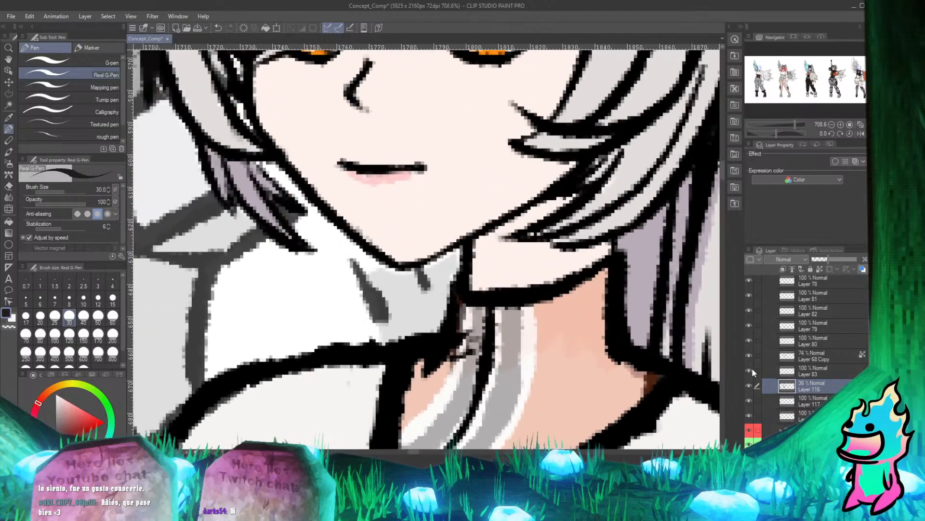
click(749, 385)
click(748, 384)
scroll(538, 246, down, 2)
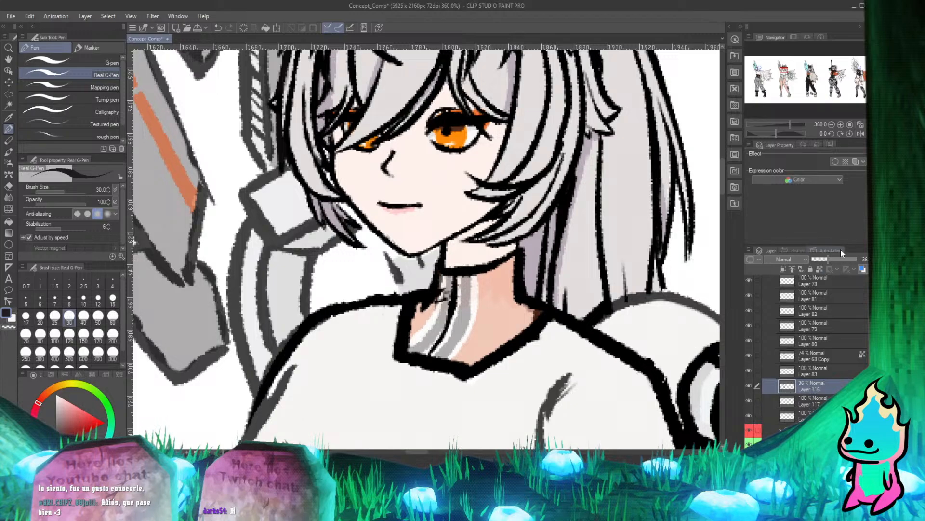
Restore the opacity of Layer 116 and Layer 68 Copy to 100%.
drag(830, 264, 866, 266)
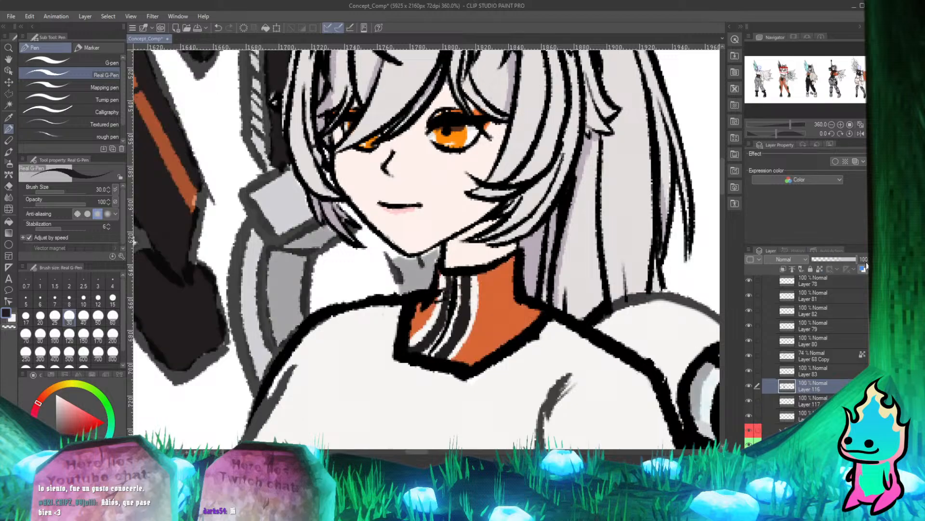
click(830, 359)
drag(848, 259, 866, 260)
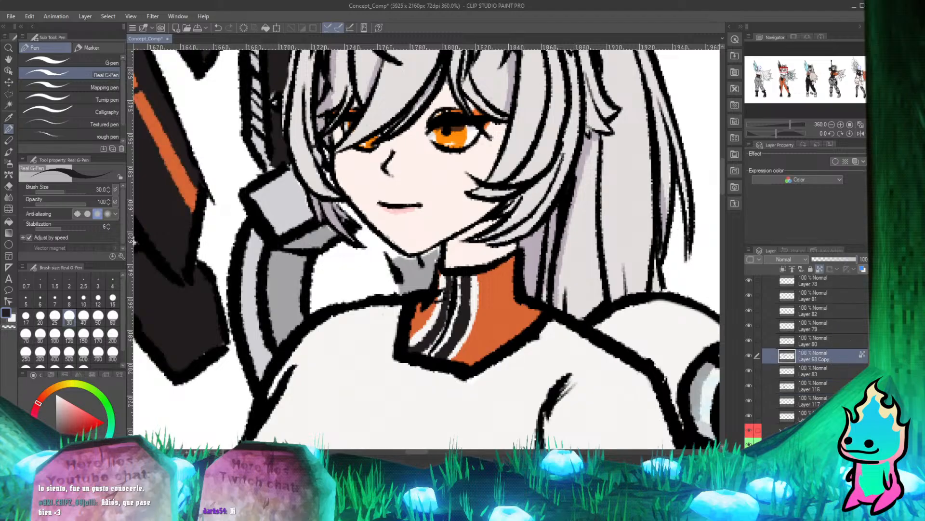
Inspect the second character's jaw, neck and collar at full opacity, along with the whole lineup.
scroll(428, 224, down, 5)
scroll(427, 227, up, 5)
scroll(427, 262, down, 2)
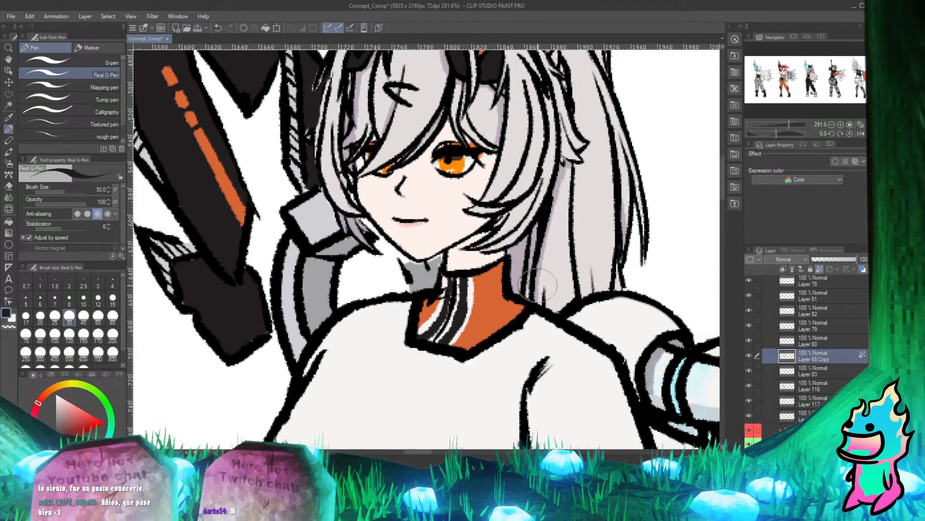
scroll(443, 289, up, 5)
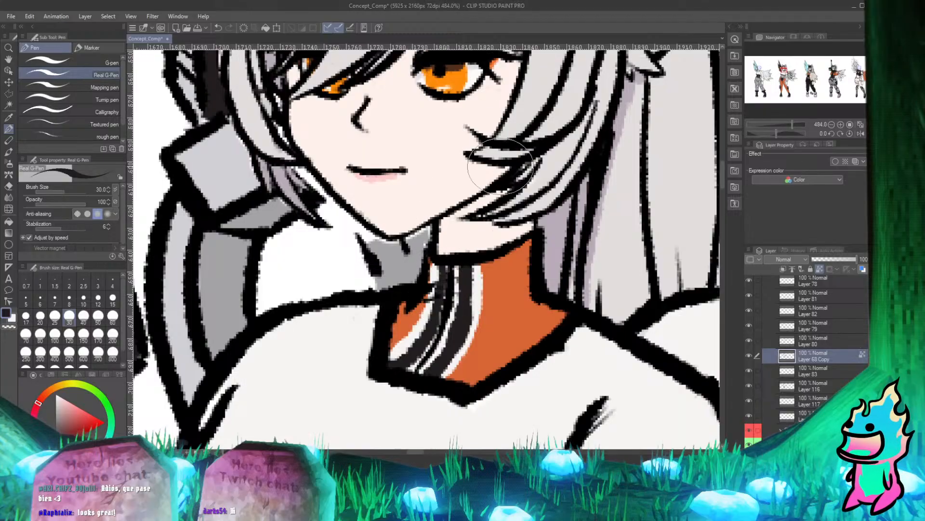
scroll(533, 163, down, 8)
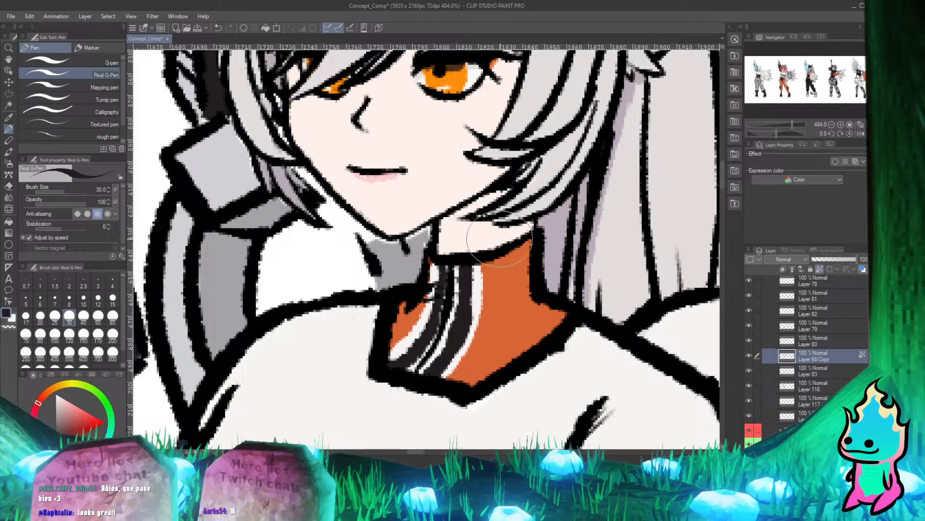
scroll(410, 170, down, 8)
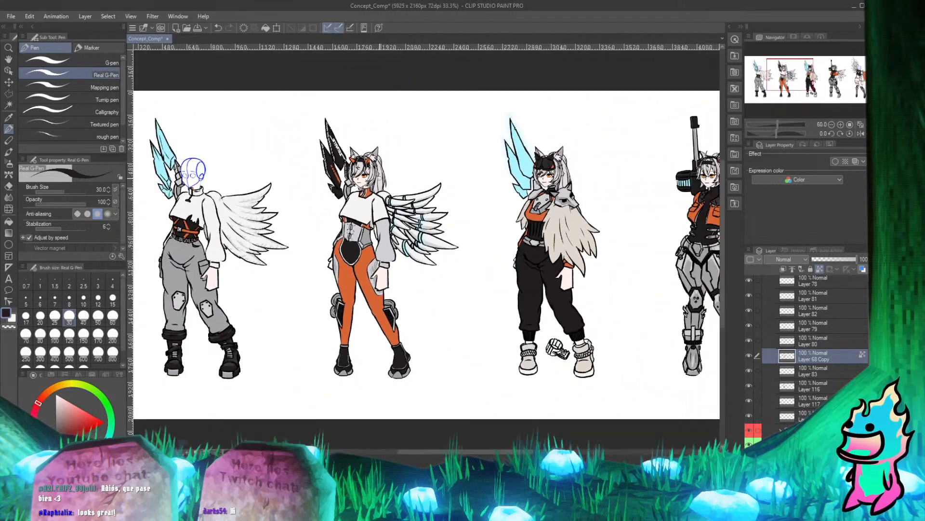
scroll(623, 157, up, 1)
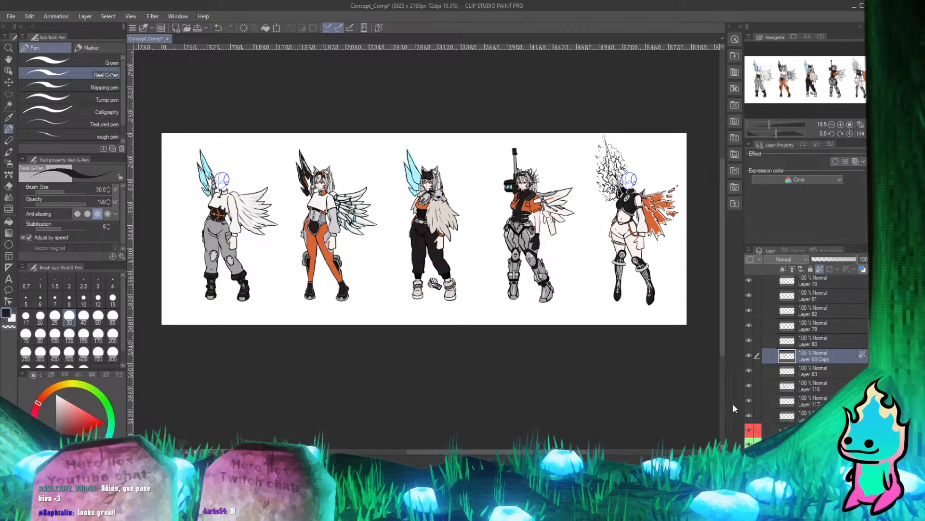
scroll(766, 366, up, 4)
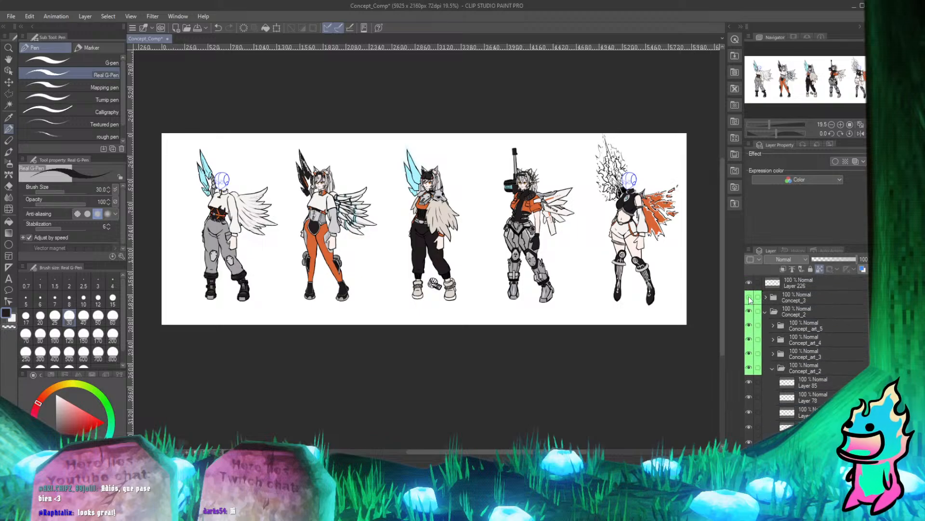
Collapse the Concept_2 folder and alternate its visibility with Concept_3 and Concept_1 to compare the lineups, ending with only Concept_2 shown.
click(765, 310)
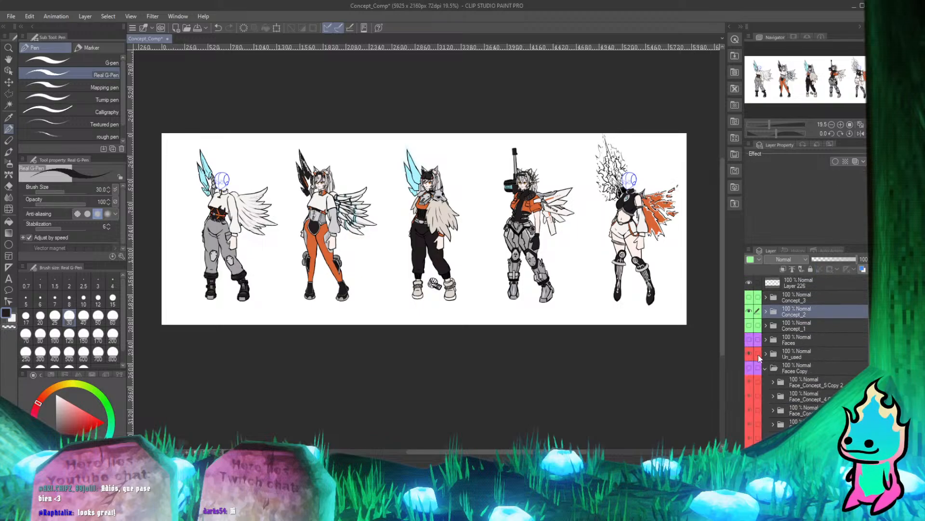
click(750, 296)
click(749, 311)
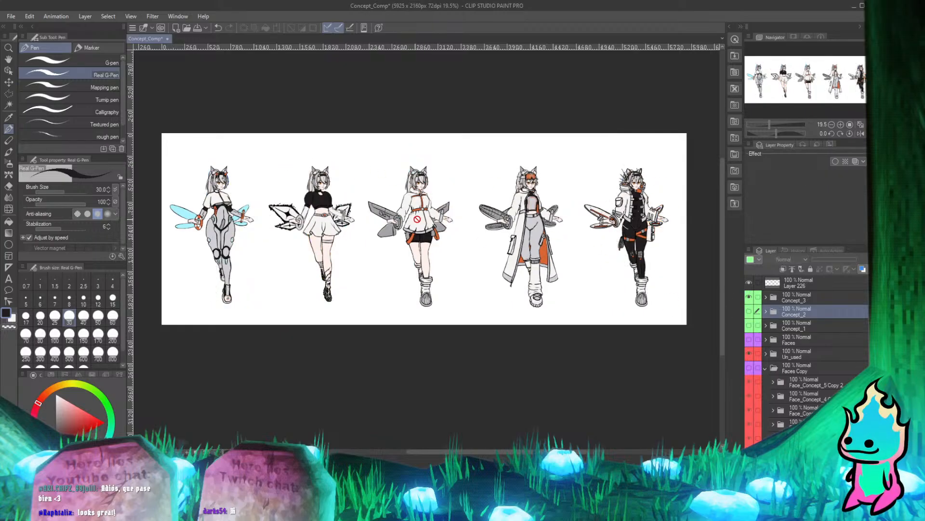
scroll(417, 219, down, 1)
scroll(519, 217, up, 3)
scroll(518, 218, down, 1)
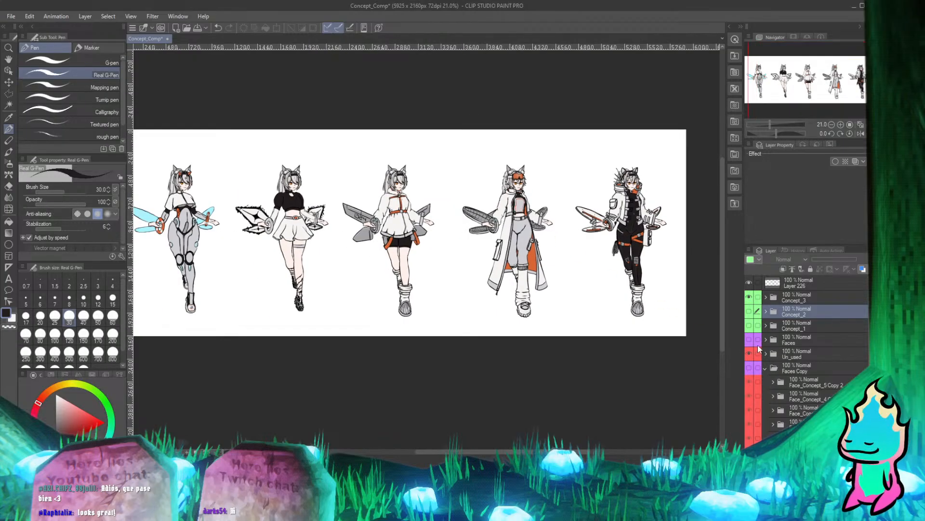
click(749, 297)
click(749, 311)
click(749, 311)
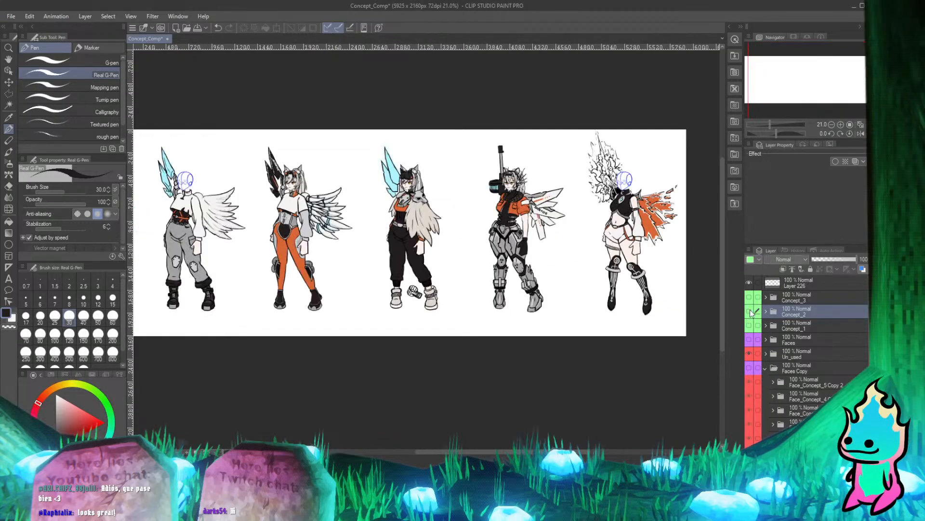
click(749, 325)
click(749, 325)
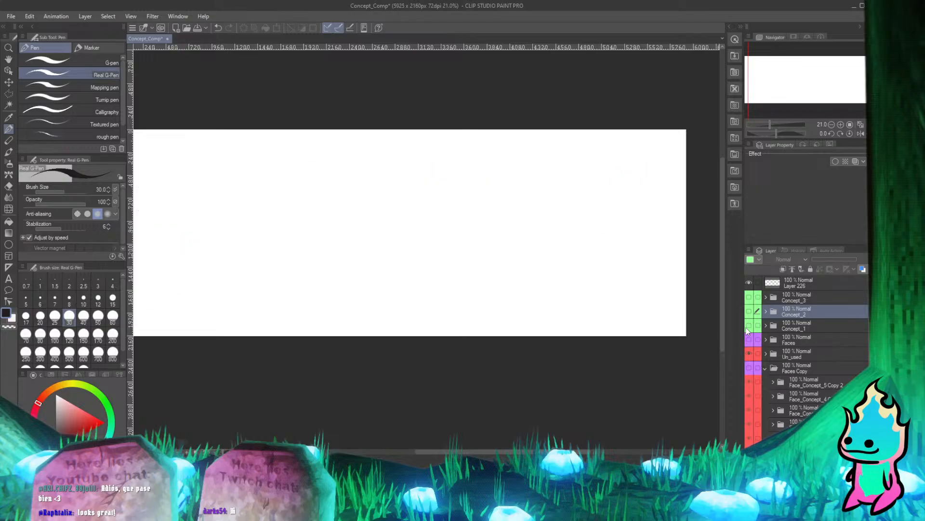
click(749, 311)
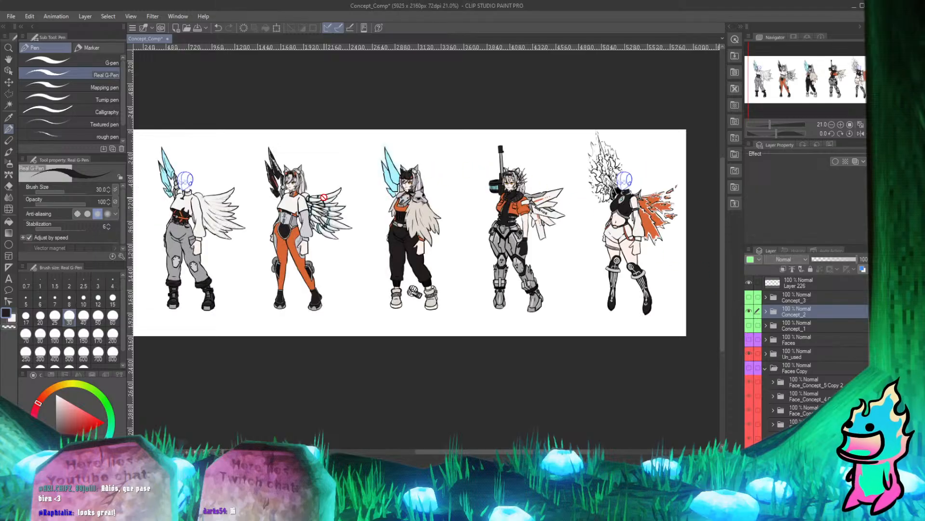
Examine the second character's head, hair tips and collar up close, and expand the Concept_2 folder.
scroll(309, 163, up, 10)
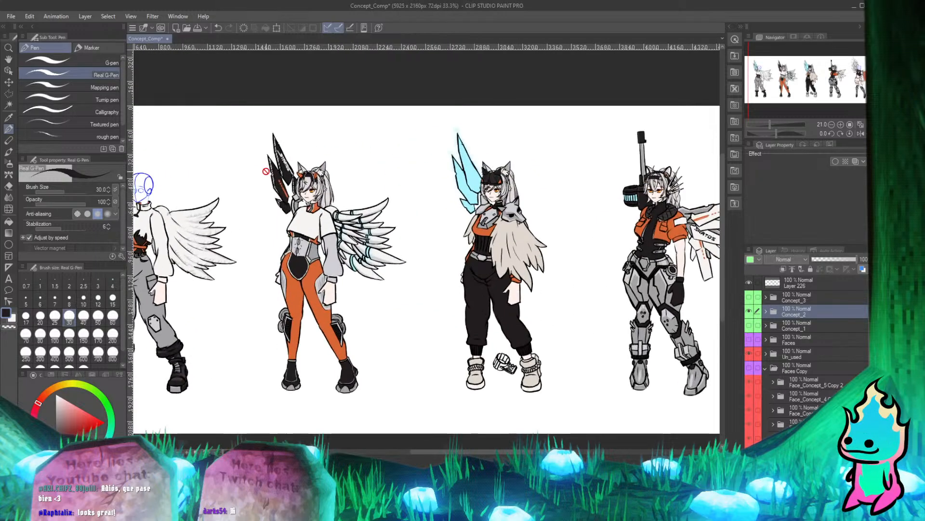
scroll(311, 266, up, 4)
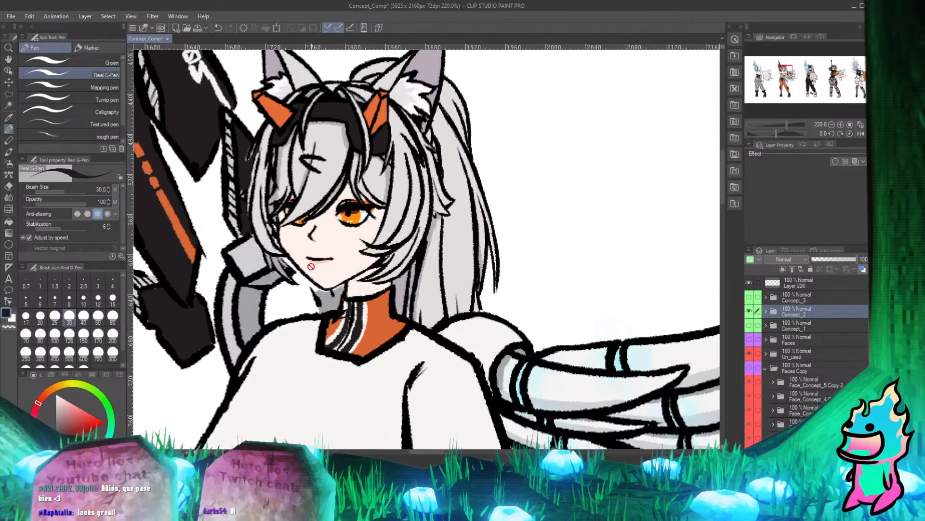
scroll(317, 263, down, 2)
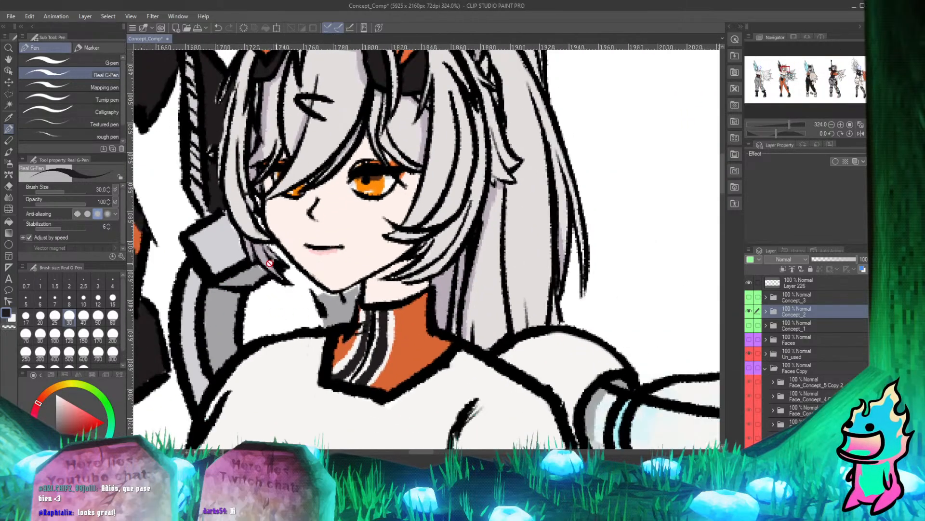
scroll(269, 263, down, 5)
scroll(654, 298, up, 6)
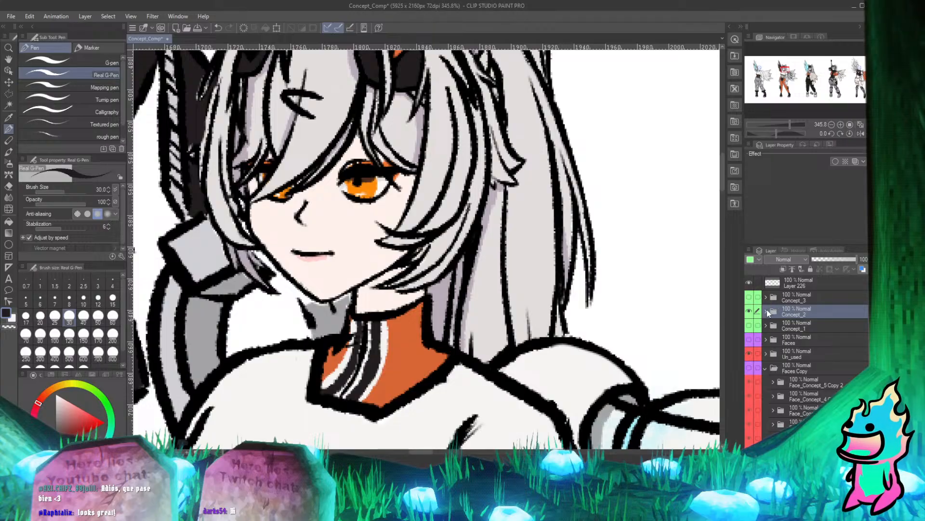
click(767, 311)
scroll(307, 258, down, 5)
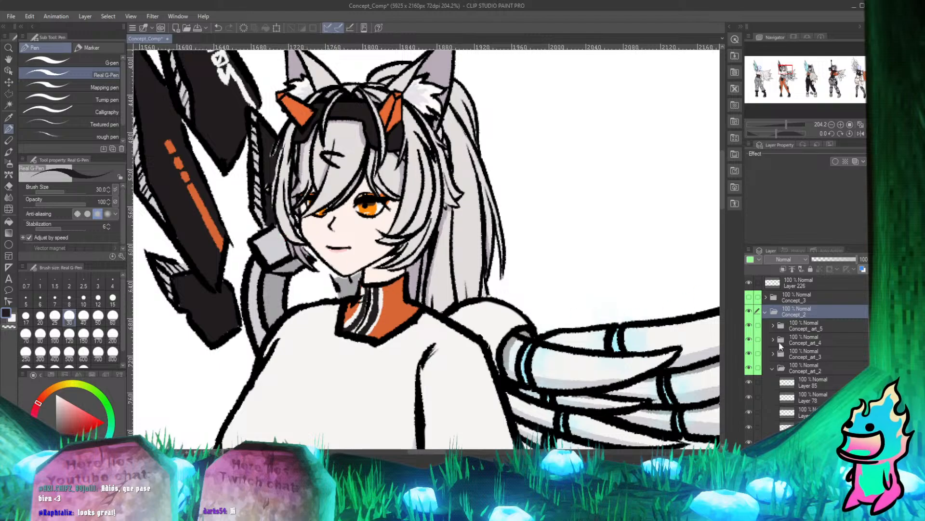
scroll(508, 238, down, 7)
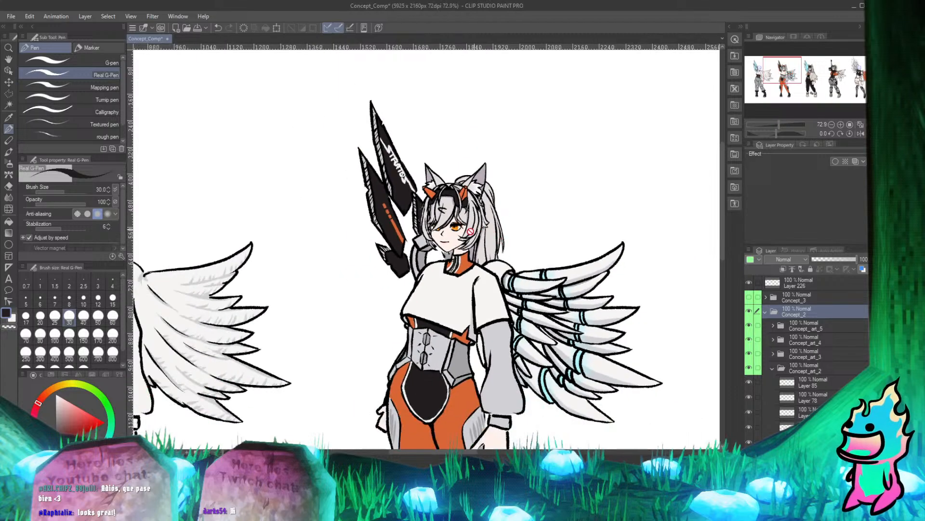
scroll(456, 241, up, 4)
scroll(455, 239, up, 2)
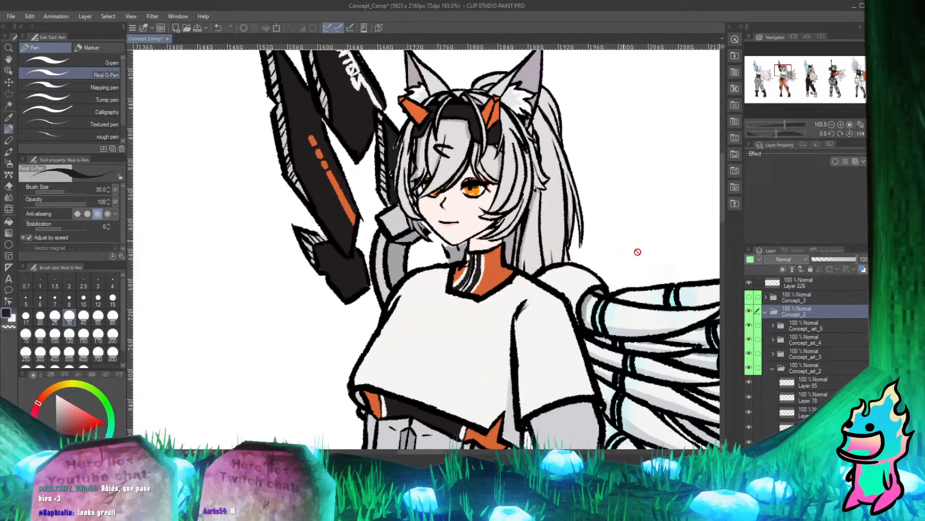
Toggle the visibility of the Concept_art folders inside Concept_2 to identify the one holding the second character.
click(771, 325)
click(771, 325)
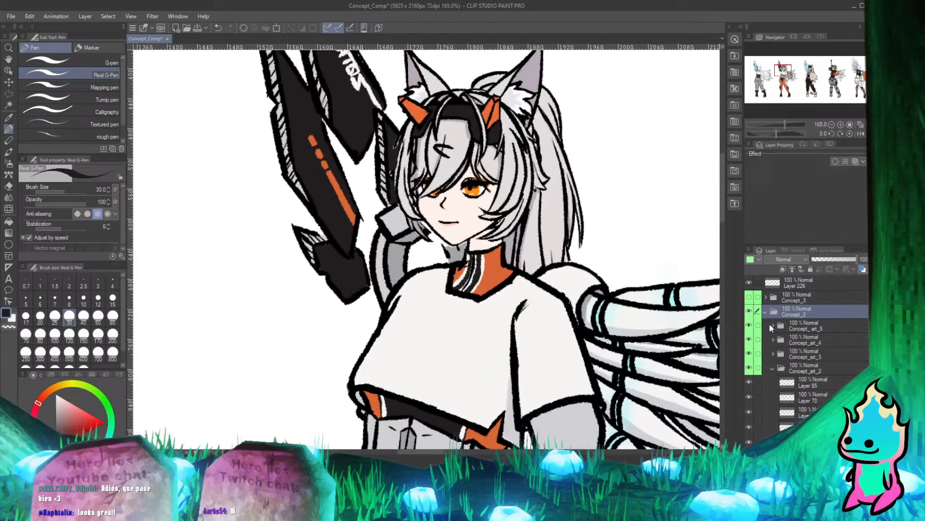
click(751, 324)
click(751, 323)
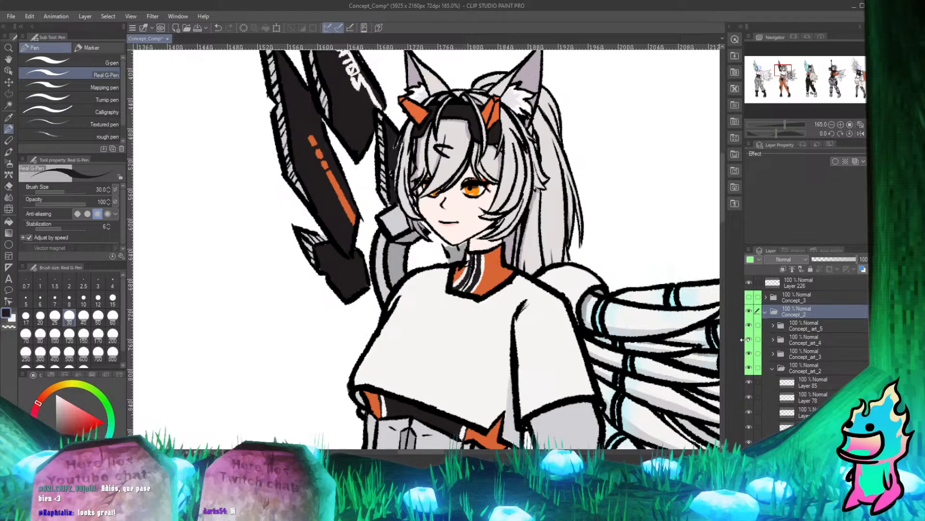
click(749, 340)
click(749, 341)
click(749, 354)
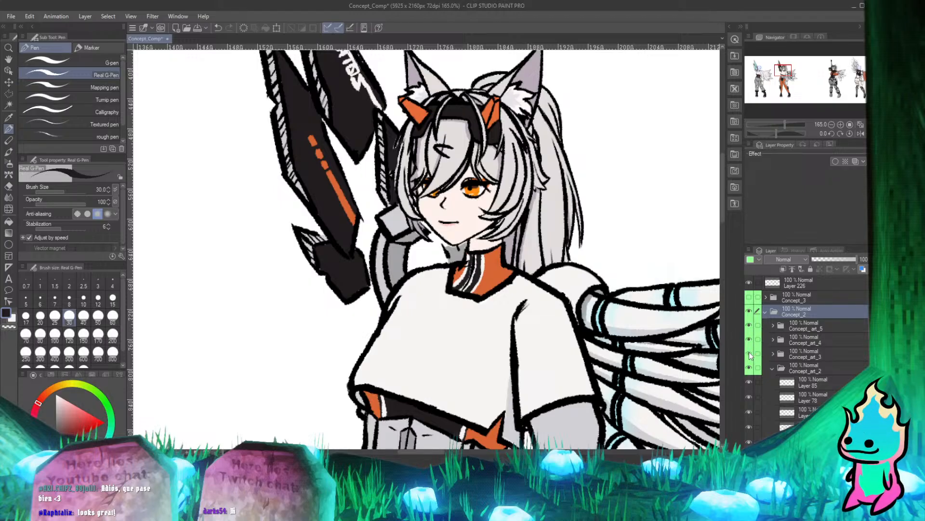
scroll(491, 193, down, 3)
scroll(507, 187, up, 3)
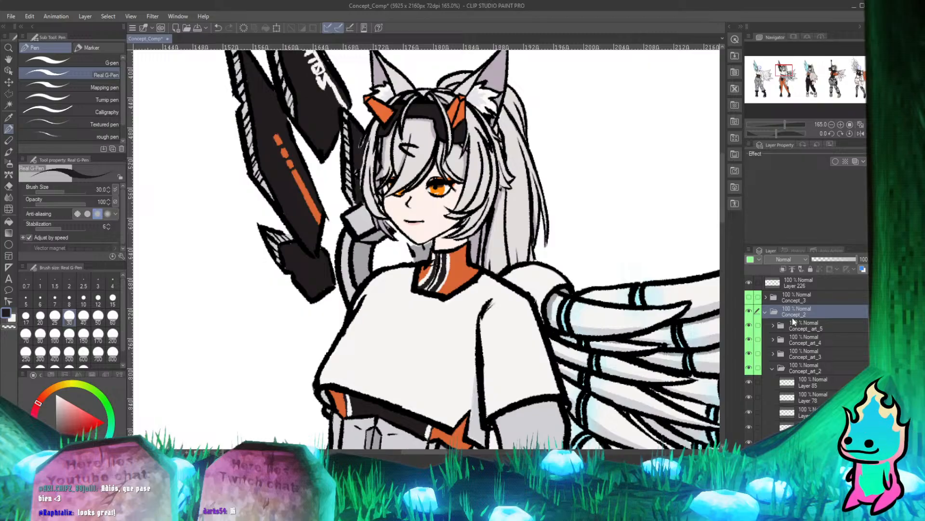
click(749, 368)
click(749, 369)
Check Layers 117, 116 and 83 by toggling their visibility, then select Layer 68 Copy and unlock its transparent pixels.
scroll(774, 359, down, 4)
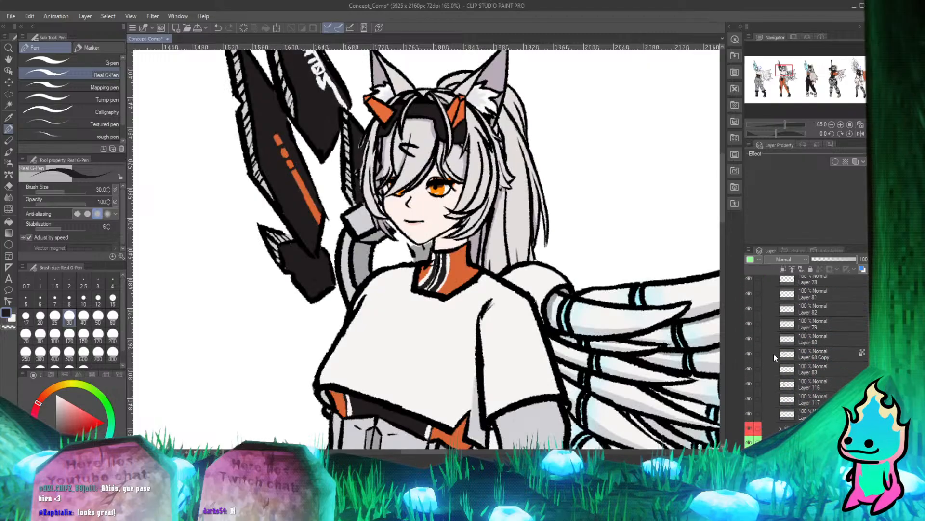
click(750, 400)
click(750, 400)
click(750, 384)
click(751, 383)
click(750, 368)
click(750, 368)
click(803, 360)
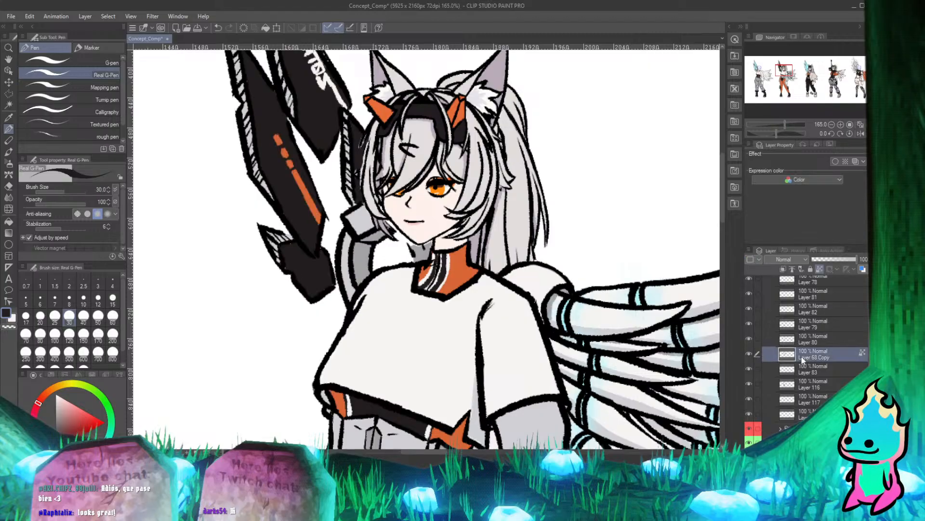
click(823, 271)
Redraw the black outline and inner fold line of the neck between chin and collar with the 30 px Real G-Pen.
scroll(381, 202, down, 4)
scroll(347, 191, up, 9)
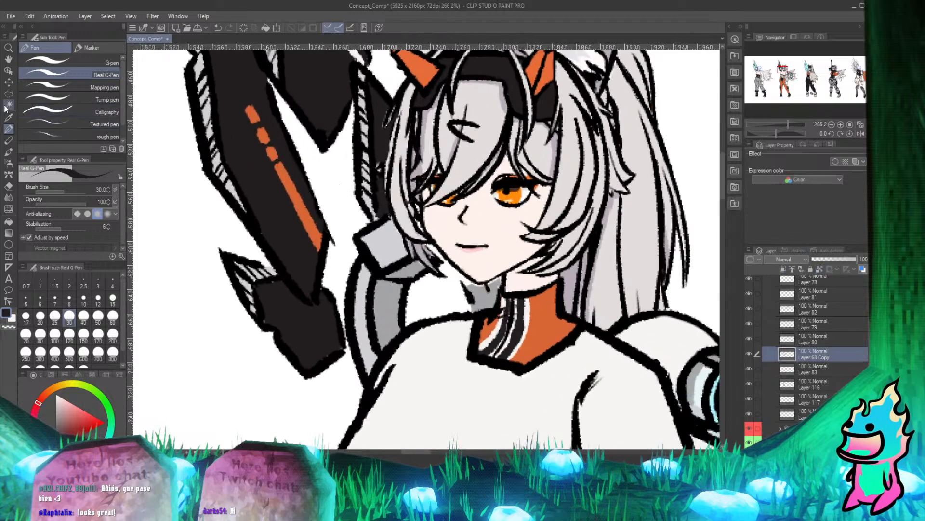
scroll(386, 326, up, 4)
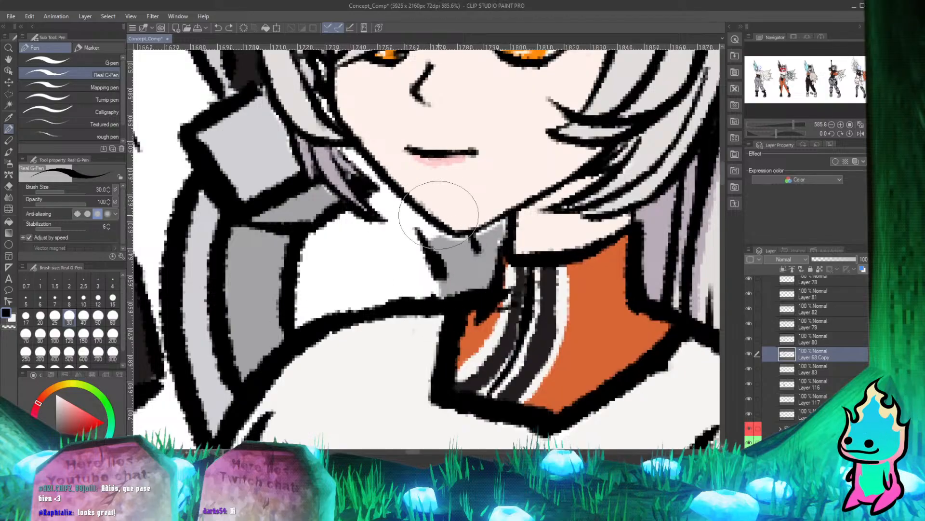
key(ctrl+z)
mouse_move(408, 209)
mouse_down()
mouse_move(445, 295)
mouse_move(420, 241)
mouse_up()
key(ctrl+z)
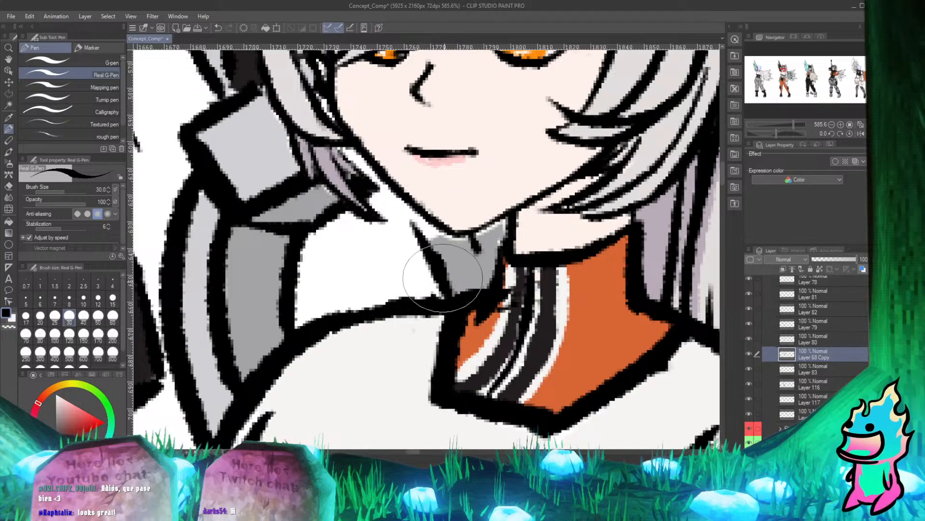
drag(450, 293, 440, 268)
key(ctrl+z)
drag(472, 235, 485, 265)
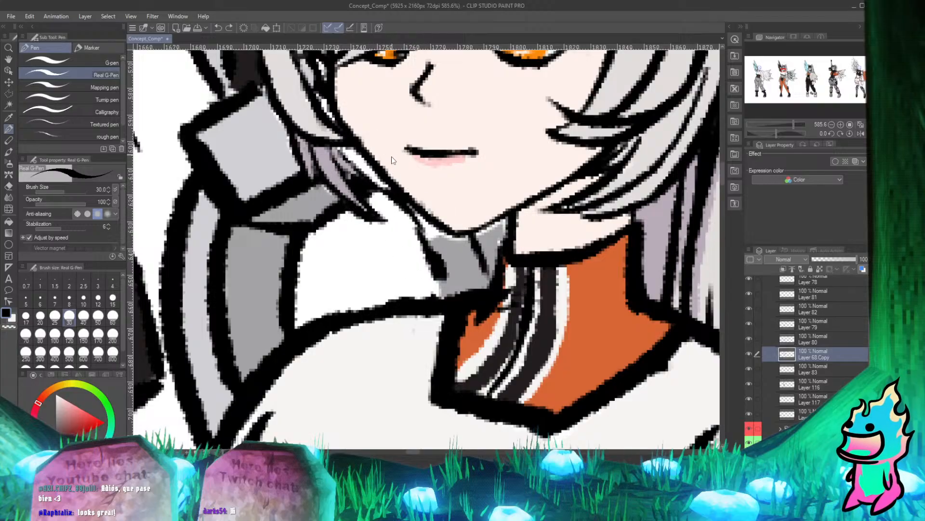
drag(415, 209, 444, 290)
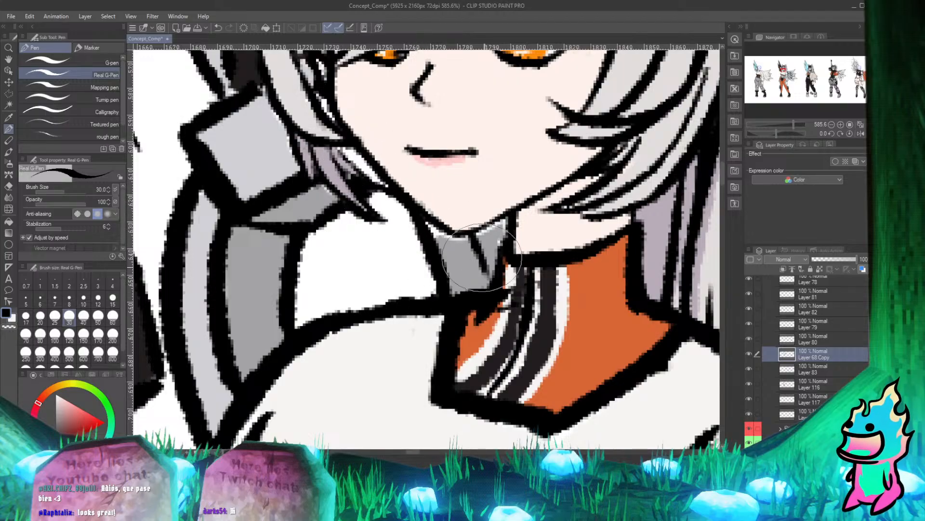
On Layer 83, fill the gap between the second character's jaw and side hair with the grey sampled from the neck.
scroll(348, 335, down, 4)
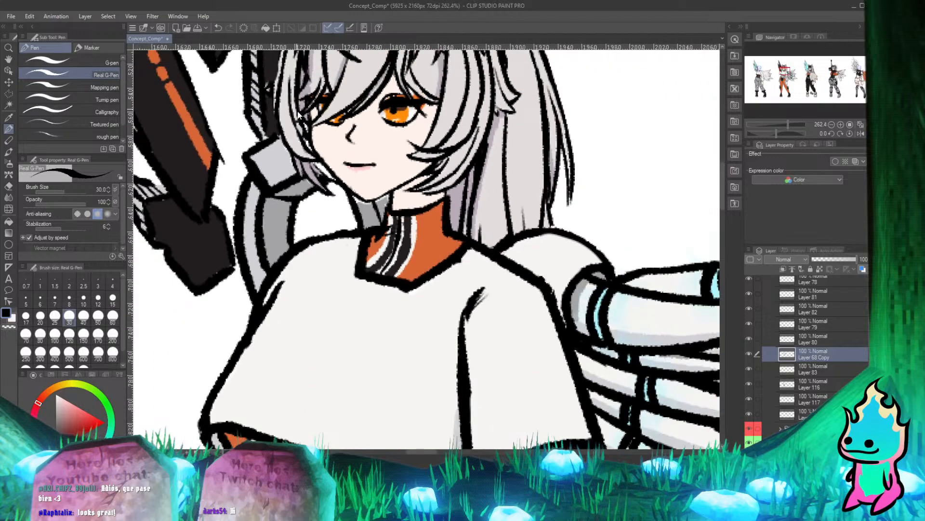
scroll(300, 115, up, 4)
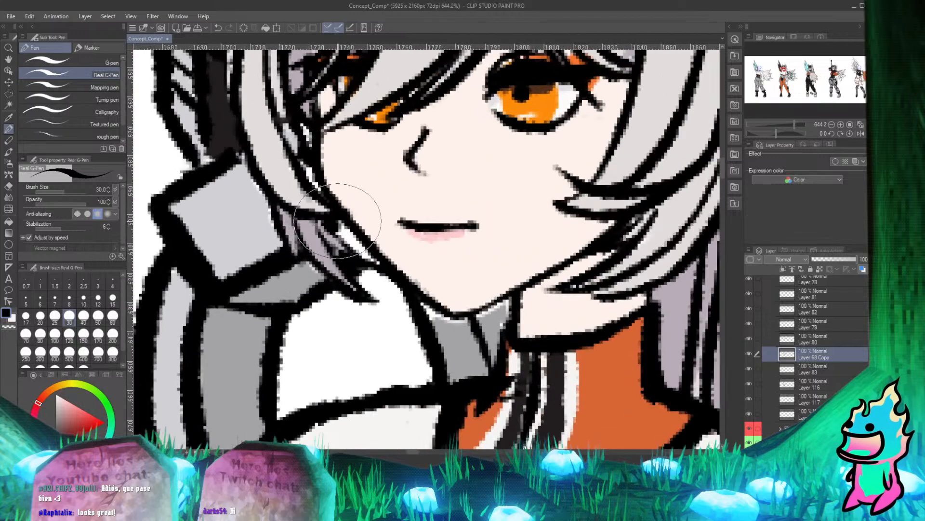
scroll(357, 187, down, 4)
scroll(296, 191, up, 2)
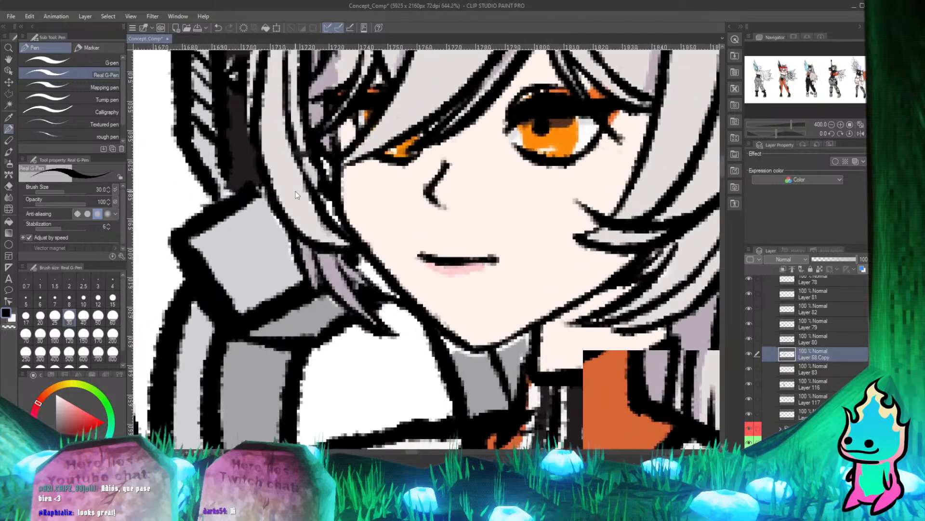
scroll(303, 217, down, 2)
scroll(322, 269, up, 3)
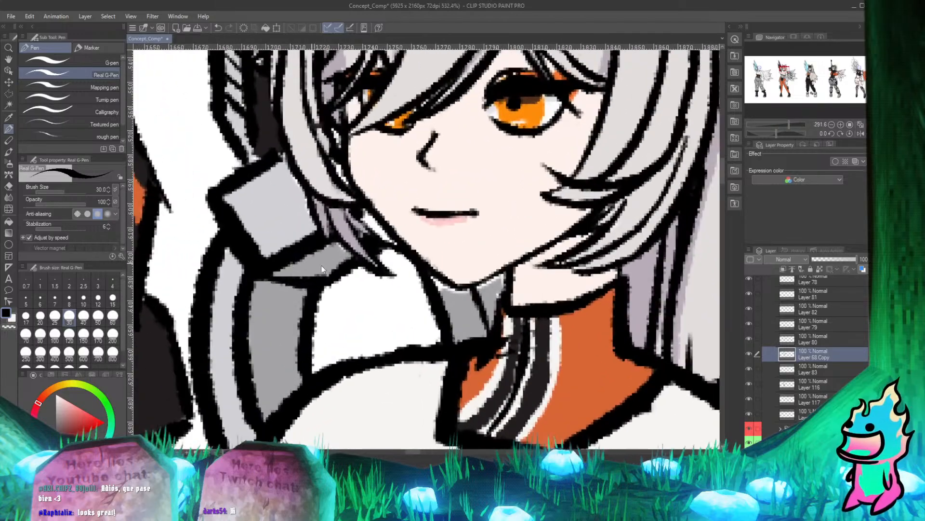
click(792, 369)
alt+click(276, 197)
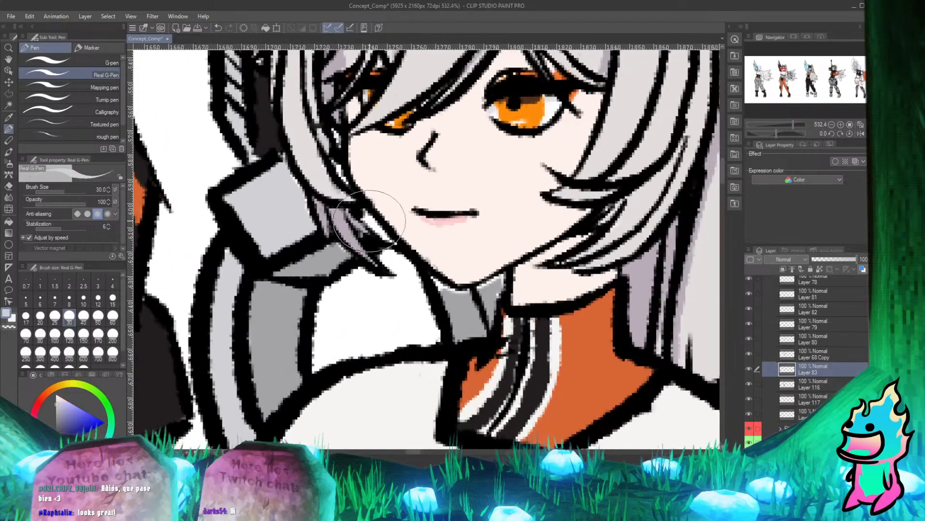
alt+click(462, 308)
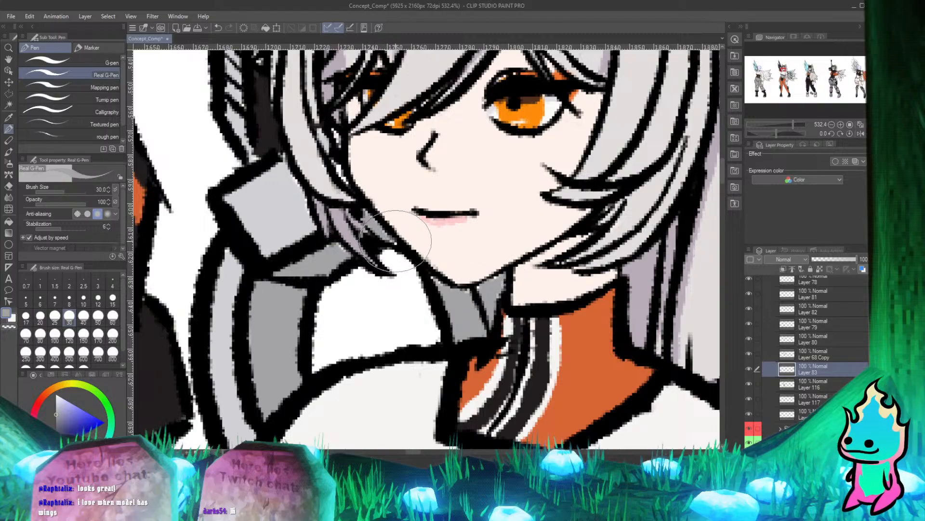
key(e)
key(p)
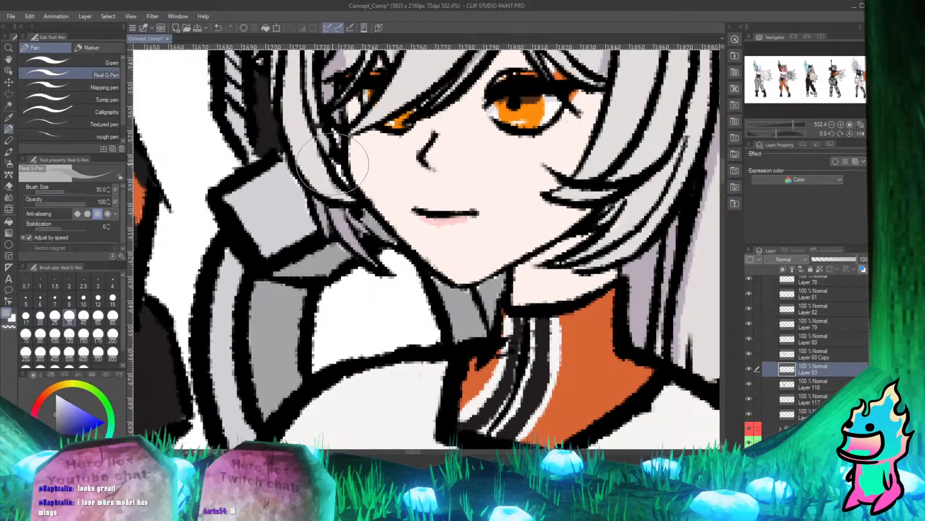
drag(336, 166, 283, 310)
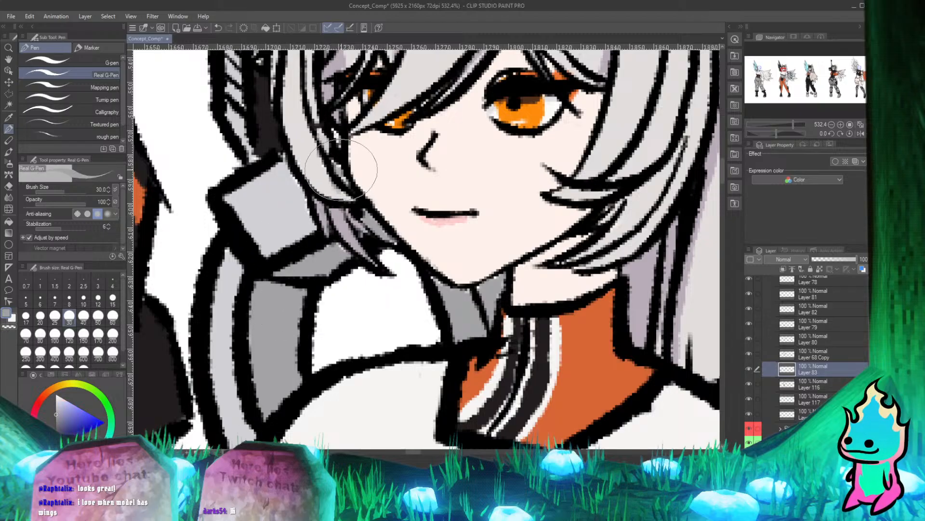
Collapse the Concept_art_2 folder and show the row of finished heads over the lineup.
scroll(289, 160, down, 8)
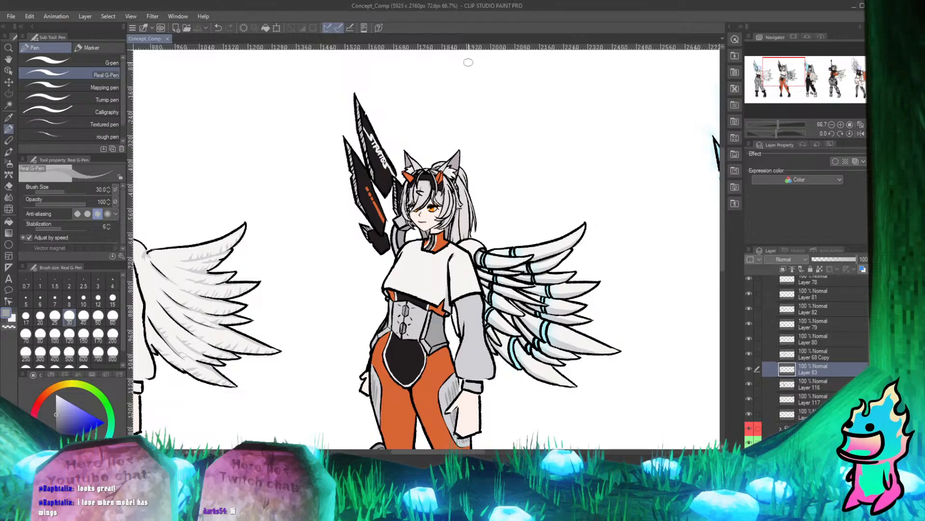
scroll(391, 180, down, 5)
scroll(384, 159, up, 1)
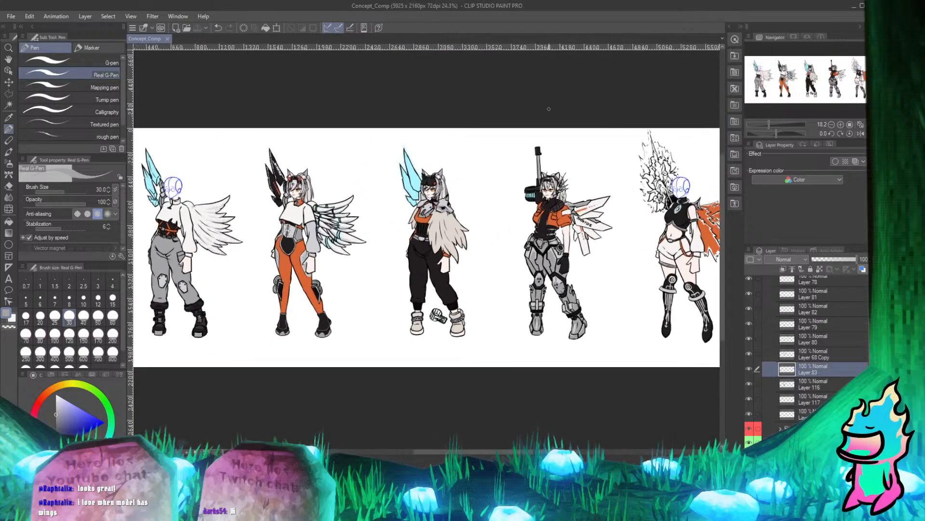
scroll(379, 150, down, 1)
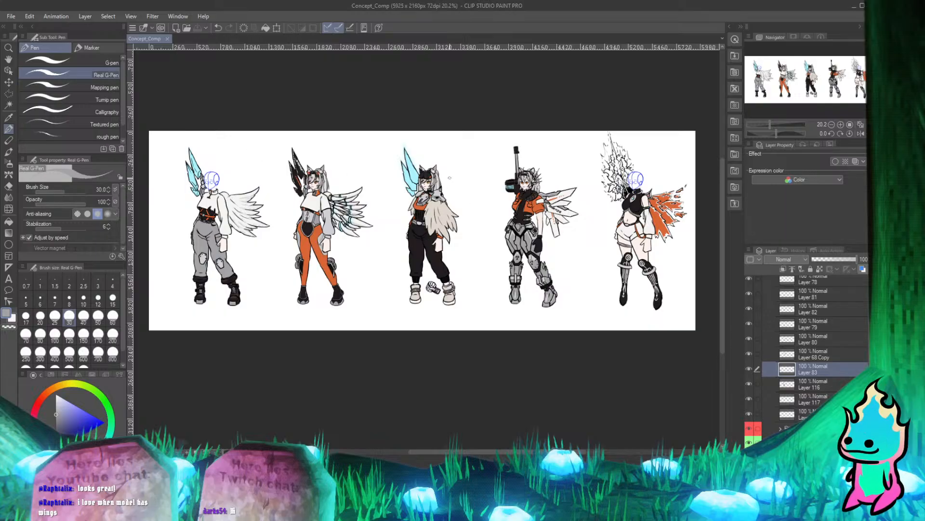
click(8, 82)
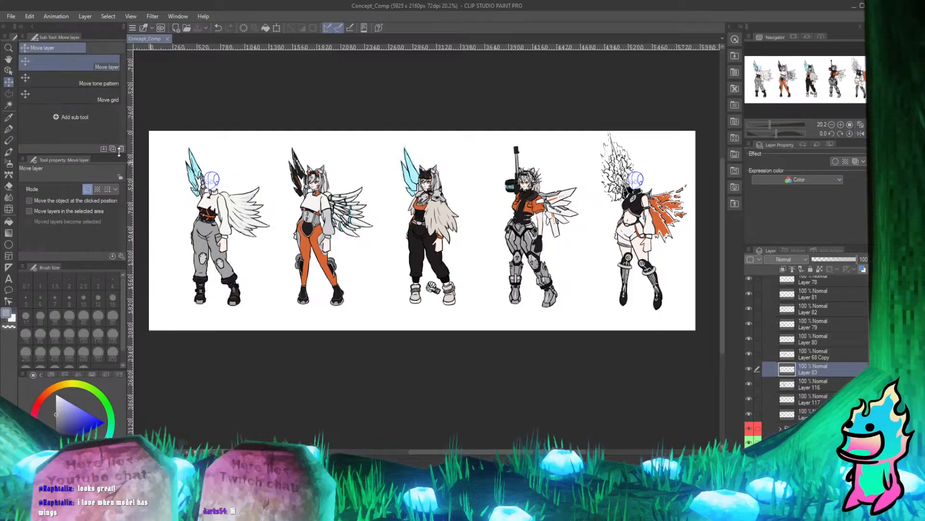
scroll(762, 372, up, 3)
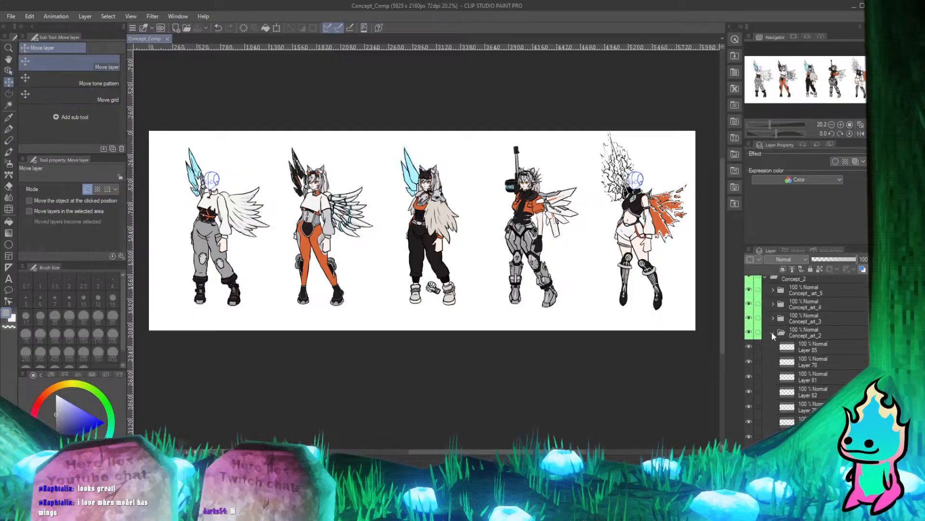
click(772, 332)
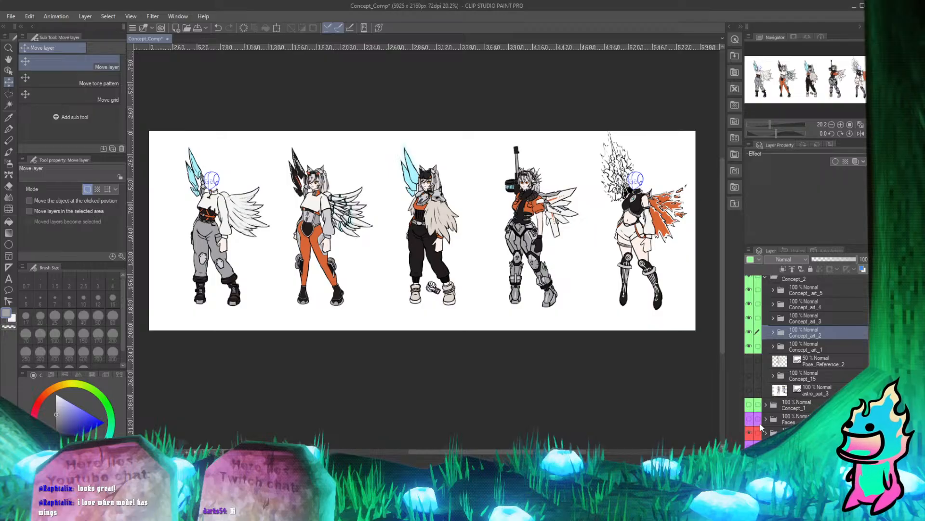
click(751, 444)
Compare the row of finished heads with the characters still lacking one, viewing the lineup both whole and up close.
scroll(333, 120, down, 2)
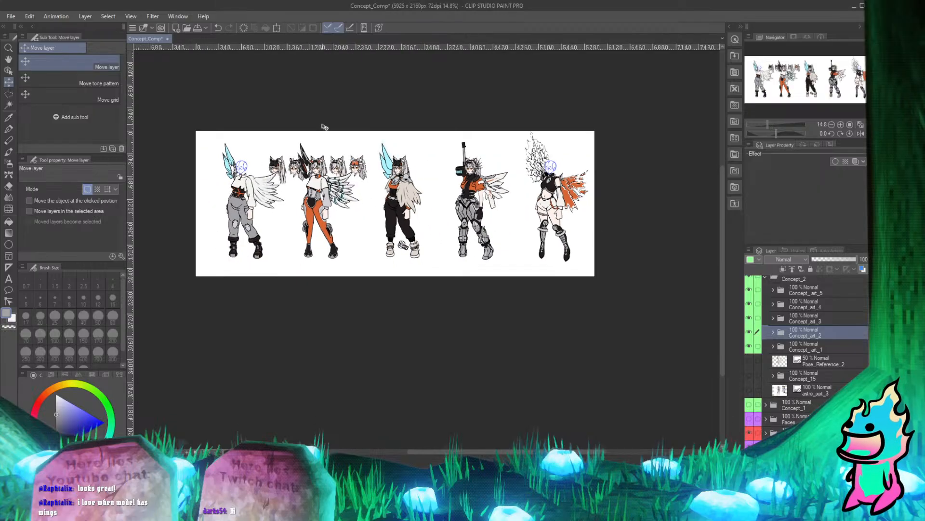
scroll(325, 127, up, 1)
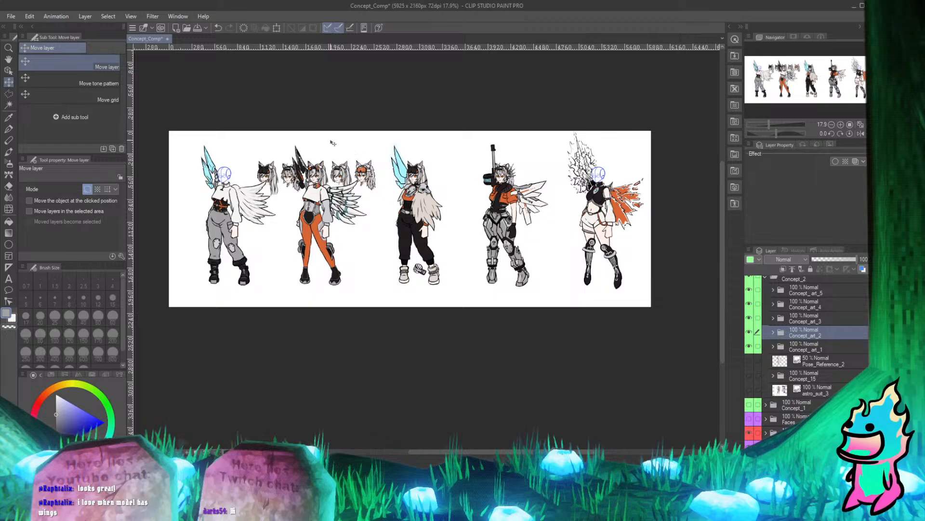
scroll(332, 143, up, 3)
scroll(308, 159, down, 2)
scroll(290, 176, up, 2)
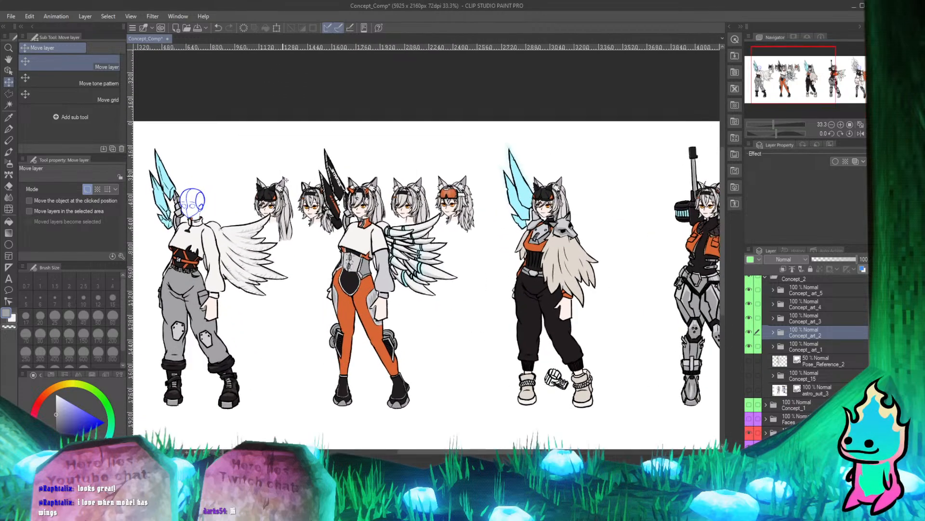
scroll(286, 180, down, 3)
scroll(331, 186, up, 2)
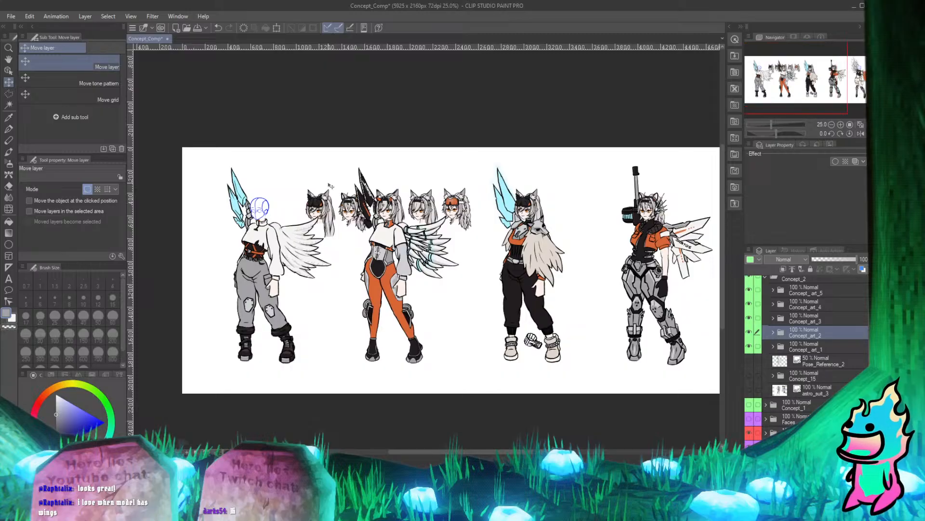
scroll(331, 186, up, 2)
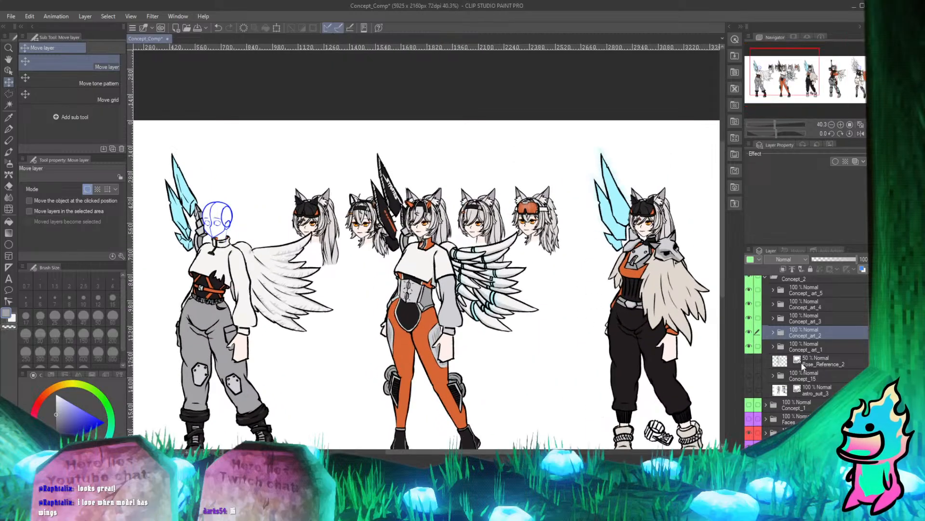
Select the layer group with the finished heads and move the row from the second character across to the first.
click(800, 446)
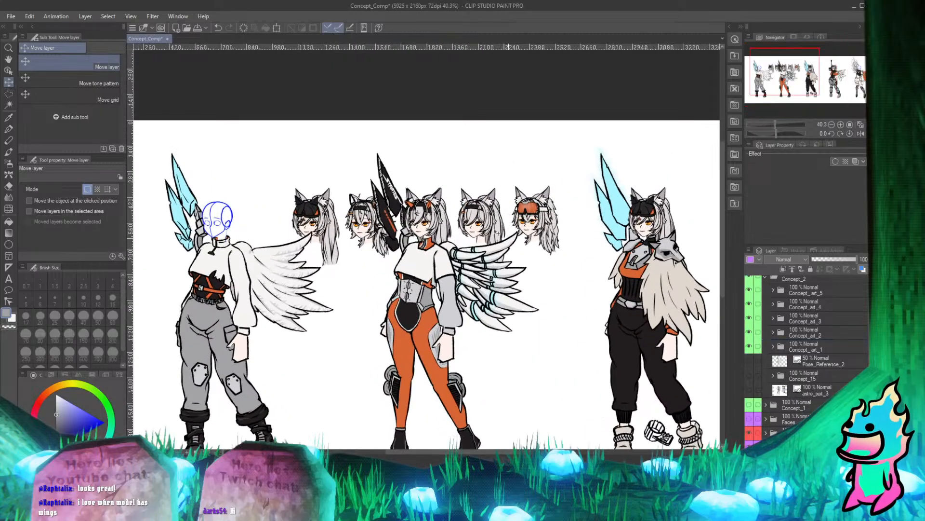
scroll(376, 188, down, 2)
scroll(291, 193, up, 5)
scroll(475, 251, down, 2)
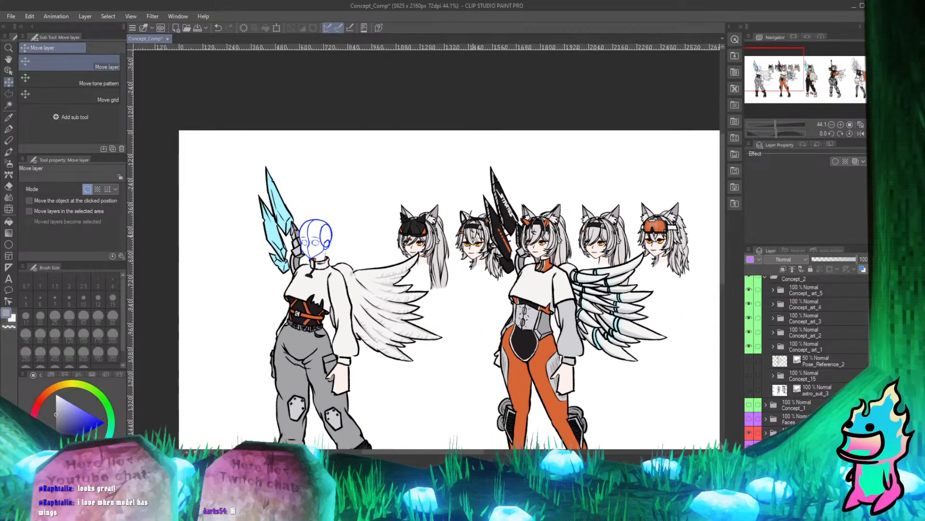
scroll(476, 240, down, 2)
scroll(532, 223, up, 2)
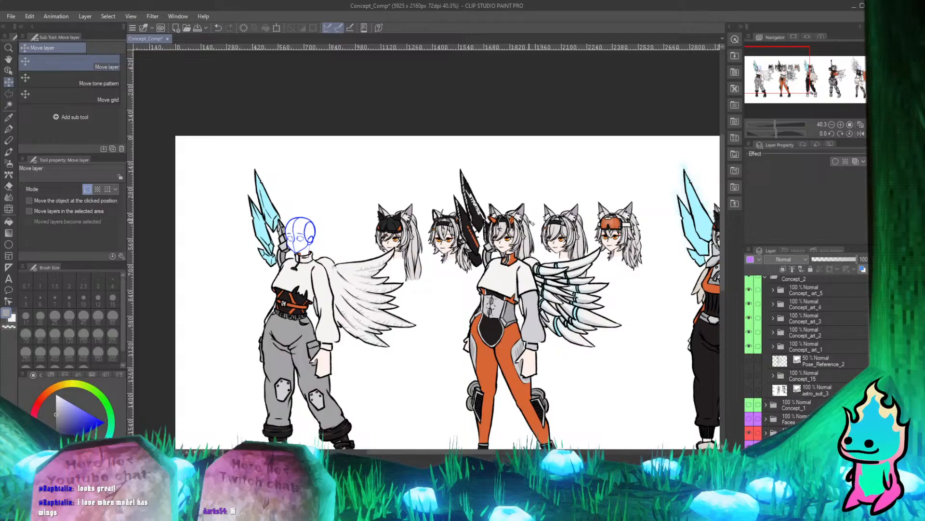
scroll(474, 223, down, 3)
scroll(458, 224, up, 3)
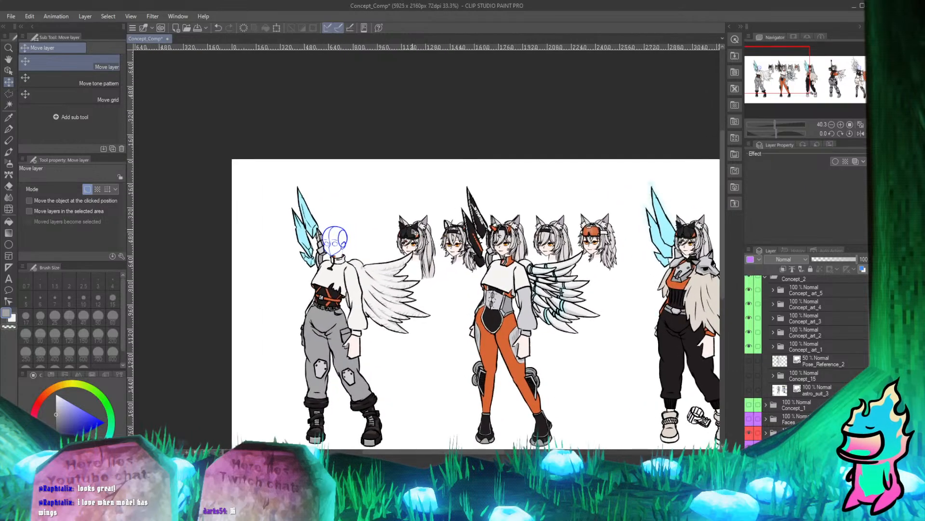
scroll(425, 225, down, 1)
scroll(425, 225, up, 1)
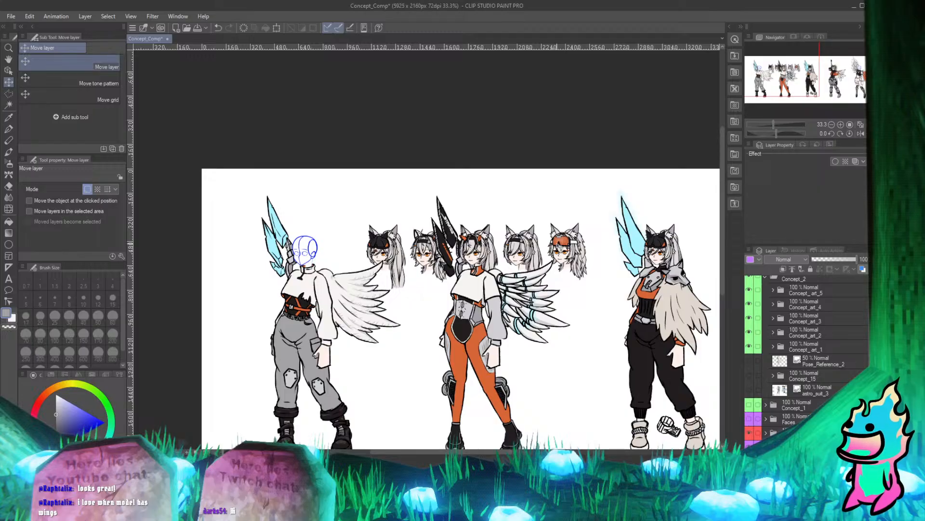
scroll(366, 226, down, 1)
scroll(406, 253, up, 2)
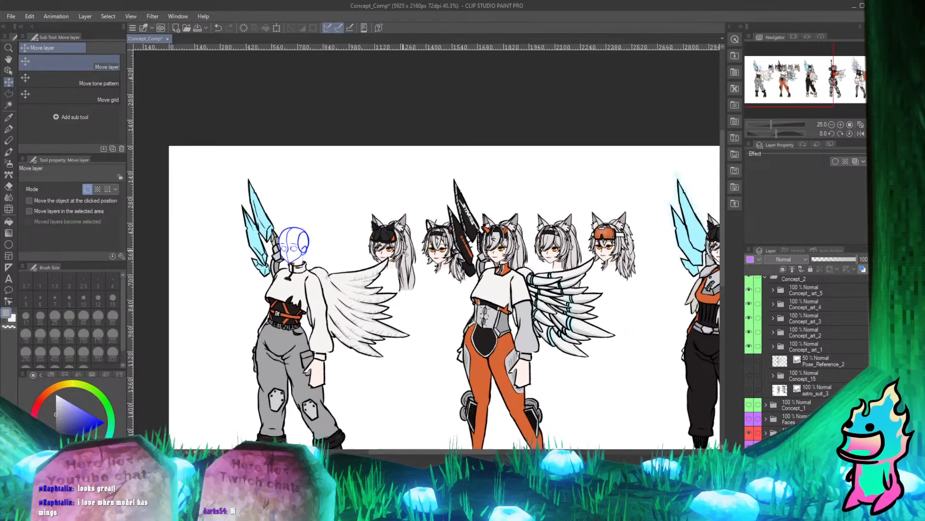
drag(585, 246, 393, 248)
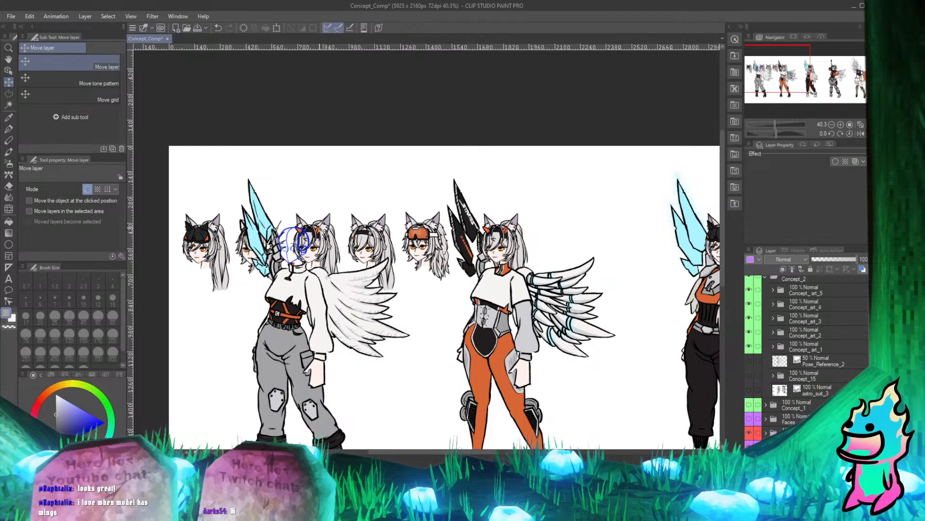
Shift the row of heads farther so the head with the plain black headband sits over the first character's blue head sketch.
scroll(371, 231, down, 2)
scroll(367, 227, up, 3)
scroll(359, 221, down, 4)
scroll(434, 220, down, 2)
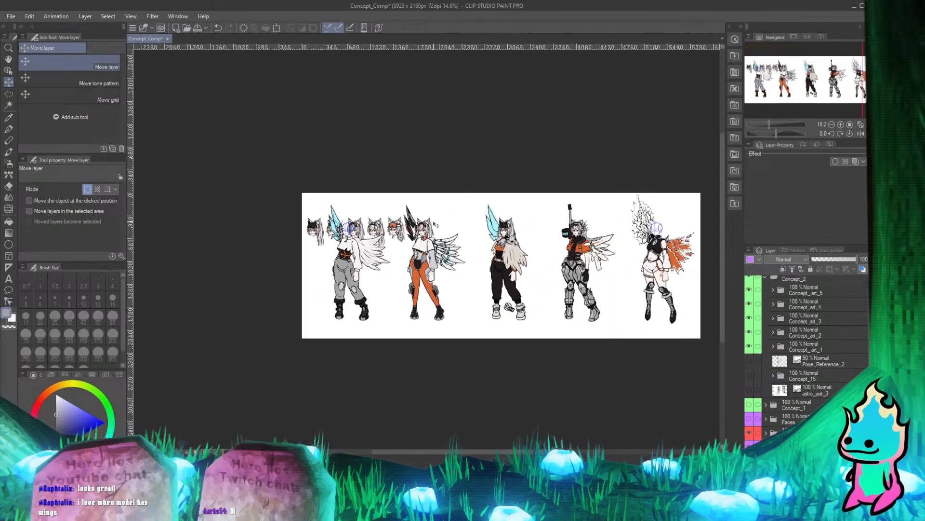
scroll(554, 218, up, 5)
scroll(571, 226, down, 5)
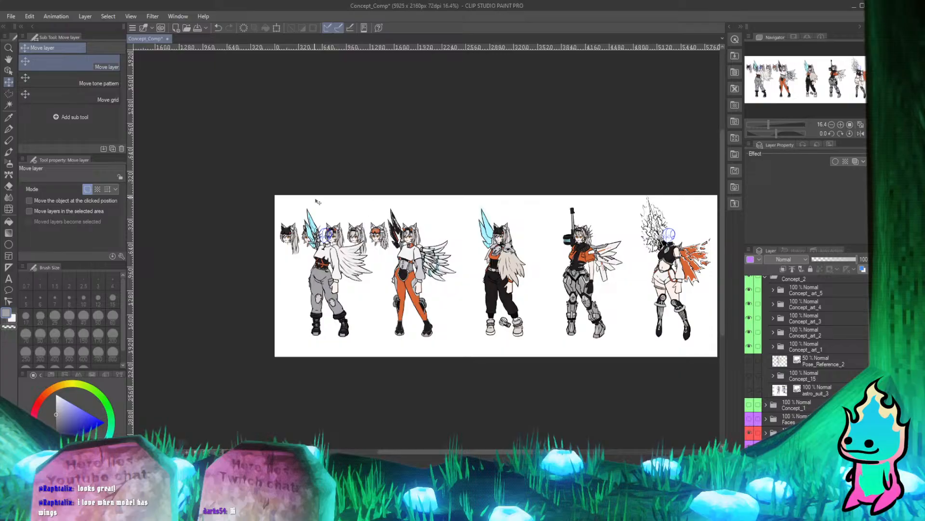
scroll(333, 235, up, 4)
scroll(372, 248, down, 1)
scroll(312, 226, up, 4)
scroll(375, 243, down, 2)
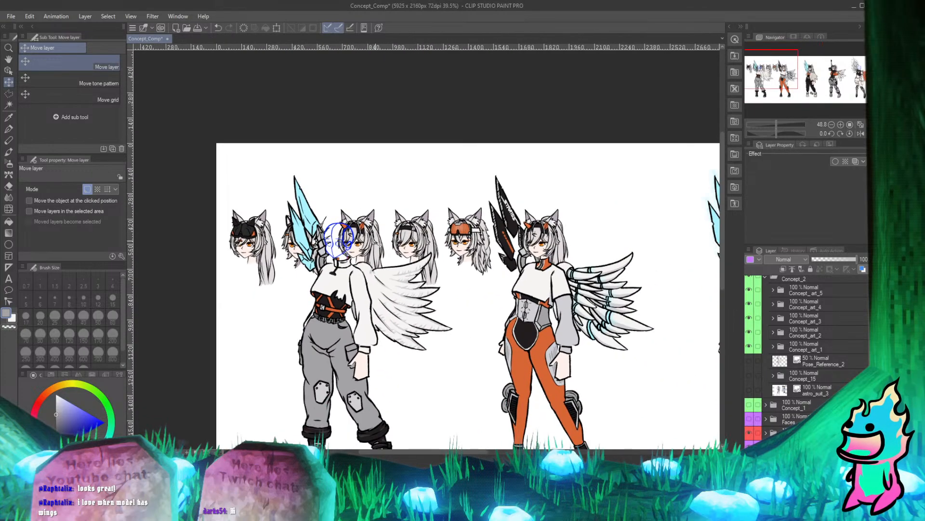
scroll(395, 239, up, 2)
drag(403, 236, 302, 243)
scroll(451, 239, down, 5)
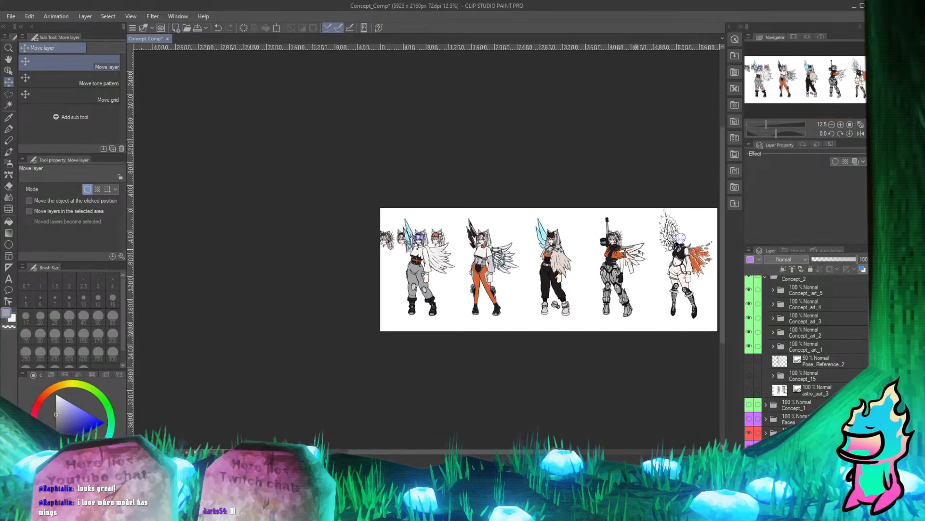
Shift the row of heads so the one with the orange goggles sits over the first character's blue head sketch.
scroll(433, 233, up, 7)
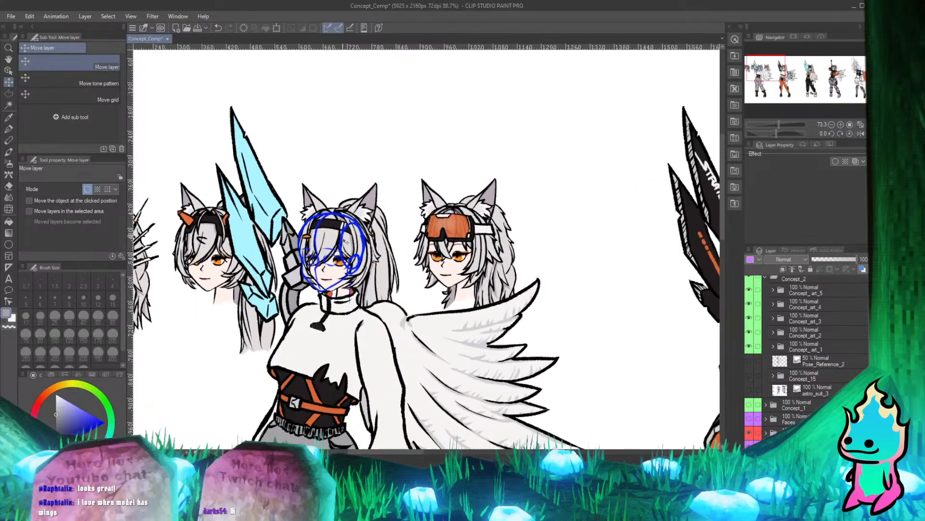
drag(346, 241, 414, 257)
scroll(465, 241, up, 1)
drag(549, 271, 404, 274)
scroll(389, 283, up, 5)
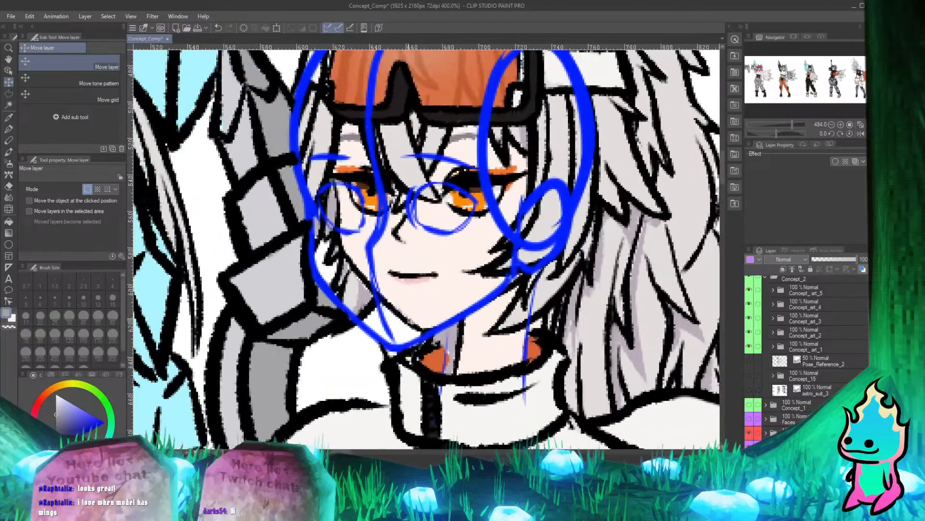
drag(415, 305, 389, 324)
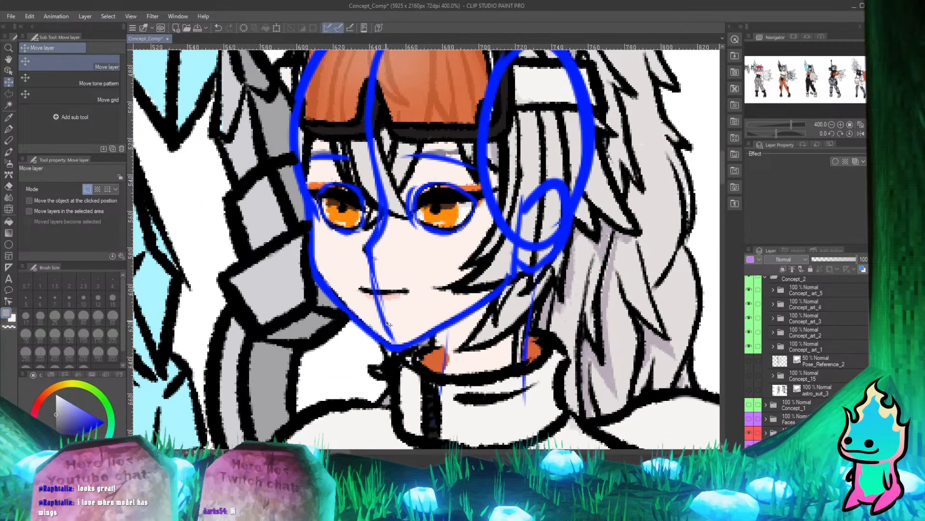
Nudge the goggled head slightly sideways to fit the first character's blue head sketch, and check the fit up close and from afar.
scroll(390, 325, down, 4)
scroll(399, 289, up, 5)
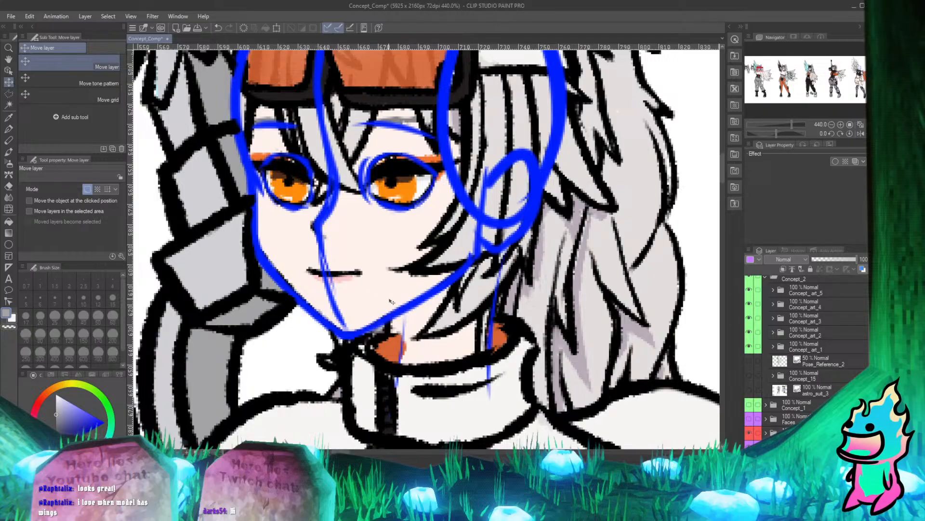
drag(391, 302, 406, 303)
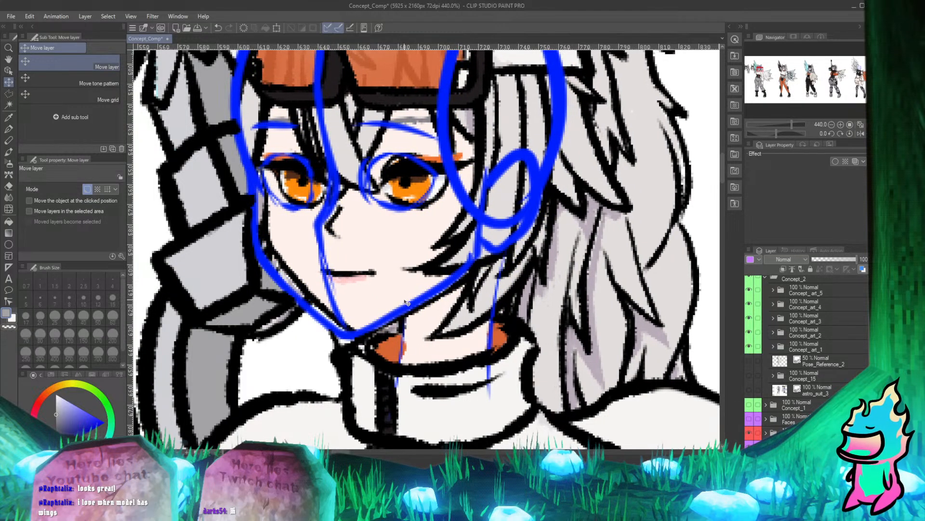
scroll(406, 302, down, 5)
scroll(322, 186, up, 3)
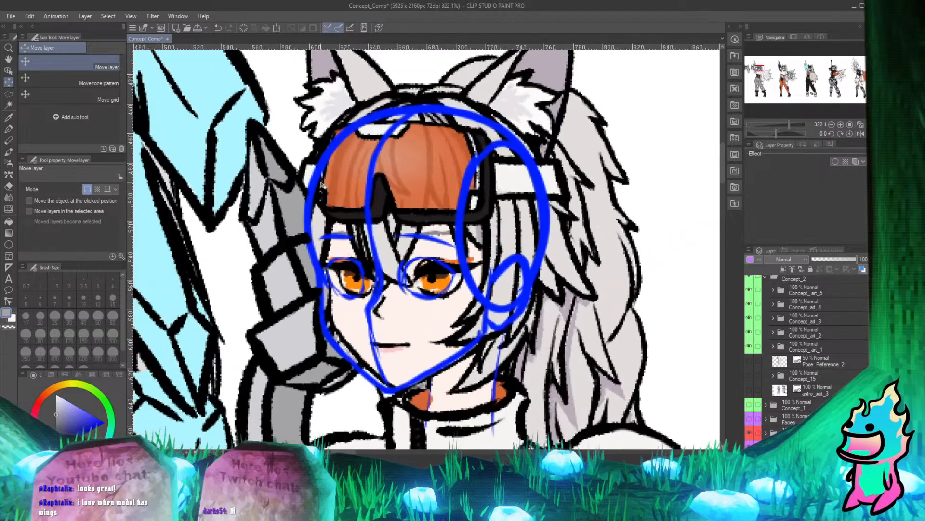
scroll(330, 295, down, 3)
scroll(345, 247, up, 4)
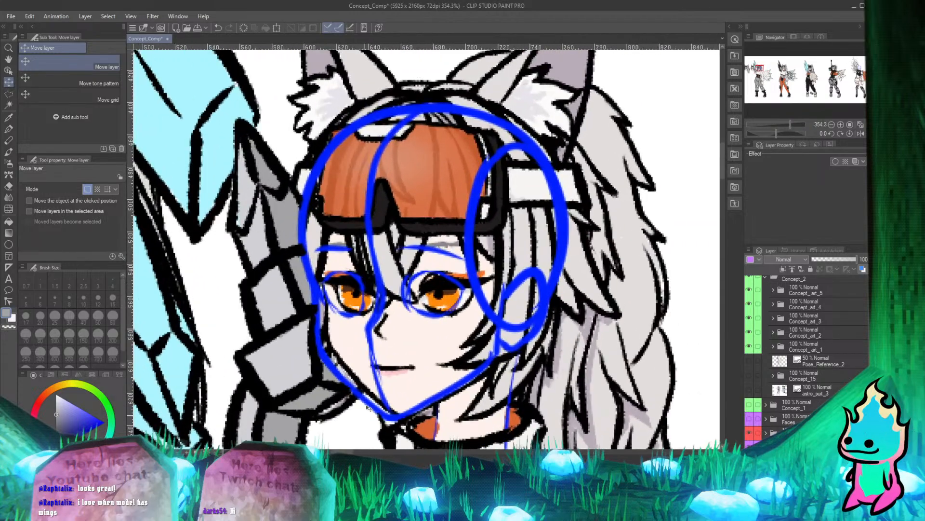
scroll(369, 408, down, 4)
scroll(433, 213, up, 2)
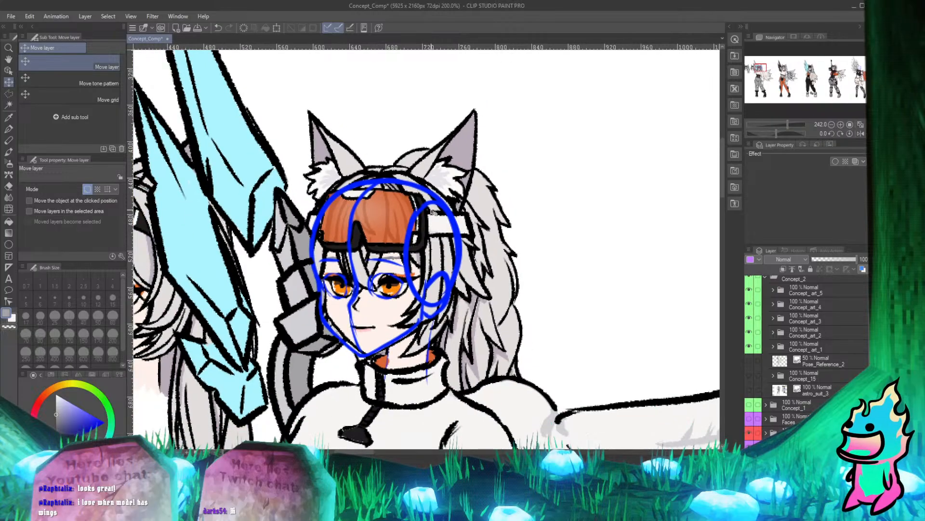
scroll(432, 212, down, 3)
scroll(410, 227, up, 1)
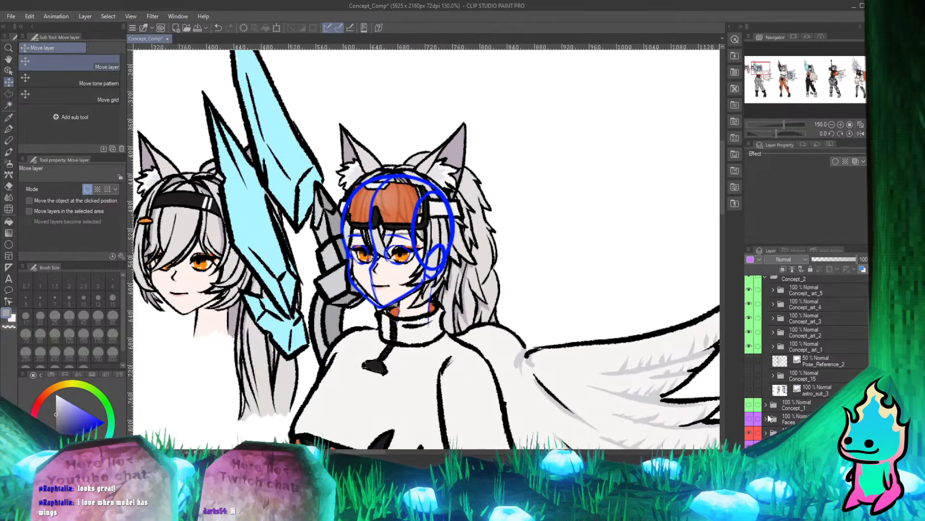
Move the goggled head's layer group from Faces Copy into the Concept_art_1 folder and hide the remaining Faces Copy heads.
scroll(400, 232, down, 2)
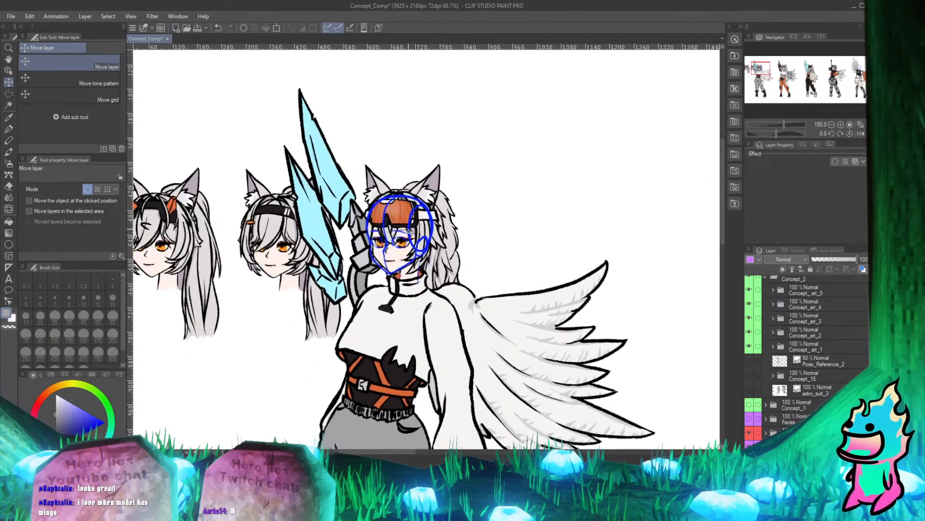
scroll(759, 407, down, 3)
scroll(799, 397, down, 2)
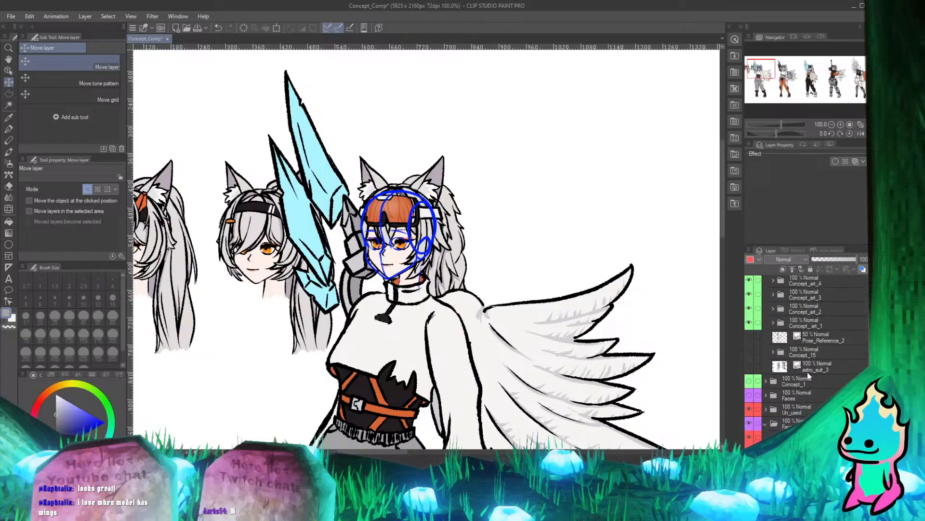
click(806, 411)
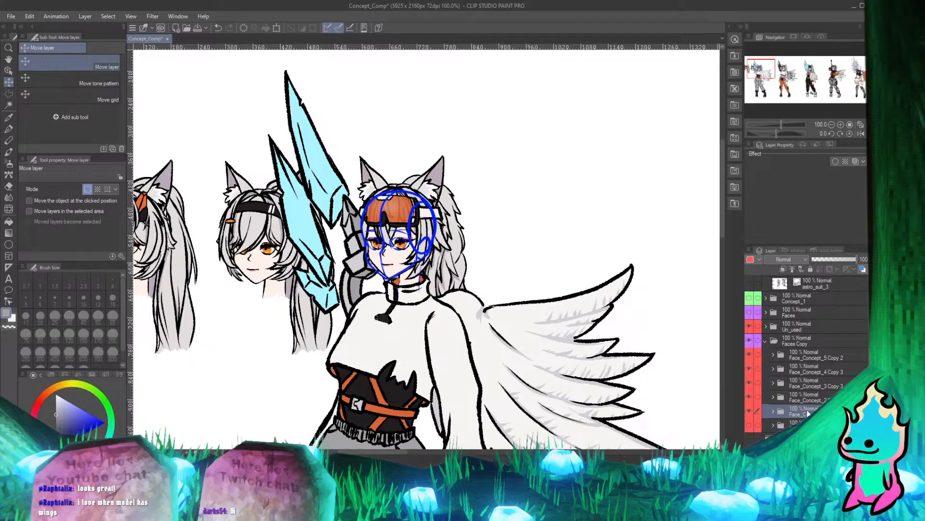
drag(807, 410, 817, 347)
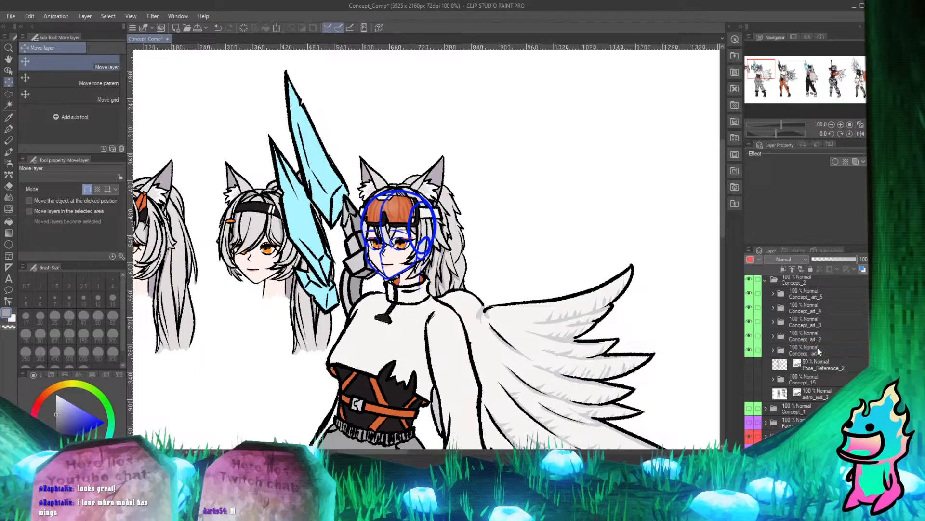
scroll(817, 349, down, 3)
click(750, 331)
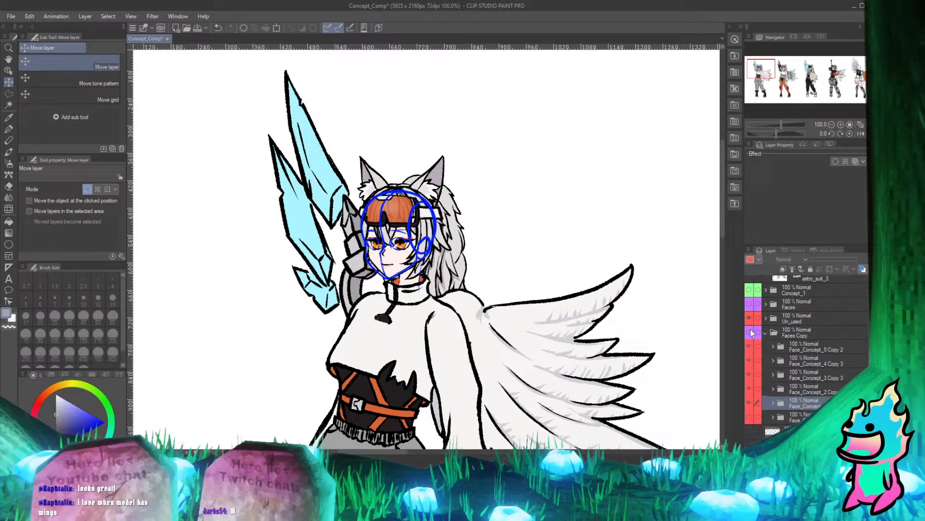
Expand the Concept_art_1 folder and examine how the goggled head fits the first character's collar, neck and blue sketch.
scroll(379, 227, down, 2)
scroll(398, 217, up, 3)
scroll(284, 227, up, 1)
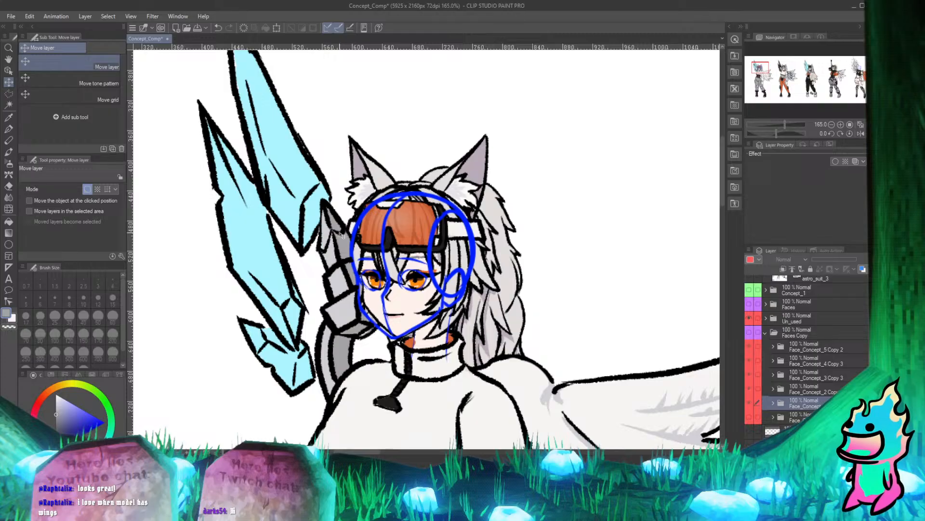
scroll(800, 342, up, 3)
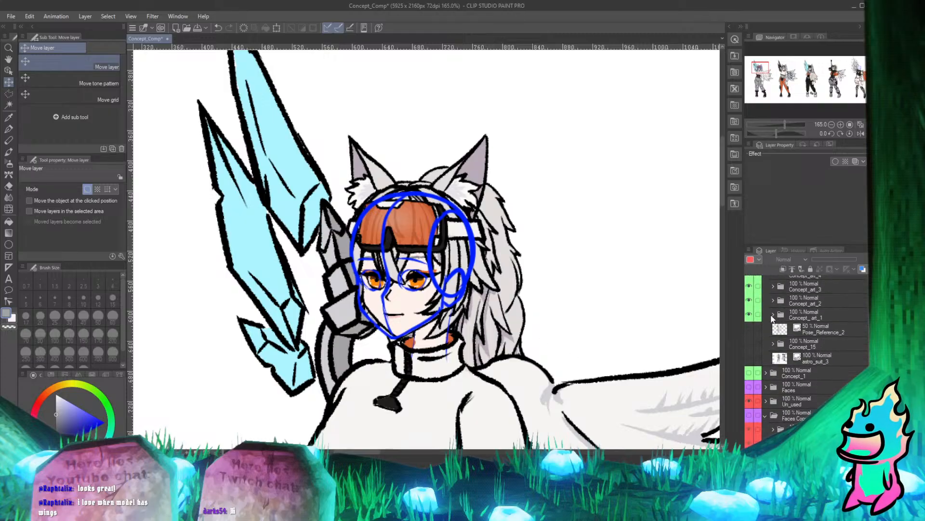
click(772, 315)
scroll(773, 339, down, 4)
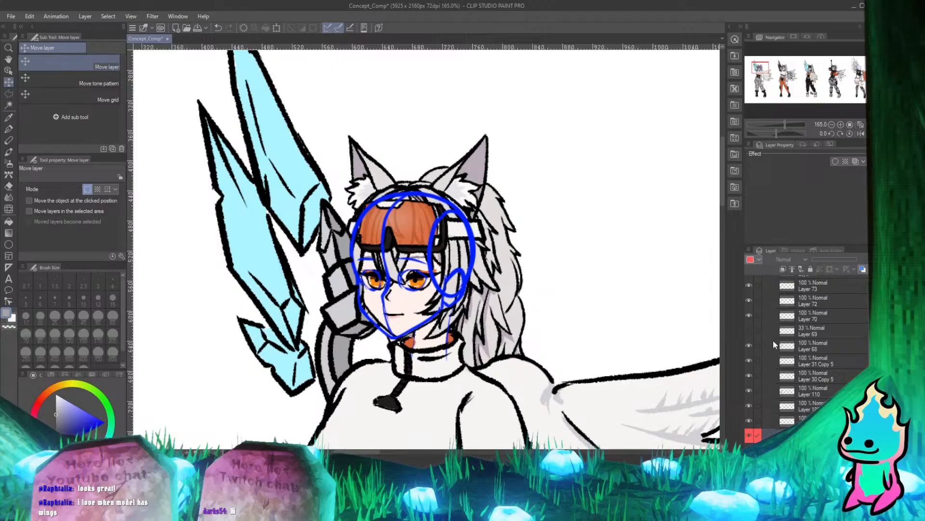
key(ctrl+alt+0)
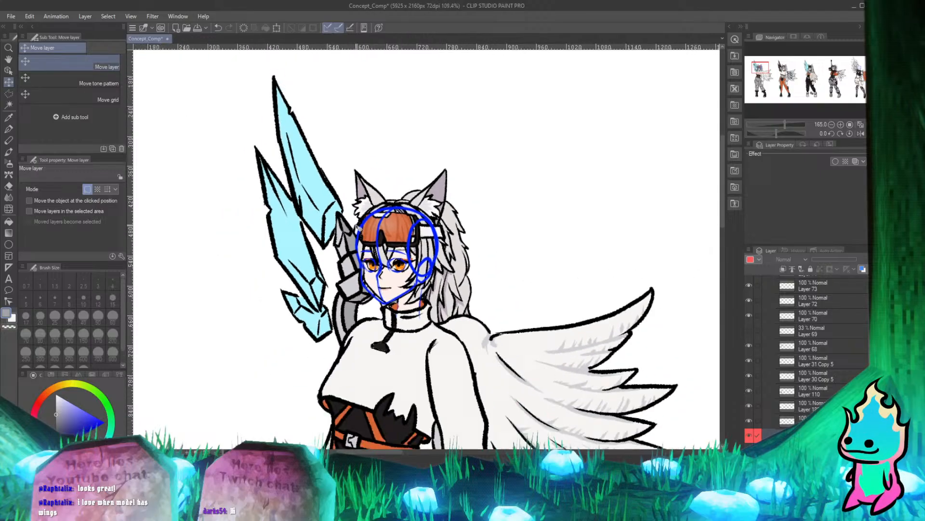
scroll(400, 255, up, 5)
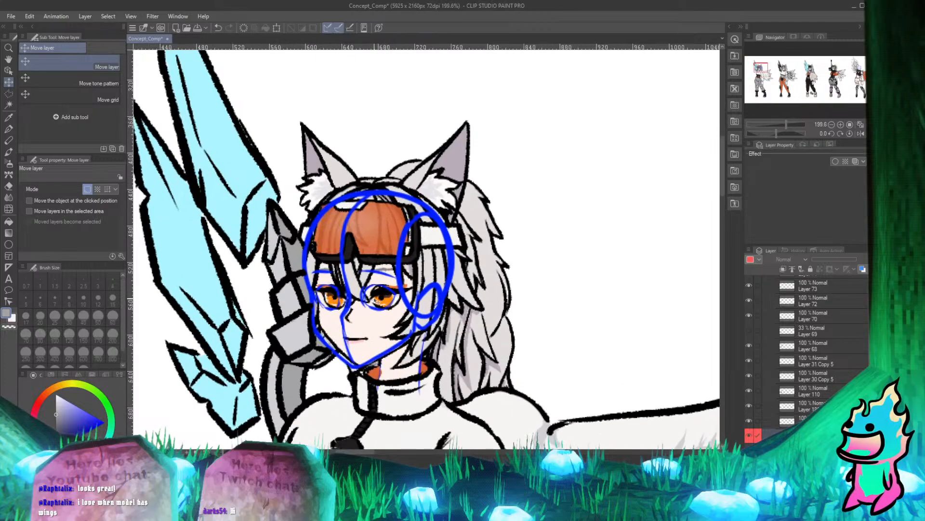
scroll(399, 256, up, 1)
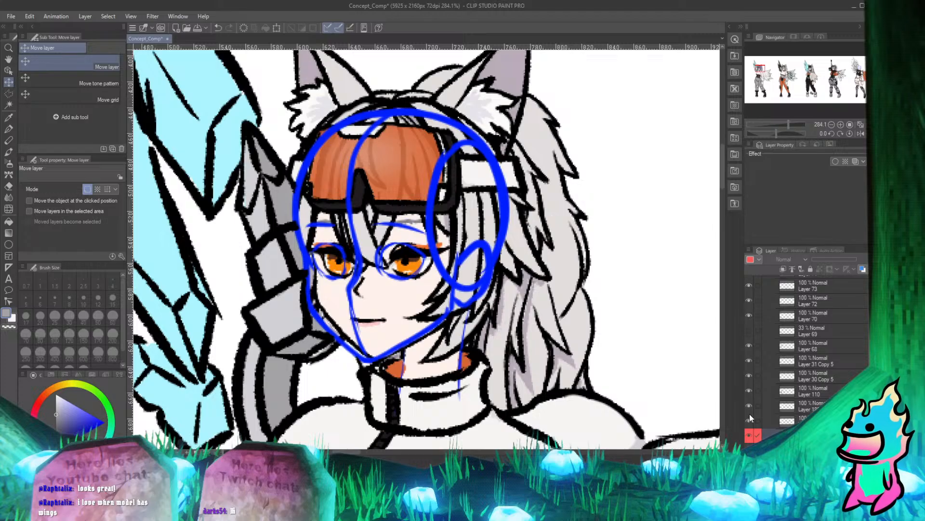
scroll(411, 232, down, 2)
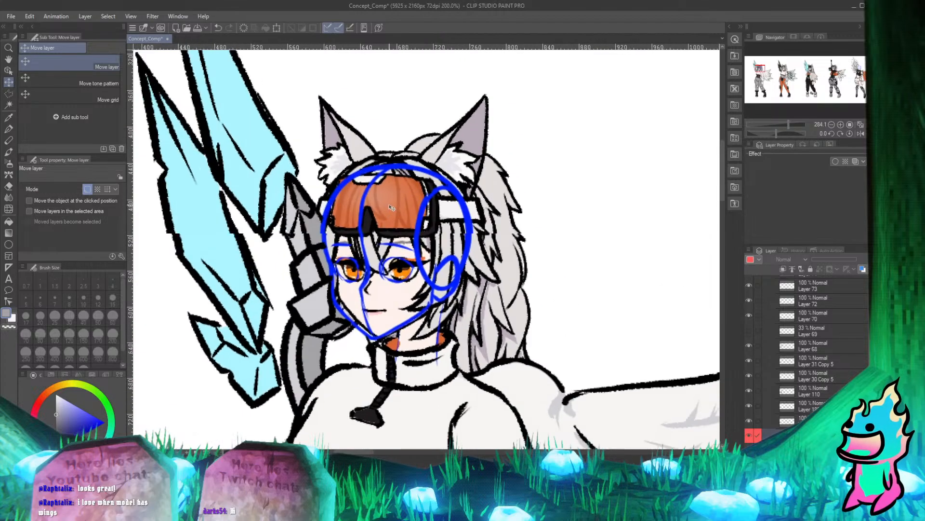
scroll(392, 208, up, 1)
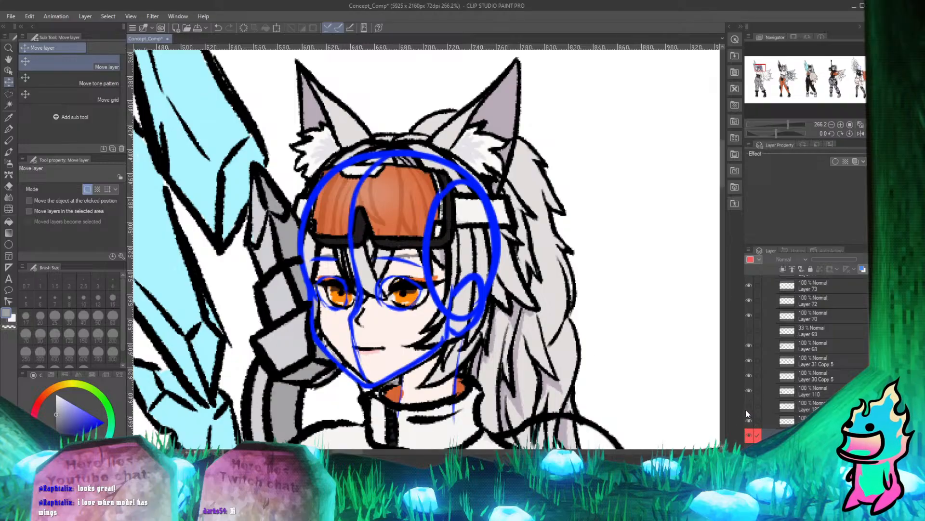
scroll(426, 247, down, 1)
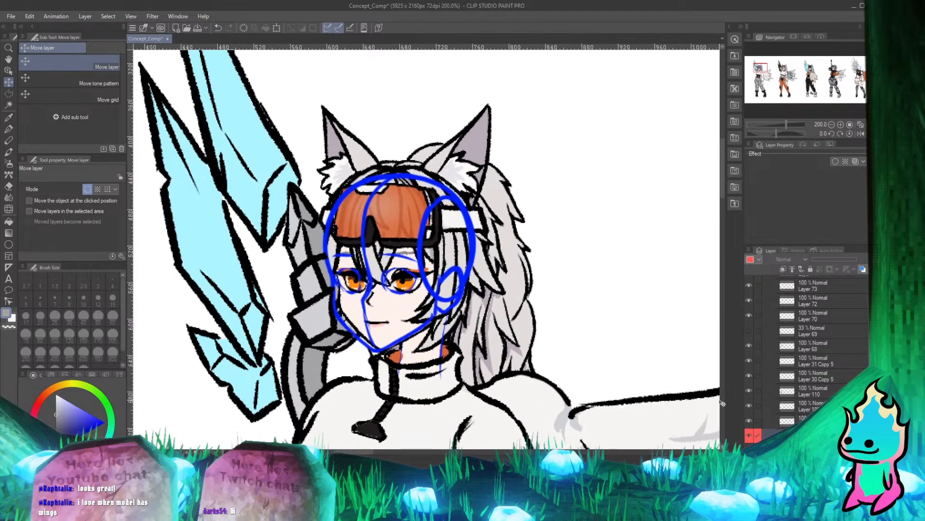
Toggle individual layers of the first character to find the blue head sketch, hiding Layer 31 Copy 5 and Layer 30 Copy 5.
click(748, 390)
click(748, 390)
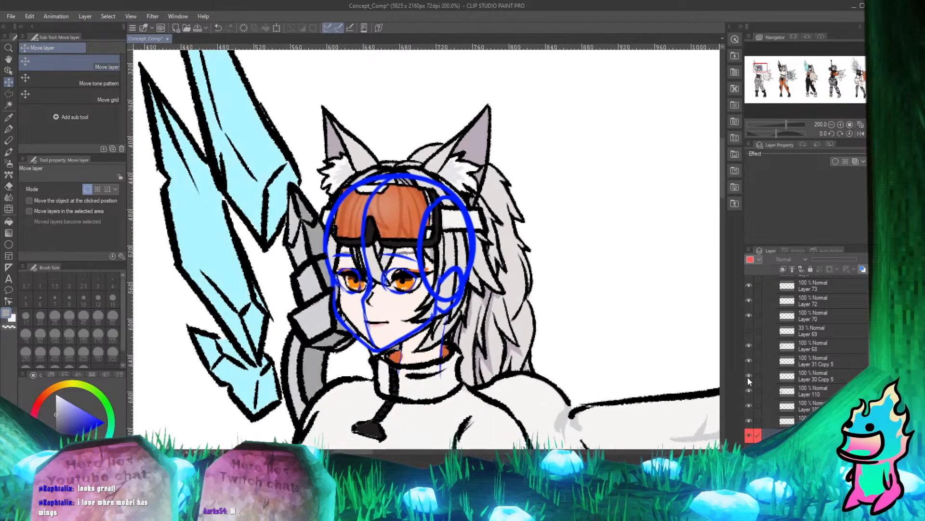
click(750, 390)
click(750, 390)
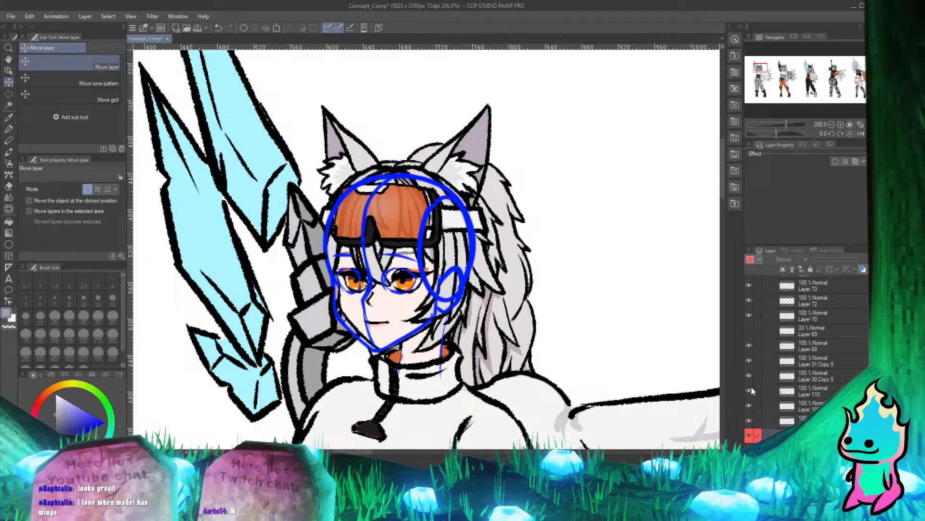
click(750, 390)
click(750, 390)
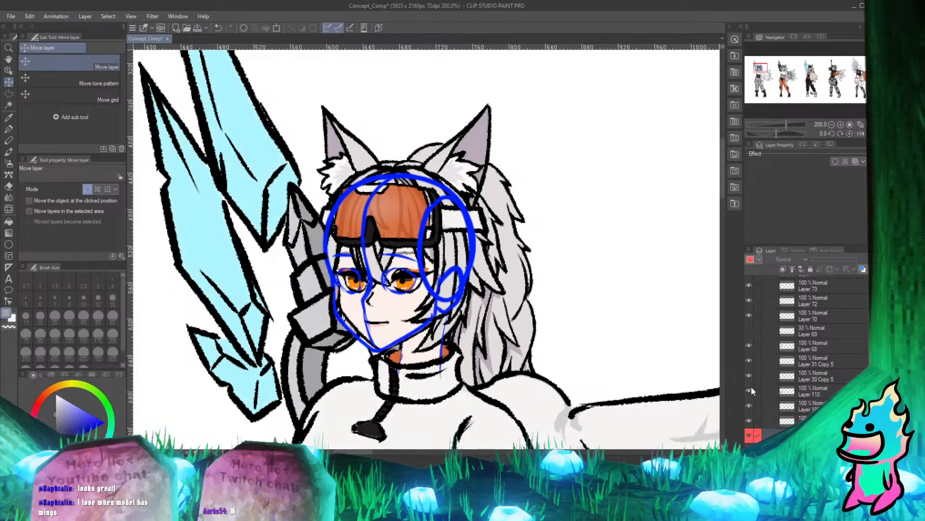
click(750, 390)
click(750, 390)
click(748, 360)
click(747, 359)
click(748, 359)
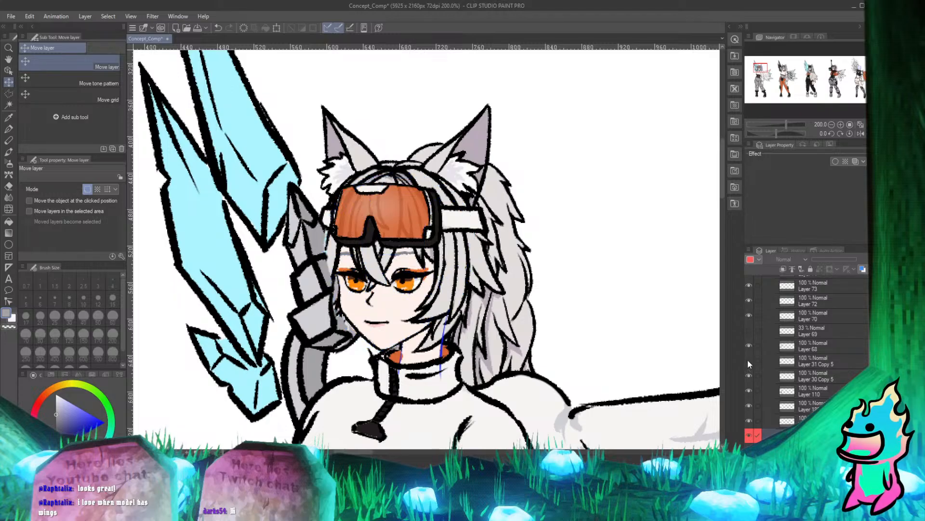
click(750, 345)
click(749, 345)
click(750, 375)
Delete the two hidden sketch layers, Layer 30 Copy 5 and Layer 31 Copy 5, from the first character's folder.
click(831, 380)
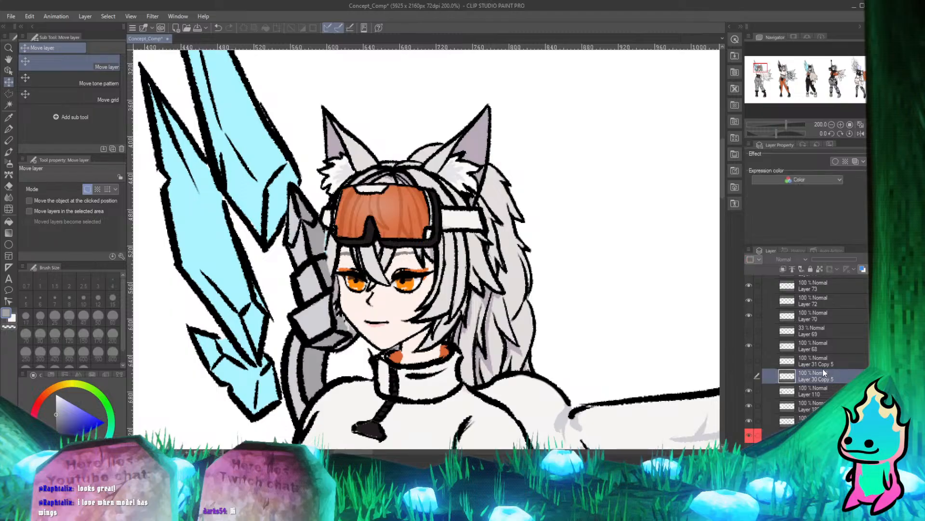
ctrl+click(823, 363)
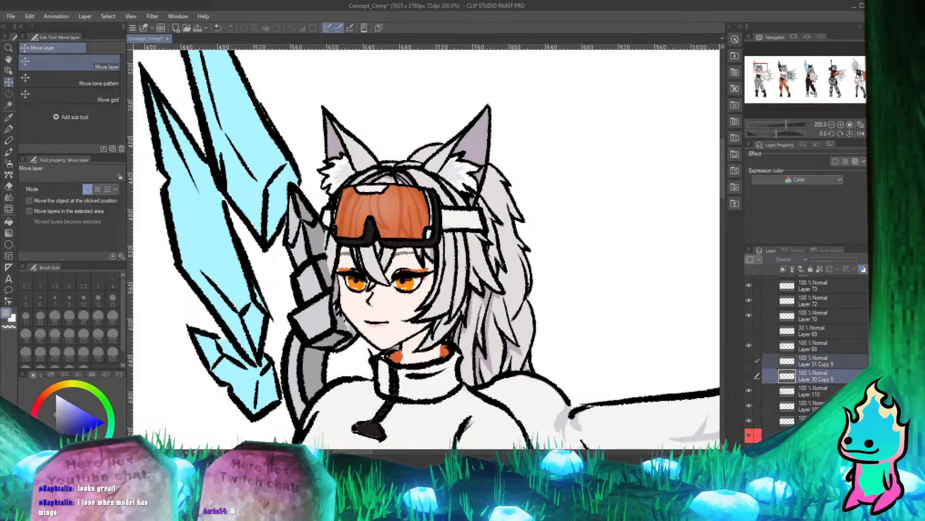
key(Delete)
click(428, 185)
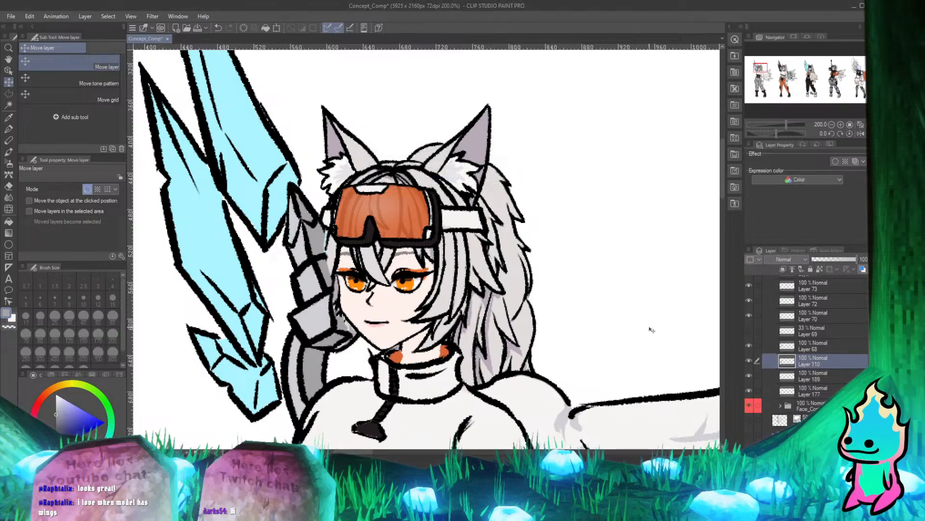
Toggle Layer 69 to check what it adds to the first character, and delete that layer.
scroll(482, 250, down, 5)
scroll(482, 251, down, 4)
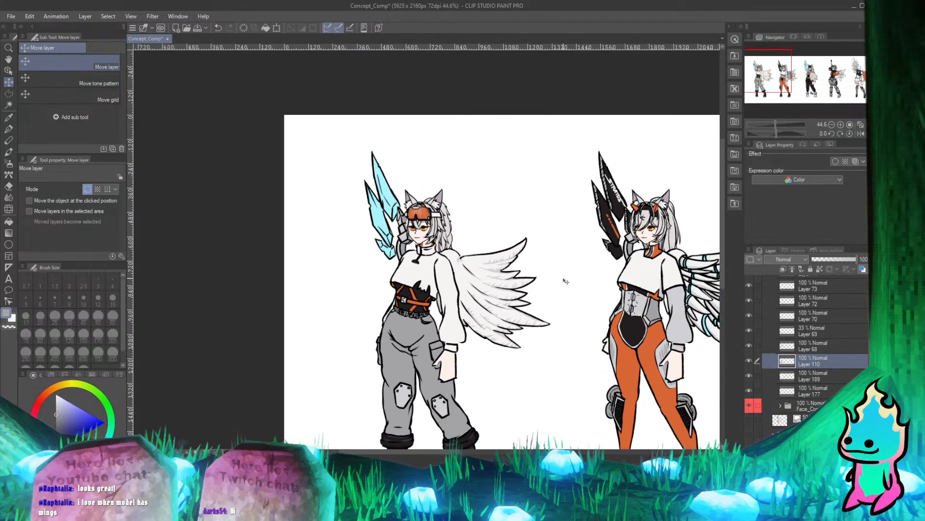
scroll(564, 279, down, 3)
scroll(564, 279, up, 2)
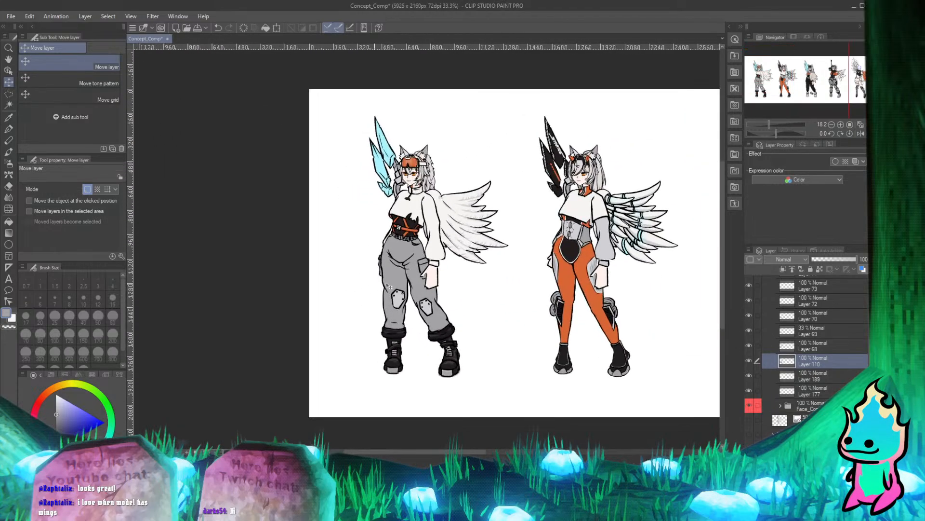
click(750, 330)
click(750, 331)
scroll(467, 356, up, 7)
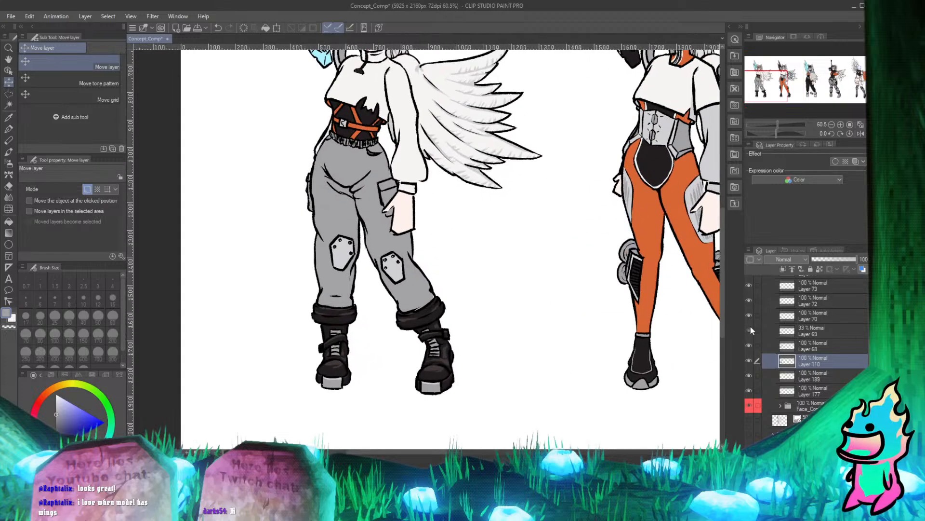
click(815, 331)
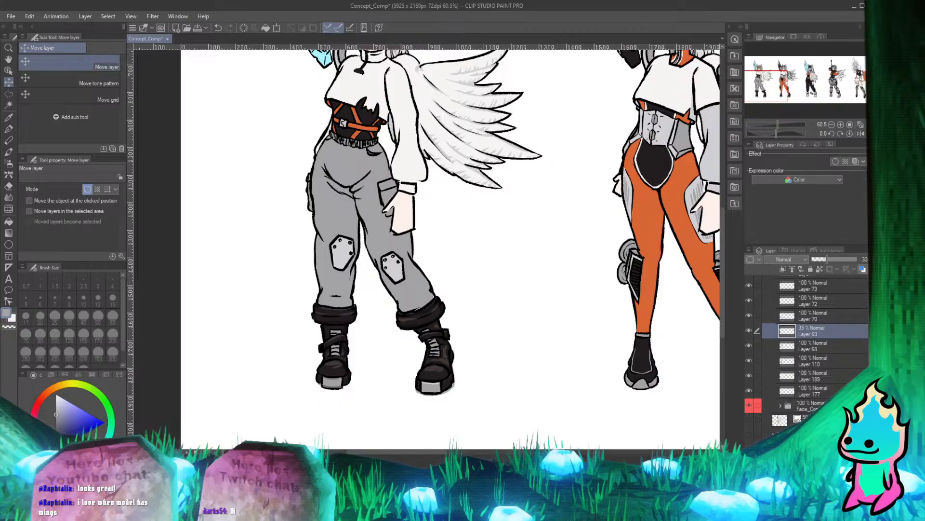
key(Delete)
click(430, 179)
scroll(431, 297, down, 1)
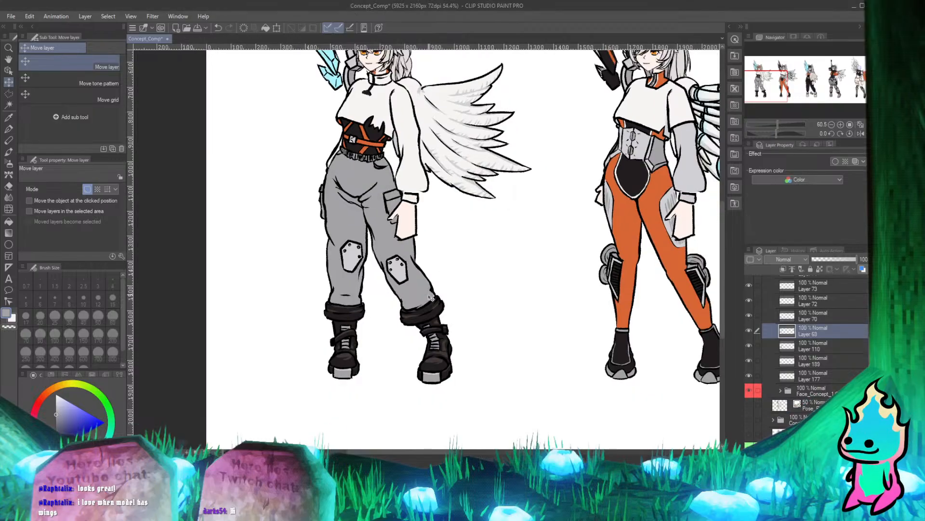
Examine the first character from boots to goggled head, checking where the head meets the collar, claw and crystal wing.
scroll(430, 297, down, 1)
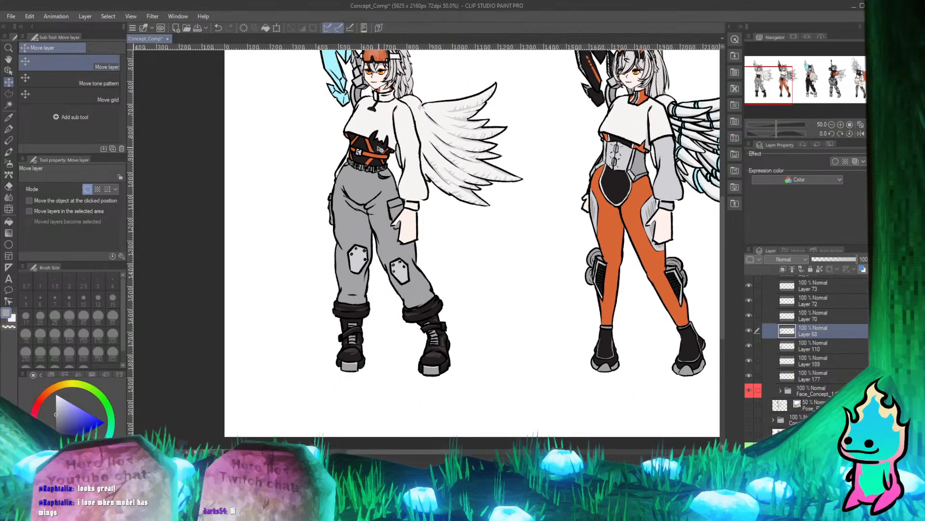
scroll(380, 150, up, 6)
scroll(401, 296, down, 9)
scroll(381, 229, up, 7)
scroll(449, 328, up, 2)
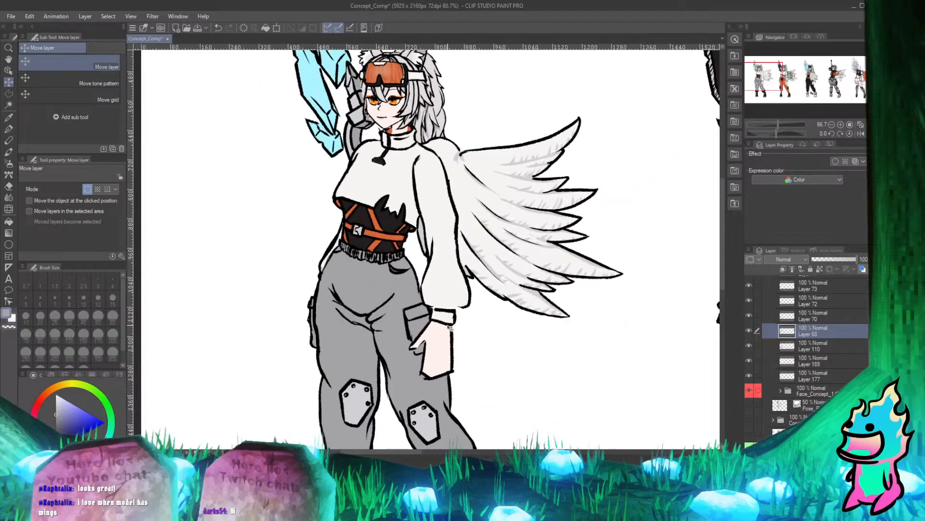
scroll(450, 328, up, 1)
scroll(493, 380, down, 4)
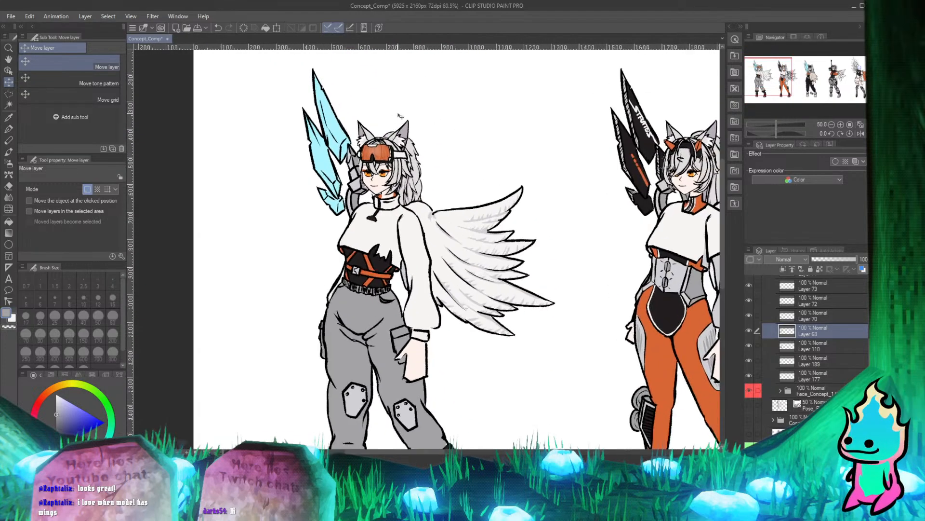
scroll(377, 270, up, 6)
scroll(377, 271, down, 2)
scroll(378, 271, up, 3)
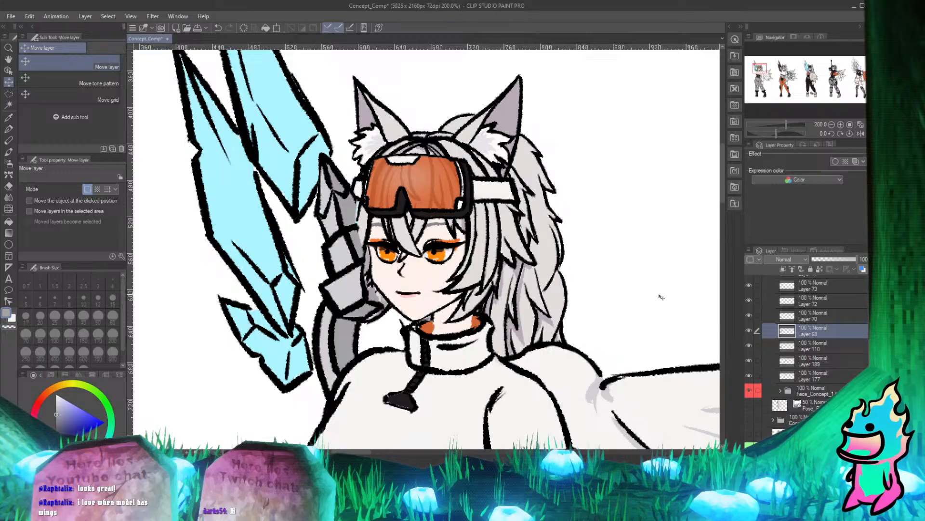
scroll(383, 229, down, 3)
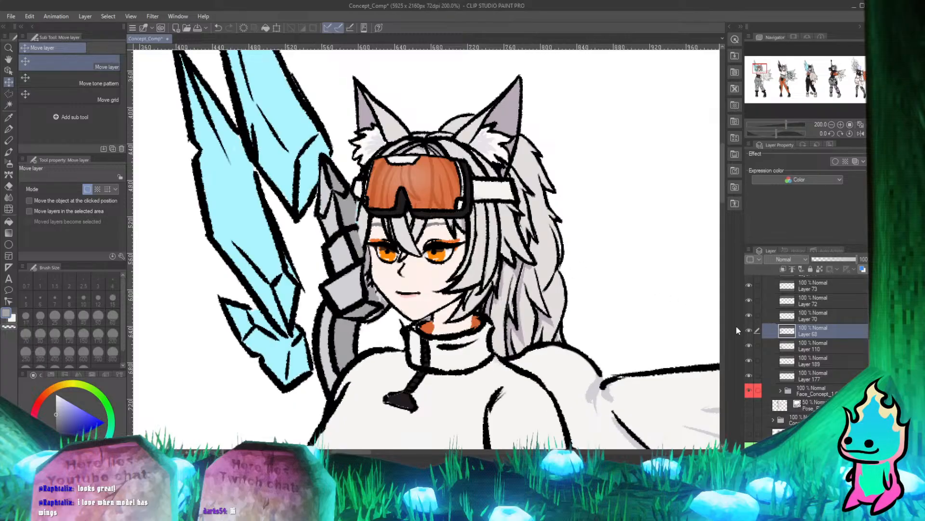
scroll(384, 232, up, 3)
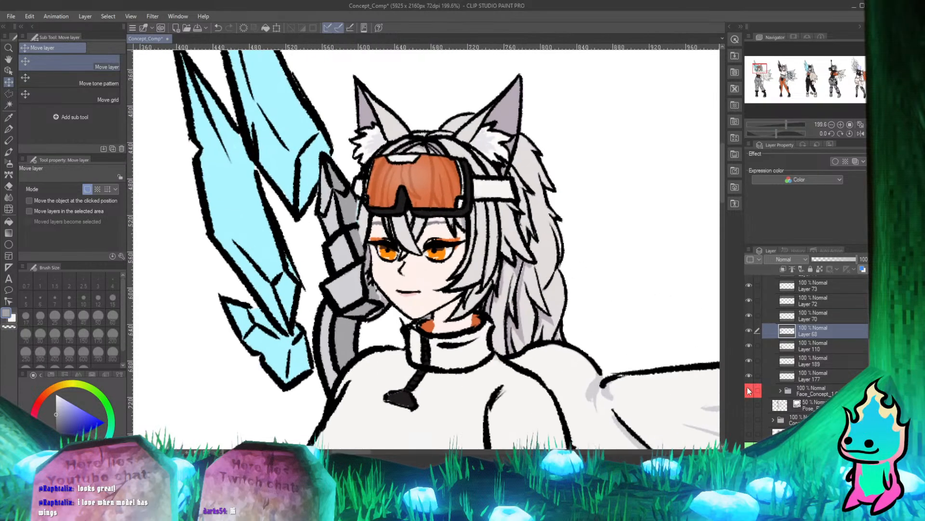
scroll(397, 137, down, 5)
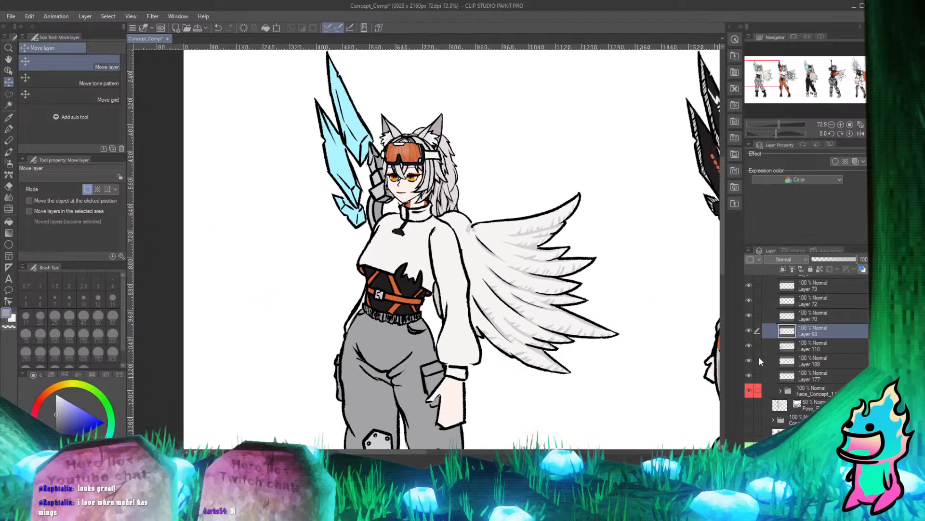
Toggle Layer 110 repeatedly to check which coloring it holds on the first character.
click(747, 357)
click(747, 344)
click(747, 344)
click(747, 344)
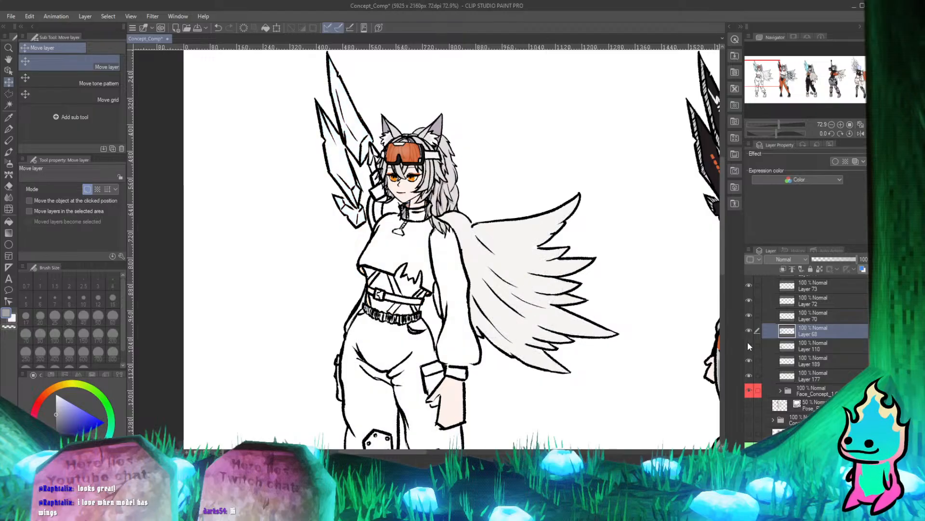
click(747, 344)
click(748, 344)
click(748, 344)
click(748, 344)
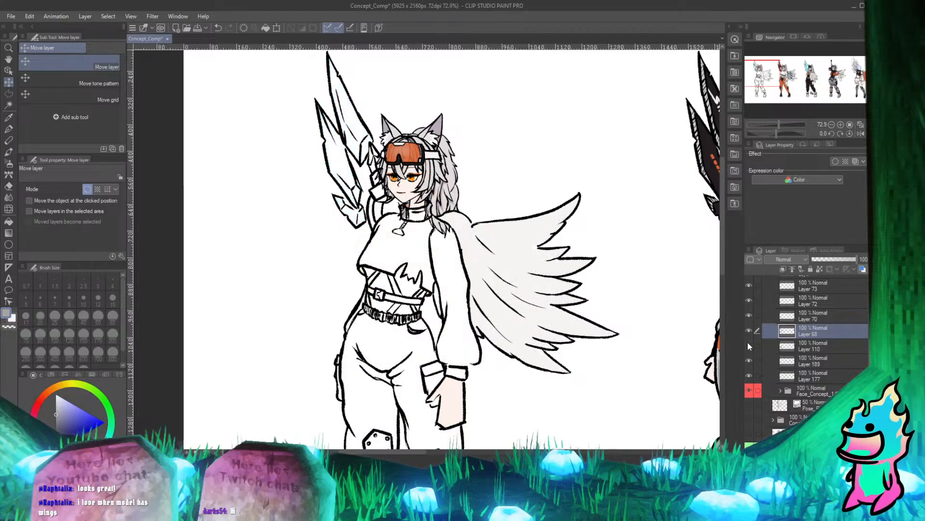
click(747, 344)
click(749, 345)
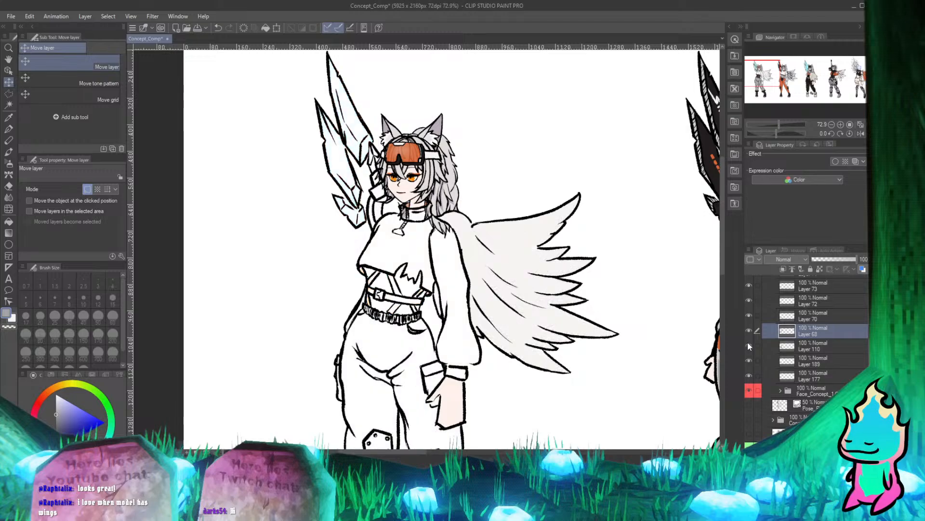
click(749, 345)
click(748, 345)
click(749, 345)
click(749, 345)
Toggle Layer 68 to check which line art it holds, leaving Layer 68 and Layer 110 both visible.
click(749, 337)
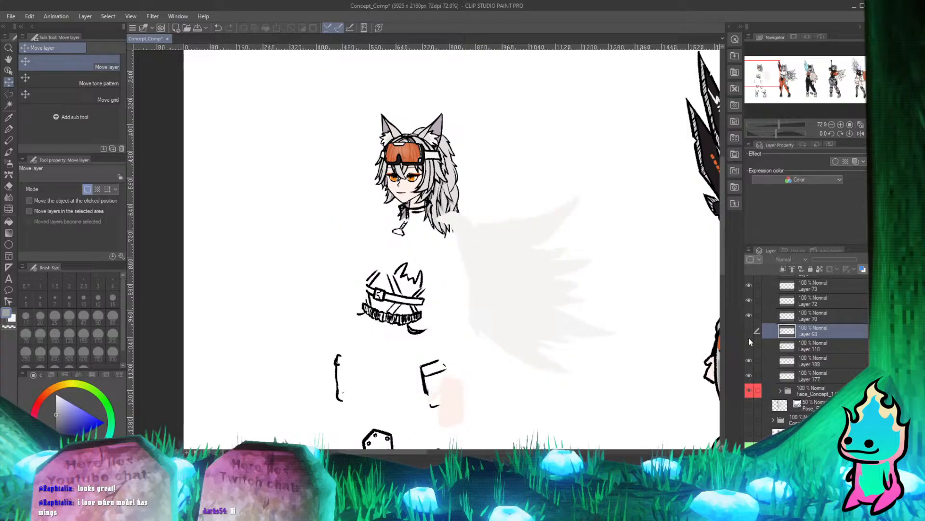
click(749, 333)
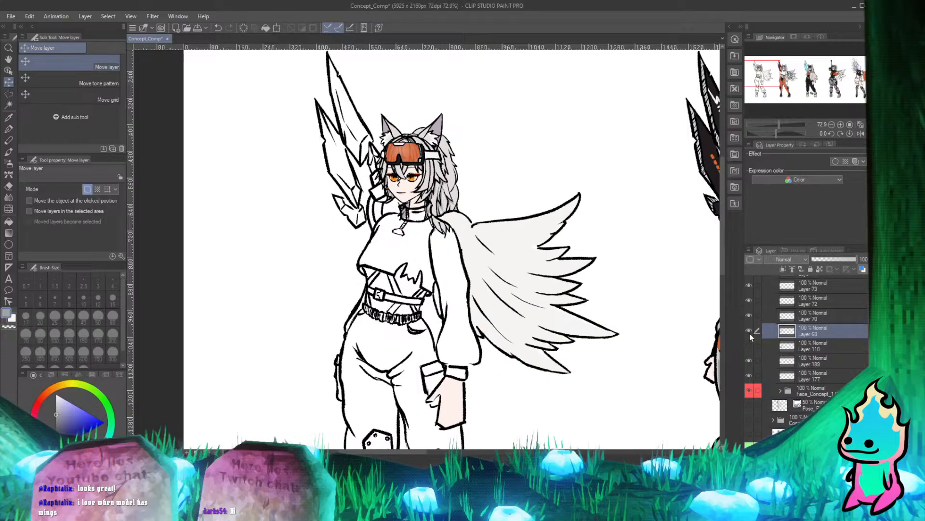
click(750, 333)
click(750, 334)
click(750, 345)
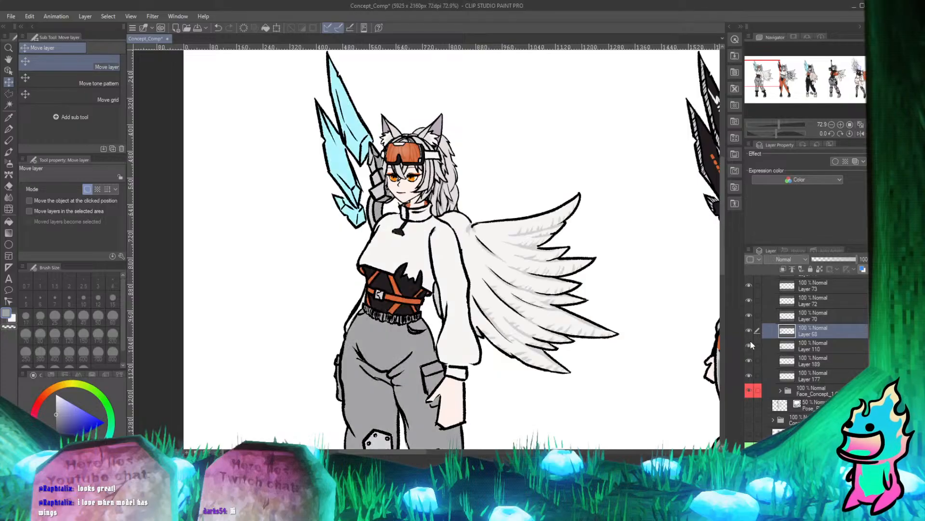
Duplicate Layer 68 and Layer 110 and place the copies directly below the Face_Concept_1 folder, inside the first character's folder.
click(809, 345)
scroll(390, 151, up, 2)
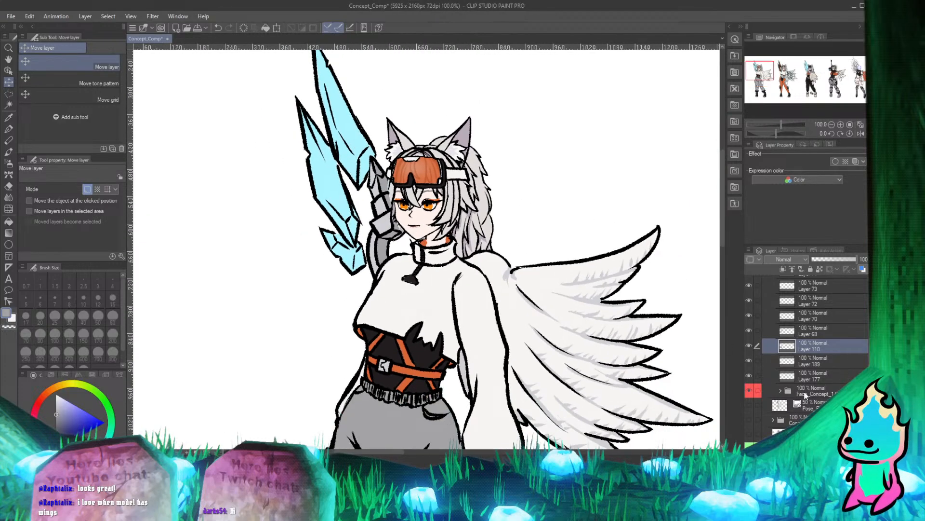
click(805, 394)
click(750, 343)
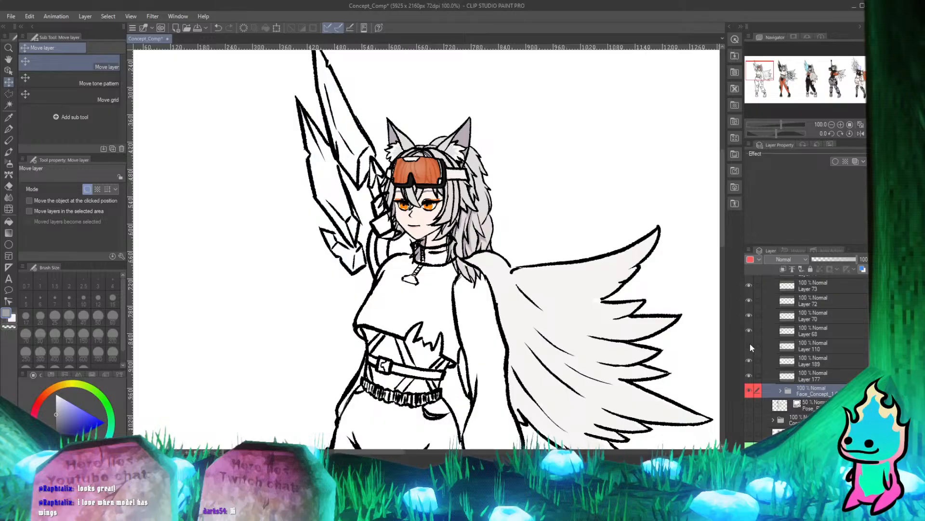
click(750, 343)
click(753, 331)
click(753, 331)
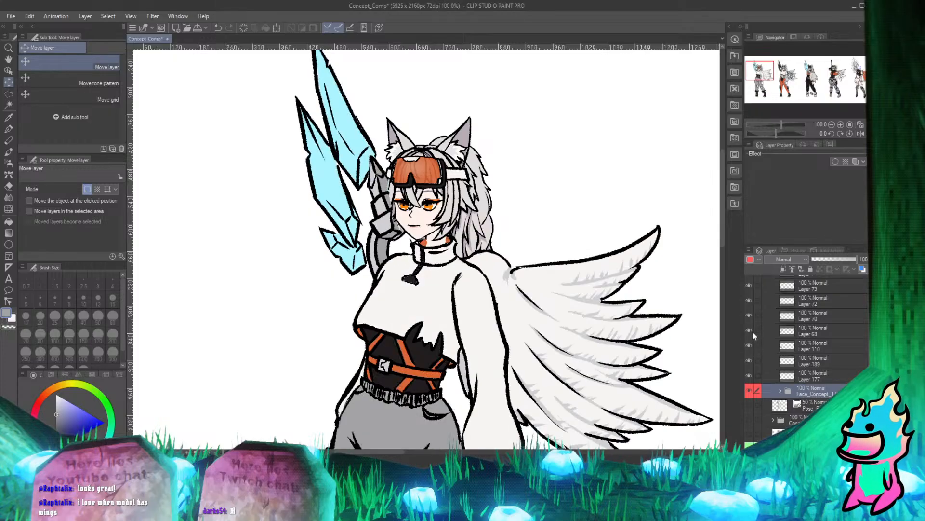
click(822, 336)
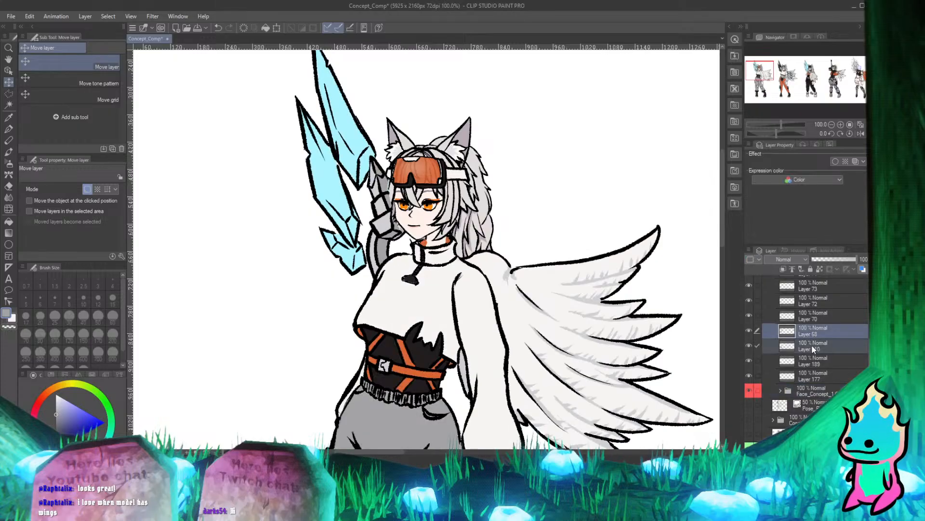
drag(811, 344, 794, 401)
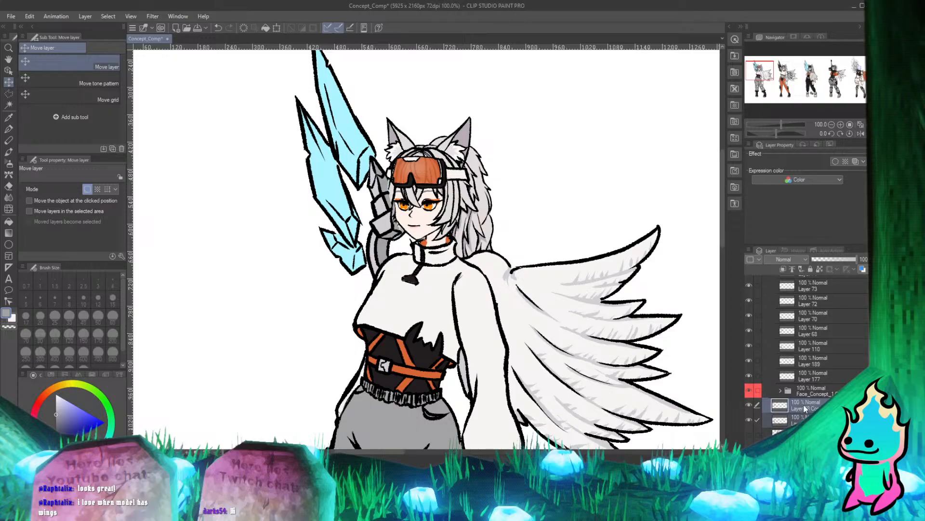
drag(810, 401, 814, 395)
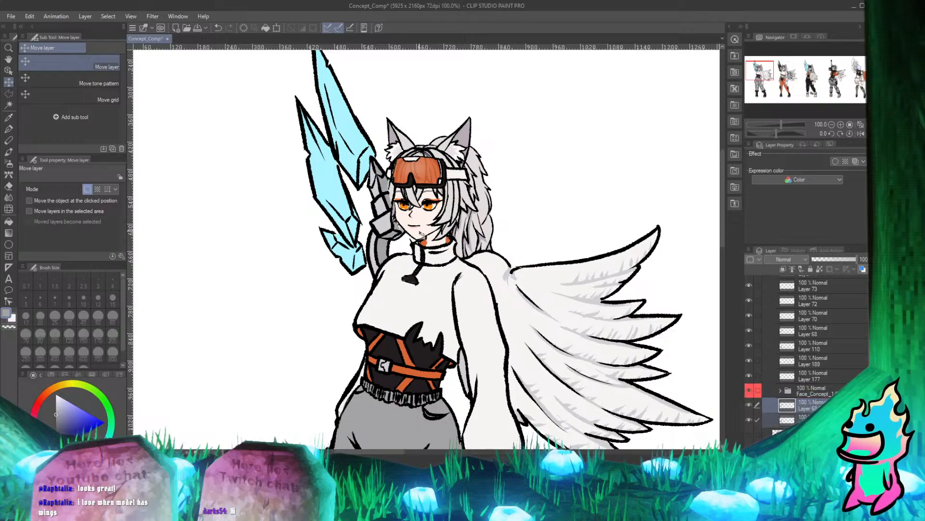
Erase the claw coloring on Layer 110 where it covers the first character's side hair, using the hard eraser.
scroll(421, 235, up, 5)
click(9, 129)
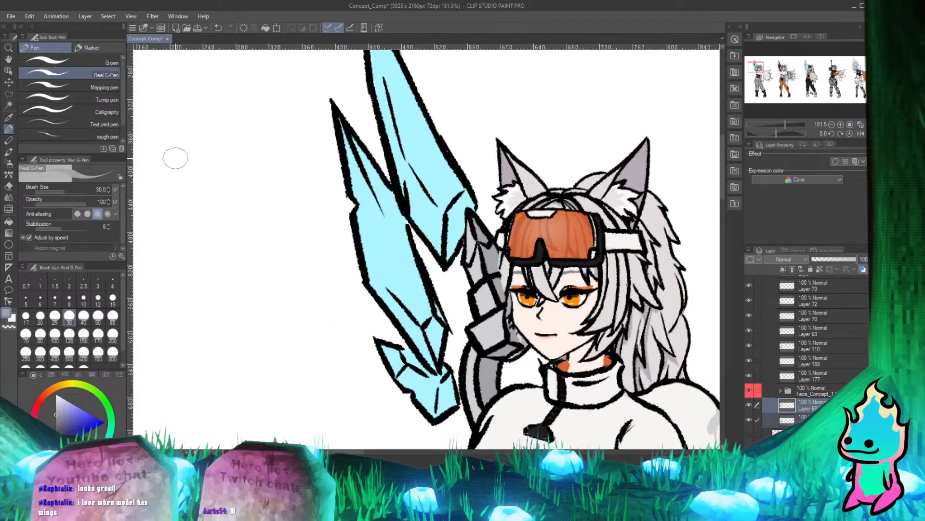
scroll(328, 193, down, 6)
scroll(496, 243, up, 7)
scroll(463, 237, up, 3)
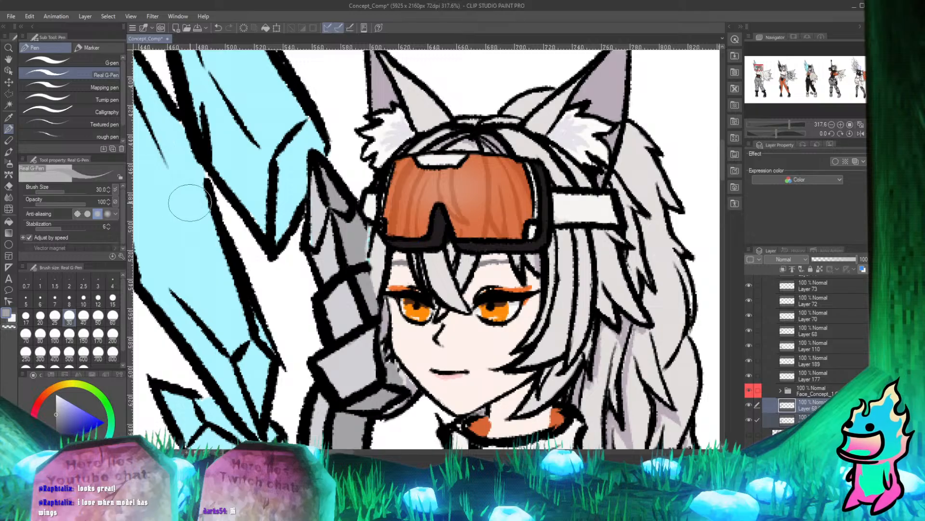
key(e)
key(p)
click(821, 345)
key(e)
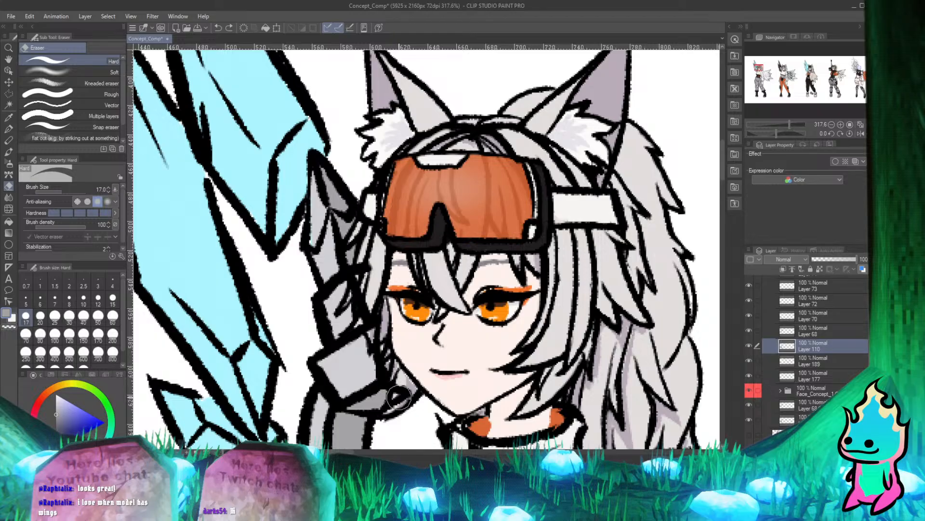
key(p)
Try to erase the leftover claw fragments over the side hair, working on Layer 110, its copy and Layer 68.
scroll(363, 253, down, 5)
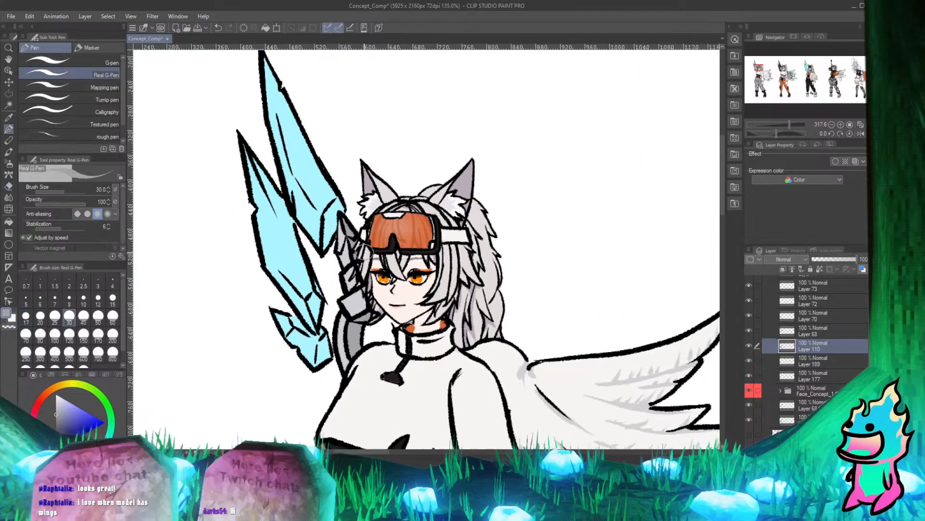
scroll(364, 251, up, 2)
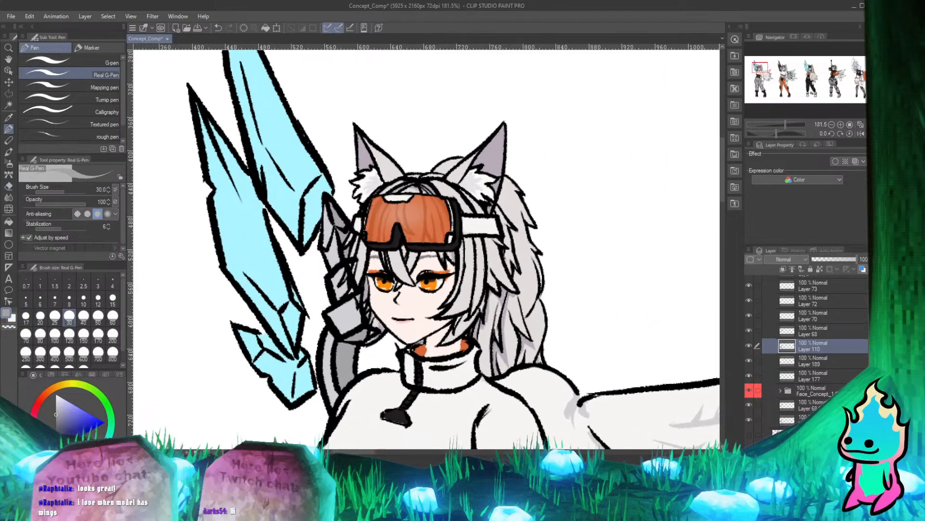
click(815, 420)
scroll(441, 255, up, 3)
key(e)
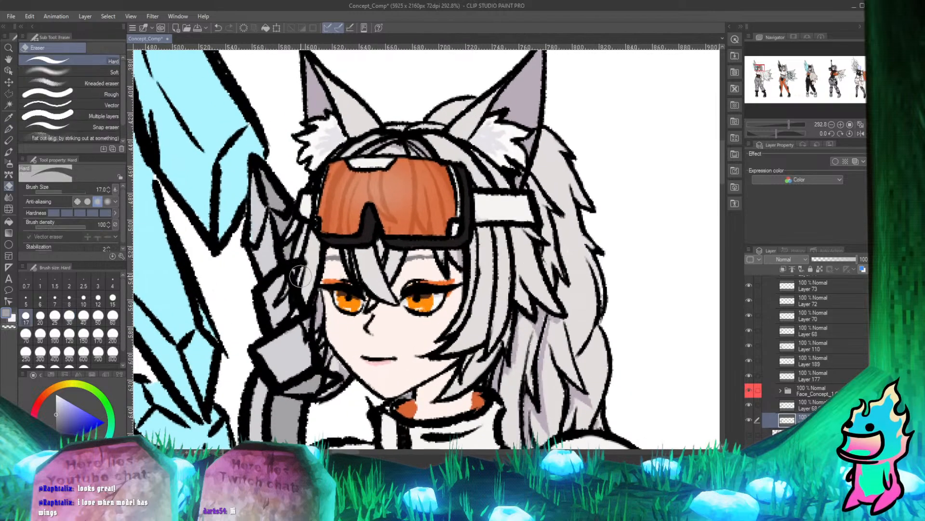
key(p)
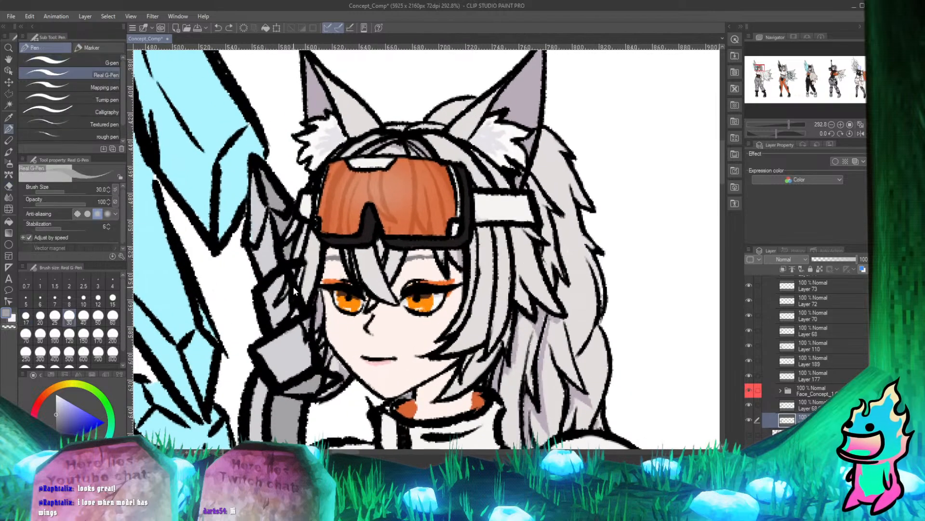
click(819, 345)
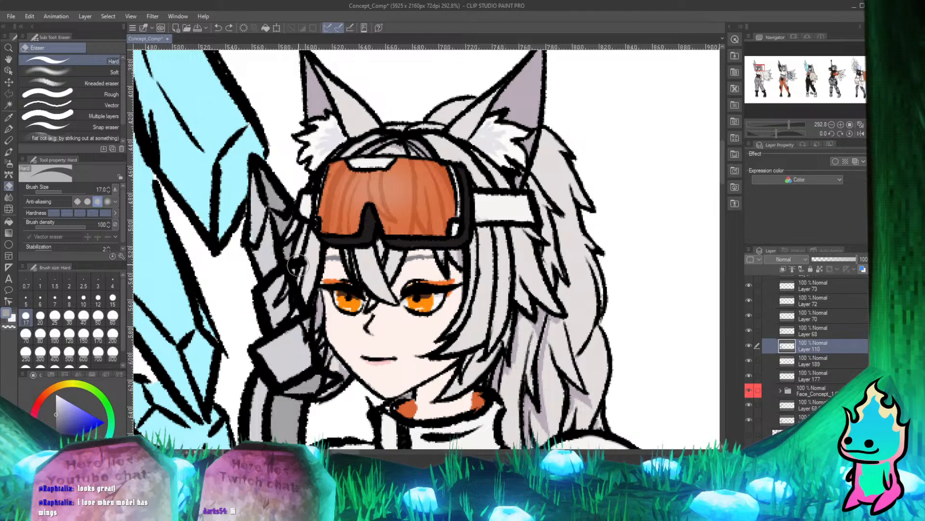
click(830, 331)
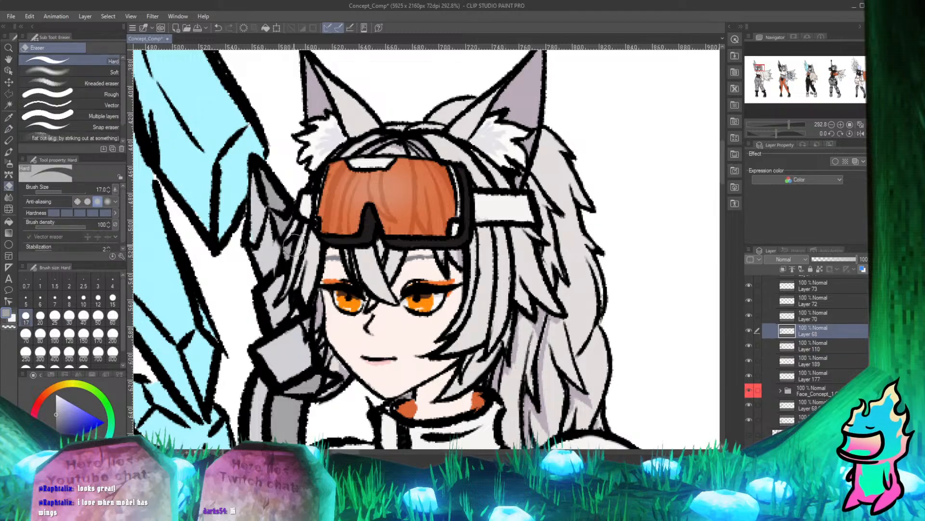
key(e)
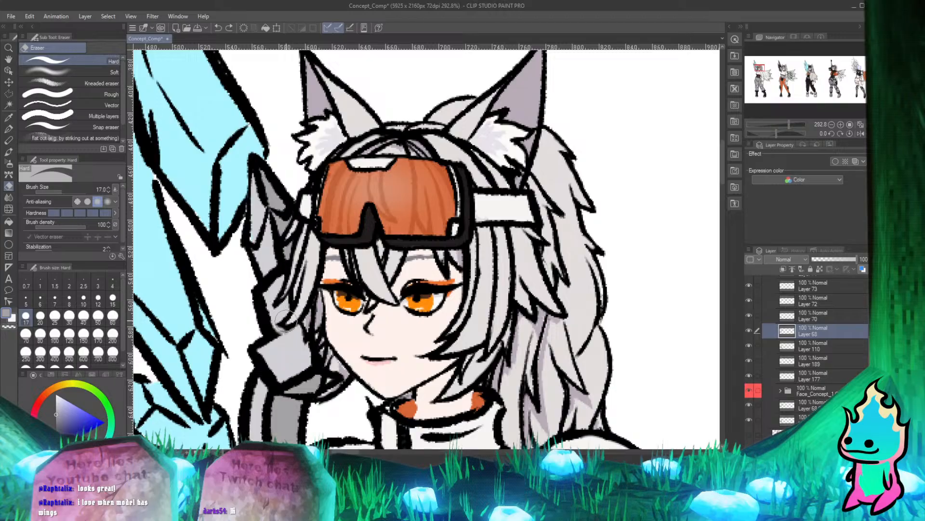
key(p)
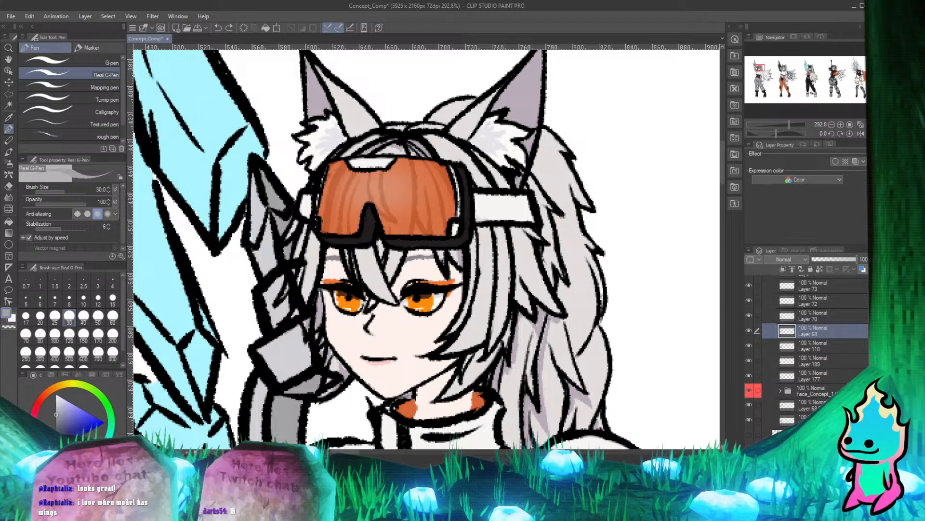
Undo and redo the last erasures to compare the claw with and without the part covering the hair.
key(ctrl+z)
key(ctrl+z)
key(ctrl+z)
key(ctrl+y)
key(ctrl+y)
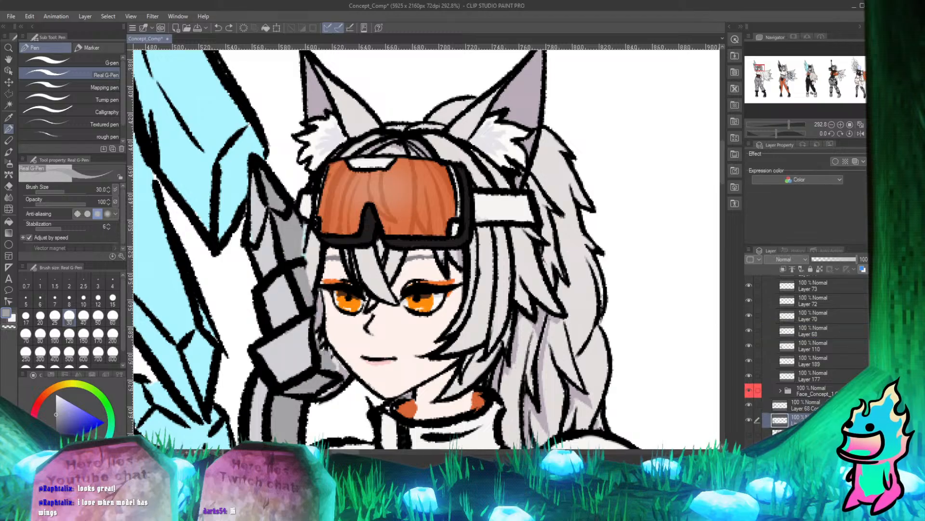
key(ctrl+y)
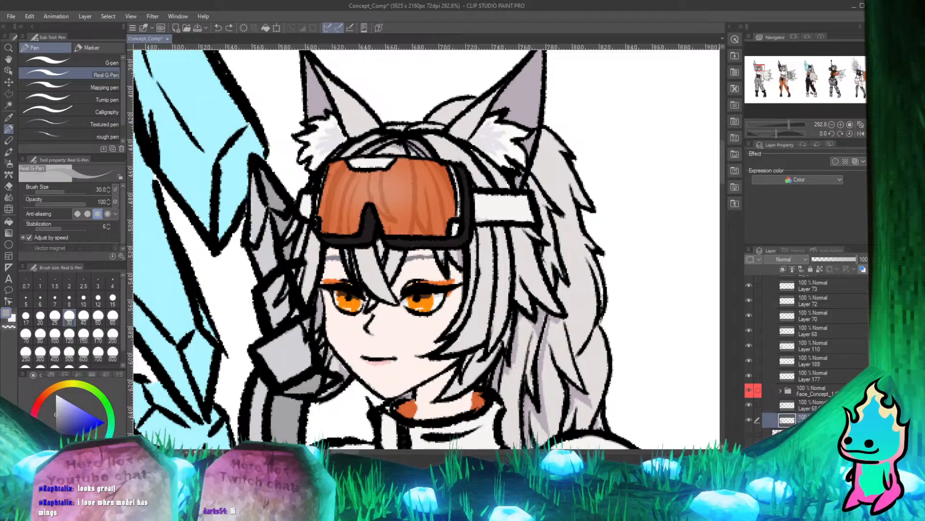
Select the copy of Layer 68 and toggle Layer 68 and Layer 110 to check what each contributes around the claw.
click(795, 406)
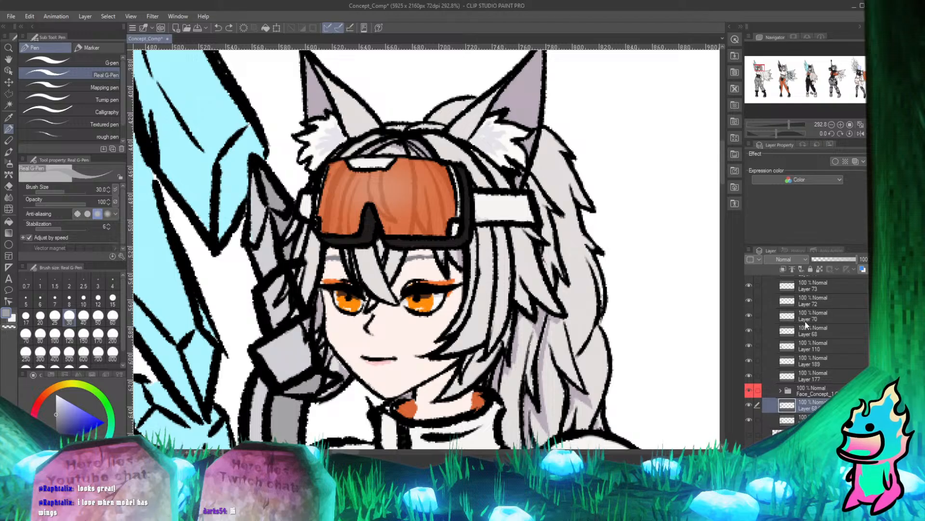
click(749, 331)
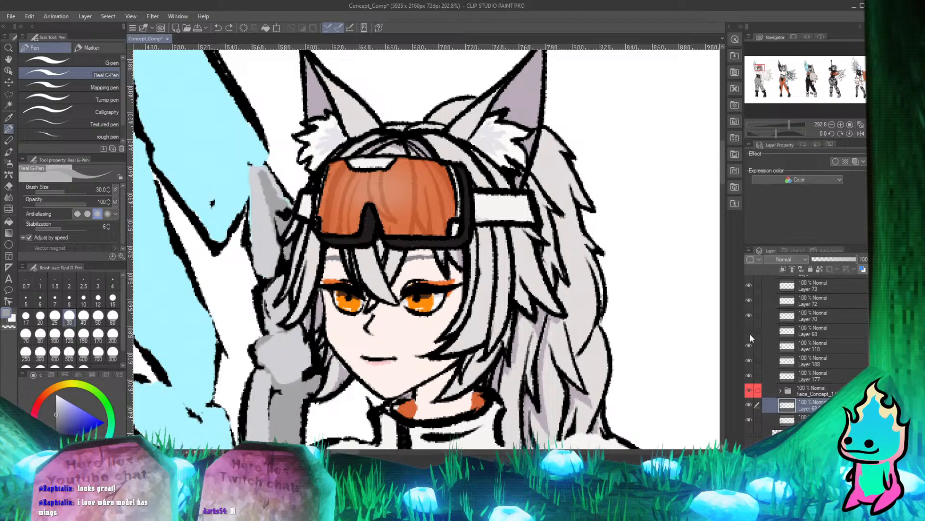
click(750, 345)
click(750, 345)
click(749, 332)
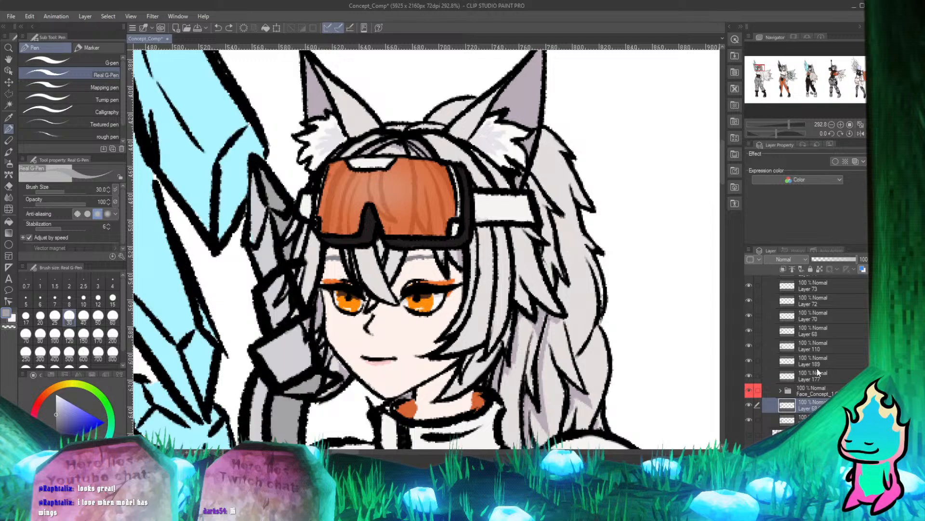
Select Layer 68 and toggle it and Layer 110 to compare the first character's line art and coloring around the claw.
click(830, 328)
click(750, 330)
click(750, 330)
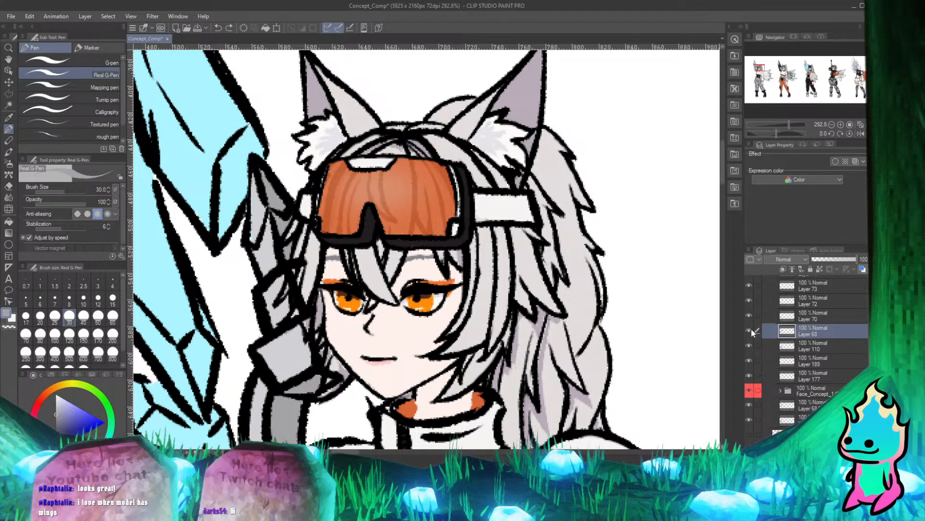
click(750, 329)
click(750, 329)
click(749, 332)
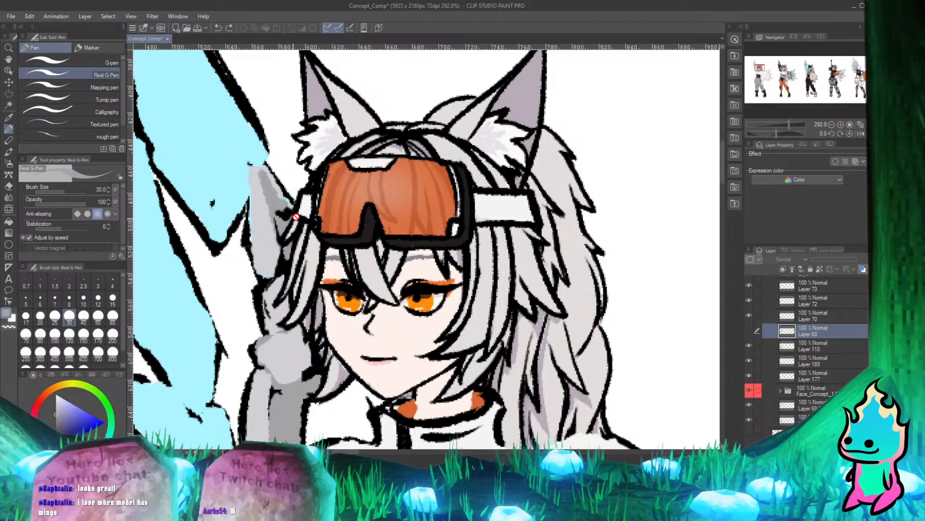
scroll(298, 184, down, 3)
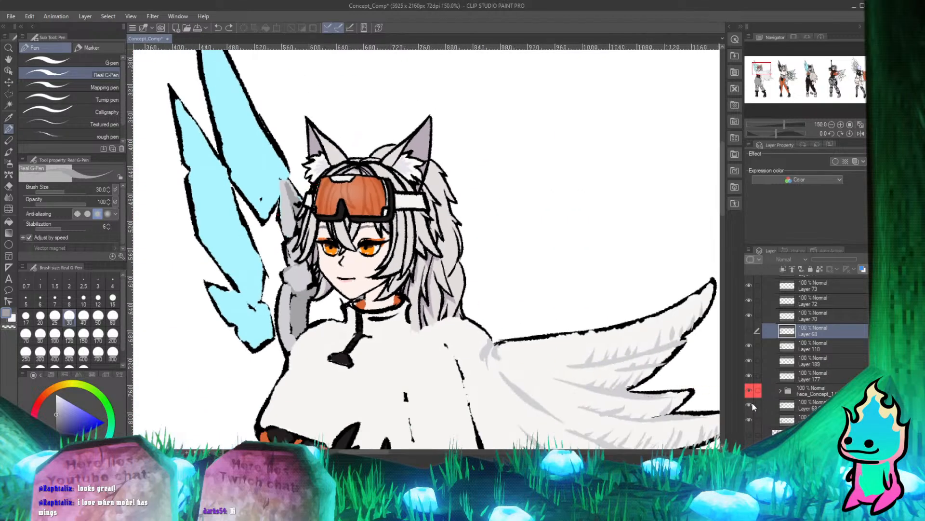
click(748, 341)
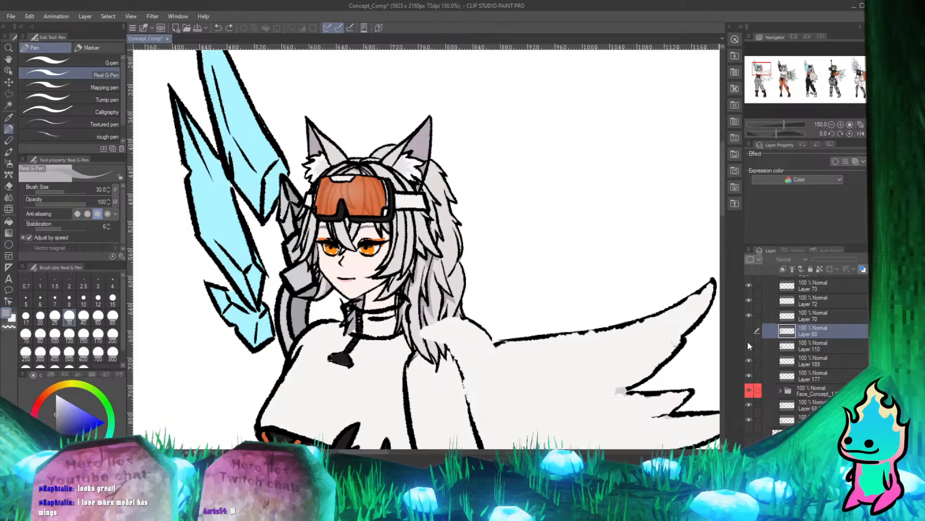
click(748, 343)
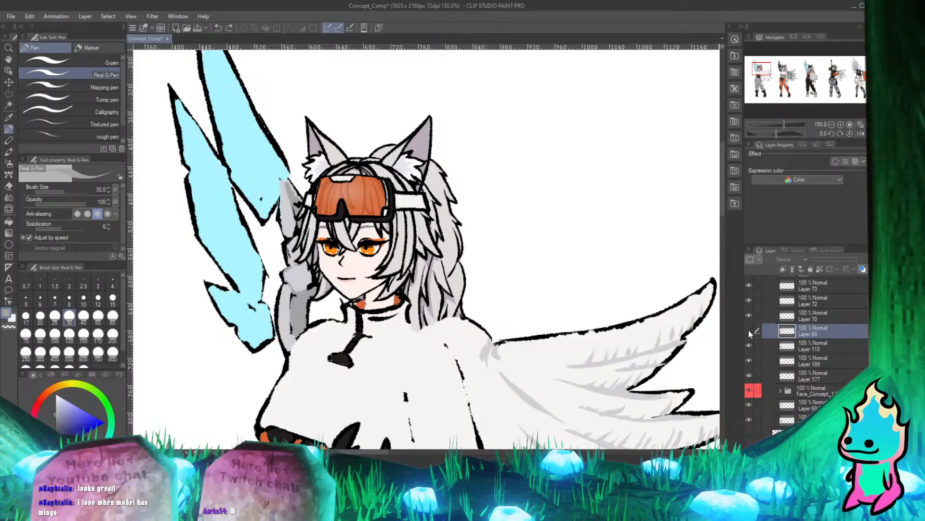
click(748, 330)
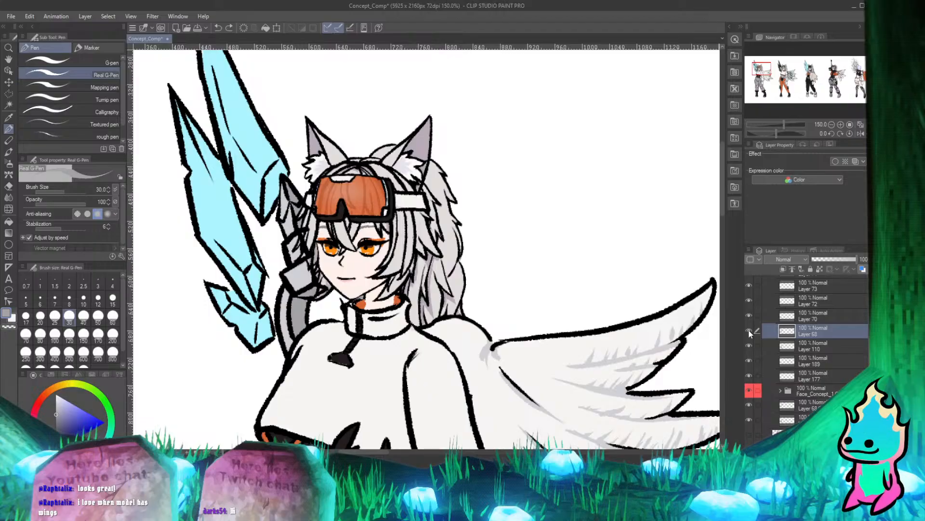
Erase the claw outlines on Layer 68 that cross the first character's side hair below the goggles, using the hard eraser.
scroll(307, 197, up, 5)
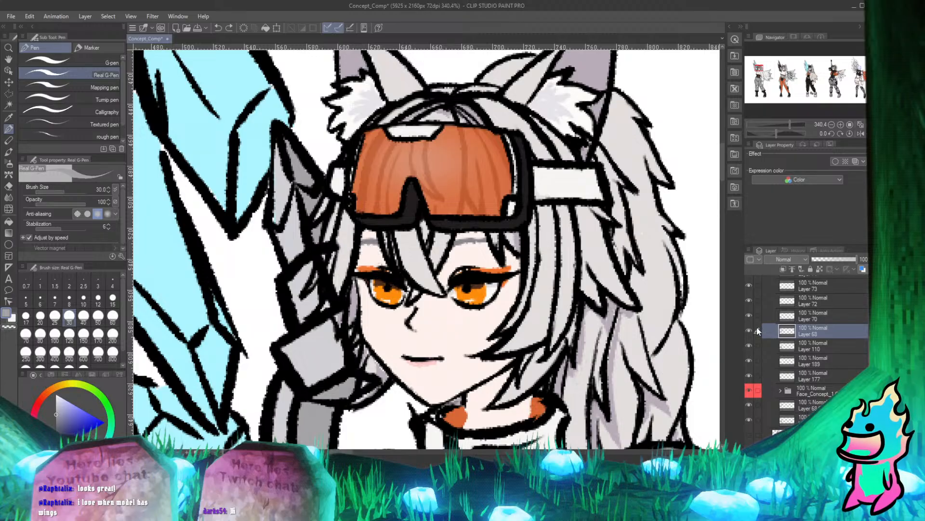
scroll(340, 220, up, 3)
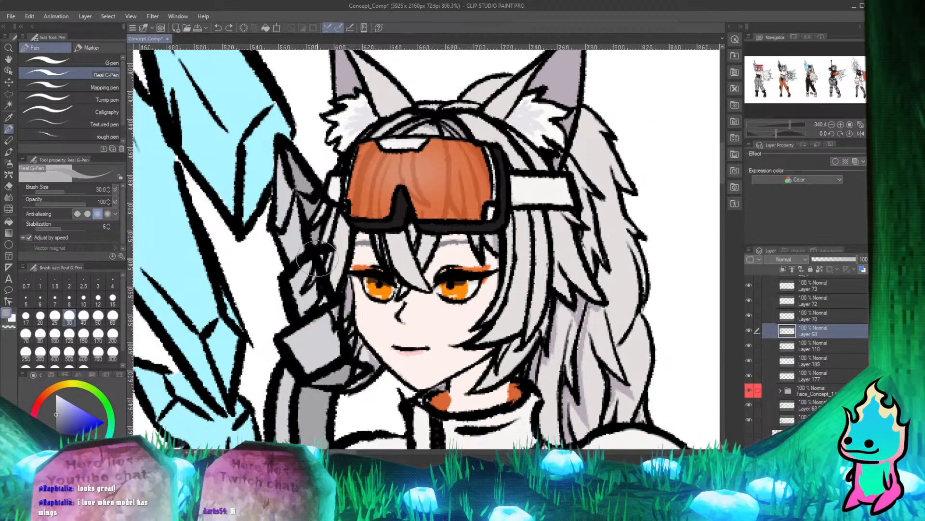
key(e)
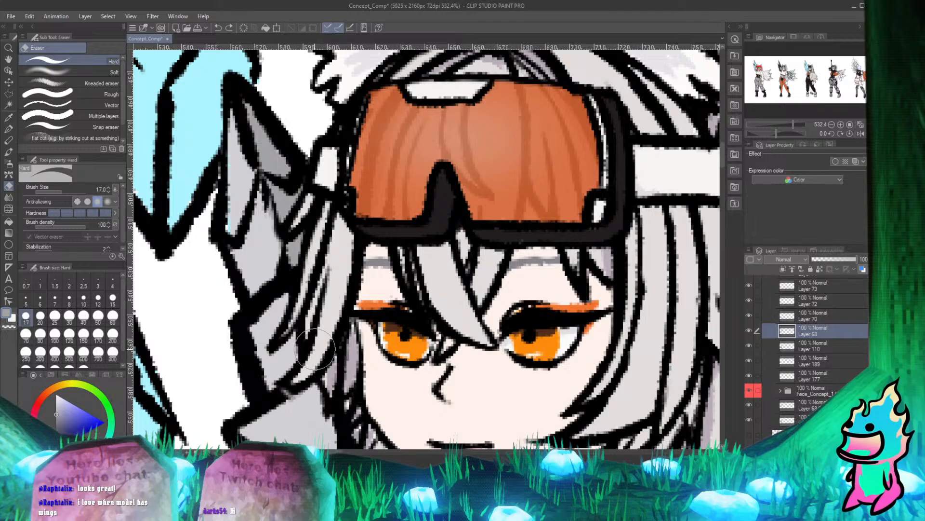
key(p)
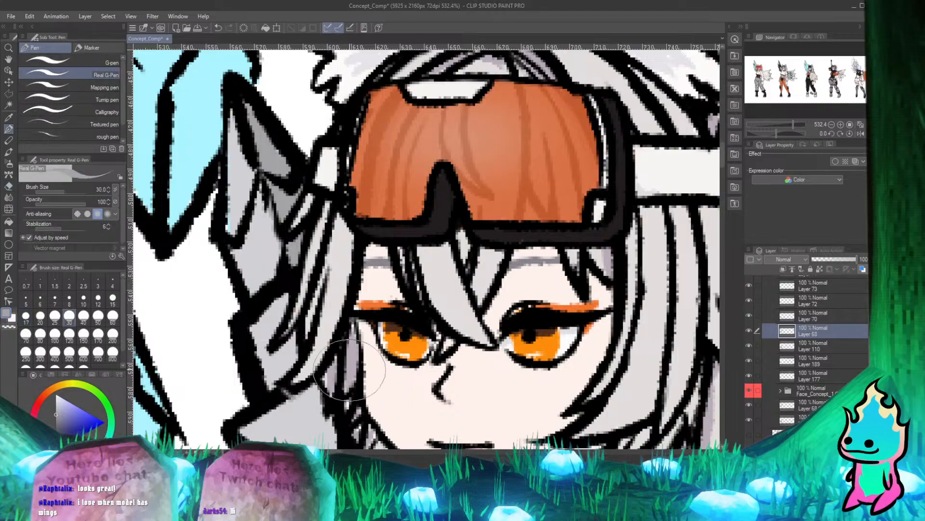
scroll(289, 231, down, 5)
scroll(288, 231, up, 3)
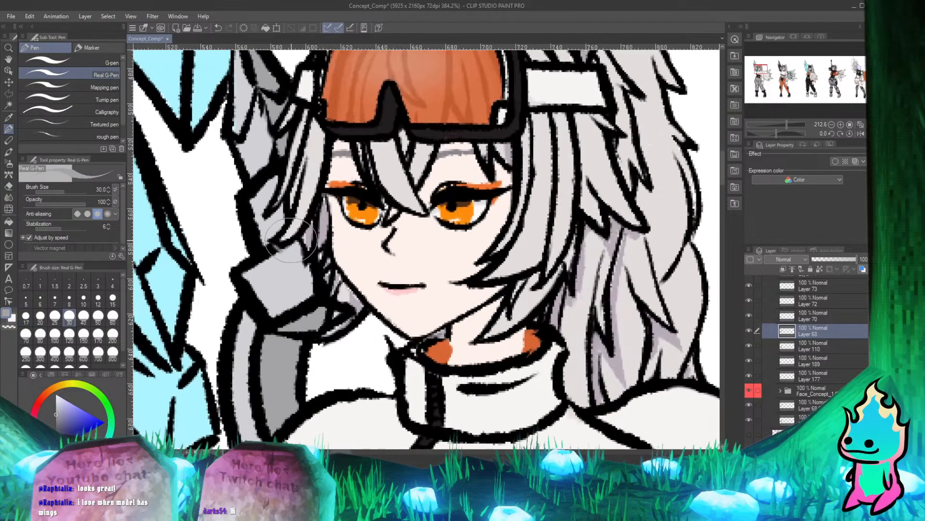
Erase the claw line work on Layer 68 that overlaps the lower hair strand beside the first character's jaw.
key(e)
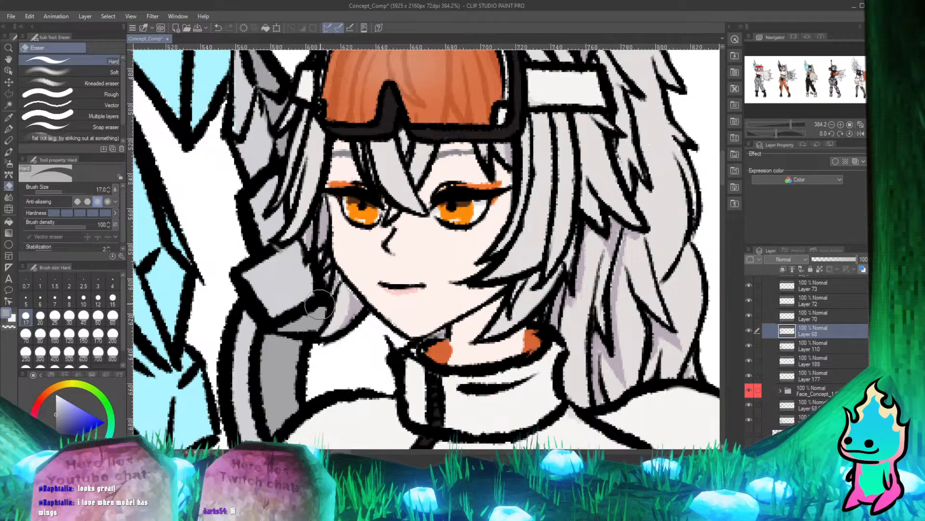
key(p)
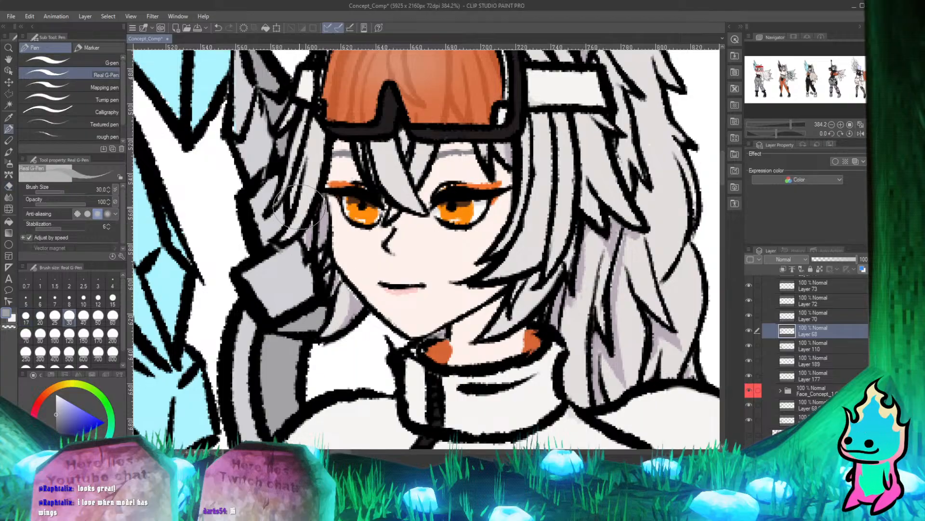
scroll(333, 158, down, 4)
scroll(488, 292, up, 4)
scroll(465, 285, down, 3)
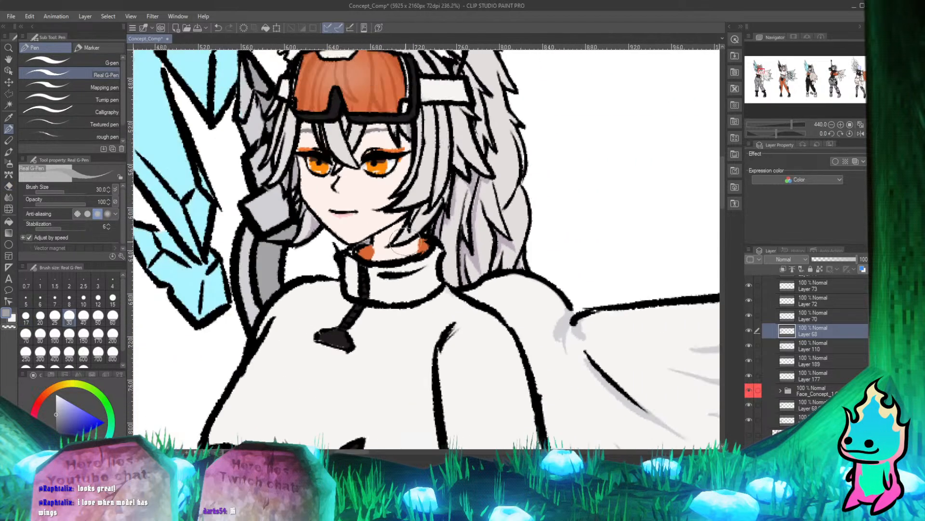
scroll(339, 222, up, 3)
Select Layer 110 and clean up the coloring beside the first character's neck inside the collar with the hard eraser.
click(821, 348)
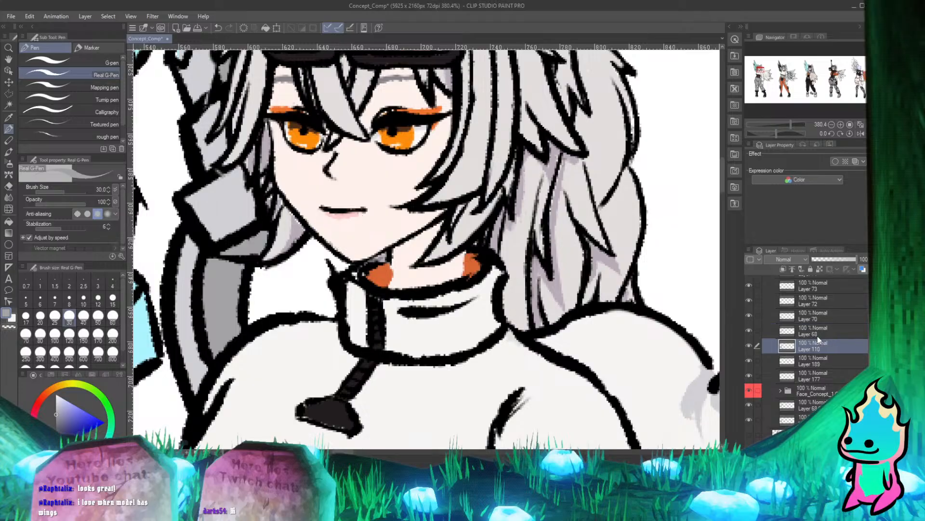
key(e)
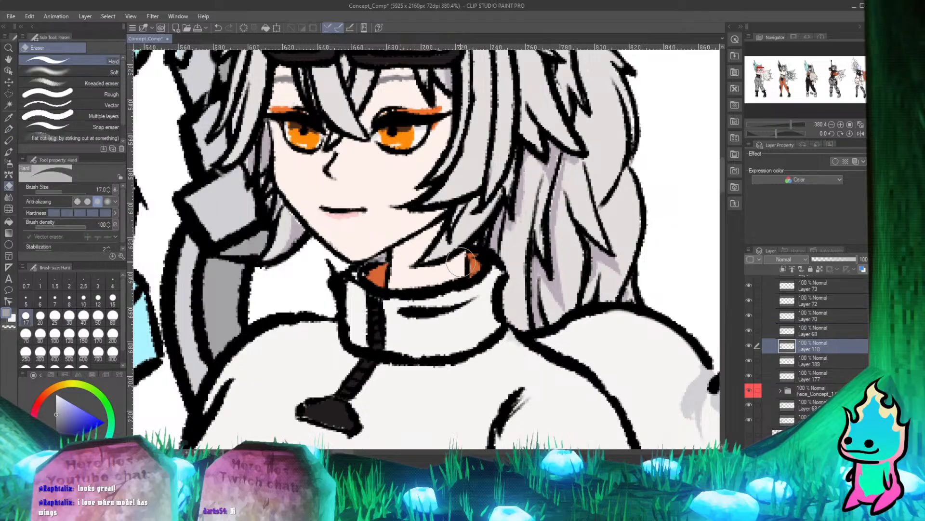
key(p)
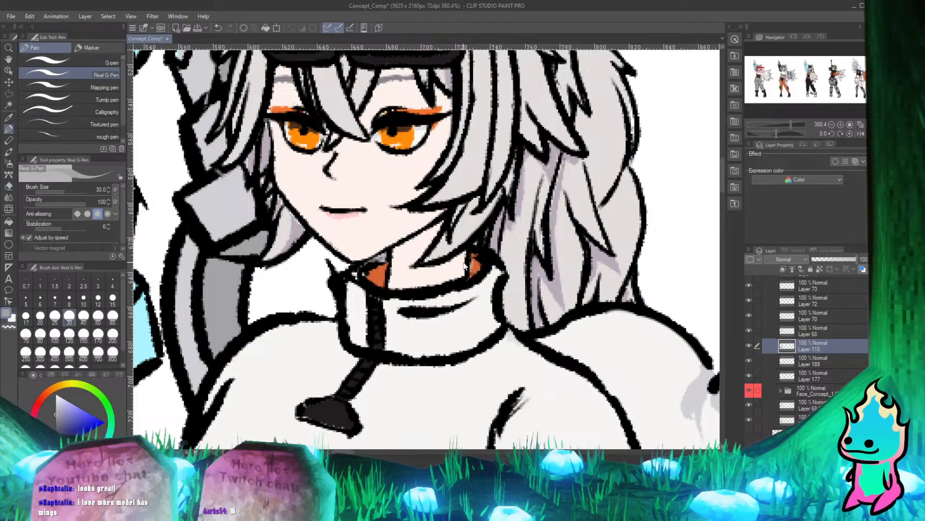
key(e)
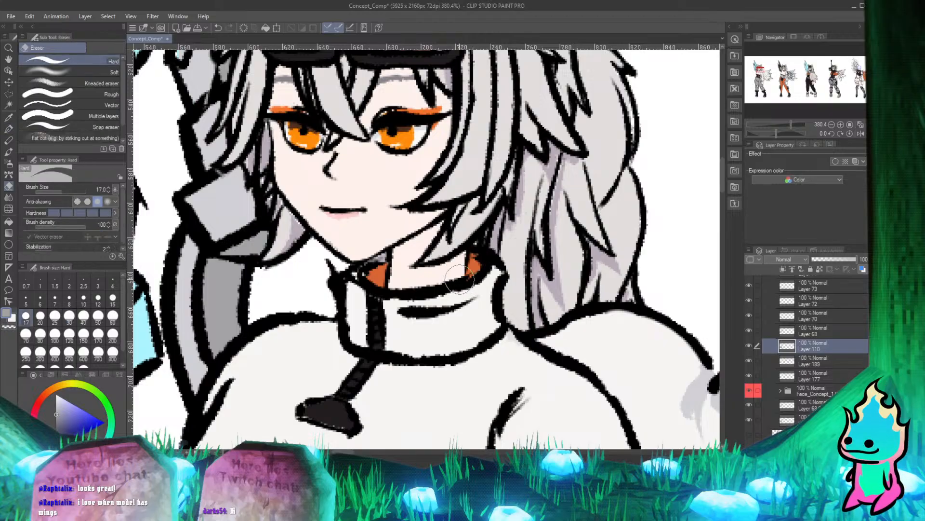
key(p)
scroll(462, 266, down, 3)
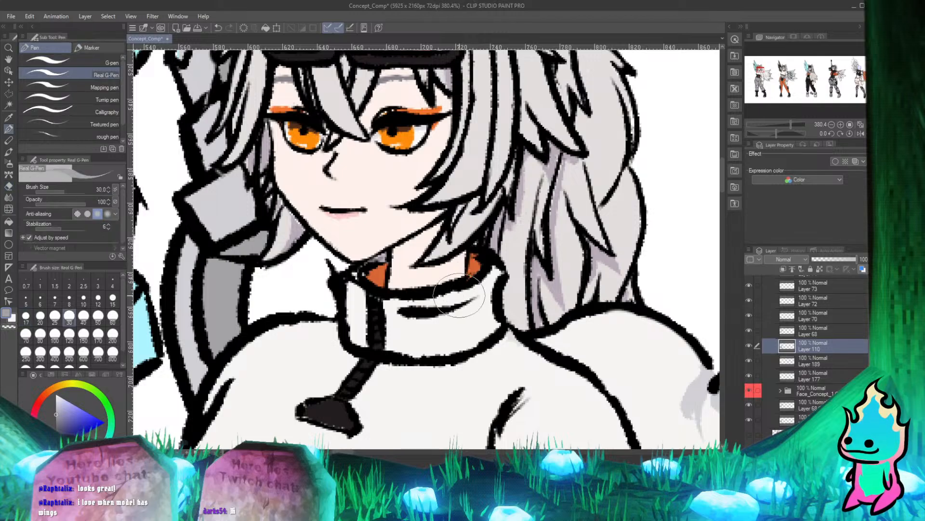
Clean up the claw on Layer 110 where it meets the side hair just below the goggle strap.
scroll(309, 193, down, 4)
scroll(308, 192, up, 4)
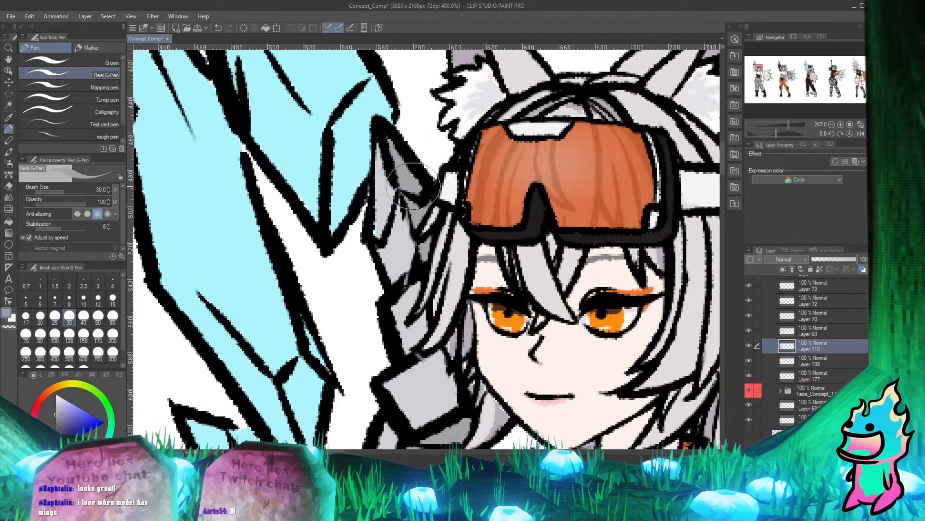
scroll(434, 207, down, 2)
scroll(446, 211, up, 2)
key(e)
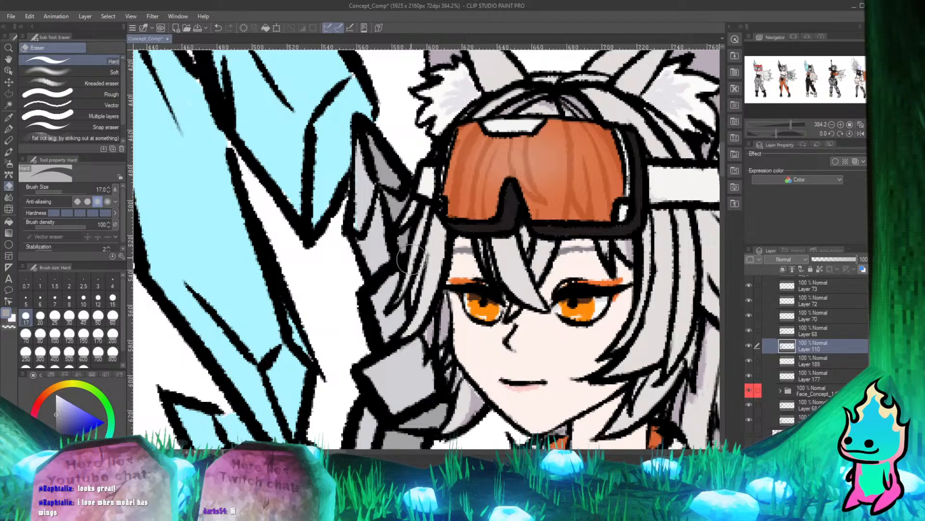
key(p)
scroll(398, 245, down, 6)
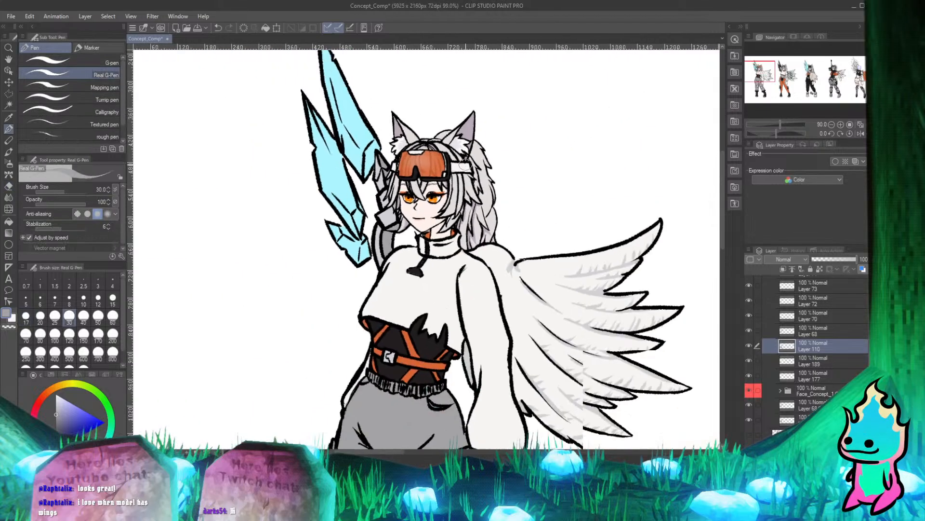
Save the Concept_Comp document, review the whole lineup, and collapse the Concept_art_1 folder.
scroll(400, 131, down, 2)
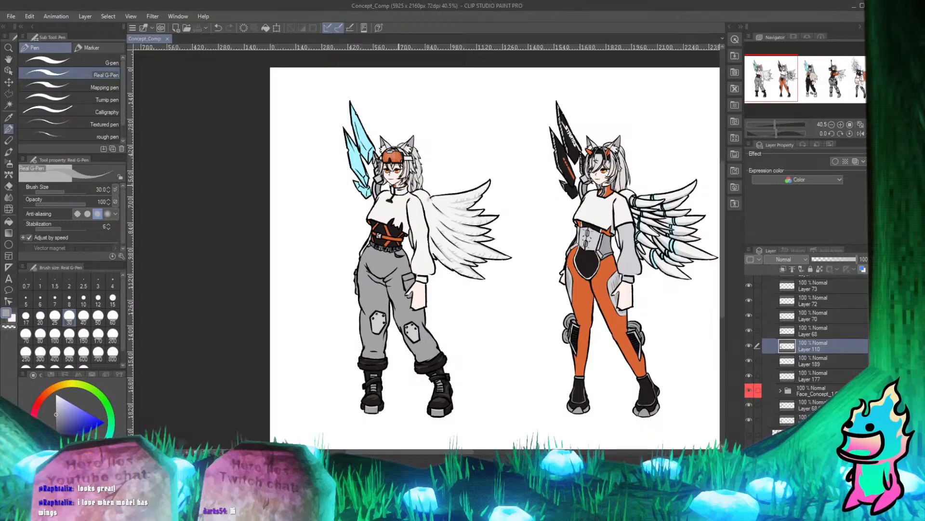
scroll(380, 145, up, 2)
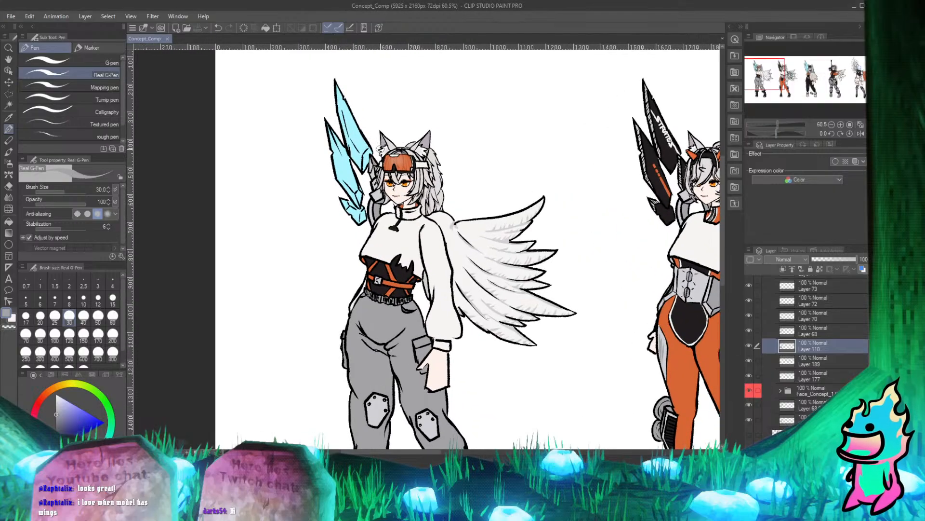
scroll(365, 190, down, 2)
scroll(357, 208, down, 6)
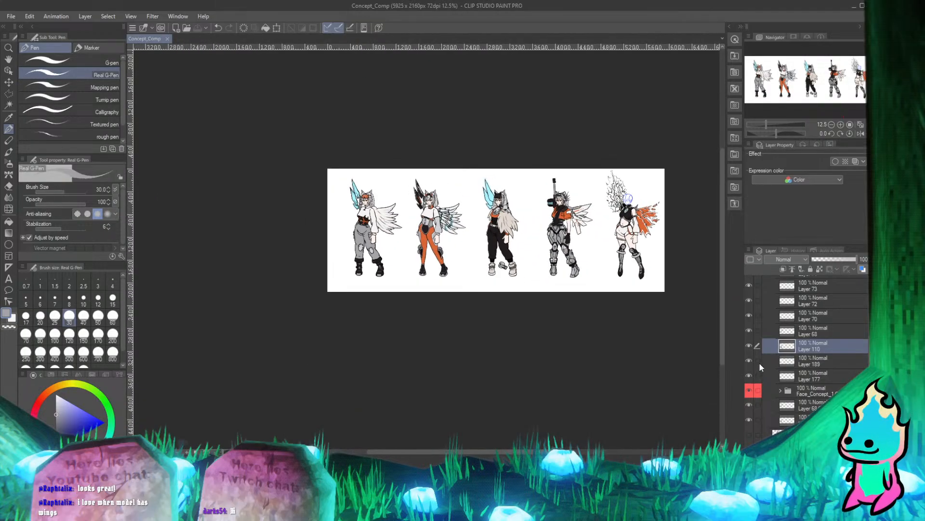
scroll(768, 349, up, 4)
click(768, 316)
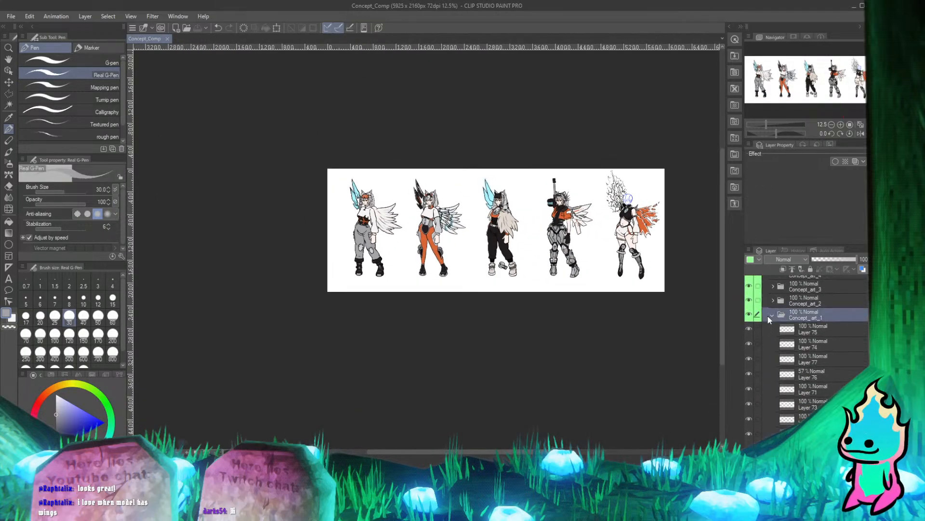
click(774, 316)
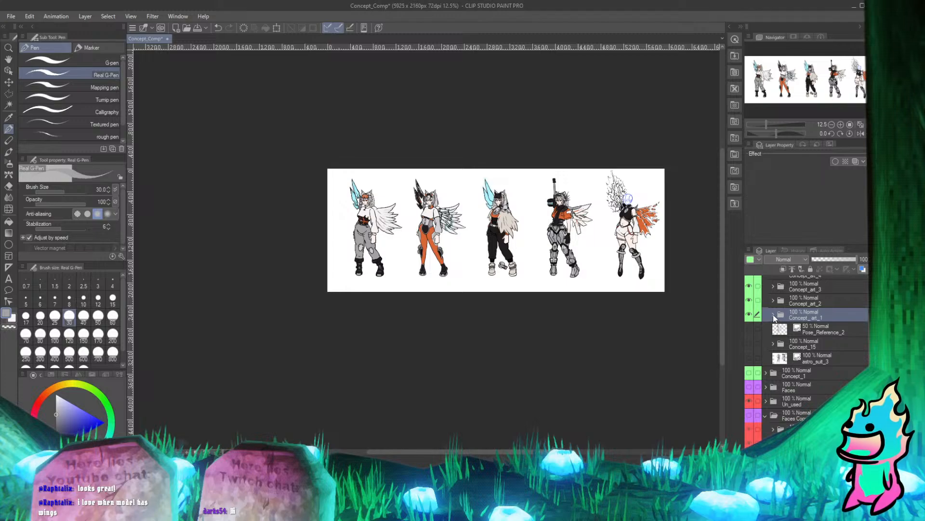
Show the Faces Copy 2 folder and move its row of heads across the lineup to the fifth character with Move layer.
click(802, 414)
scroll(376, 174, down, 7)
scroll(525, 181, up, 8)
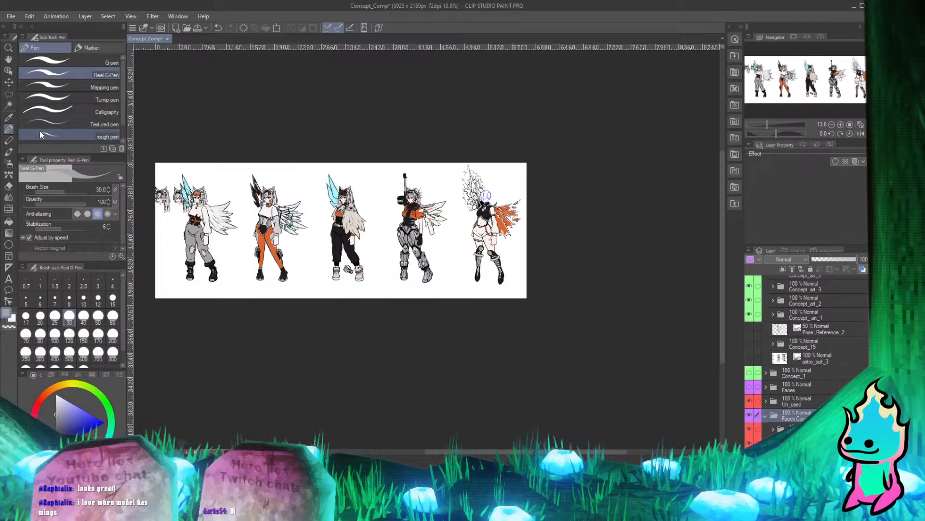
click(9, 82)
scroll(235, 193, down, 3)
scroll(181, 173, up, 4)
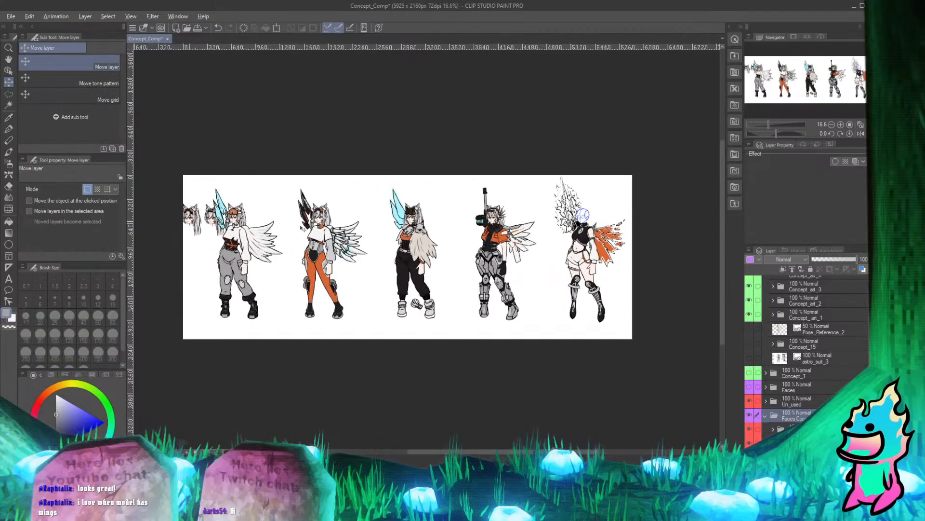
mouse_move(303, 228)
mouse_down()
mouse_move(467, 240)
mouse_move(589, 212)
mouse_move(551, 210)
mouse_up()
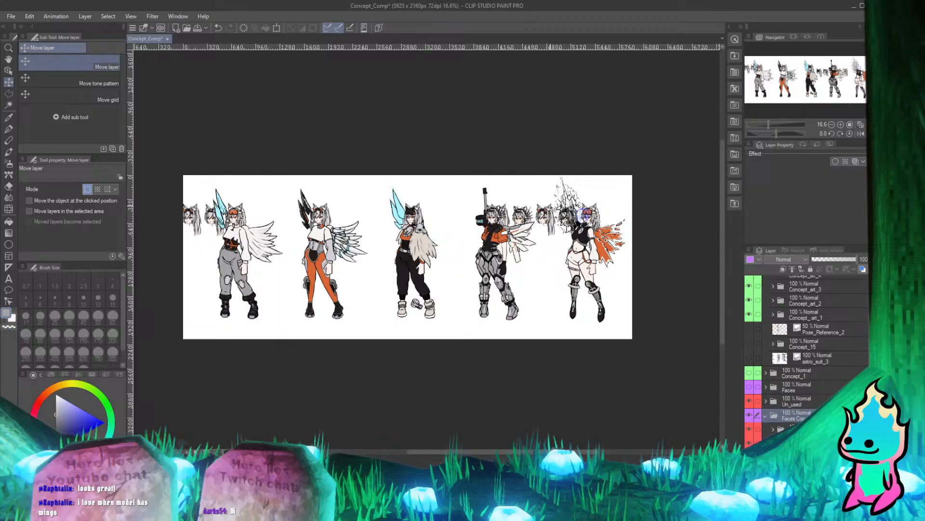
scroll(585, 213, up, 5)
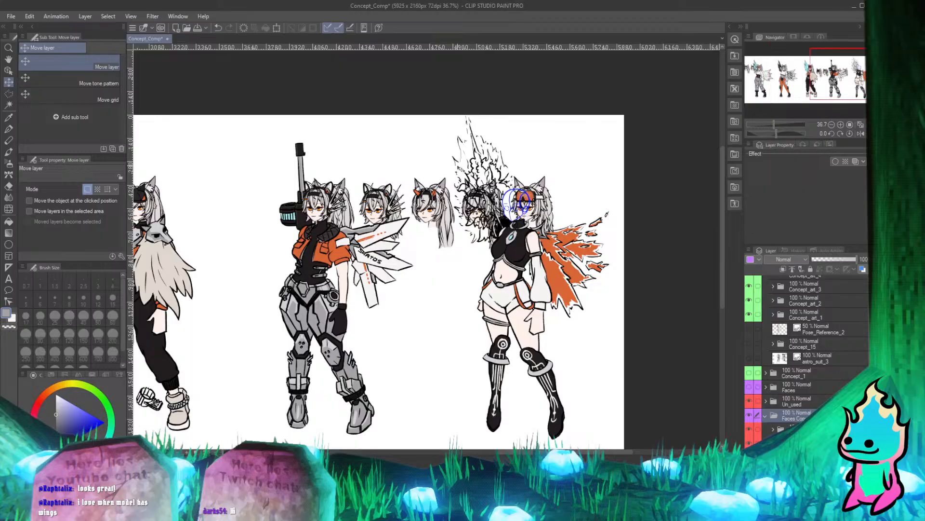
scroll(563, 166, up, 3)
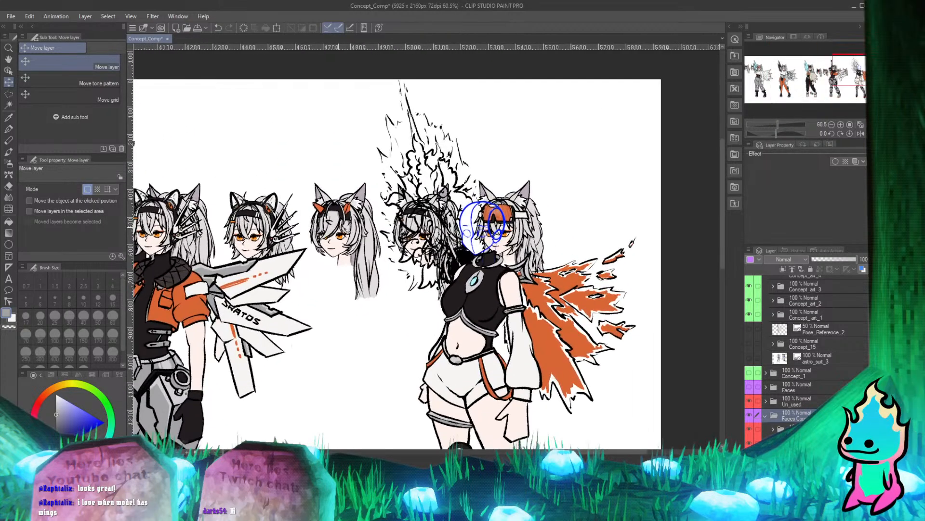
Try to shift the row of heads so the black-headband head sits on the fifth character's sketched face.
drag(346, 231, 397, 231)
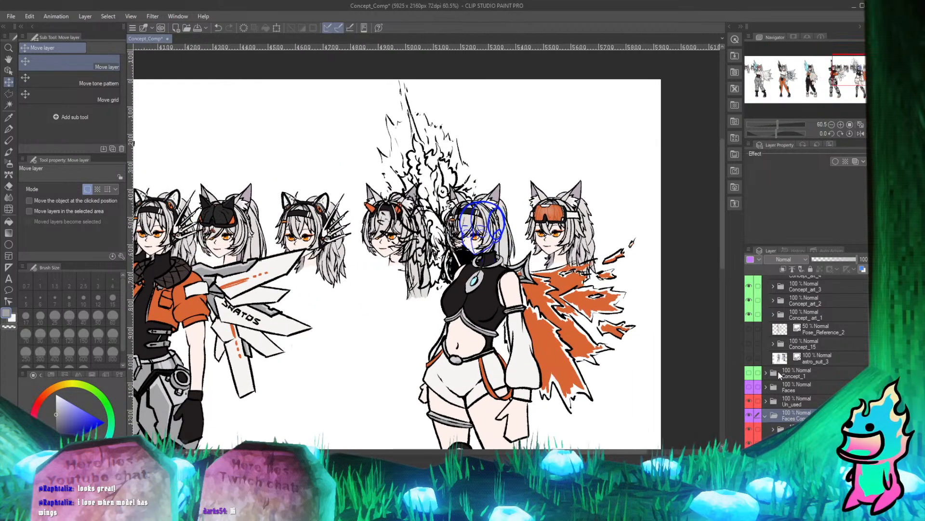
scroll(810, 347, down, 3)
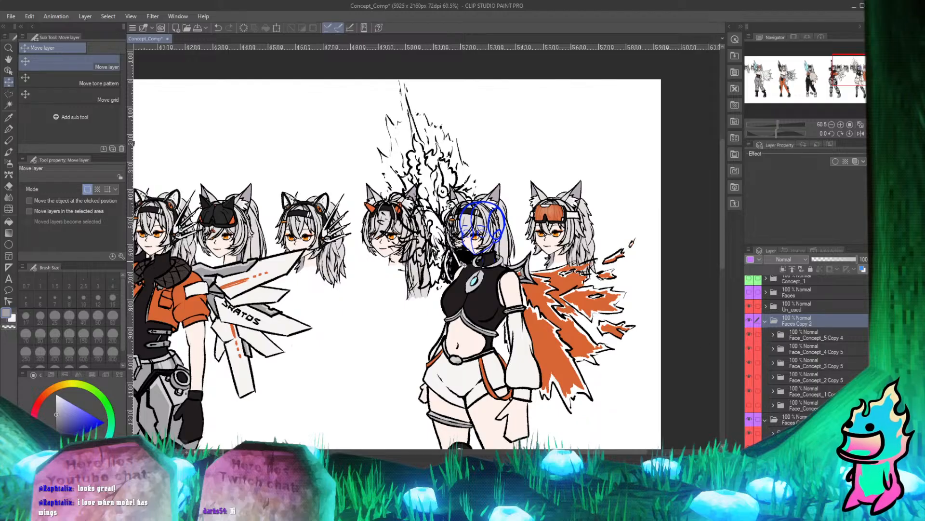
drag(464, 264, 416, 264)
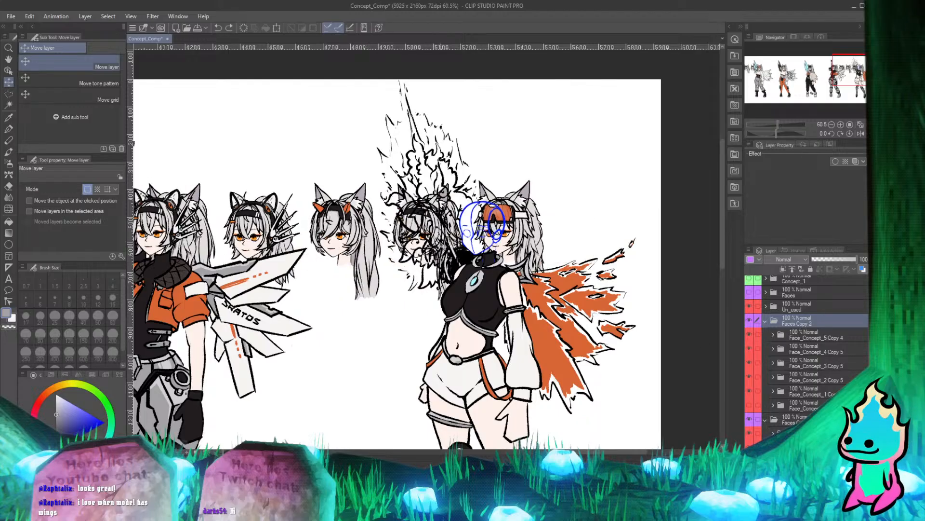
Undo the head row's placement and the Faces Copy 2 duplicate, keeping only the Faces Copy folder.
scroll(515, 278, down, 3)
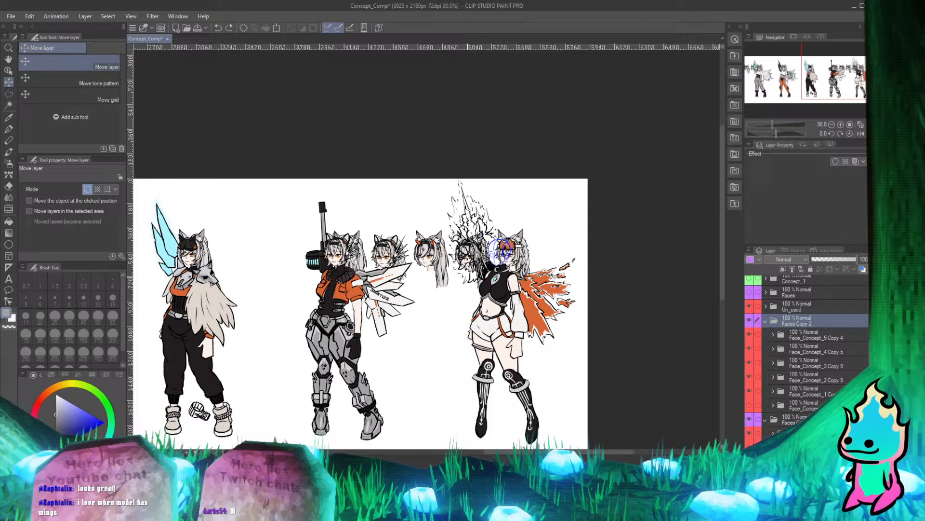
key(ctrl+z)
key(ctrl+z)
scroll(568, 270, down, 1)
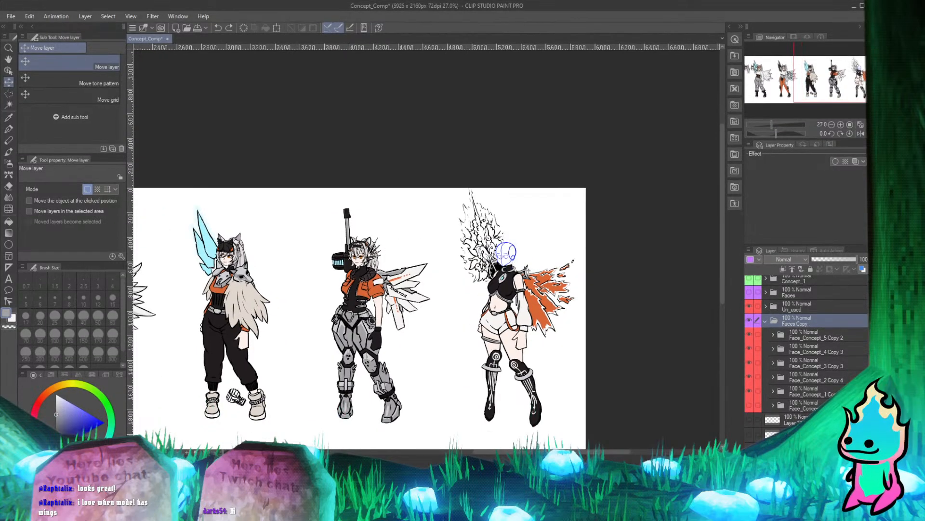
scroll(368, 255, down, 9)
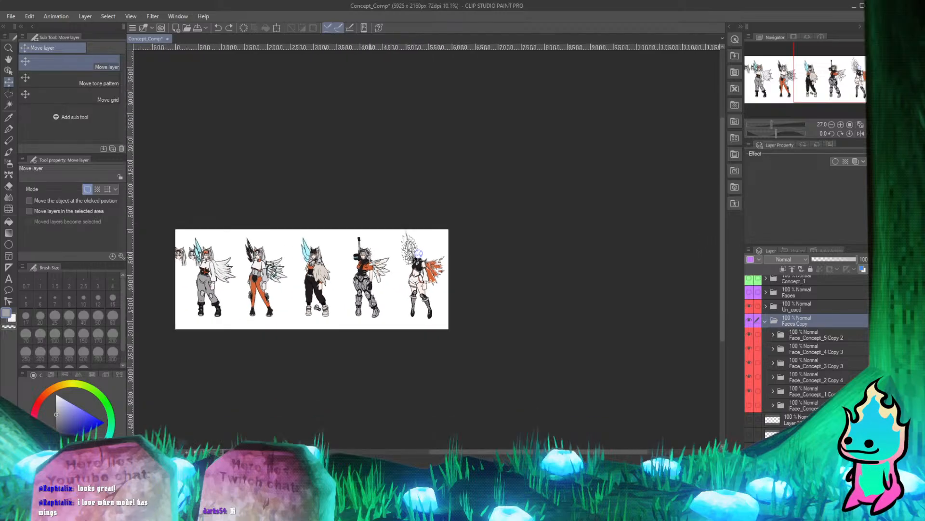
scroll(197, 251, up, 1)
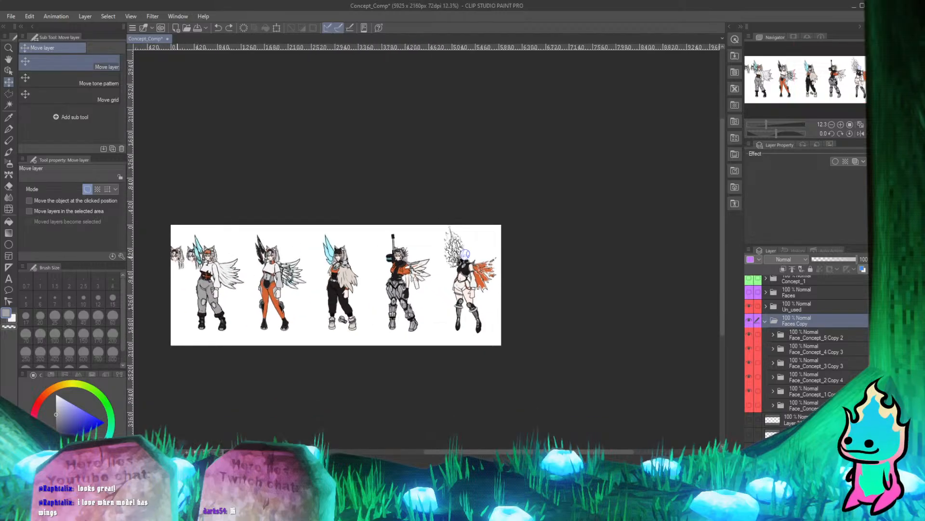
Move the Faces Copy row of heads across the lineup until the black-headband head sits over the fifth character's sketched face.
drag(182, 260, 418, 260)
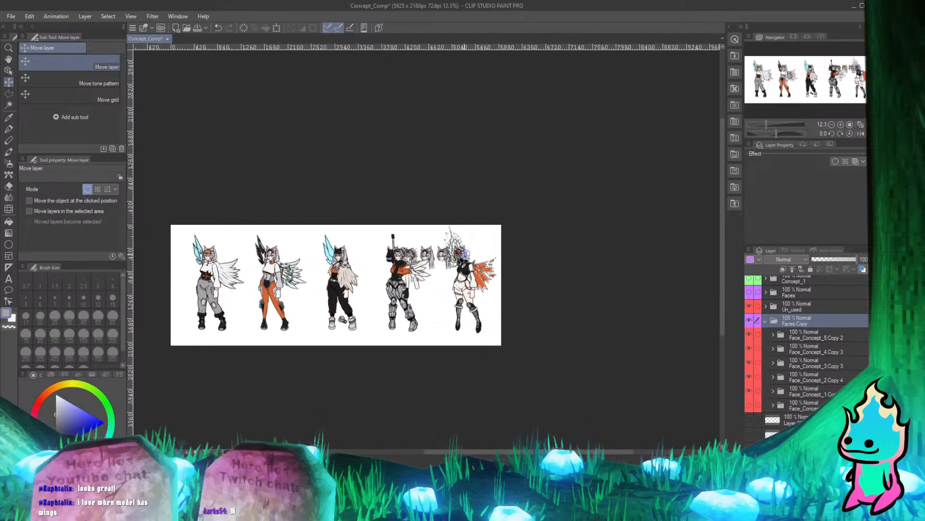
scroll(466, 259, up, 5)
scroll(453, 264, down, 2)
scroll(442, 268, up, 2)
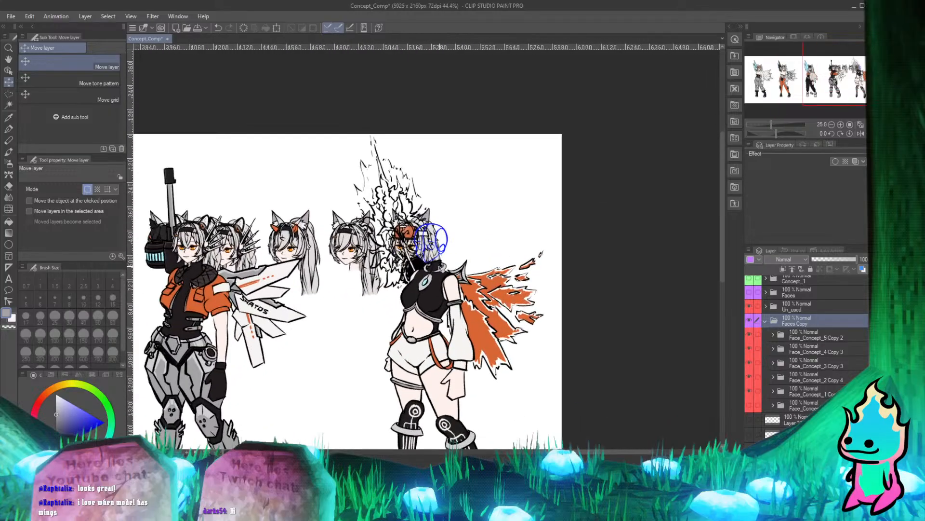
scroll(308, 217, down, 1)
scroll(362, 233, up, 2)
drag(308, 246, 398, 245)
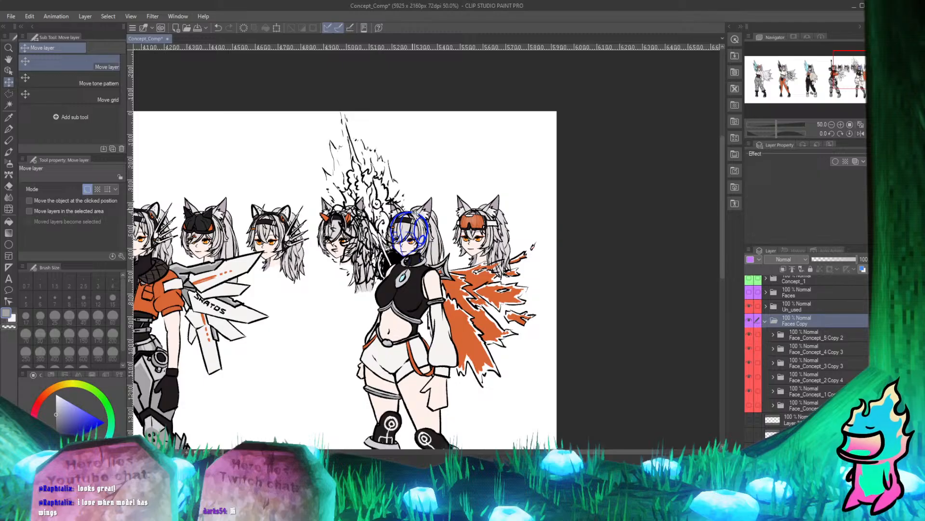
Nudge the row of heads to align the black-headband face with the blue sketch, and save the Concept_Comp document.
scroll(408, 242, up, 8)
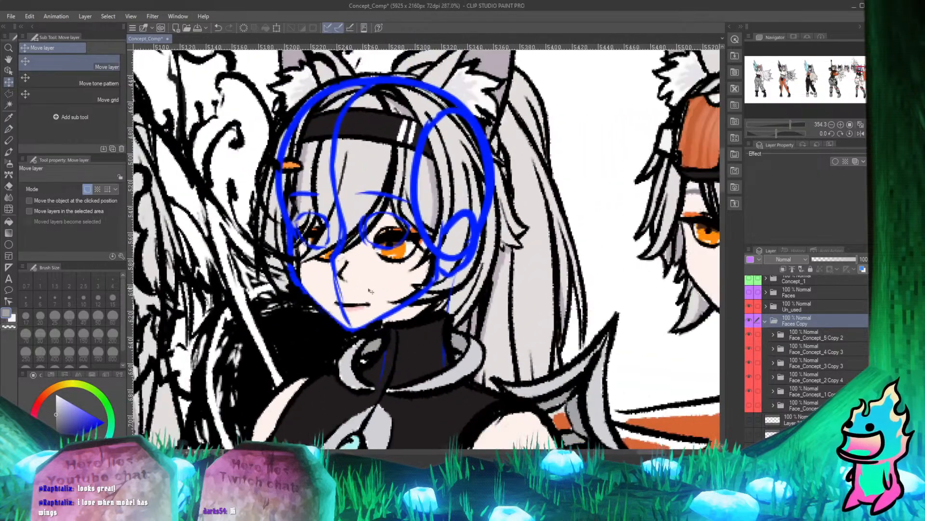
scroll(371, 291, up, 3)
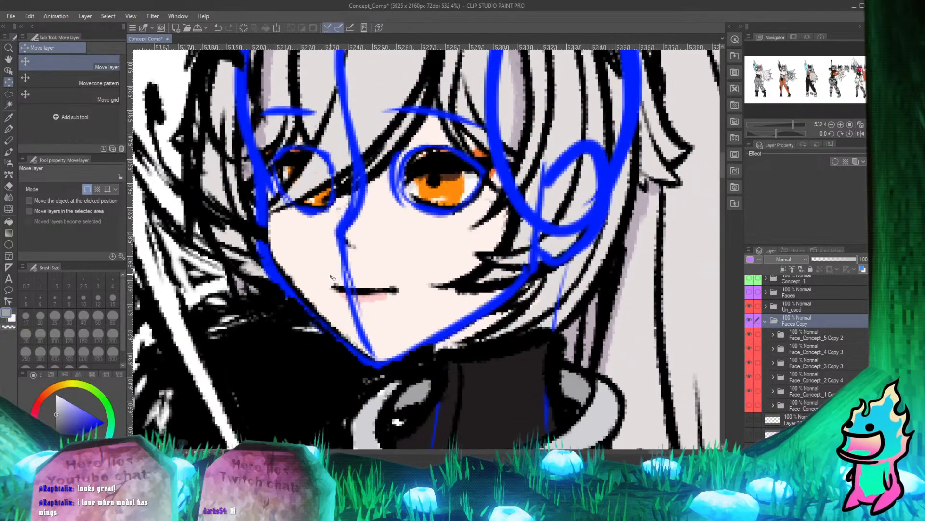
drag(332, 277, 325, 275)
scroll(368, 318, down, 4)
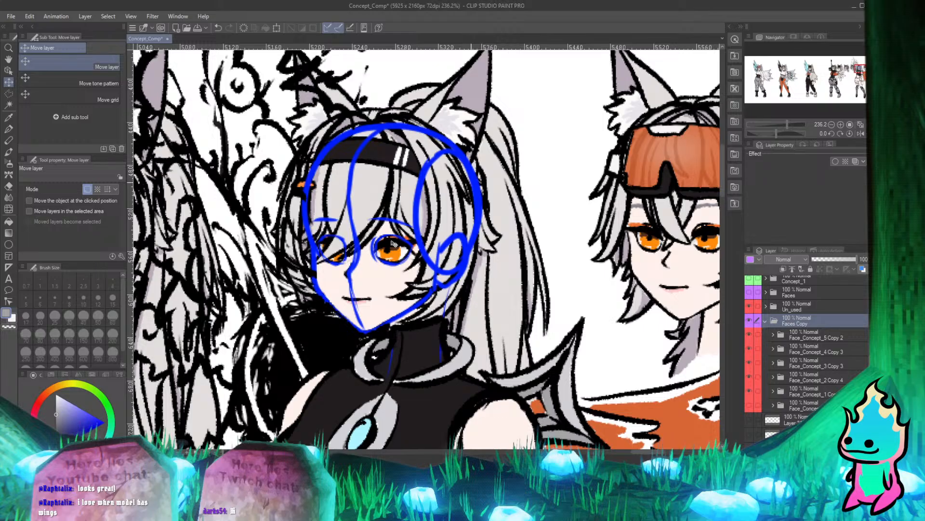
key(alt+Tab)
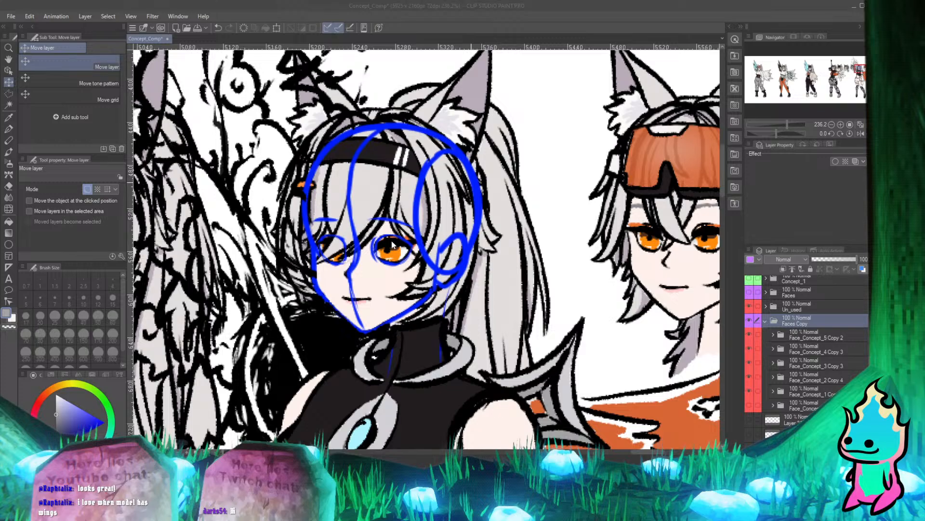
key(alt+Tab)
key(ctrl+s)
scroll(440, 344, down, 3)
scroll(441, 343, up, 2)
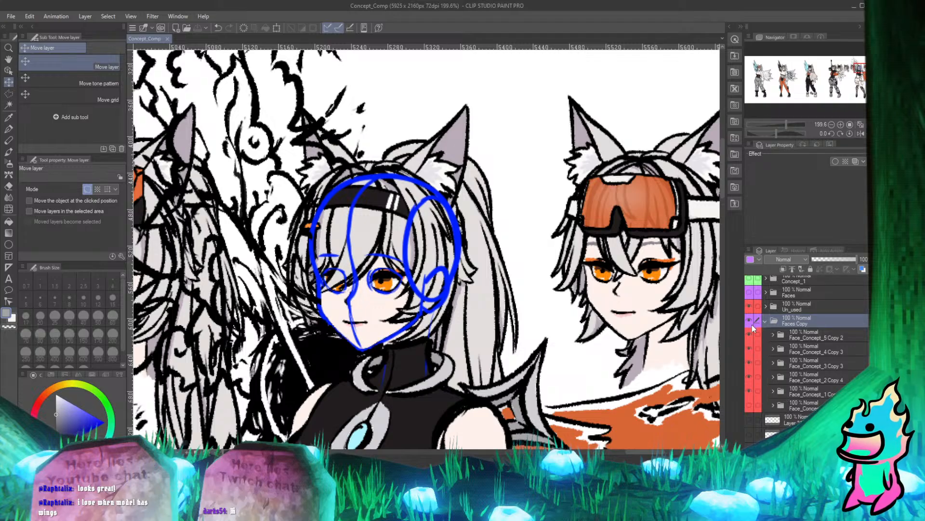
Copy the black-headband head folder Face_Concept_2 Copy 4 from Faces Copy into the Concept_art_5 folder.
scroll(554, 263, down, 3)
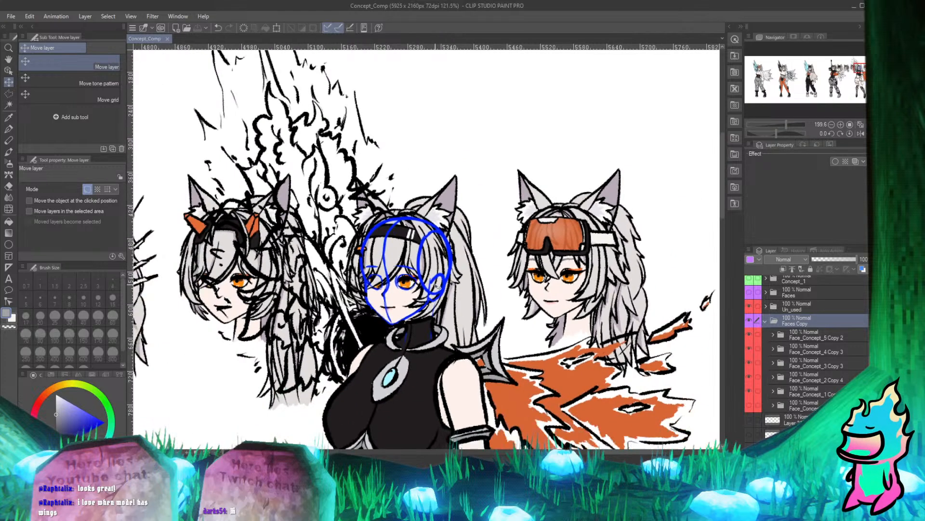
scroll(554, 263, up, 2)
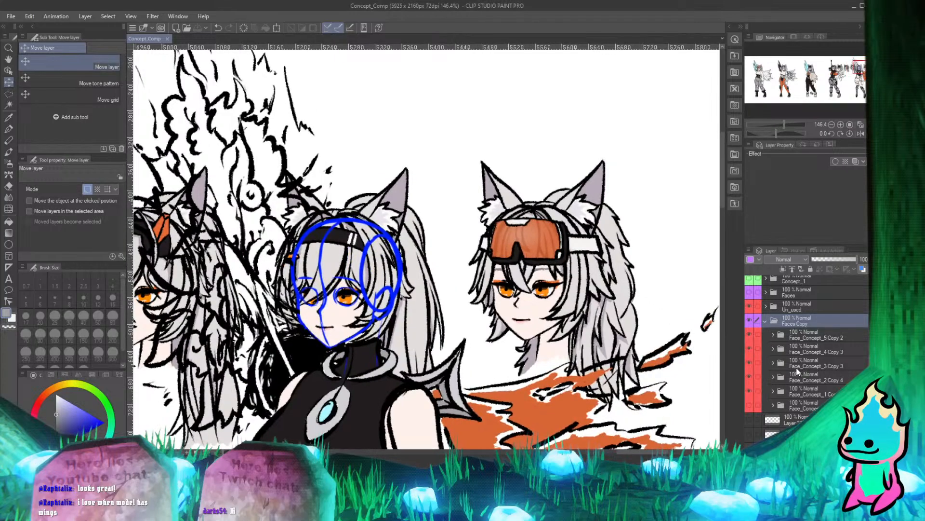
click(812, 375)
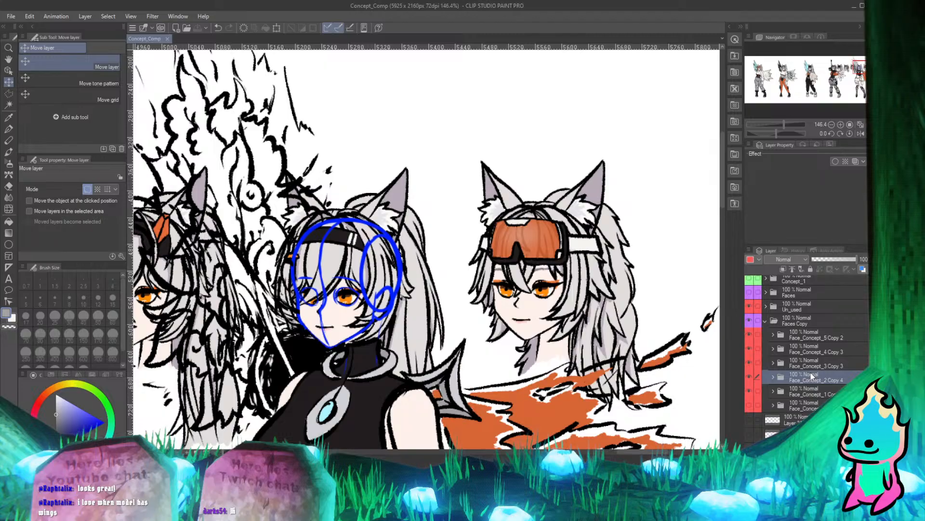
scroll(811, 345, up, 3)
scroll(812, 345, up, 4)
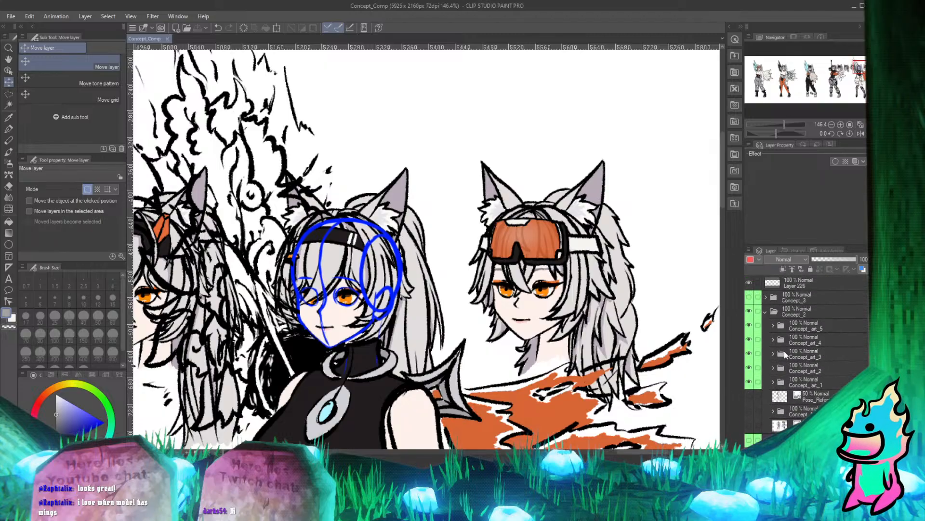
scroll(785, 351, down, 5)
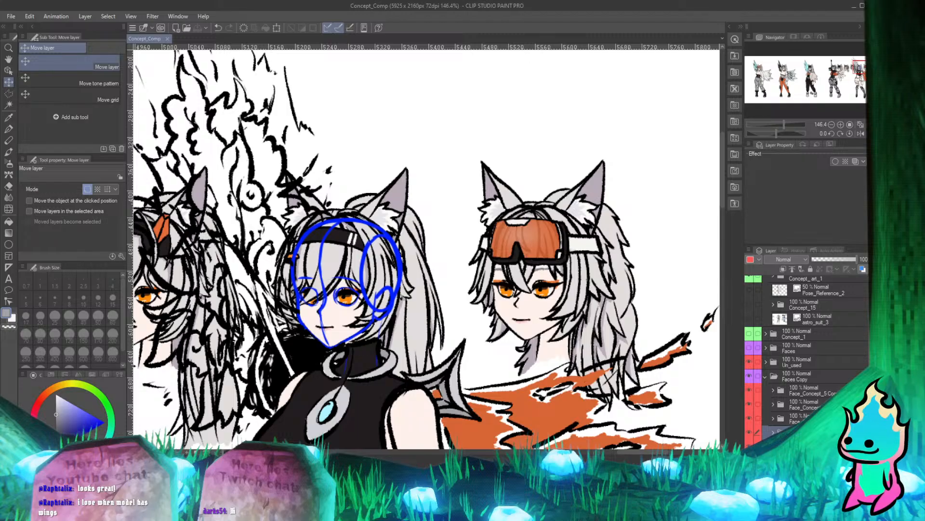
scroll(802, 285, up, 3)
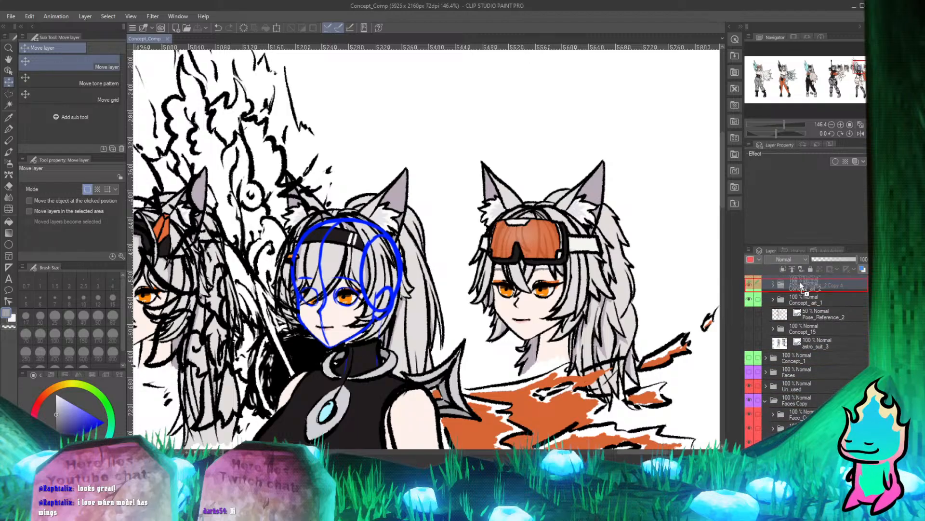
drag(801, 285, 809, 313)
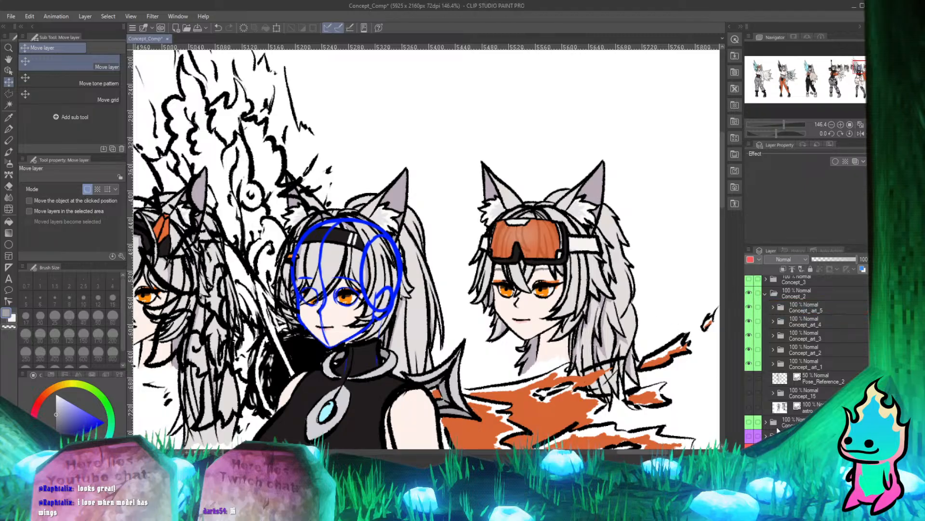
Collapse and hide the Faces Copy folder, leaving only the copied head on the fifth character.
scroll(778, 429, down, 3)
click(766, 407)
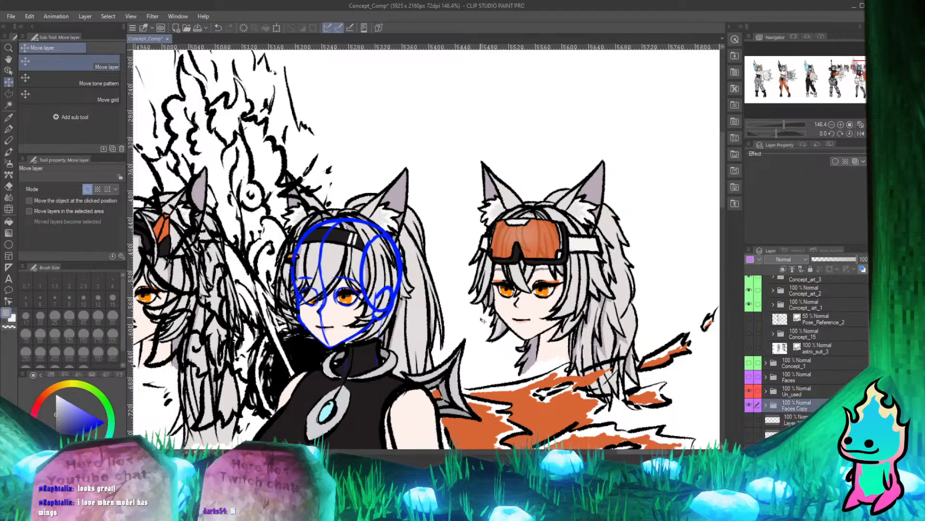
scroll(483, 320, down, 4)
scroll(357, 300, up, 3)
scroll(772, 334, up, 3)
scroll(775, 340, down, 3)
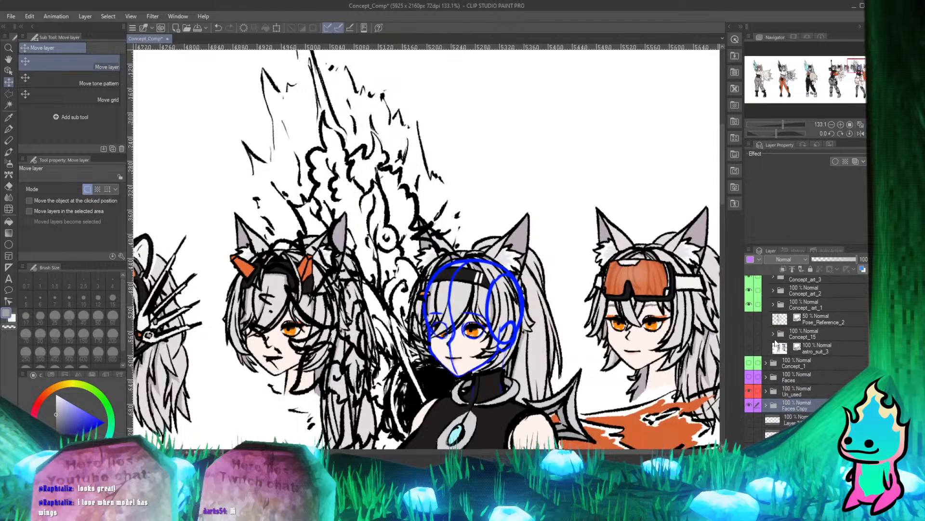
click(750, 406)
scroll(427, 294, down, 4)
scroll(446, 298, up, 4)
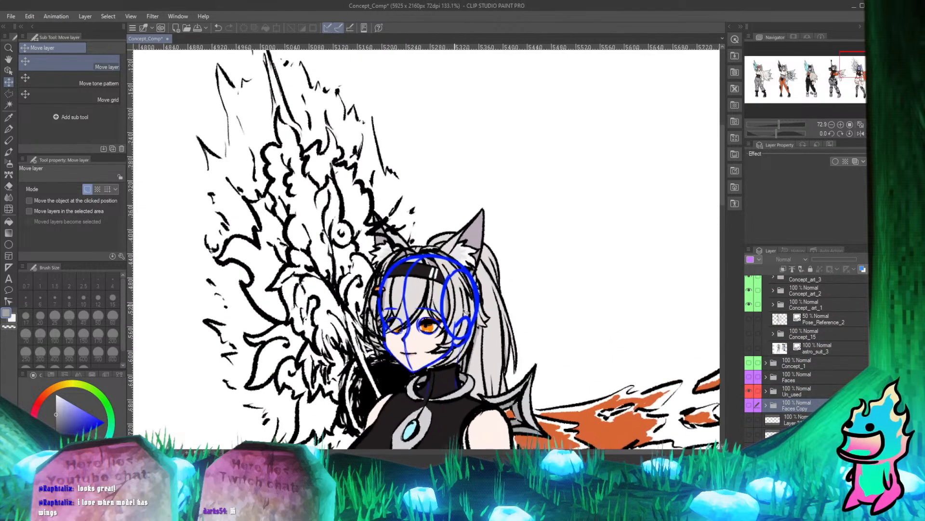
Expand the Concept_art_5 folder and look through its layers for the blue head sketch.
scroll(761, 348, up, 4)
scroll(774, 325, down, 10)
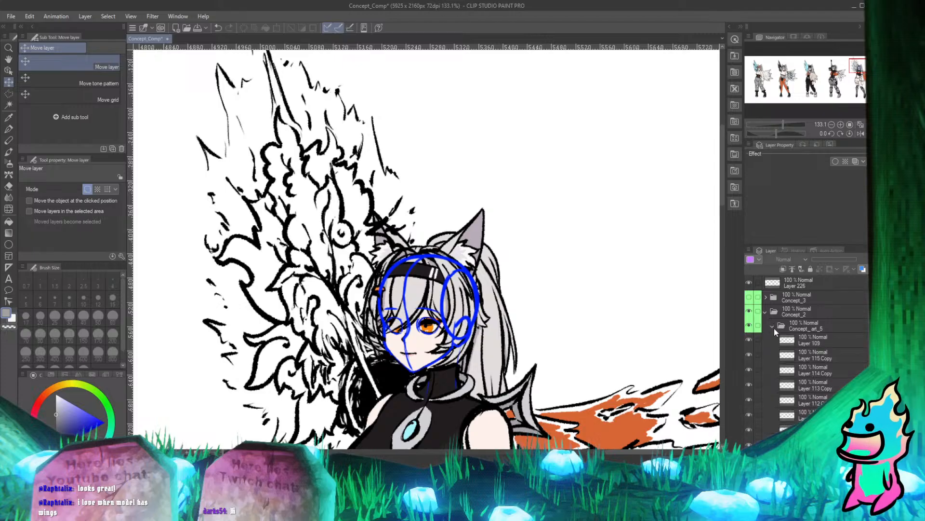
scroll(784, 355, down, 6)
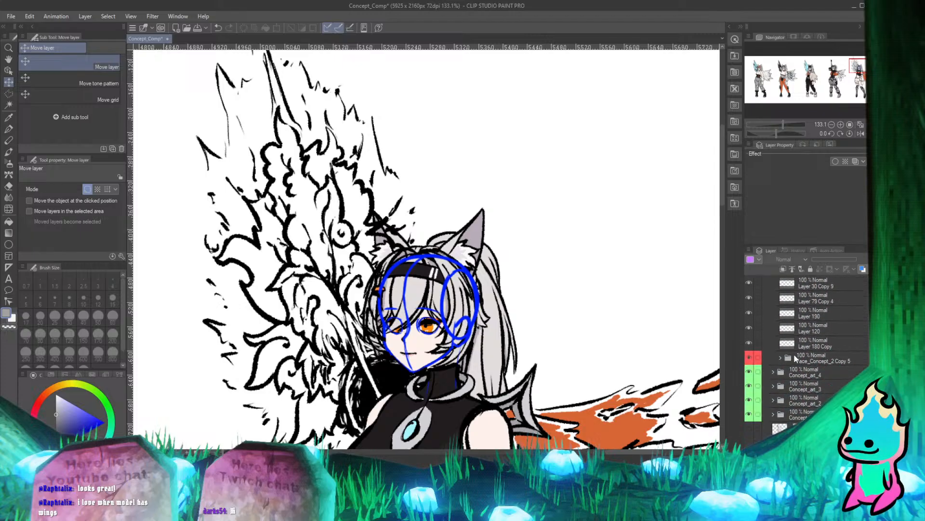
scroll(471, 305, down, 8)
scroll(421, 313, up, 6)
scroll(823, 372, up, 4)
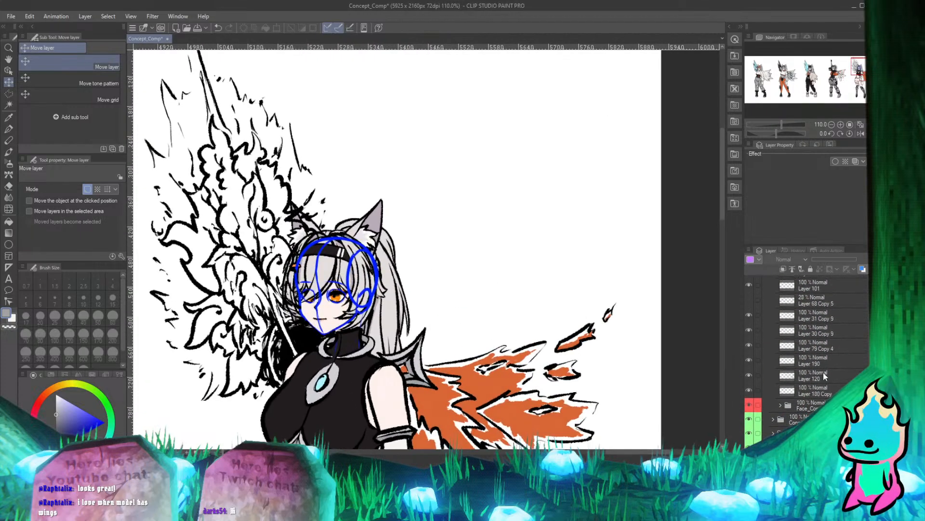
scroll(786, 321, up, 1)
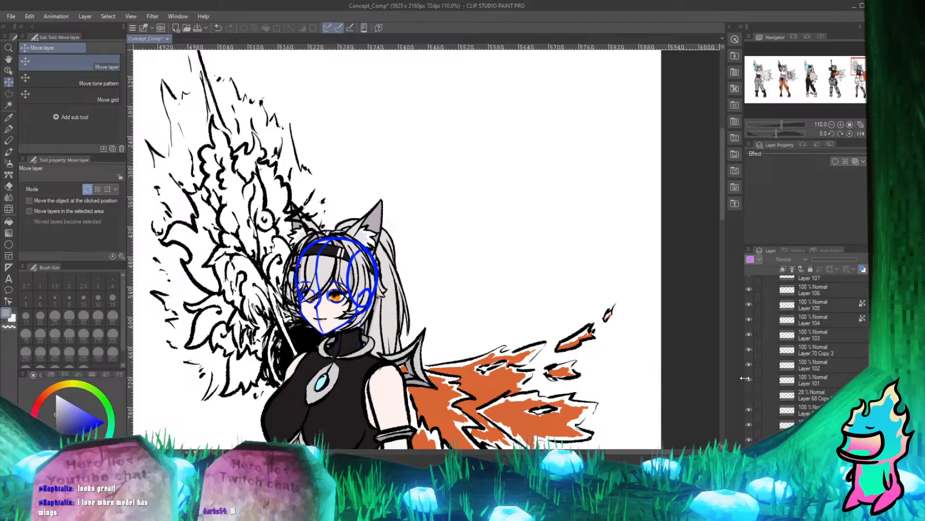
scroll(750, 378, down, 1)
scroll(750, 377, down, 1)
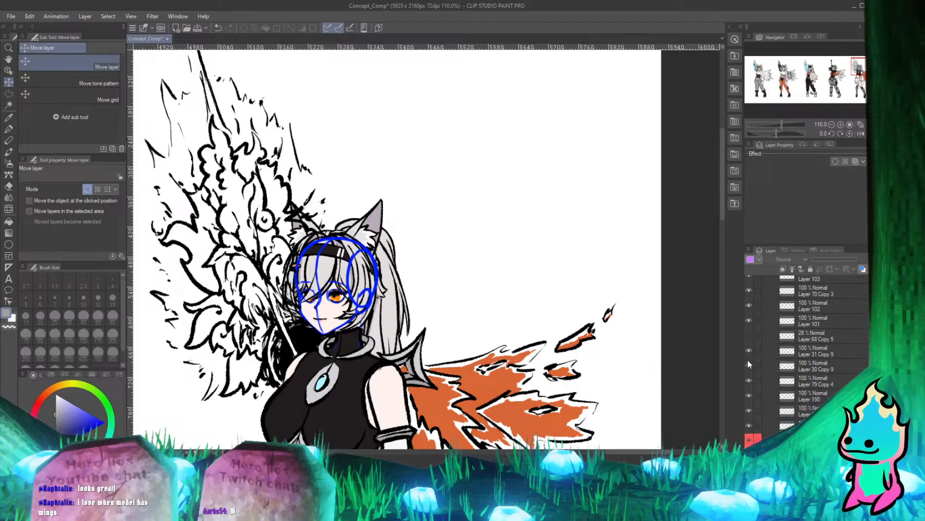
Hide the blue sketch layers Layer 31 Copy 9 and Layer 30 Copy 9 in Concept_art_5 and delete both.
click(747, 351)
click(747, 350)
click(747, 351)
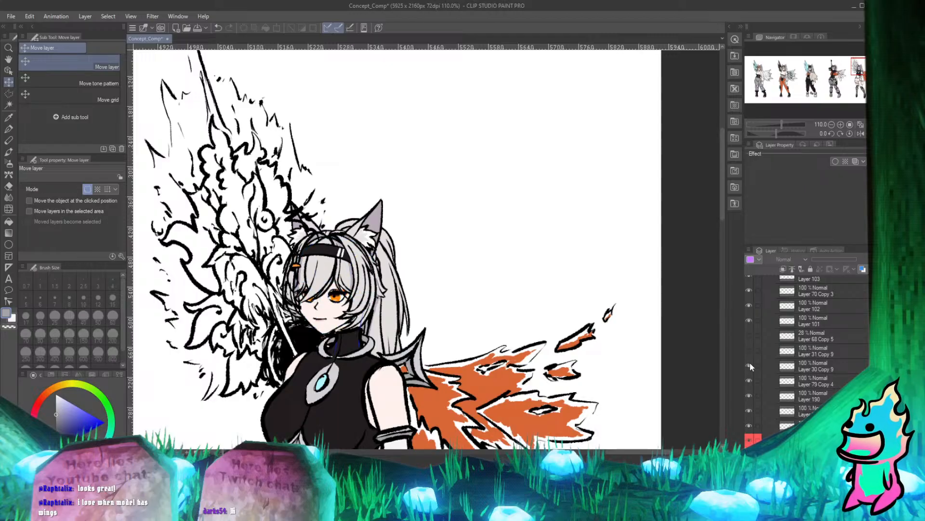
click(750, 364)
click(788, 355)
shift+click(796, 368)
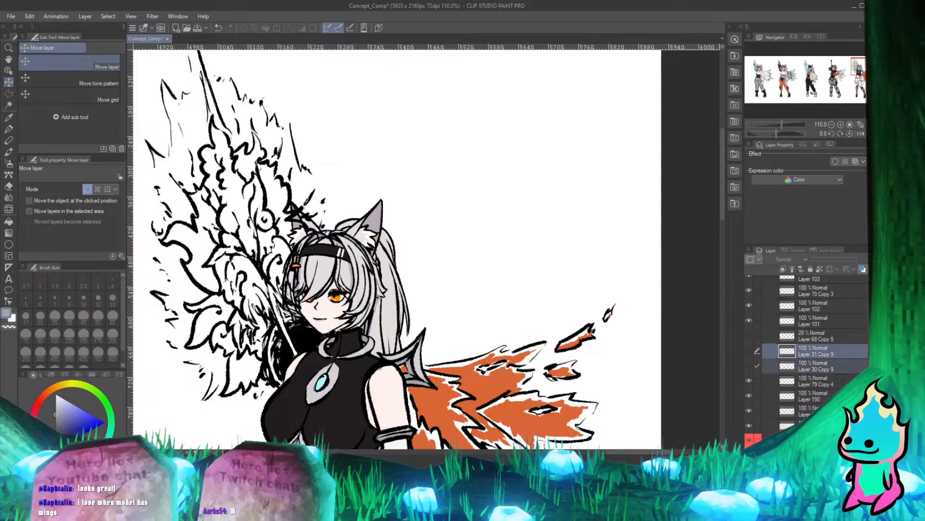
key(Delete)
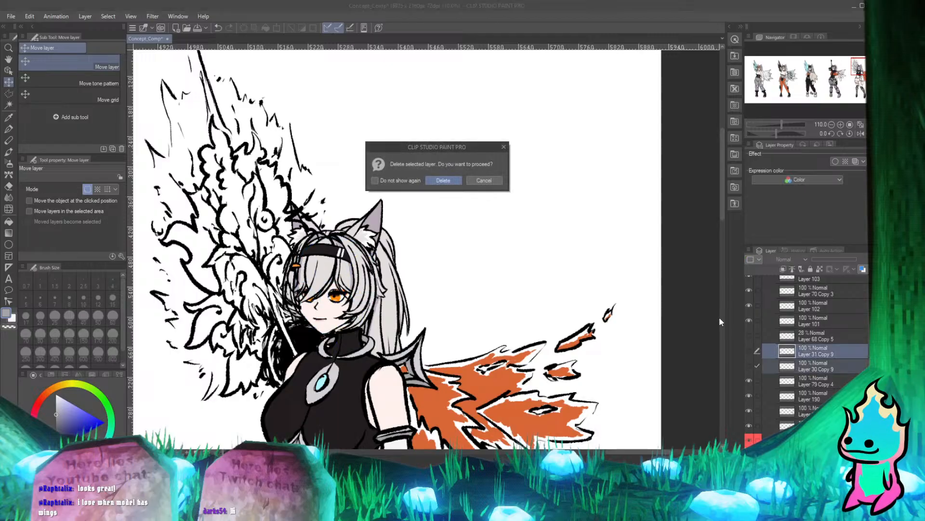
click(456, 180)
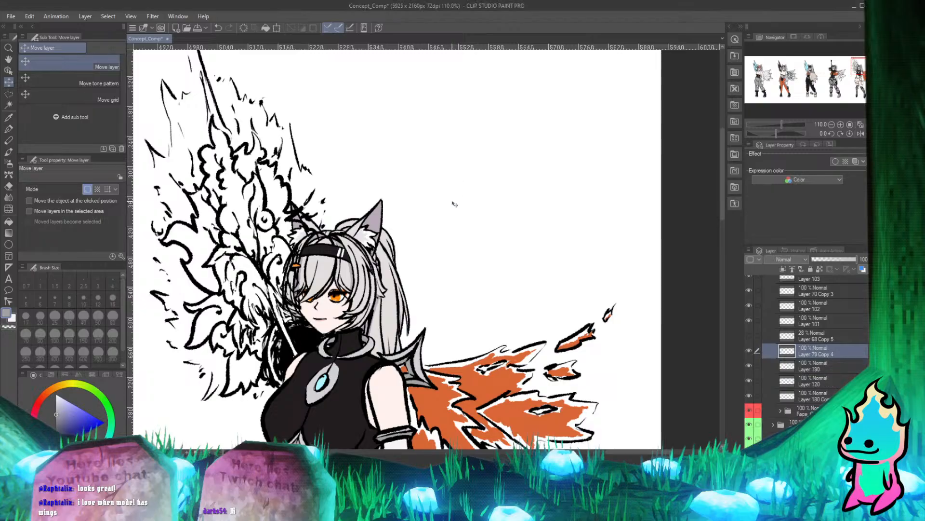
Select the copied head folder in Concept_art_5 and nudge the head slightly so its chin fits over the collar.
scroll(332, 327, up, 3)
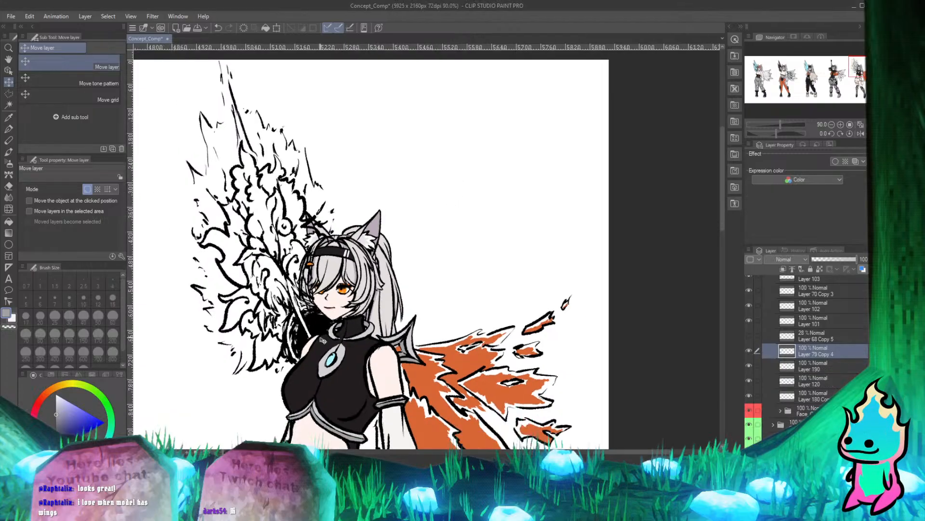
scroll(337, 308, down, 6)
scroll(352, 284, up, 15)
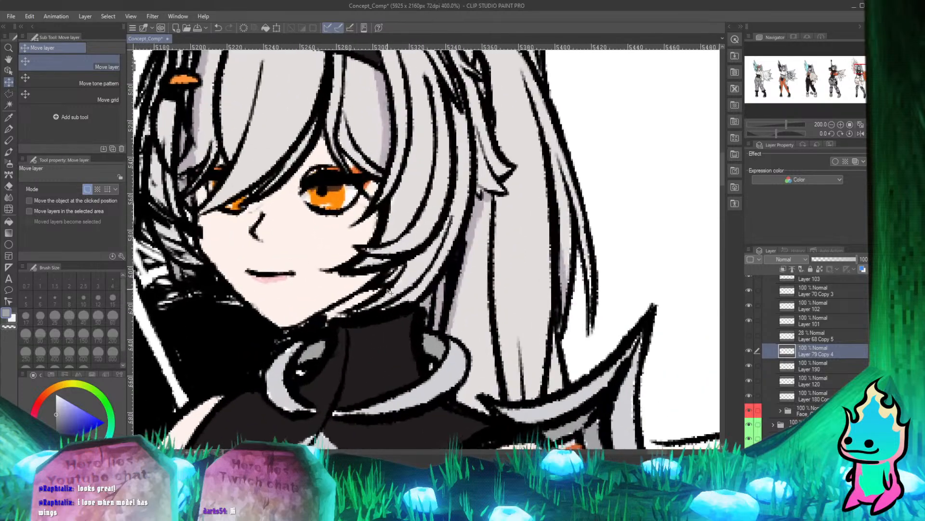
scroll(408, 299, down, 5)
scroll(413, 240, up, 1)
click(805, 411)
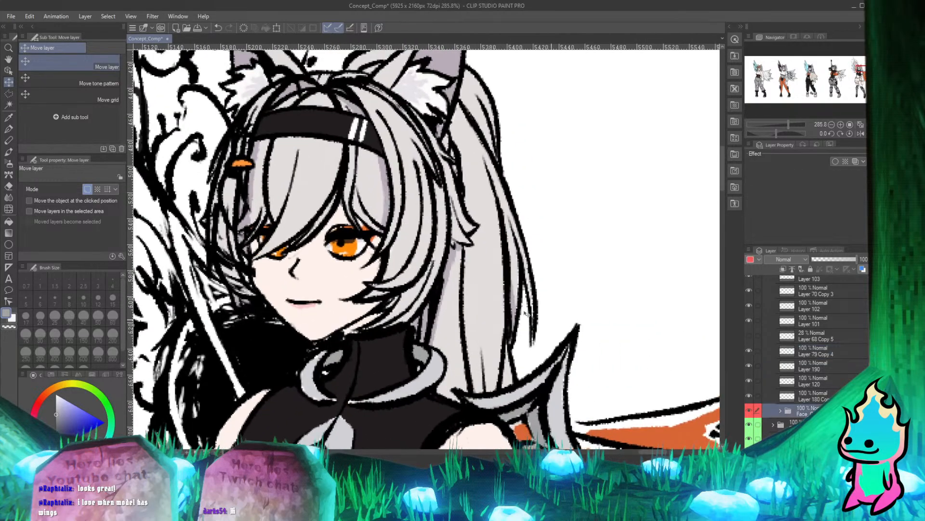
scroll(336, 291, up, 2)
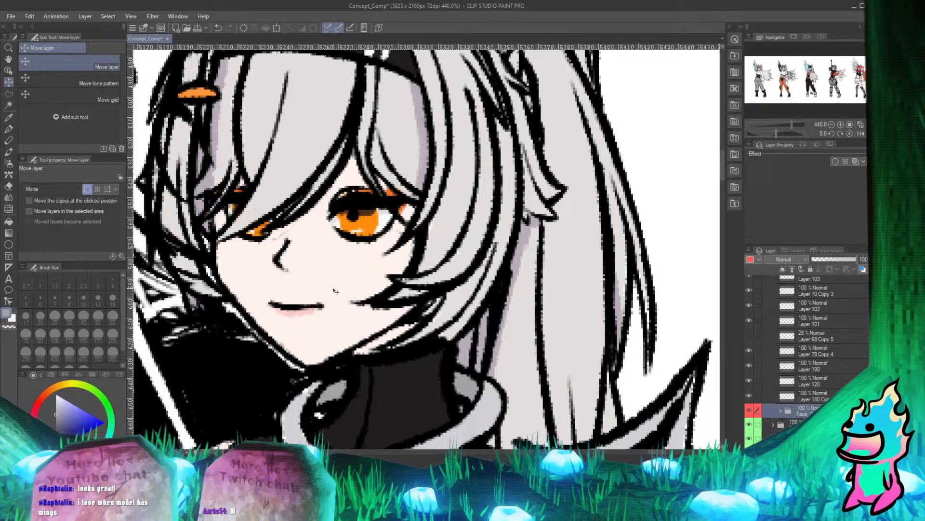
drag(336, 291, 341, 289)
scroll(362, 283, down, 4)
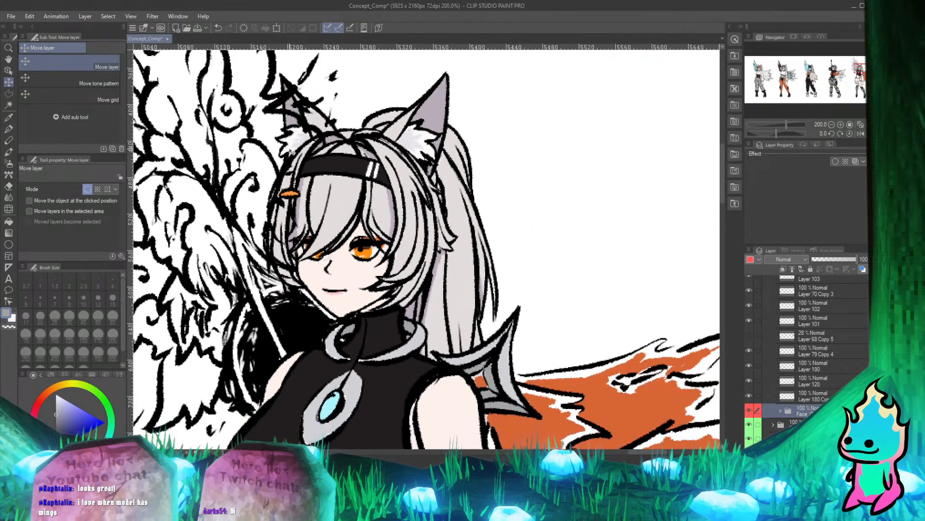
scroll(352, 299, up, 1)
scroll(342, 313, down, 1)
scroll(341, 322, up, 4)
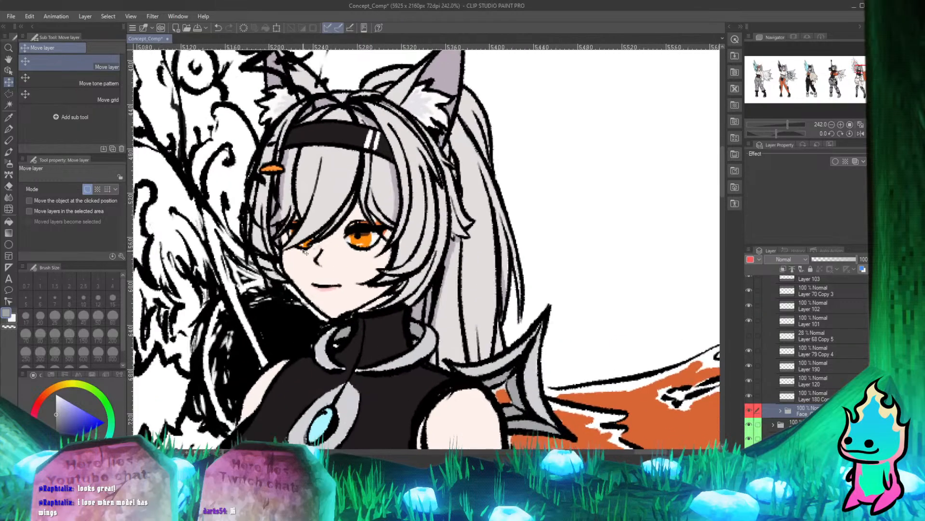
scroll(368, 354, down, 2)
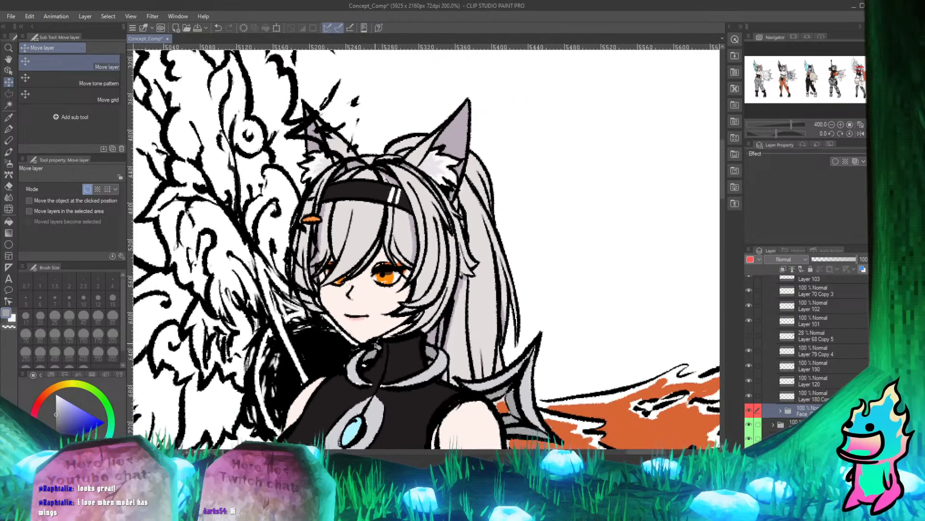
Toggle the visibility of Layer 120 and Layer 190 to check which outfit colours each one holds.
scroll(384, 322, down, 1)
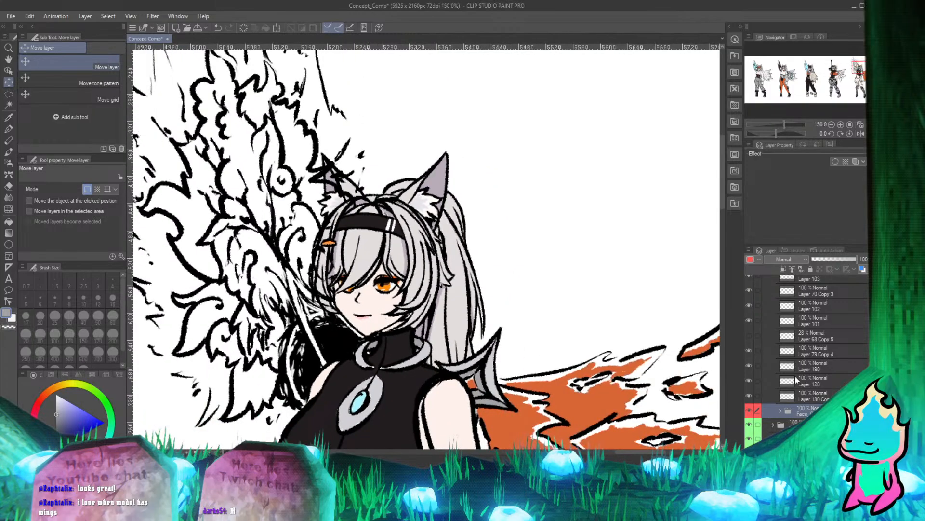
scroll(375, 273, down, 1)
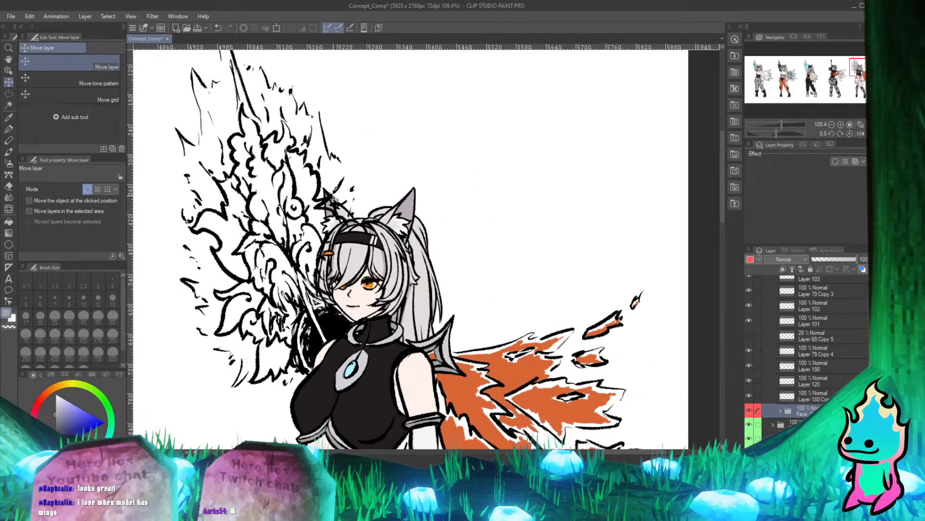
scroll(328, 303, up, 2)
scroll(328, 303, down, 1)
scroll(328, 303, up, 1)
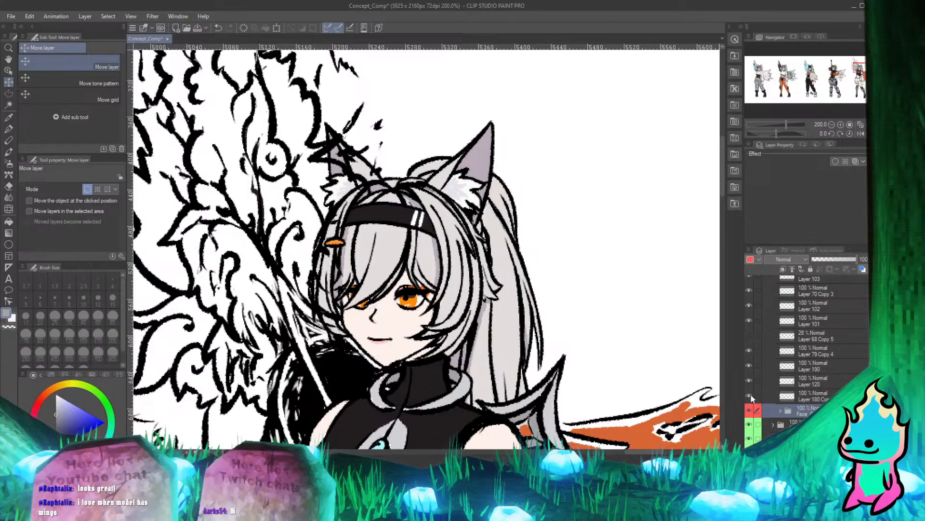
click(750, 380)
click(750, 380)
click(750, 381)
click(750, 380)
click(750, 381)
click(750, 380)
click(751, 369)
click(751, 370)
click(751, 369)
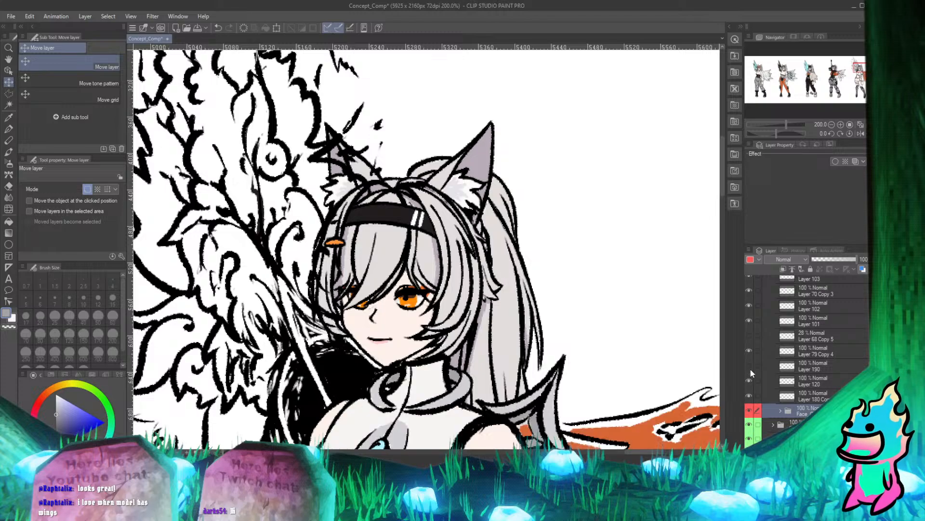
Check the contents of Layer 68 Copy 5, Layer 120 and the Layer 180 copy by toggling them, and show Layer 190 again.
scroll(452, 339, up, 5)
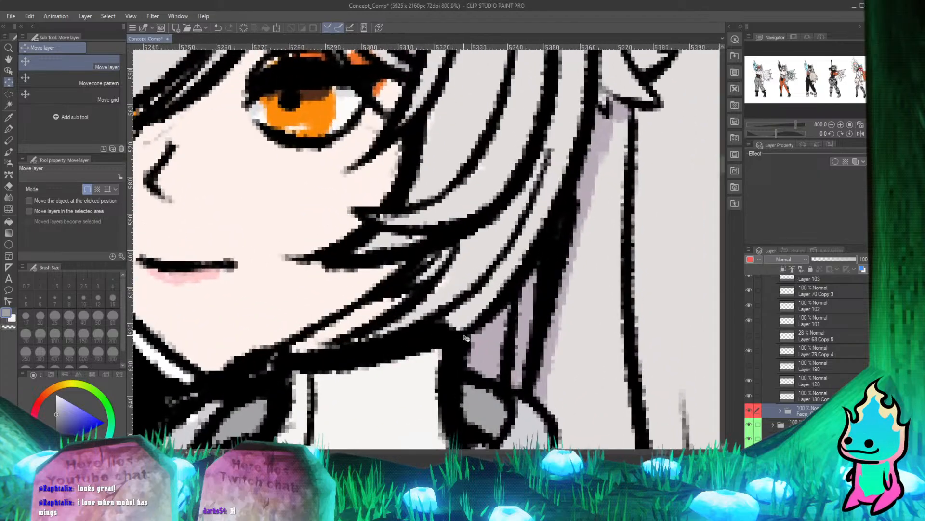
scroll(371, 256, down, 6)
scroll(393, 287, up, 2)
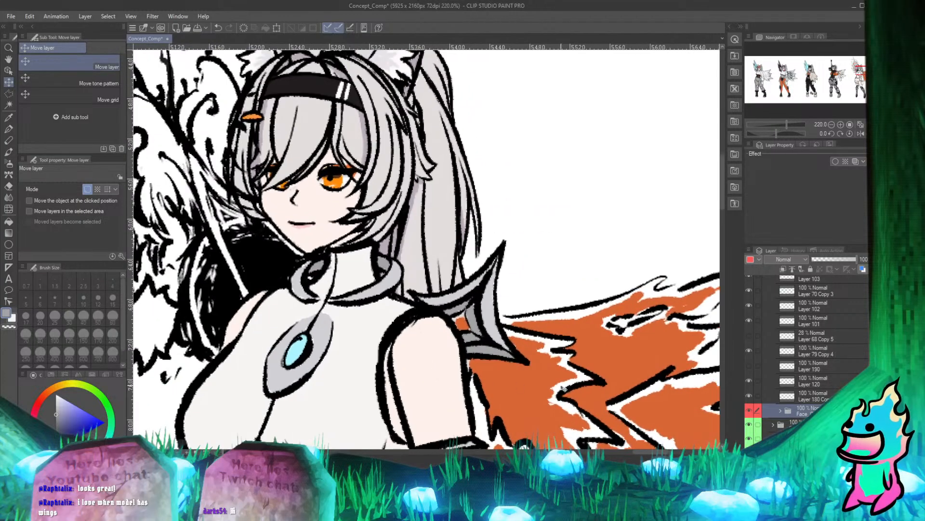
click(750, 333)
click(750, 333)
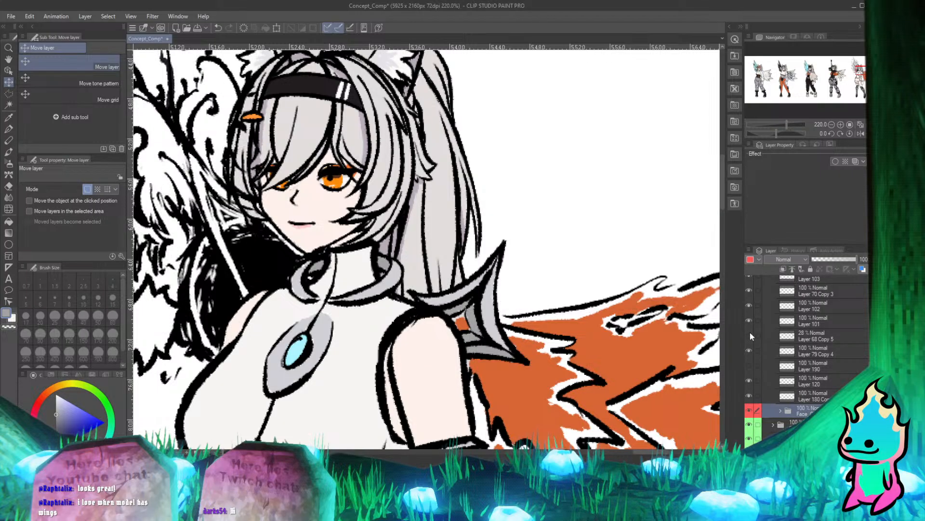
click(749, 363)
click(748, 362)
click(749, 380)
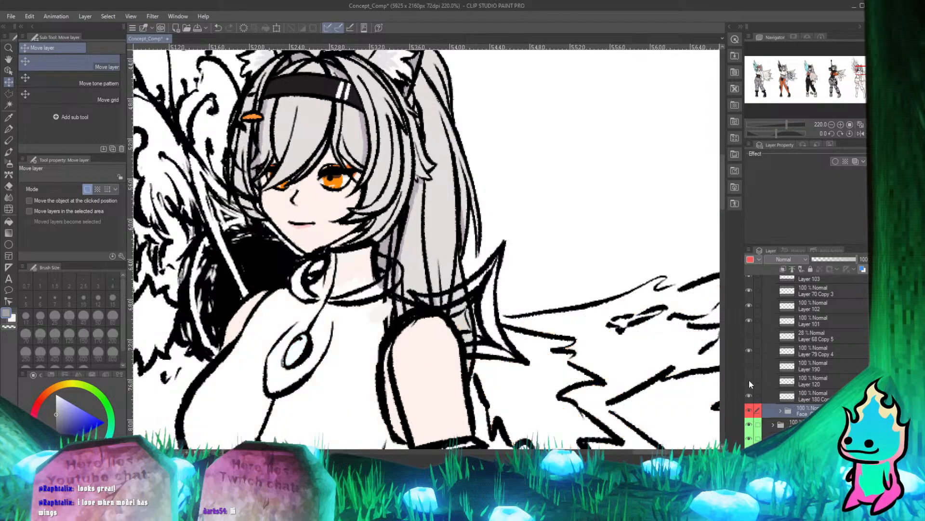
click(749, 380)
click(749, 380)
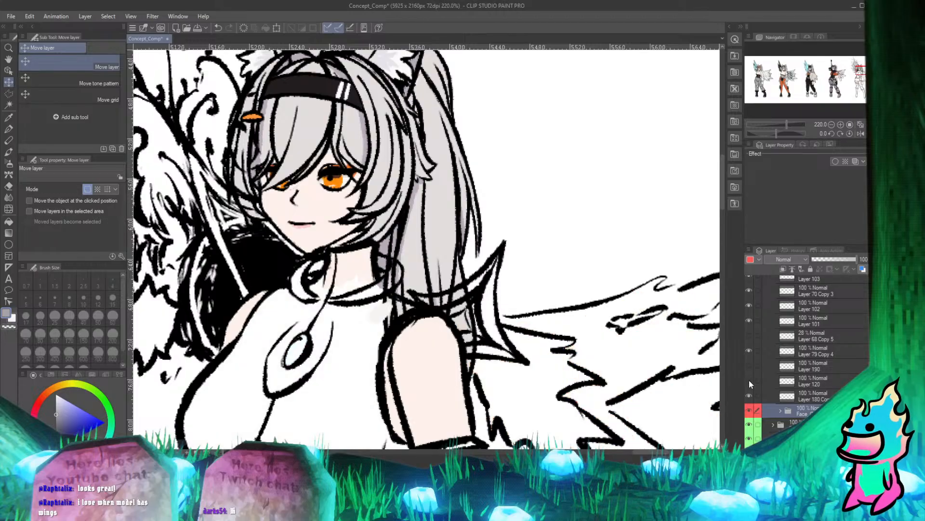
click(749, 379)
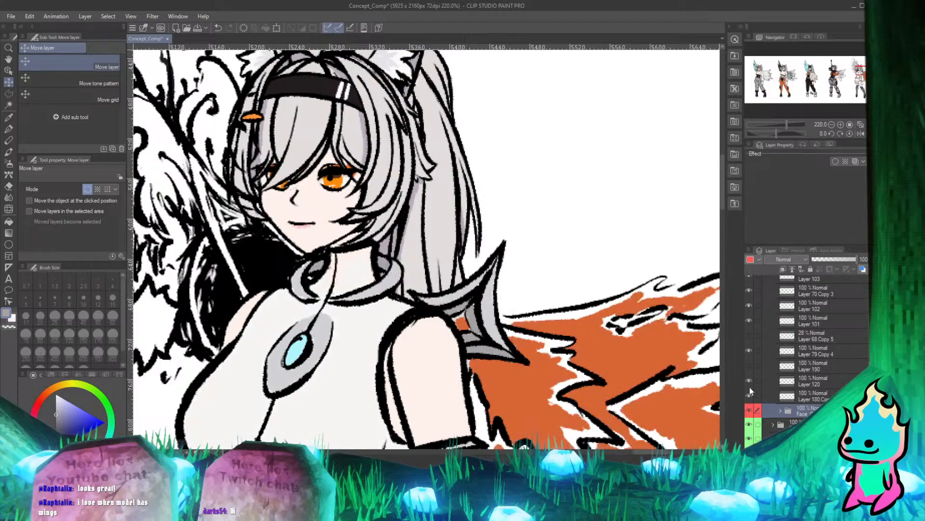
click(750, 395)
click(749, 395)
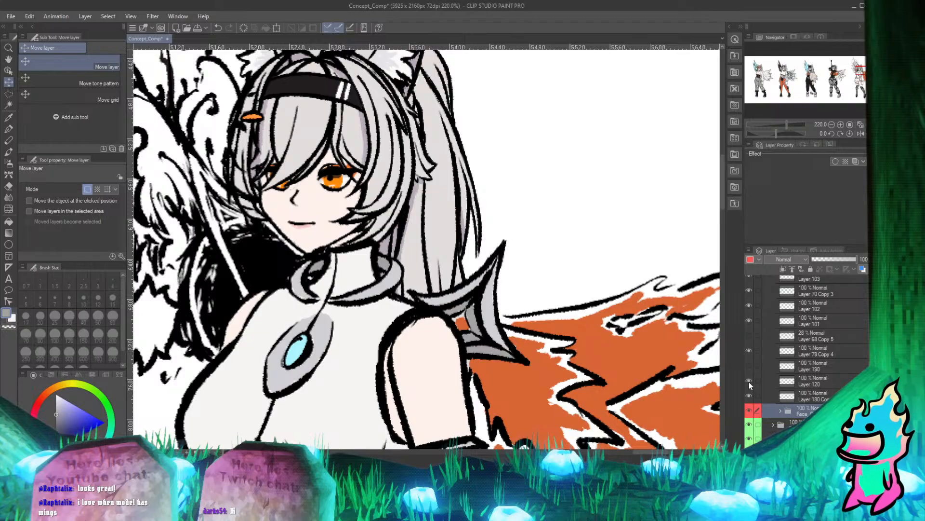
click(749, 366)
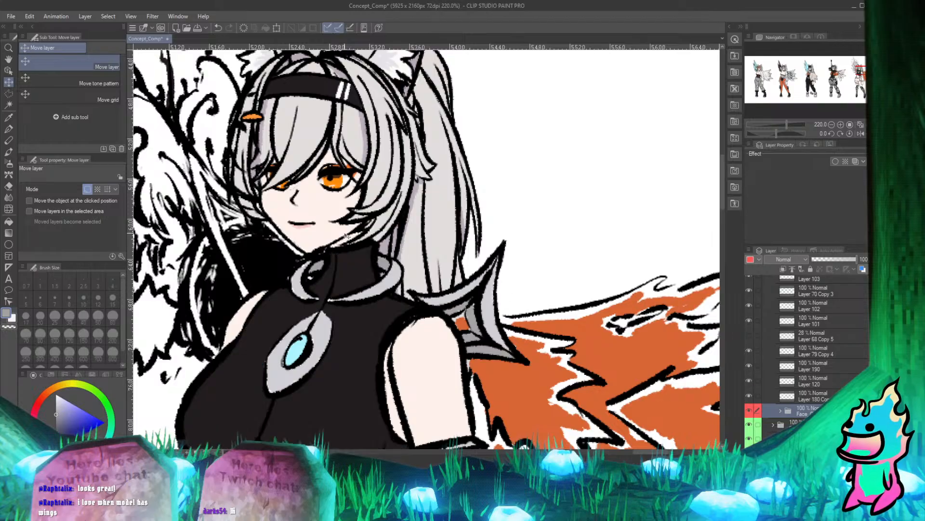
Find the collar's line art by toggling Layer 68 Copy 5, Layer 101 and Layer 102, and select Layer 102 with the Real G-Pen.
scroll(381, 274, up, 8)
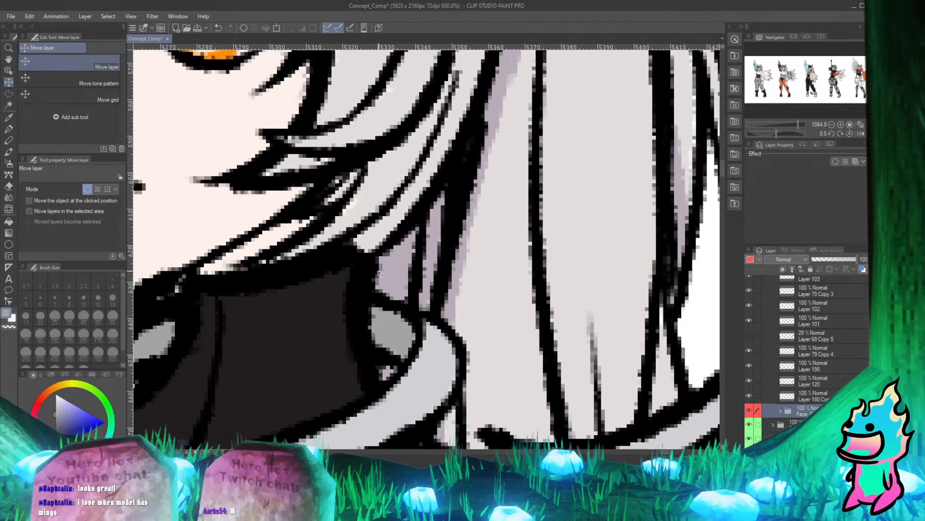
scroll(381, 275, down, 4)
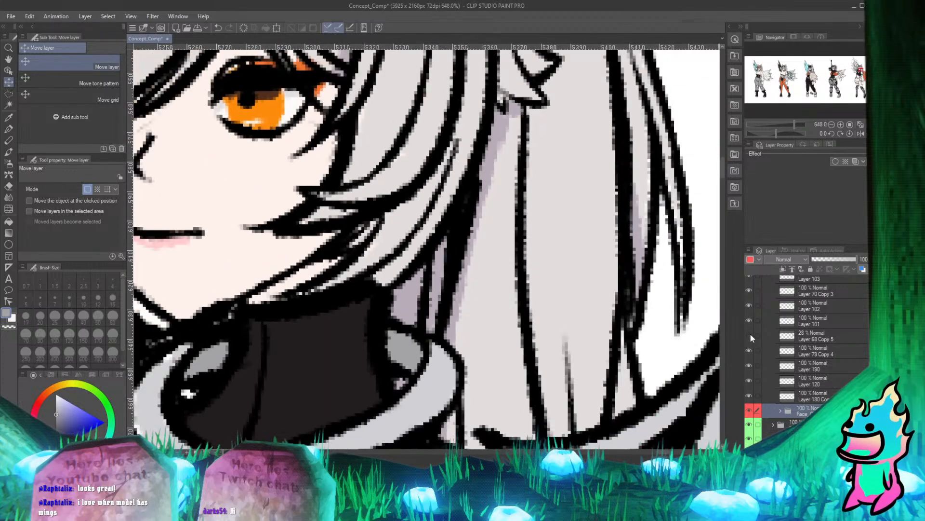
click(750, 335)
click(751, 335)
click(747, 320)
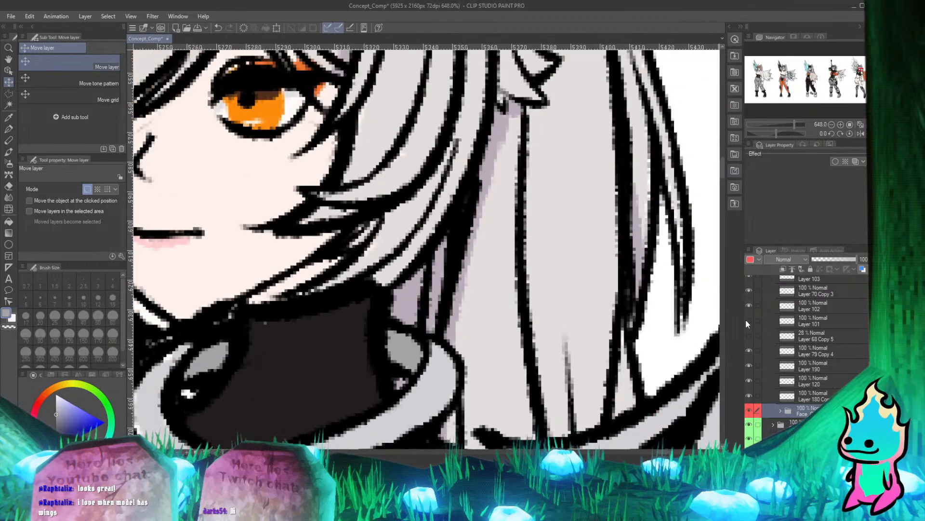
click(749, 305)
click(749, 305)
click(749, 306)
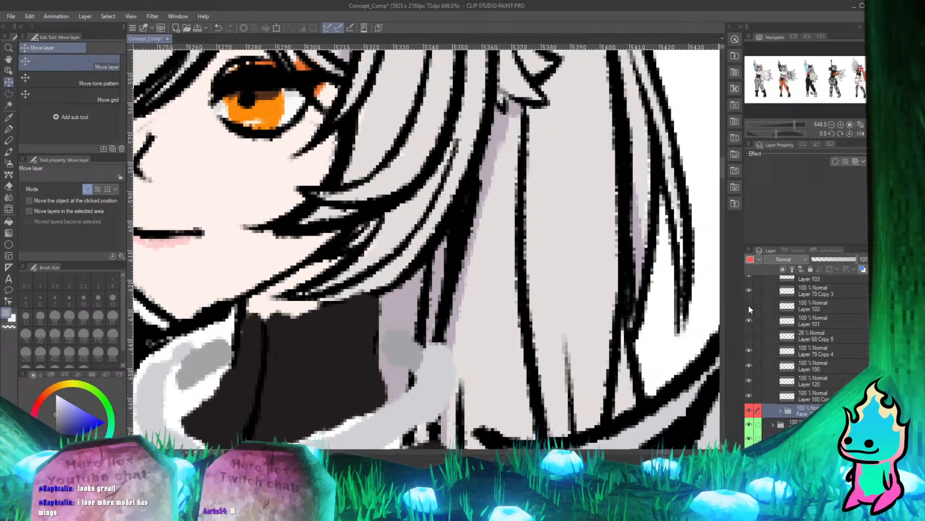
click(749, 306)
click(749, 306)
click(749, 305)
click(812, 305)
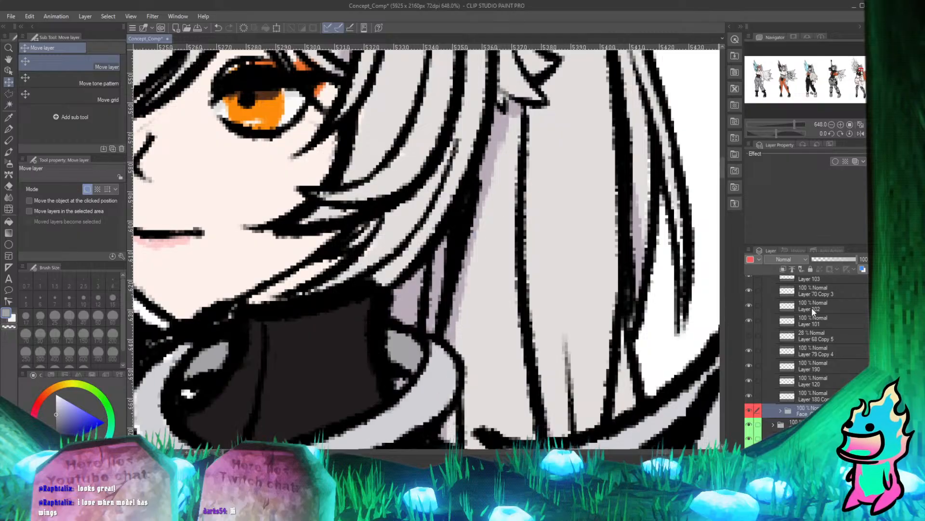
scroll(258, 292, up, 3)
click(9, 130)
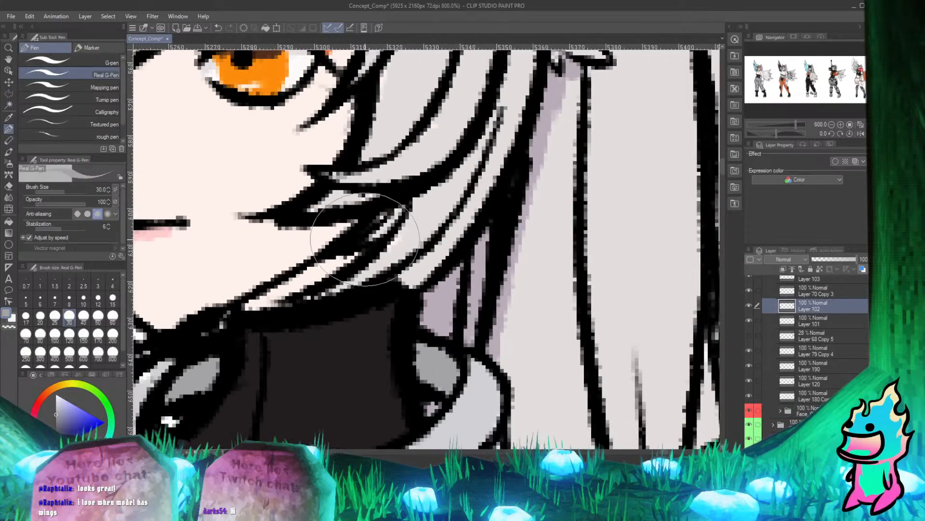
Try erasing the collar's upper outline beneath the hair on Layer 102 with the Hard eraser, and undo the strokes.
scroll(390, 289, up, 3)
key(e)
mouse_move(320, 296)
mouse_down()
mouse_move(388, 267)
mouse_move(395, 272)
mouse_move(364, 286)
mouse_move(407, 279)
mouse_move(375, 289)
mouse_move(396, 284)
mouse_up()
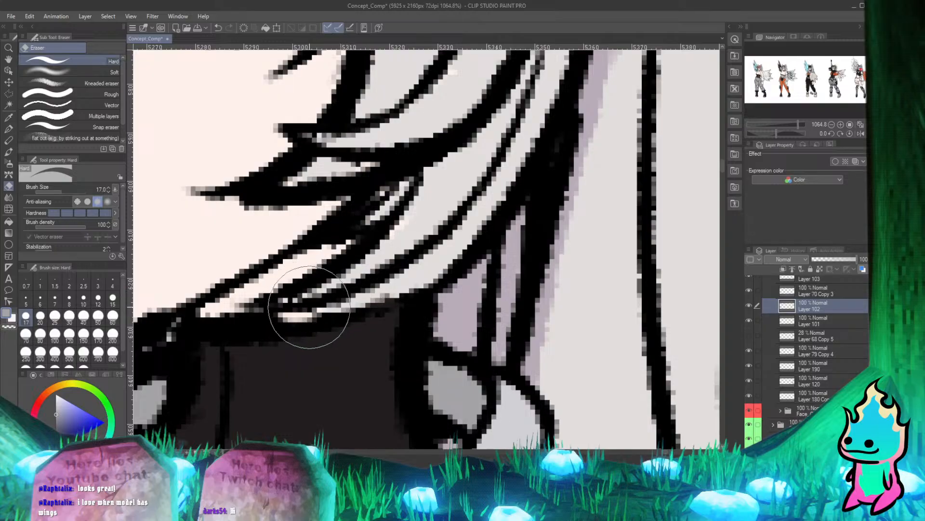
mouse_move(326, 305)
mouse_down()
mouse_move(357, 296)
mouse_move(254, 312)
mouse_move(345, 308)
mouse_up()
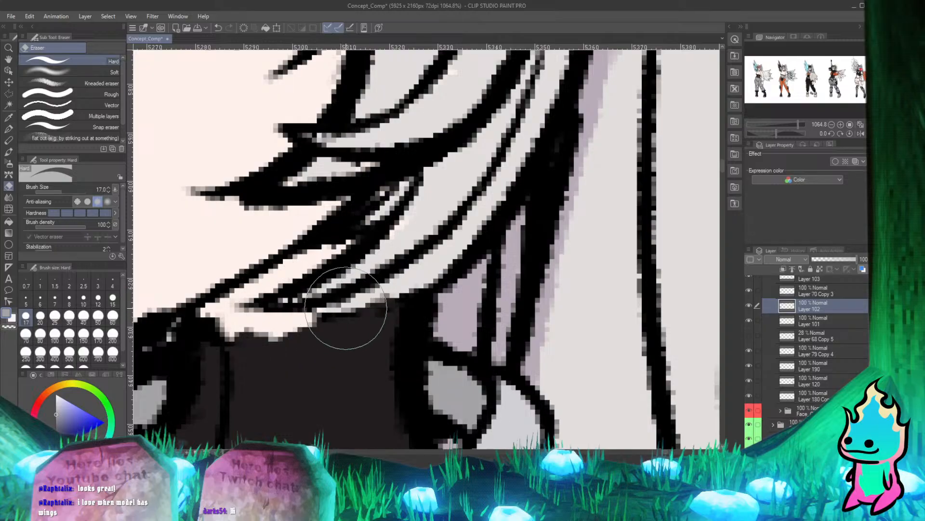
key(p)
key(ctrl+z)
key(ctrl+z)
key(ctrl+z)
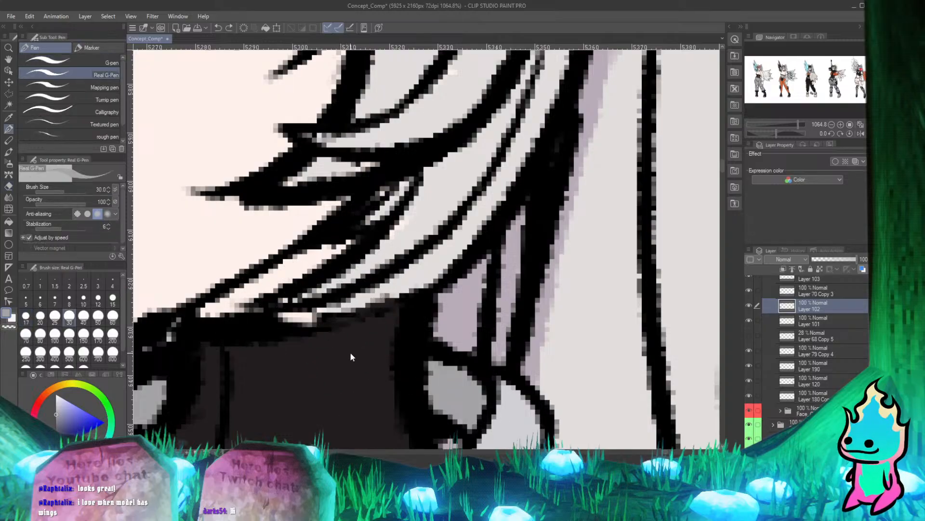
key(ctrl+z)
key(ctrl+z)
key(ctrl+z)
key(ctrl+z)
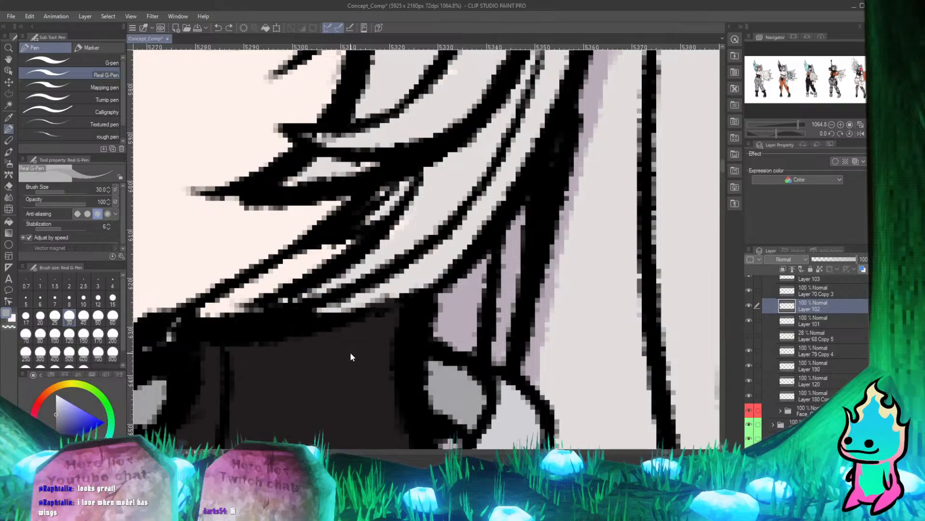
Set the Real G-Pen's colour to black and inspect the collar outline where it meets the hair on Layer 102.
scroll(399, 313, down, 8)
scroll(399, 316, down, 5)
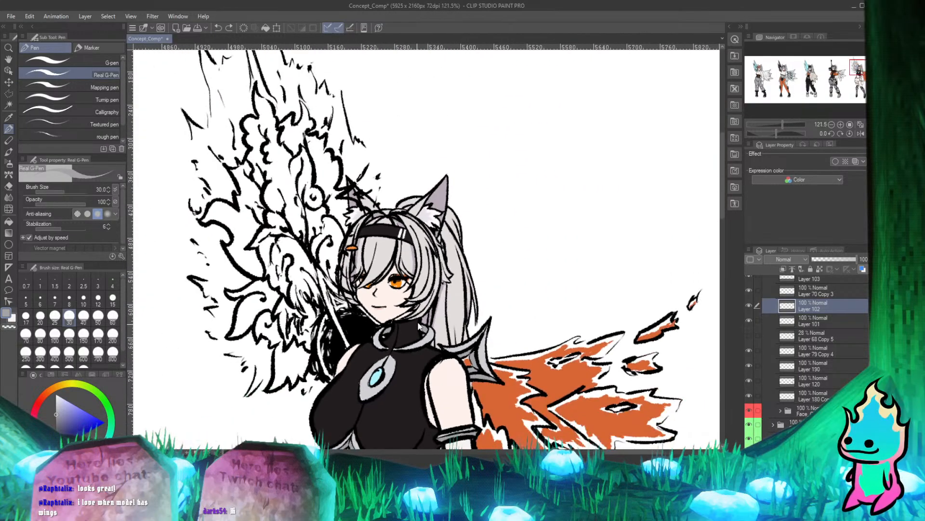
scroll(424, 327, up, 14)
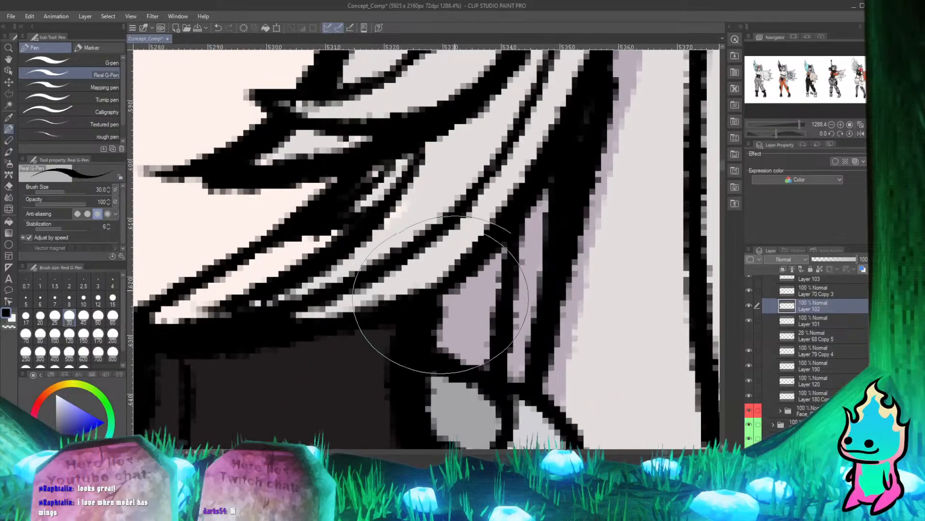
scroll(434, 294, down, 6)
scroll(400, 274, up, 4)
scroll(400, 274, down, 5)
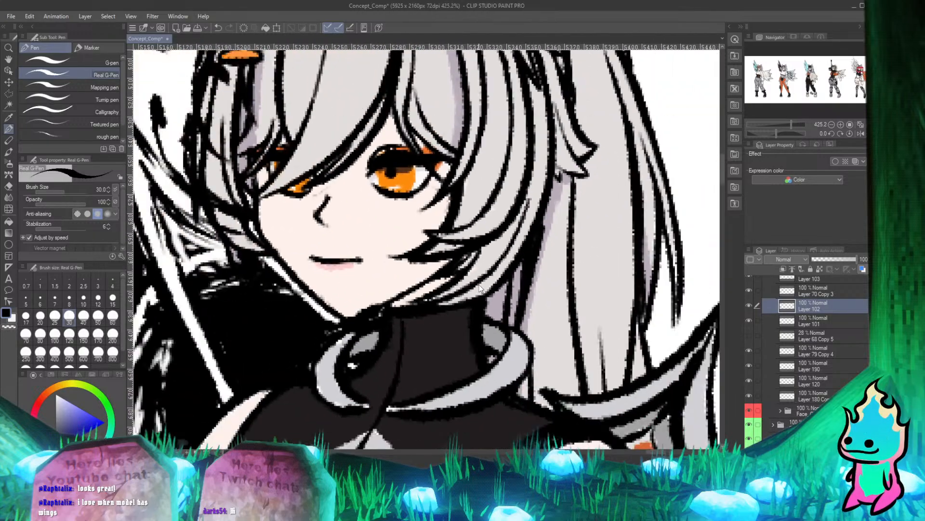
scroll(367, 285, up, 4)
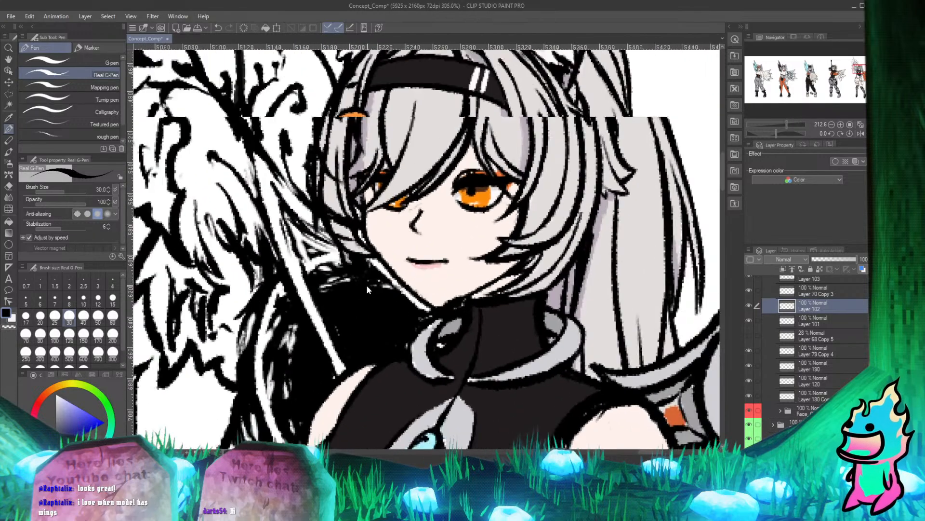
Check which collar outlines sit on Layer 102 and Layer 101 by toggling their visibility.
scroll(366, 285, down, 4)
scroll(366, 144, up, 3)
click(750, 305)
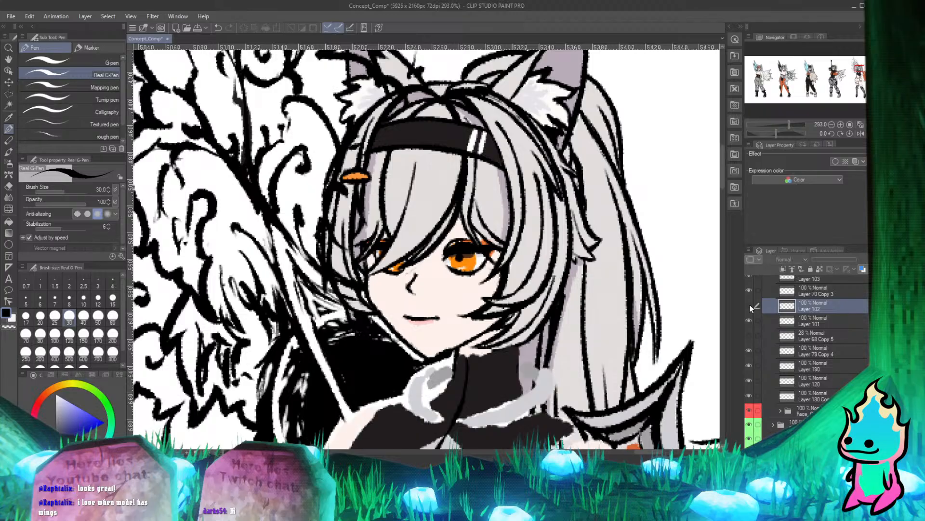
click(750, 305)
click(748, 318)
click(747, 318)
Toggle Layer 108 and Layer 115 to find which one holds the wing line art behind the fifth character's head.
scroll(749, 332, up, 3)
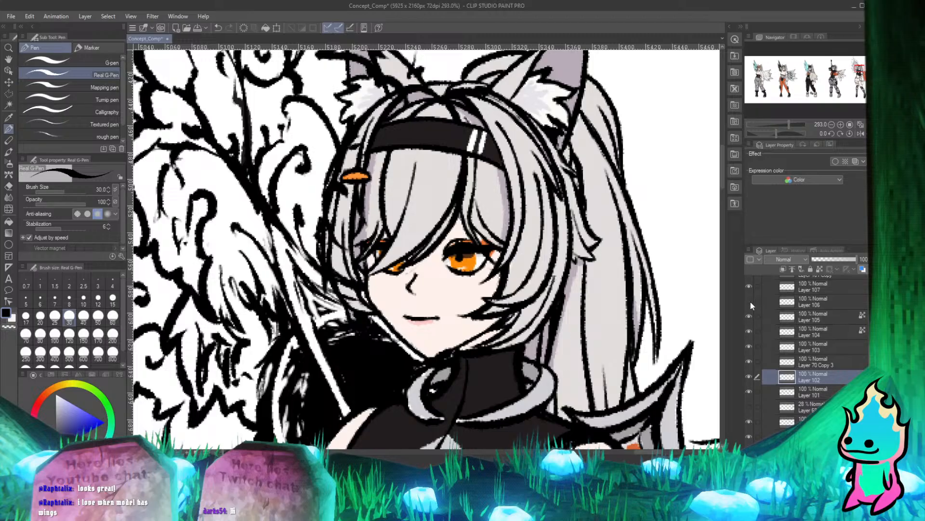
scroll(753, 286, up, 3)
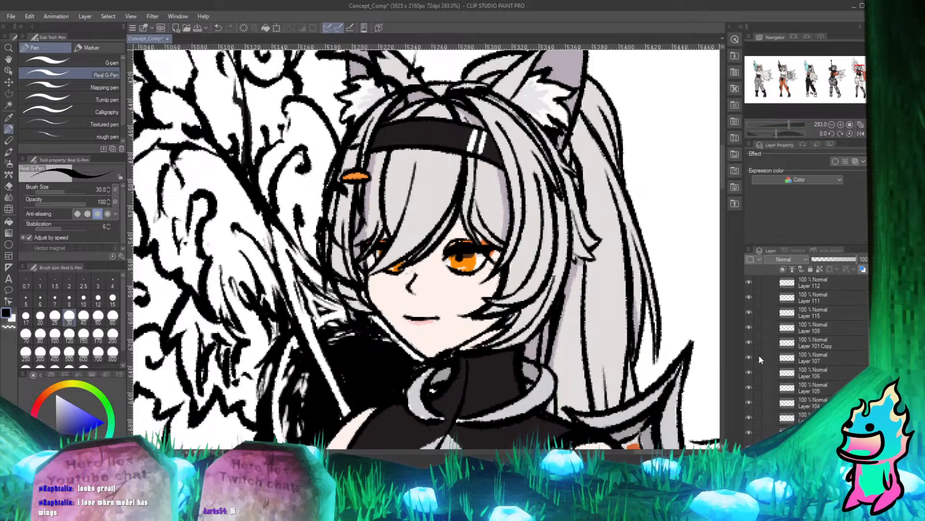
click(748, 324)
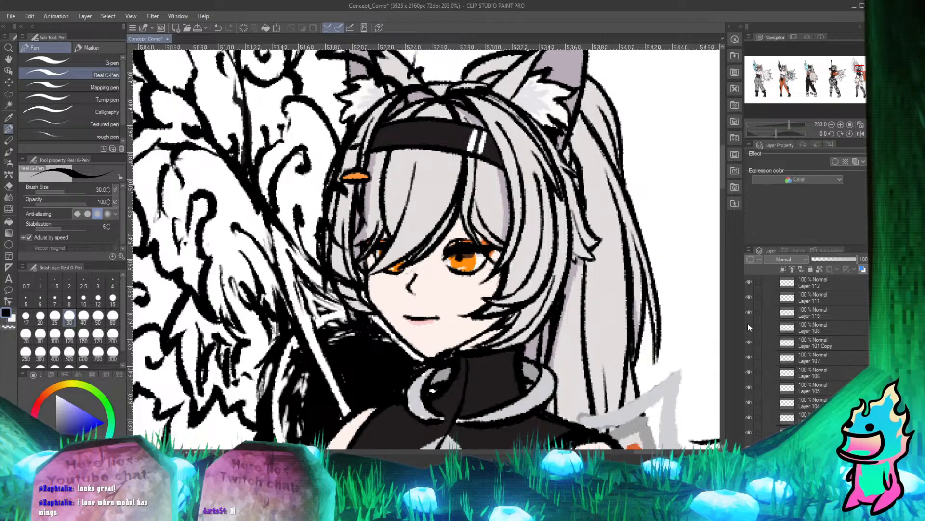
click(747, 322)
click(747, 314)
click(747, 313)
click(748, 313)
click(748, 313)
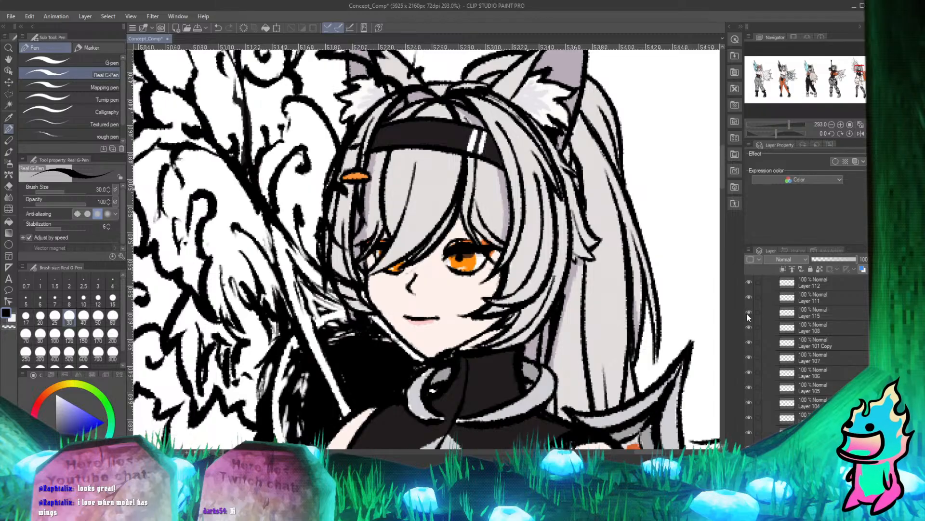
click(748, 313)
click(747, 313)
click(748, 314)
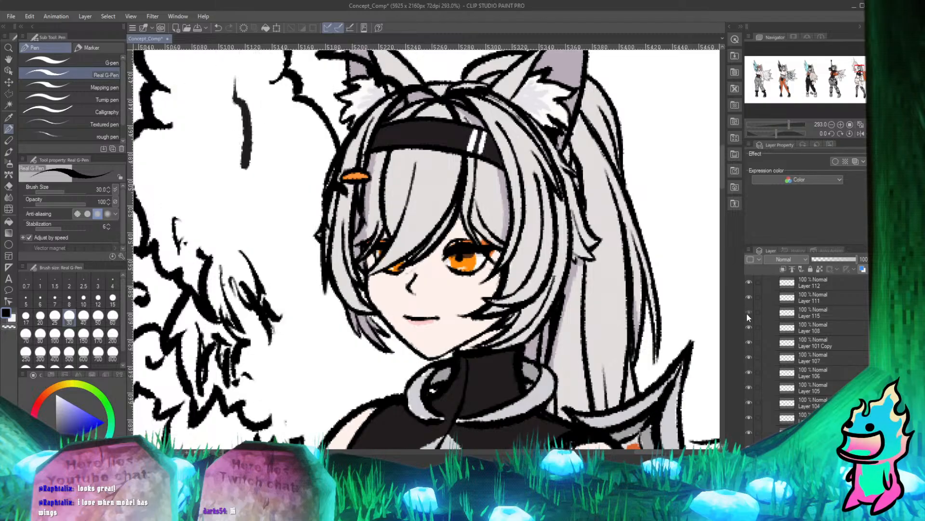
click(748, 313)
click(751, 311)
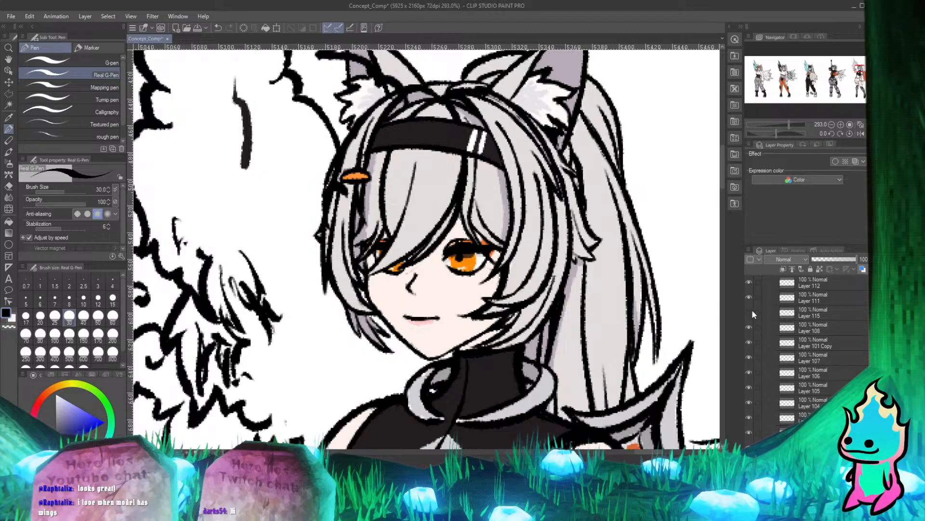
click(751, 311)
Select Layer 115 and use the Hard eraser on its wing lines where they overlap the head and hair.
click(791, 314)
scroll(482, 309, down, 3)
scroll(354, 258, up, 2)
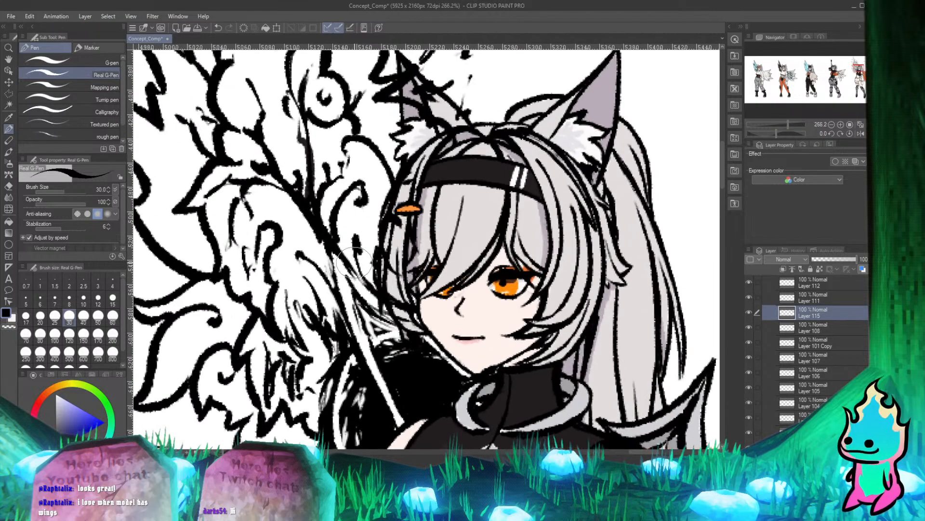
key(e)
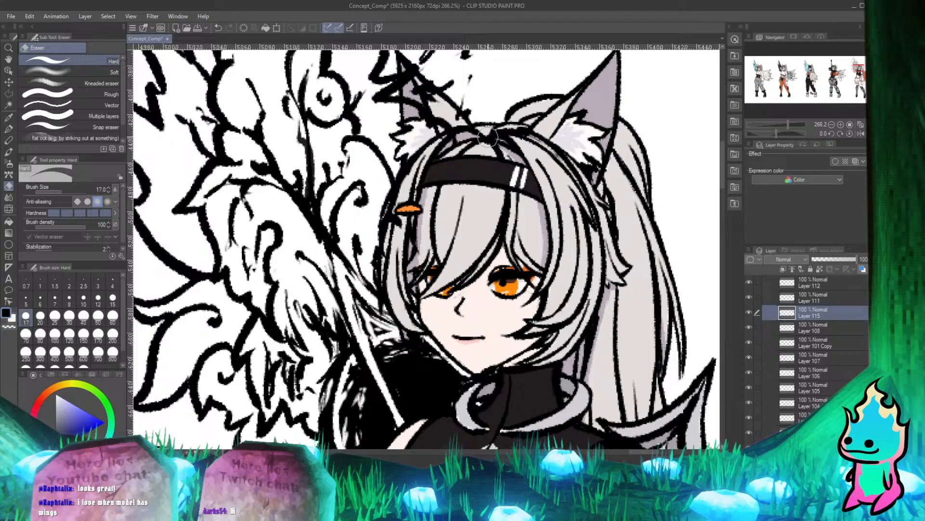
key(p)
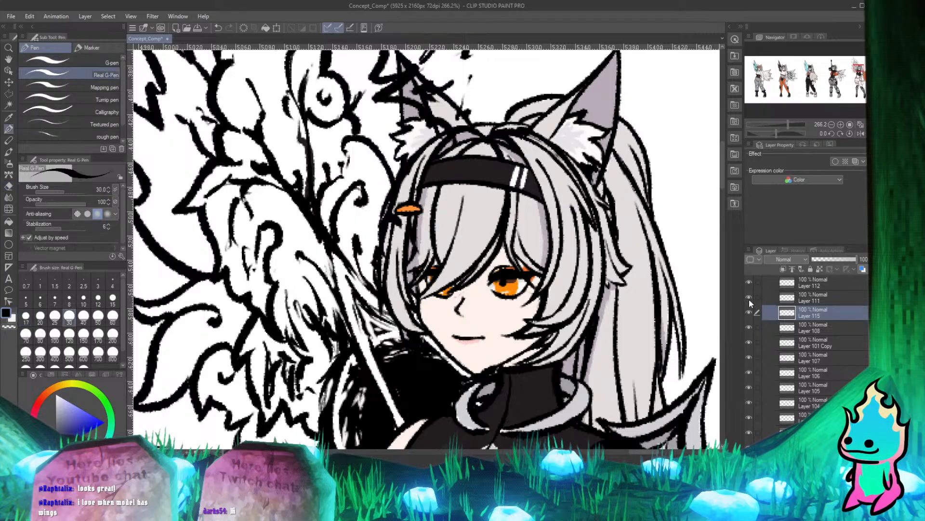
Identify Layer 111's wing lines by toggling it, and erase those crossing the wing-side cat ear with the Hard eraser.
click(767, 297)
key(e)
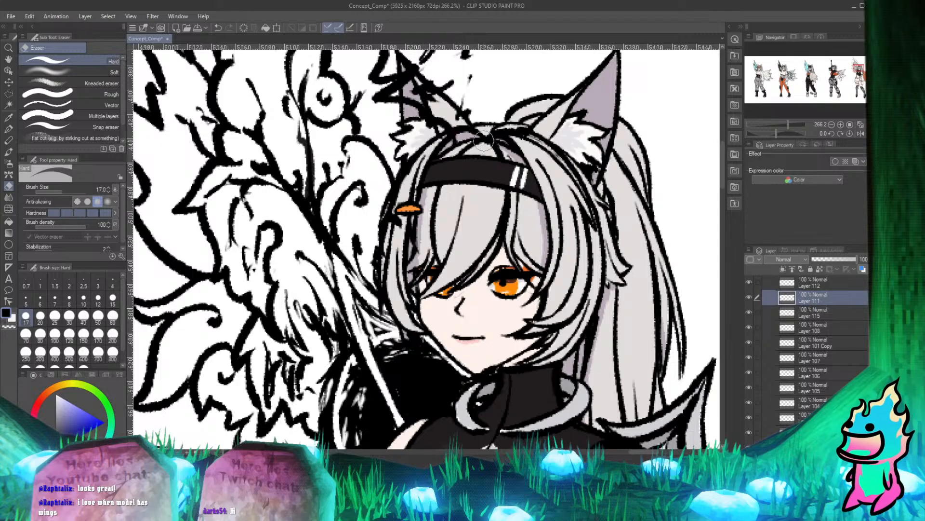
key(p)
click(749, 297)
click(750, 296)
click(750, 296)
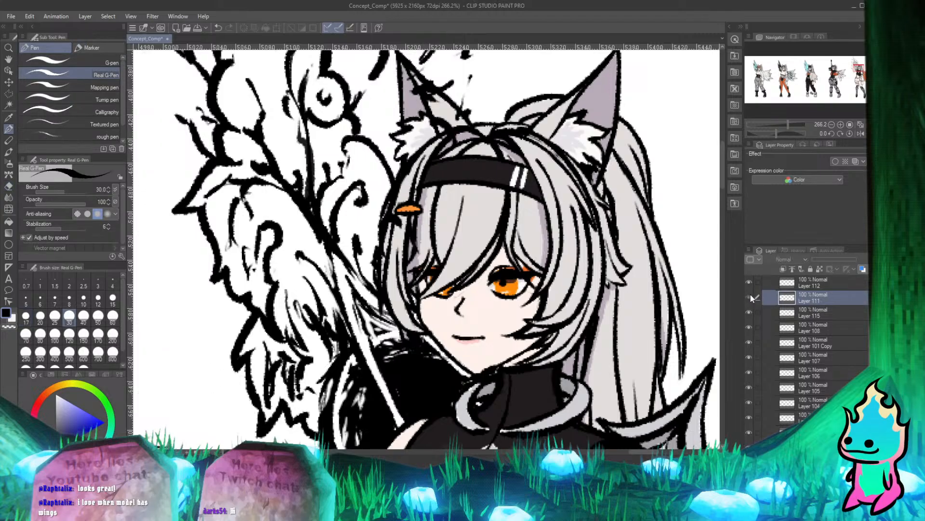
click(751, 296)
click(751, 296)
click(749, 297)
key(e)
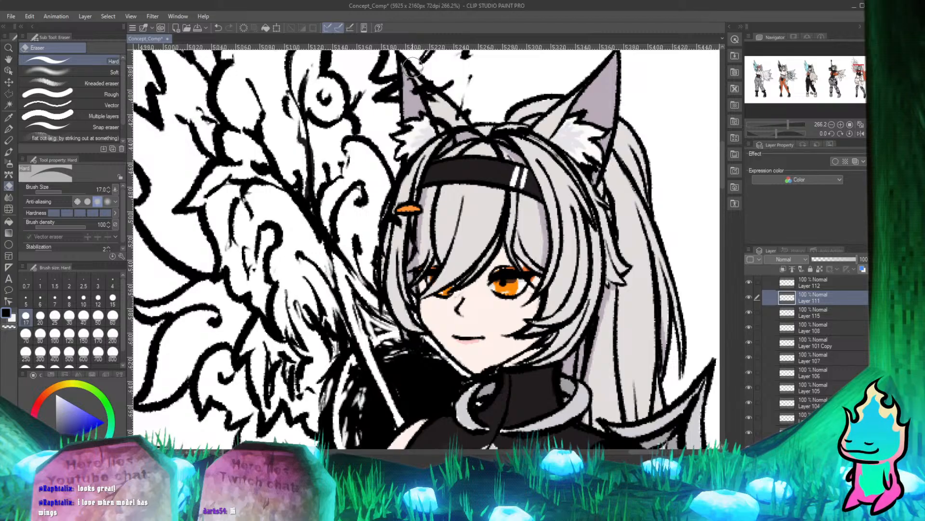
drag(407, 77, 411, 67)
key(p)
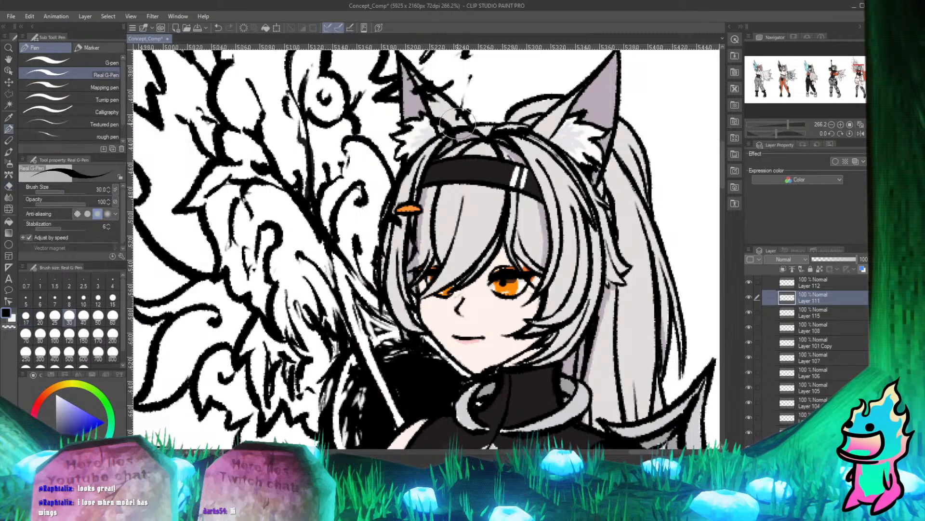
Erase the remaining Layer 115 wing lines over the inner edge and base of the wing-side cat ear.
click(791, 312)
key(e)
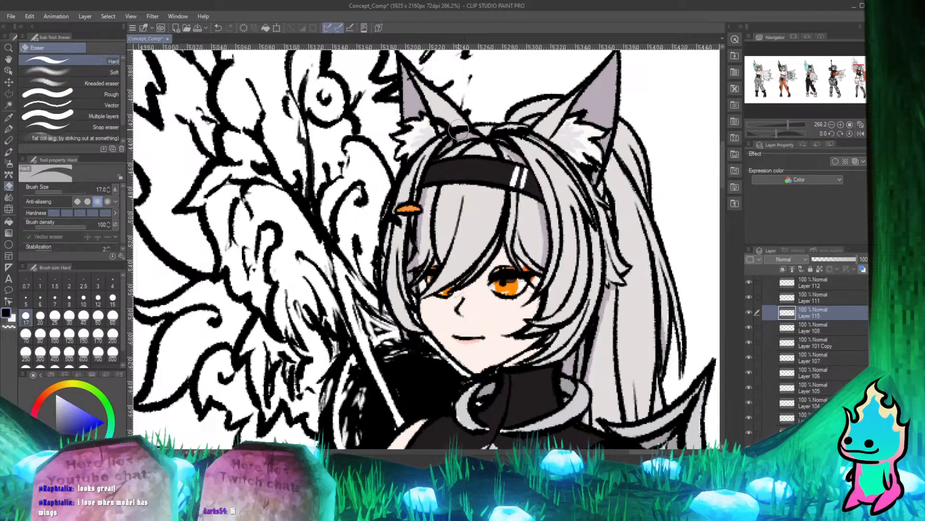
key(p)
key(e)
mouse_move(436, 118)
mouse_down()
mouse_move(465, 131)
mouse_move(455, 120)
mouse_up()
key(p)
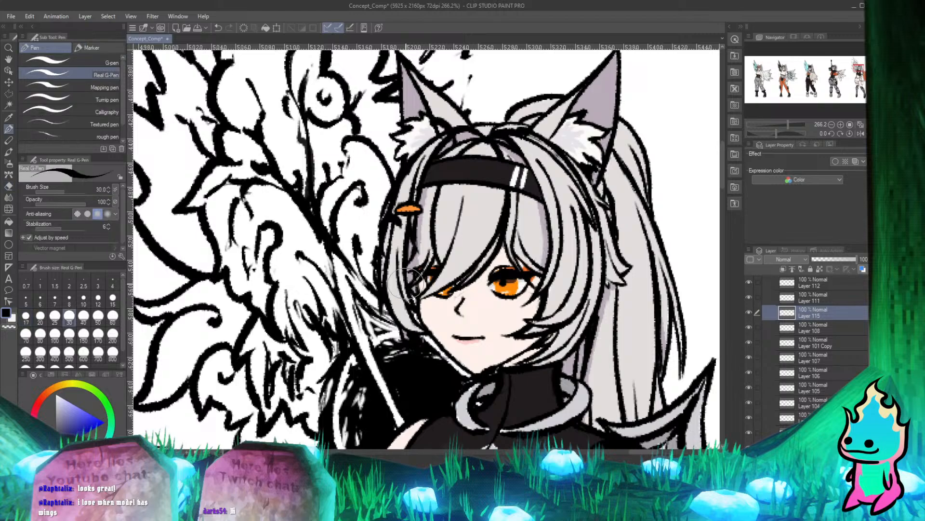
Check Layer 111 for leftover wing lines around the cat ear by toggling its visibility.
click(750, 297)
click(750, 297)
click(750, 298)
click(749, 297)
click(750, 298)
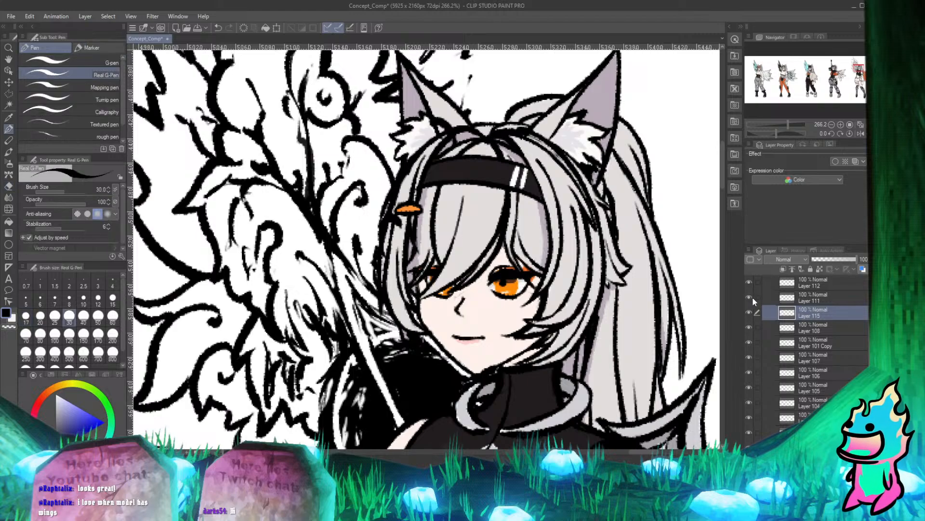
click(750, 297)
click(751, 296)
Toggle Layer 112 to locate its wing lines, and go over them with the Hard eraser where they meet the hair.
scroll(806, 332, up, 3)
click(801, 328)
click(751, 327)
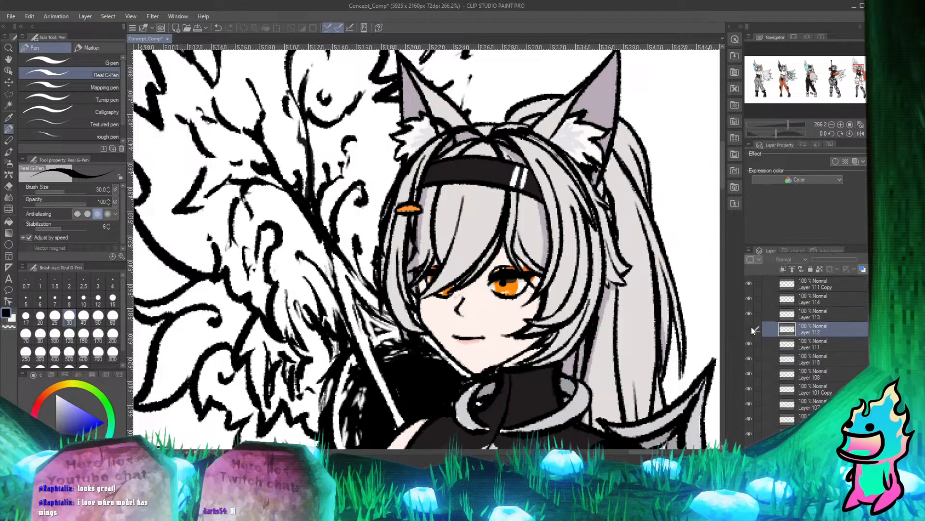
click(750, 326)
click(750, 326)
click(751, 326)
click(751, 326)
click(751, 326)
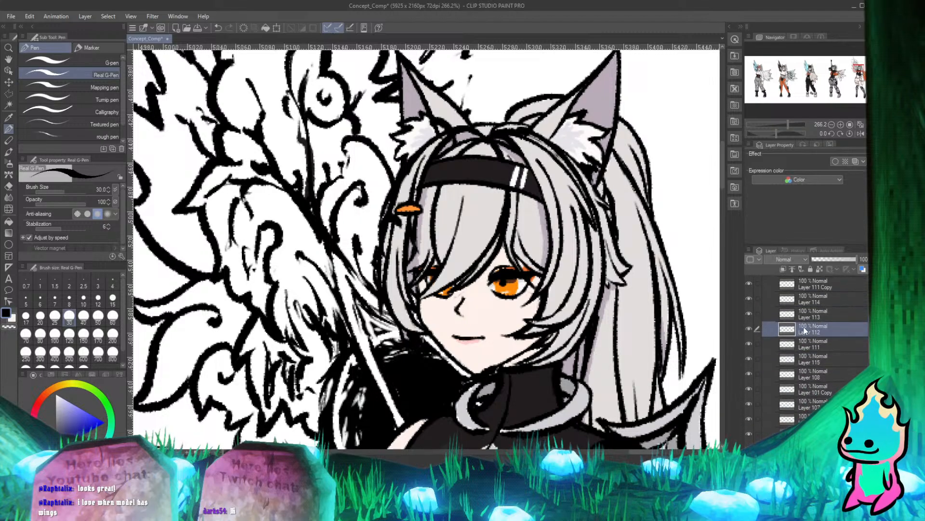
key(e)
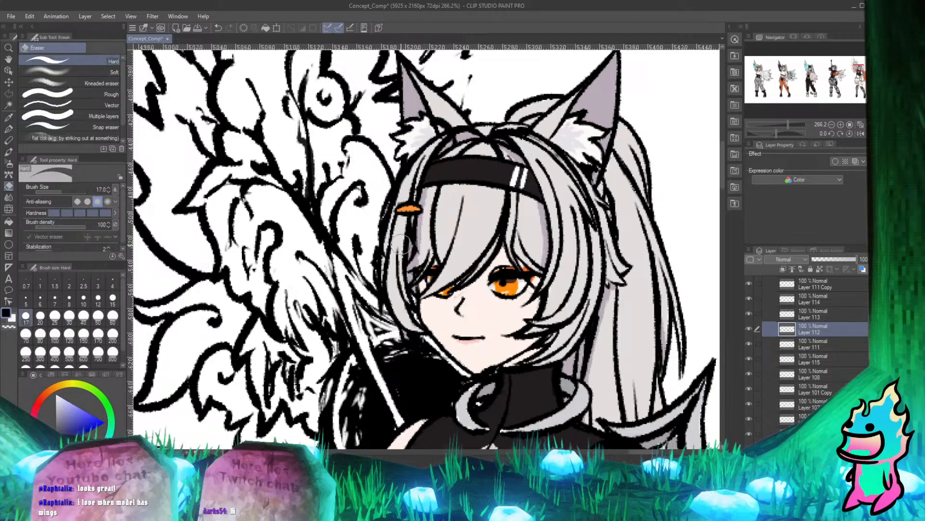
key(p)
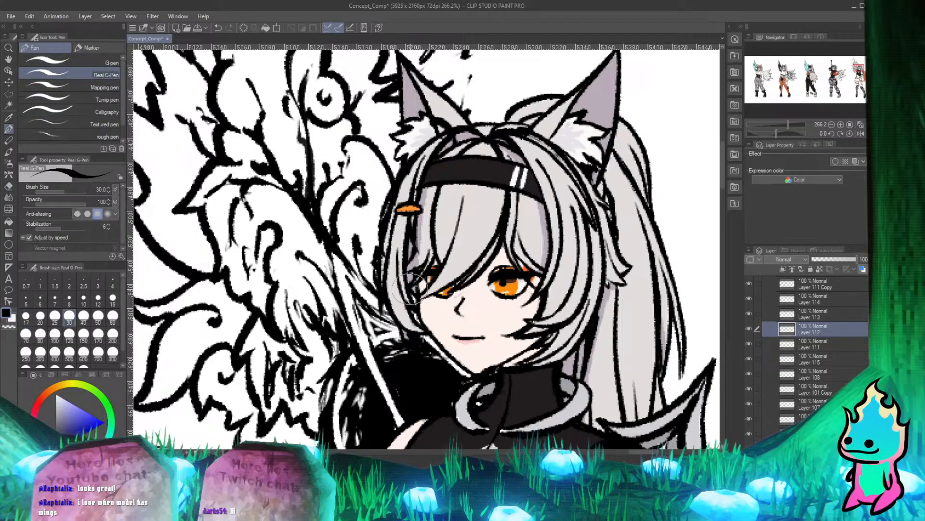
Toggle Layer 113 to locate its wing lines, select it, and use the Hard eraser beside the orange hair clip.
click(749, 313)
click(749, 313)
click(749, 314)
click(749, 315)
click(748, 314)
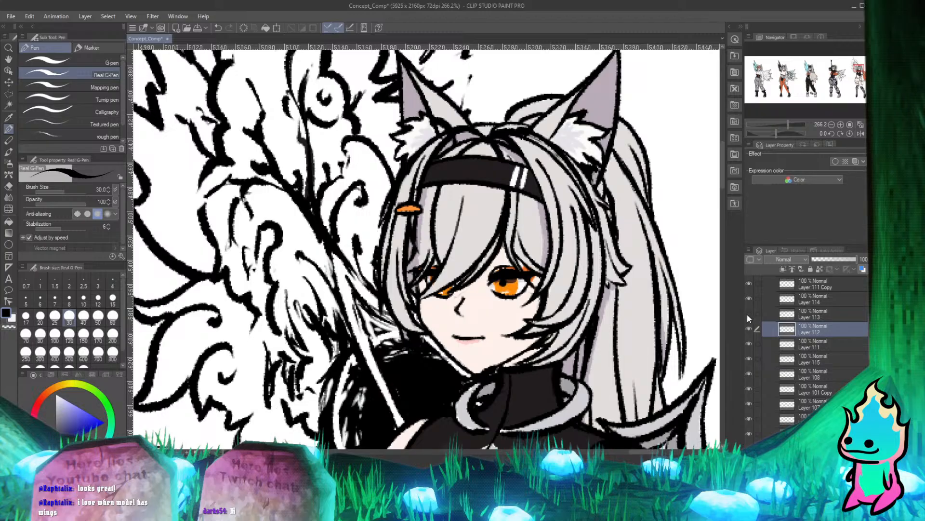
click(748, 313)
click(817, 311)
key(e)
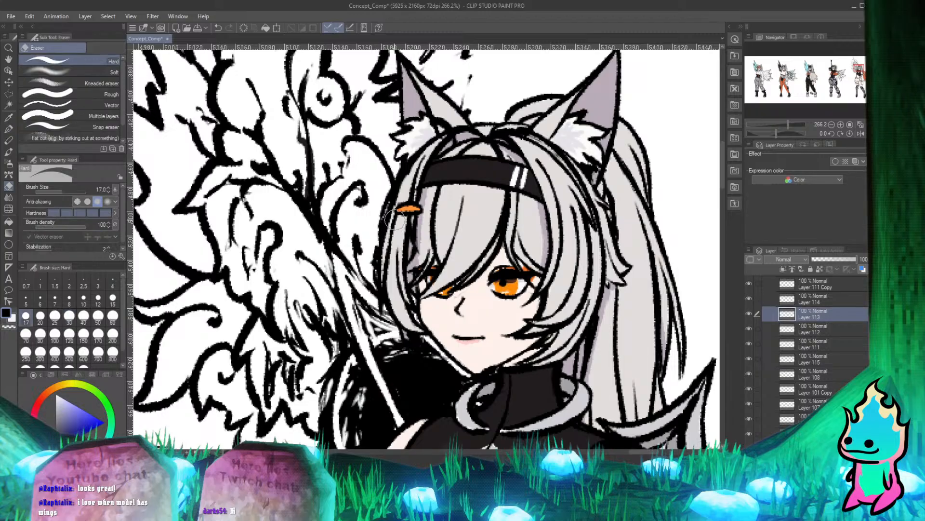
key(p)
Check Layer 114's wing lines by toggling it, select it, and use the Hard eraser around the hair.
click(749, 299)
click(749, 299)
click(749, 299)
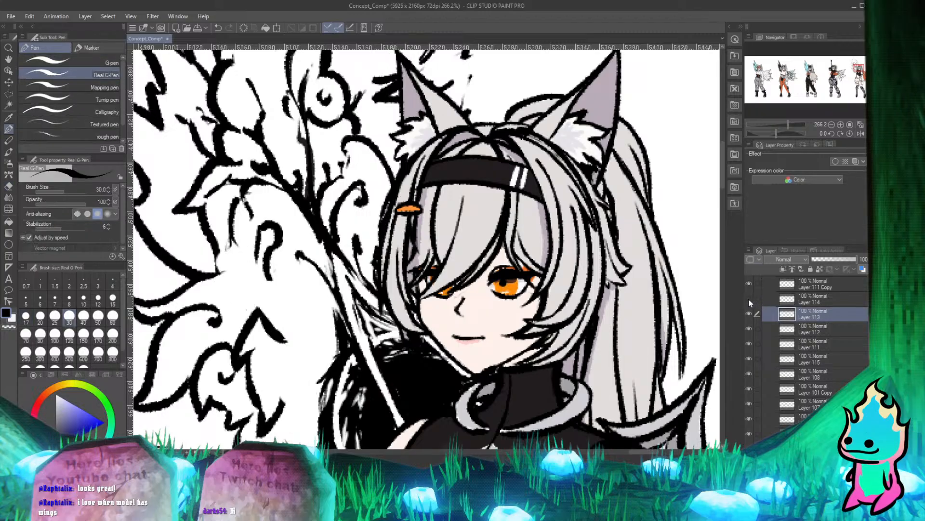
click(748, 298)
click(809, 299)
key(e)
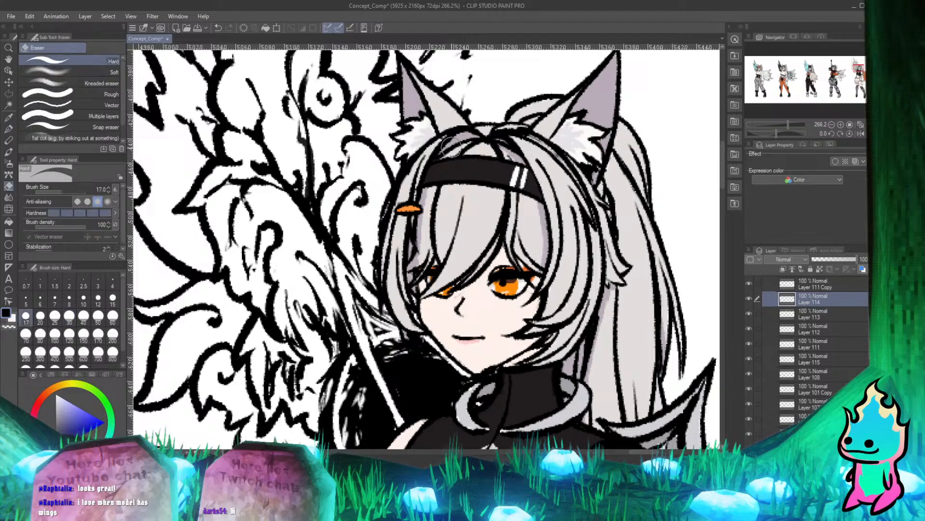
key(p)
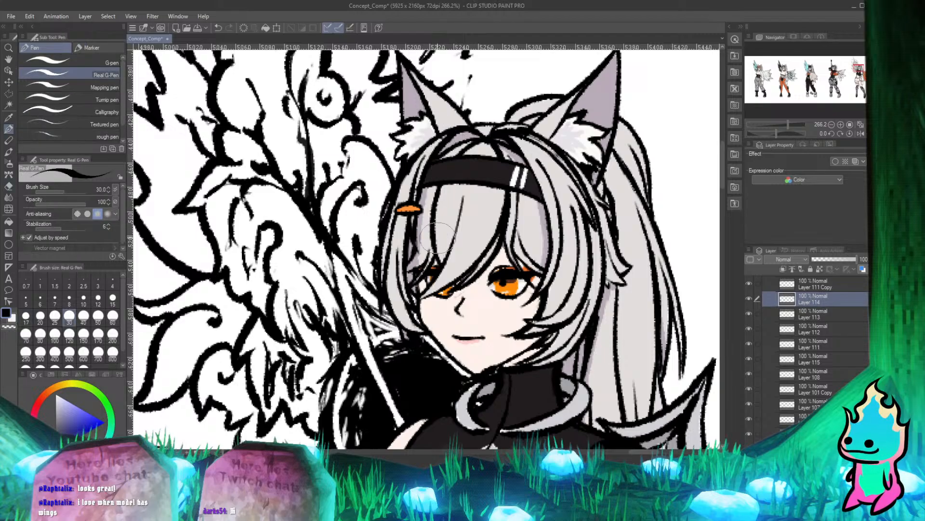
Check Layer 114 and Layer 111 Copy, review the characters at full length, and save Concept_Comp.
click(749, 297)
click(749, 297)
click(749, 284)
scroll(285, 196, down, 10)
scroll(308, 195, up, 1)
scroll(517, 187, down, 2)
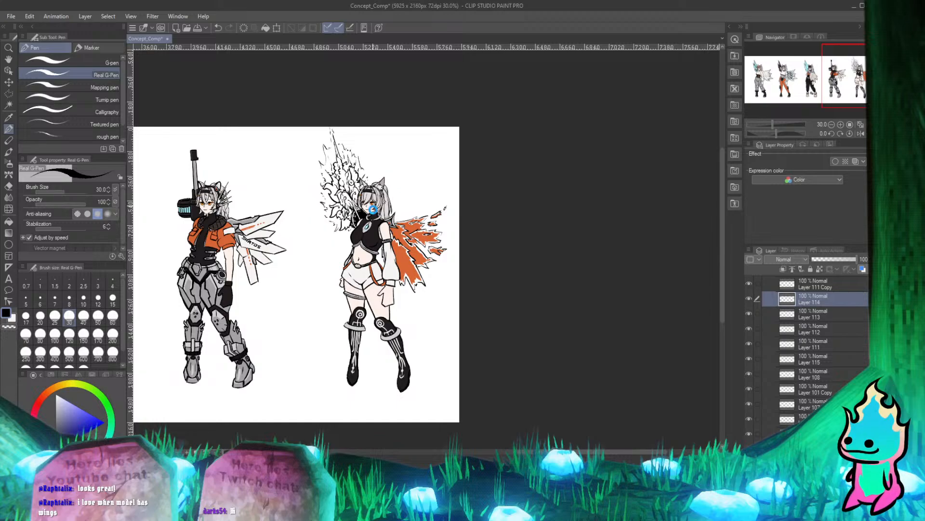
key(ctrl+s)
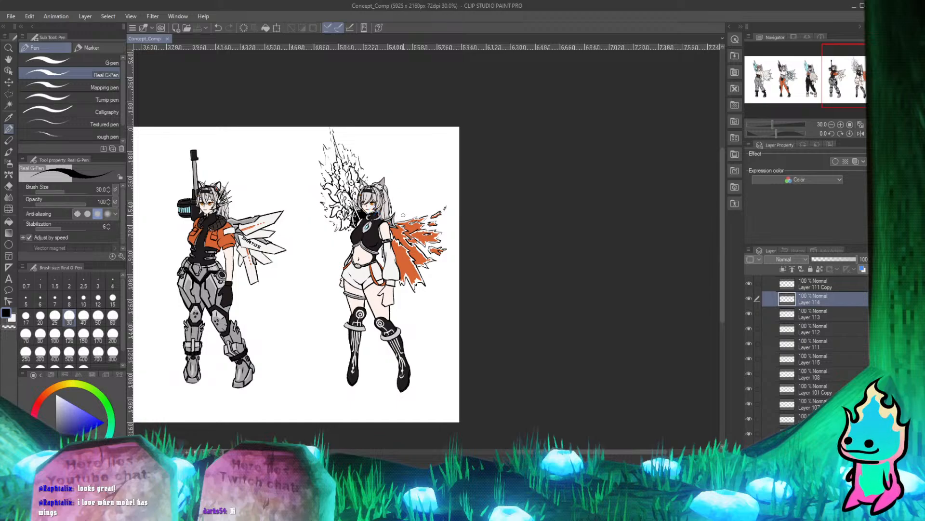